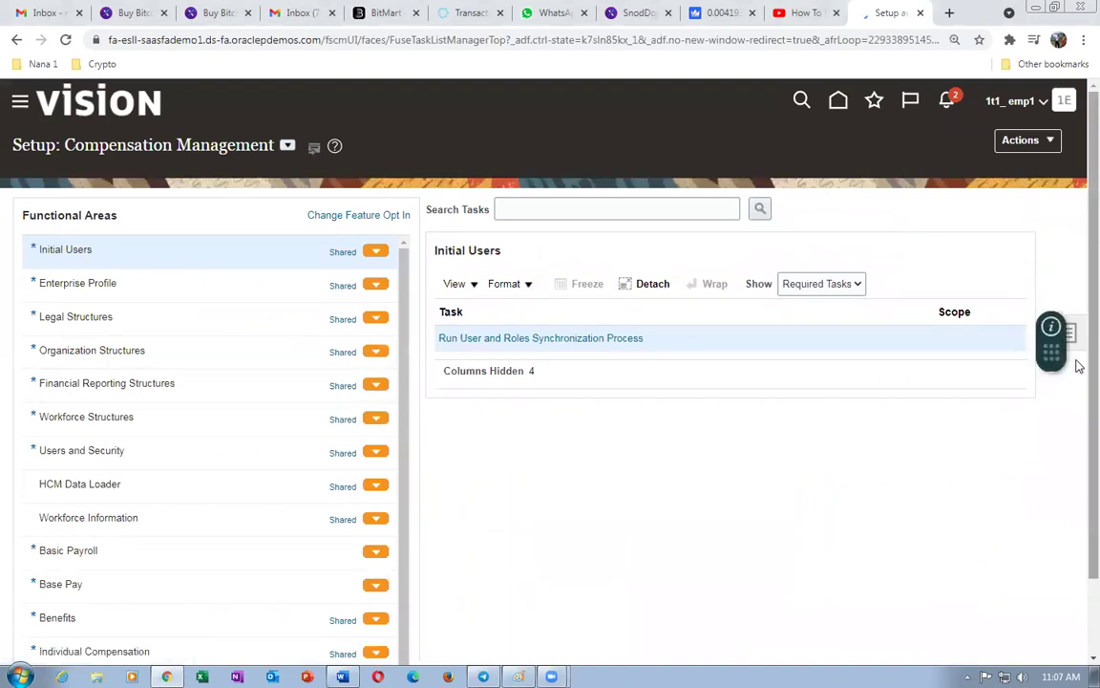
- Move the guided help aside and leave Setup: Compensation Management for the home page
drag(1051, 349, 36, 129)
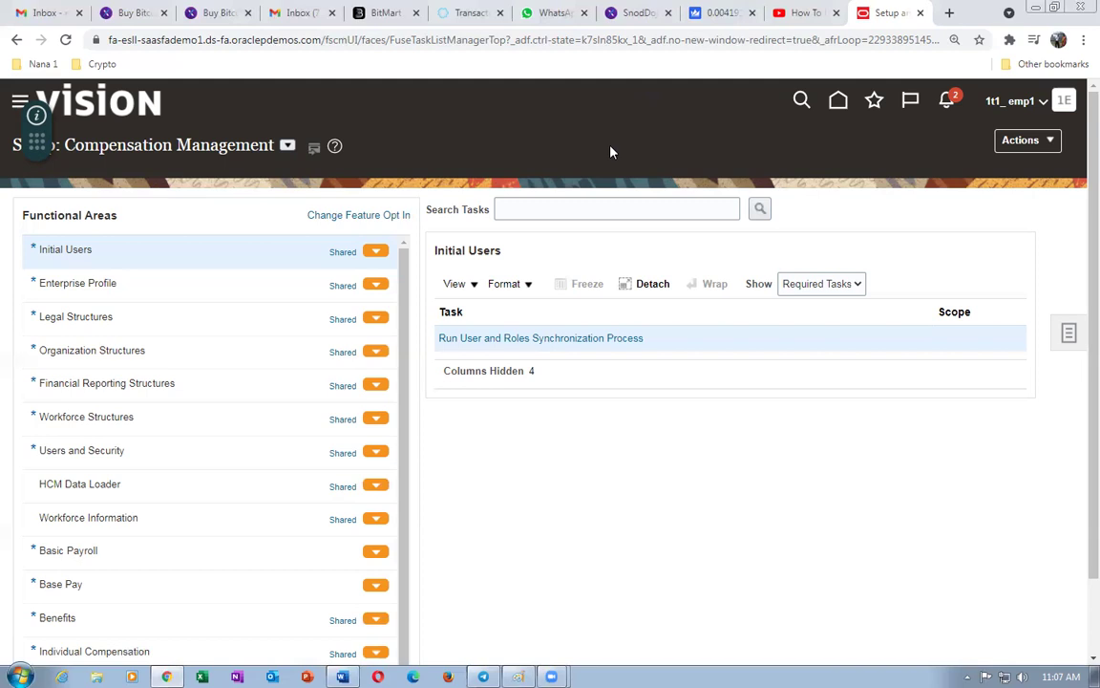
click(838, 101)
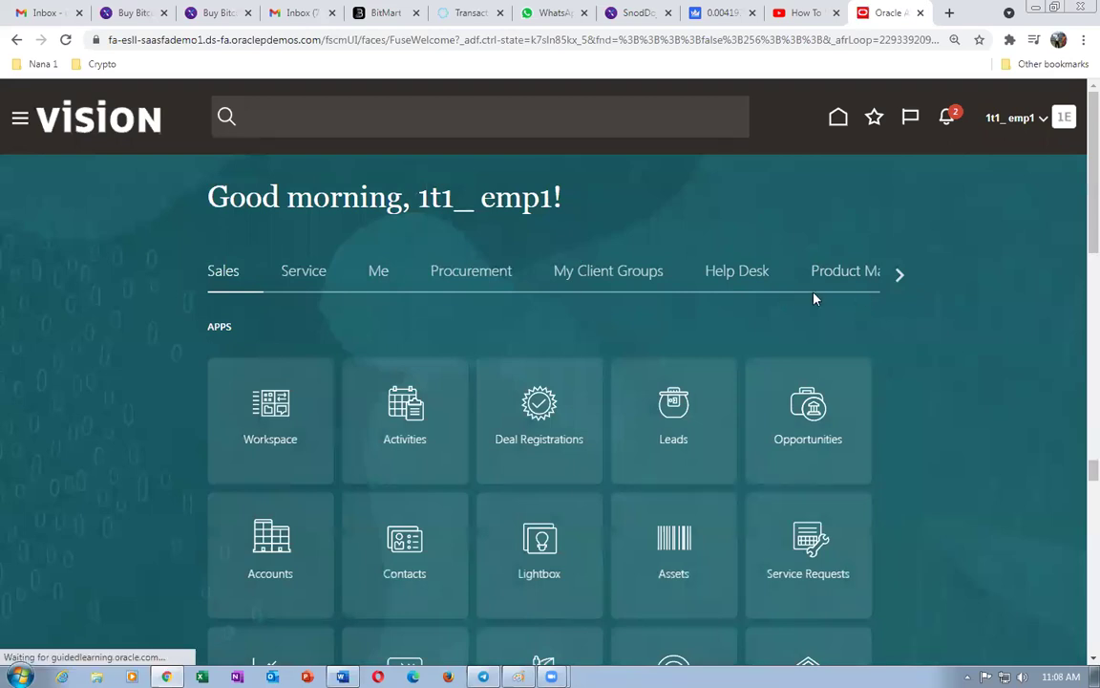
- From the Product Management apps, open Product Information Management's Create Item dialog
click(852, 276)
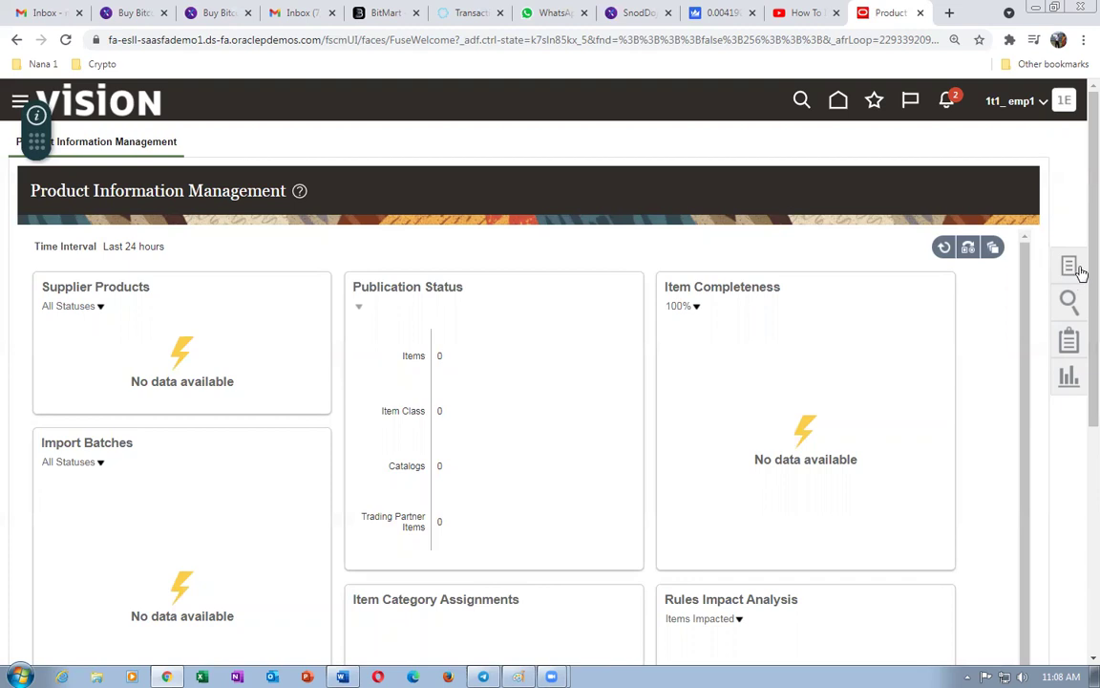
click(1031, 264)
click(975, 157)
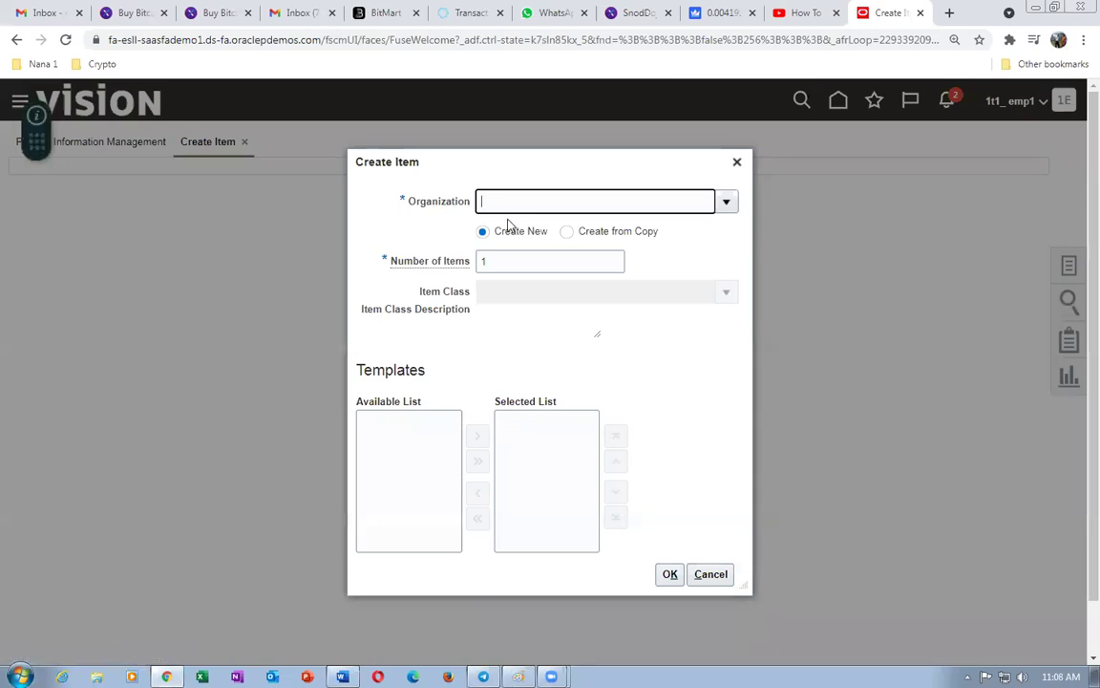
- Create a Root Item Class item in organization 1T10 from the 1t1 Purchased Item template, accepting the warning
text(1T1)
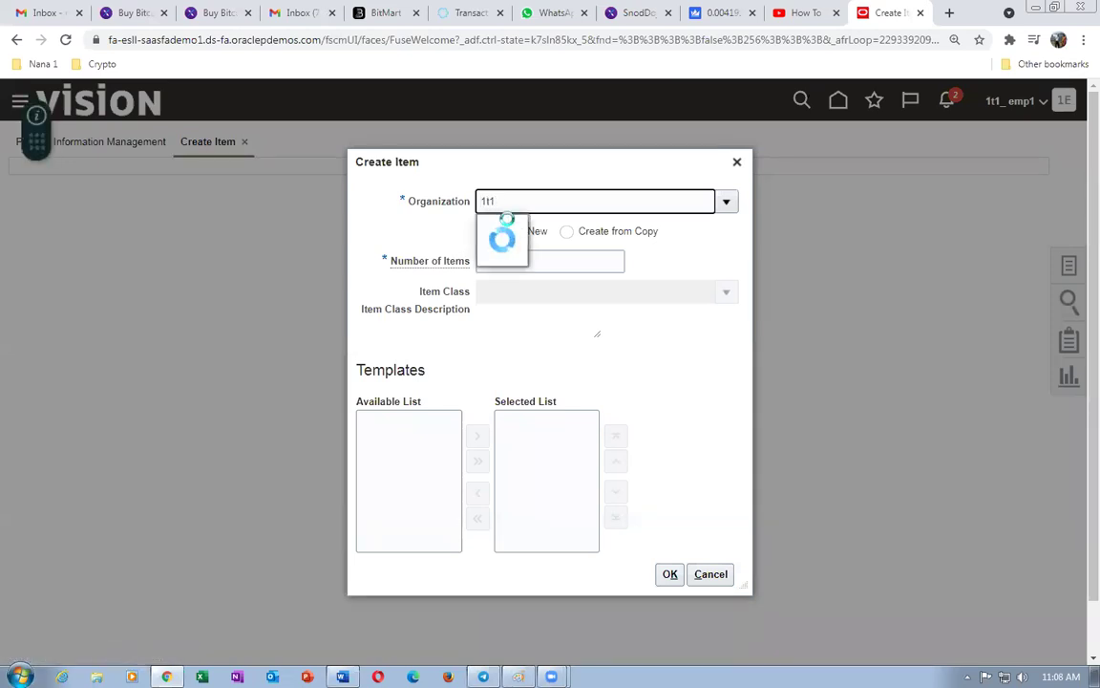
text(0)
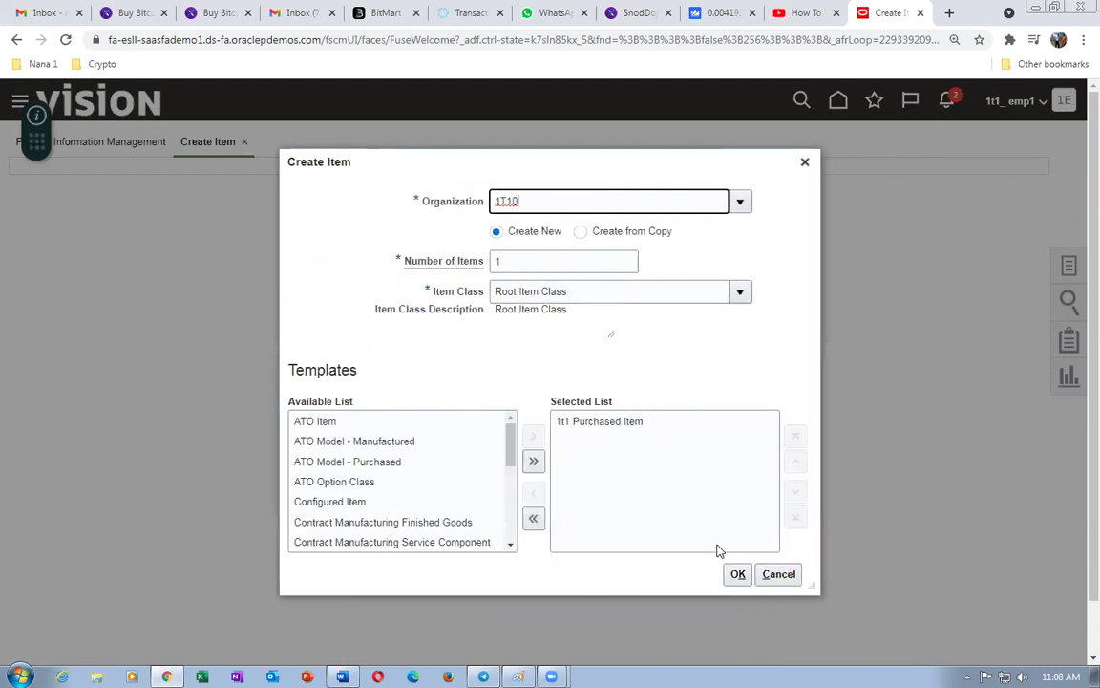
click(735, 573)
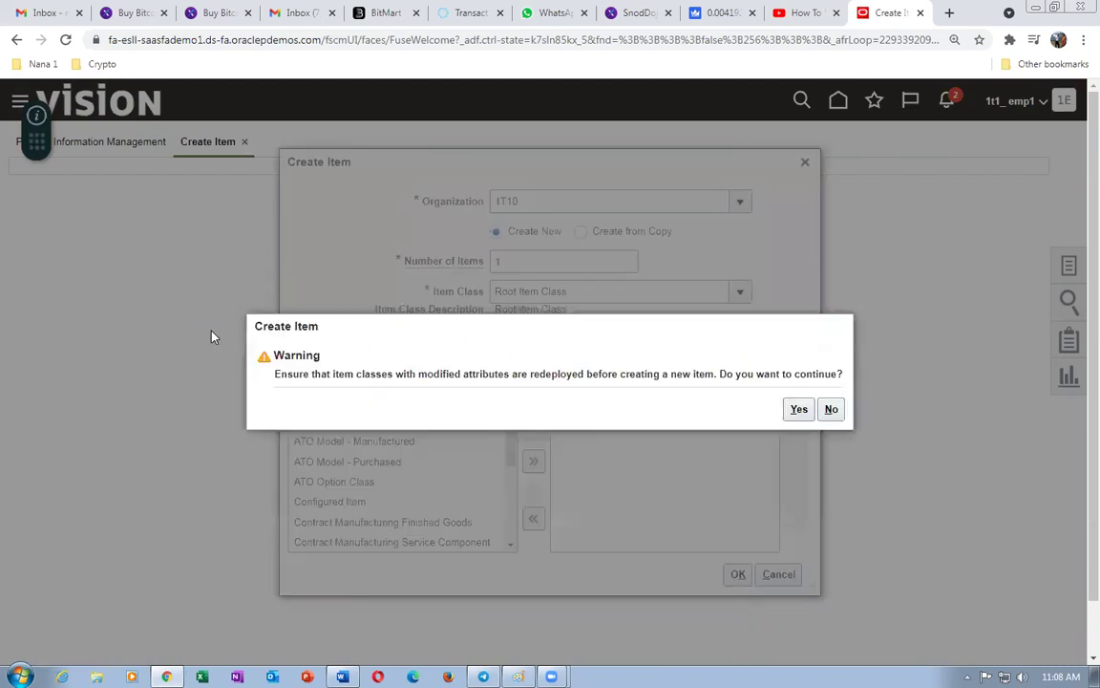
drag(312, 373, 764, 387)
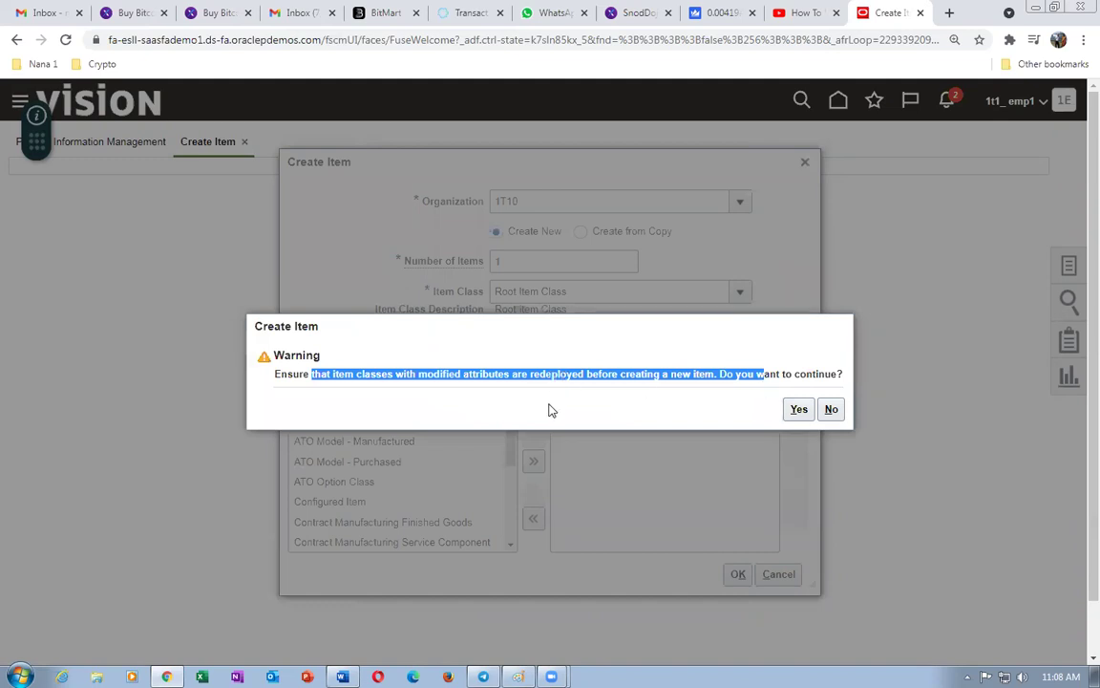
click(548, 410)
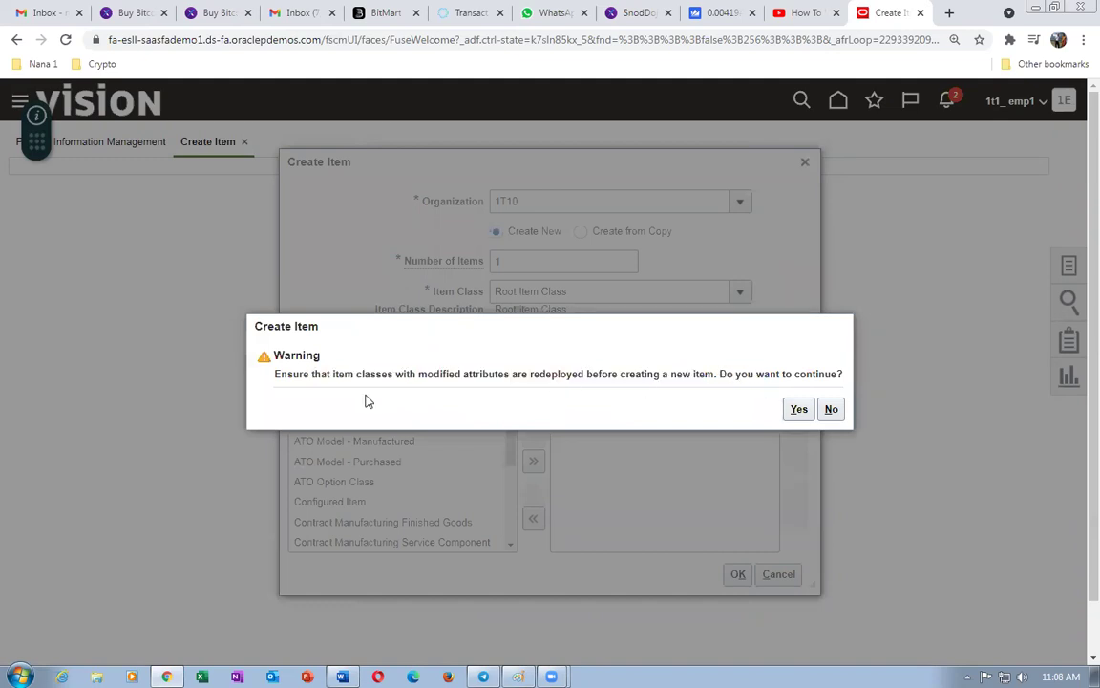
click(798, 409)
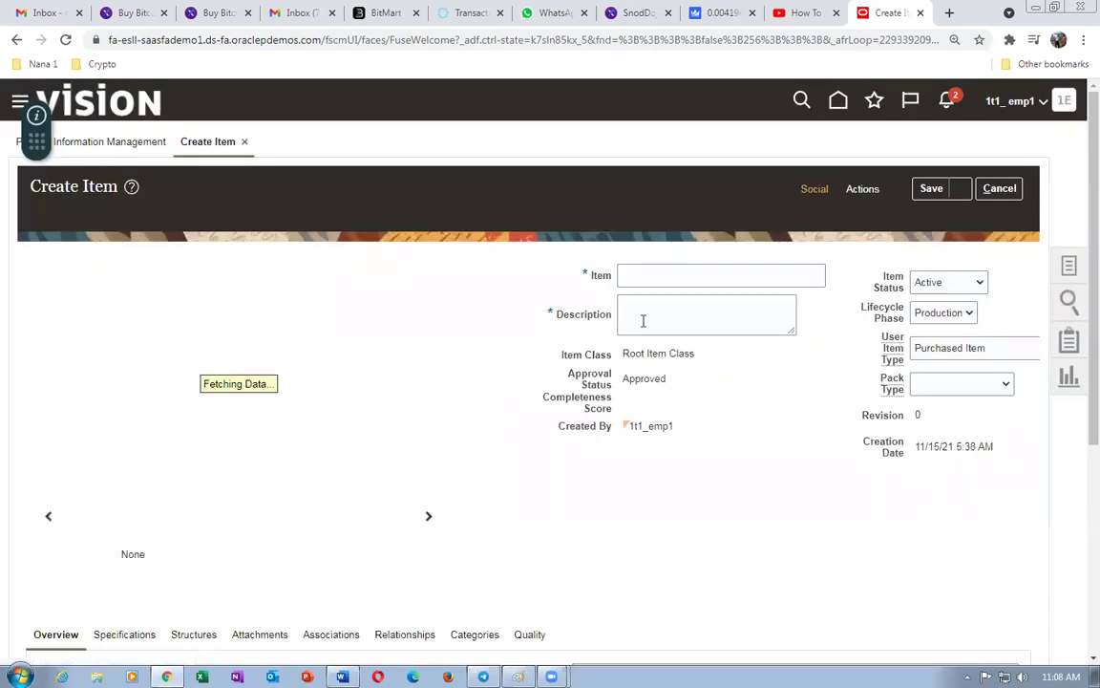
- Enter 1t1_B_to_B_Buy as both Item and Description, then view the item's Specifications
click(636, 275)
text(1)
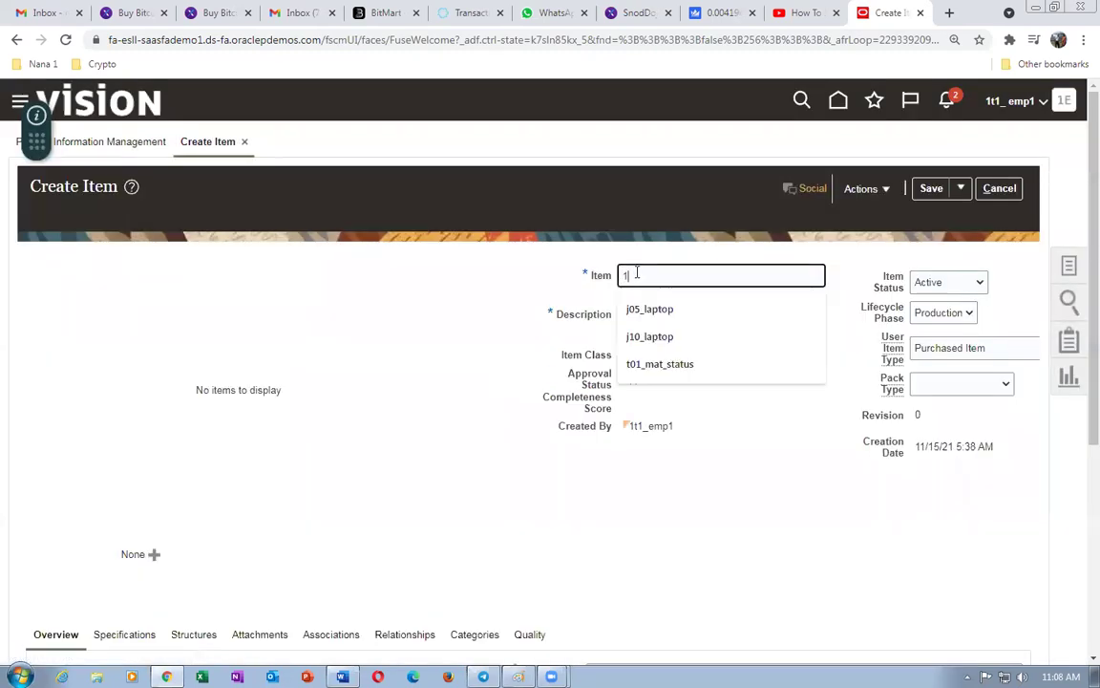
text(t1_B_to_B_Buy)
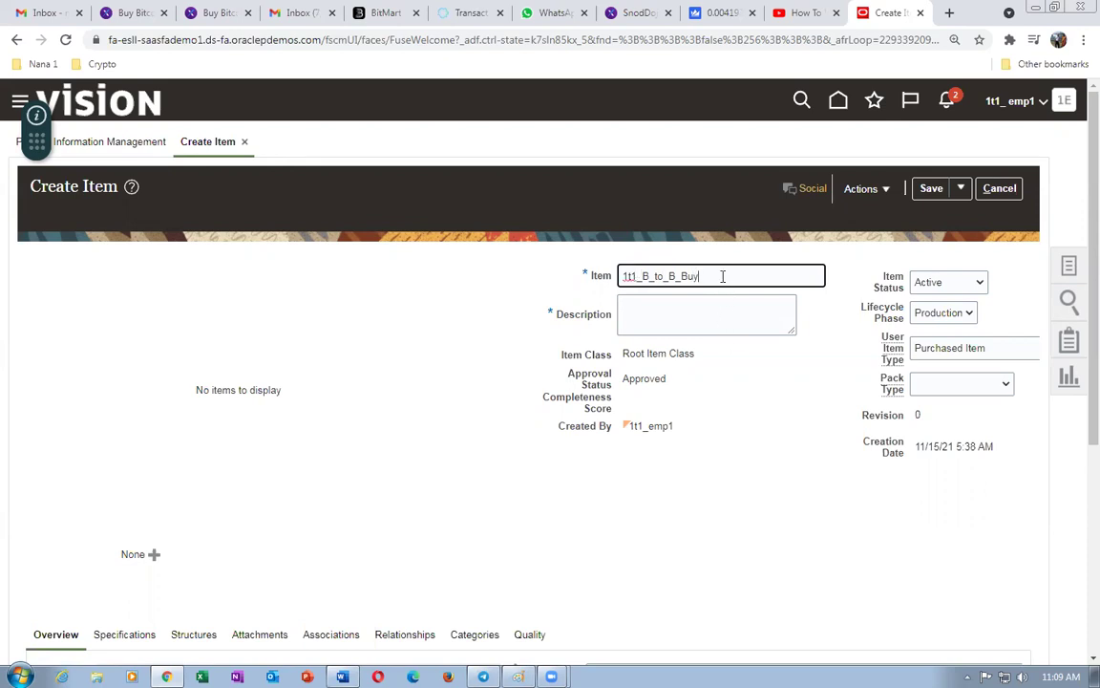
drag(723, 276, 520, 308)
key(ctrl+c)
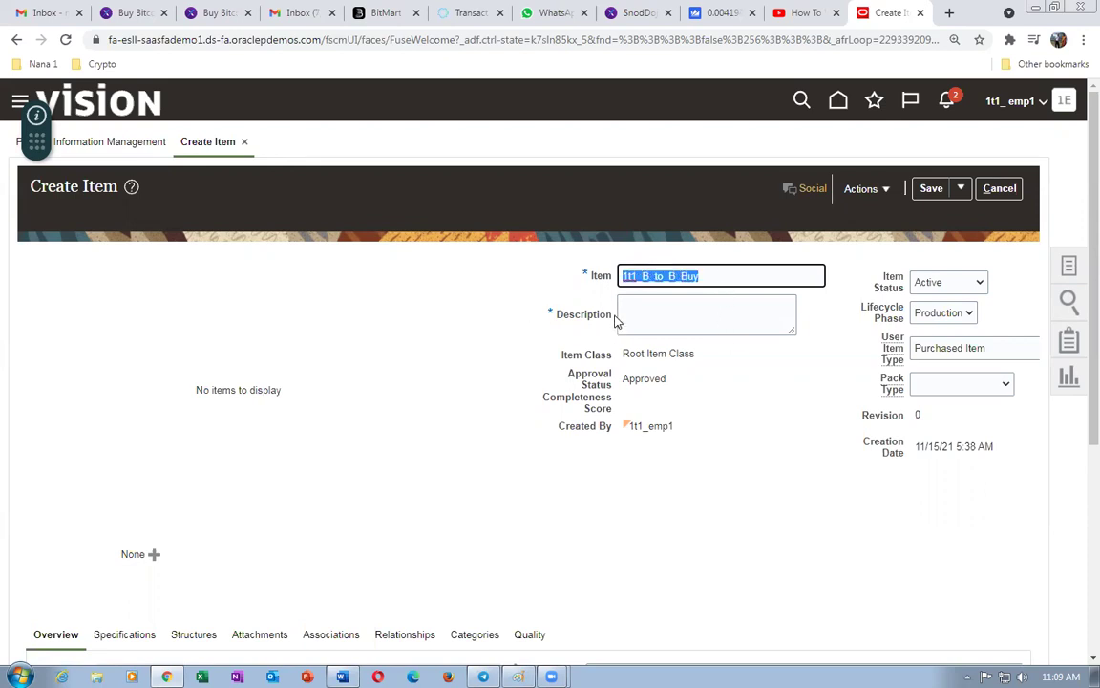
click(626, 315)
key(ctrl+v)
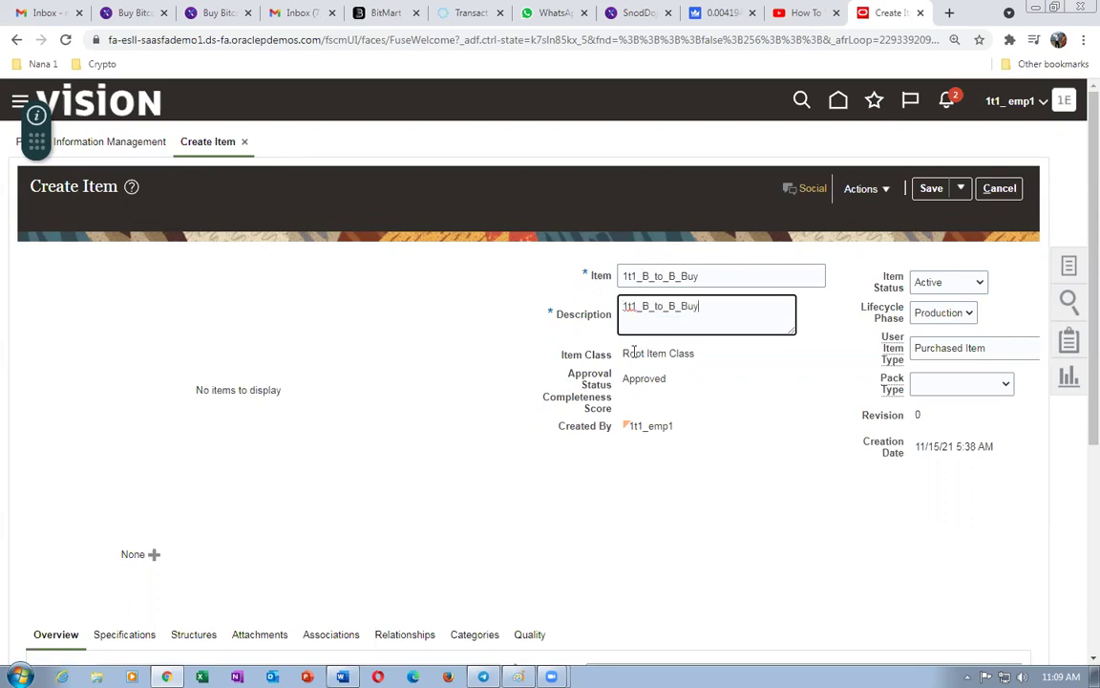
scroll(516, 404, down, 1)
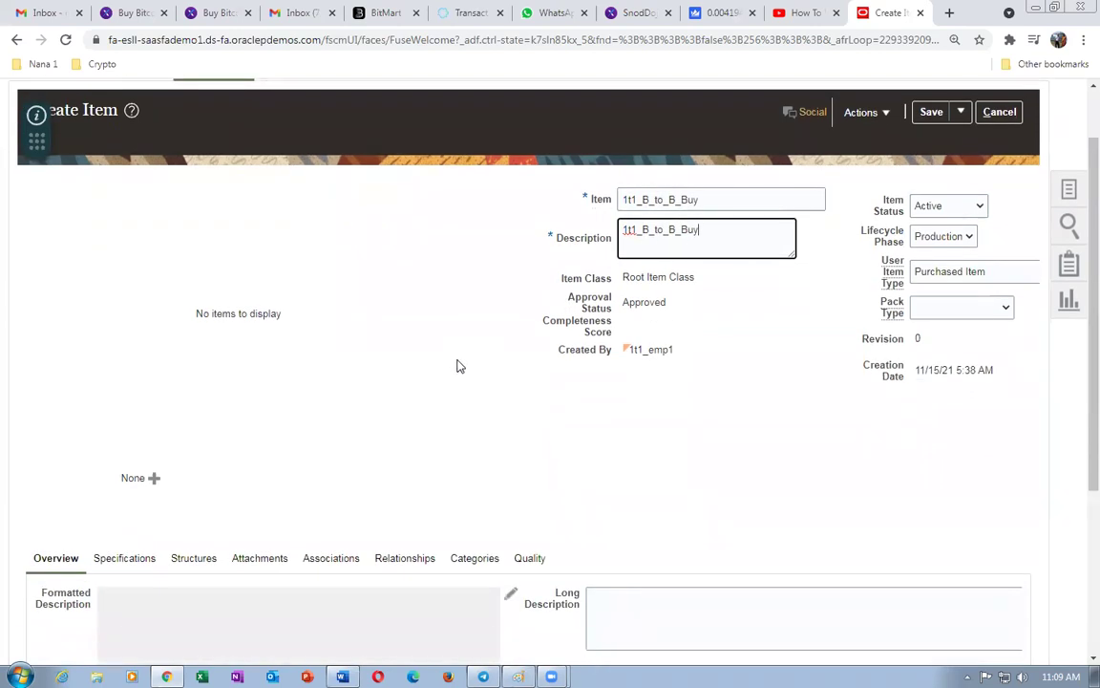
scroll(459, 356, down, 1)
click(128, 479)
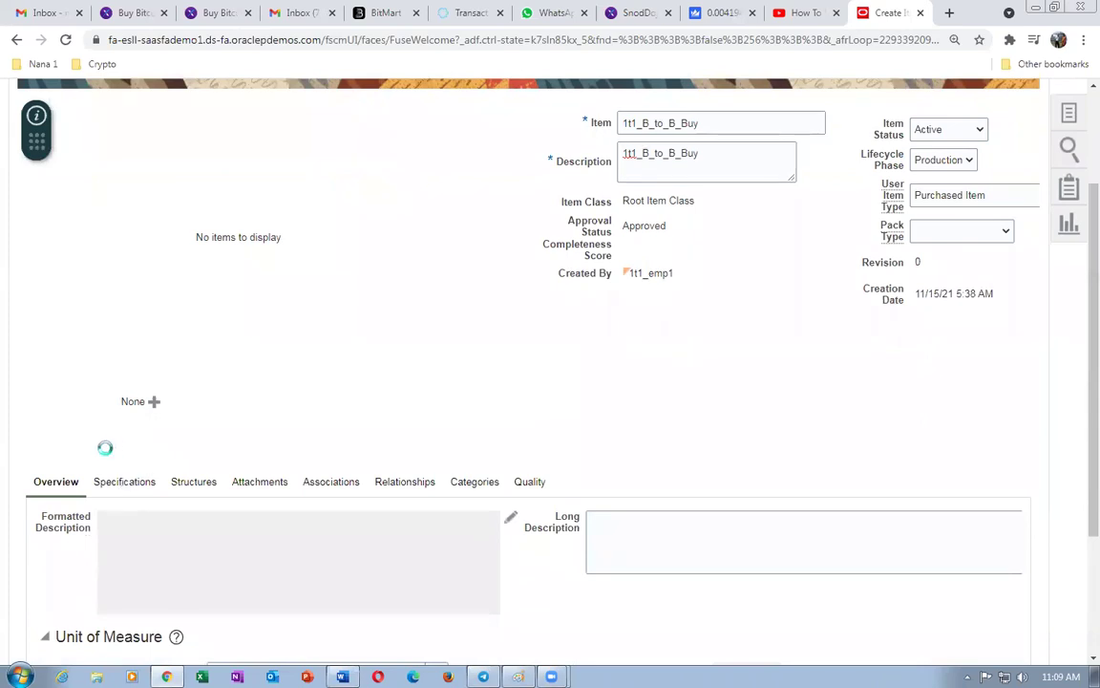
scroll(622, 375, down, 2)
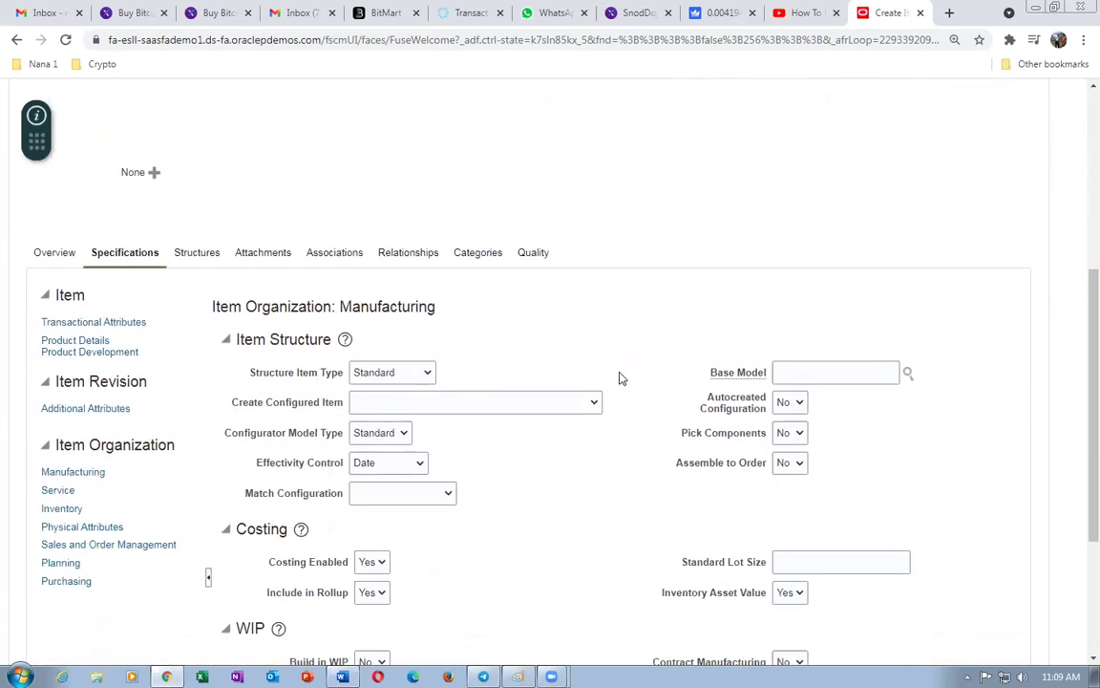
- In the item's Sales and Order Management attributes, set Back-to-Back Enabled to Yes
scroll(511, 447, down, 2)
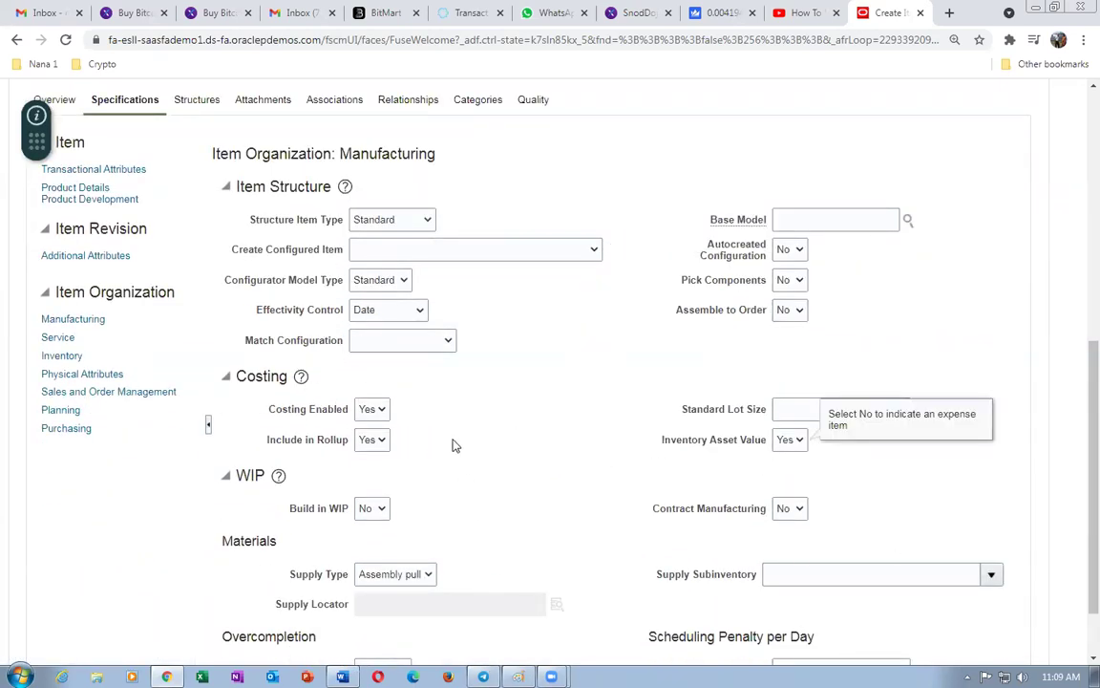
click(57, 355)
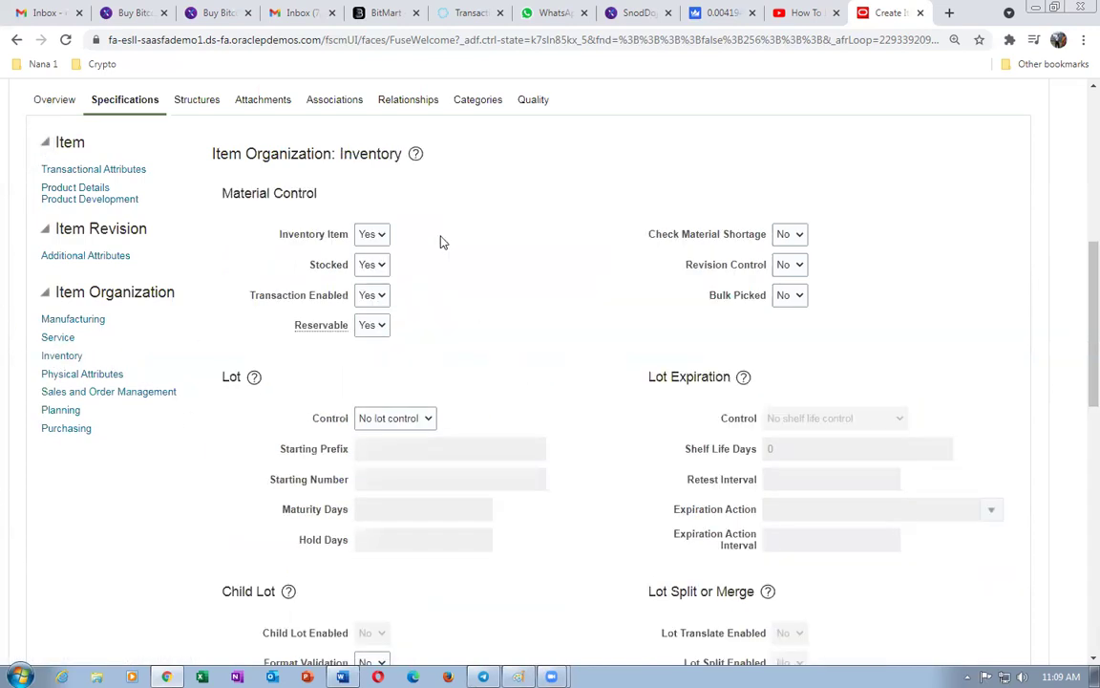
click(76, 392)
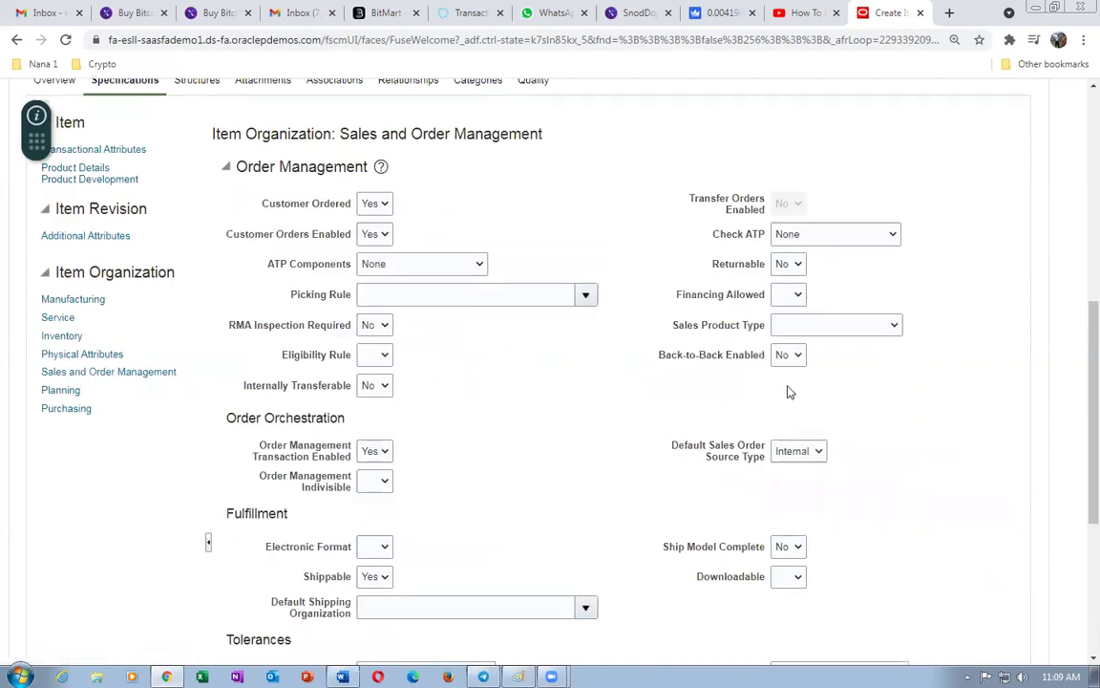
click(787, 358)
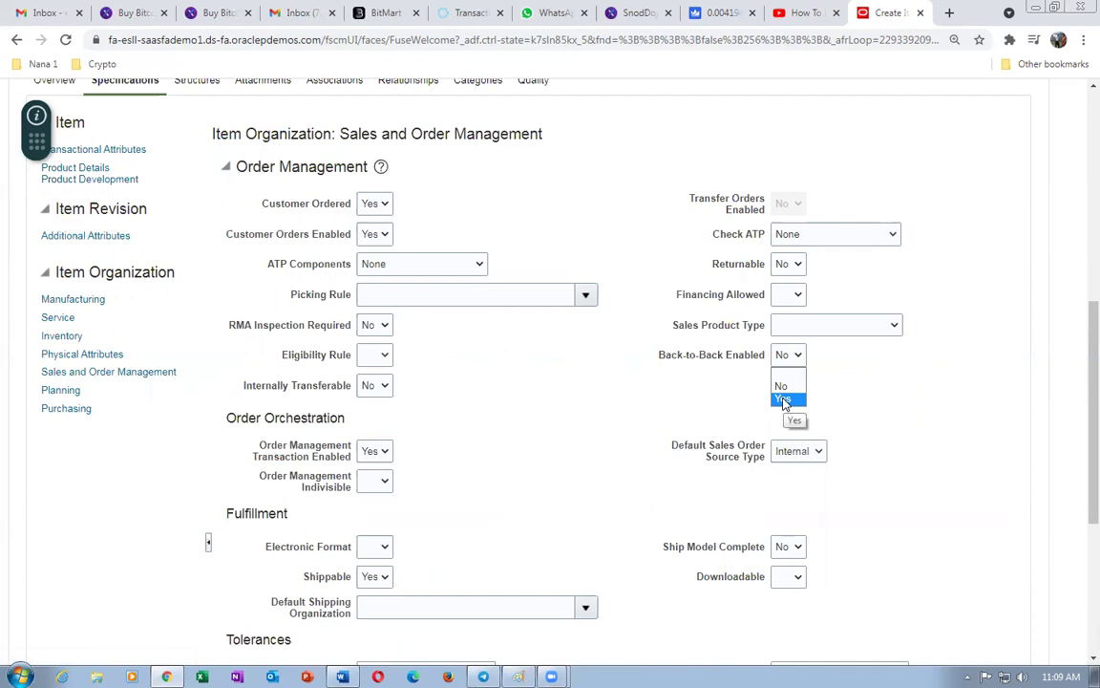
click(783, 401)
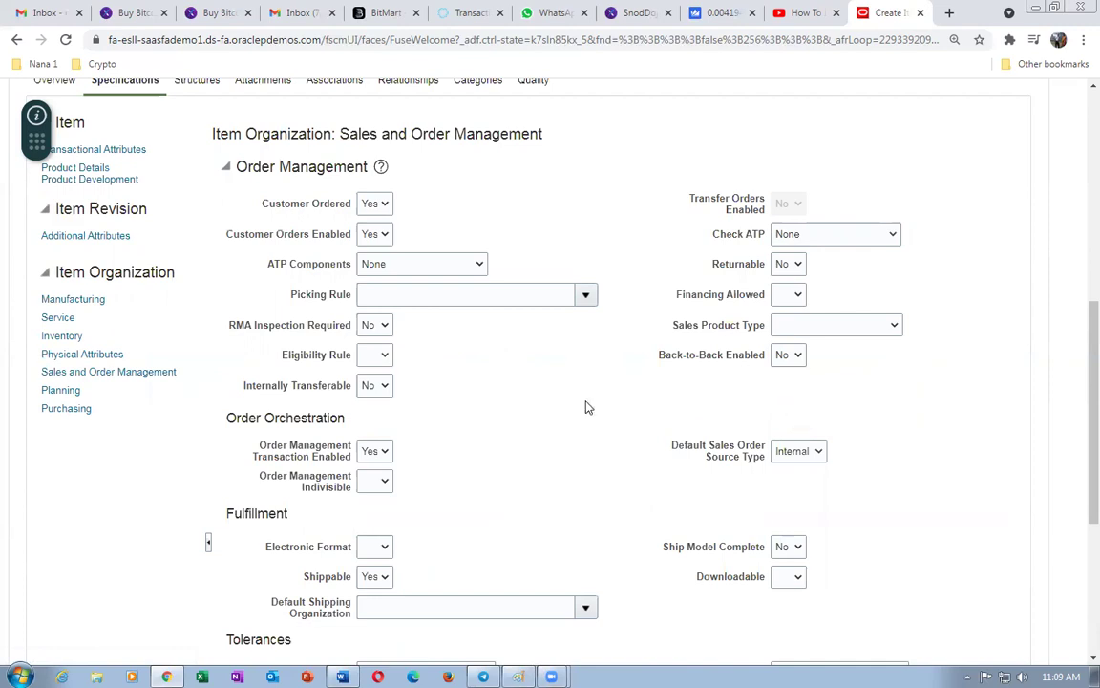
click(788, 354)
click(789, 376)
scroll(328, 509, down, 1)
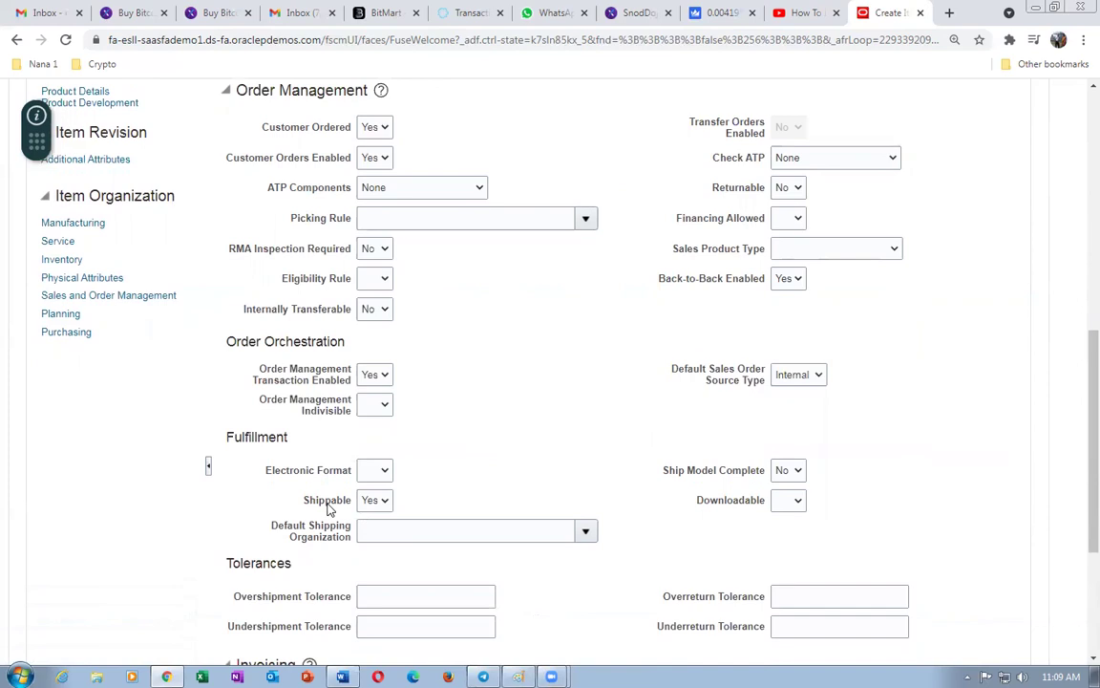
scroll(570, 523, down, 3)
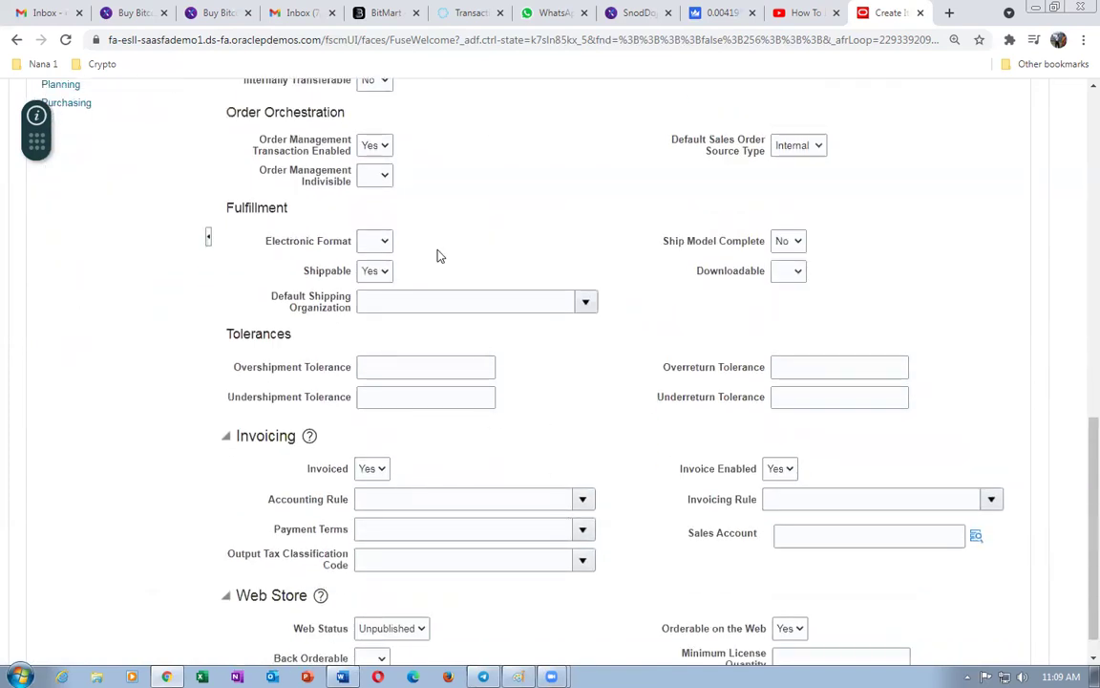
scroll(339, 274, up, 2)
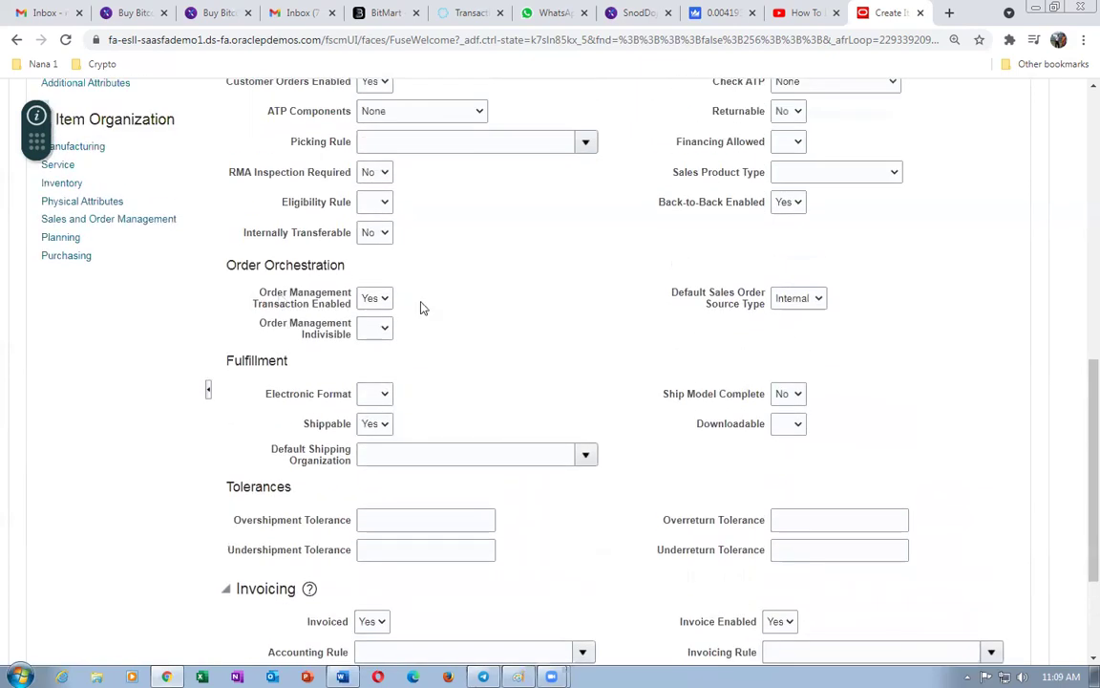
scroll(509, 350, up, 2)
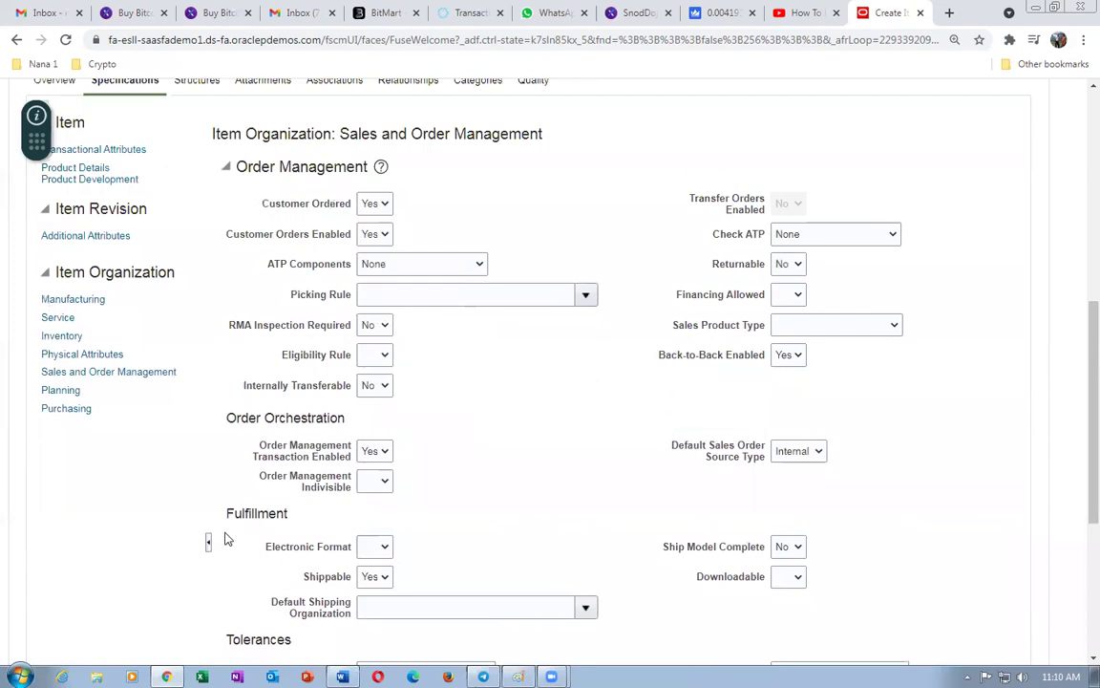
- Keep the item's Planning Method at MRP Planning in its planning attributes
click(61, 390)
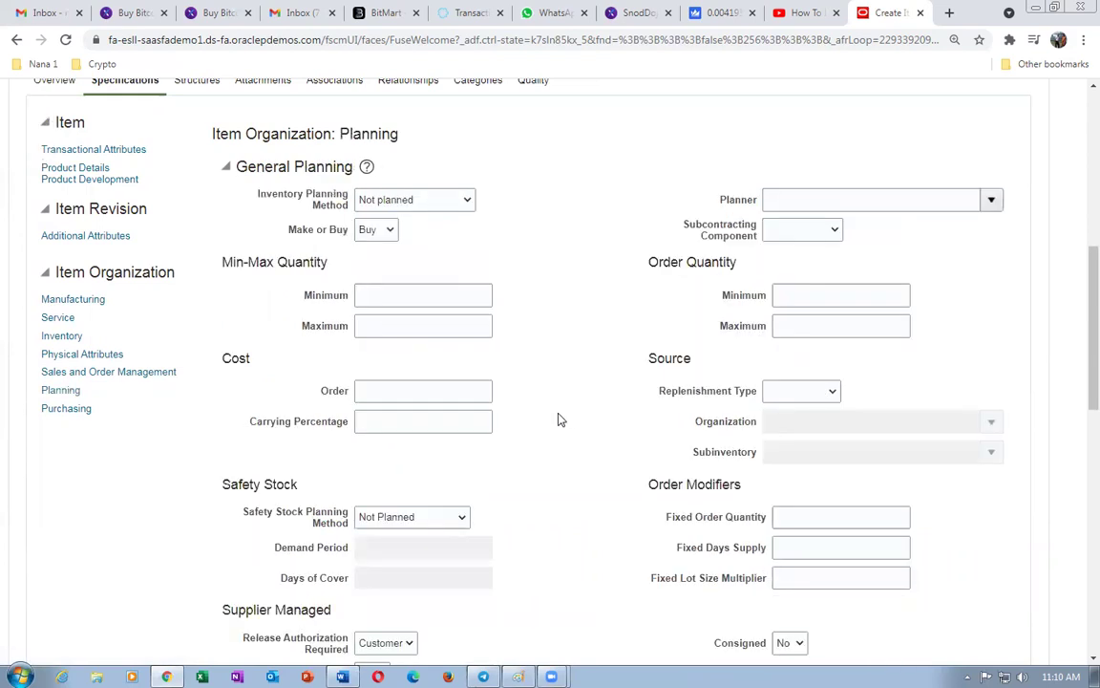
scroll(562, 421, down, 6)
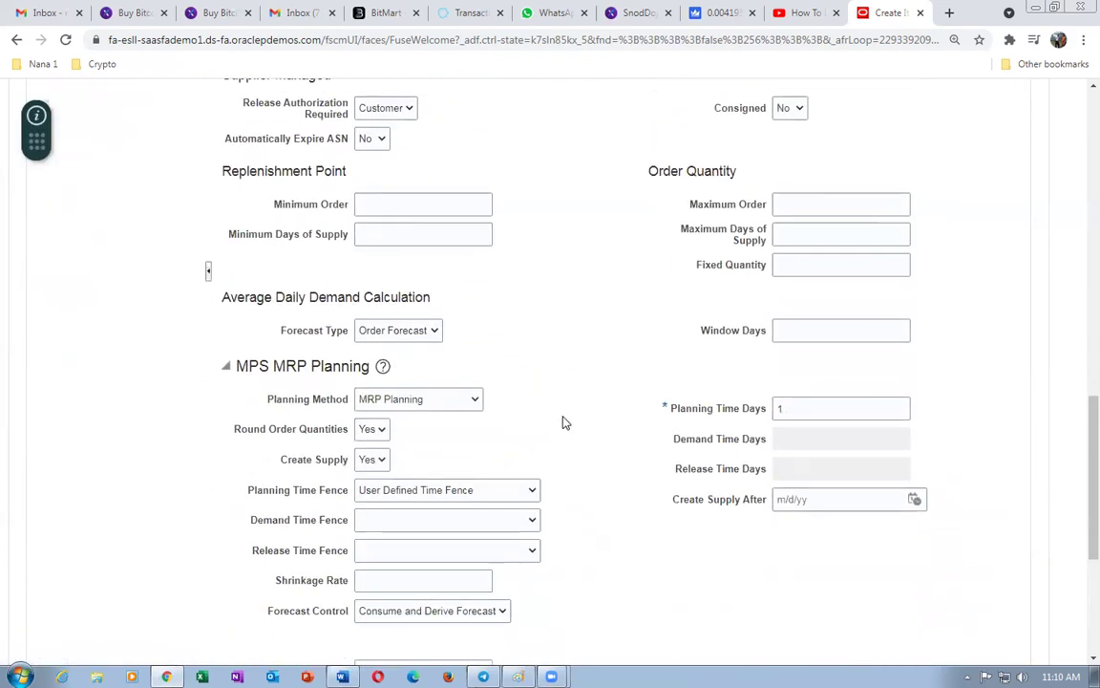
click(383, 400)
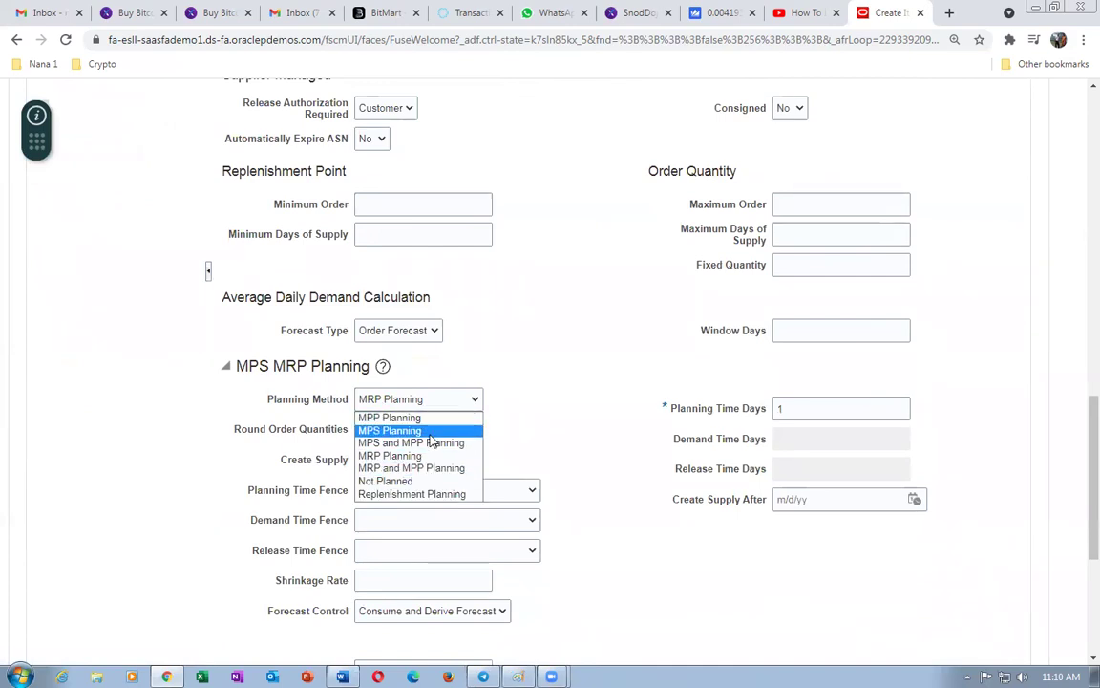
click(534, 361)
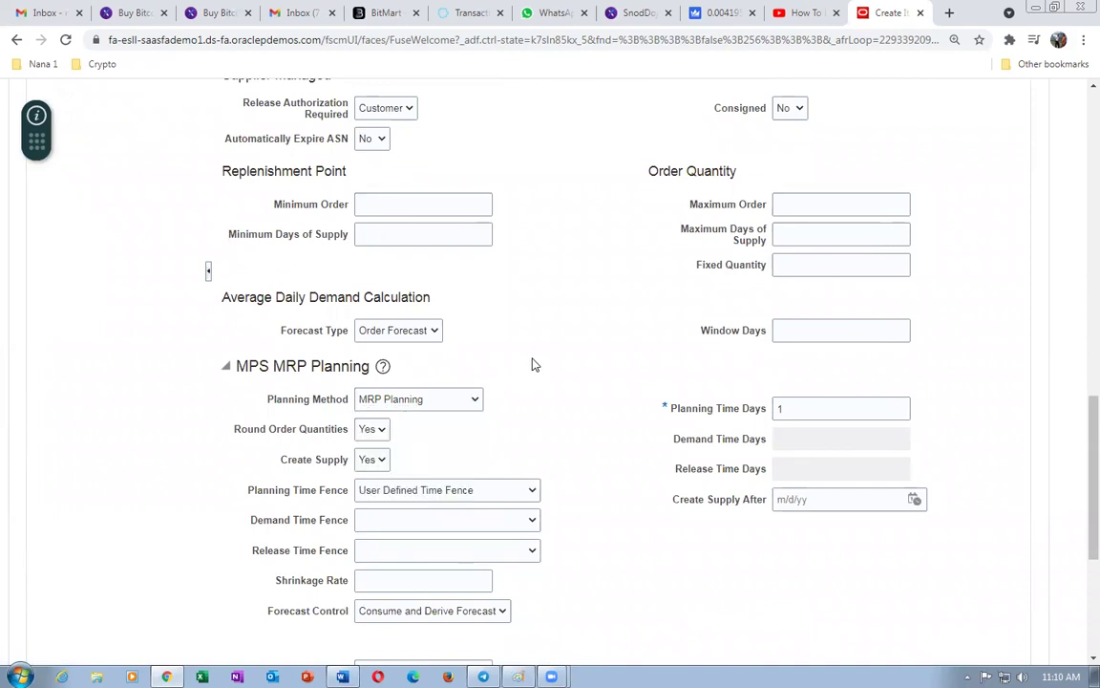
click(414, 407)
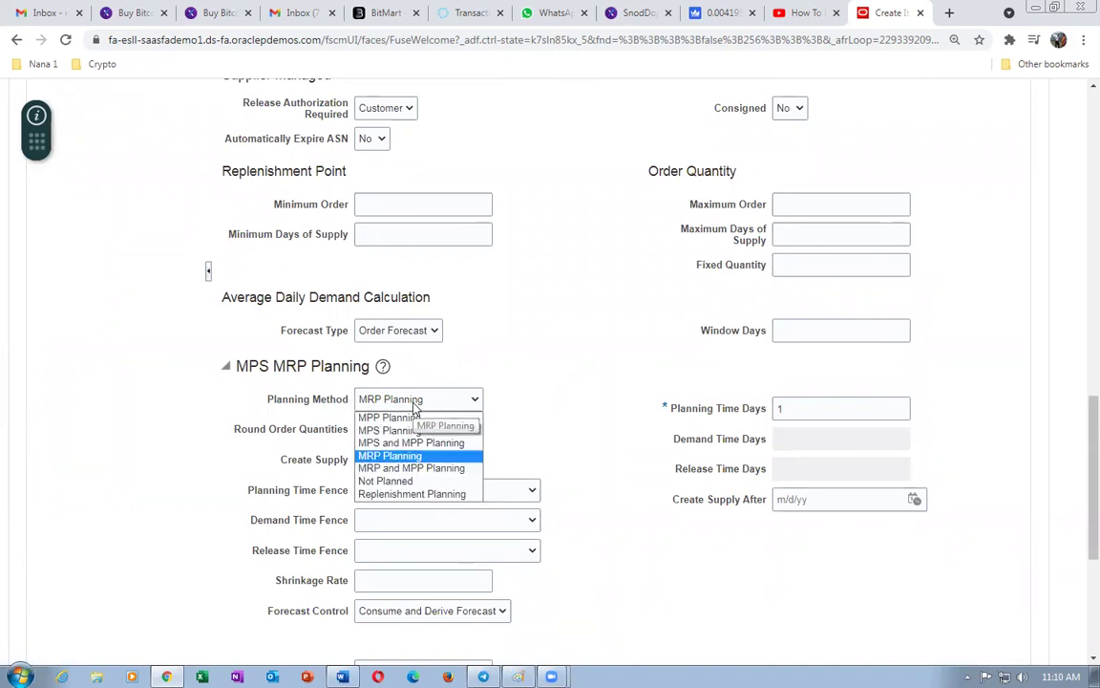
click(525, 360)
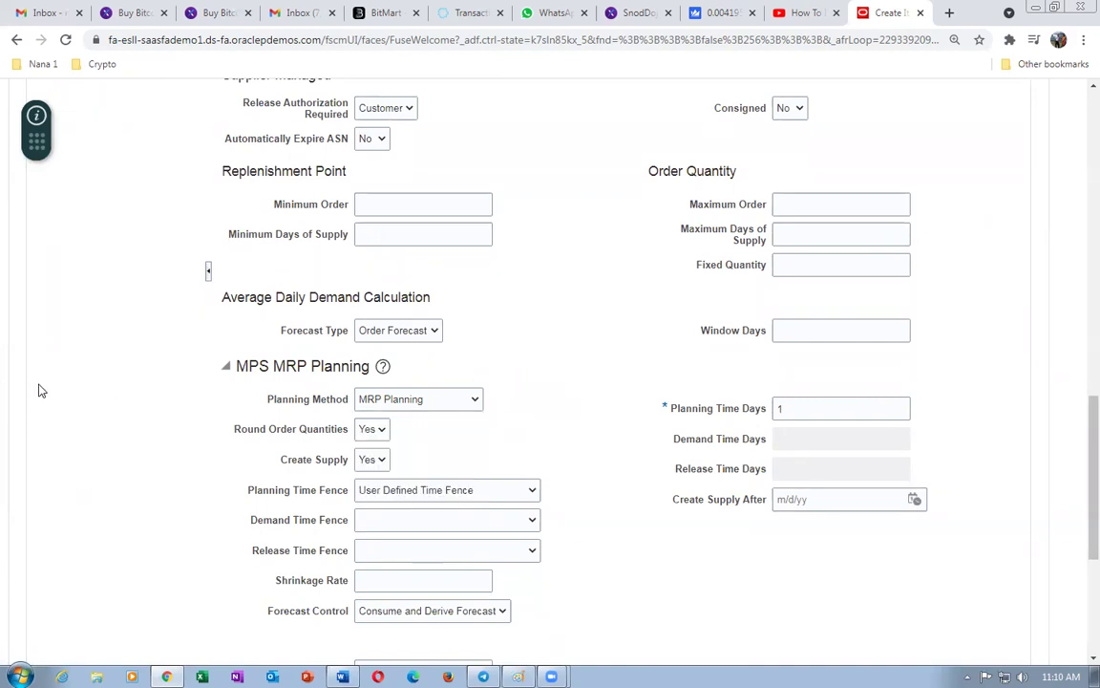
scroll(196, 386, up, 5)
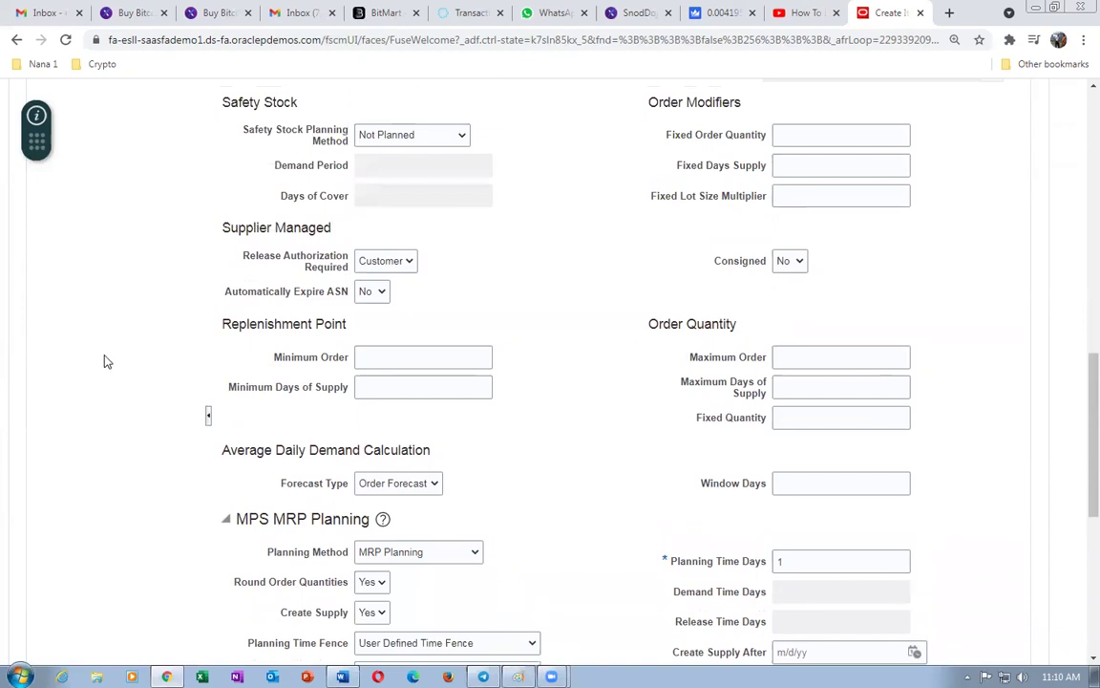
- Check the Purchasing attributes (Purchase Price 10 USD), then return to Sales and Order Management
click(50, 333)
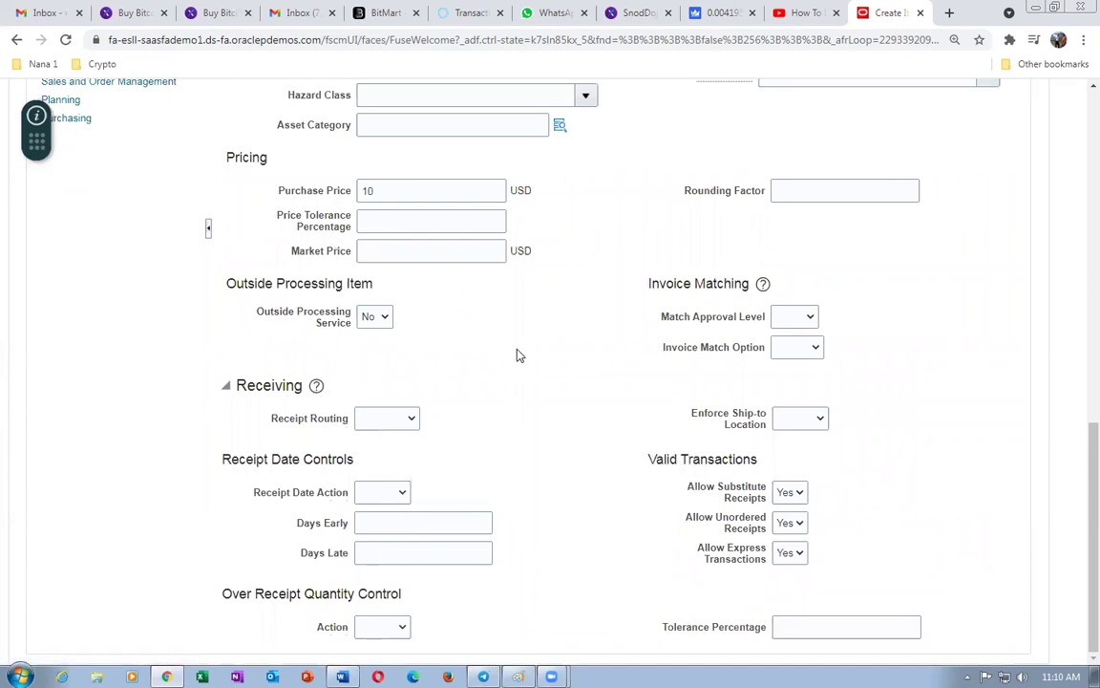
scroll(521, 355, up, 3)
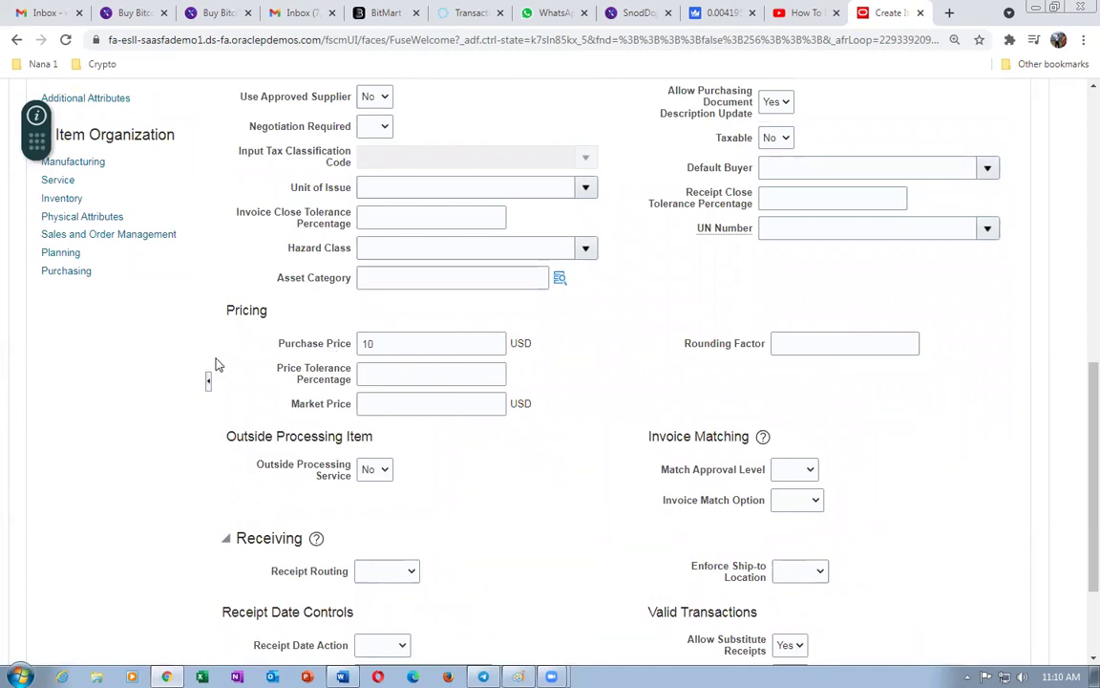
click(93, 235)
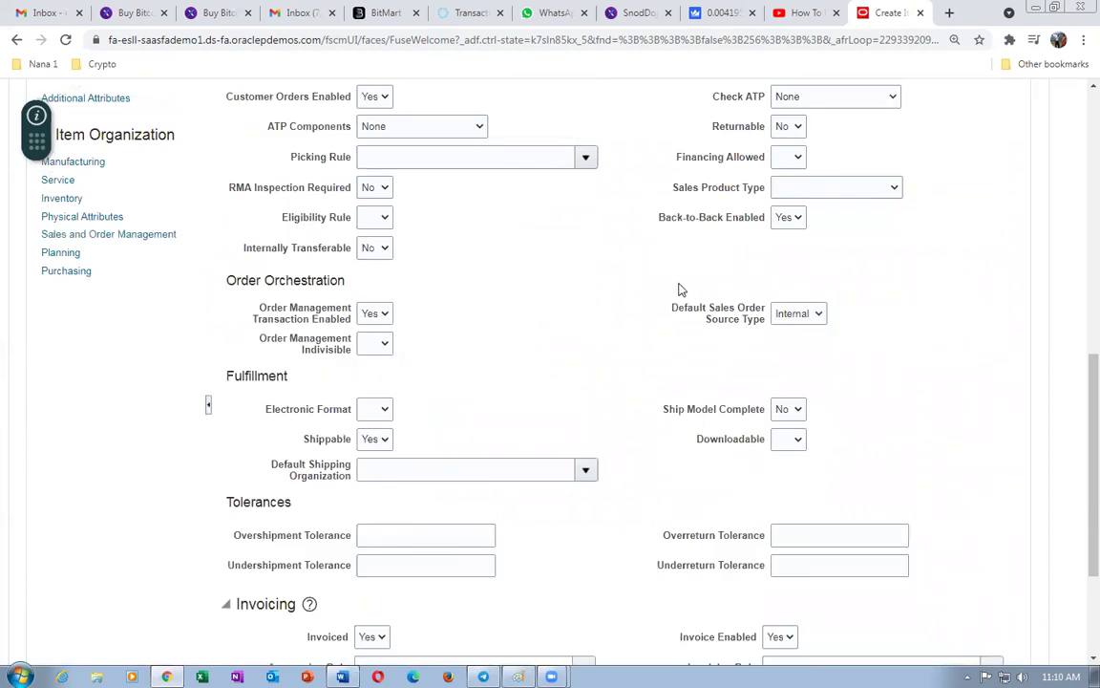
scroll(135, 394, up, 3)
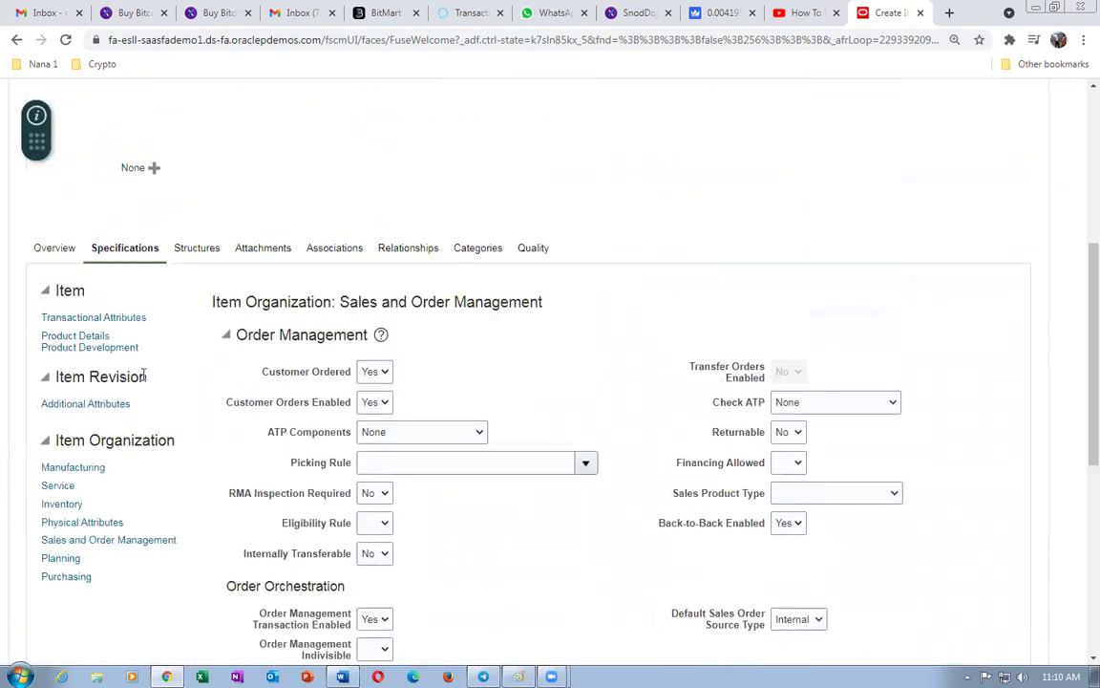
- Associate organization 1T11 (1t1_child_org) with item 1t1_B_to_B_Buy alongside 1T10
click(334, 255)
click(61, 499)
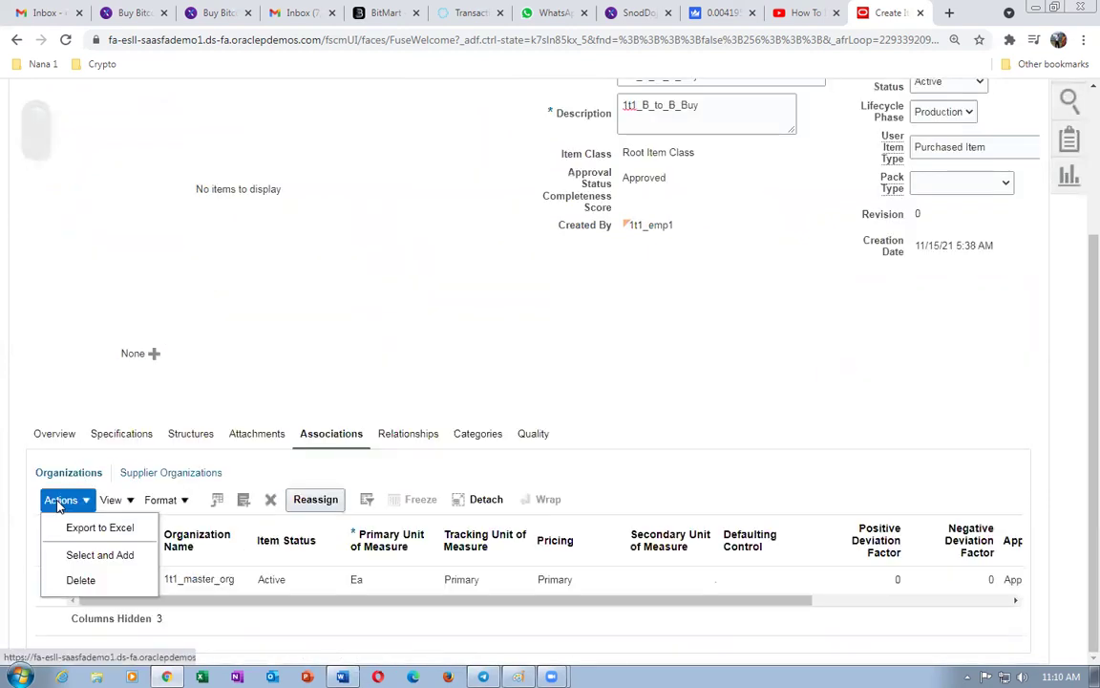
click(80, 555)
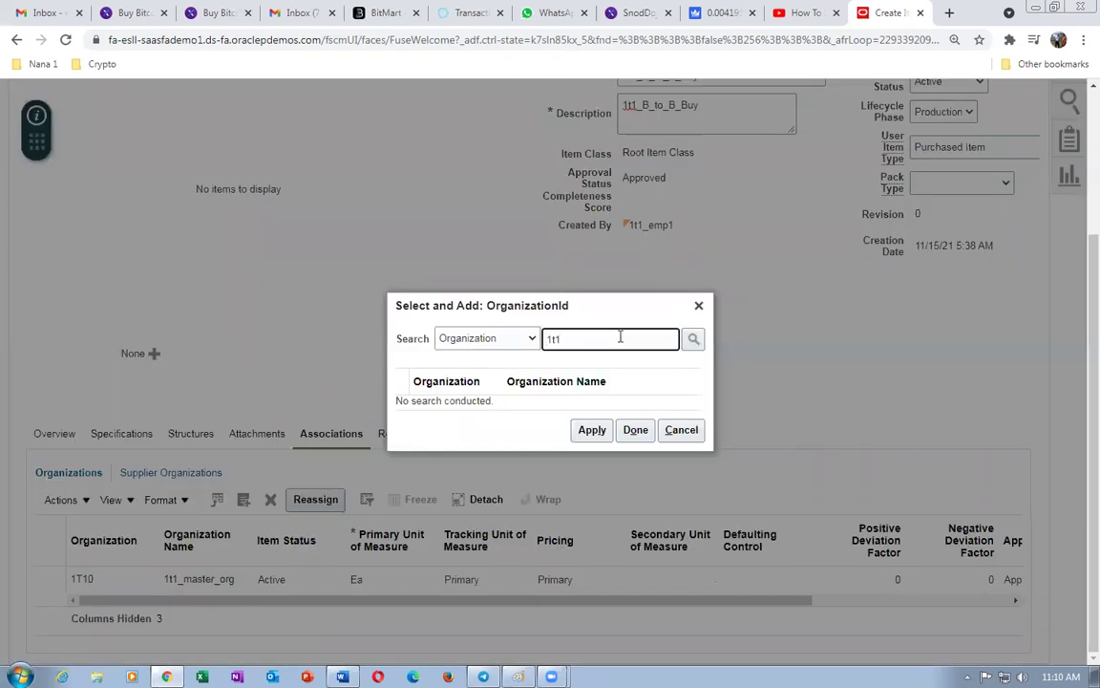
key(Return)
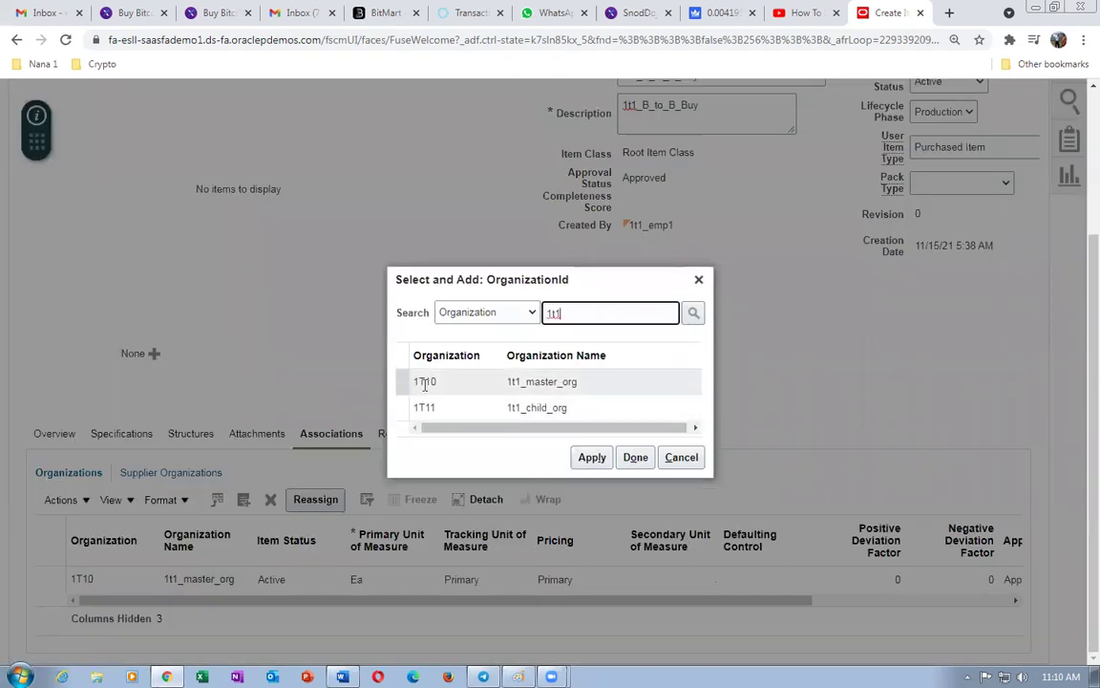
click(402, 409)
click(592, 457)
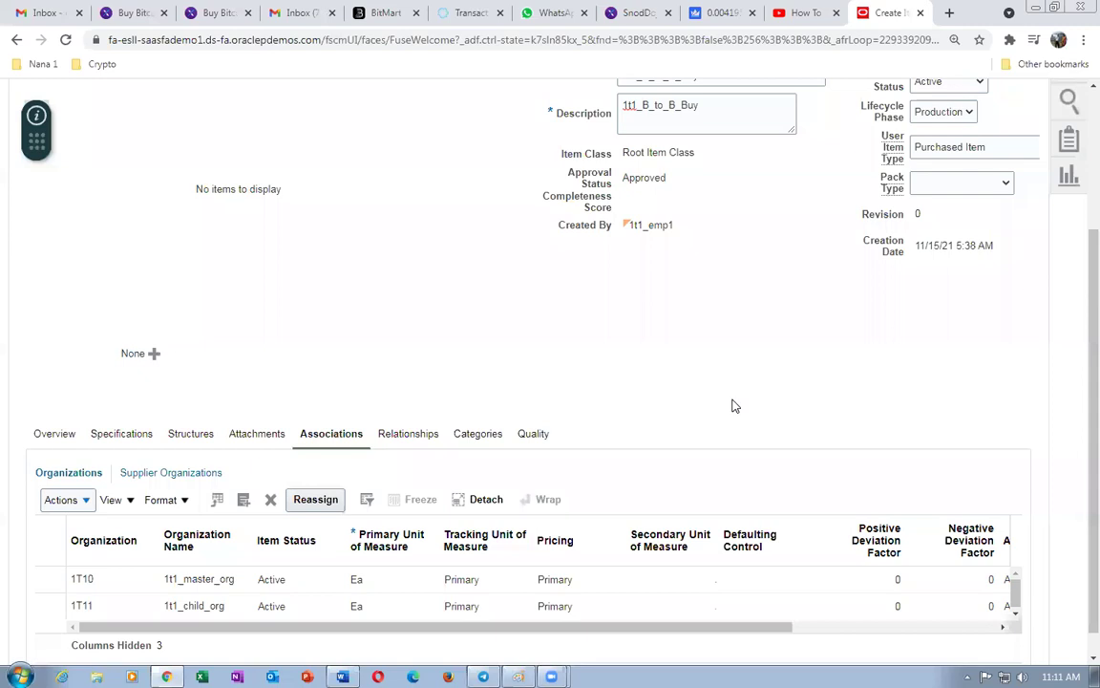
scroll(779, 402, up, 3)
- Save and close item 1t1_B_to_B_Buy, then go home and switch to Supply Chain Execution
click(962, 189)
click(953, 216)
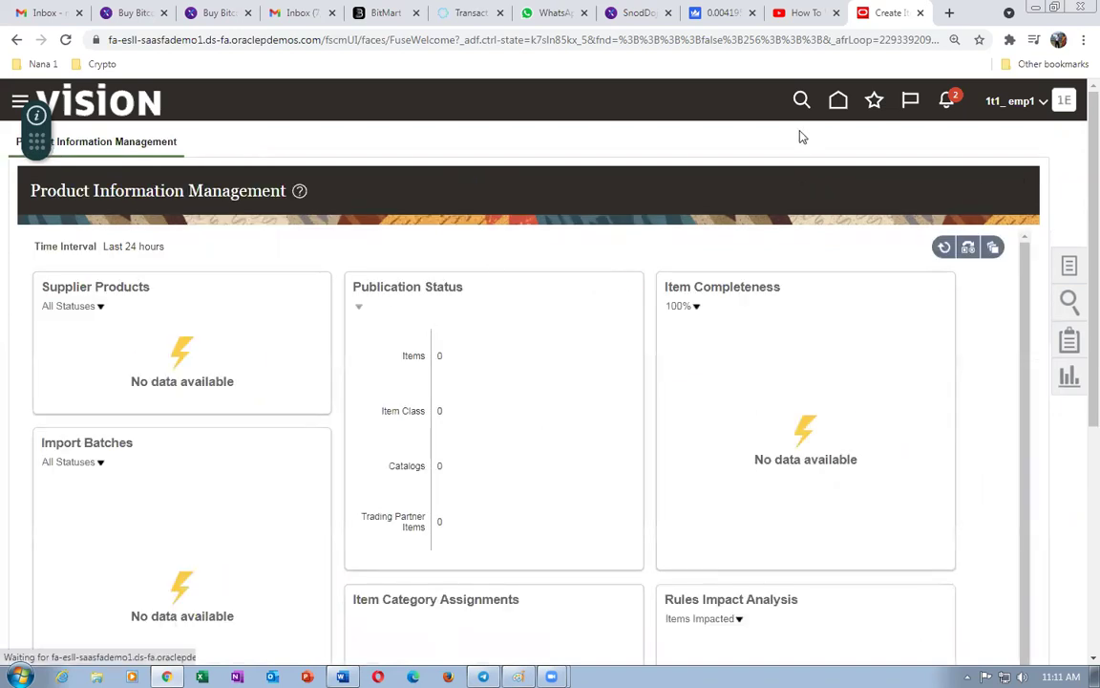
click(838, 100)
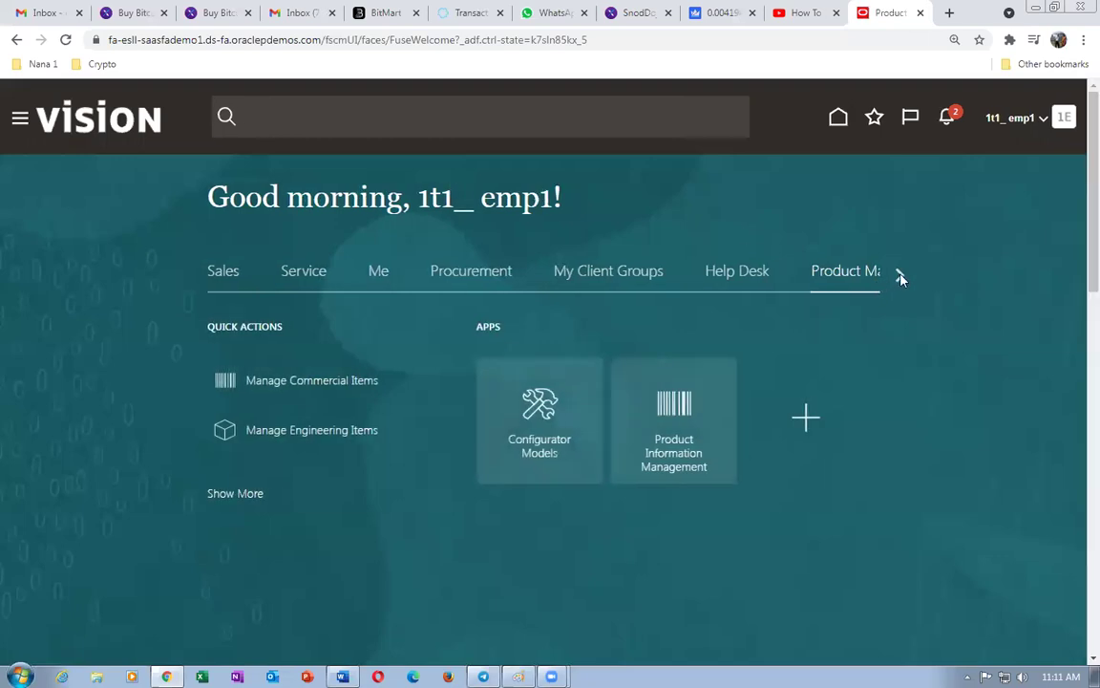
click(899, 275)
click(899, 275)
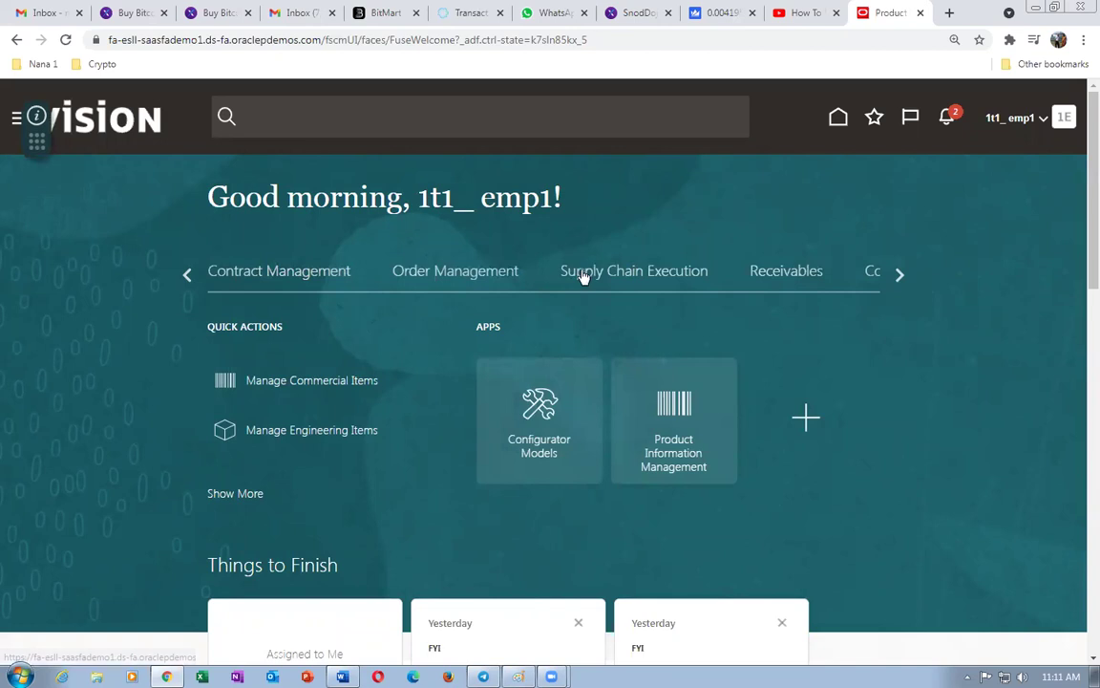
click(584, 275)
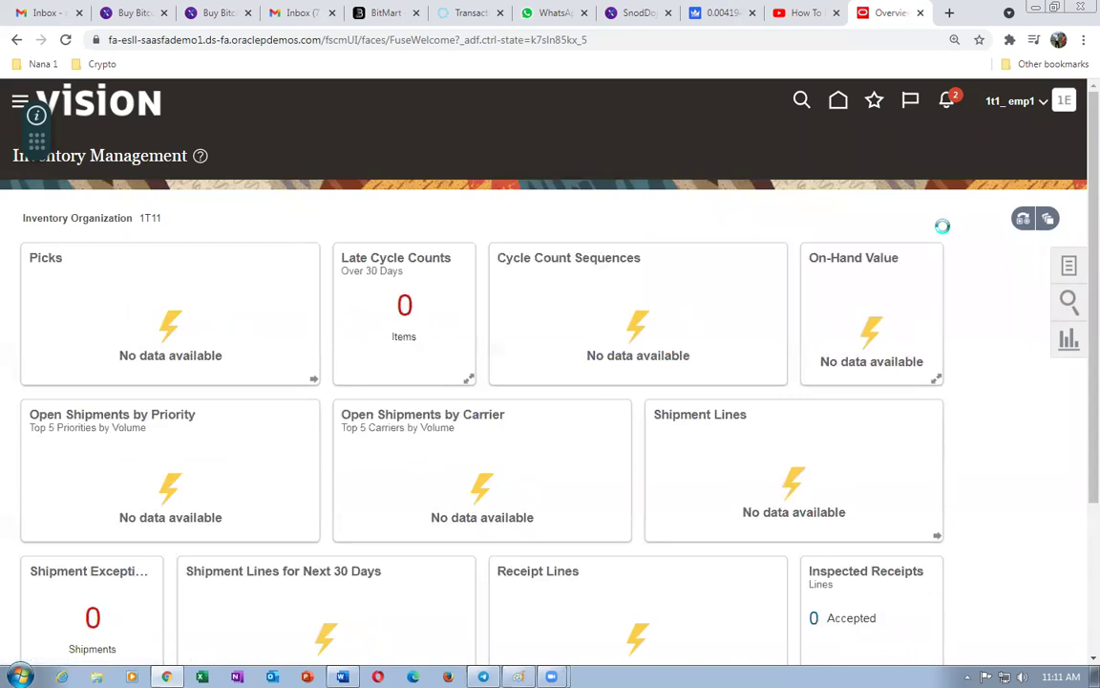
click(958, 198)
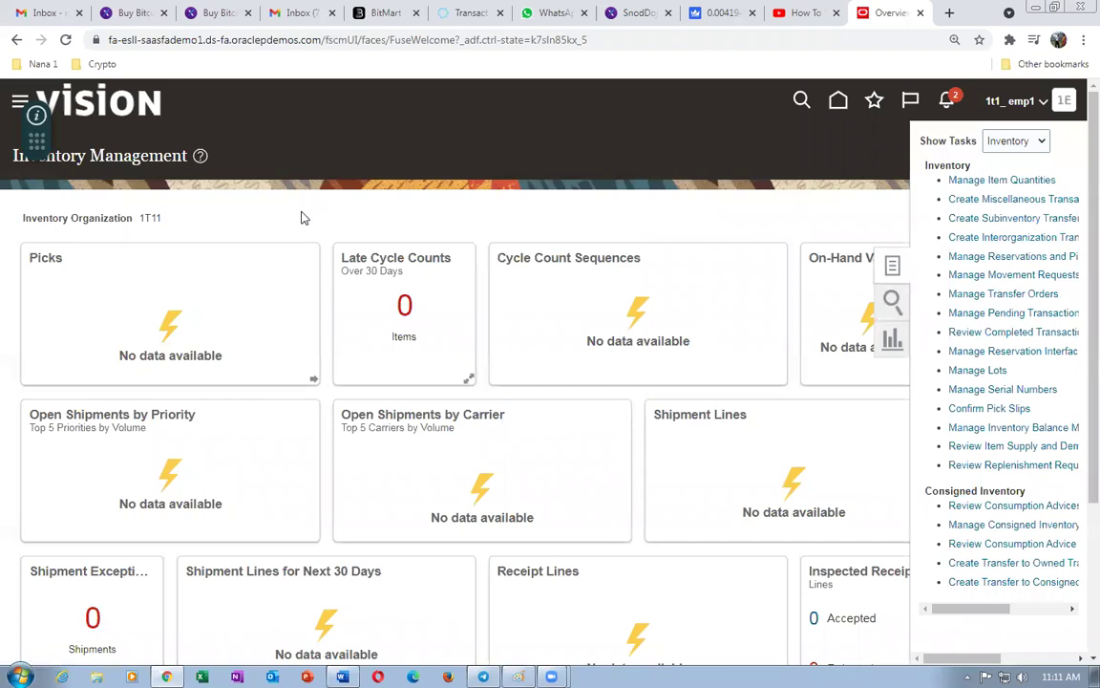
click(461, 297)
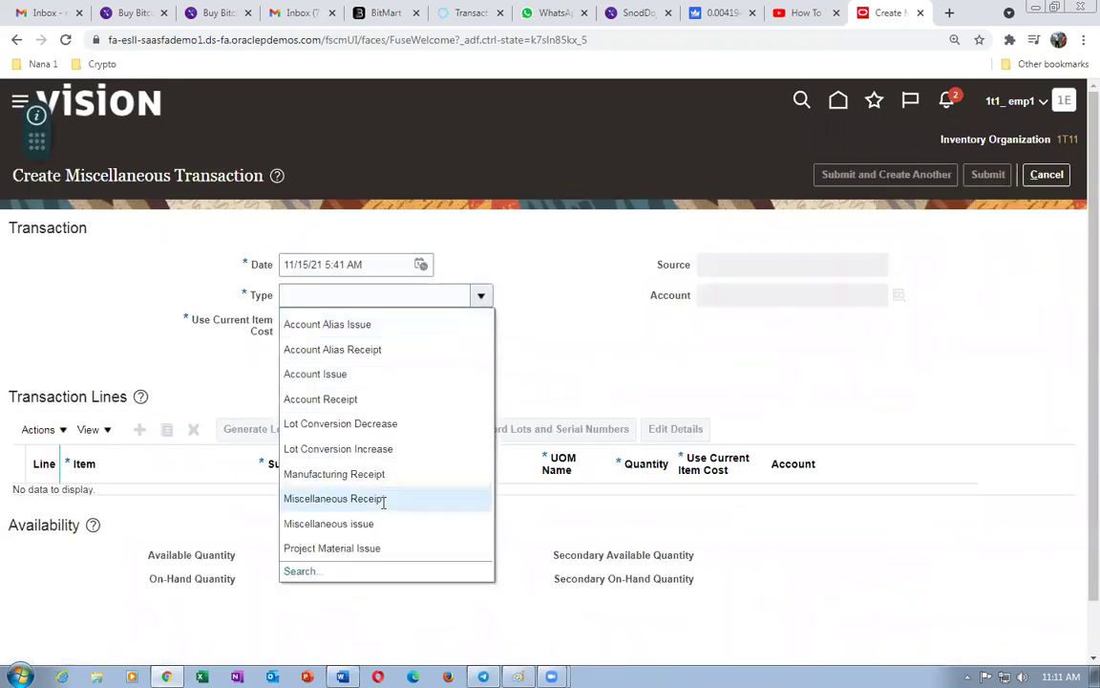
click(382, 497)
click(774, 301)
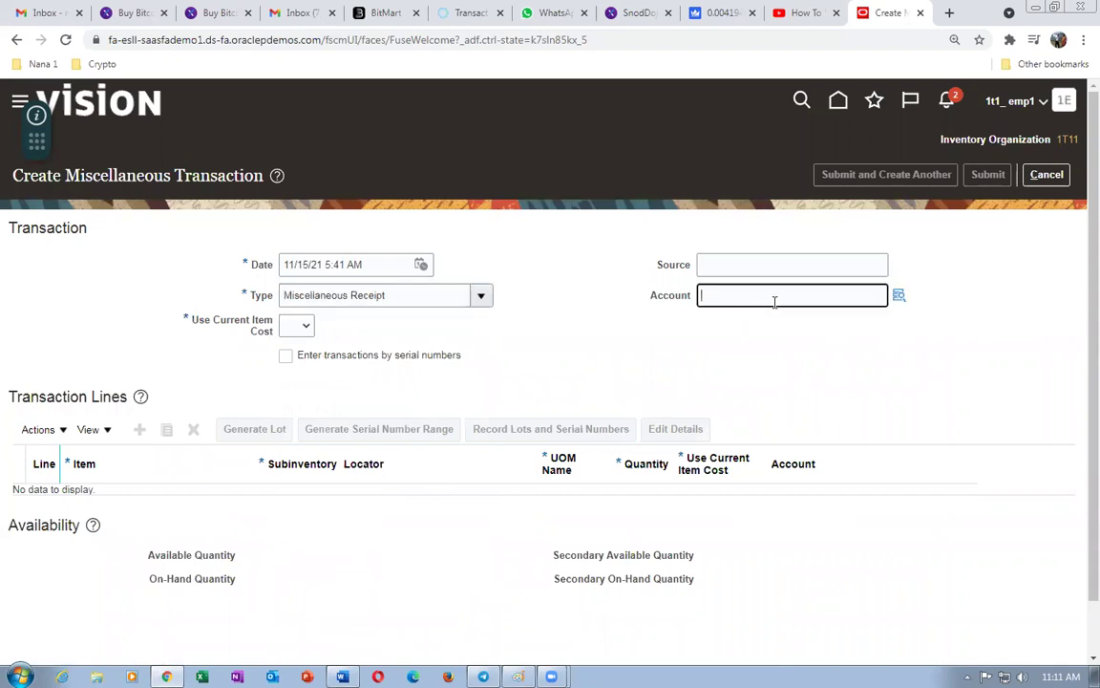
click(898, 296)
click(563, 466)
click(455, 221)
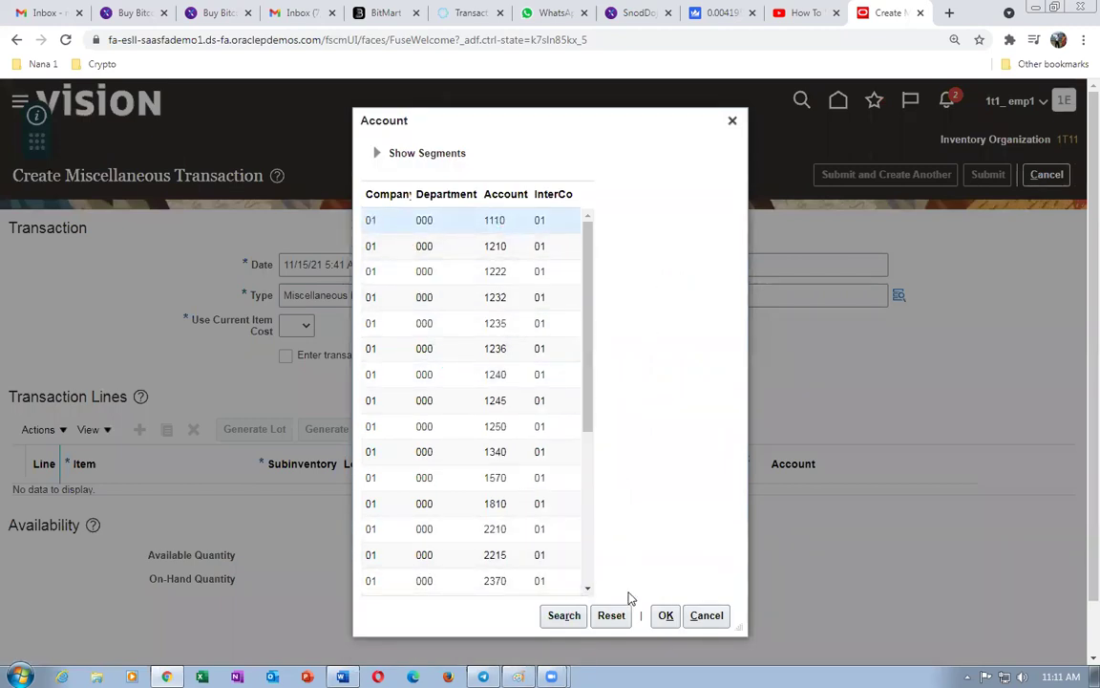
click(661, 616)
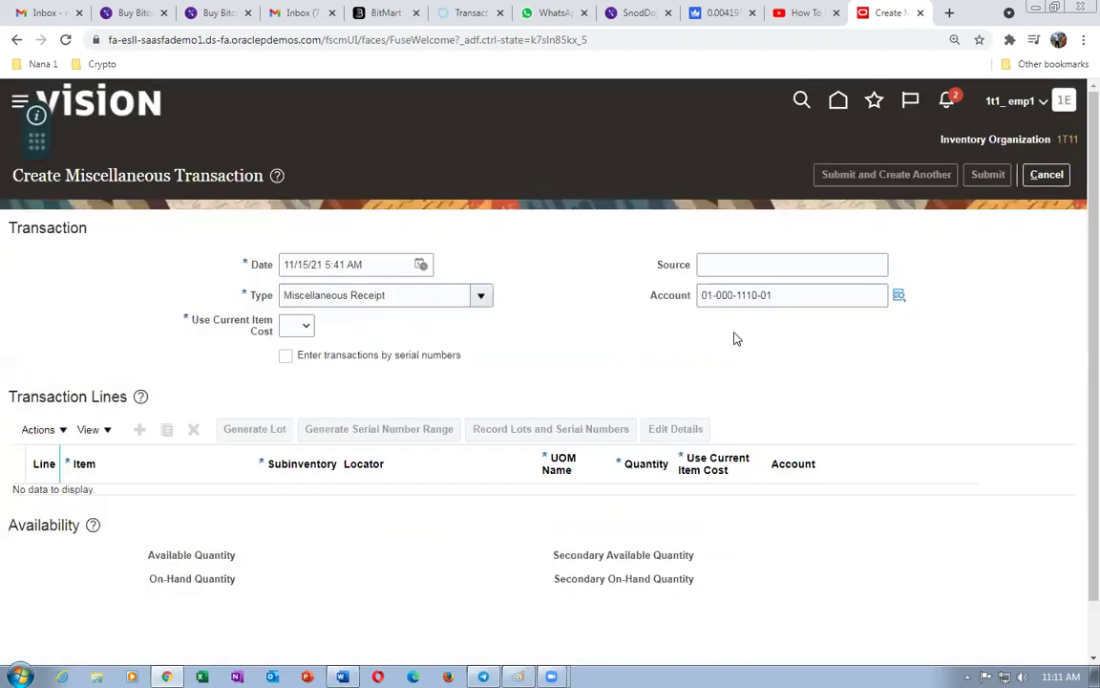
click(296, 325)
click(289, 367)
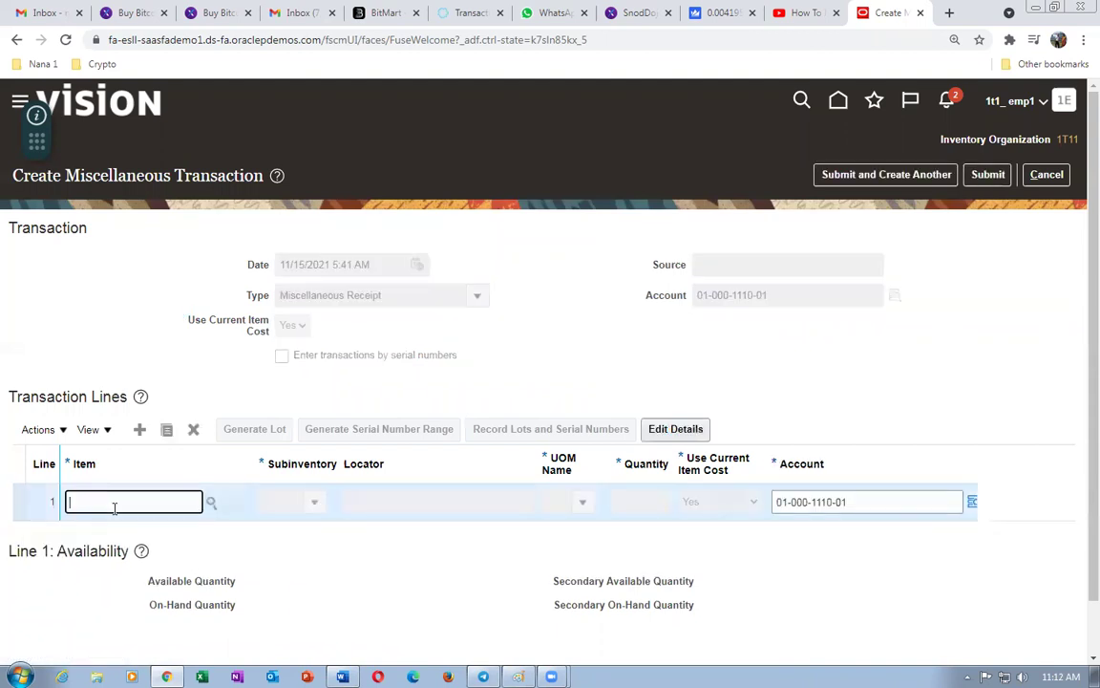
- Set the receipt line's item to 1t1_B_to_B_Buy
text(1t1)
key(Tab)
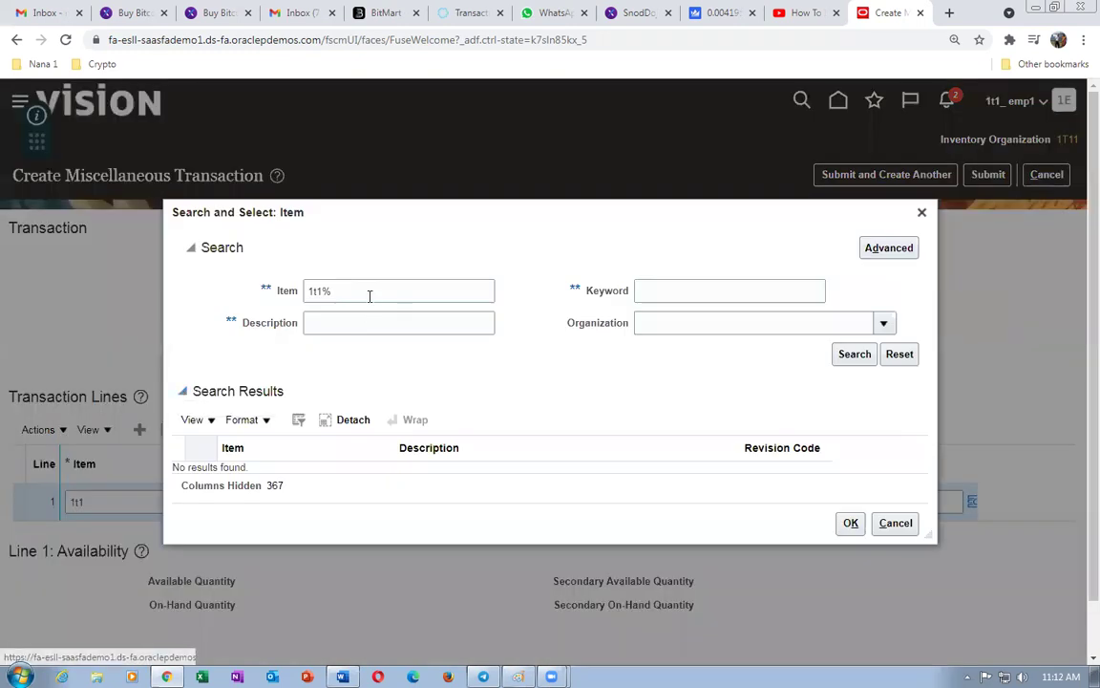
click(844, 359)
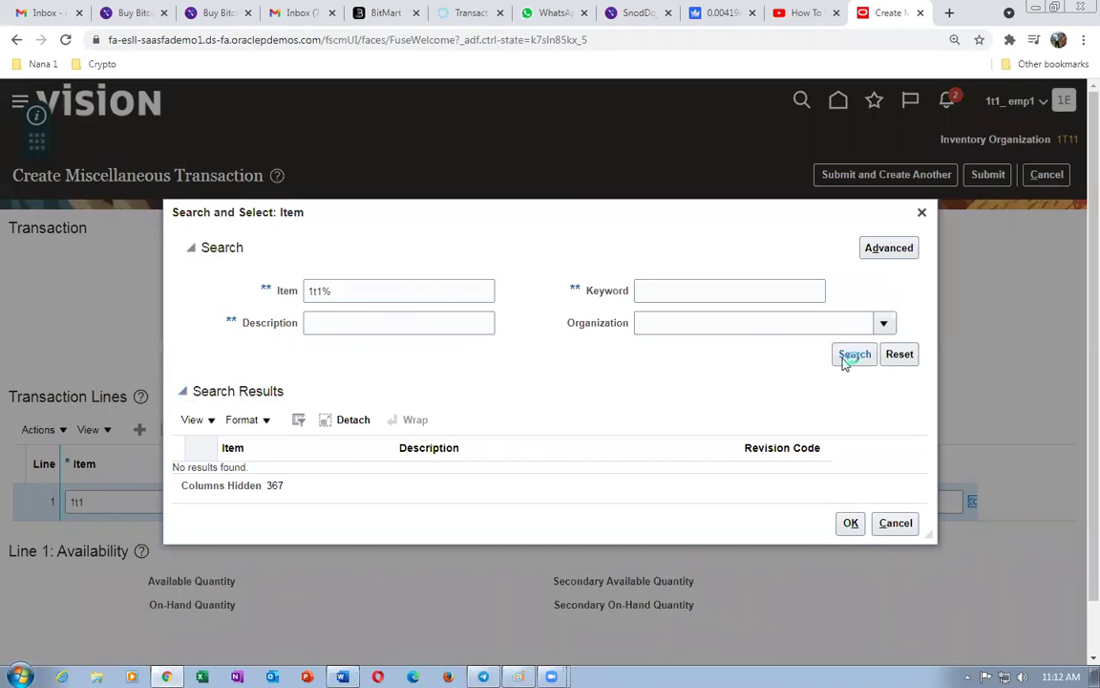
click(348, 393)
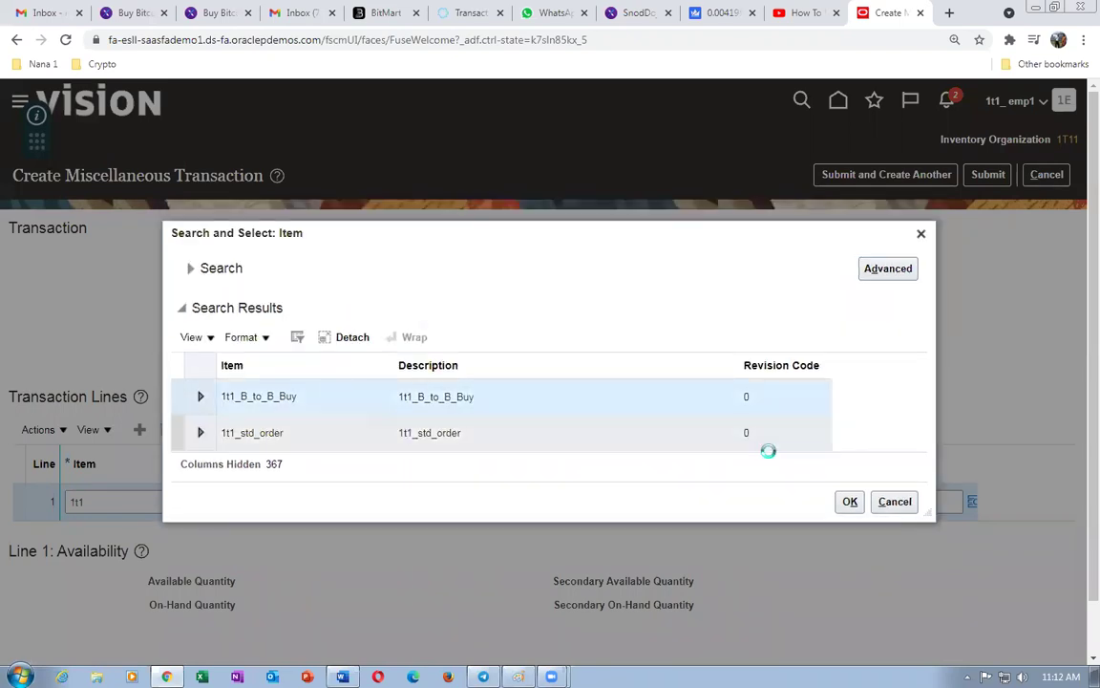
click(850, 503)
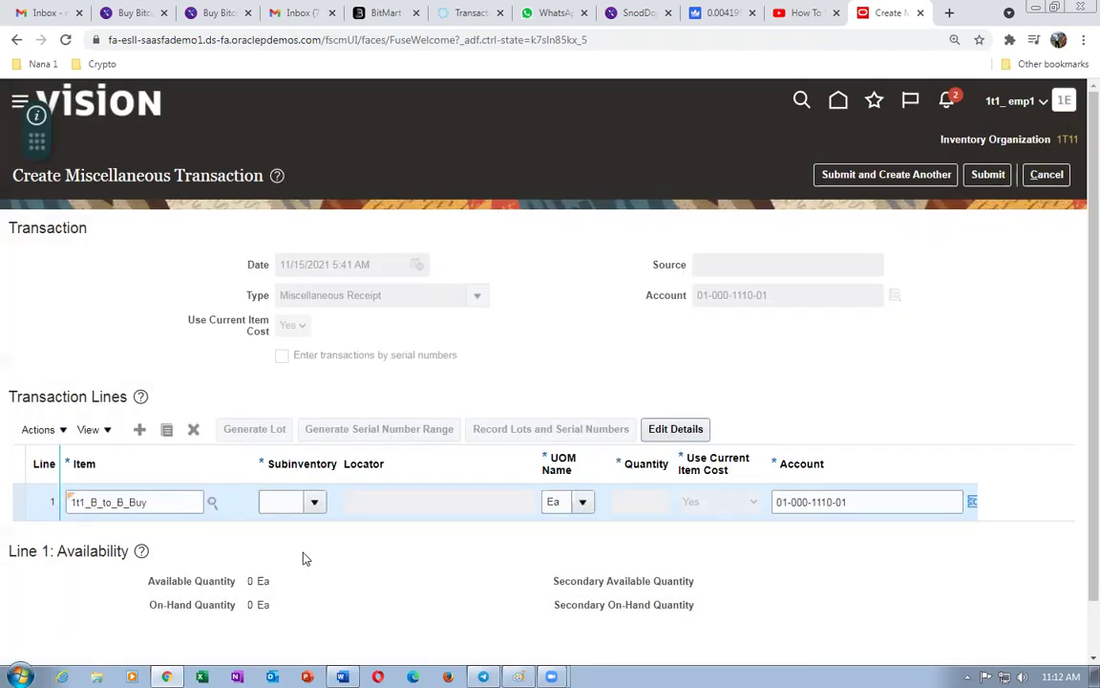
- Receive quantity 10 into subinventory FGS and submit the receipt
click(315, 502)
key(Escape)
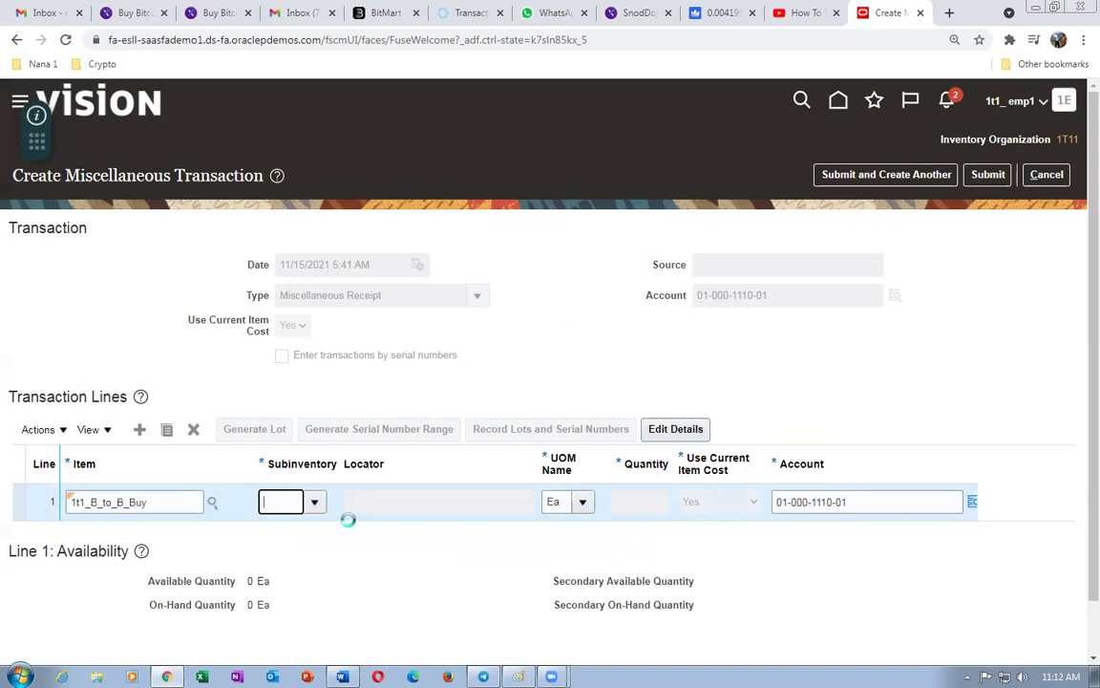
text(FGS)
click(622, 503)
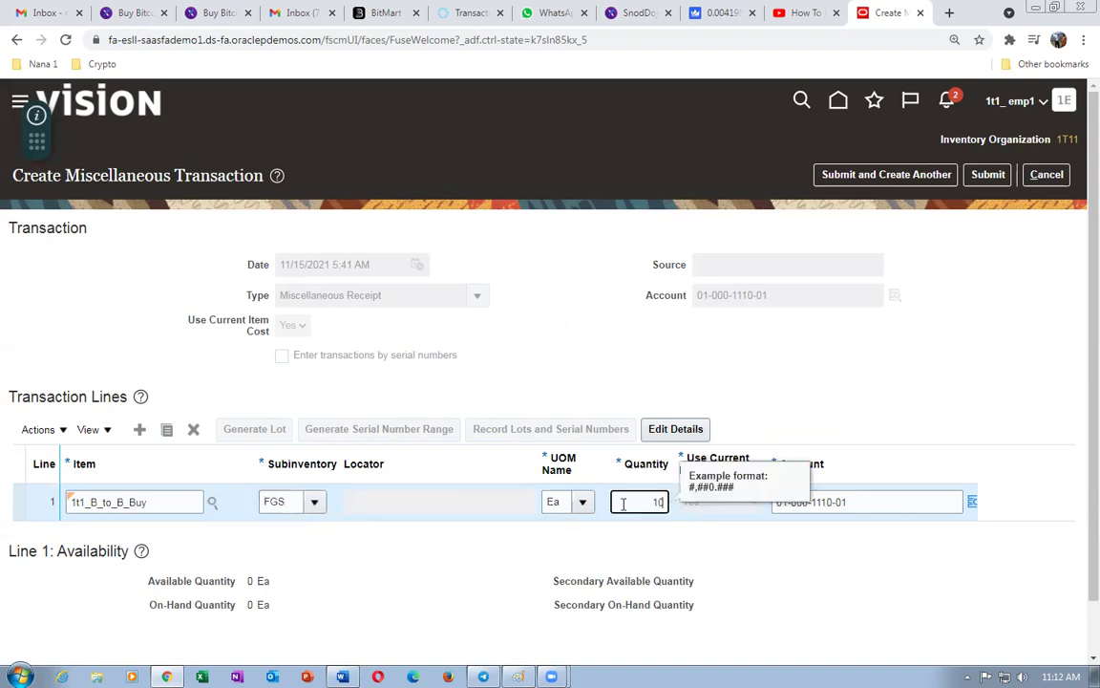
text(10)
click(570, 378)
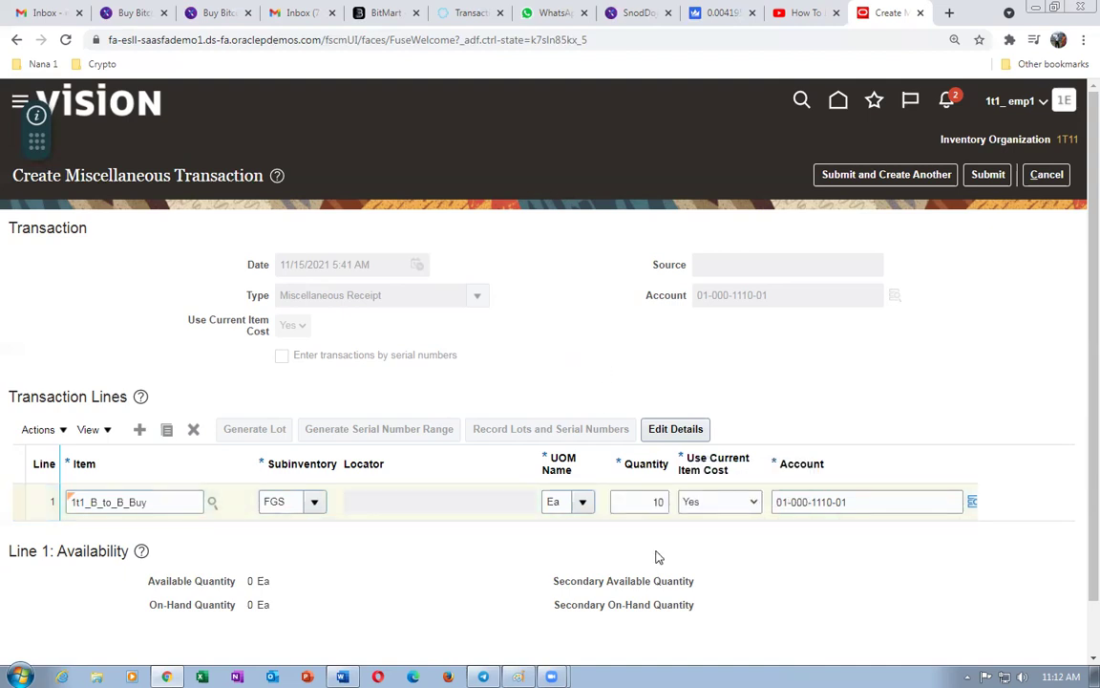
click(986, 175)
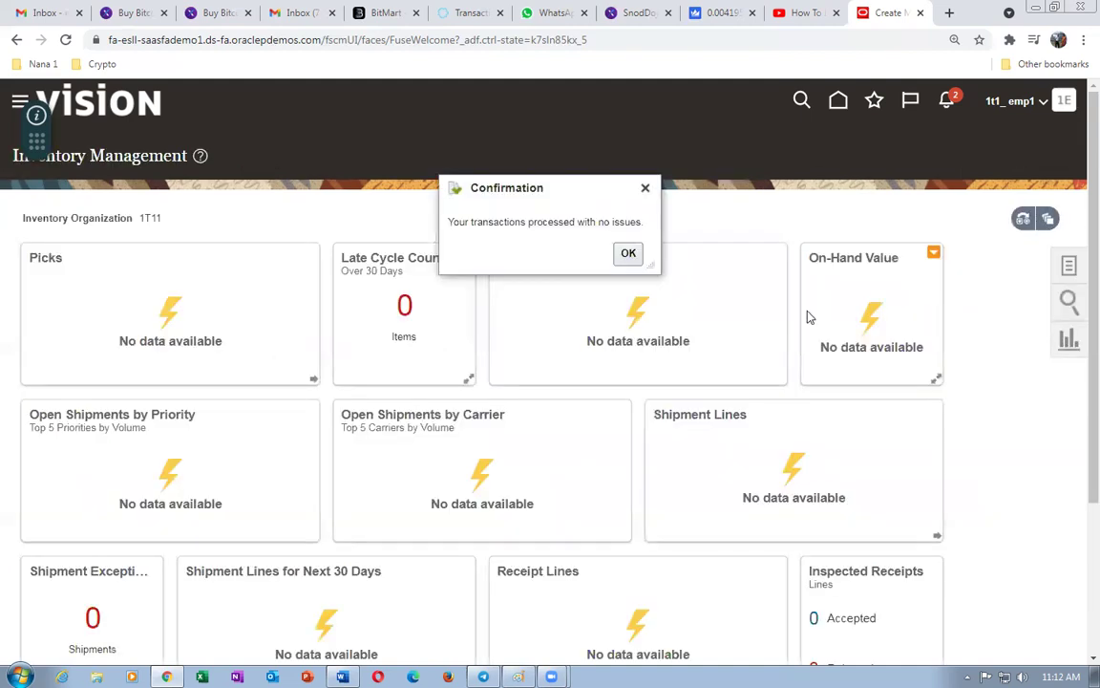
- Dismiss the confirmation and open Manage Item Quantities from the home page
click(629, 253)
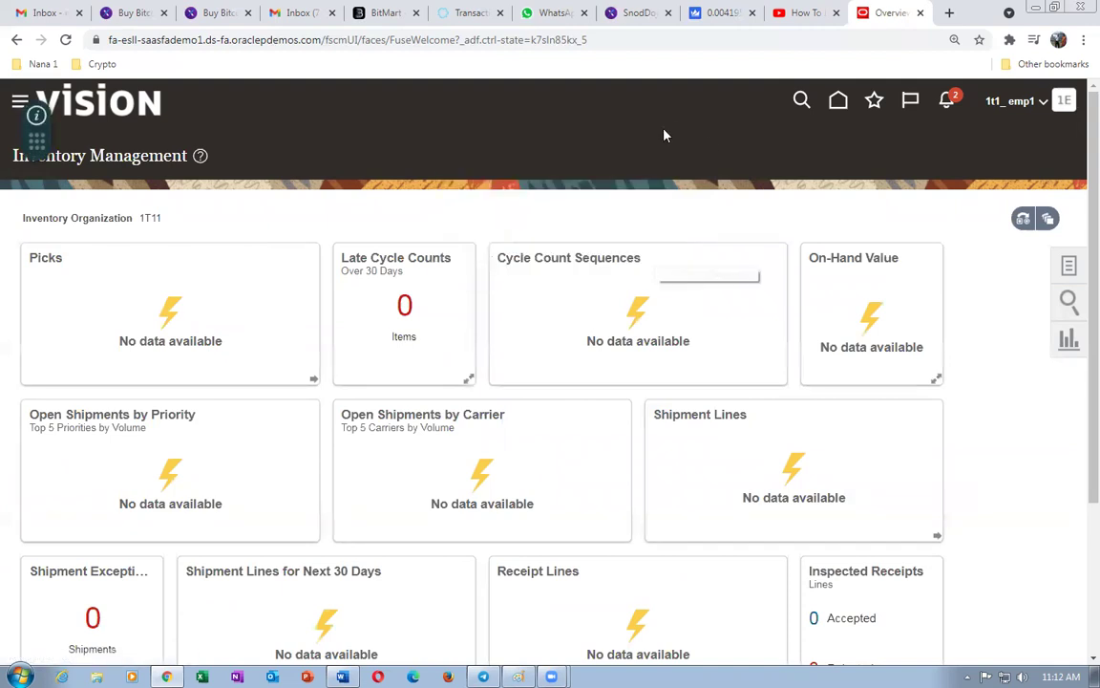
click(838, 102)
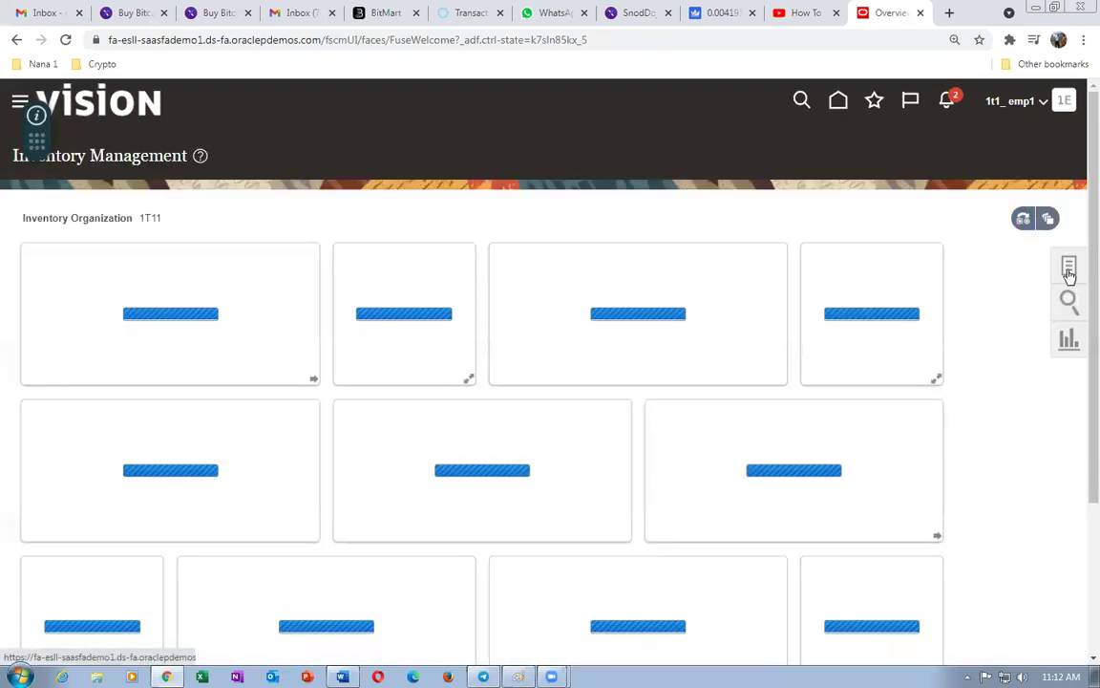
click(1069, 269)
click(1001, 181)
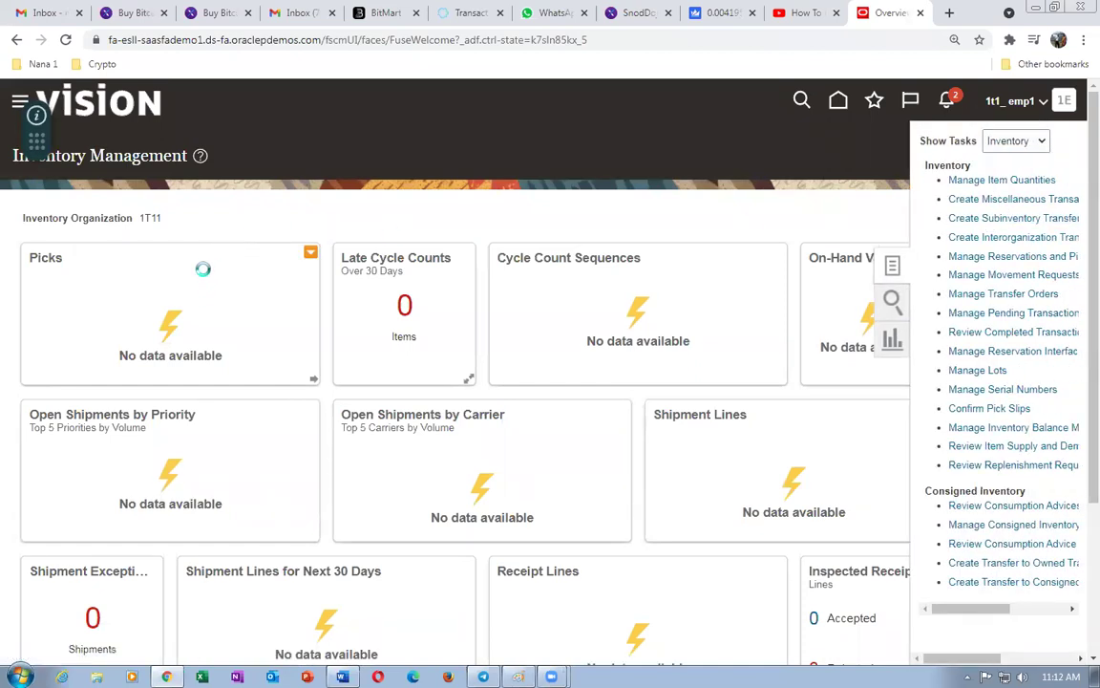
- Look up 1t1_B_to_B_Buy, confirm 10 Ea on hand, and finish
click(201, 275)
text(1t1)
key(Tab)
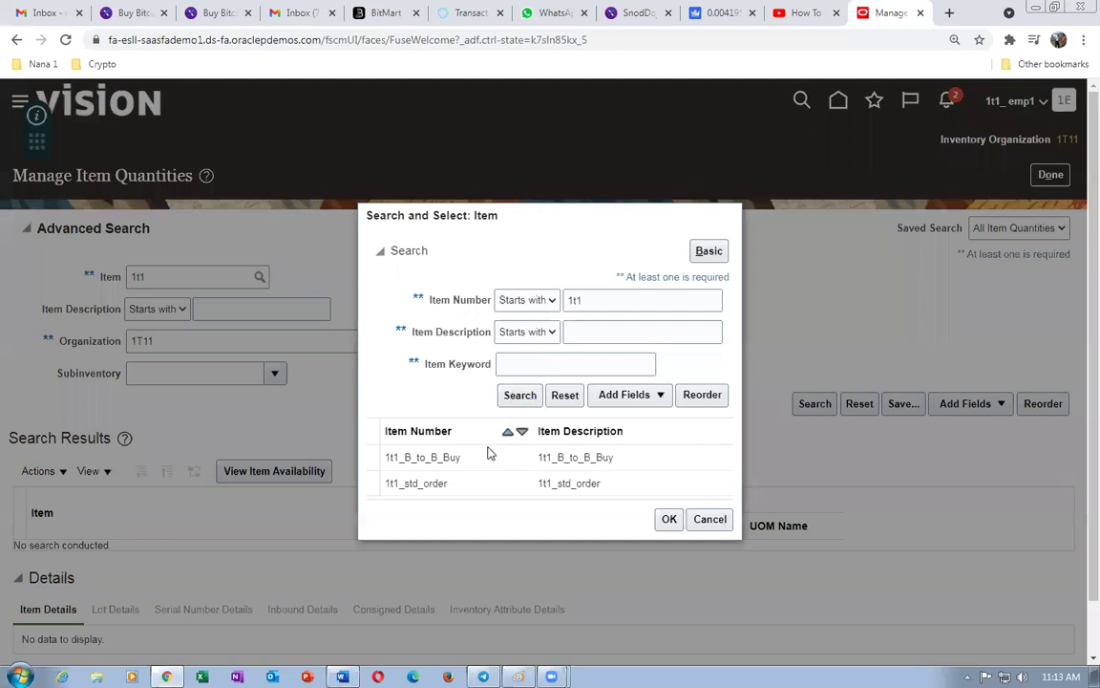
click(492, 456)
click(668, 520)
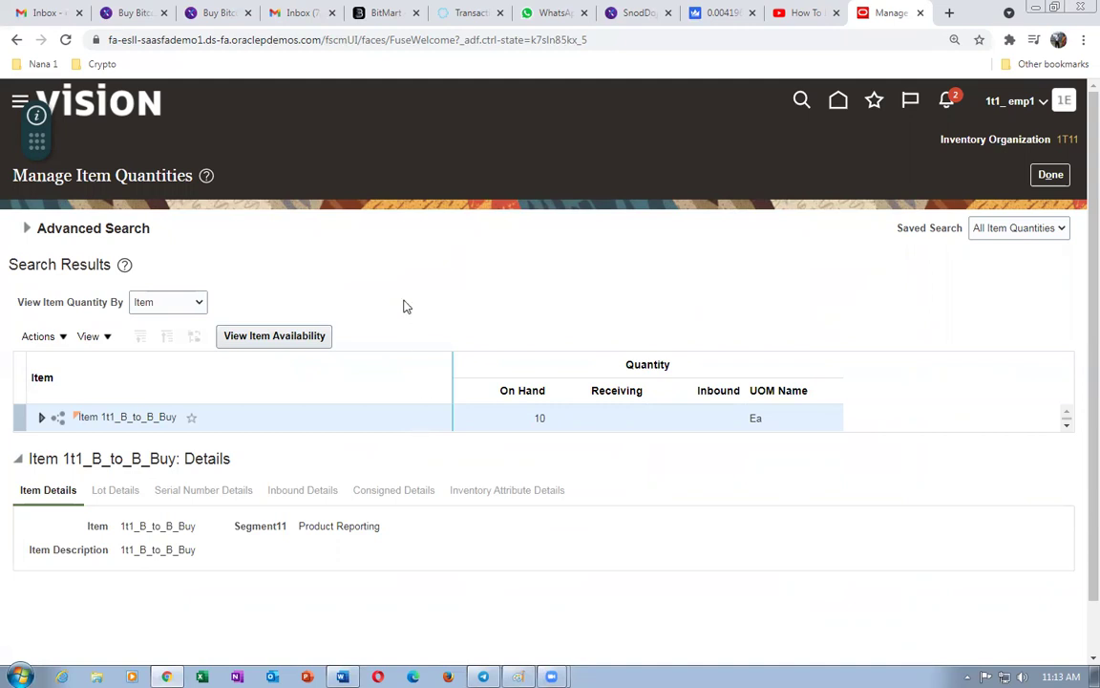
click(1051, 175)
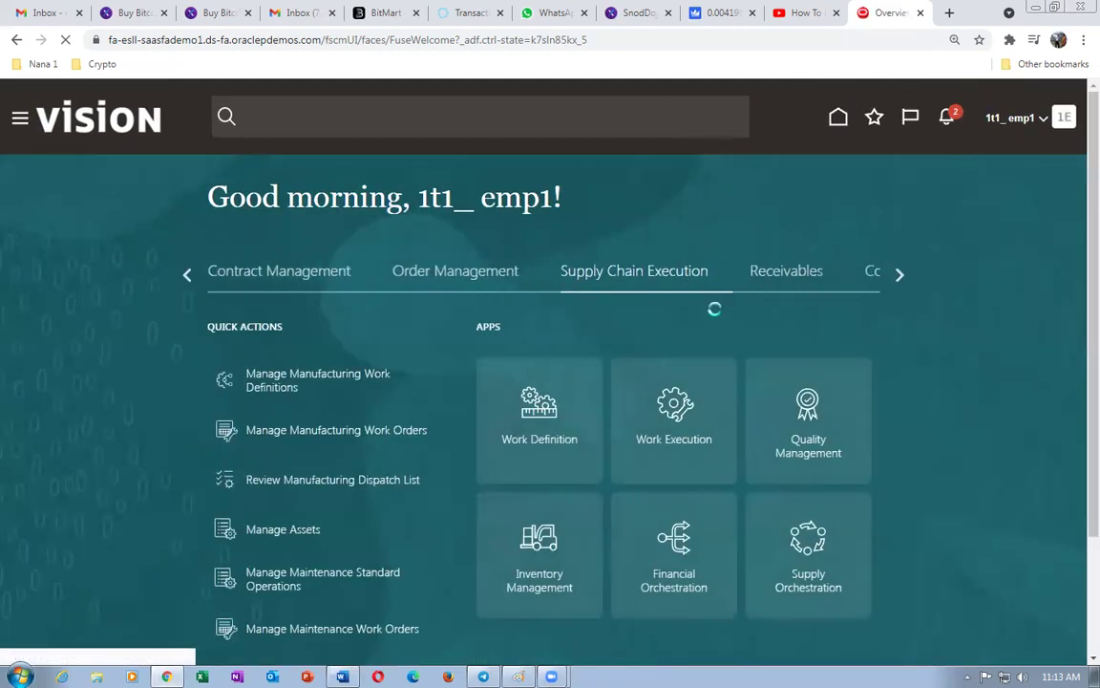
- Open Collect Planning Data in Supply Chain Planning with source system OPS and collection type Targeted
click(900, 276)
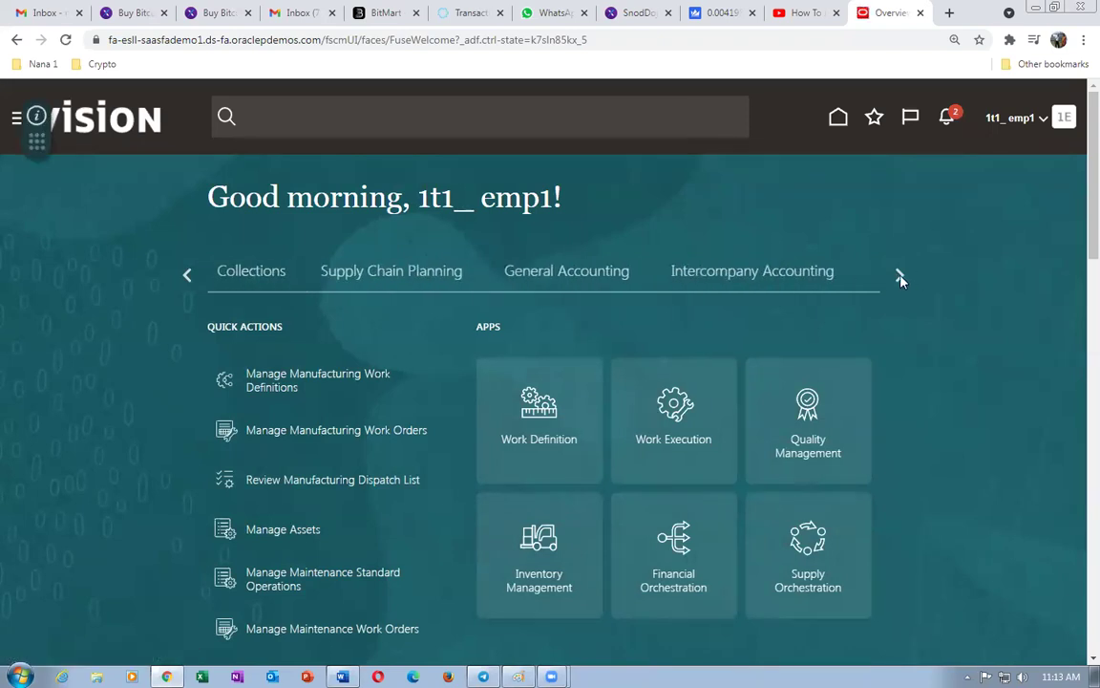
click(364, 287)
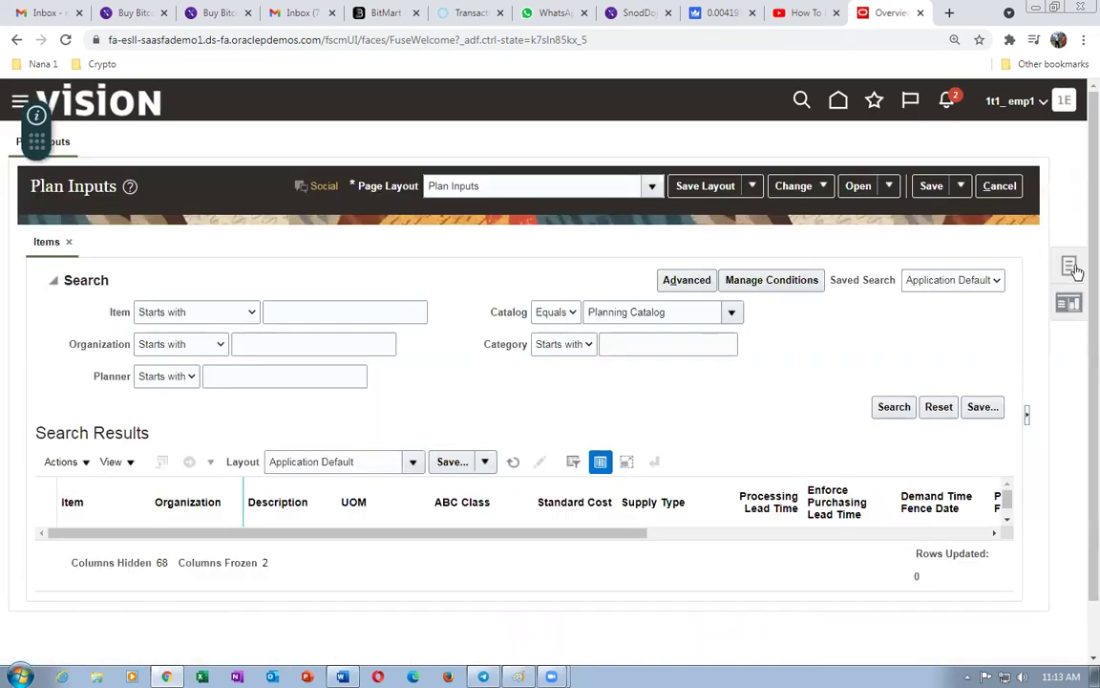
click(1069, 267)
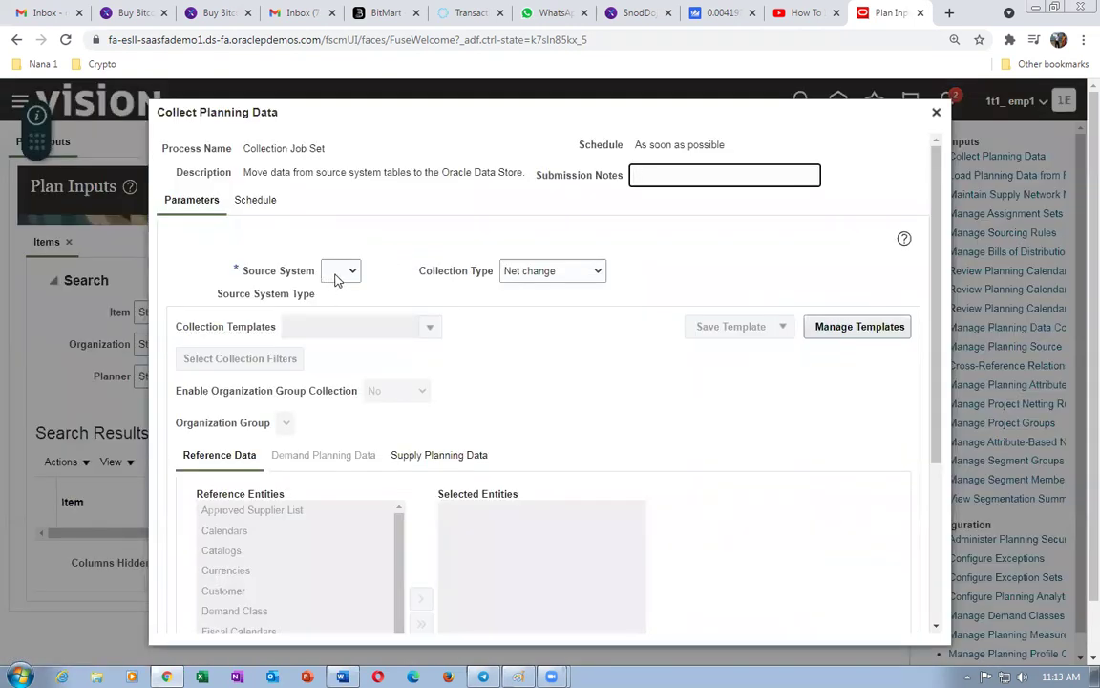
click(341, 270)
click(342, 303)
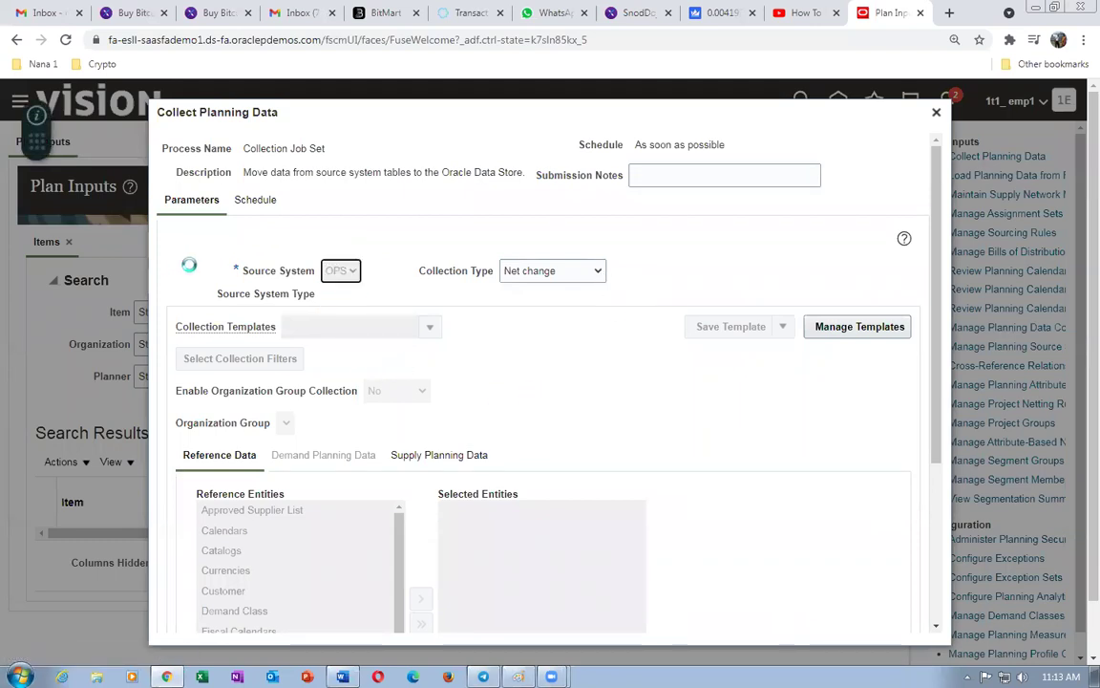
click(516, 275)
click(524, 289)
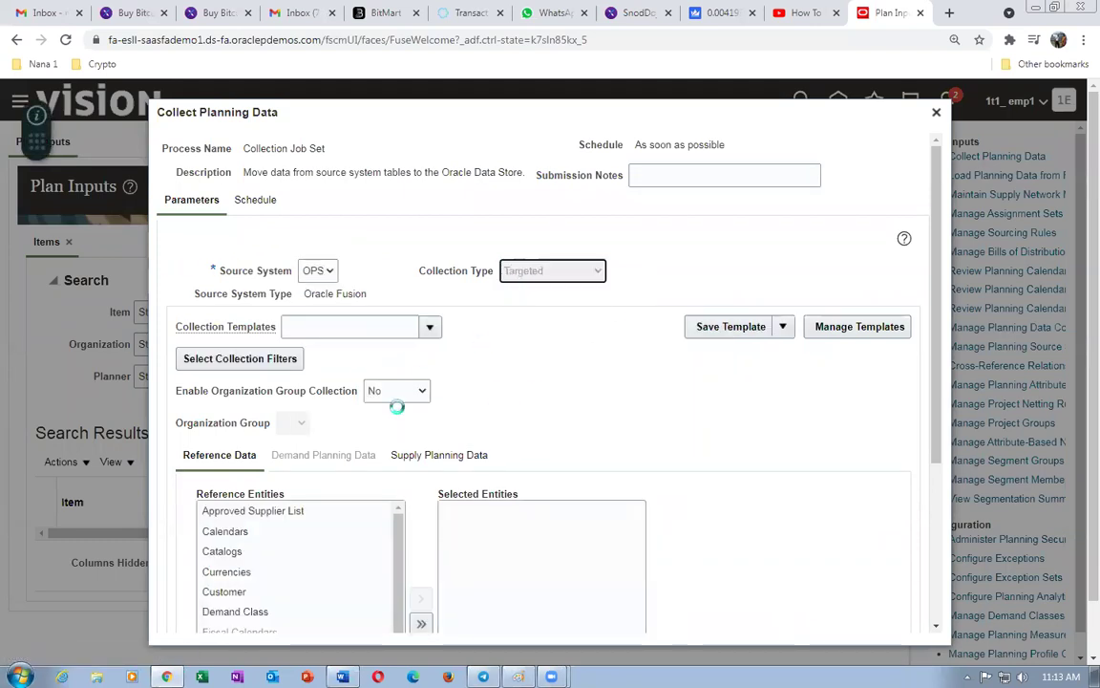
- Add Items from the reference entities and On Hand from the supply entities to the collection
scroll(392, 449, down, 2)
scroll(396, 449, down, 2)
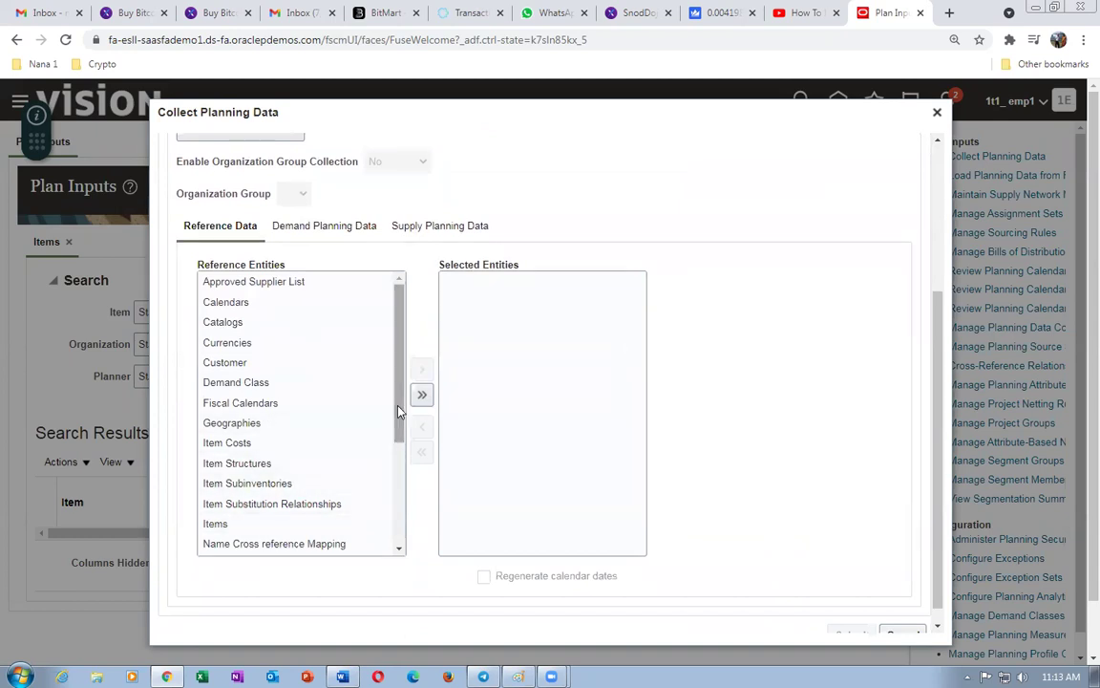
click(270, 523)
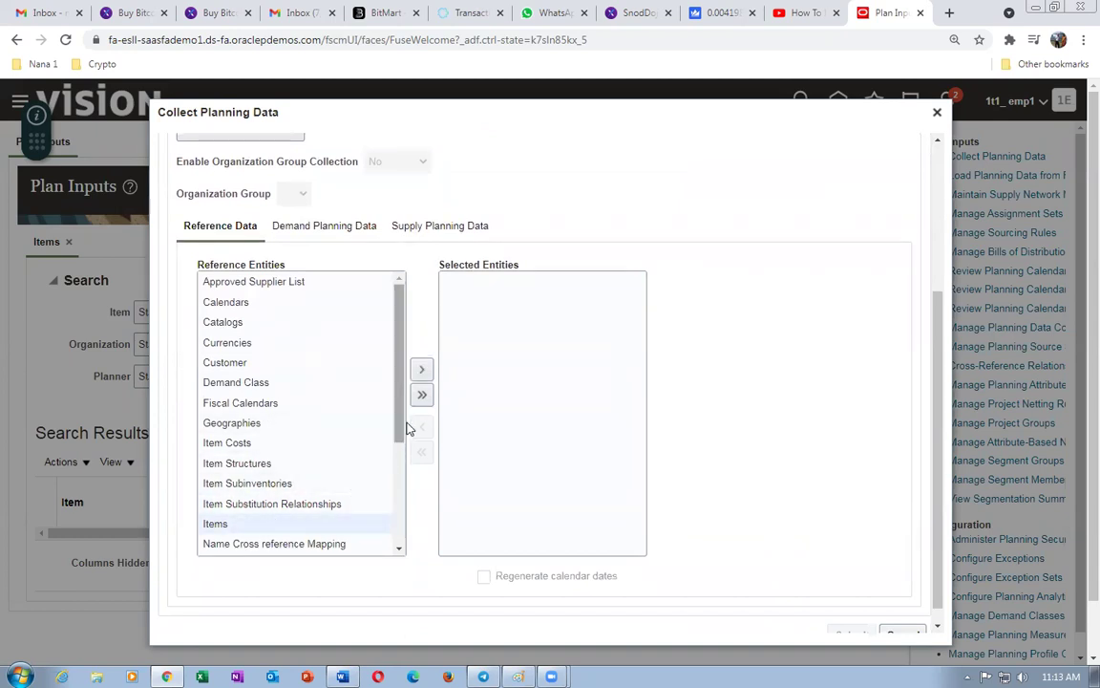
click(423, 371)
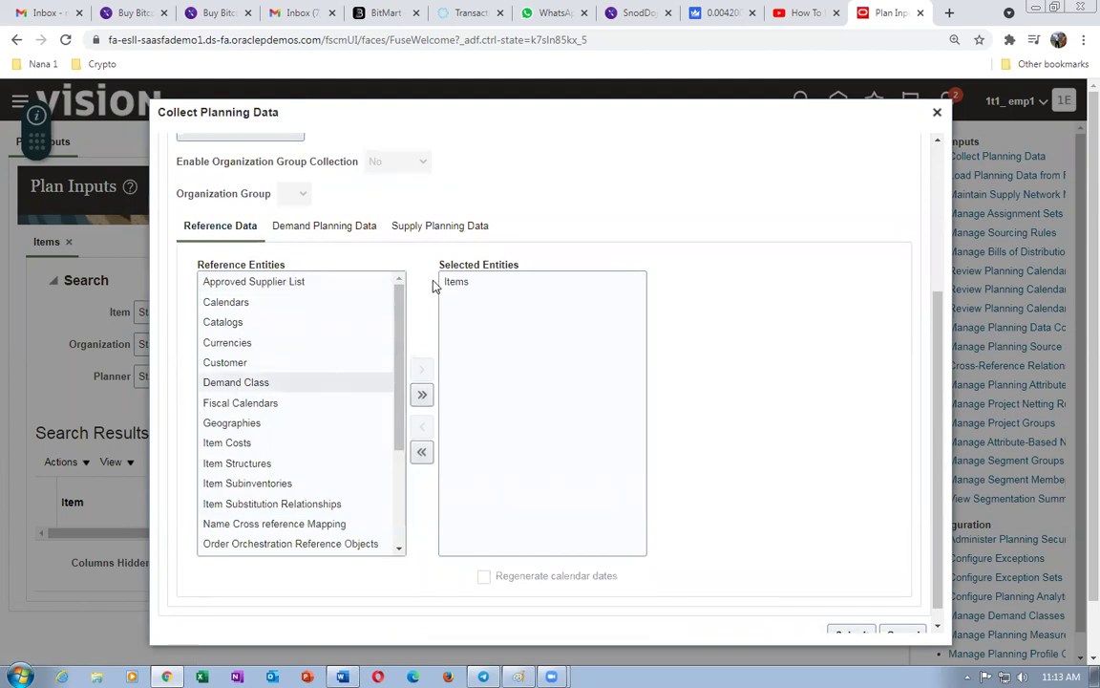
click(457, 227)
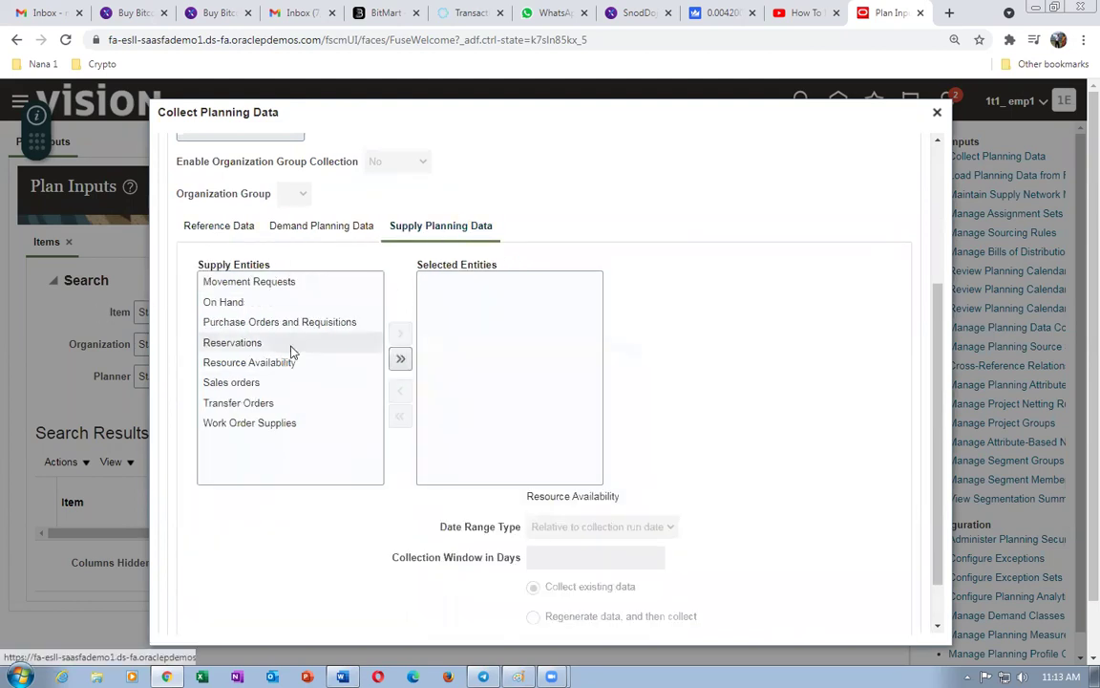
click(225, 302)
click(400, 332)
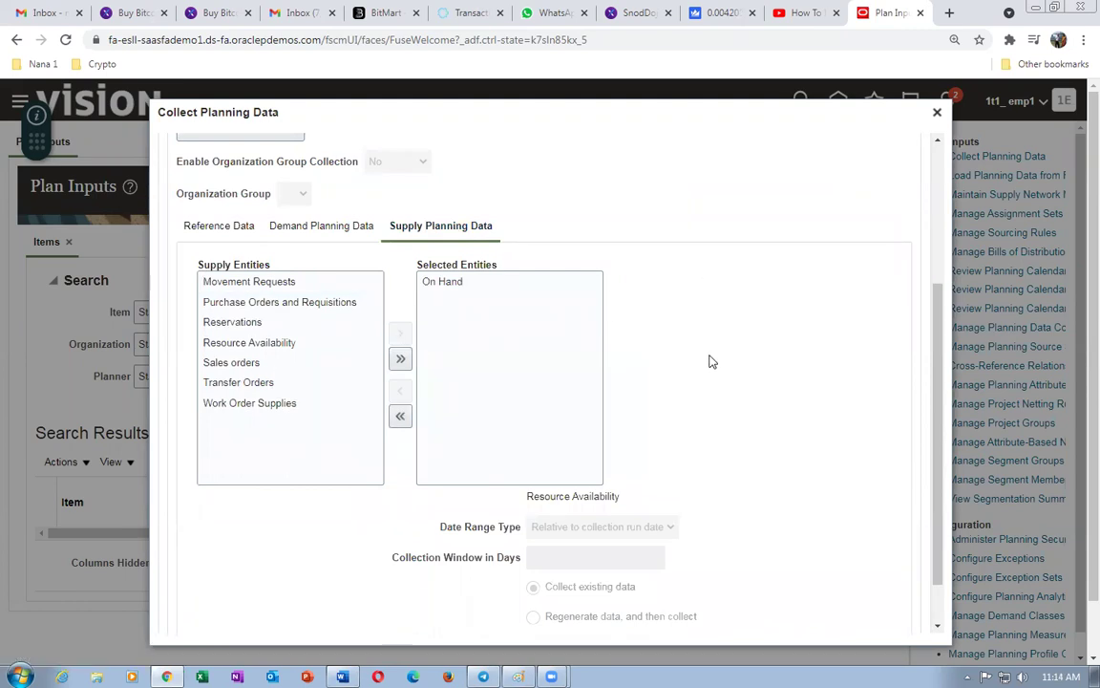
- Submit the targeted collection and acknowledge the process 4096723 notice
scroll(710, 361, up, 3)
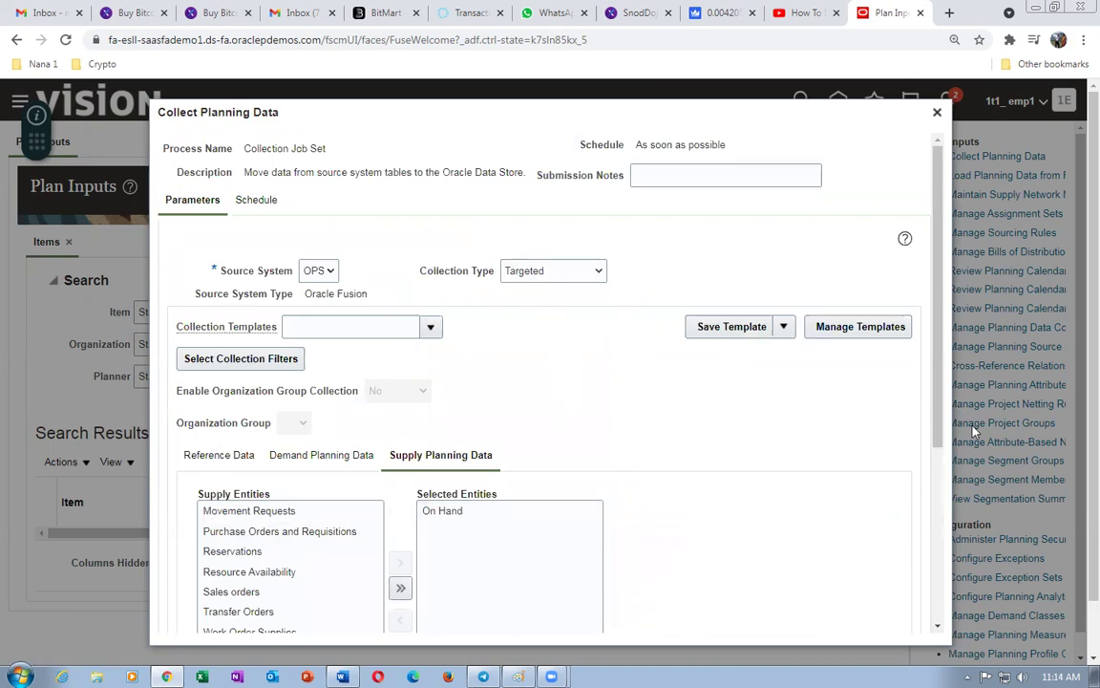
drag(937, 372, 981, 573)
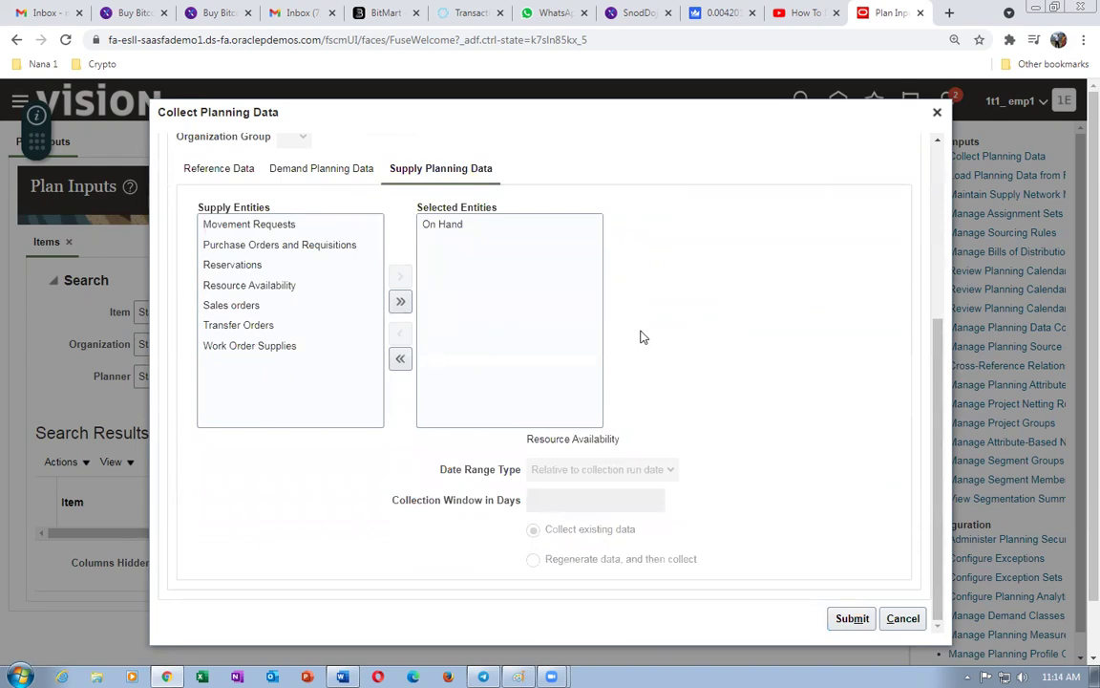
click(856, 622)
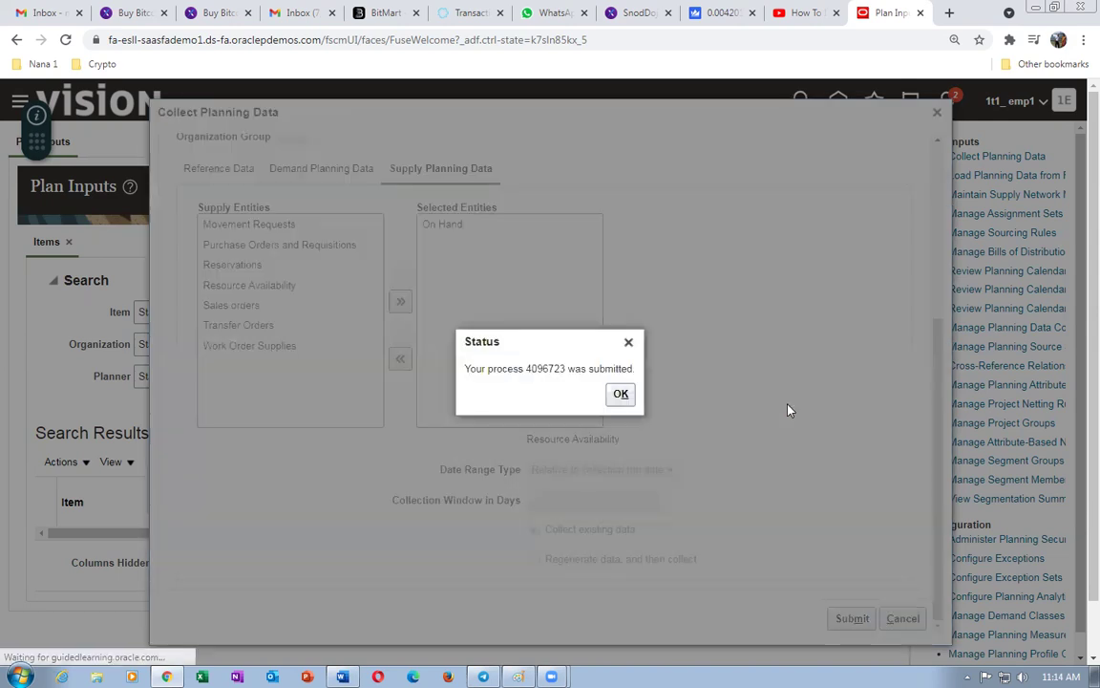
click(623, 394)
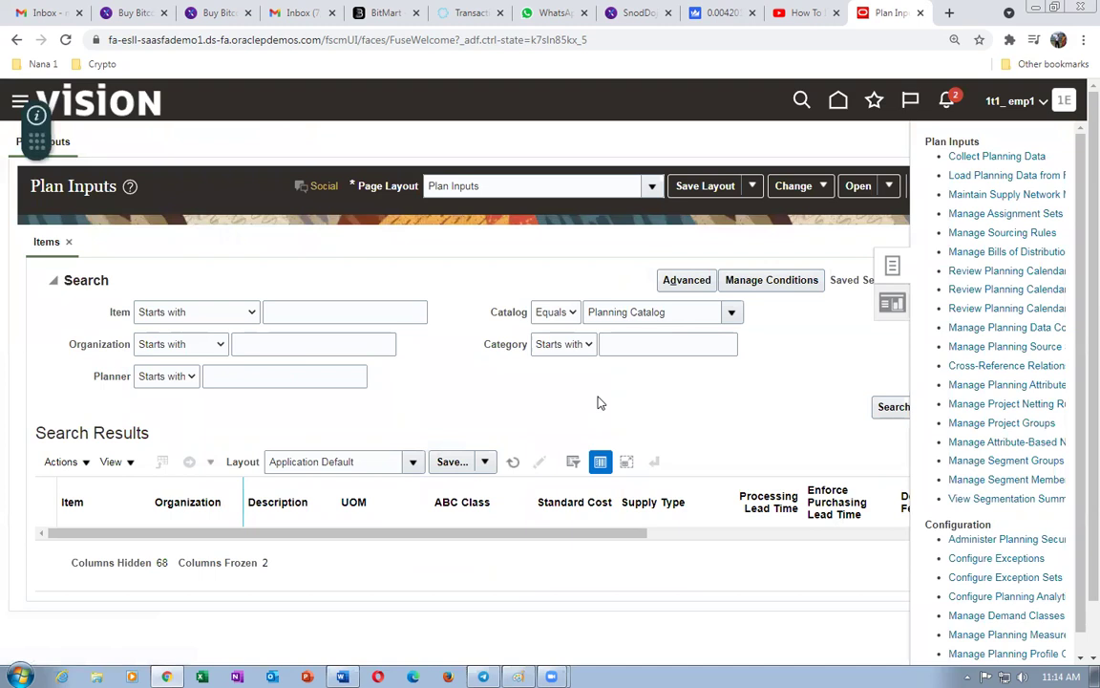
- Duplicate the browser tab and load the site's base address to return to the home page
right_click(884, 12)
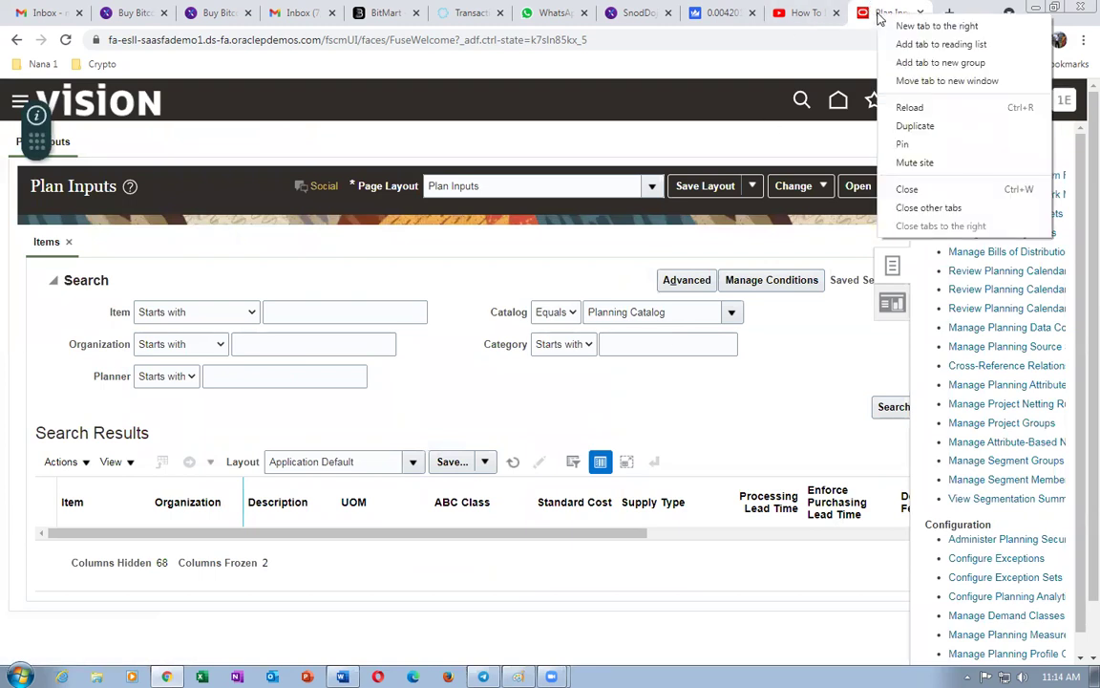
click(903, 126)
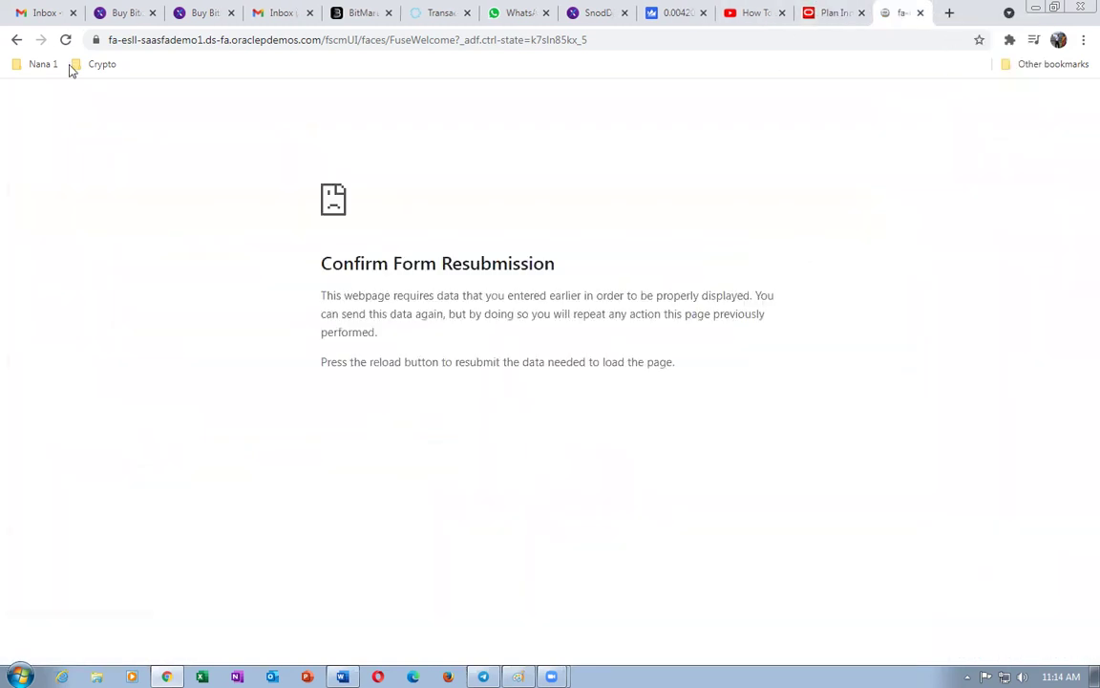
click(233, 38)
click(658, 35)
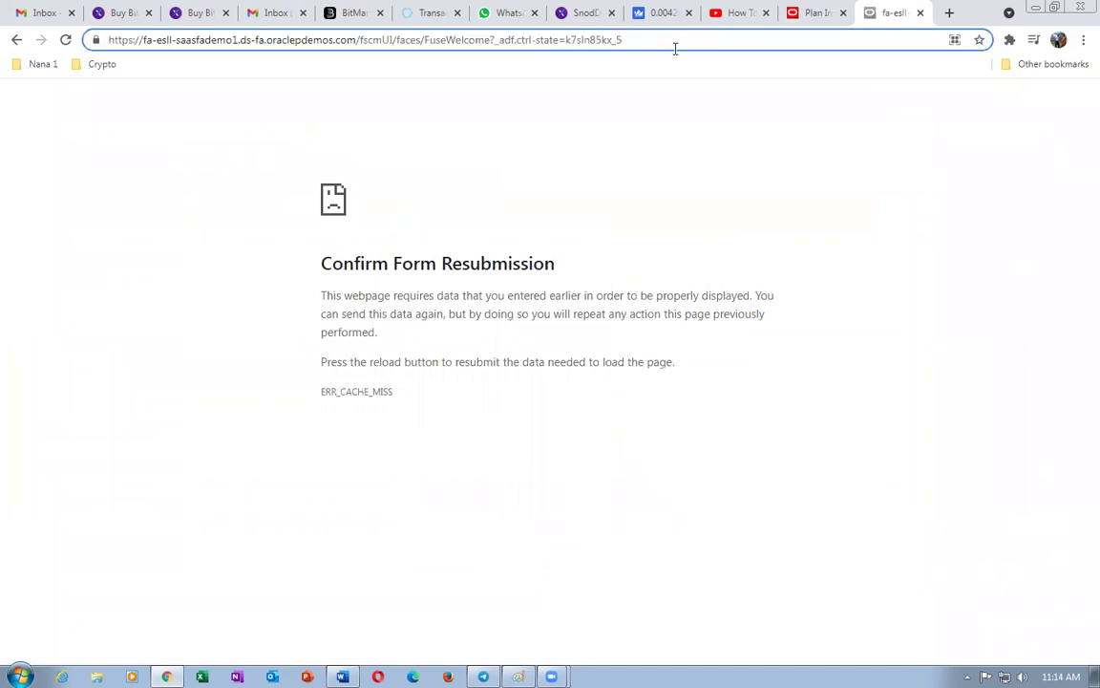
key(BackSpace)
key(BackSpace)
key(BackSpace)
key(BackSpace)
key(BackSpace)
key(BackSpace)
key(BackSpace)
key(BackSpace)
key(BackSpace)
key(BackSpace)
key(BackSpace)
key(BackSpace)
key(BackSpace)
key(BackSpace)
key(BackSpace)
key(BackSpace)
key(BackSpace)
key(BackSpace)
key(BackSpace)
key(BackSpace)
key(BackSpace)
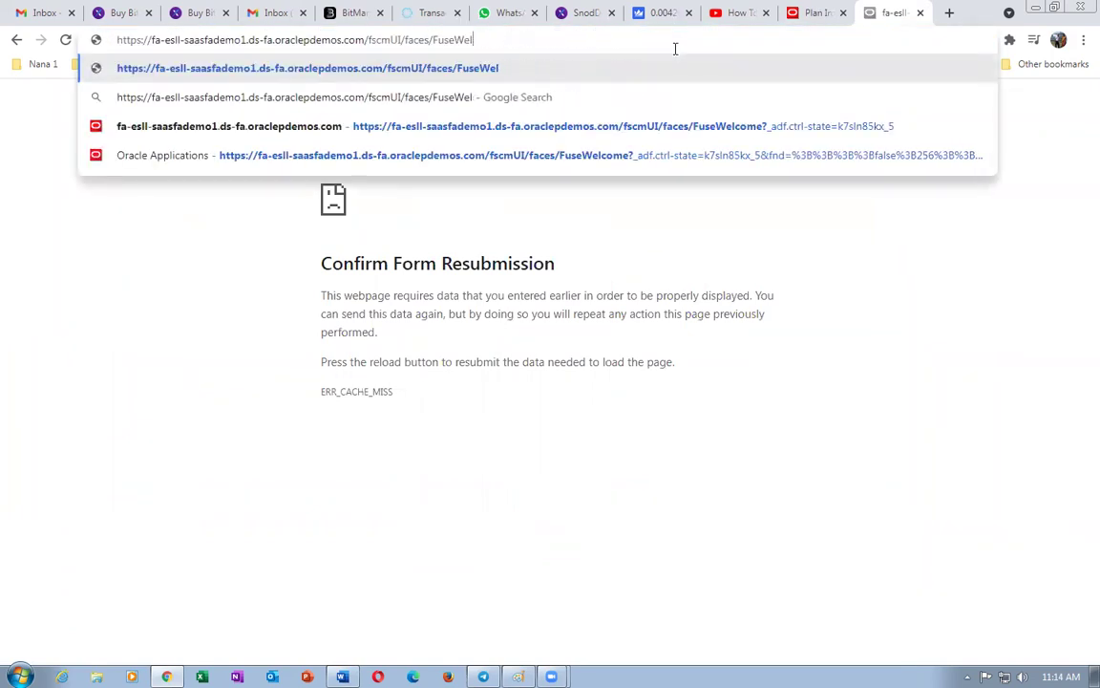
key(BackSpace)
key(BackSpace)
key(BackSpace)
key(BackSpace)
key(BackSpace)
key(BackSpace)
key(BackSpace)
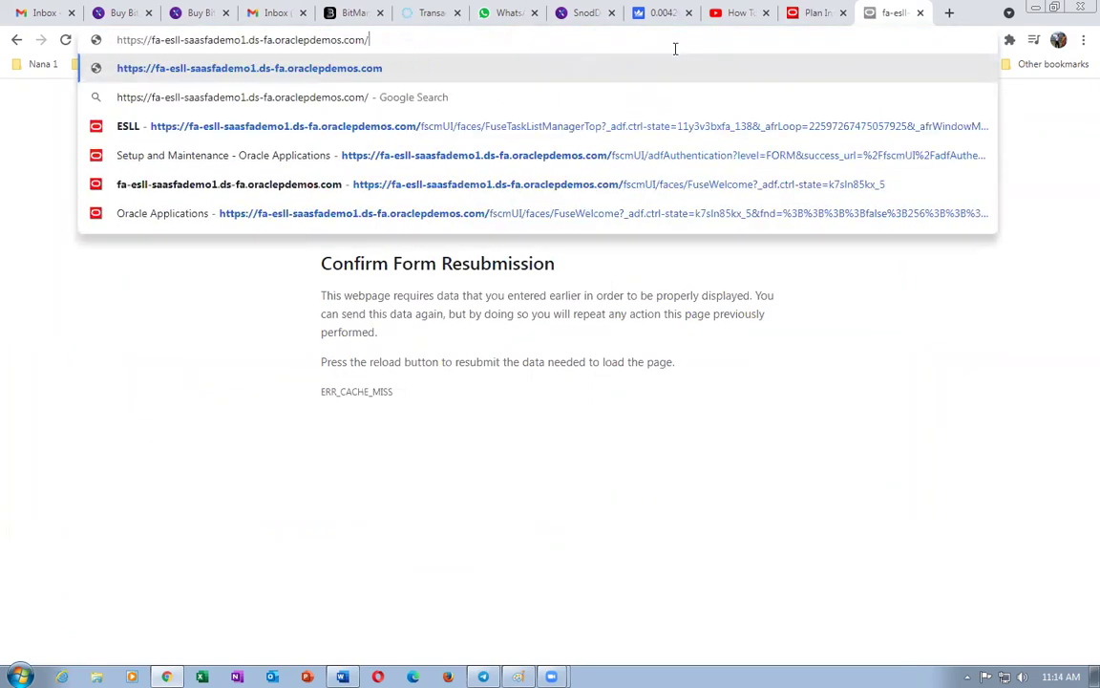
key(Return)
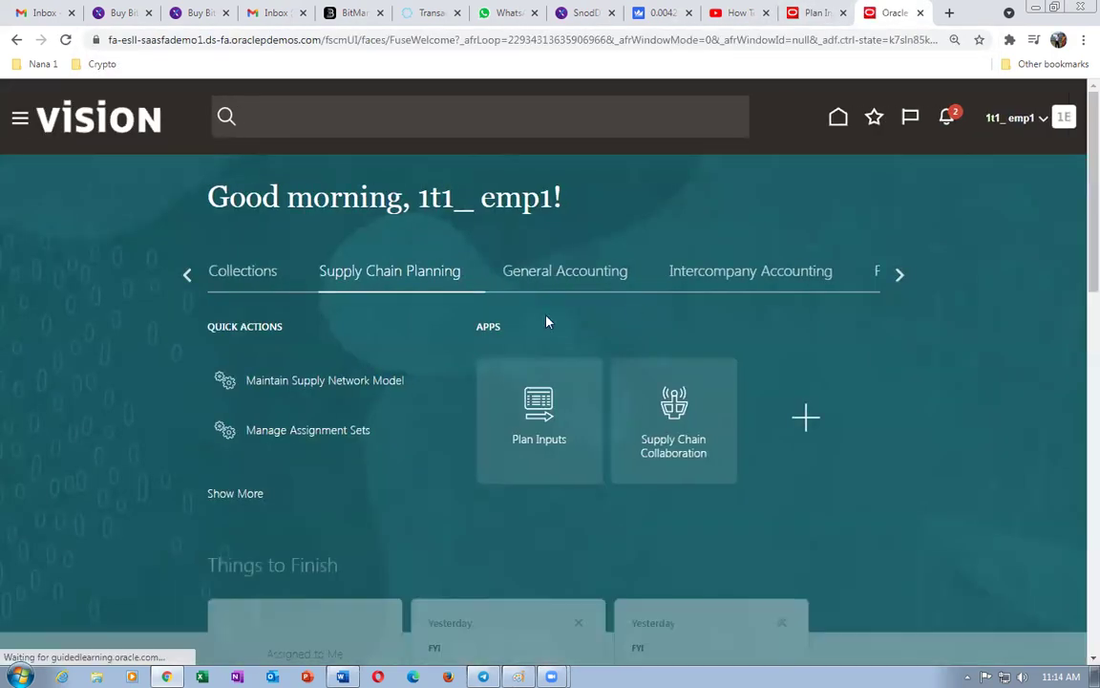
- Page the work-area tabs back toward Contract Management, Order Management and Receivables
click(901, 279)
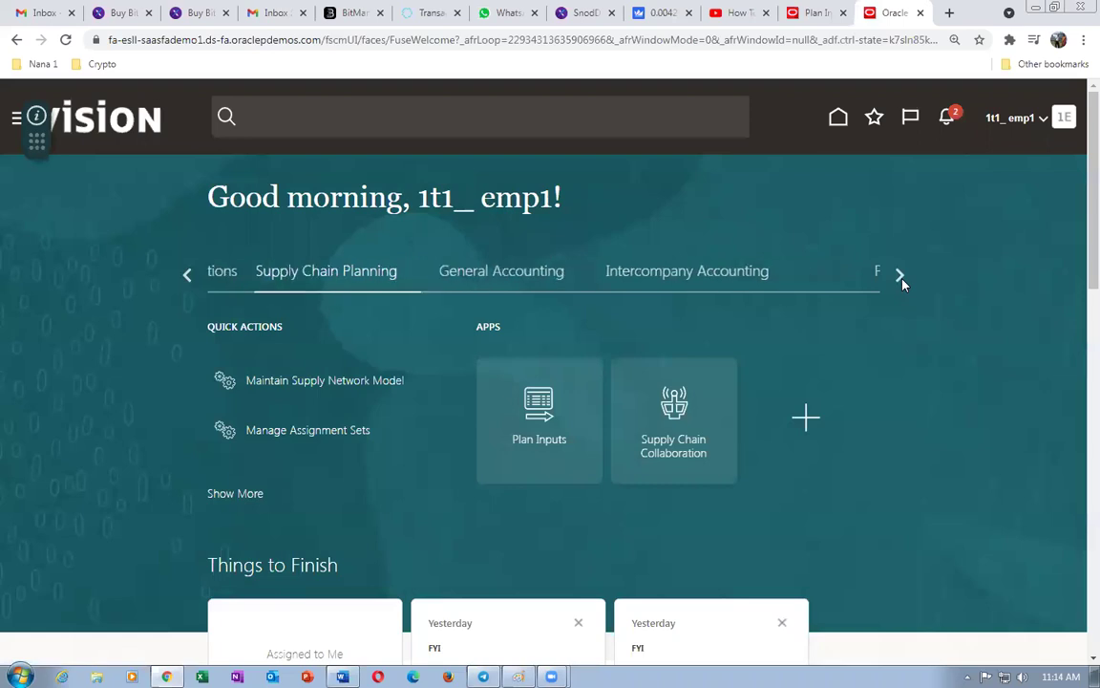
click(901, 279)
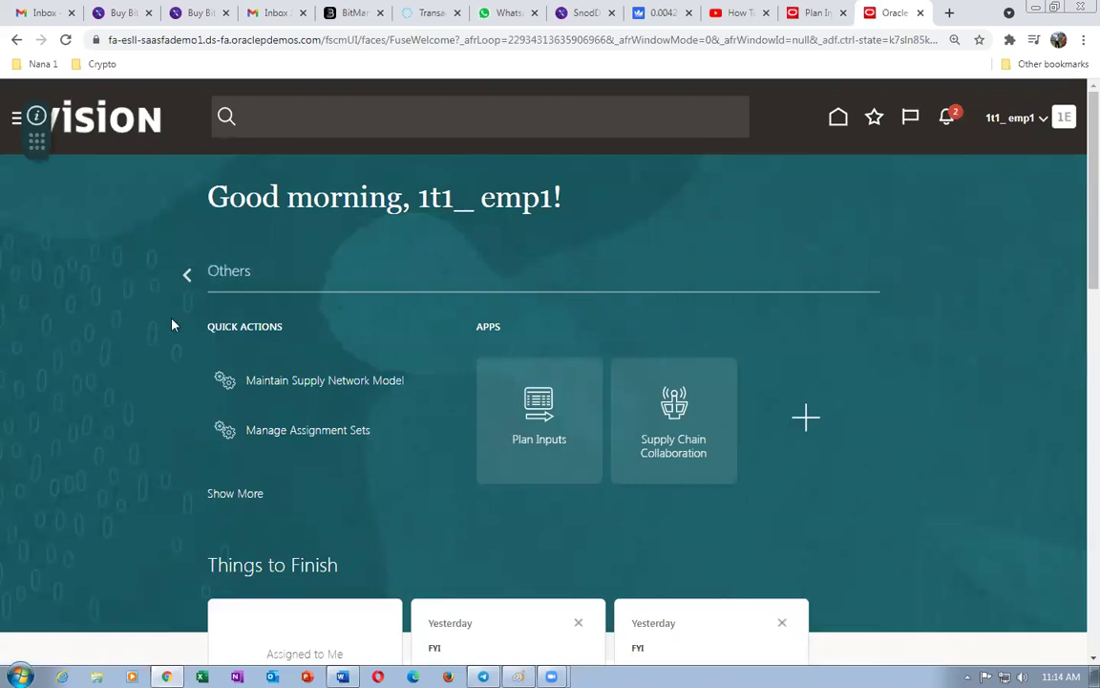
click(187, 275)
click(187, 275)
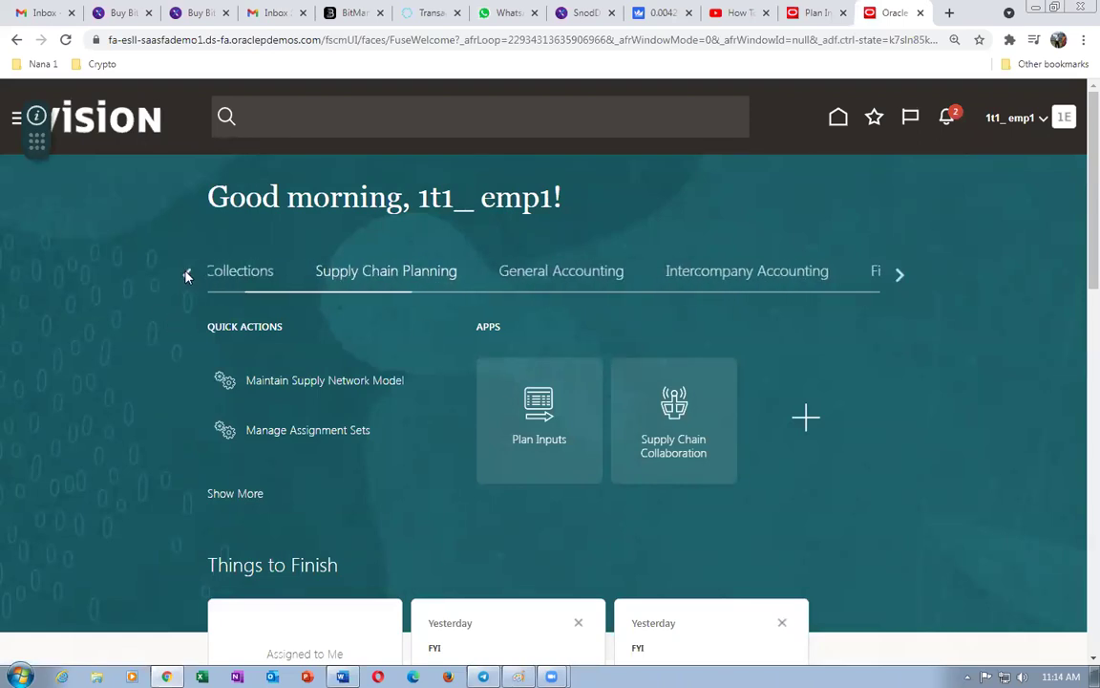
click(188, 275)
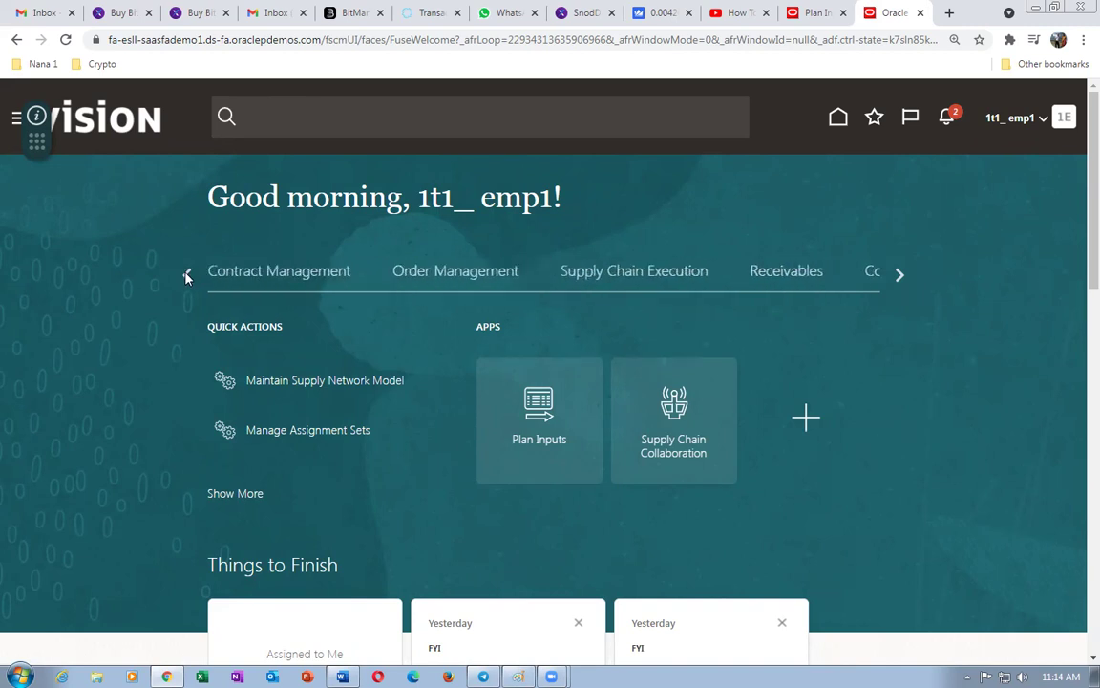
- Page the tab strip to the start and open the Procurement work area's Suppliers tile
click(187, 275)
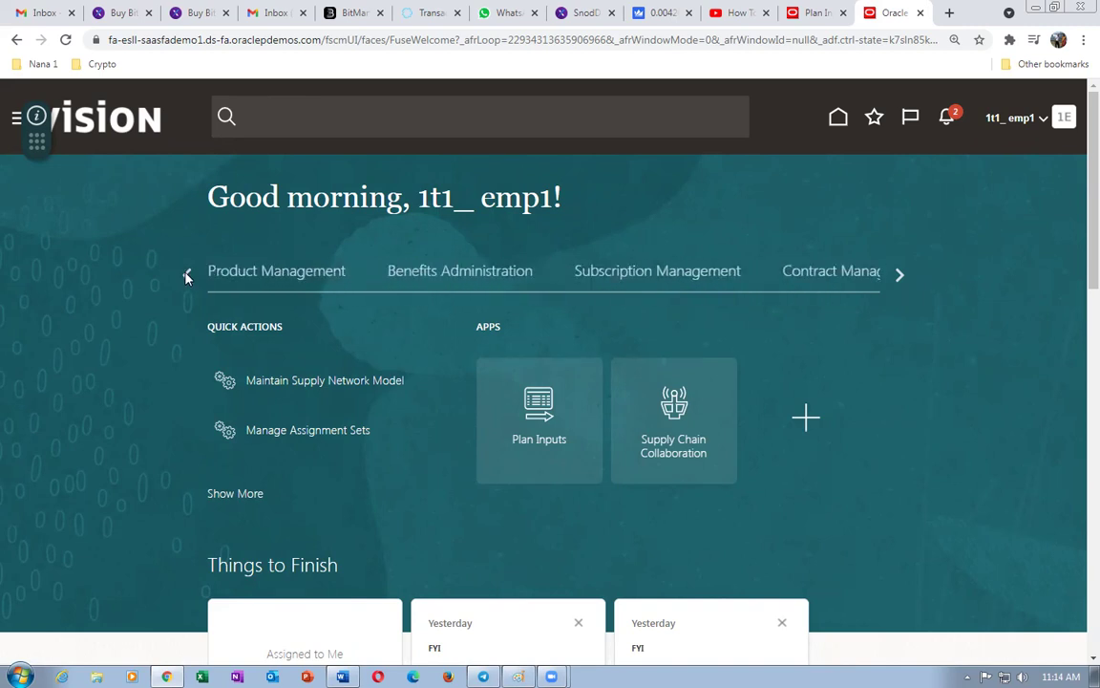
click(187, 275)
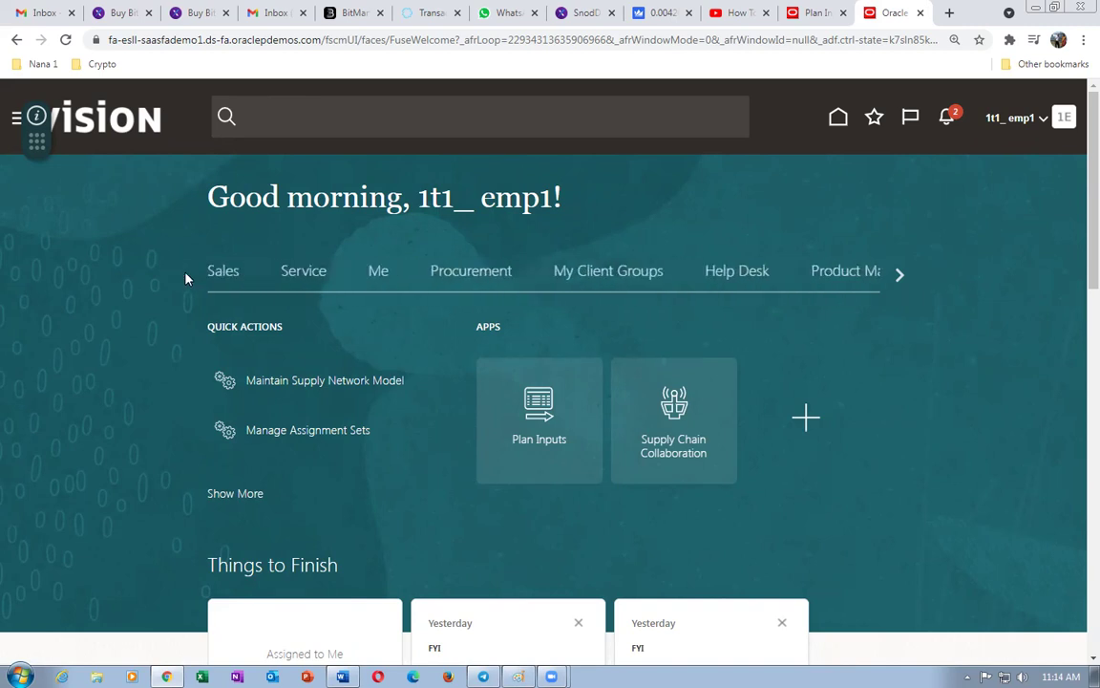
click(444, 277)
click(648, 573)
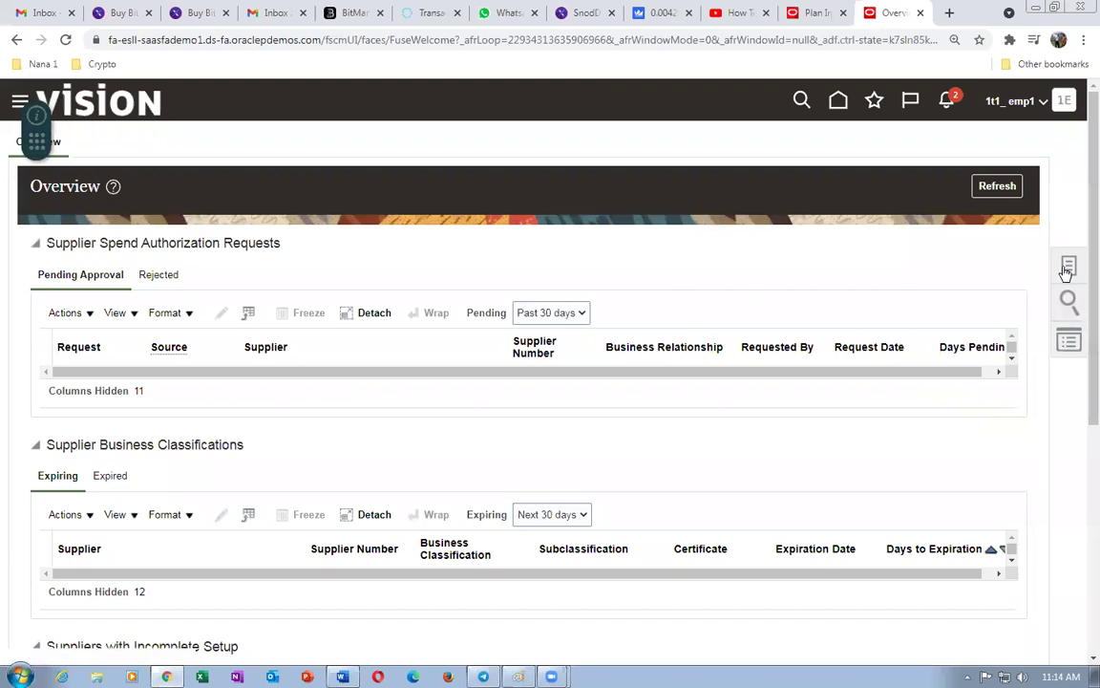
- Start Create Supplier with Spend Authorized relationship, Corporation tax type, and supplier name 1t1_Sup_1
click(1067, 271)
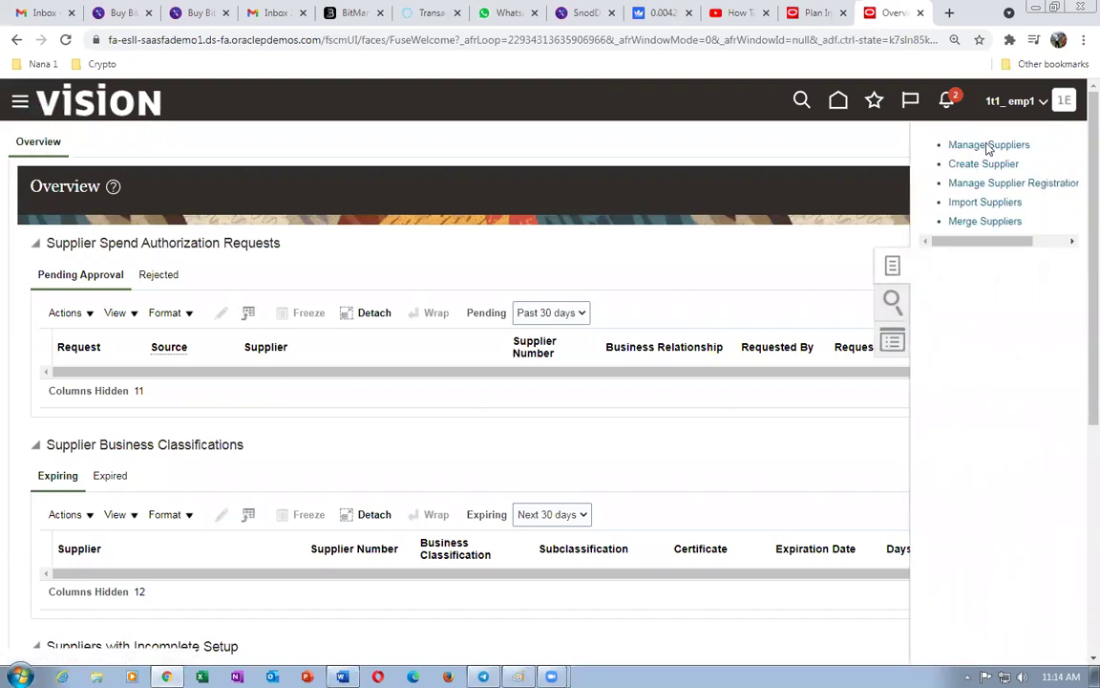
click(984, 165)
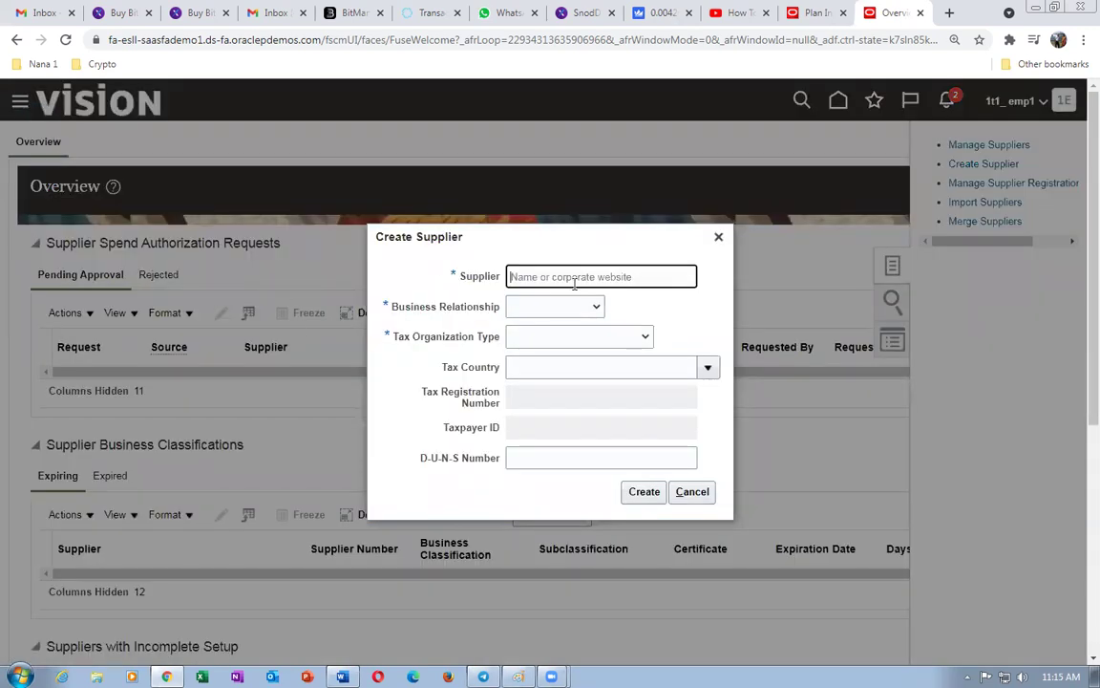
click(531, 308)
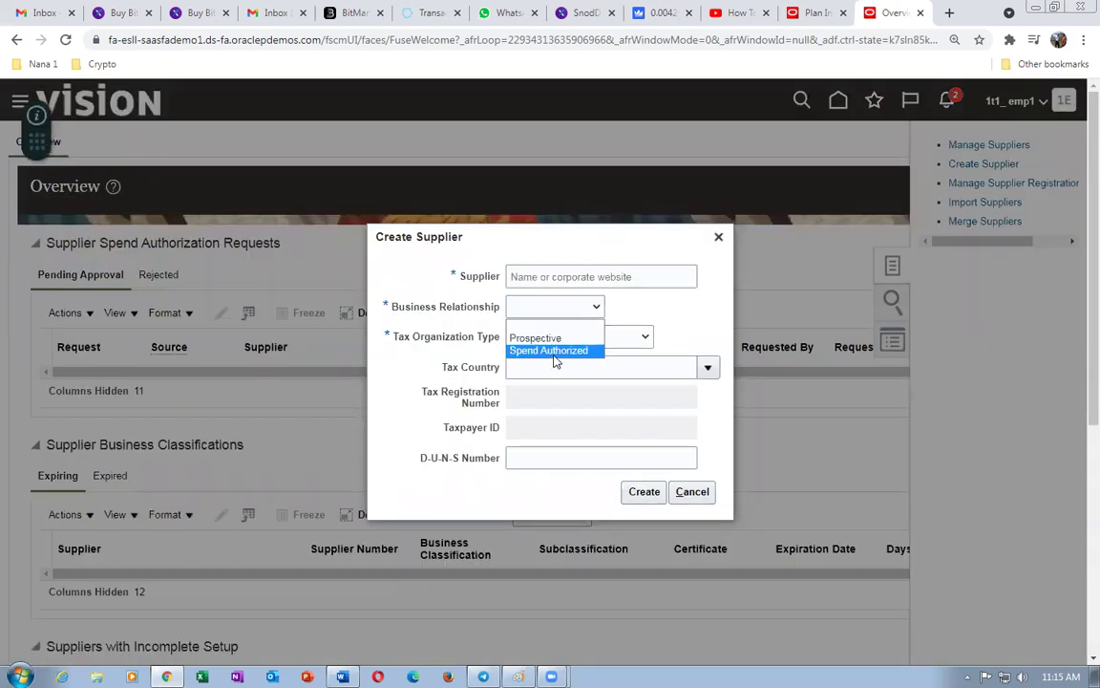
click(555, 350)
click(589, 339)
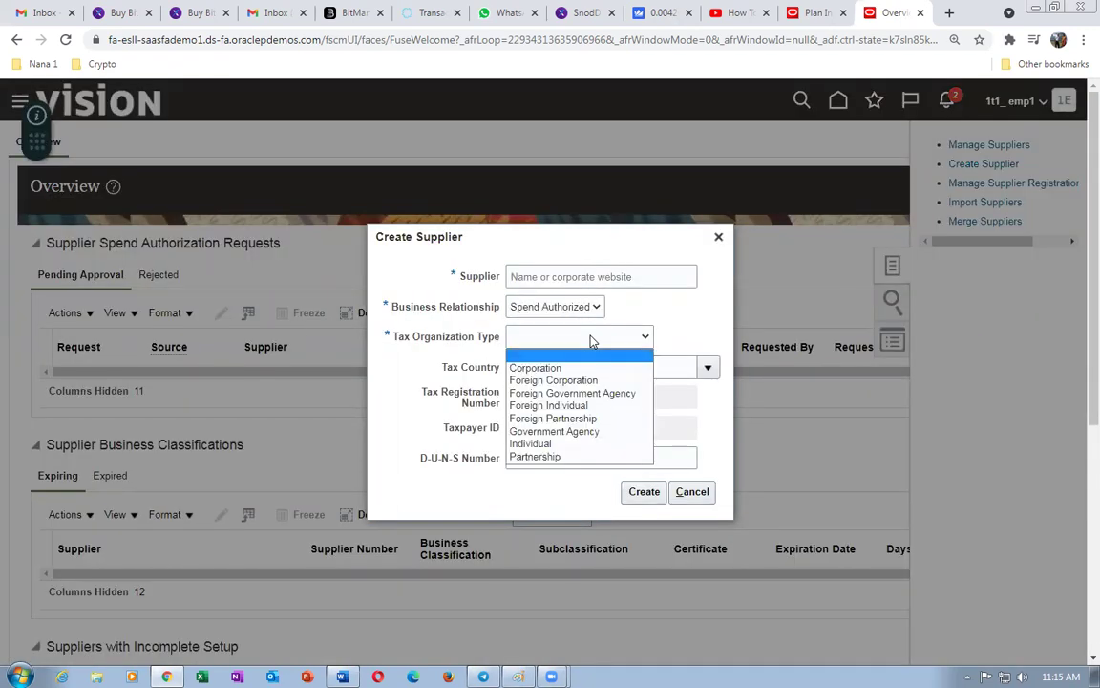
click(535, 367)
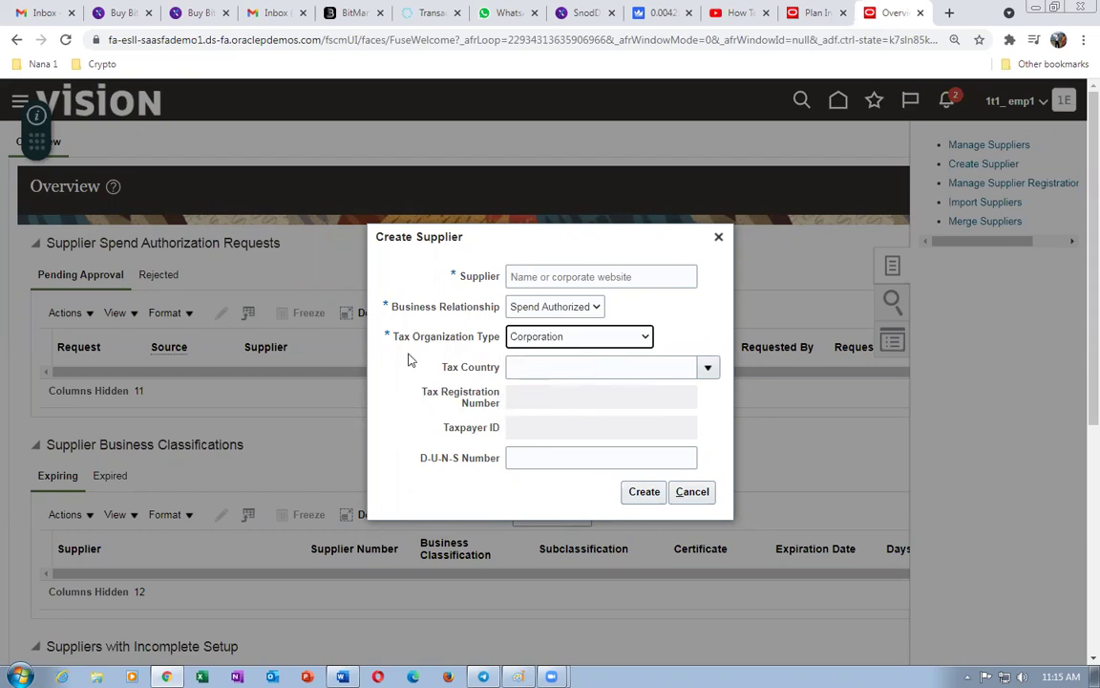
click(646, 493)
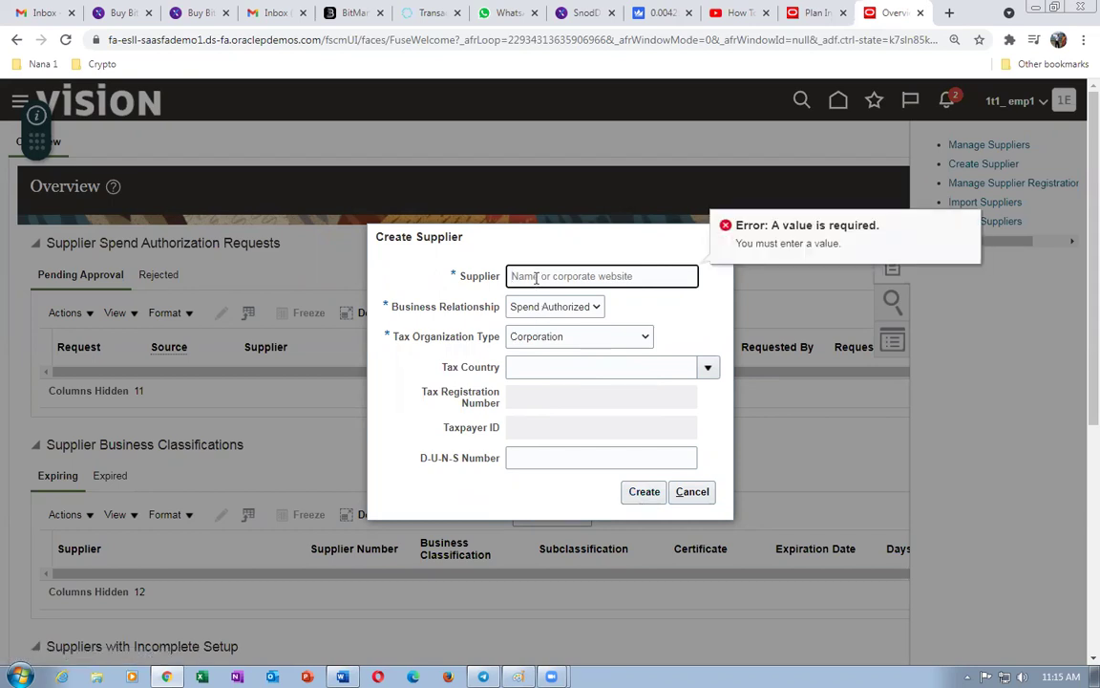
text(1t1_Sup_1)
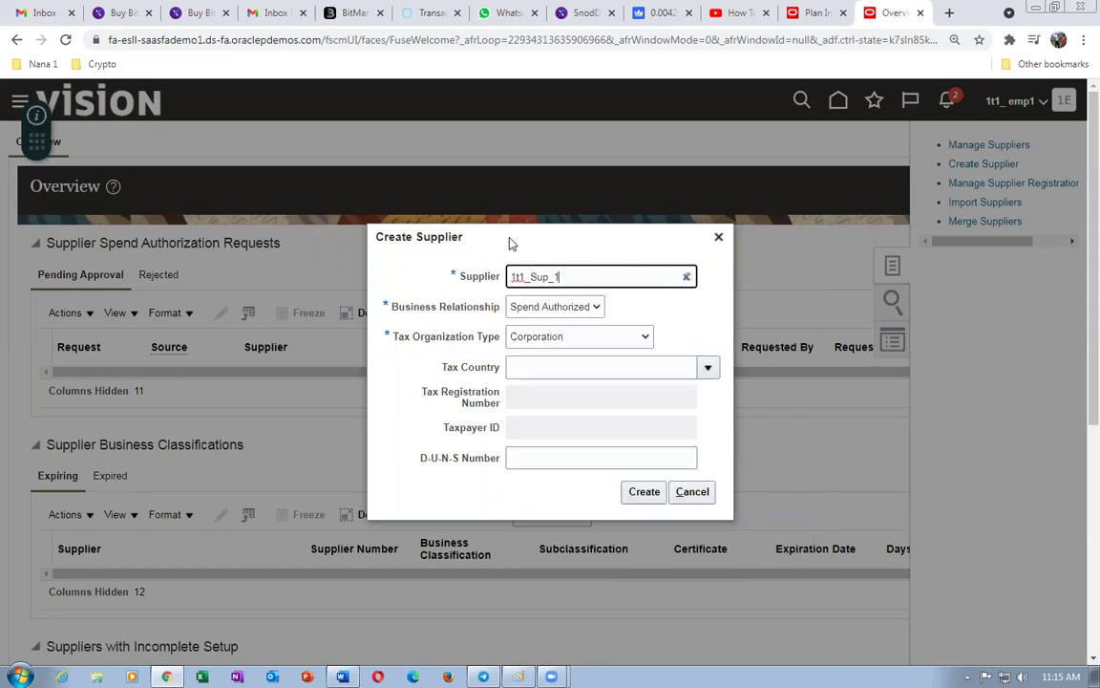
click(401, 423)
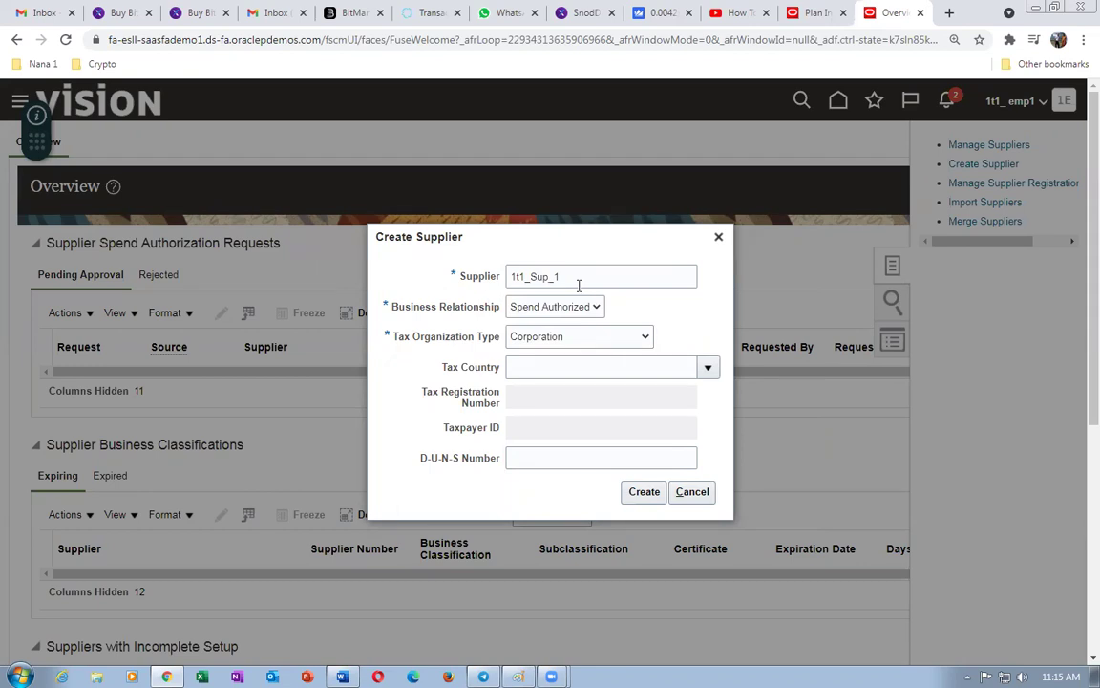
- Create supplier 1t1_Sup_1, which receives supplier number 1413
click(644, 494)
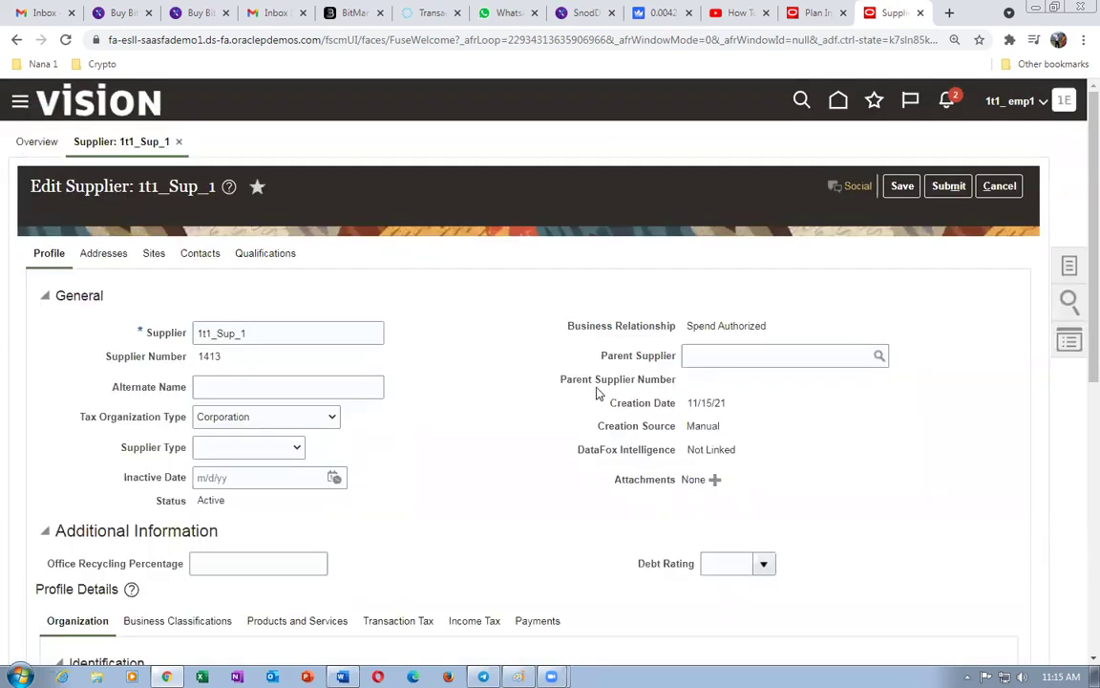
scroll(300, 449, down, 1)
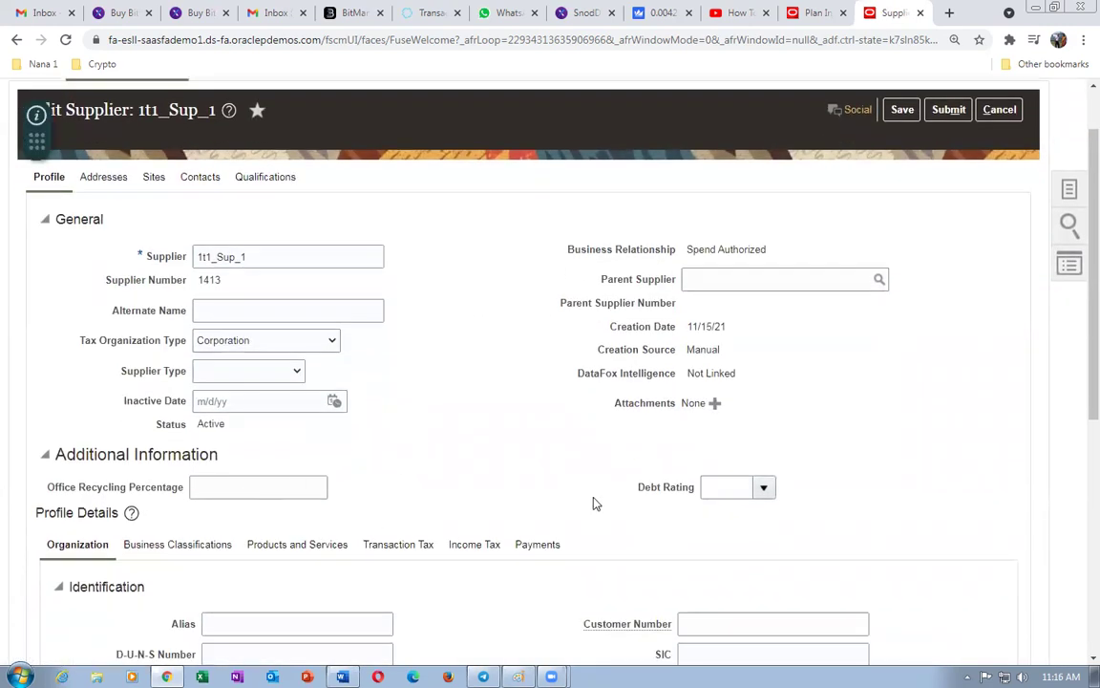
scroll(497, 478, down, 2)
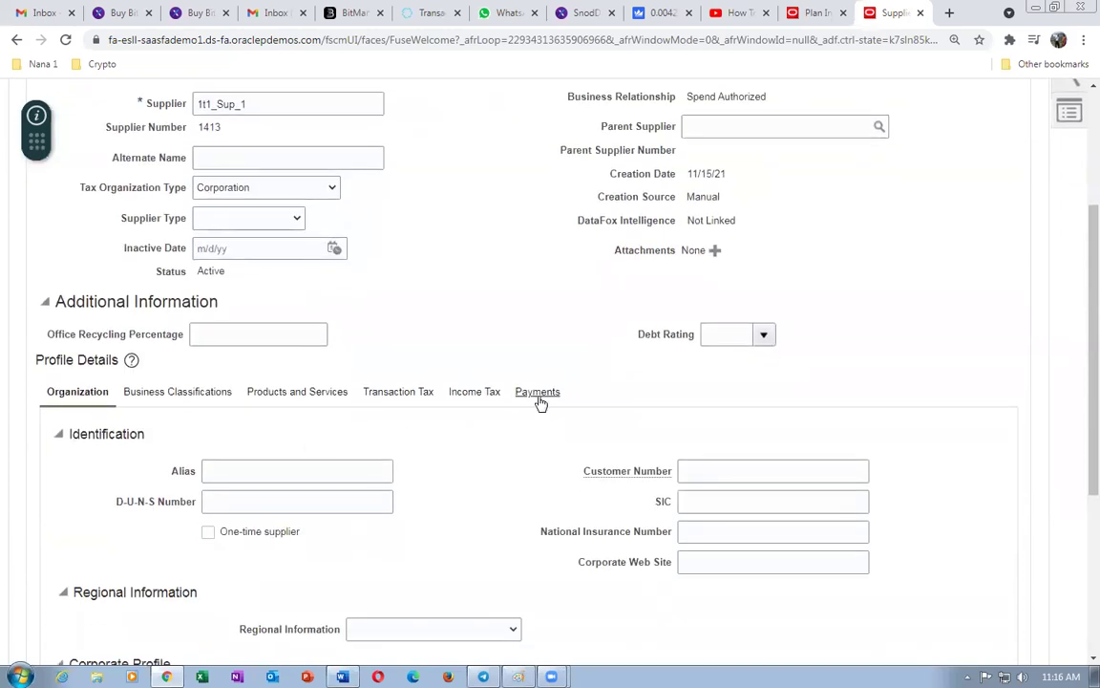
- Set Cheque as the supplier's default payment method and save the supplier
click(538, 394)
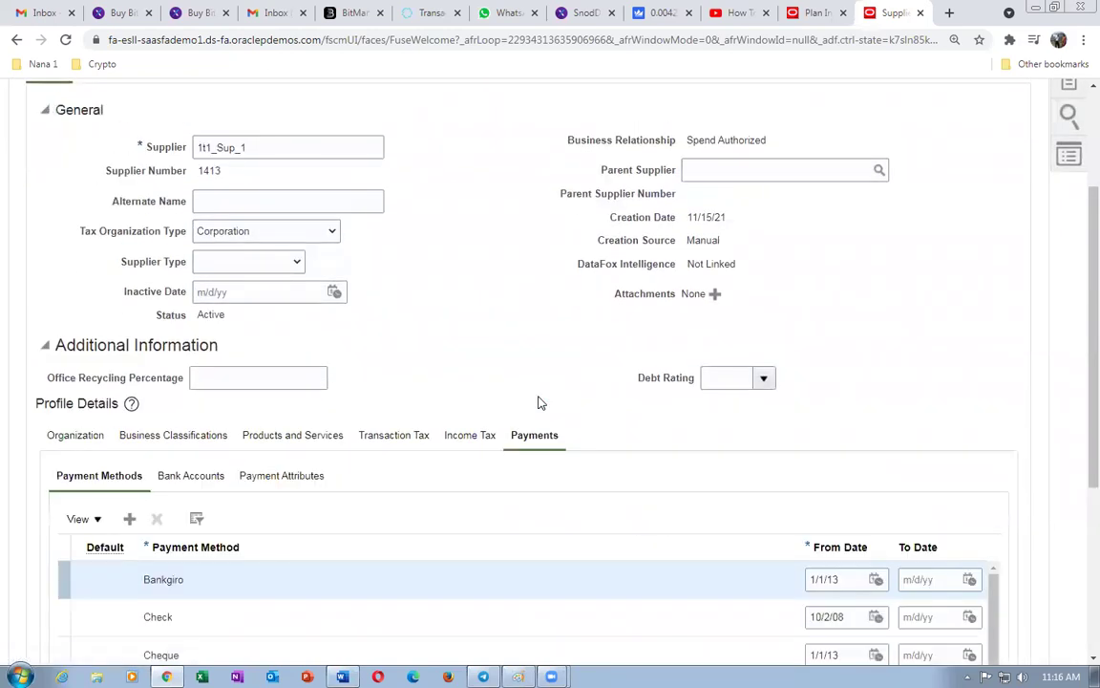
scroll(60, 552, down, 1)
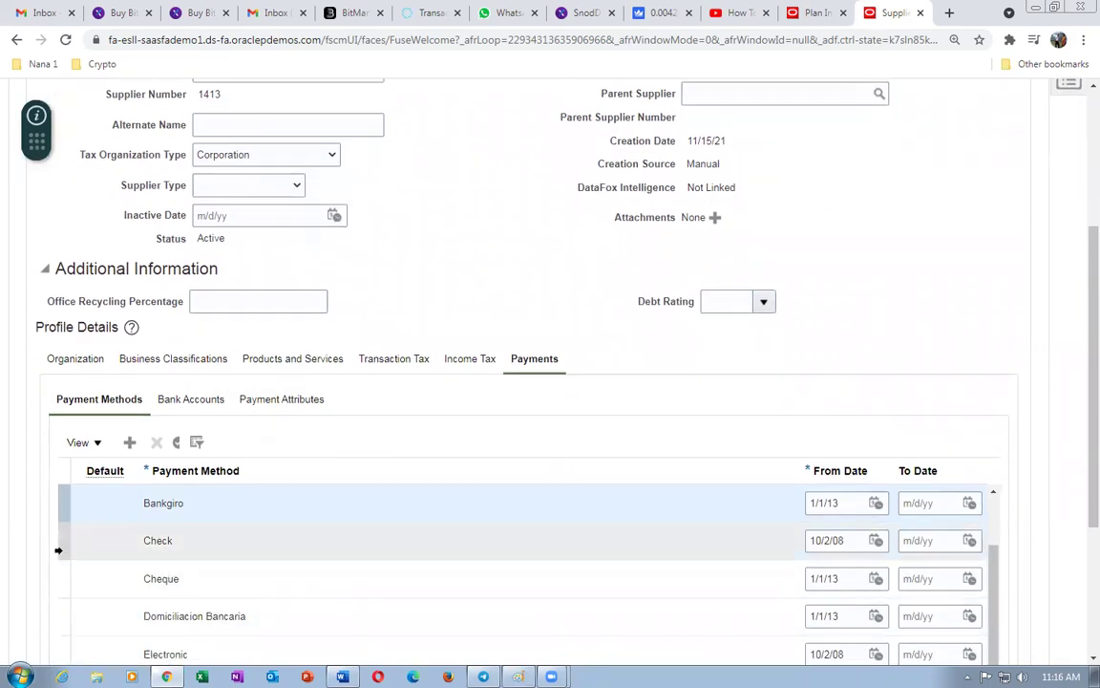
scroll(59, 548, down, 1)
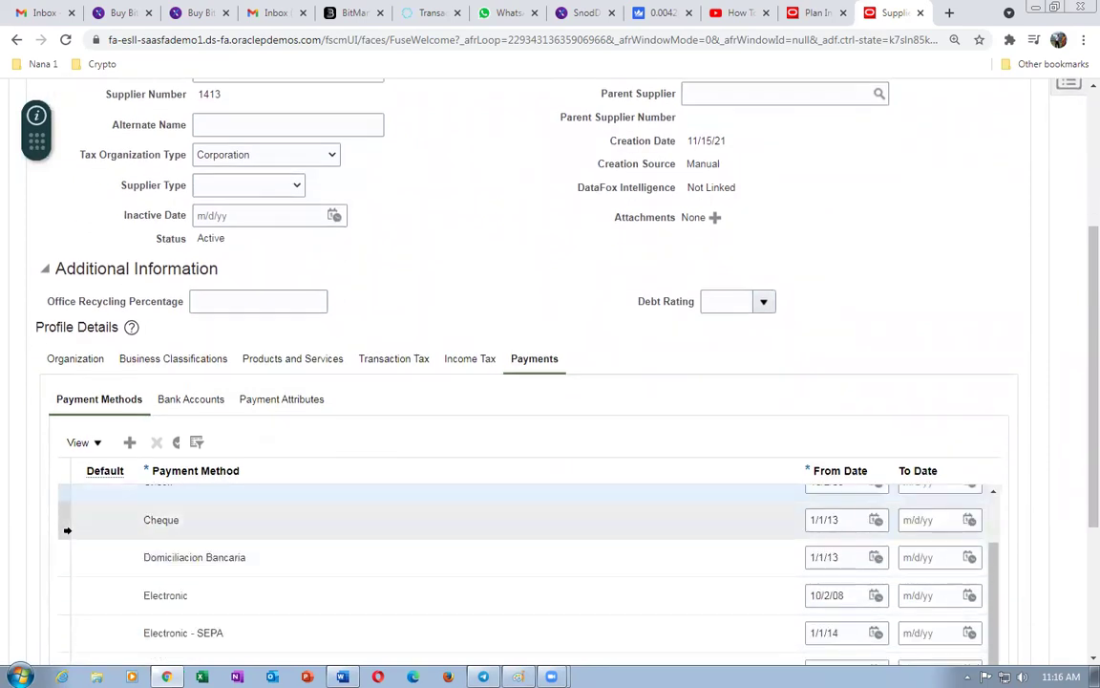
click(62, 516)
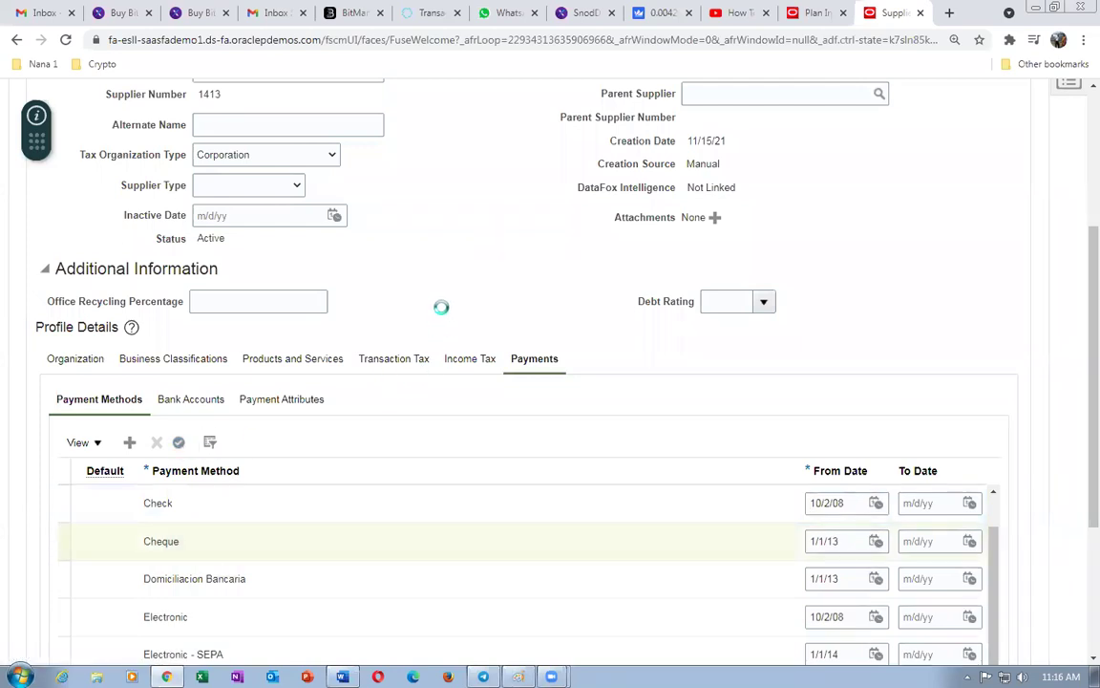
scroll(442, 323, up, 3)
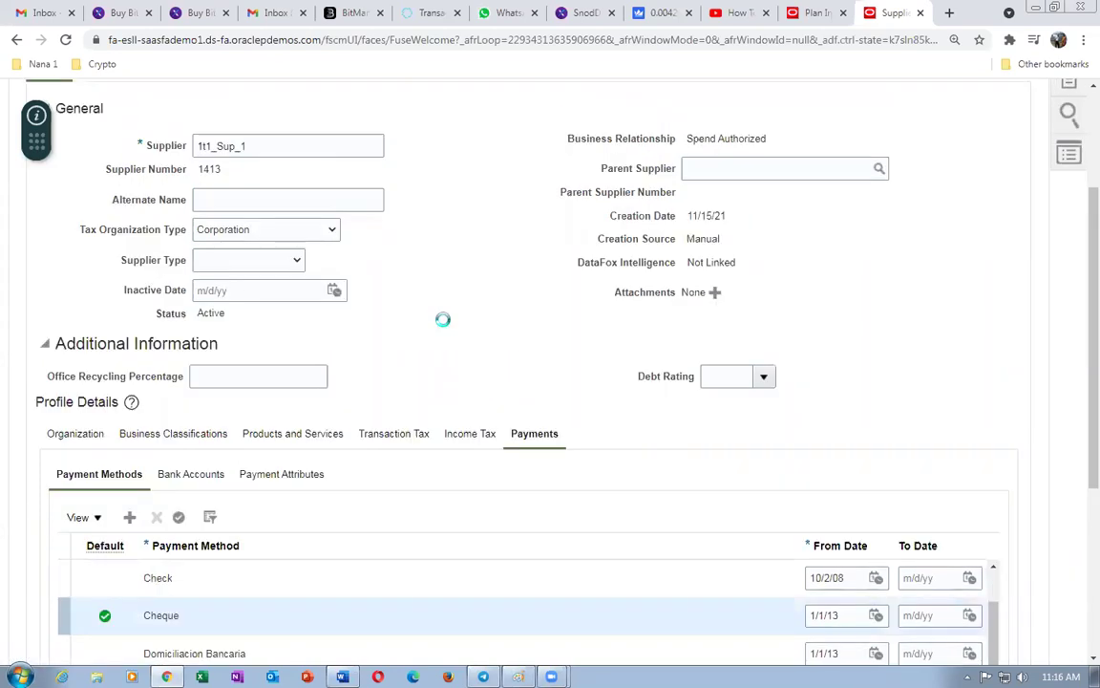
click(902, 187)
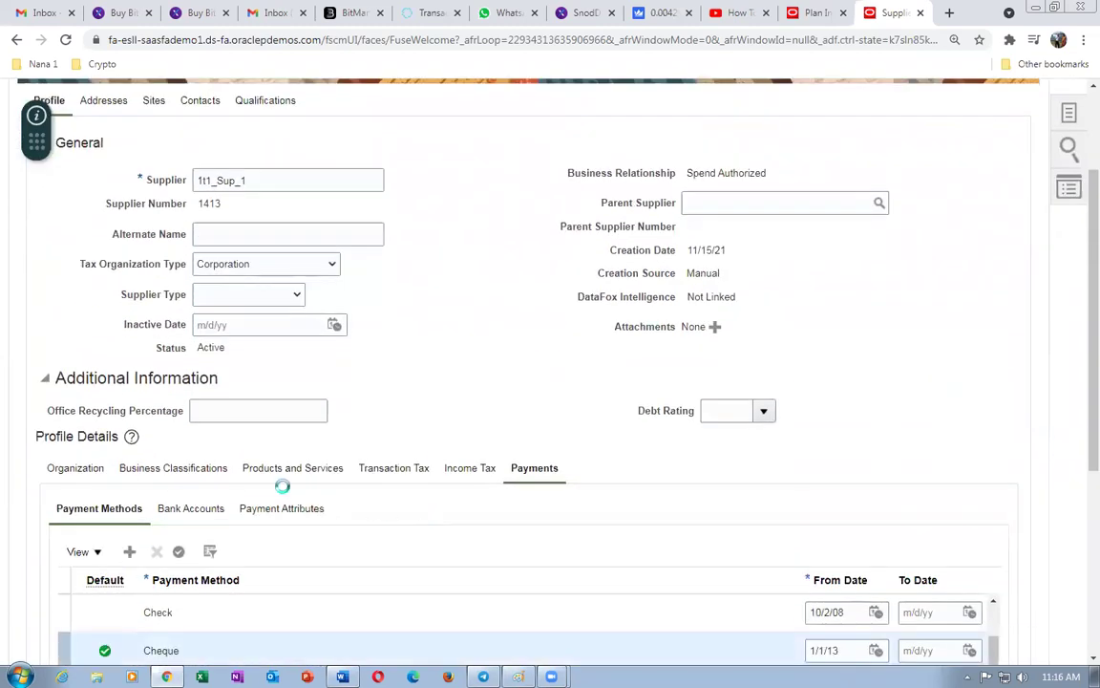
scroll(481, 494, down, 3)
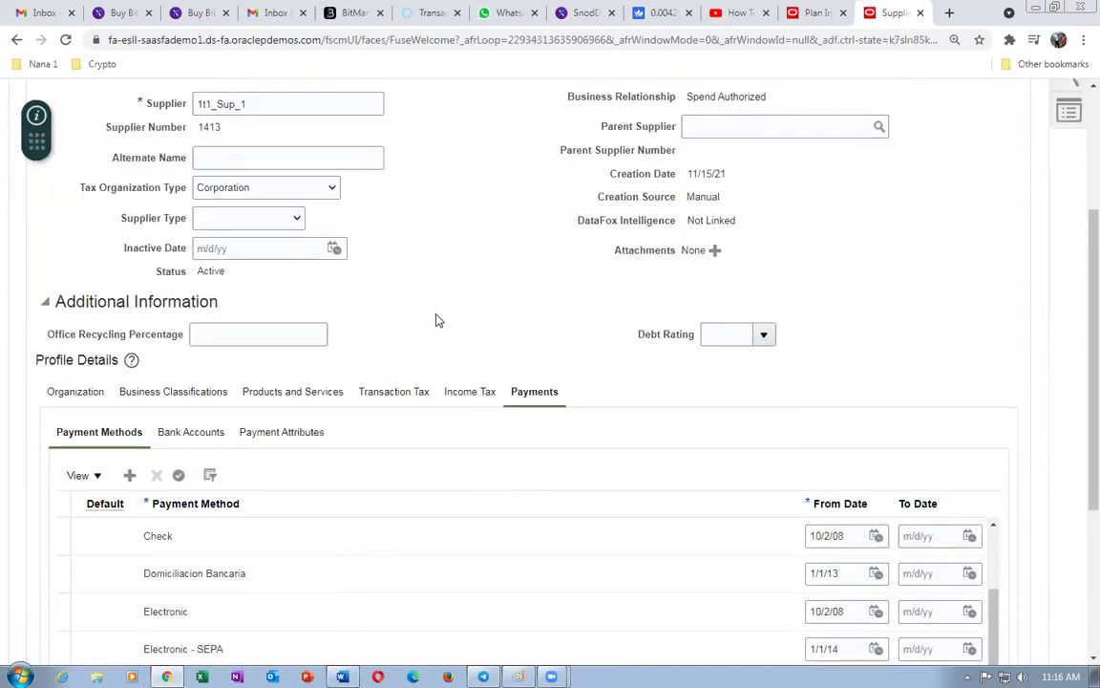
scroll(443, 320, up, 3)
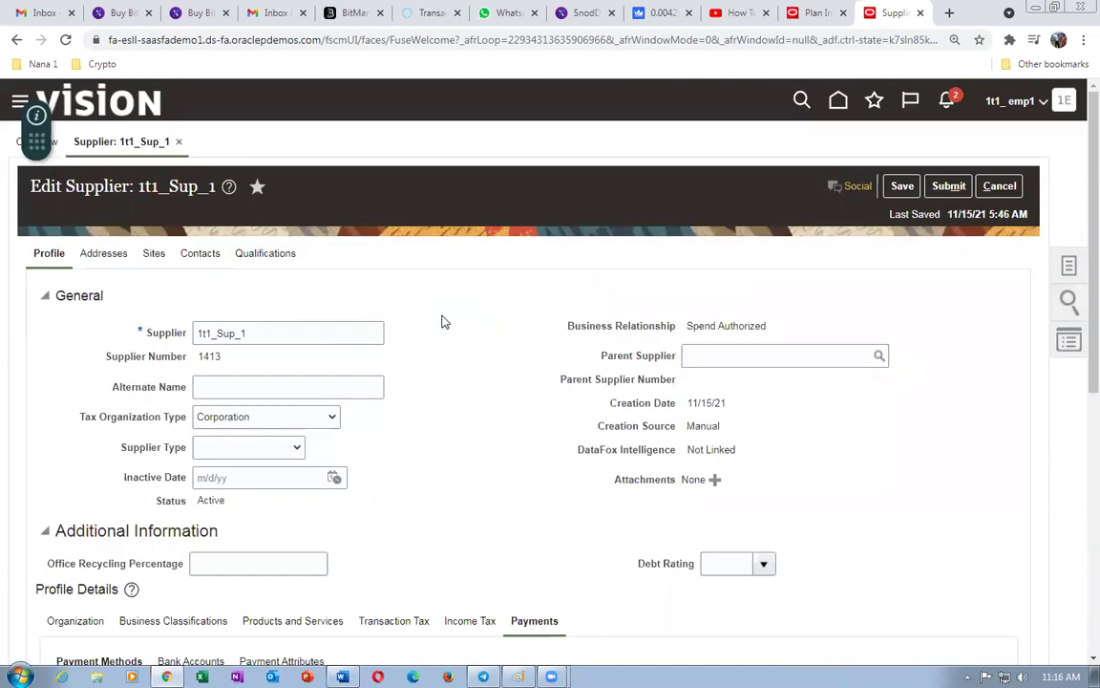
- Add a new supplier address named '1t1_addr 1' with country United States
click(102, 259)
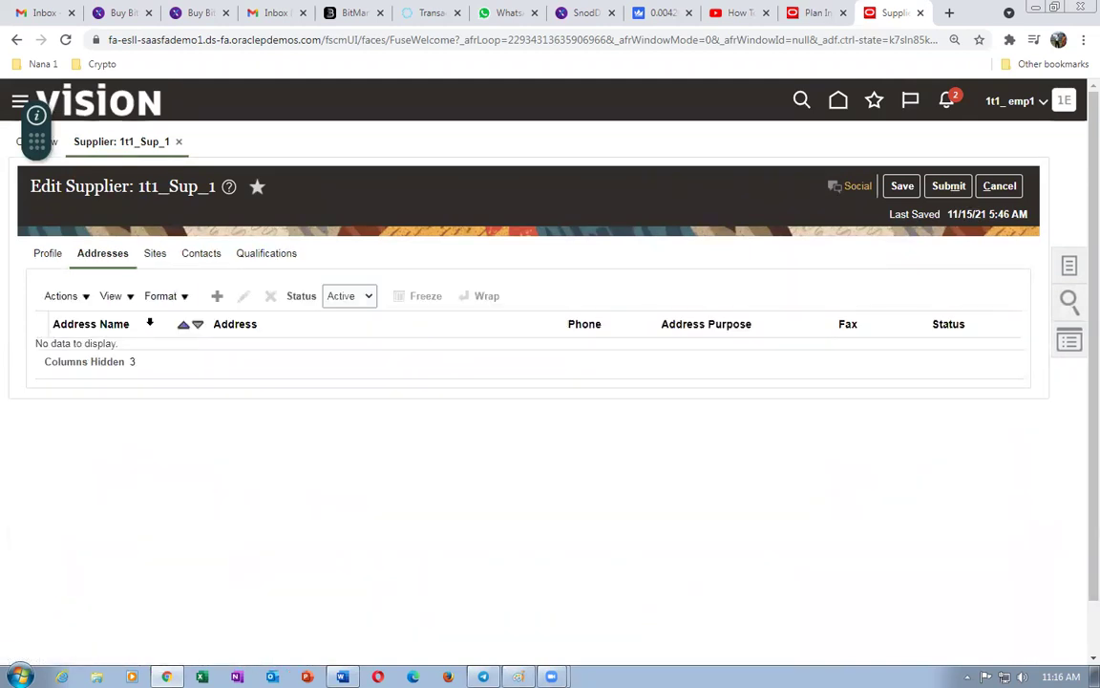
click(217, 295)
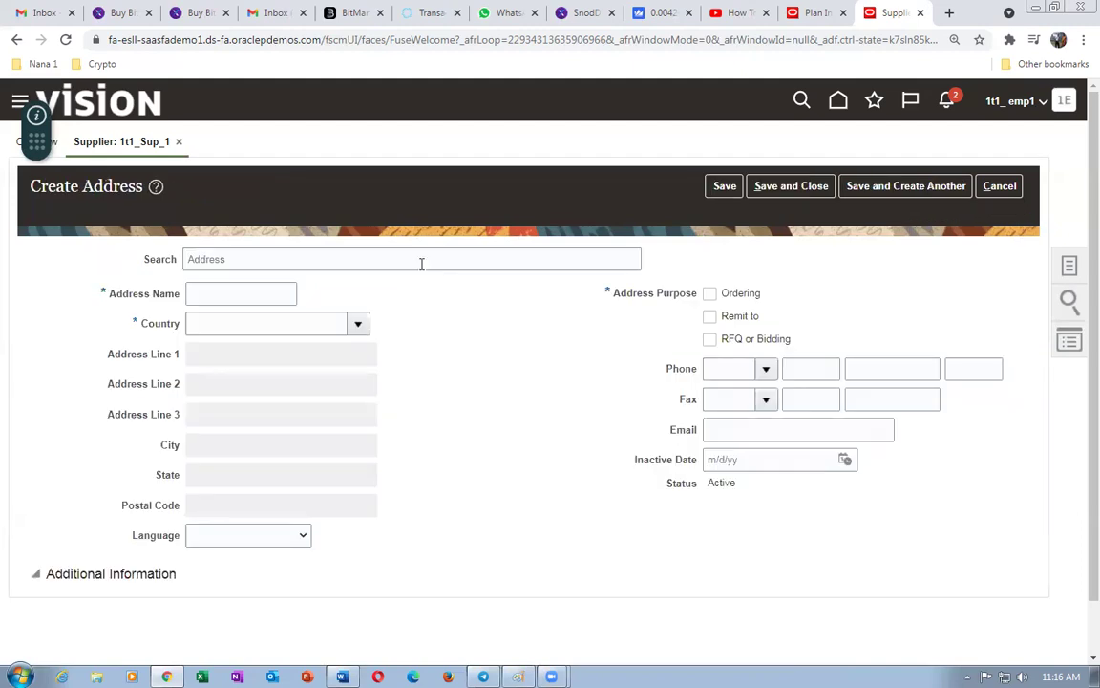
click(253, 293)
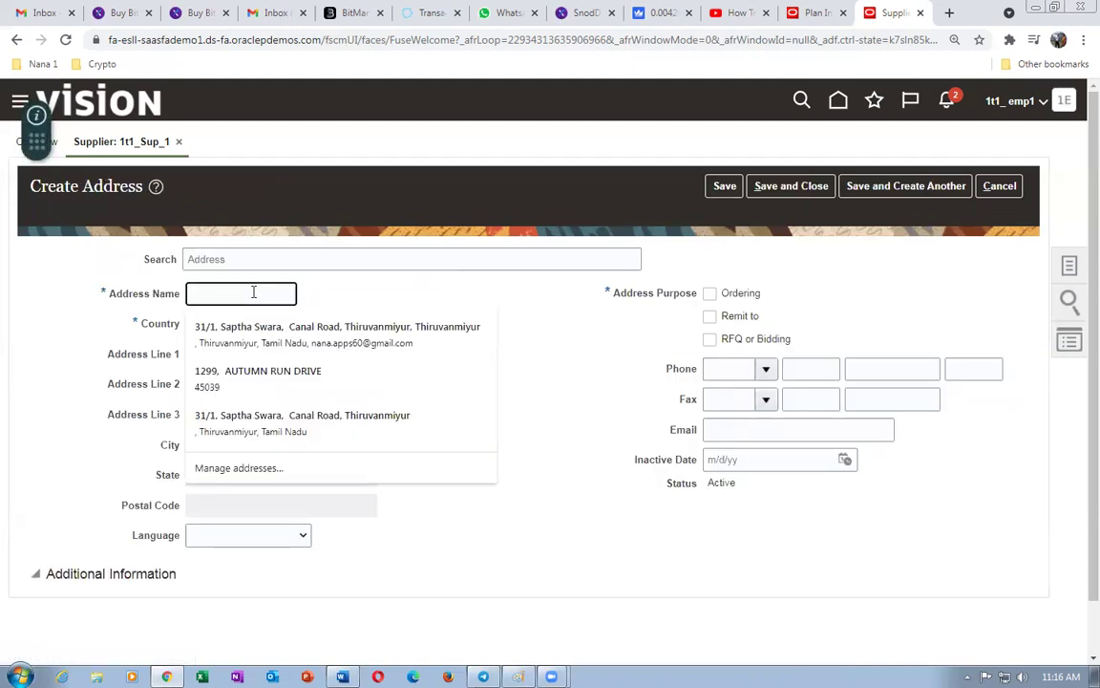
text(1t1_addr 1)
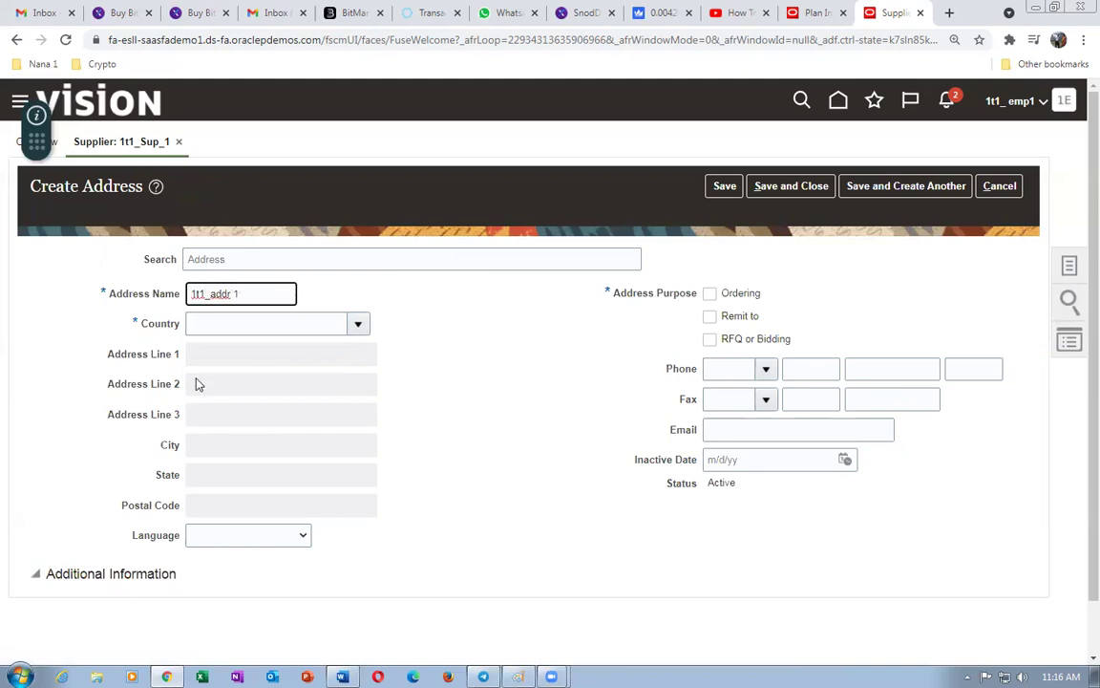
click(222, 321)
text(United sta)
key(Tab)
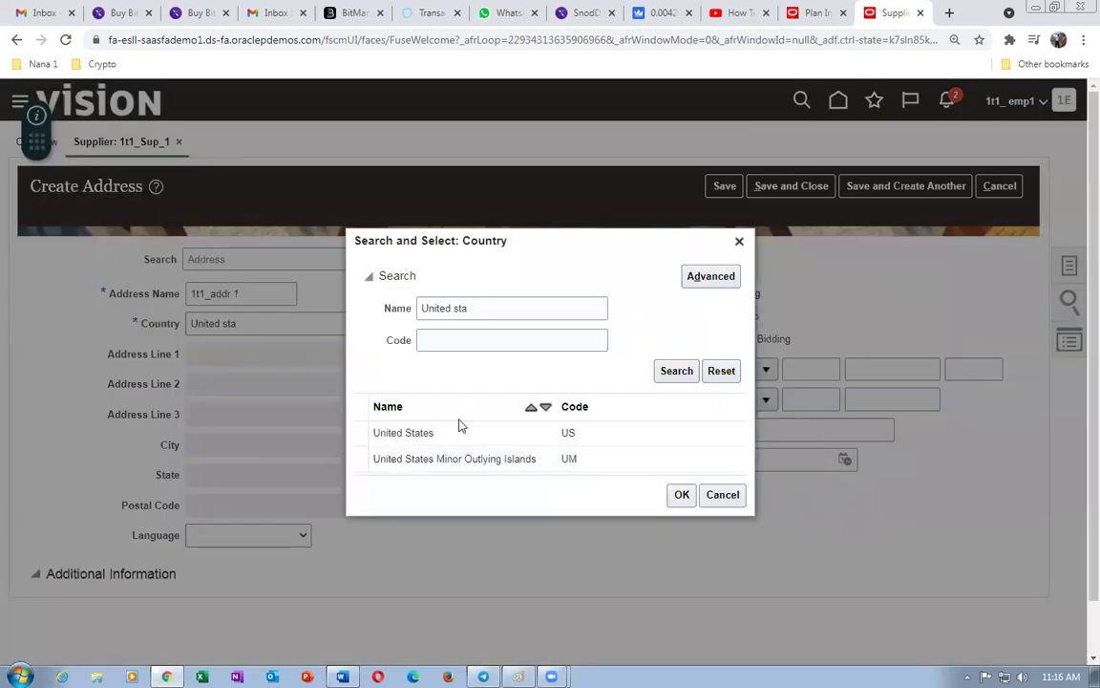
click(460, 430)
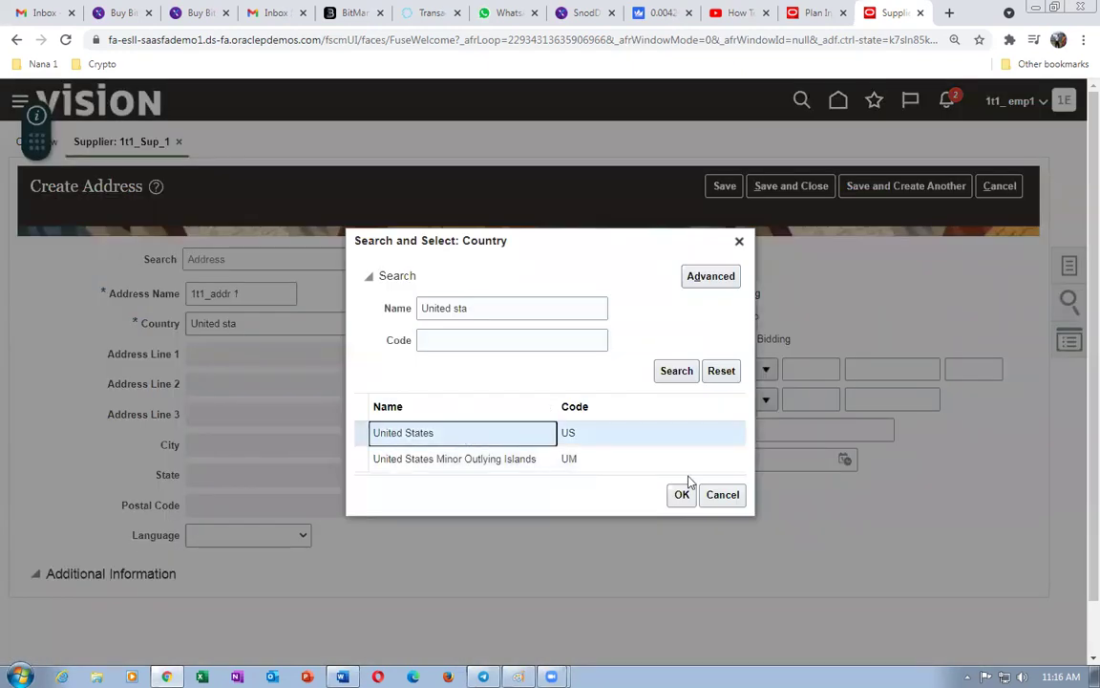
click(684, 497)
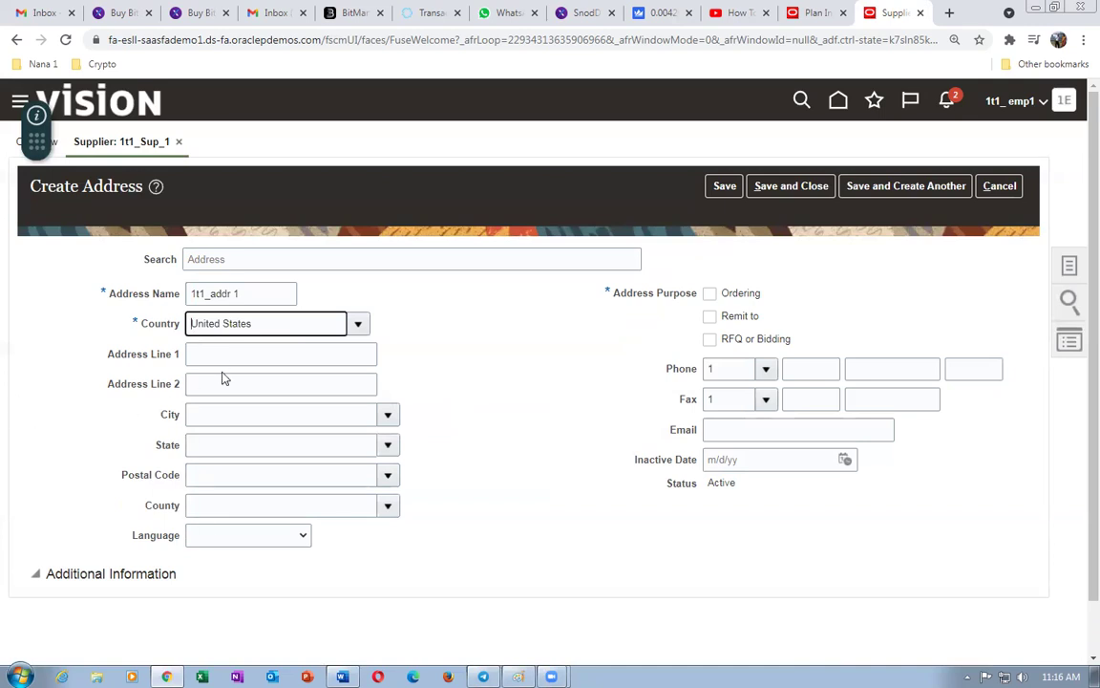
- Enter address line 1 '1t1' and postal code 10020 for Manhattan, New York
click(223, 354)
text(1t1 addr line 1)
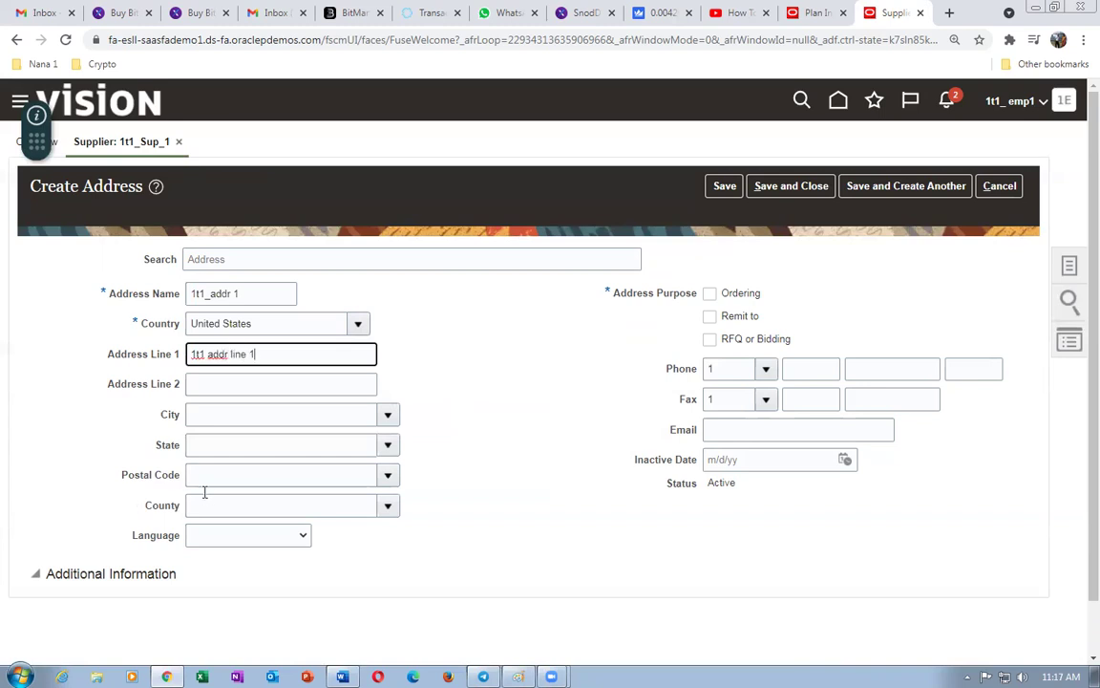
click(201, 476)
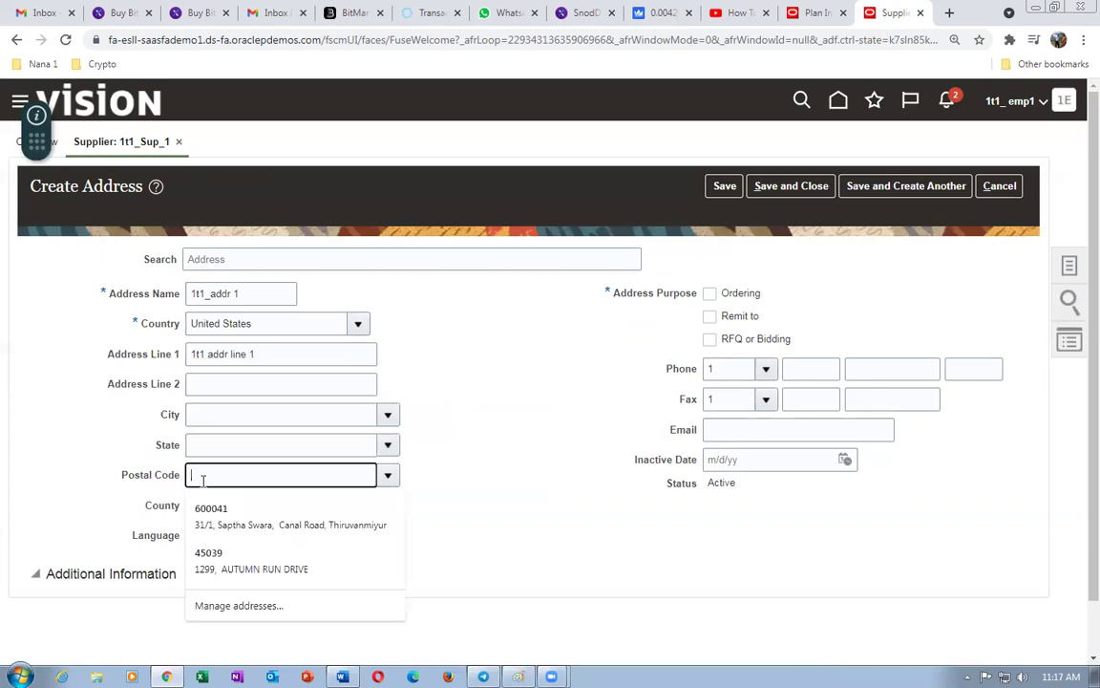
text(10020)
key(Tab)
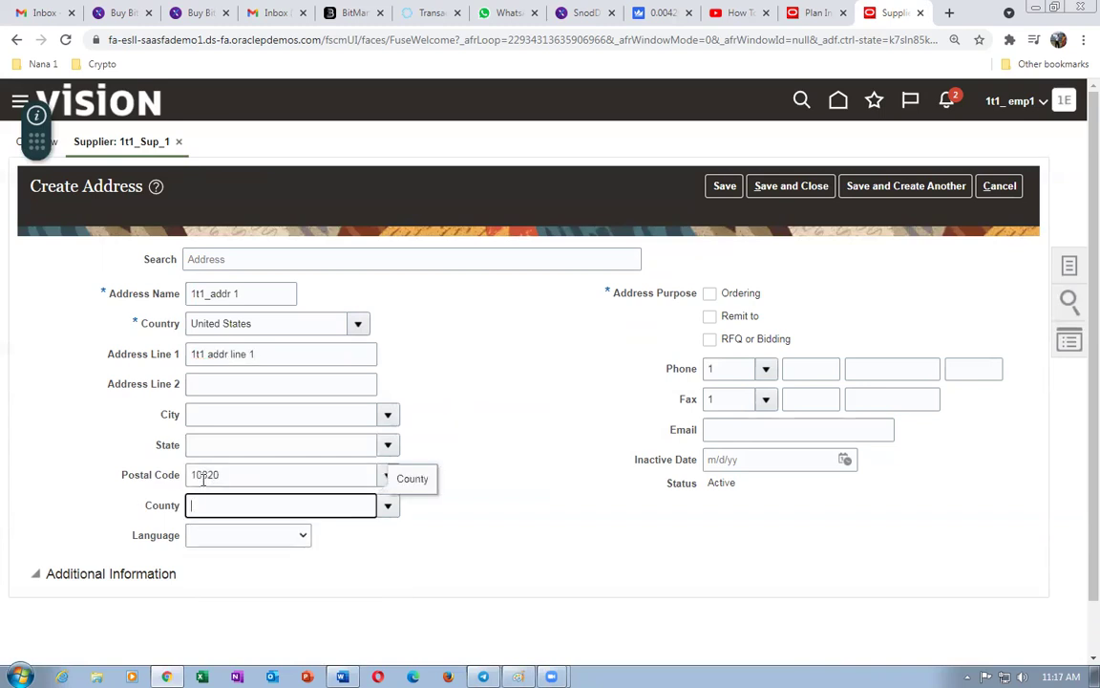
click(497, 443)
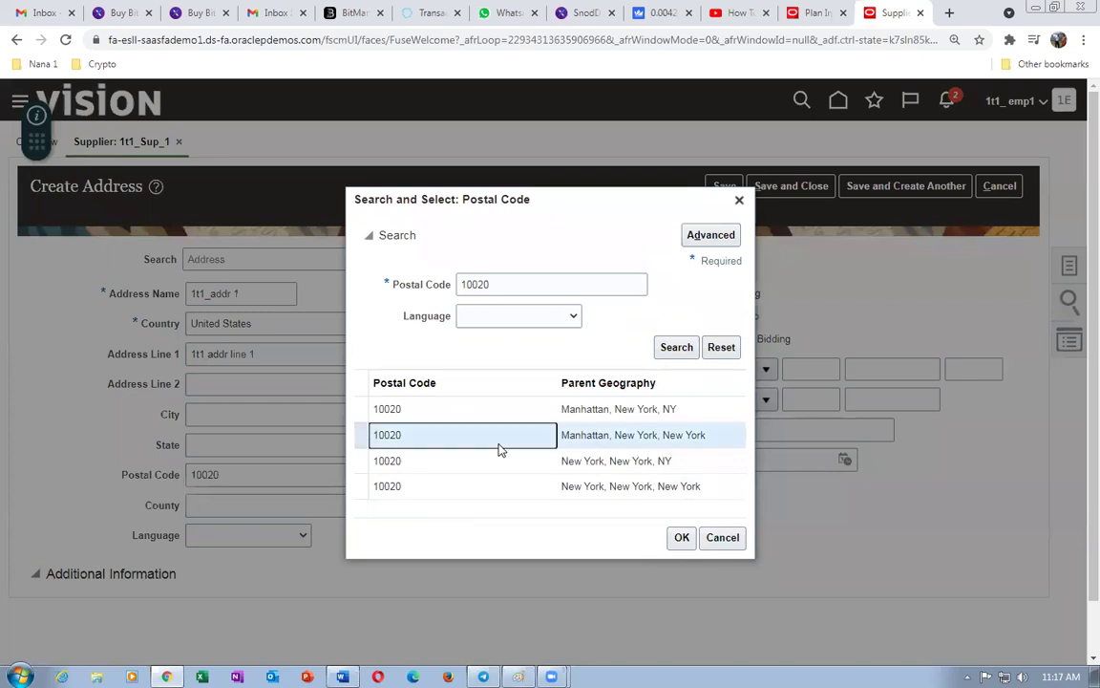
click(679, 540)
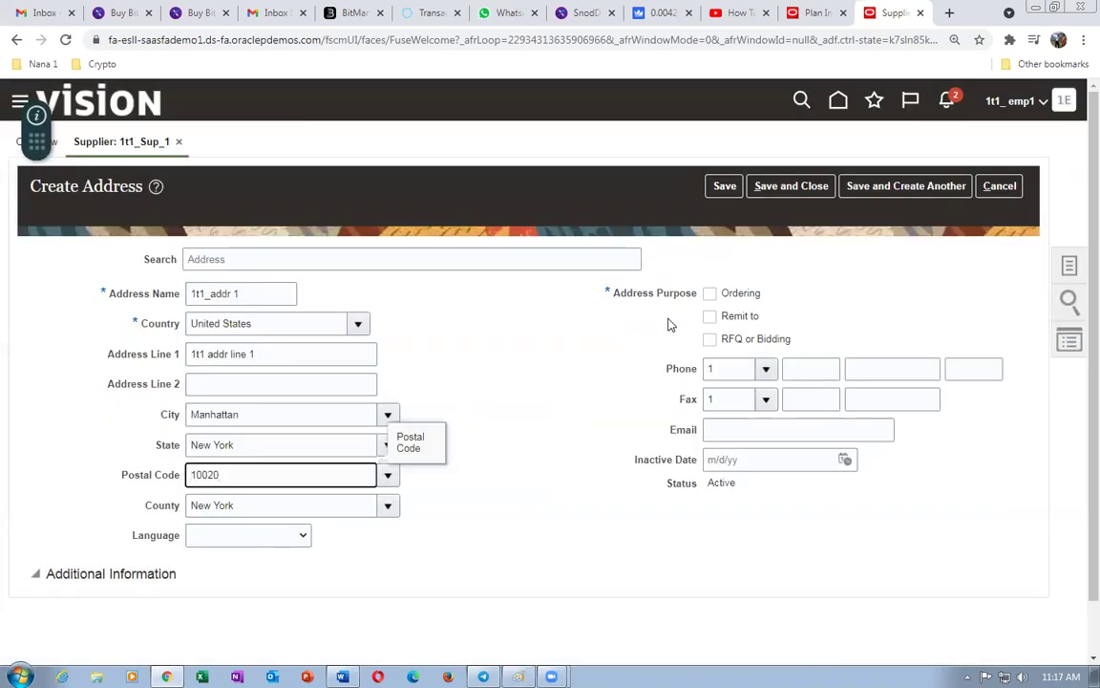
- Mark the address for Ordering and Remit to, and enter the contact e-mail address
click(710, 293)
click(709, 316)
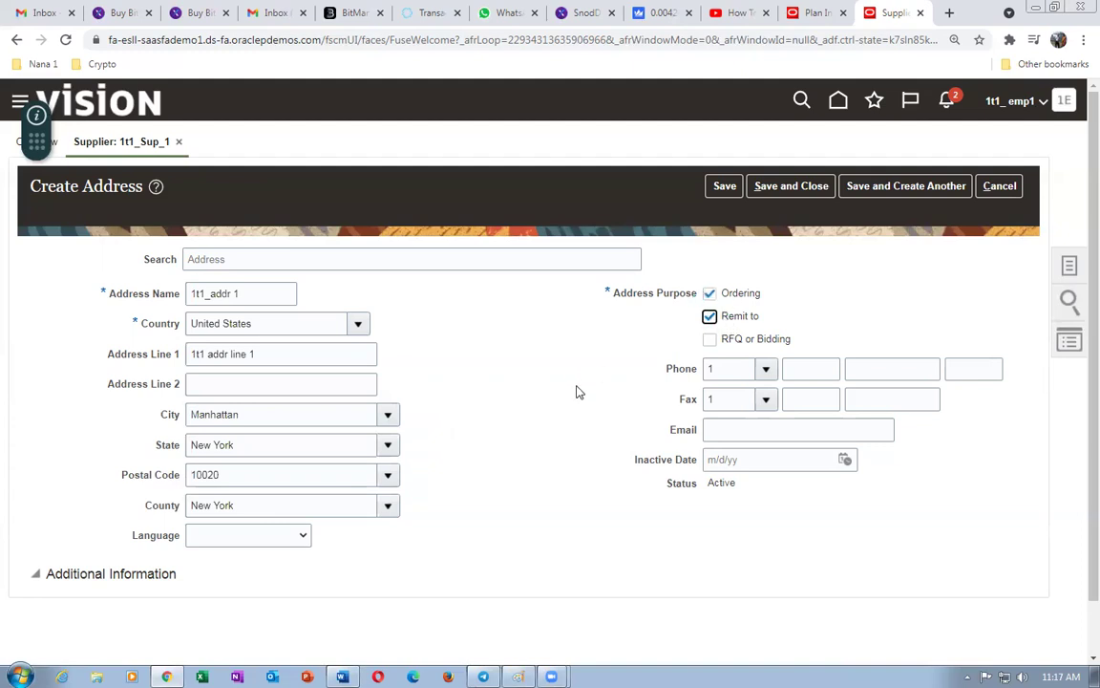
click(742, 429)
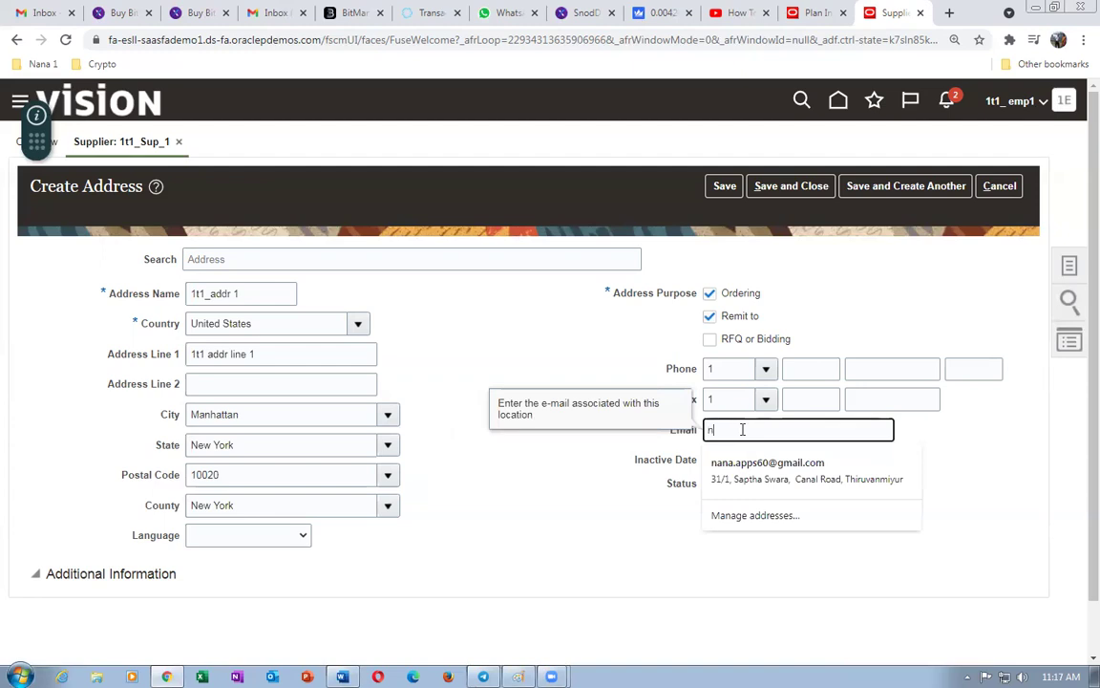
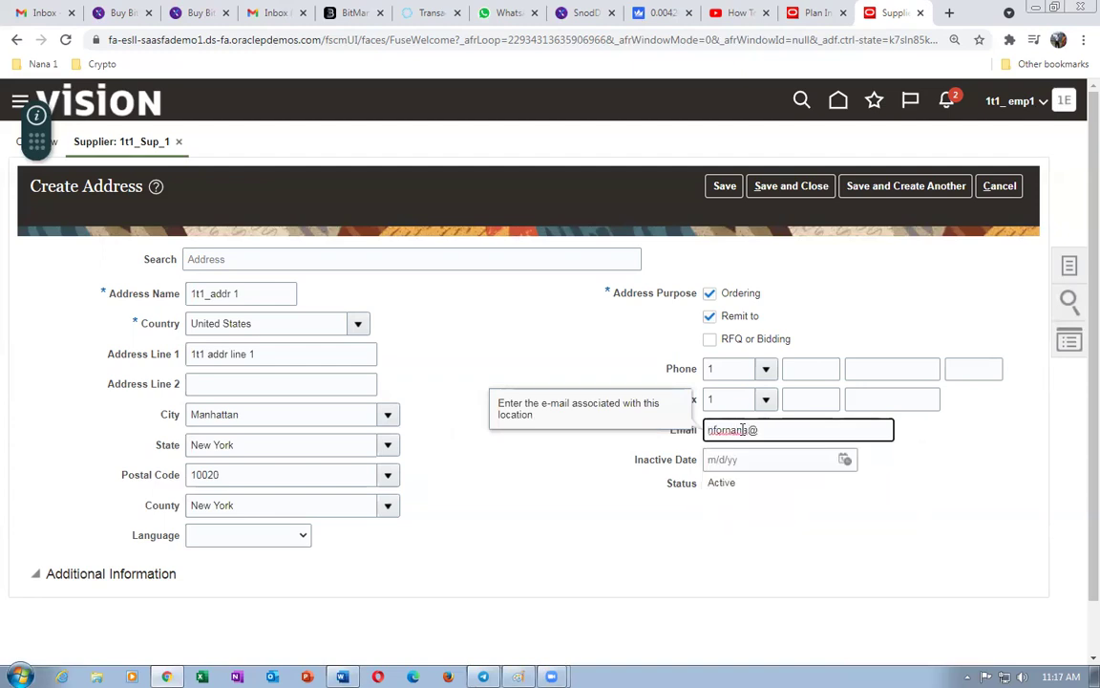
click(545, 506)
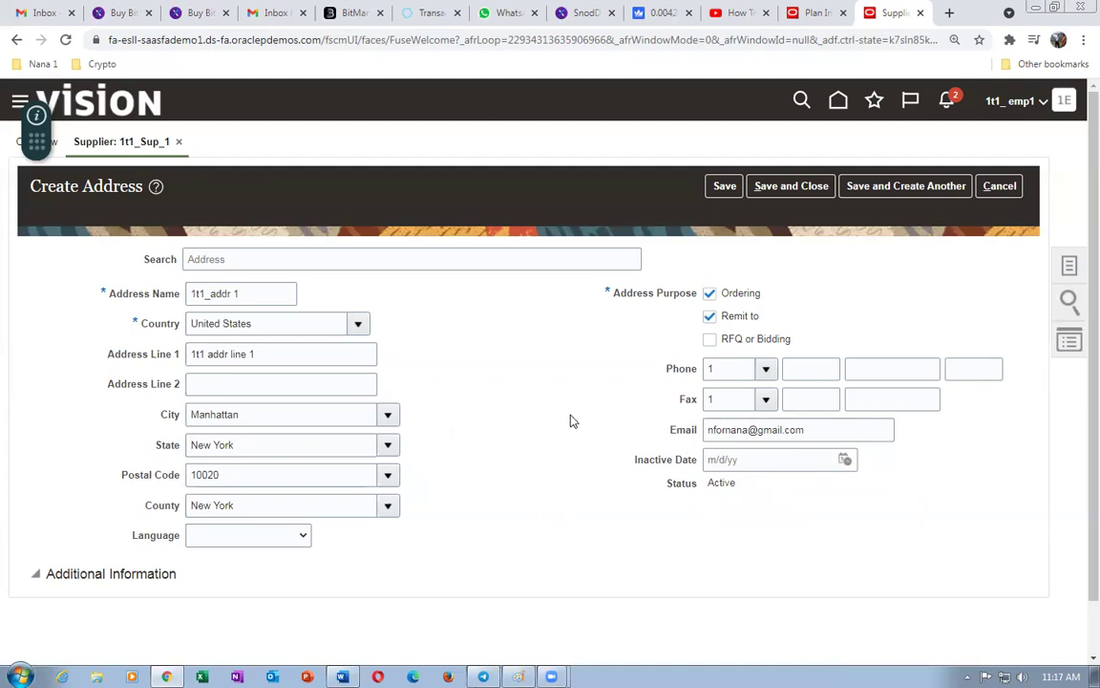
scroll(564, 416, down, 1)
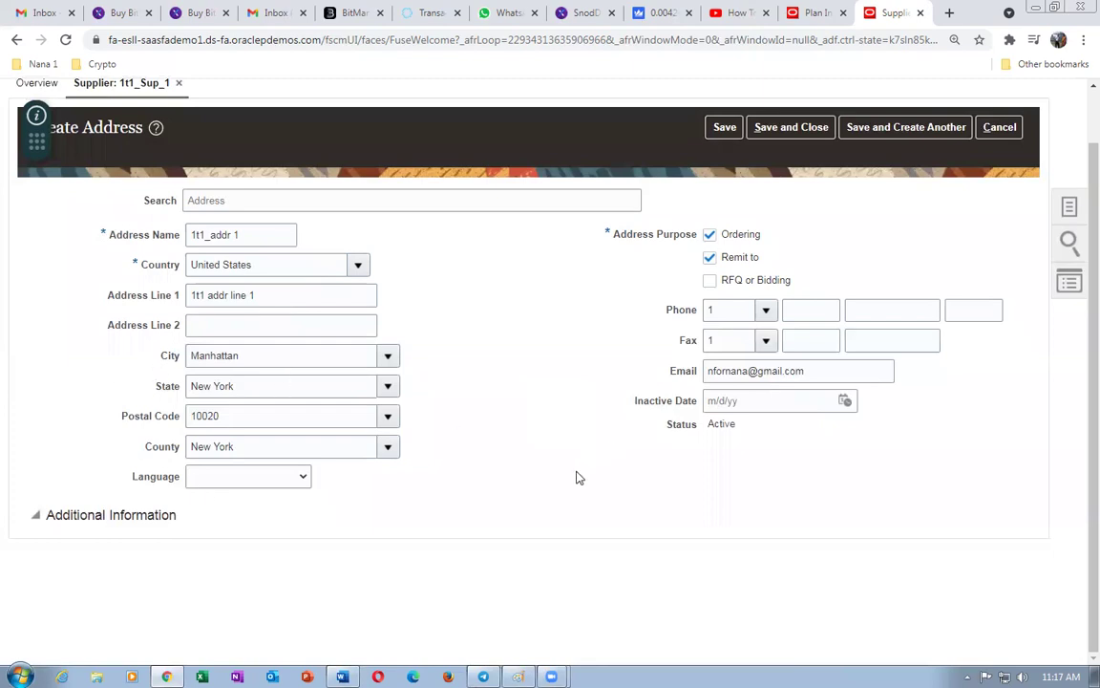
scroll(581, 470, up, 1)
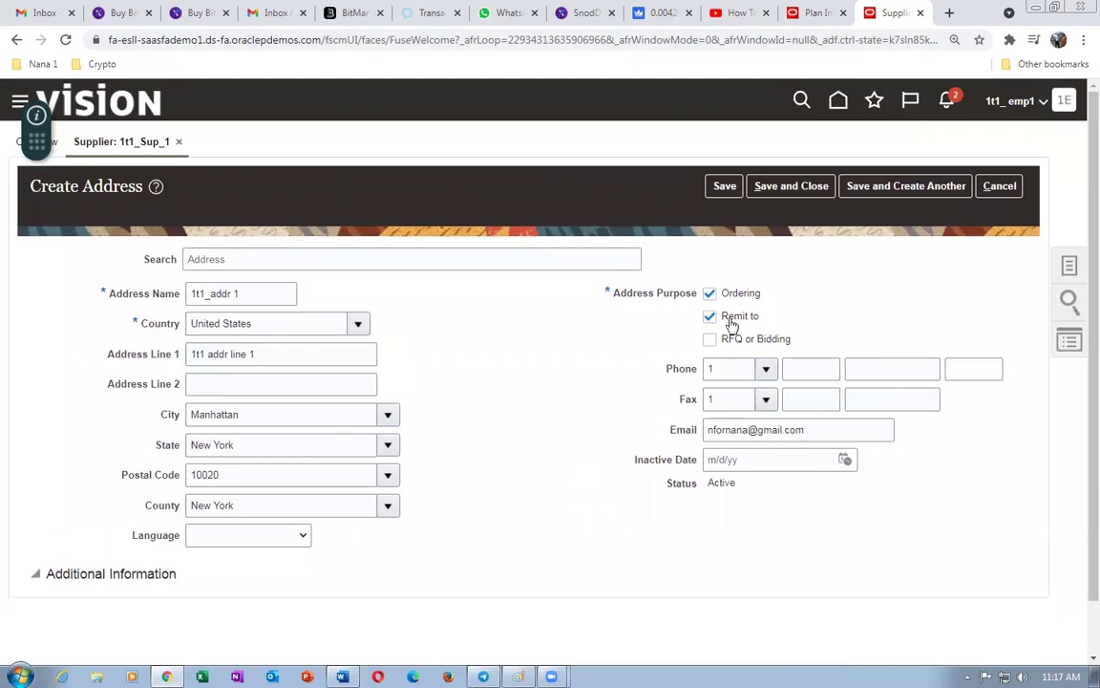
- Save address 1t1_addr 1 and show the supplier's Contacts list
click(793, 186)
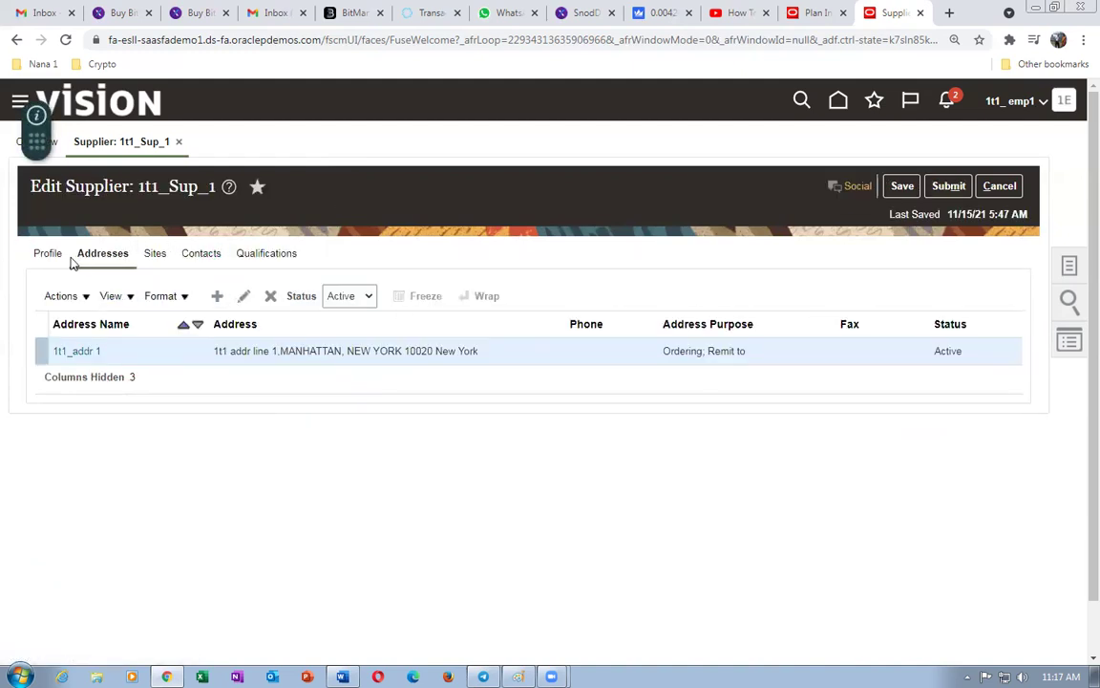
click(117, 254)
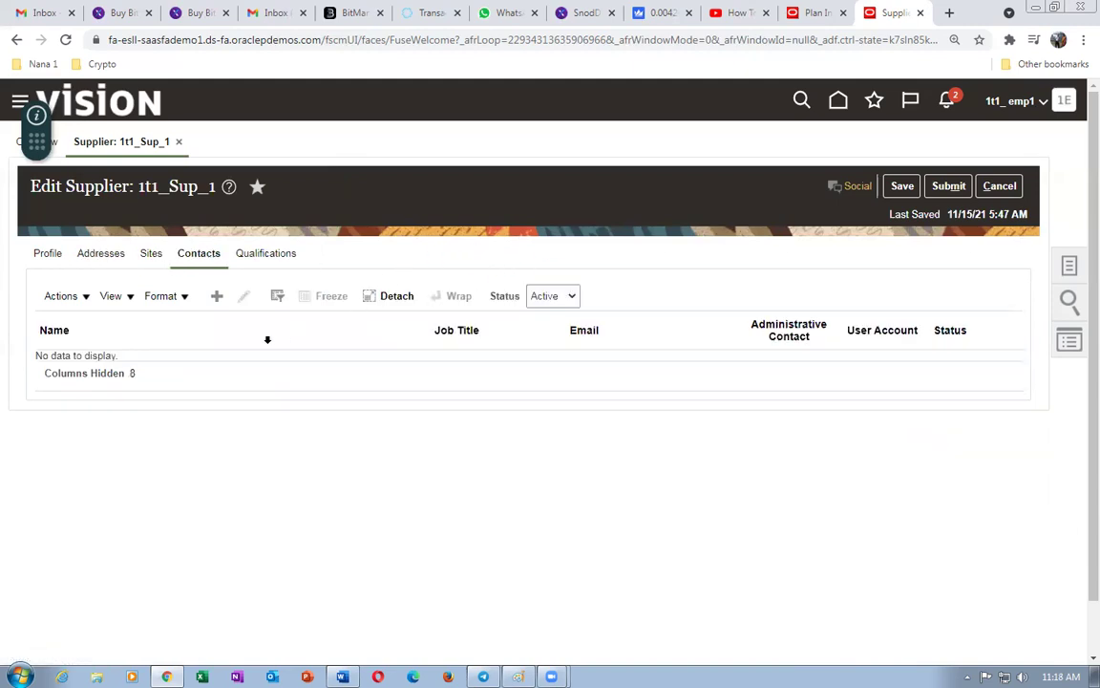
- Create a new supplier contact, entering the contact's first name, last name and e-mail address
click(216, 297)
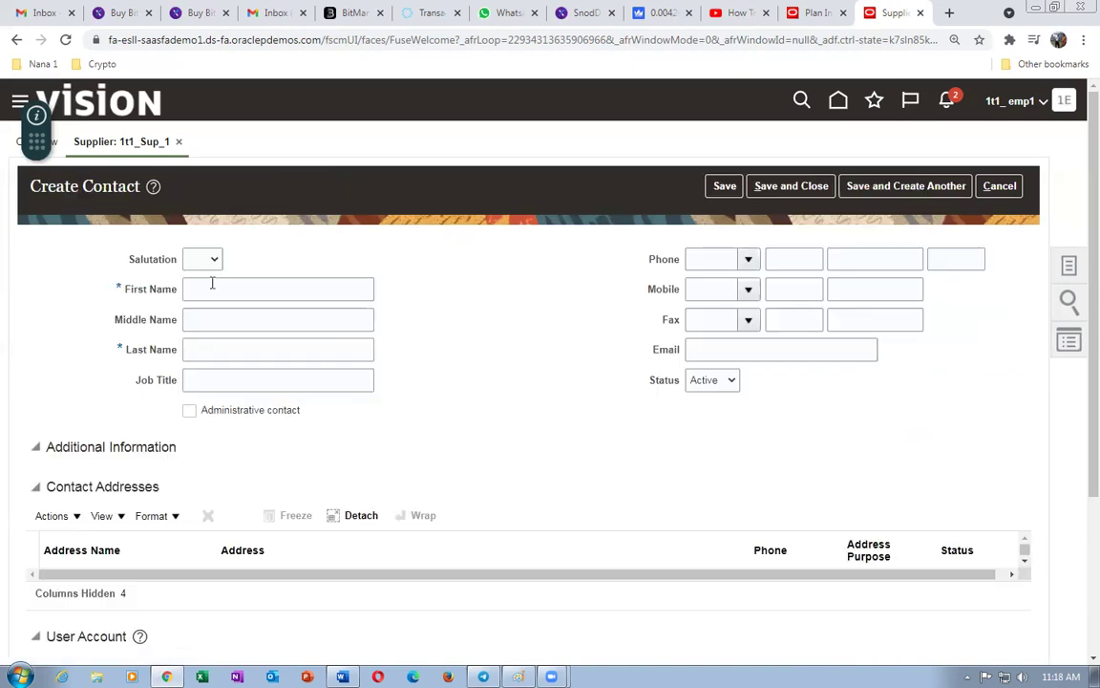
click(213, 284)
key(Tab)
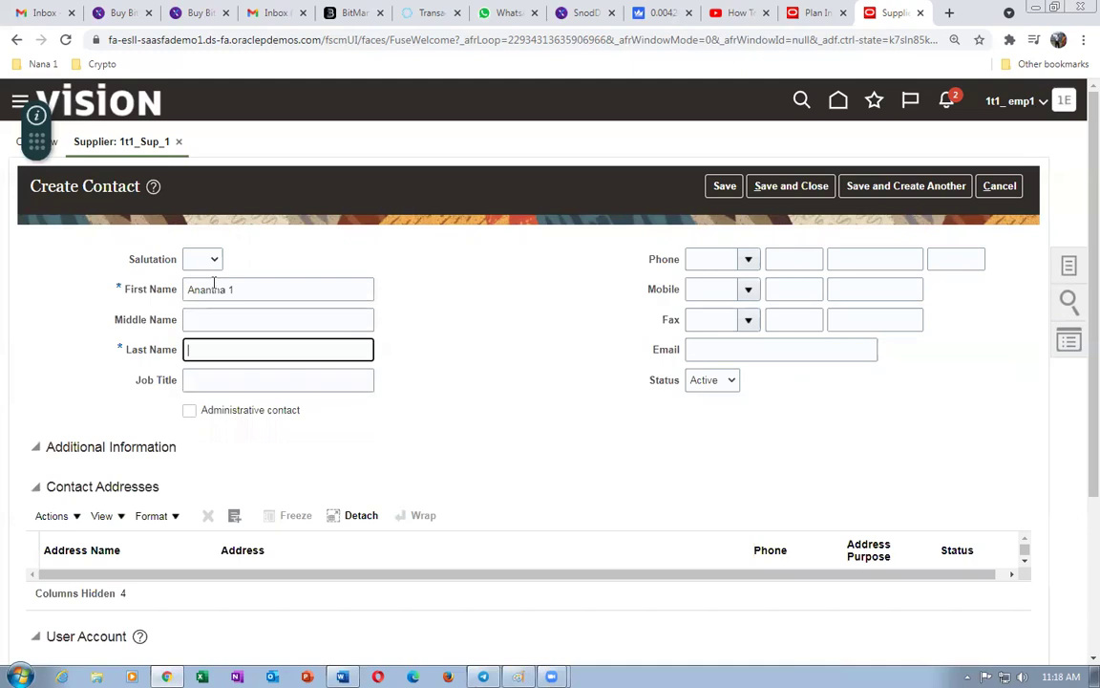
key(Tab)
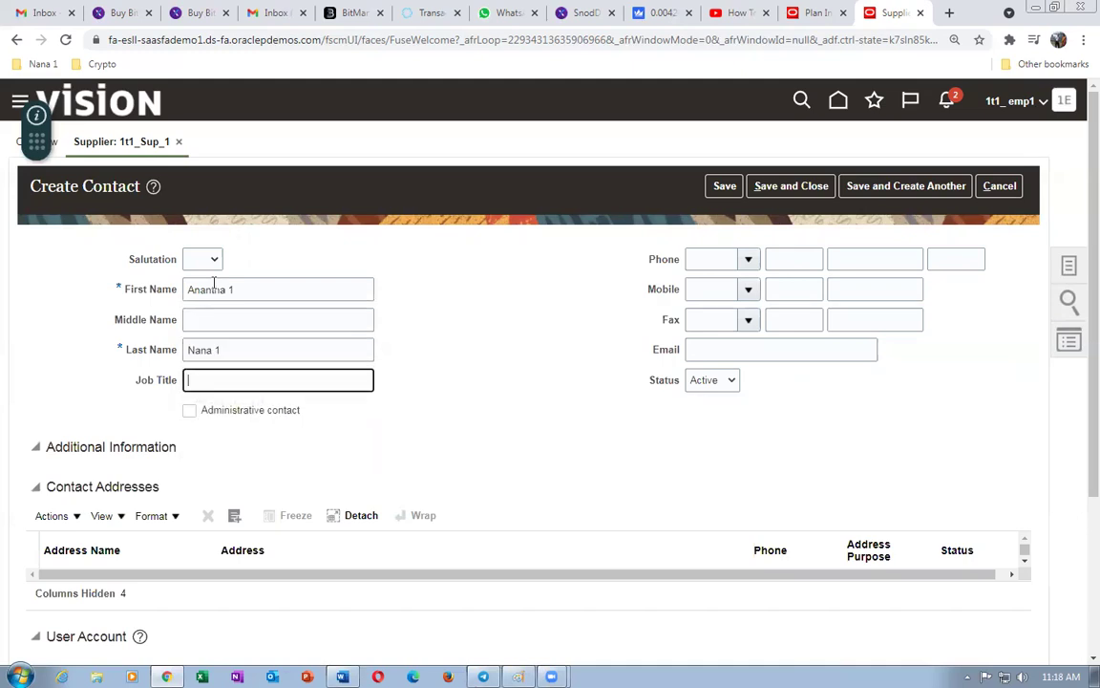
click(723, 350)
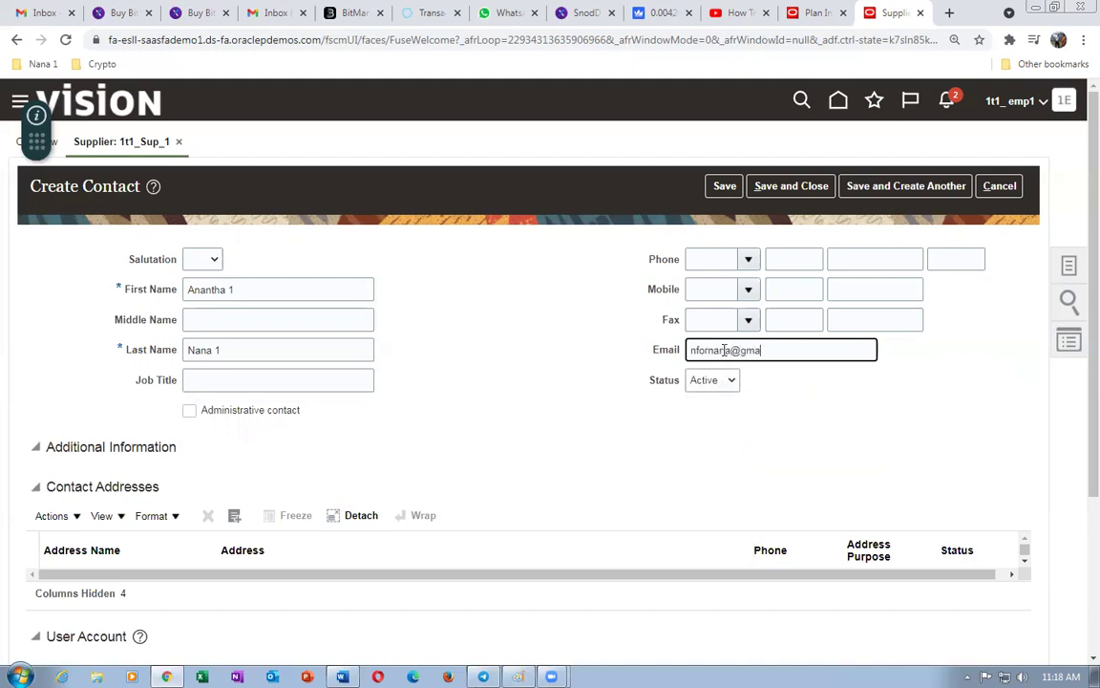
key(Tab)
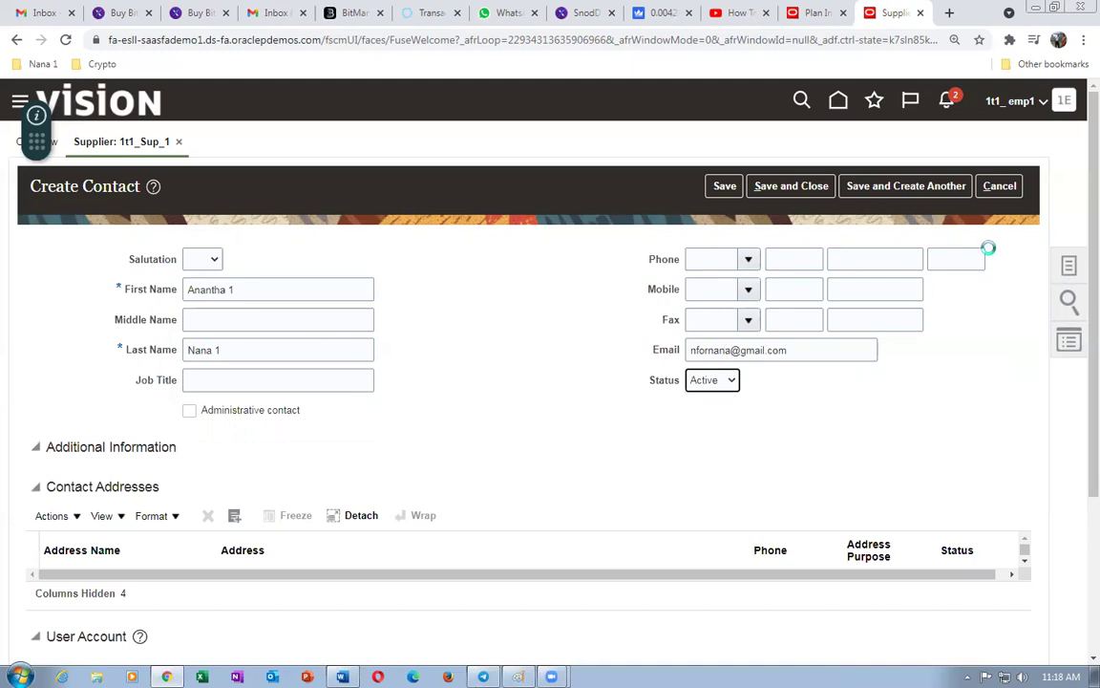
scroll(427, 437, down, 1)
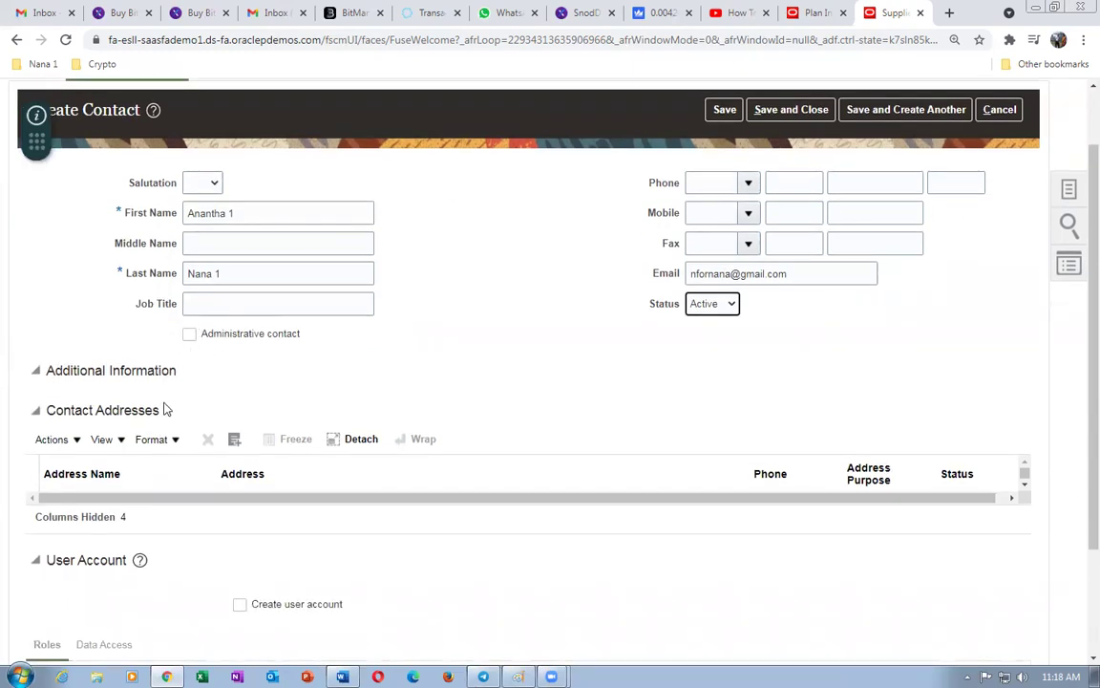
- Open the contact address picker, browse available addresses, and close it without adding any
click(38, 445)
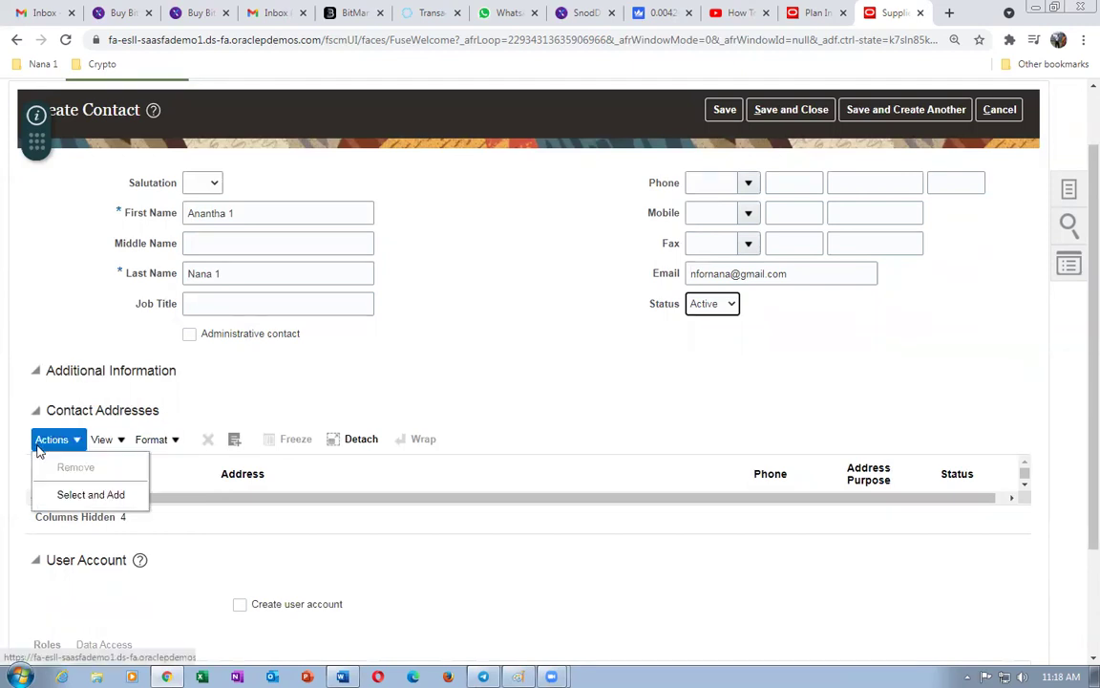
click(67, 494)
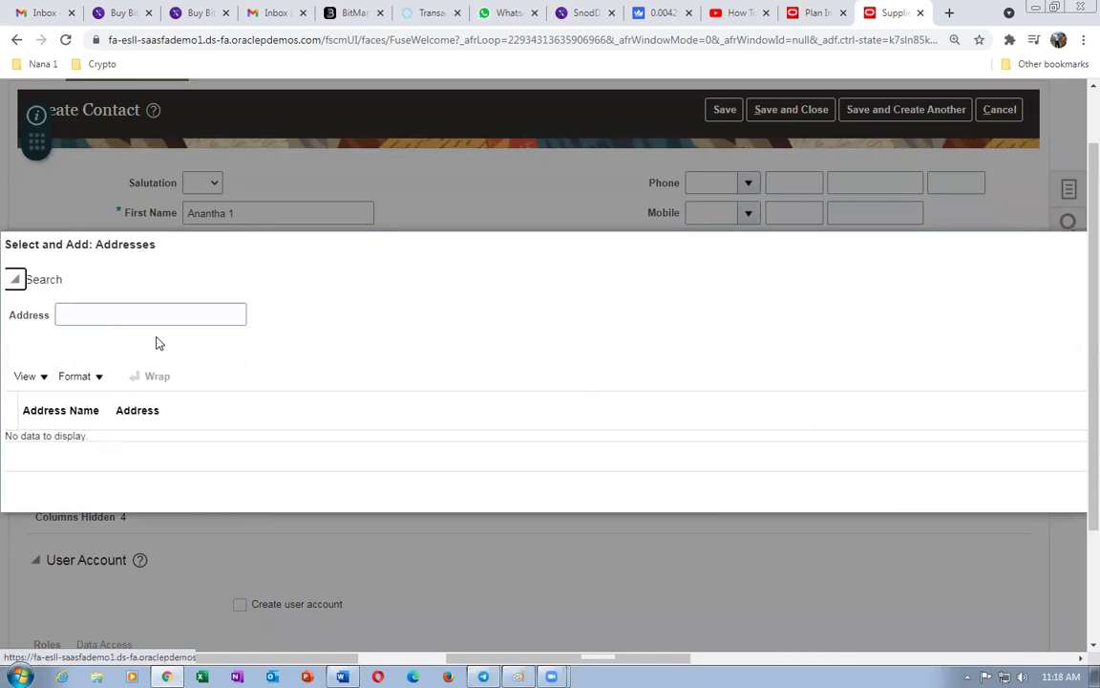
click(158, 315)
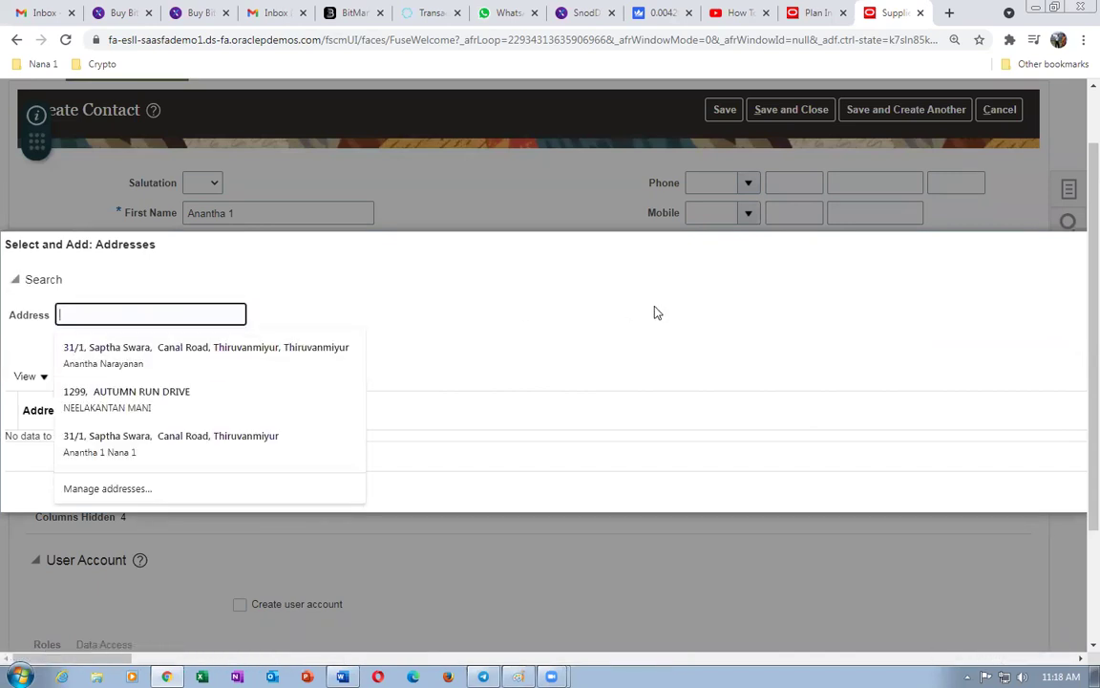
key(Escape)
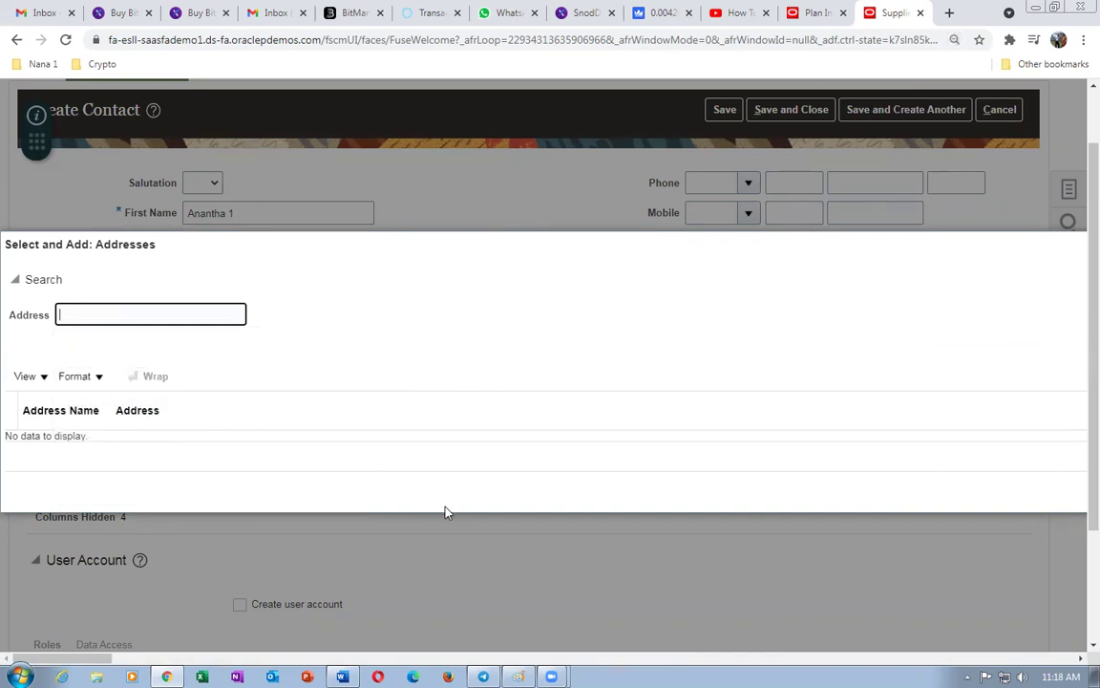
key(ctrl+minus)
key(Escape)
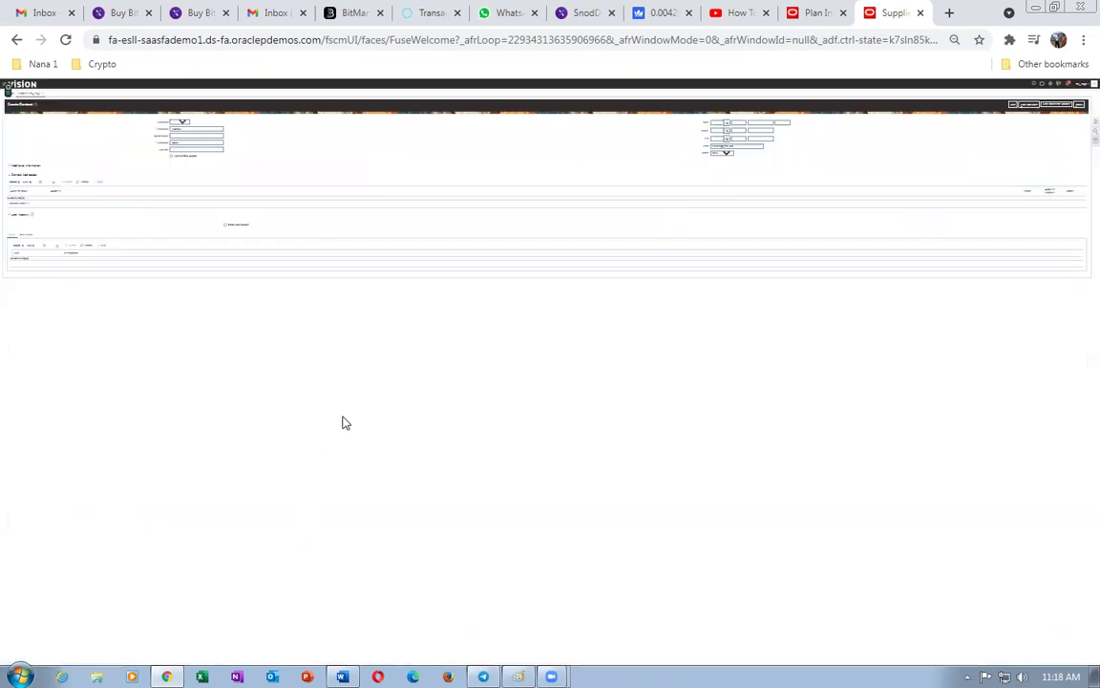
key(ctrl+plus)
key(ctrl+plus)
key(ctrl+plus)
key(ctrl+plus)
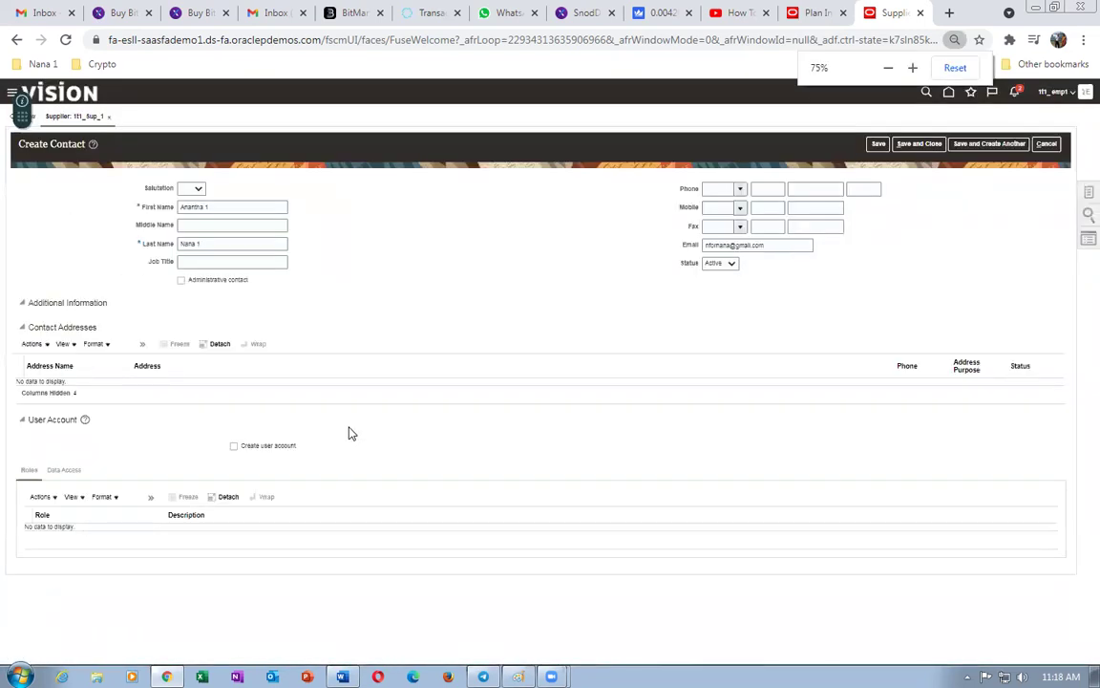
key(ctrl+plus)
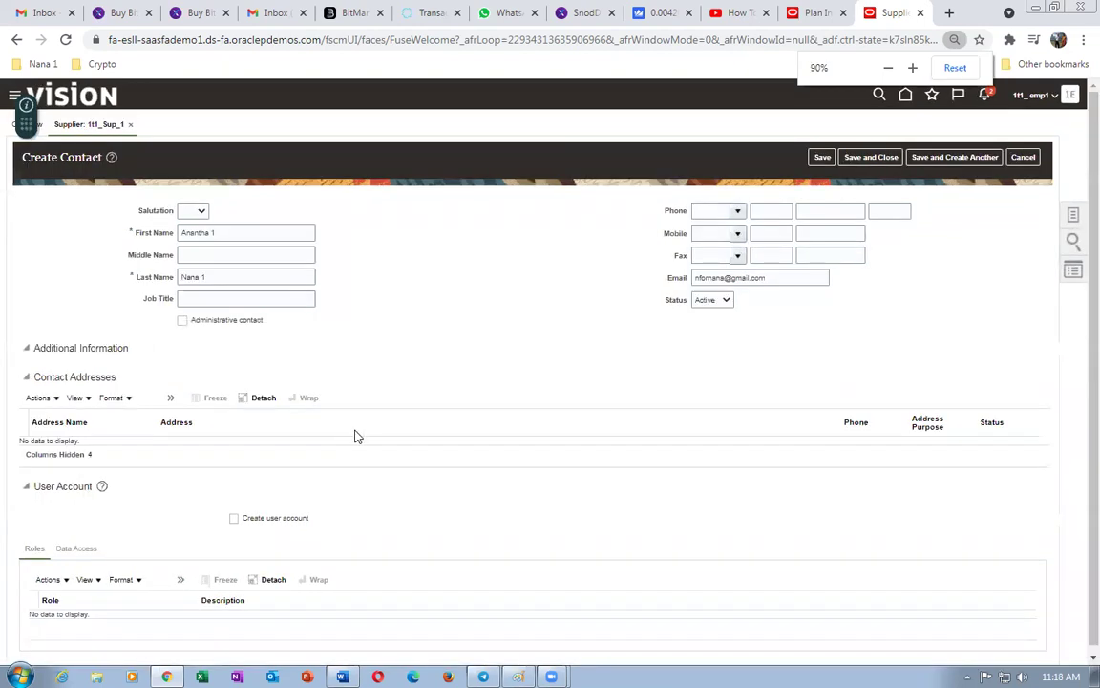
key(ctrl+plus)
key(ctrl+plus)
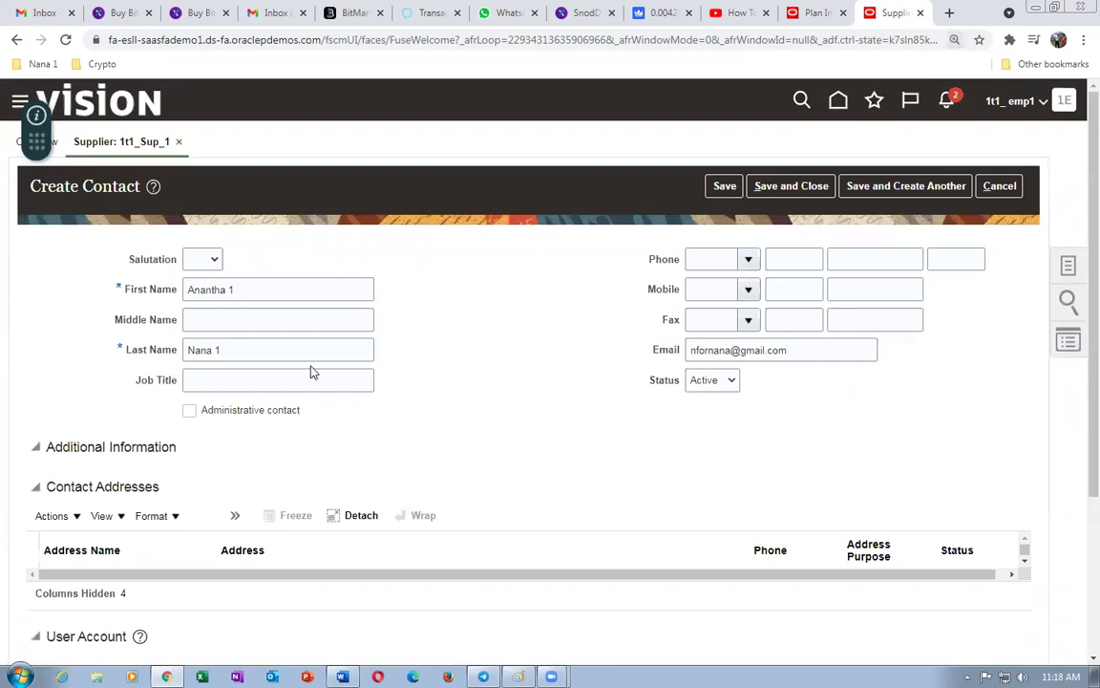
- Reopen the address picker, close it empty, and cancel the new contact
click(48, 515)
click(64, 573)
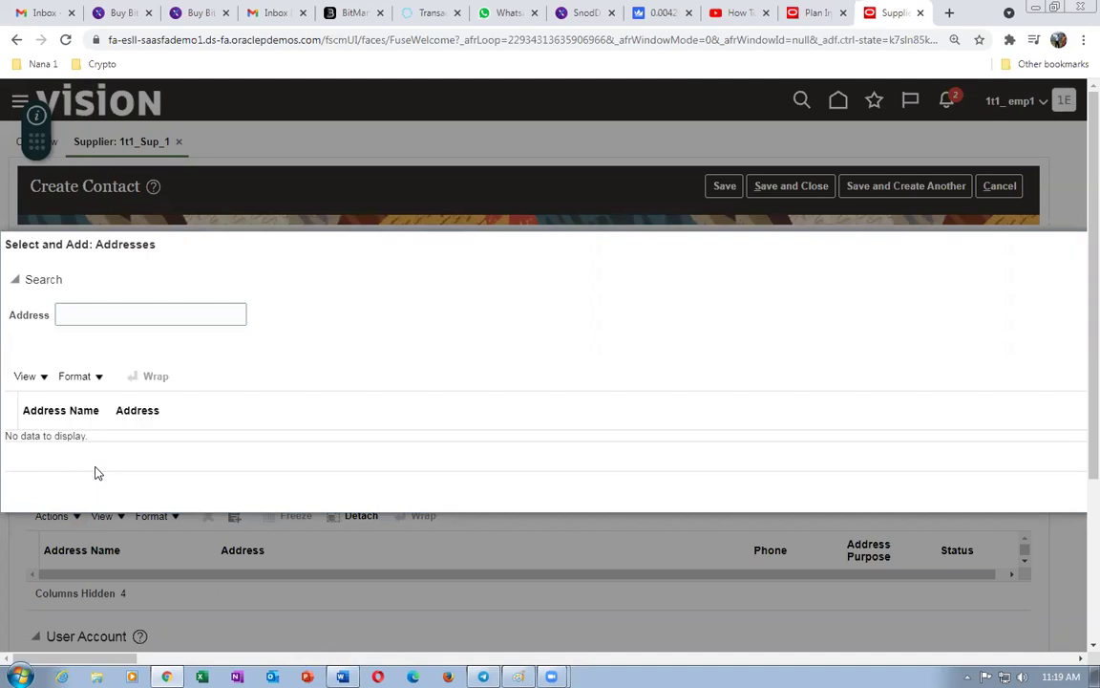
key(Escape)
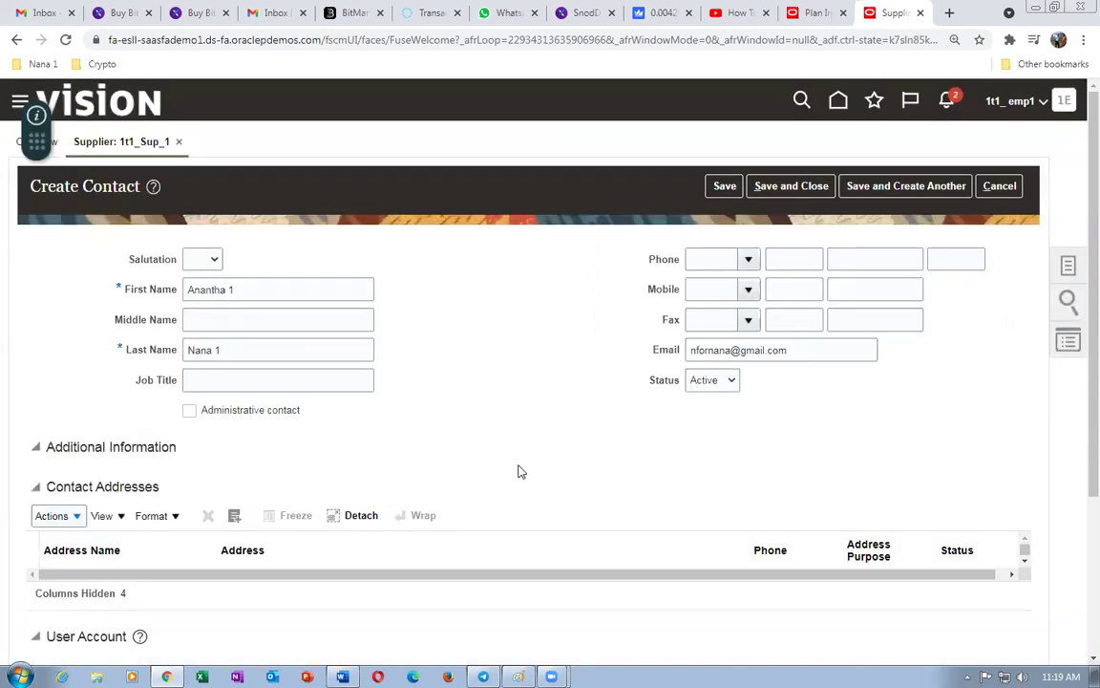
click(1014, 195)
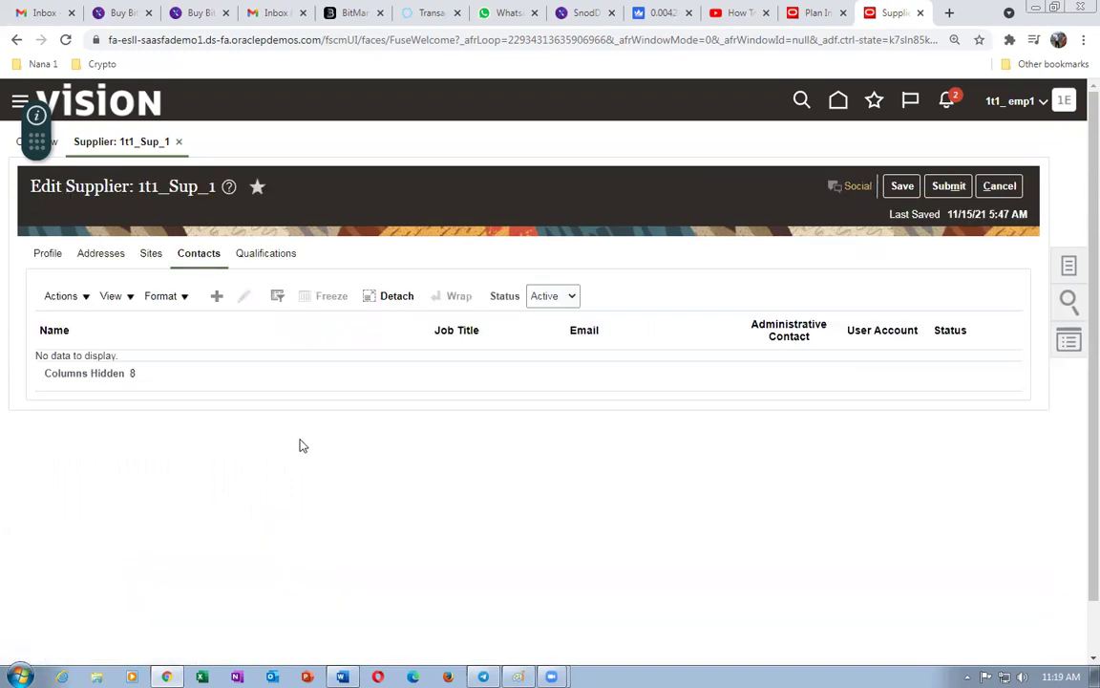
- Start a new contact, try saving it blank, dismiss the required-field error, and cancel
click(217, 300)
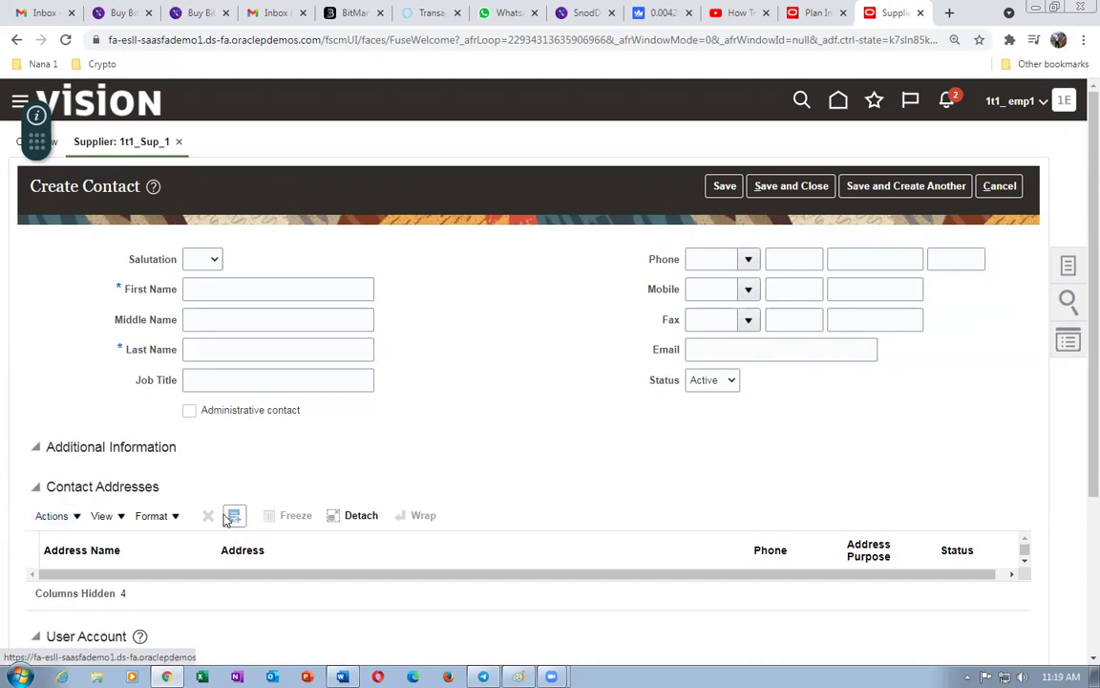
click(233, 292)
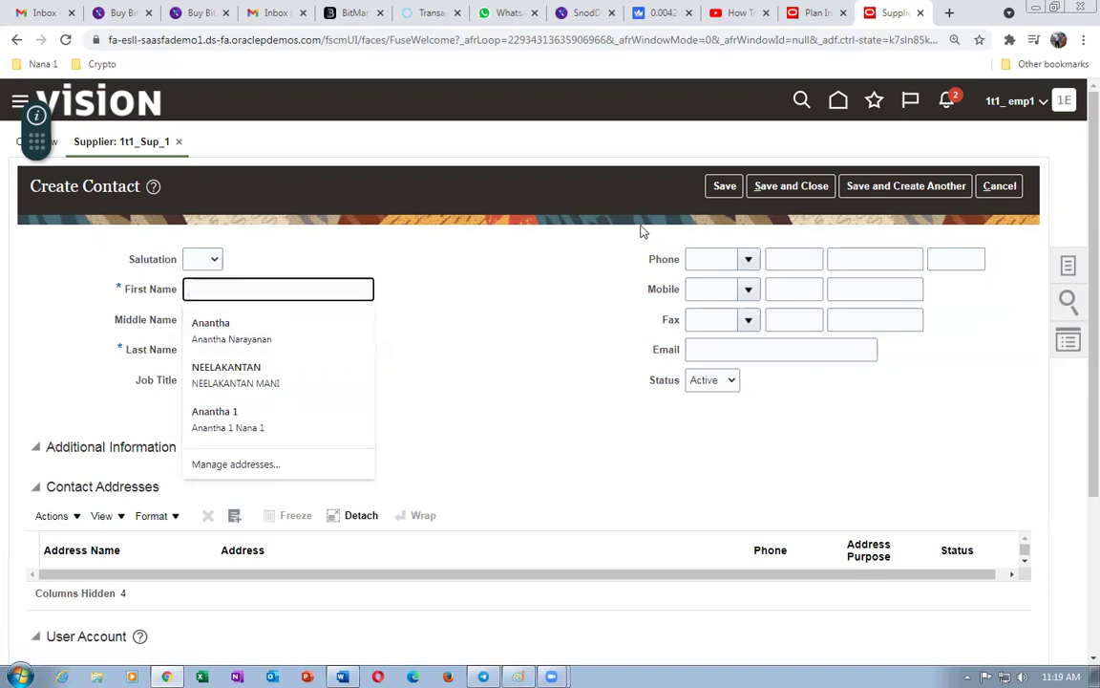
click(722, 187)
click(622, 272)
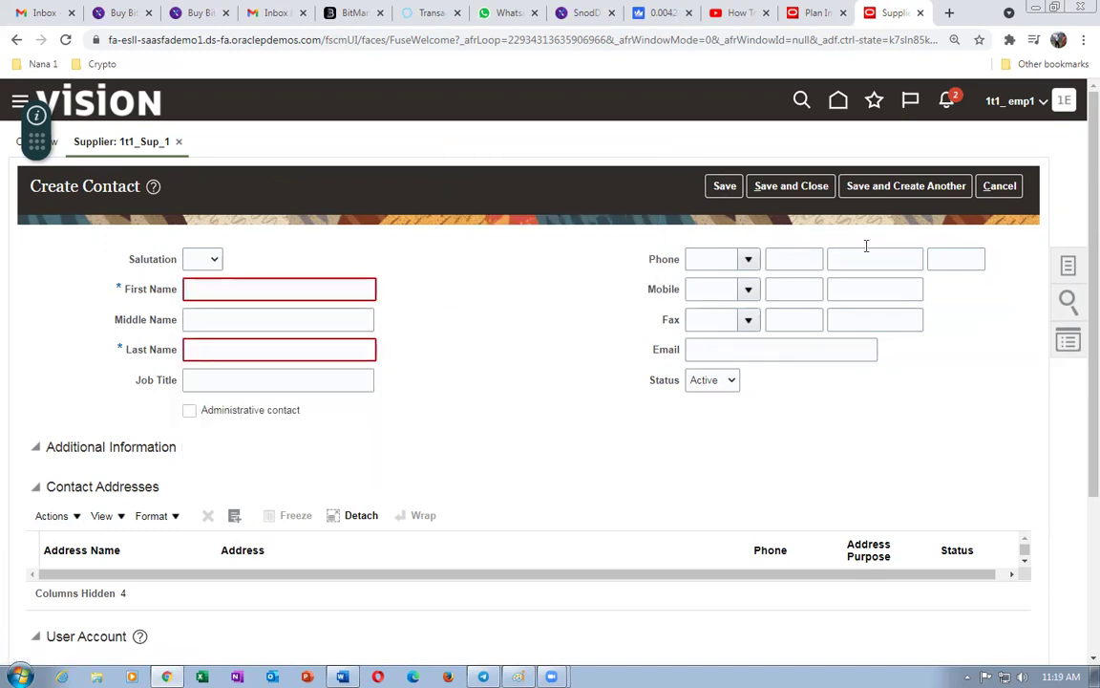
click(999, 186)
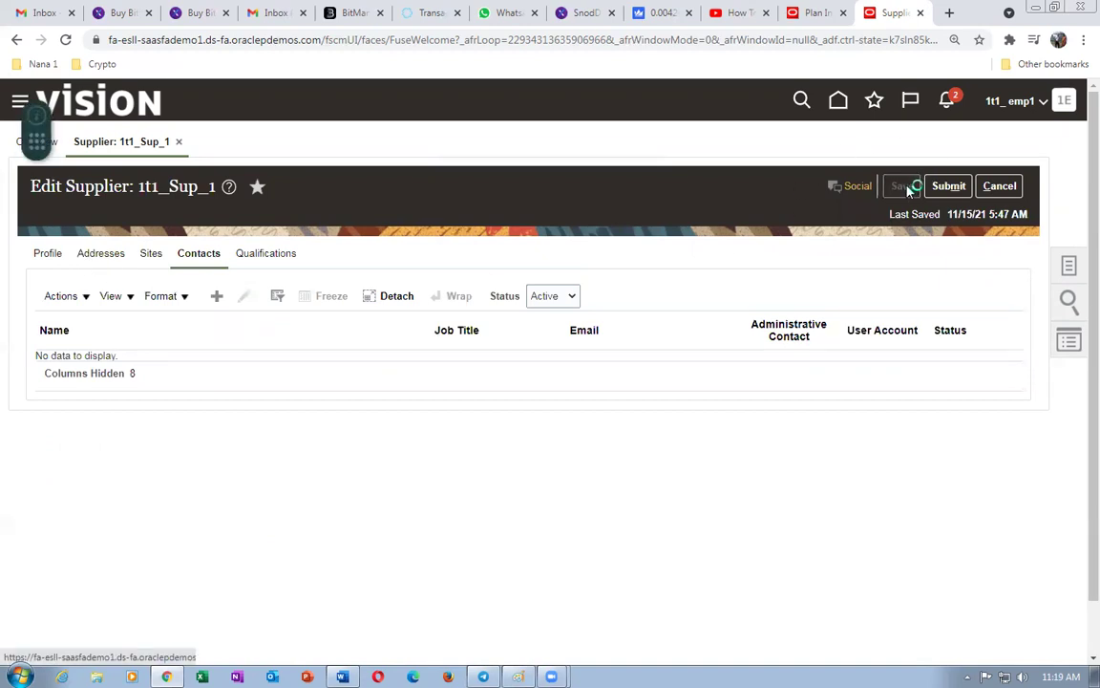
click(902, 186)
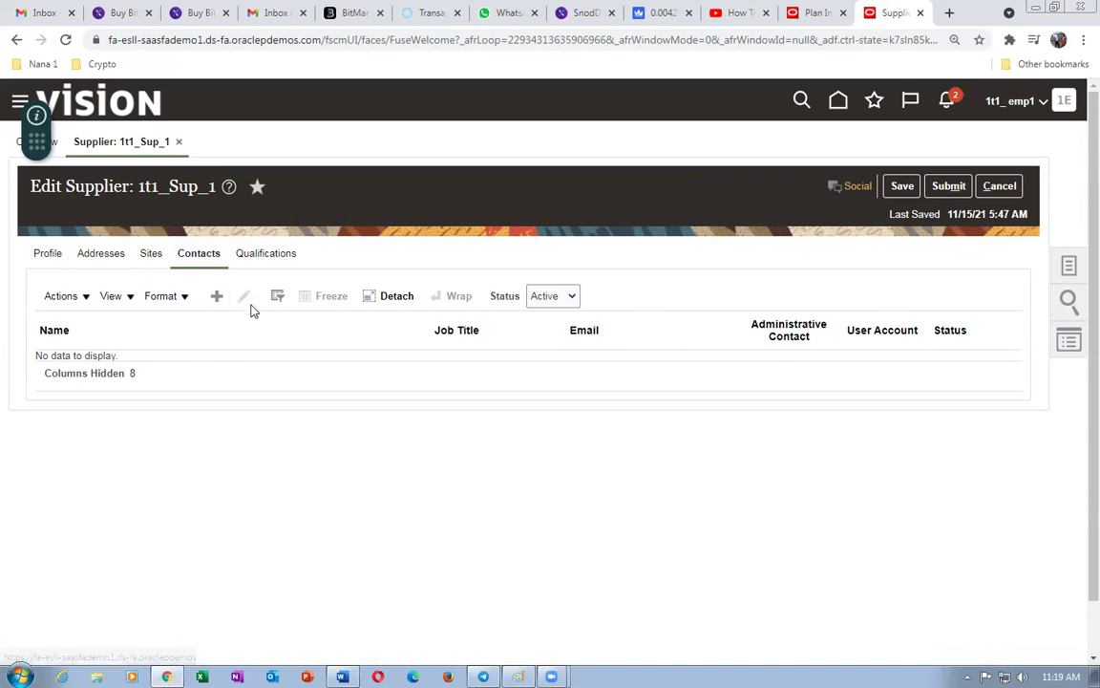
- Start another contact and search addresses for '1t1', finding none to attach
click(217, 296)
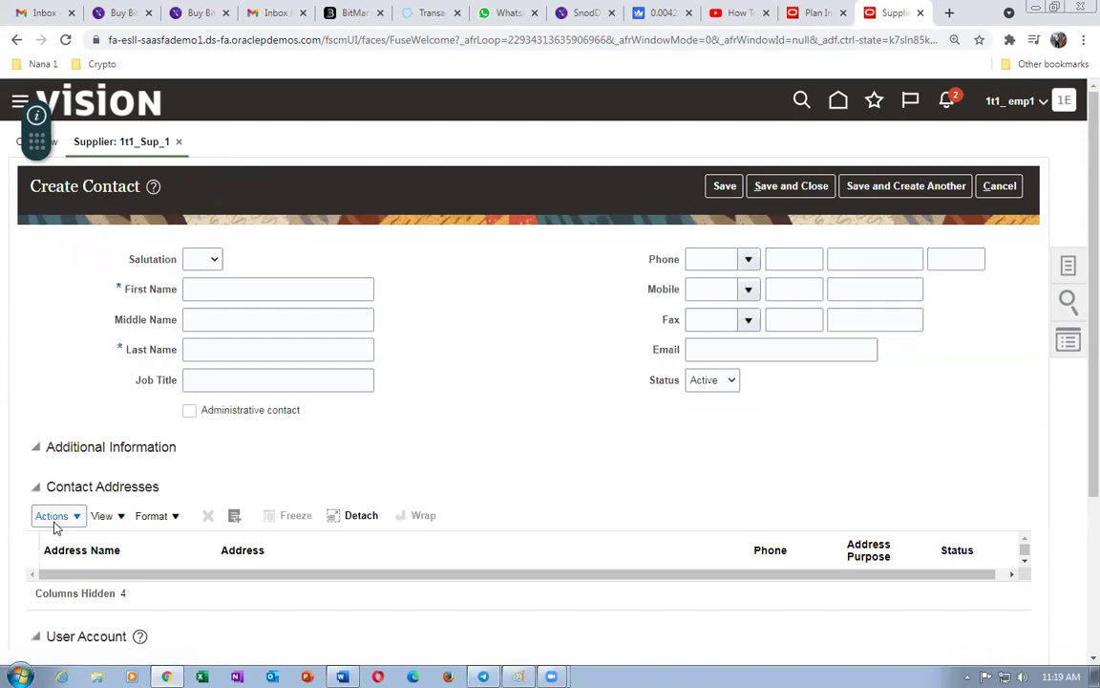
click(50, 515)
click(87, 571)
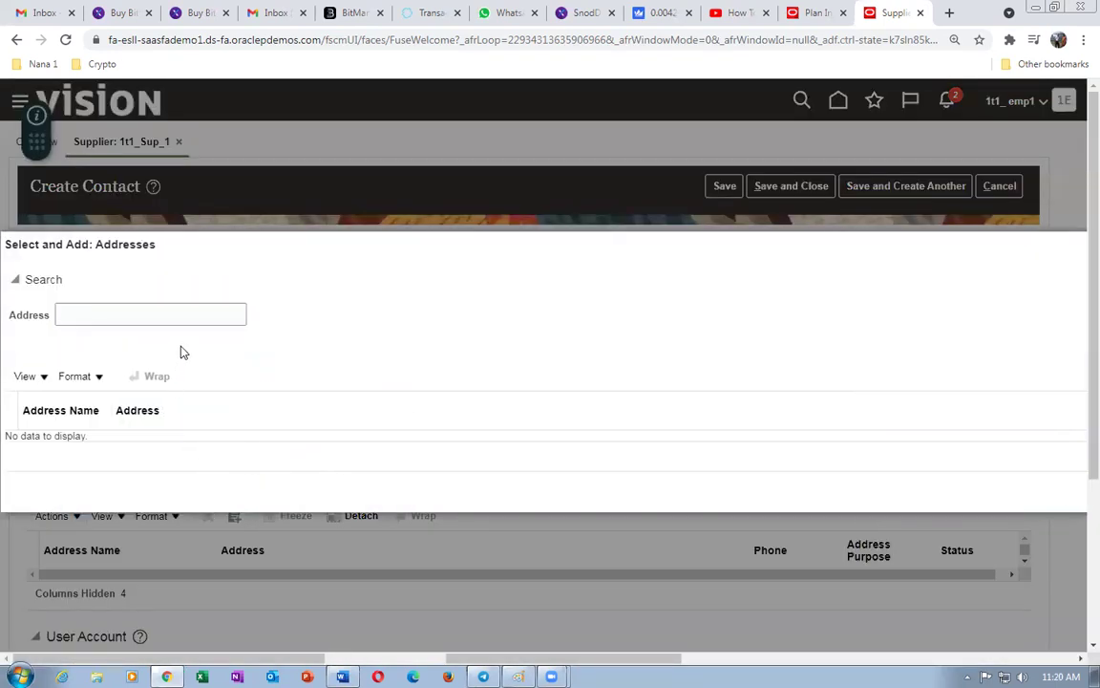
click(193, 313)
text(1t1)
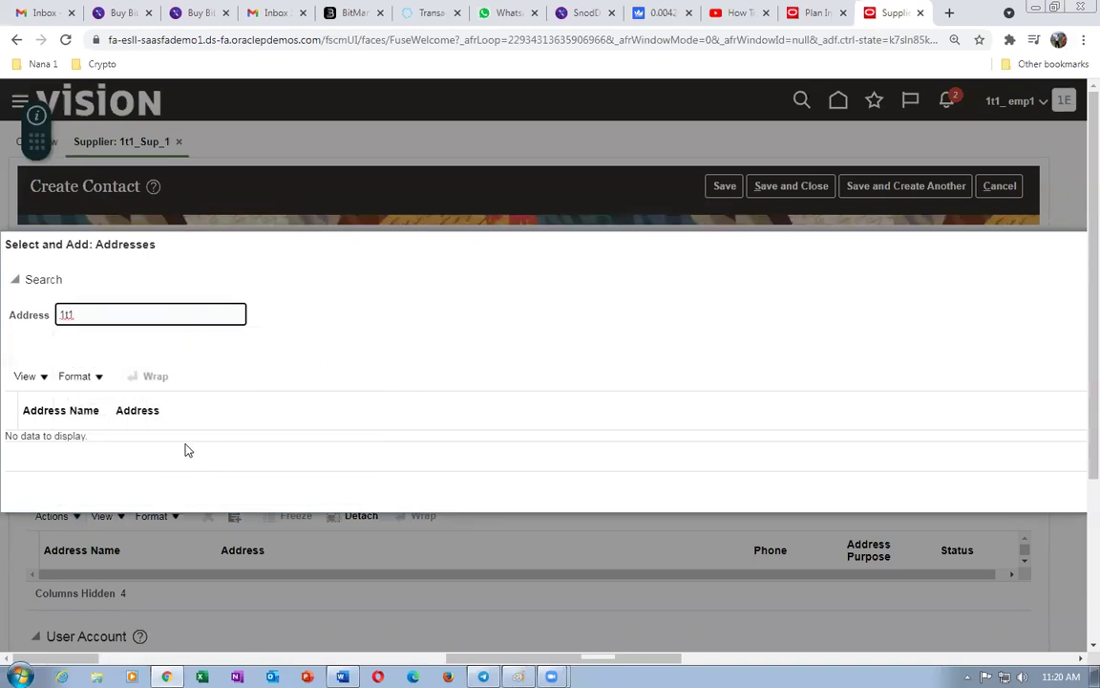
key(Escape)
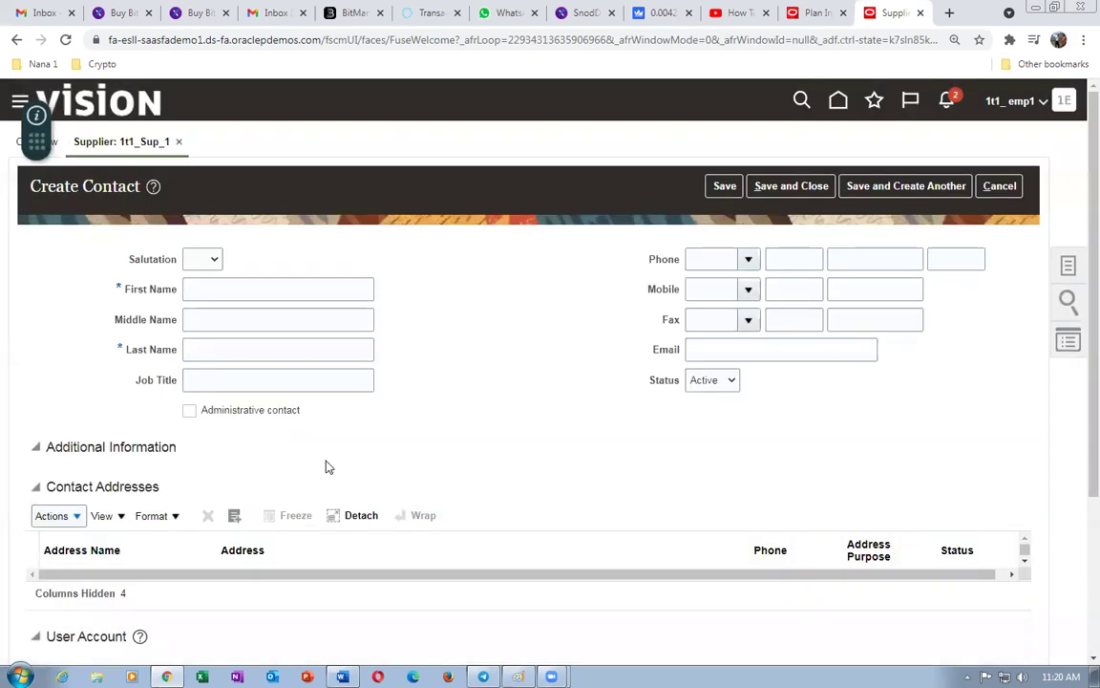
- Discard the new contact and open supplier address 1t1_addr 1 for editing
click(1002, 190)
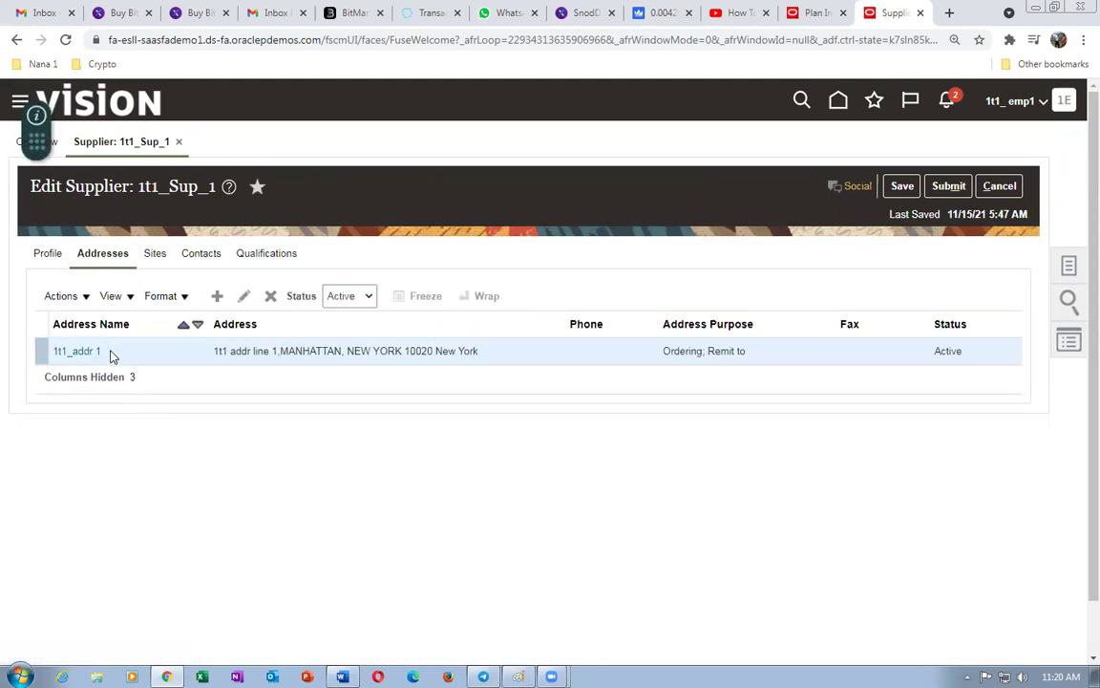
click(244, 296)
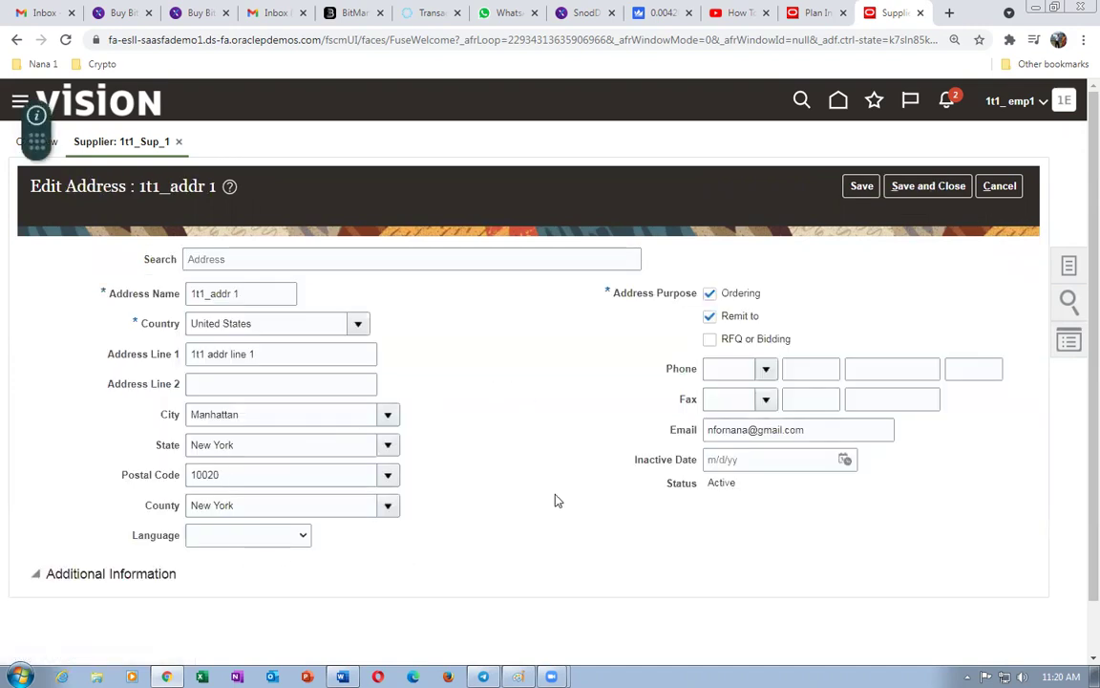
scroll(609, 402, down, 1)
scroll(609, 402, down, 1)
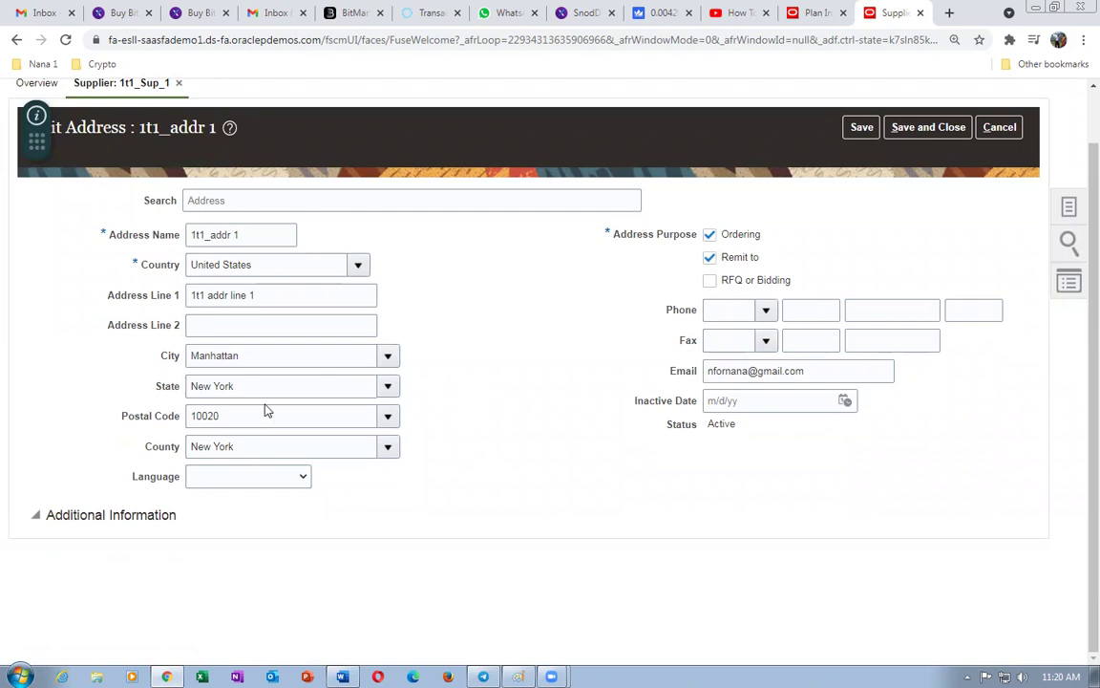
- Resave address 1t1_addr 1 with Additional Information expanded and show the supplier's Sites list
click(34, 515)
scroll(80, 412, up, 1)
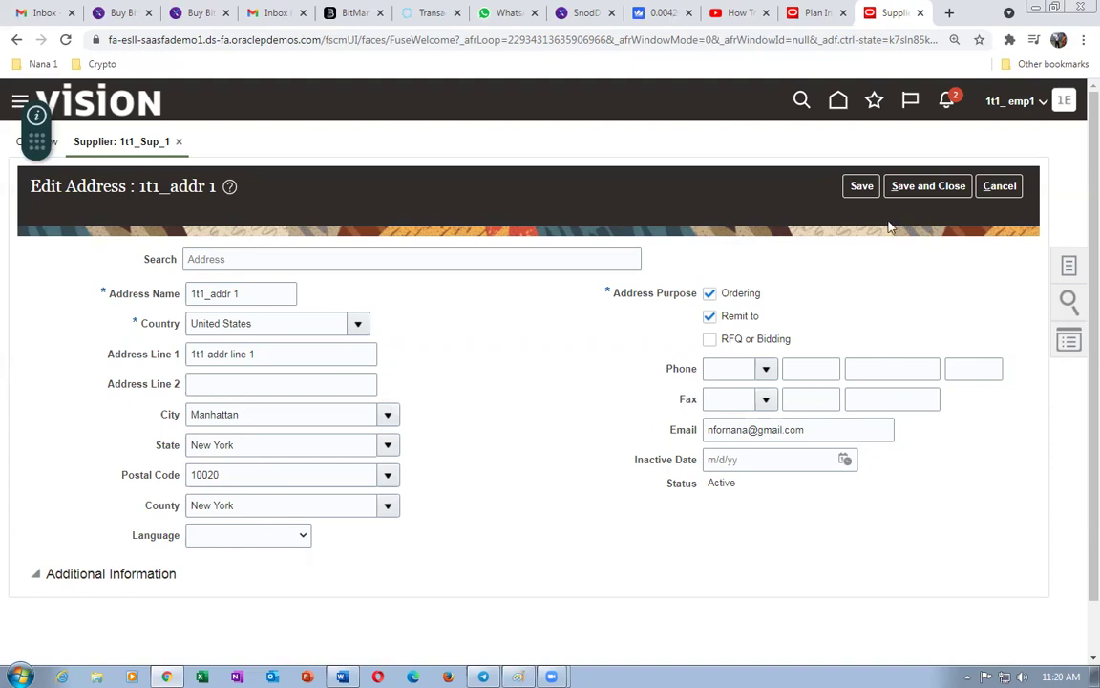
click(950, 187)
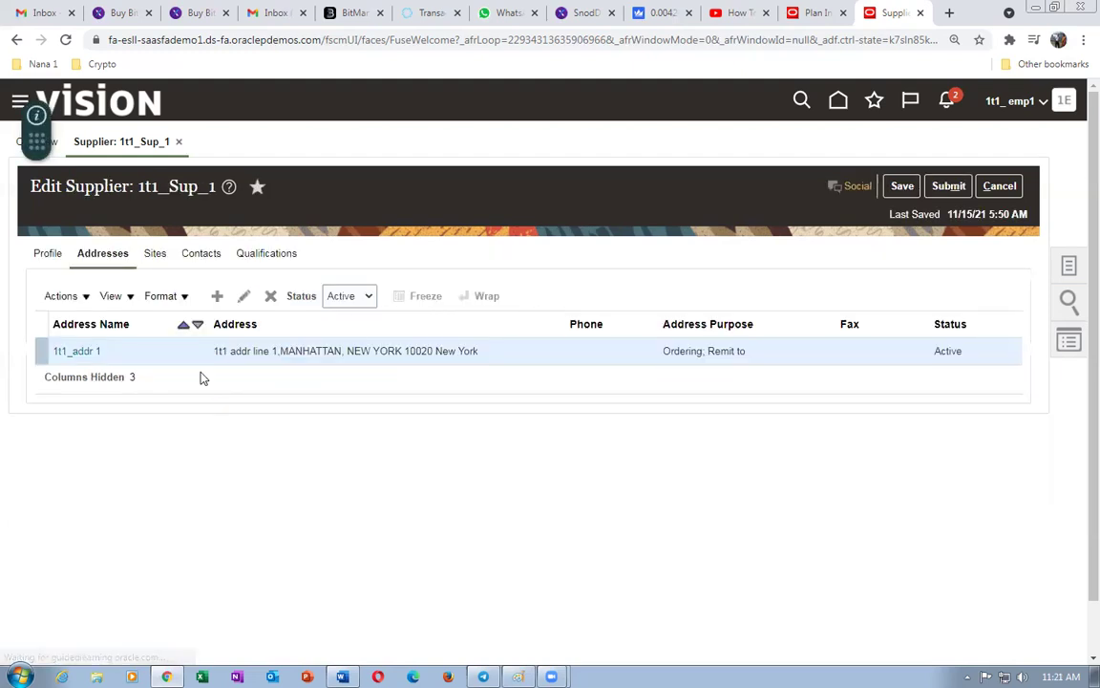
click(153, 254)
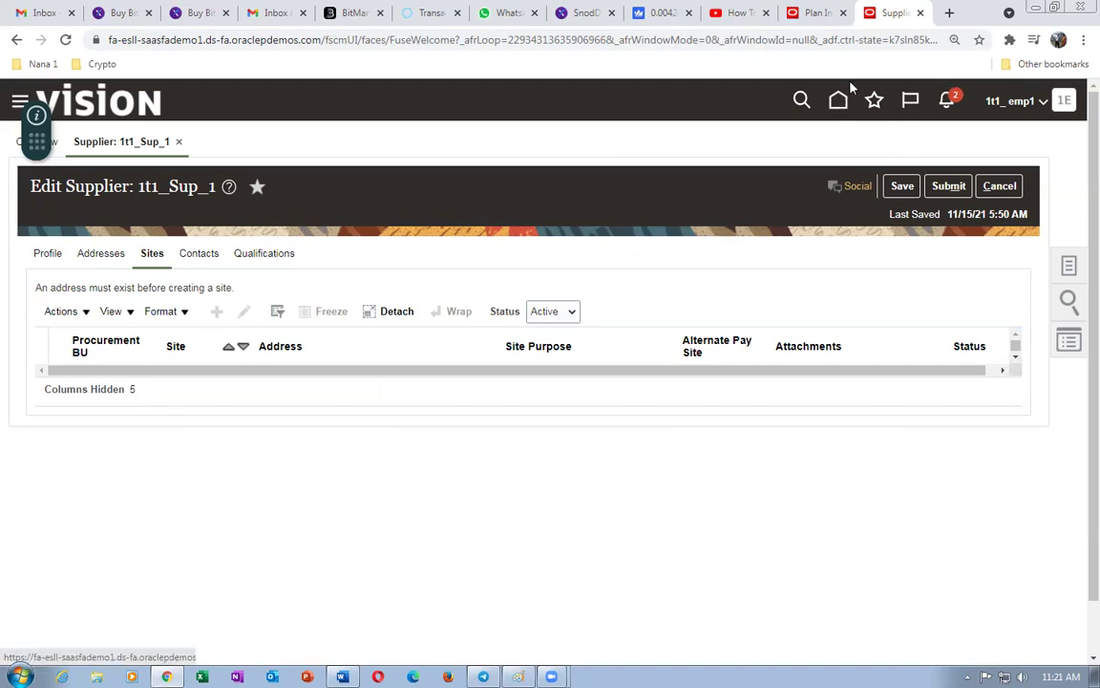
- Go to Setup and Maintenance from the Plan Inputs page
click(818, 17)
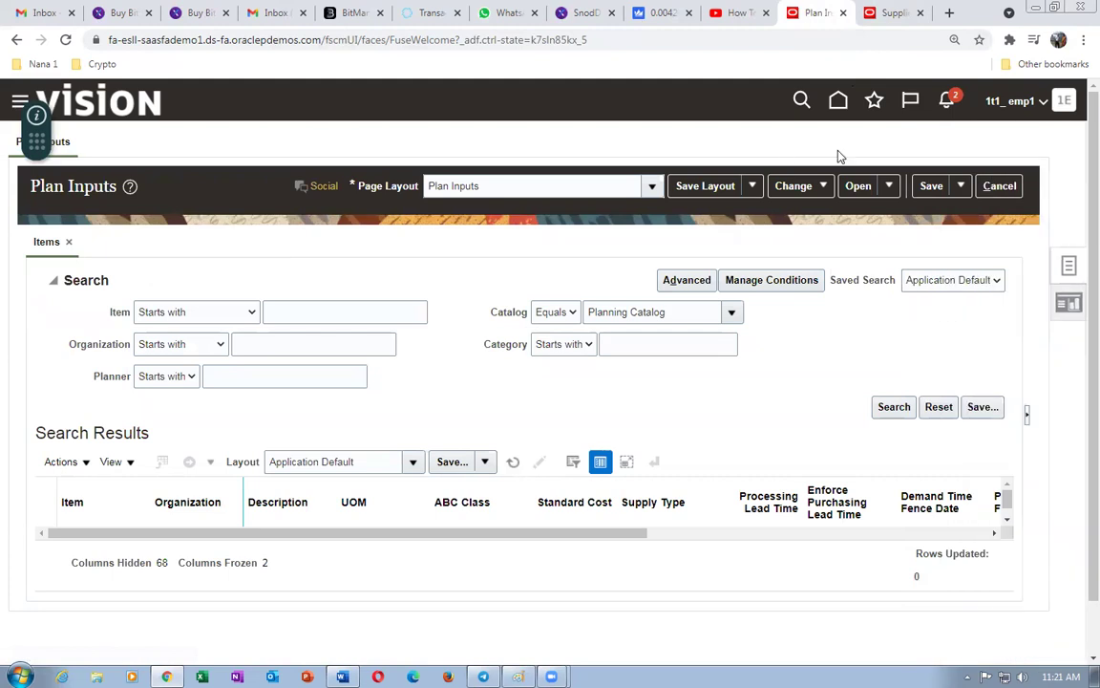
click(1067, 103)
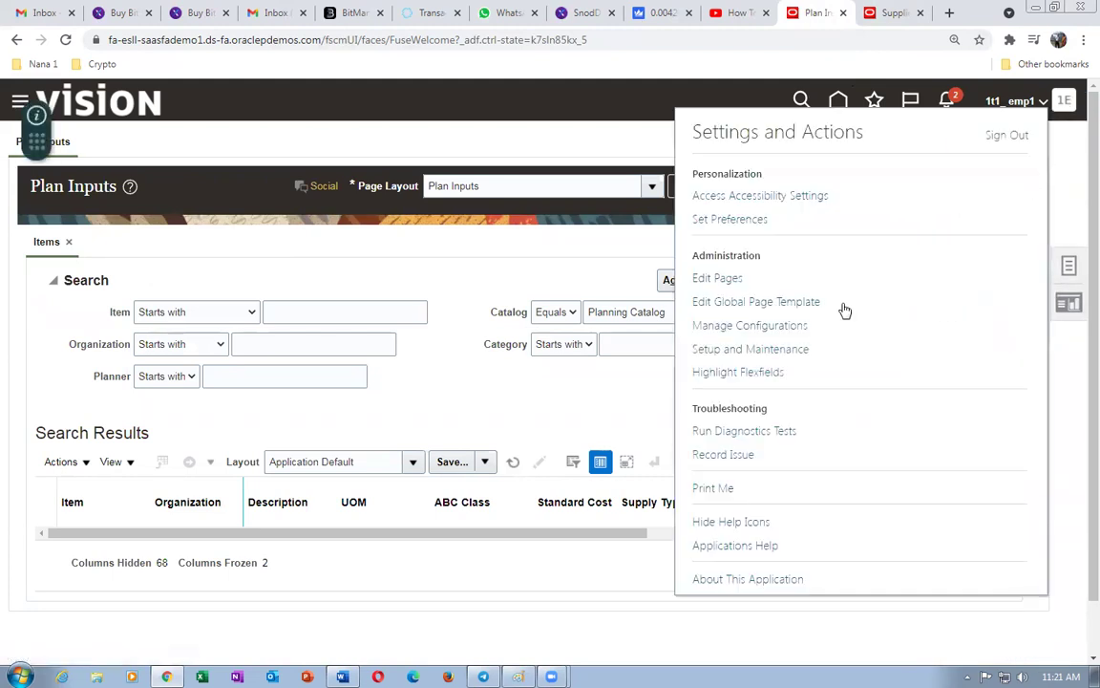
click(781, 350)
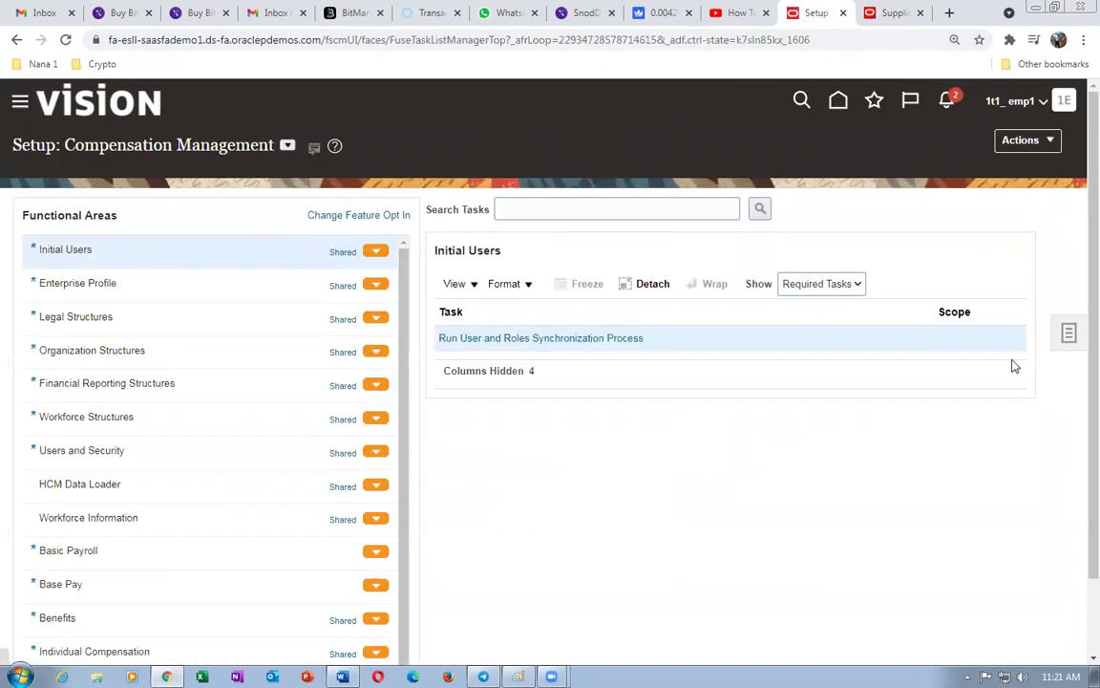
- Search the setup tasks for man%proc%agent%
click(1069, 335)
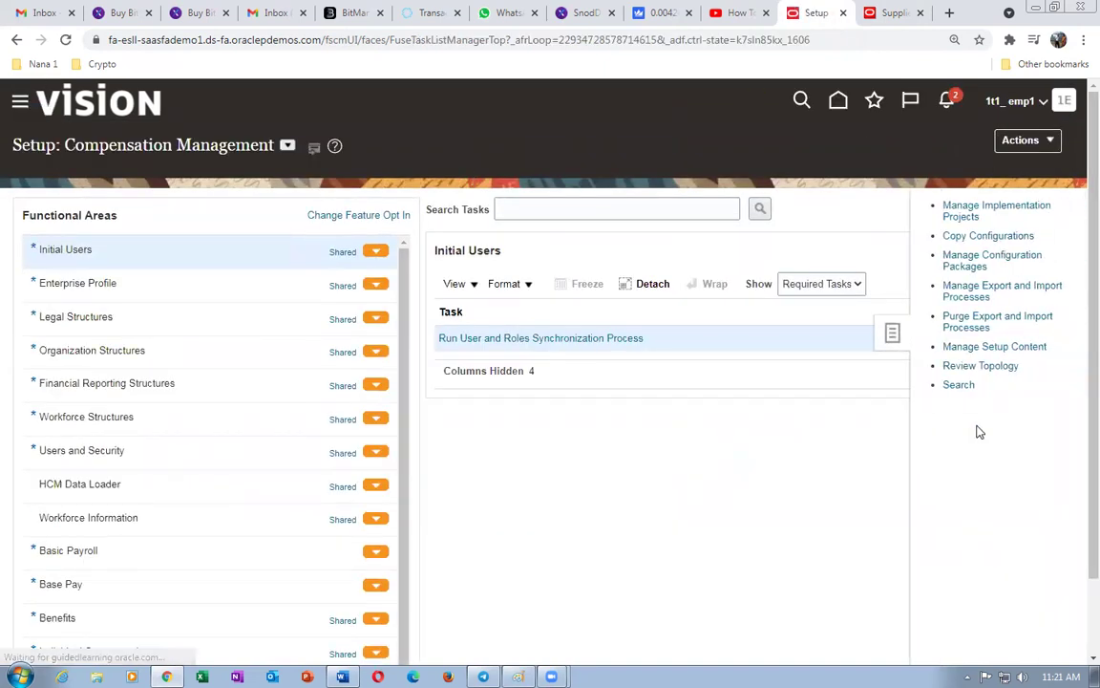
click(959, 385)
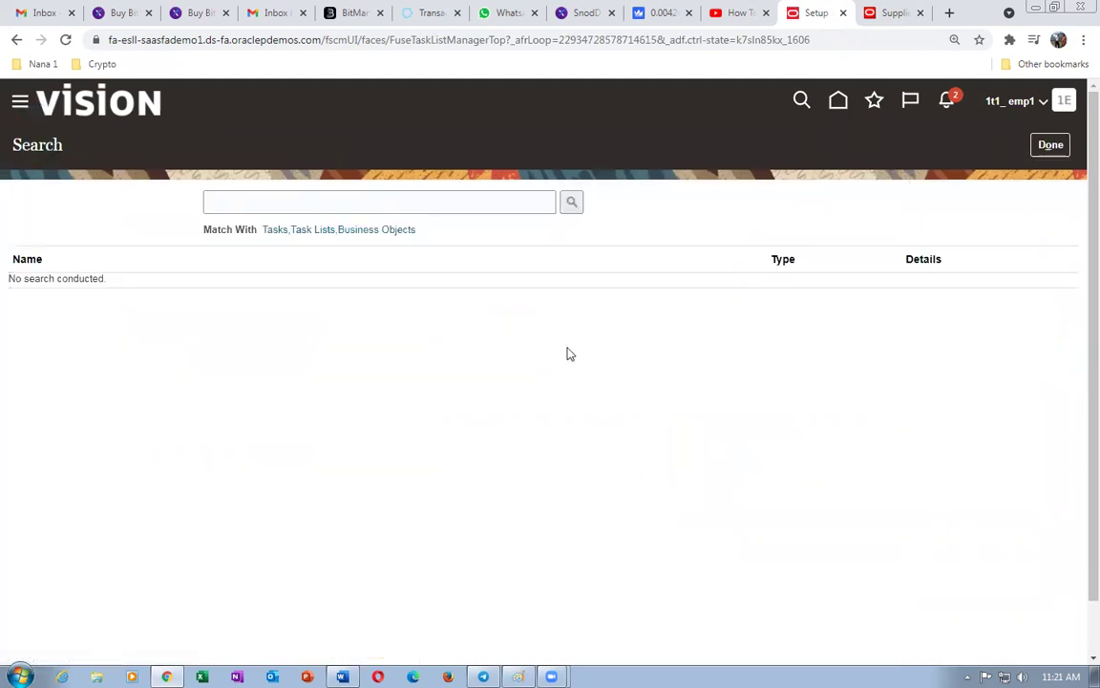
click(280, 206)
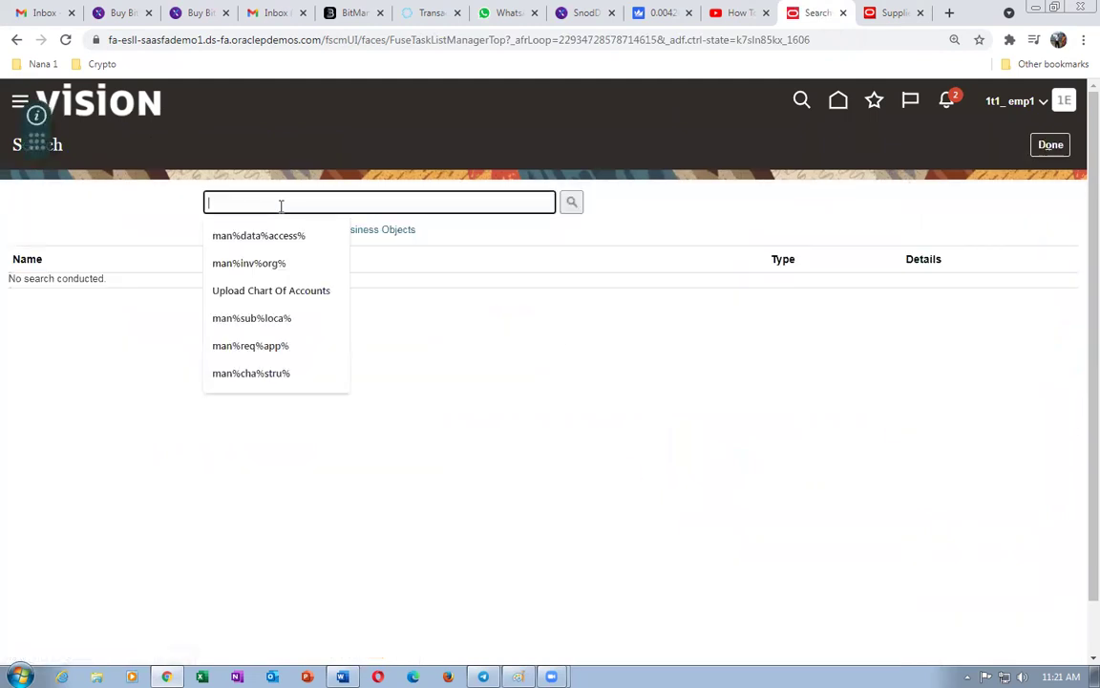
text(man%)
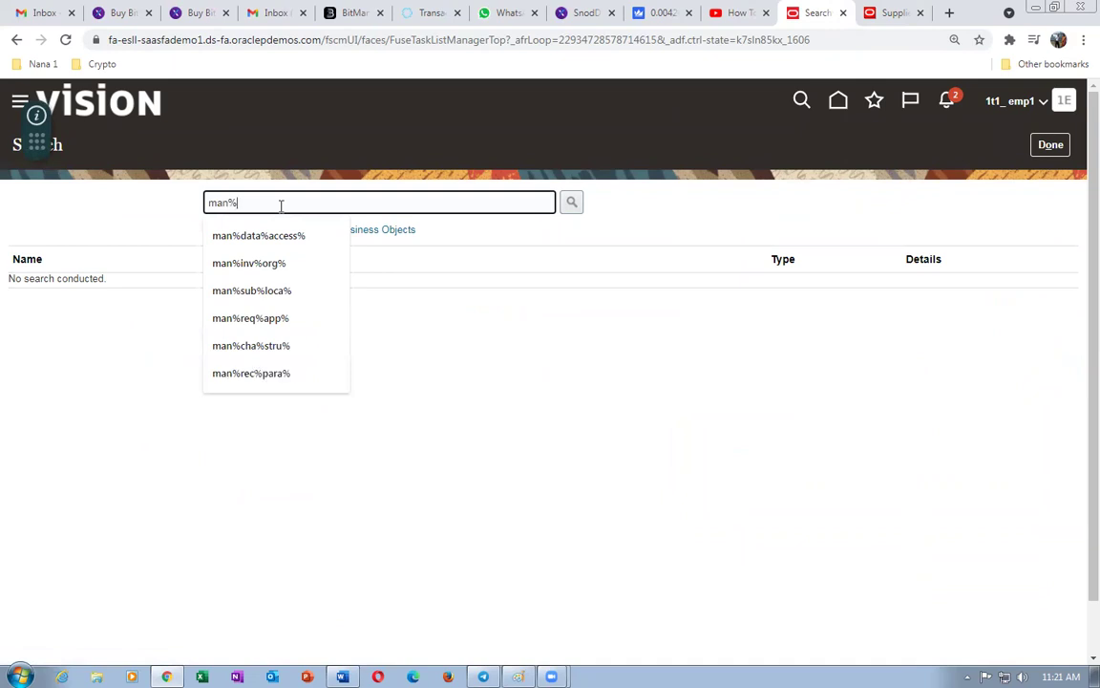
text(proc%agent%)
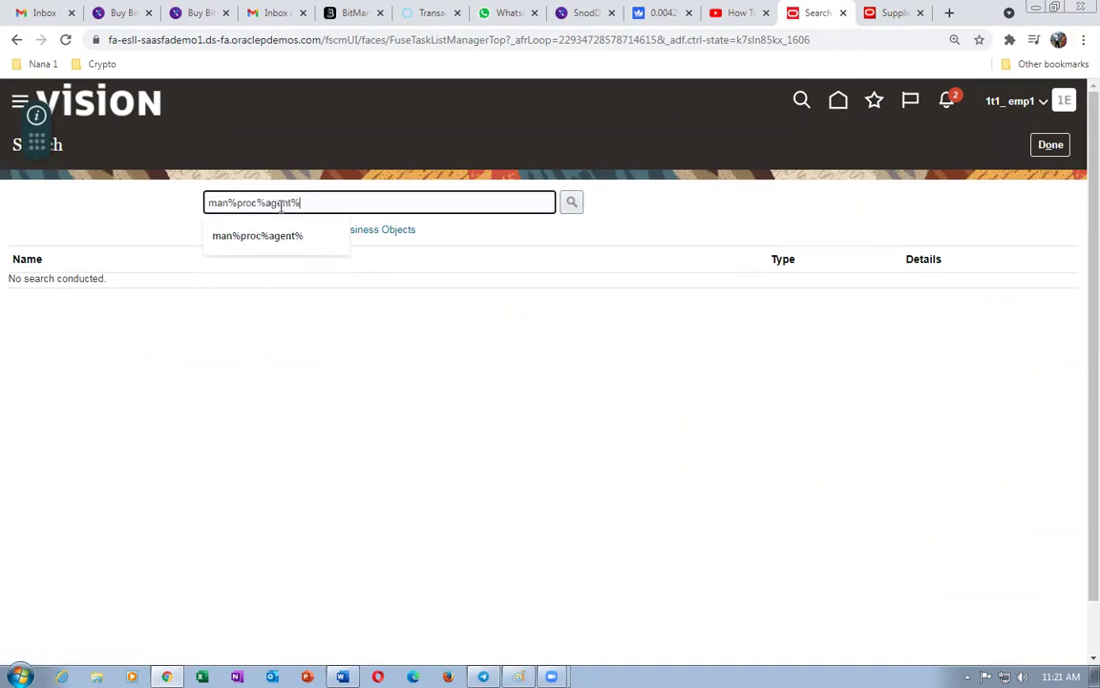
key(Return)
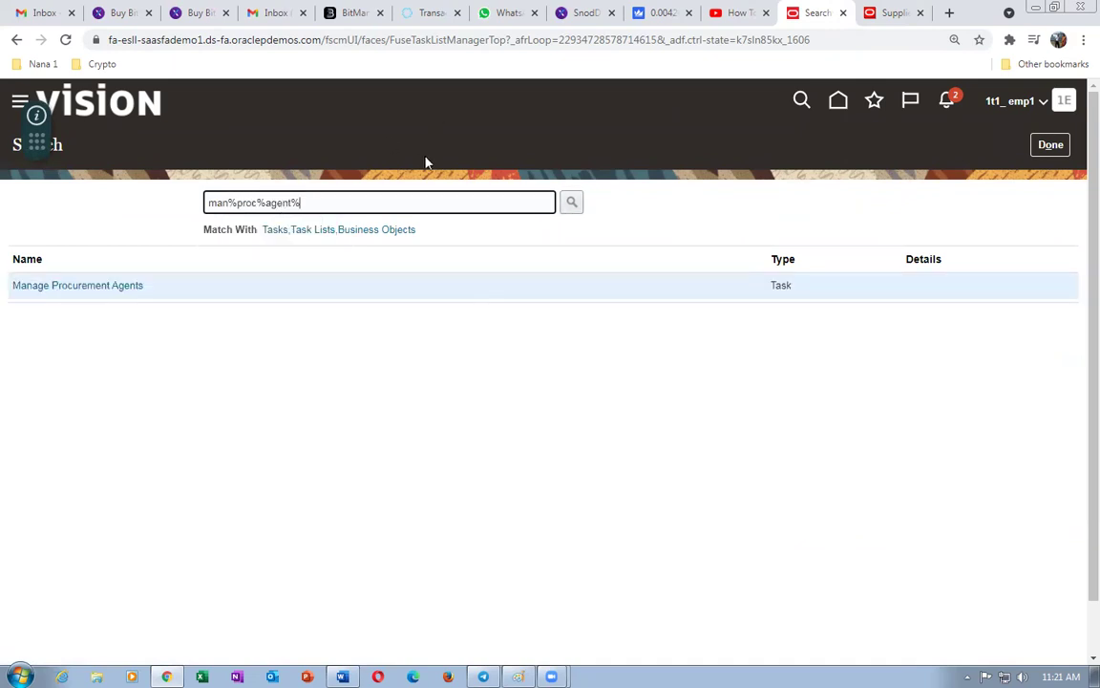
- Review Manage Procurement Agents without creating an agent, then return to supplier 1t1_Sup_1
click(54, 286)
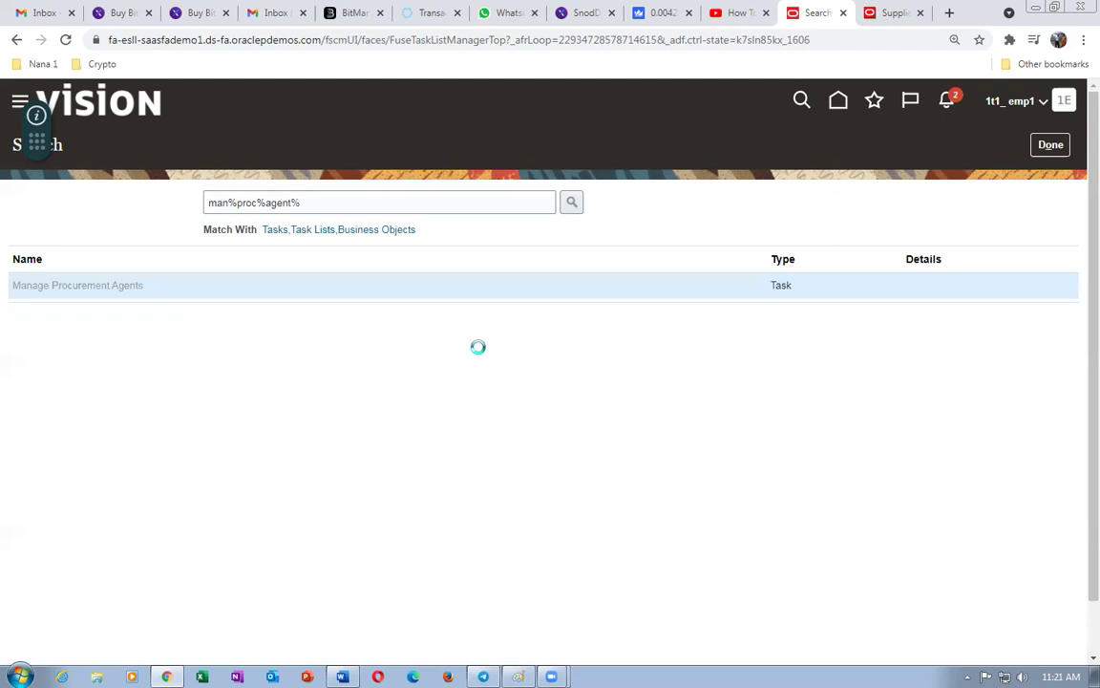
click(194, 391)
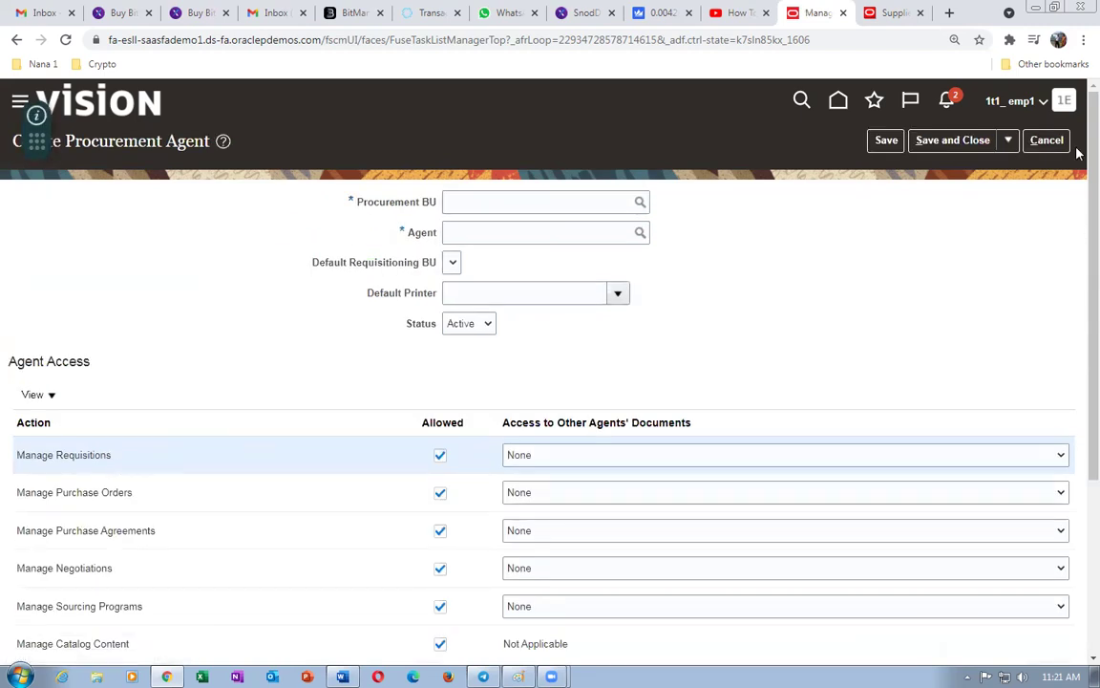
click(1047, 140)
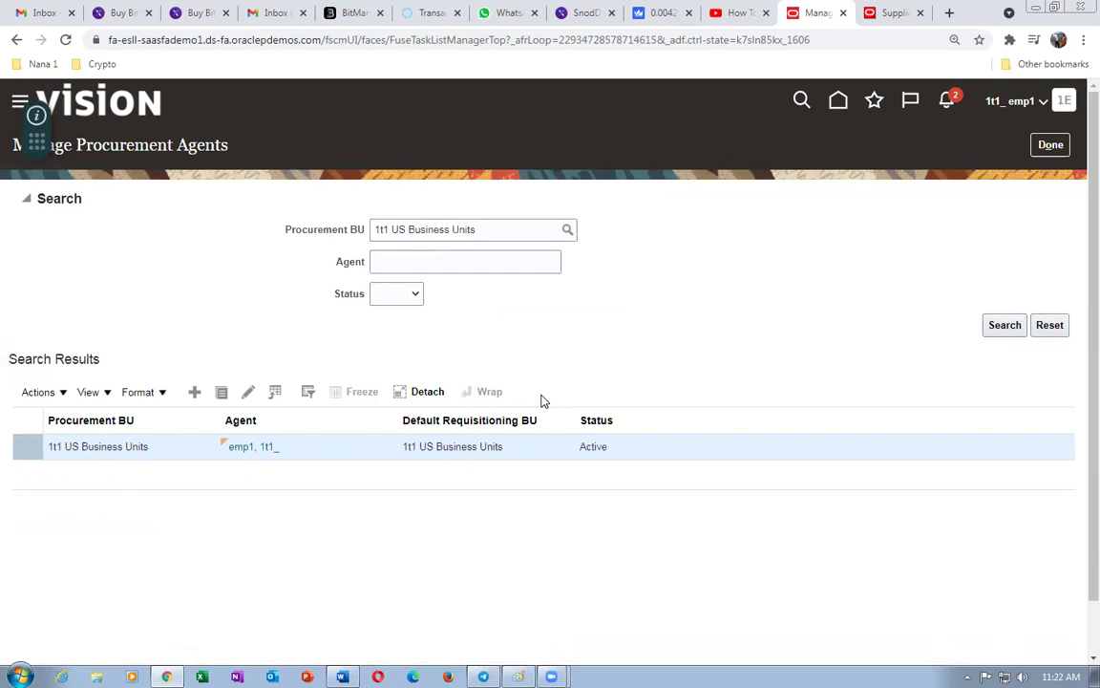
click(1050, 144)
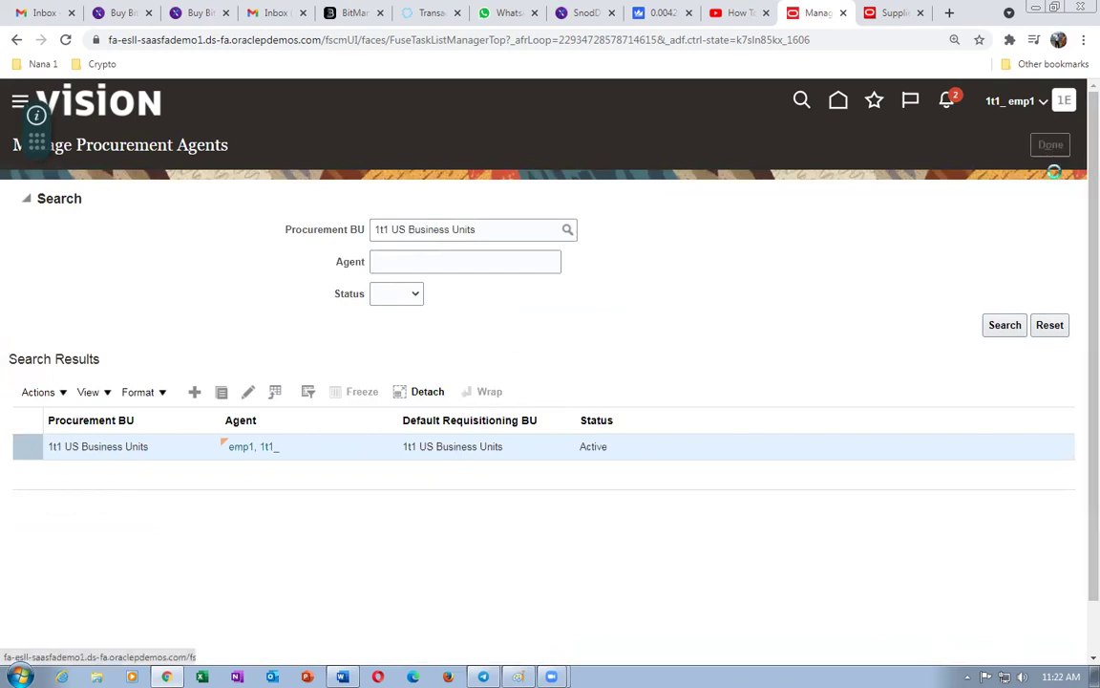
click(891, 13)
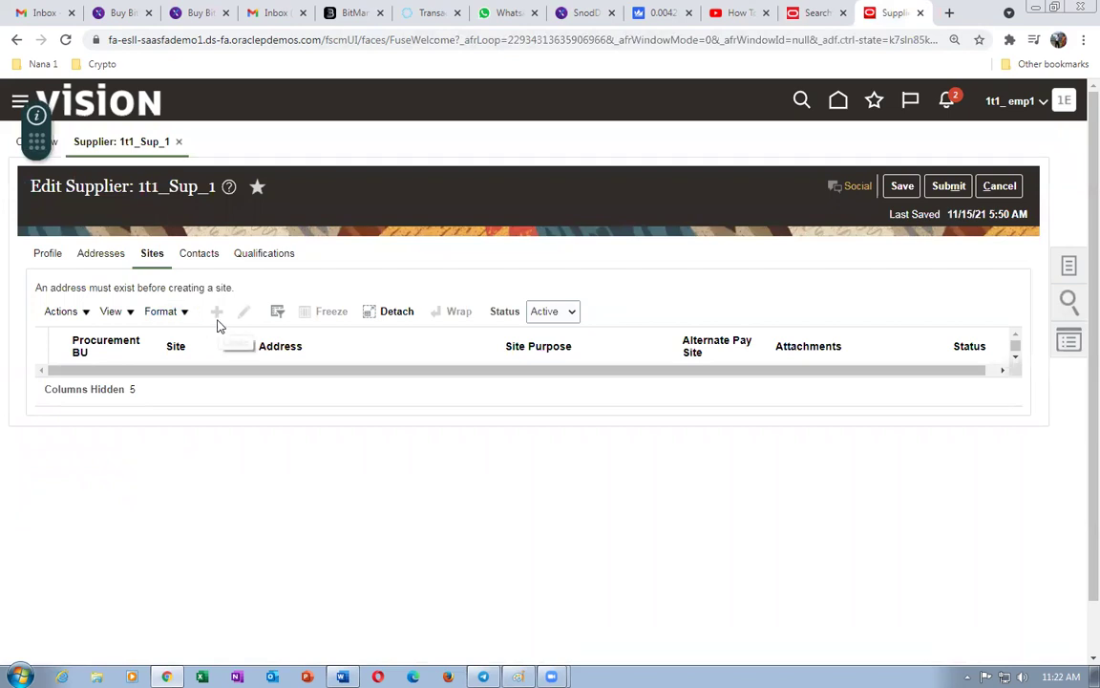
- Discard supplier 1t1_Sup_1's unsaved edits, sign out, and sign back in
click(1006, 189)
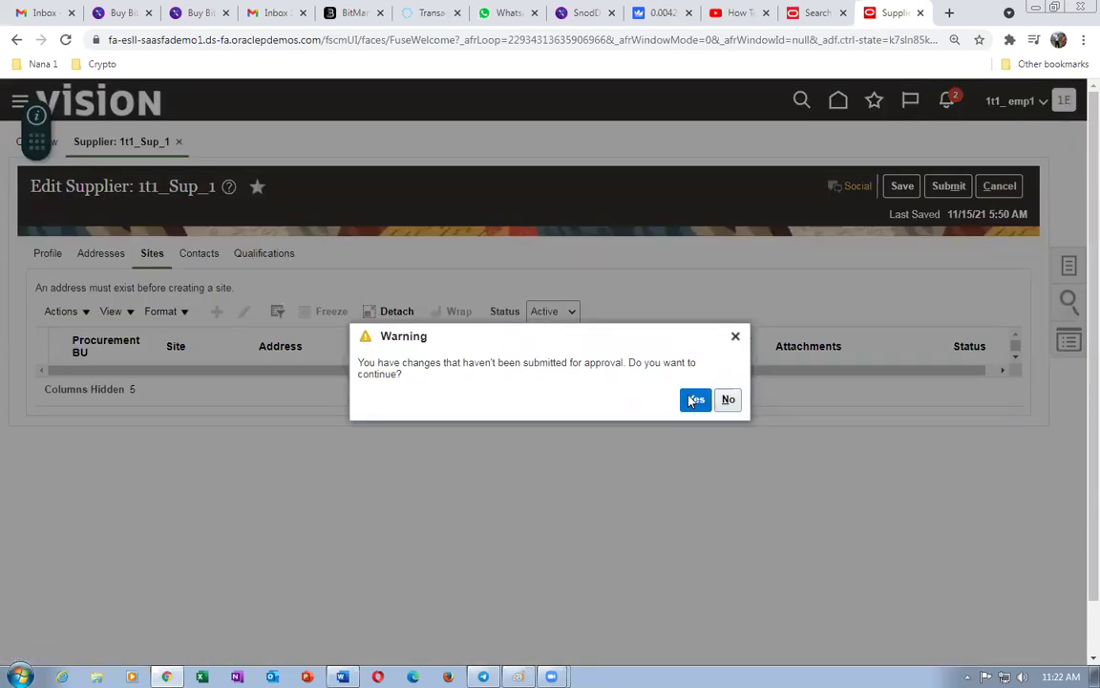
click(695, 400)
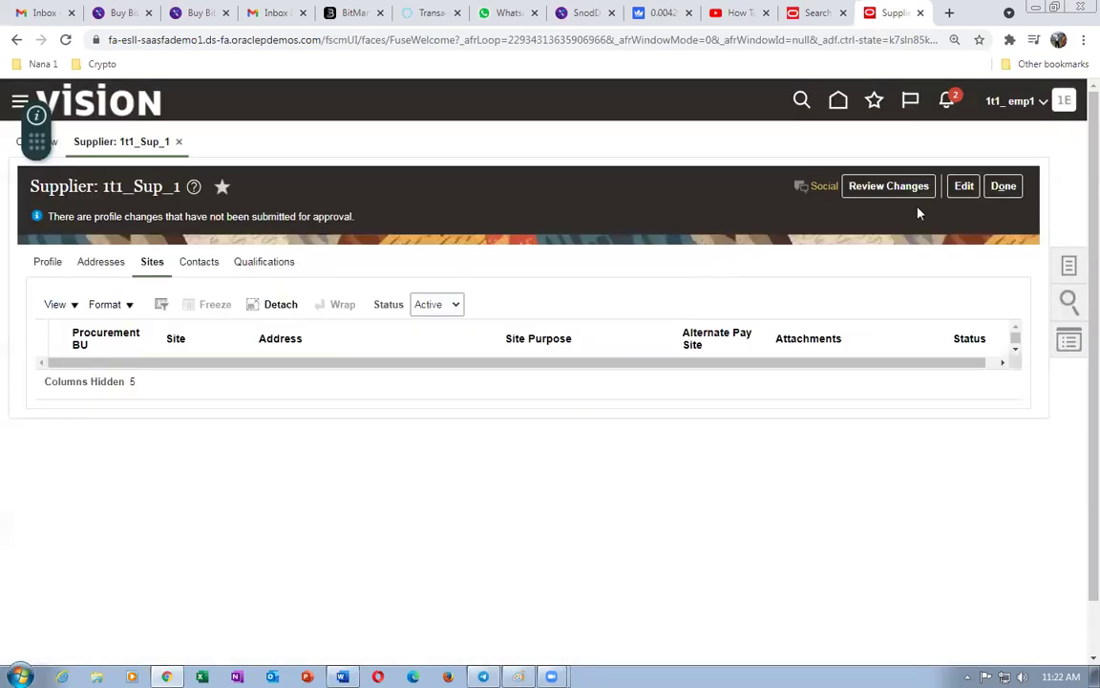
click(993, 100)
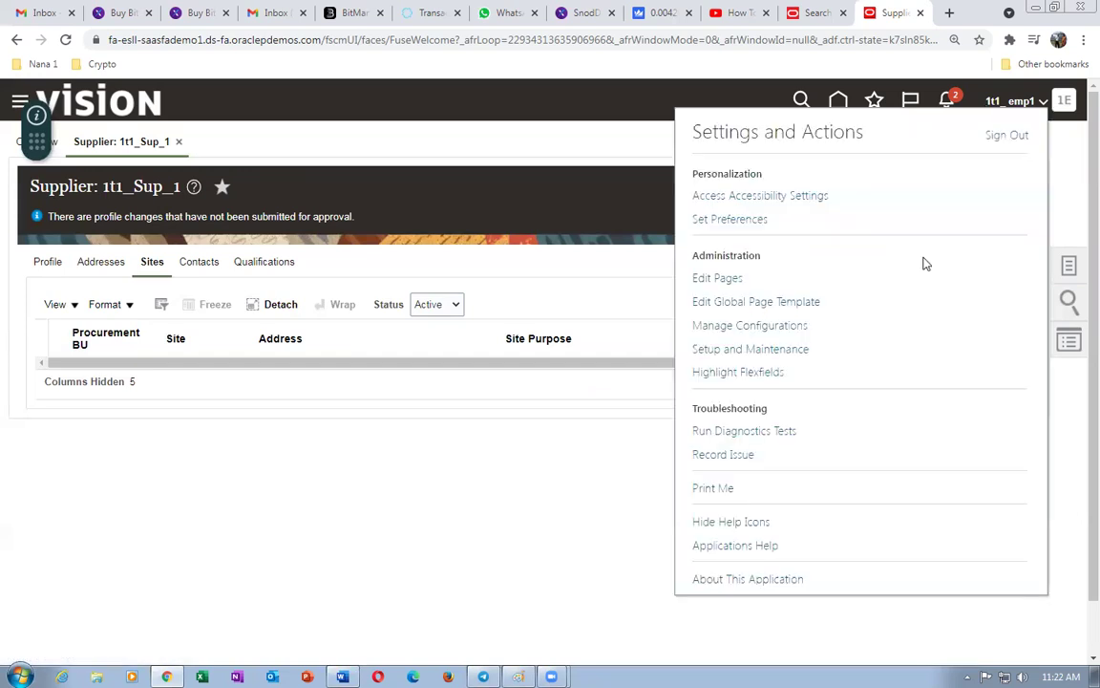
click(1009, 136)
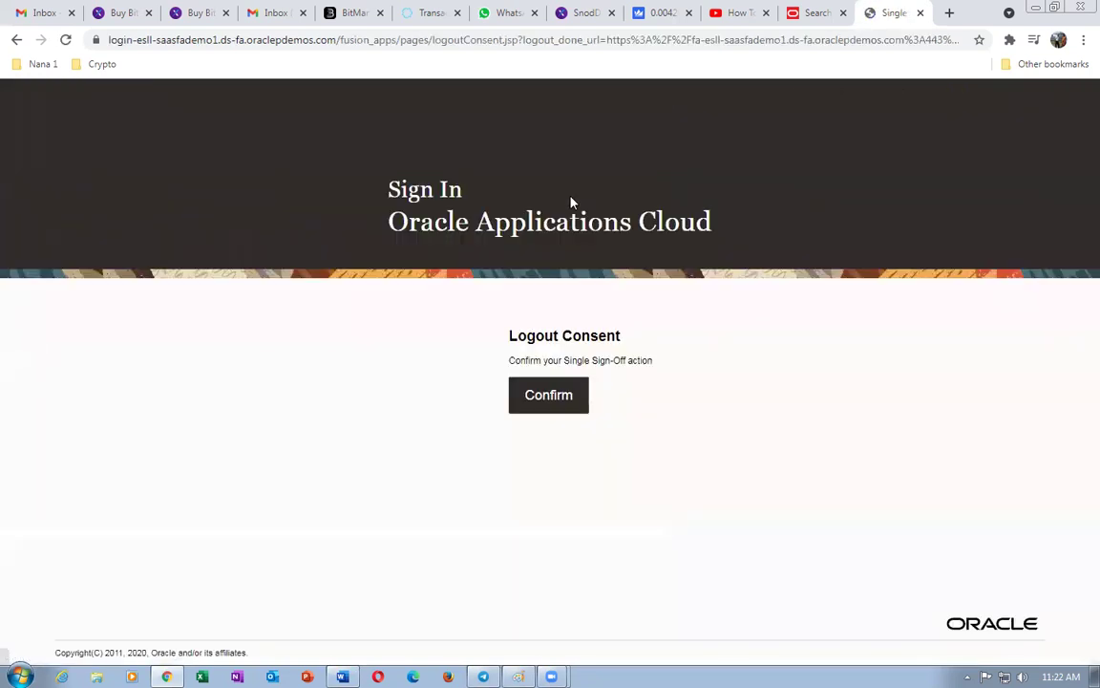
click(538, 396)
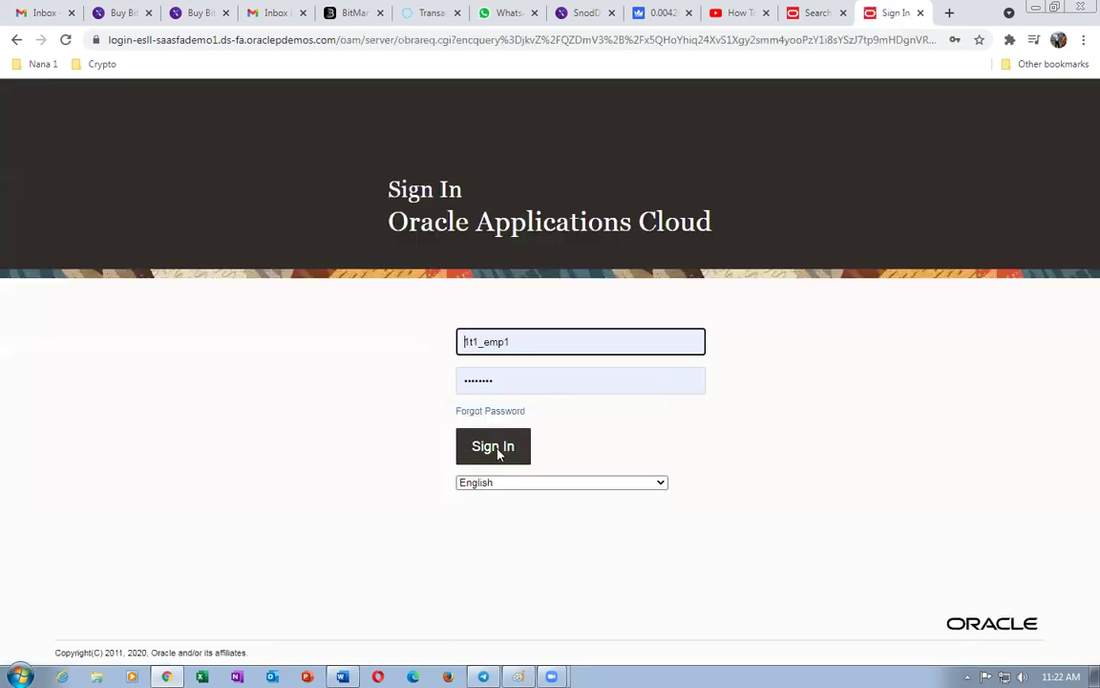
click(494, 448)
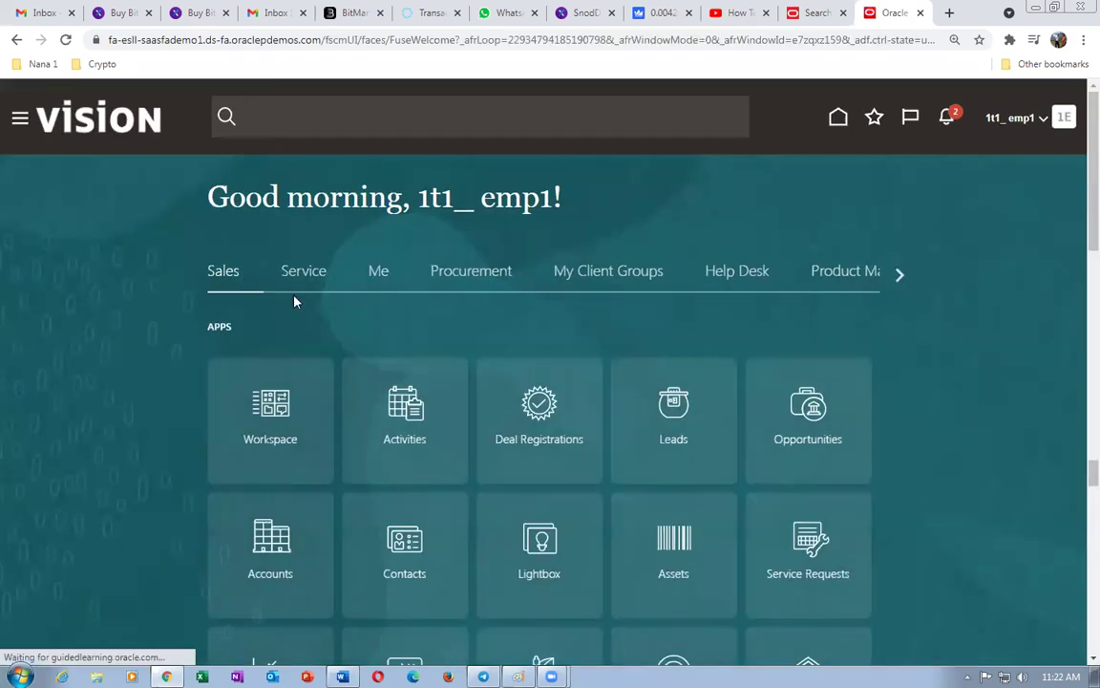
- Open the Suppliers work area from the Procurement tab on the home page
click(899, 278)
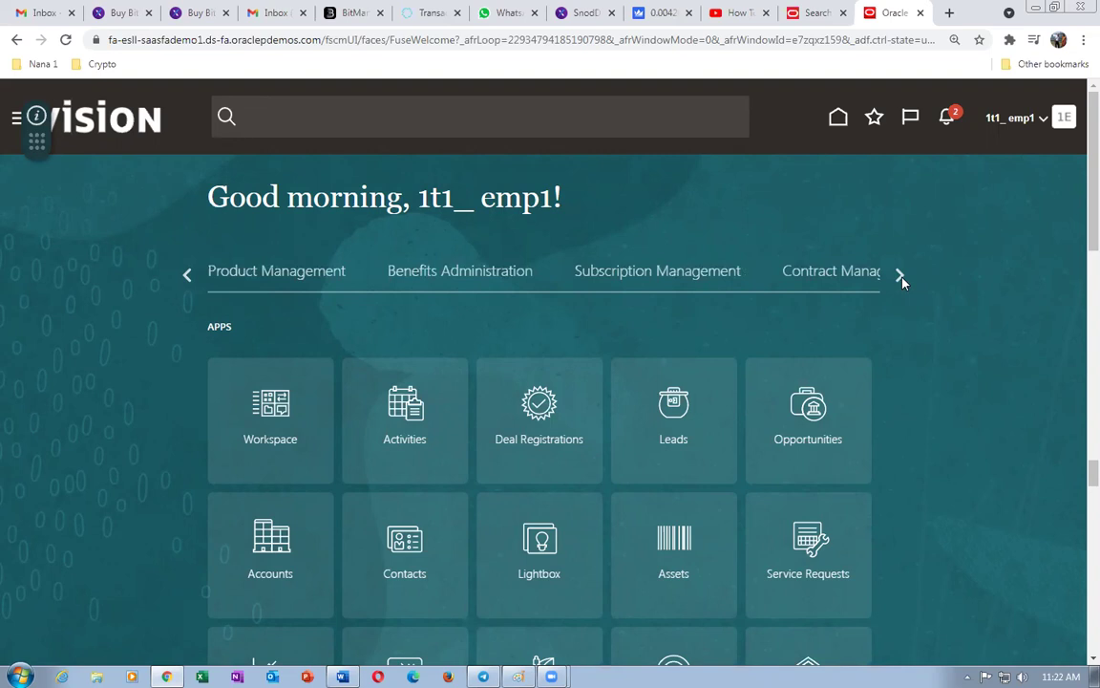
click(900, 277)
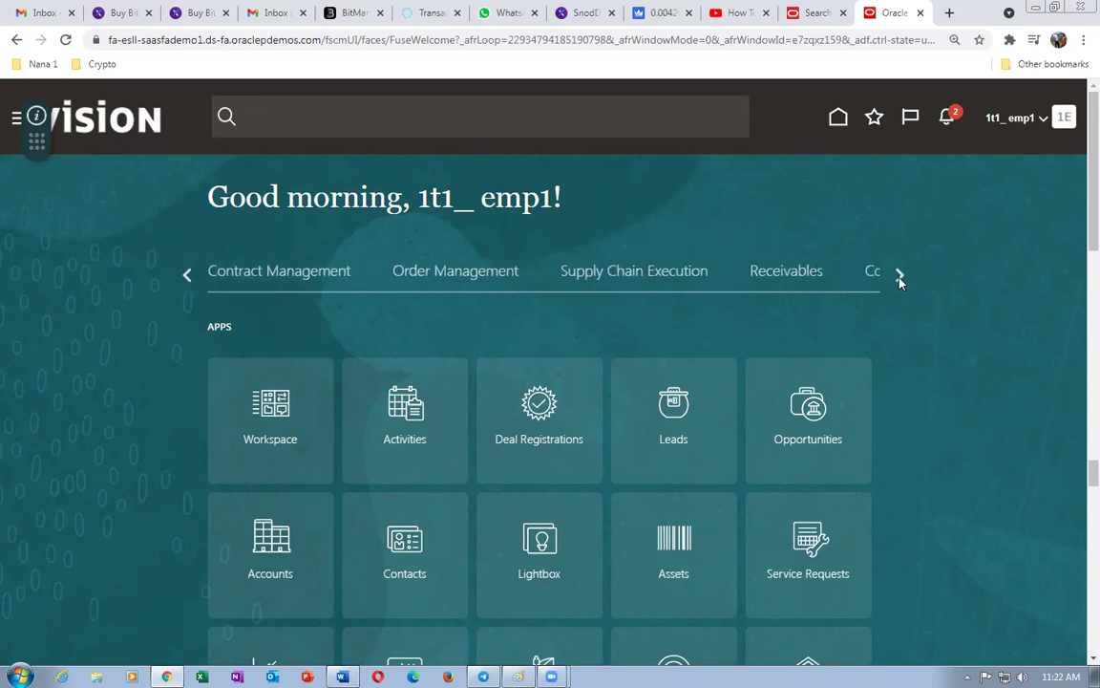
click(900, 278)
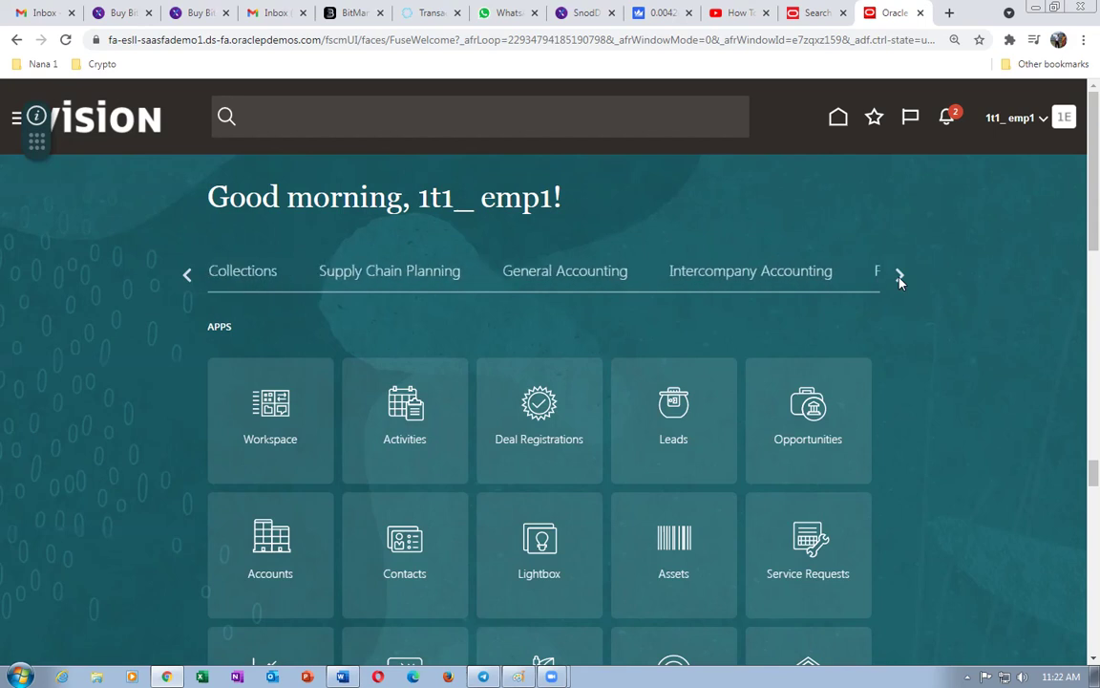
click(186, 275)
click(186, 275)
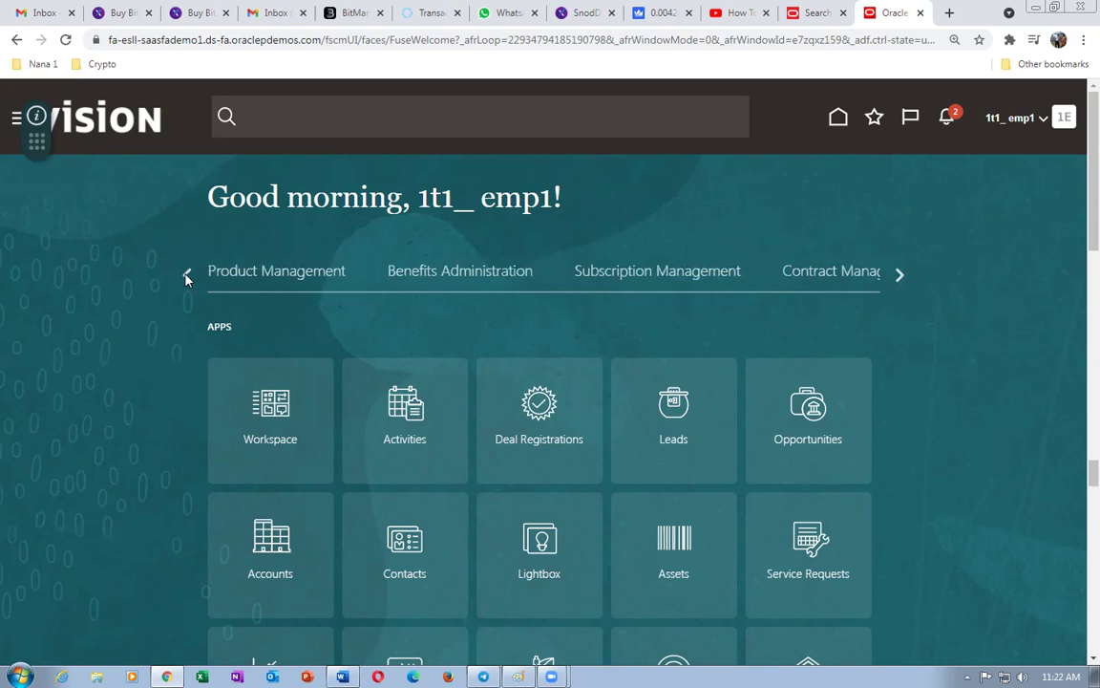
click(186, 275)
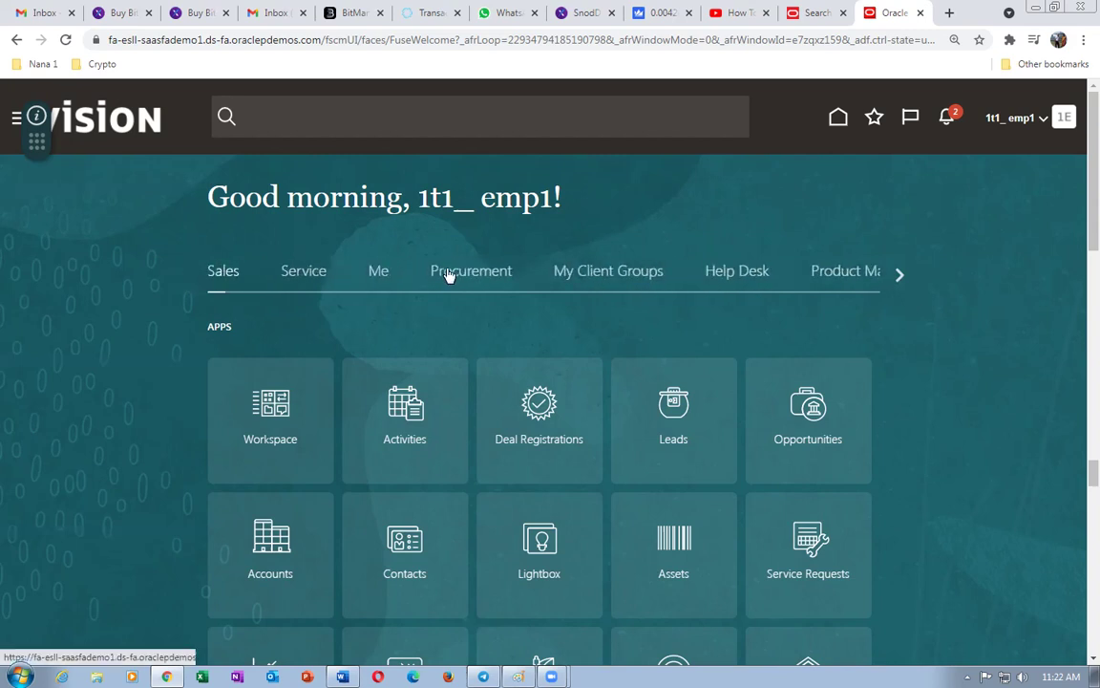
click(449, 275)
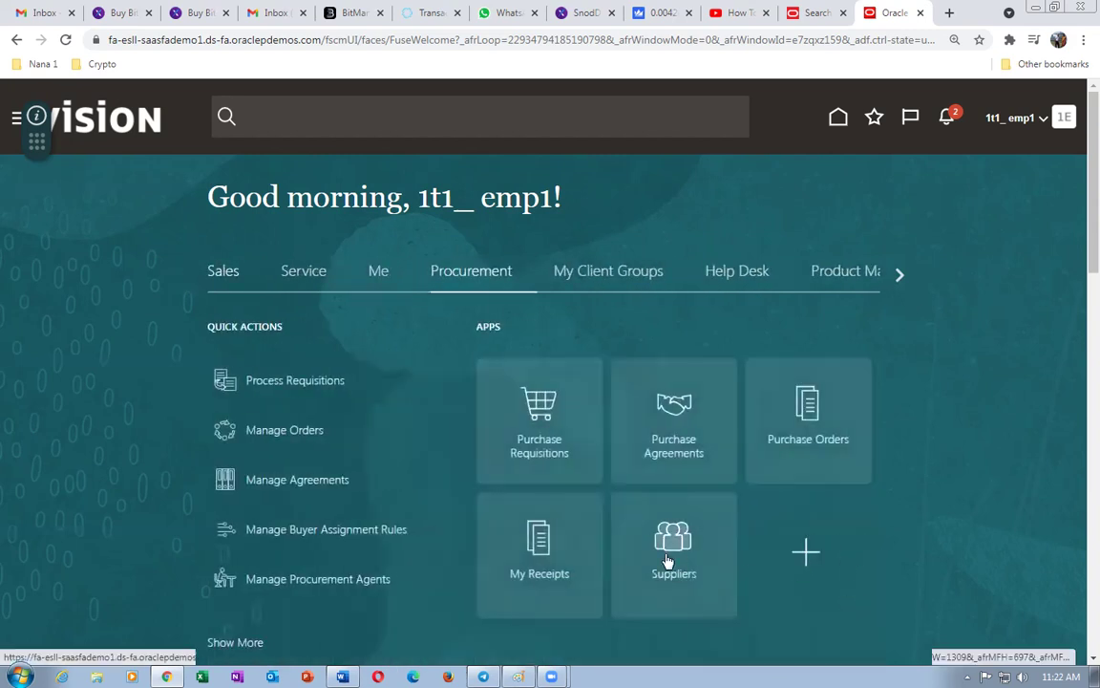
click(670, 553)
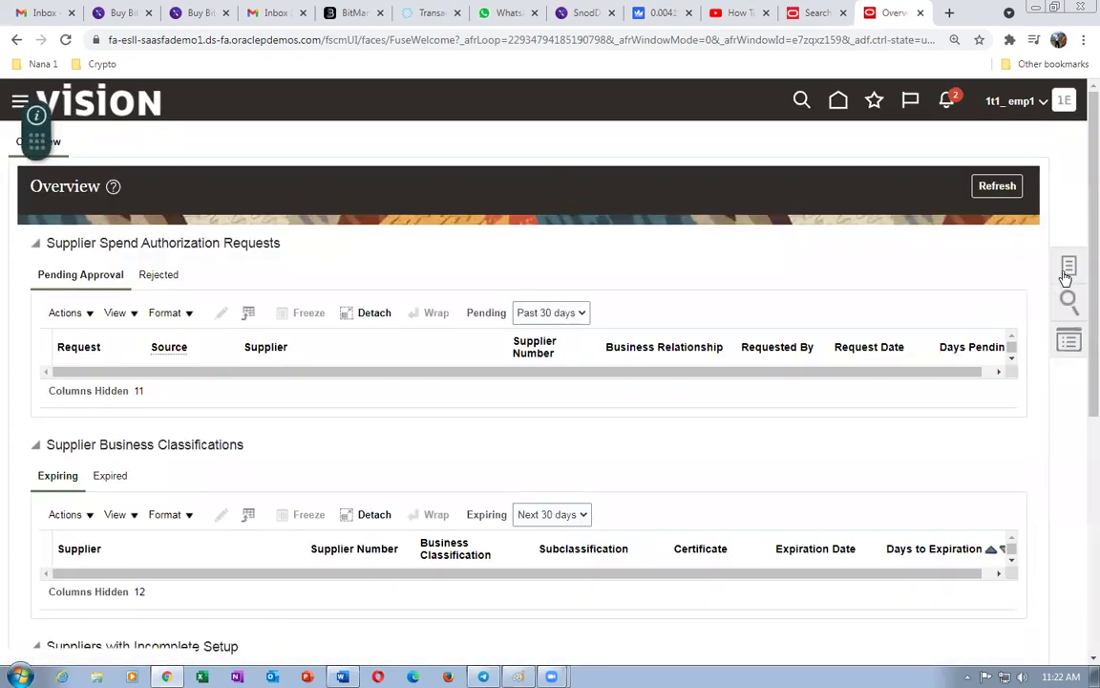
- Search Manage Suppliers for 1t1, check 1t1_Sup_1's pending change notice, and return to task search
click(1067, 272)
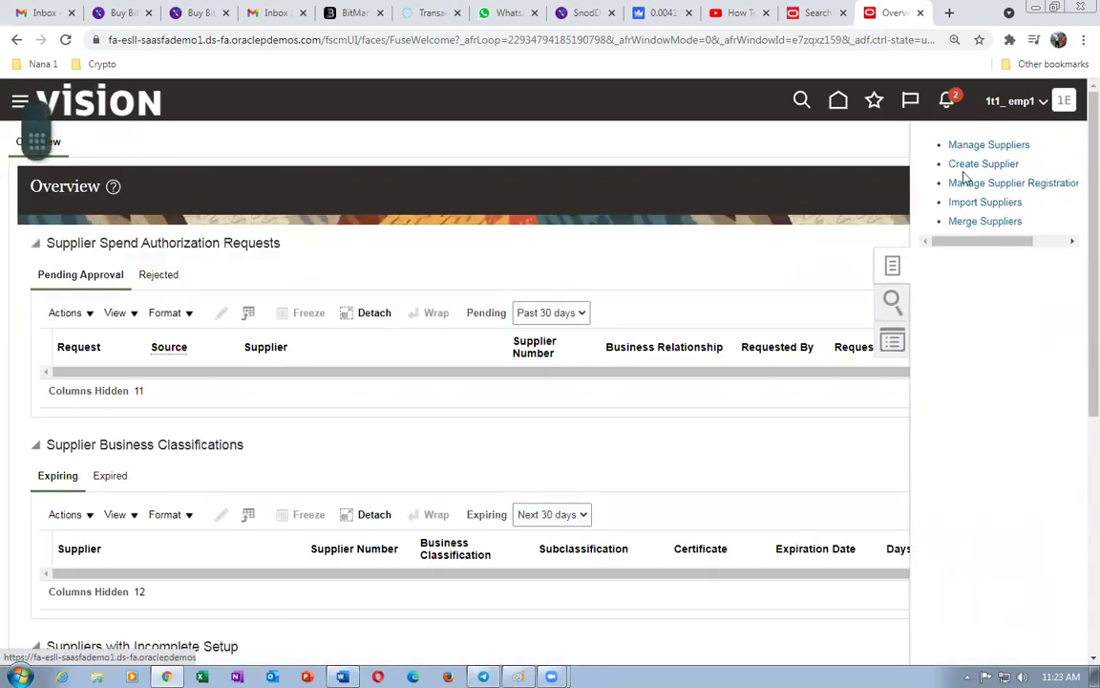
click(955, 146)
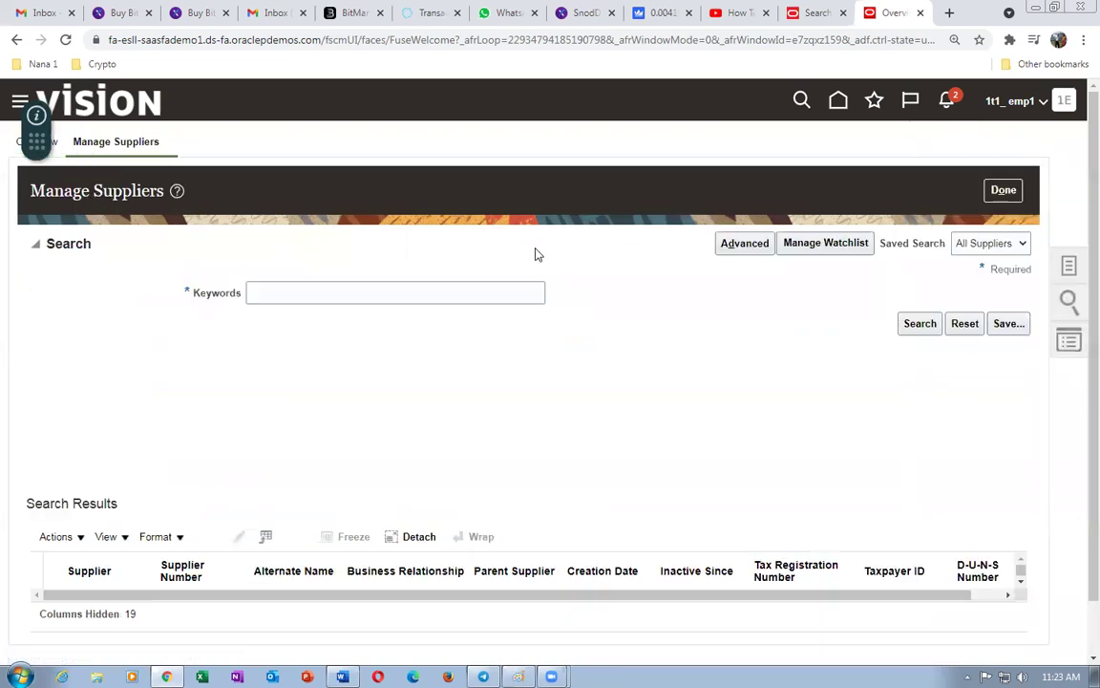
click(284, 294)
text(1t1)
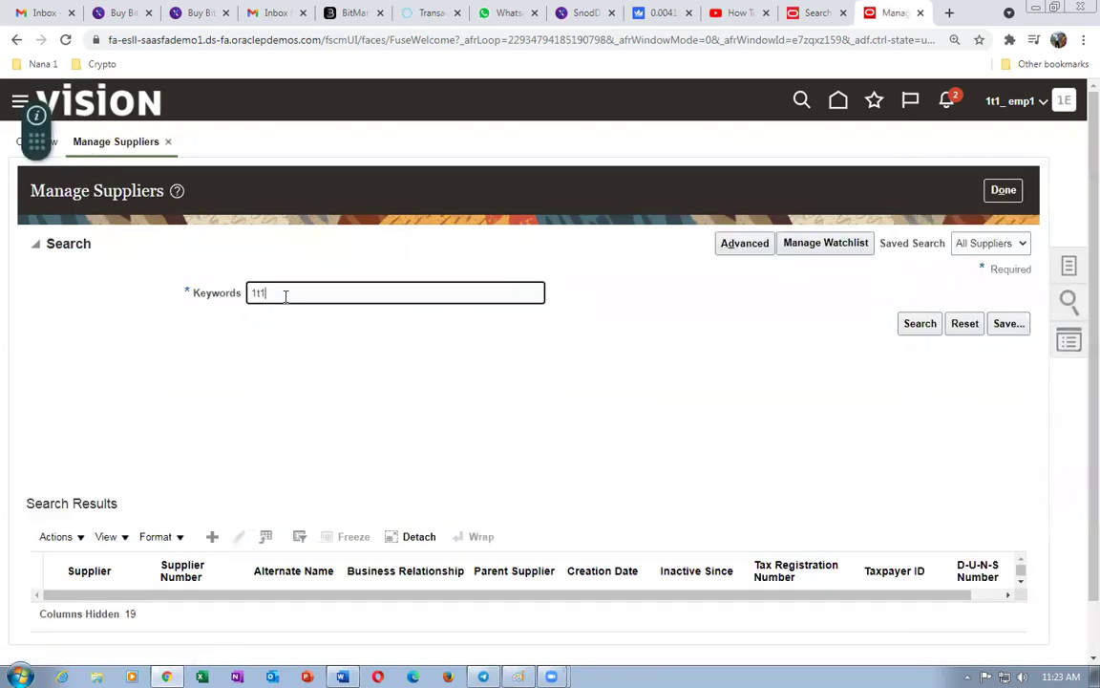
click(922, 323)
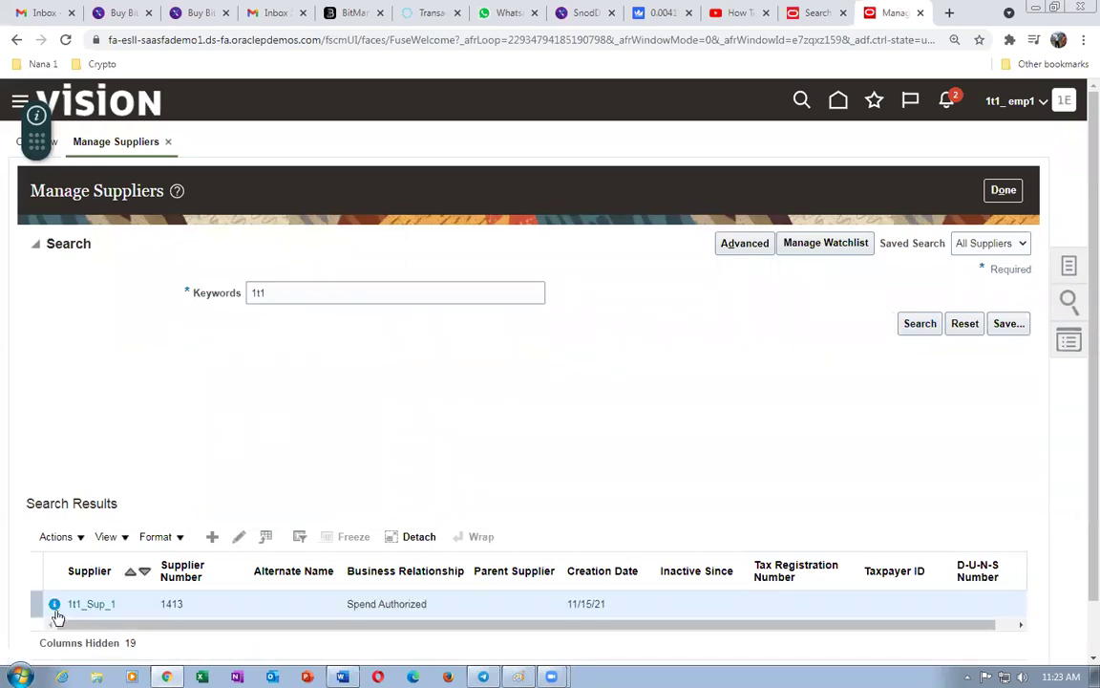
mouse_move(57, 608)
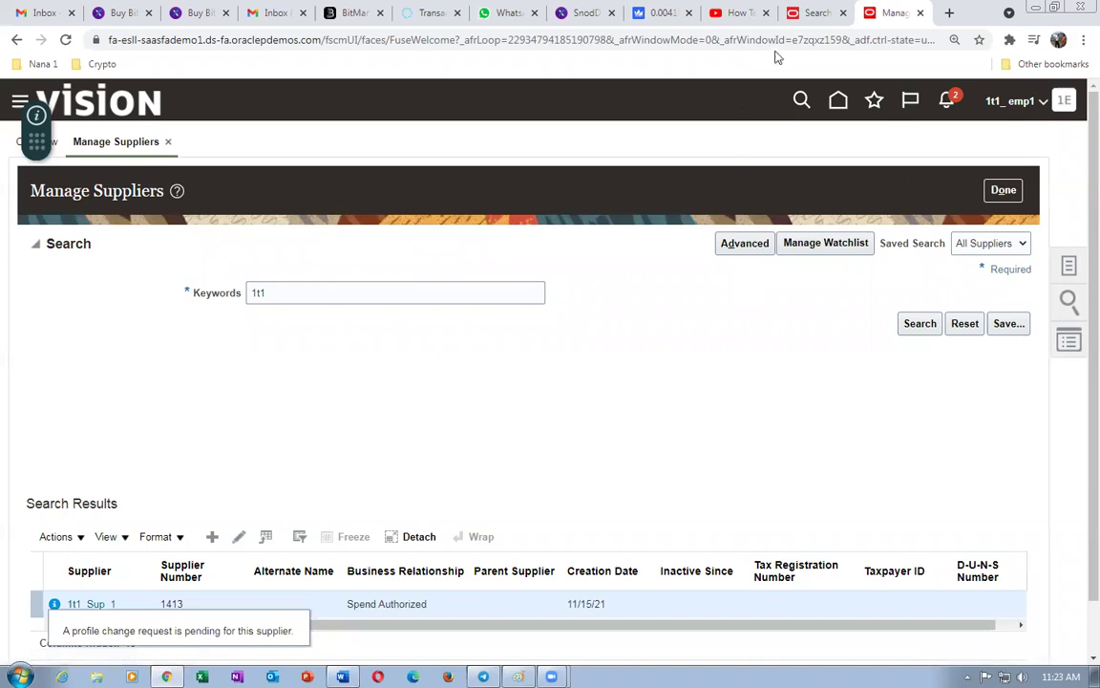
click(817, 12)
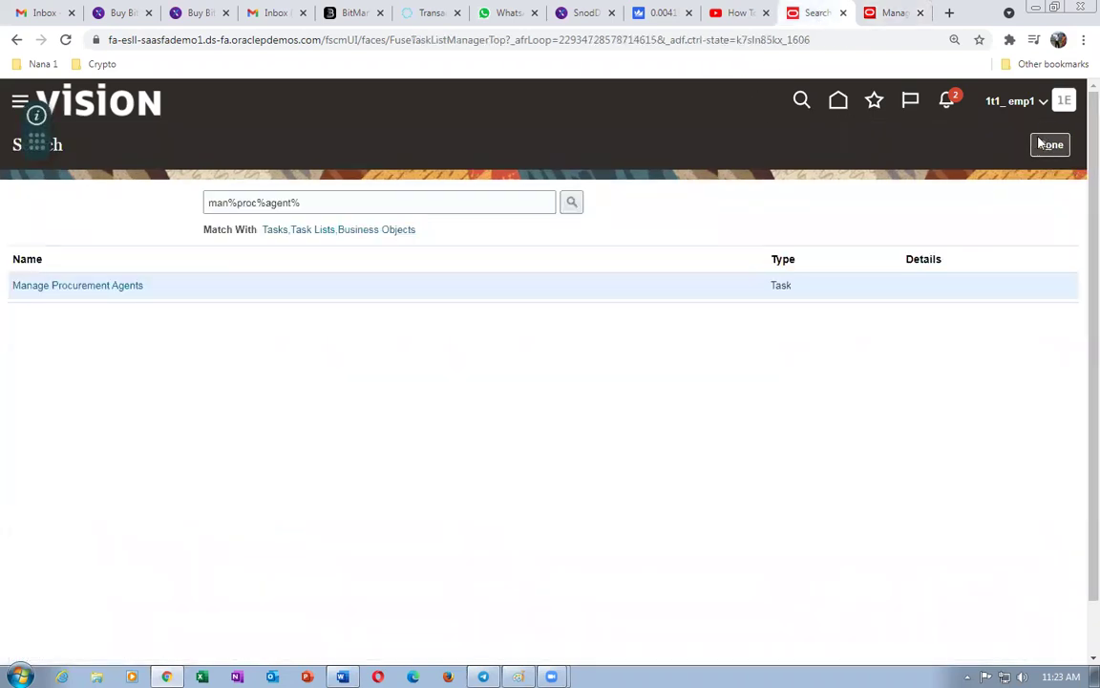
- Replace the task search text with man%profi and acknowledge the session timeout warning
drag(336, 201, 84, 208)
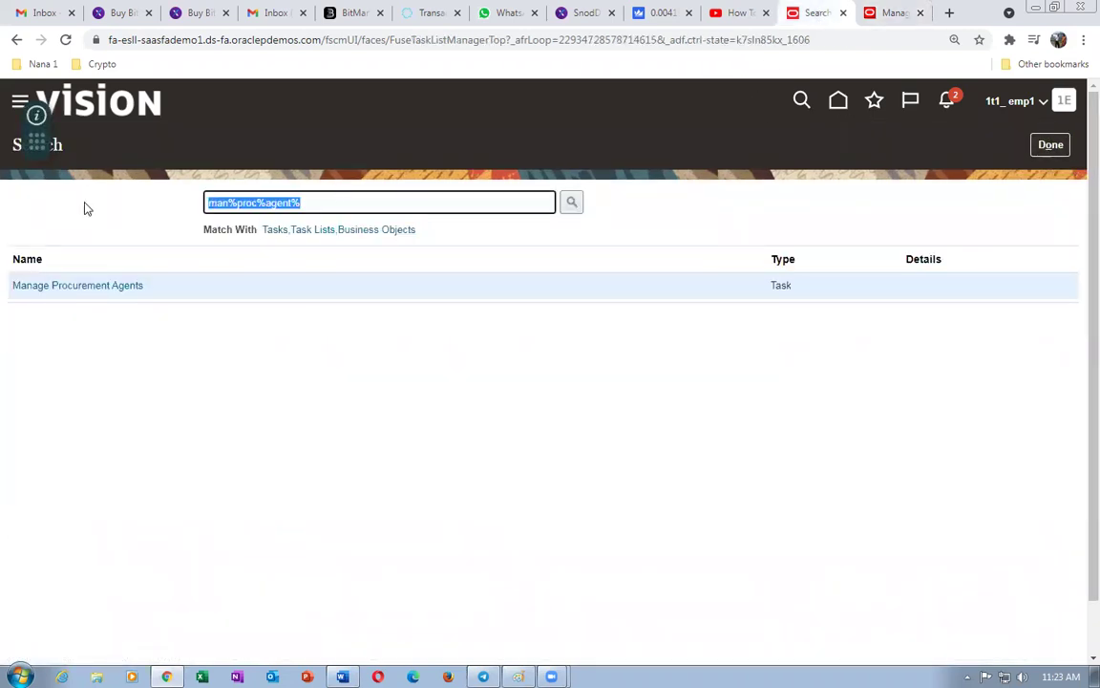
text(man%profile)
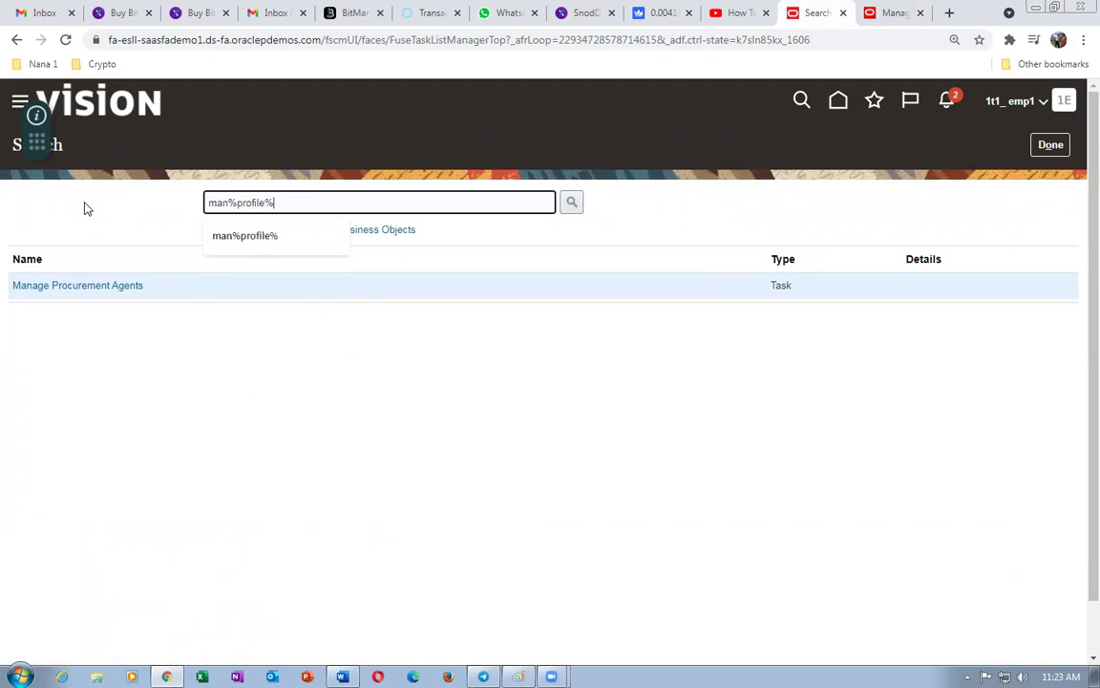
key(Return)
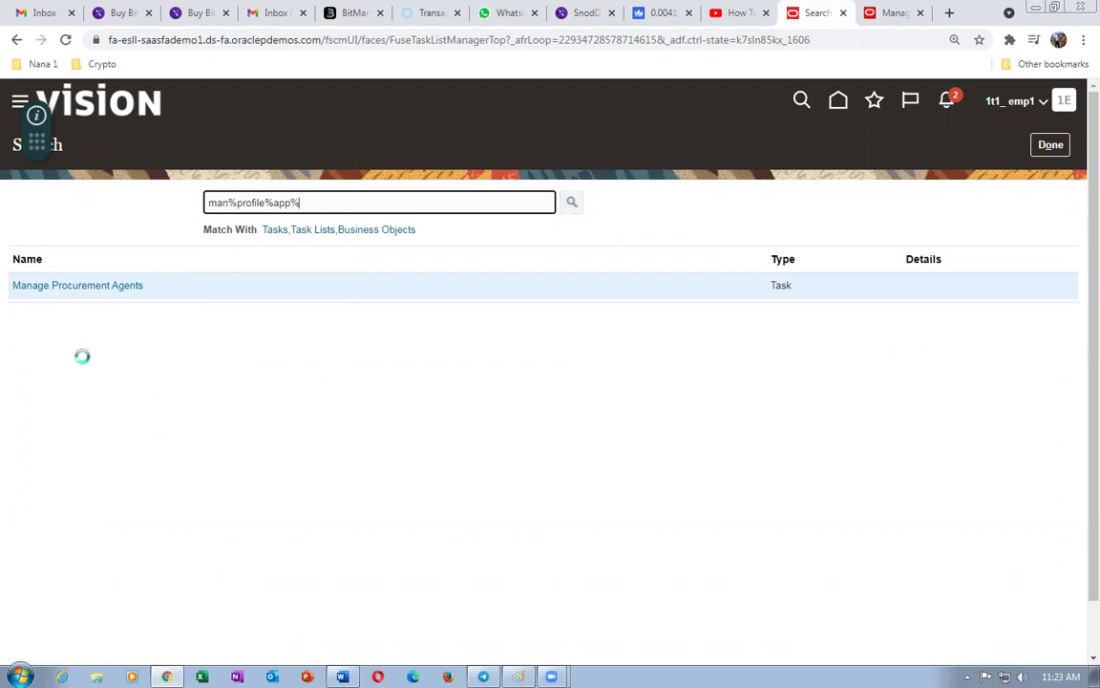
click(685, 140)
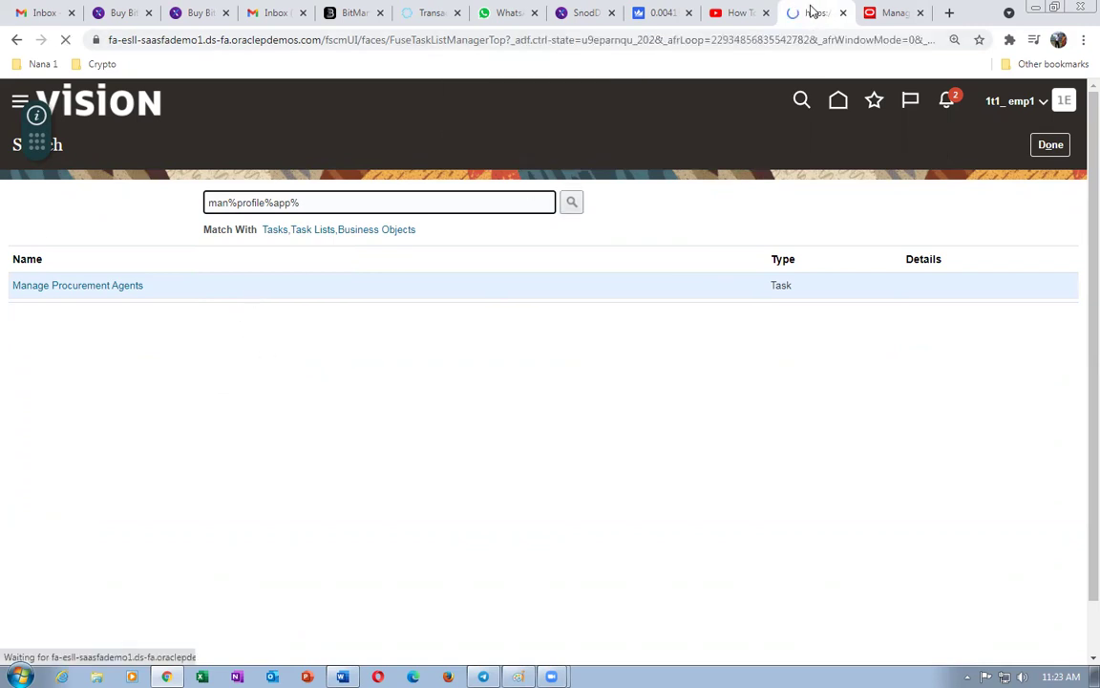
- Search setup tasks for man%pro%app% and open Manage Supplier Profile Change Approvals
click(1066, 333)
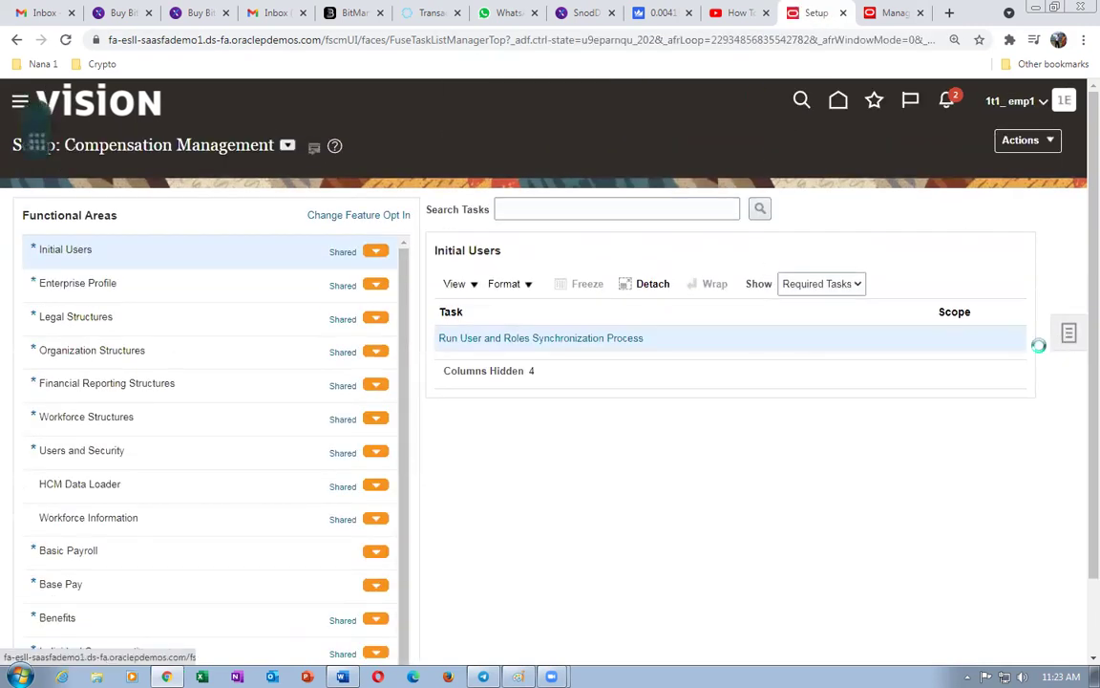
click(961, 385)
click(327, 208)
text(man%pro%ap)
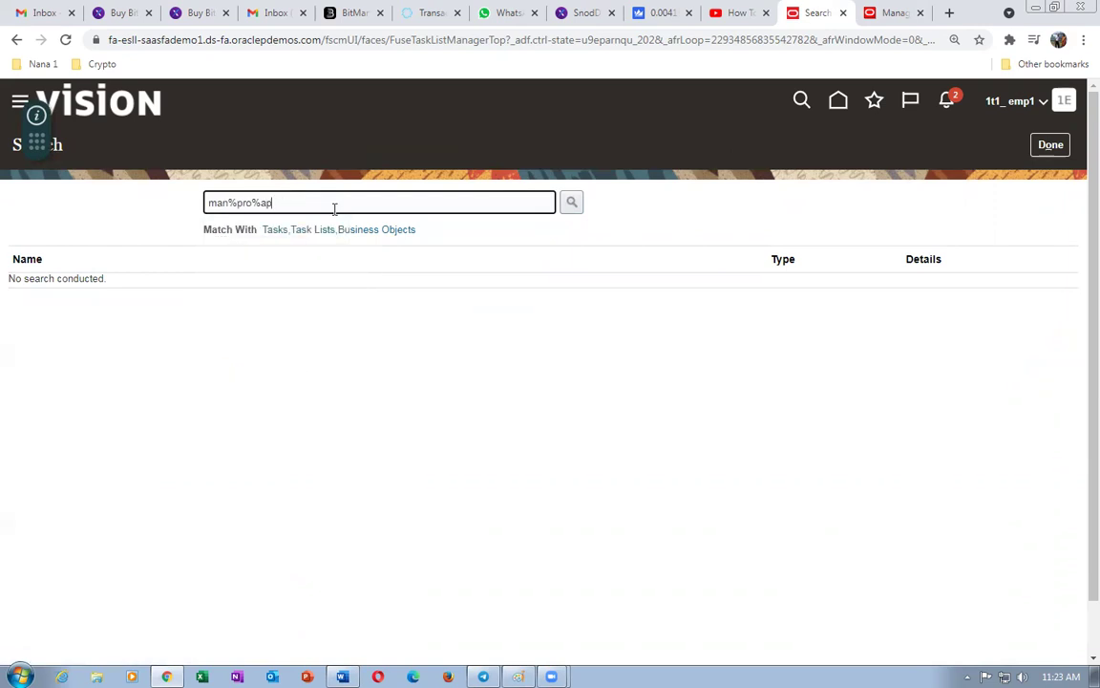
text(p%)
key(Return)
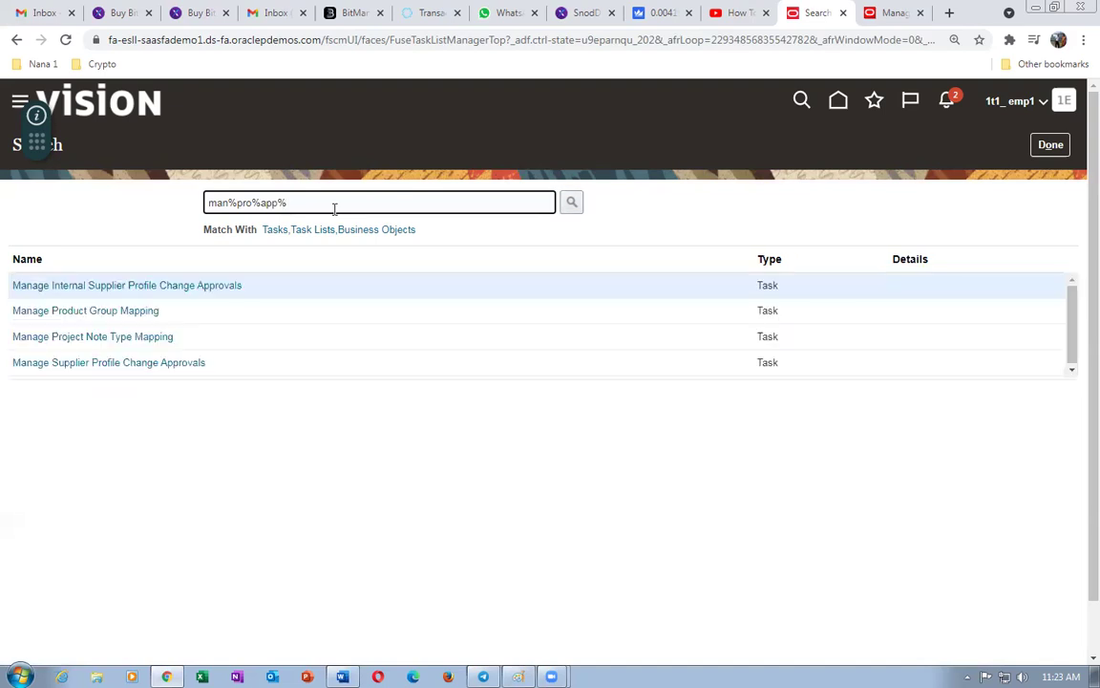
click(109, 363)
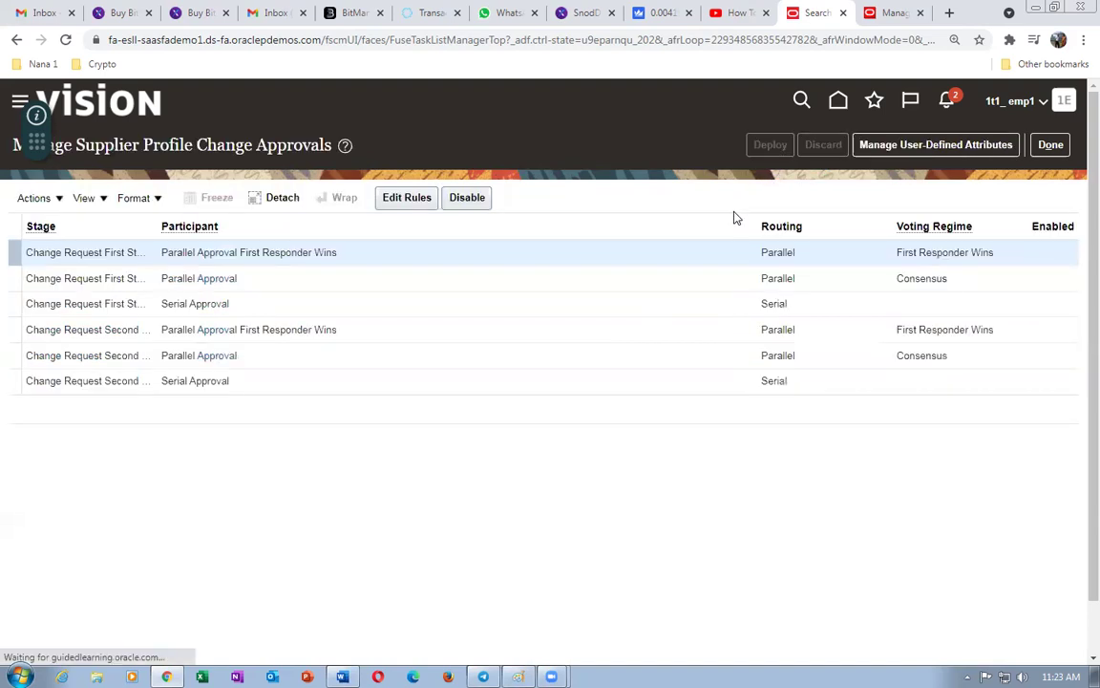
- Set Action 1 of the first-stage First Responder Wins rule to Automatic with outcome Approved
click(478, 250)
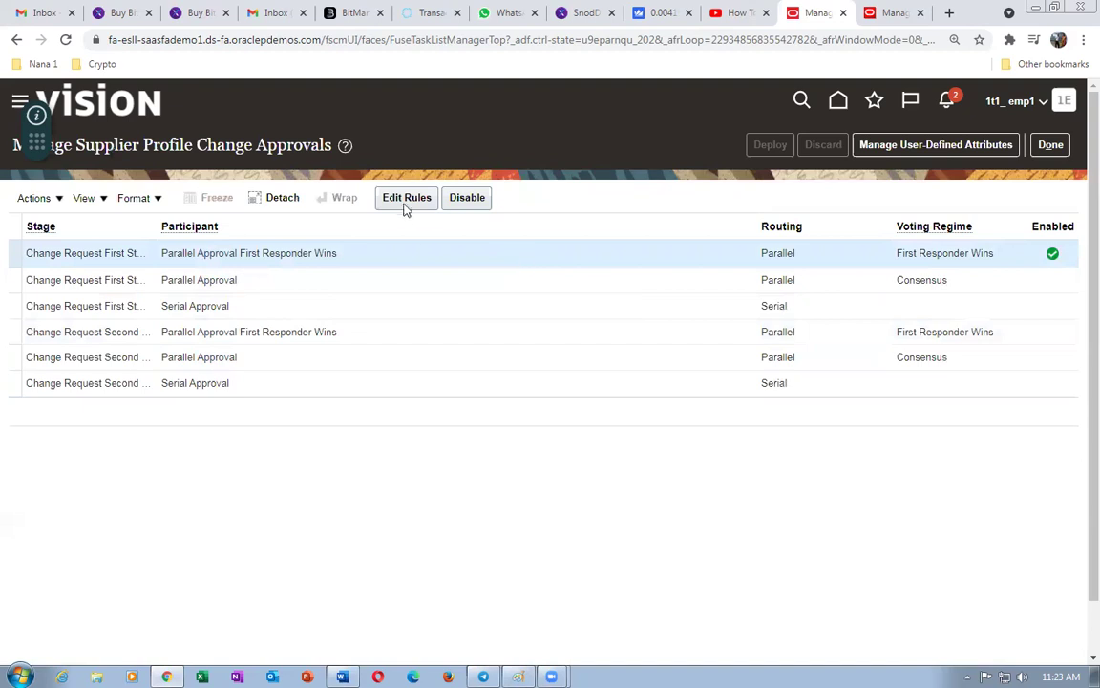
click(406, 203)
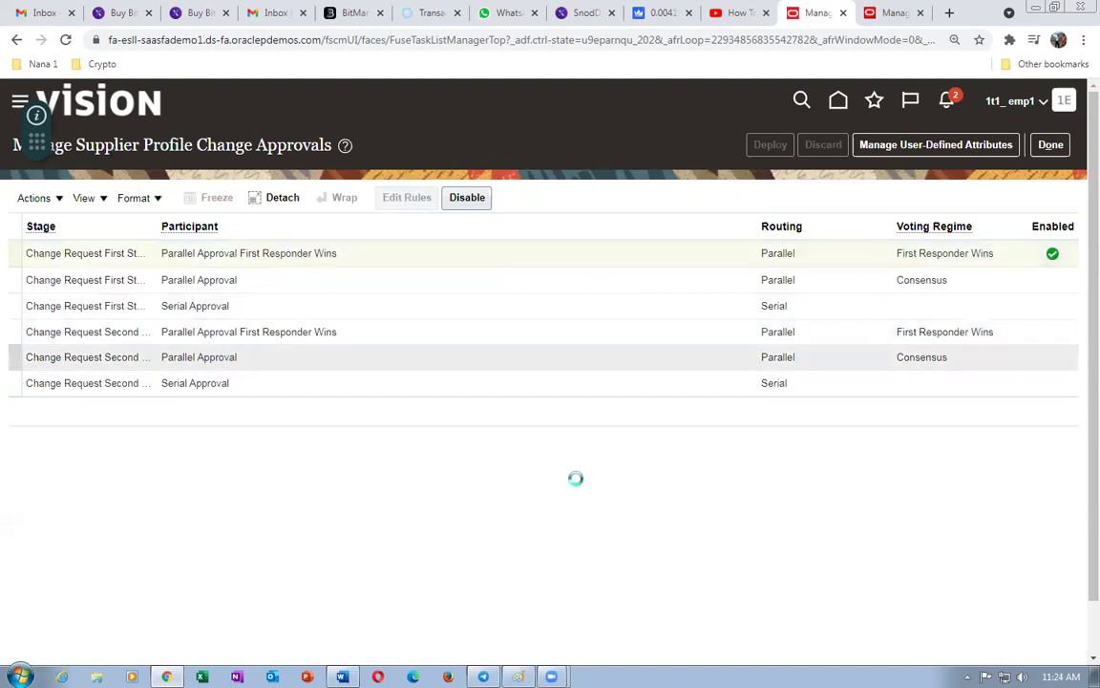
scroll(546, 498, down, 1)
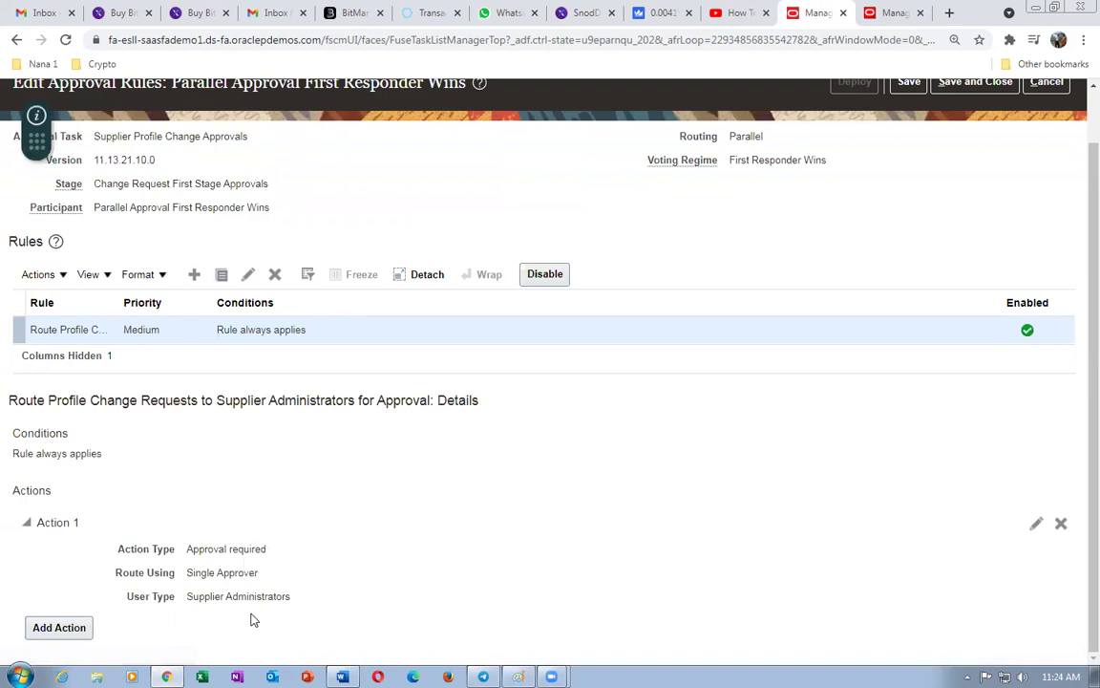
click(1037, 525)
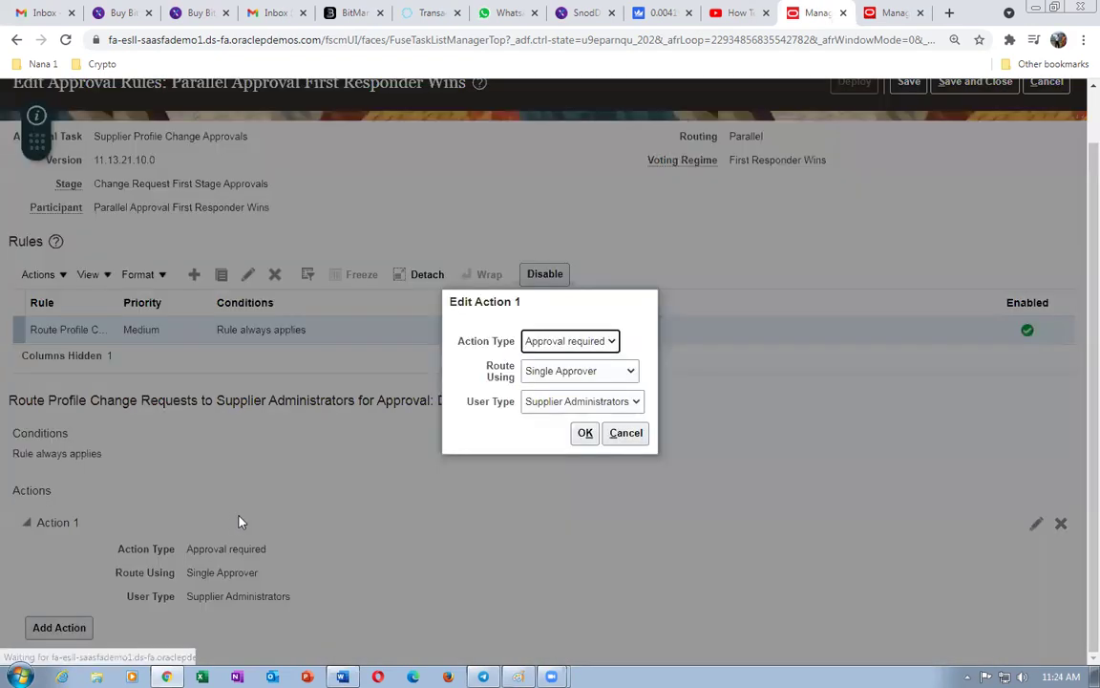
click(570, 341)
click(562, 373)
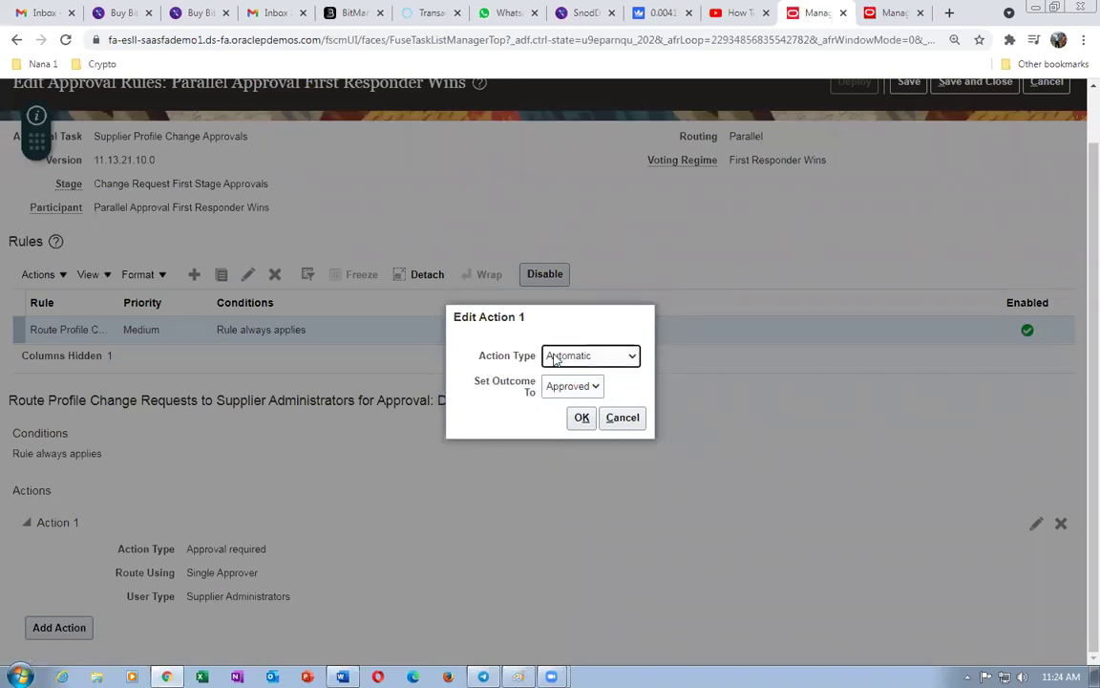
click(584, 433)
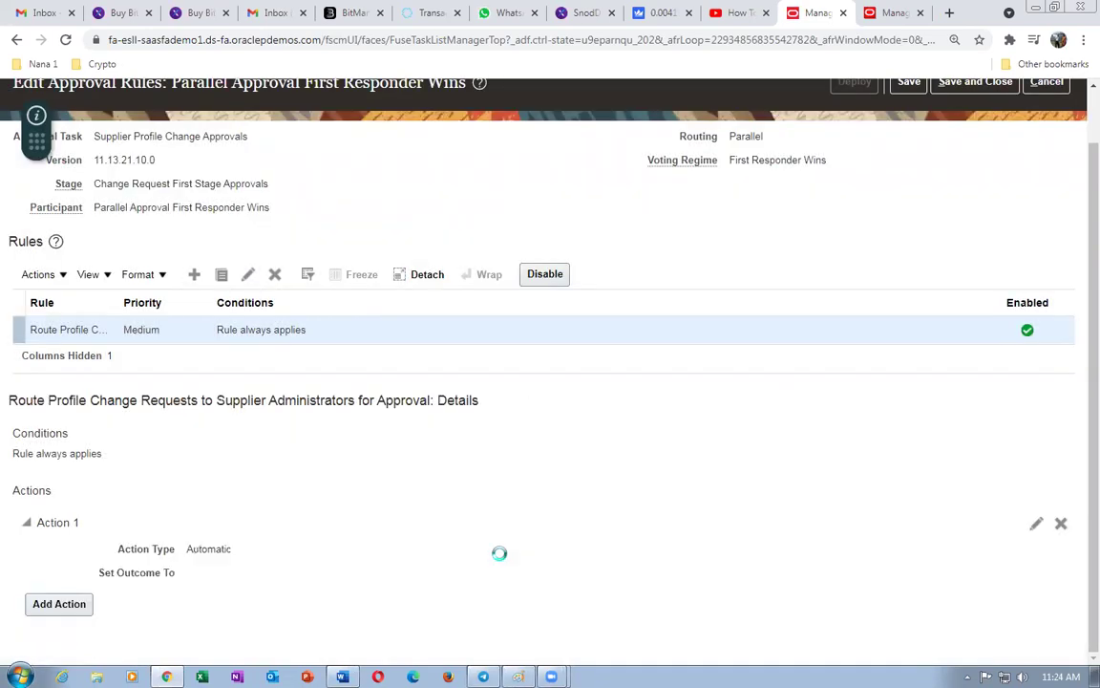
- Save and deploy the updated approval rules, confirming the deployment
scroll(520, 540, up, 1)
click(907, 141)
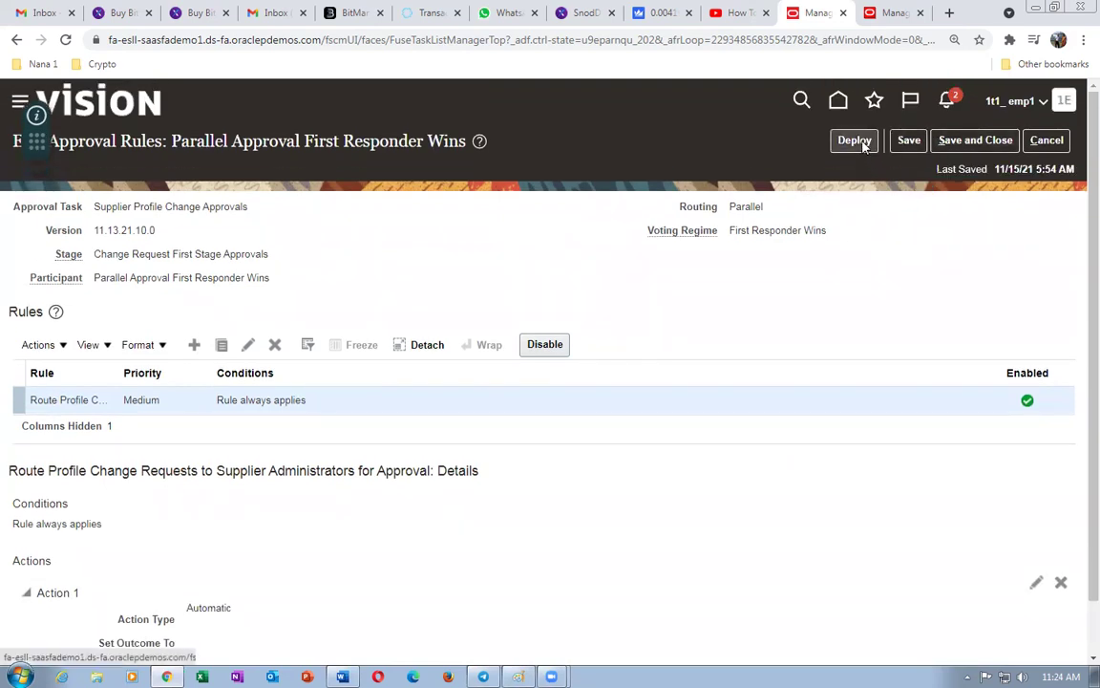
click(855, 141)
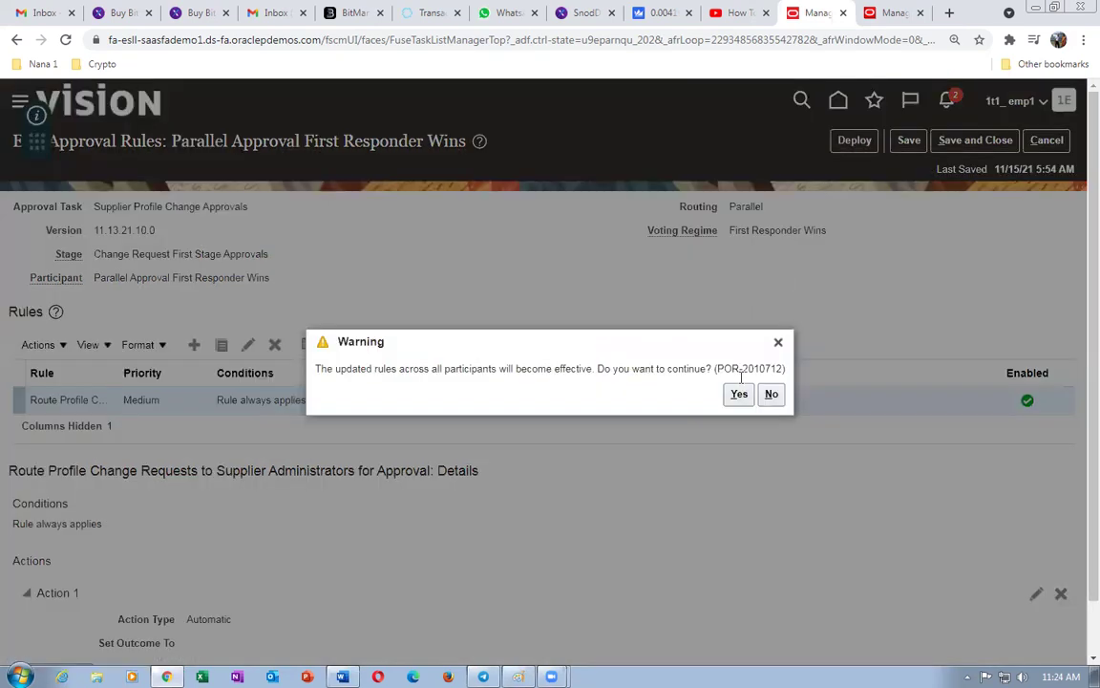
click(739, 397)
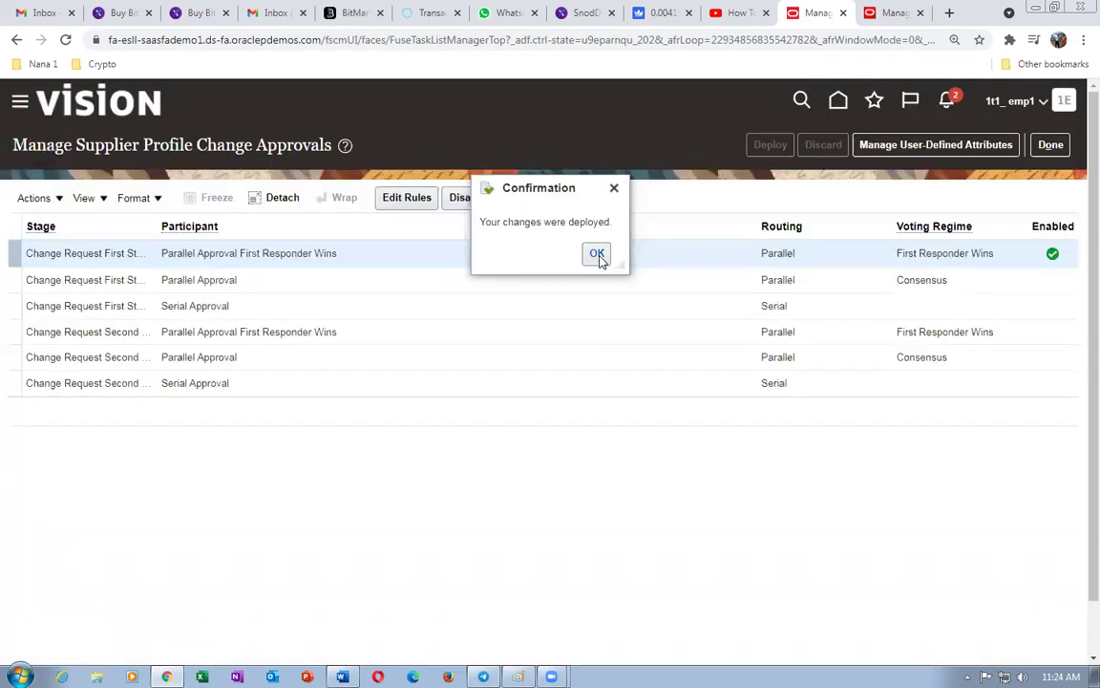
click(597, 253)
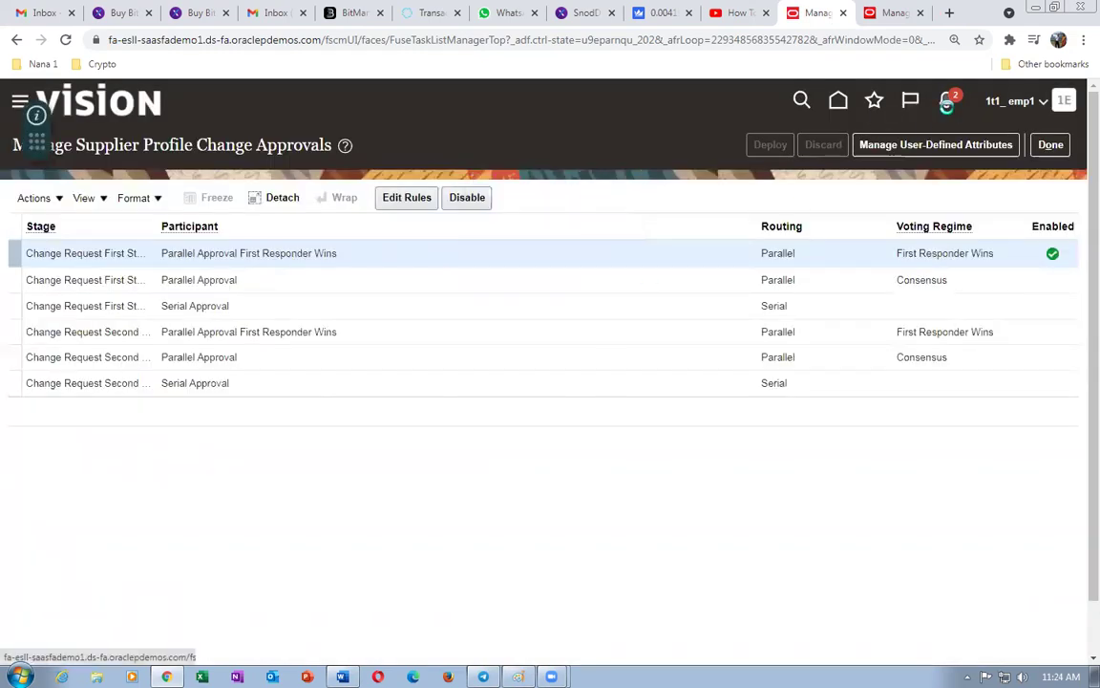
- Dismiss both FYI notifications
click(947, 105)
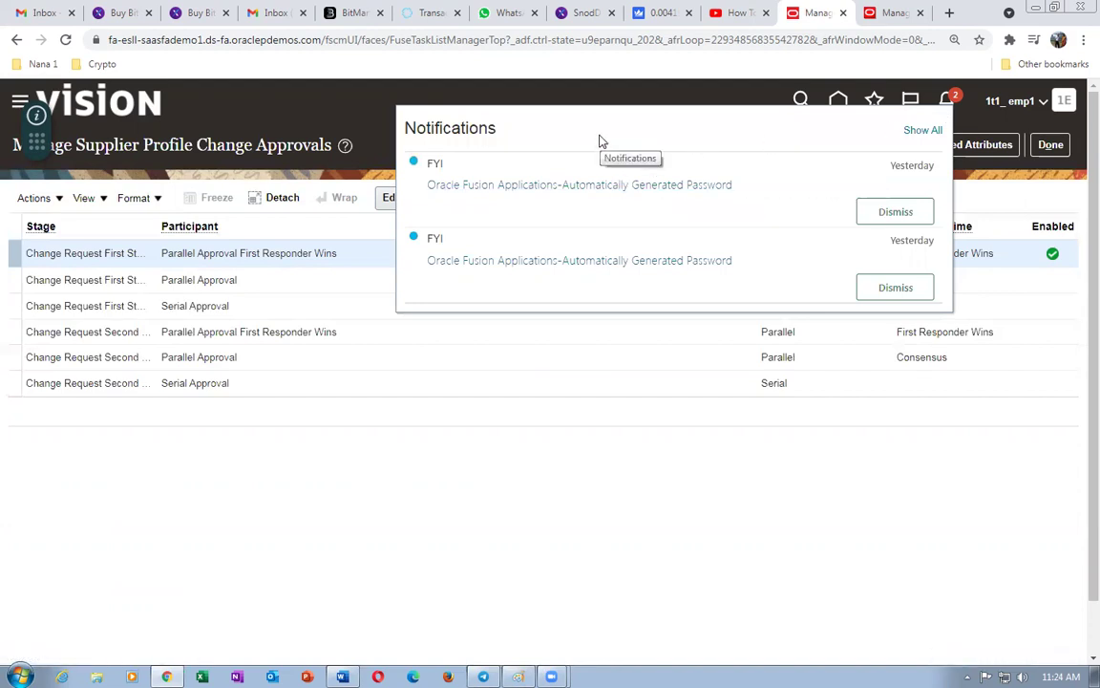
click(895, 211)
click(888, 283)
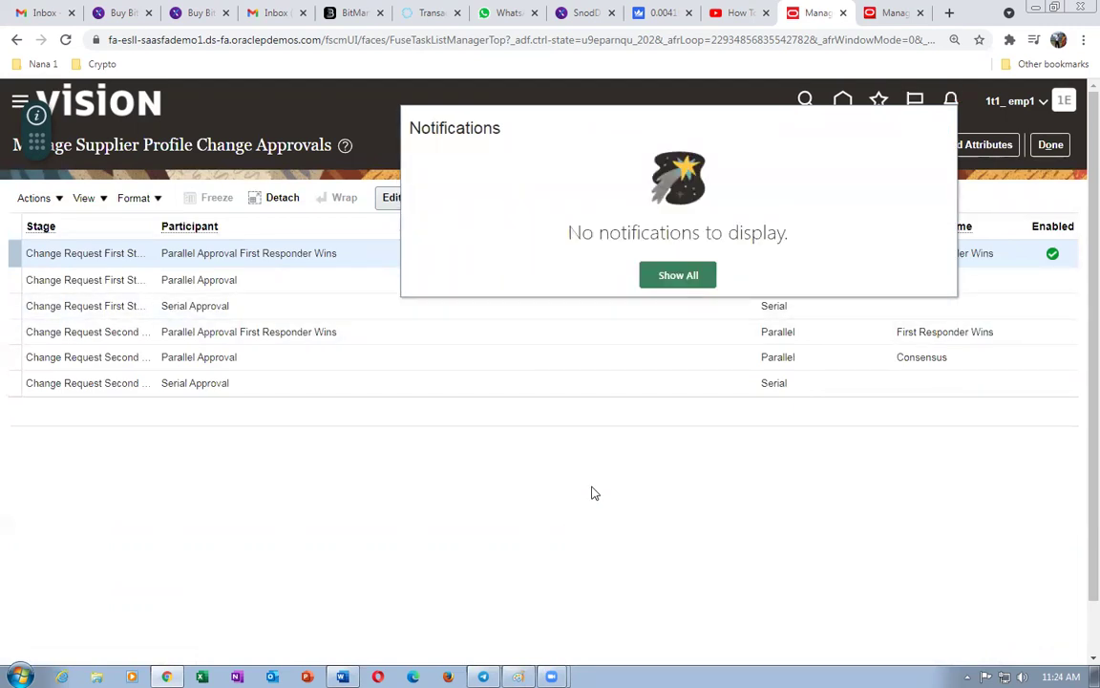
click(451, 491)
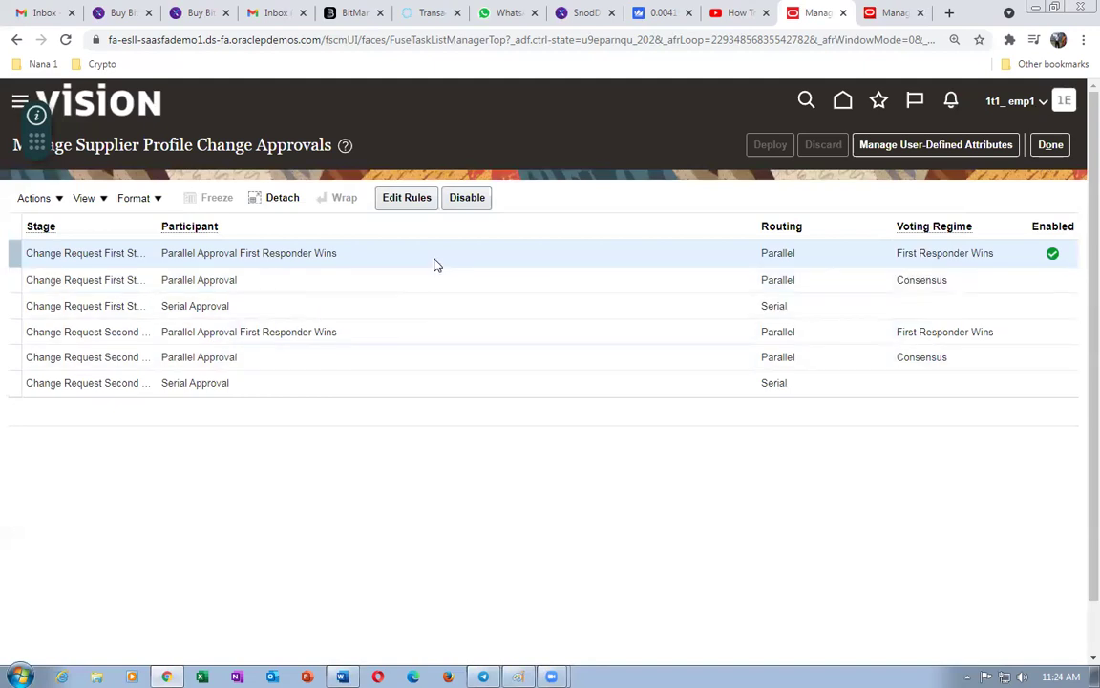
- Return home and open the Suppliers work area with its task list showing
click(842, 102)
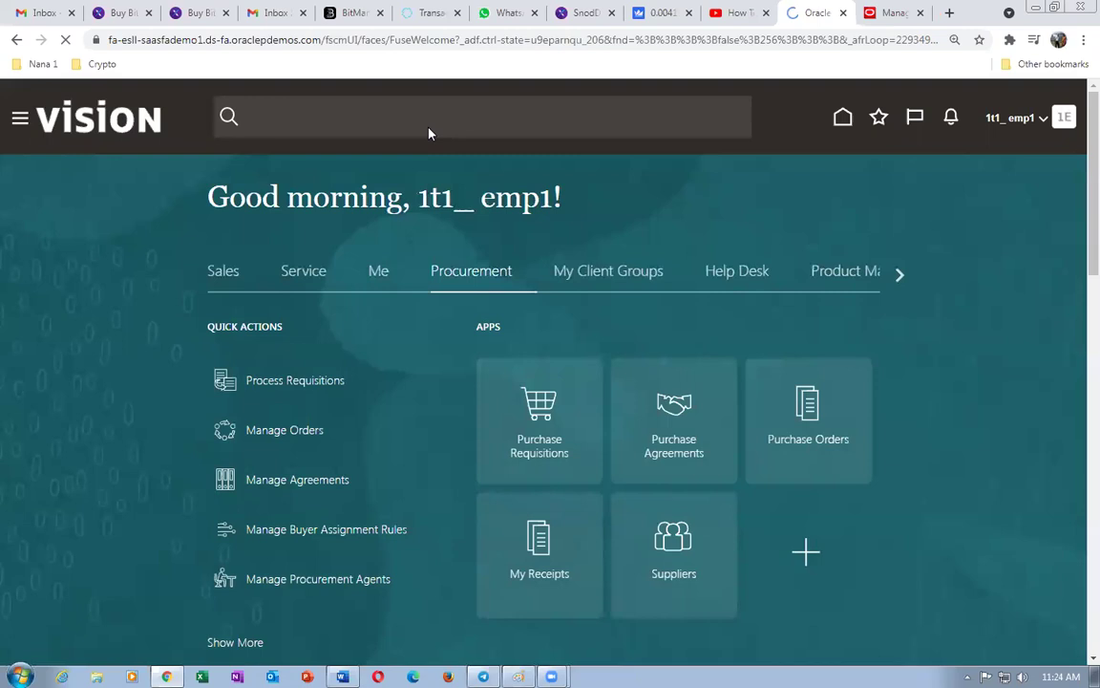
click(673, 573)
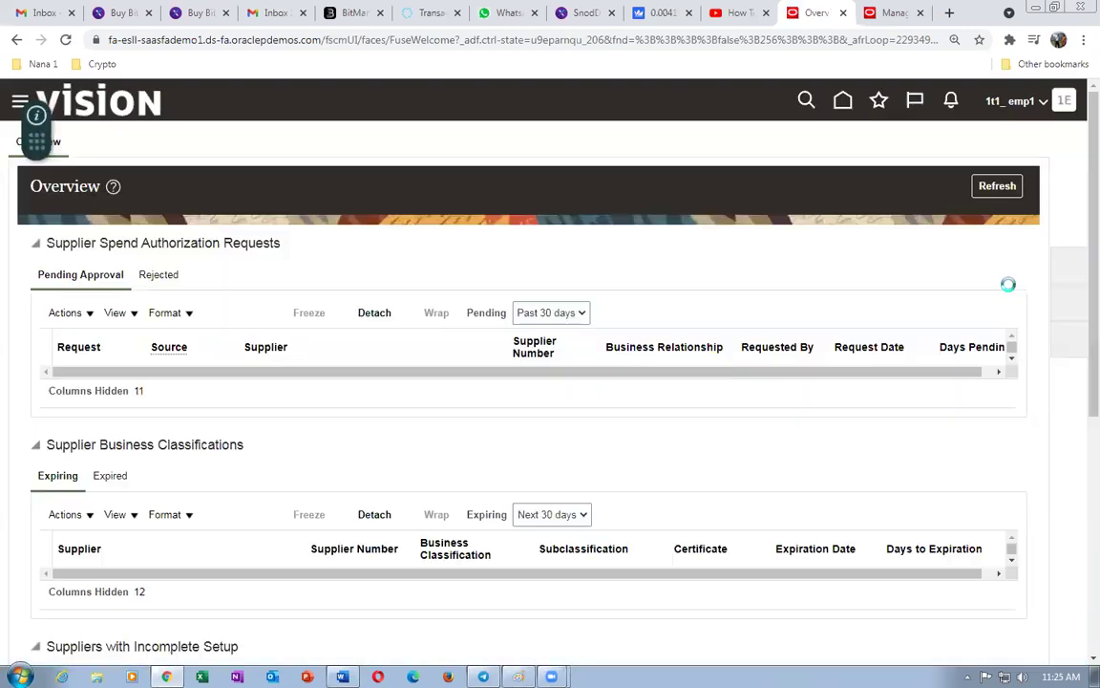
click(1070, 271)
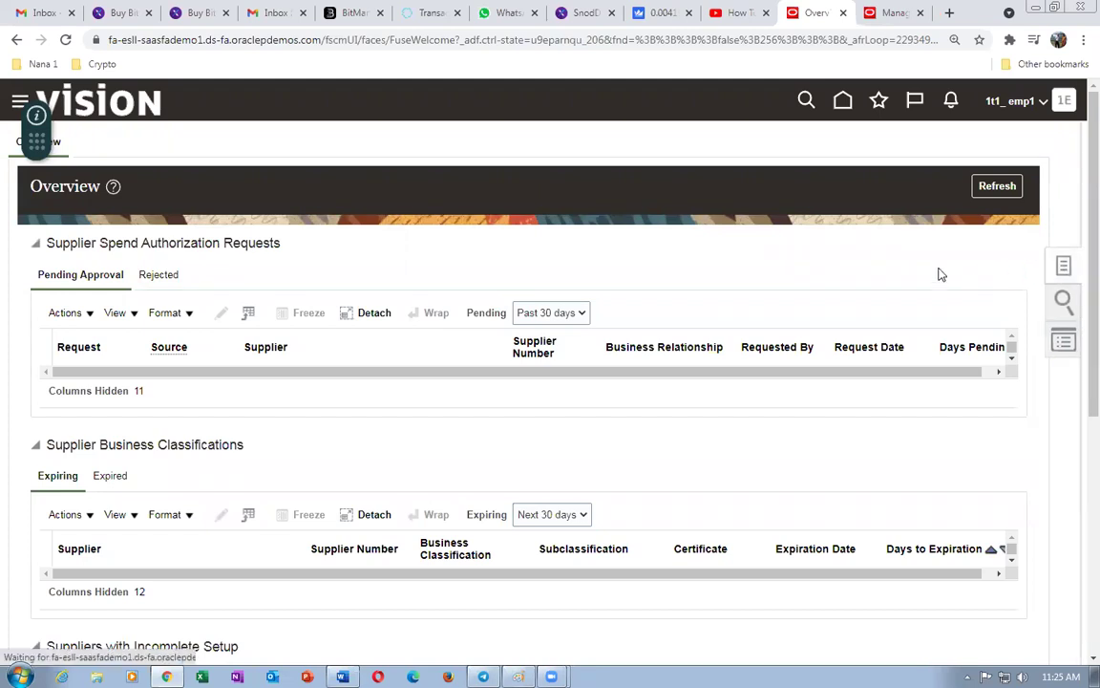
- Search Manage Suppliers for 1t1 and review 1t1_Sup_1's pending profile change notice
click(986, 148)
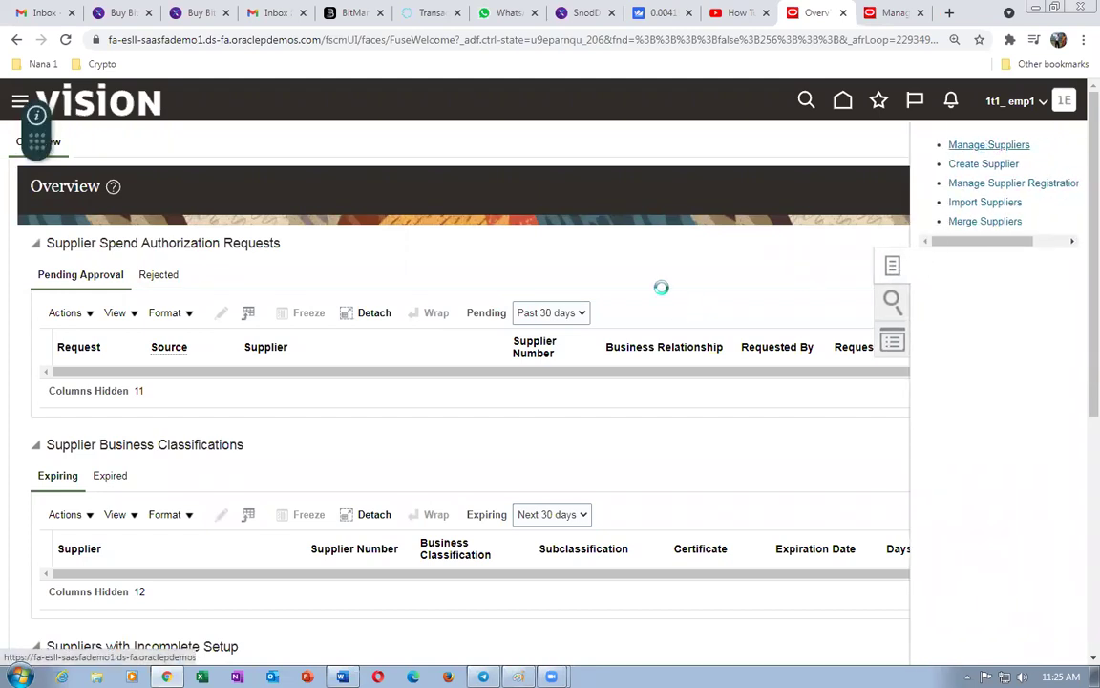
click(400, 294)
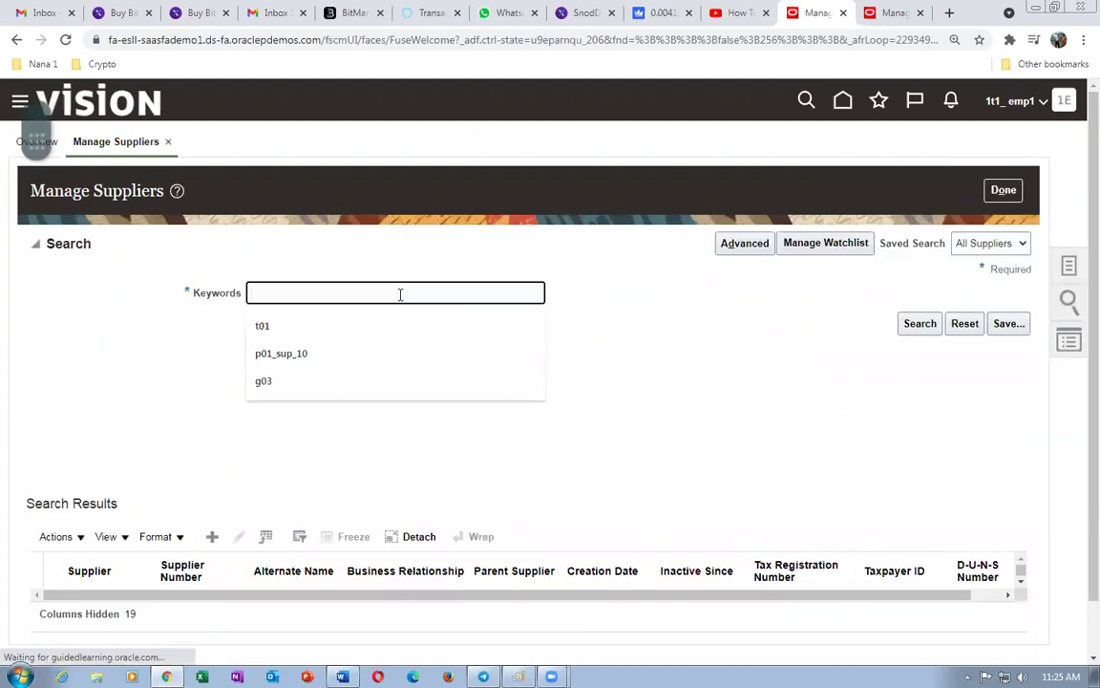
text(1t1)
click(914, 324)
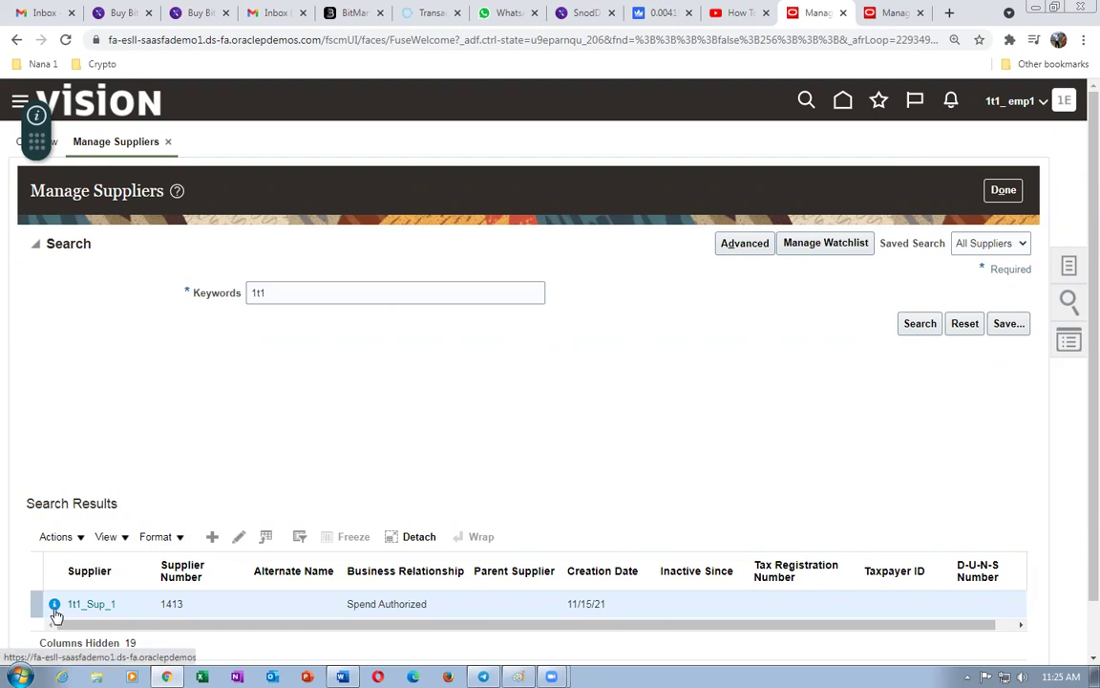
click(55, 605)
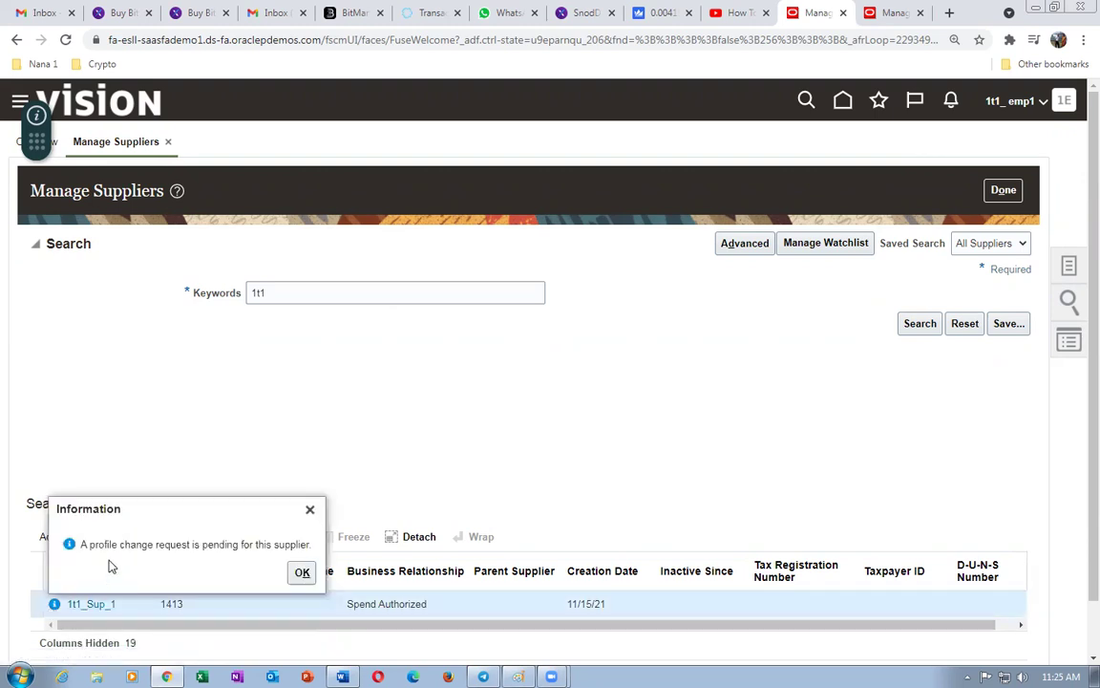
click(302, 574)
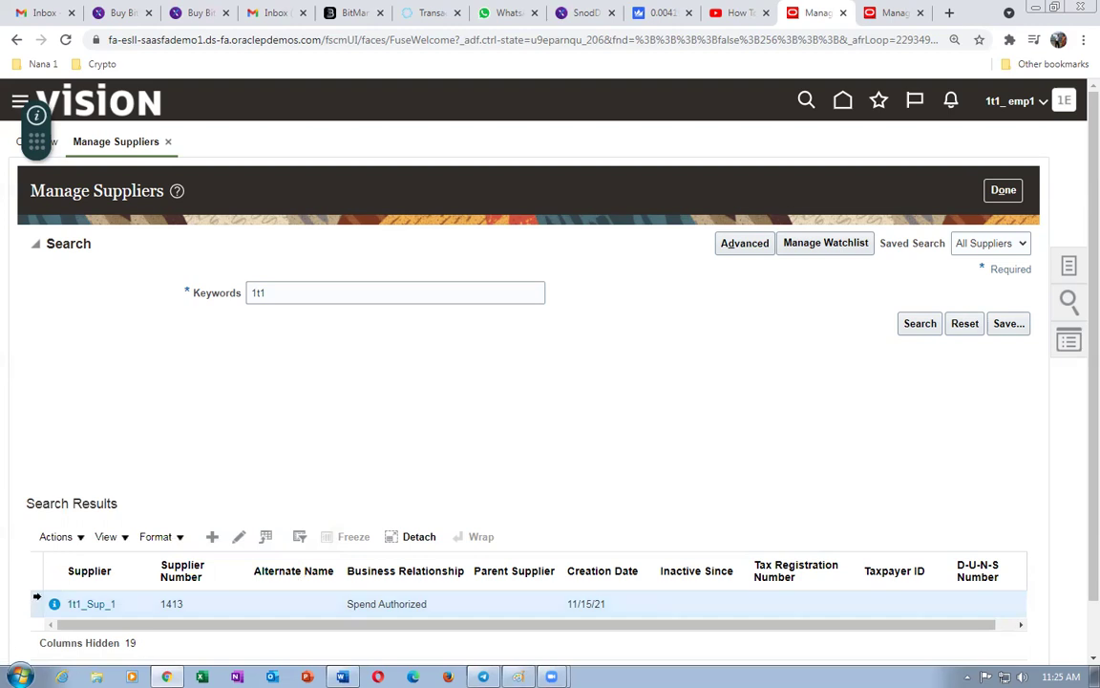
- Edit supplier 1t1_Sup_1 and submit profile change request 43040
click(48, 539)
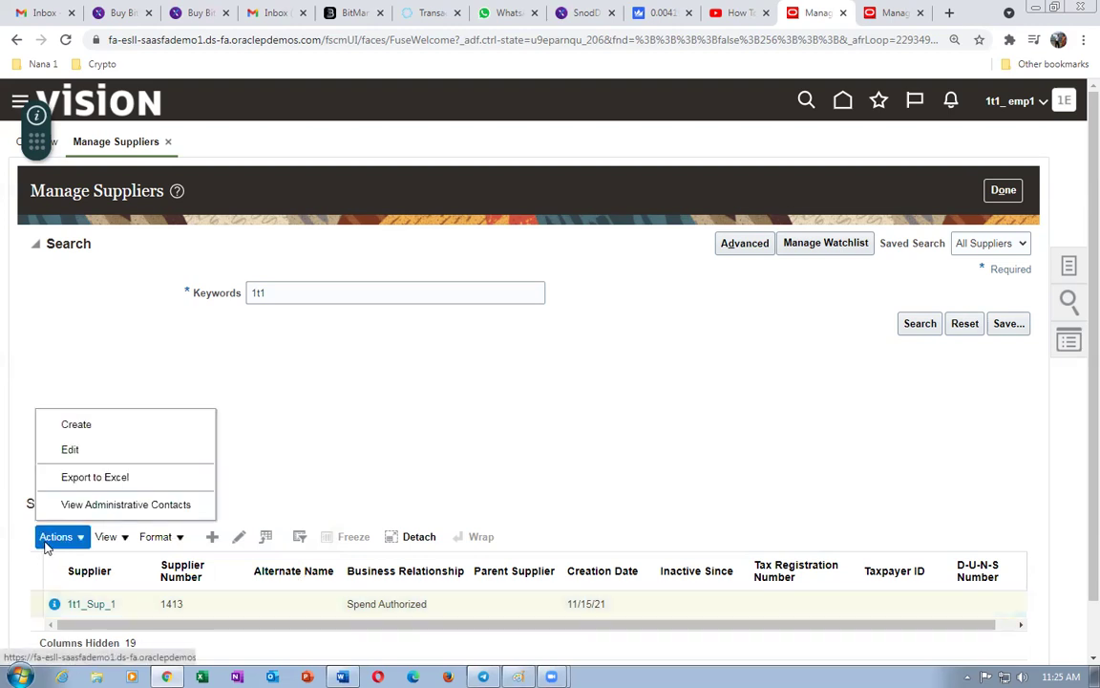
click(80, 453)
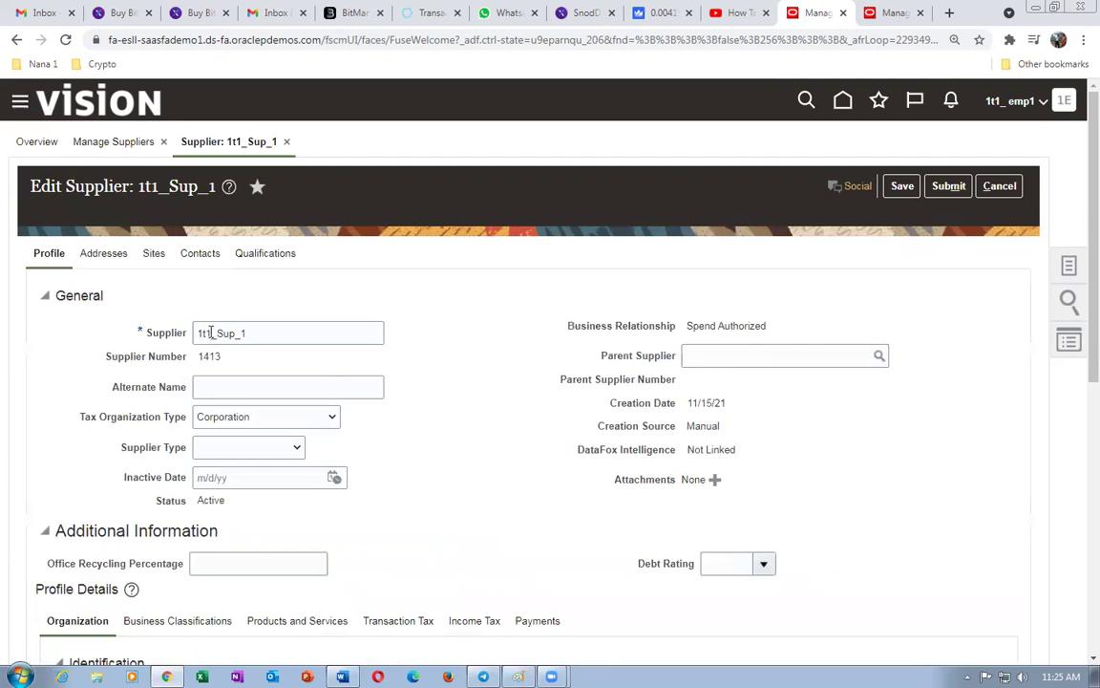
scroll(516, 470, down, 3)
scroll(516, 472, down, 3)
scroll(518, 471, up, 6)
click(958, 187)
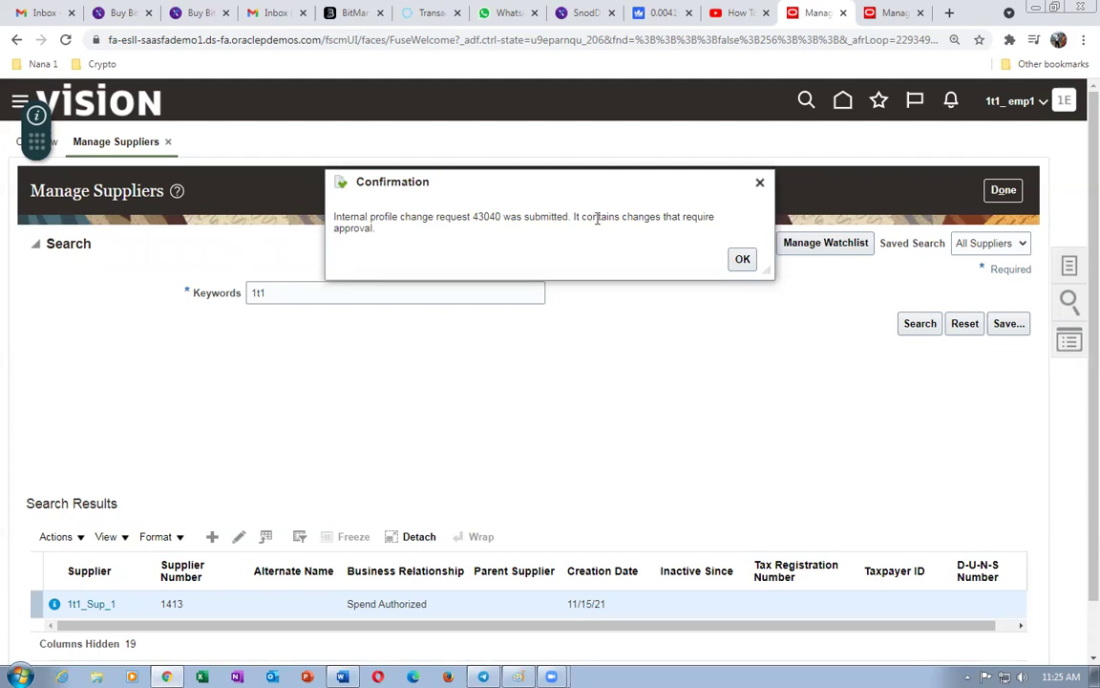
drag(400, 216, 688, 270)
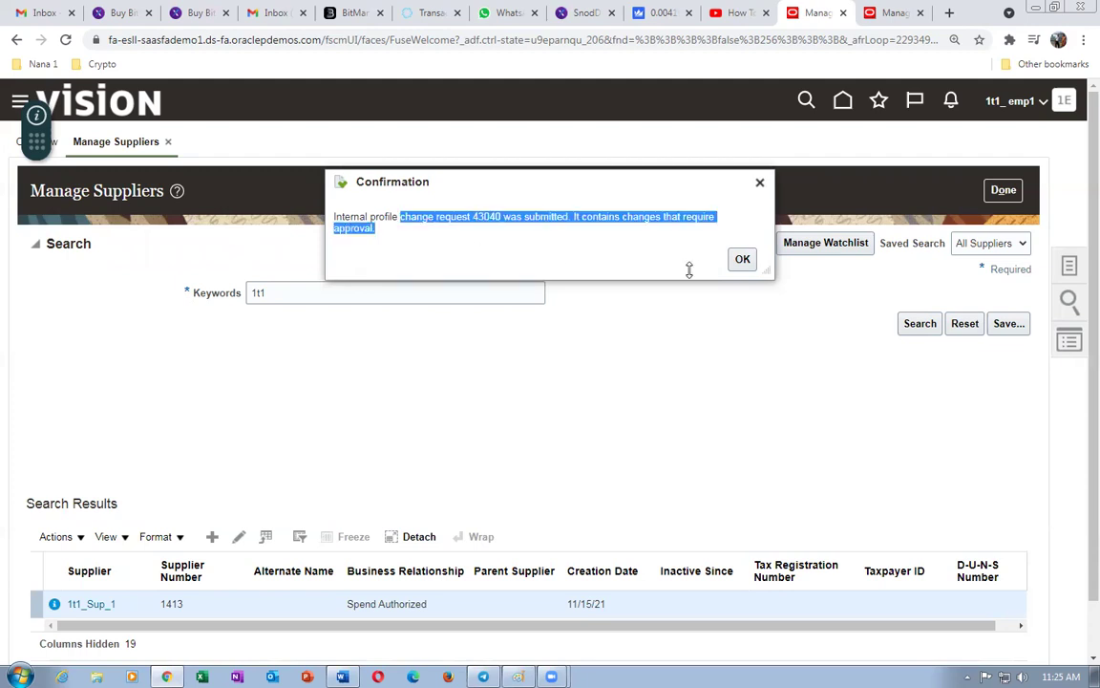
click(741, 260)
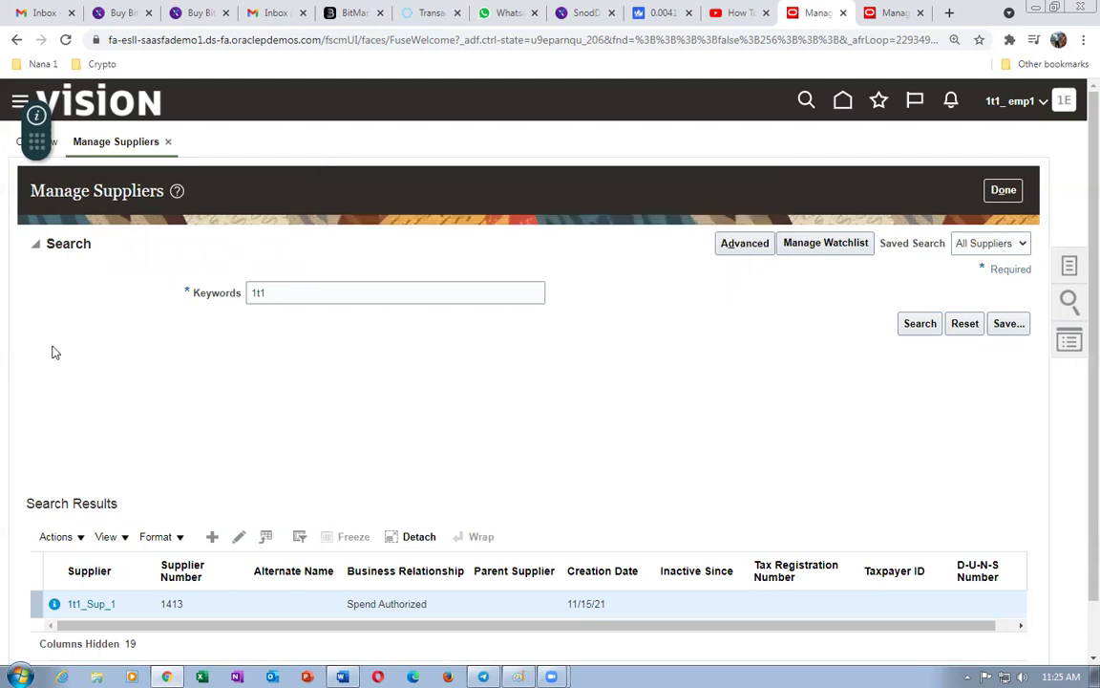
- Rerun the Manage Suppliers search for 1t1
click(919, 323)
click(920, 324)
click(920, 324)
click(919, 324)
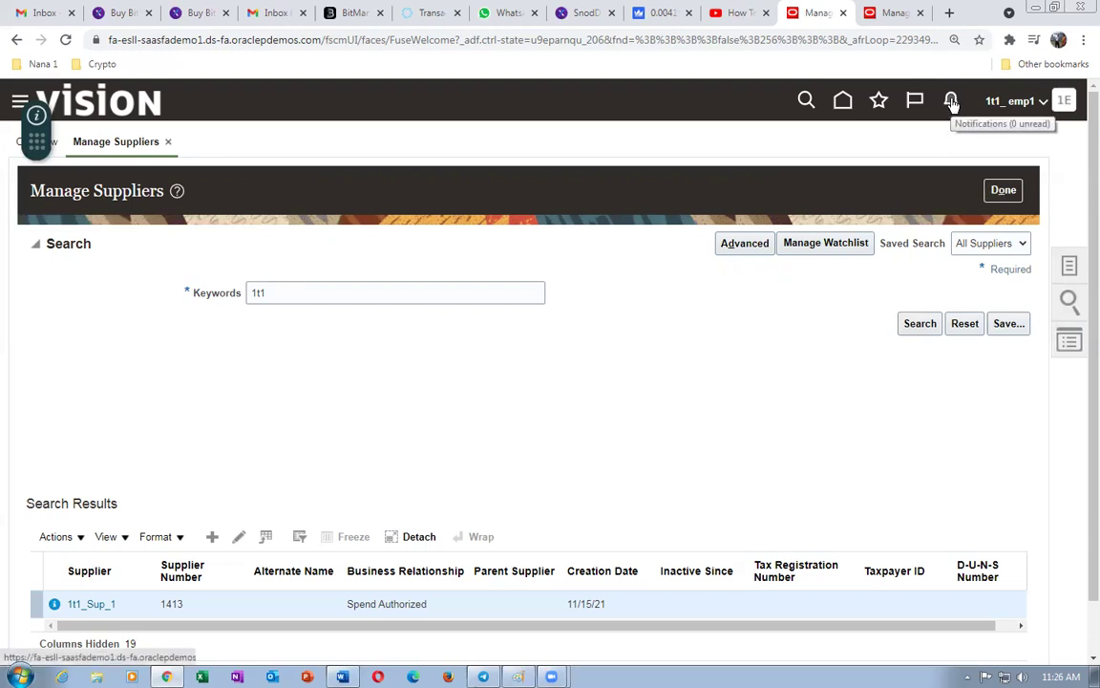
- Scroll through the Navigator menu, then close it to see supplier 1t1_Sup_1 in the results
drag(34, 145, 169, 115)
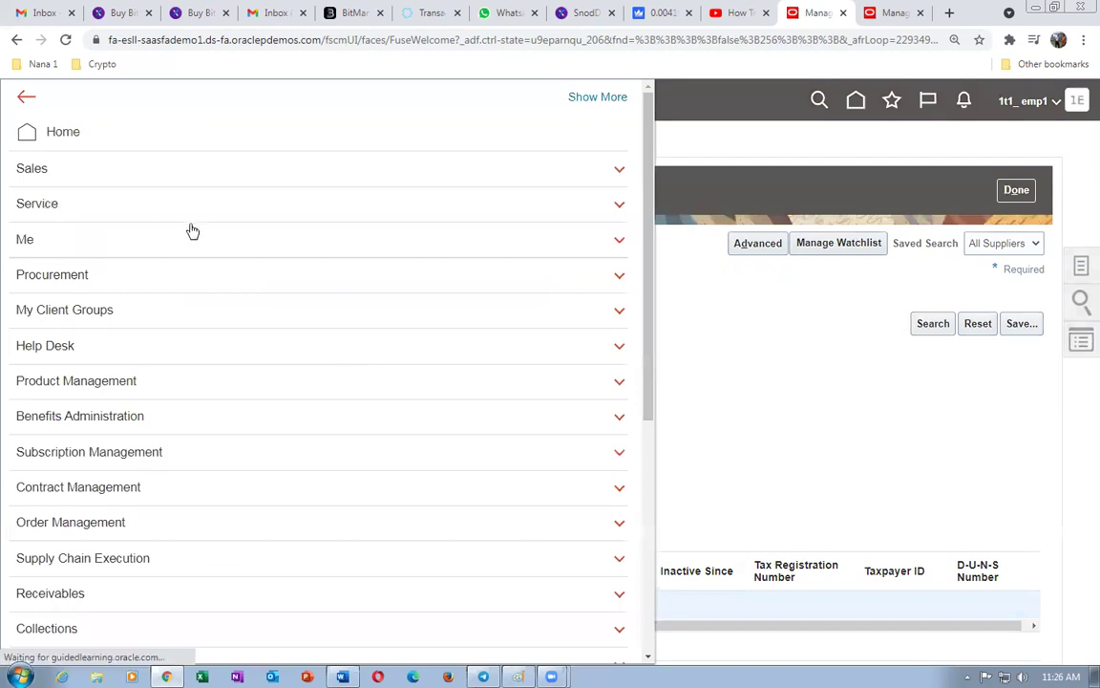
scroll(141, 241, down, 1)
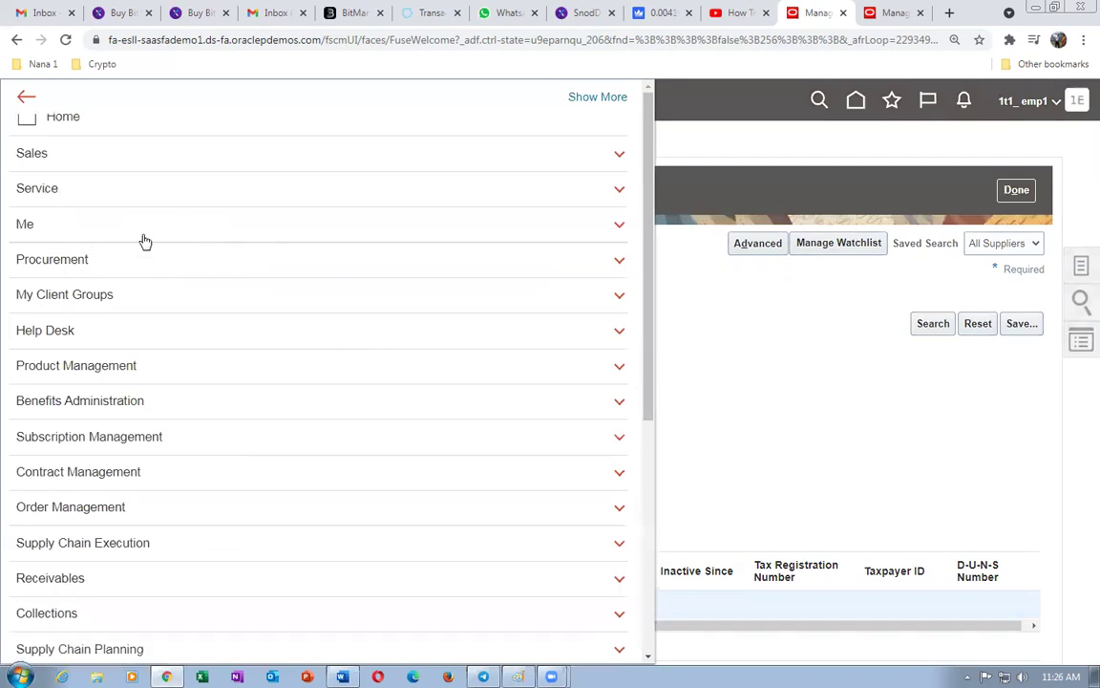
scroll(146, 240, down, 3)
scroll(153, 241, down, 4)
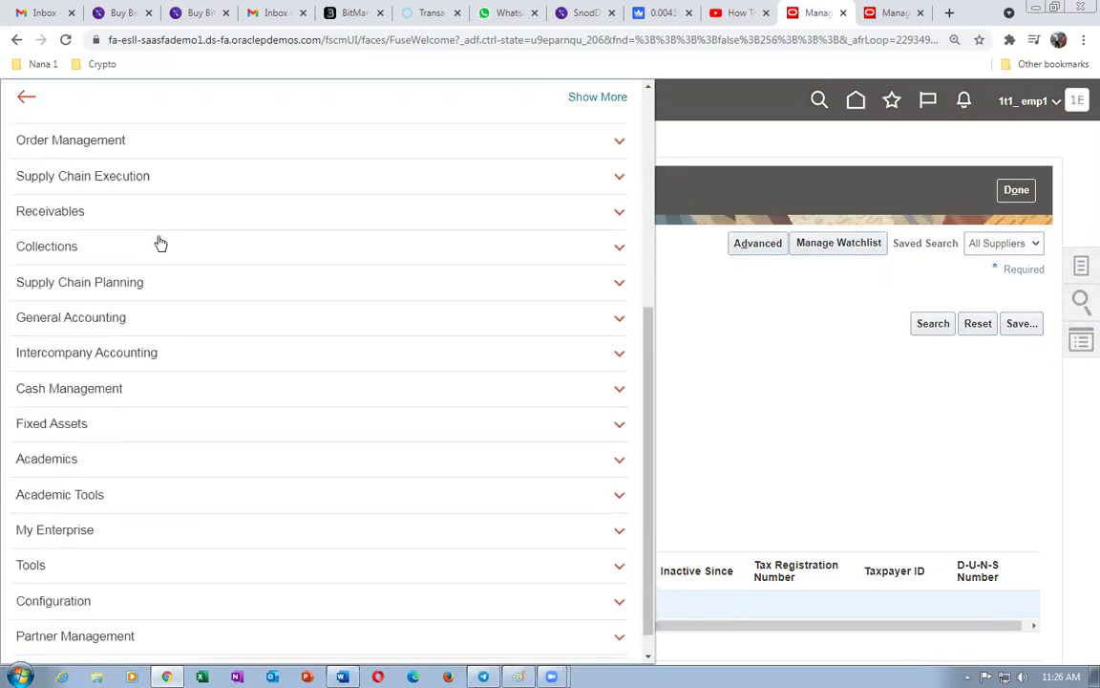
scroll(161, 244, down, 1)
scroll(166, 243, up, 7)
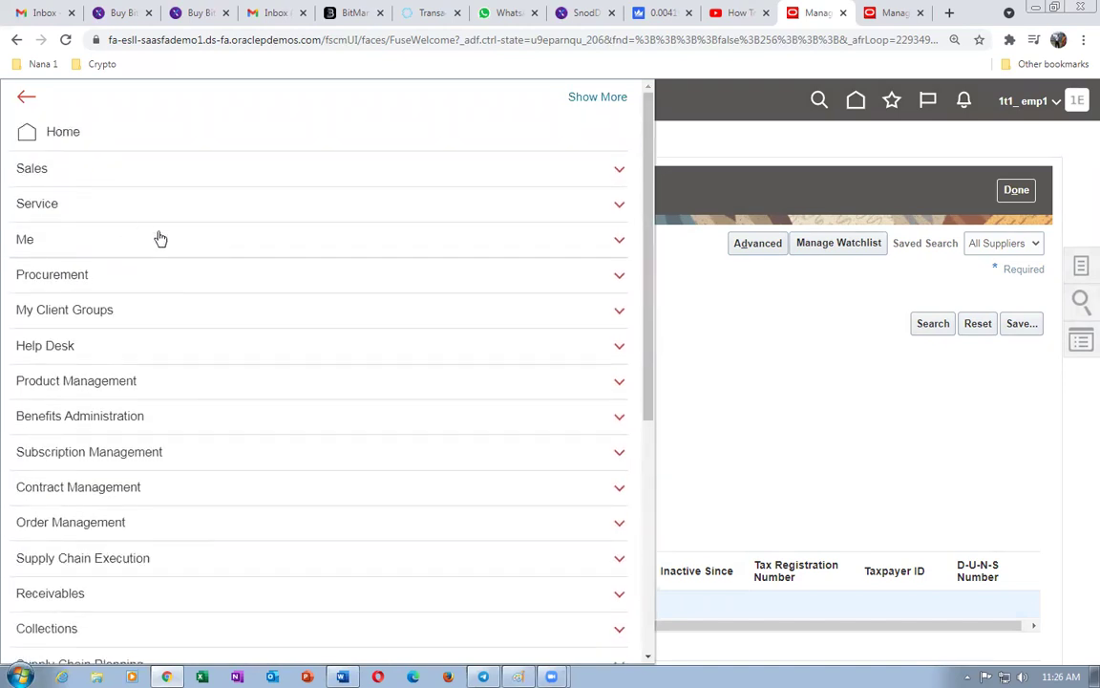
click(764, 321)
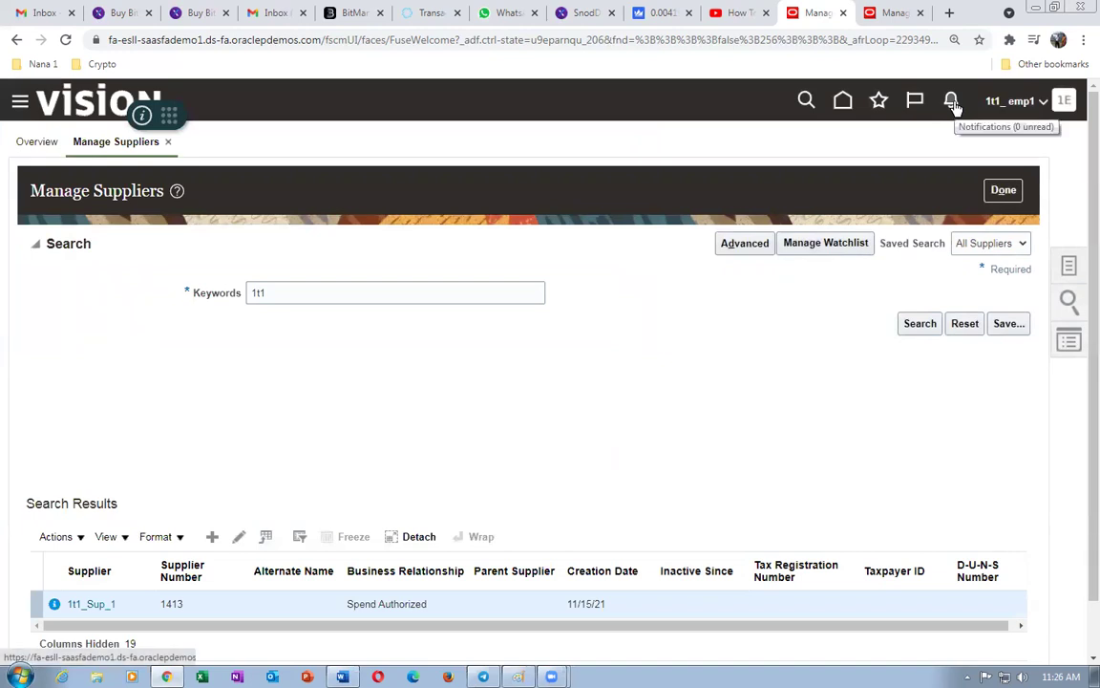
- Open the BPM Worklist from the notifications Show All page
click(952, 102)
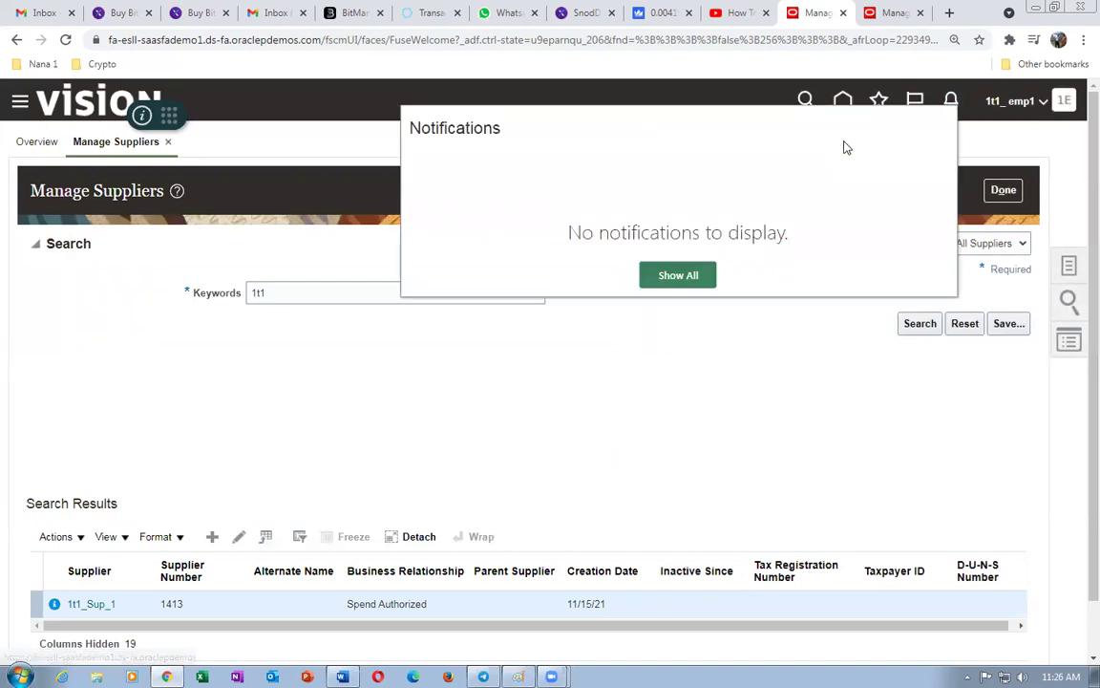
click(700, 279)
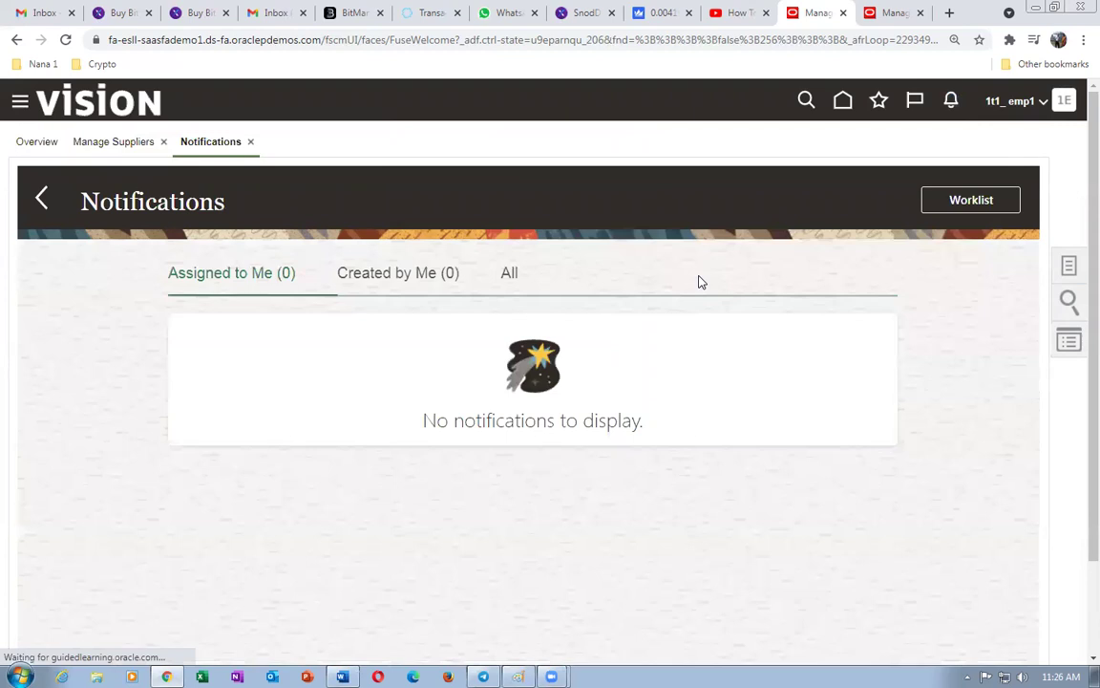
click(955, 206)
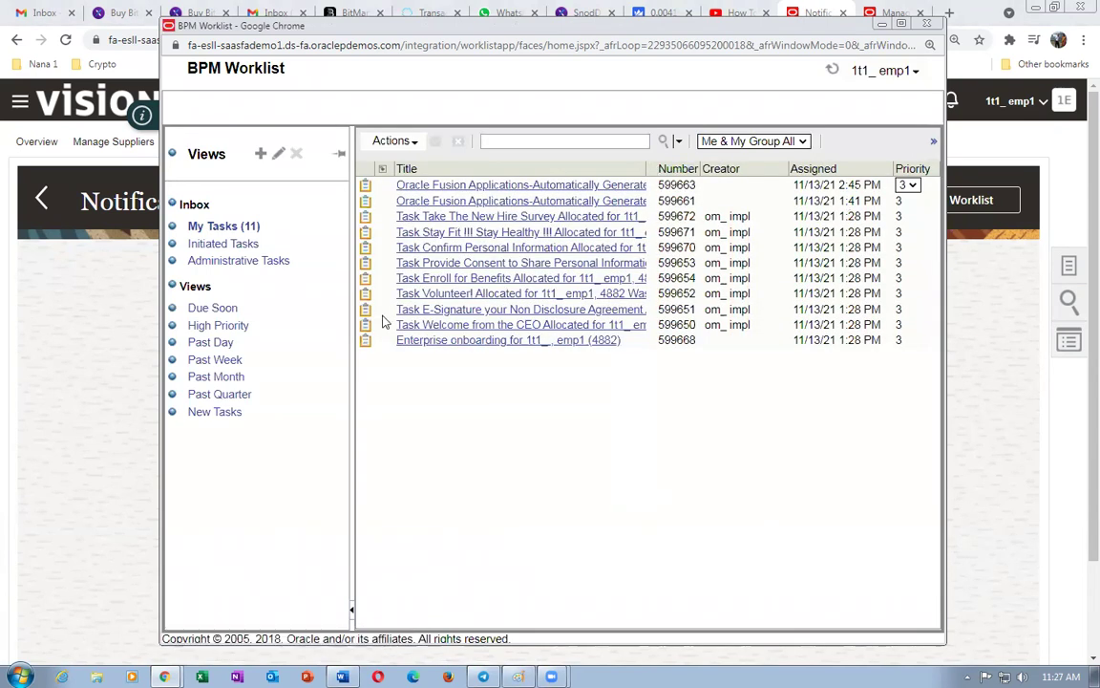
- Open task 600204 for change request 43040 from Administrative Tasks with status Any
click(239, 260)
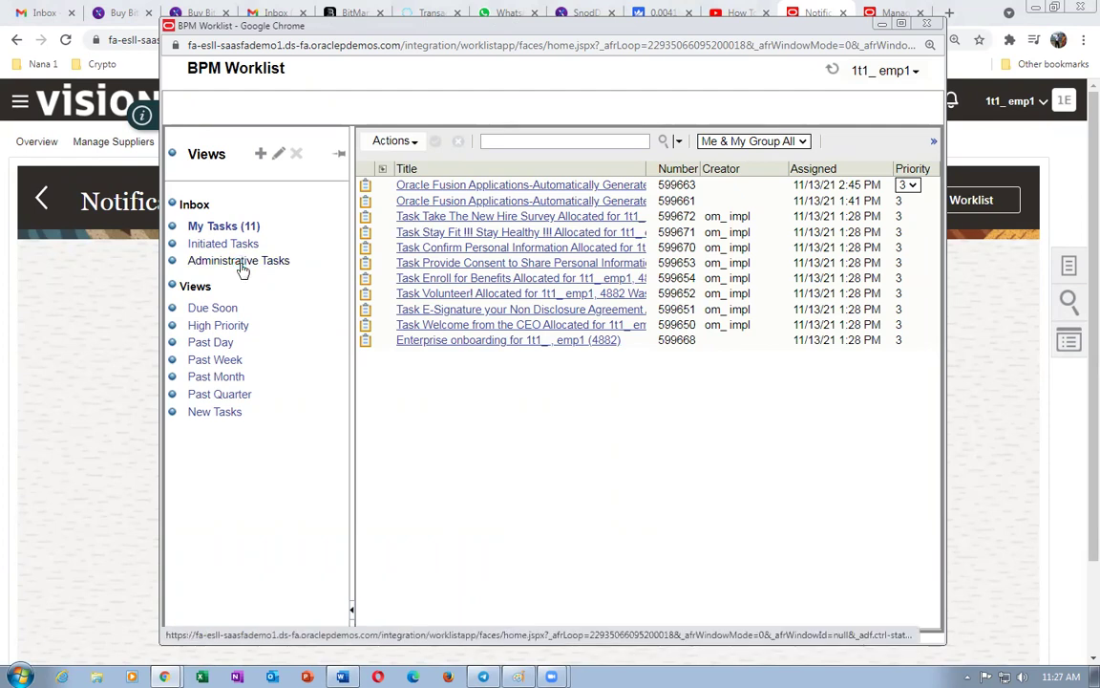
click(240, 265)
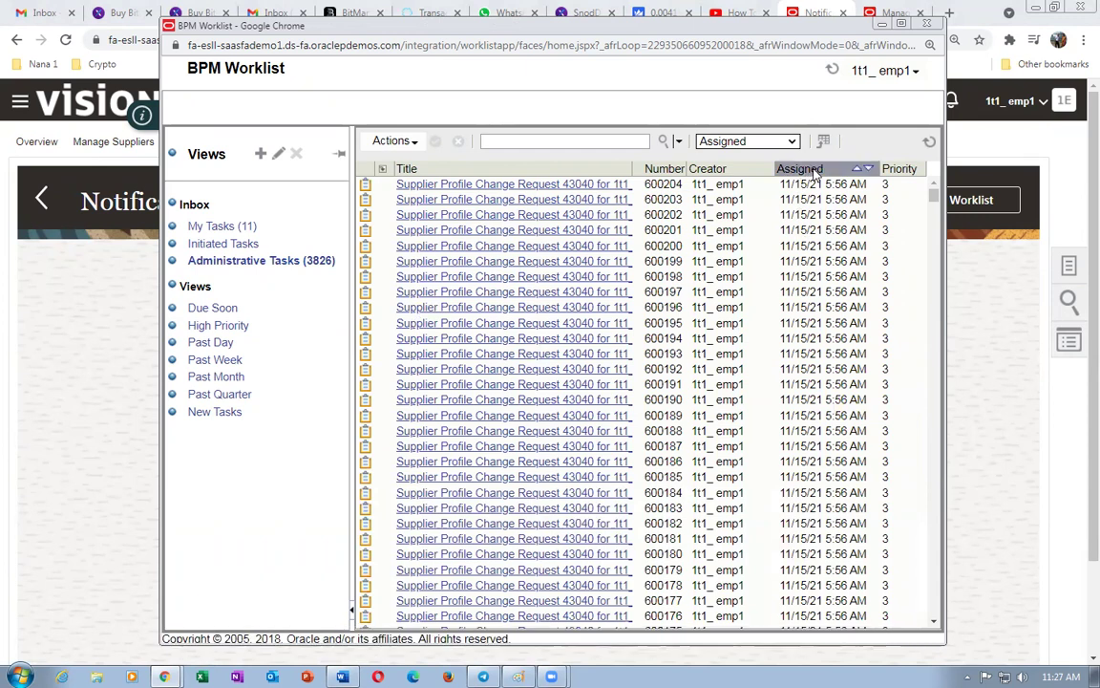
click(747, 142)
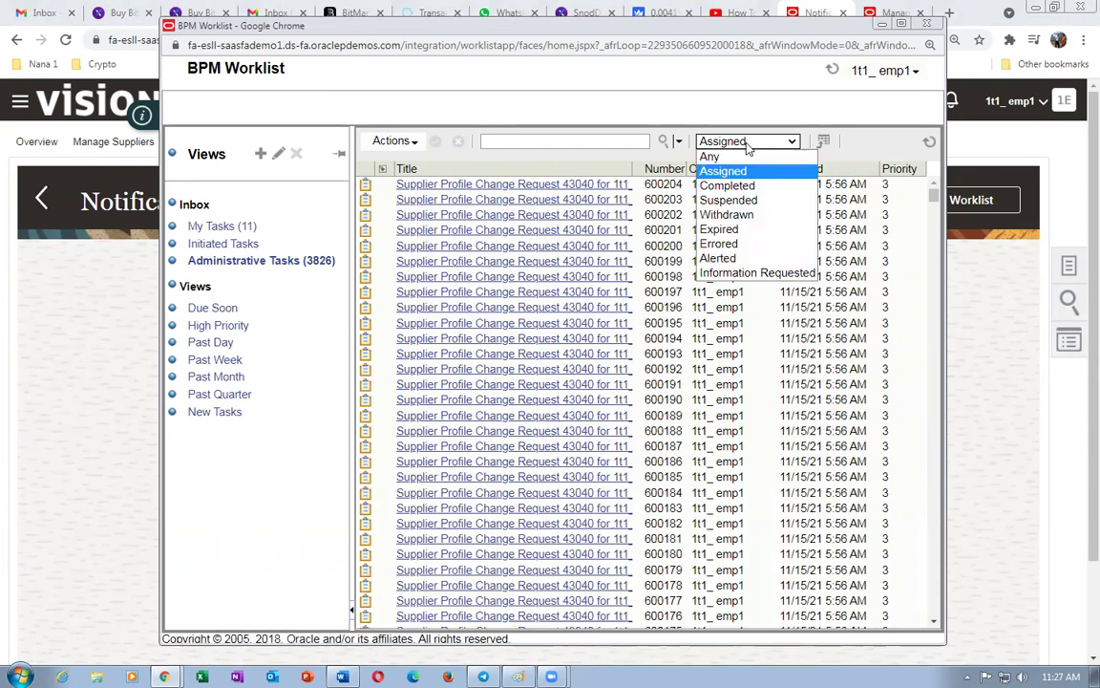
click(734, 157)
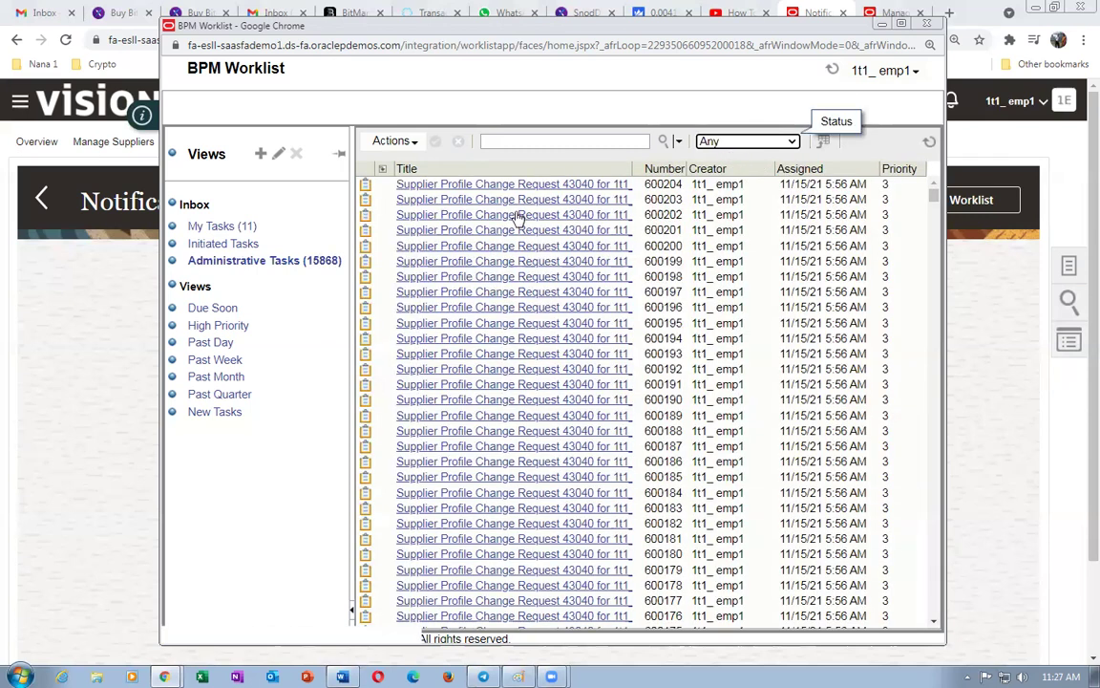
click(532, 186)
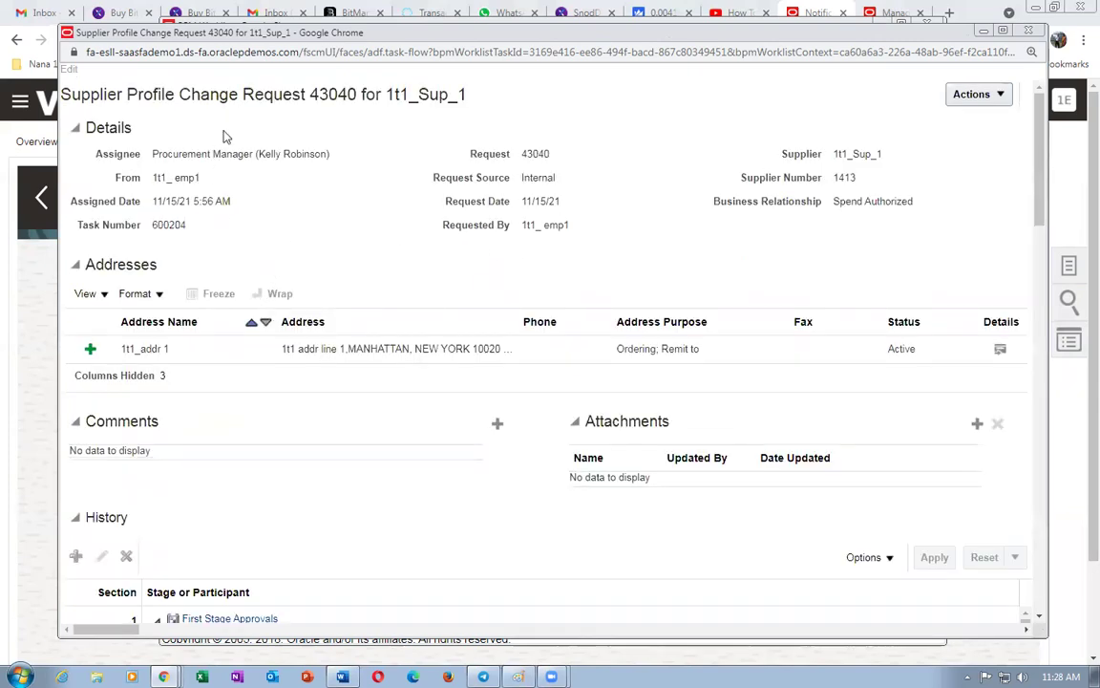
- Reassign task 600204 to the requesting user found by a 1t1 user search
click(965, 94)
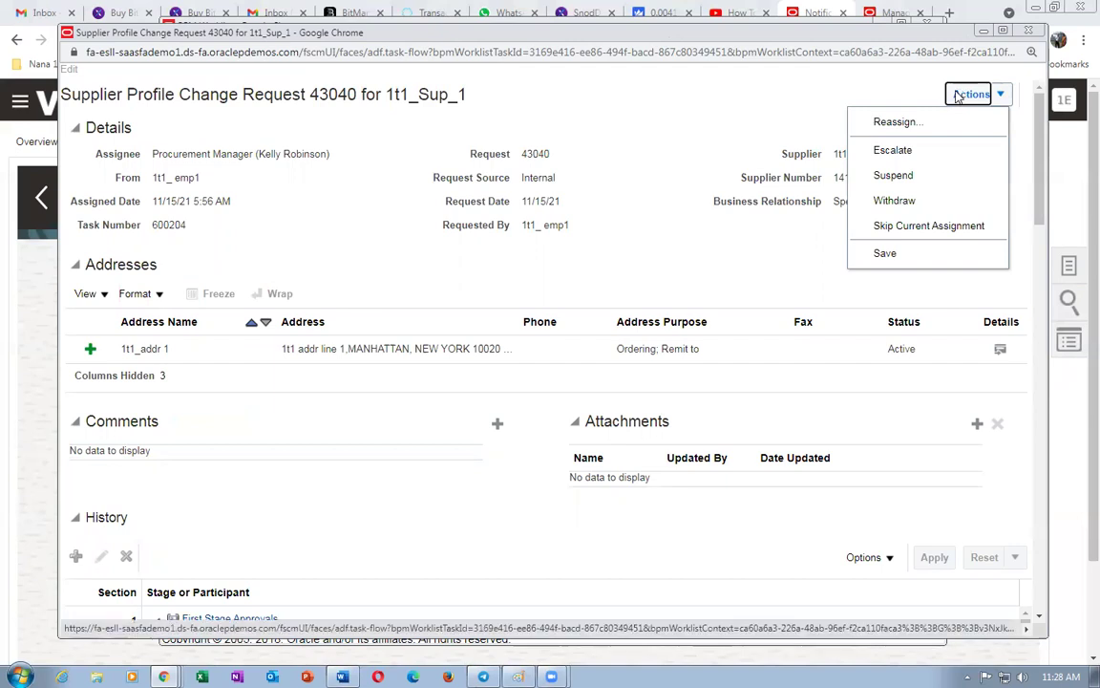
click(894, 123)
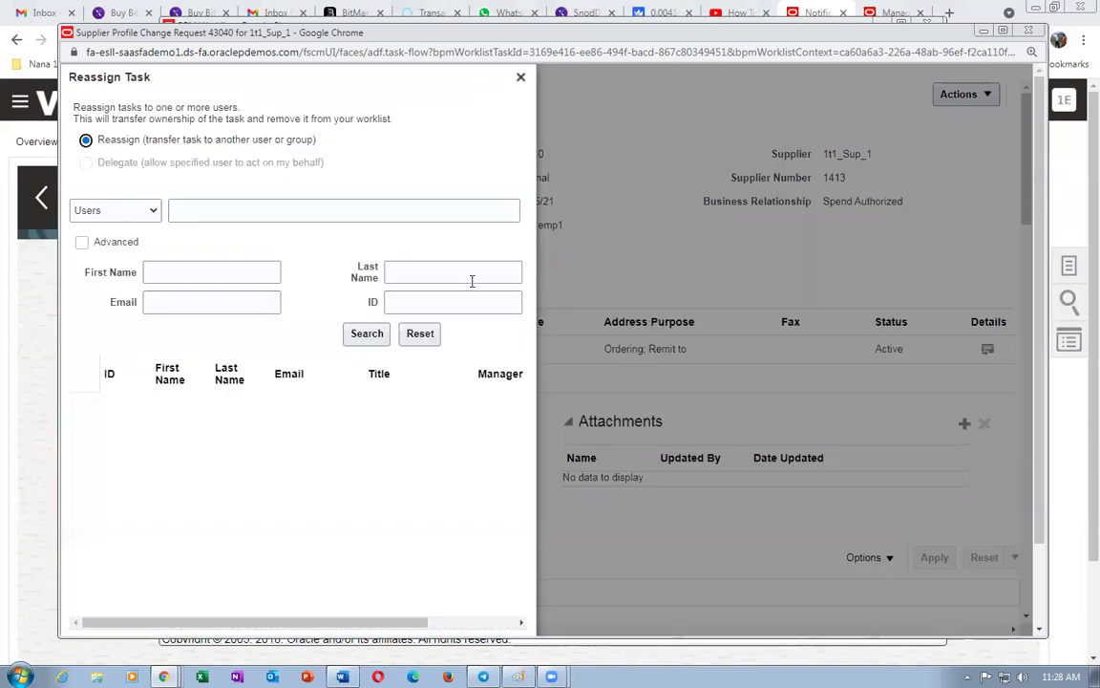
click(284, 211)
text(1t1)
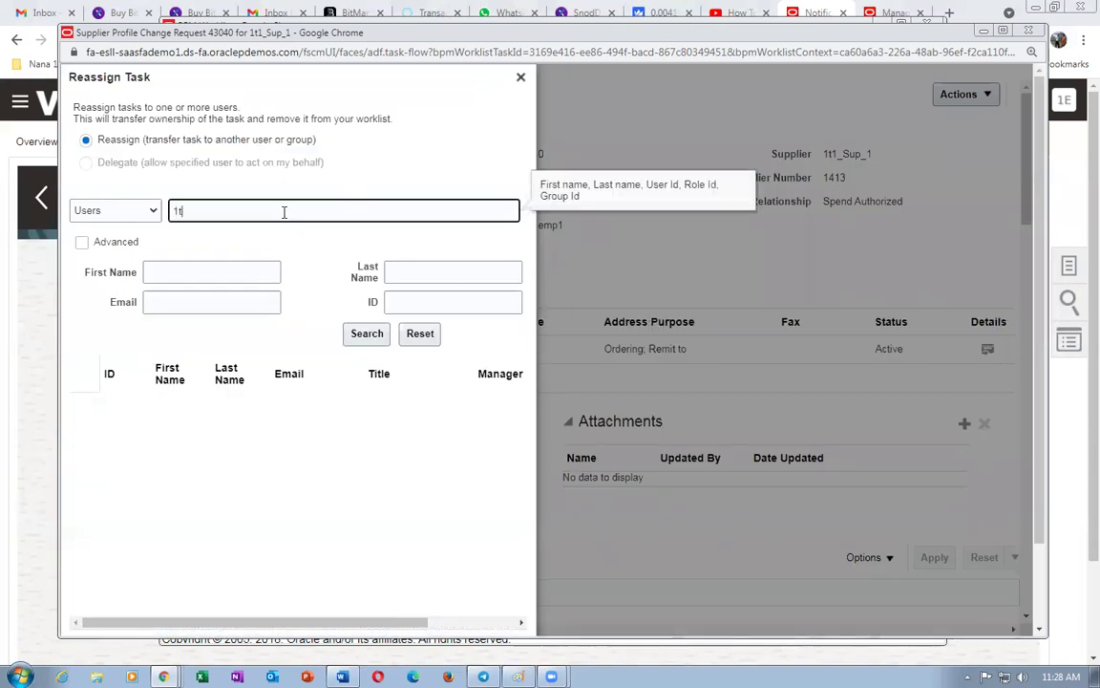
key(BackSpace)
key(BackSpace)
text(t1)
click(364, 336)
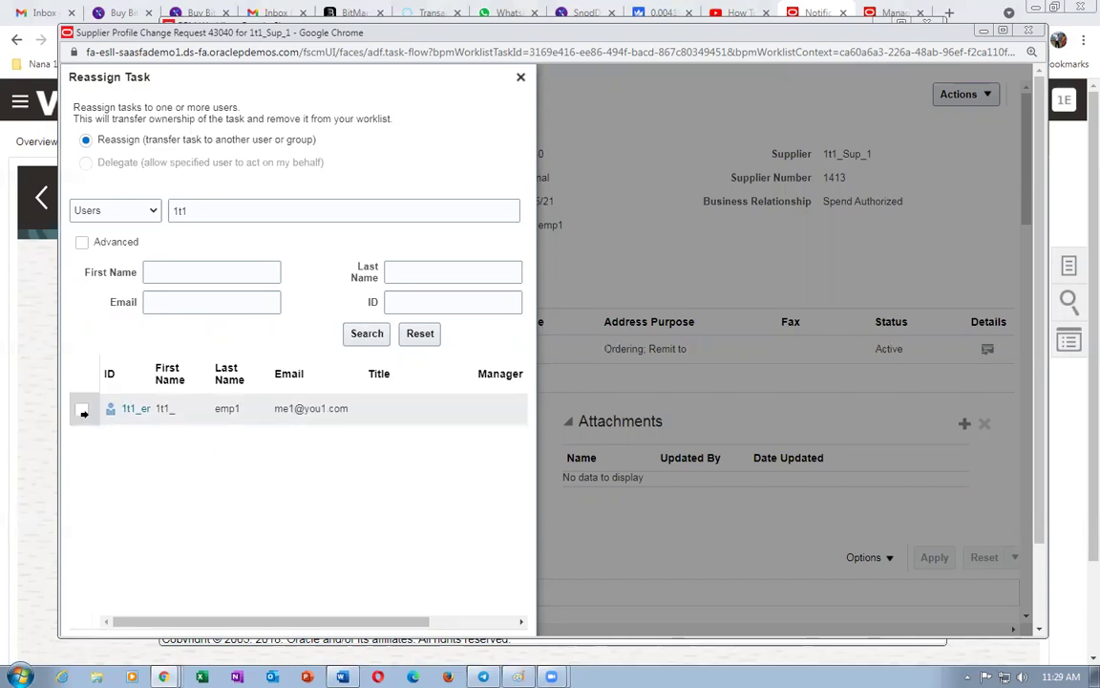
click(81, 409)
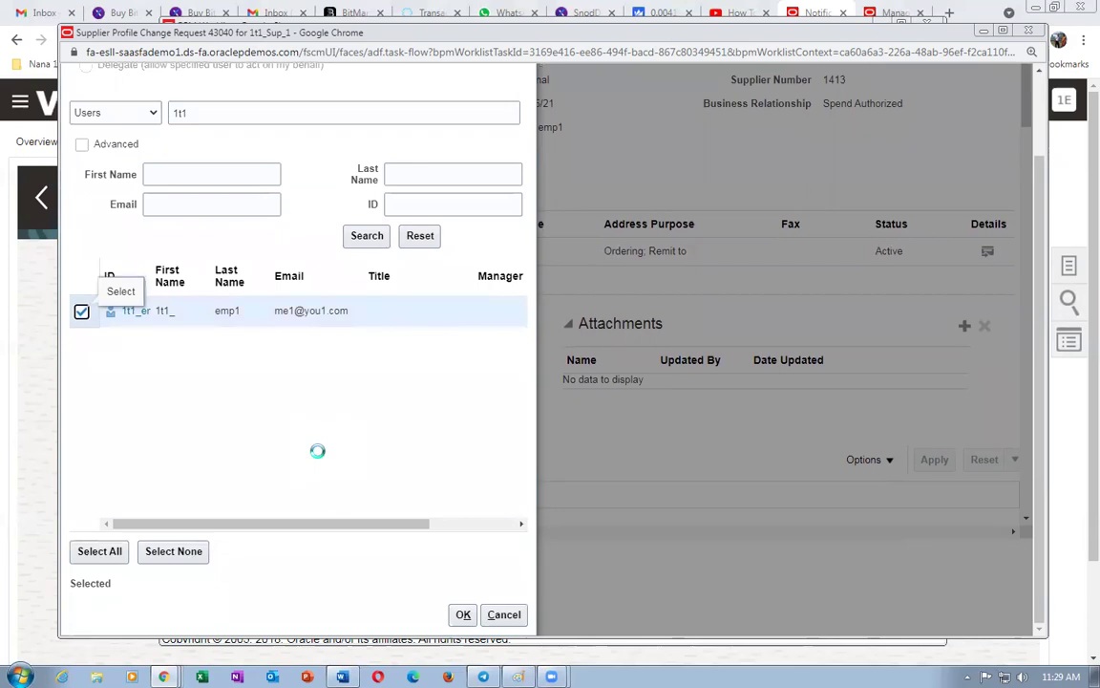
click(458, 614)
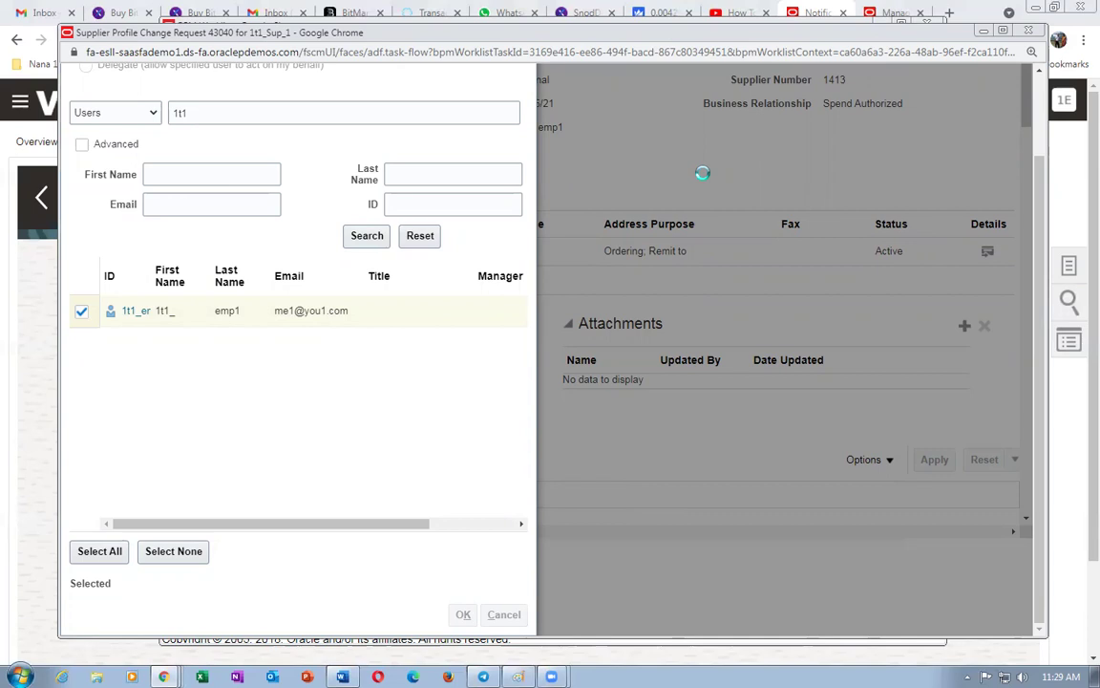
scroll(701, 173, up, 2)
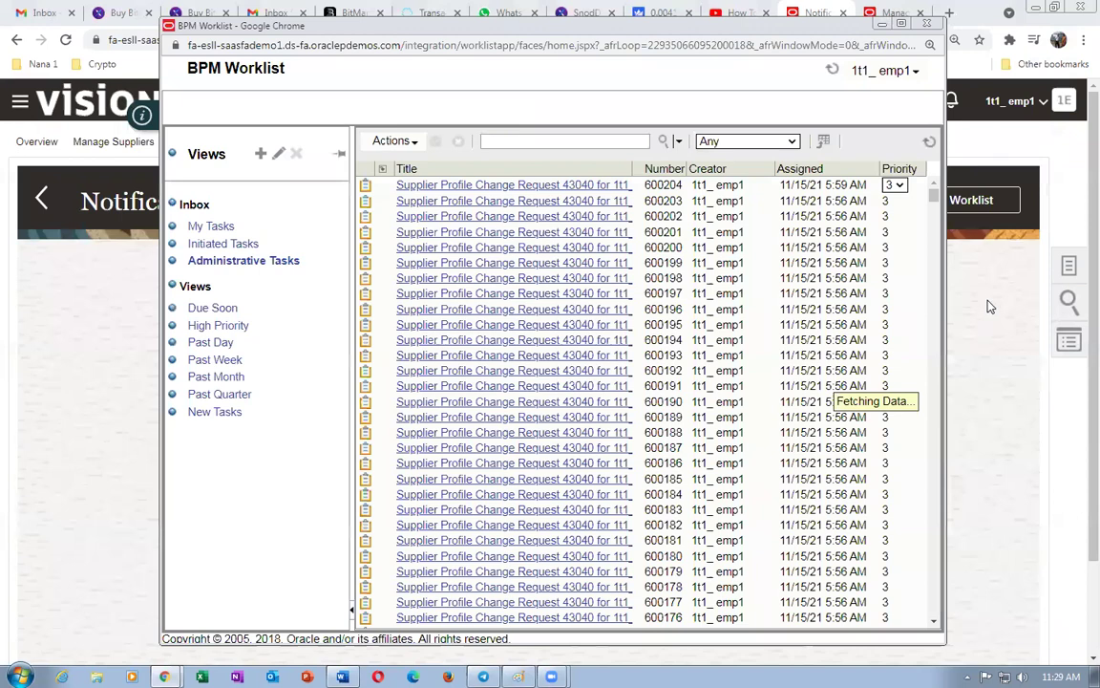
- Close the BPM Worklist and reopen it from the notifications Show All page
click(990, 307)
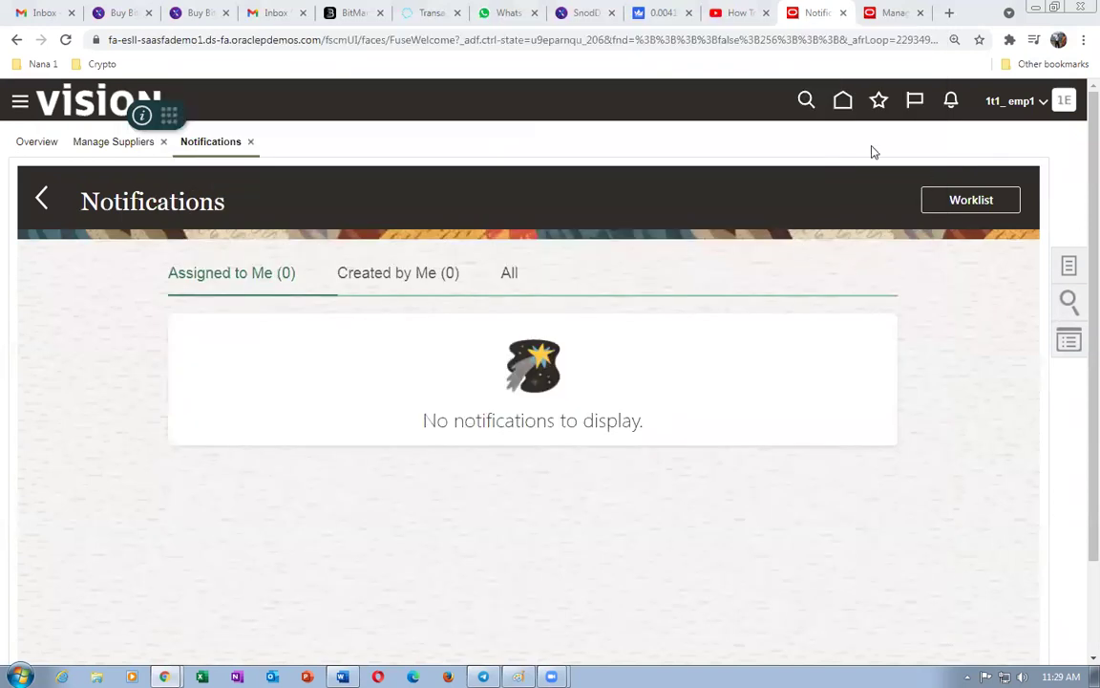
click(950, 100)
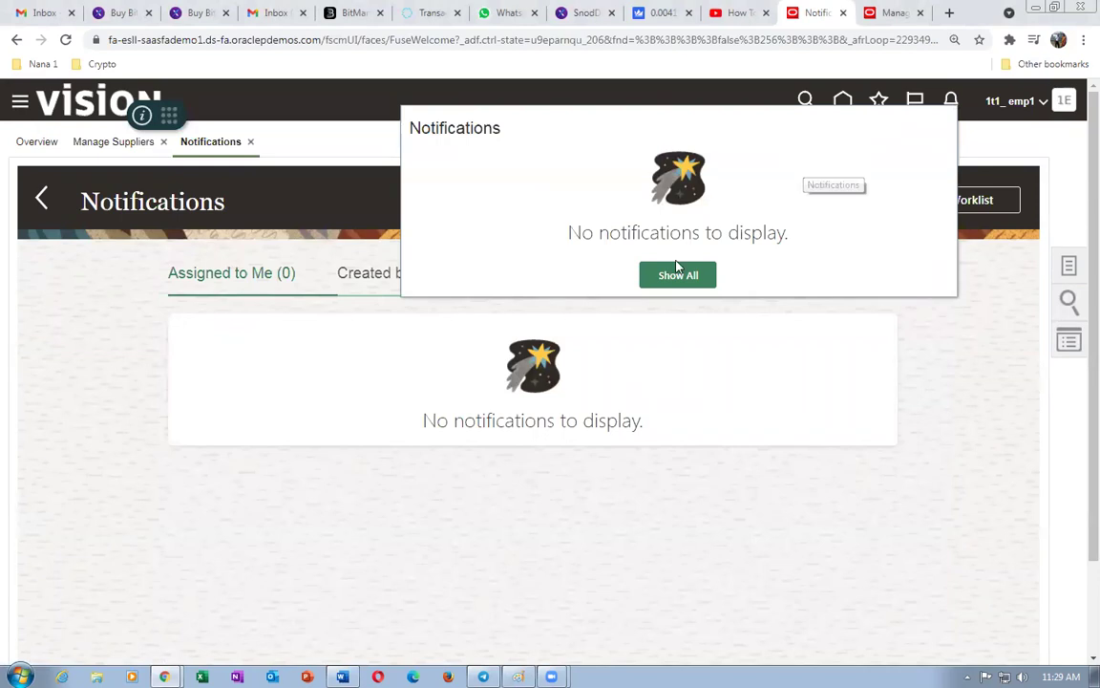
click(676, 275)
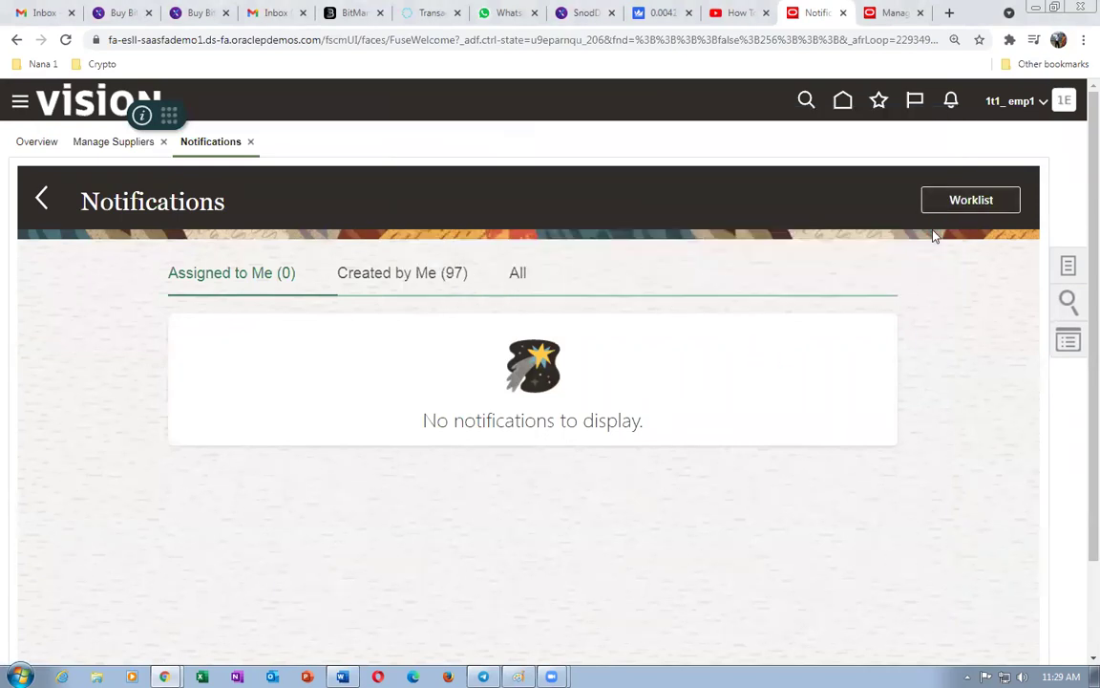
click(987, 198)
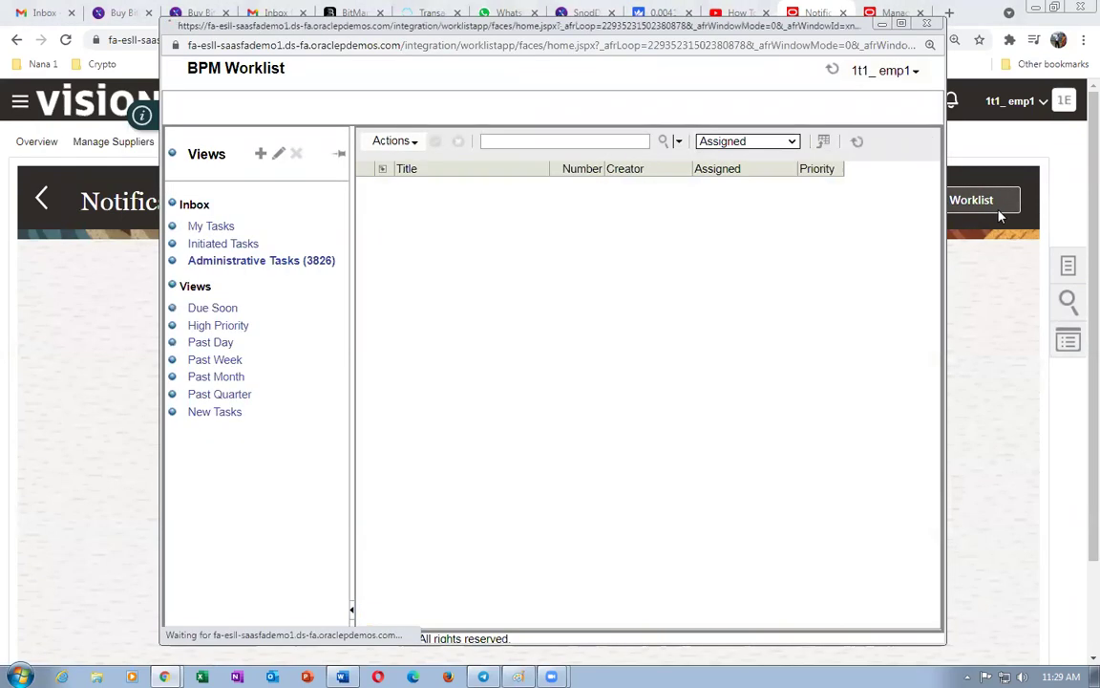
- Filter tasks to status Any, open task 600204 and approve change request 43040
click(755, 141)
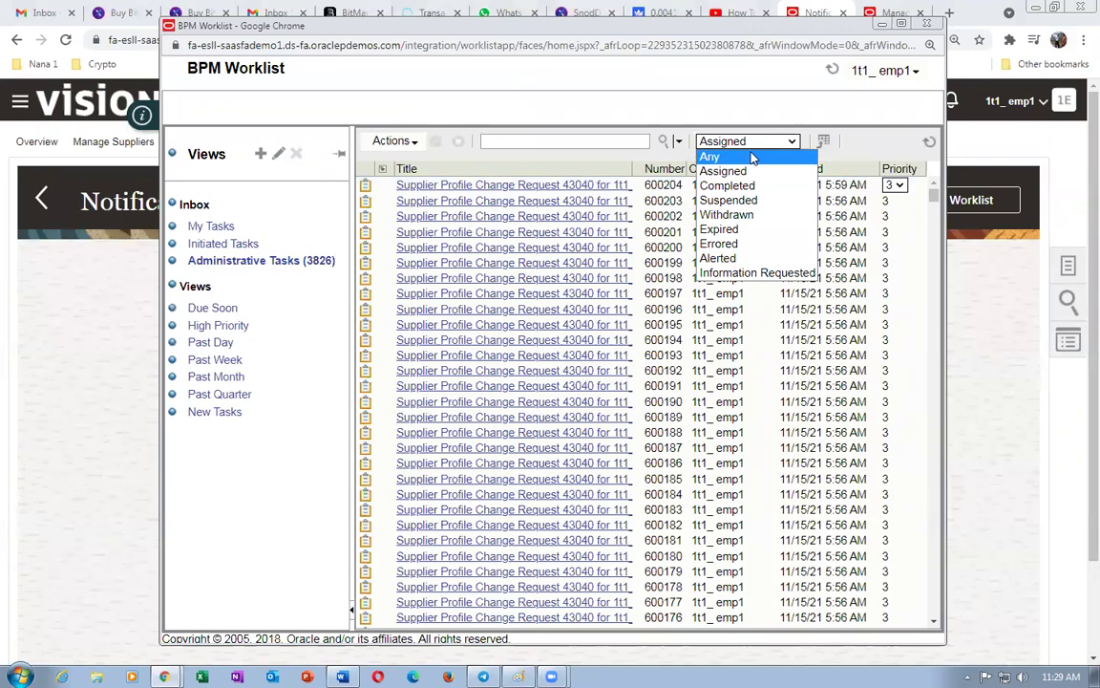
click(756, 154)
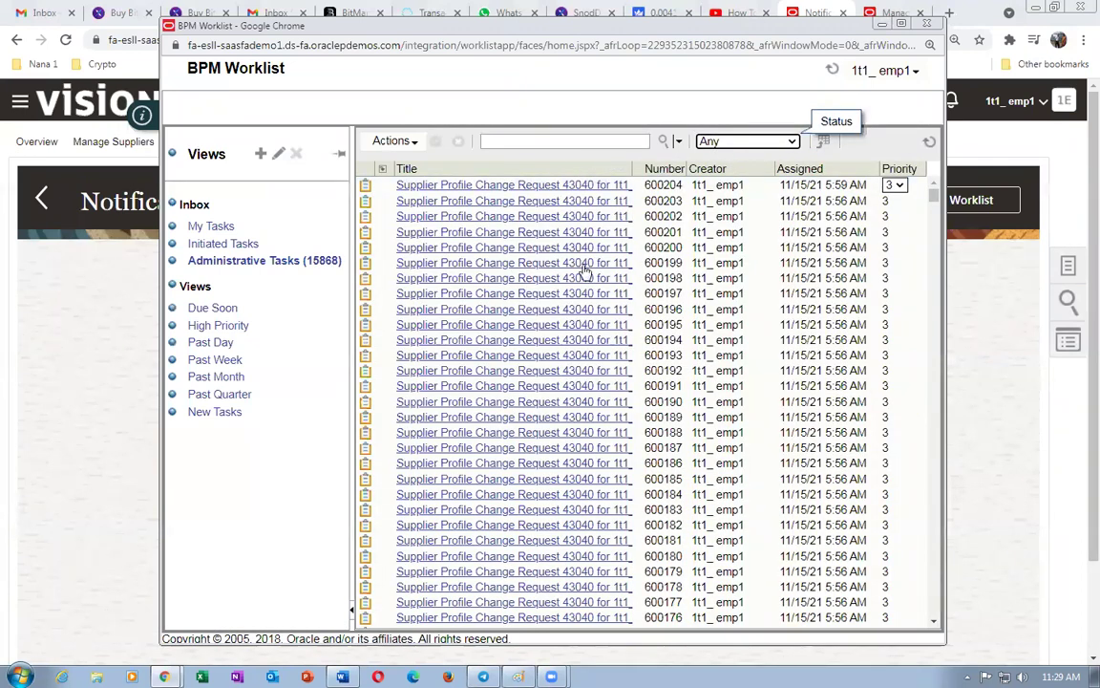
click(541, 188)
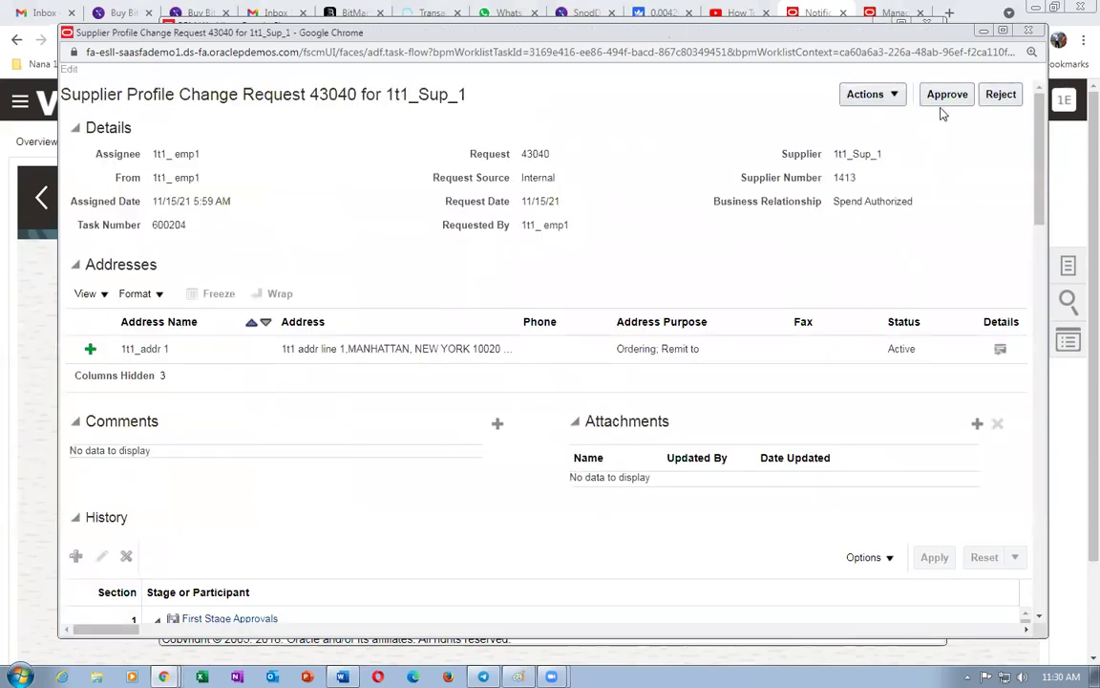
click(955, 96)
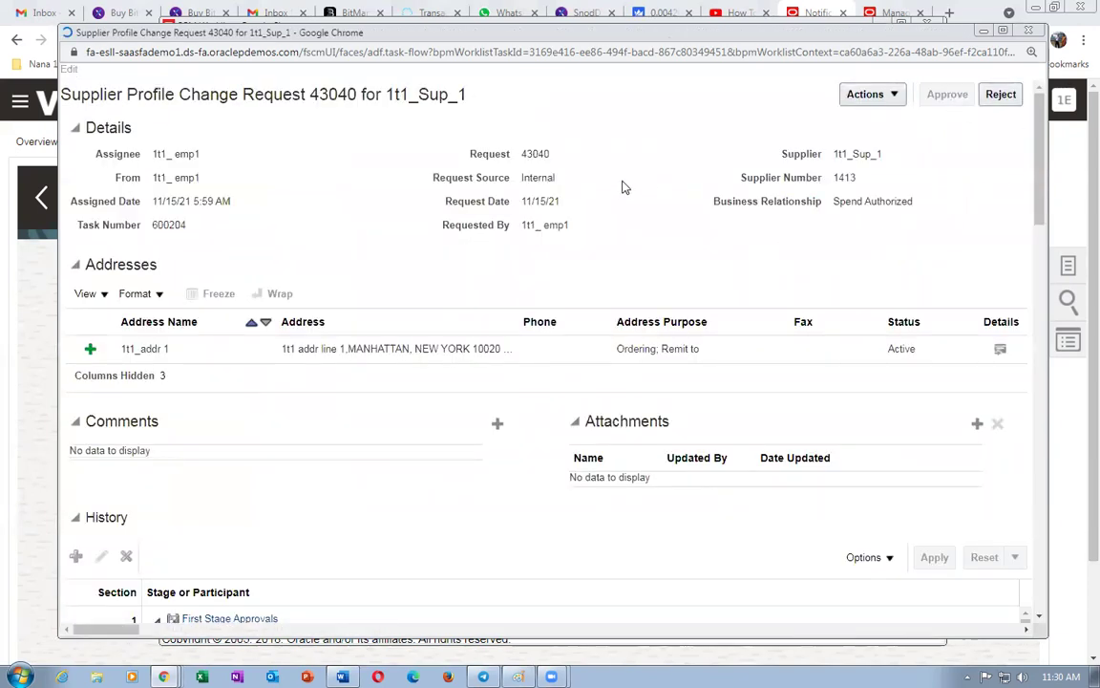
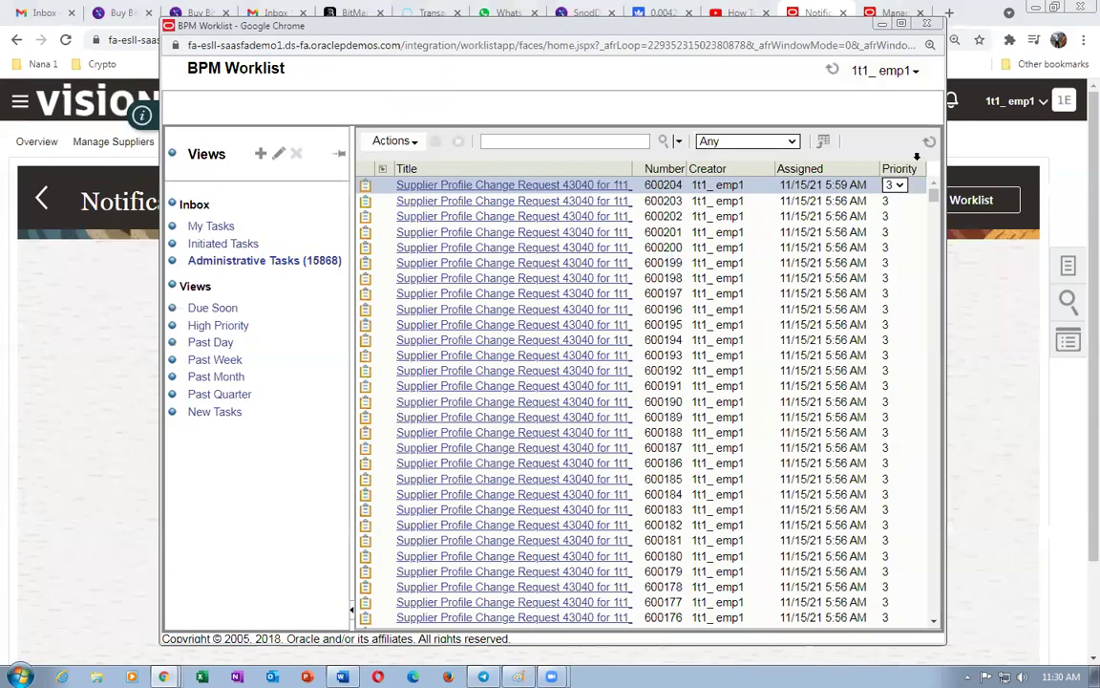
- Refresh the BPM Worklist task list and close the worklist window
click(832, 70)
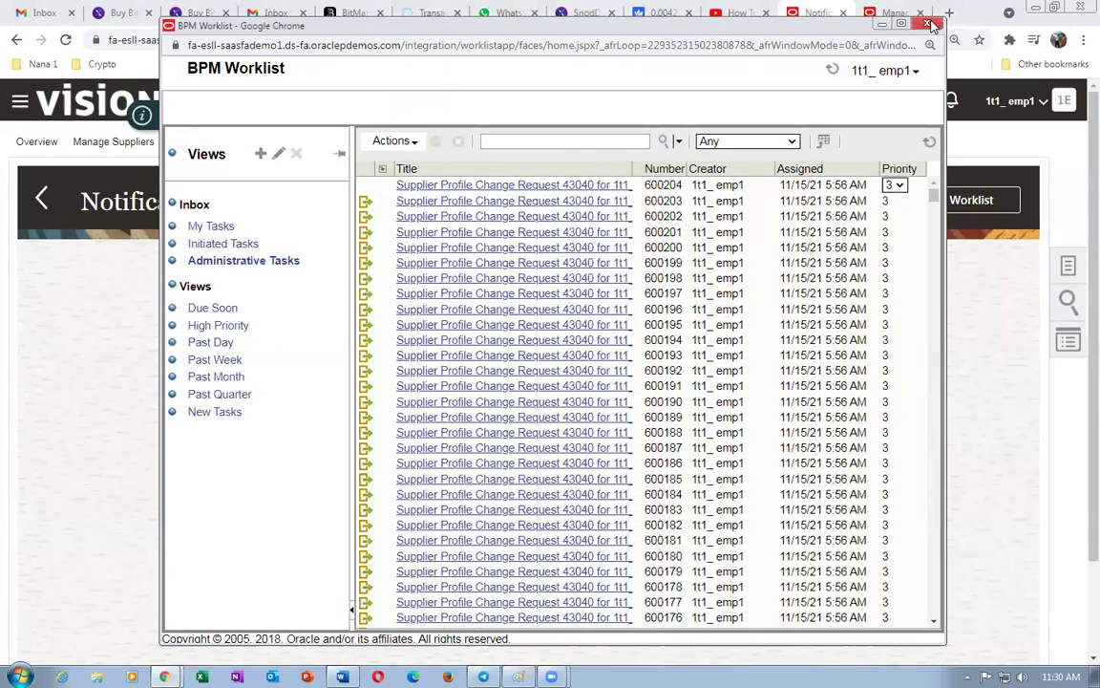
click(929, 23)
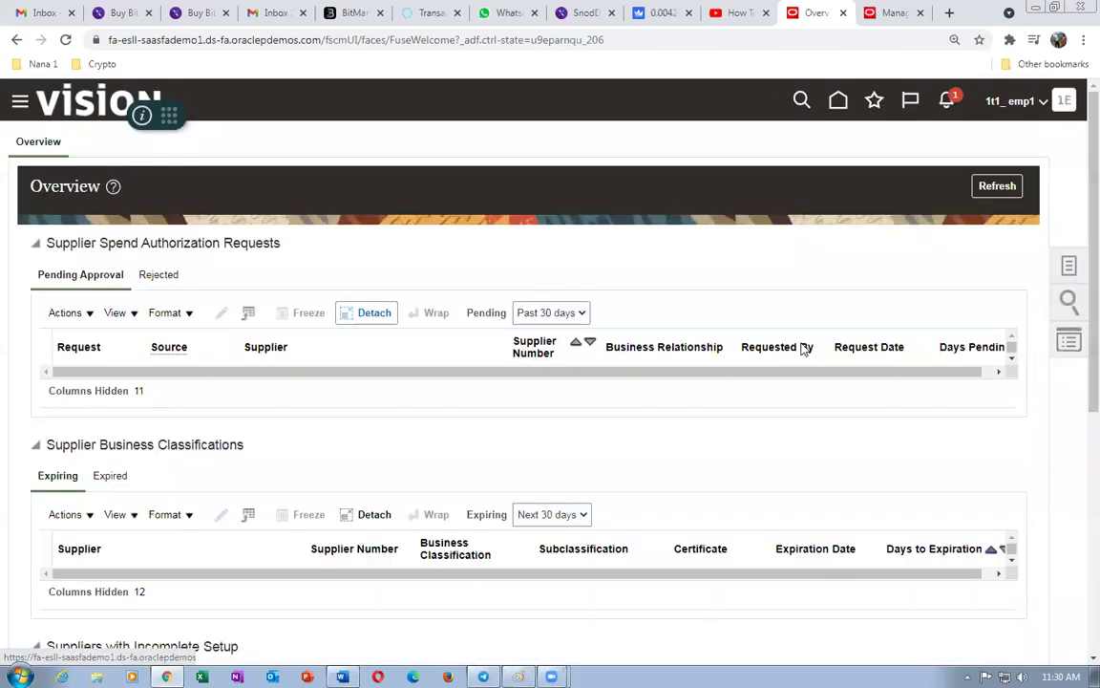
- Search Manage Suppliers for suppliers matching the keyword 1t1
click(1067, 266)
click(961, 148)
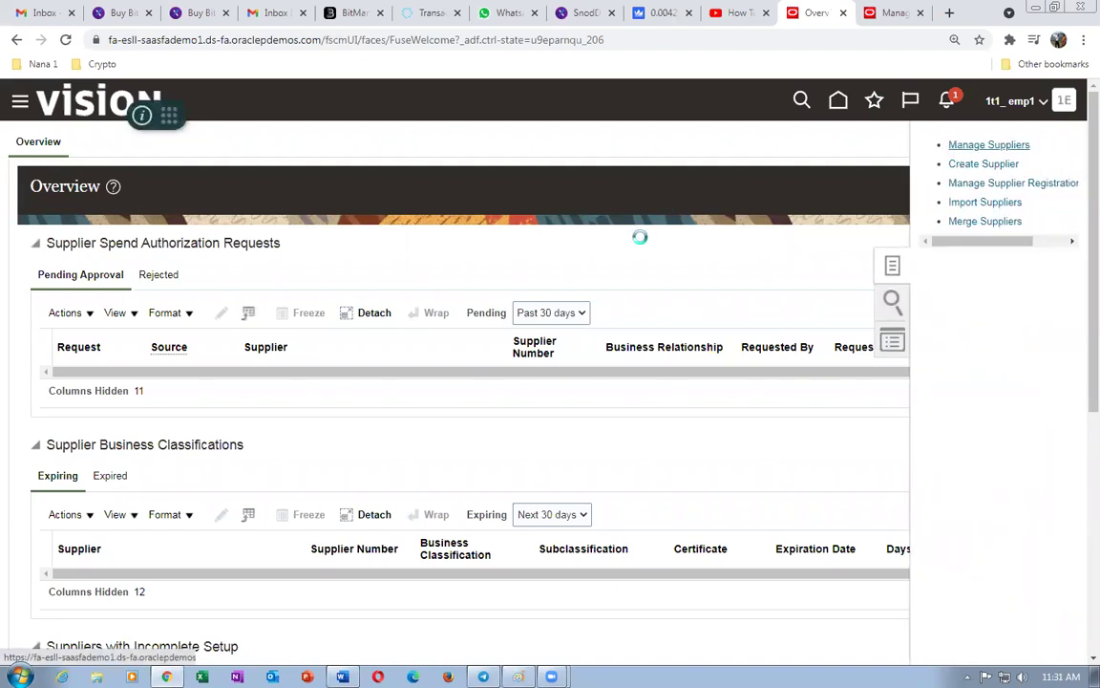
click(422, 287)
text(1t1)
click(931, 324)
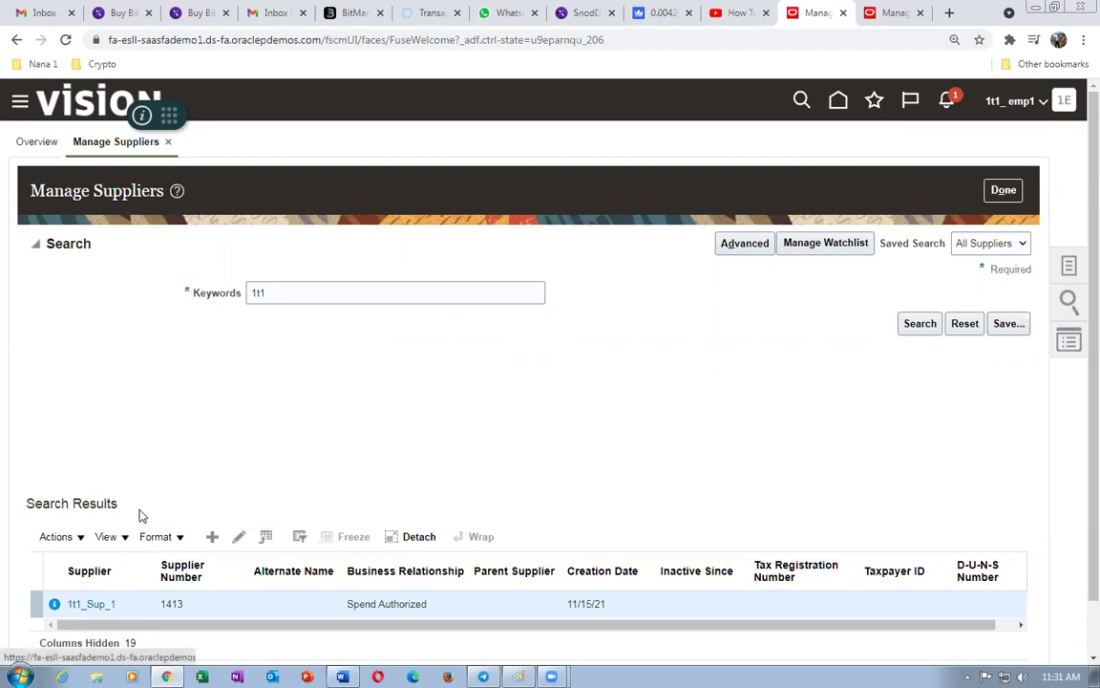
- Dismiss the pending change request note, rerun the search, and open 1t1_Sup_1
click(54, 604)
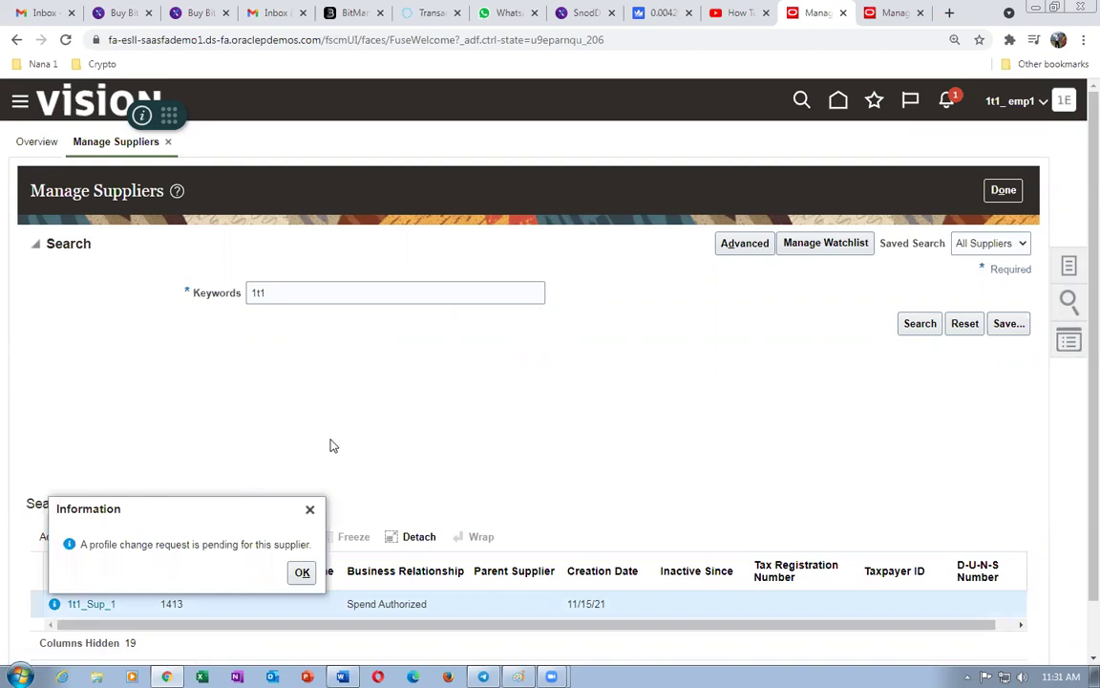
click(300, 573)
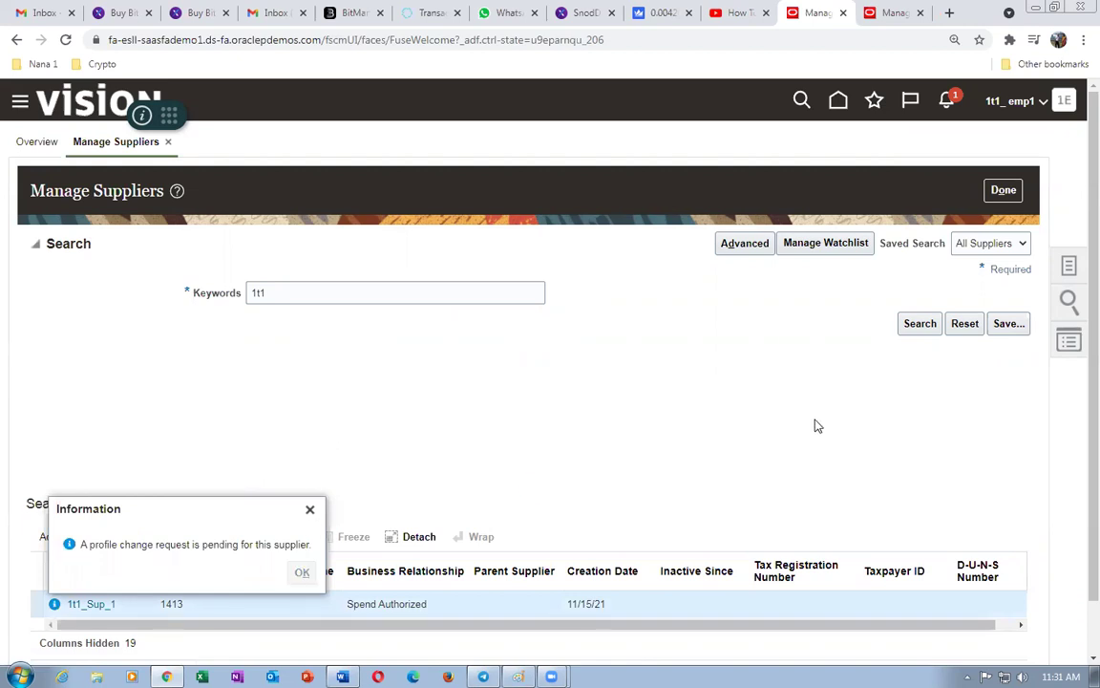
click(924, 324)
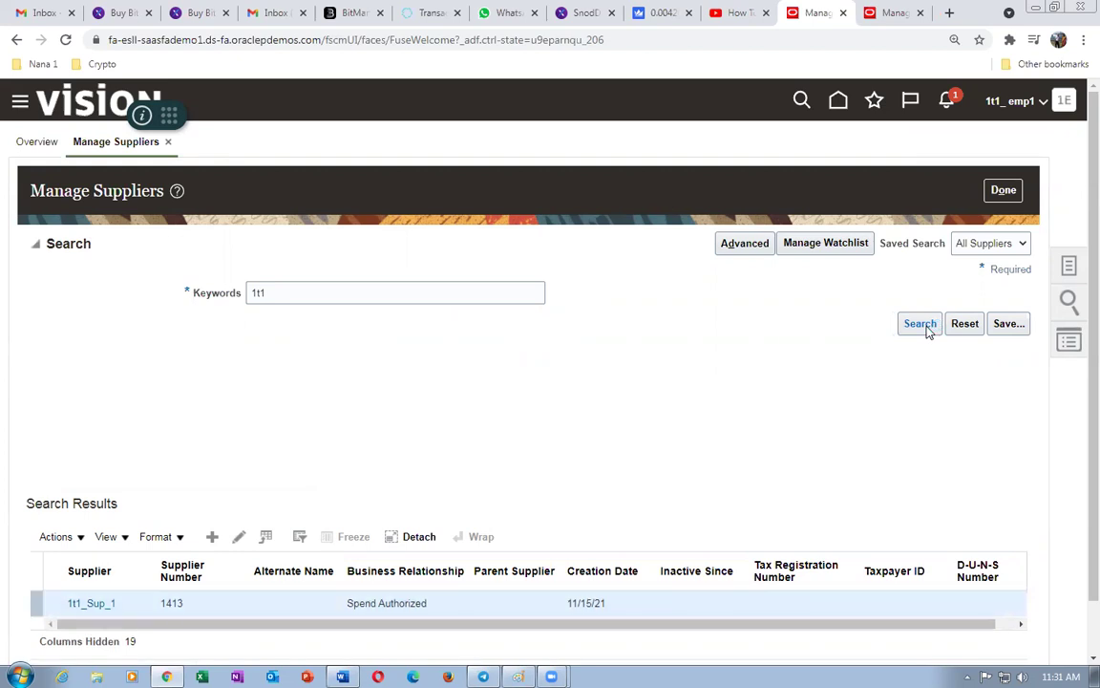
click(95, 604)
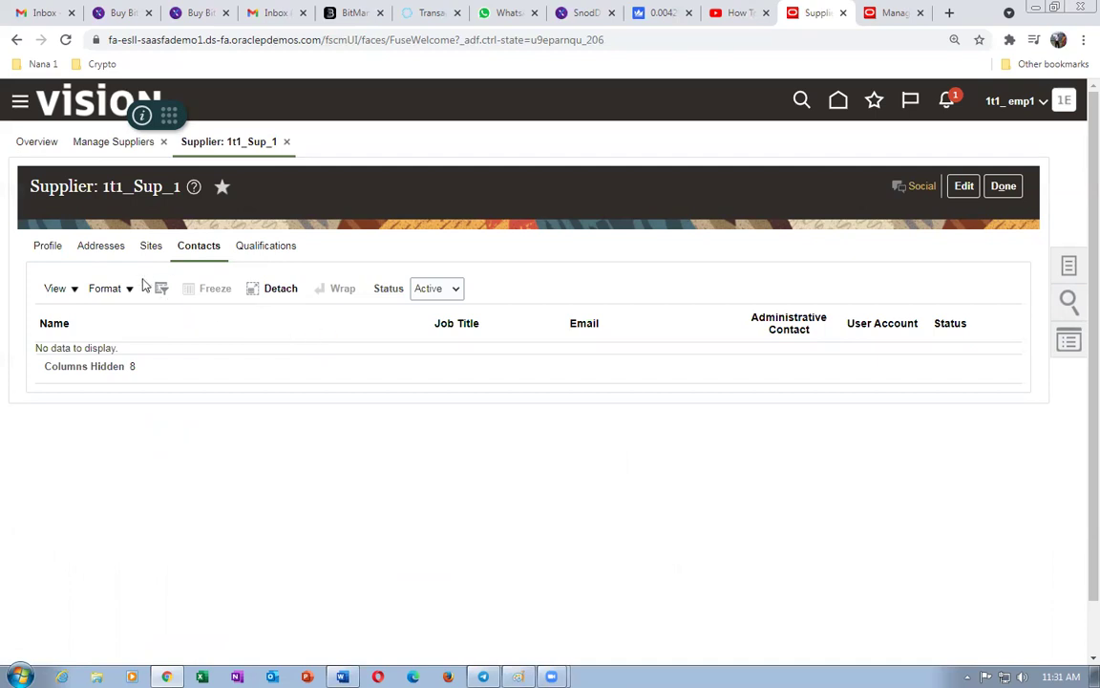
- Edit 1t1_Sup_1, start a new contact, and add existing address 1t1_addr 1
click(965, 185)
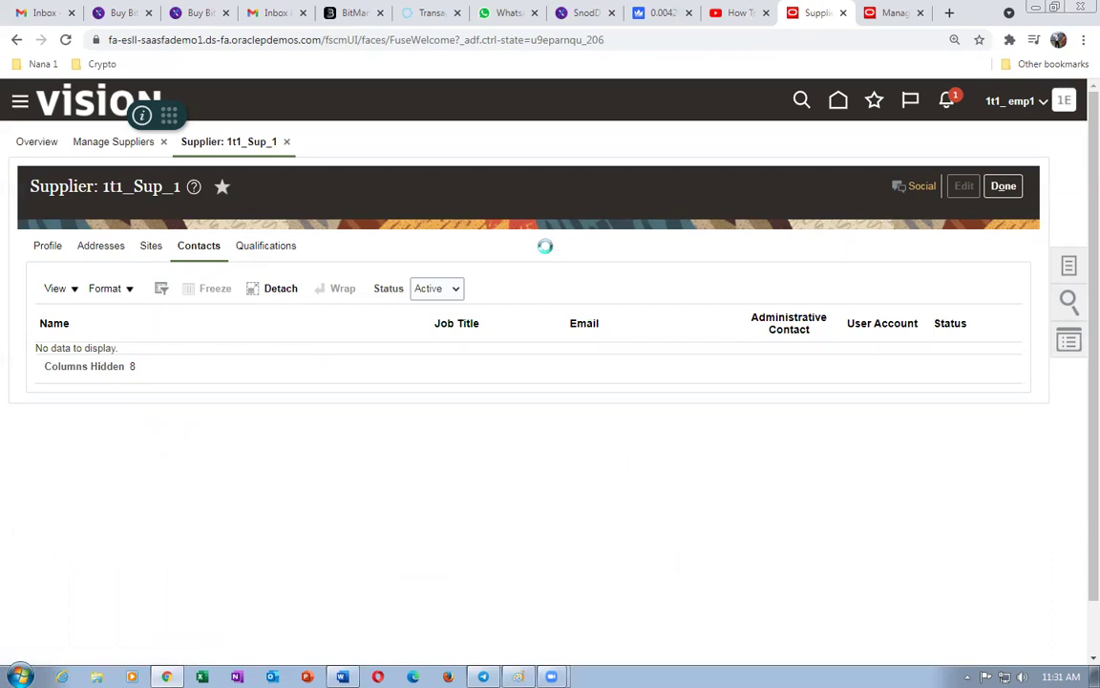
click(217, 296)
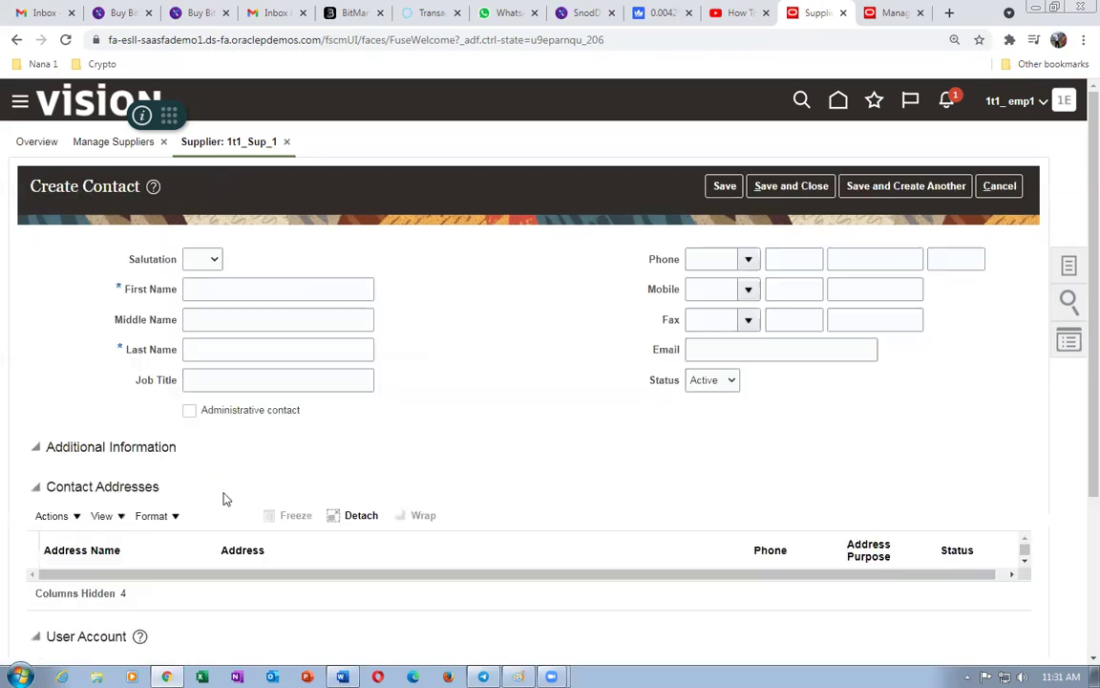
scroll(35, 422, down, 2)
click(51, 363)
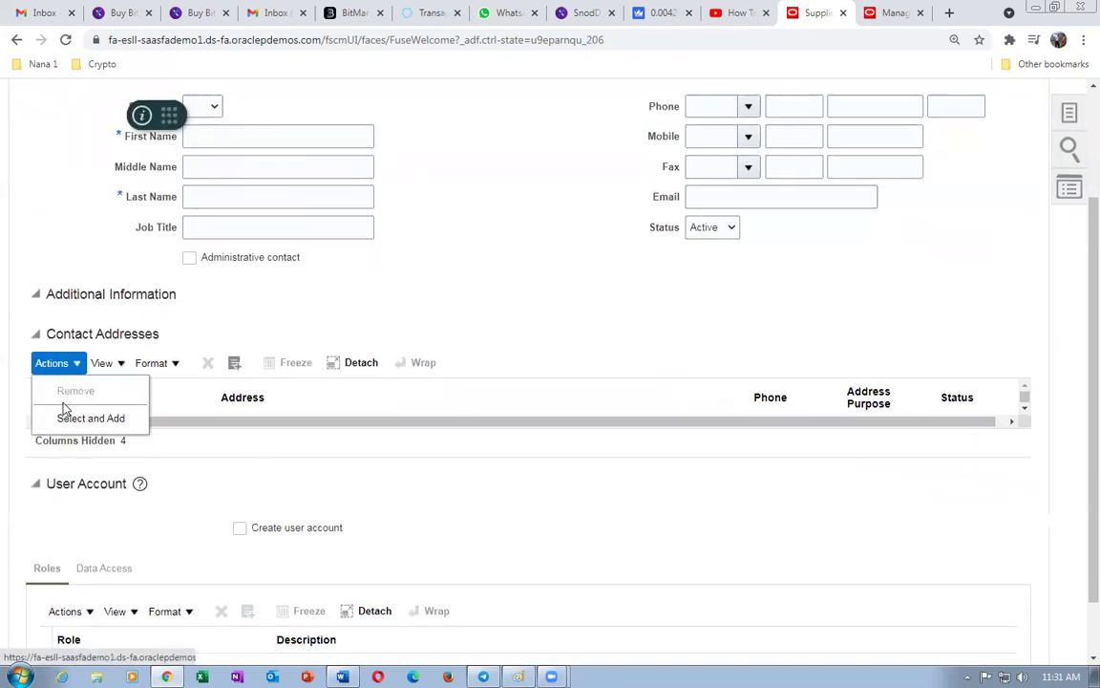
click(63, 418)
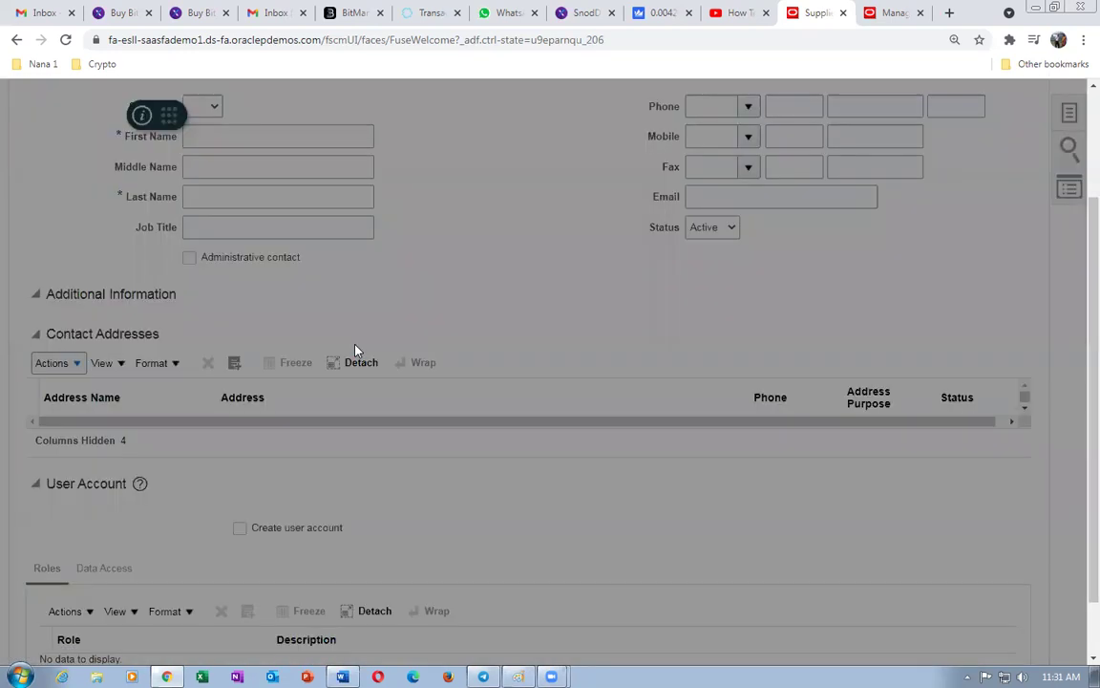
click(354, 438)
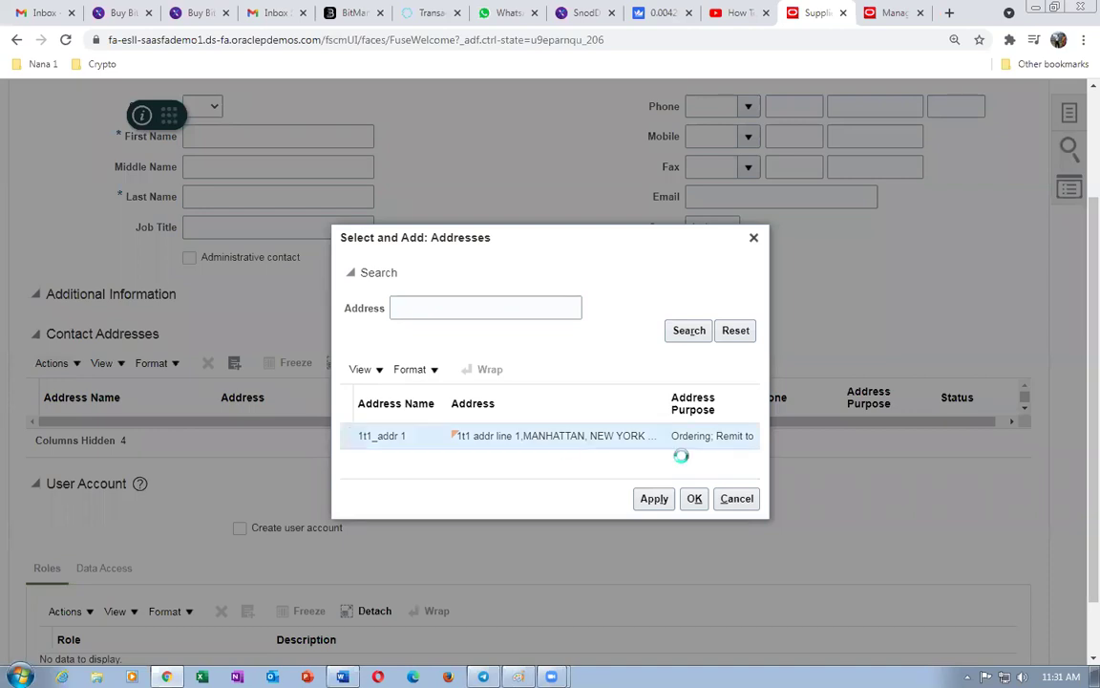
click(655, 498)
click(695, 498)
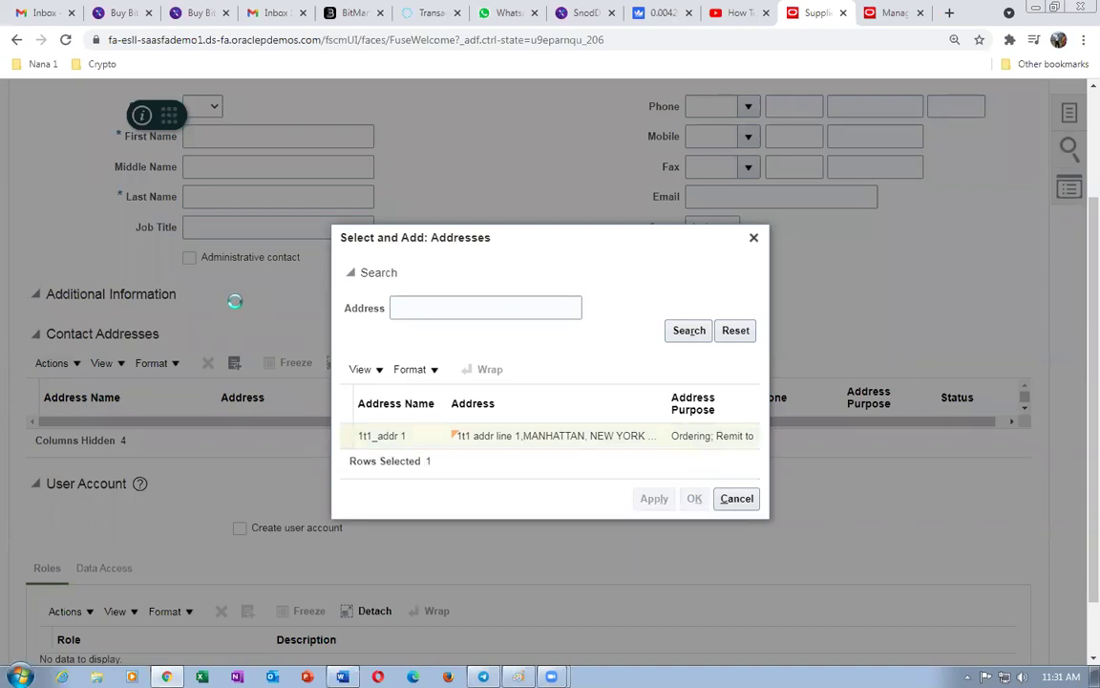
scroll(236, 306, up, 3)
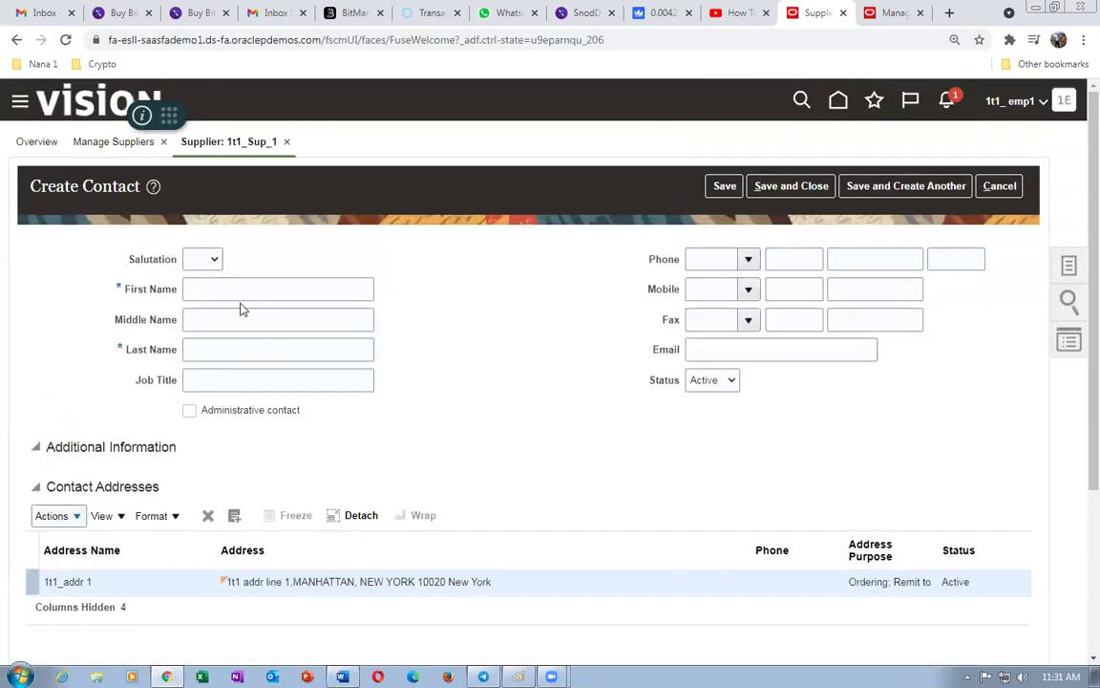
- Enter the contact's first name, last name and e-mail address
click(238, 288)
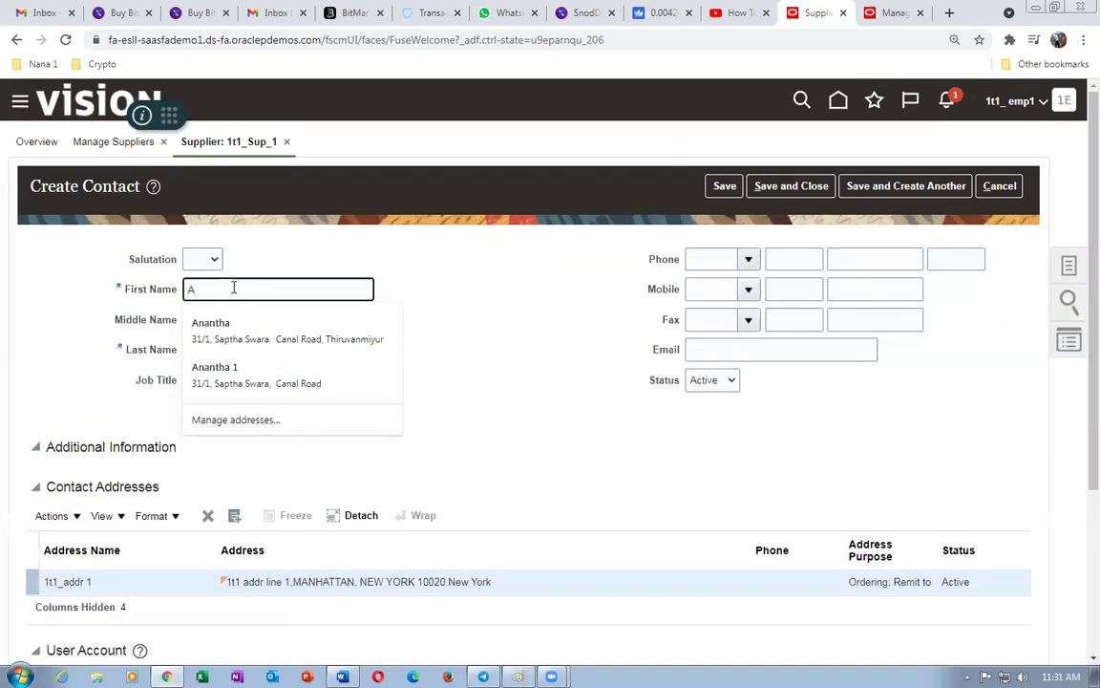
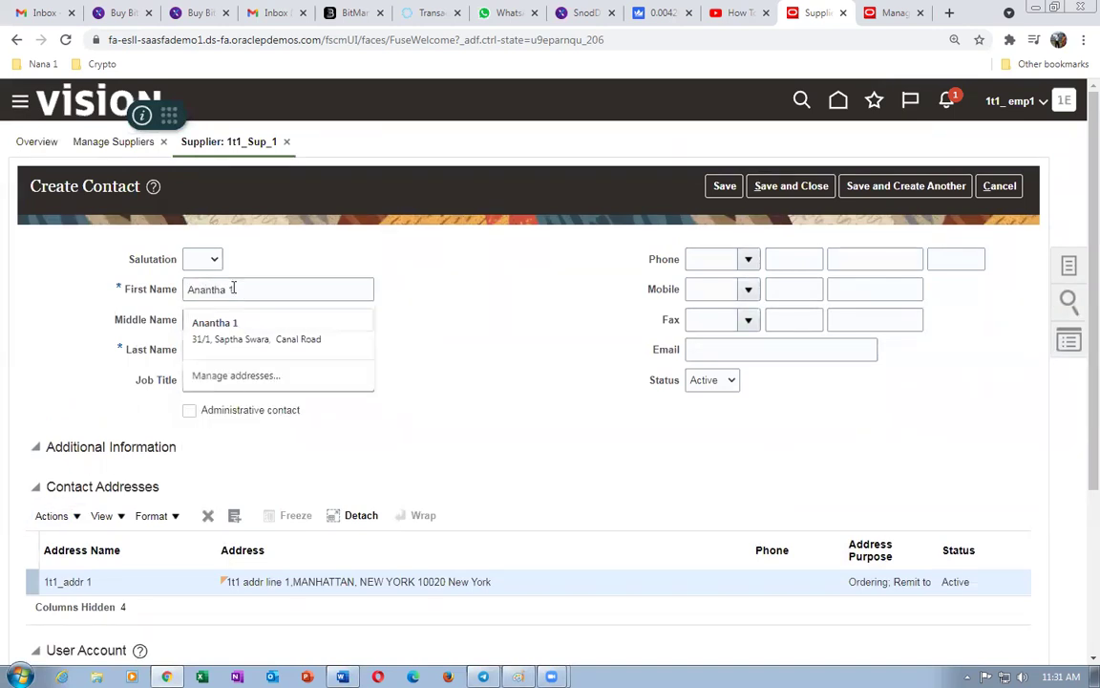
key(Tab)
key(Tab)
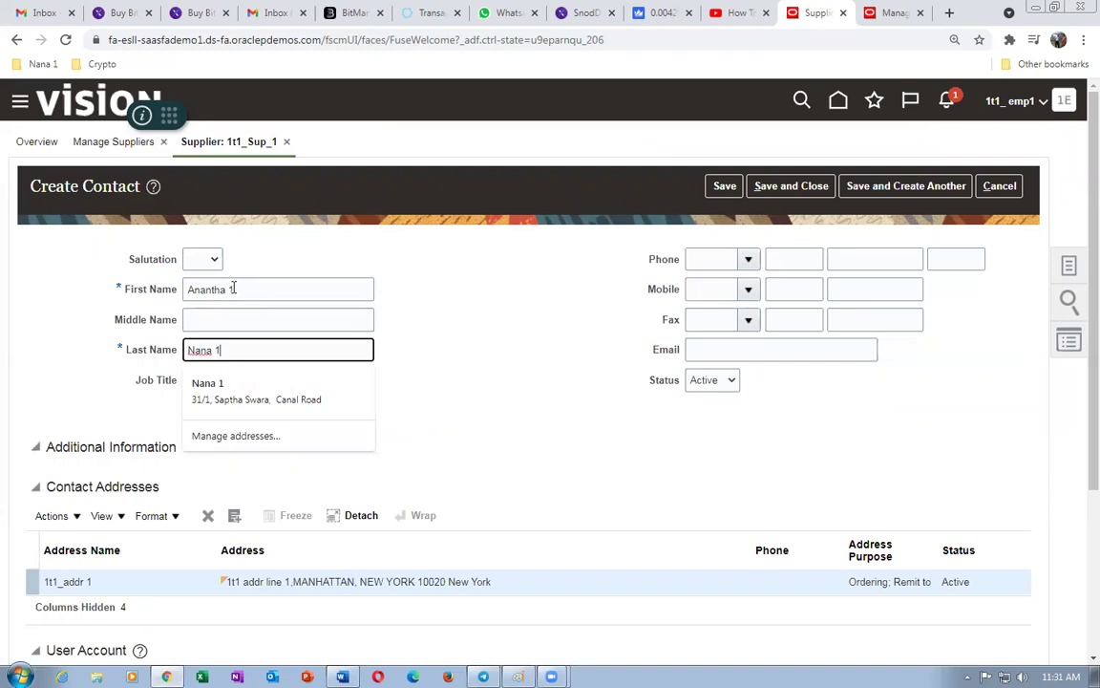
click(723, 357)
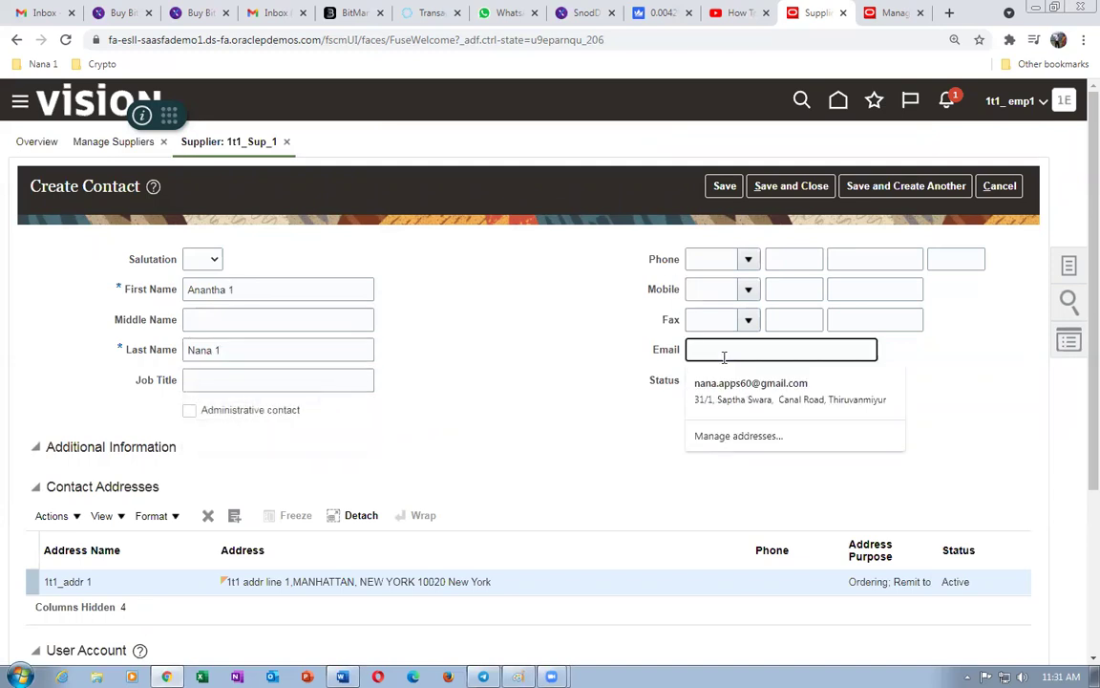
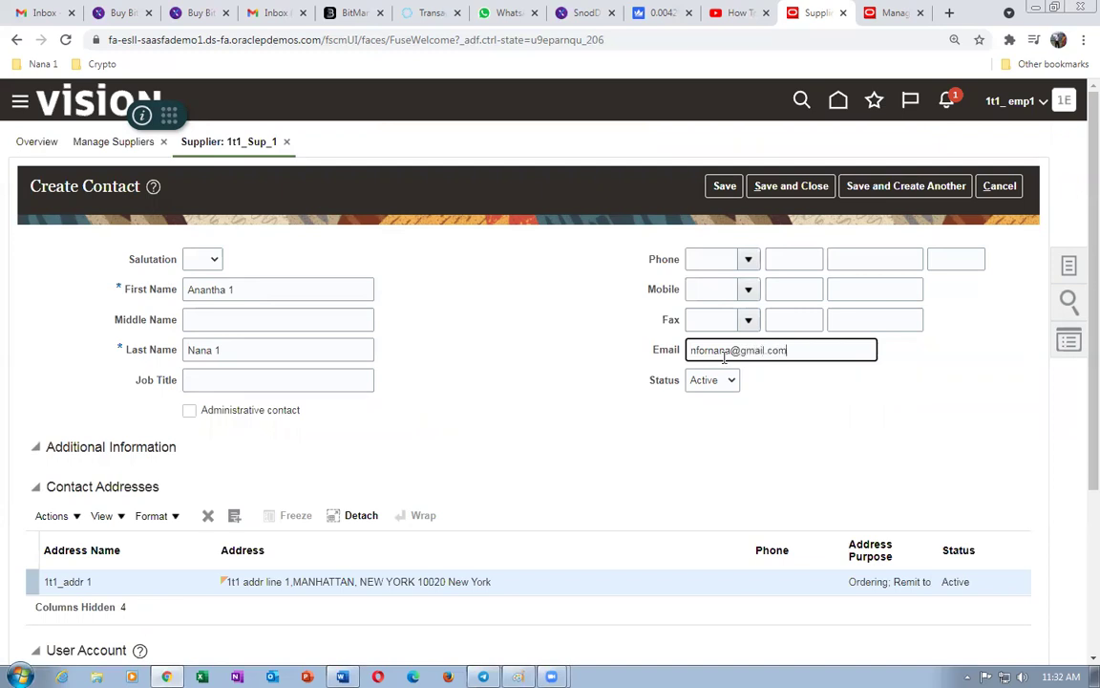
key(Tab)
click(226, 372)
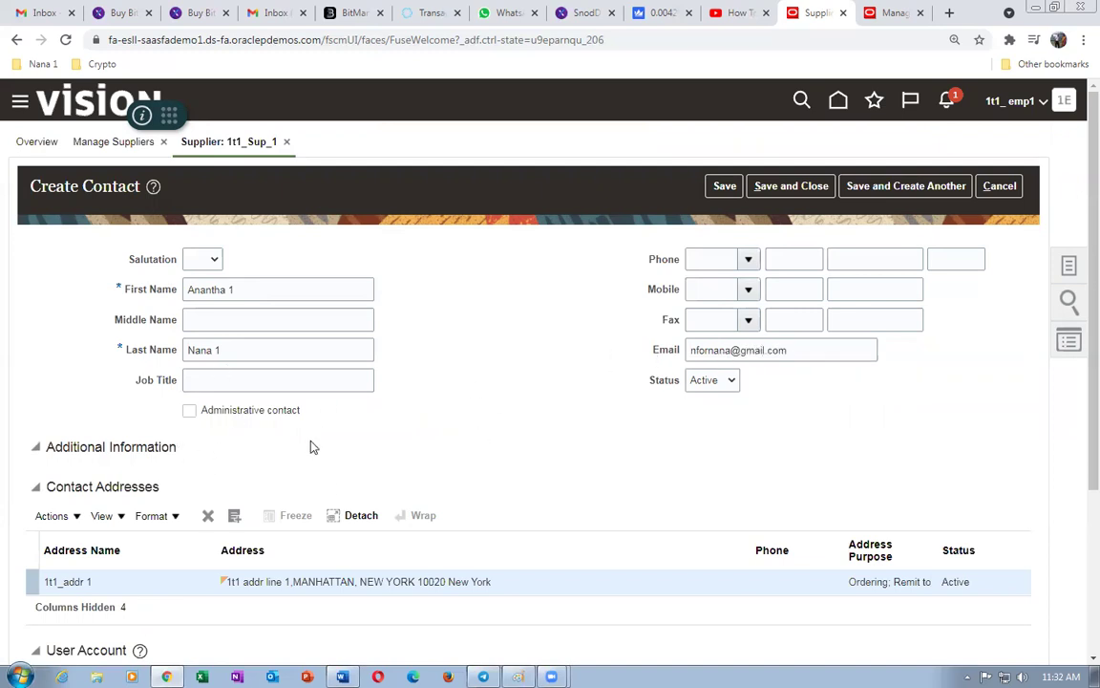
- Enable Create user account for the contact and save it
scroll(382, 466, down, 3)
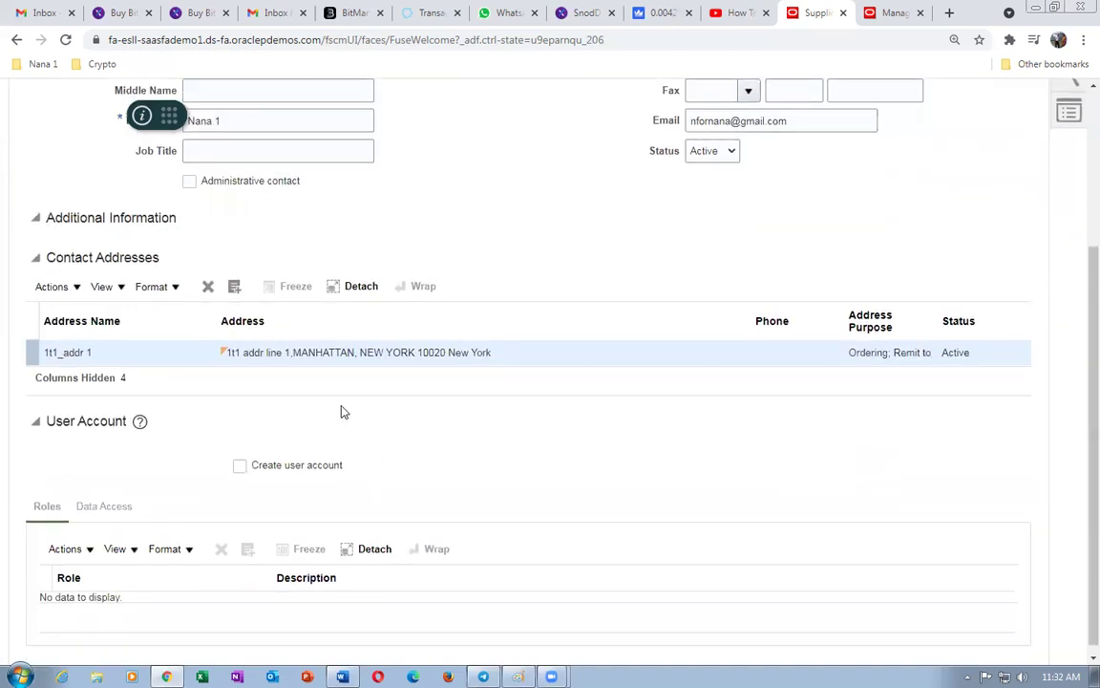
click(239, 466)
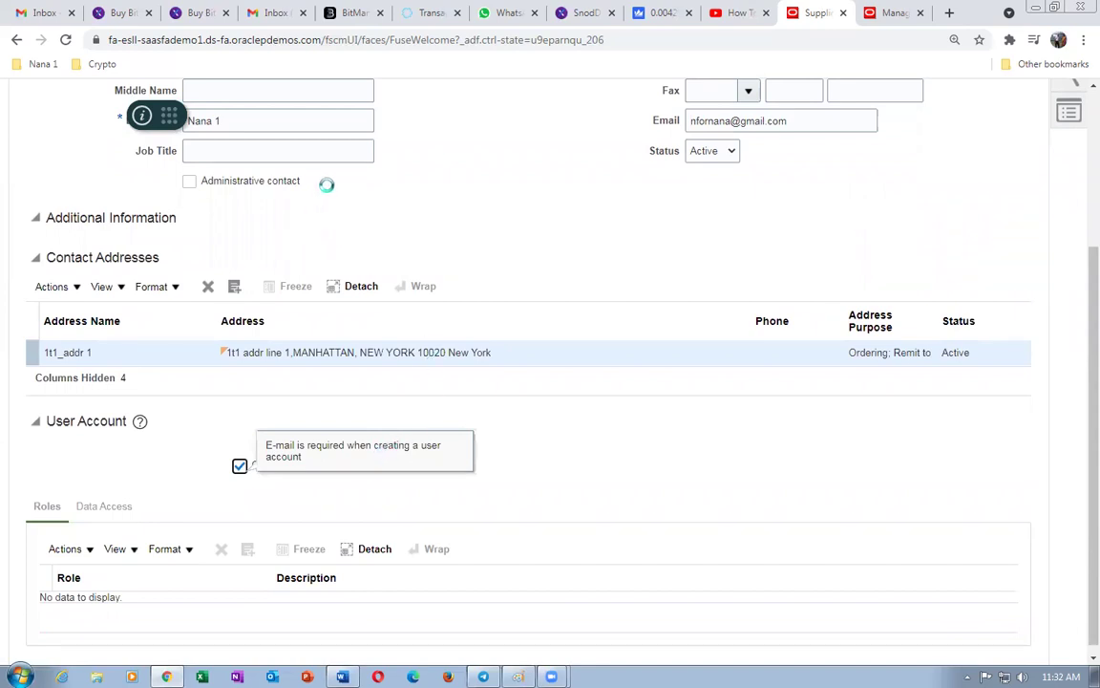
scroll(410, 358, down, 3)
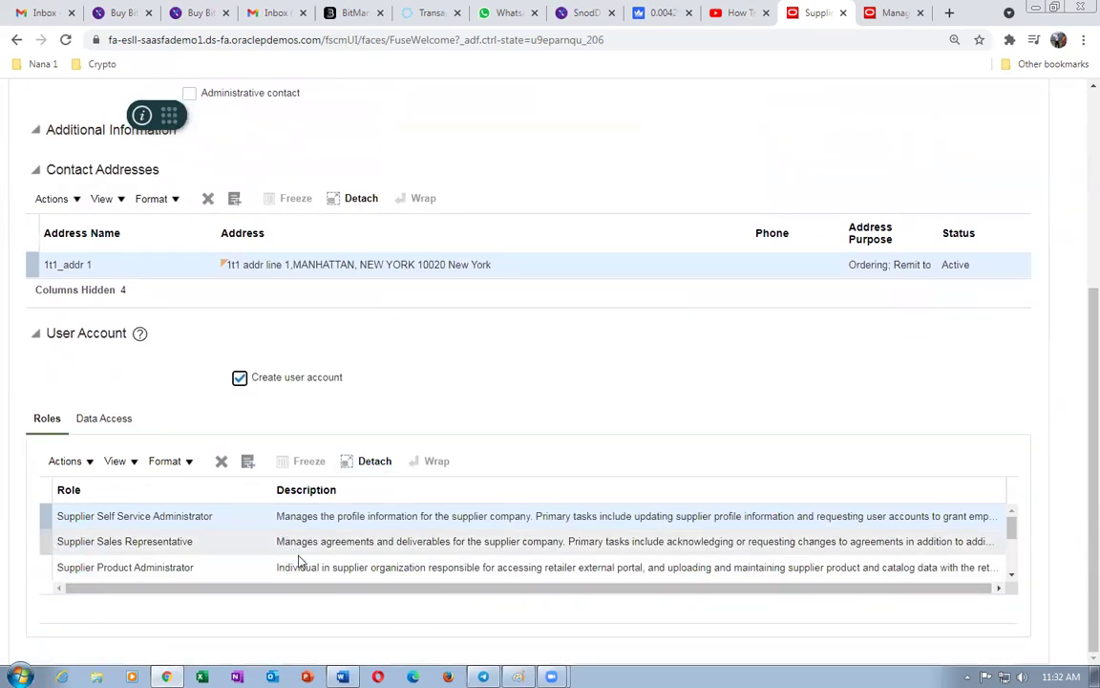
scroll(575, 385, up, 3)
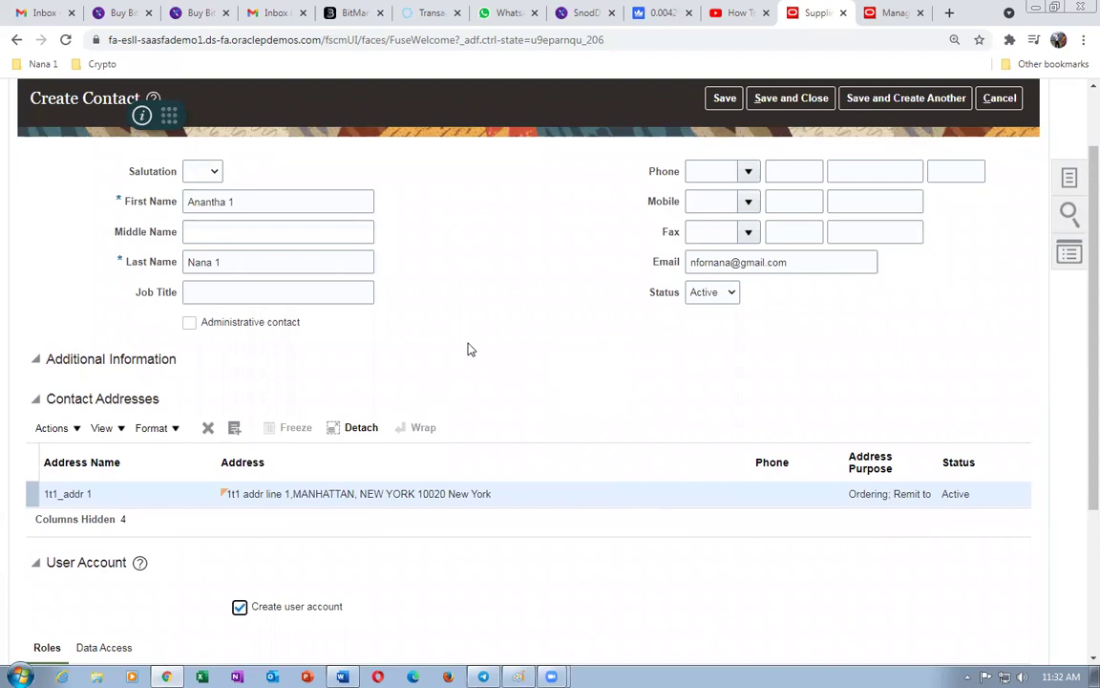
click(803, 99)
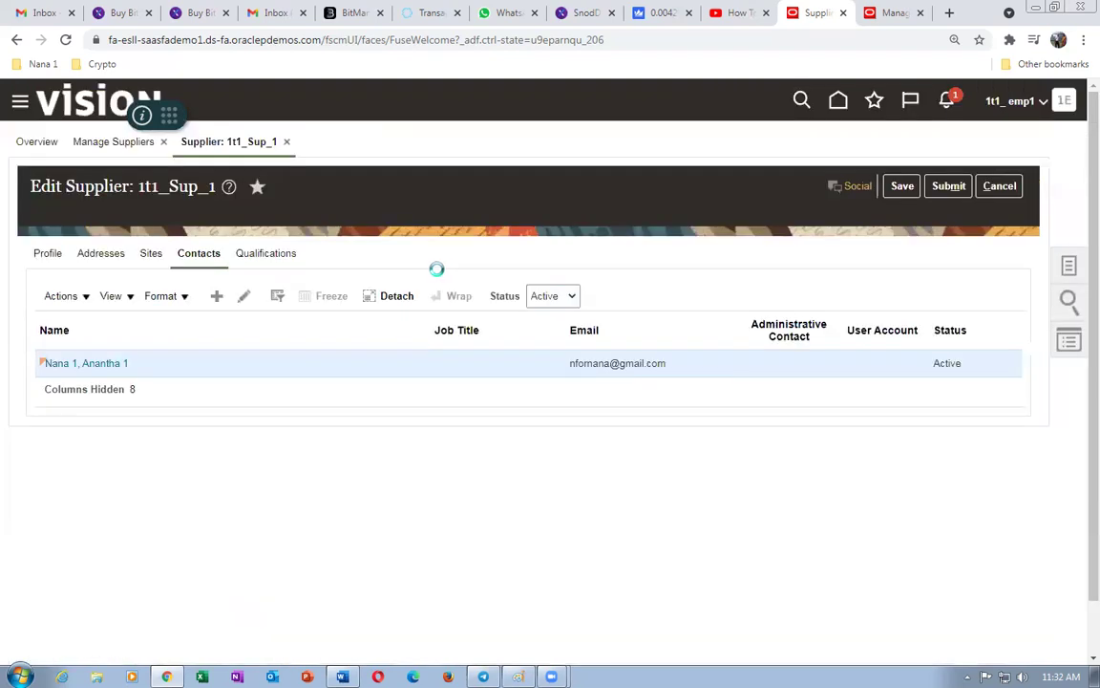
- Create supplier site 'Site 1' on address 1t1_addr 1 and save it
click(605, 392)
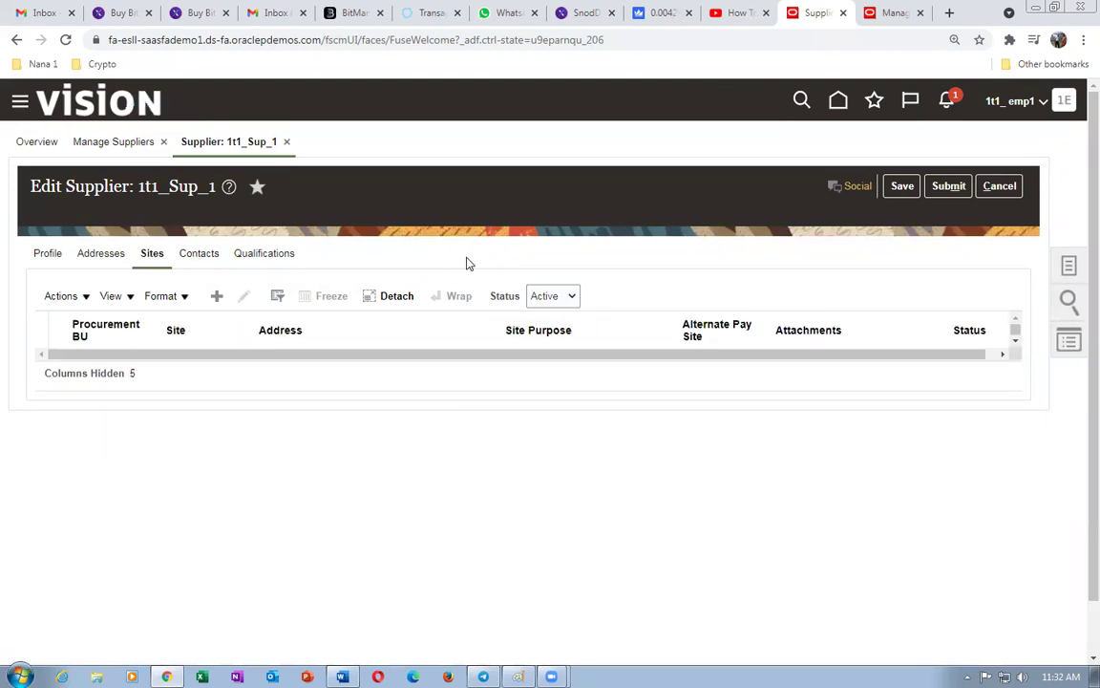
click(218, 297)
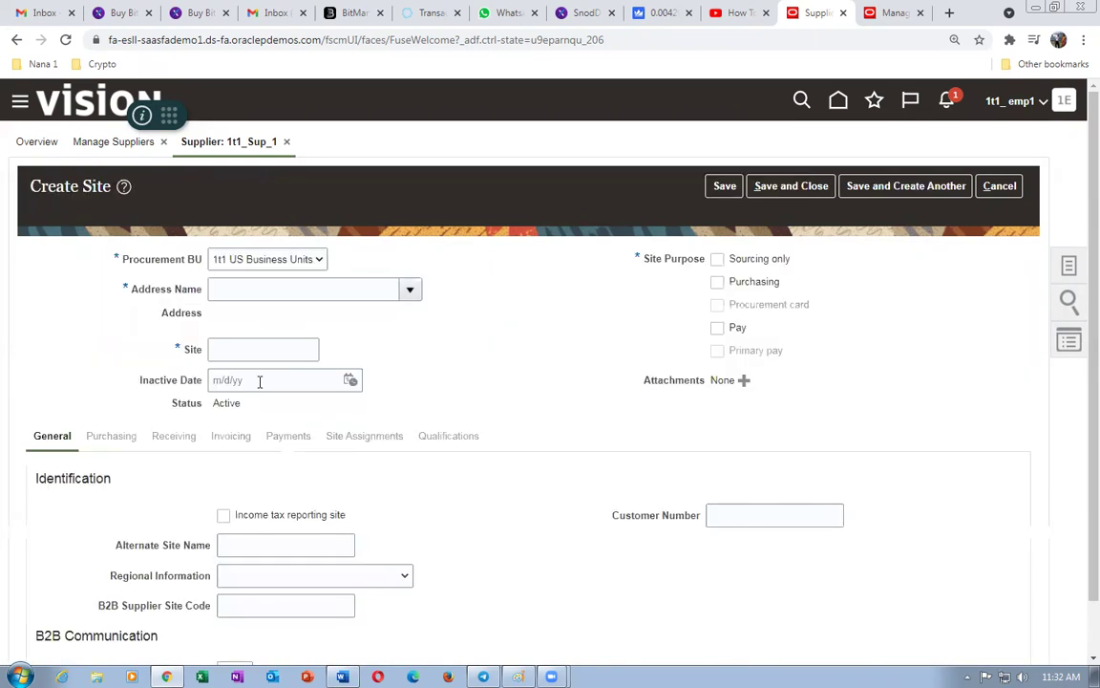
click(411, 289)
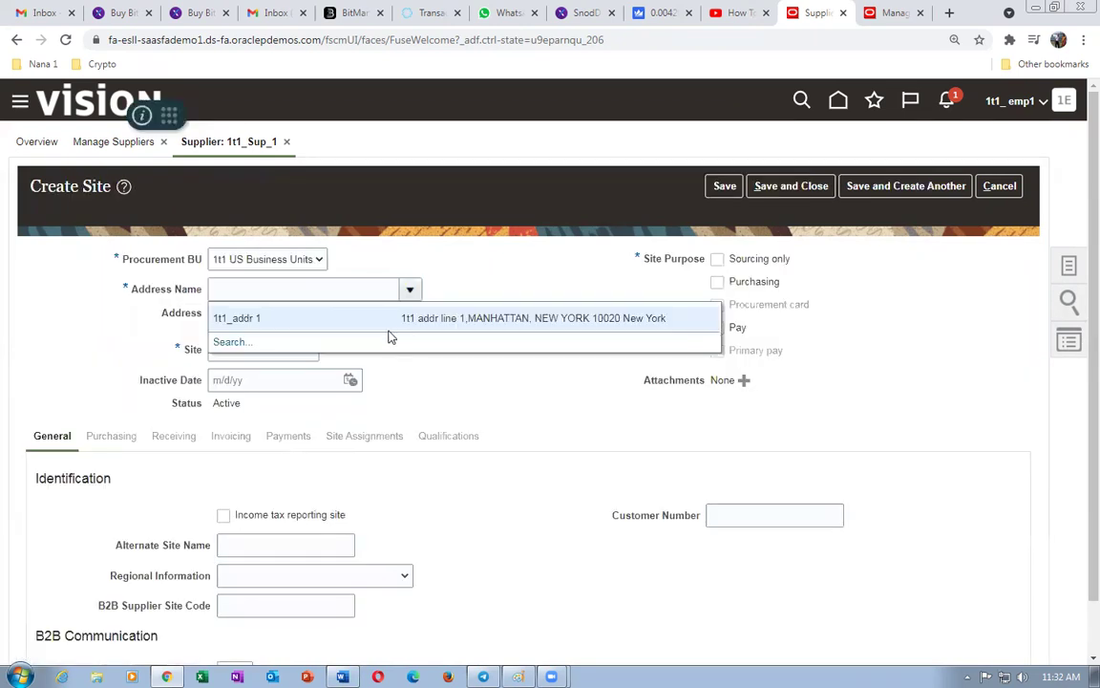
click(389, 339)
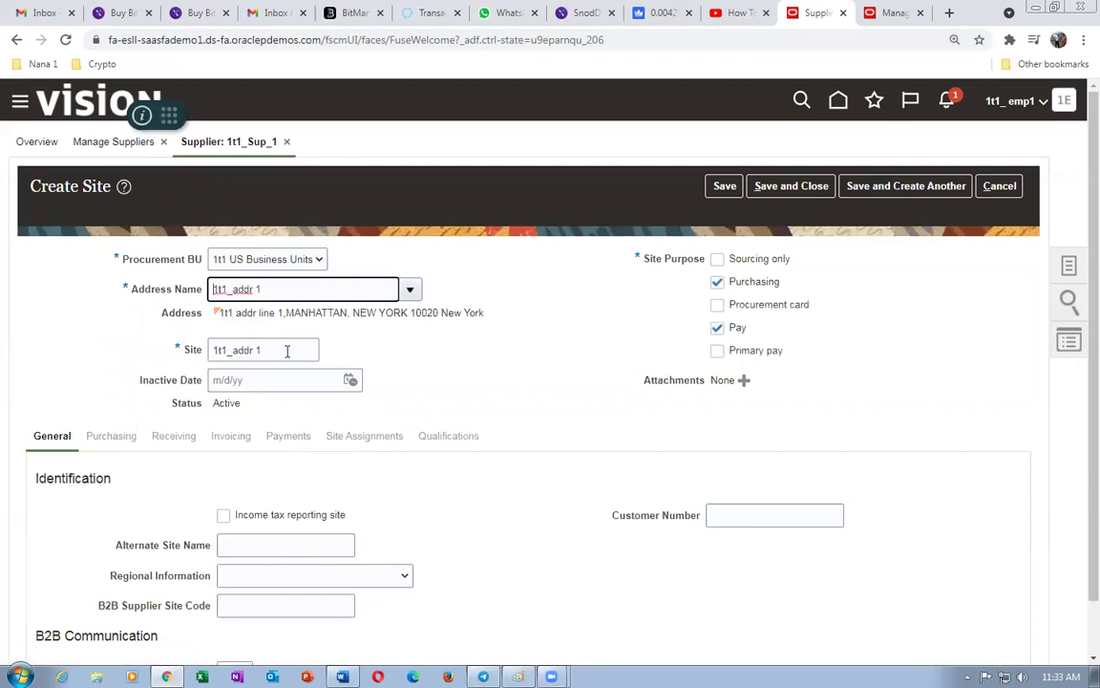
text(Site )
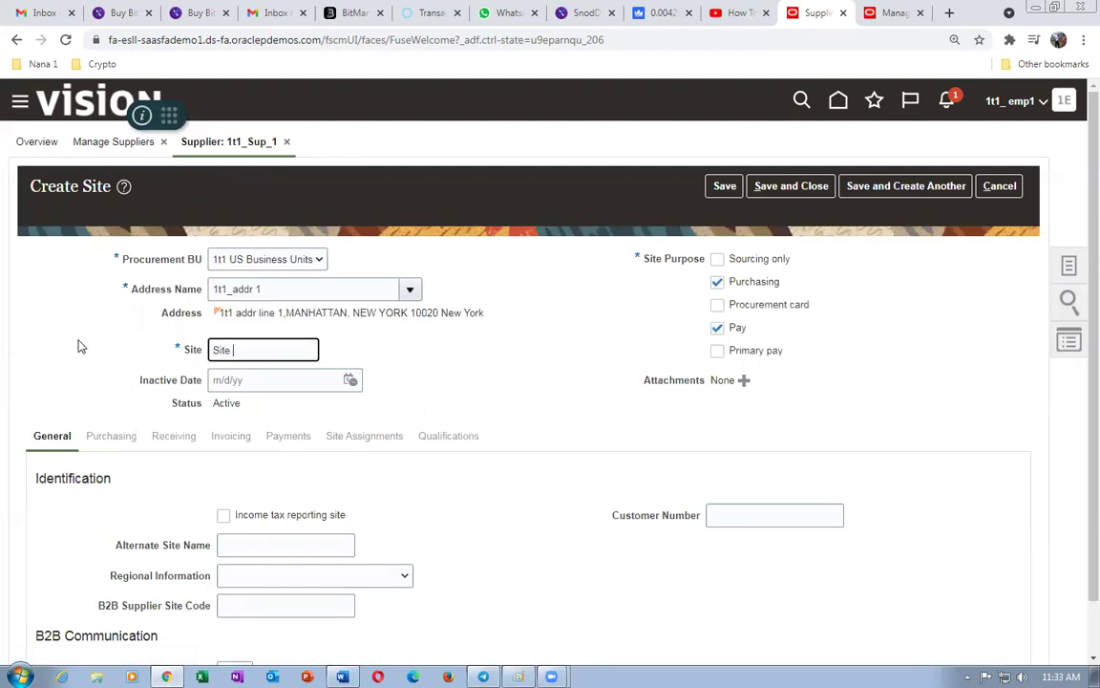
text(1)
key(Tab)
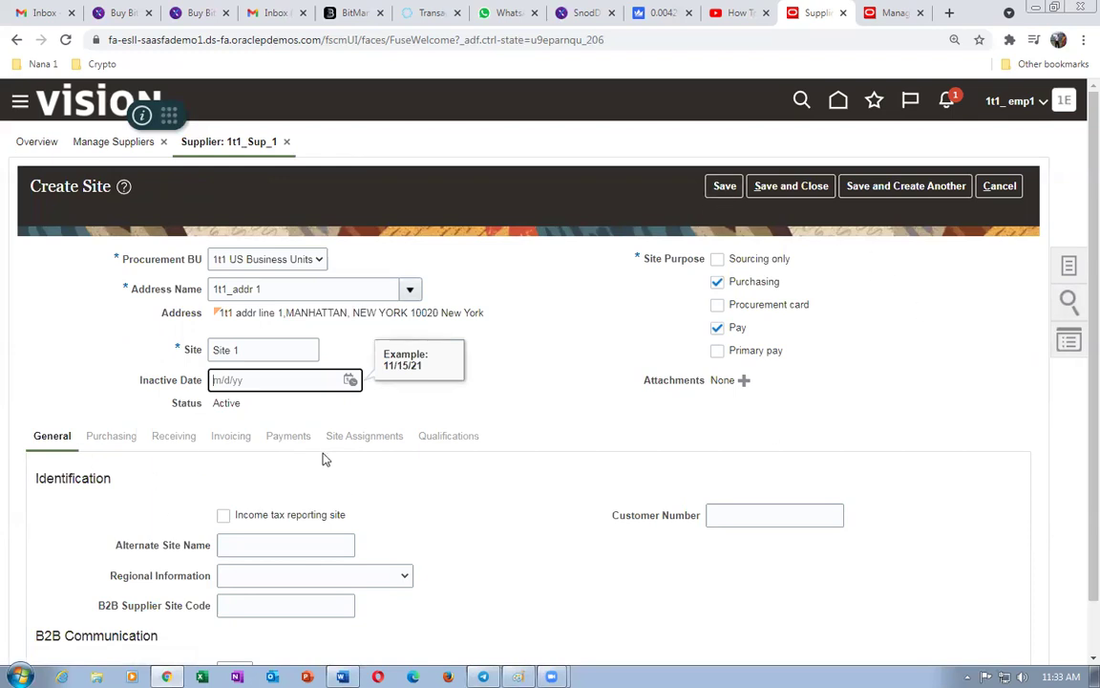
click(711, 186)
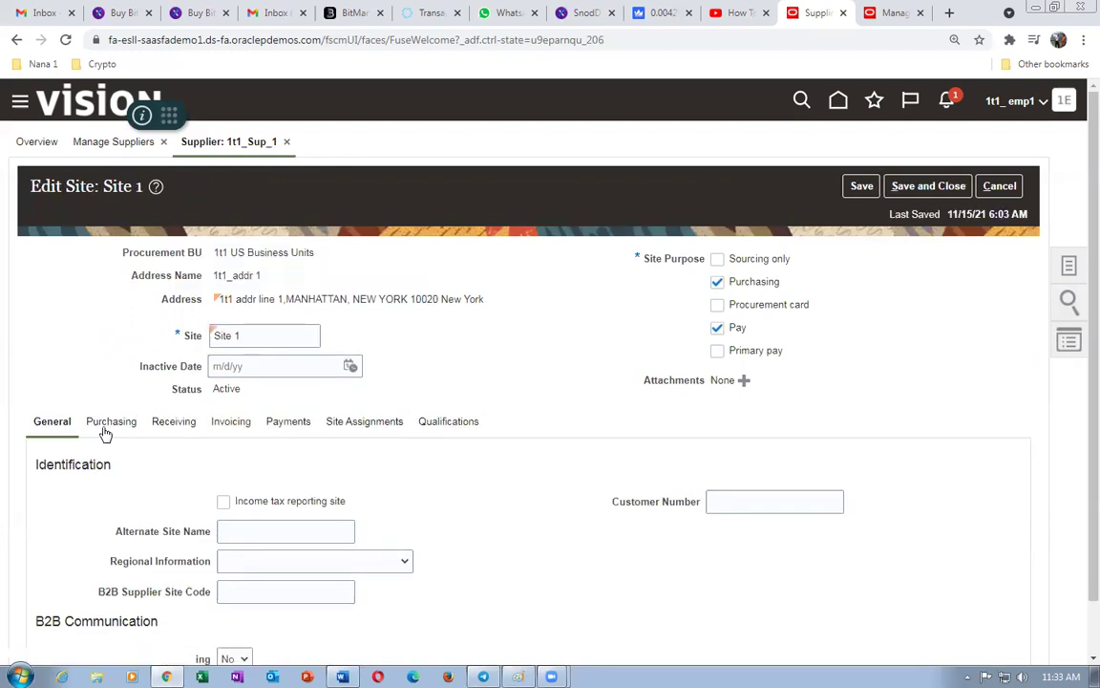
- Set Site 1's invoice and payment currencies to US Dollar and view Site Assignments
click(229, 421)
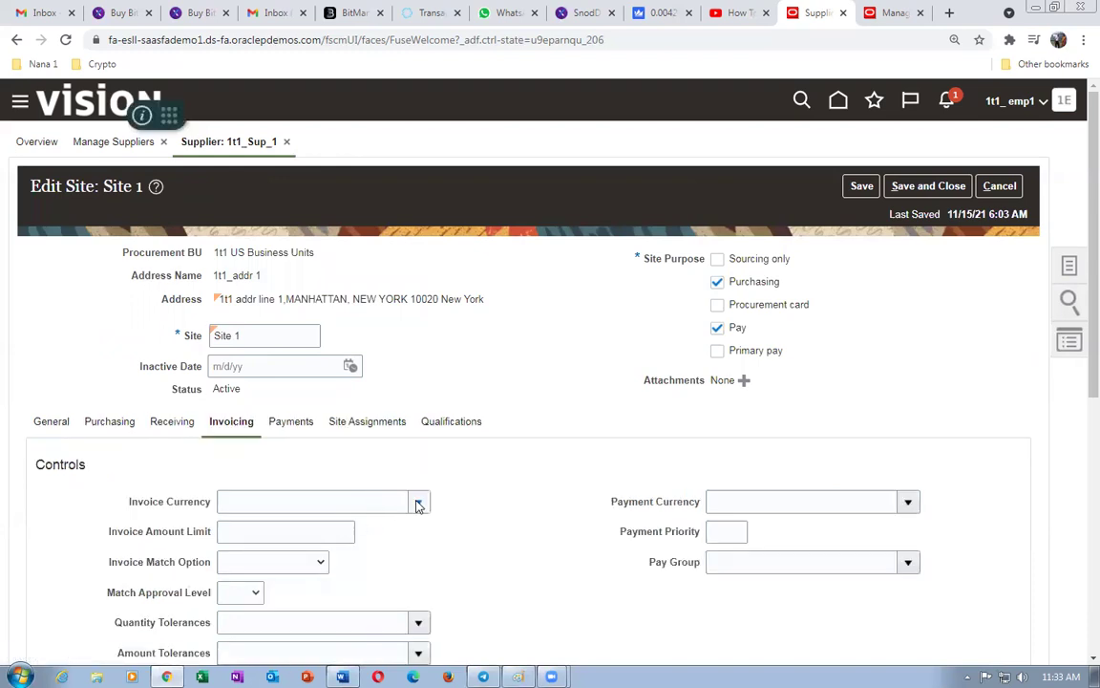
click(418, 502)
click(302, 253)
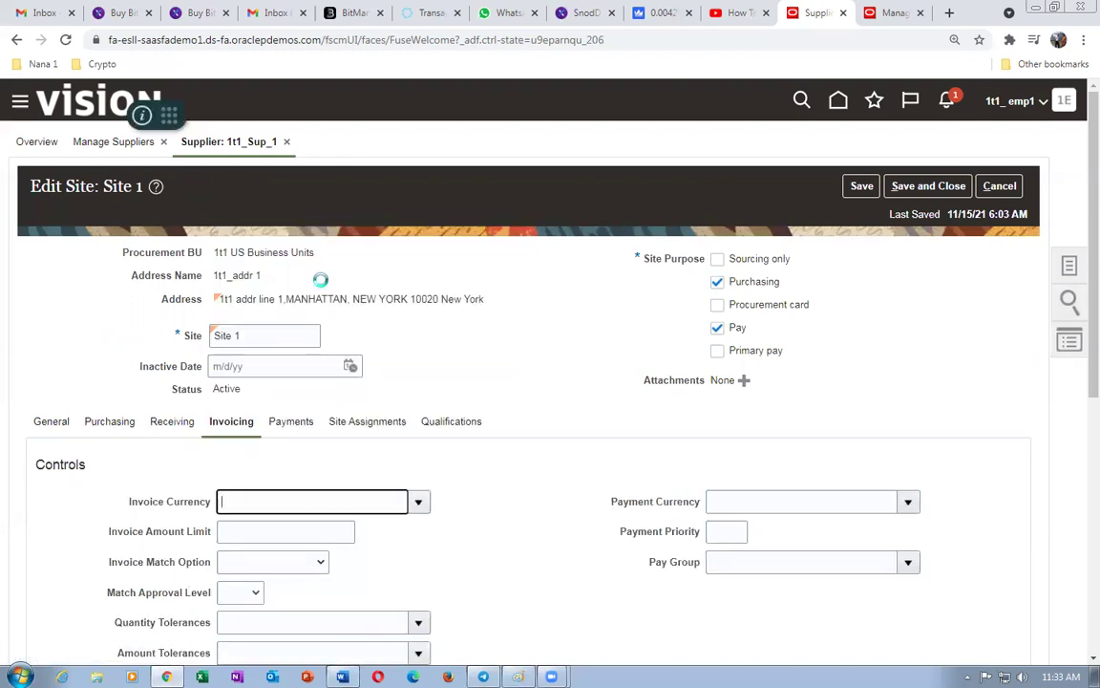
click(907, 501)
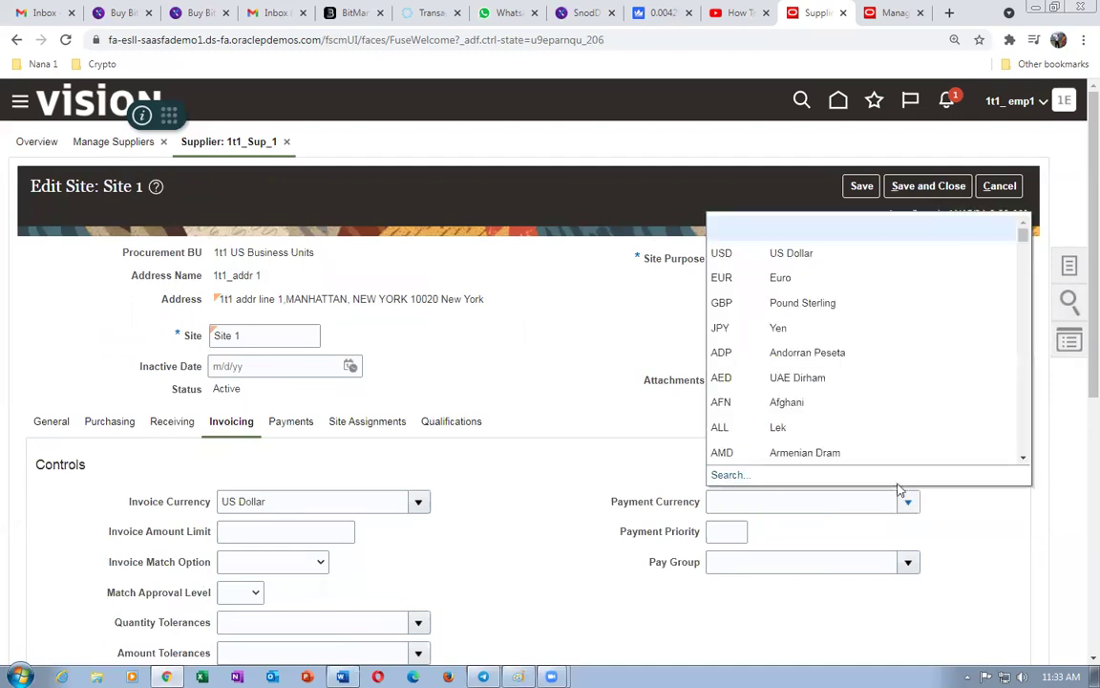
click(798, 253)
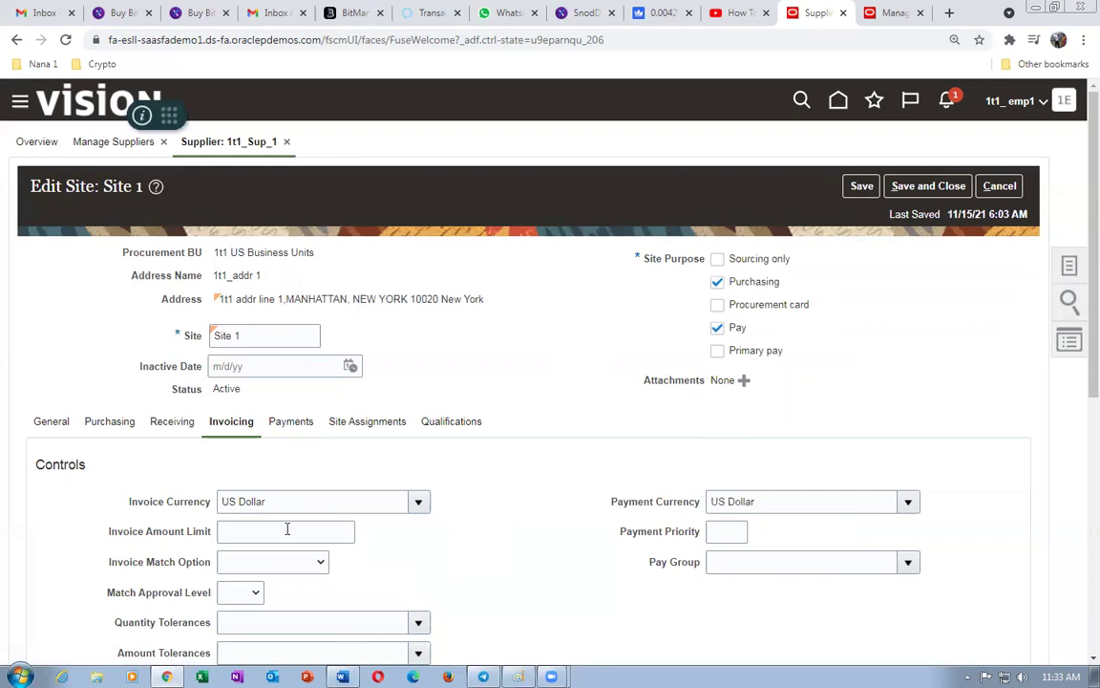
click(386, 430)
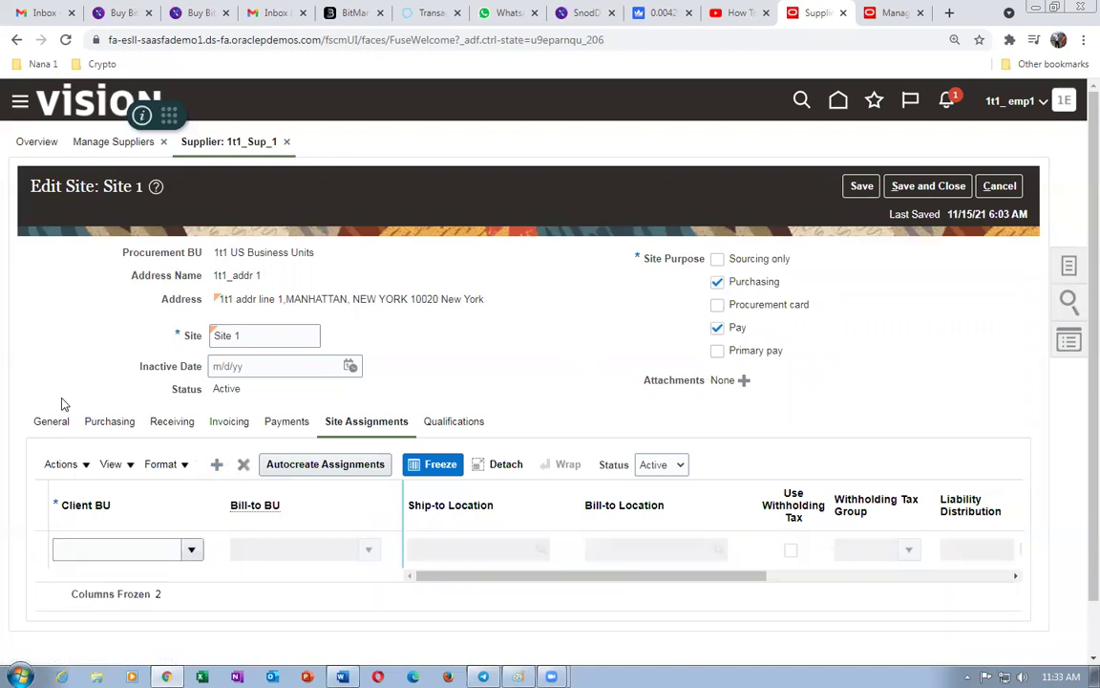
- Assign Site 1 to 1t1 US Business Units with 1t1_loc_1 ship-to and bill-to, then save
click(191, 549)
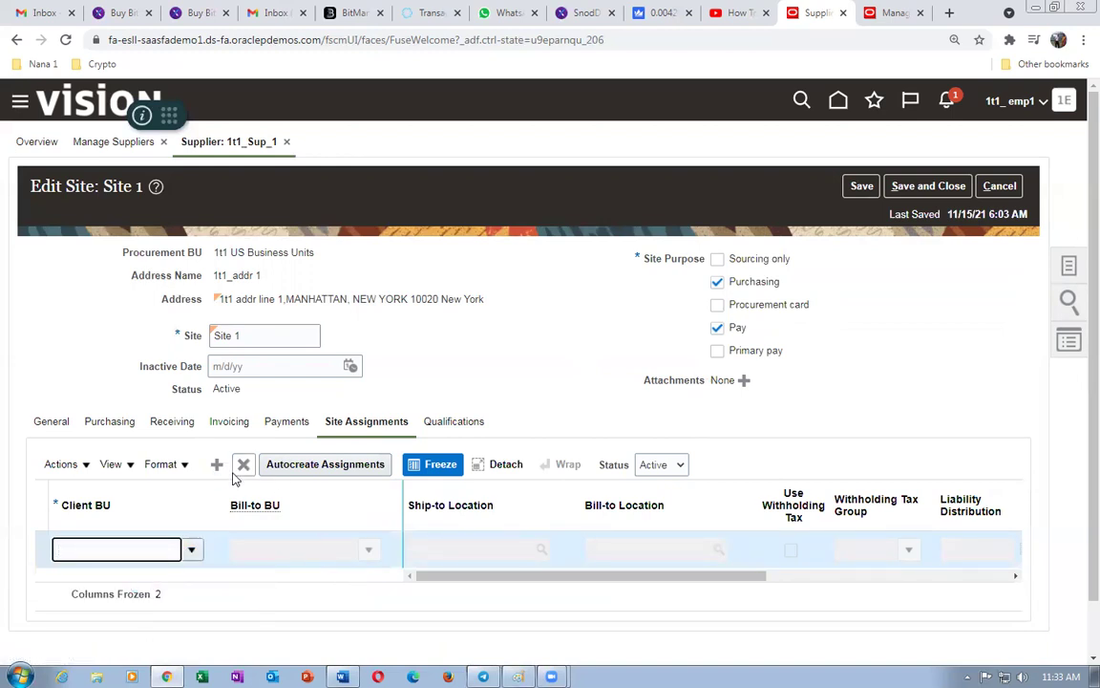
click(460, 549)
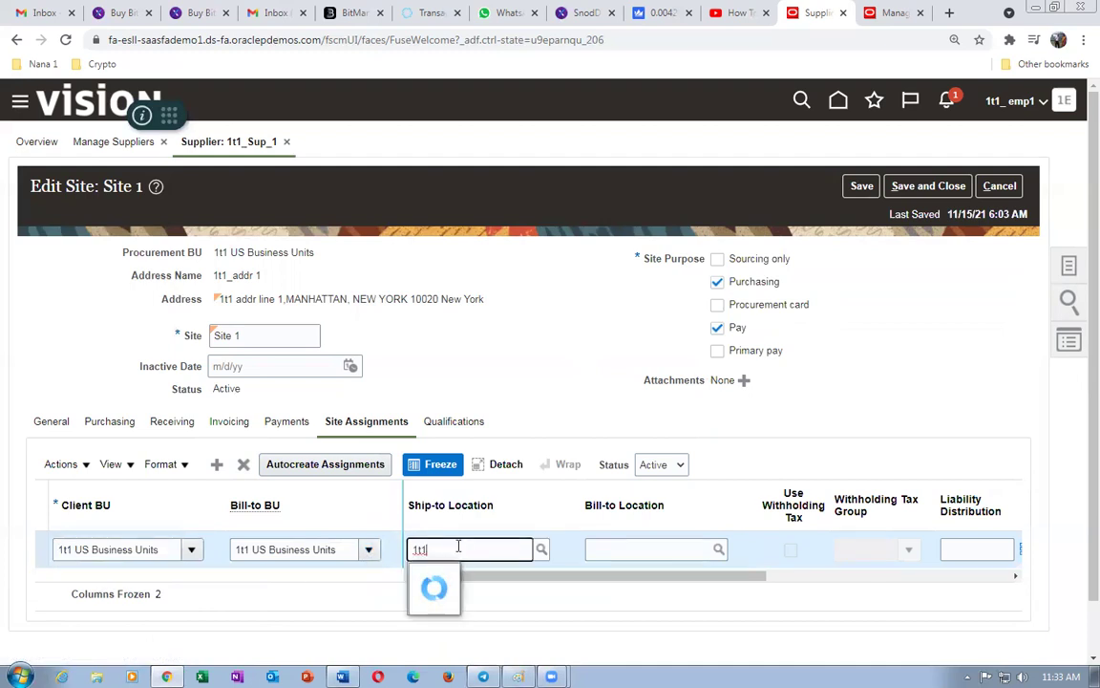
click(484, 603)
click(642, 550)
text(1t1)
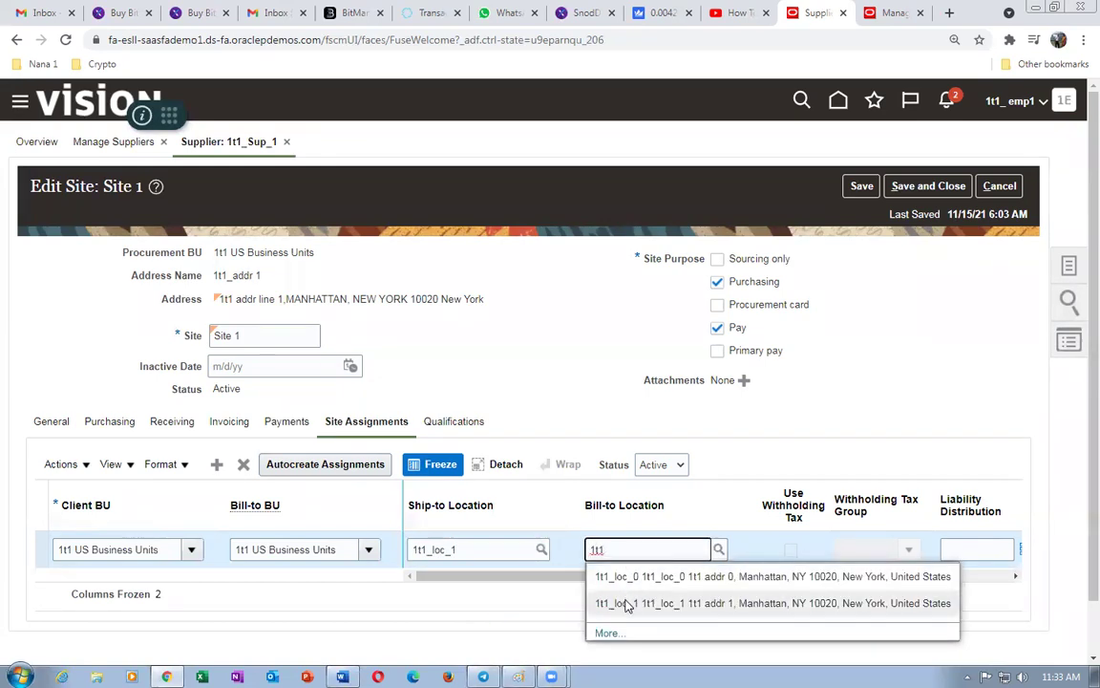
click(628, 605)
scroll(1078, 463, down, 1)
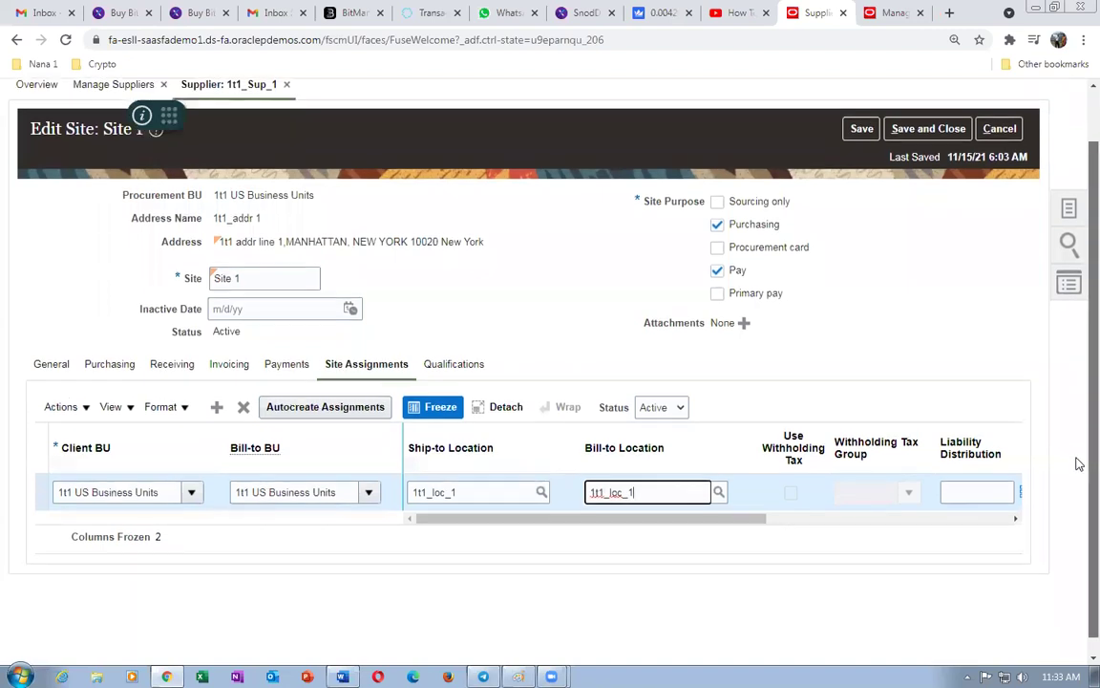
drag(538, 517, 885, 529)
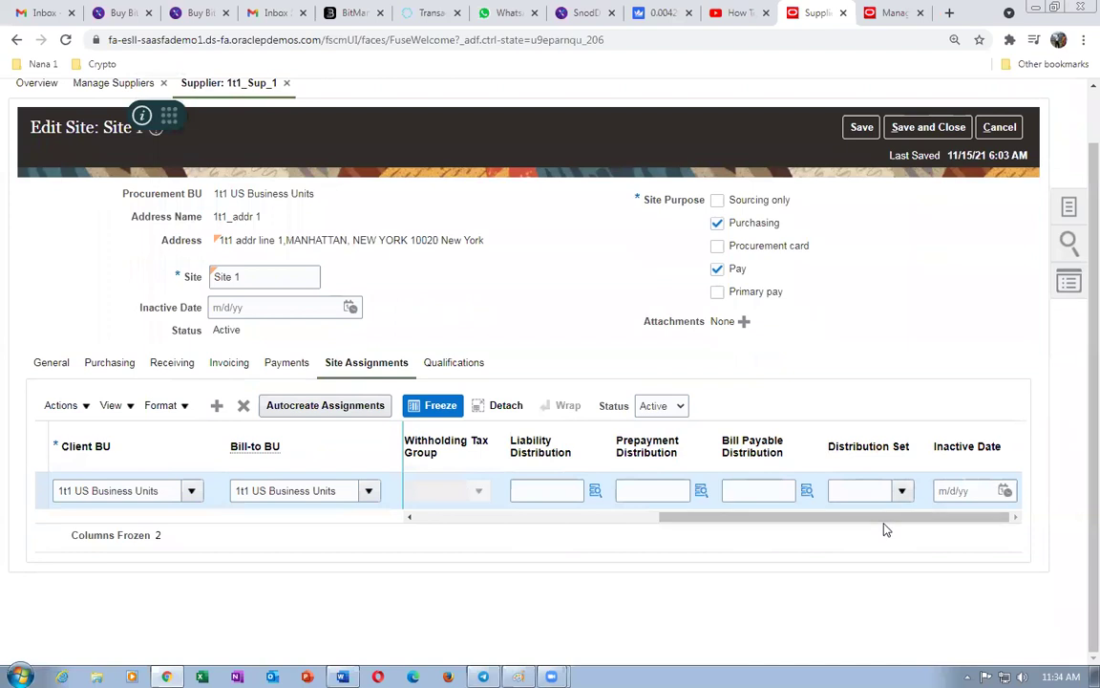
click(940, 128)
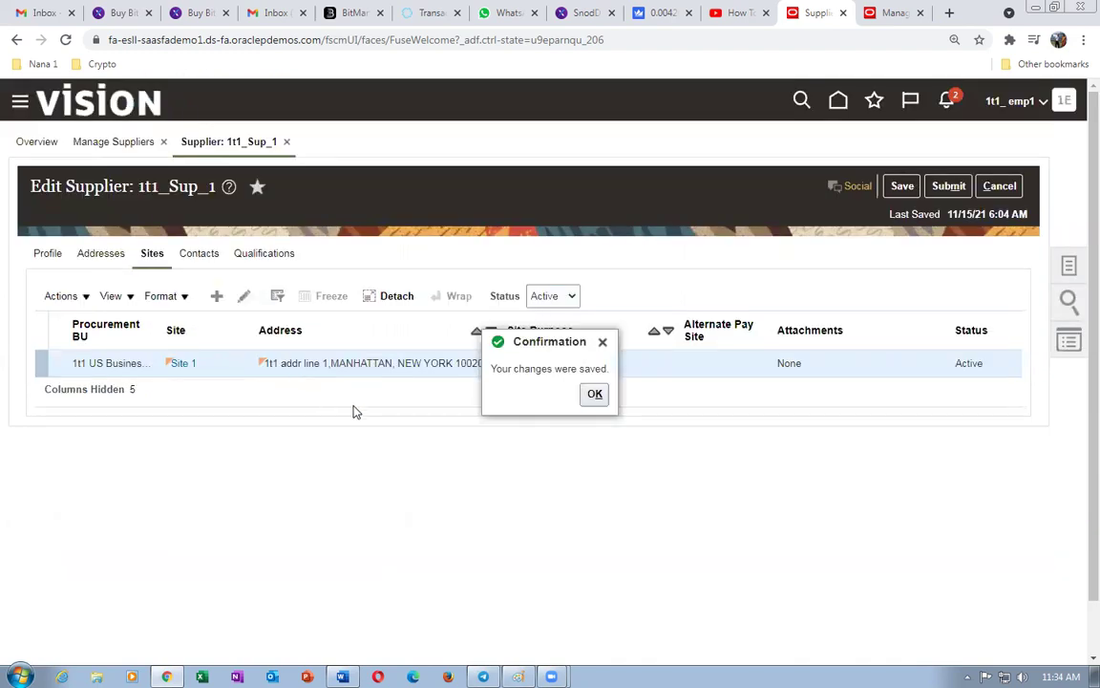
- Confirm the save and submit the 1t1_Sup_1 supplier changes
click(595, 396)
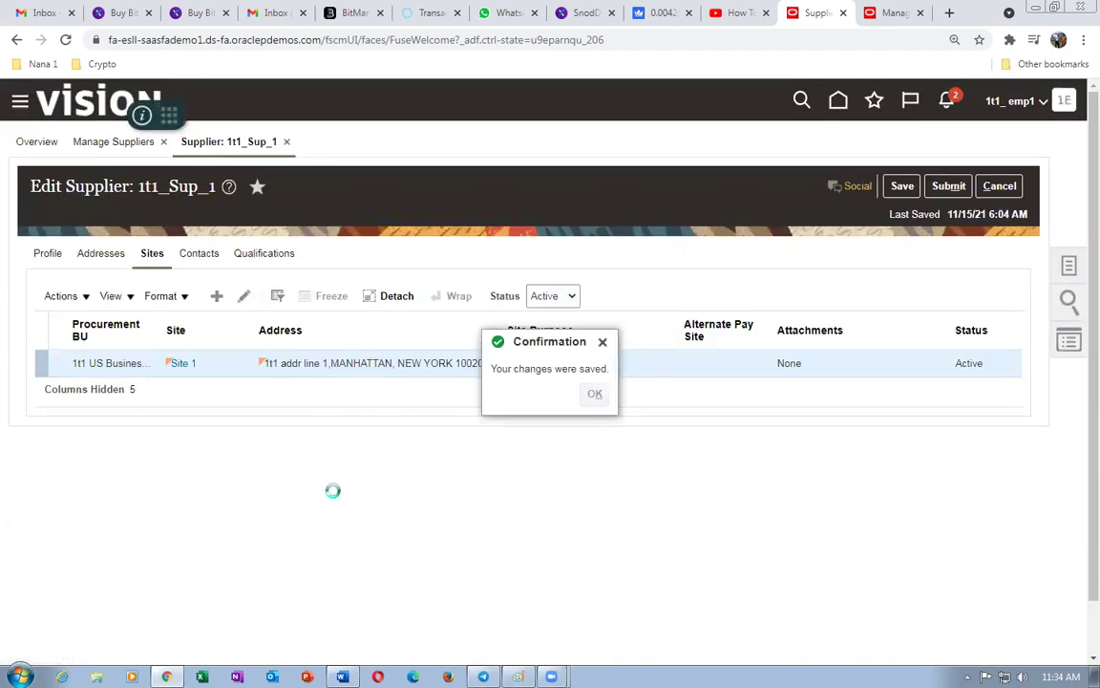
click(951, 189)
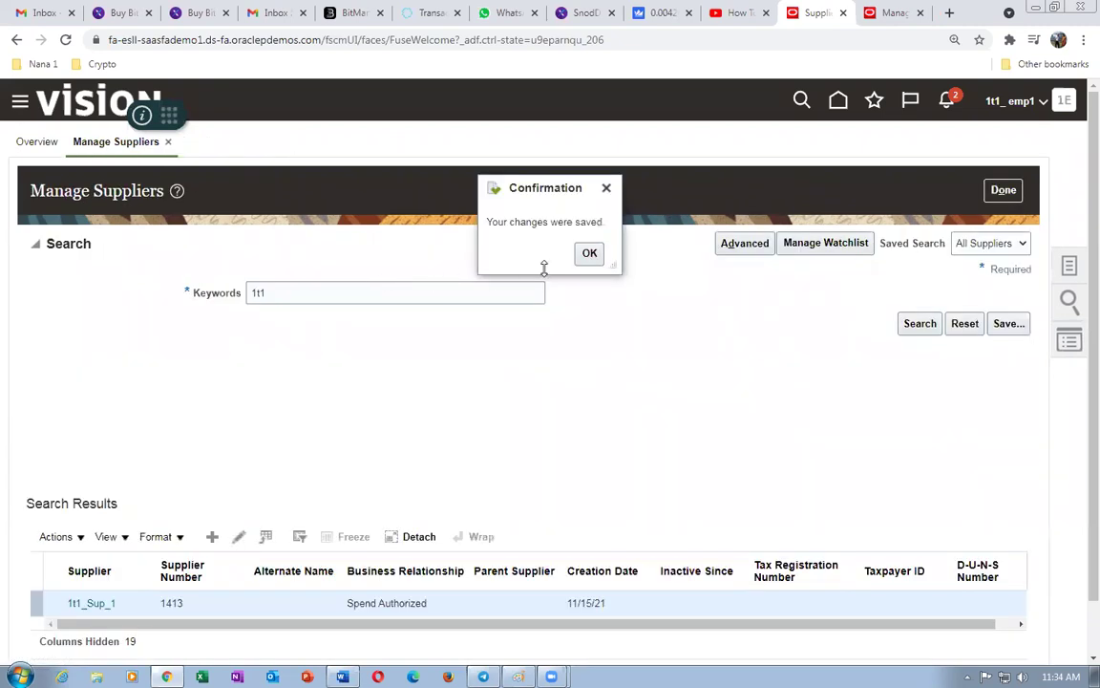
click(588, 254)
- Switch to the other Oracle tab showing the home springboard
click(889, 14)
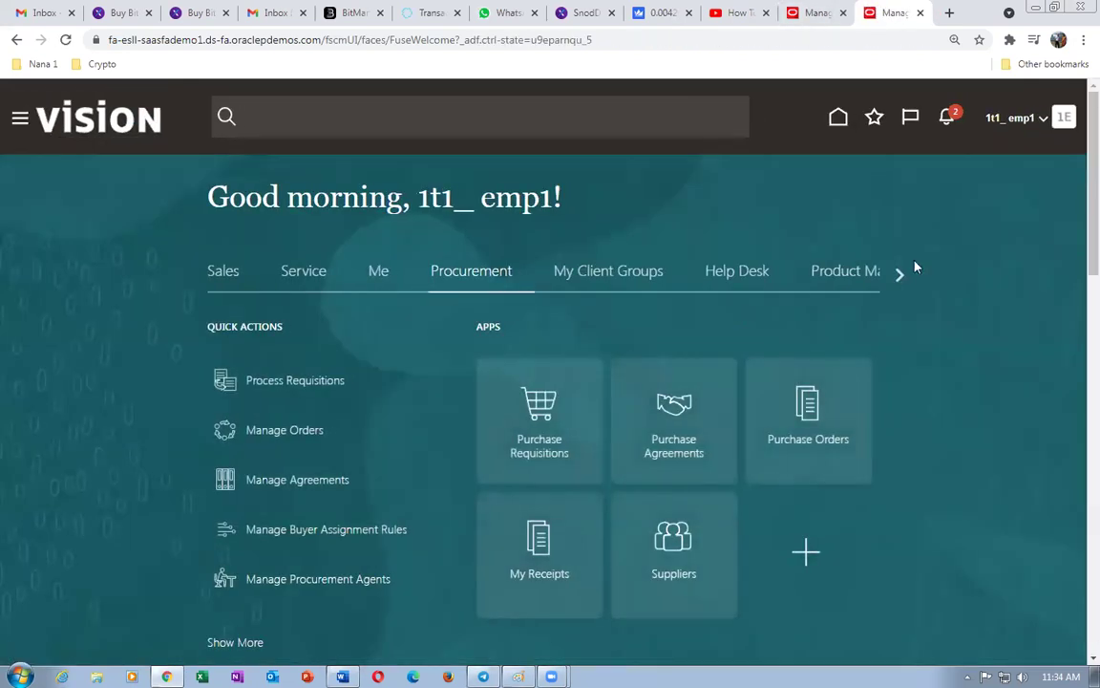
click(899, 275)
click(899, 275)
- Bring the Tools group into view and launch the Security Console
click(899, 275)
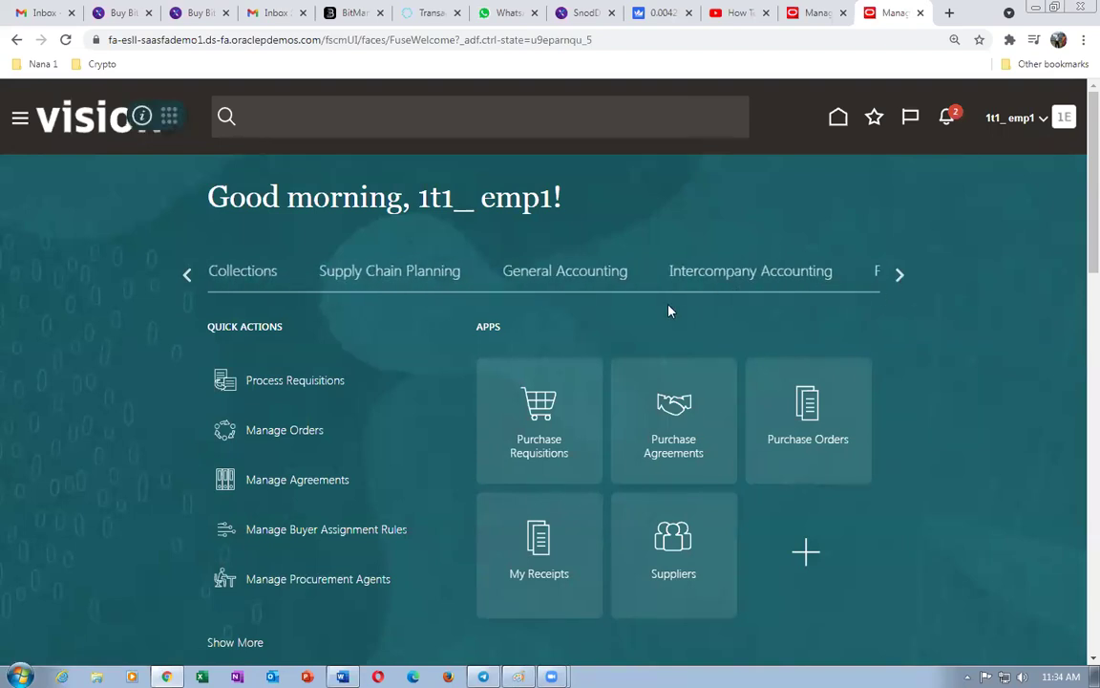
click(901, 276)
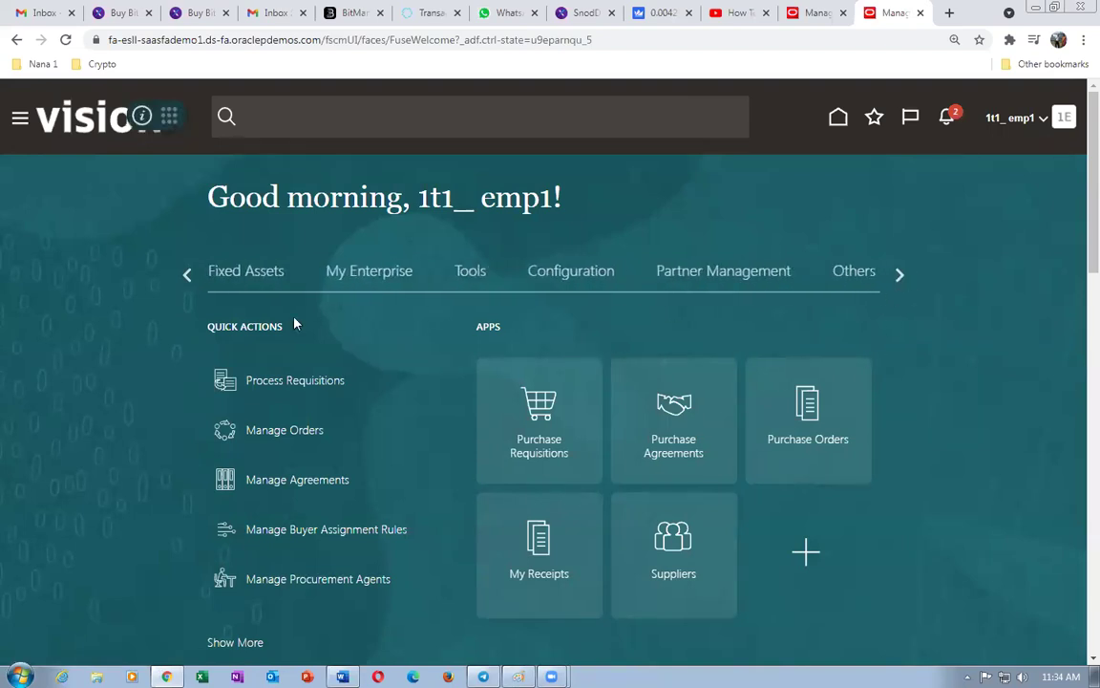
click(473, 277)
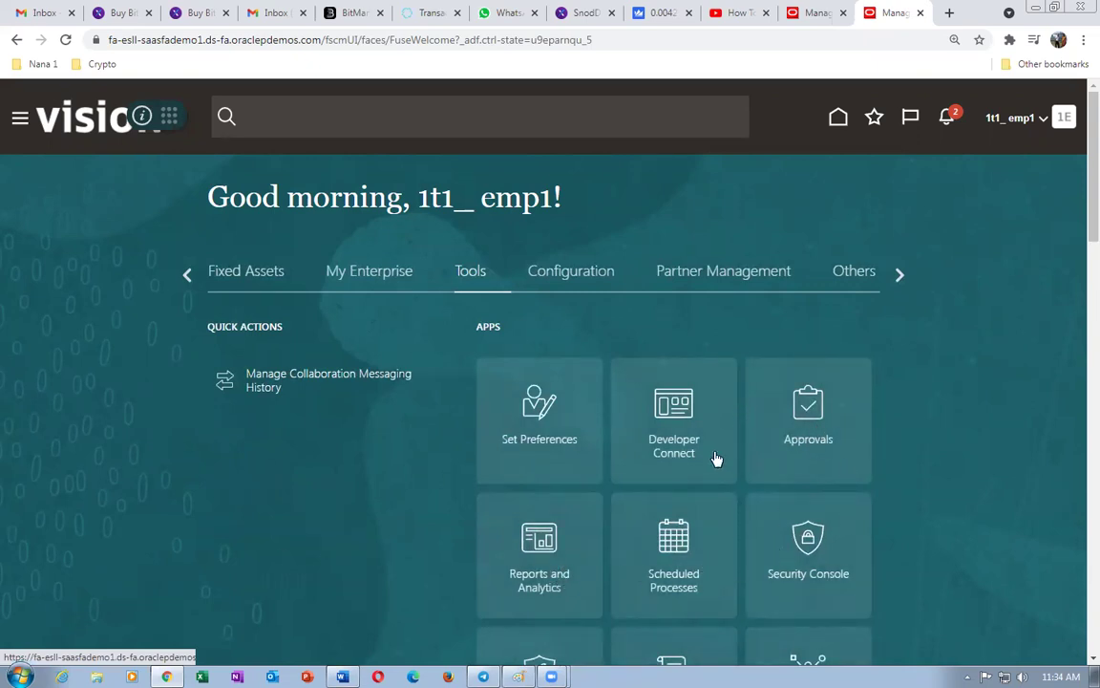
click(859, 583)
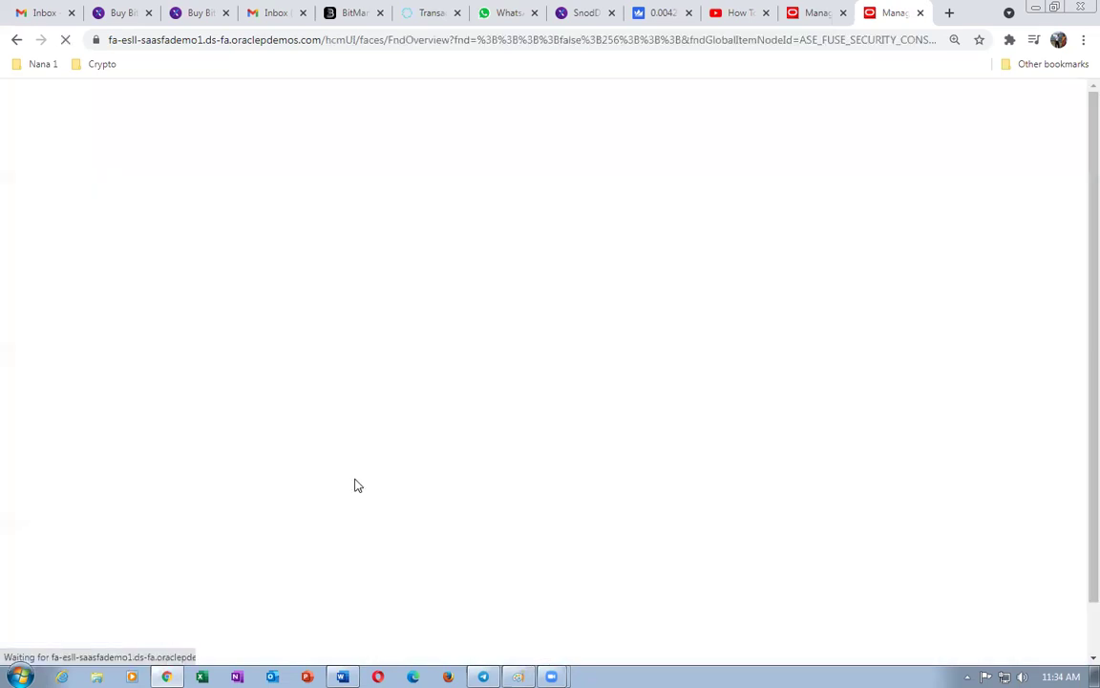
- Search Users for the supplier contact's user account
click(55, 302)
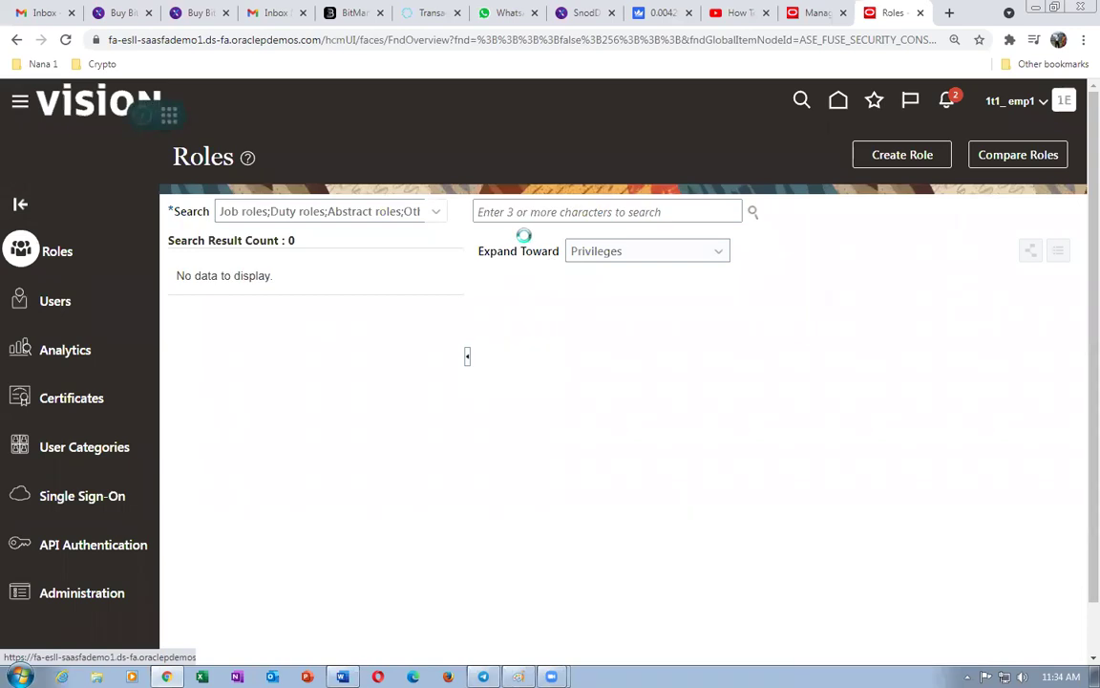
text(anantha 1)
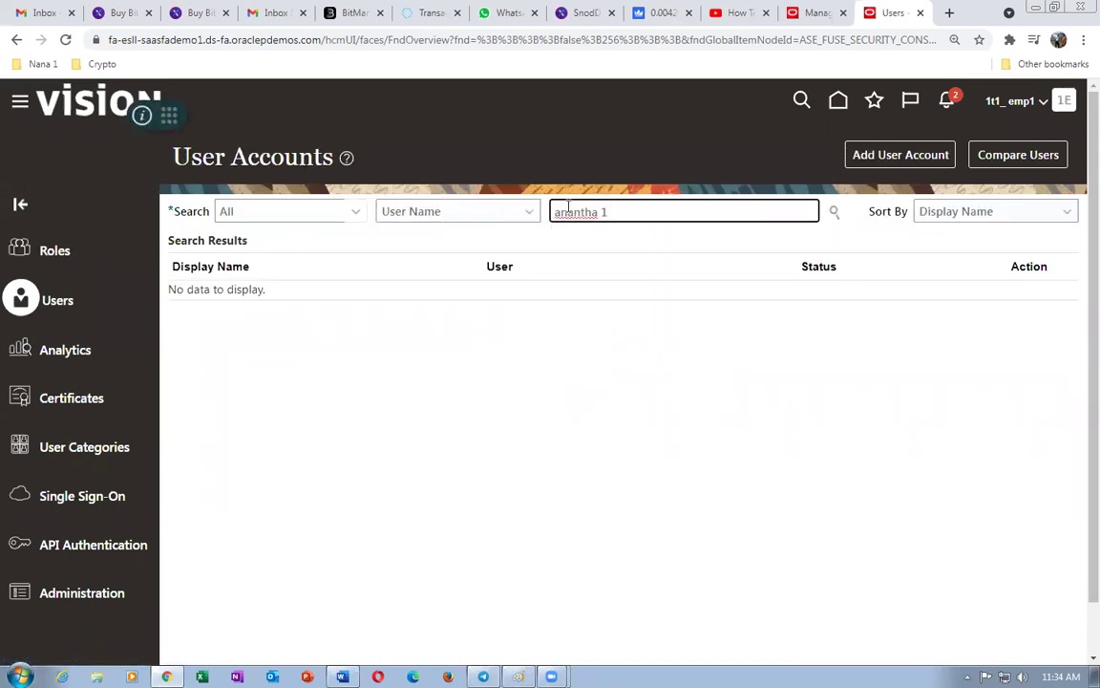
key(Return)
- Open the contact's user account and manually reset its password, entering it twice
click(211, 316)
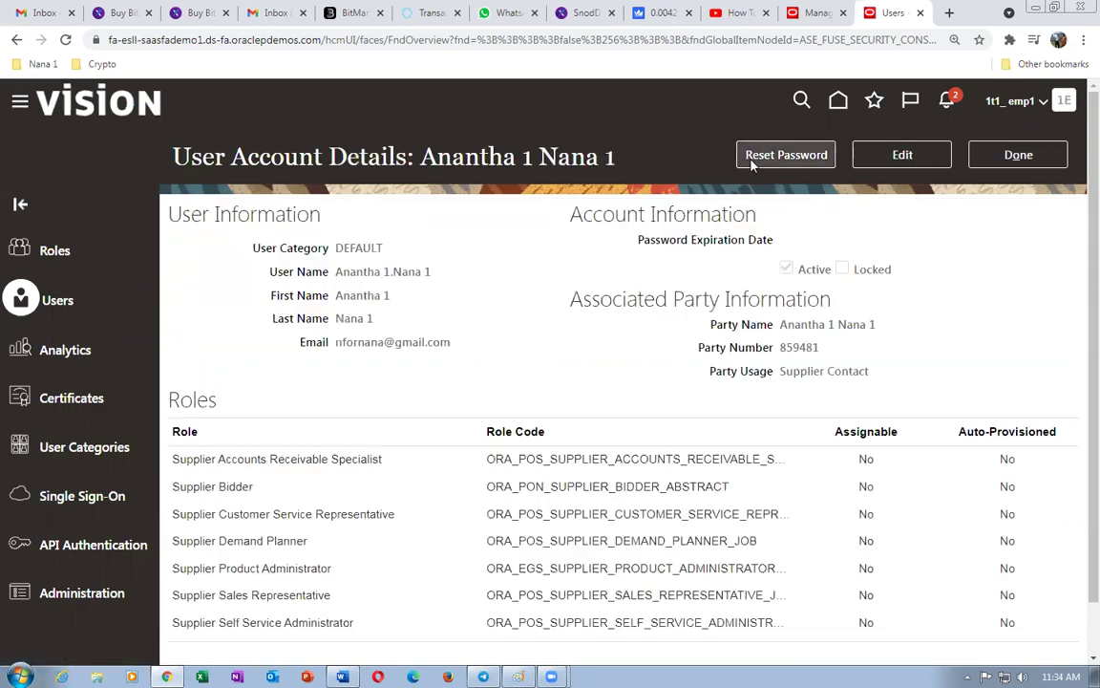
click(786, 155)
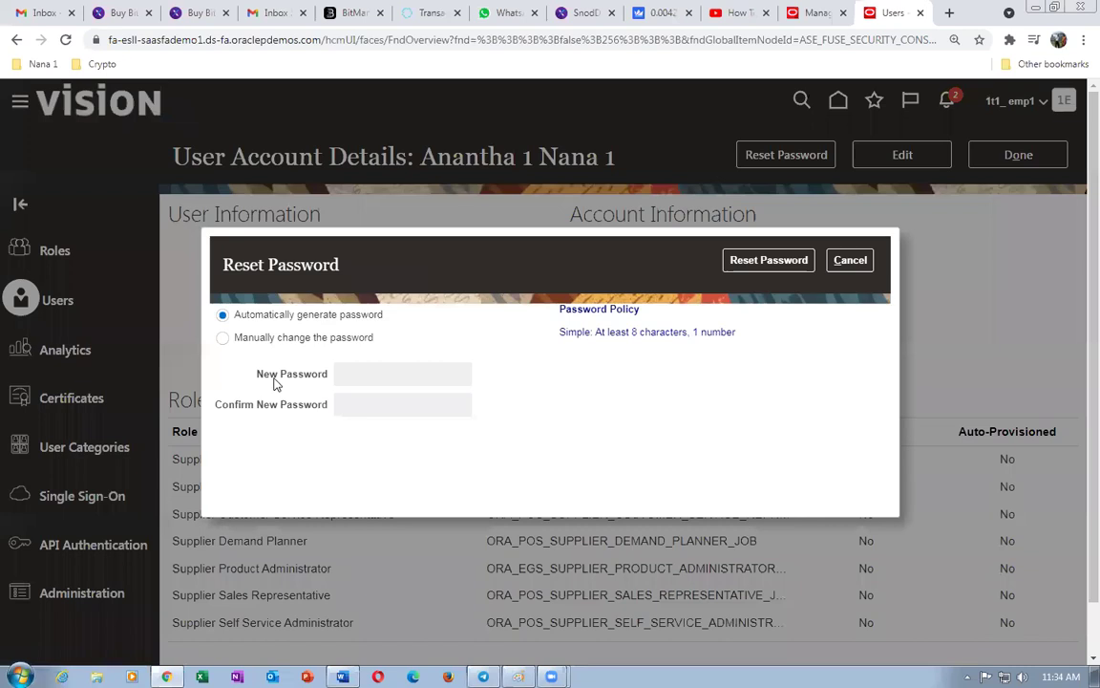
click(223, 337)
click(357, 371)
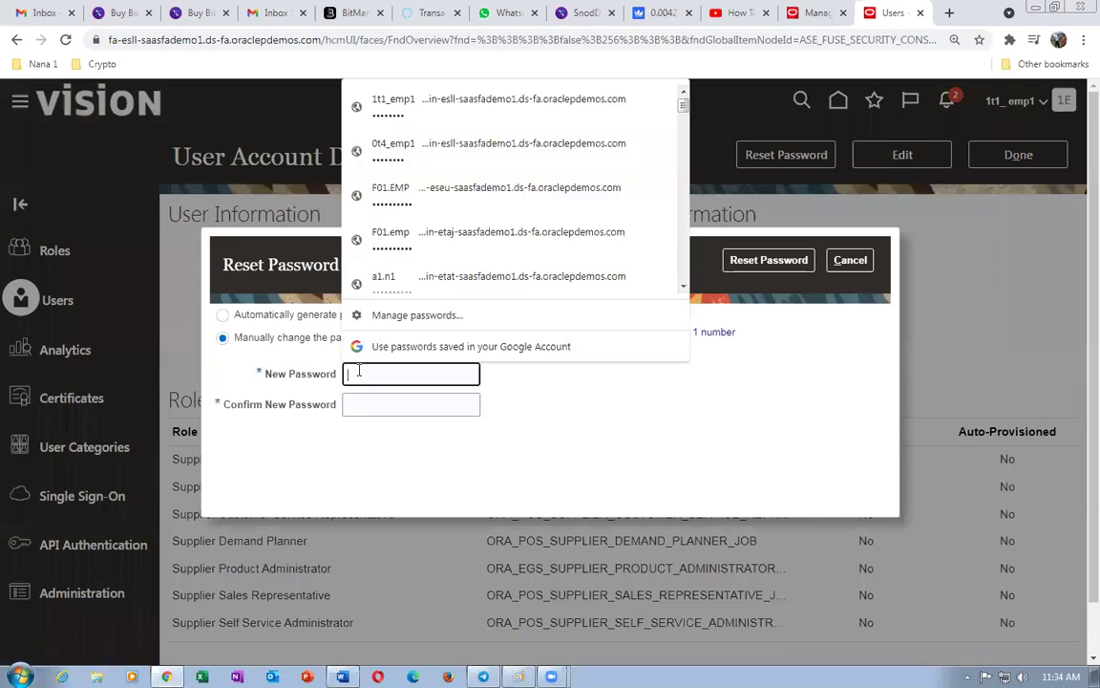
text(Welcome123)
key(Tab)
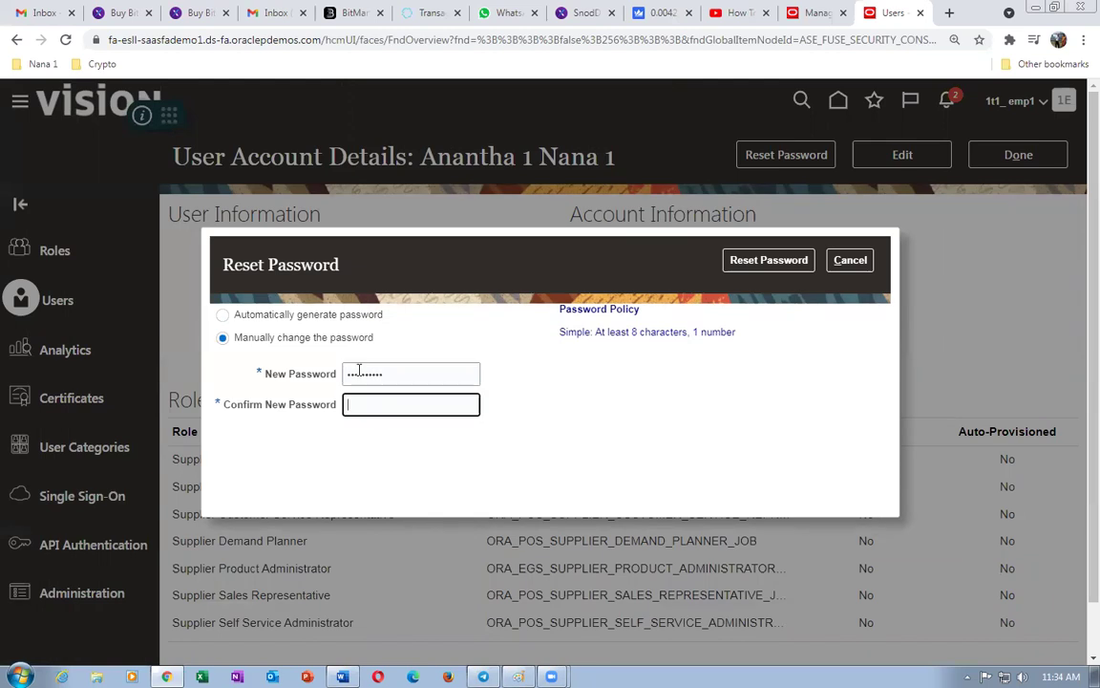
text(Welcom)
click(756, 266)
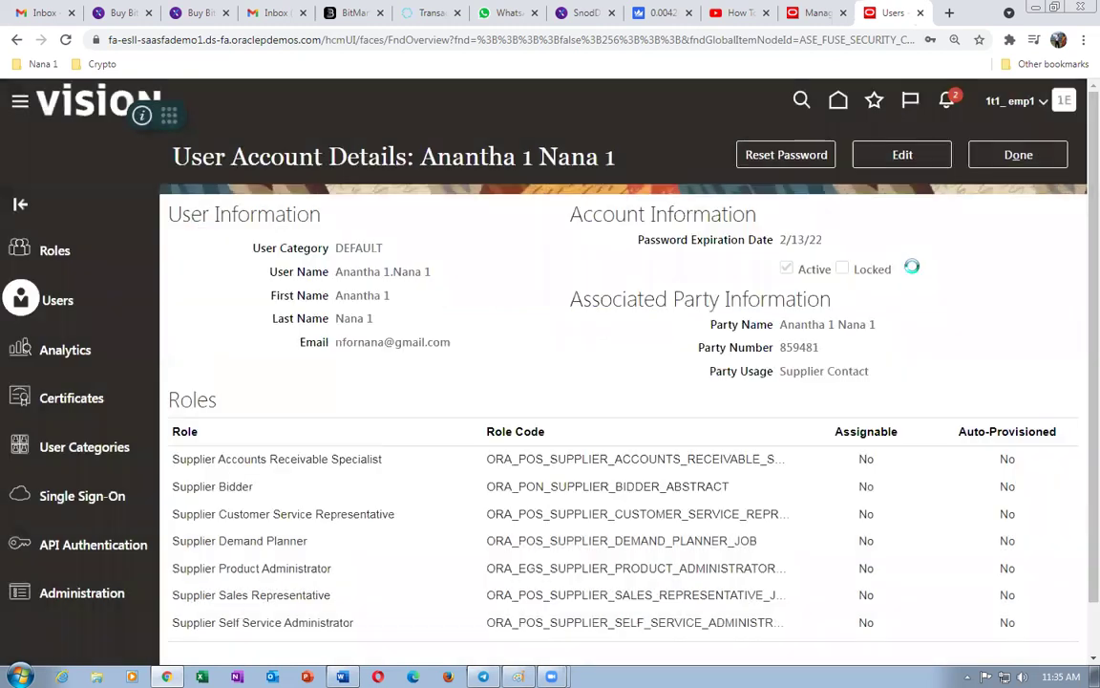
- Replace the account's user name with a shorter one, save, and return to User Accounts
click(911, 155)
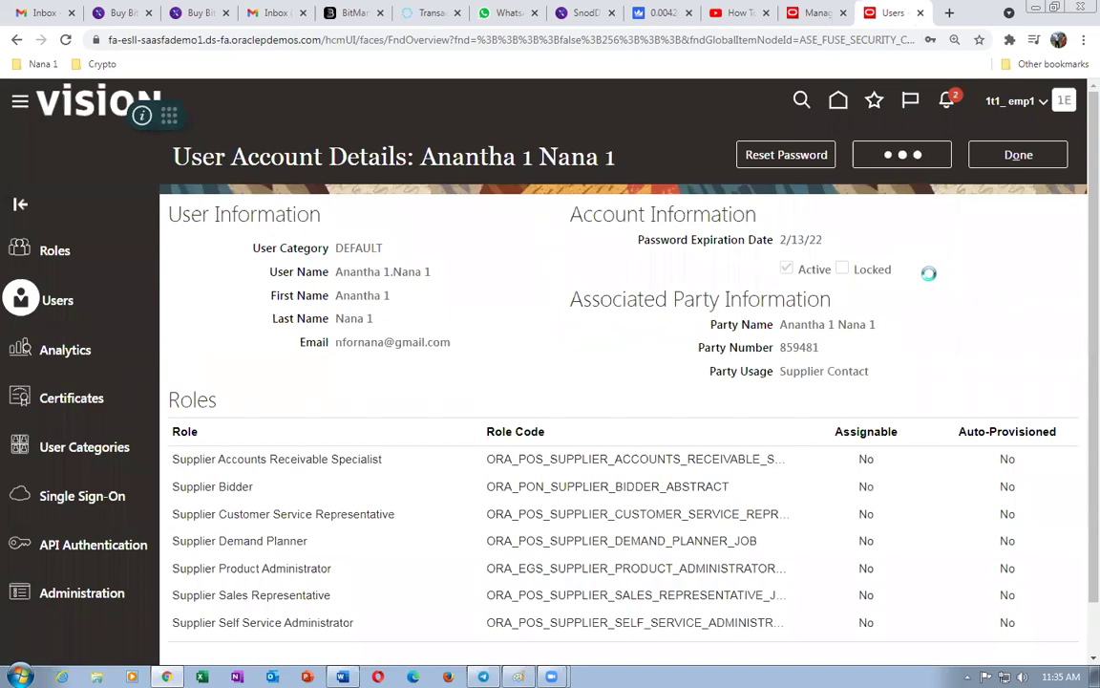
triple_click(484, 280)
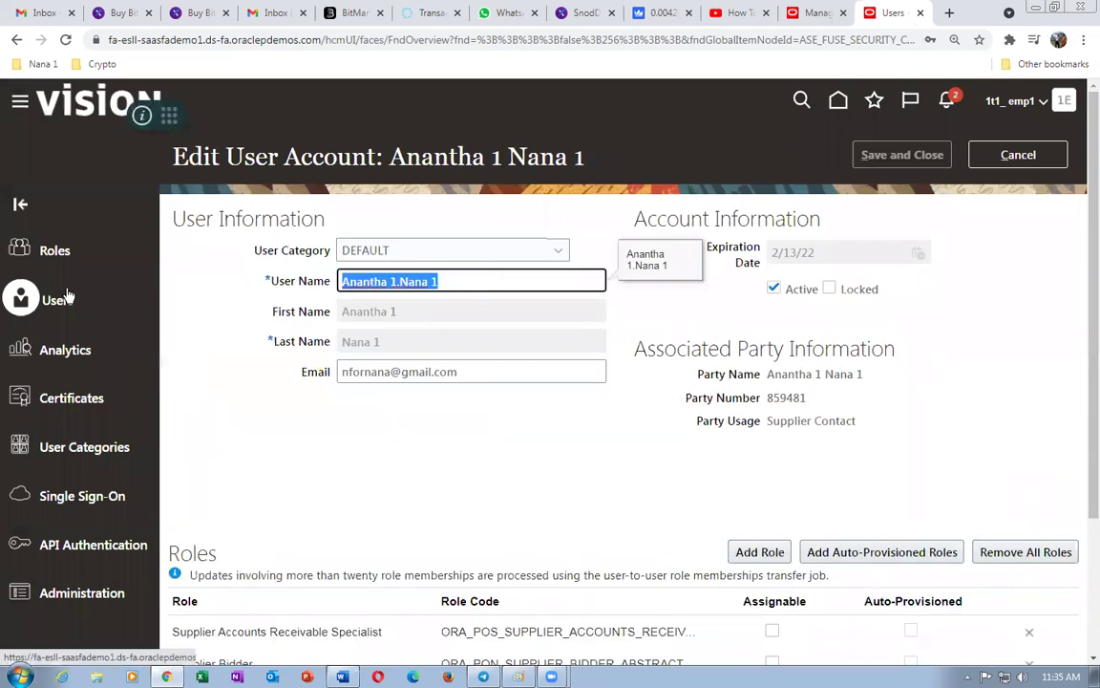
text(A1)
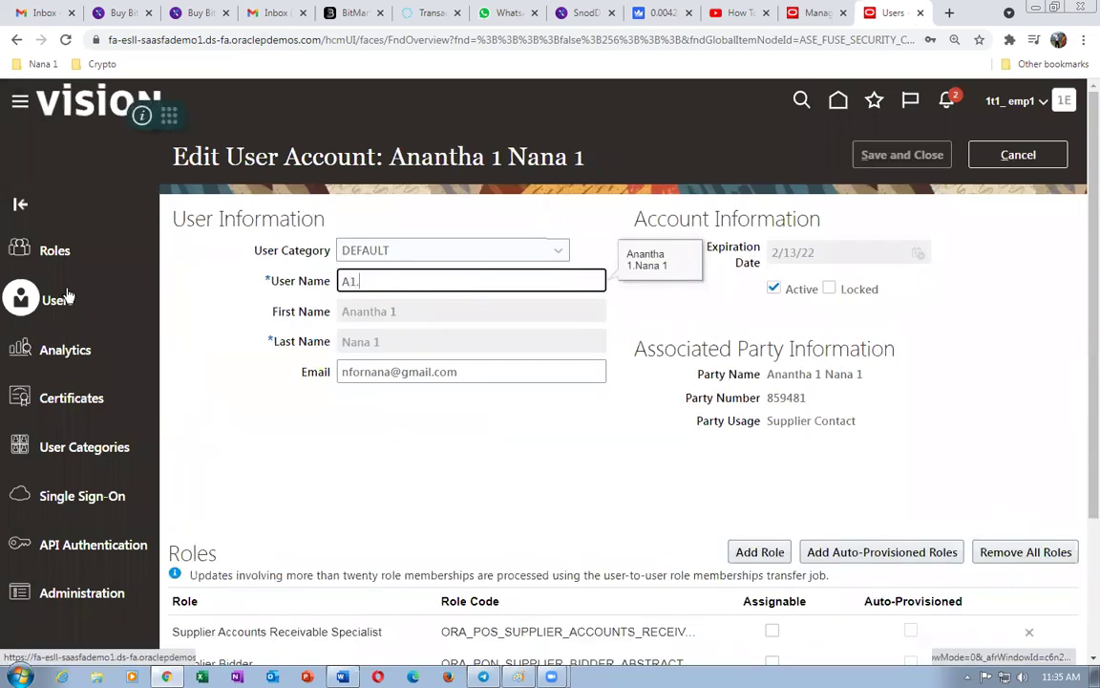
text(.N1)
key(Tab)
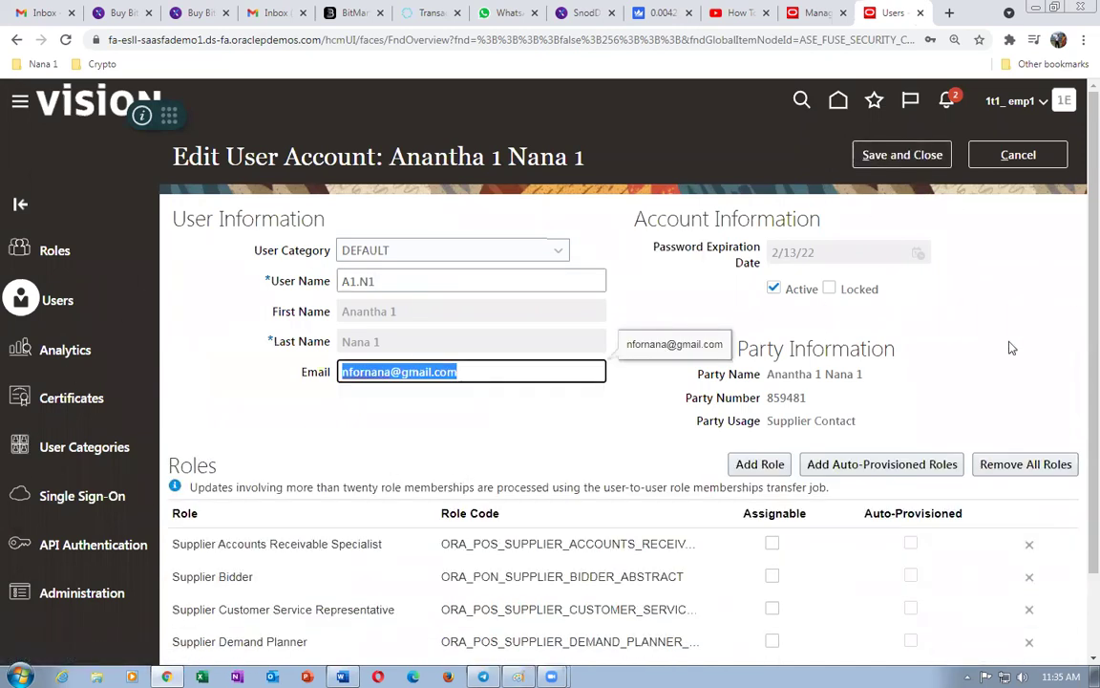
scroll(1076, 288, down, 1)
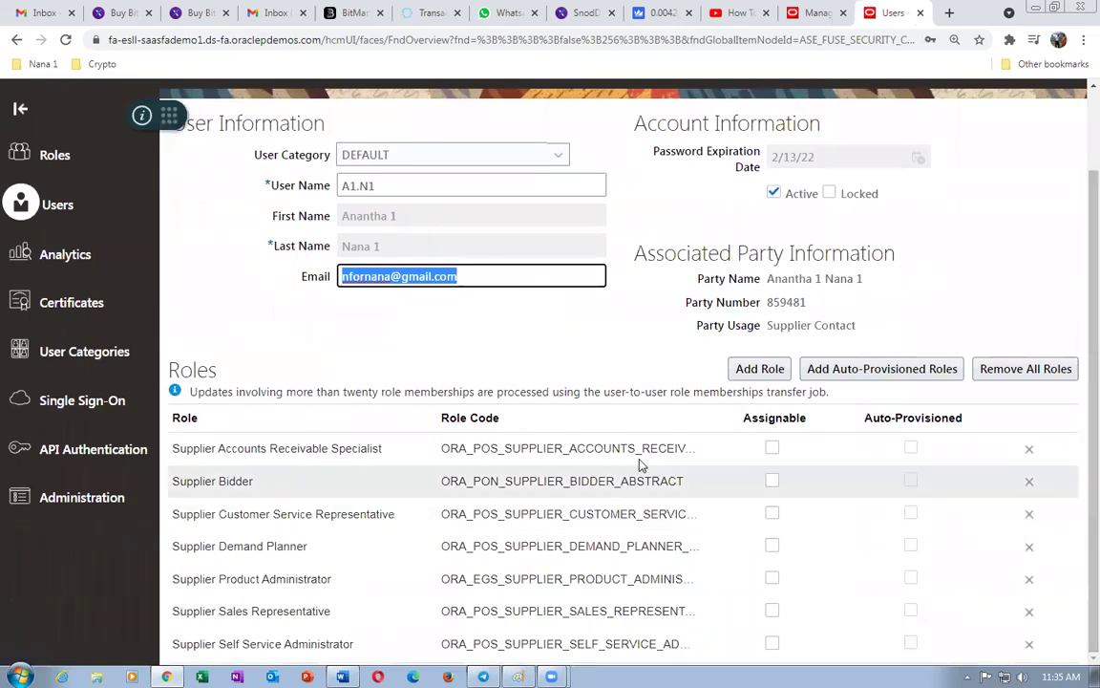
scroll(1076, 262, up, 1)
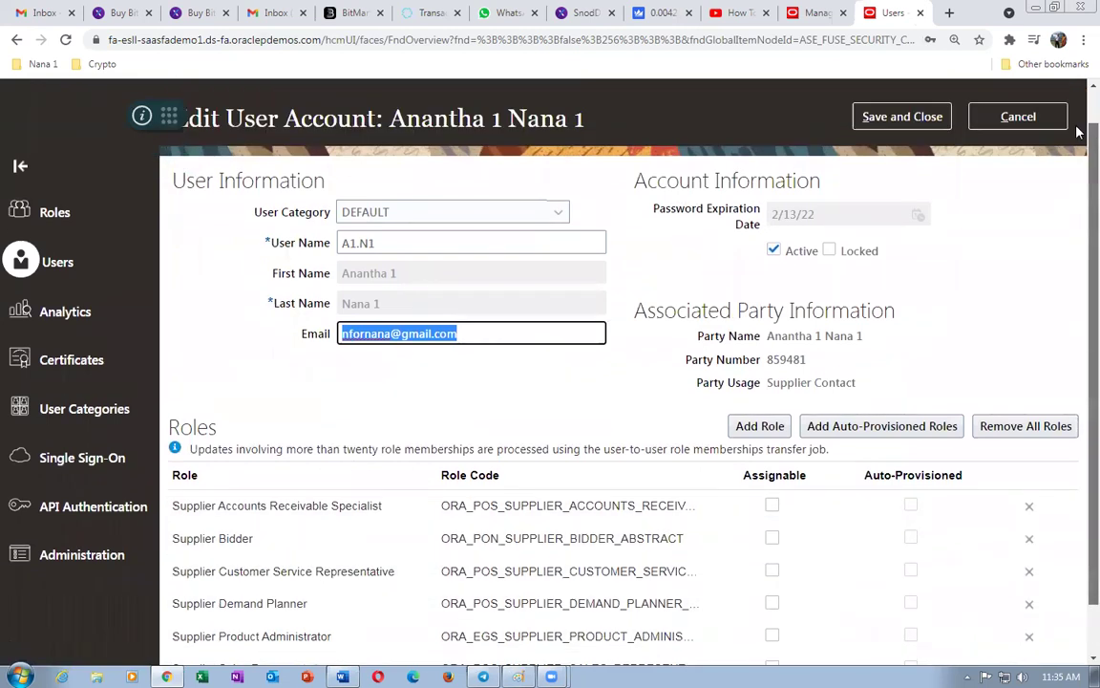
click(902, 156)
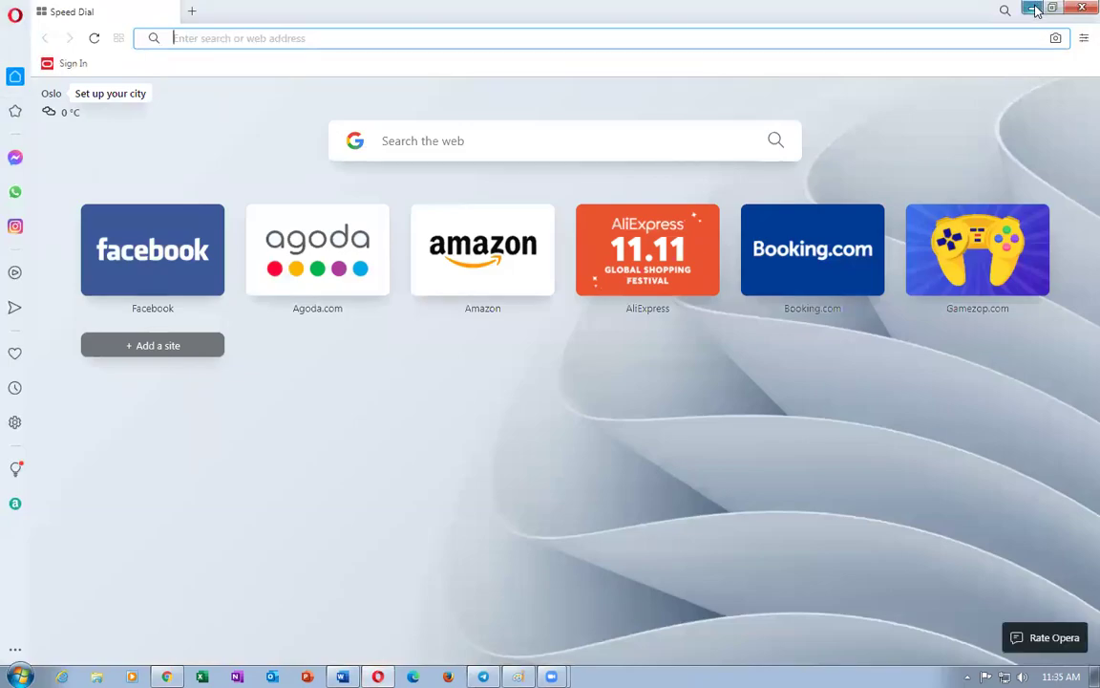
click(1034, 9)
click(1016, 154)
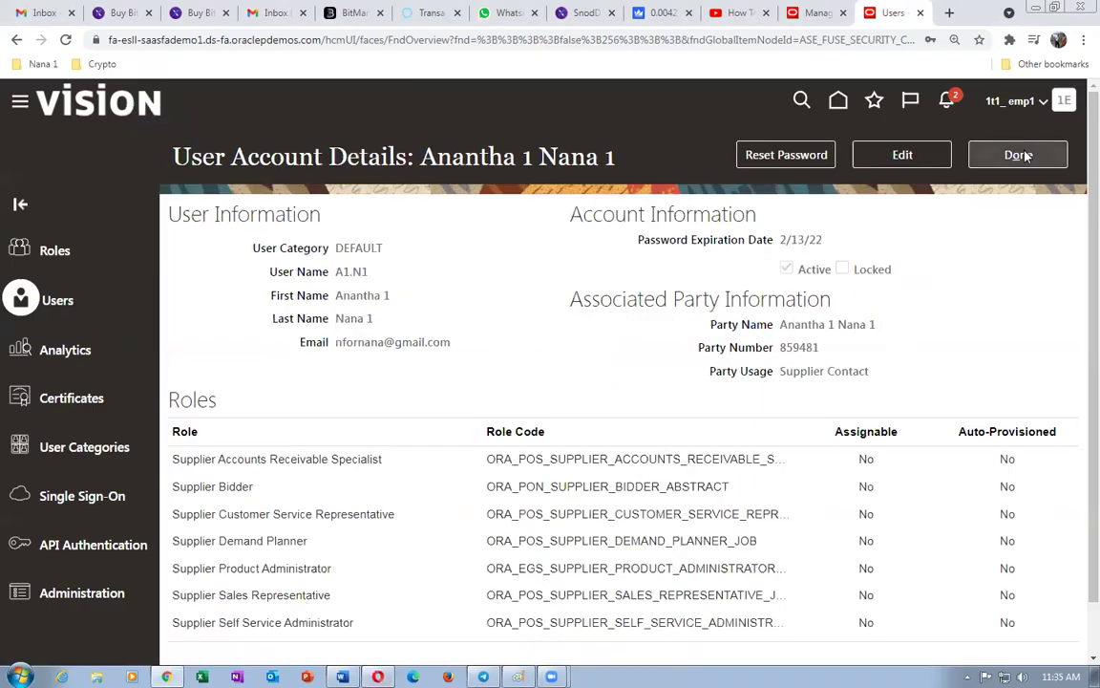
- Copy the site's base address from the address bar and switch to the other browser
click(147, 40)
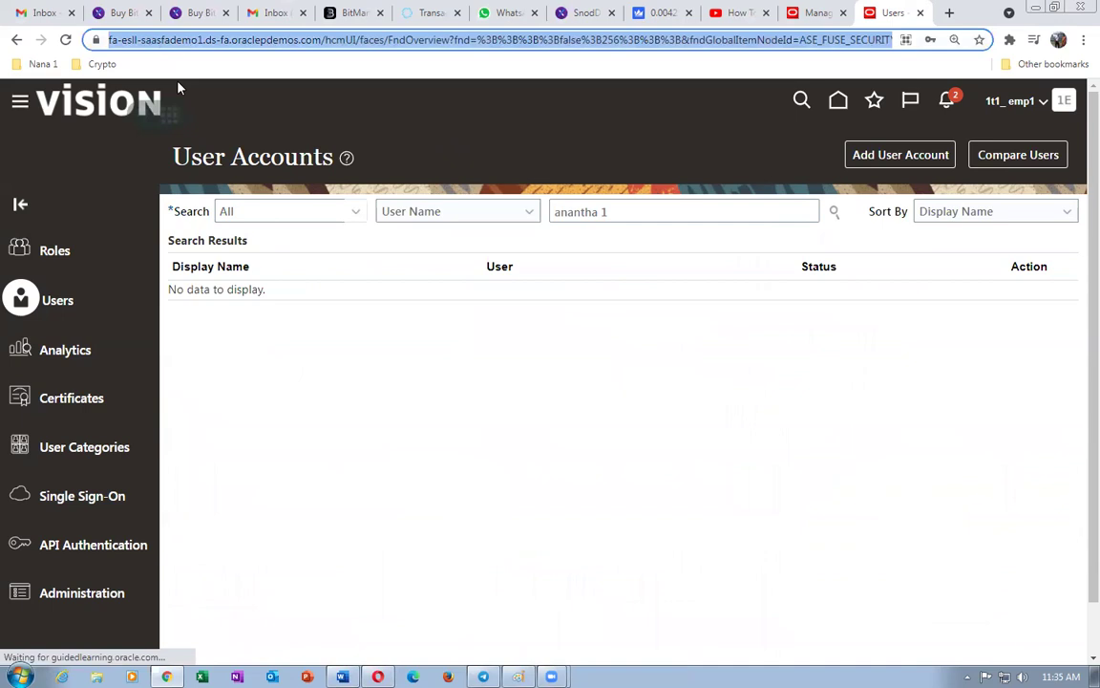
key(shift+Right)
key(shift+Right)
key(shift+Right)
key(shift+Right)
key(shift+Right)
key(shift+Right)
key(shift+Right)
key(shift+Right)
key(shift+Right)
key(shift+Right)
key(shift+Right)
key(shift+Right)
key(shift+Right)
key(shift+Right)
key(shift+Right)
key(shift+Right)
key(shift+Right)
key(shift+Right)
key(shift+Right)
key(shift+Right)
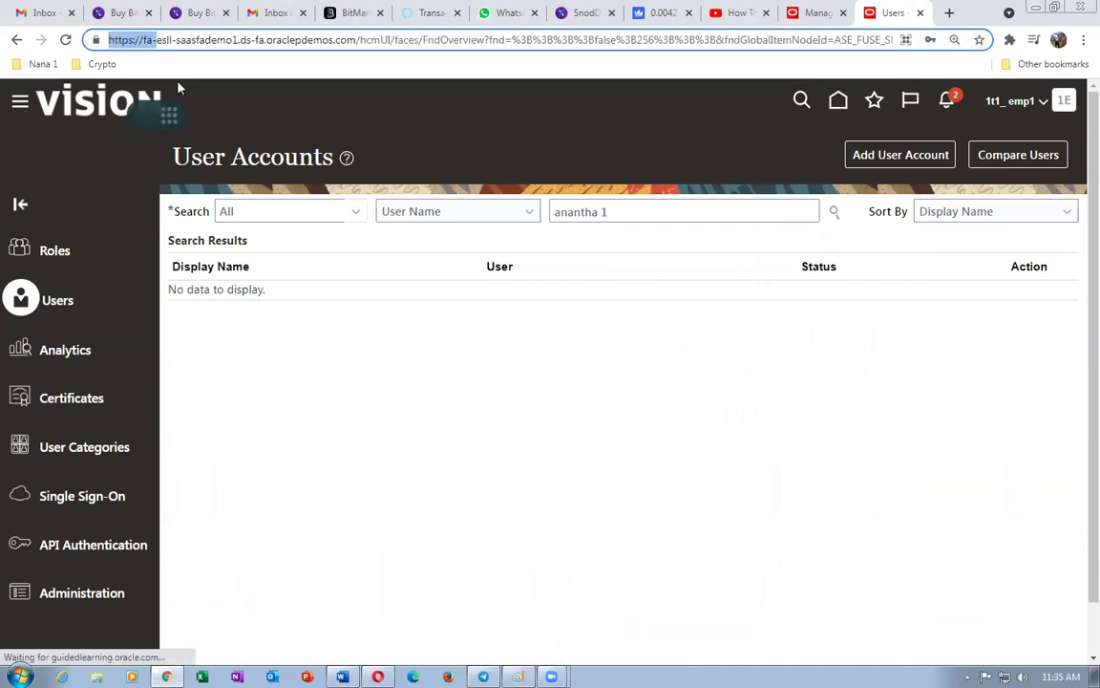
key(shift+Right)
key(shift+Right)
key(shift+Right)
key(shift+Right)
key(shift+Right)
key(shift+Right)
key(shift+Right)
key(shift+Right)
key(shift+Right)
key(shift+Right)
key(shift+Right)
key(shift+Right)
key(shift+Right)
key(shift+Right)
key(shift+Right)
key(shift+Right)
key(shift+Right)
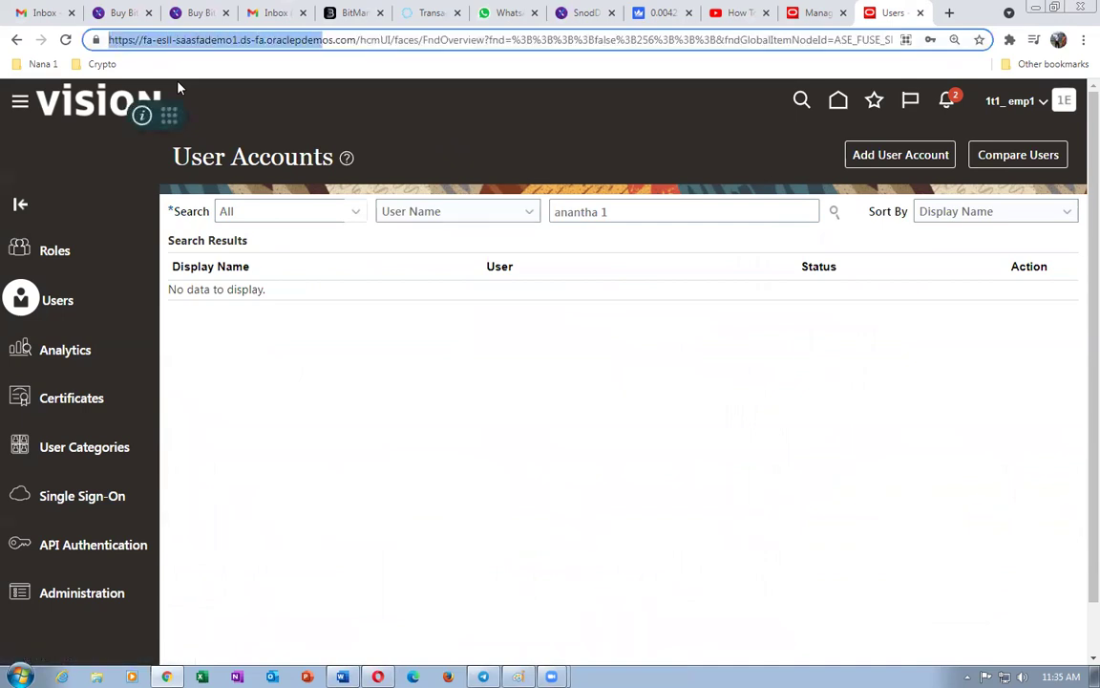
key(shift+Right)
key(ctrl+c)
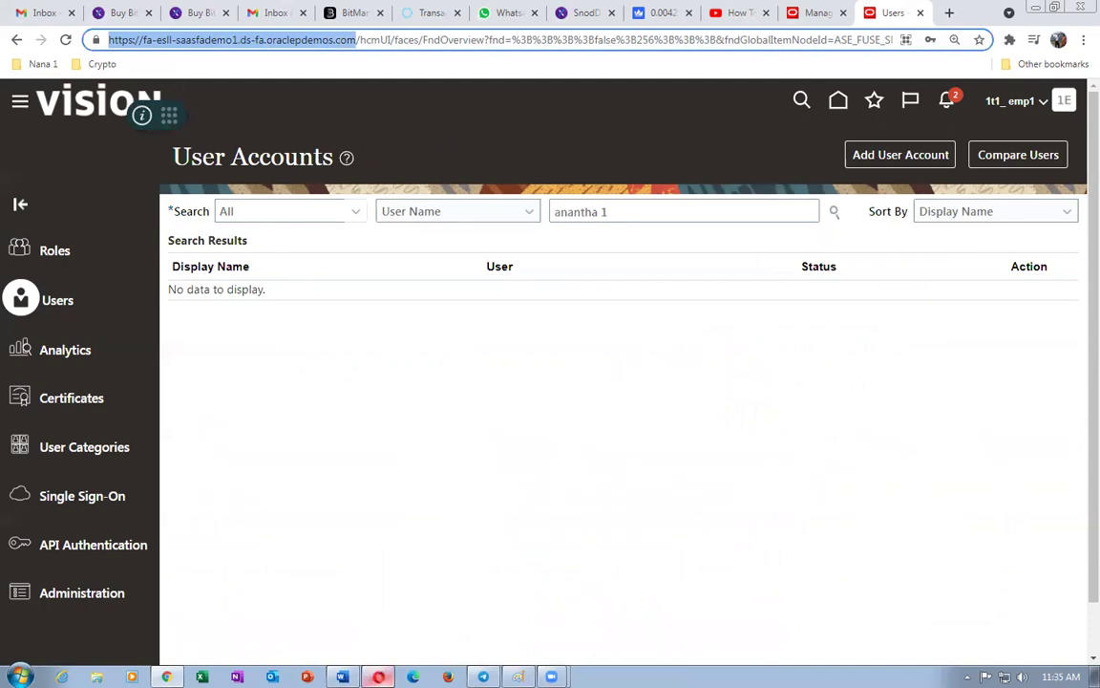
key(alt+Tab)
- Sign in to the Oracle demo site as the supplier user in the second browser, entering the supplier's user ID and password
key(ctrl+v)
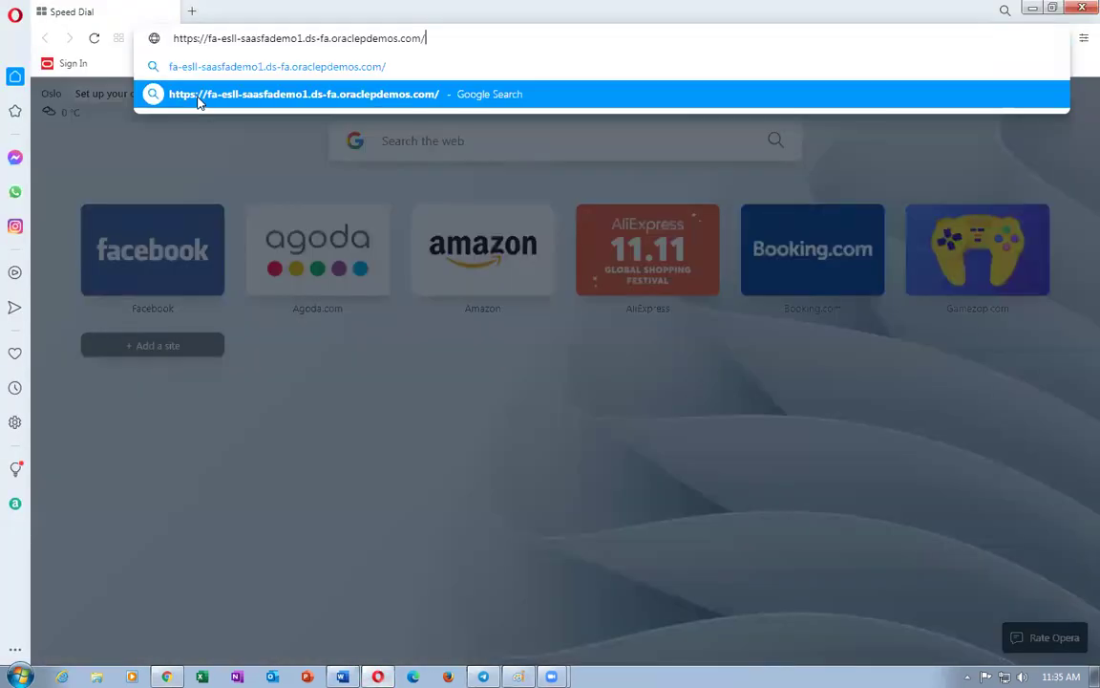
key(Return)
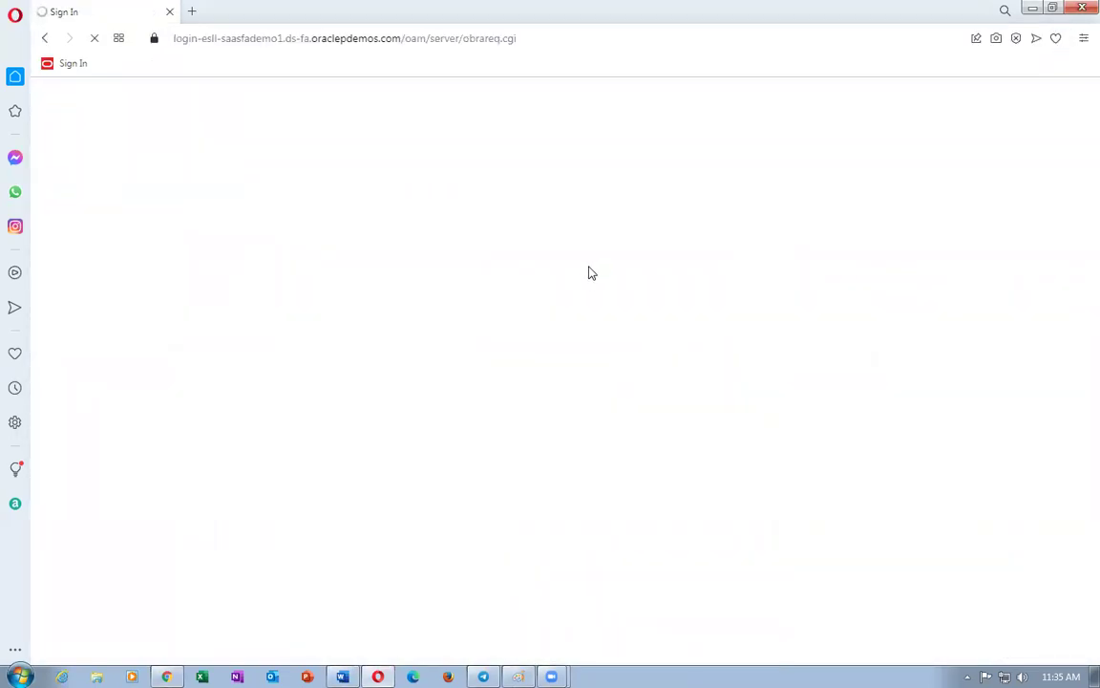
text(a1)
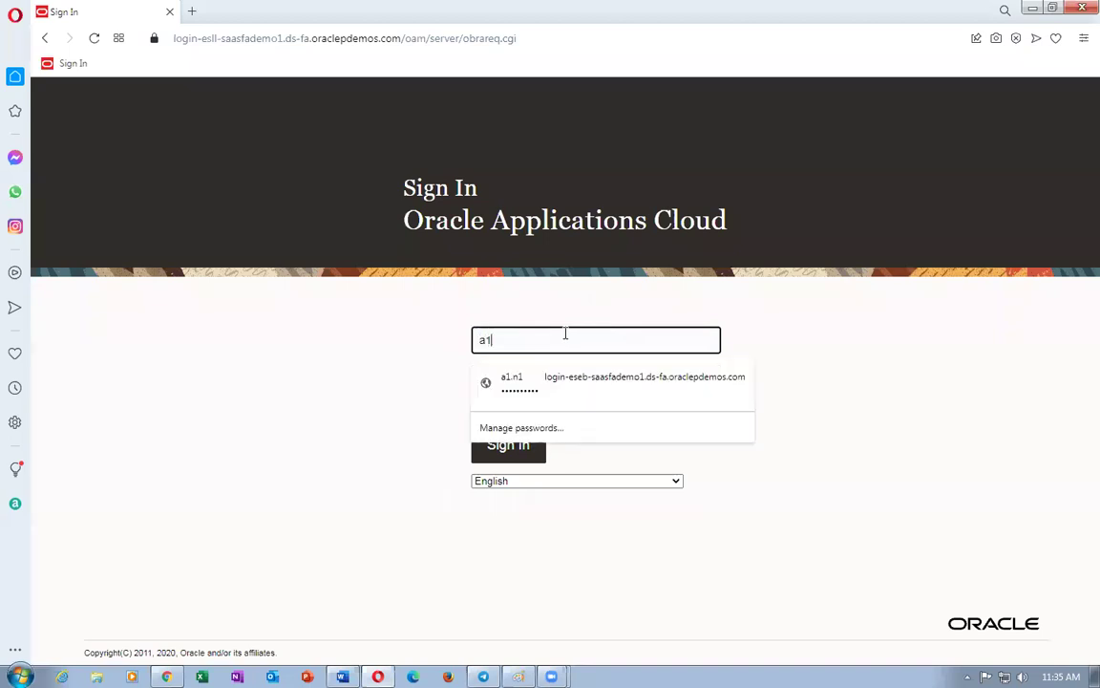
text(.n1)
key(Tab)
text(..)
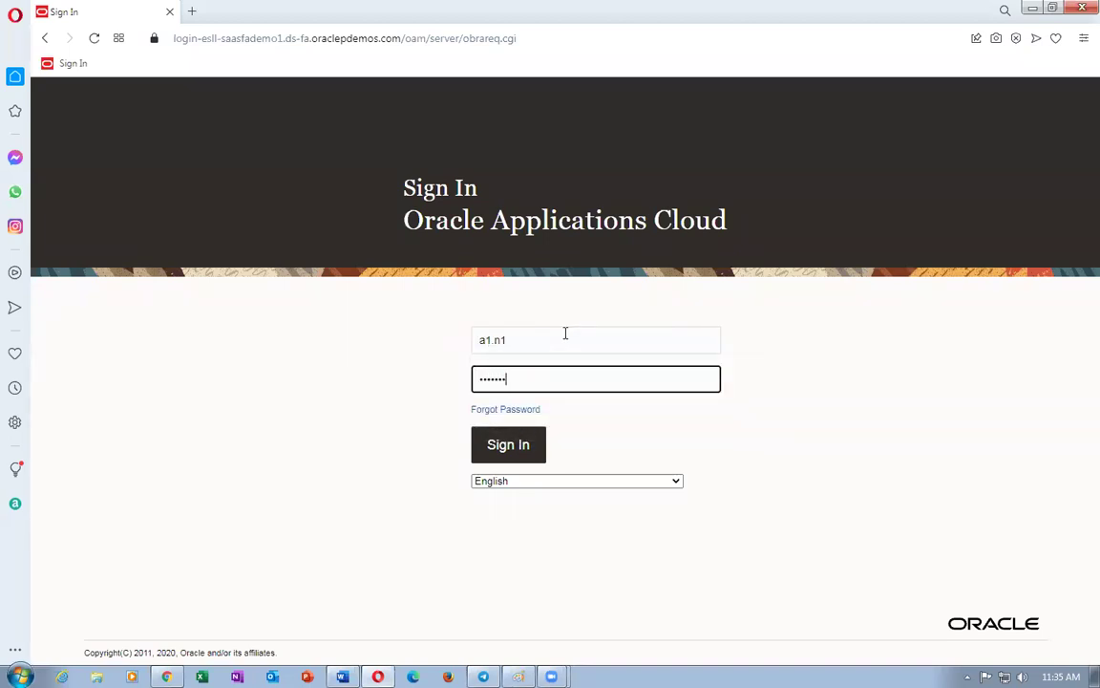
key(Return)
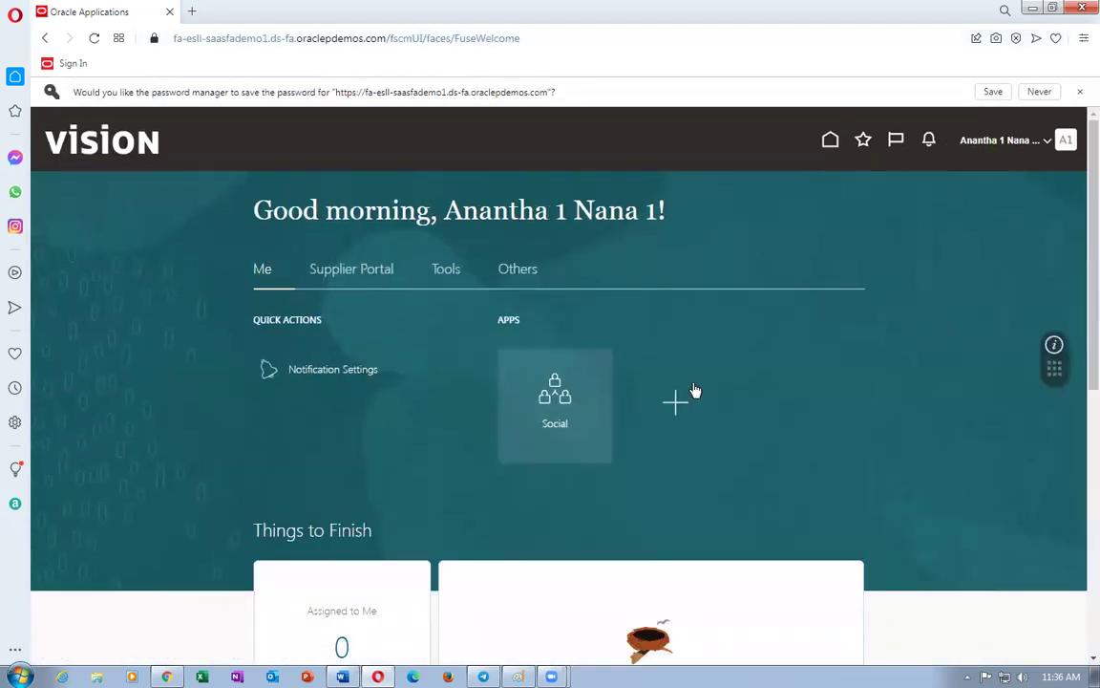
- Open the Supplier Portal overview, then go back to the administrator's browser window
click(365, 279)
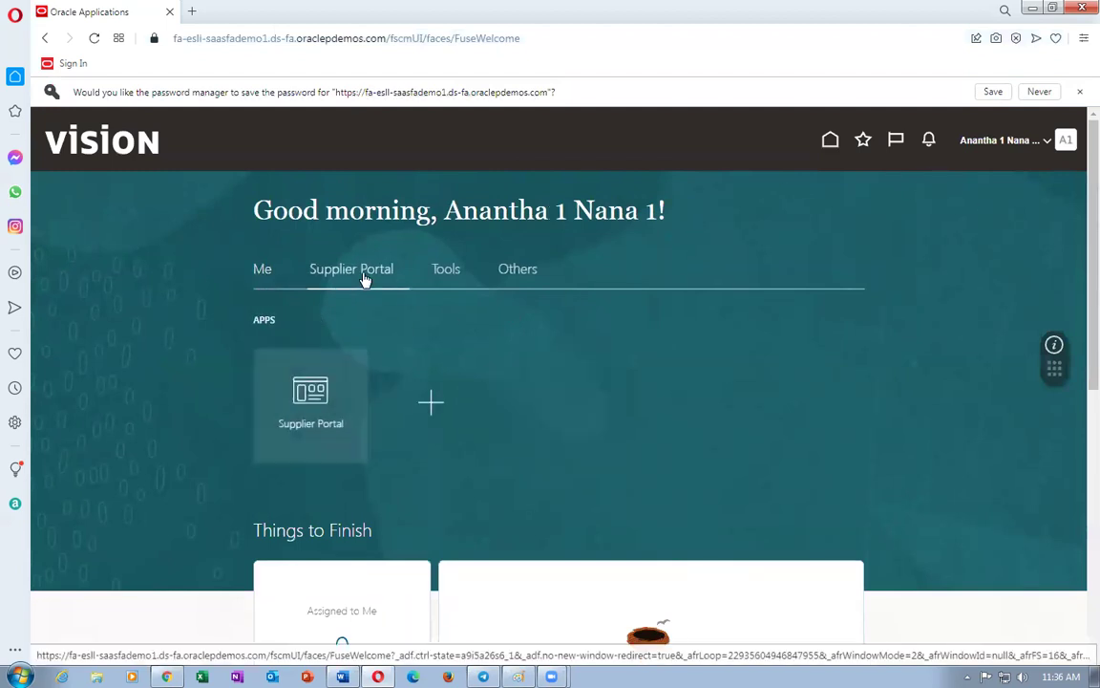
click(314, 417)
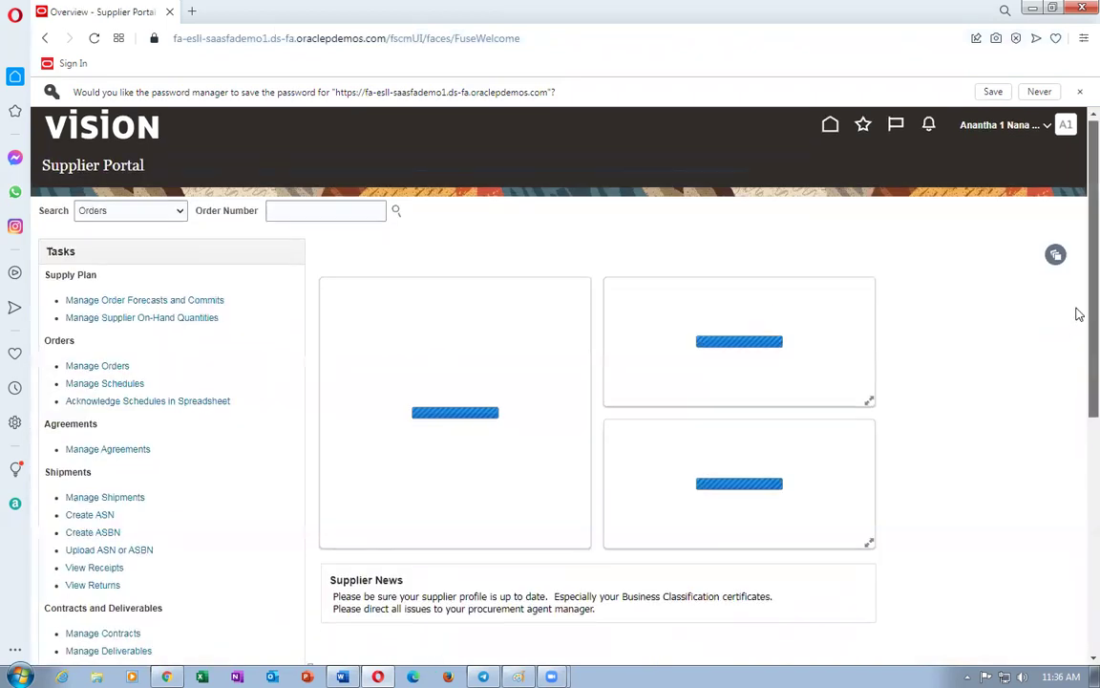
scroll(1076, 401, down, 5)
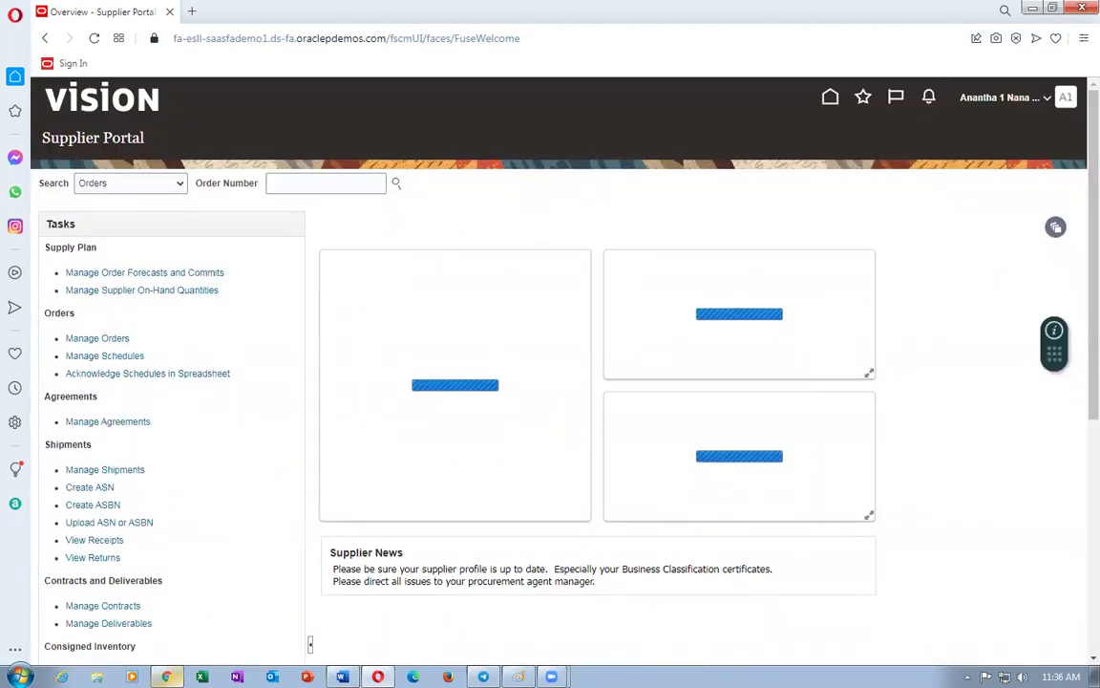
click(166, 676)
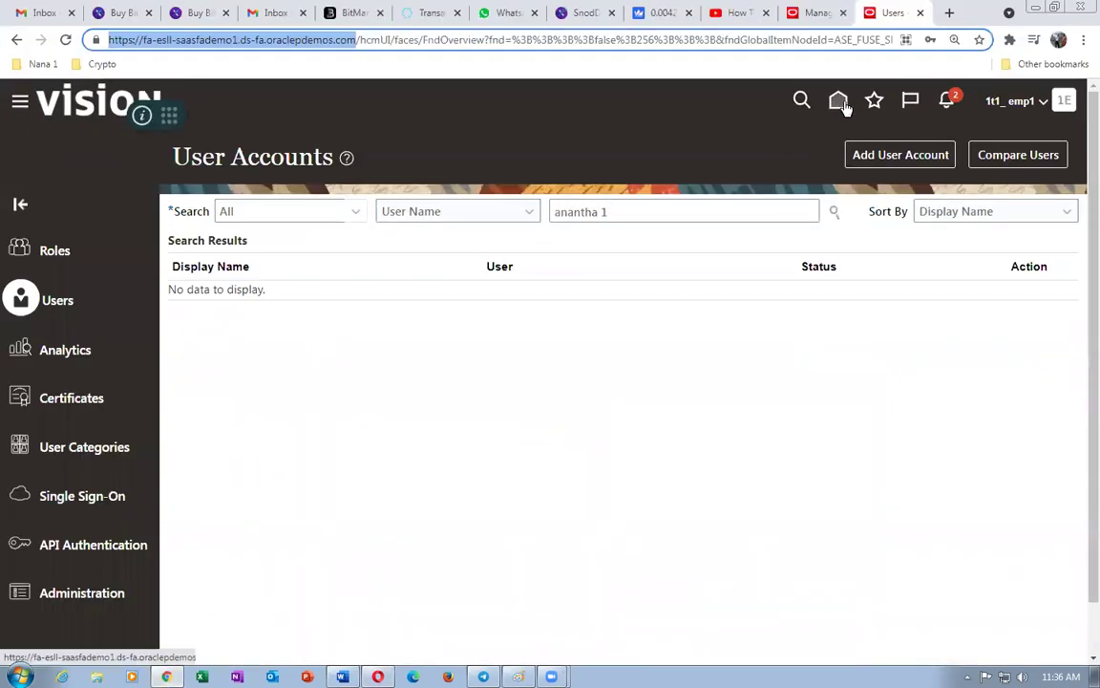
- From the home page, page the area tabs to Supply Chain Planning and open Plan Inputs
click(754, 205)
click(589, 158)
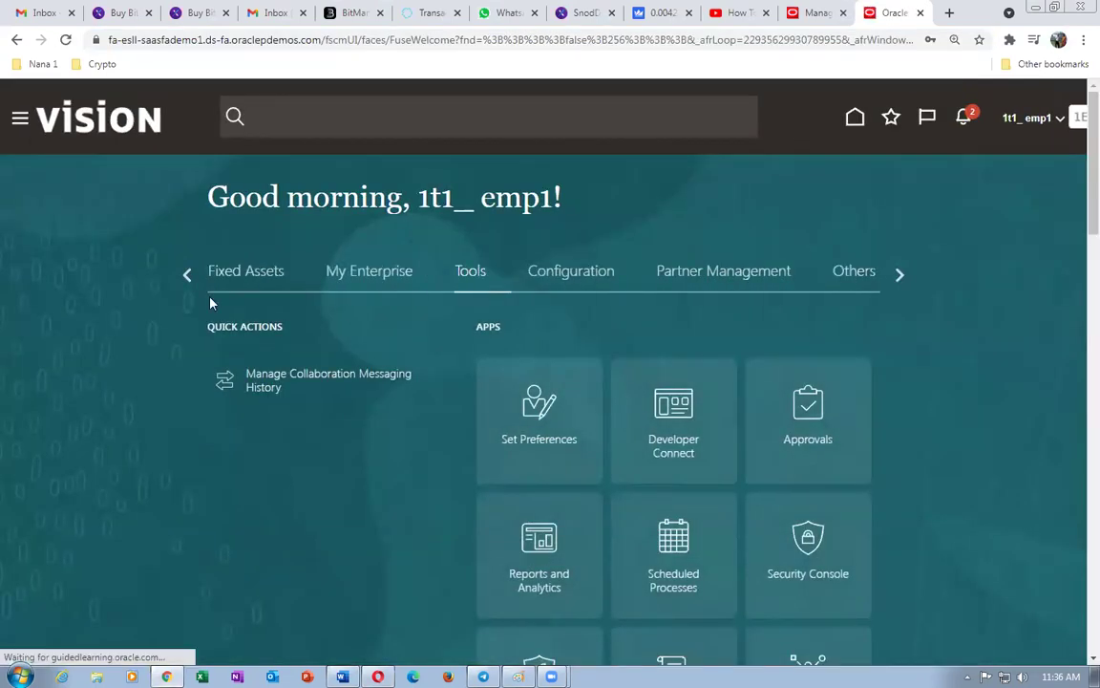
click(903, 277)
click(187, 276)
click(188, 276)
click(188, 276)
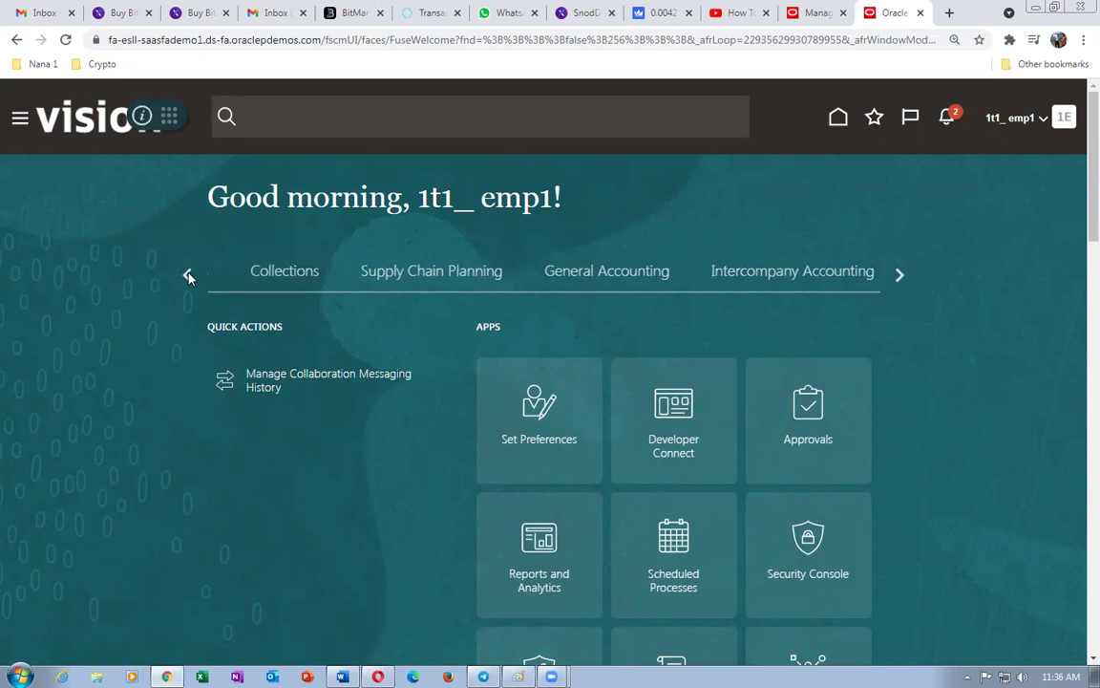
click(897, 276)
click(426, 276)
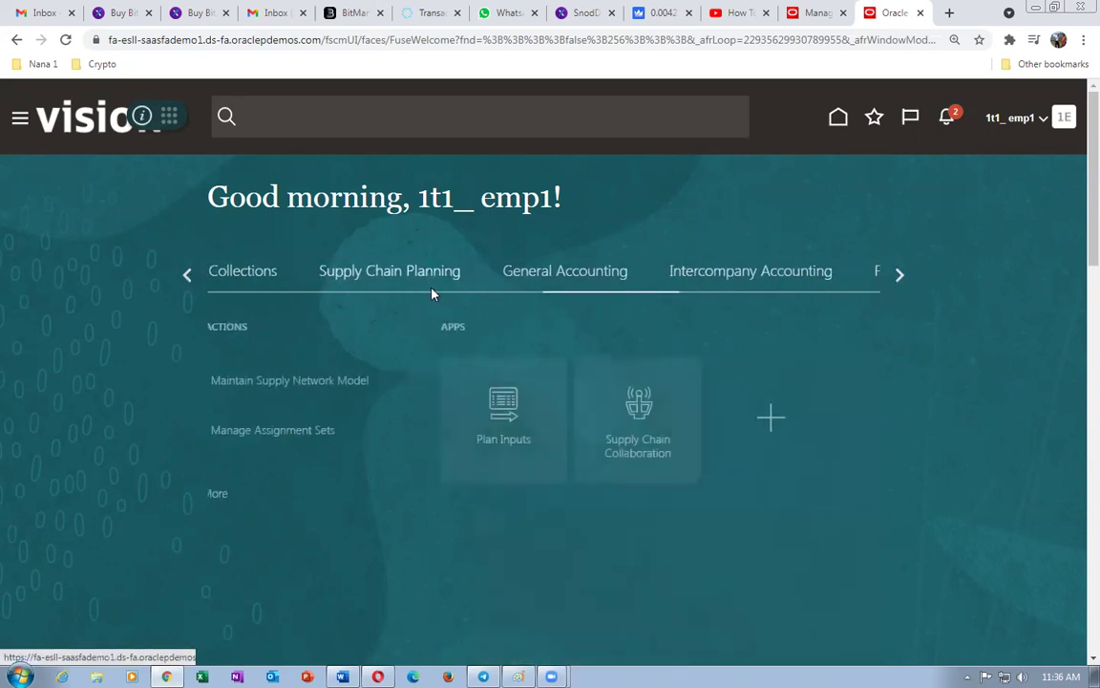
click(533, 437)
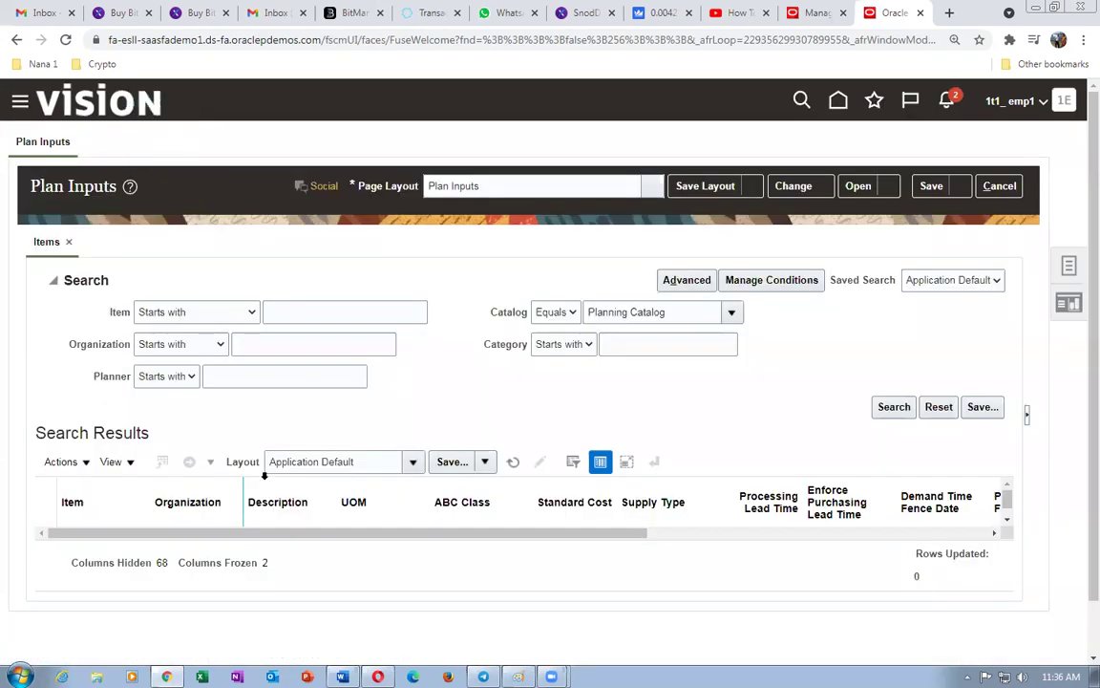
click(310, 313)
text(1)
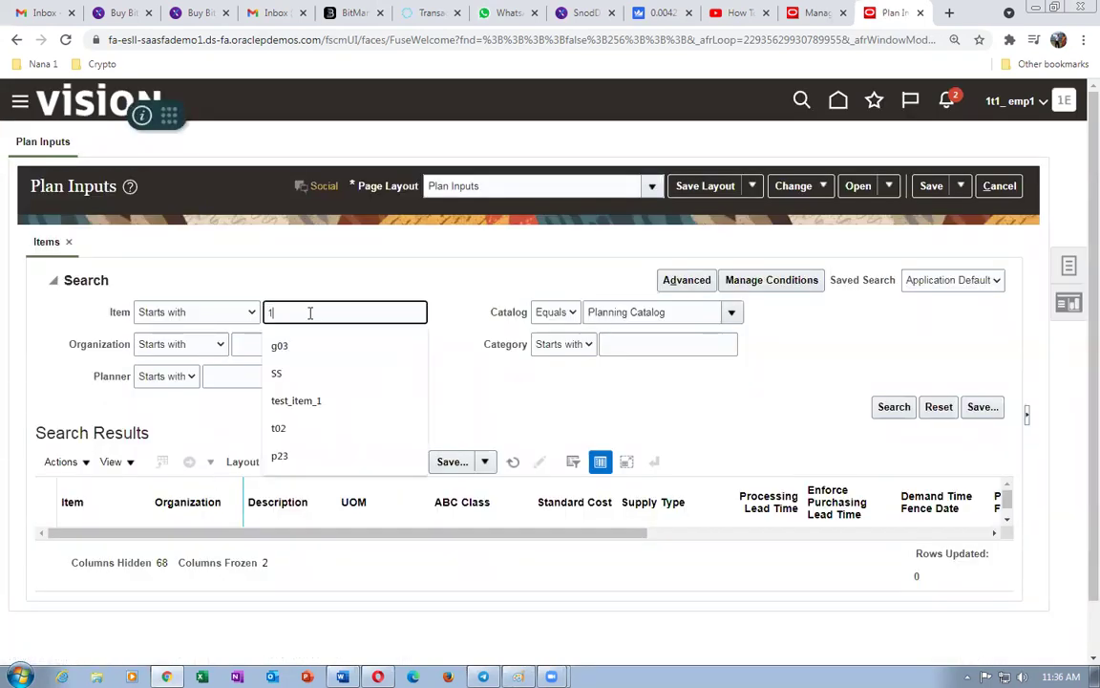
text(t1)
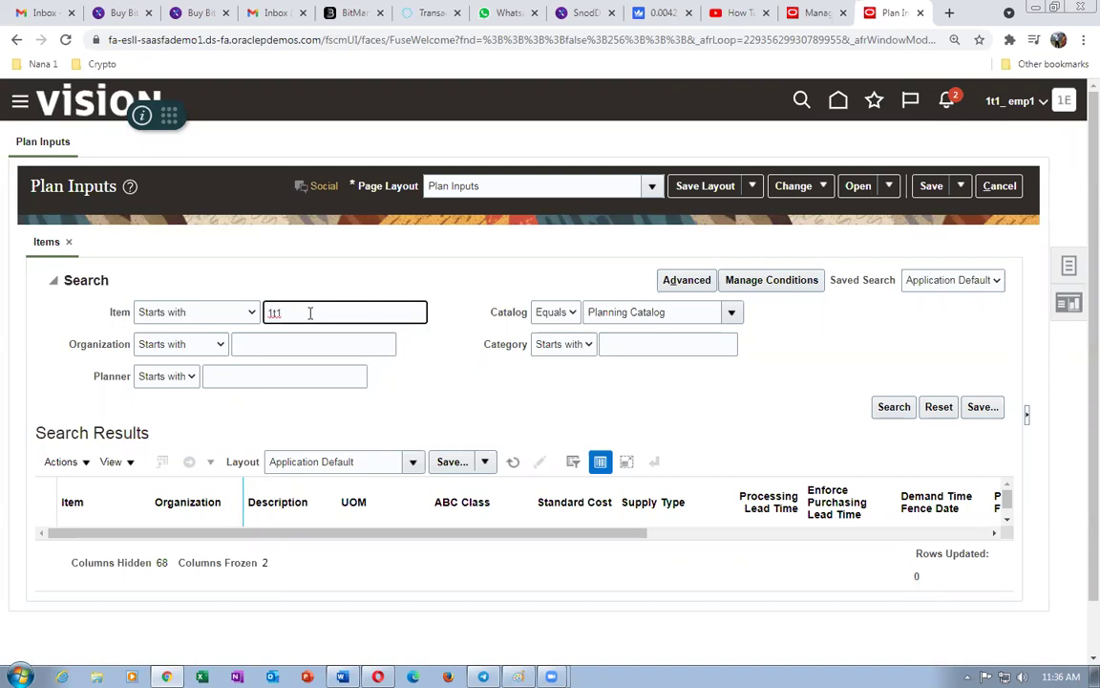
key(Return)
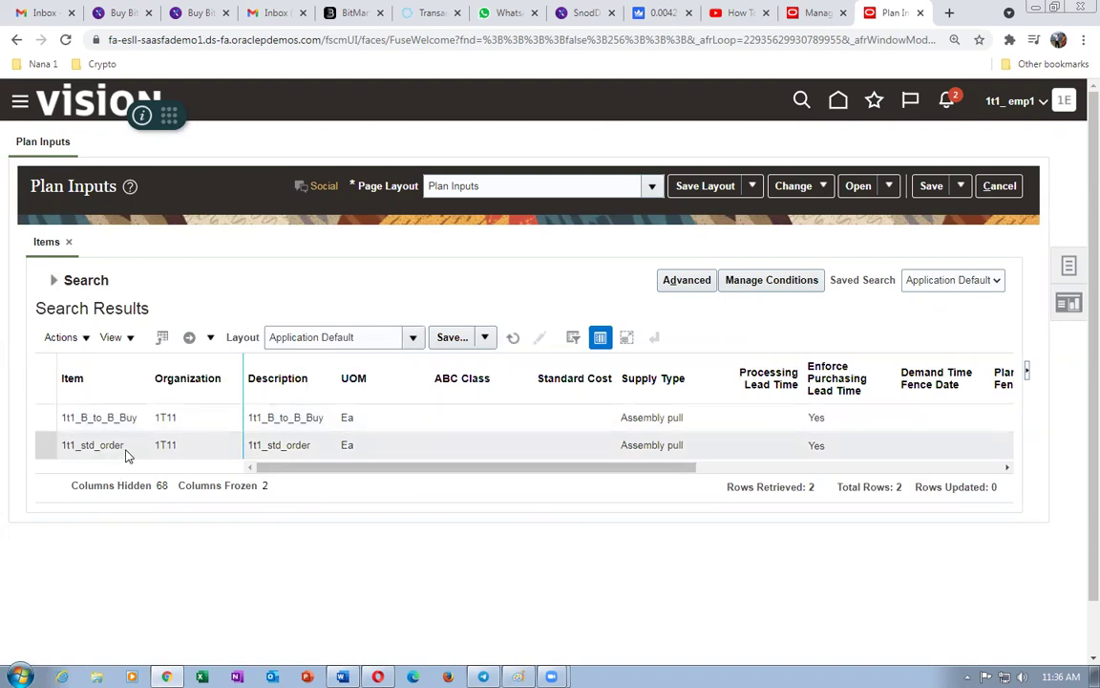
click(1068, 271)
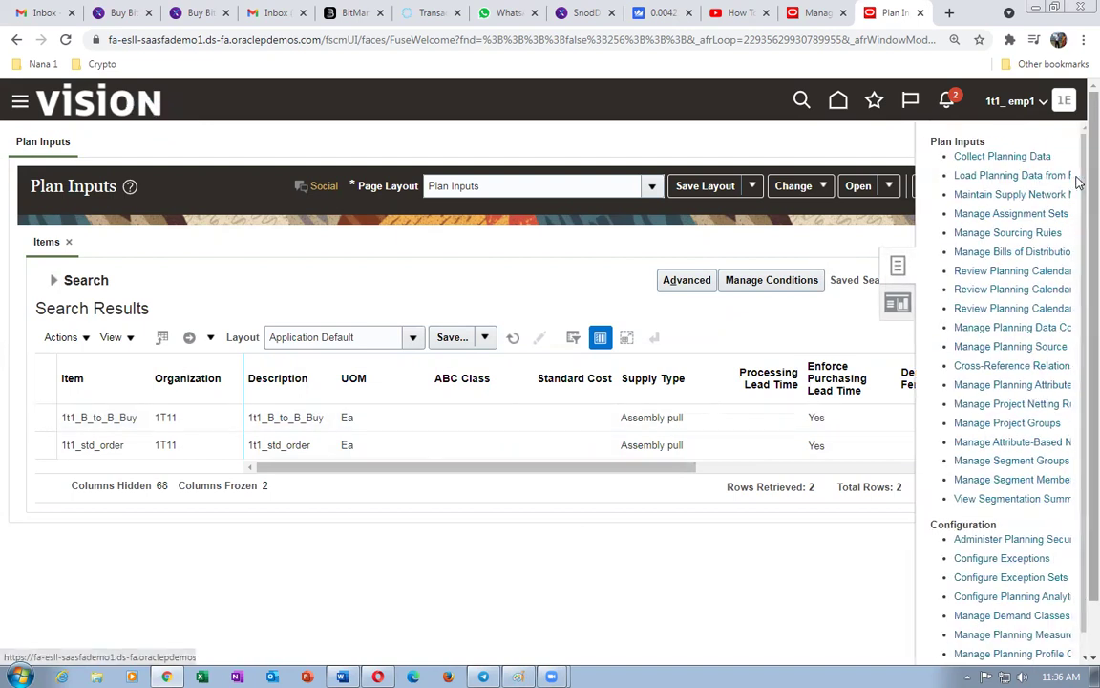
click(533, 148)
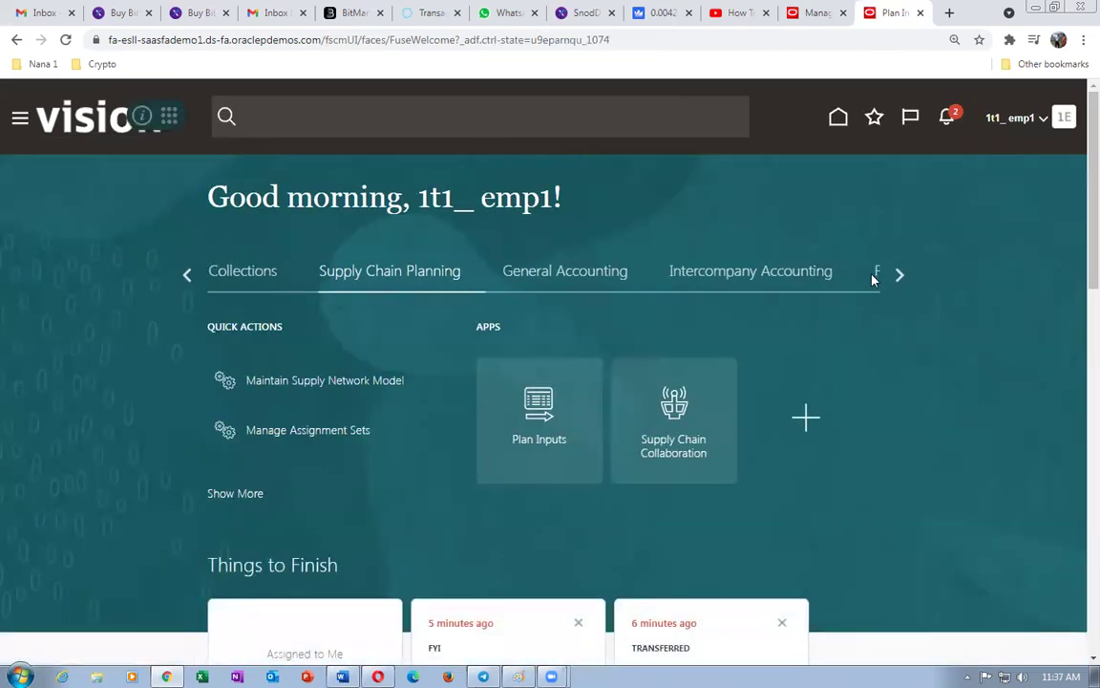
- Page the home work-area tabs to Order Management and open Global Order Promising
click(901, 276)
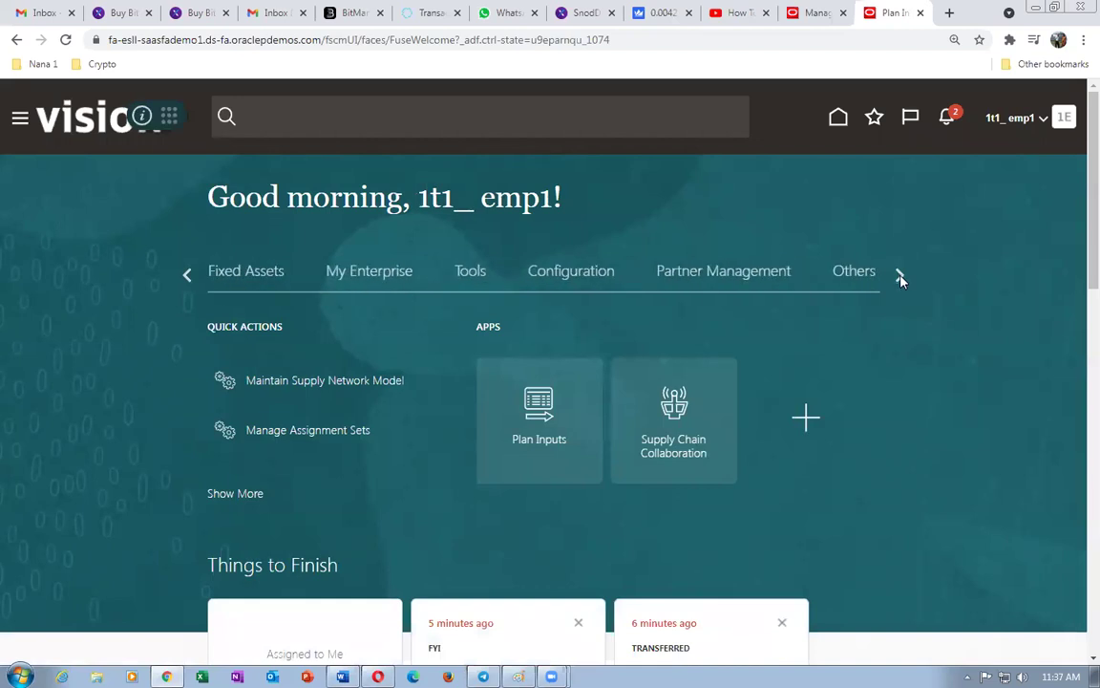
click(900, 276)
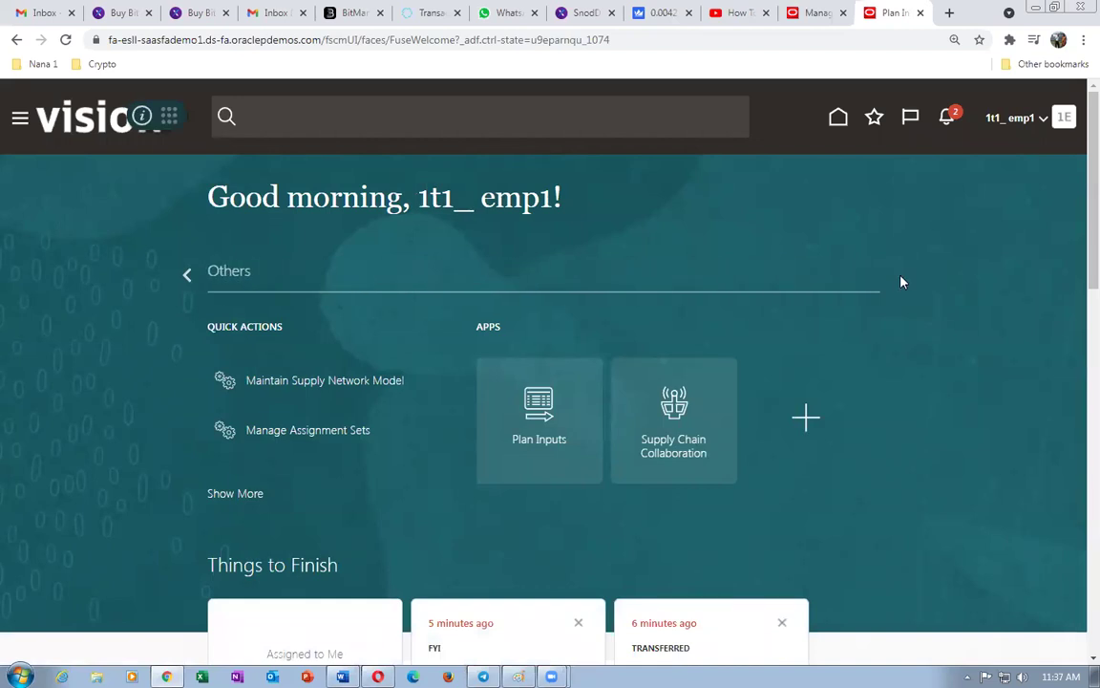
click(187, 276)
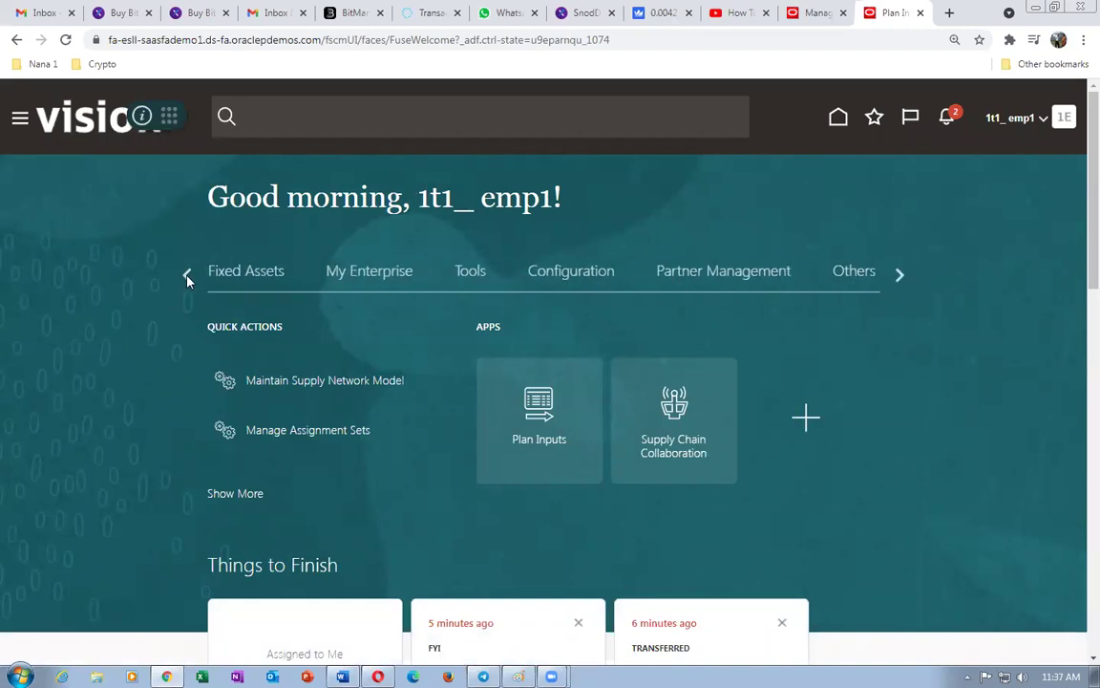
click(187, 276)
click(187, 276)
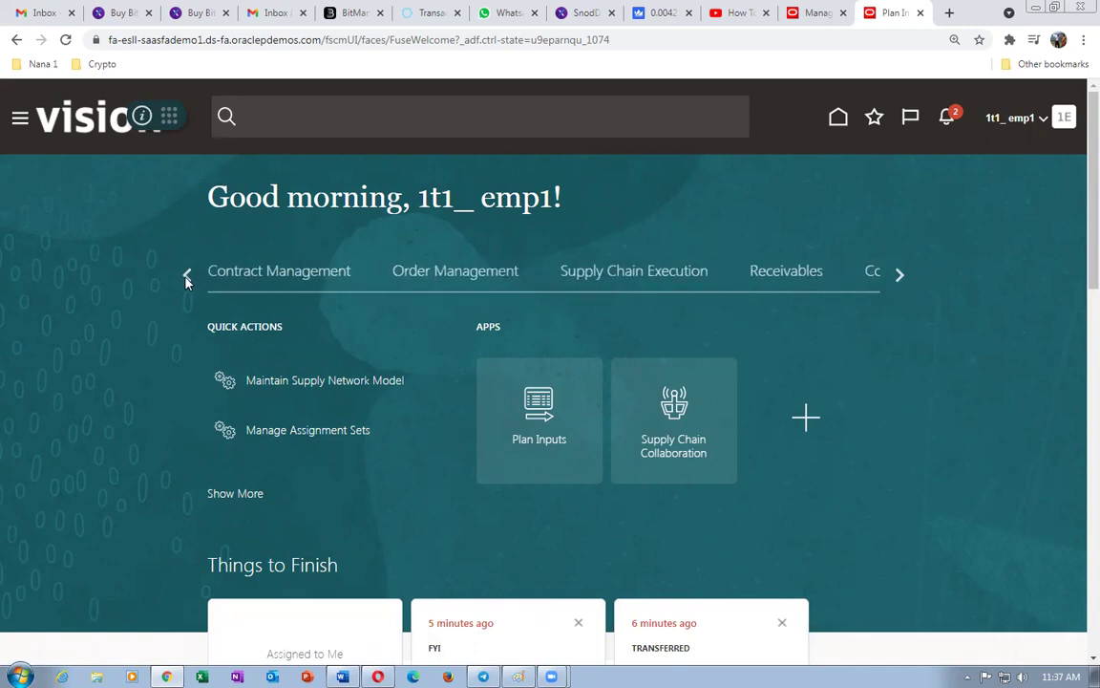
click(188, 276)
click(900, 278)
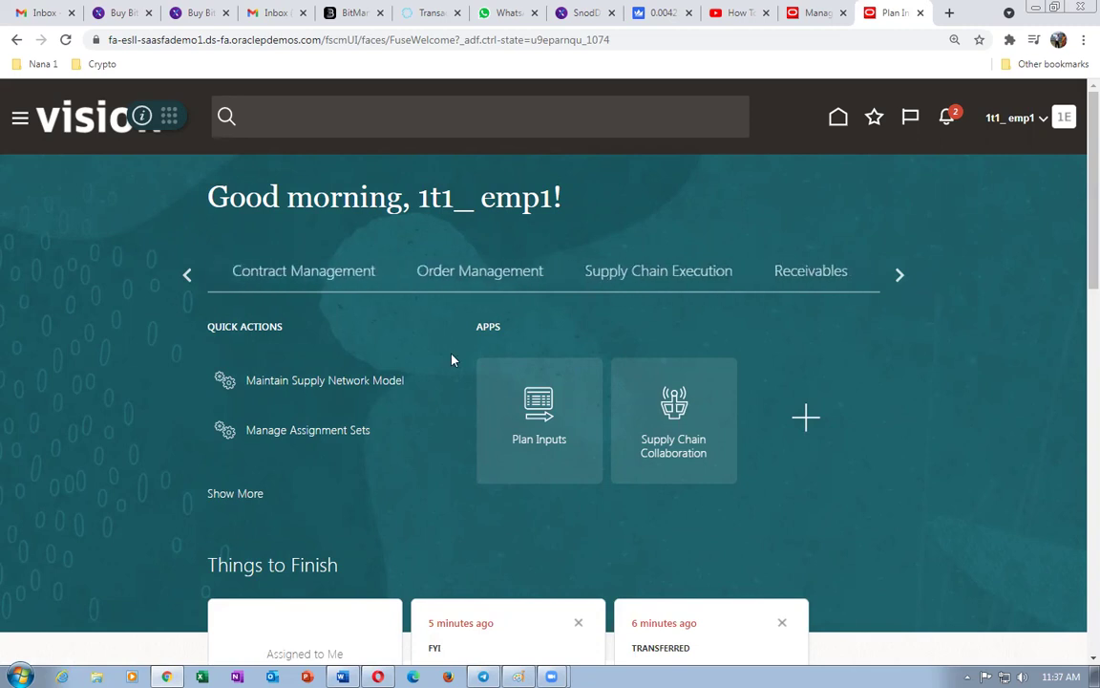
click(430, 275)
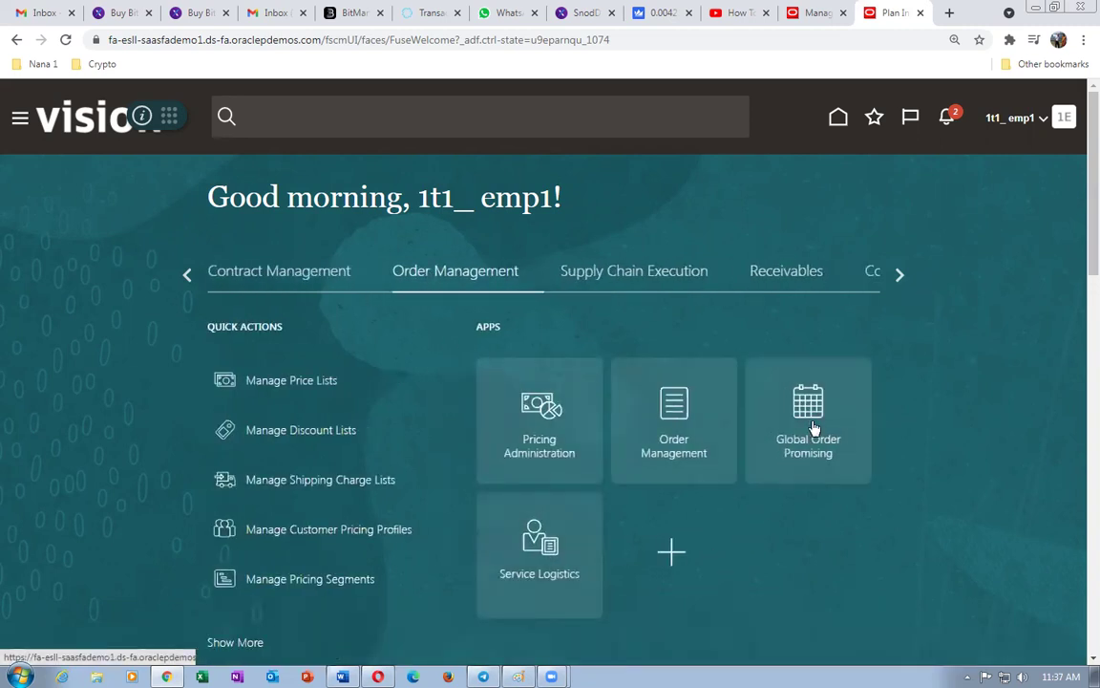
click(813, 430)
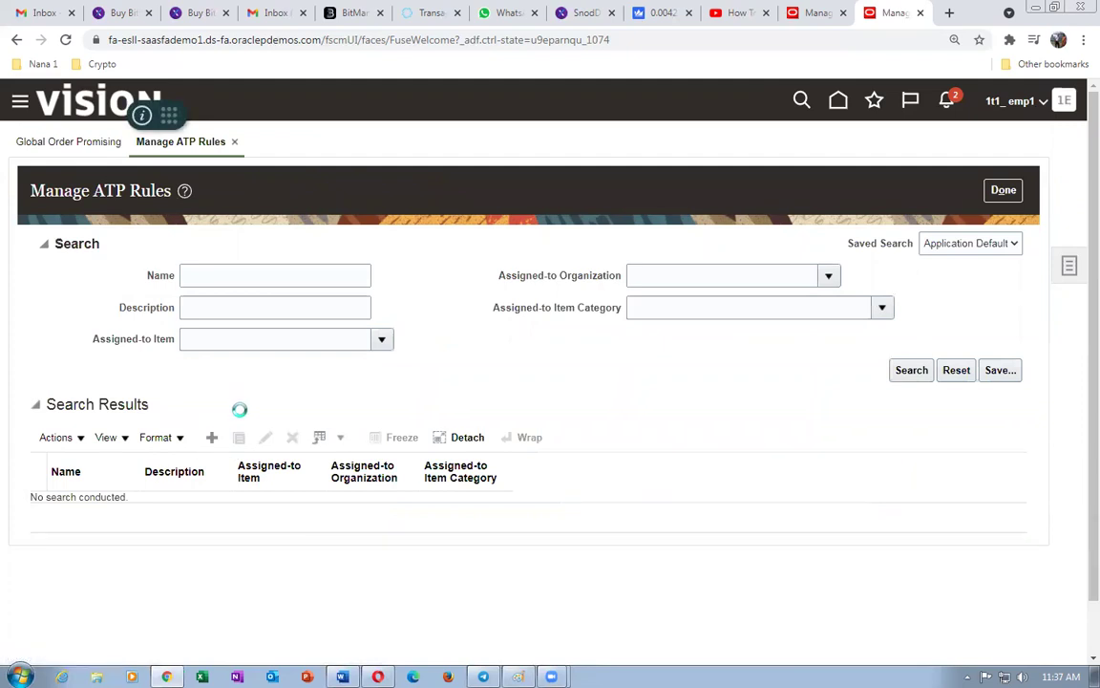
- Name the new ATP rule 1t1_SC_ATP_1 and review its promising settings
click(184, 263)
text(1t1_)
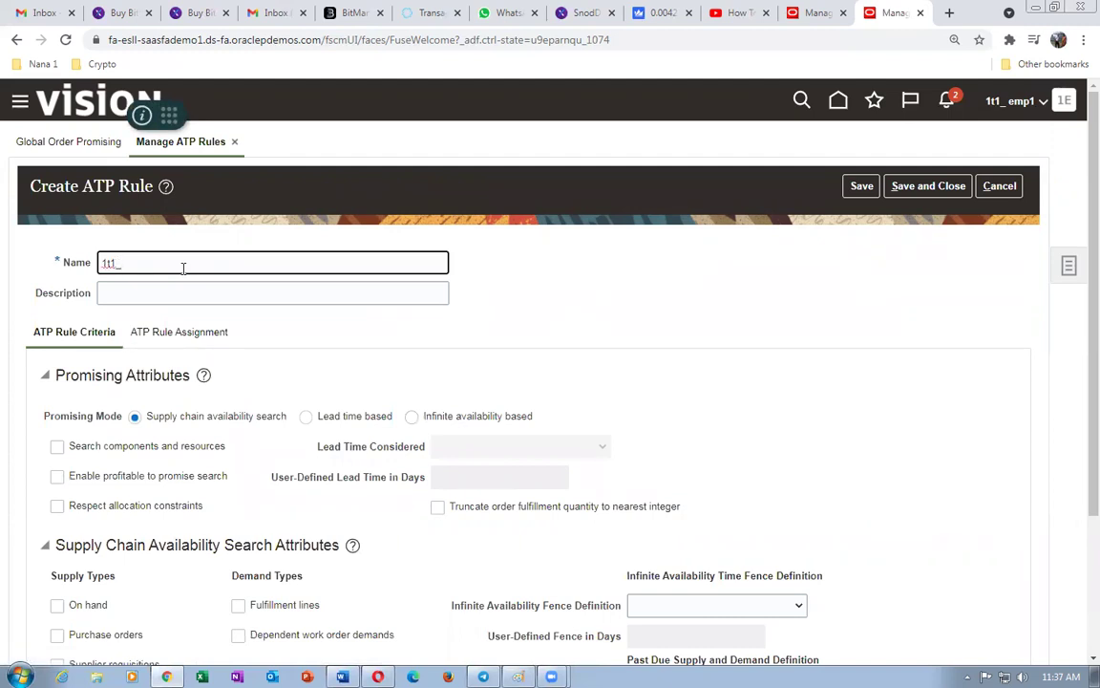
text(SC)
text(_ATP_)
text(1)
scroll(235, 301, down, 2)
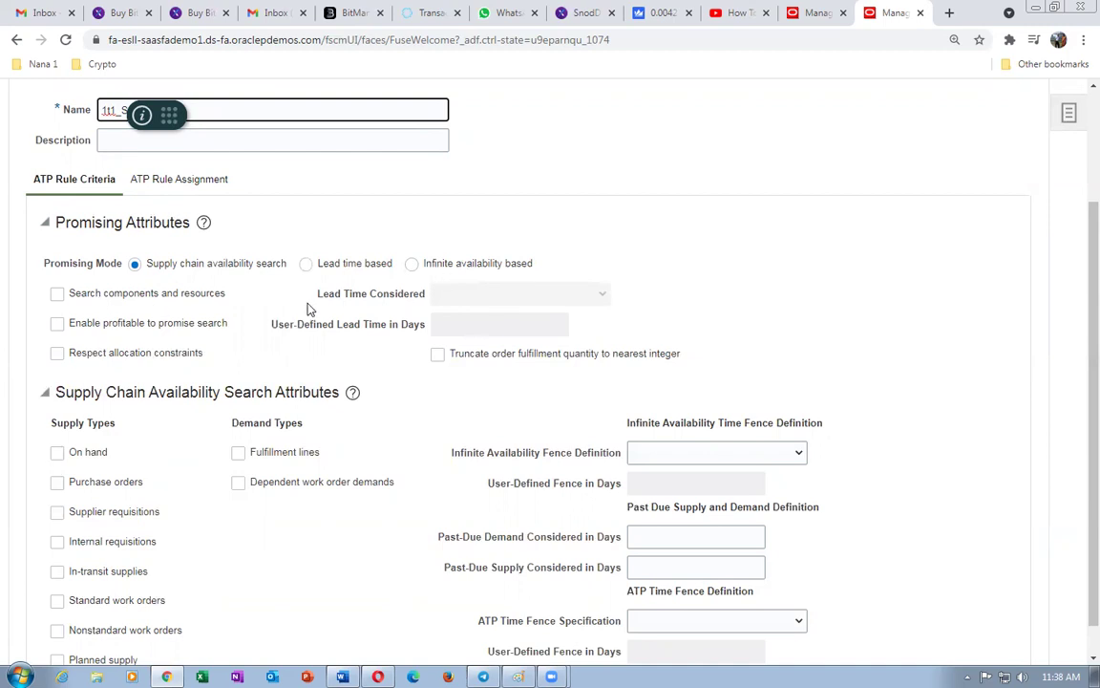
scroll(307, 309, down, 1)
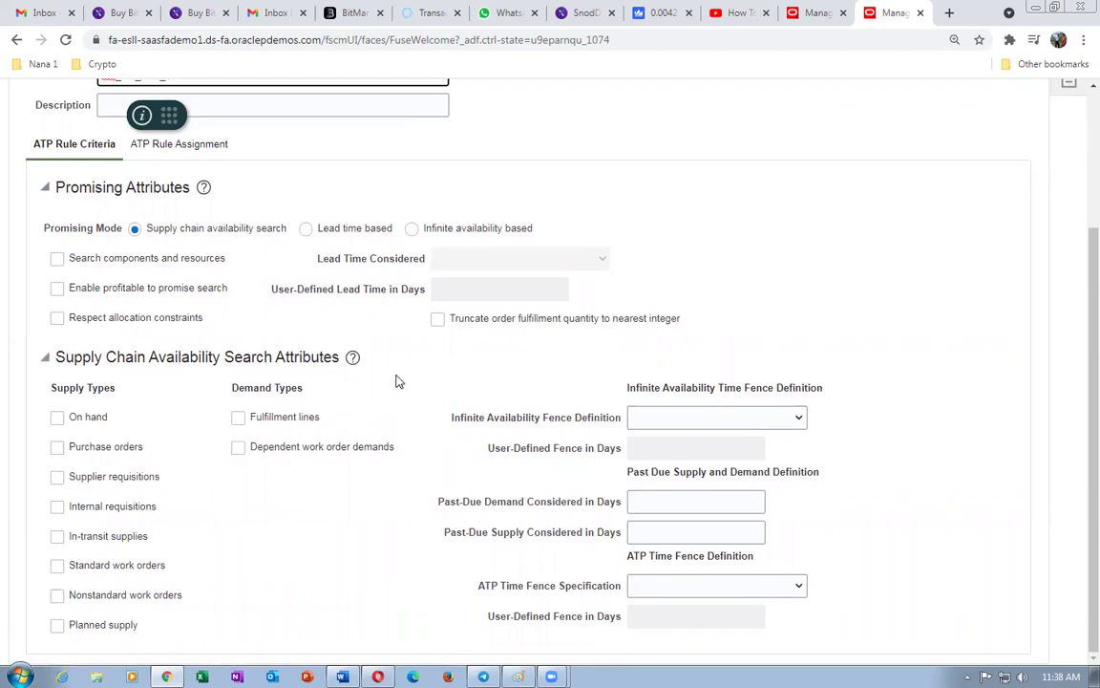
- Set the infinite availability fence to a 50-day user-defined lead time, with past-due demand and supply at 50
click(717, 418)
click(701, 471)
click(717, 417)
click(695, 487)
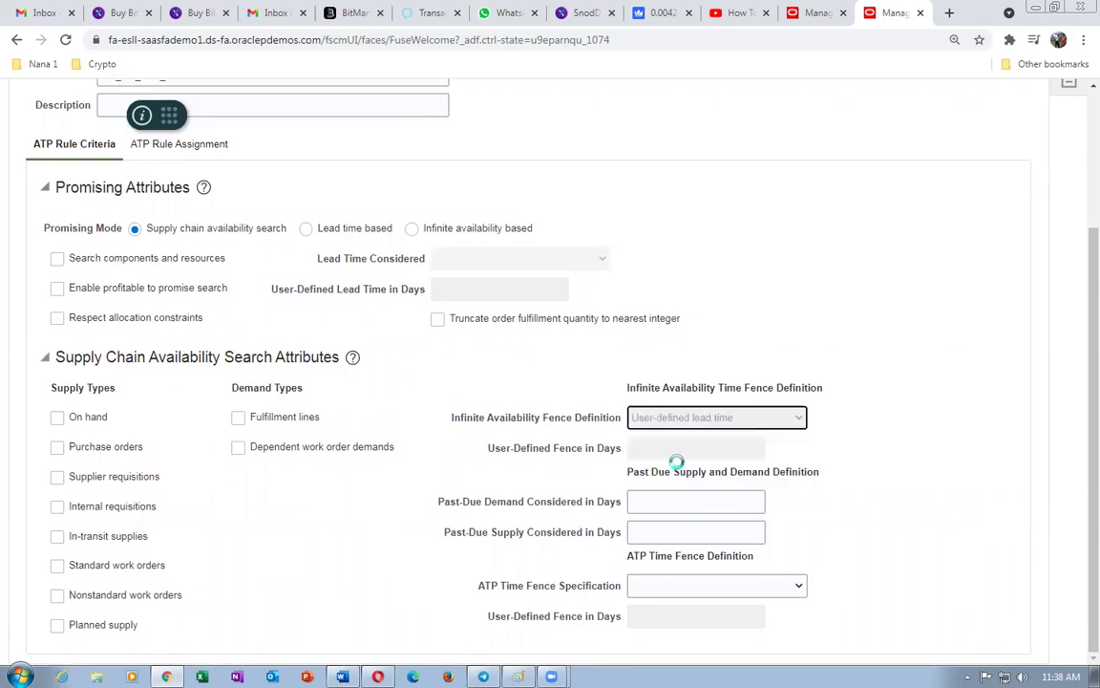
click(676, 448)
text(50)
click(667, 502)
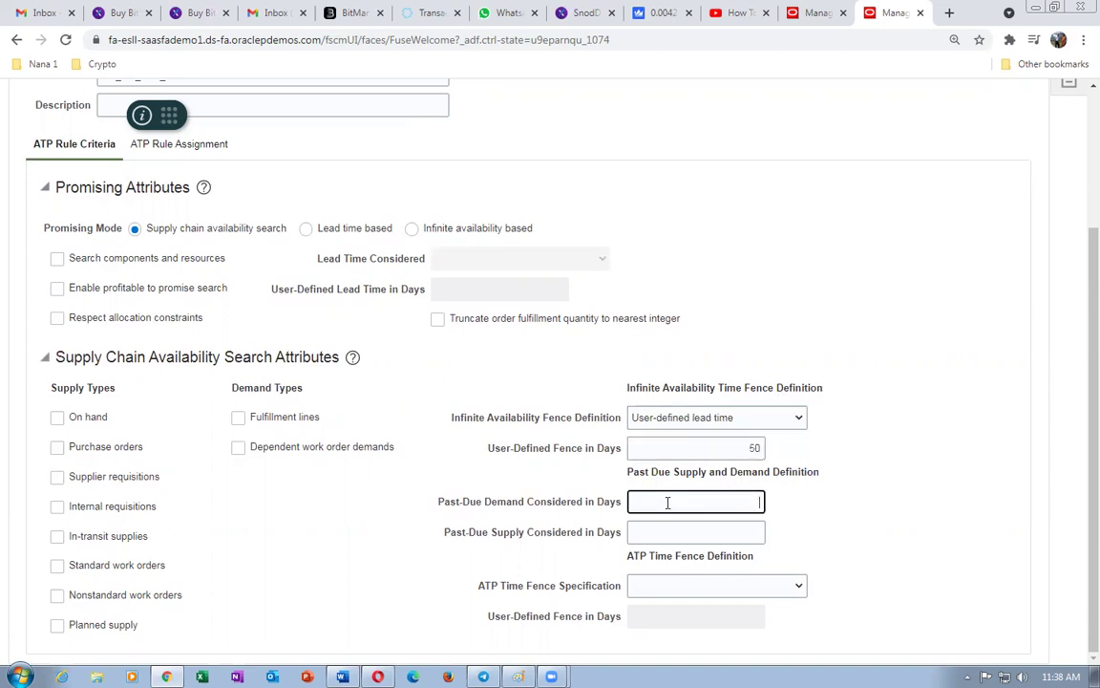
text(50)
click(663, 522)
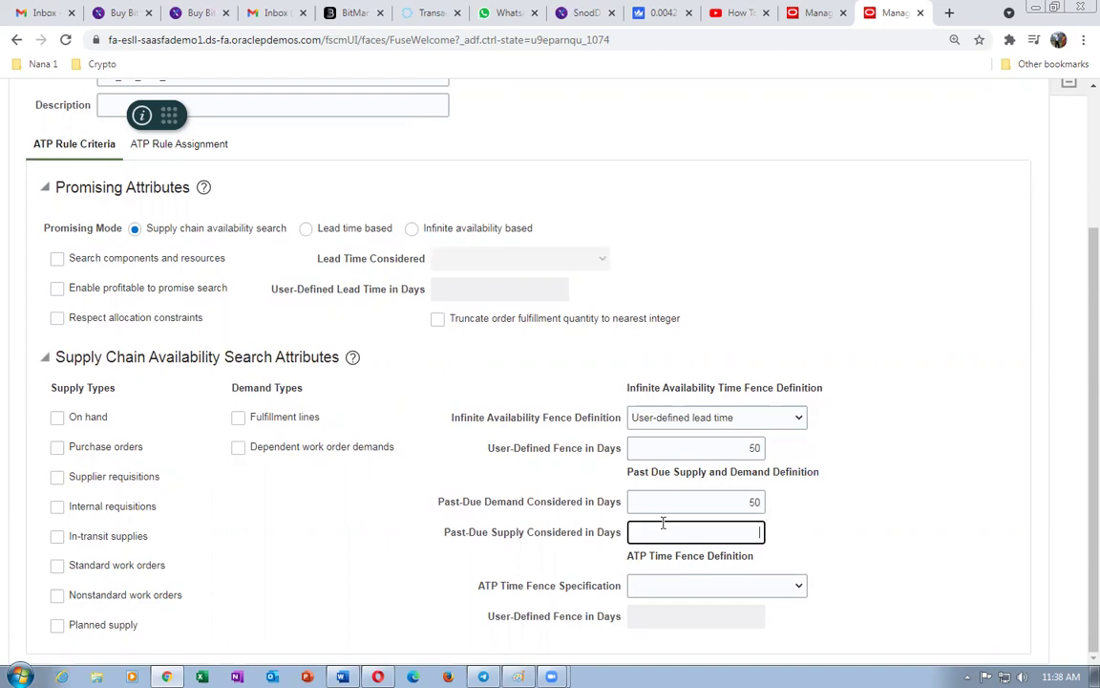
text(50)
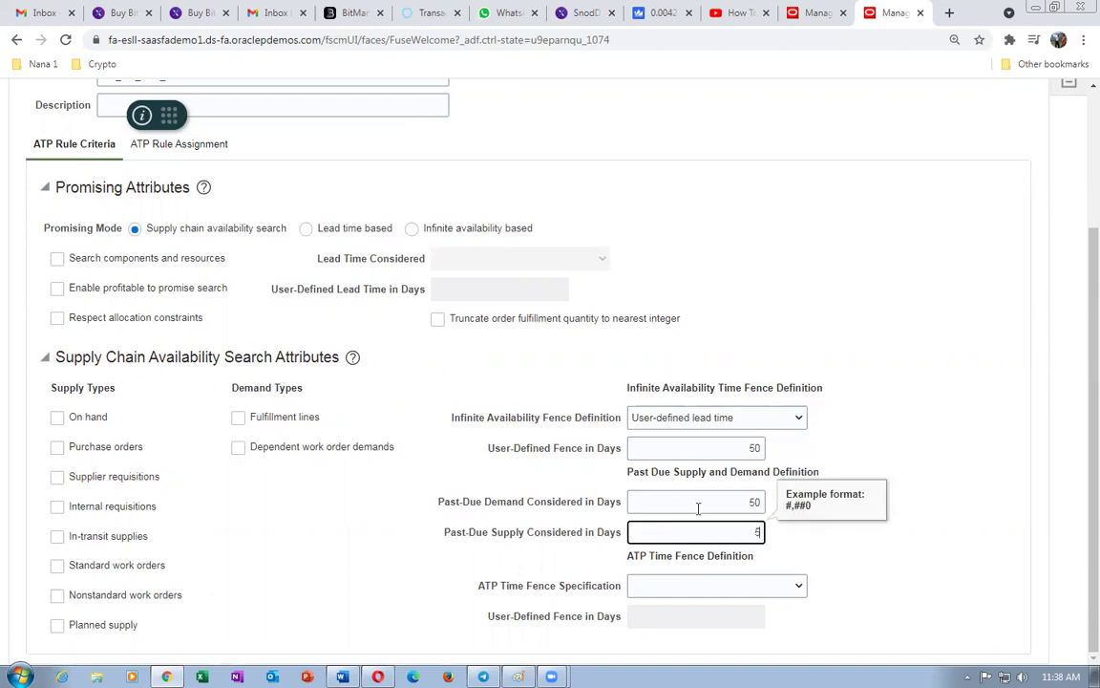
- Set the ATP time fence specification to a 50-day user-defined lead time
click(690, 586)
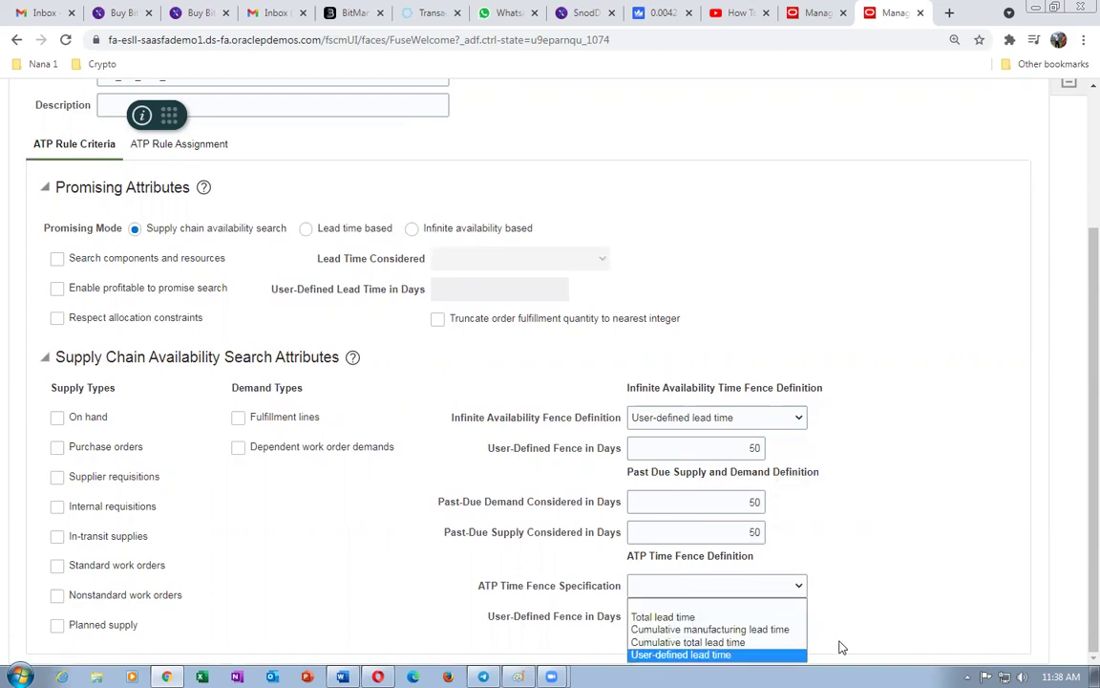
click(1075, 511)
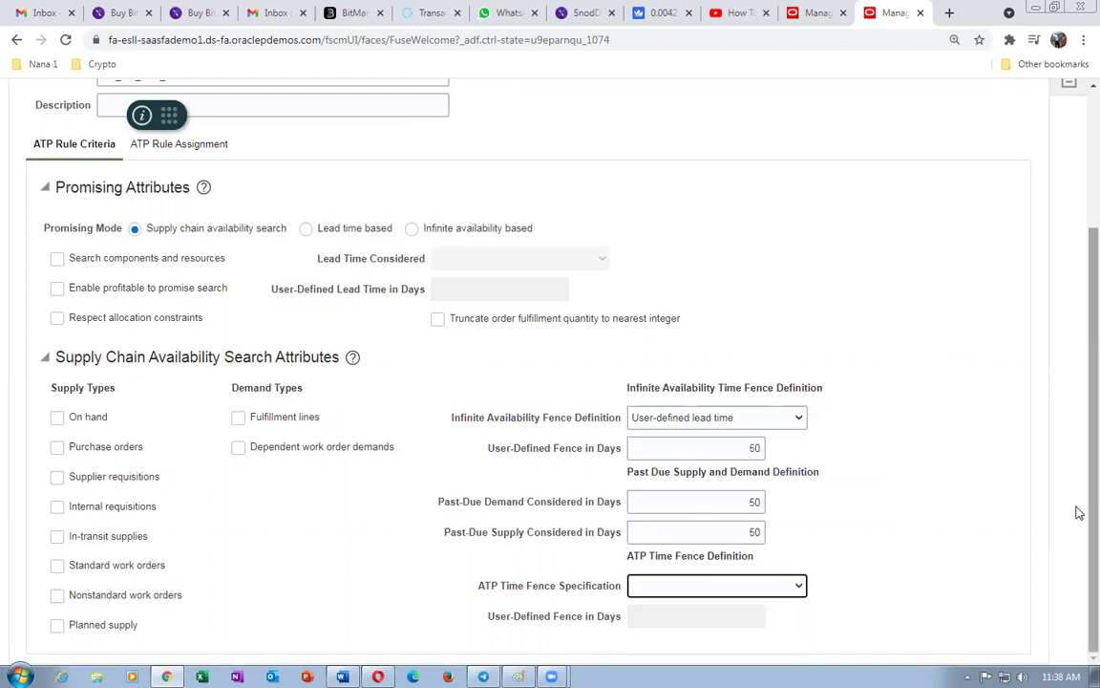
click(751, 592)
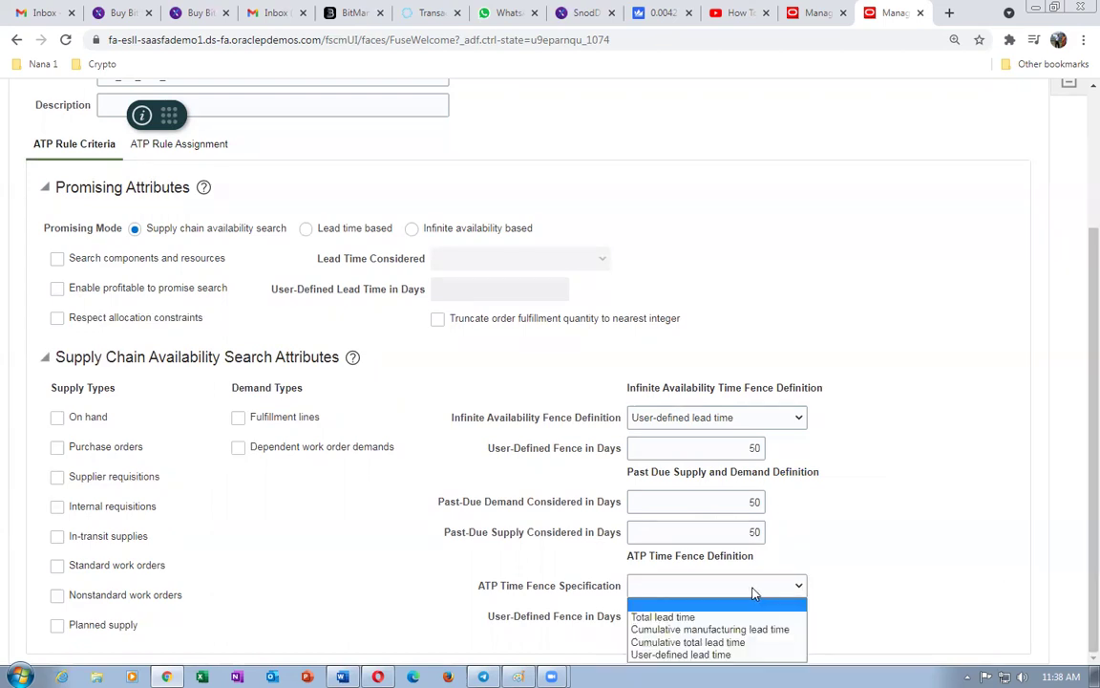
key(Escape)
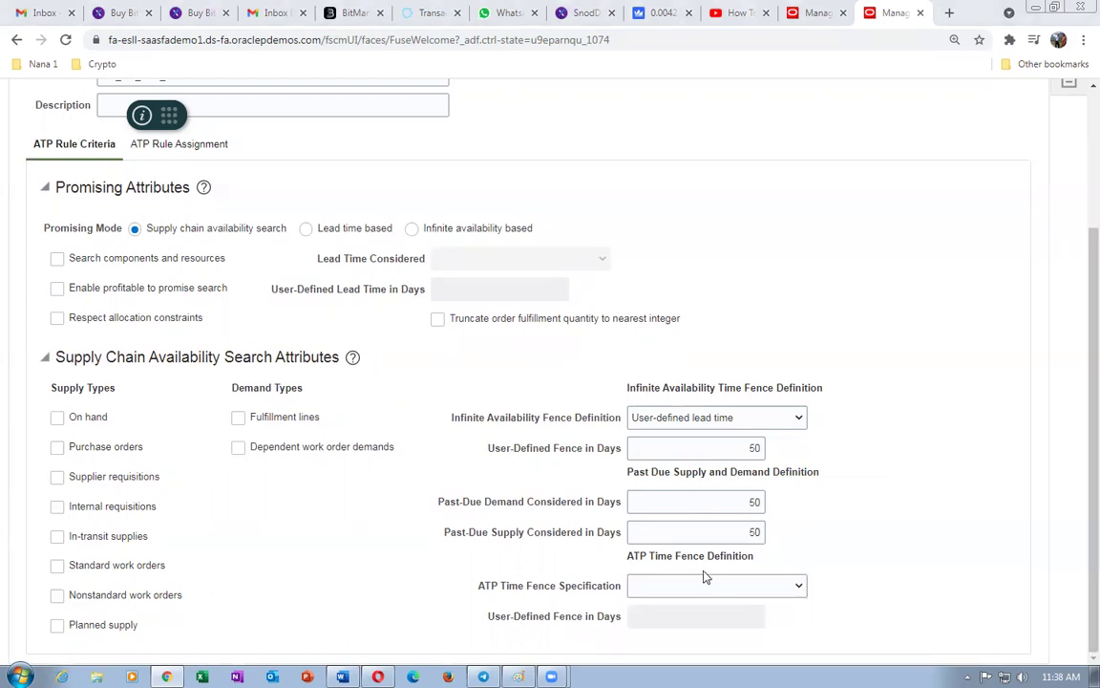
click(715, 586)
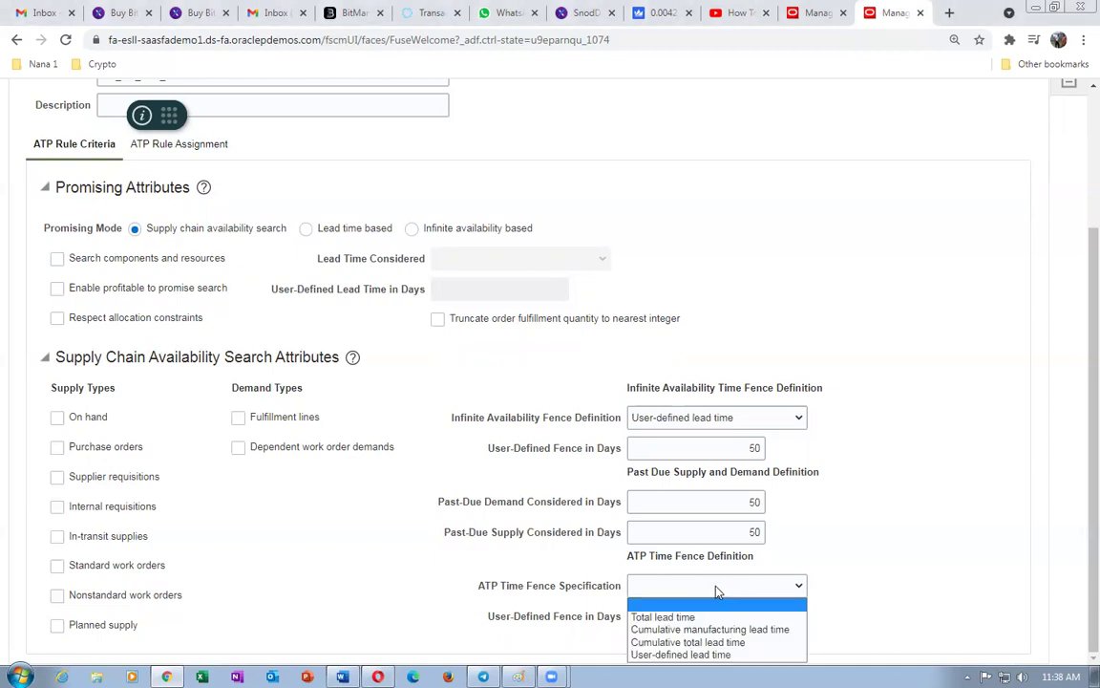
click(718, 589)
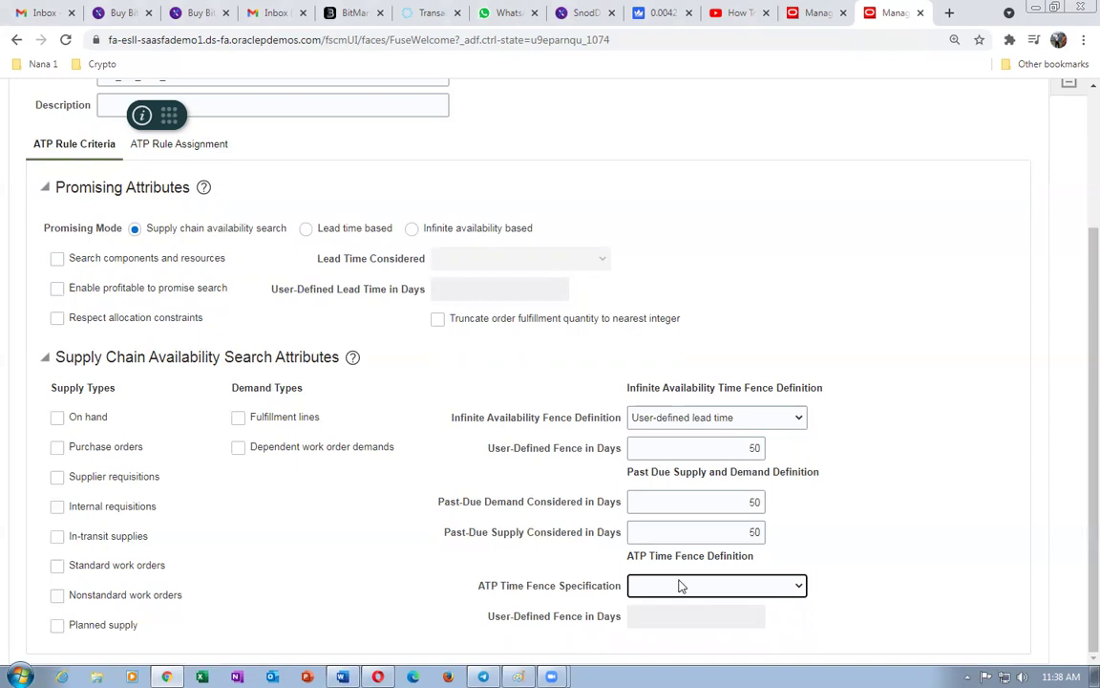
key(Down)
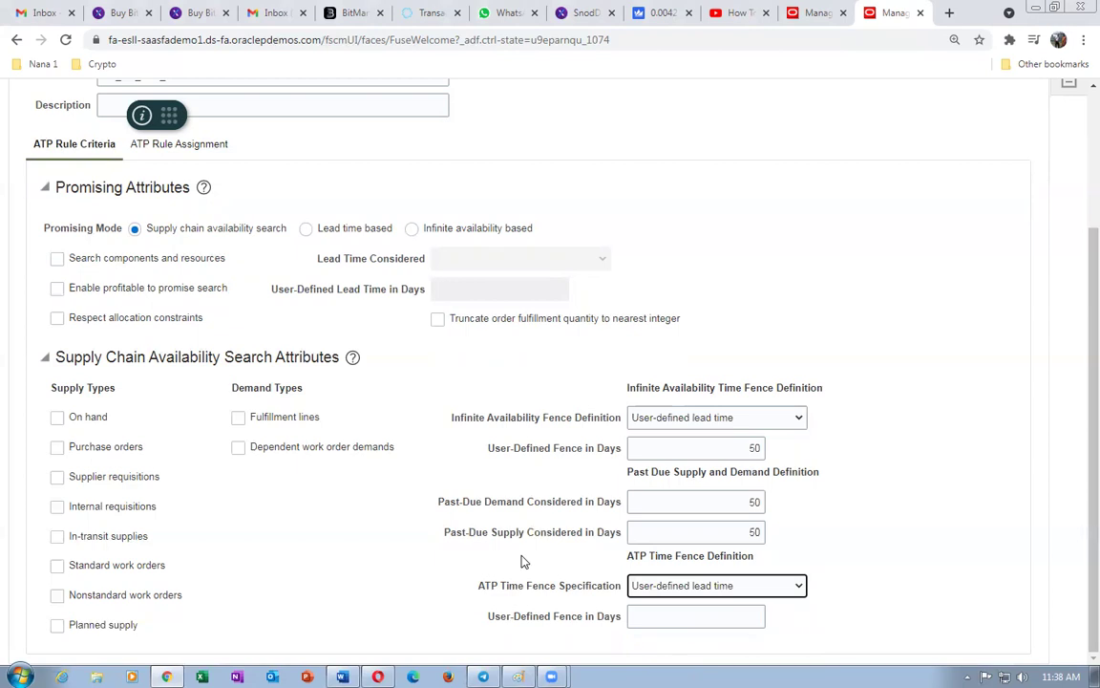
click(689, 612)
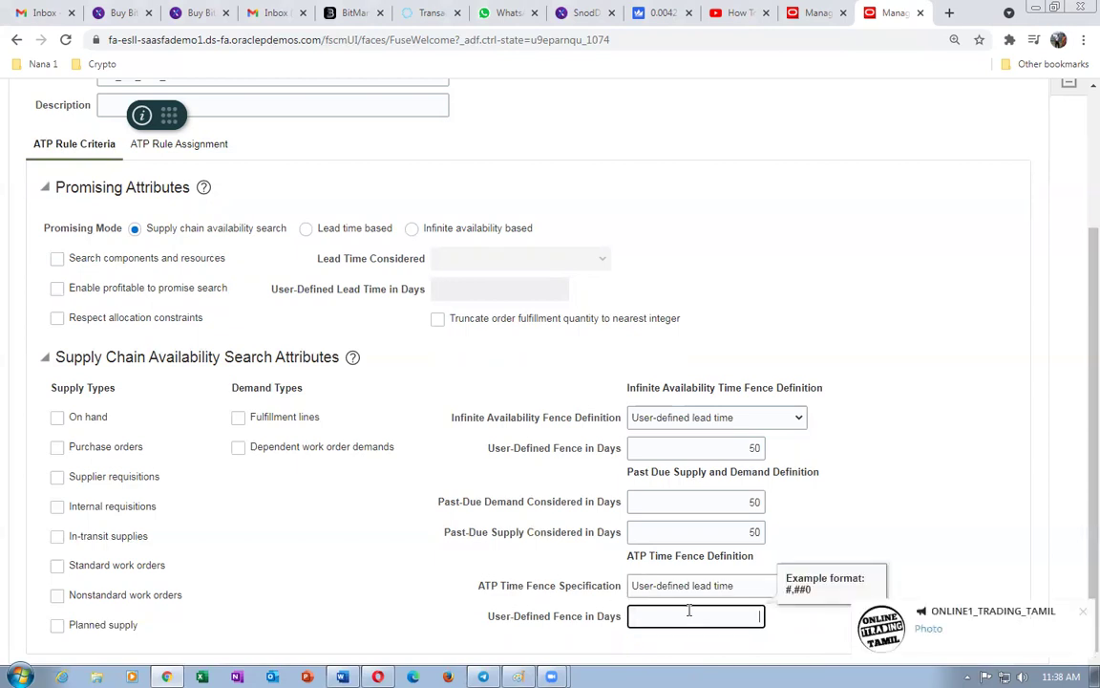
text(50)
click(903, 444)
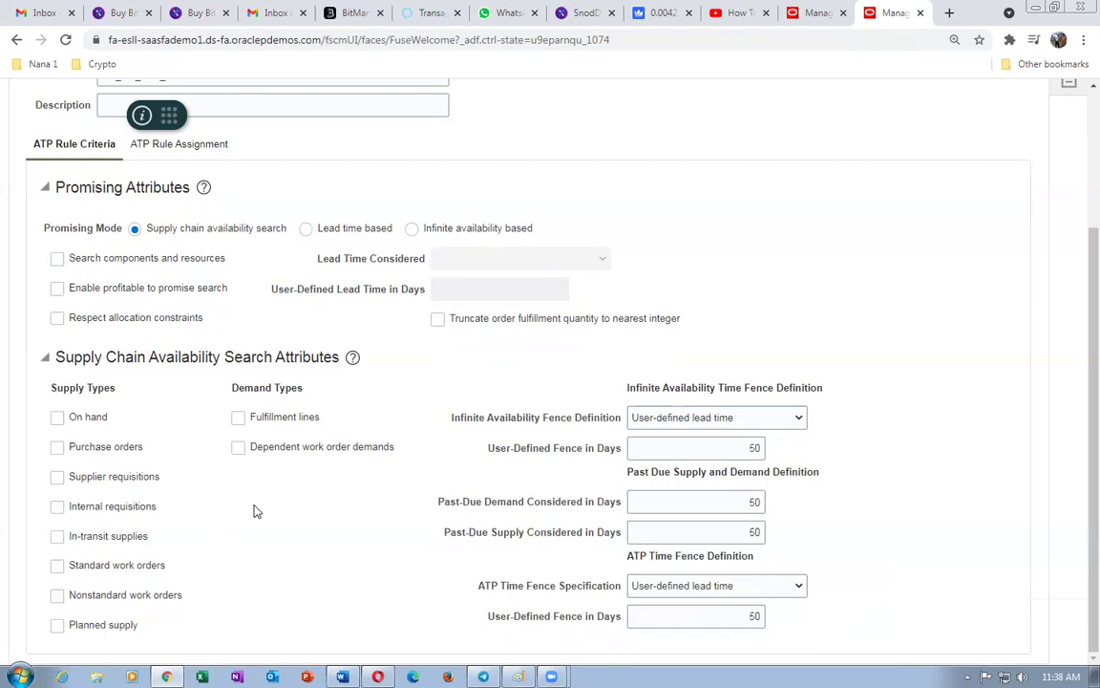
- Include all eight supply types, from On hand through Planned supply
click(57, 418)
click(57, 448)
click(57, 477)
click(57, 507)
click(57, 537)
click(57, 566)
click(57, 596)
click(58, 625)
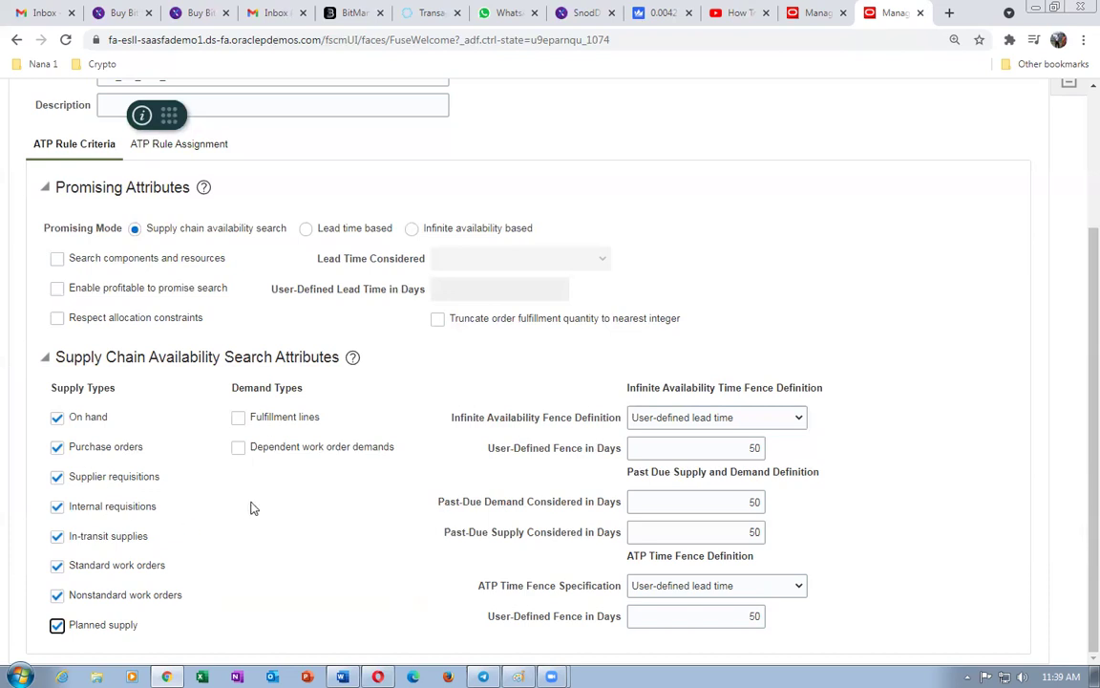
- Include Fulfillment lines and Dependent work order demands as demand types
click(239, 419)
click(238, 449)
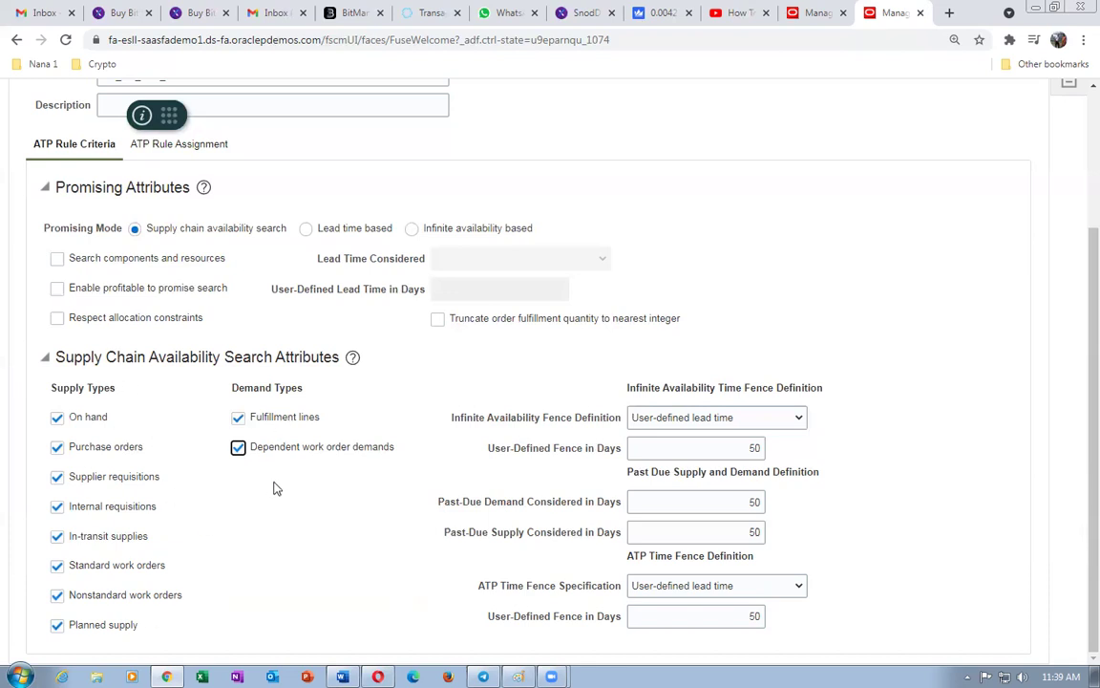
scroll(273, 488, up, 1)
scroll(295, 503, down, 1)
scroll(88, 275, up, 2)
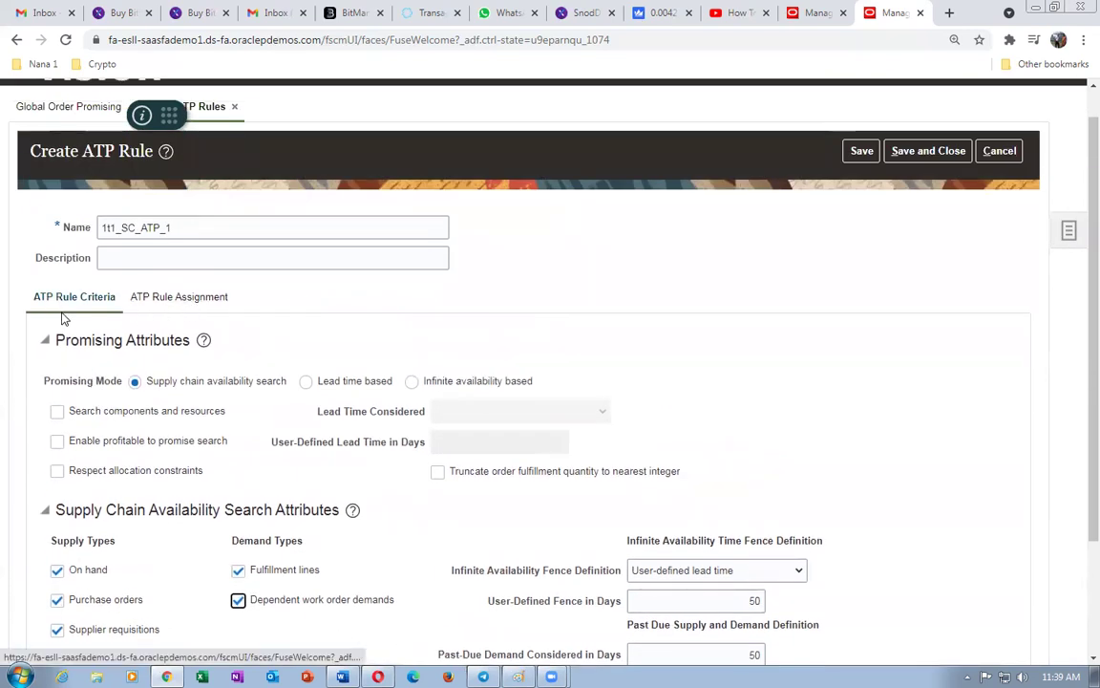
- Add an ATP rule assignment row with Item and organization as the assignment basis
click(177, 299)
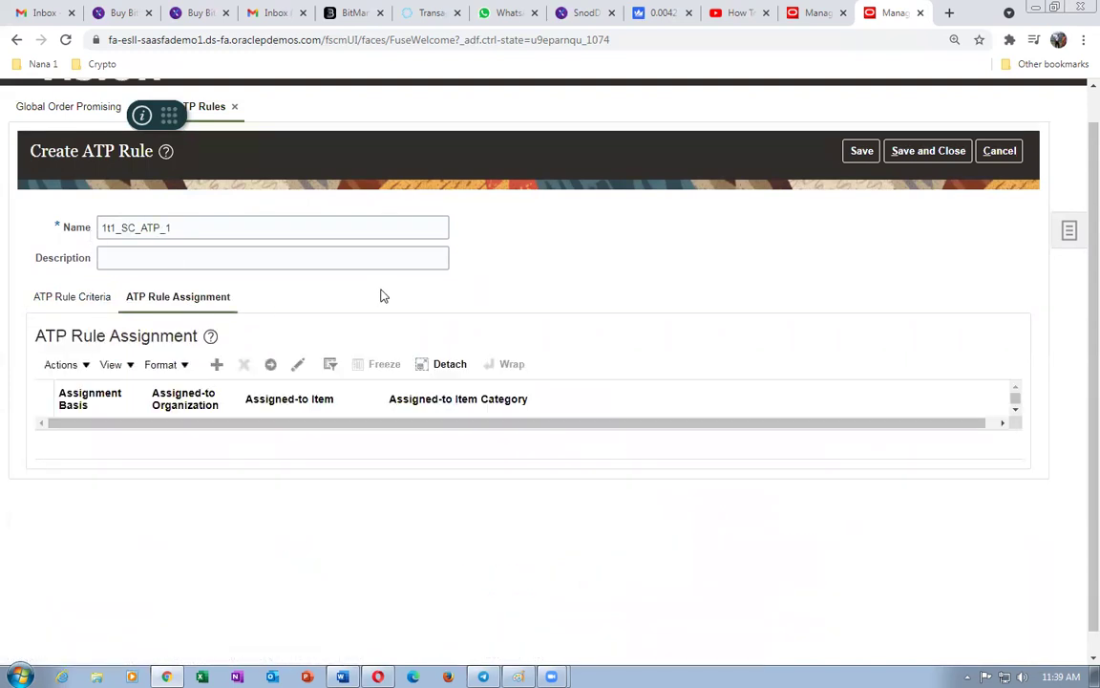
click(217, 364)
click(113, 439)
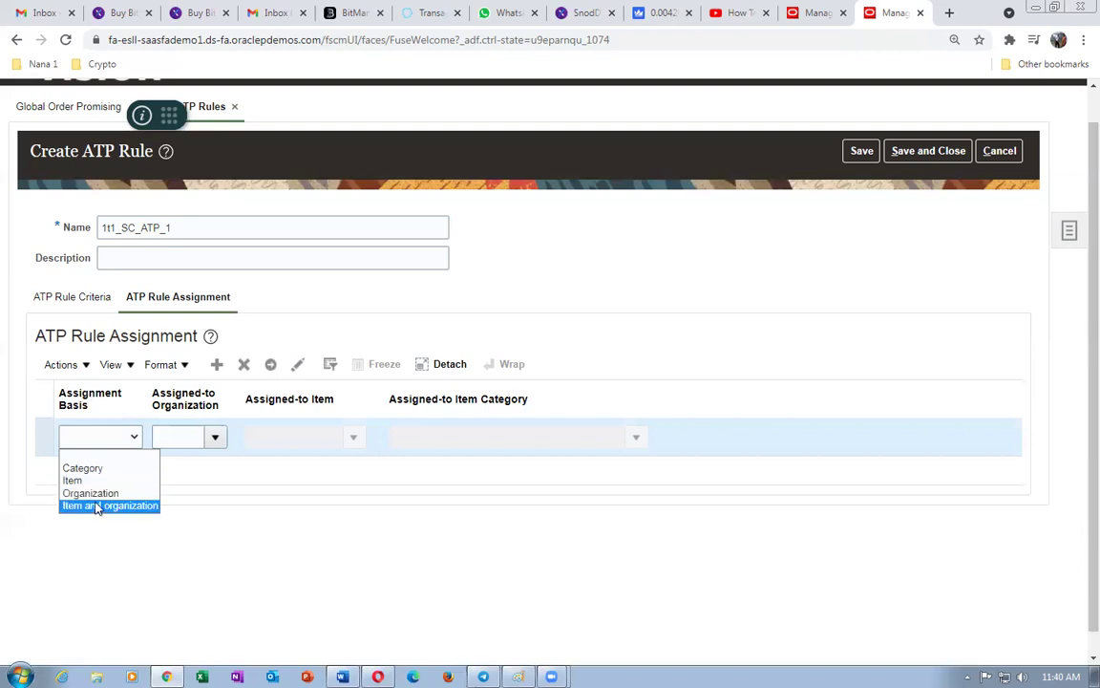
click(96, 506)
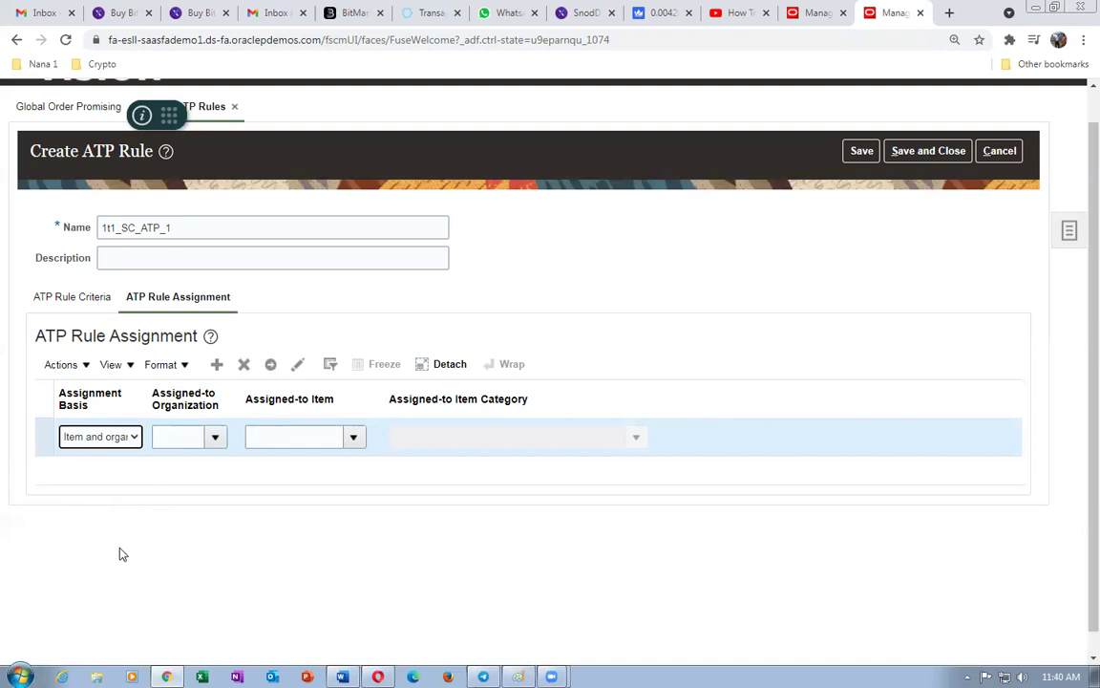
- Assign the rule to organization 1T11 and item 1t1_B_to_B_Buy
click(177, 432)
text(1t1)
key(Tab)
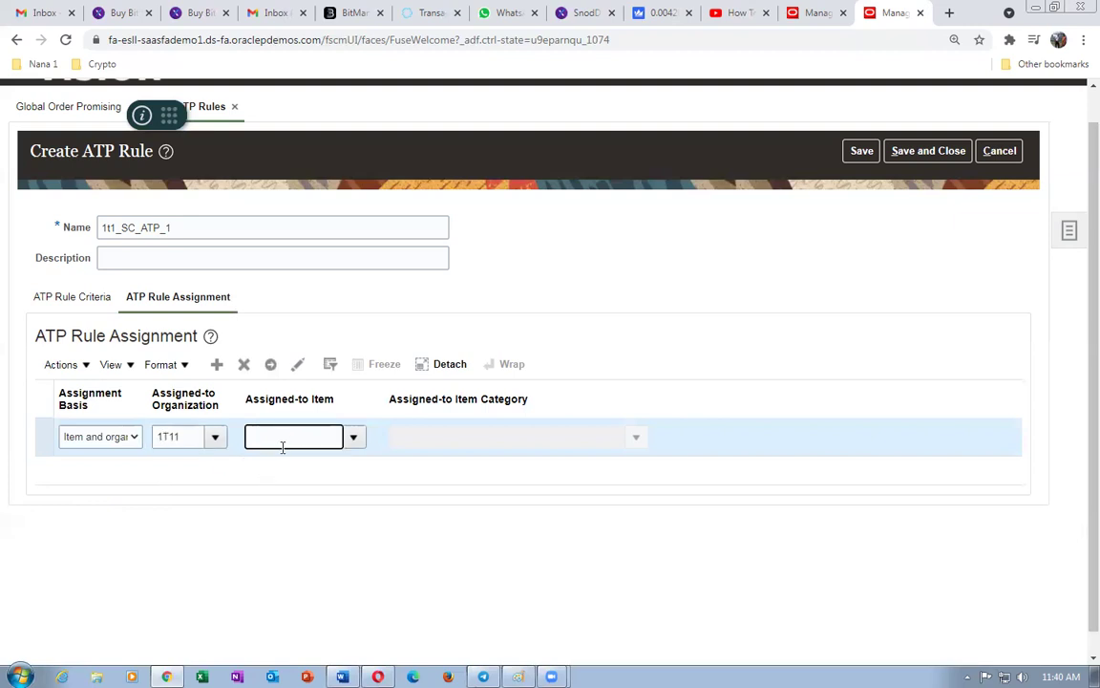
text(1t1)
key(Tab)
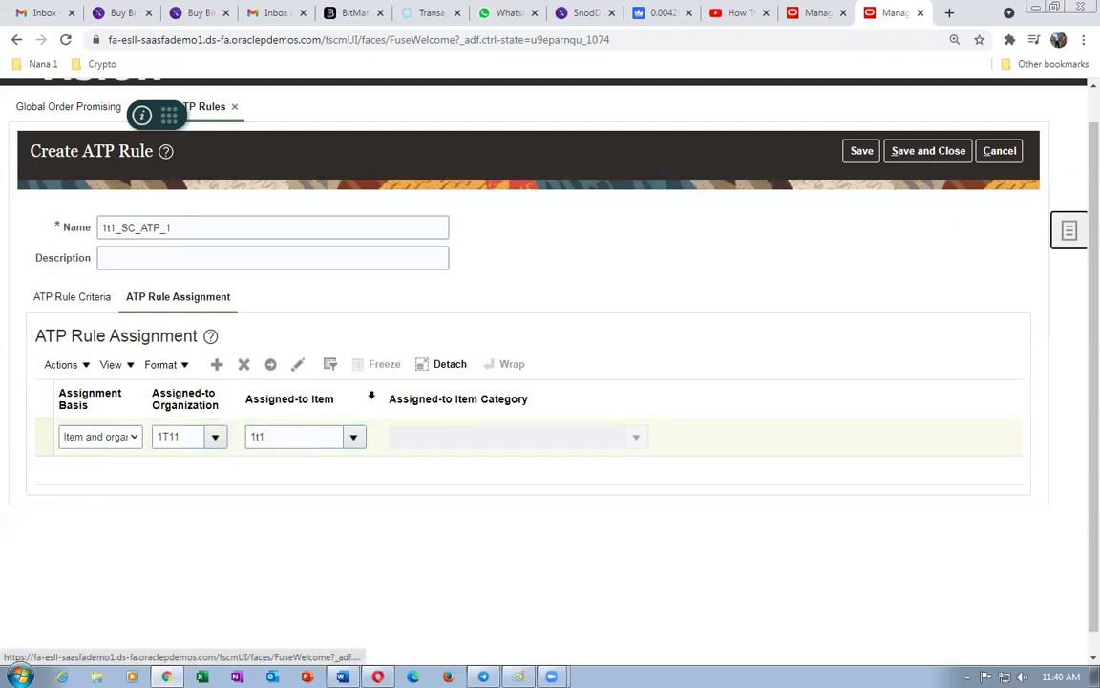
click(352, 445)
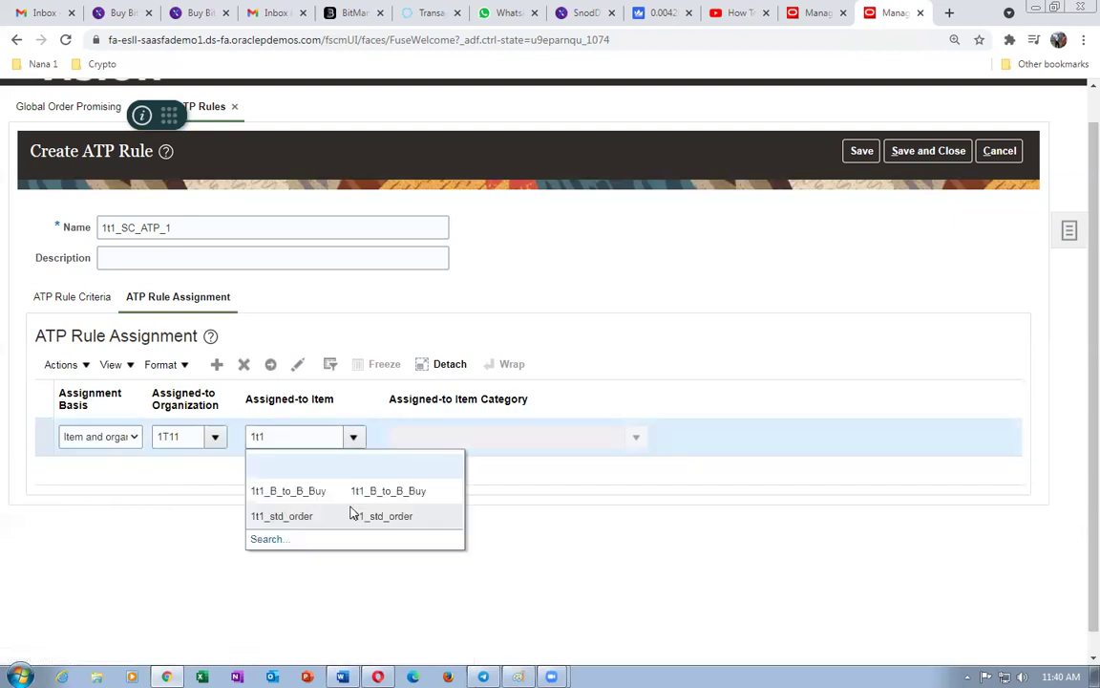
click(341, 491)
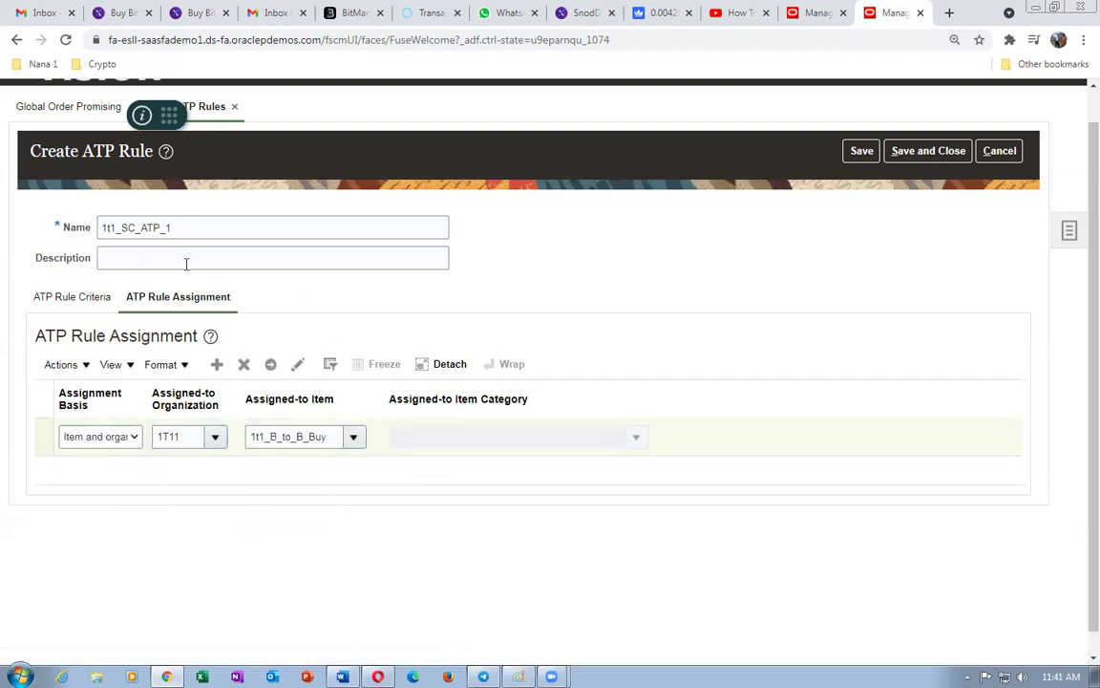
- Save and close the ATP rule, then start a new sourcing rule from Manage Sourcing Rules
click(925, 155)
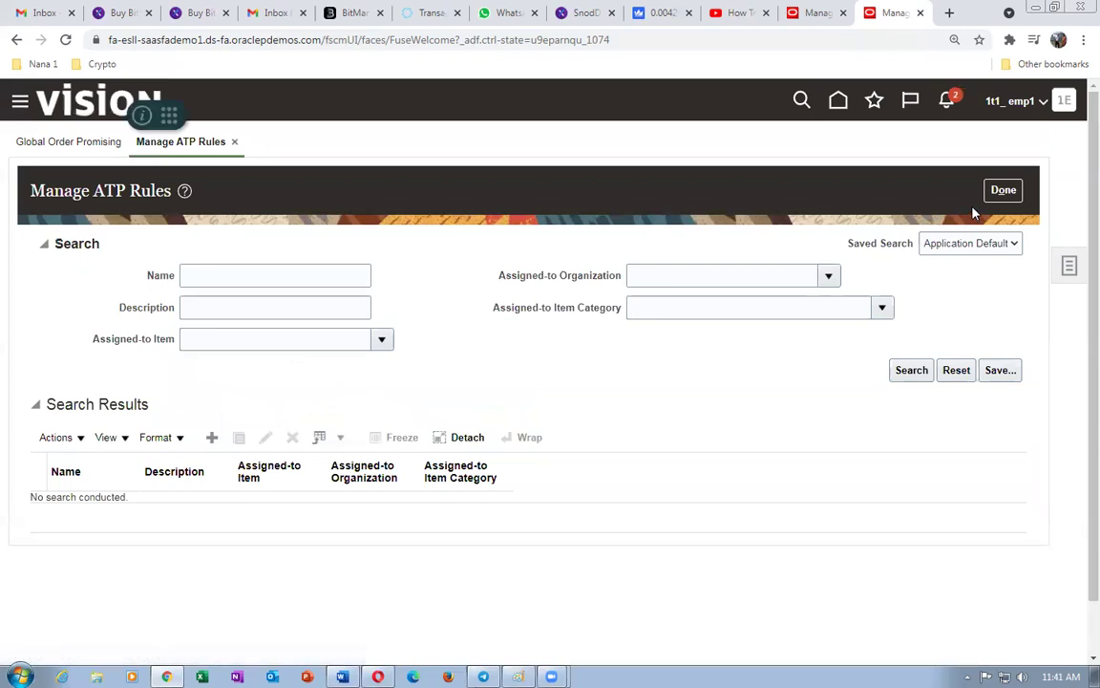
click(1002, 191)
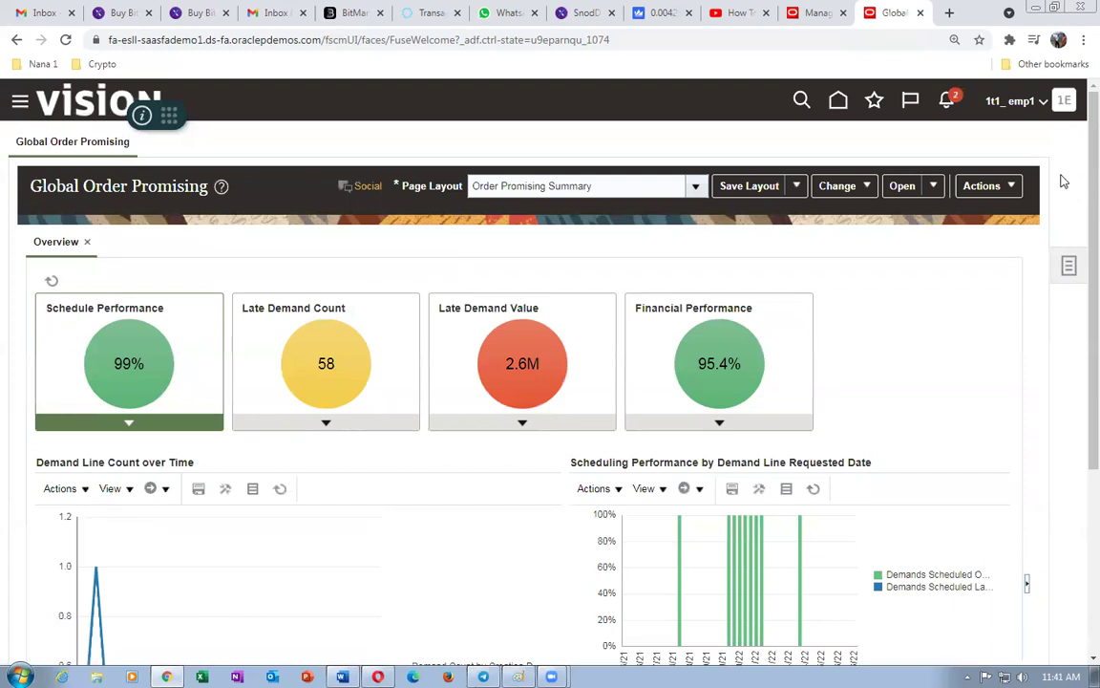
click(1065, 269)
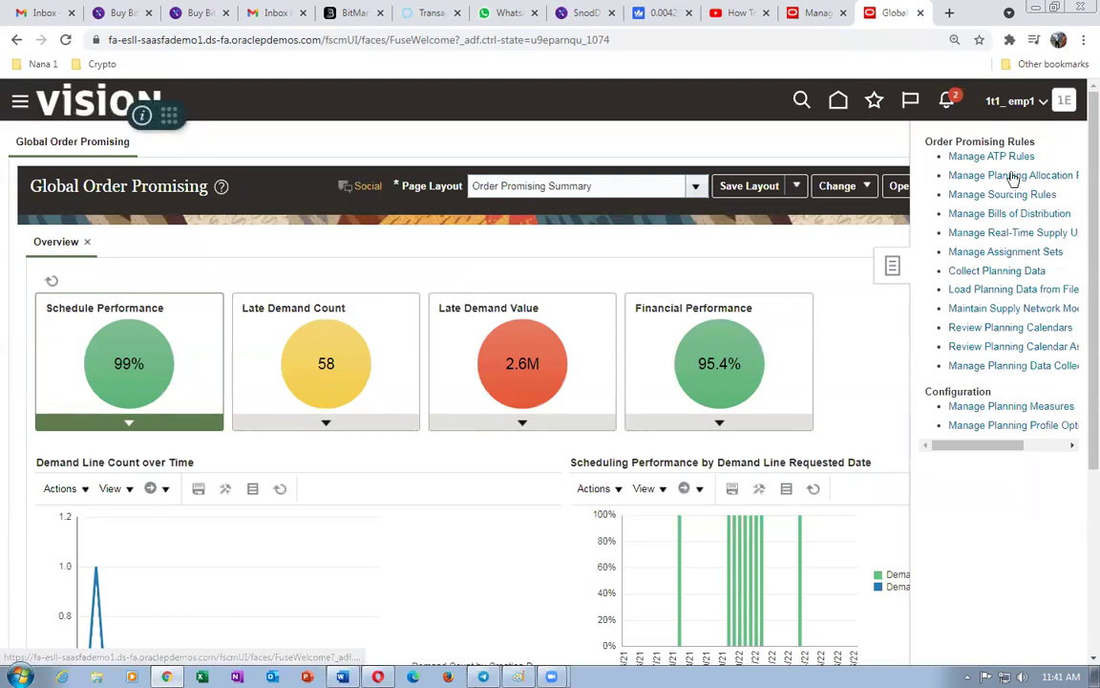
click(994, 195)
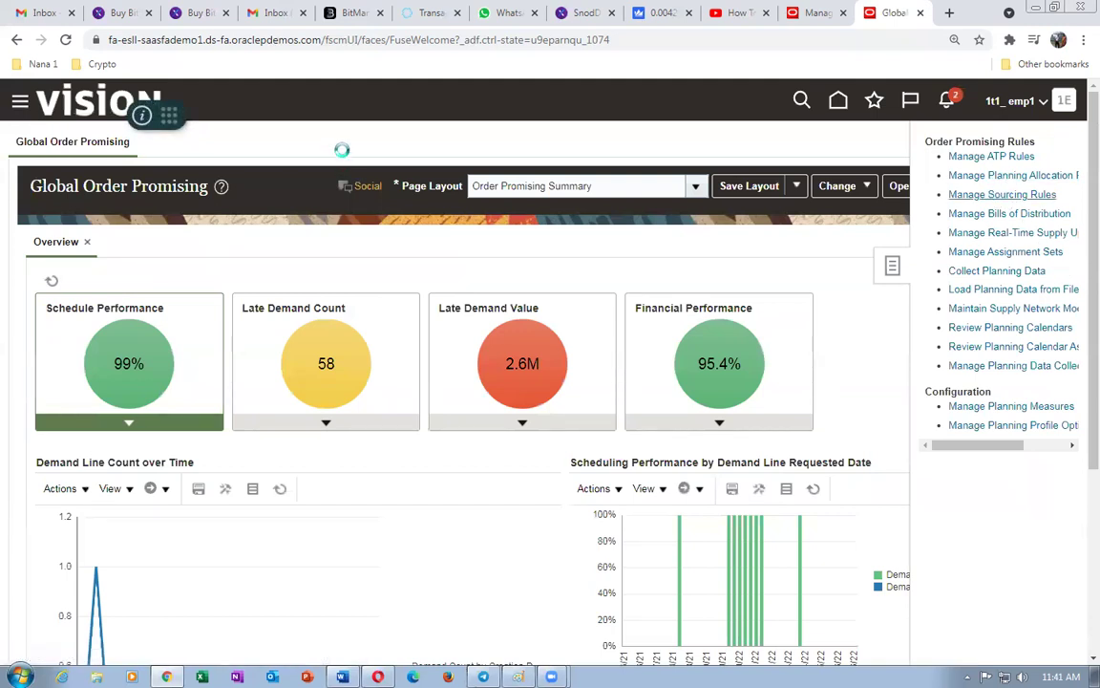
click(299, 274)
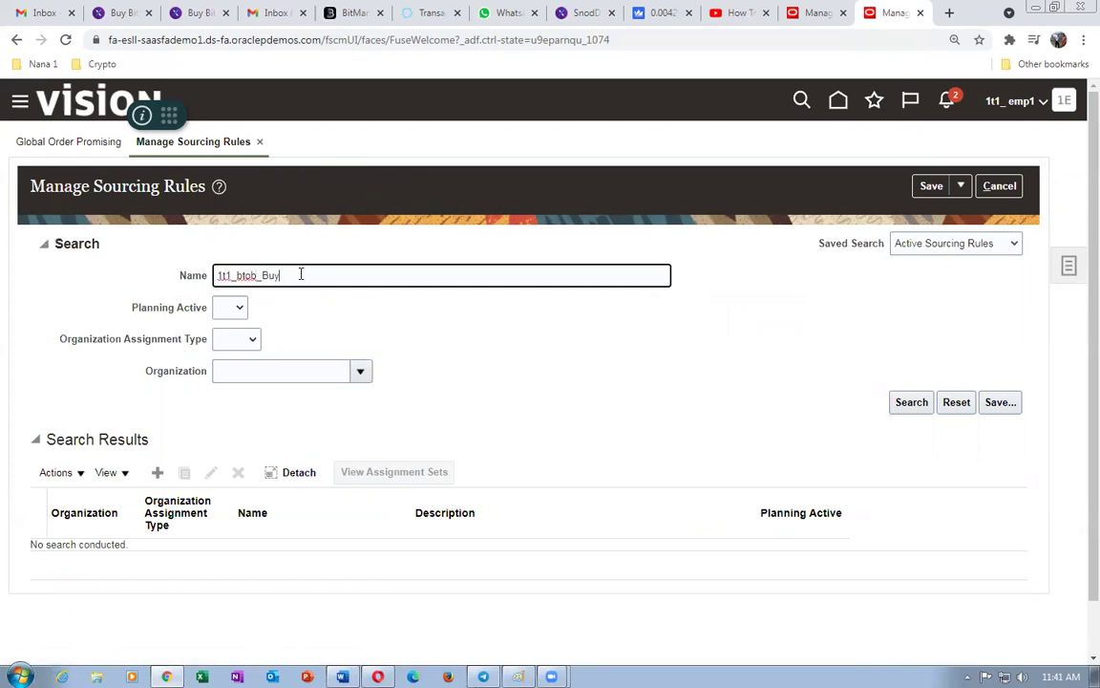
drag(218, 275, 236, 277)
click(158, 471)
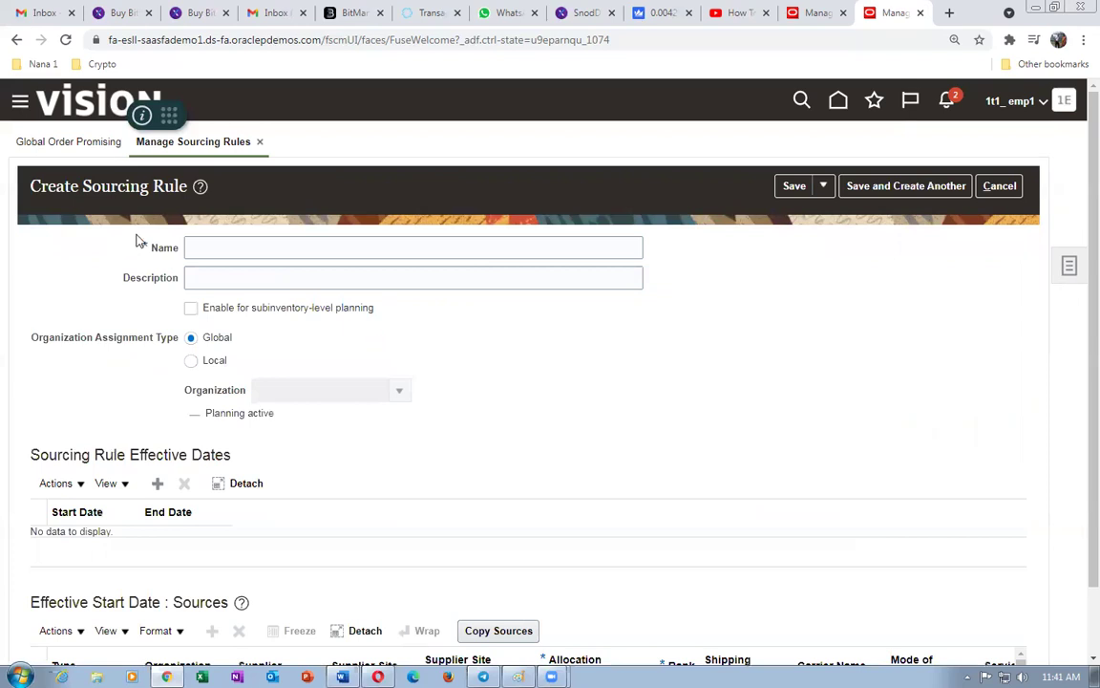
- Name the sourcing rule 1t1_btob_Buy, use it as the description, and add an 11/15/21 effective date row
click(205, 249)
text(1t1_btob)
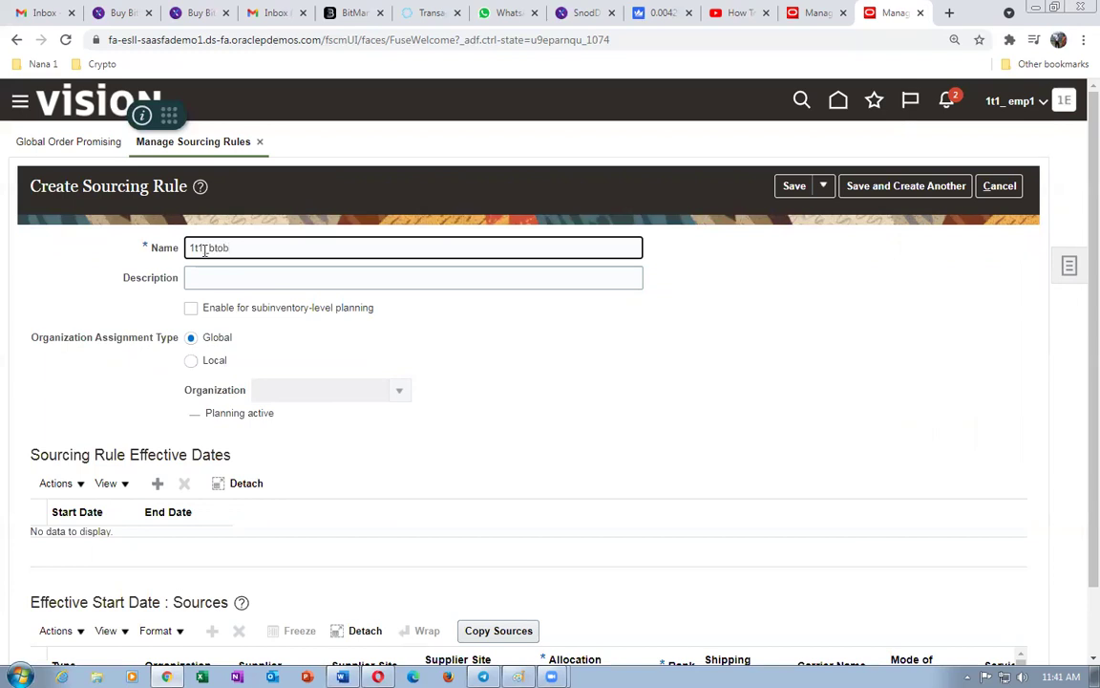
text(_Buy)
drag(267, 247, 164, 272)
key(ctrl+c)
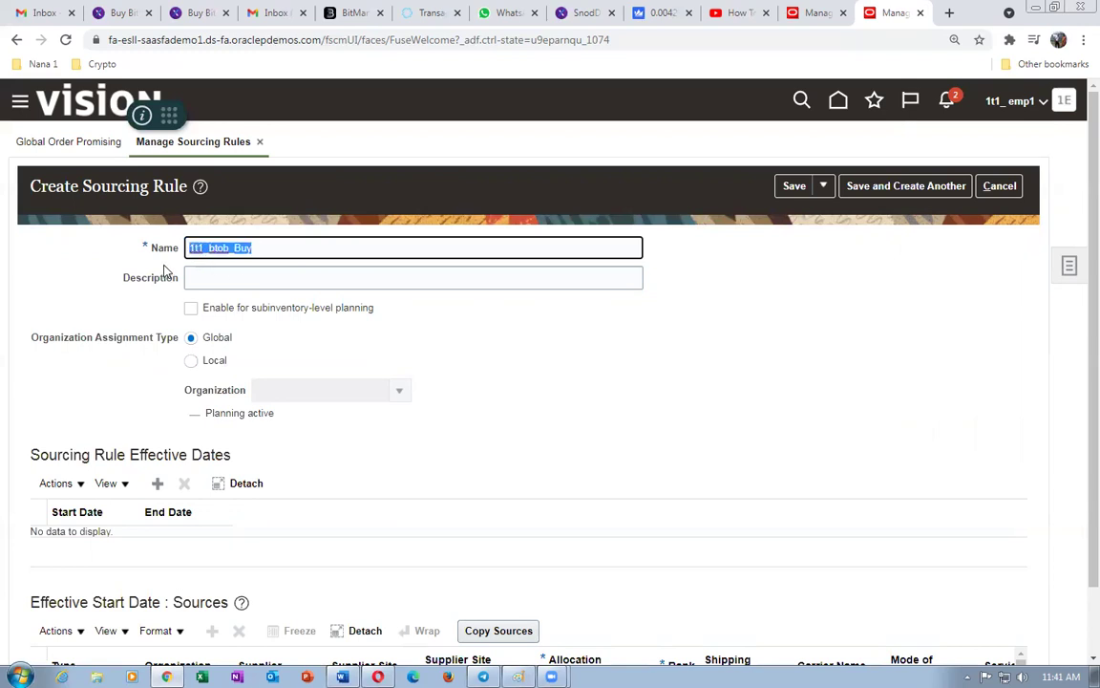
click(227, 279)
key(ctrl+v)
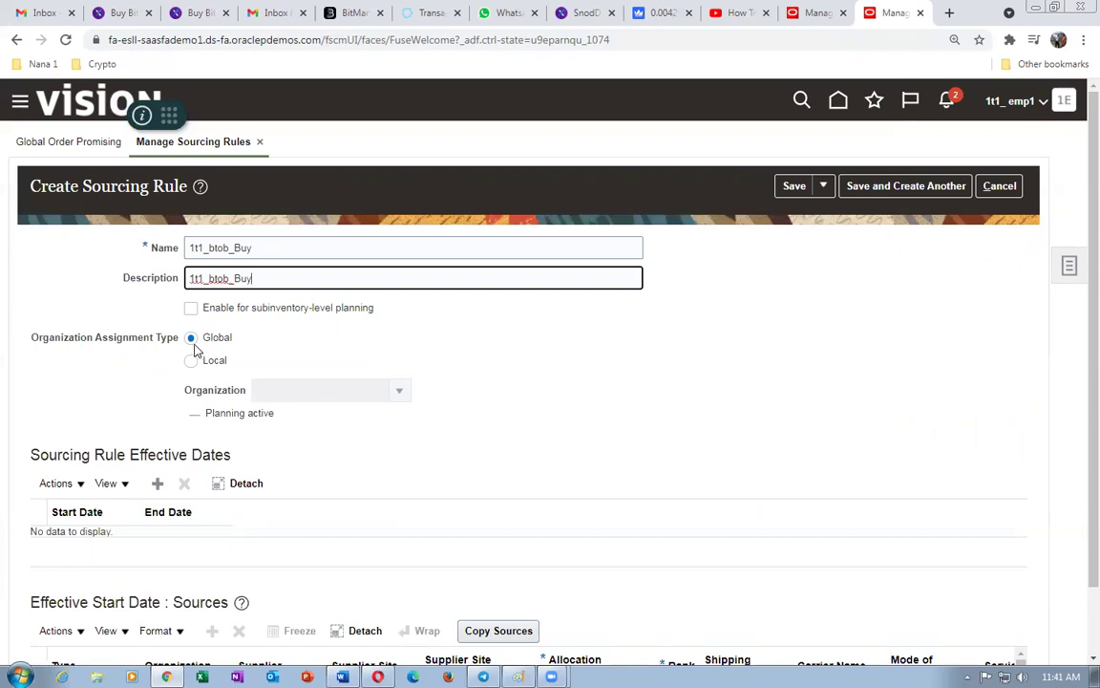
click(158, 483)
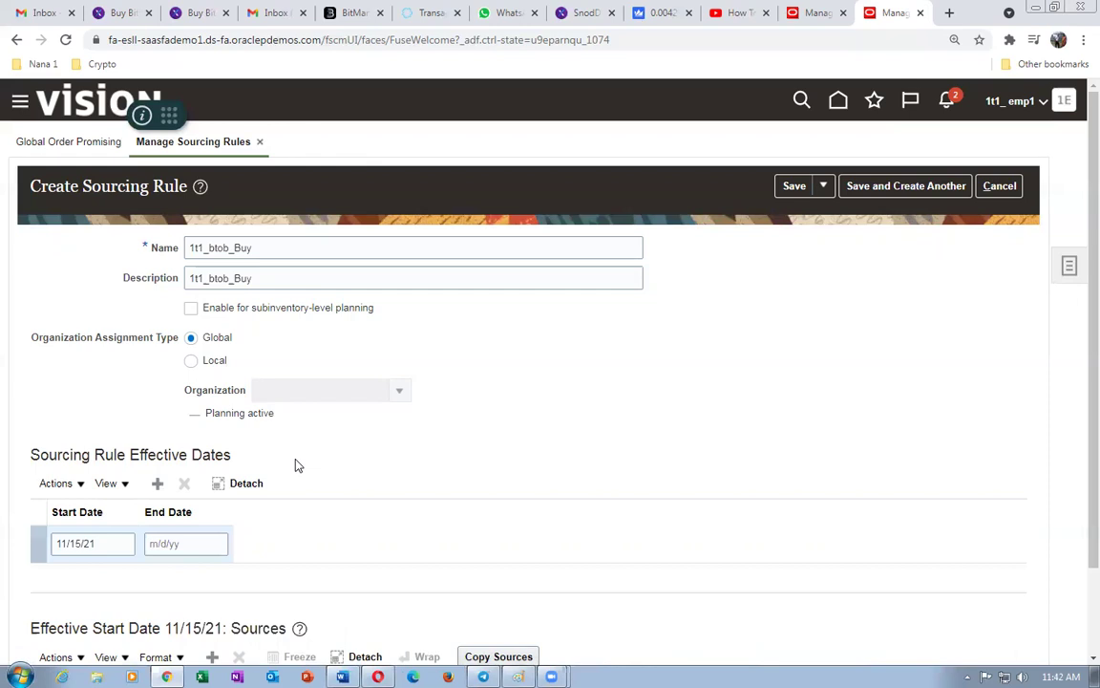
scroll(295, 464, down, 2)
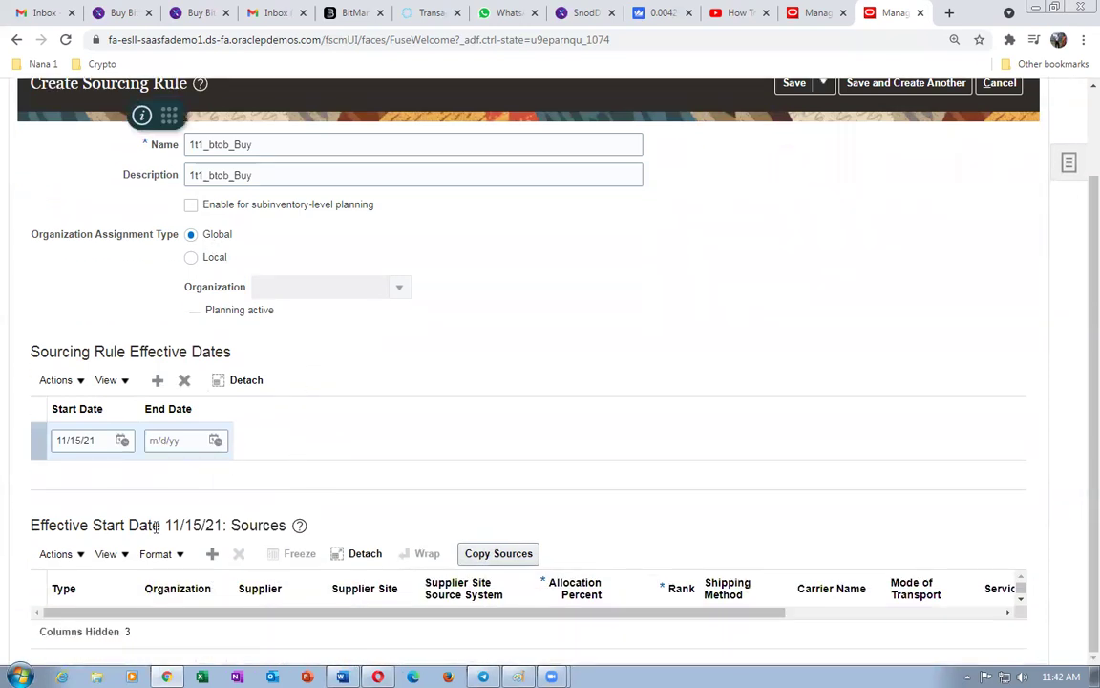
- Add a source row with type Buy from
click(69, 556)
click(80, 583)
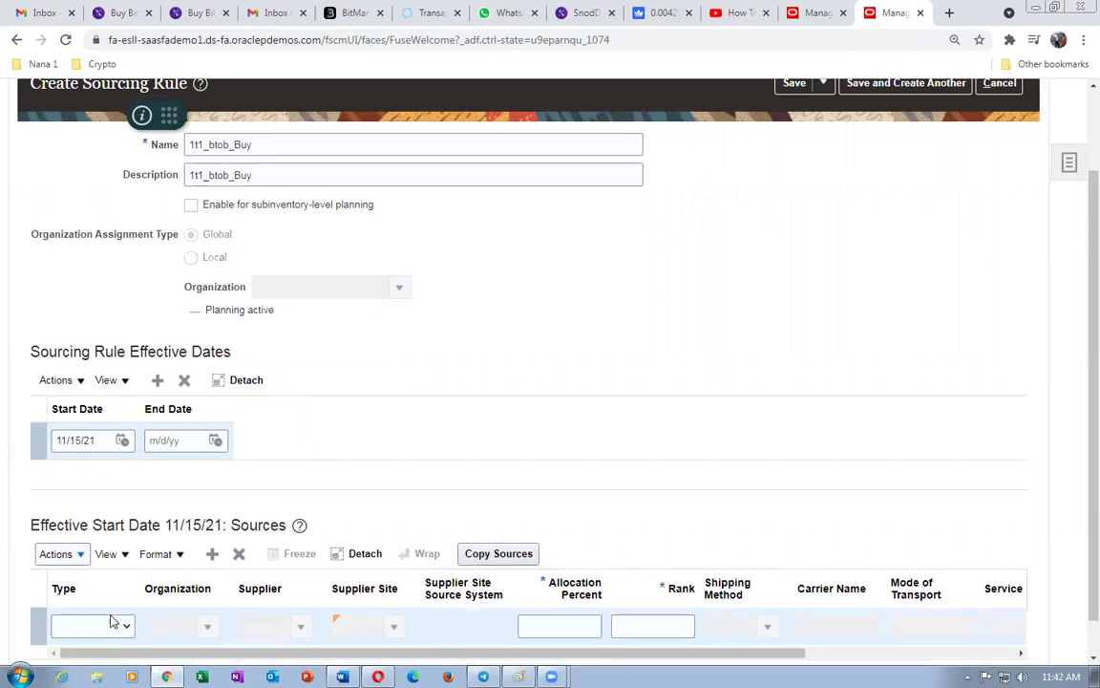
click(92, 626)
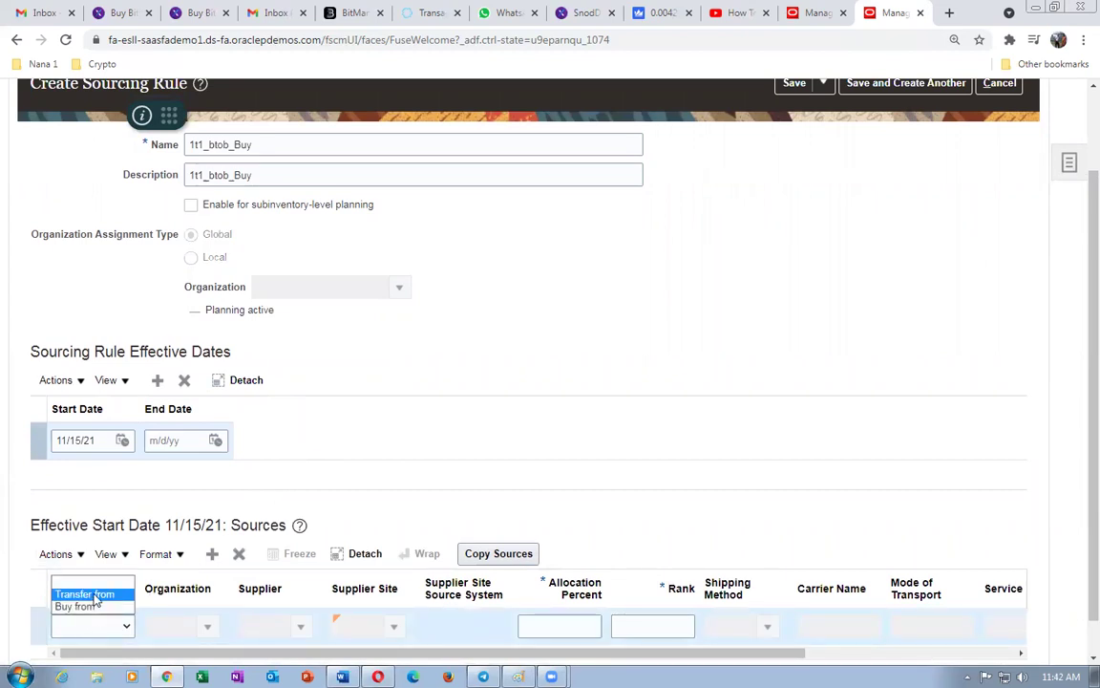
click(79, 606)
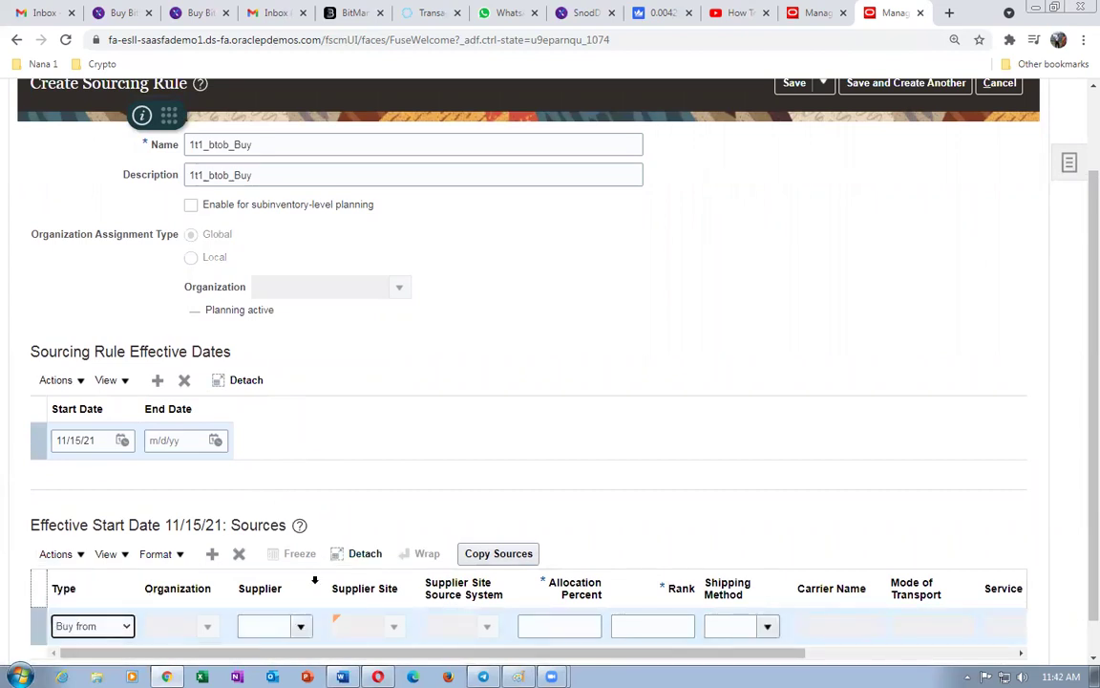
- Search for suppliers matching 1t1, cancel the lookup, and return to the Manage Suppliers page
click(280, 623)
text(1t1)
key(Tab)
click(513, 356)
text(1t1)
click(663, 383)
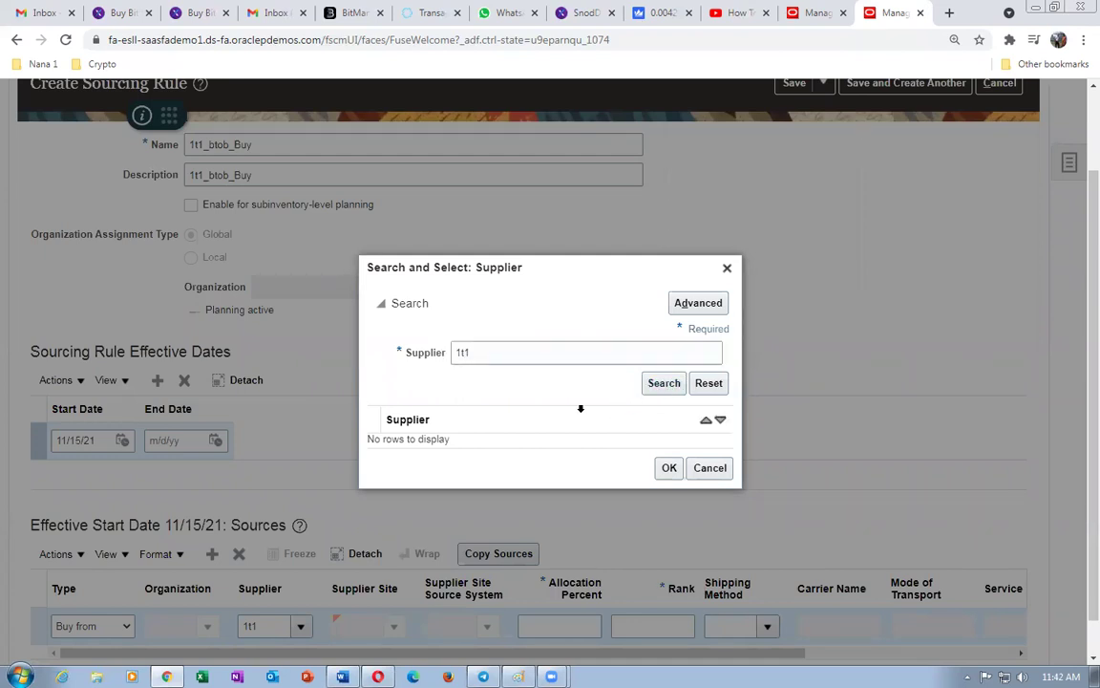
click(658, 384)
click(512, 353)
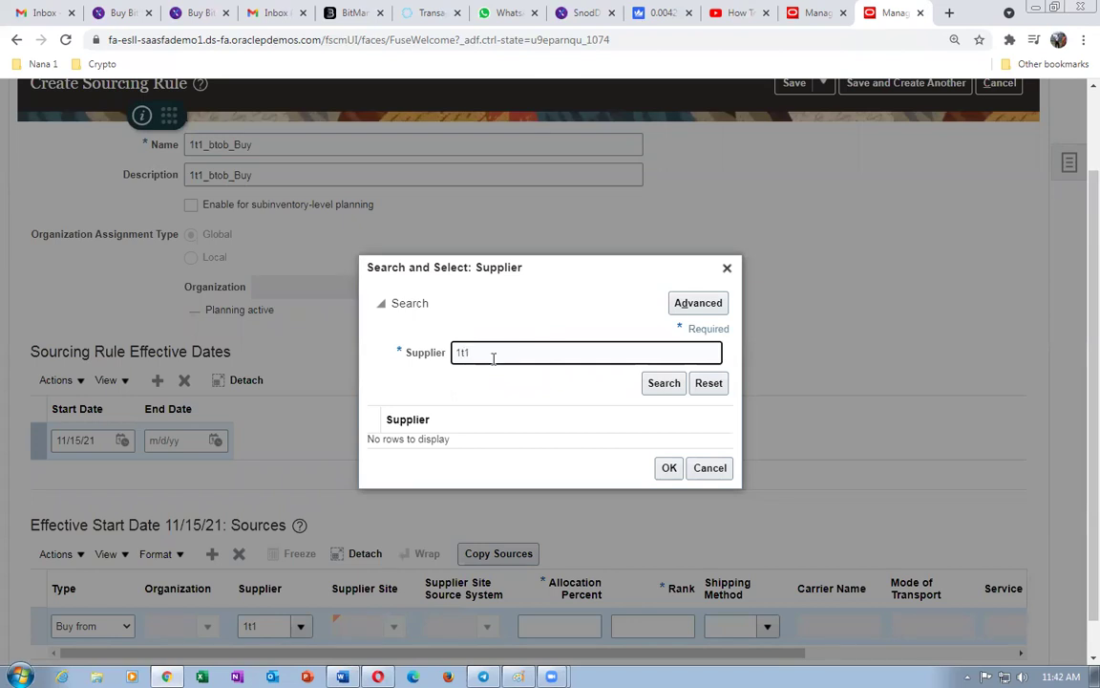
key(BackSpace)
click(662, 384)
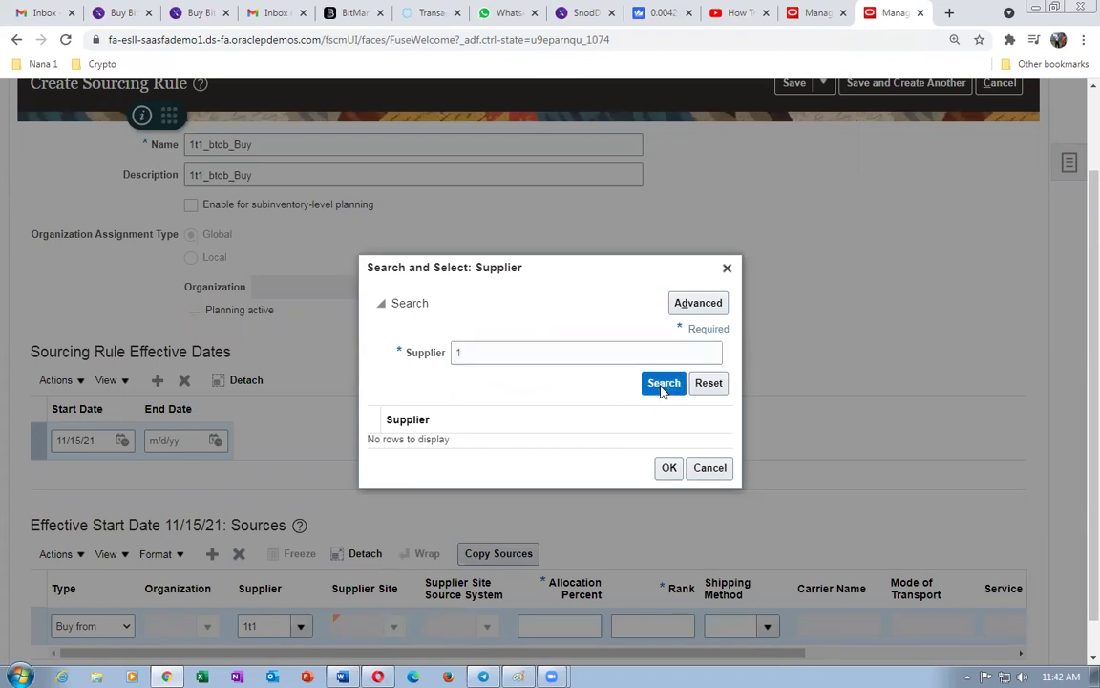
click(698, 303)
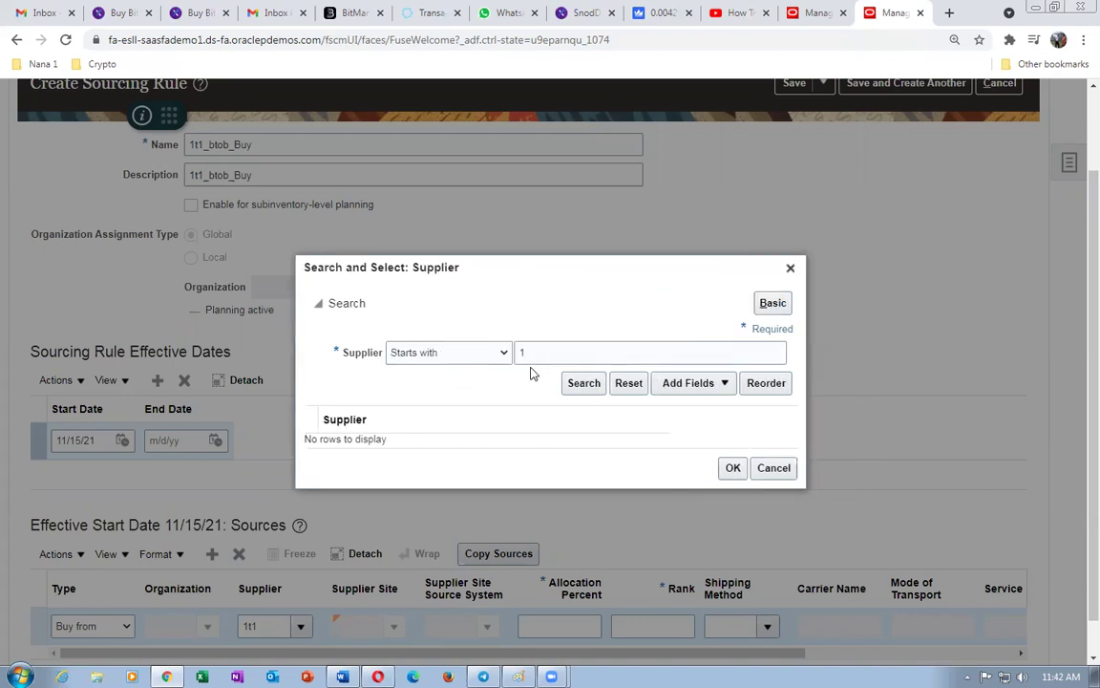
click(581, 385)
click(775, 467)
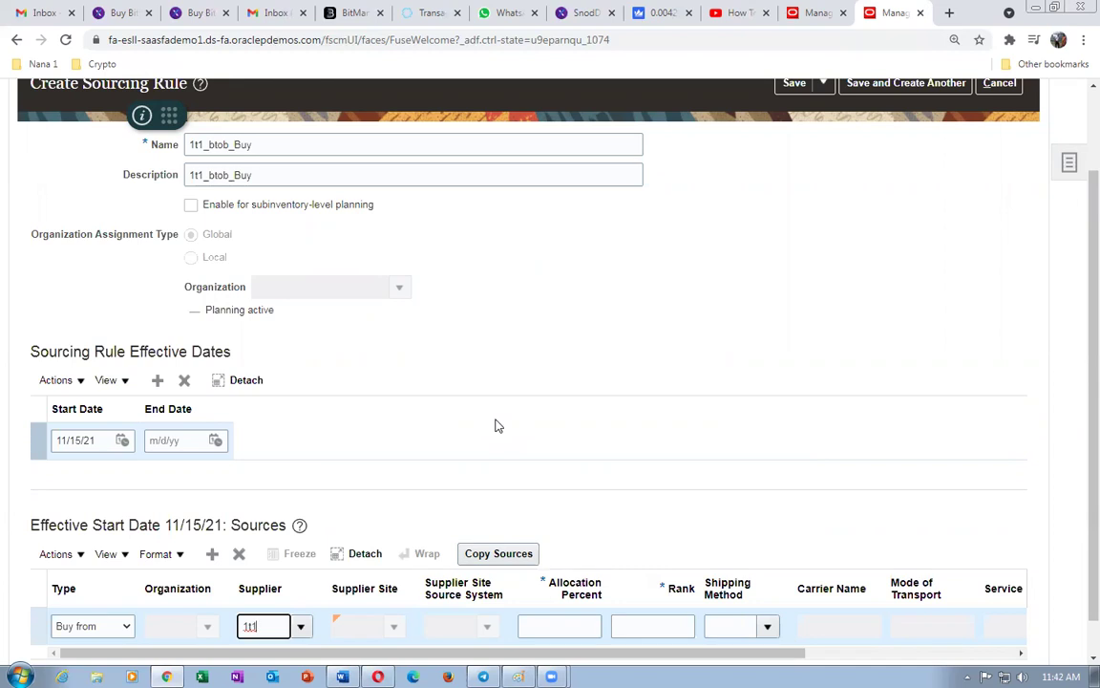
click(815, 19)
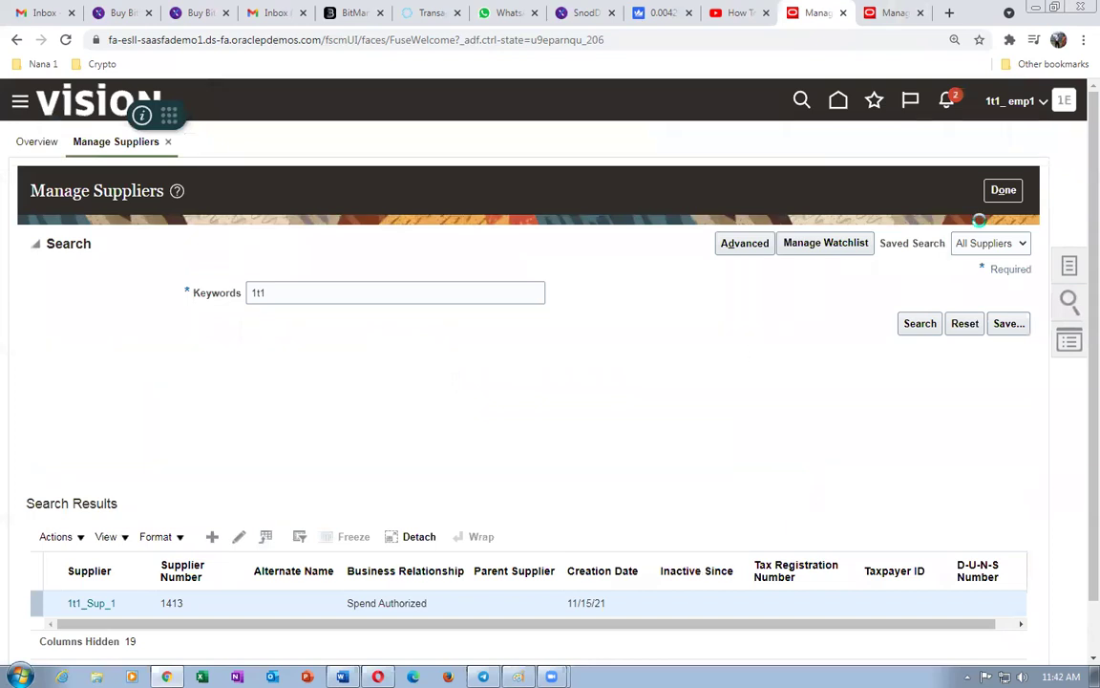
- Leave the supplier list and rerun a keyword search in Manage Suppliers
click(1006, 191)
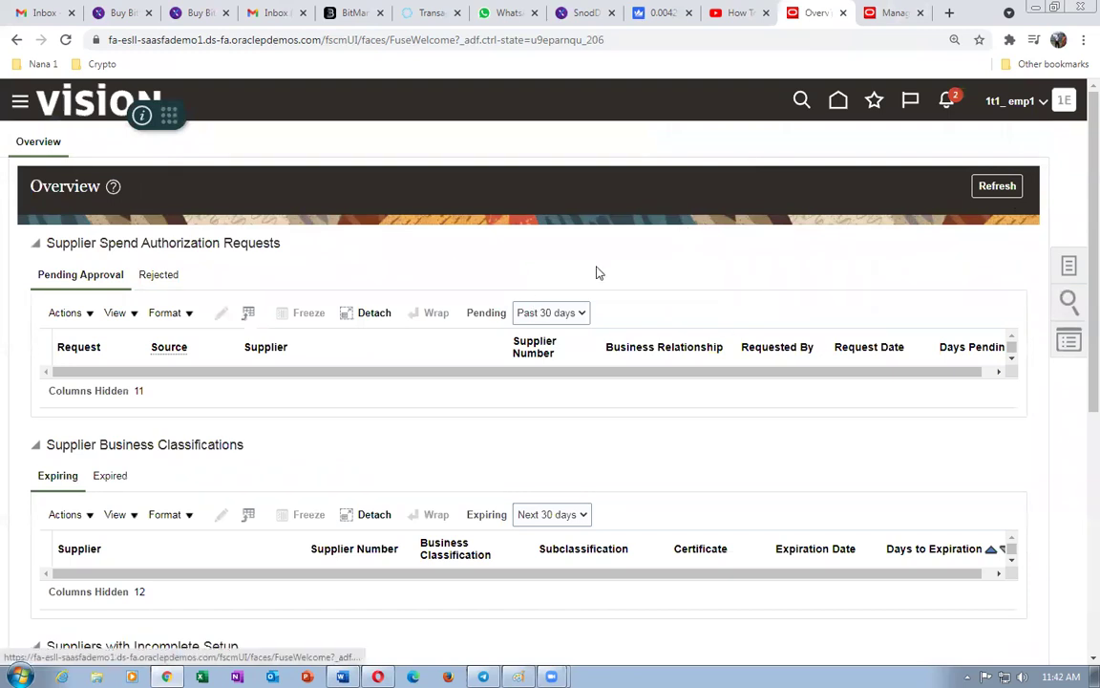
click(1069, 267)
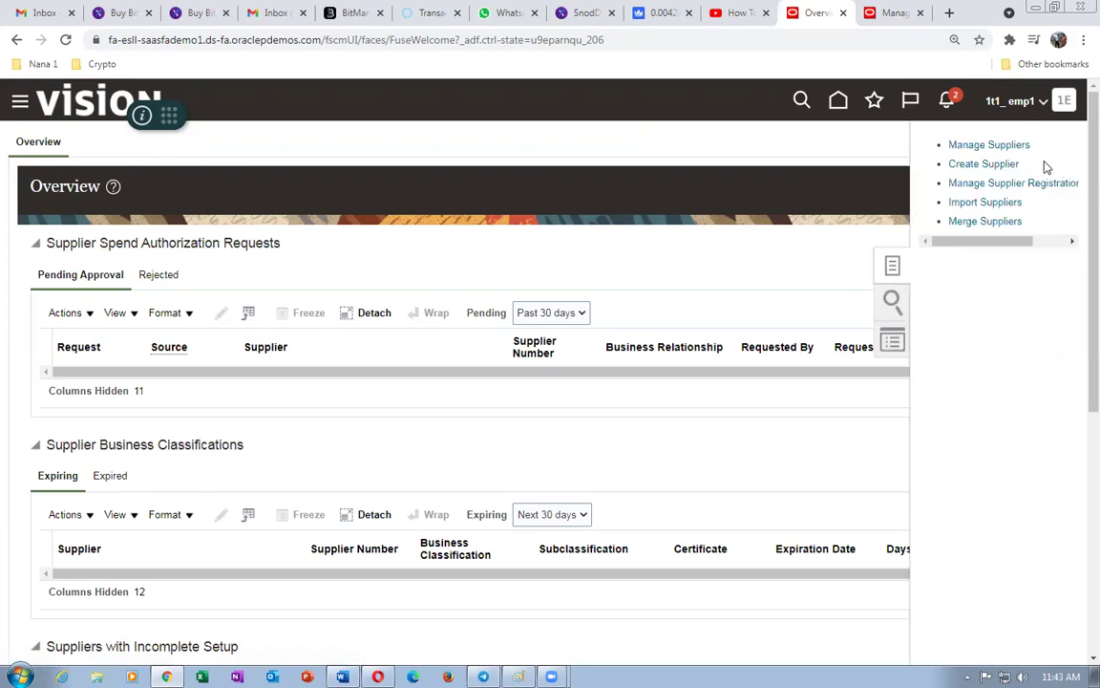
click(985, 148)
click(293, 292)
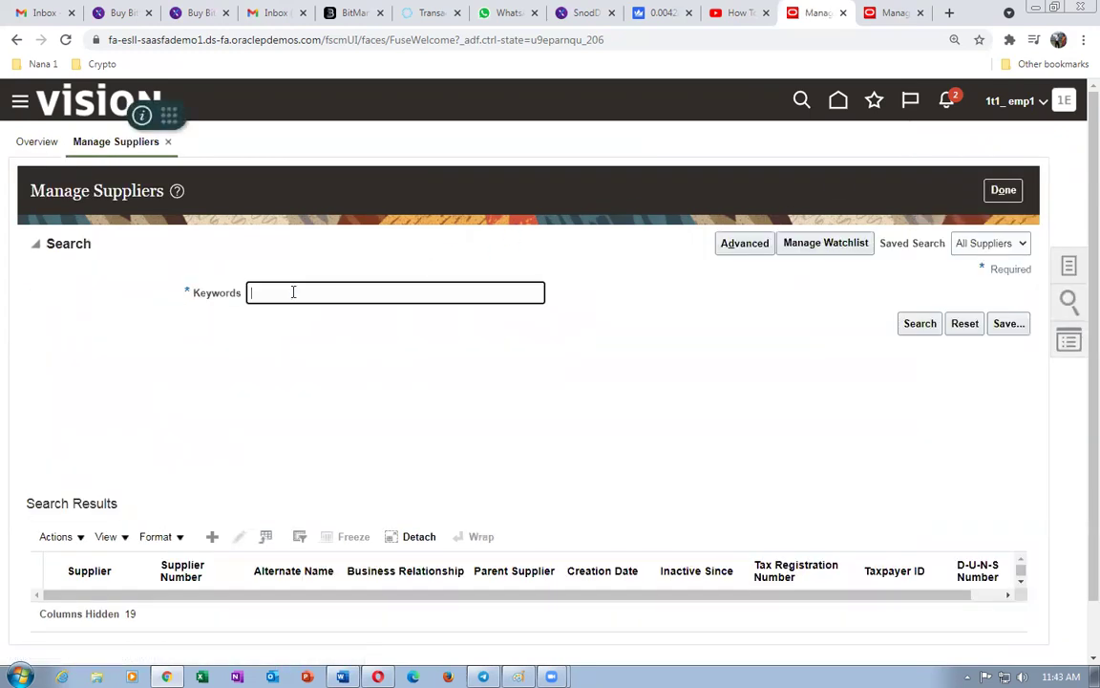
click(934, 330)
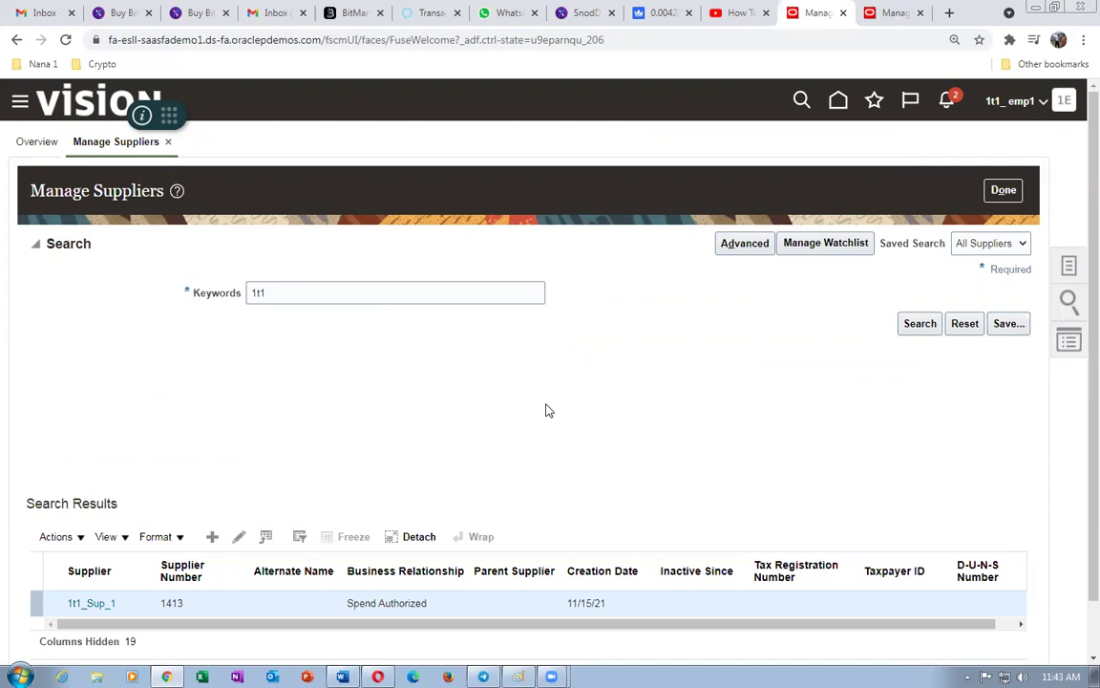
- Open 1t1_Sup_1's profile and review it, showing supplier number 1413
drag(392, 627, 872, 613)
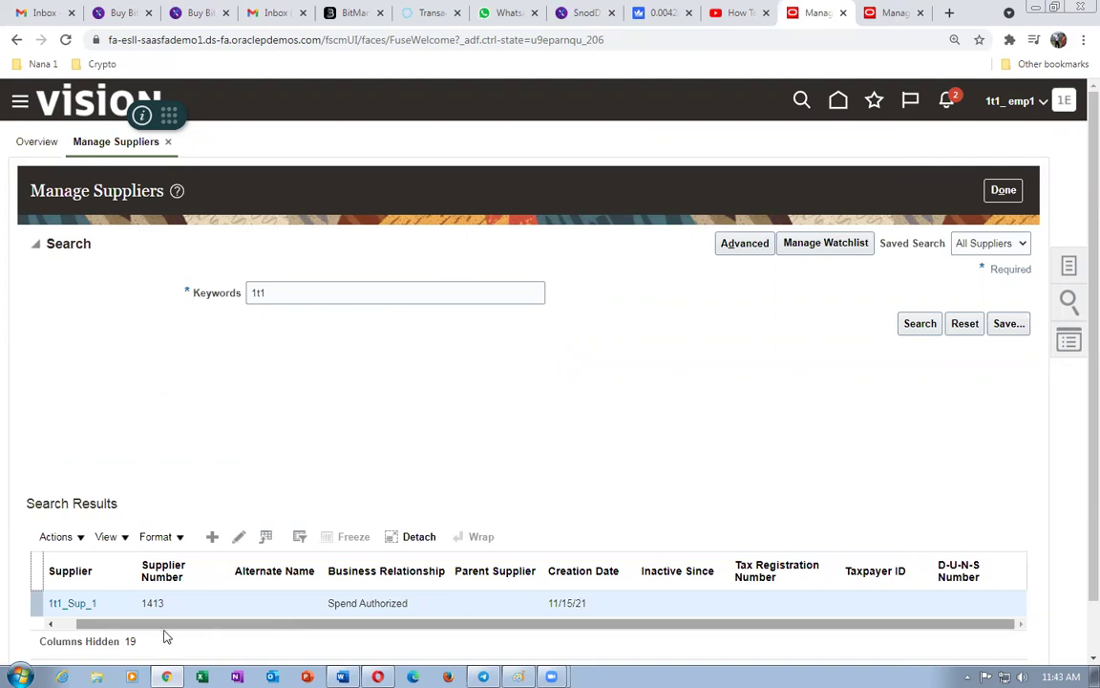
click(71, 604)
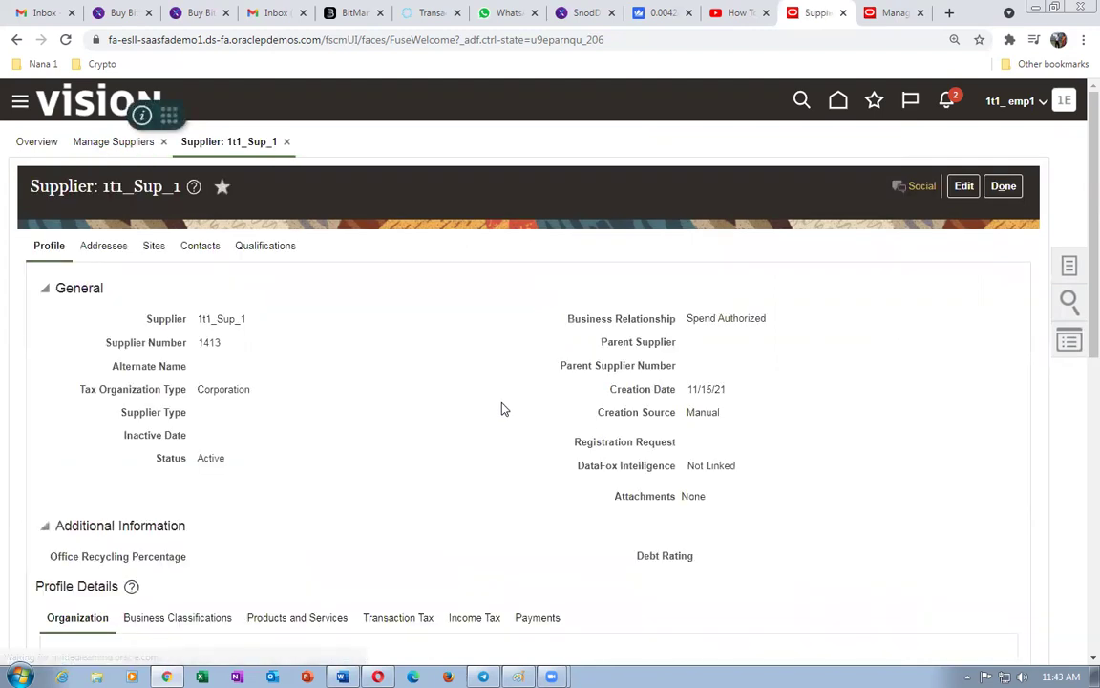
scroll(497, 412, down, 8)
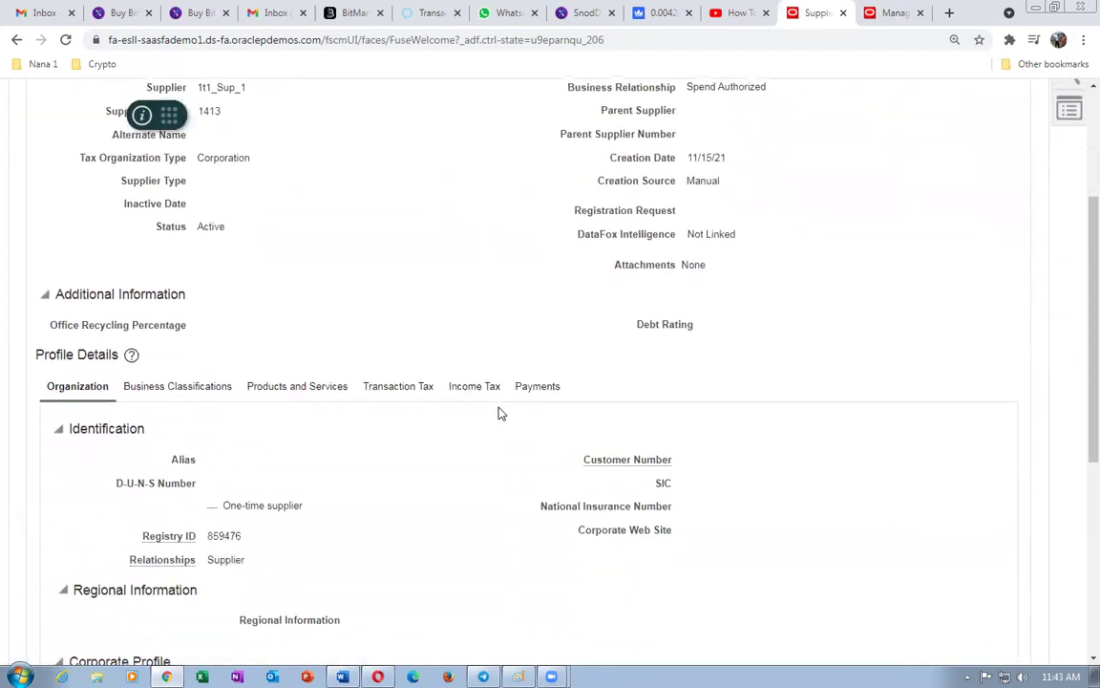
scroll(498, 412, up, 5)
scroll(497, 413, up, 3)
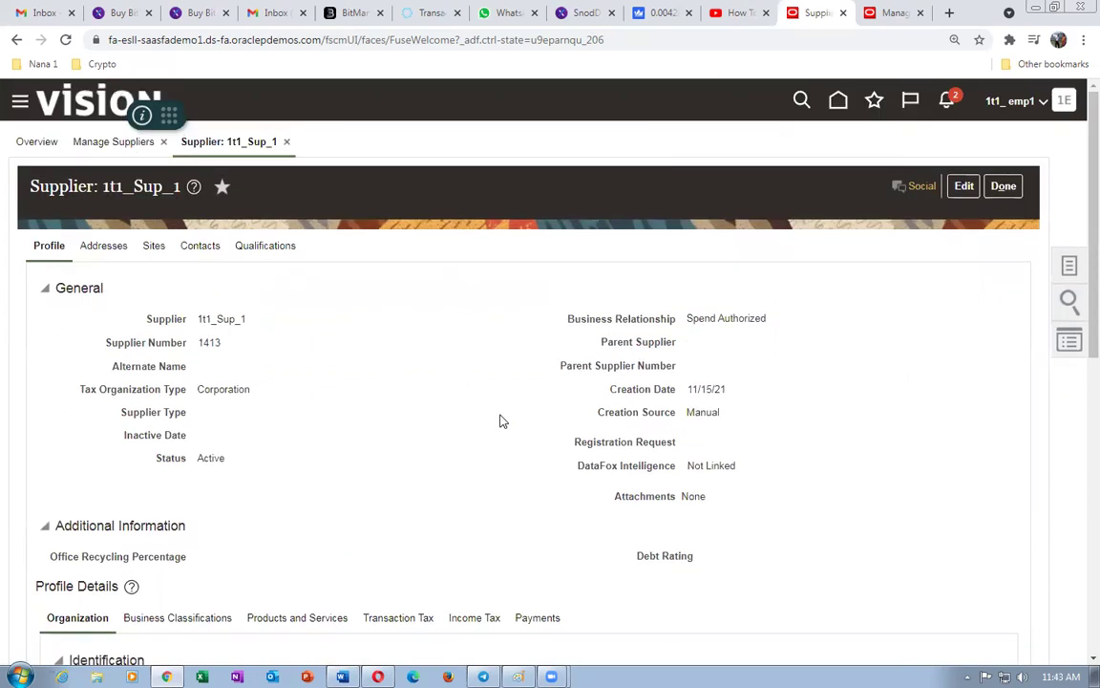
- Duplicate the sourcing rule browser tab
click(912, 15)
right_click(905, 17)
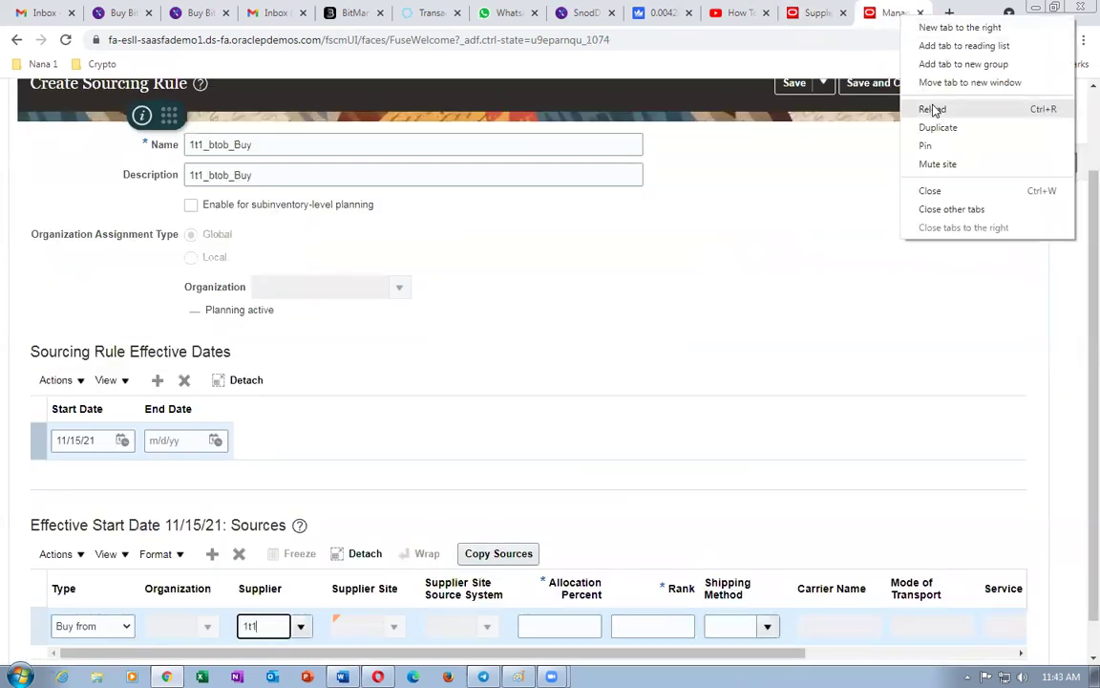
click(937, 128)
- Trim the duplicate tab's address to the site root, then return to Create Sourcing Rule
click(288, 40)
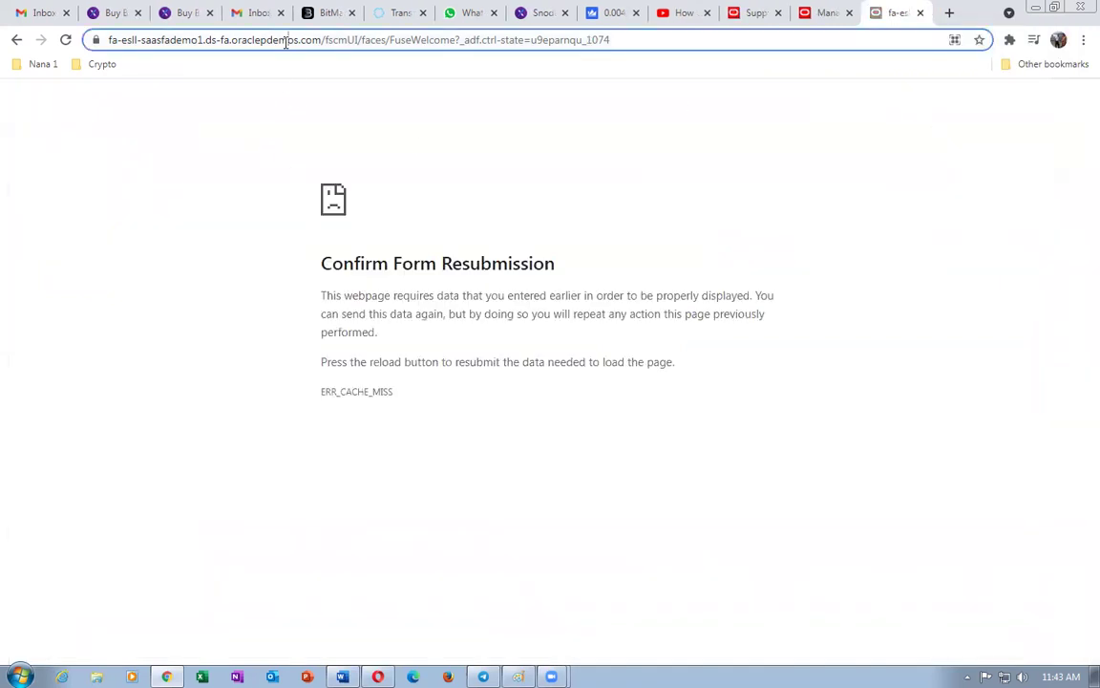
click(761, 42)
key(BackSpace)
key(BackSpace)
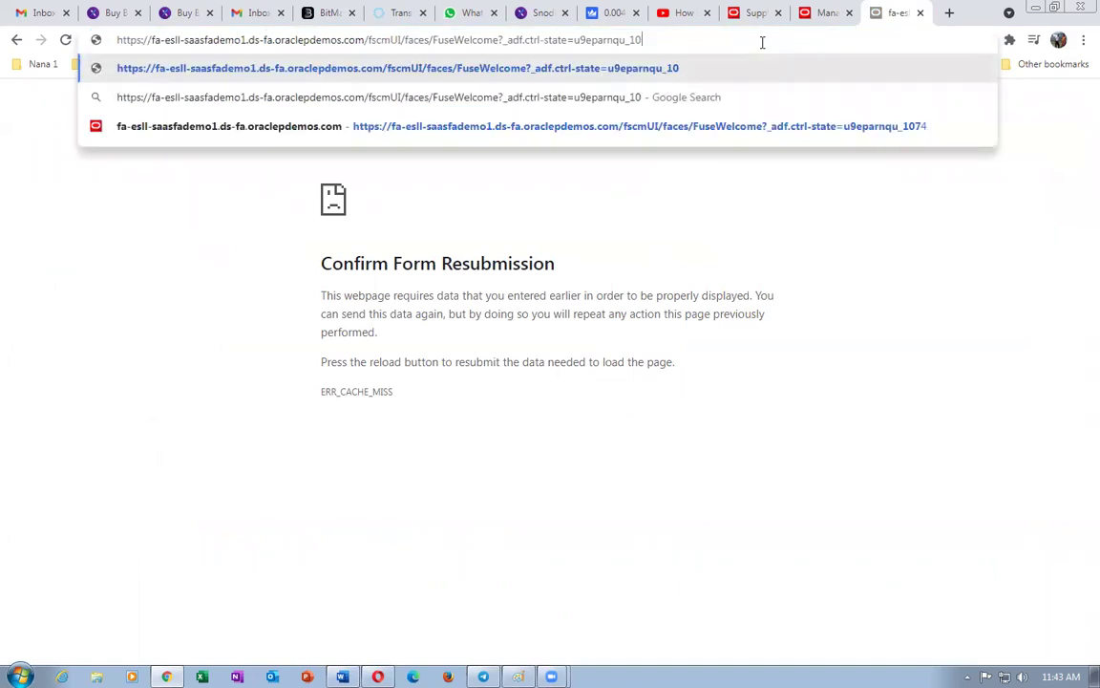
key(BackSpace)
key(BackSpace)
key(BackSpace)
key(BackSpace)
key(BackSpace)
key(BackSpace)
key(BackSpace)
key(BackSpace)
key(BackSpace)
key(BackSpace)
key(BackSpace)
key(BackSpace)
key(BackSpace)
key(BackSpace)
key(BackSpace)
key(BackSpace)
key(BackSpace)
key(BackSpace)
key(BackSpace)
key(BackSpace)
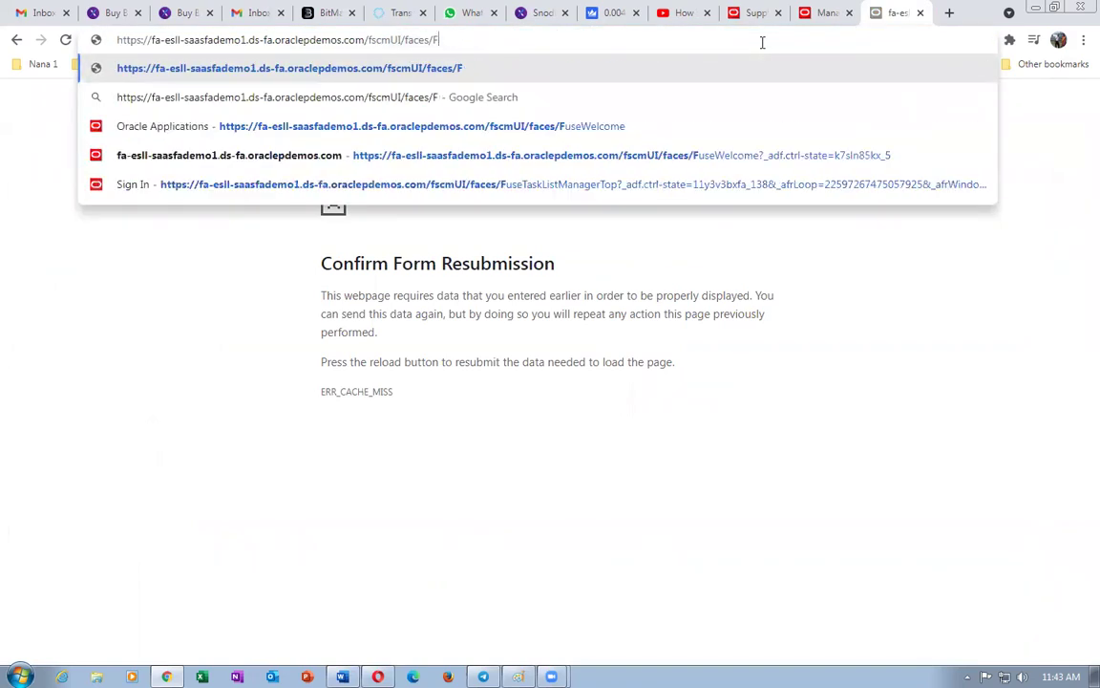
key(BackSpace)
key(BackSpace)
key(BackSpace)
key(BackSpace)
key(BackSpace)
key(BackSpace)
key(BackSpace)
key(BackSpace)
key(BackSpace)
key(BackSpace)
key(BackSpace)
key(BackSpace)
key(BackSpace)
key(BackSpace)
click(504, 300)
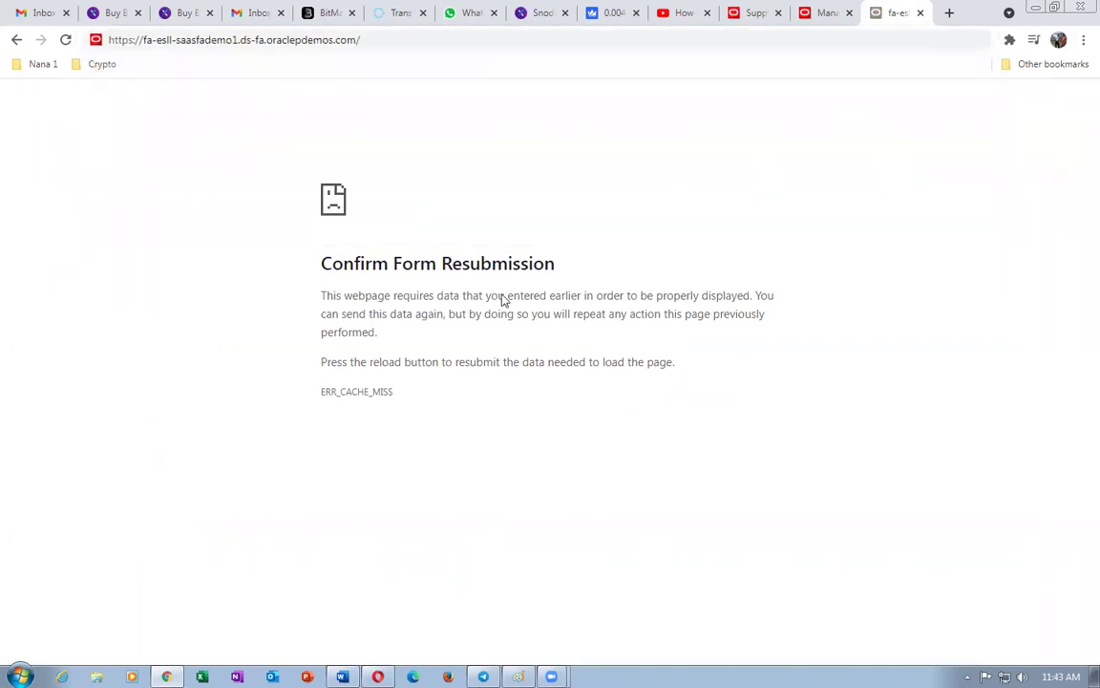
click(824, 13)
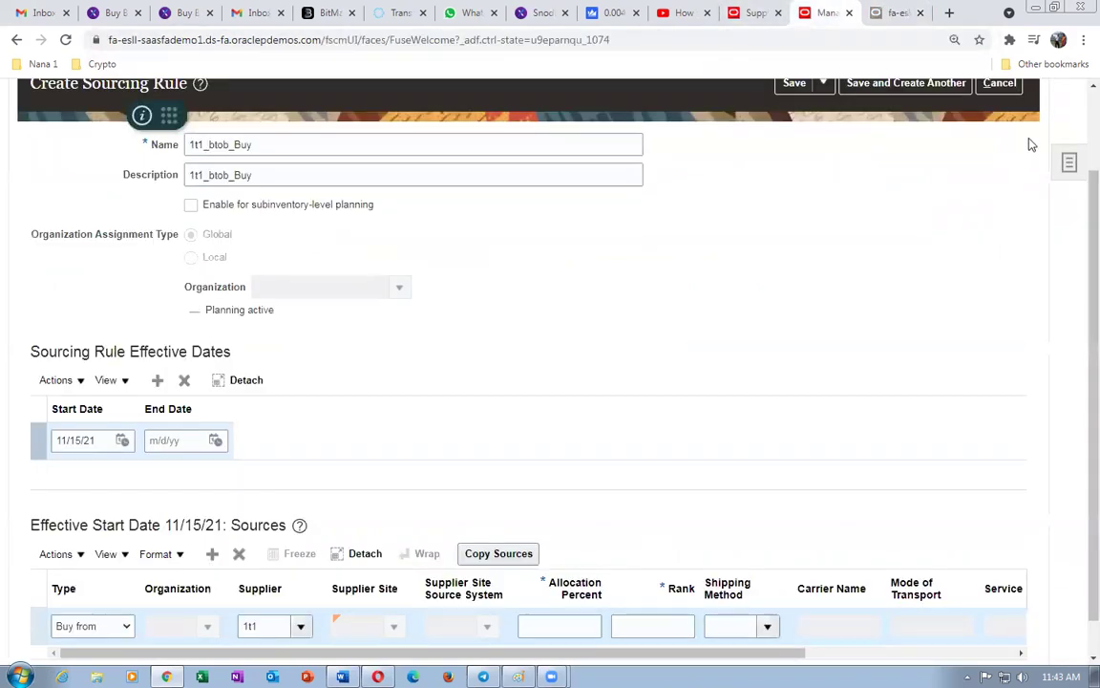
scroll(1075, 203, up, 2)
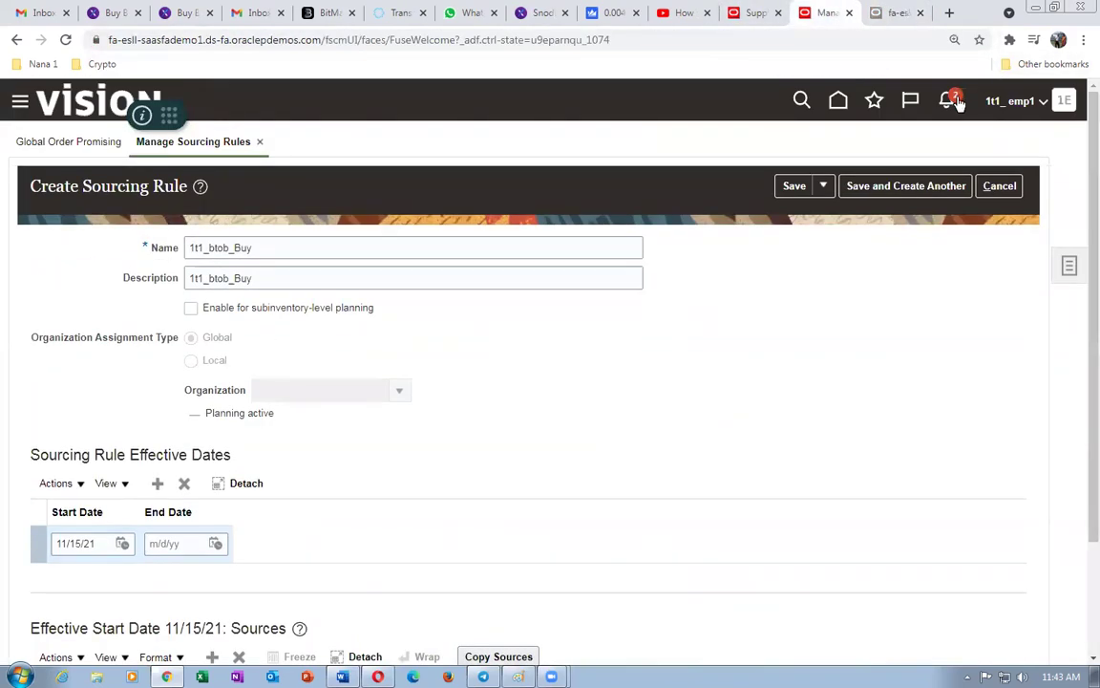
- Try approving the transferred supplier change request from notifications; it fails on permissions
click(955, 101)
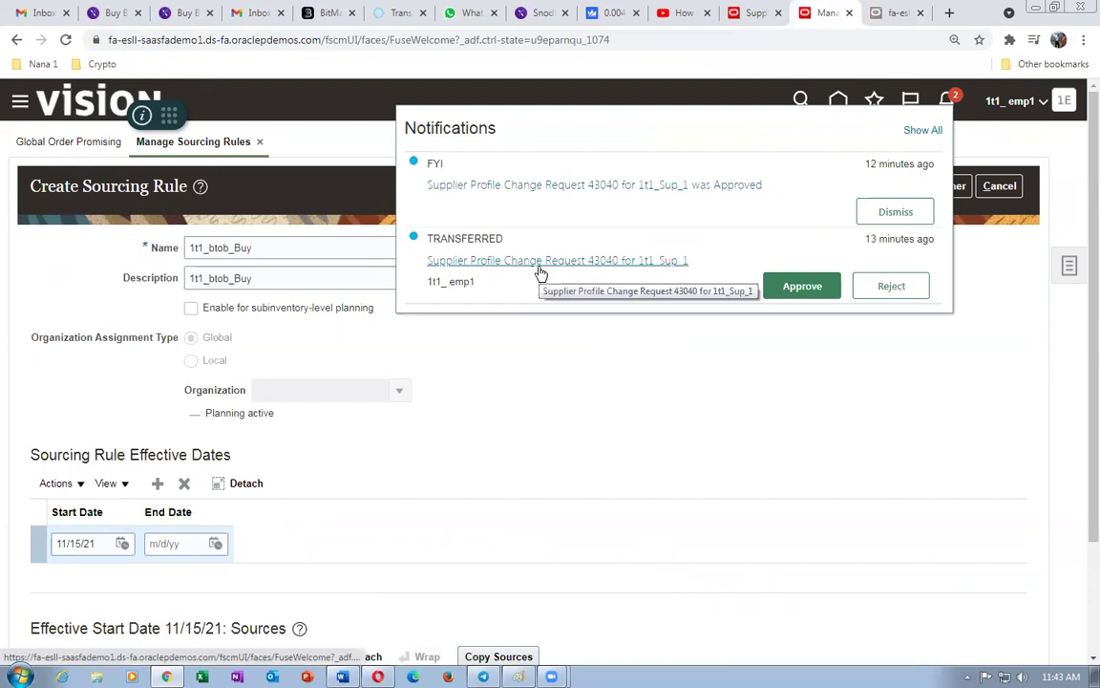
click(802, 288)
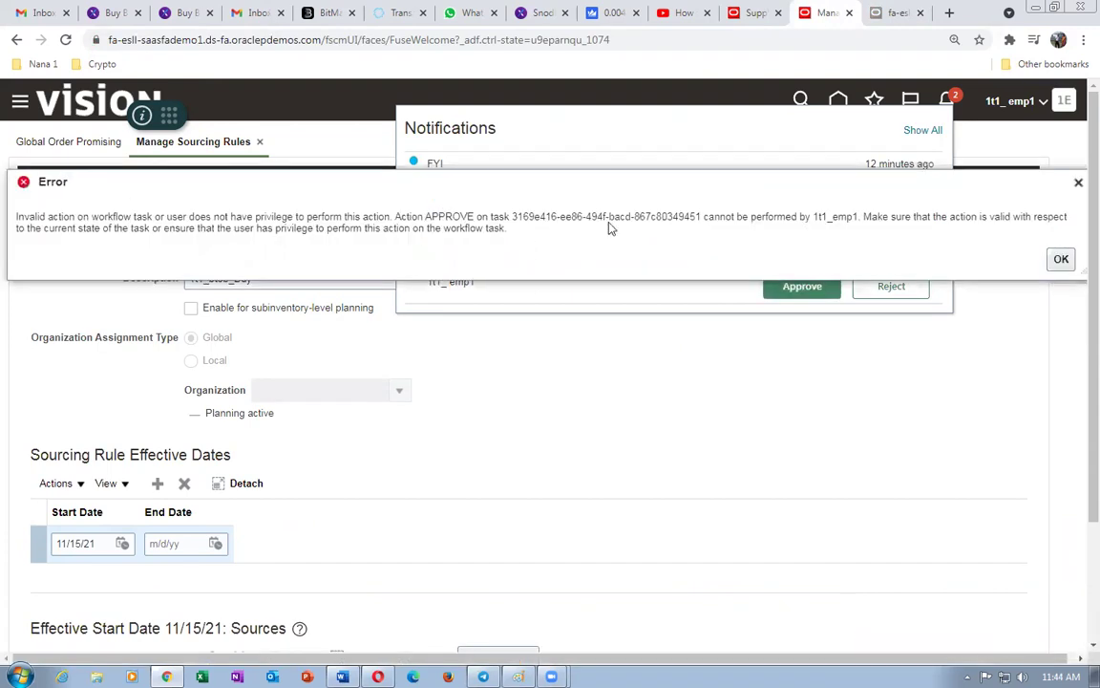
click(1061, 259)
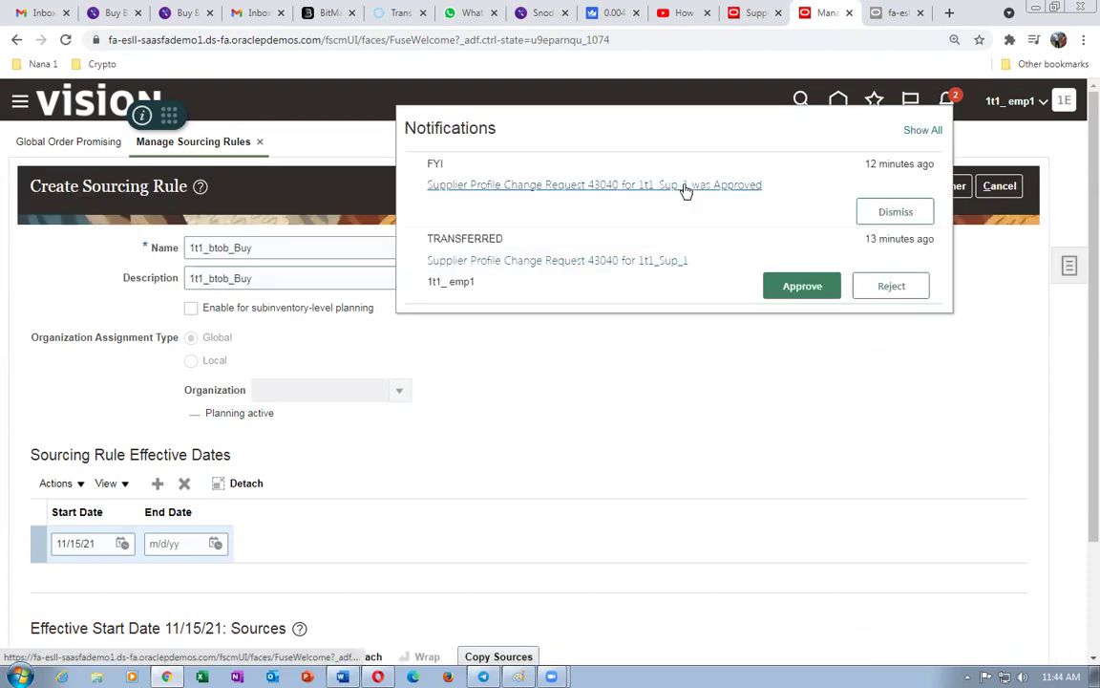
- Dismiss the FYI that request 43040 was approved, then retry approval and close the error
click(681, 186)
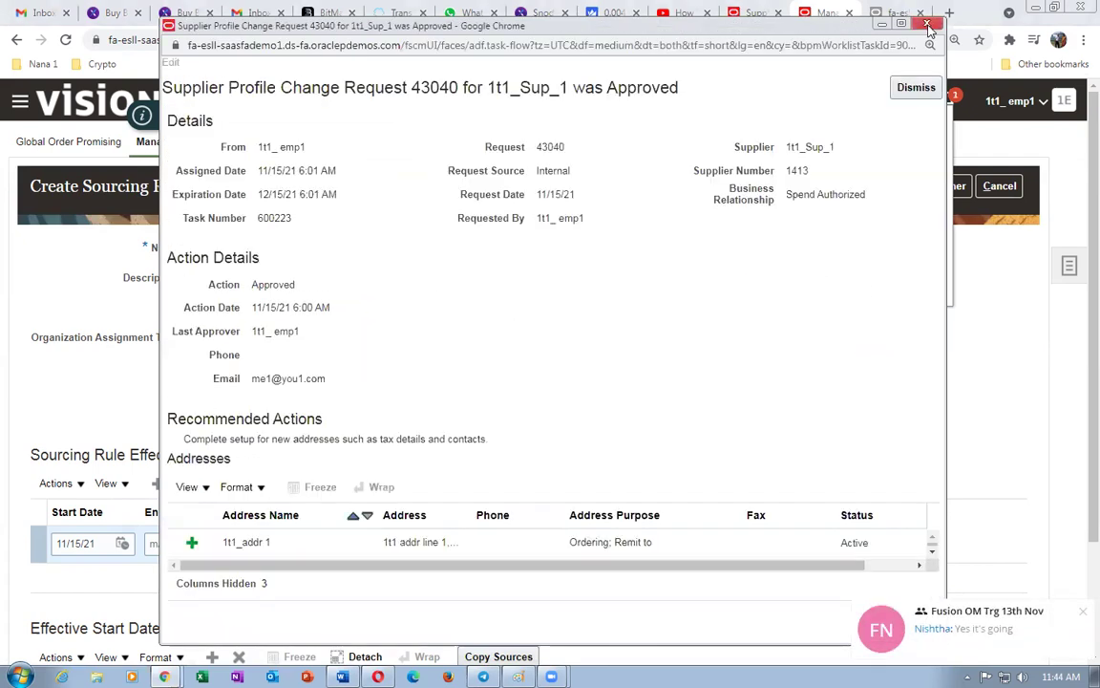
click(916, 87)
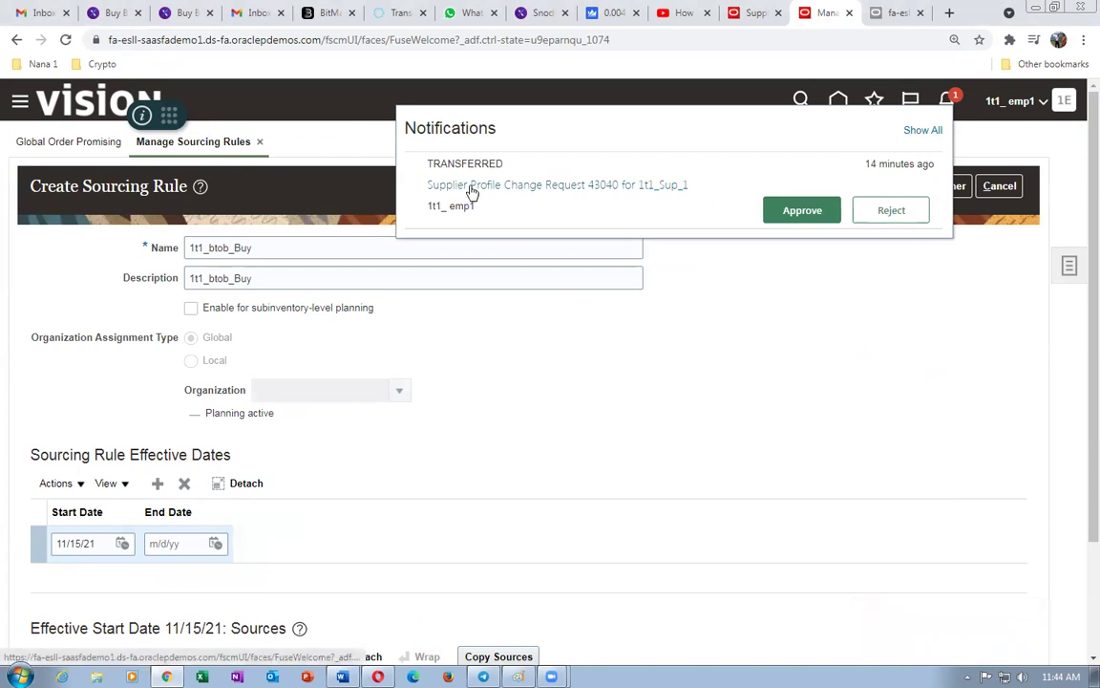
click(786, 208)
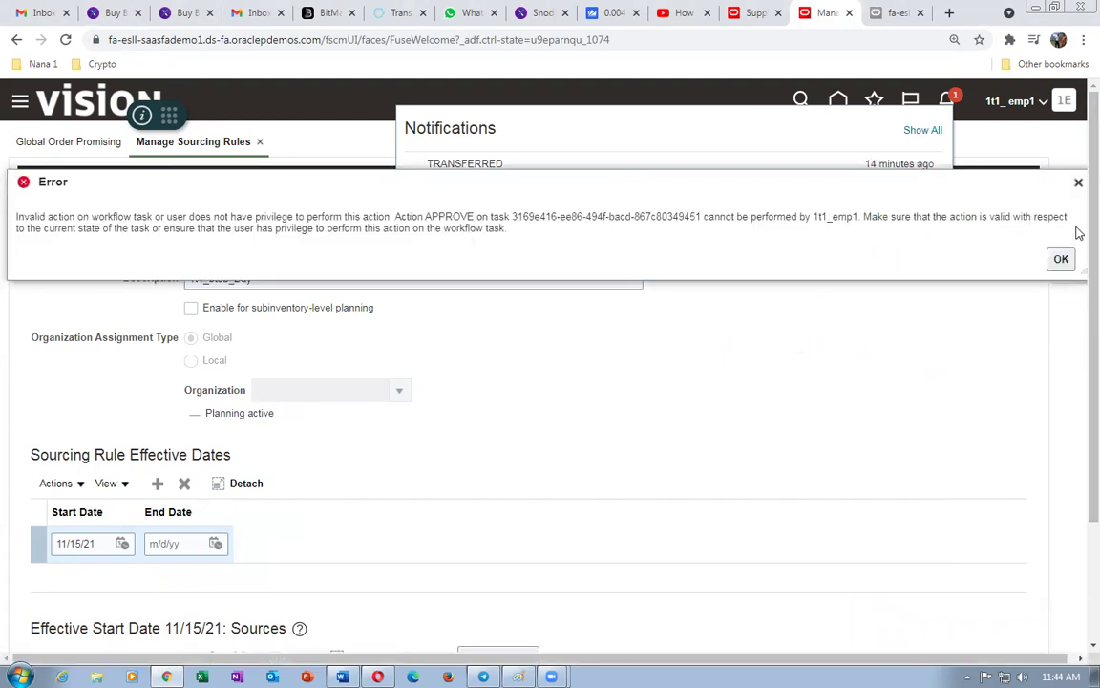
click(1061, 259)
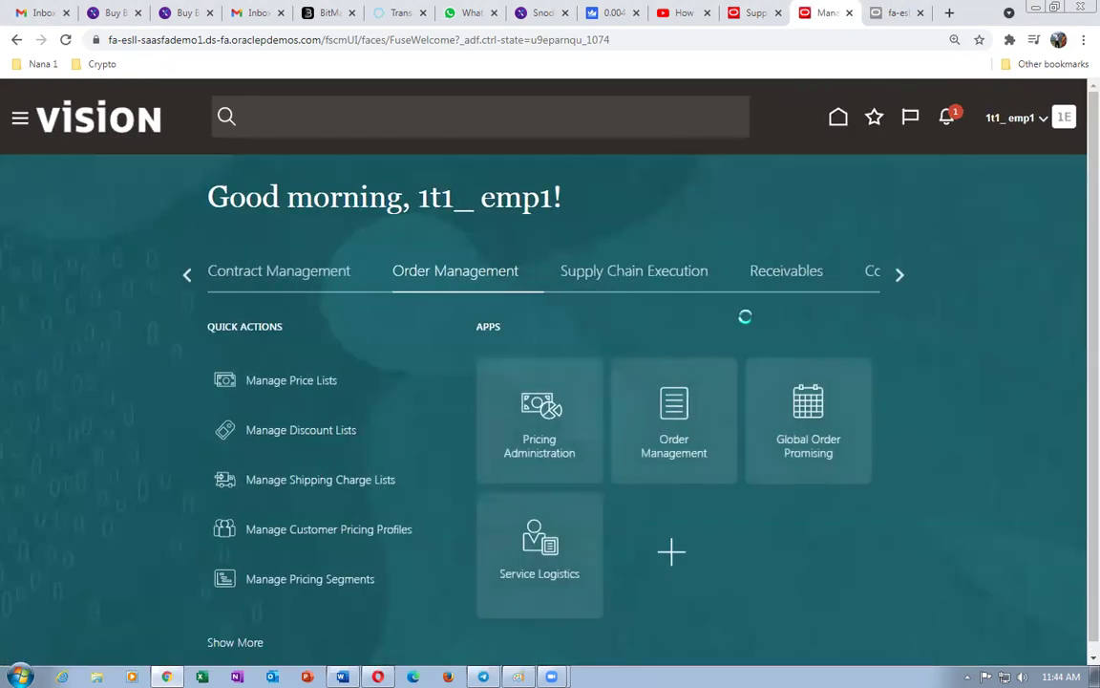
- Show all notifications in full to bring up the BPM Worklist of assigned tasks
click(946, 116)
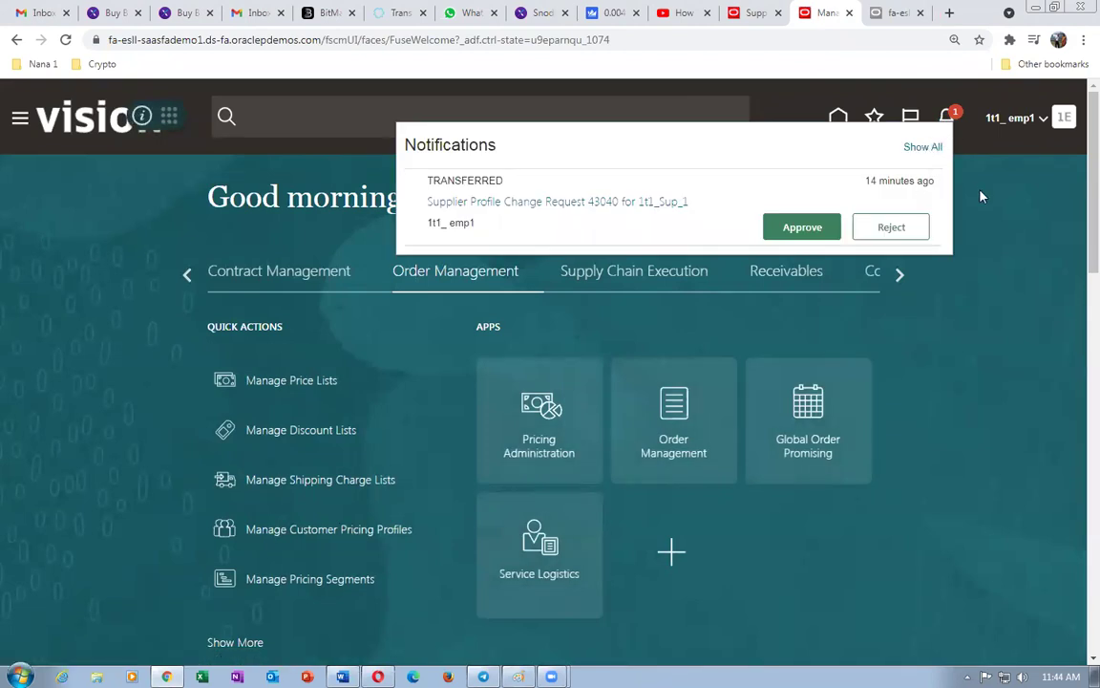
click(922, 146)
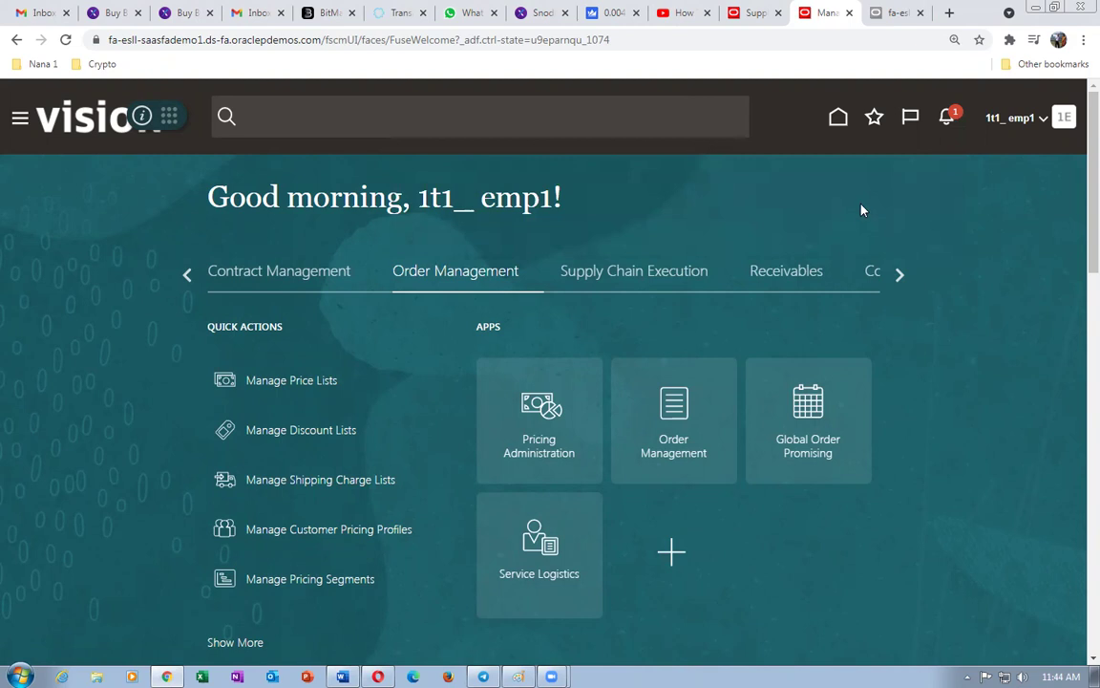
click(946, 116)
click(924, 147)
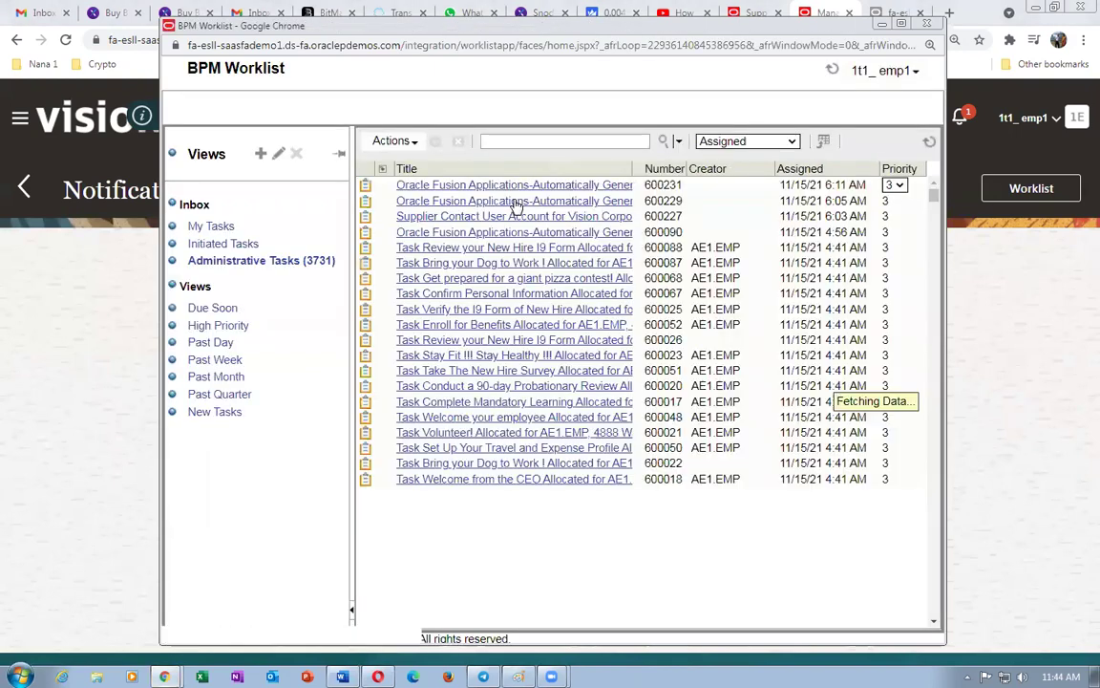
- Show worklist tasks of Any status and move the Number column beside Creator
click(709, 142)
click(709, 157)
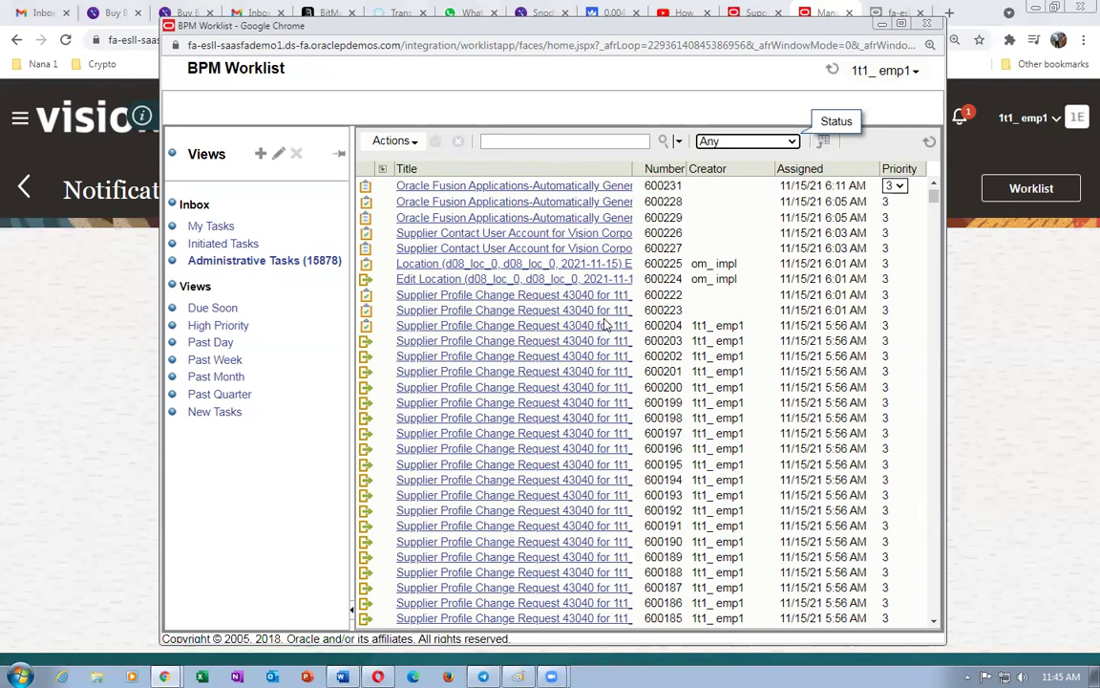
drag(659, 169, 729, 166)
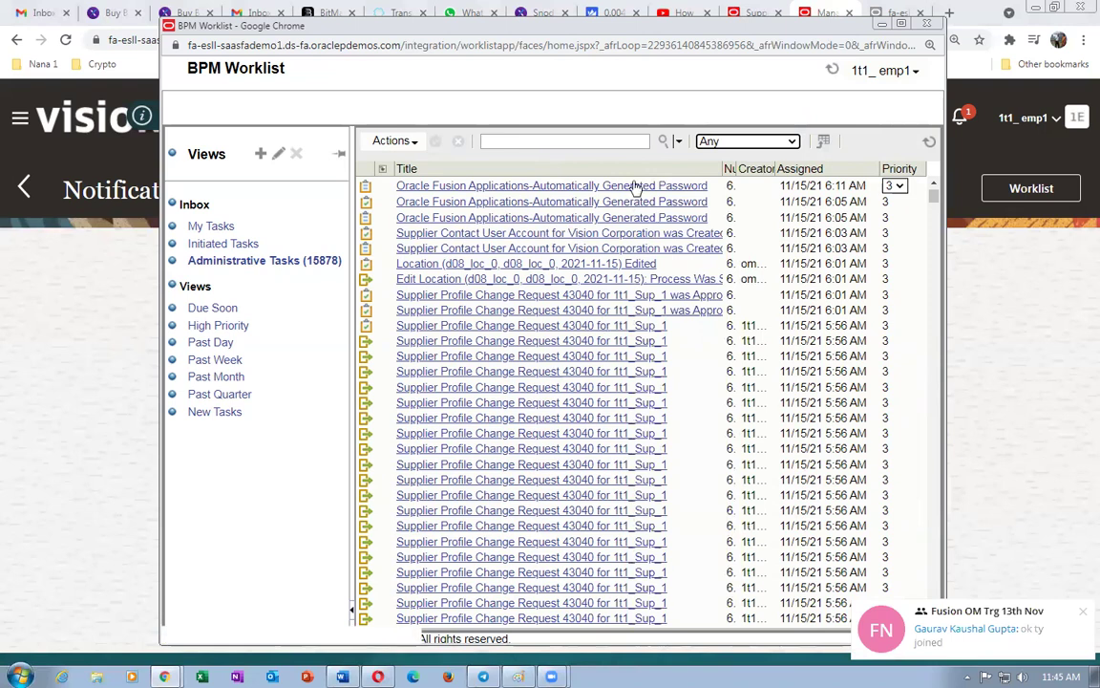
- Filter the worklist back to Assigned tasks and widen the Title column
click(712, 142)
click(718, 171)
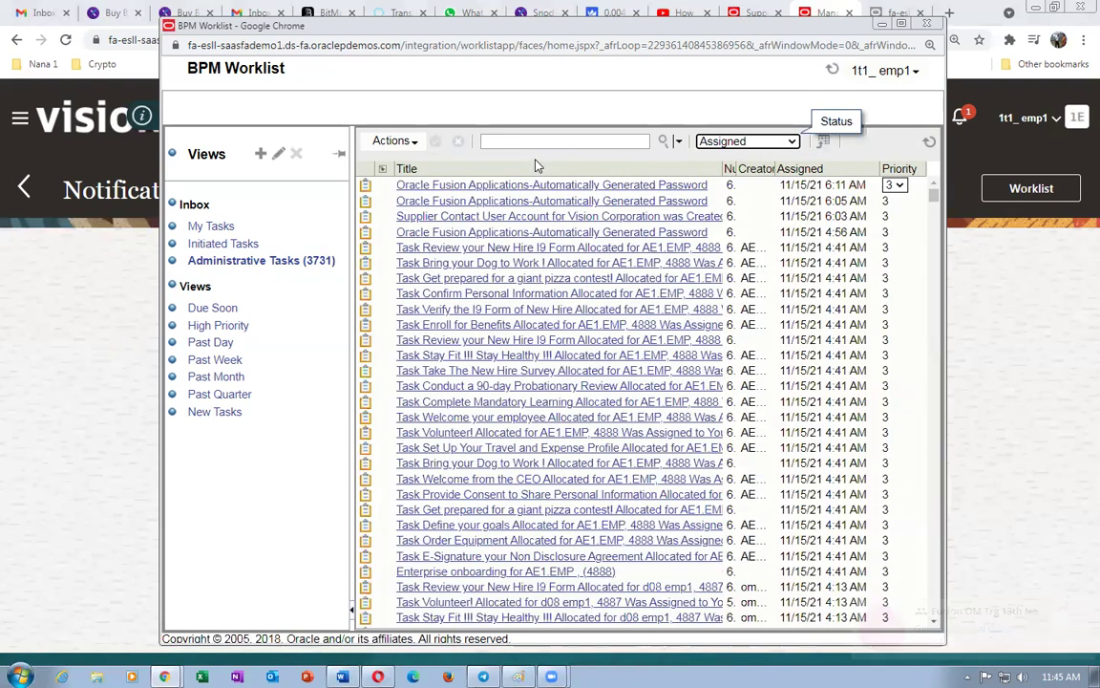
drag(728, 169, 755, 169)
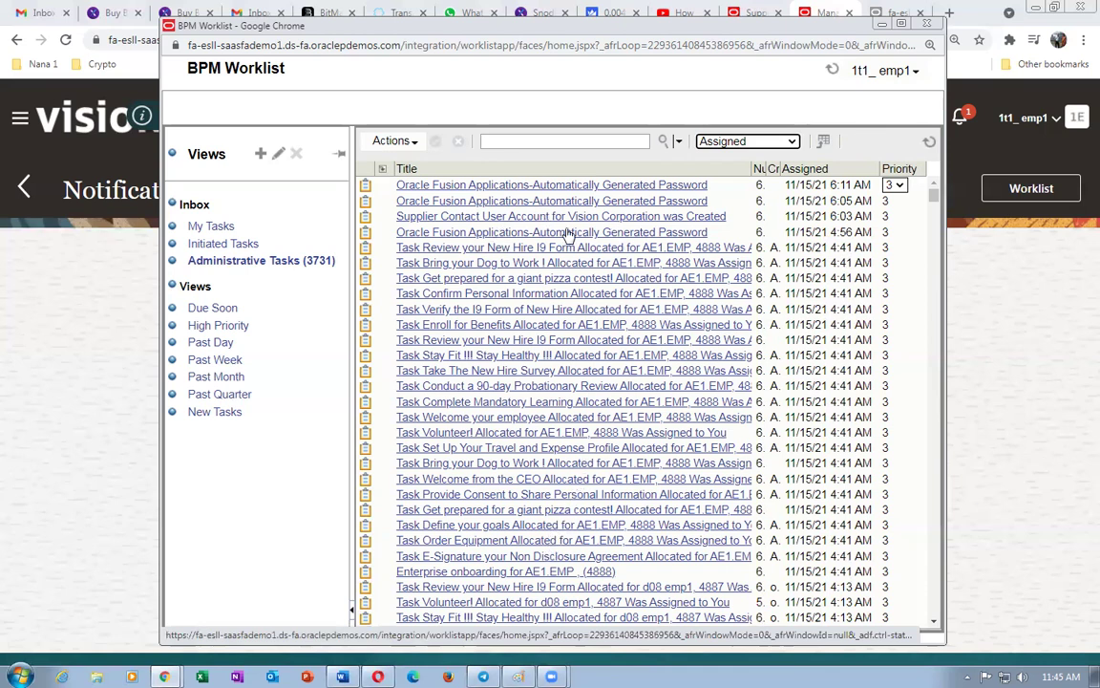
key(ctrl+w)
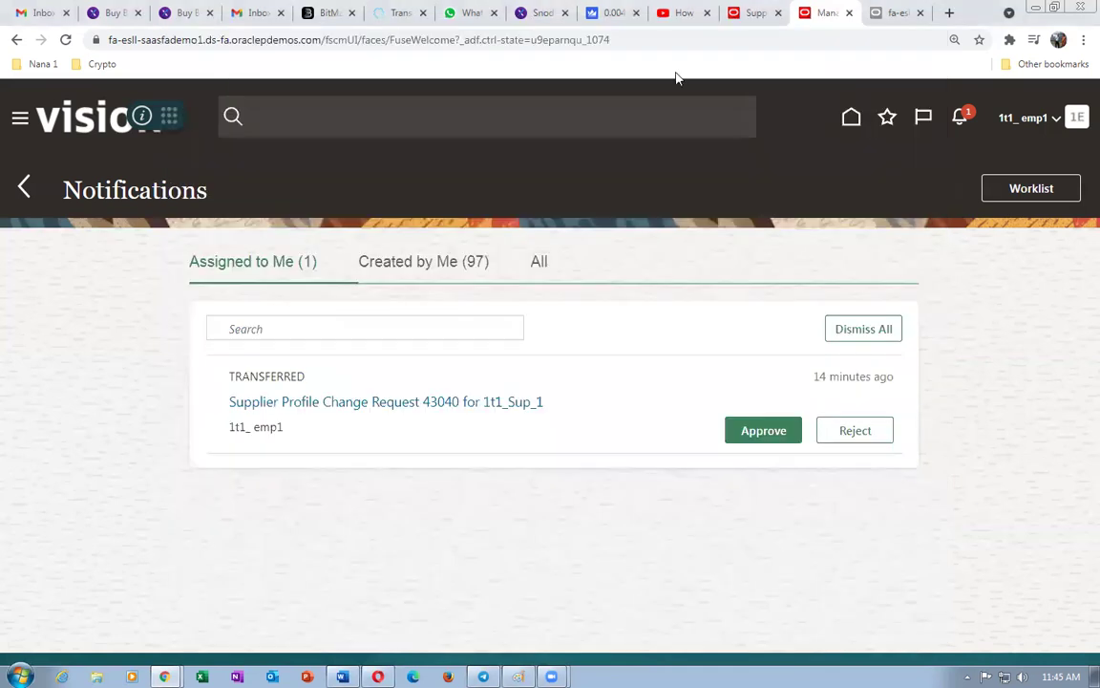
click(747, 14)
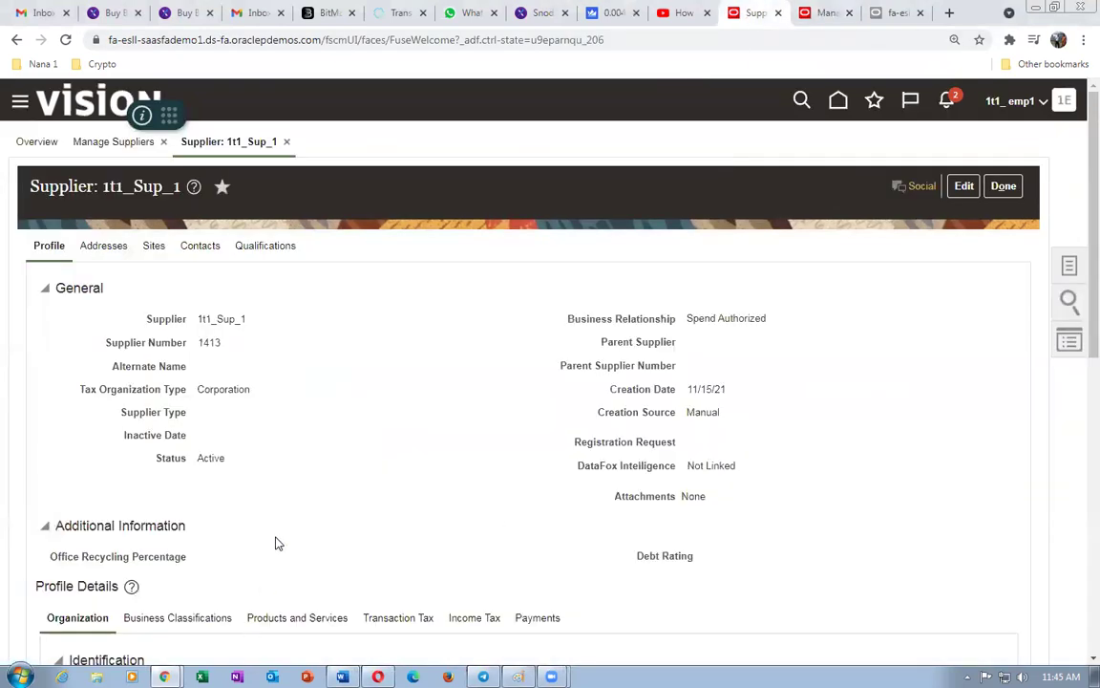
scroll(277, 544, down, 3)
scroll(295, 528, up, 3)
click(823, 13)
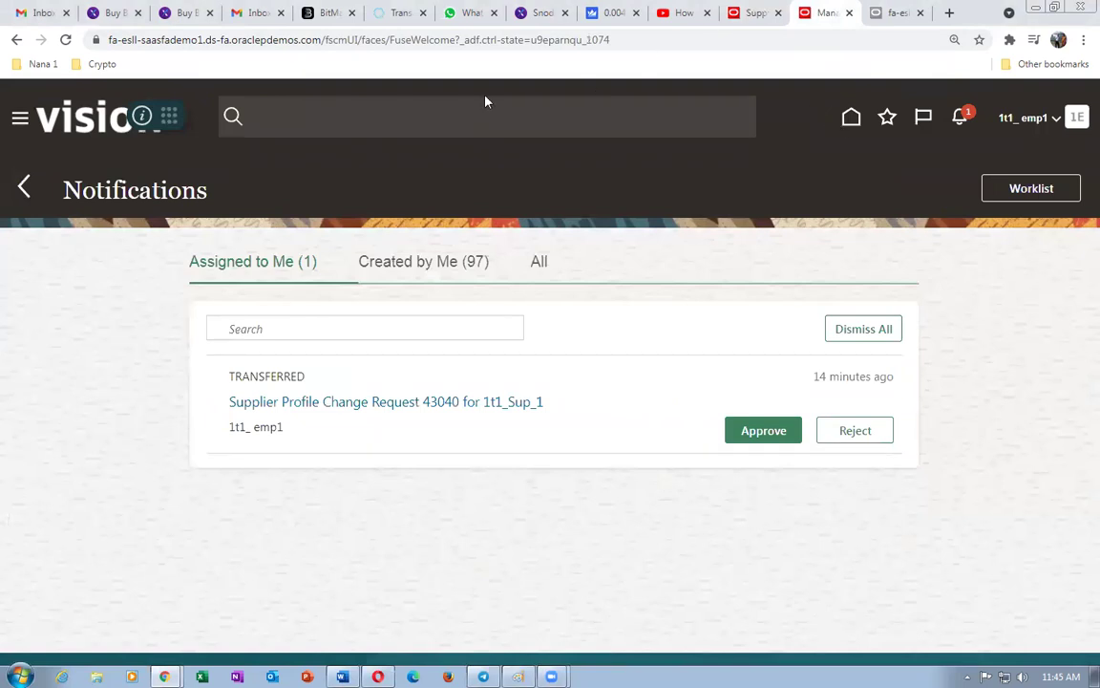
click(754, 13)
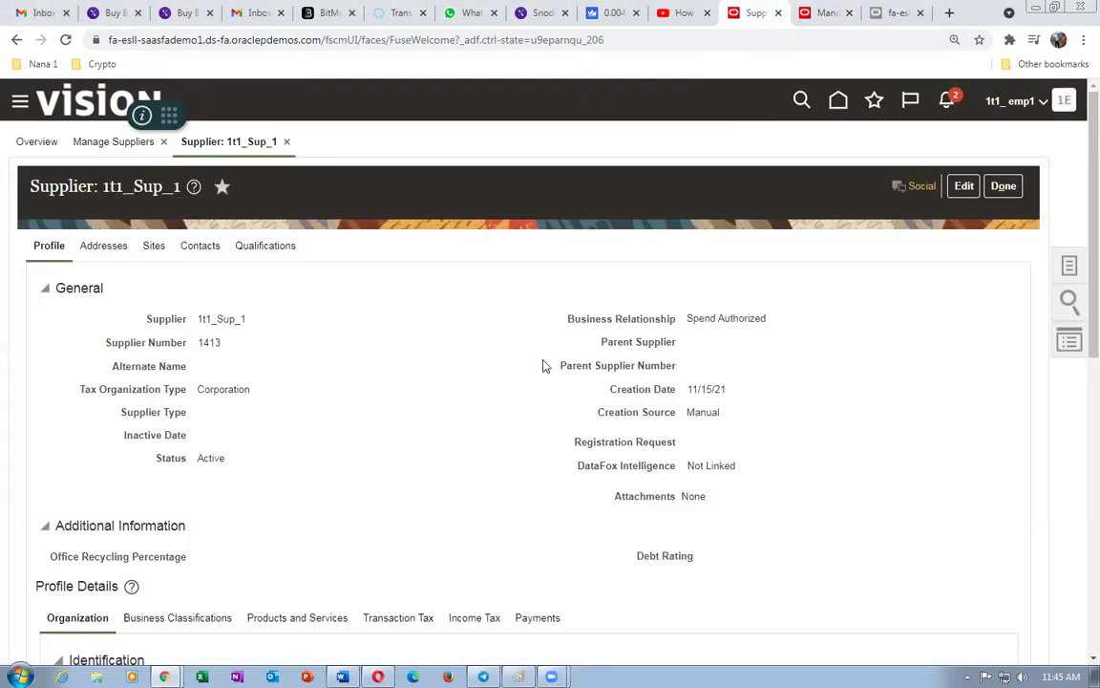
scroll(253, 520, down, 2)
scroll(261, 521, up, 2)
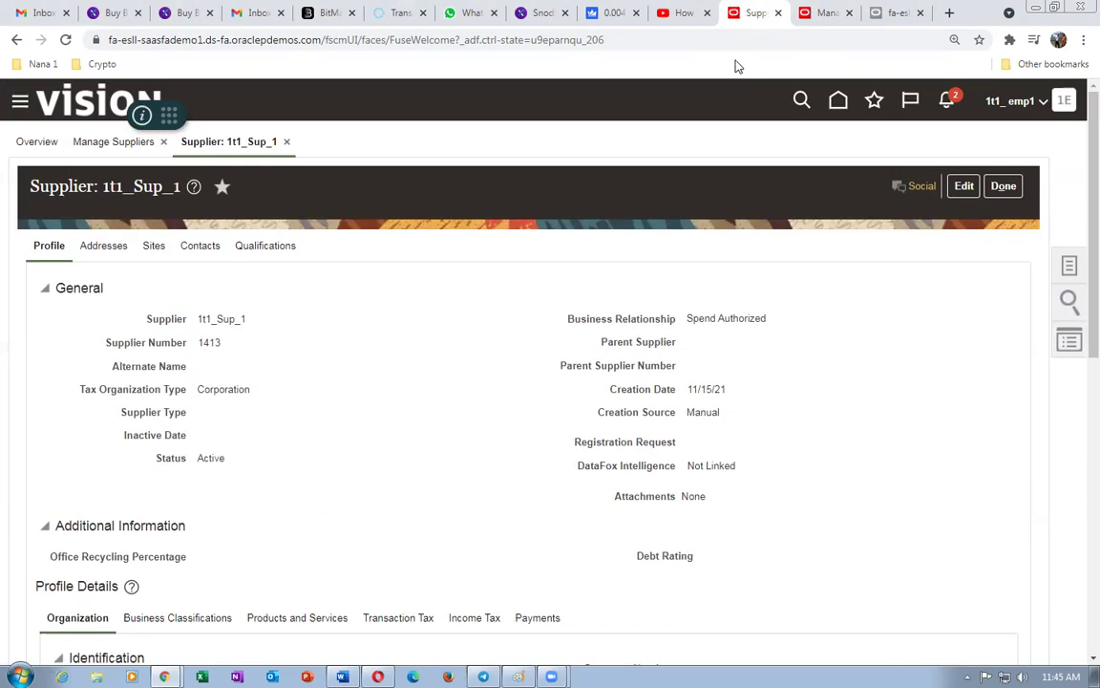
click(684, 14)
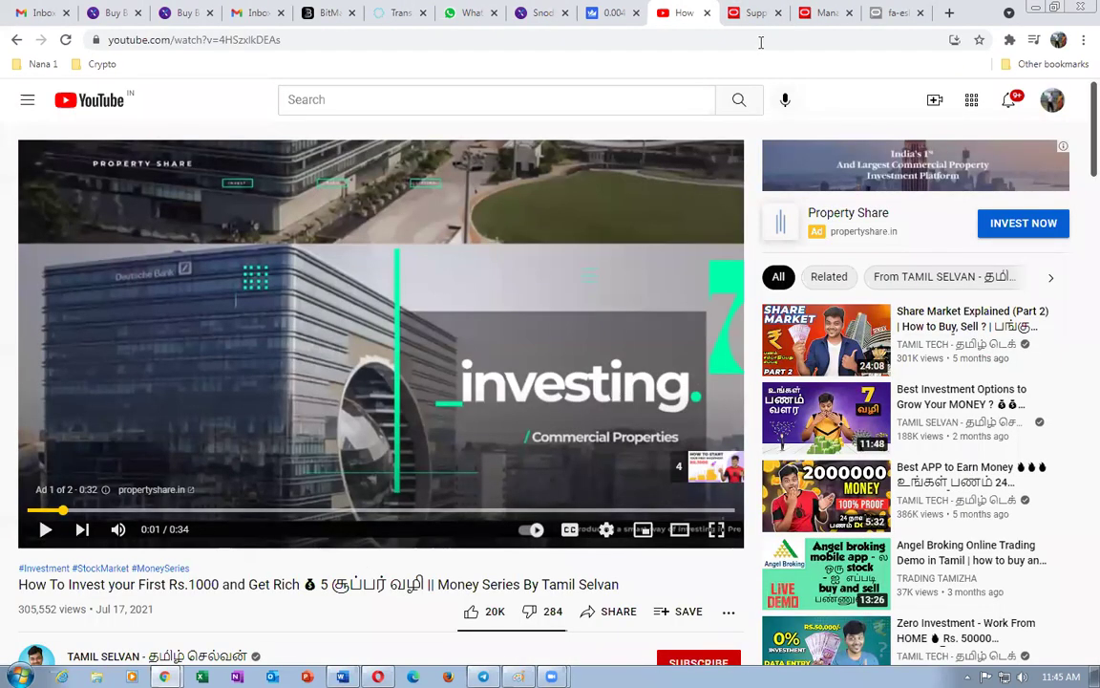
click(755, 16)
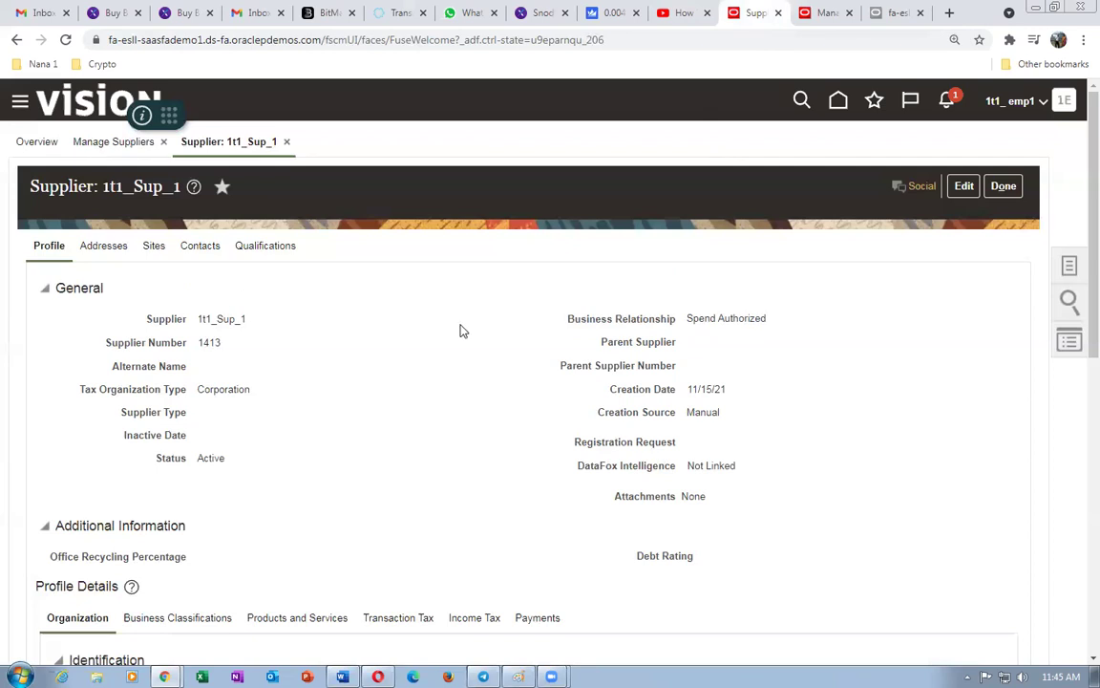
click(830, 17)
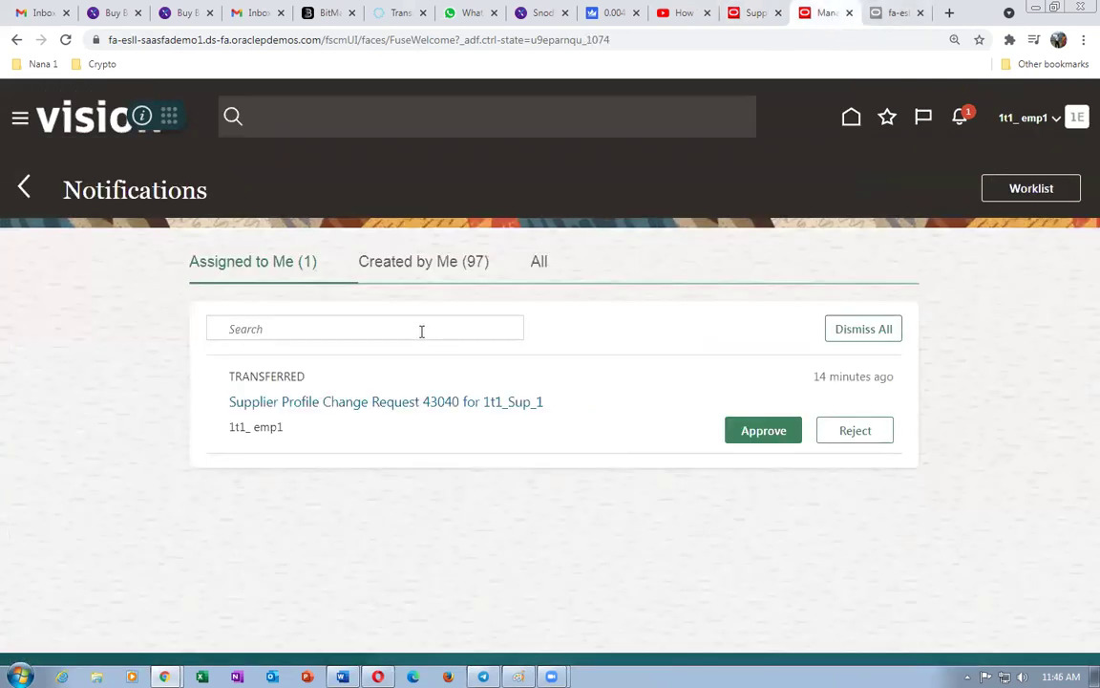
click(897, 13)
click(829, 12)
click(1020, 189)
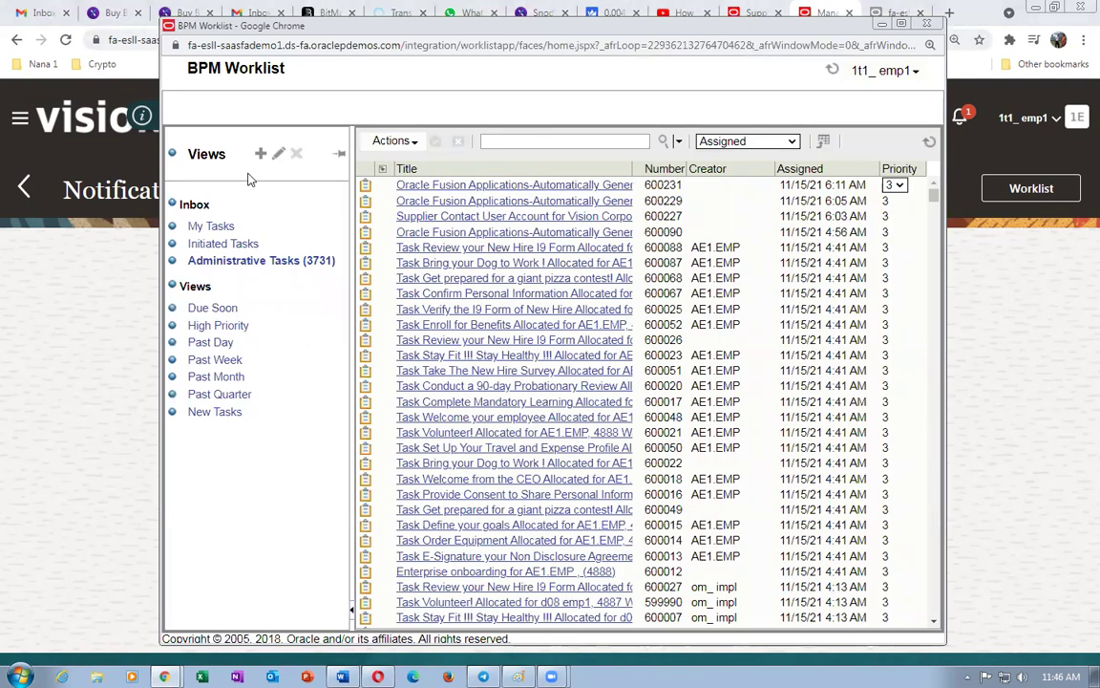
click(458, 221)
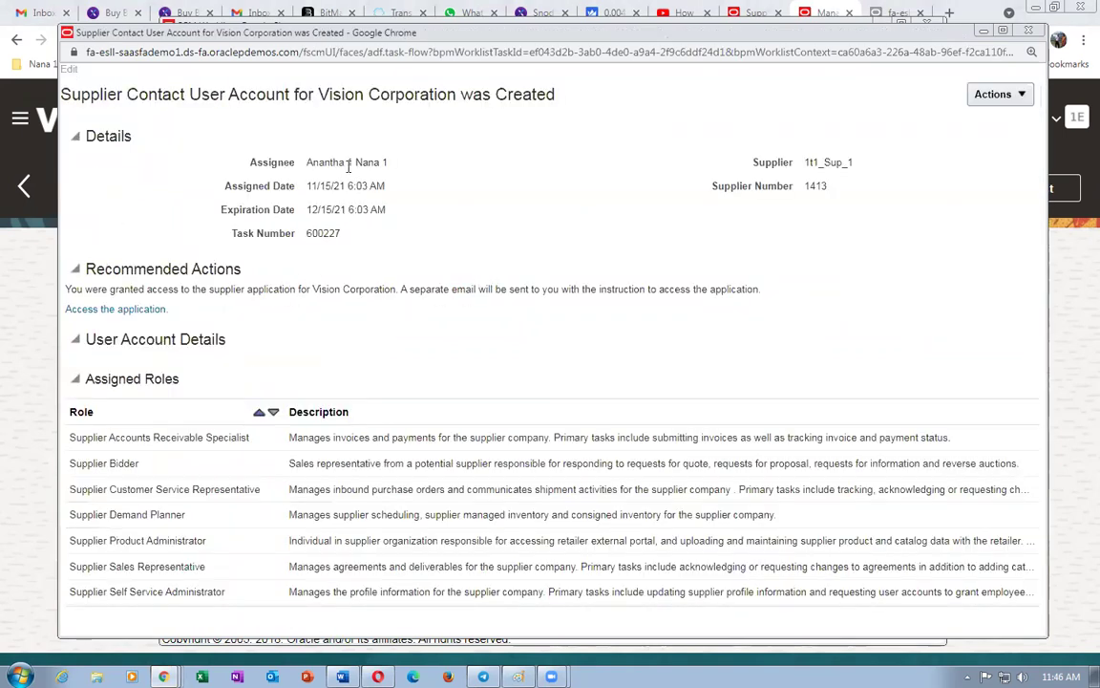
drag(325, 163, 376, 161)
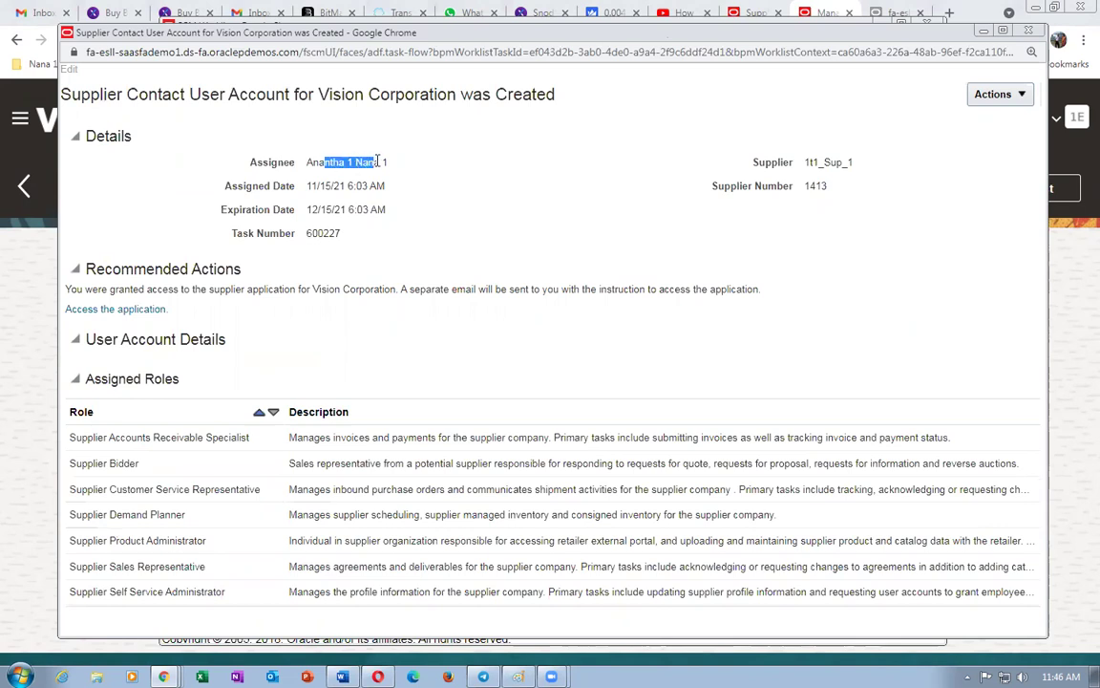
click(997, 94)
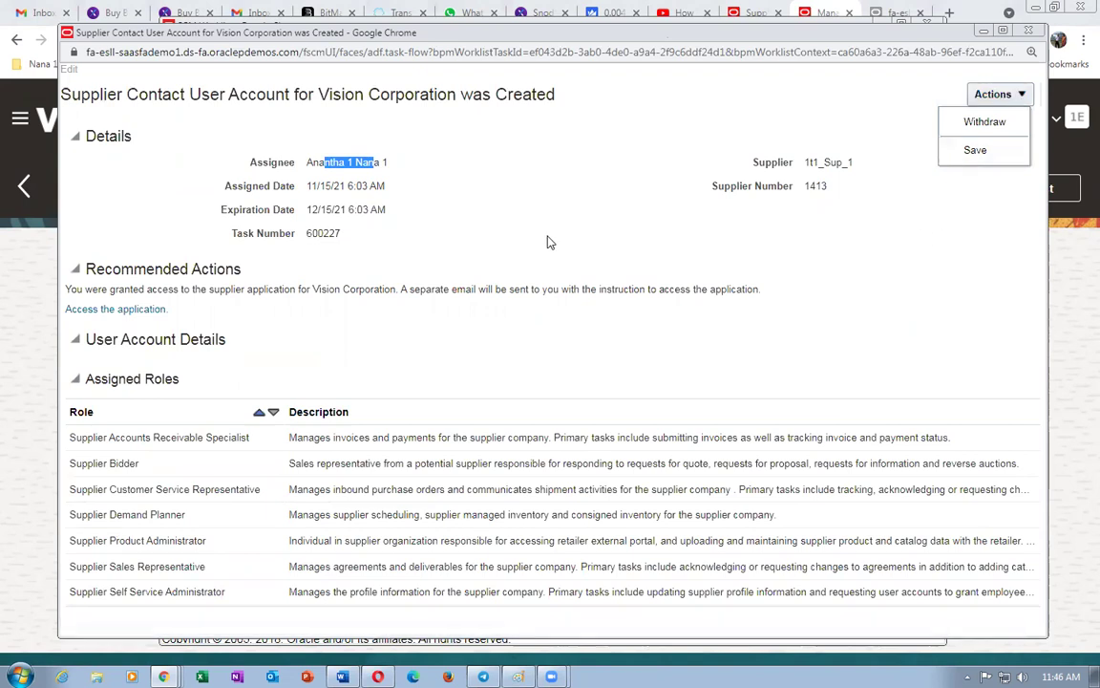
click(146, 206)
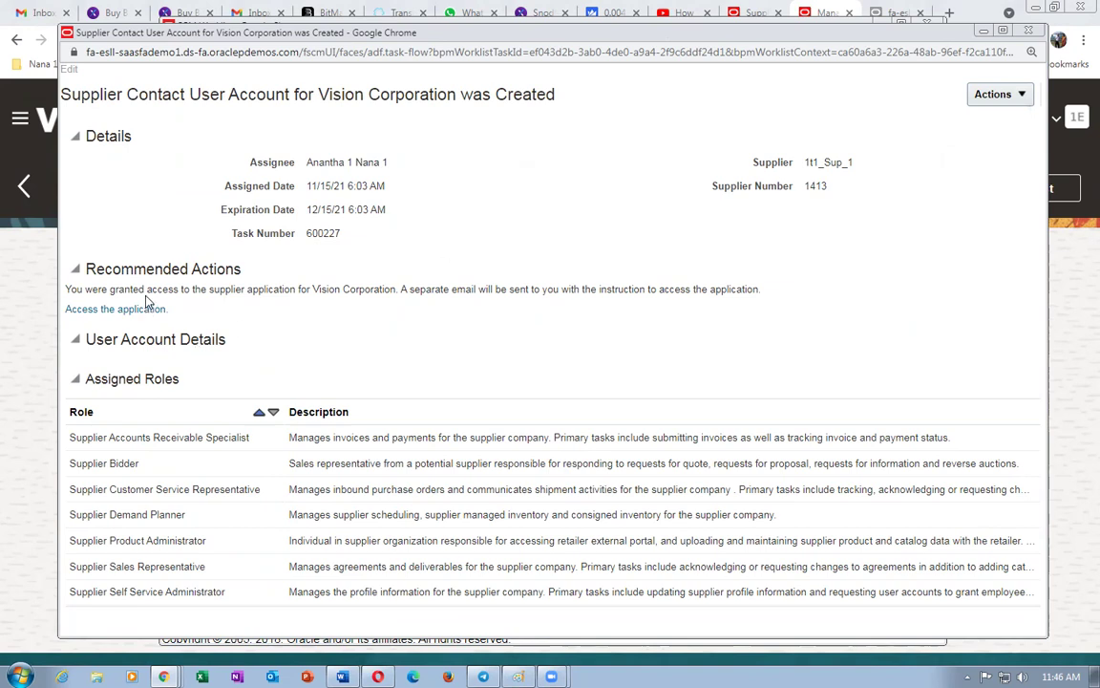
drag(146, 289, 253, 303)
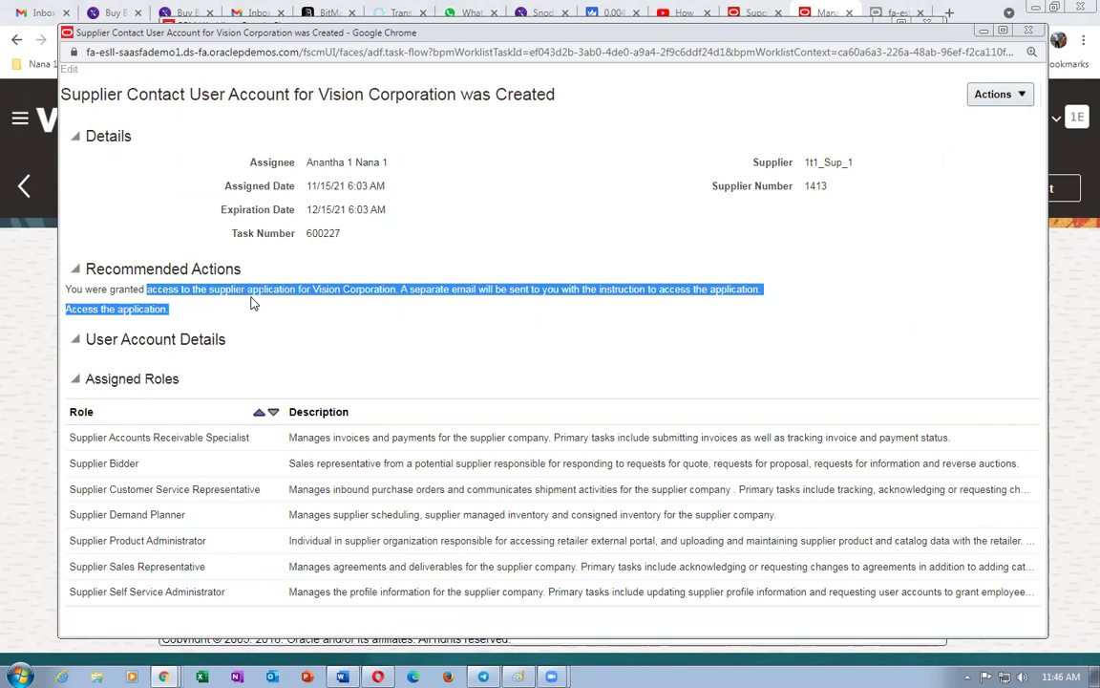
click(361, 349)
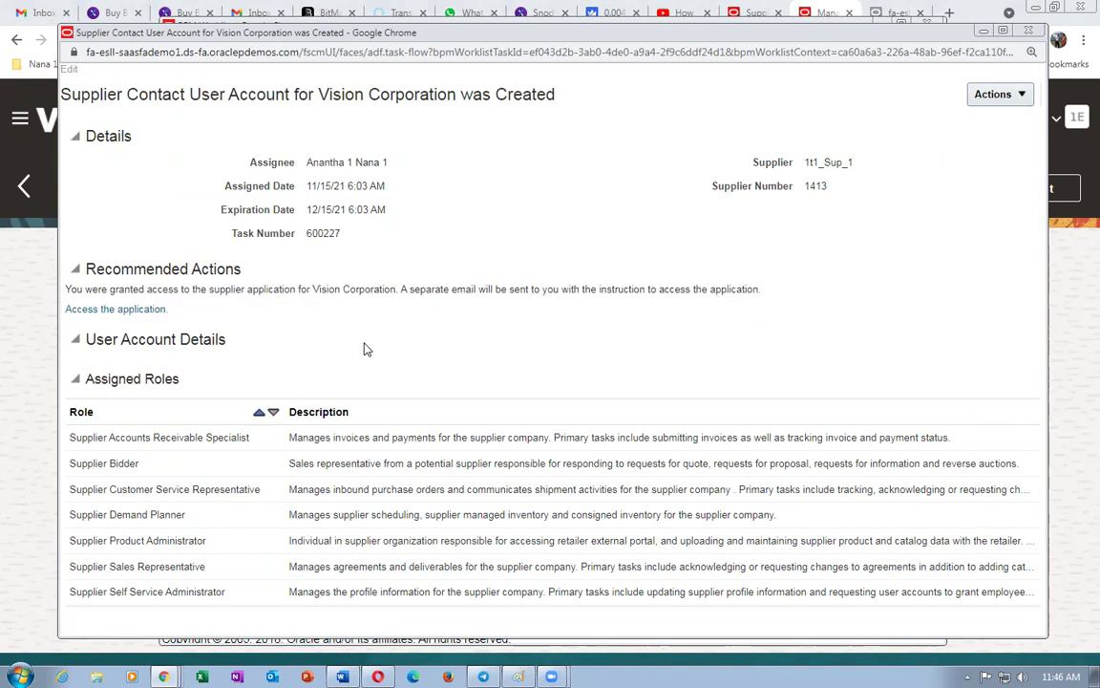
click(1012, 96)
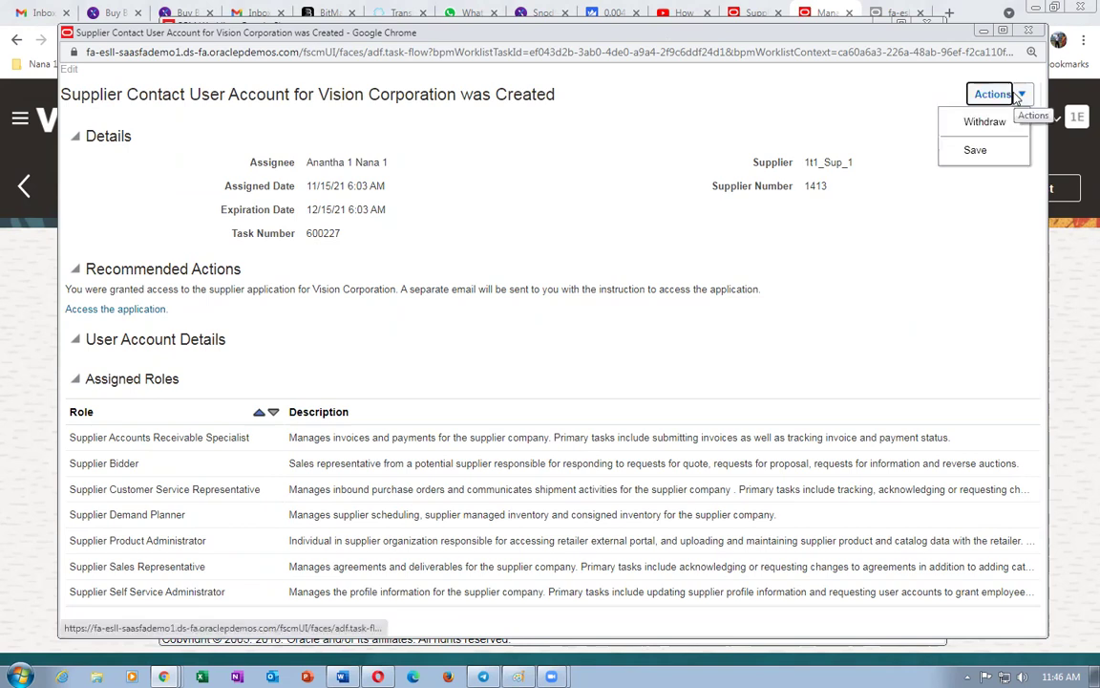
click(675, 138)
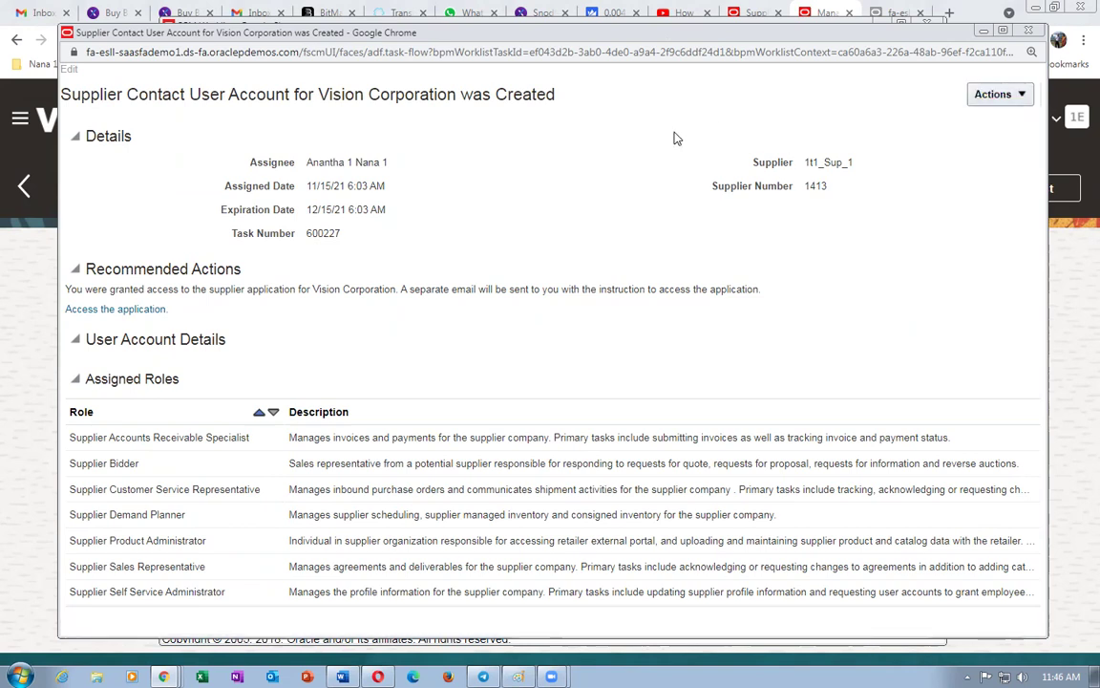
click(1029, 33)
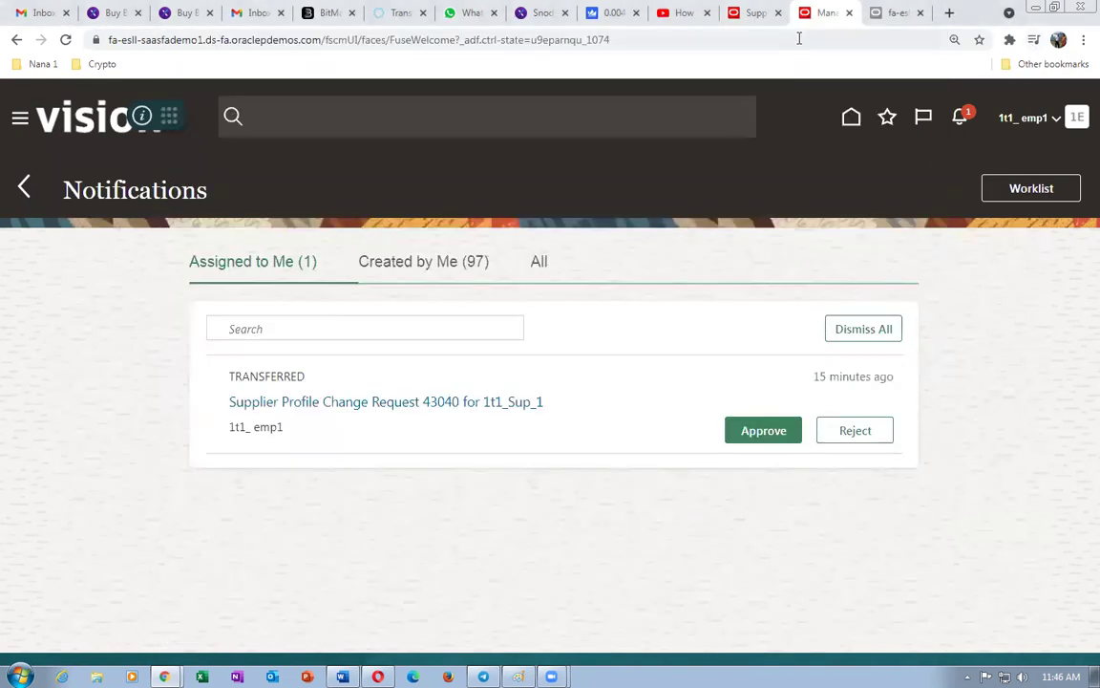
- Return to 1t1_Sup_1's profile, show its Sites tab with active Site 1, and enter edit mode
click(754, 12)
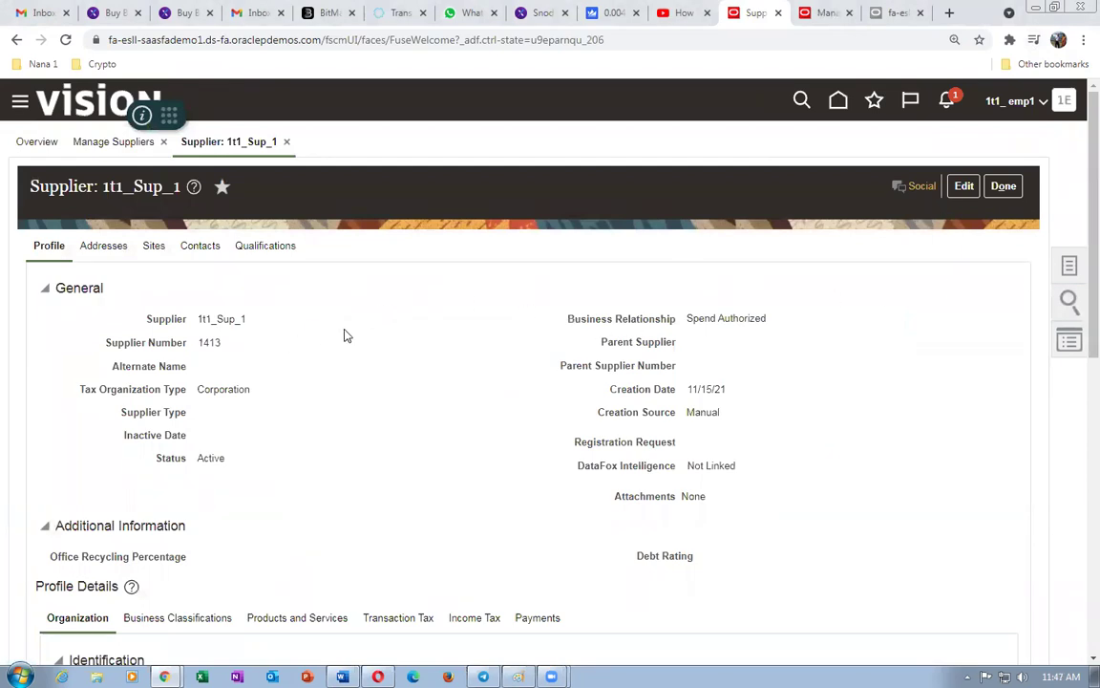
drag(205, 458, 219, 455)
click(319, 446)
scroll(319, 446, down, 4)
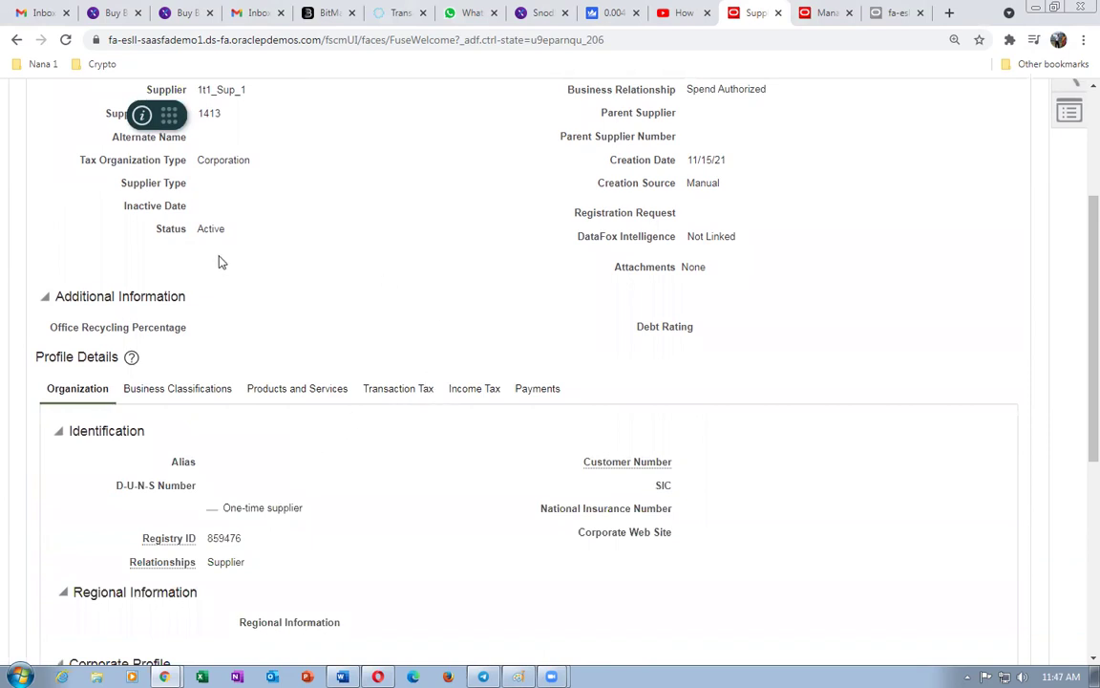
scroll(249, 267, up, 4)
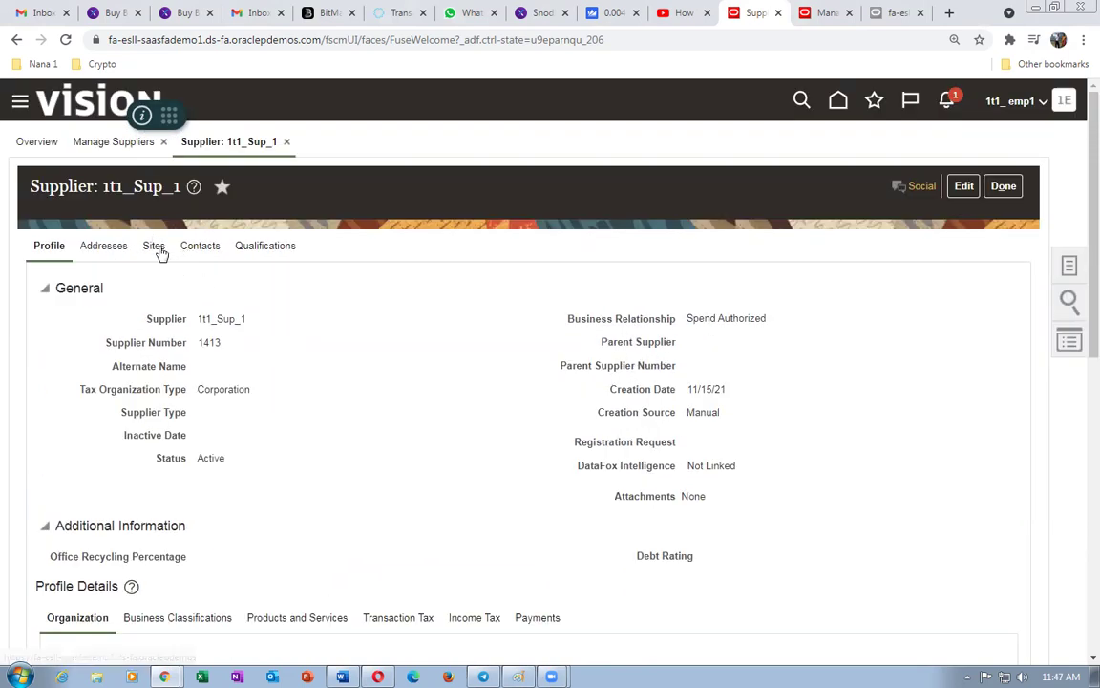
click(153, 248)
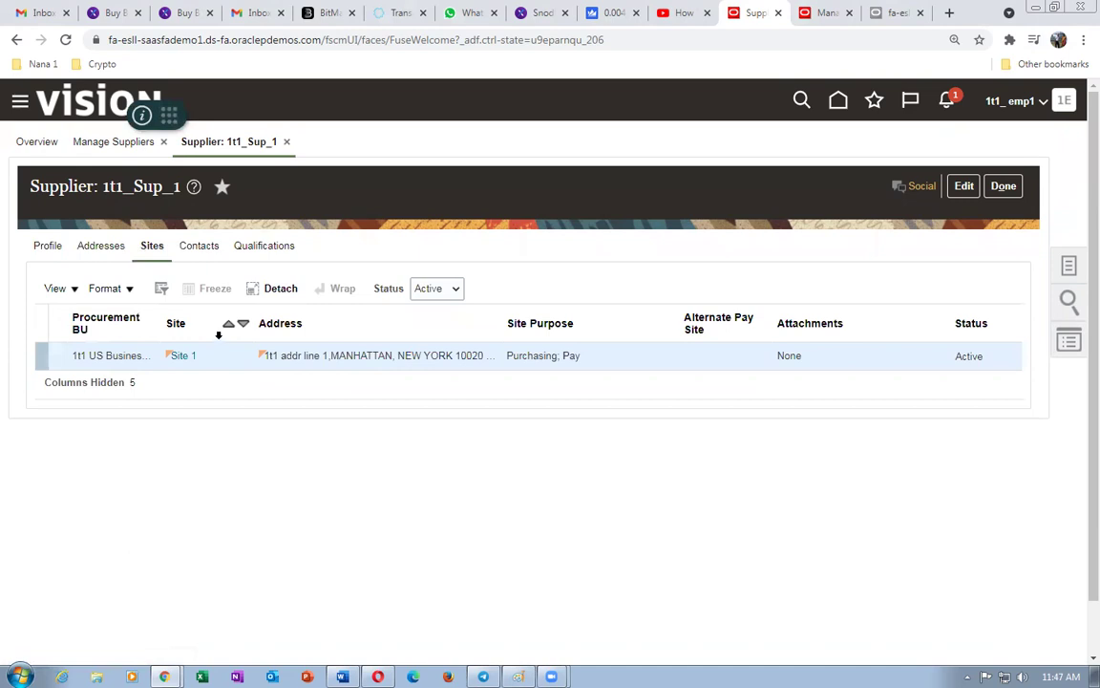
click(965, 186)
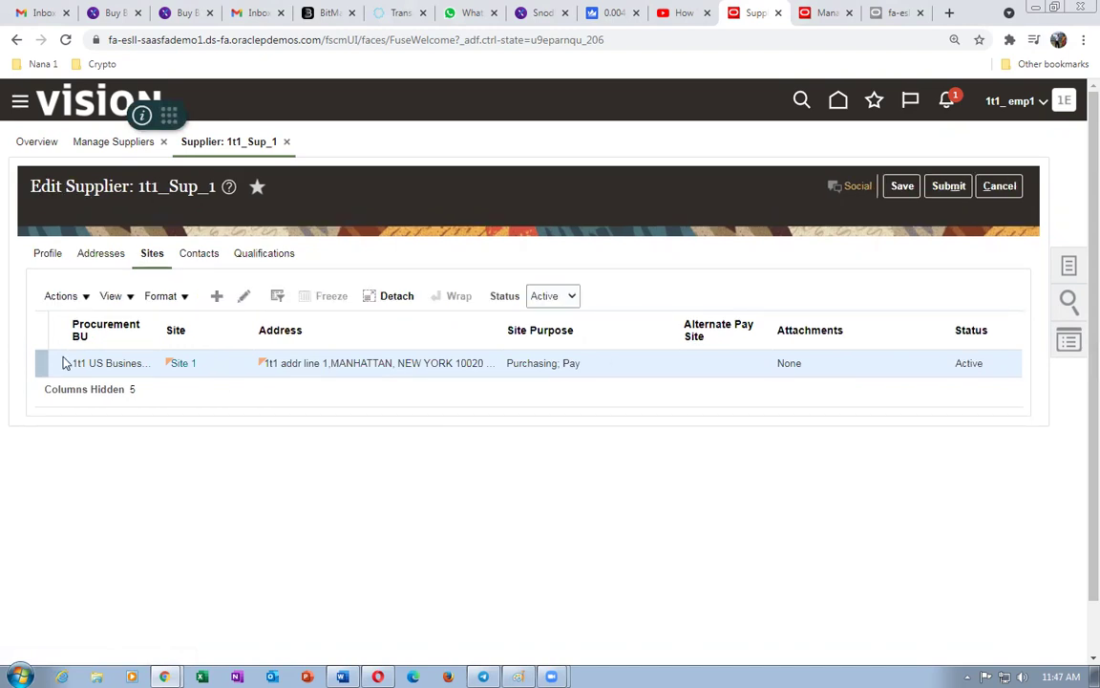
- Open Site 1, save and close it, then submit the supplier changes, confirming both messages
click(241, 300)
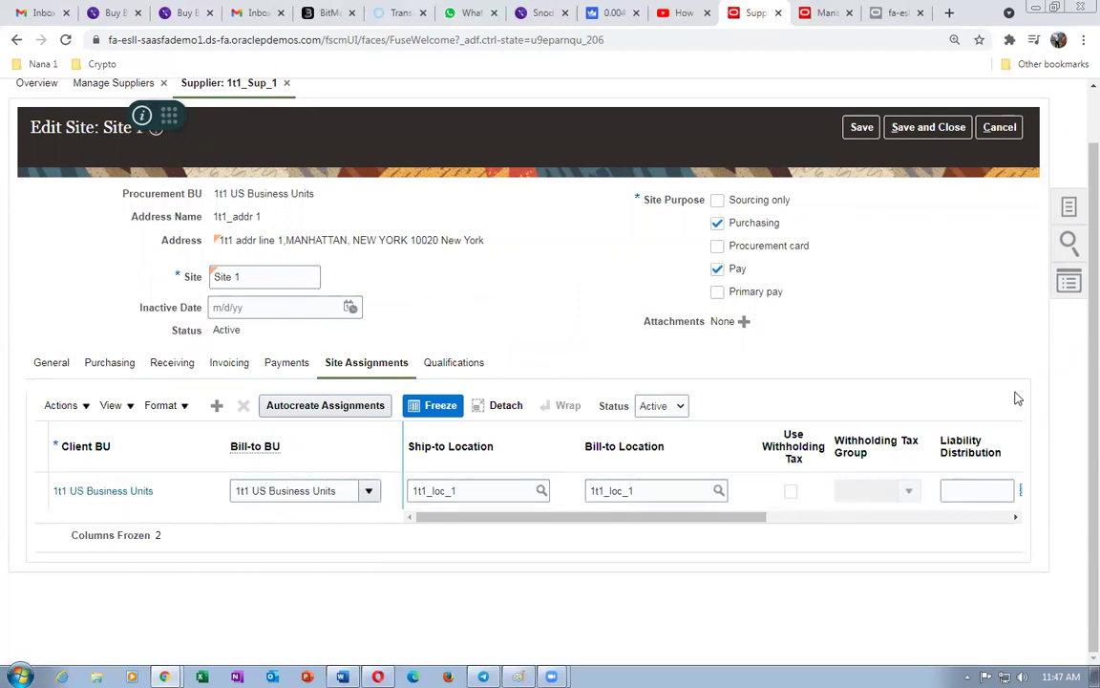
scroll(1079, 348, up, 1)
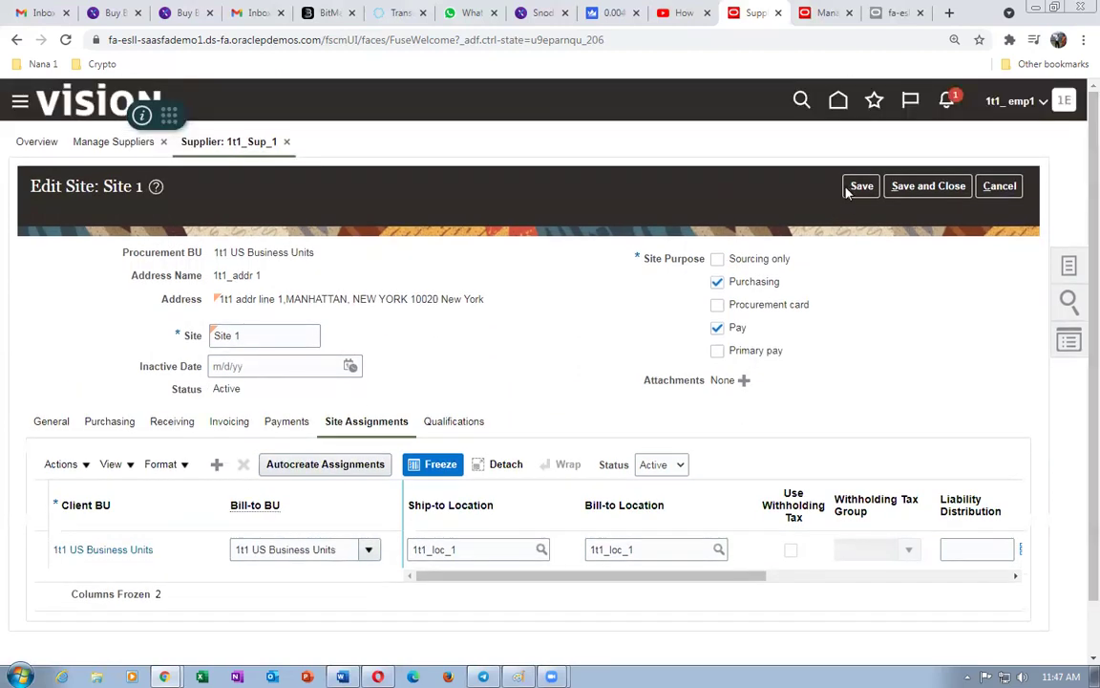
click(929, 185)
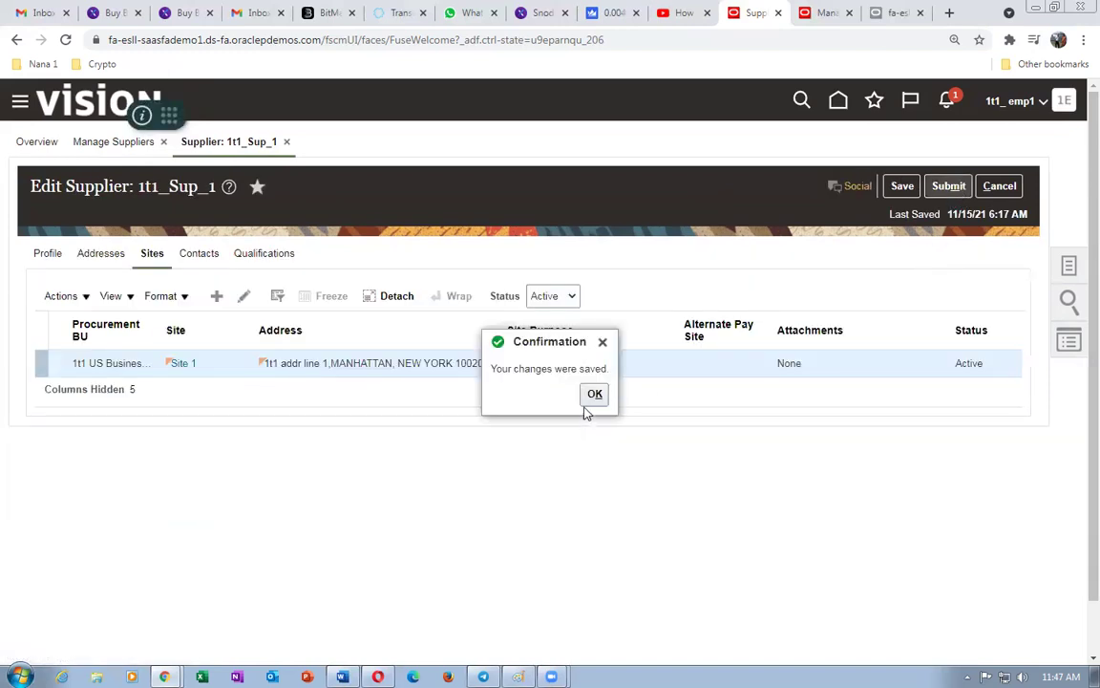
click(592, 394)
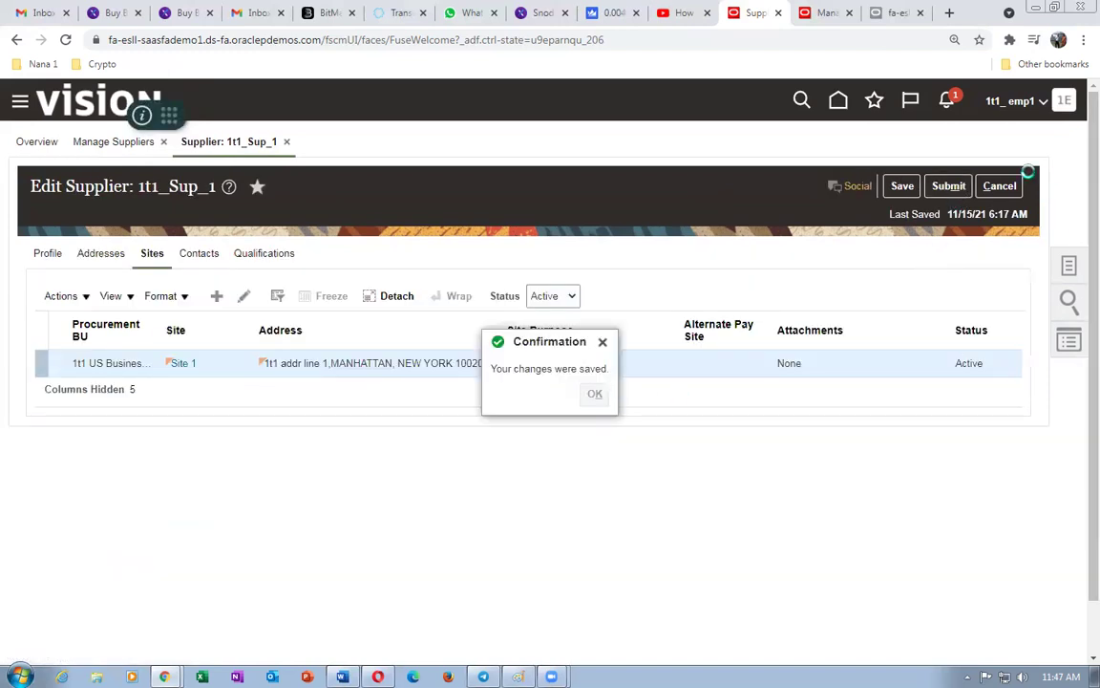
click(960, 188)
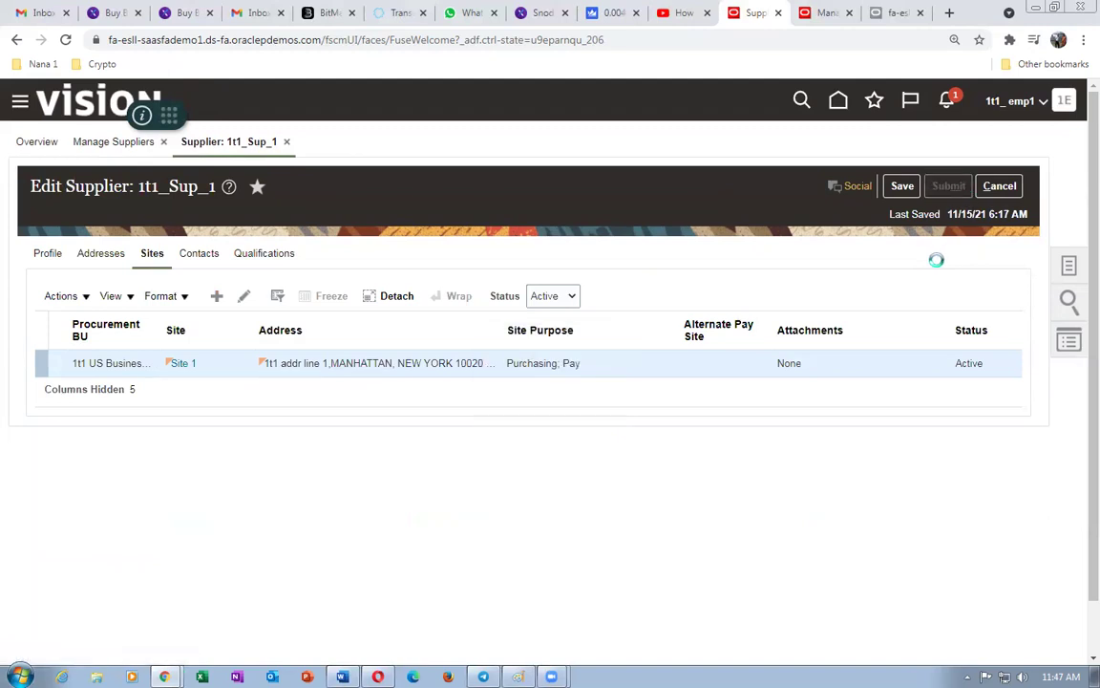
click(590, 254)
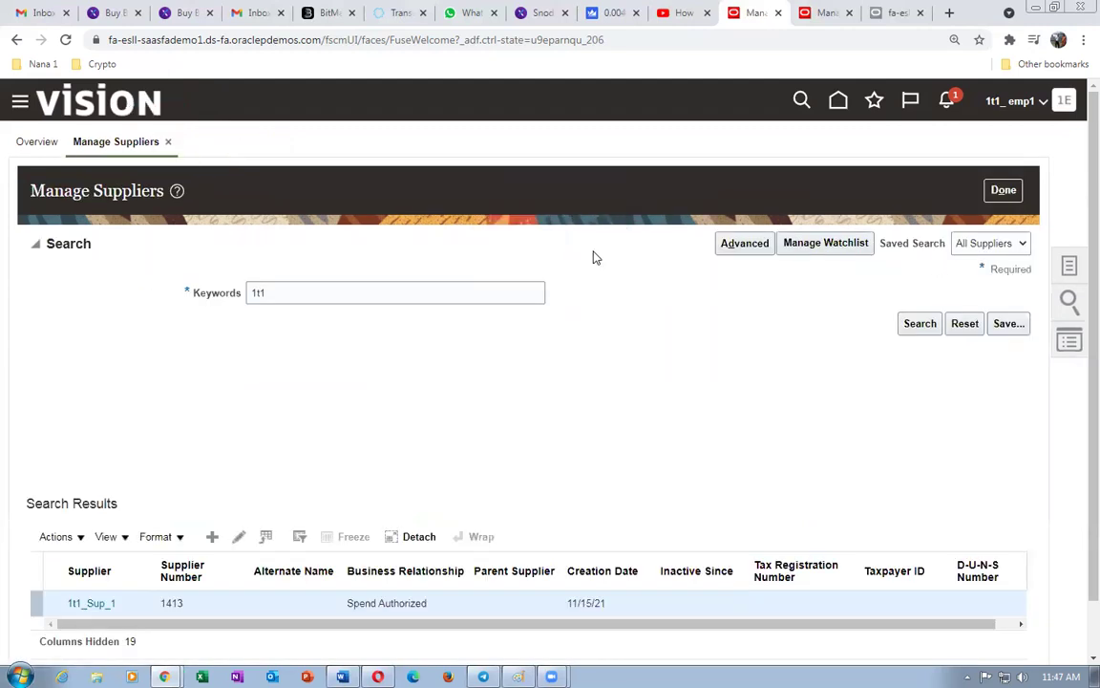
- Reopen 1t1_Sup_1 from a 1t1 search, check its Sites and Contacts, then sign out
click(917, 325)
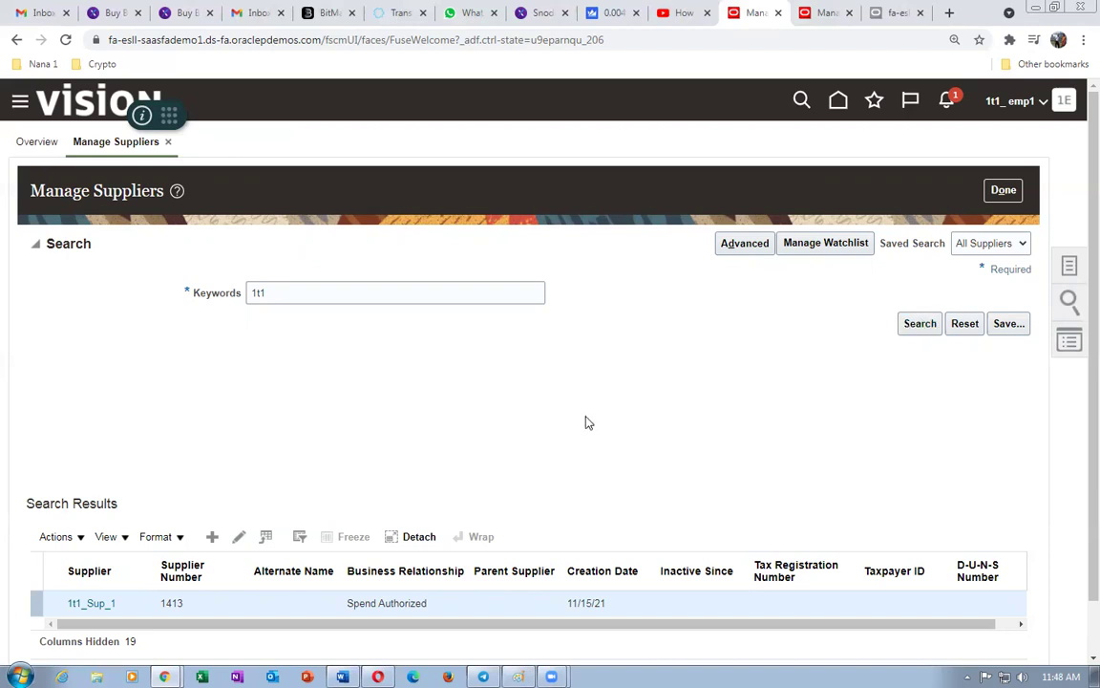
click(91, 603)
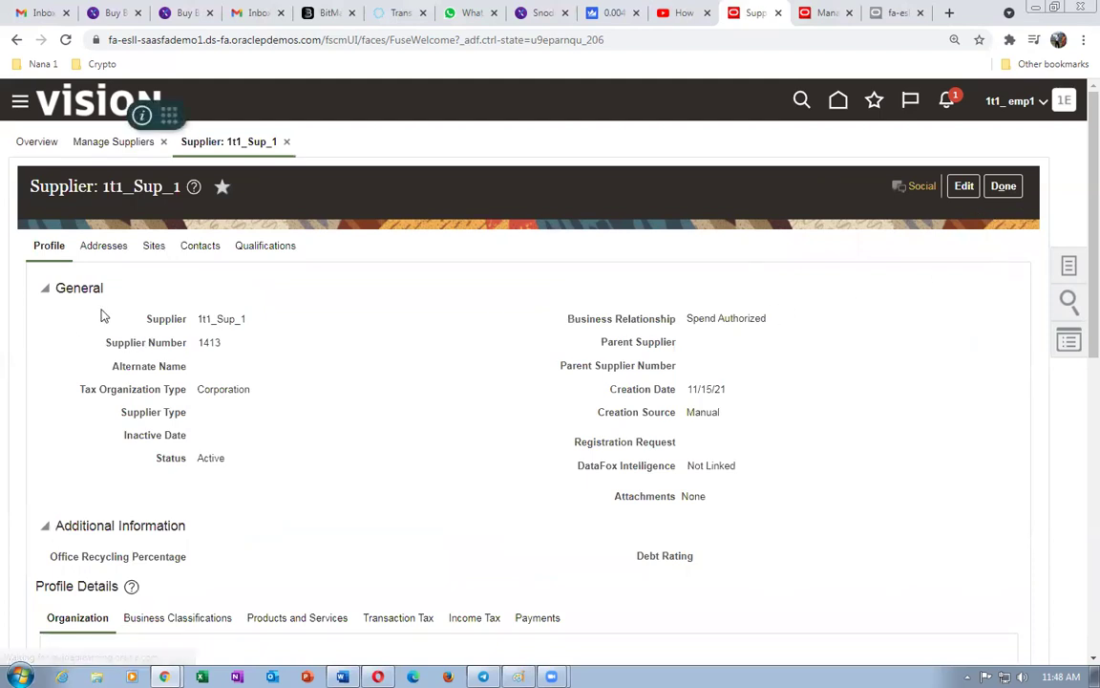
click(153, 245)
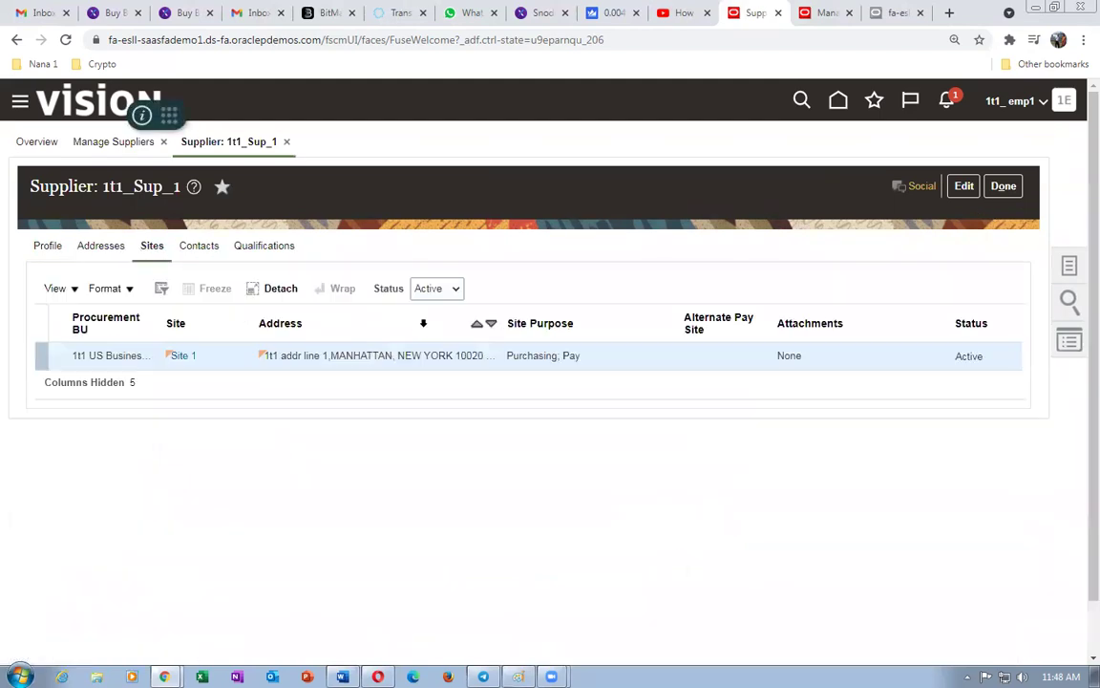
click(200, 247)
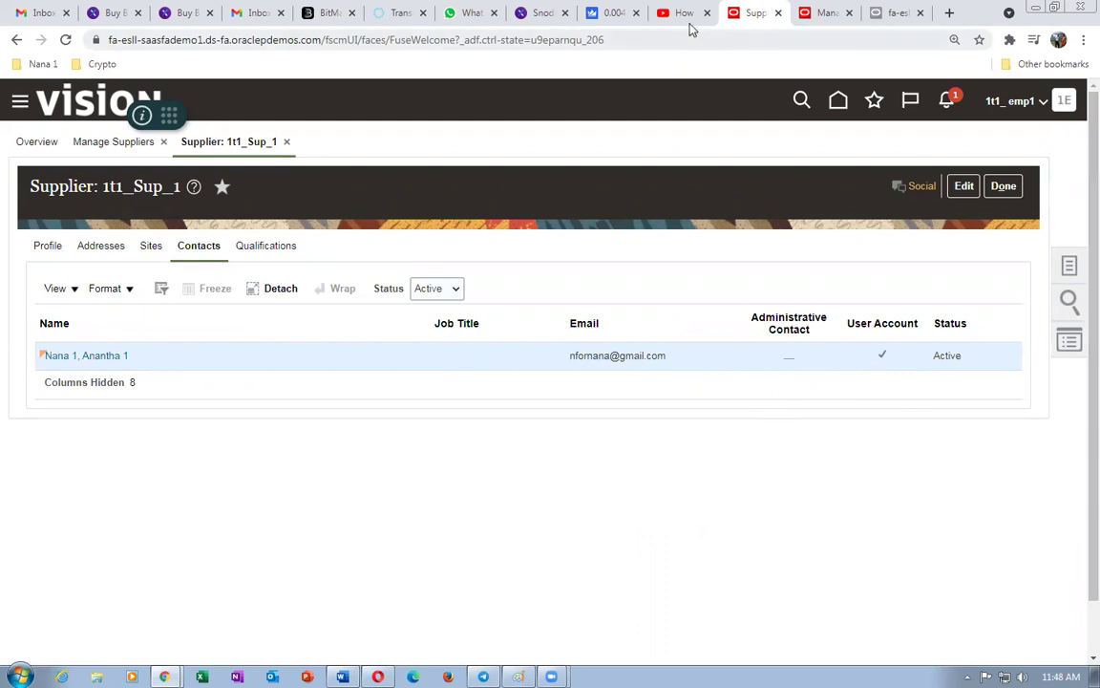
click(1064, 102)
click(1002, 136)
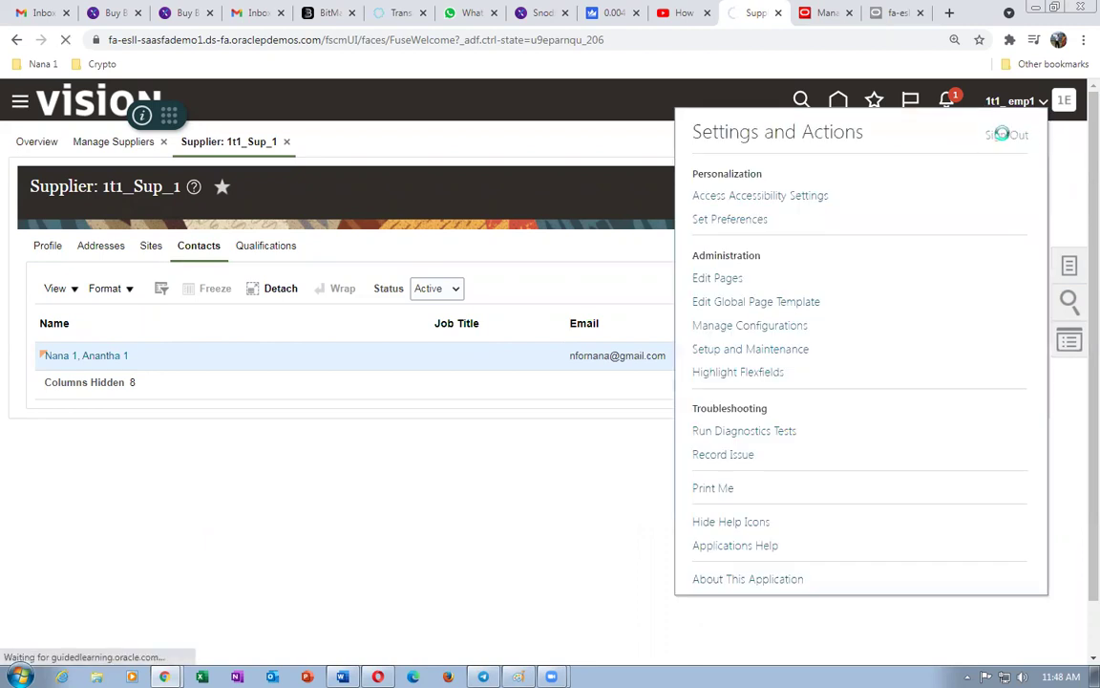
- Close the Notifications tab, confirm single sign-off, and sign back in as the employee user
click(833, 13)
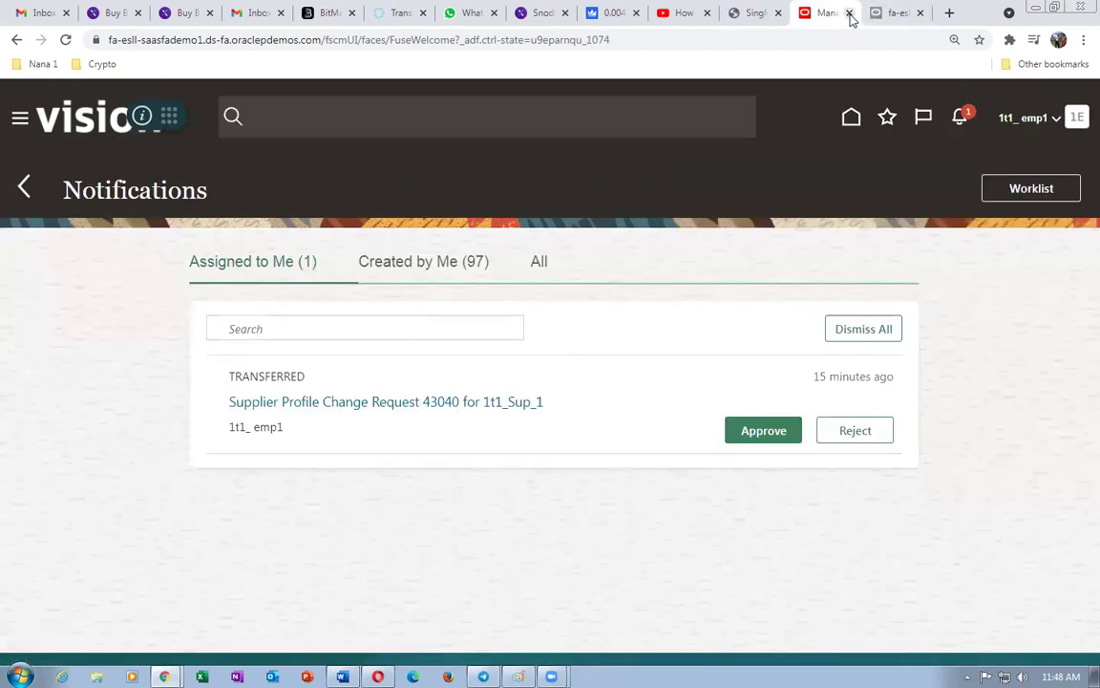
click(850, 13)
click(689, 13)
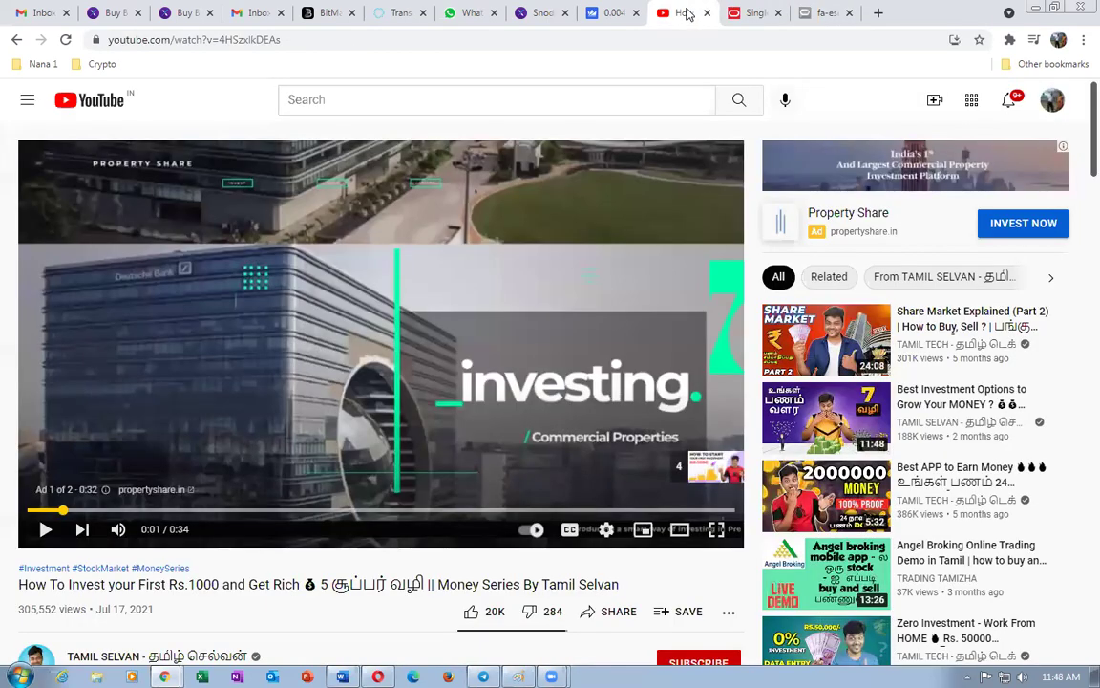
click(752, 13)
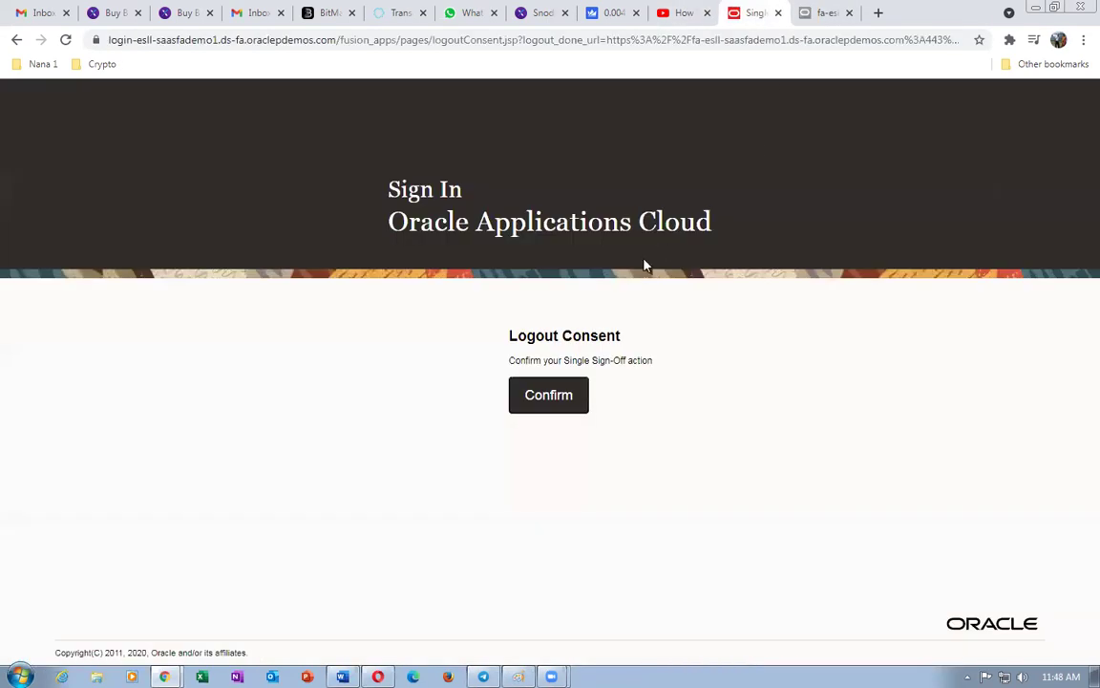
click(548, 395)
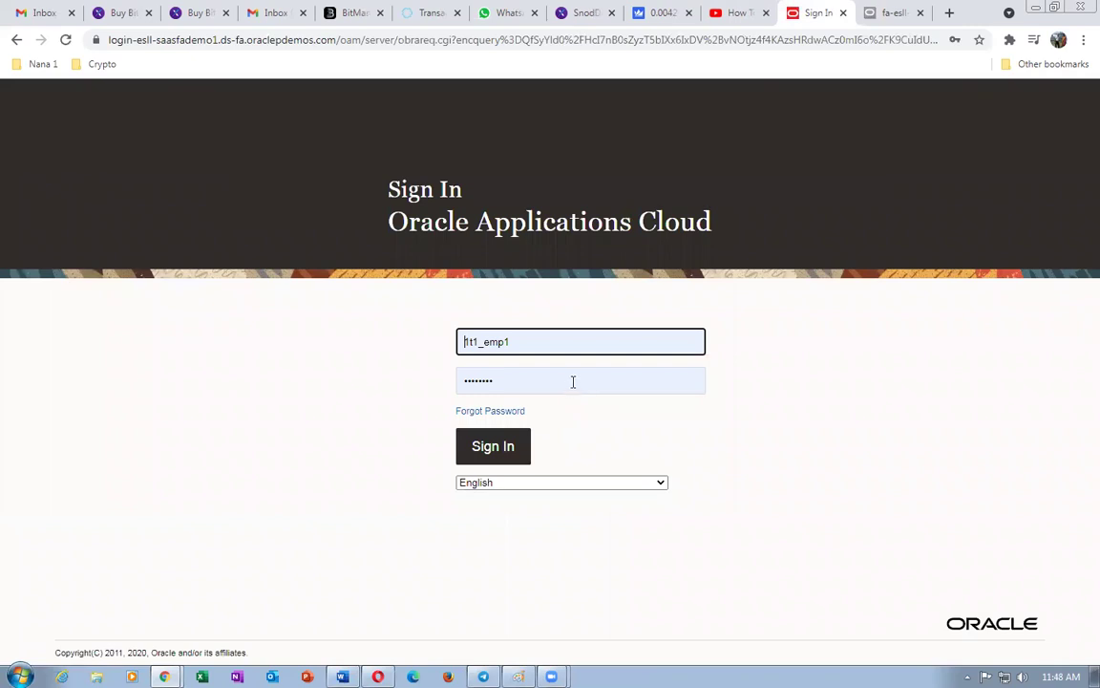
click(493, 448)
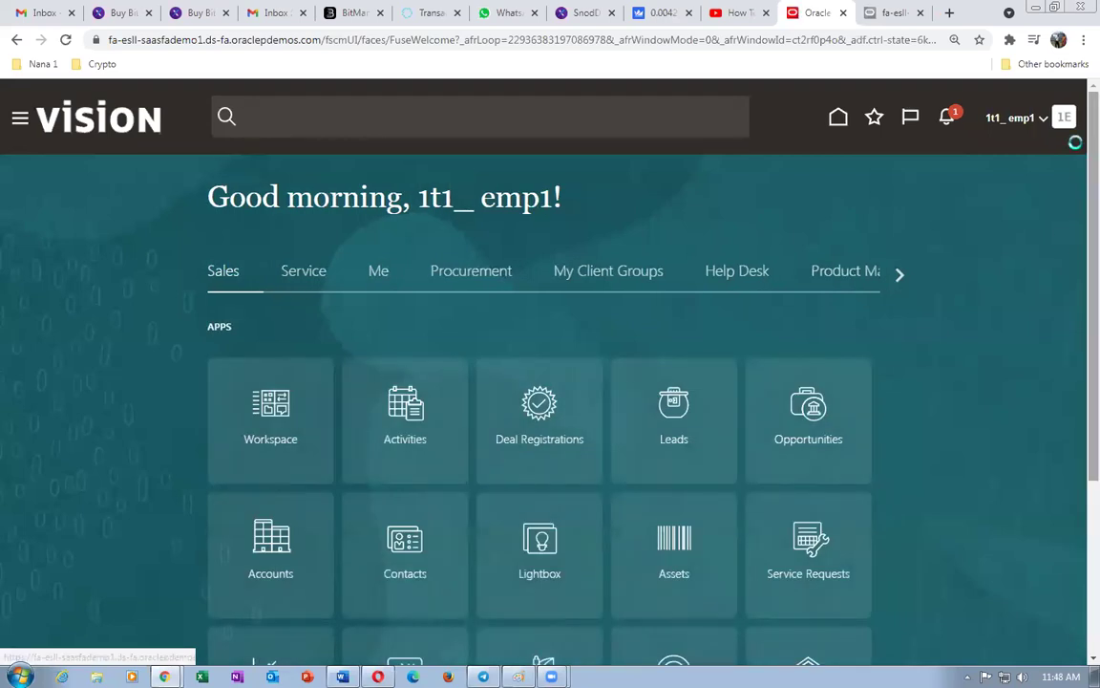
click(1063, 119)
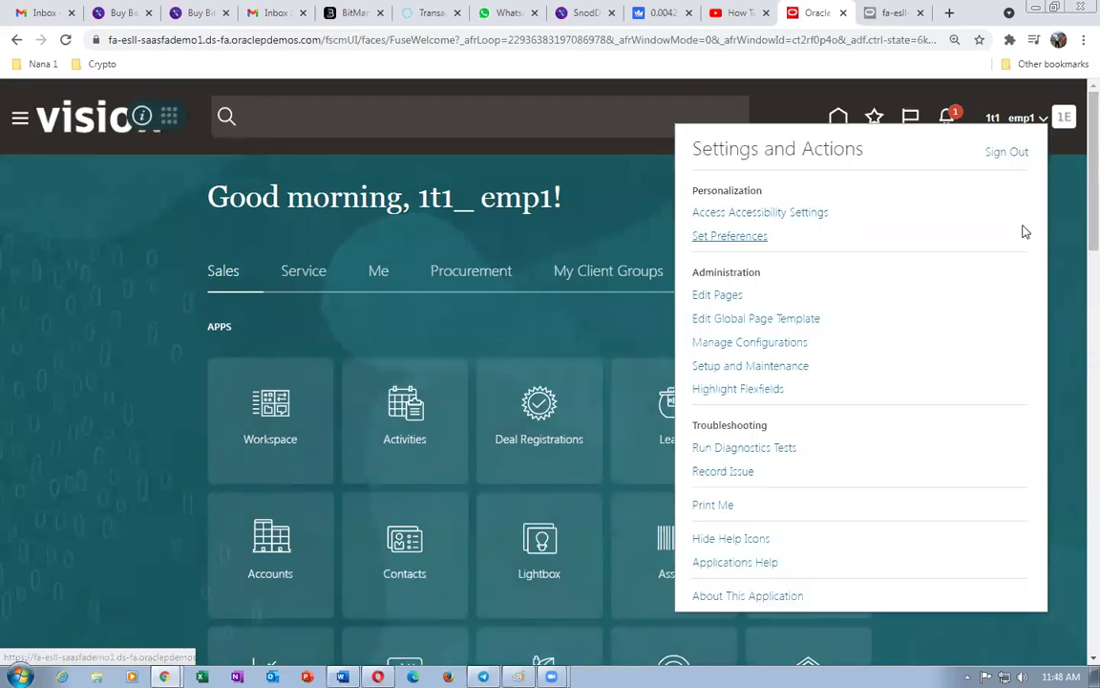
- In Setup and Maintenance, search tasks for conf%proc%bu and open Configure Procurement Business Function
click(756, 367)
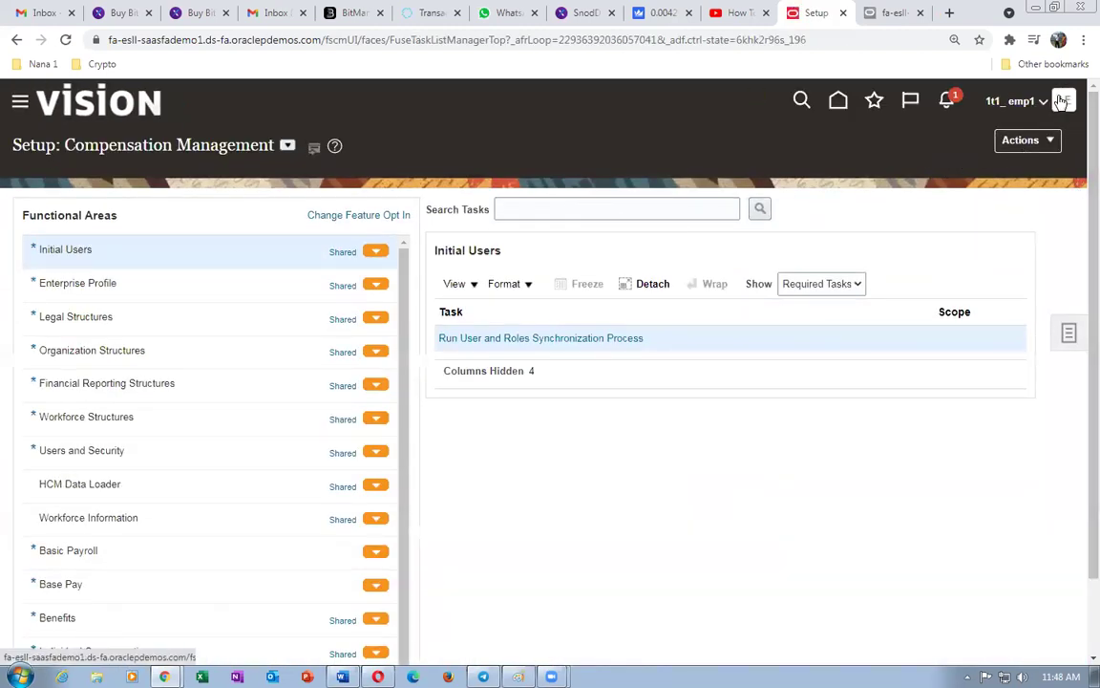
click(1068, 336)
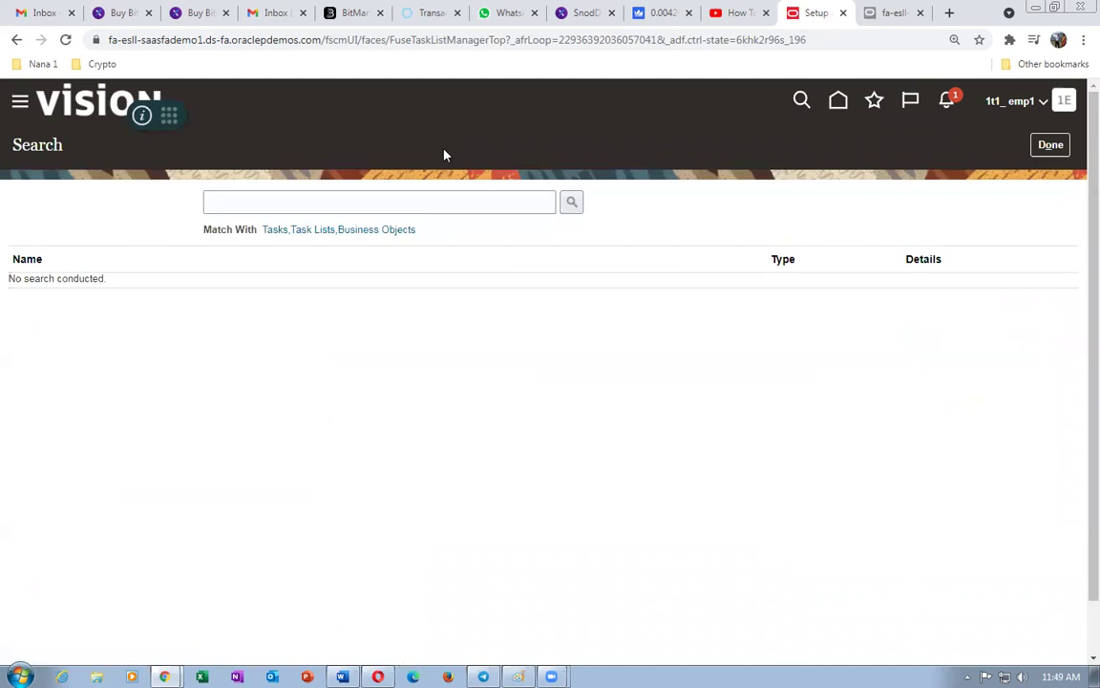
click(418, 201)
text(co)
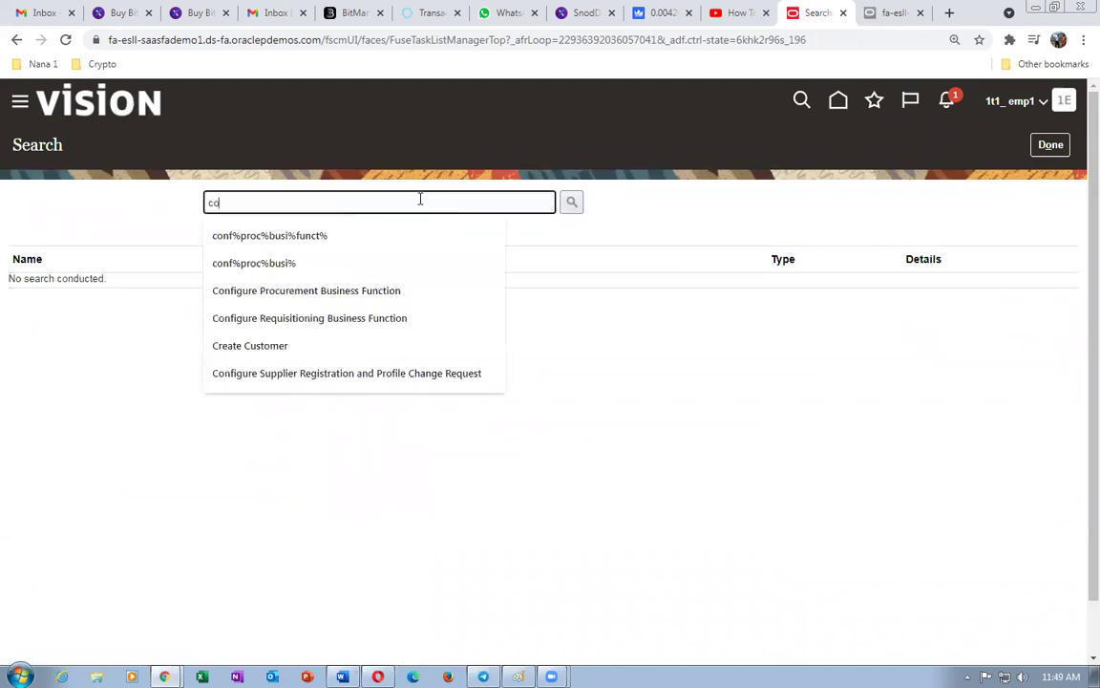
text(nf%pr)
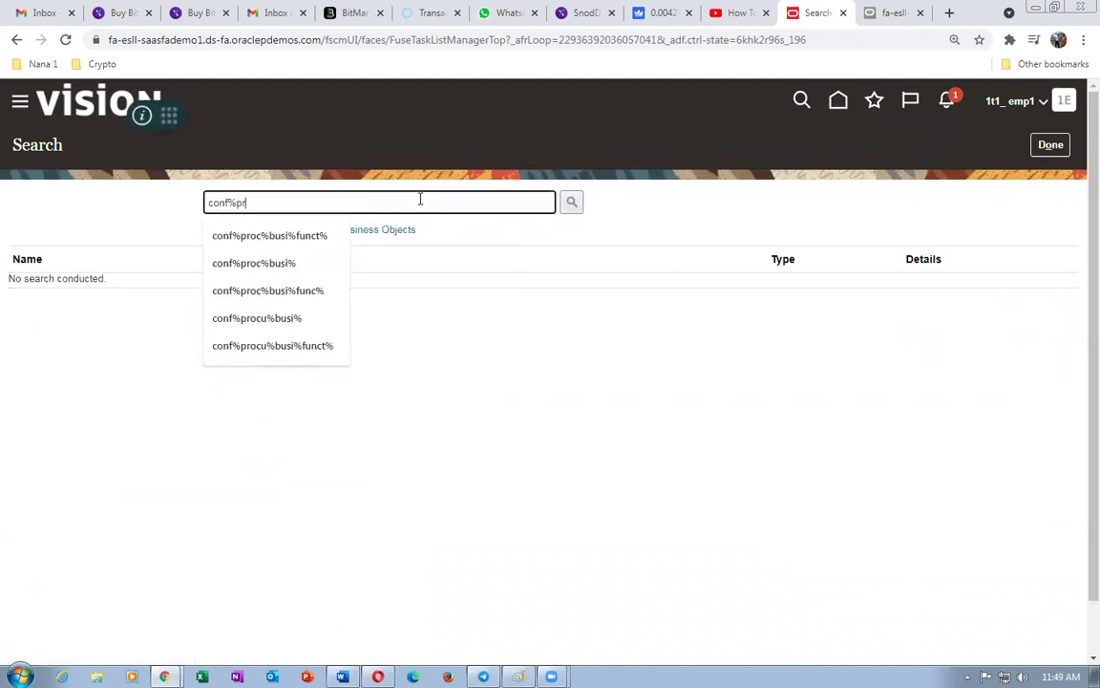
text(oc%busi)
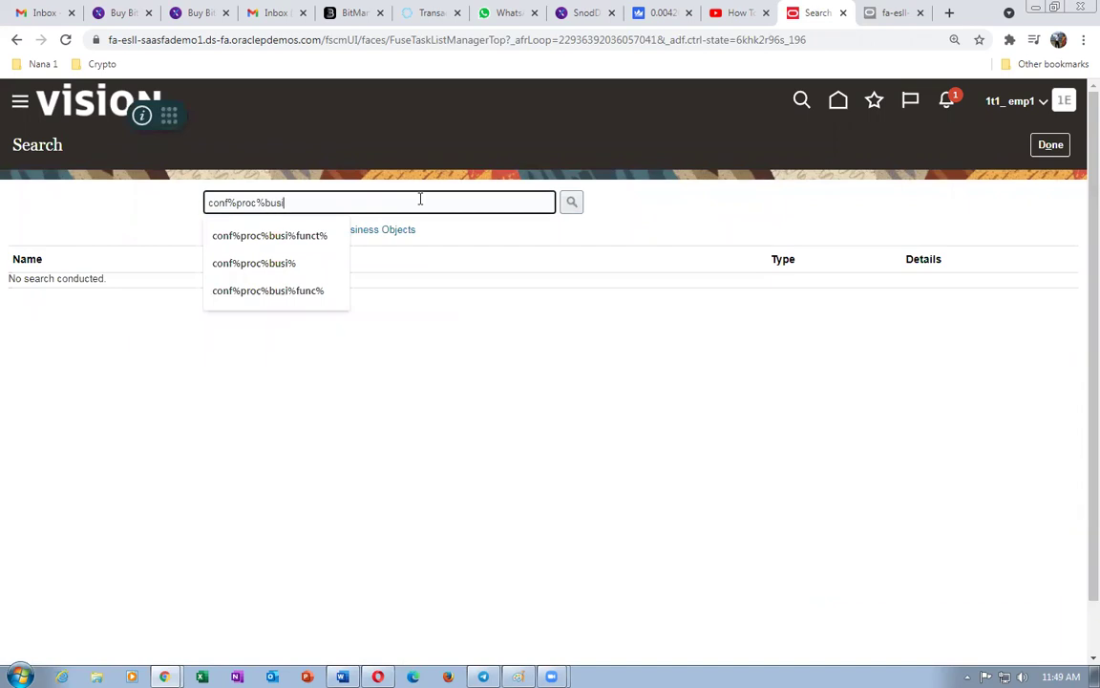
key(Return)
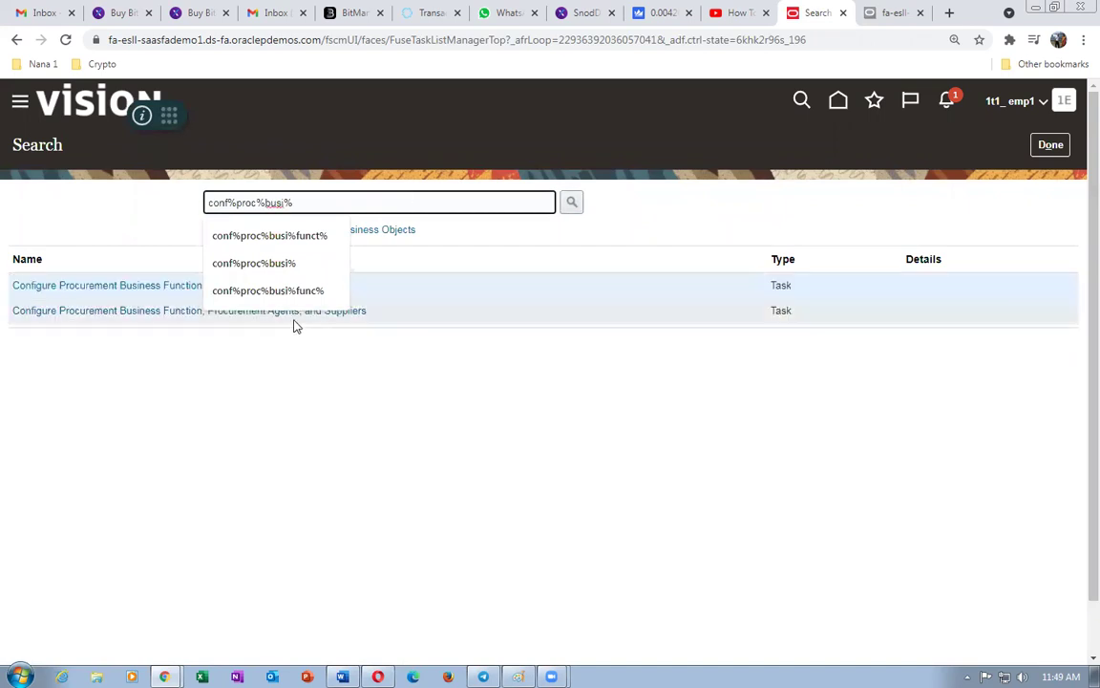
click(110, 285)
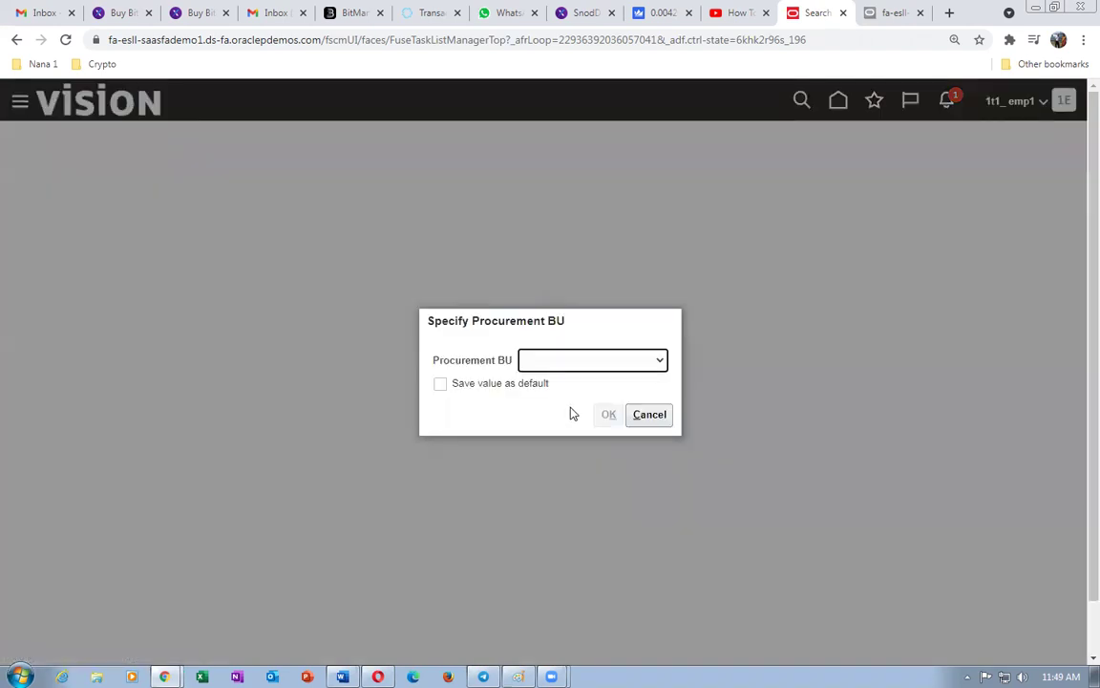
- Select 1t1 US Business Units as the procurement BU and confirm with OK
click(580, 371)
drag(671, 458, 670, 603)
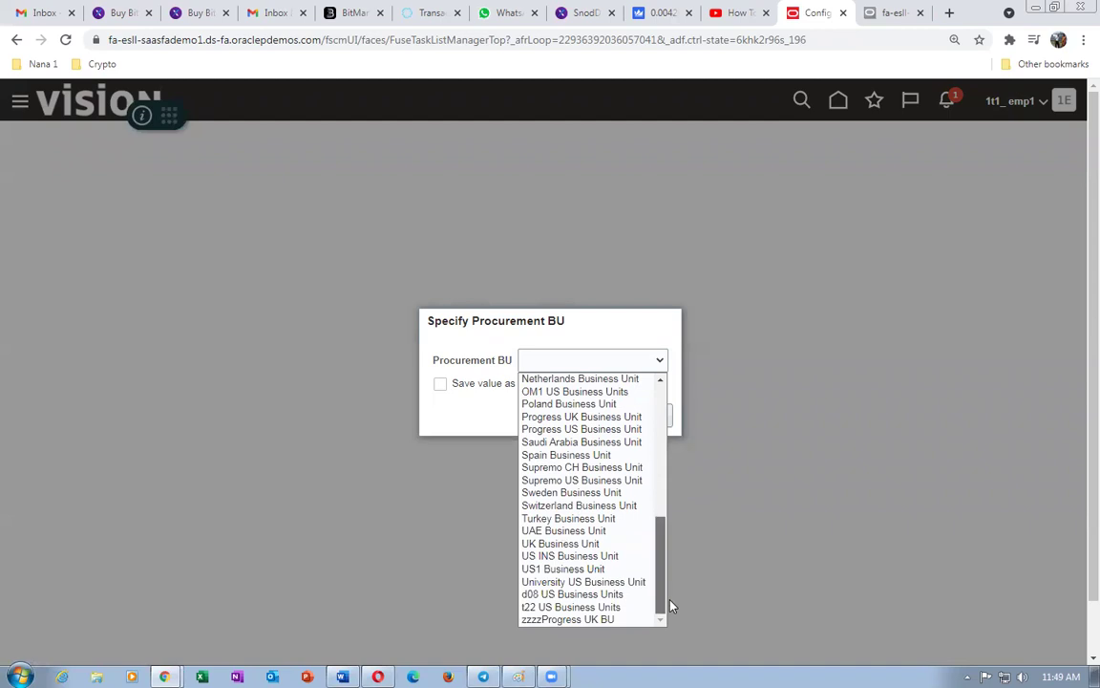
drag(670, 605, 653, 456)
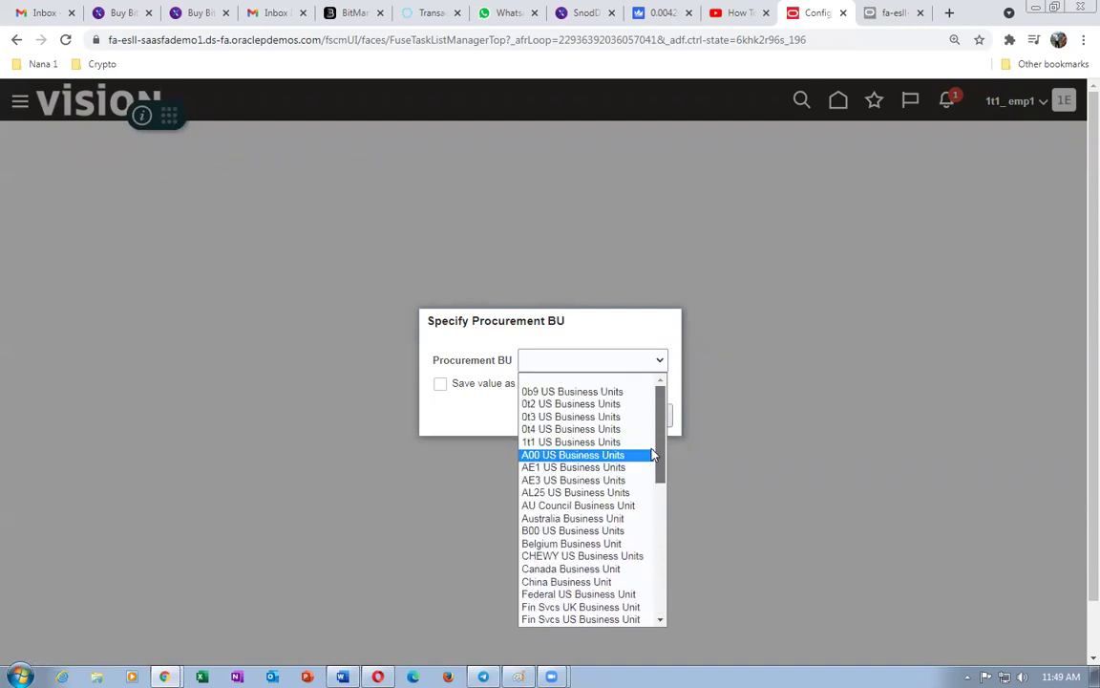
click(594, 443)
click(607, 416)
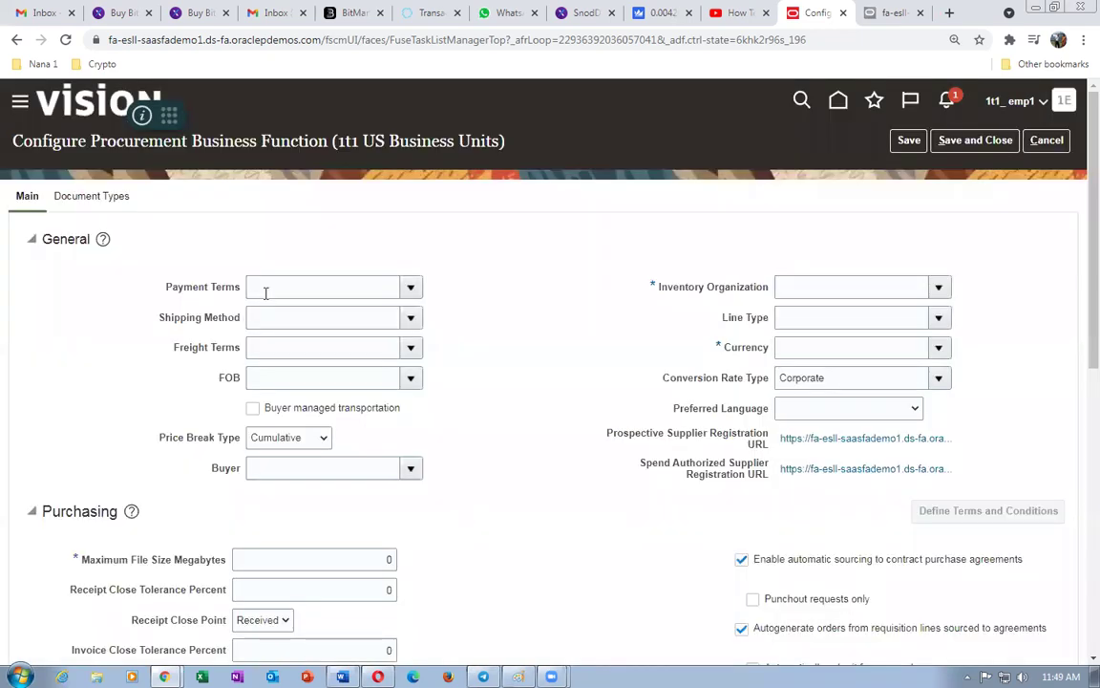
- Set the payment terms to 2/10 Net 30
click(271, 288)
click(412, 288)
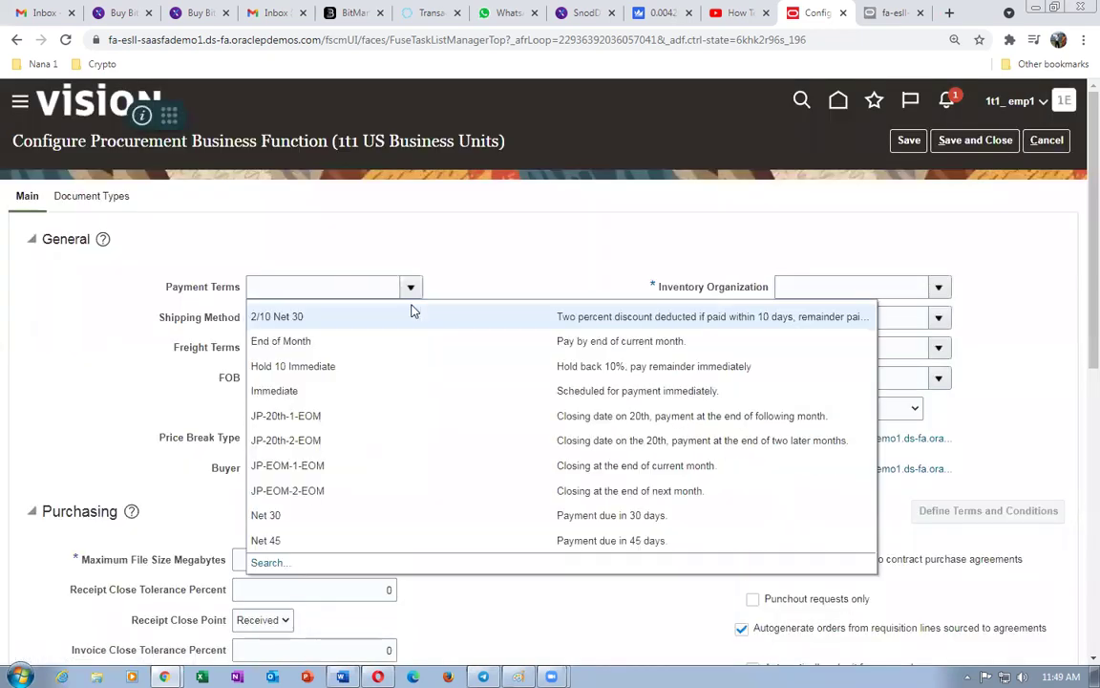
click(385, 325)
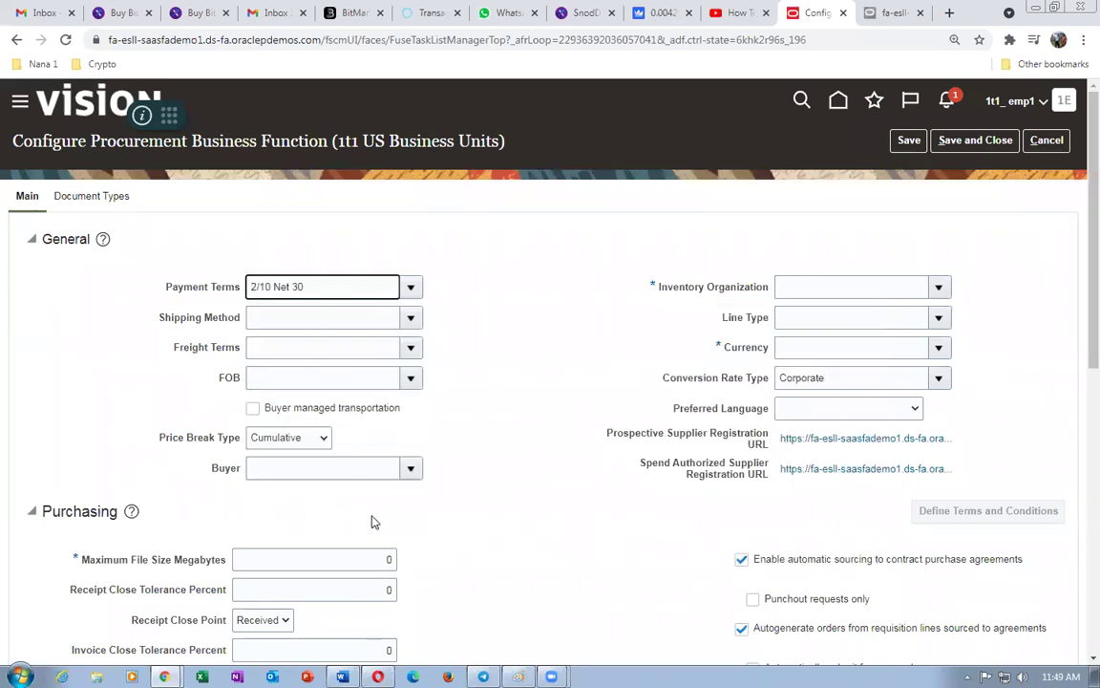
- Set the Inventory Organization to 1t1_master_org using the organization search
click(833, 287)
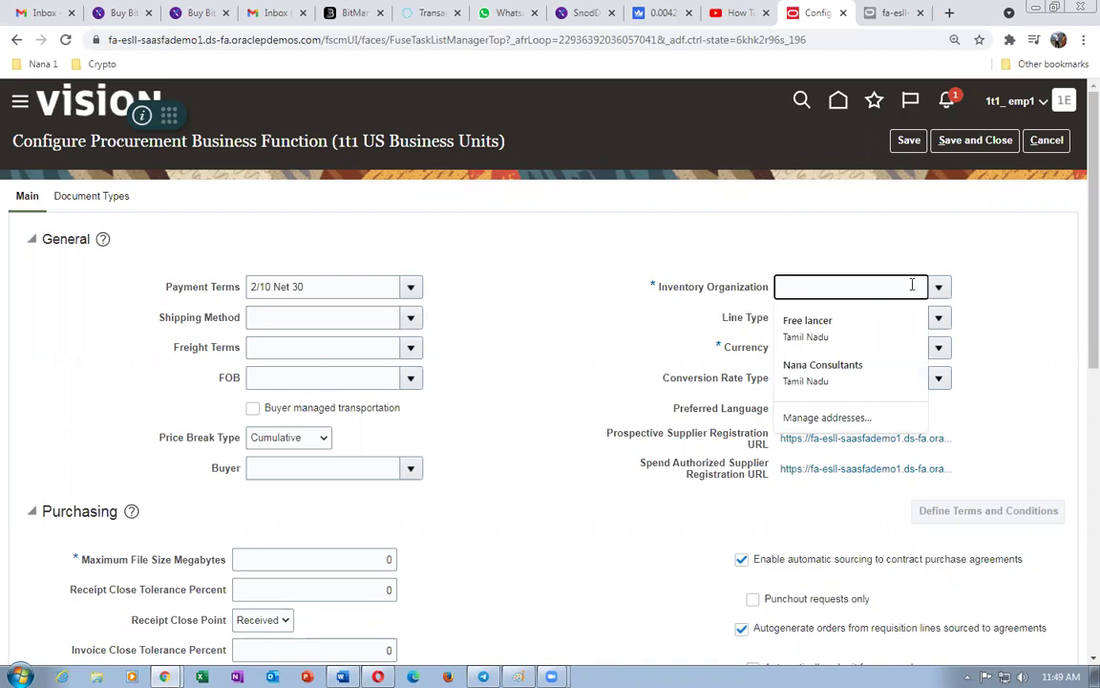
click(939, 287)
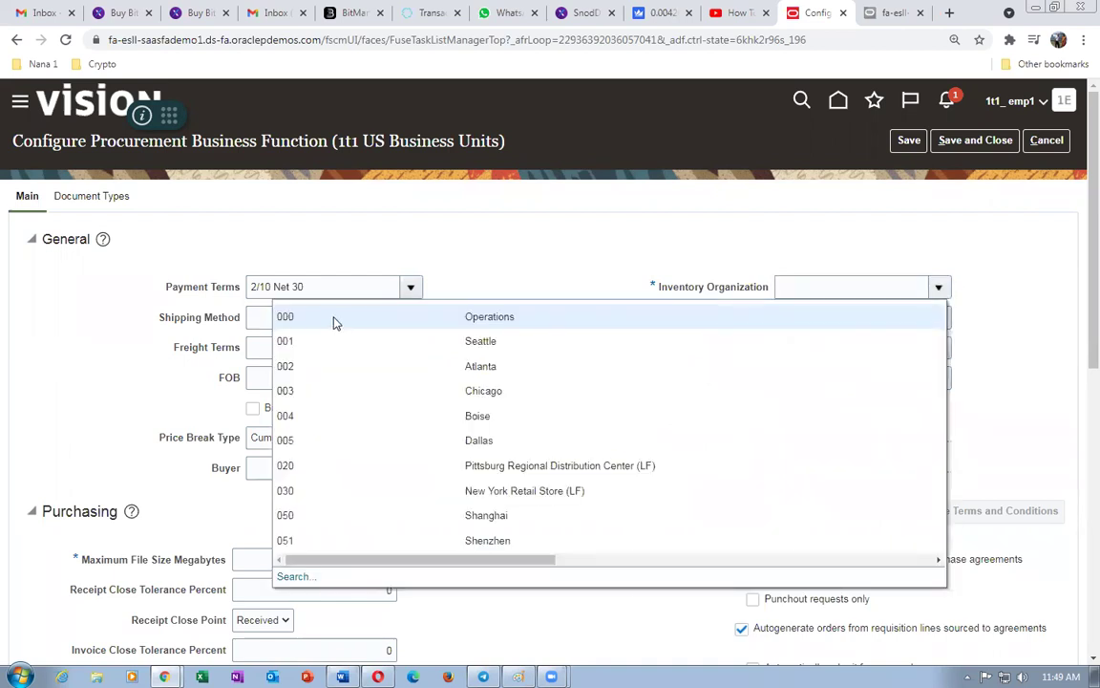
click(293, 576)
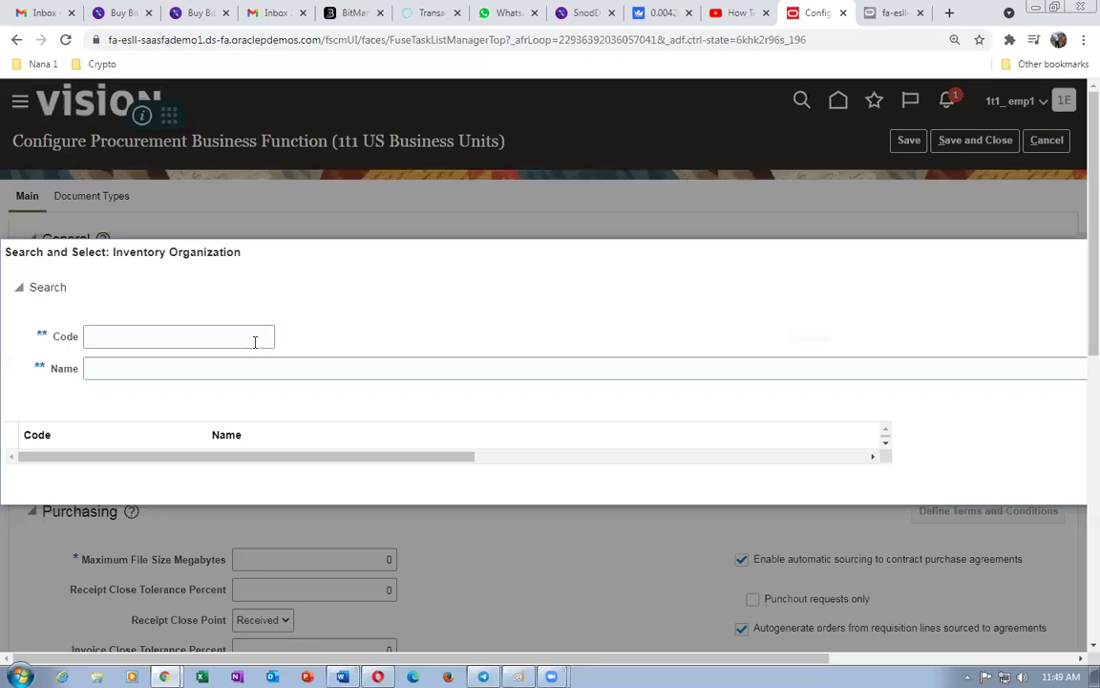
click(247, 336)
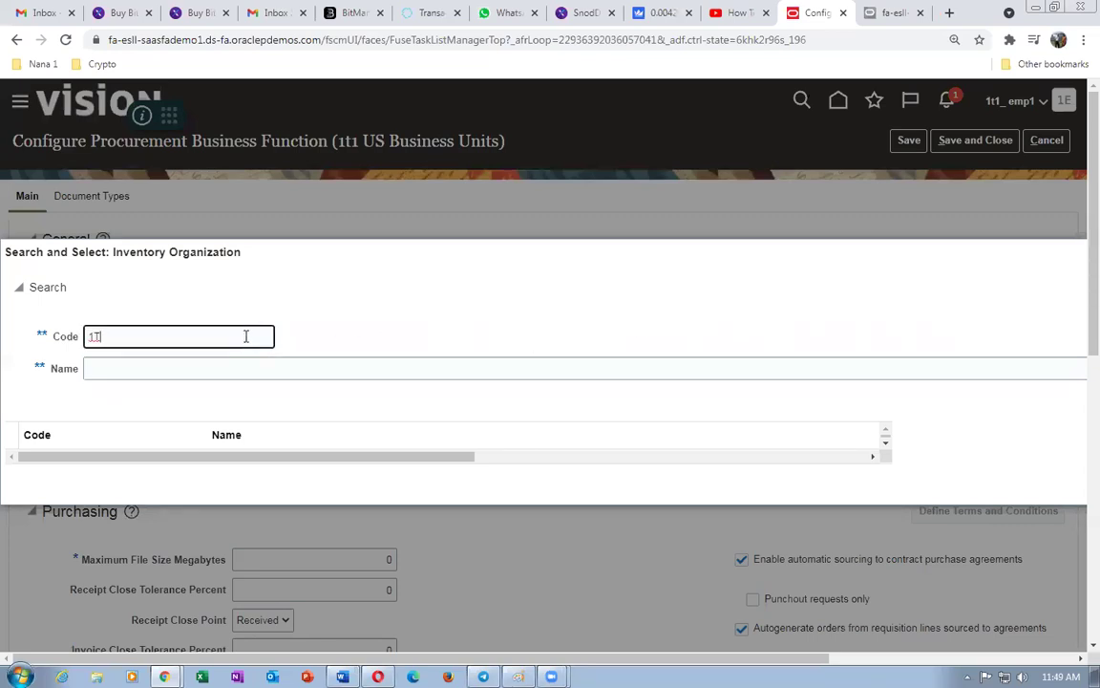
click(222, 436)
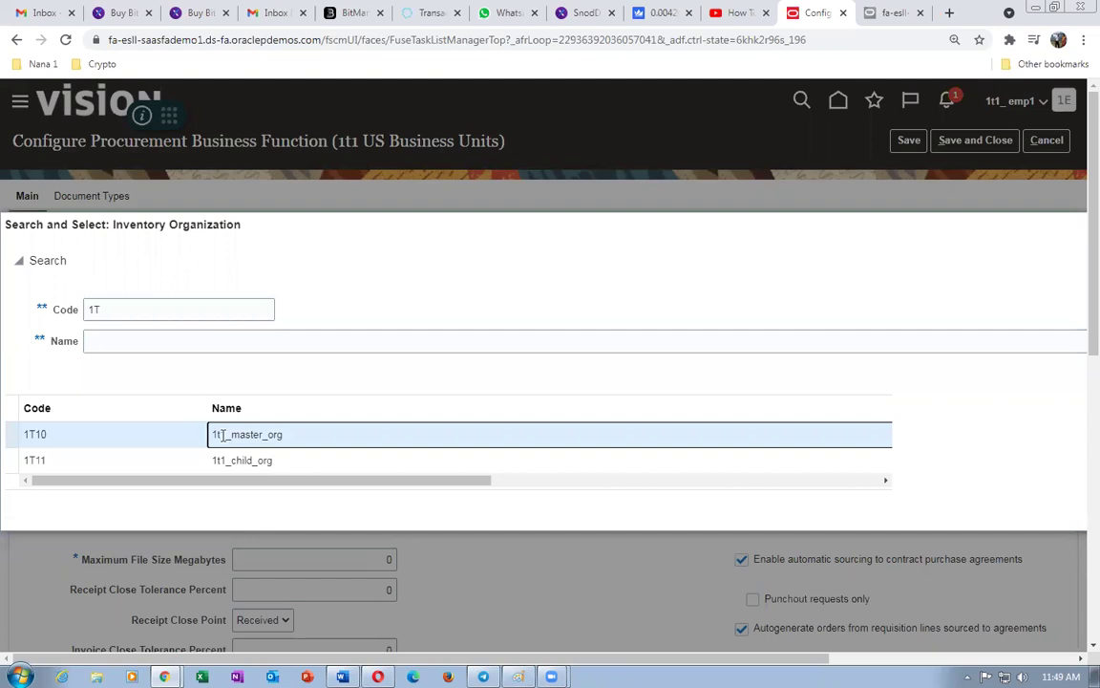
double_click(222, 435)
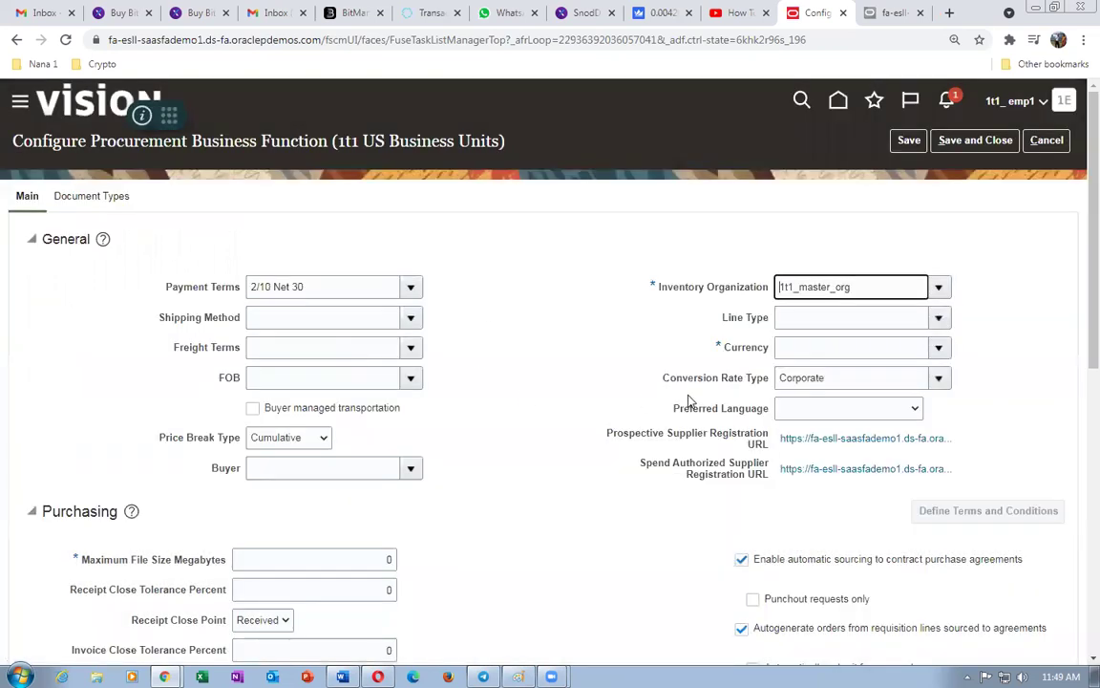
- Leave Line Type empty, set currency to USD and language to American English US, then save and close
click(938, 319)
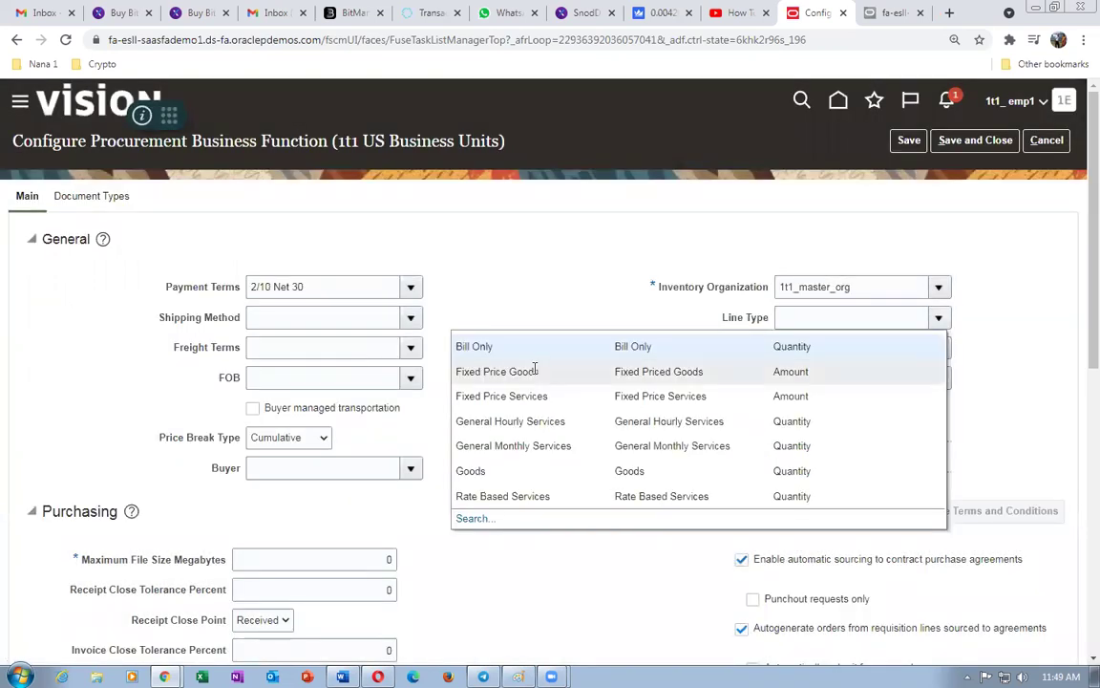
click(516, 471)
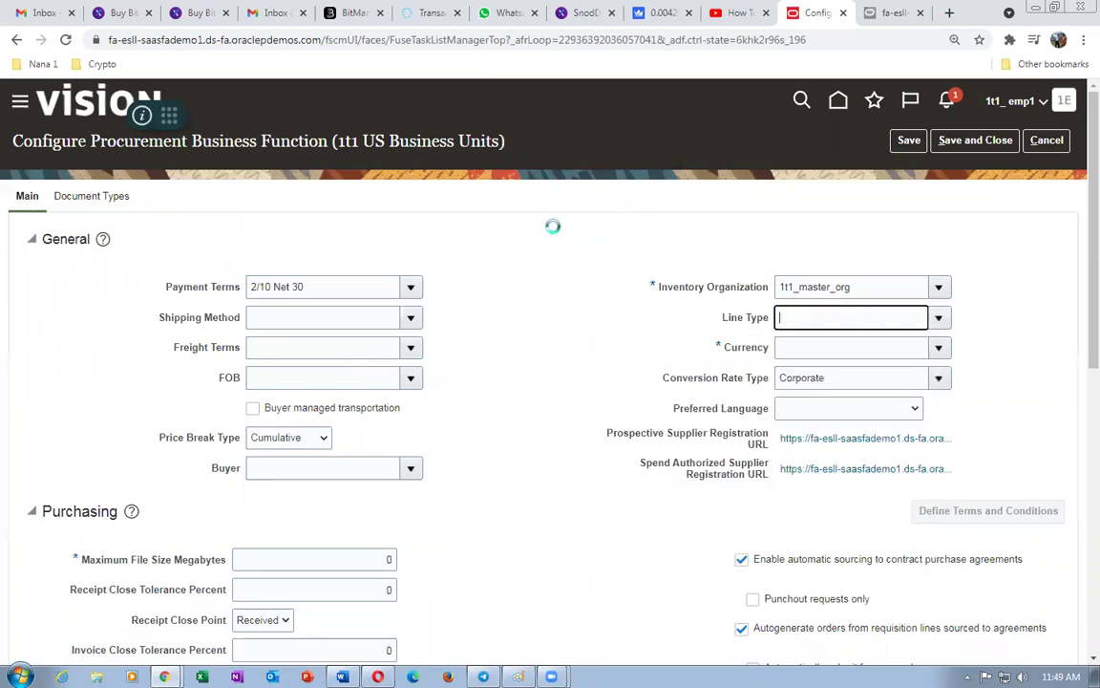
click(937, 347)
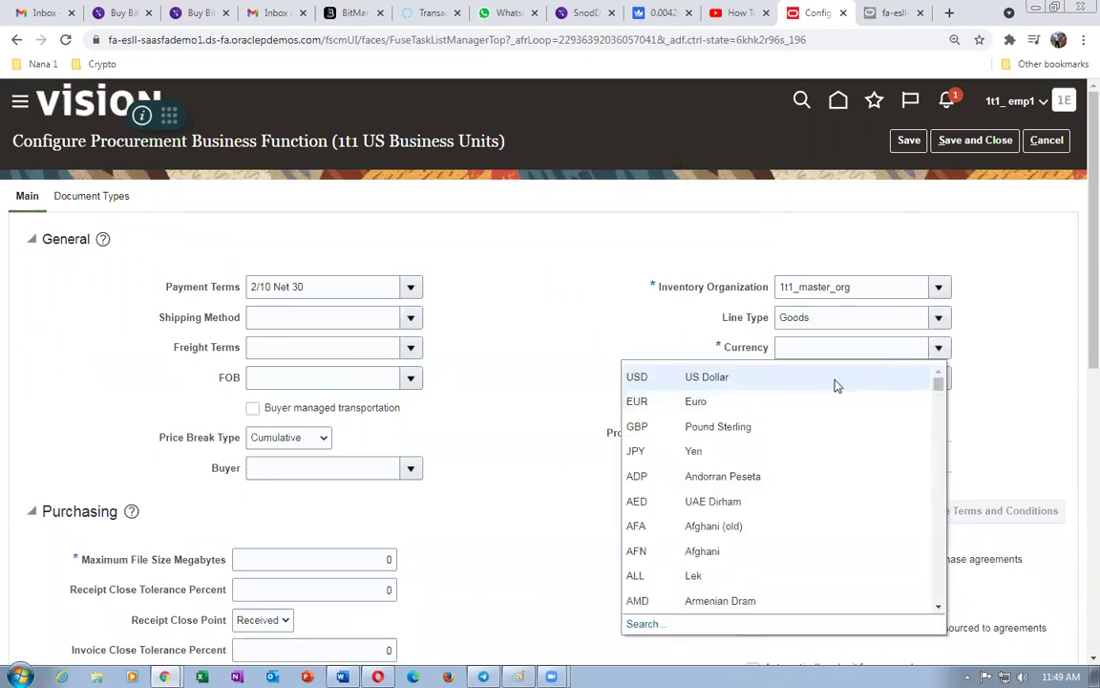
click(821, 377)
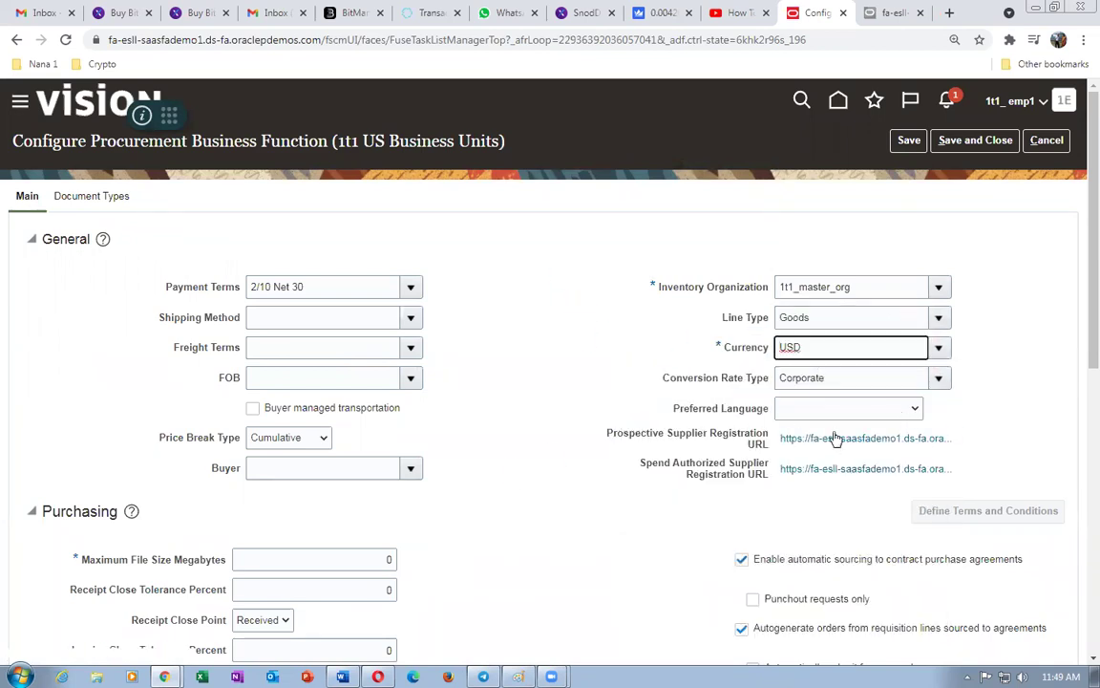
click(840, 411)
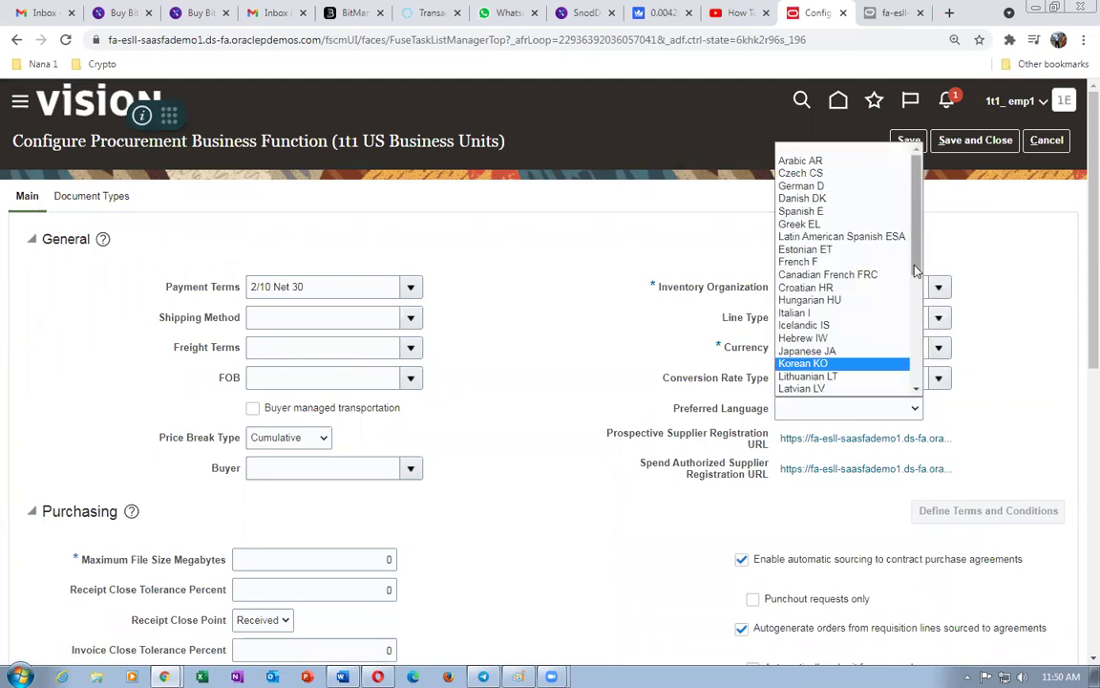
scroll(906, 376, down, 5)
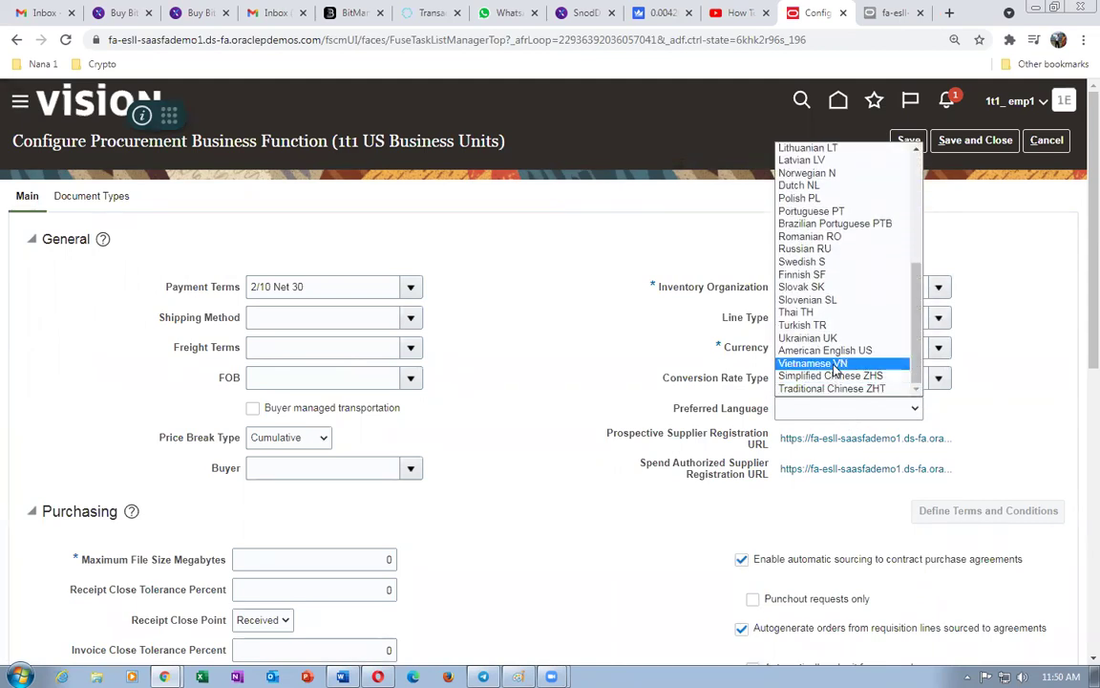
click(826, 349)
scroll(449, 465, down, 6)
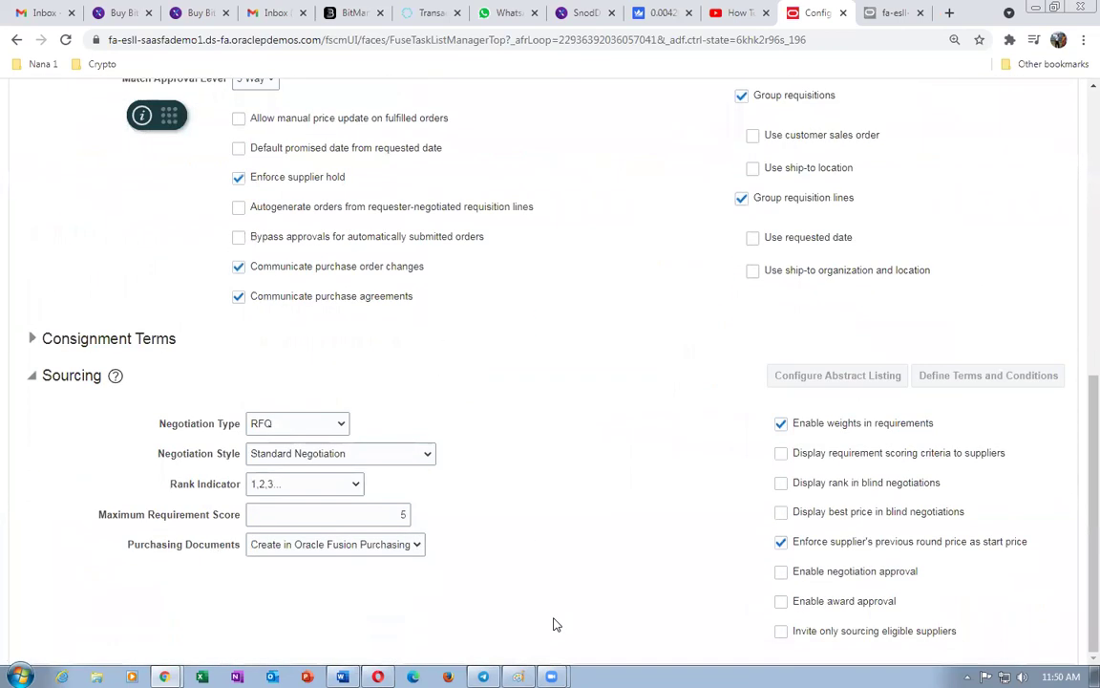
scroll(597, 590, up, 8)
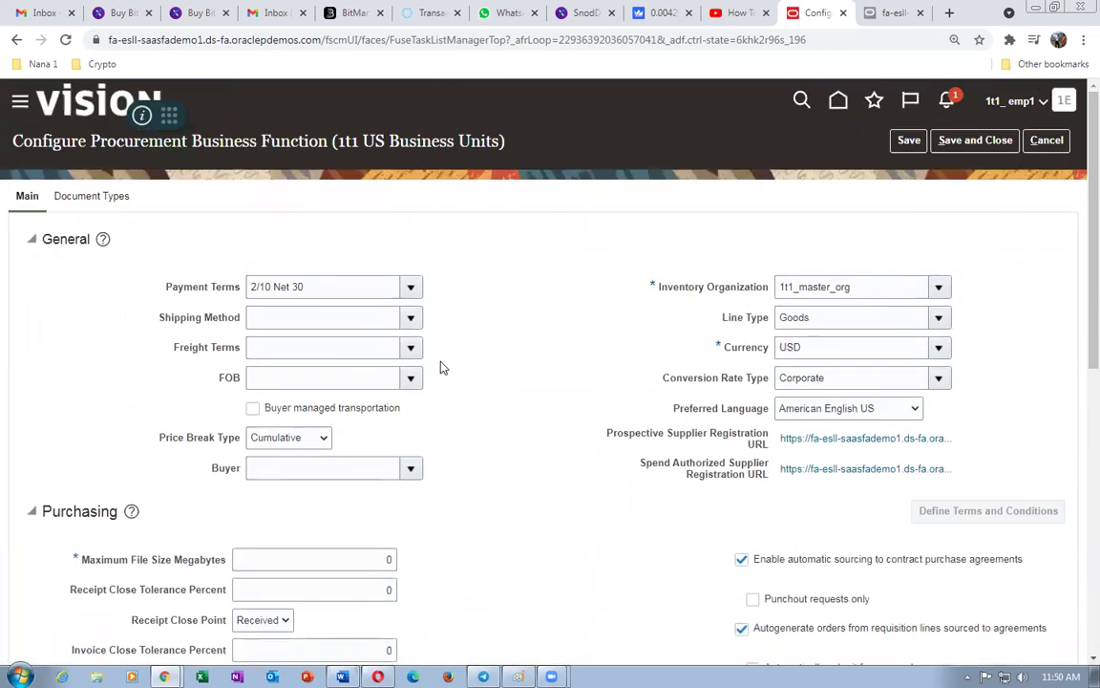
click(975, 140)
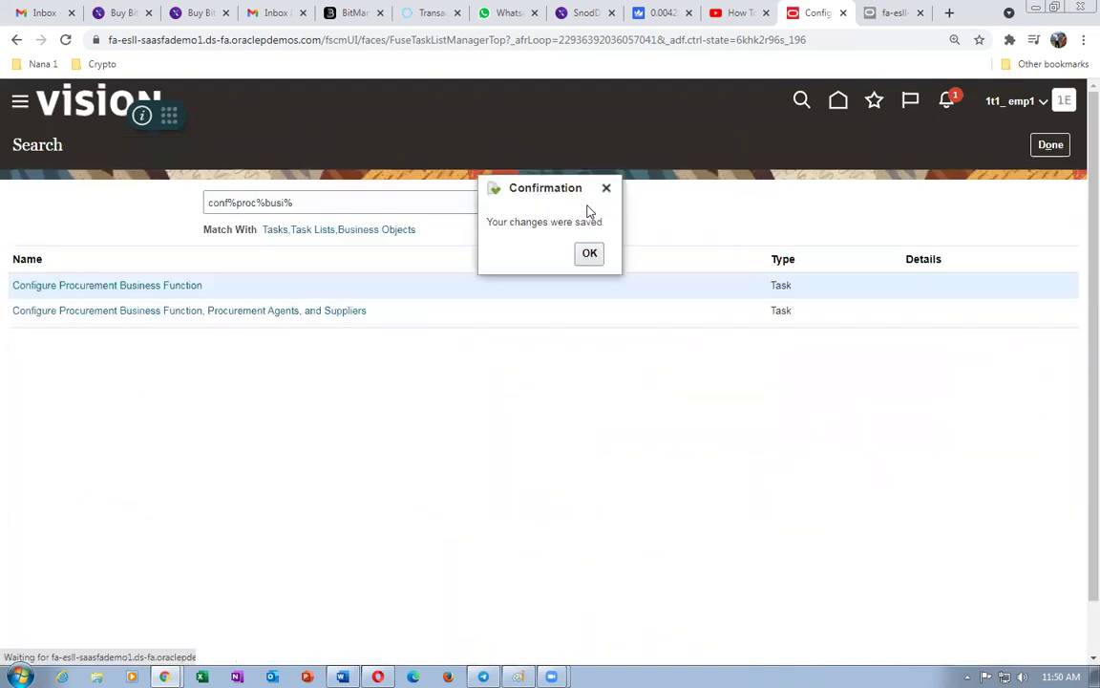
- Acknowledge the saved confirmation, finish the task, and sign out of the application
click(590, 253)
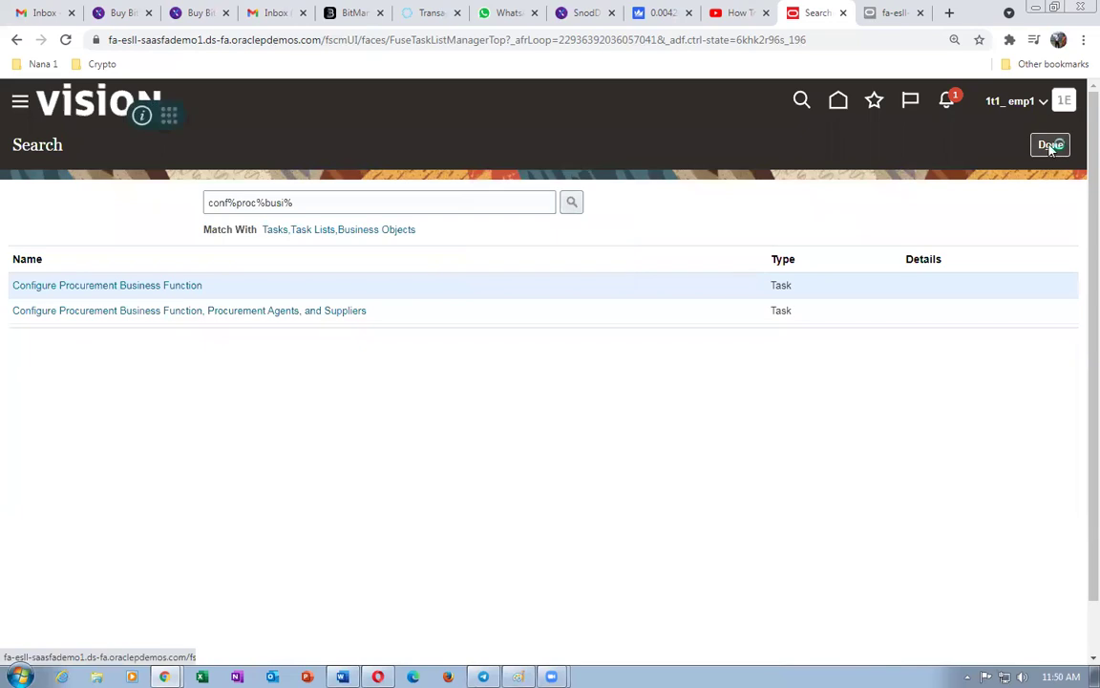
click(1050, 146)
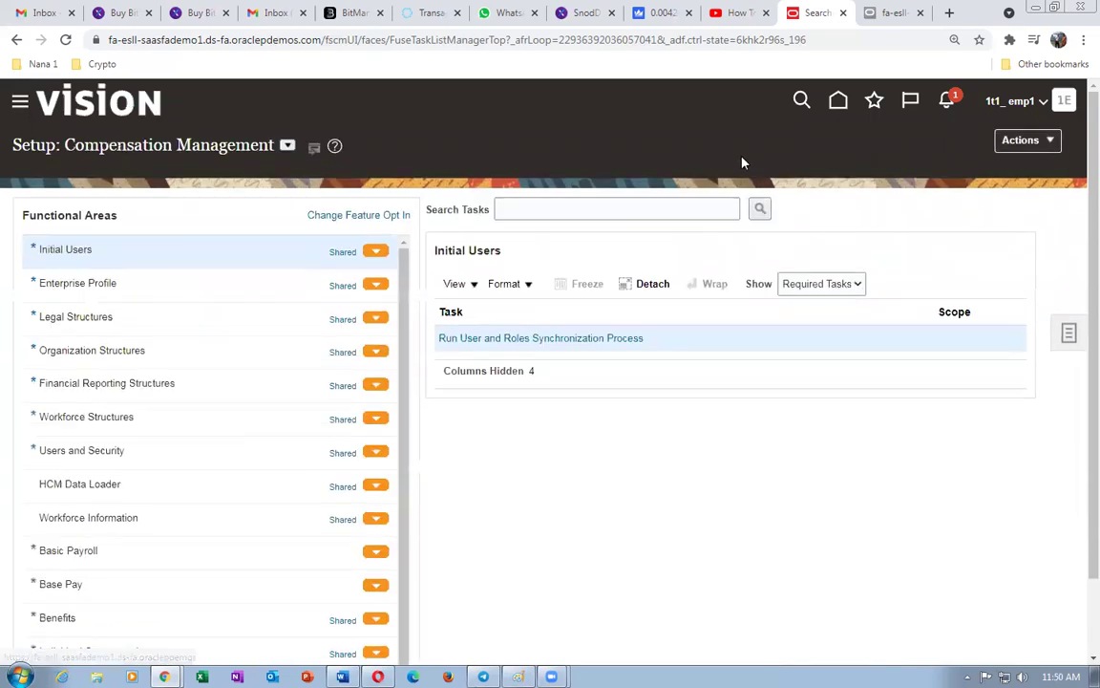
click(1065, 103)
click(1000, 139)
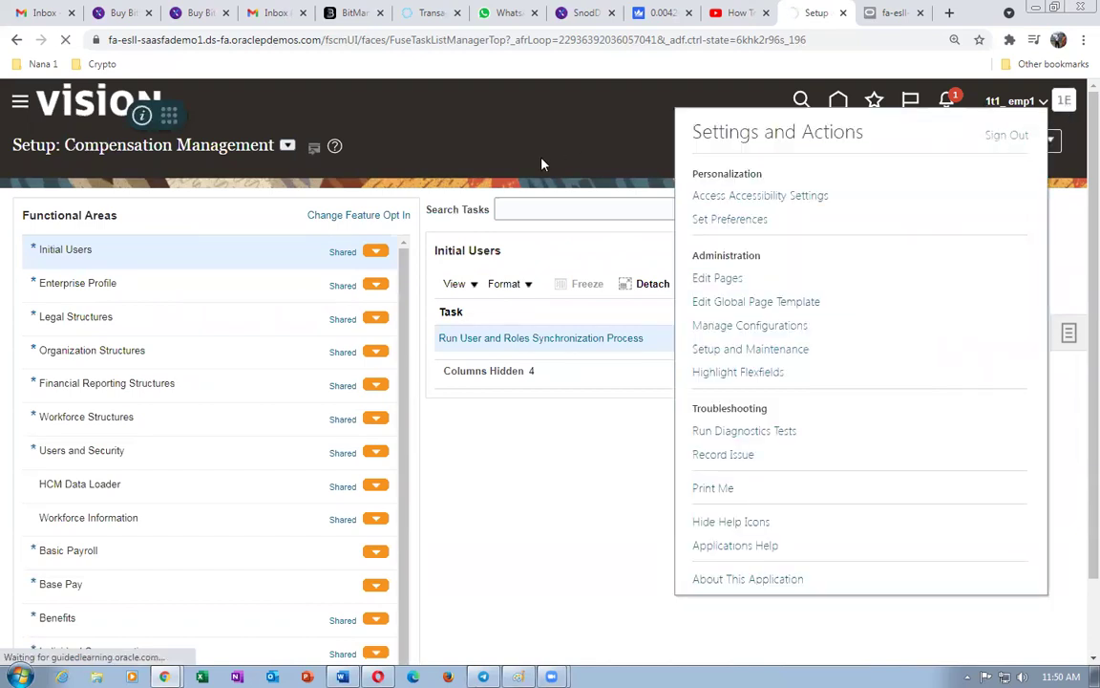
click(554, 397)
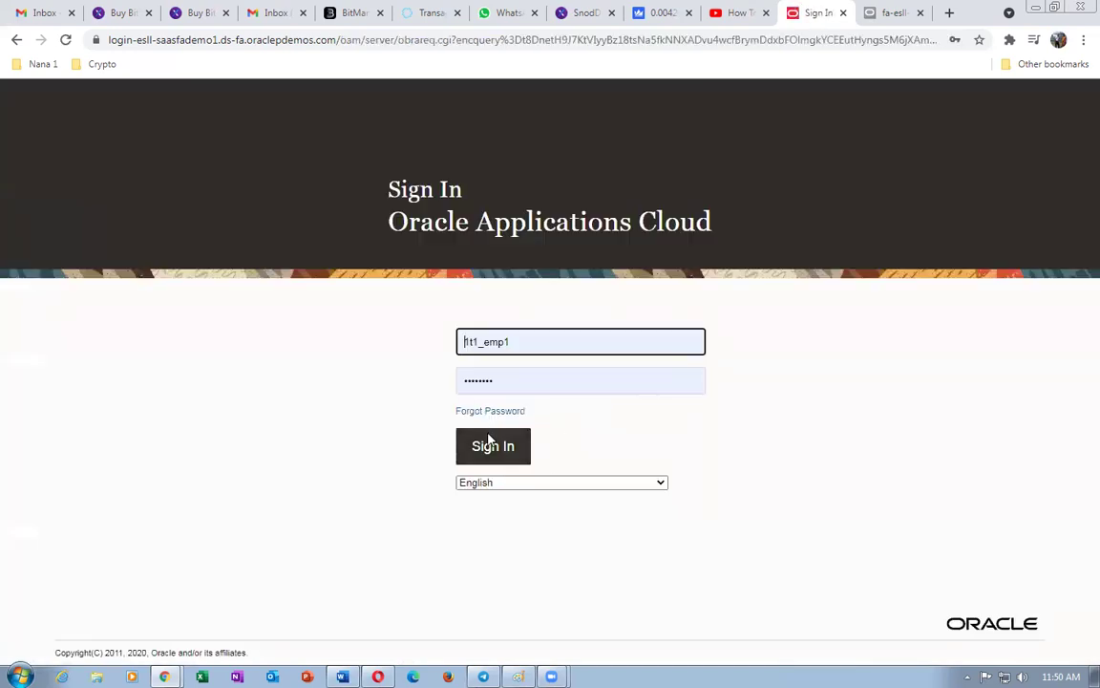
- Sign back in and launch the Global Order Promising tile under Order Management
click(481, 461)
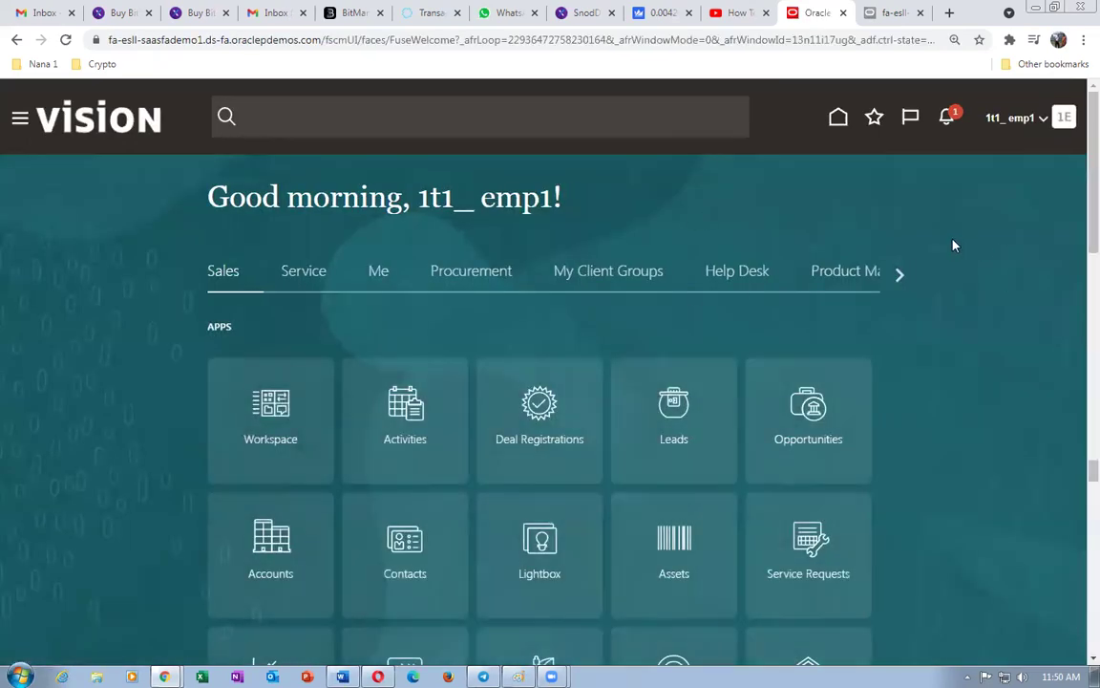
click(477, 275)
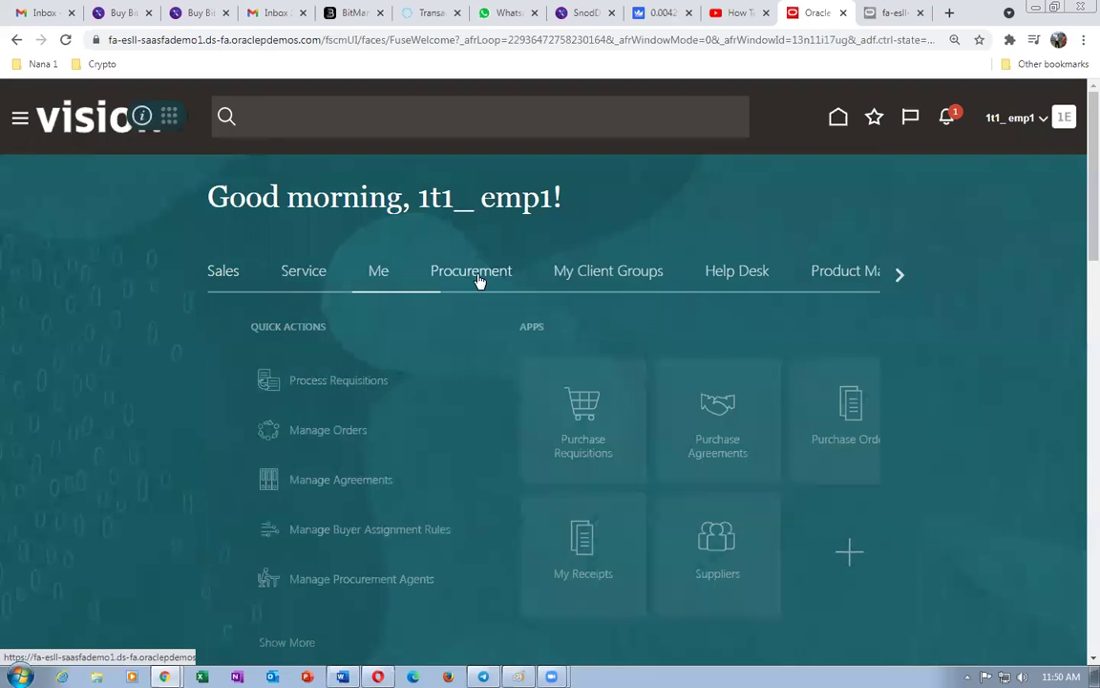
click(899, 274)
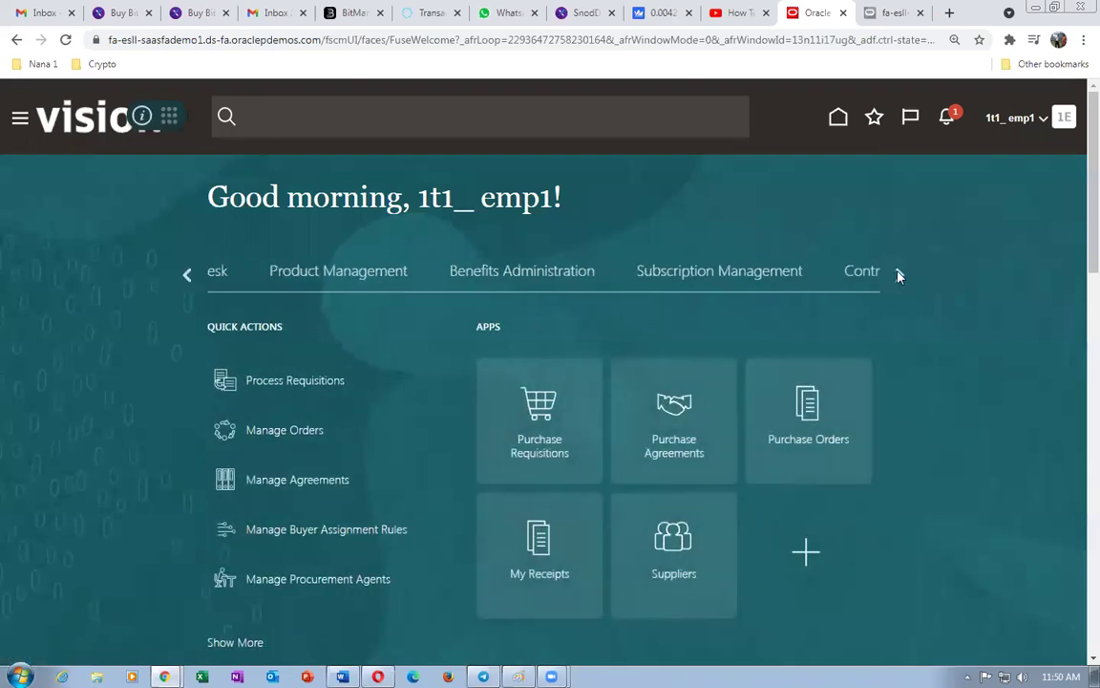
click(898, 275)
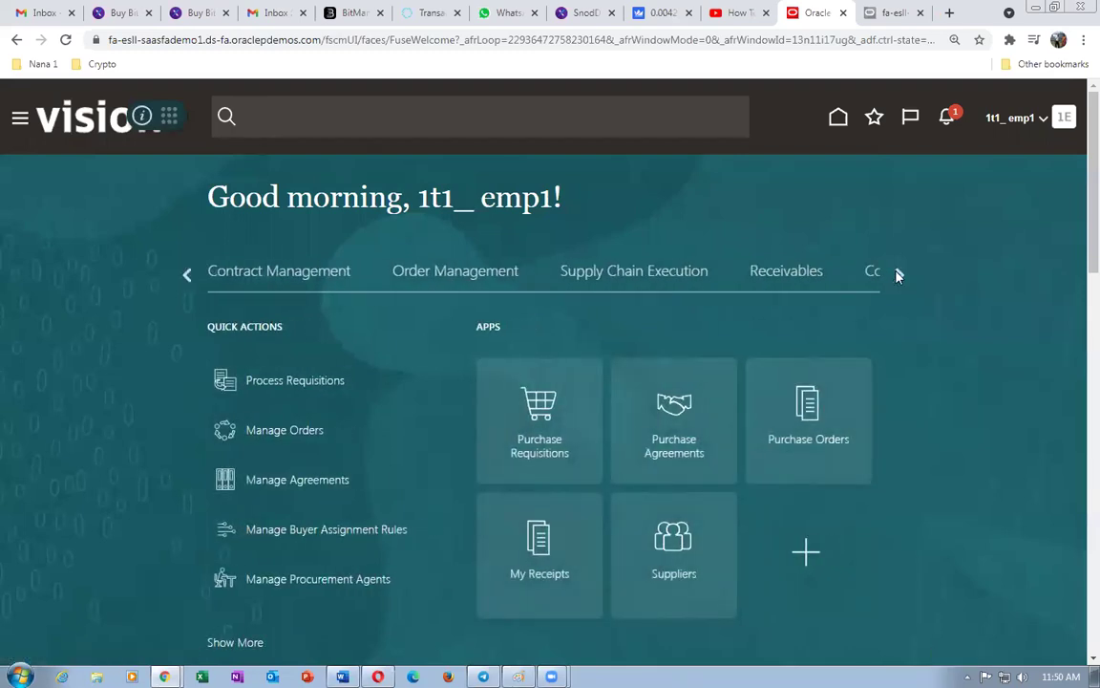
click(427, 277)
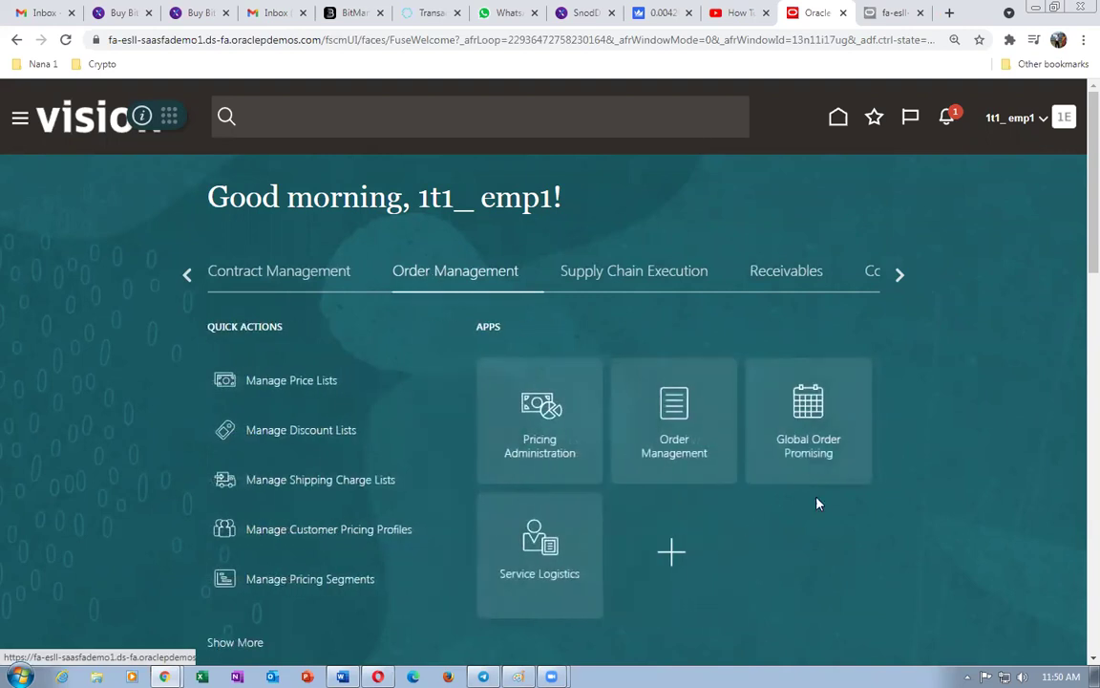
click(807, 451)
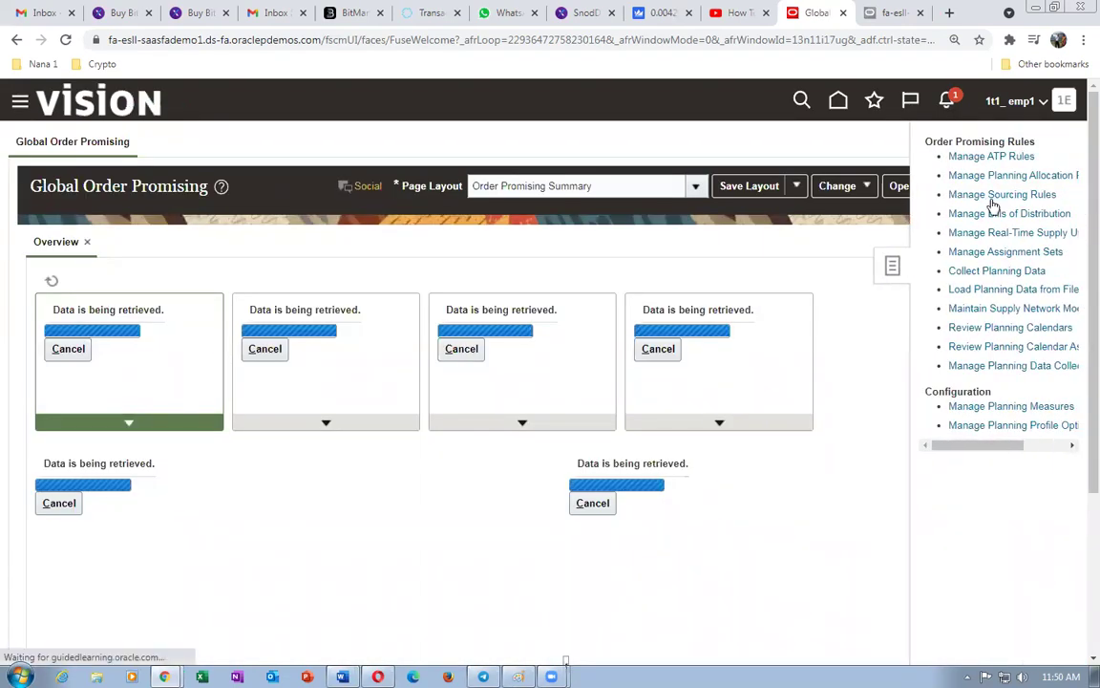
- On Manage Sourcing Rules, enter 1t1_Global_Buy as the rule name to search
click(998, 195)
click(319, 284)
text(1t1)
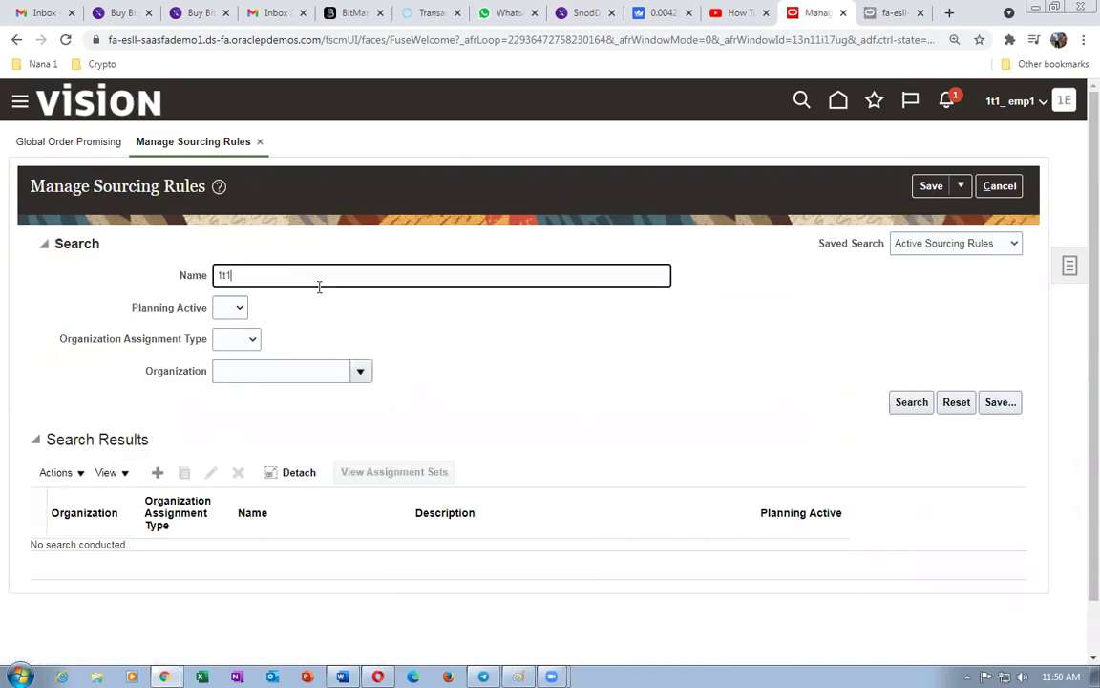
text(_)
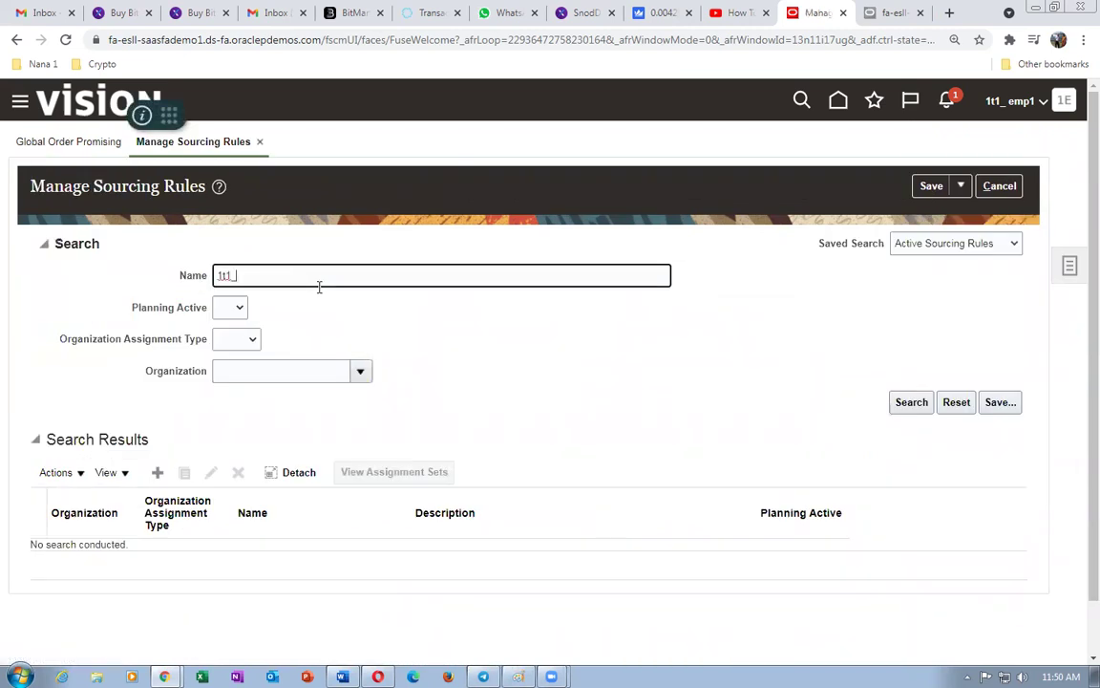
text(bal_Buy)
click(223, 310)
- Create a new sourcing rule named 1t1_Global_Buy, reusing the name as its description
click(157, 472)
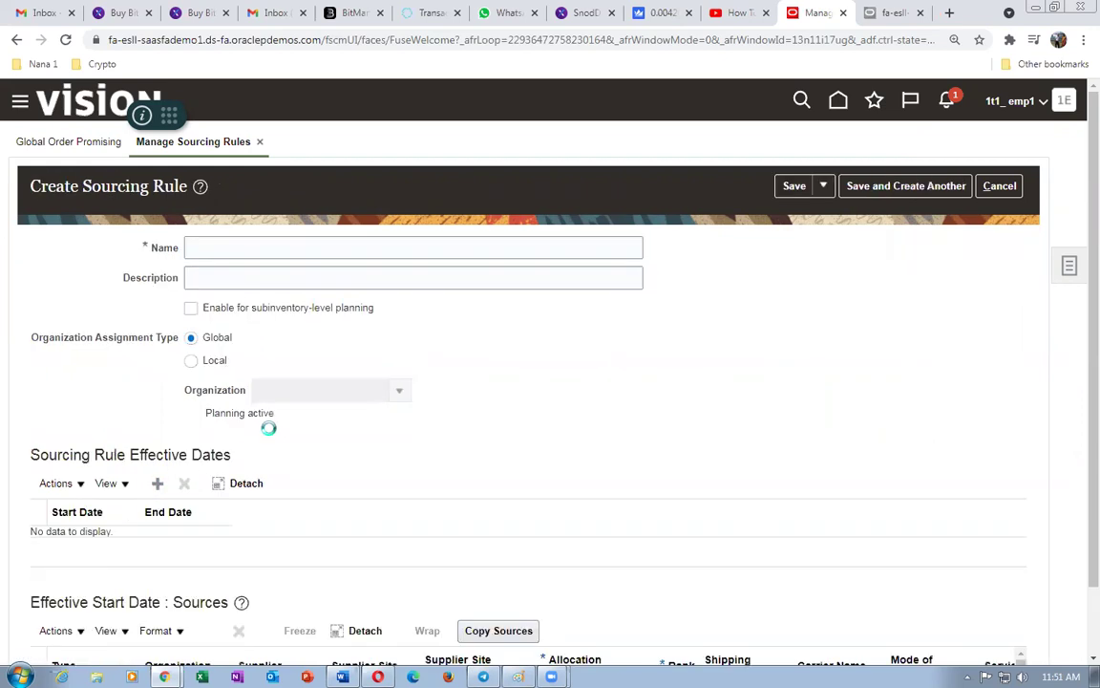
click(253, 246)
text(1t1_Global_Buy)
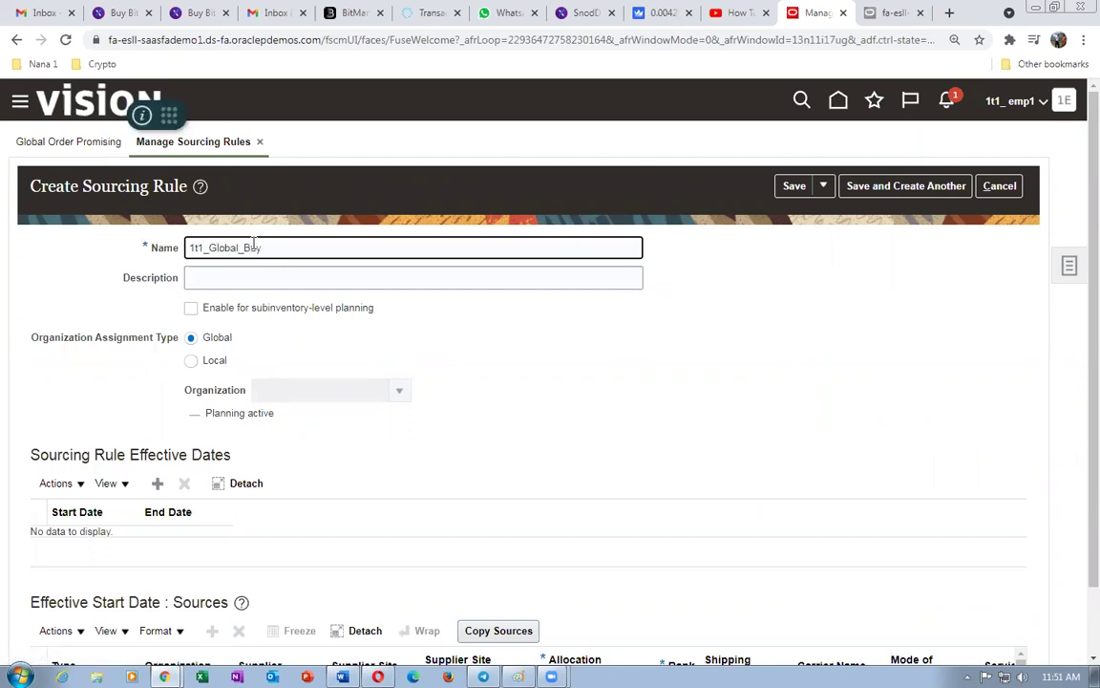
key(ctrl+a)
key(ctrl+c)
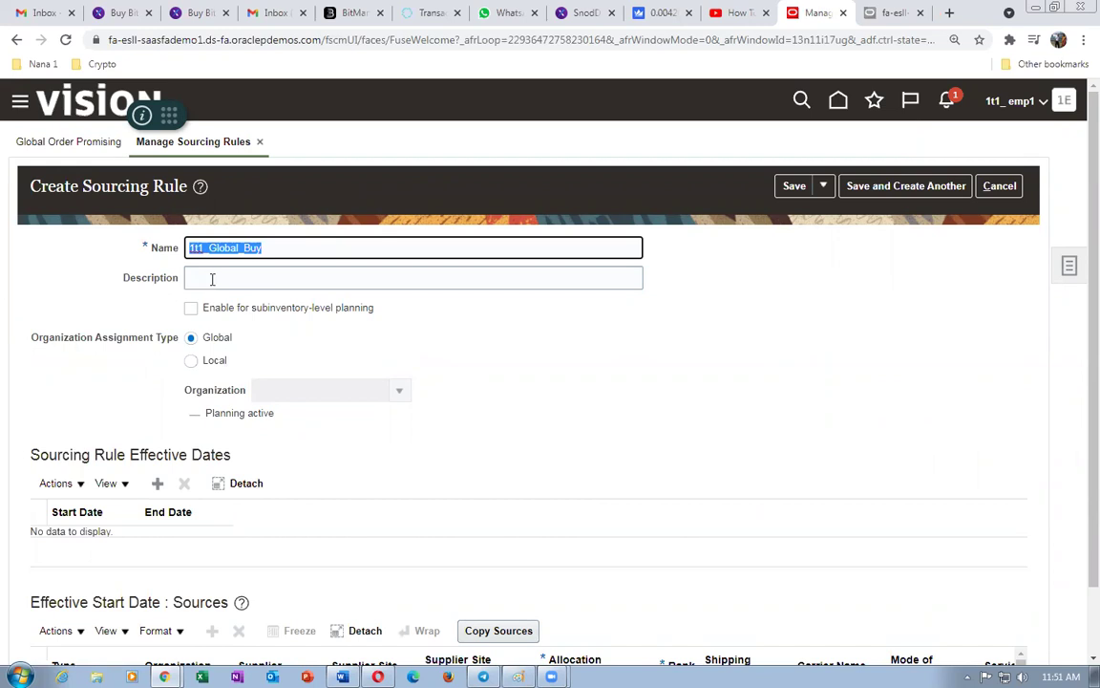
click(212, 278)
key(ctrl+v)
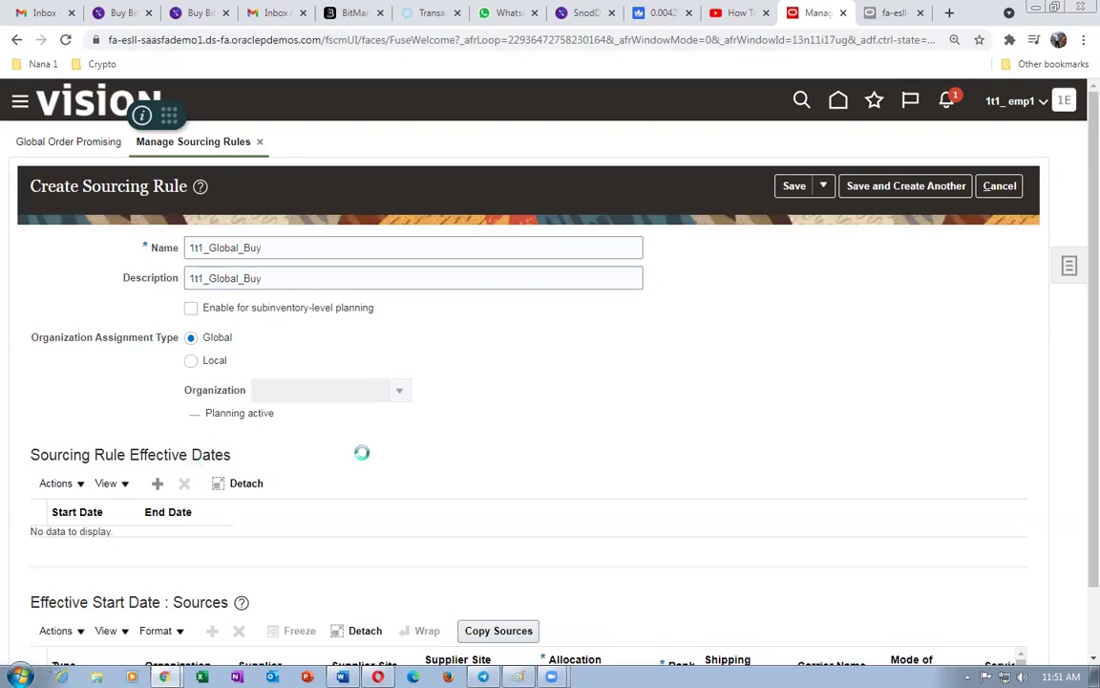
- Add a Buy from source row and search for a supplier starting with '11'
scroll(143, 506, down, 1)
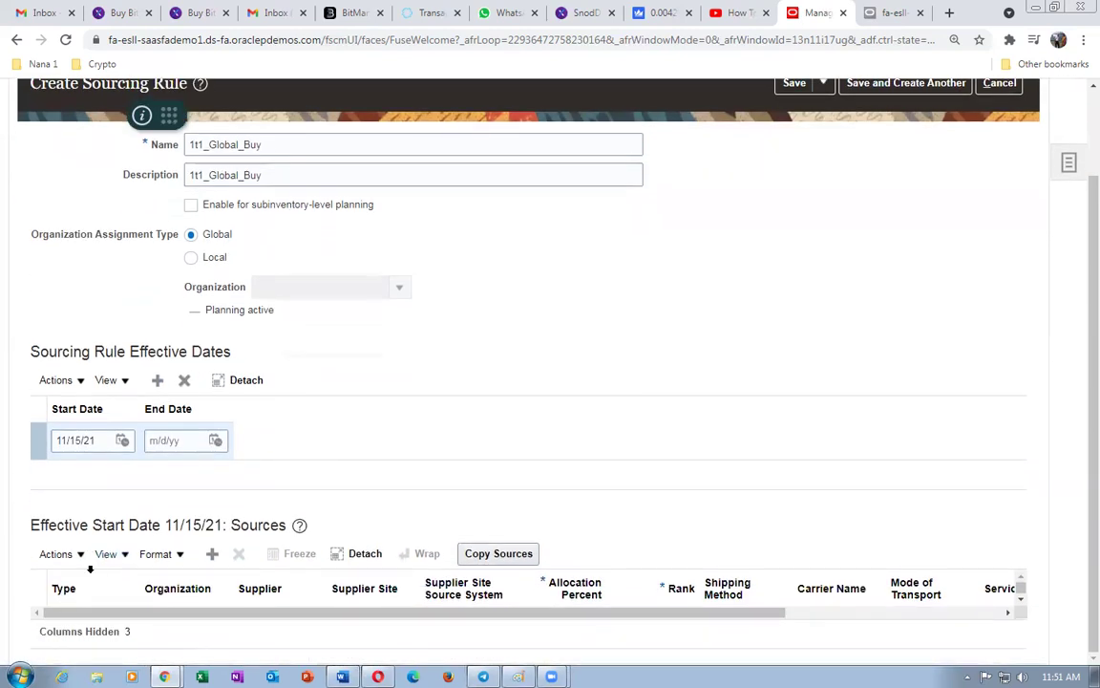
click(57, 554)
click(82, 584)
click(96, 630)
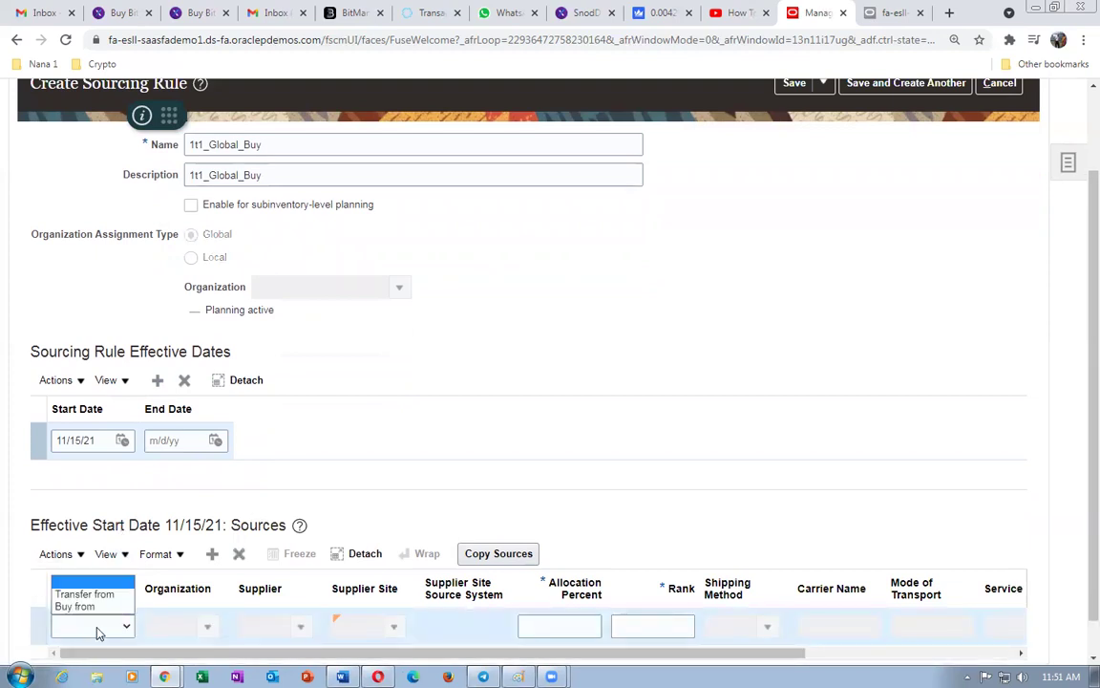
click(86, 607)
click(252, 625)
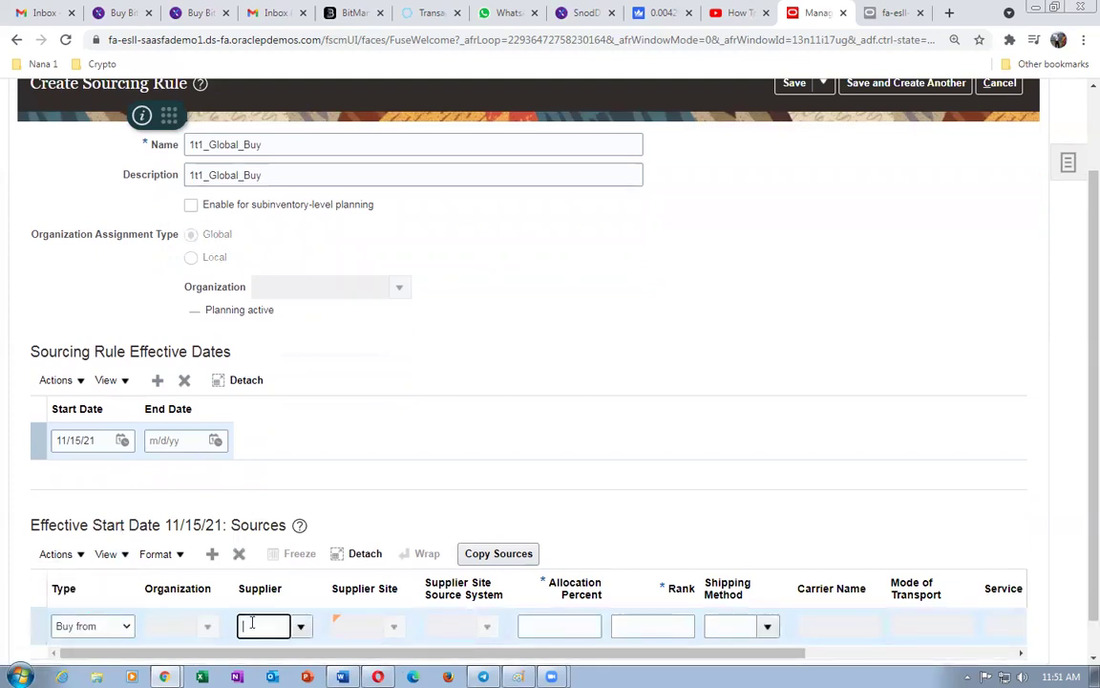
text(11)
key(Tab)
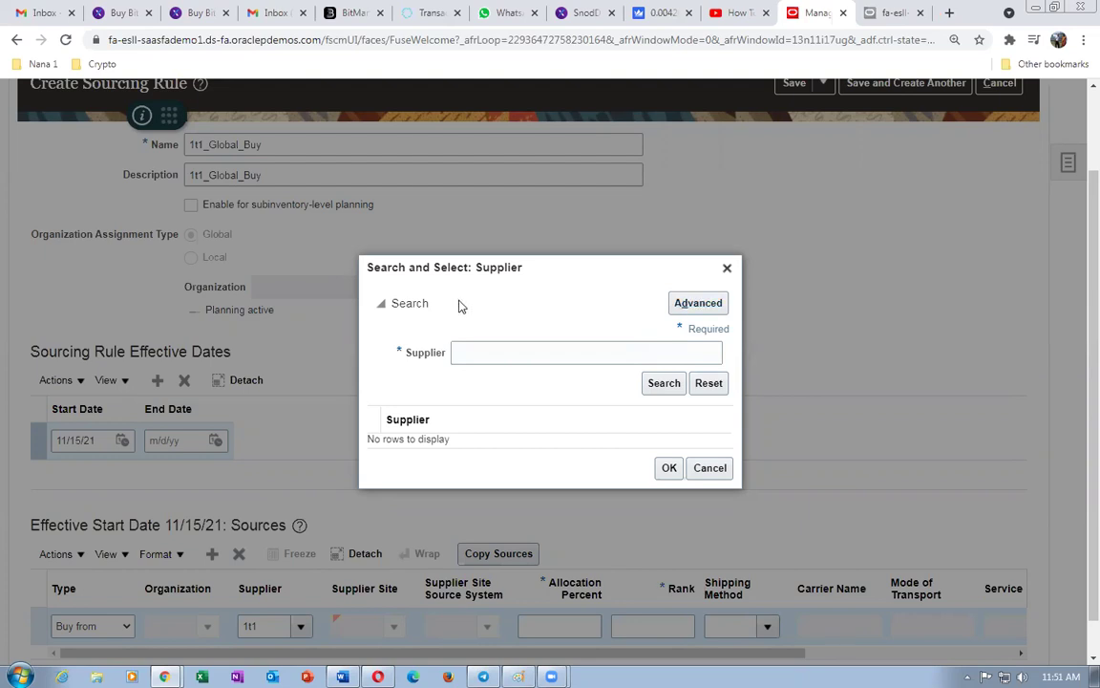
- Run an advanced supplier search for '1', find no match, and cancel with the supplier blank
click(685, 301)
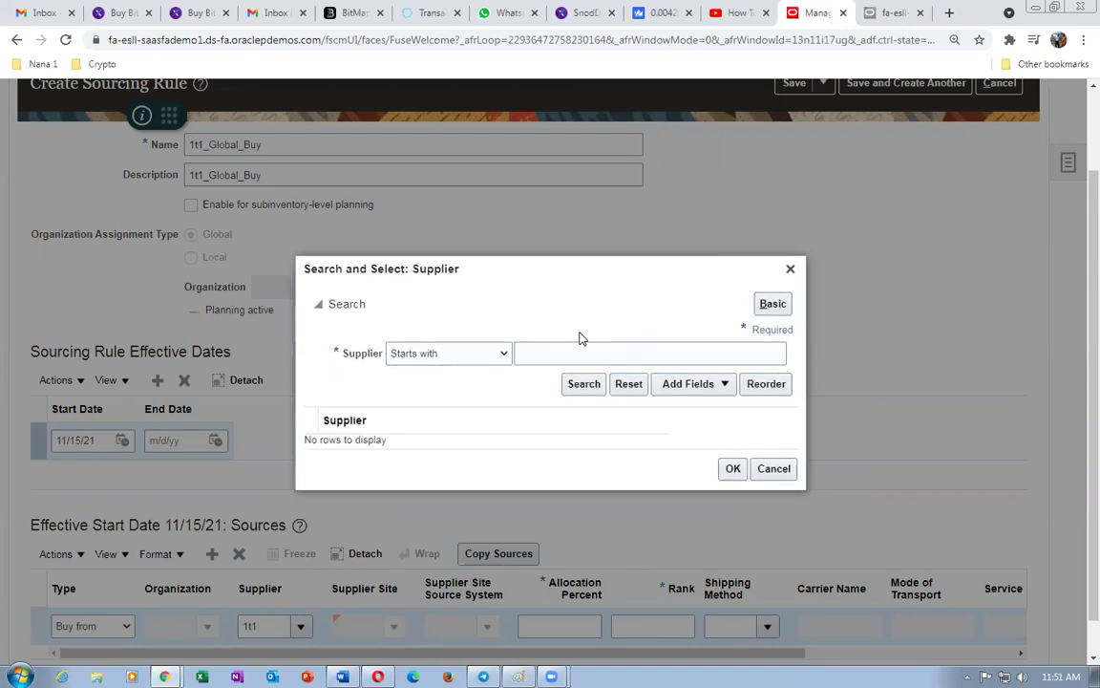
click(564, 357)
text(1)
click(586, 383)
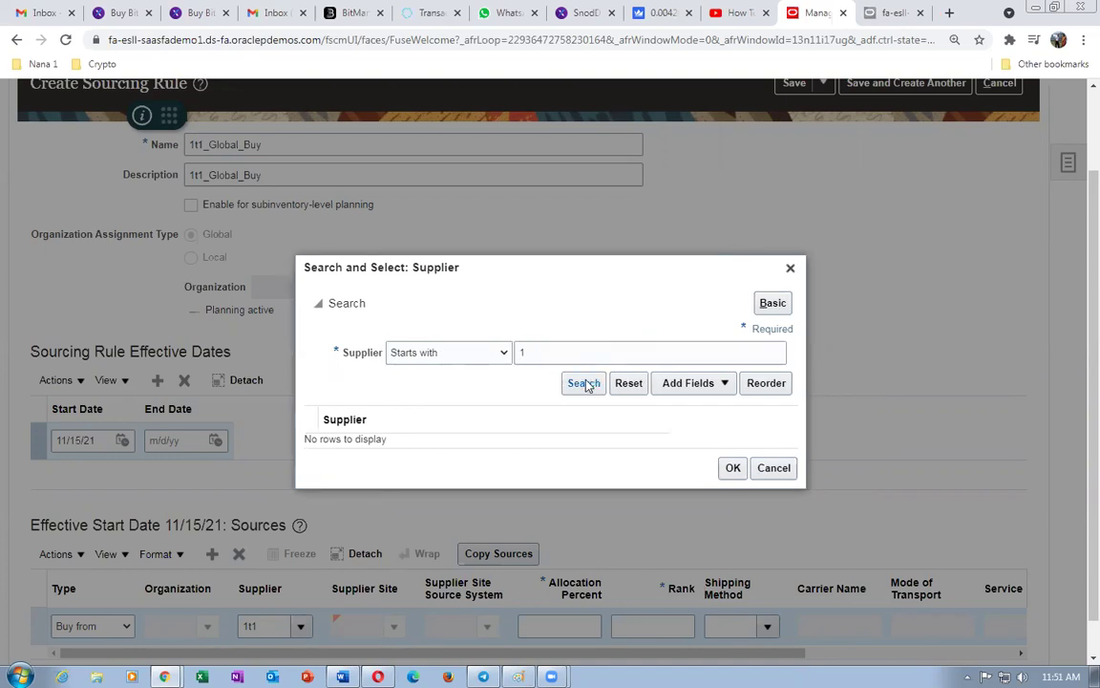
click(771, 467)
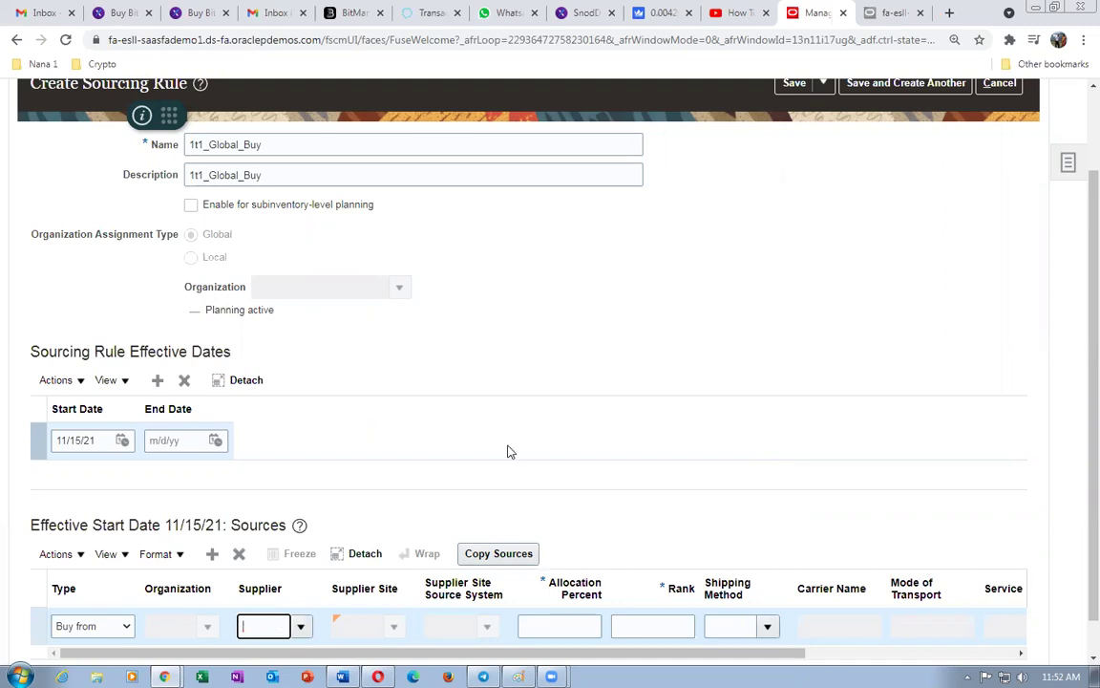
scroll(505, 457, up, 2)
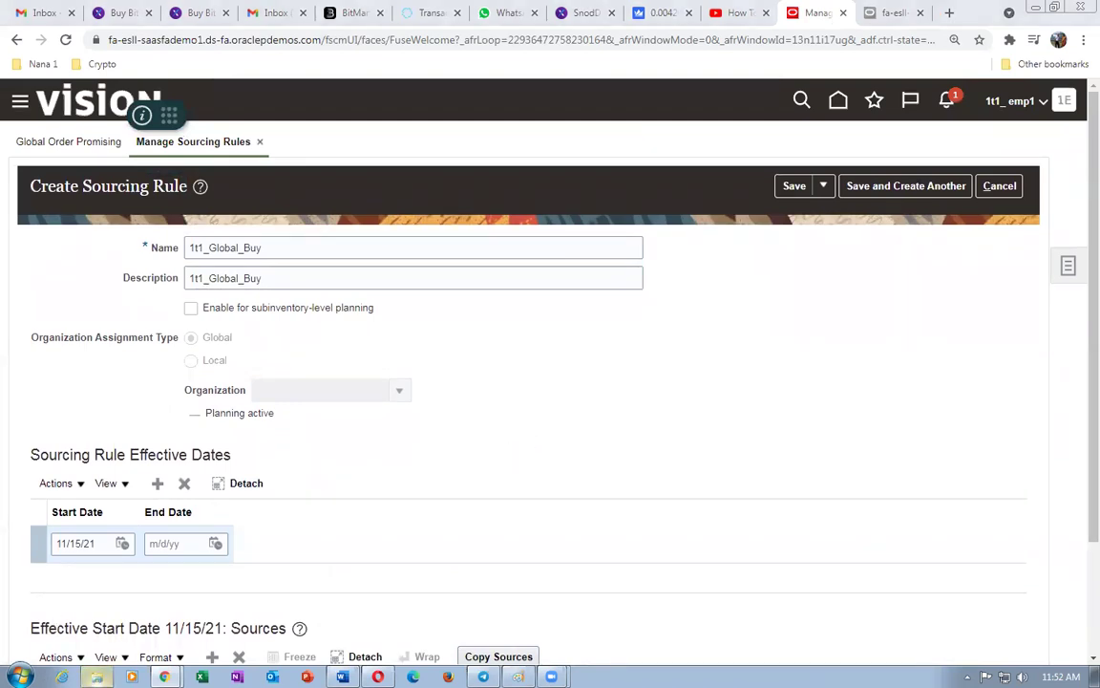
- Browse to folder 22 on C: and open the Fusion_Inventory_Procurement_Work_Sheet workbook in Excel
key(super+e)
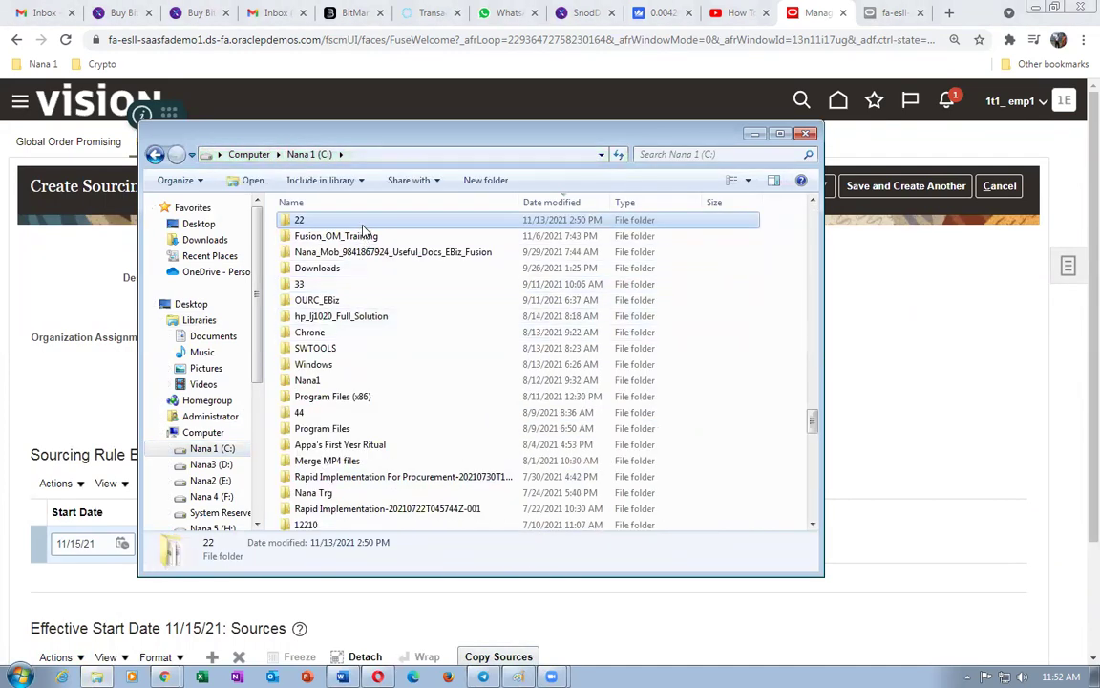
double_click(311, 221)
click(370, 323)
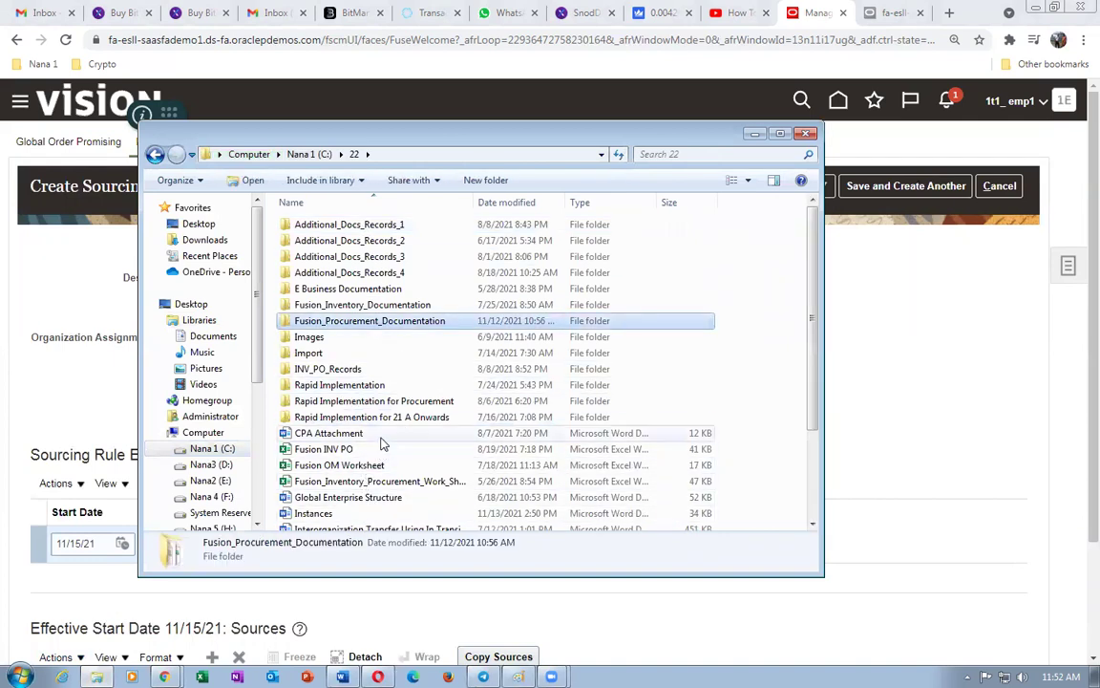
scroll(382, 445, down, 2)
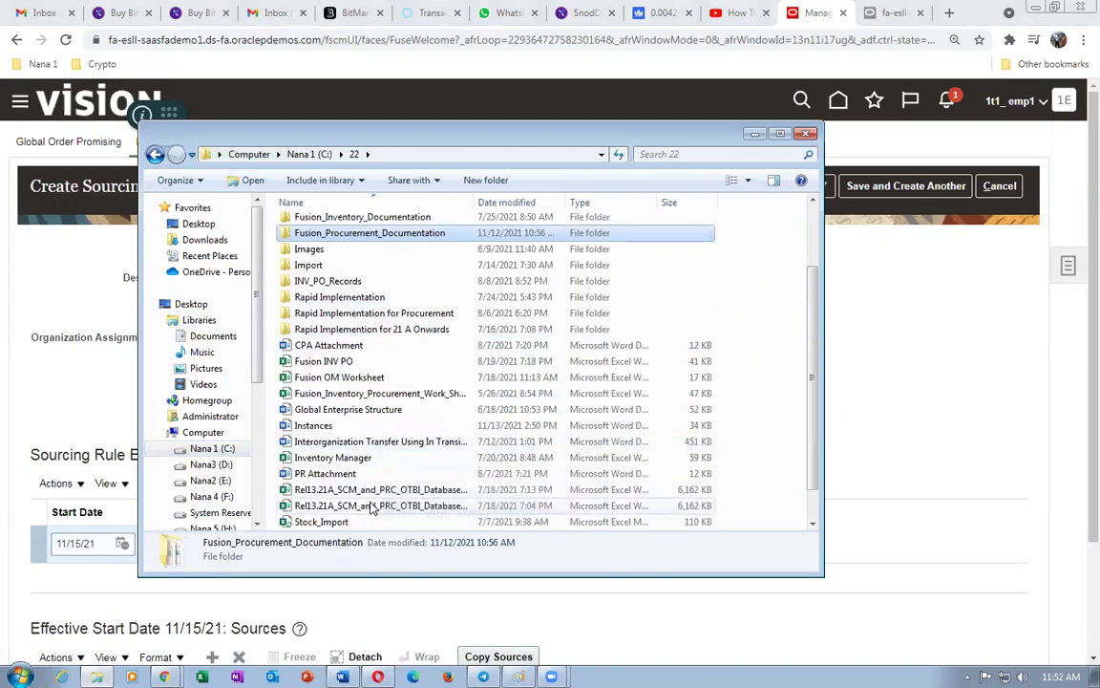
click(392, 395)
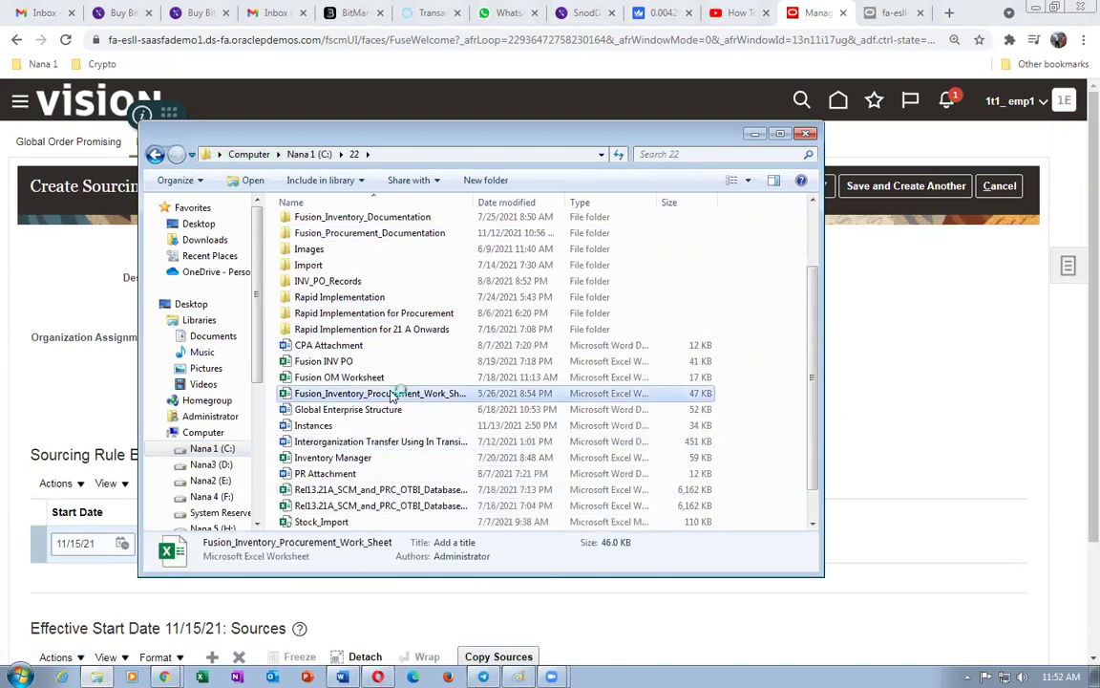
double_click(392, 394)
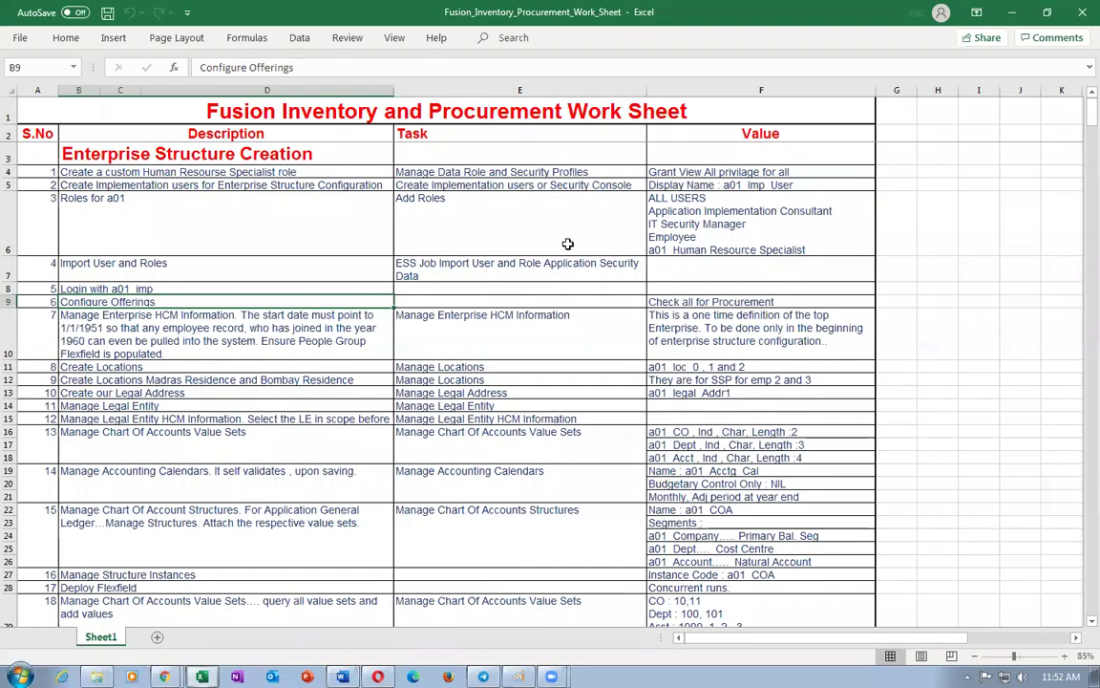
- Scroll Sheet1's setup tasks down to Manage Procurement Document Numbering and Manage Purchasing Line Types
click(179, 339)
scroll(302, 380, down, 1)
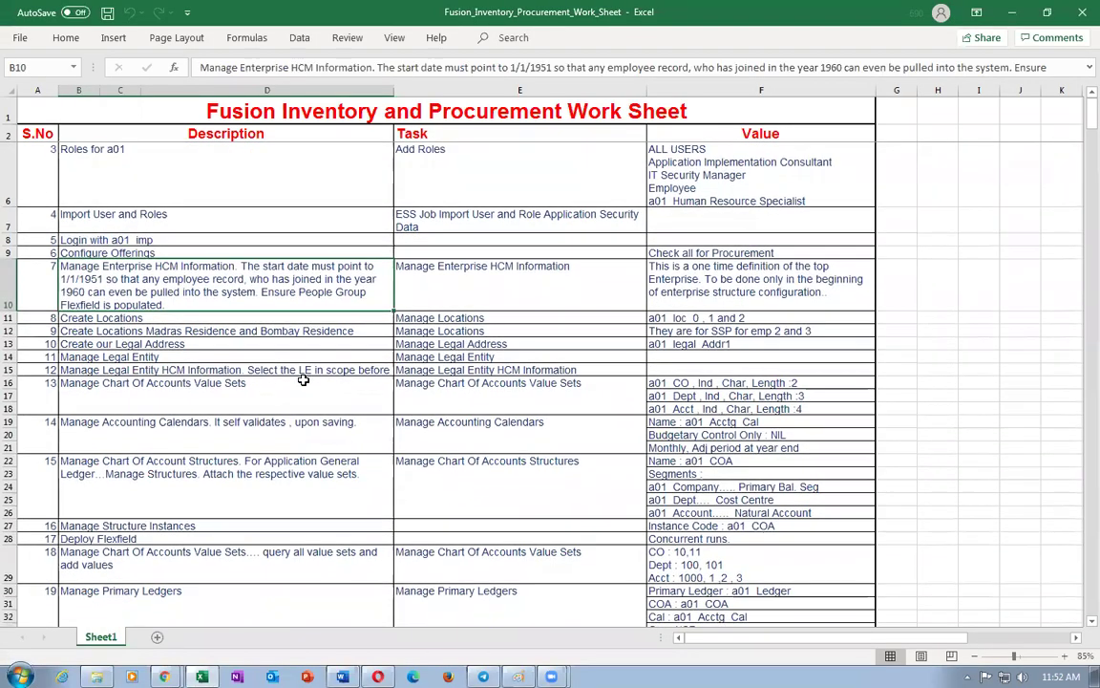
scroll(303, 381, down, 7)
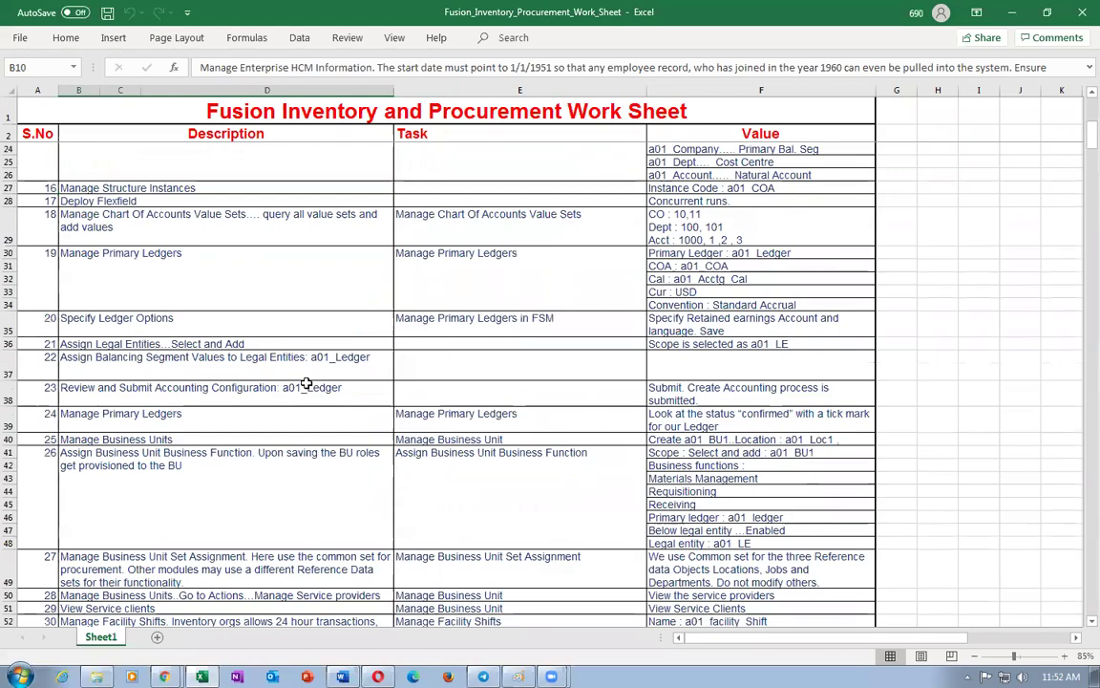
scroll(305, 383, down, 5)
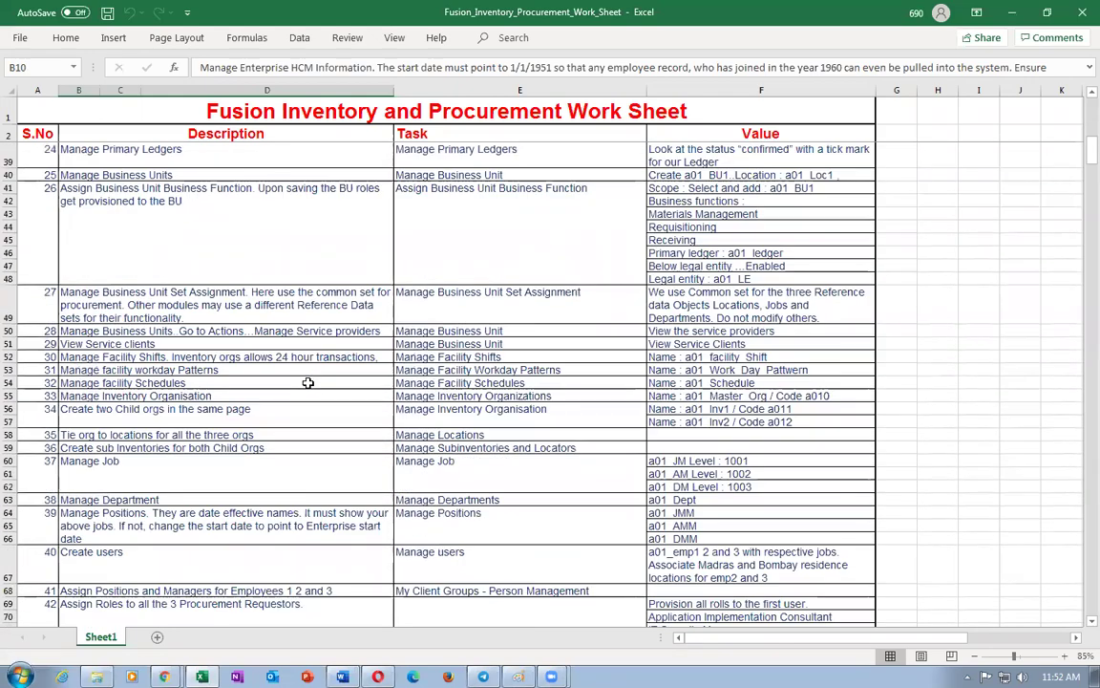
scroll(308, 383, down, 3)
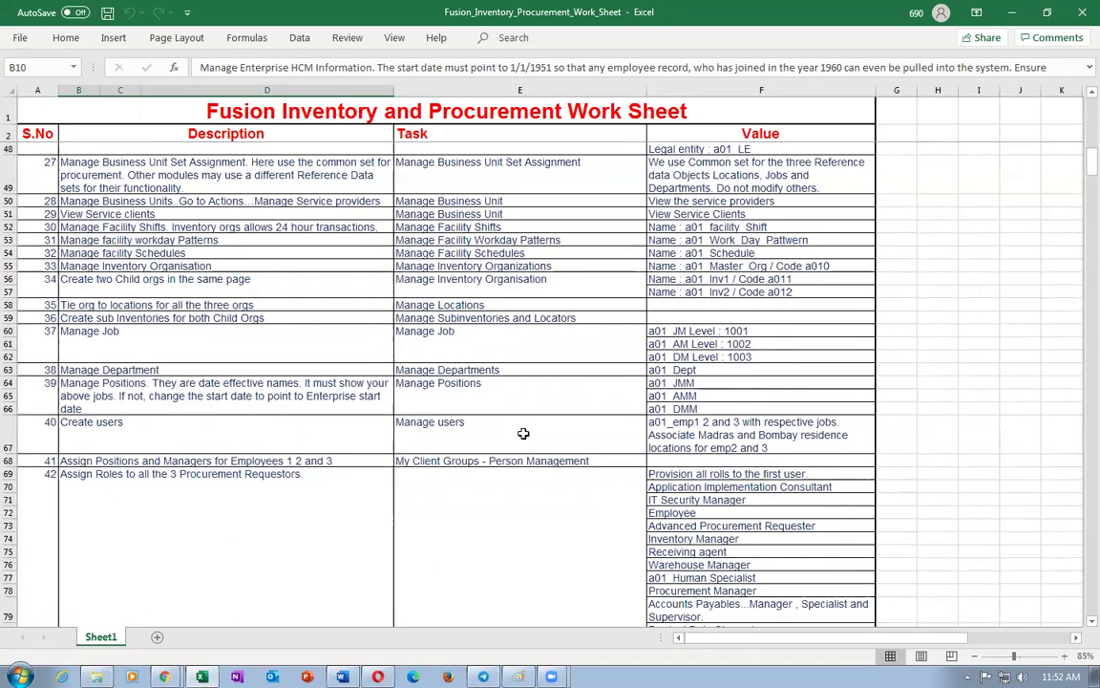
scroll(523, 432, down, 2)
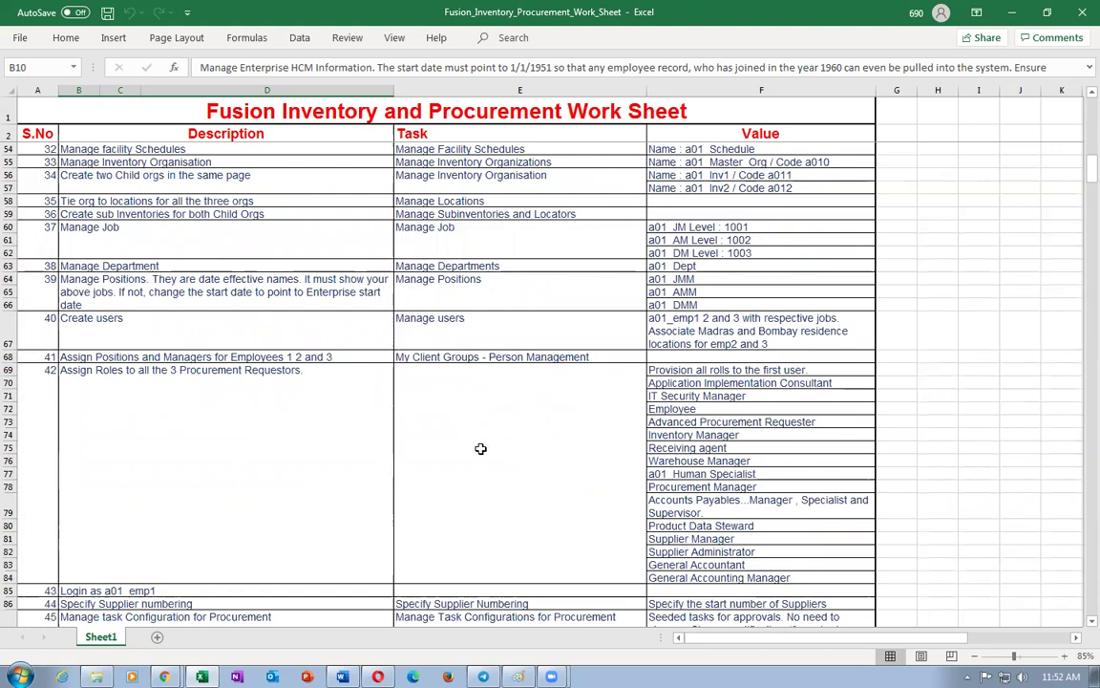
scroll(481, 448, down, 5)
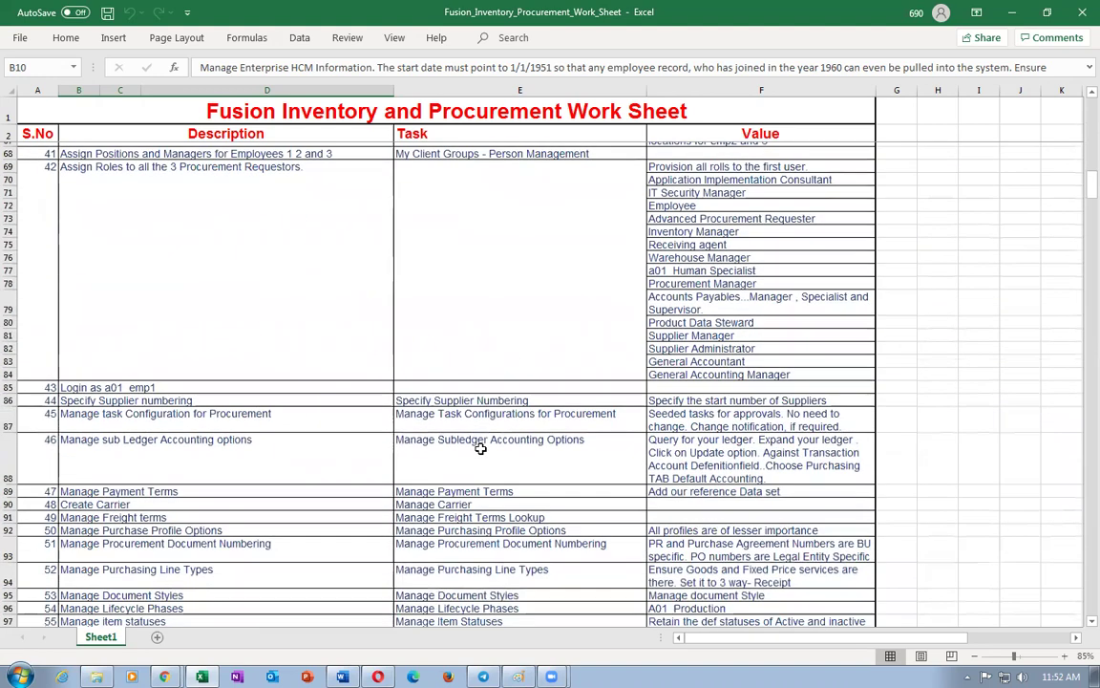
scroll(480, 448, down, 1)
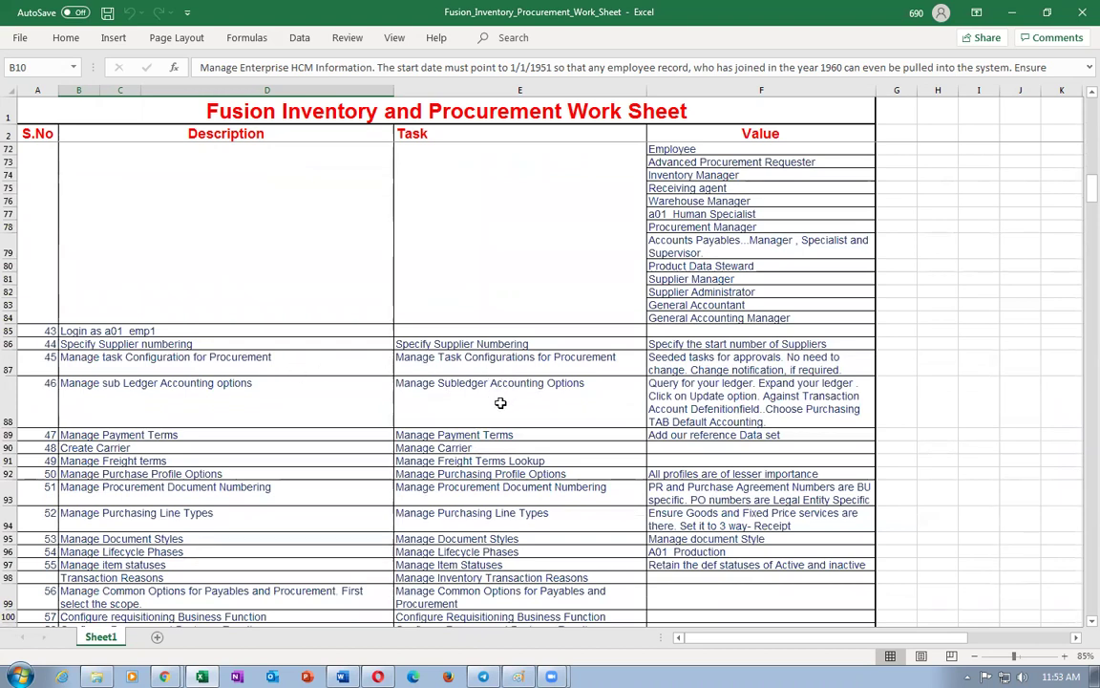
click(474, 495)
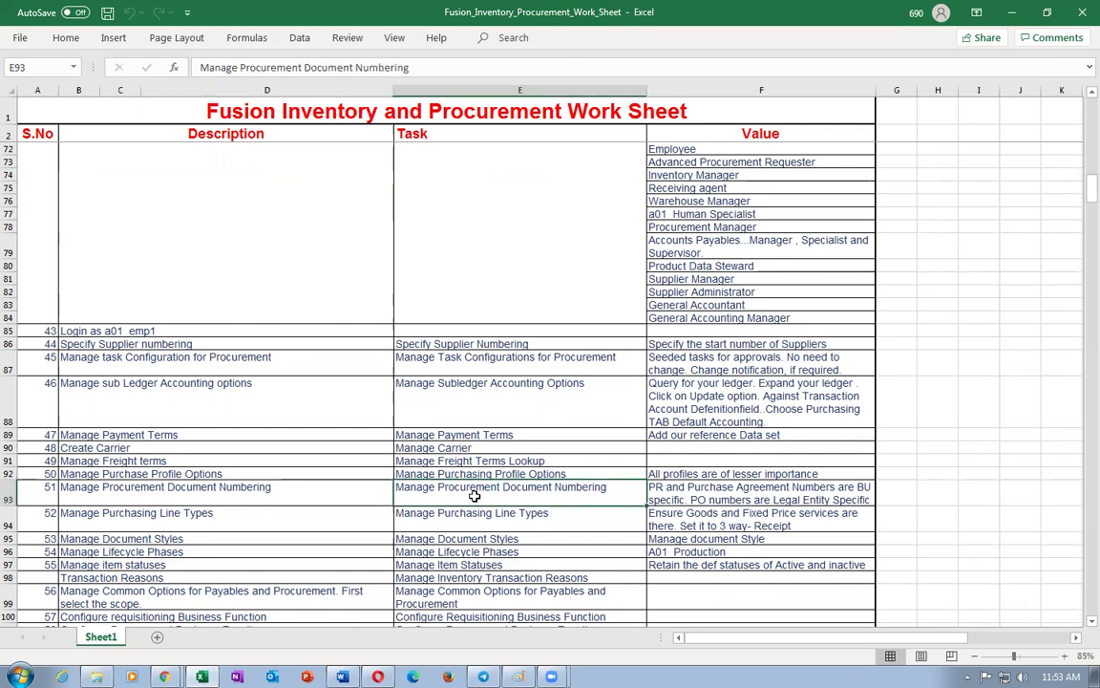
scroll(474, 495, down, 1)
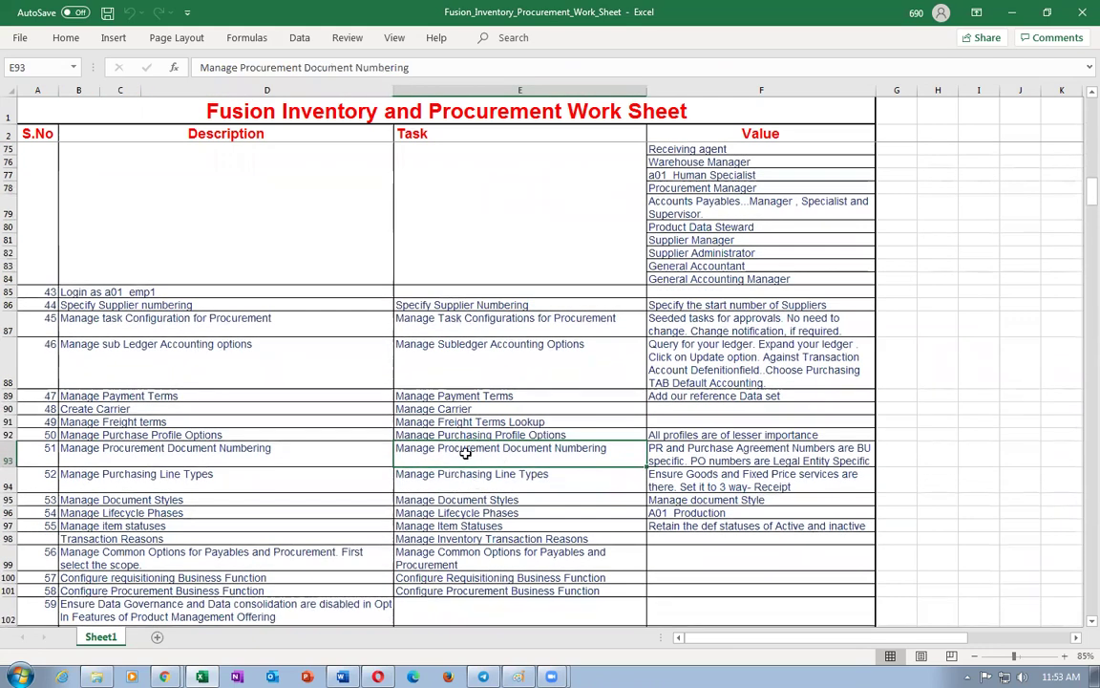
click(476, 478)
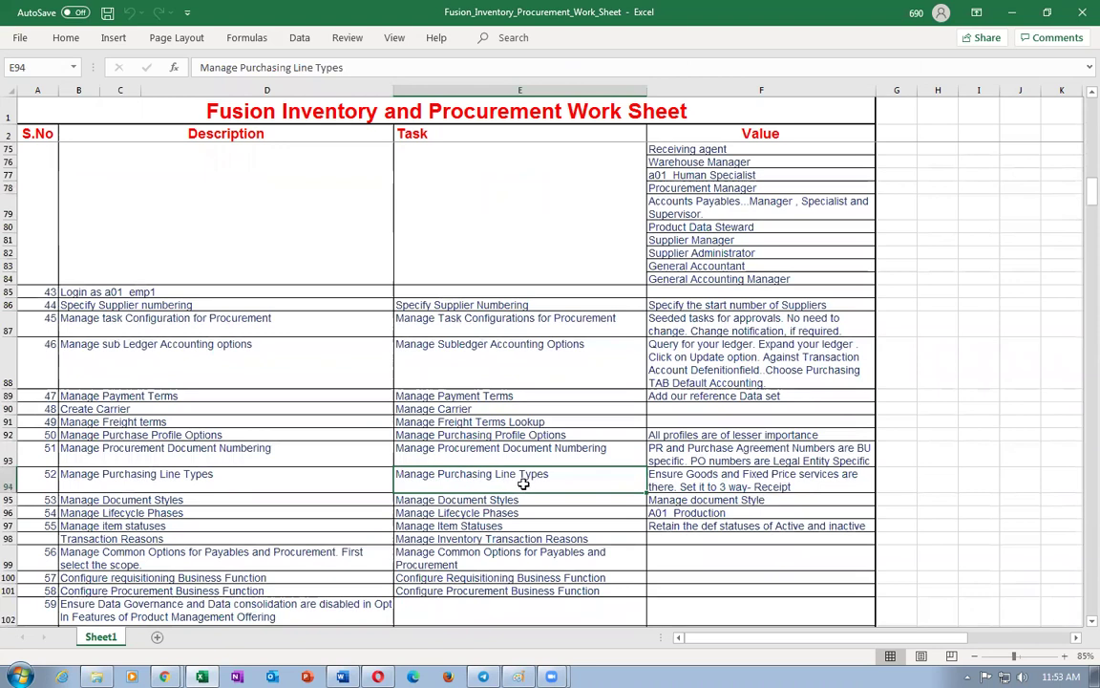
scroll(524, 485, down, 2)
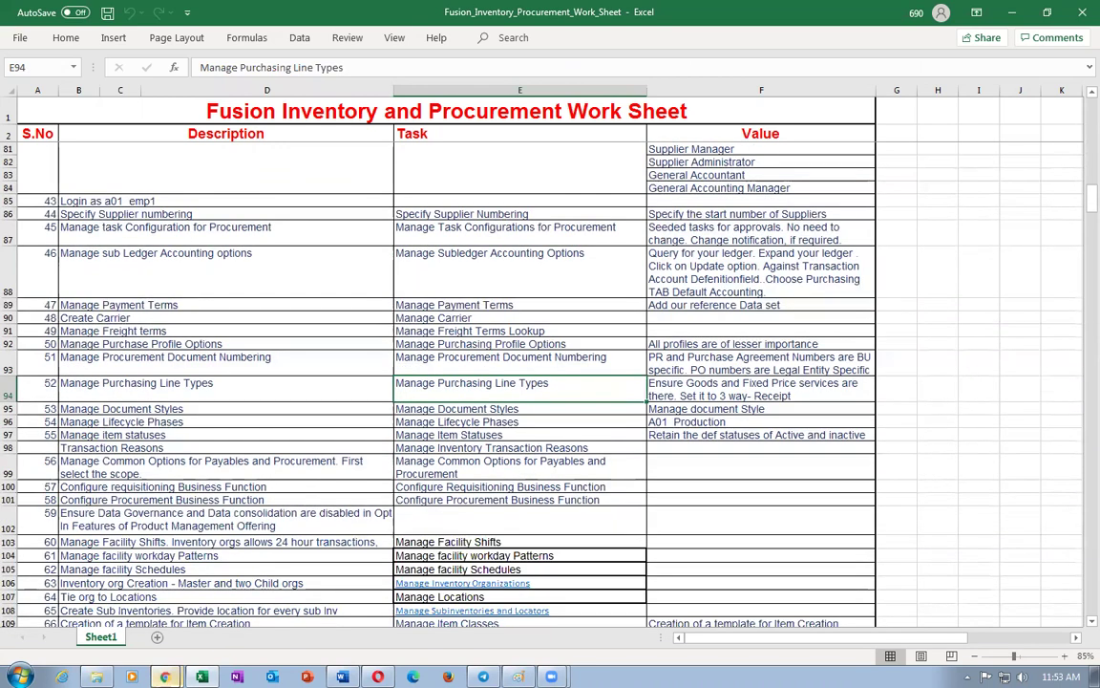
- Glance at the BPM Worklist window, then return to Chrome's Create Sourcing Rule page
mouse_move(164, 677)
click(125, 646)
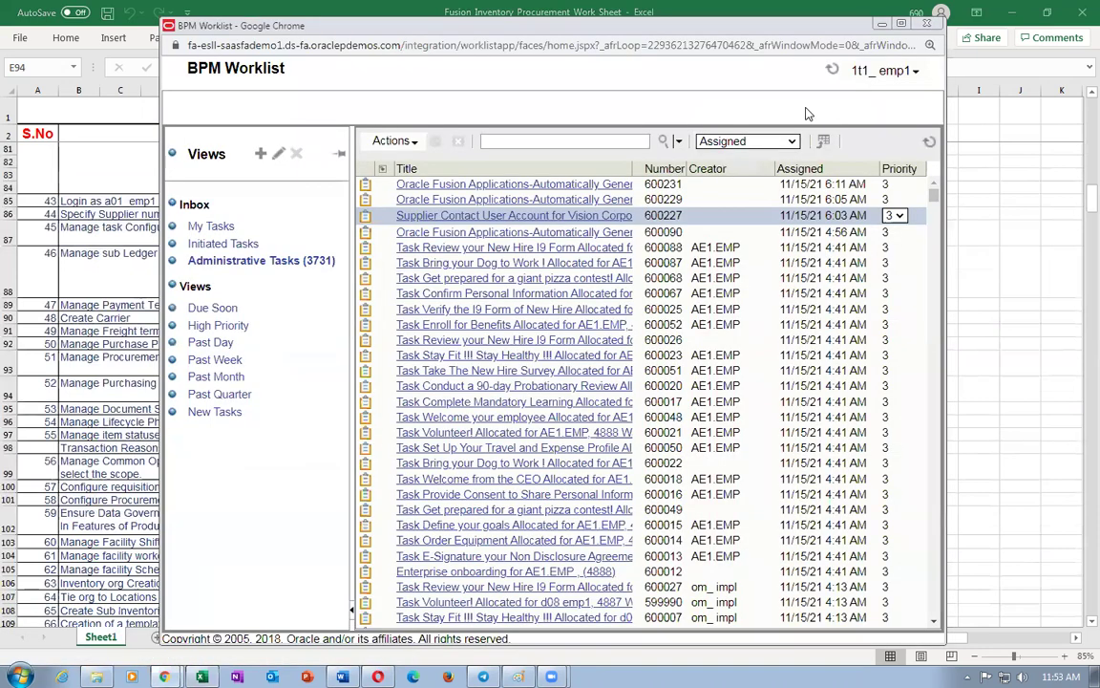
click(933, 20)
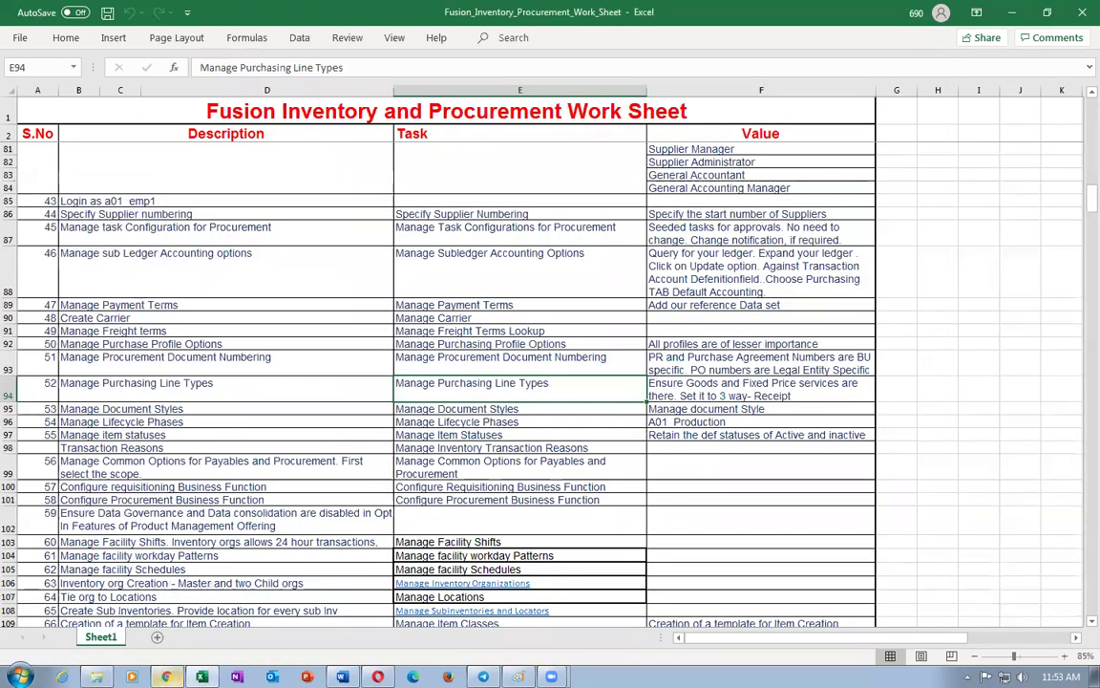
key(alt+Tab)
- Cancel the sourcing rule and open Purchase Orders from the home page's Procurement group
click(1000, 186)
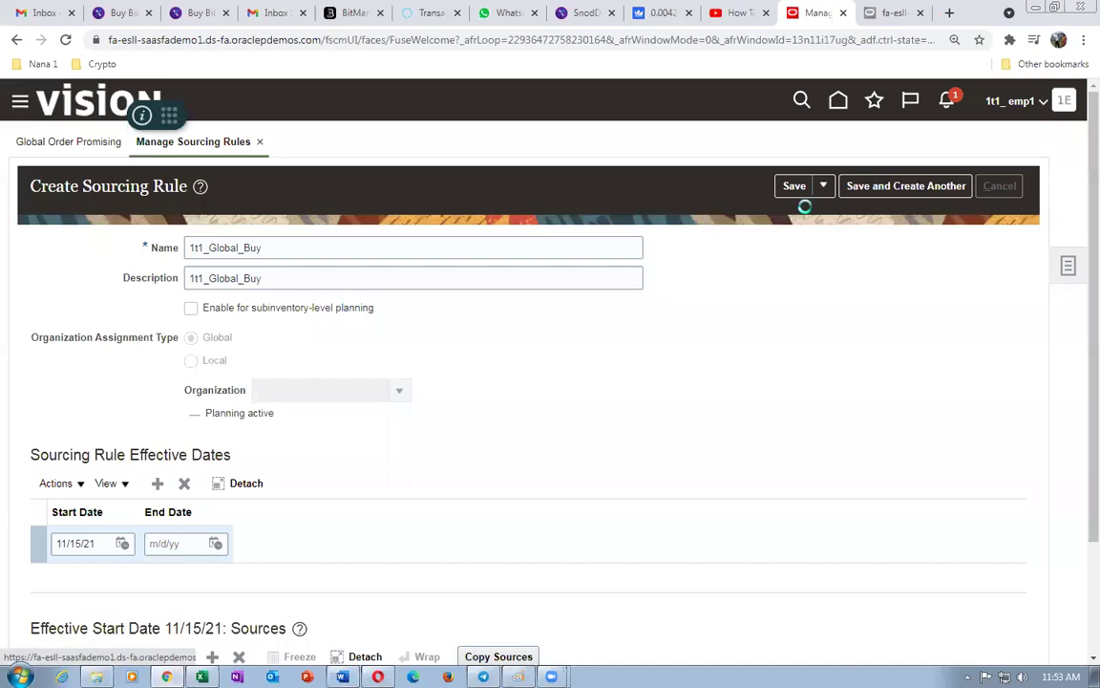
click(993, 186)
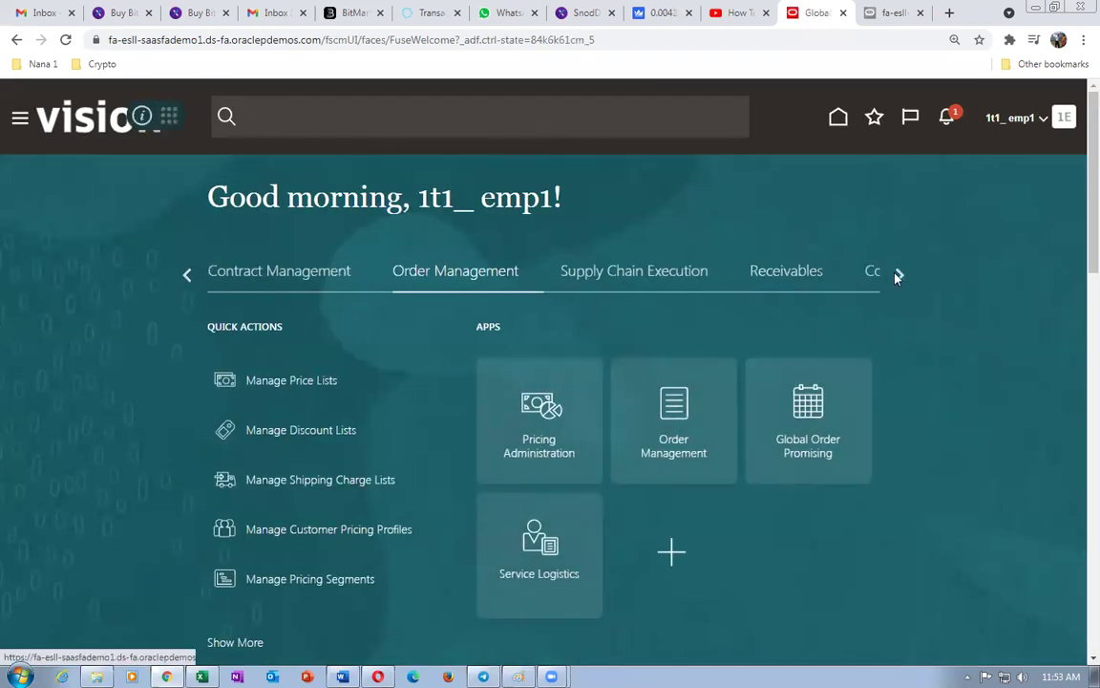
click(898, 275)
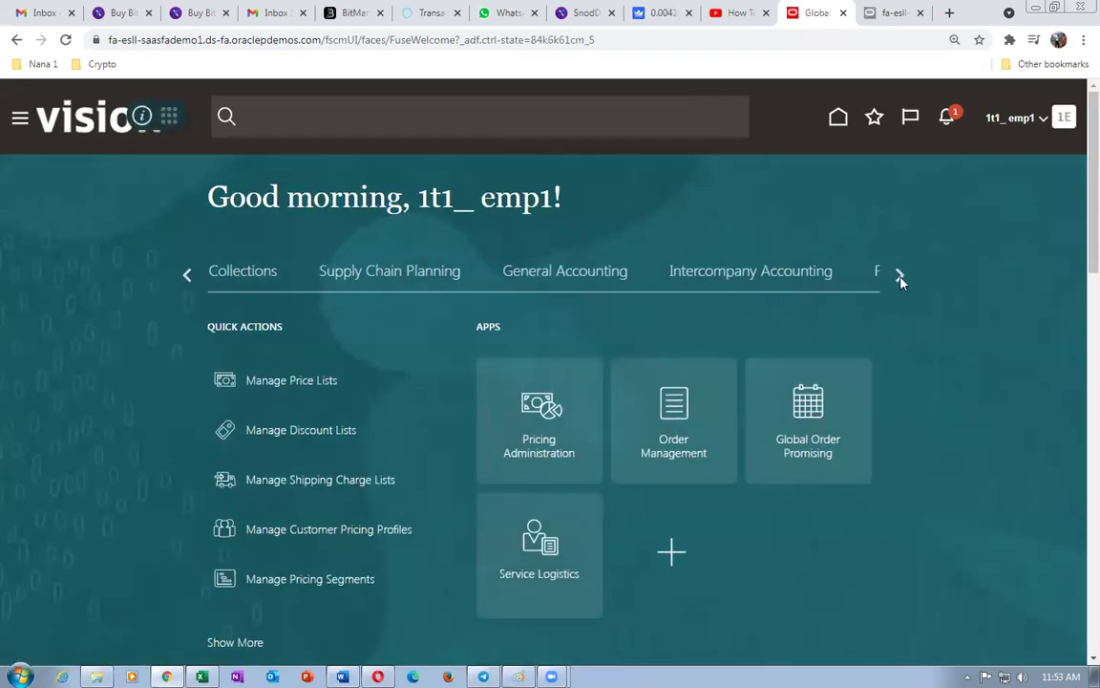
click(188, 277)
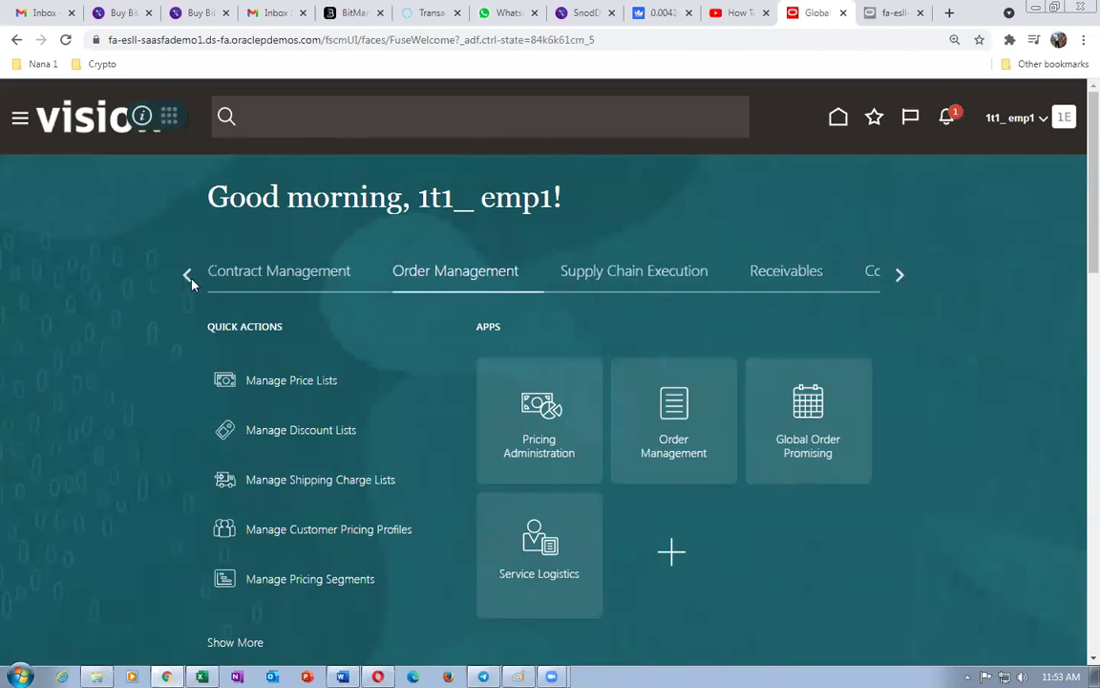
click(188, 276)
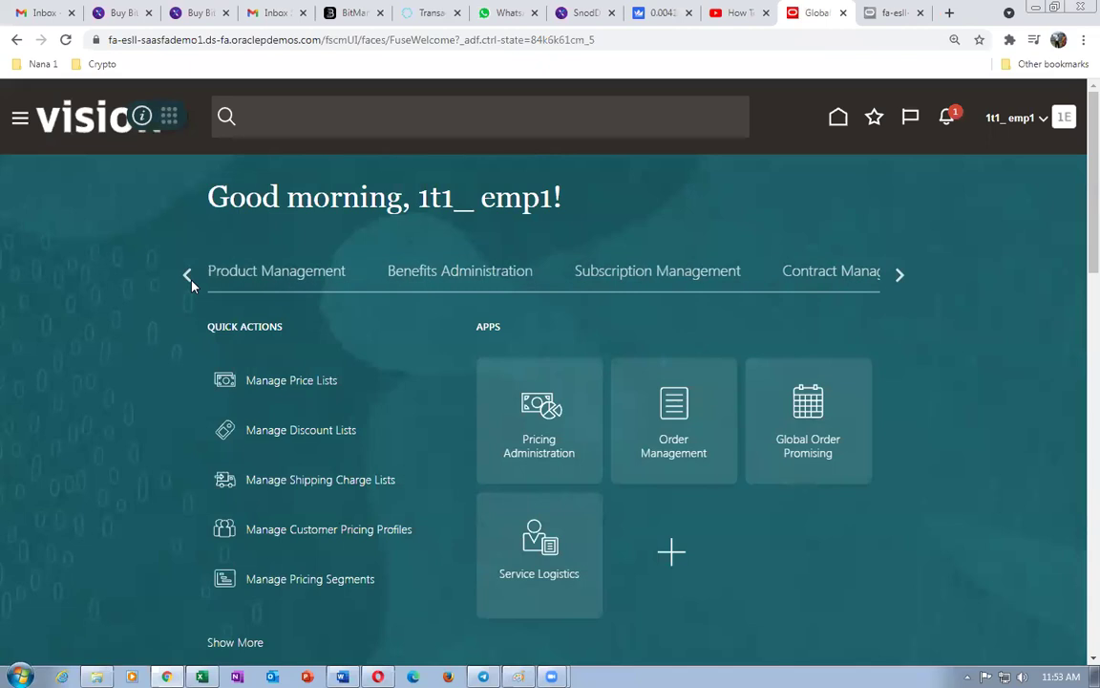
click(188, 277)
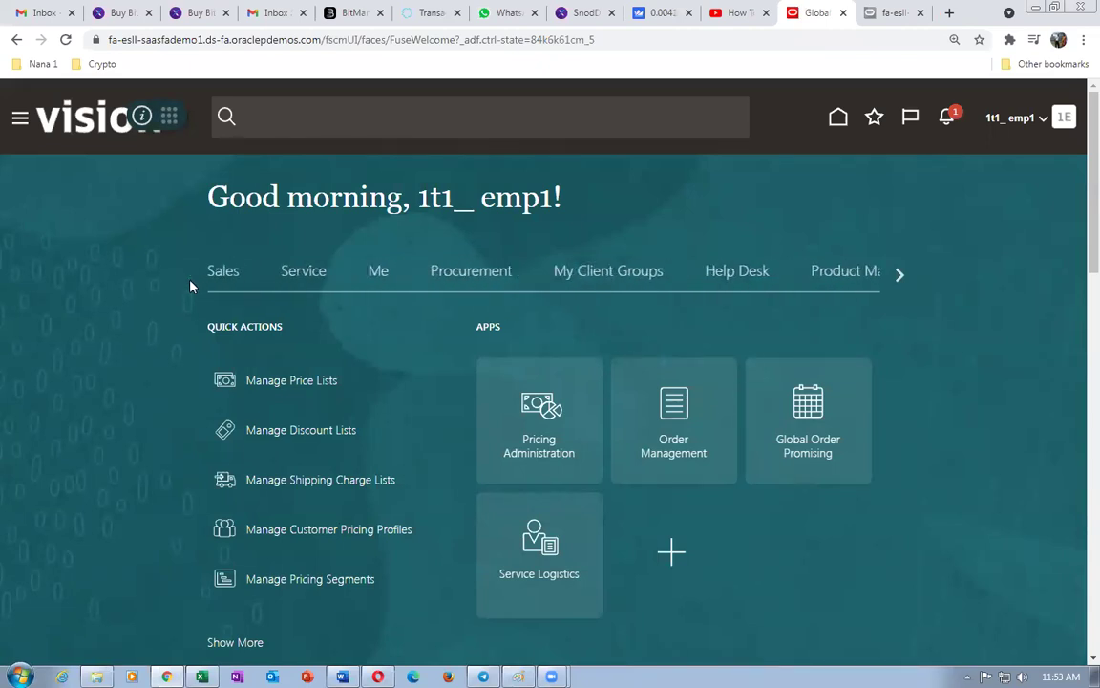
click(449, 275)
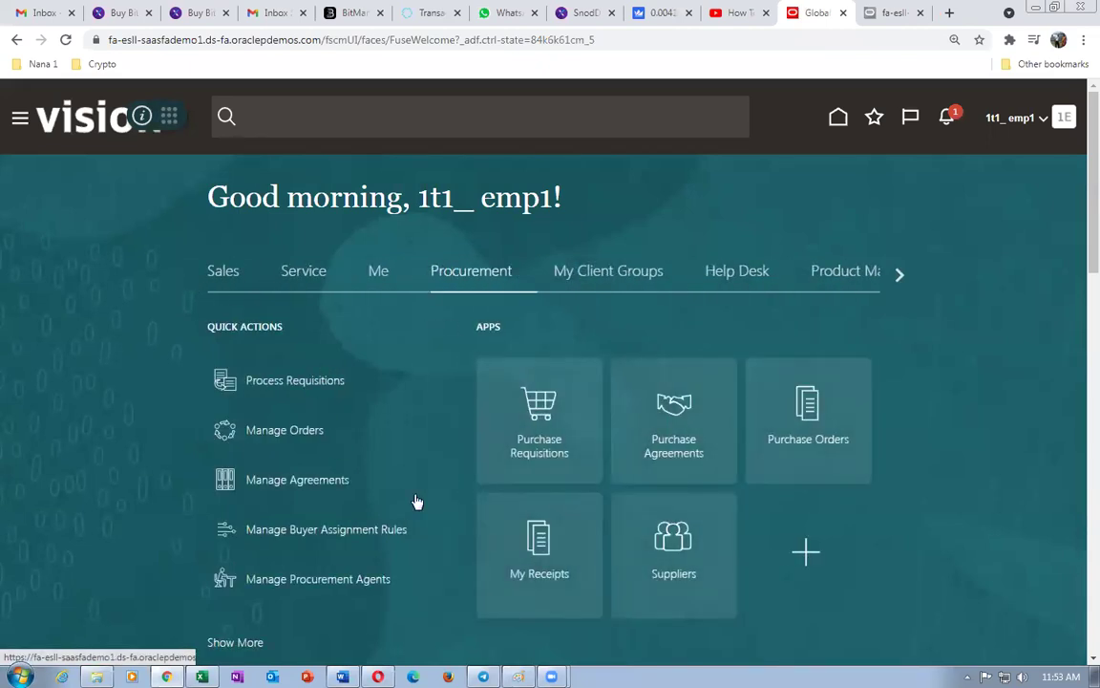
click(838, 447)
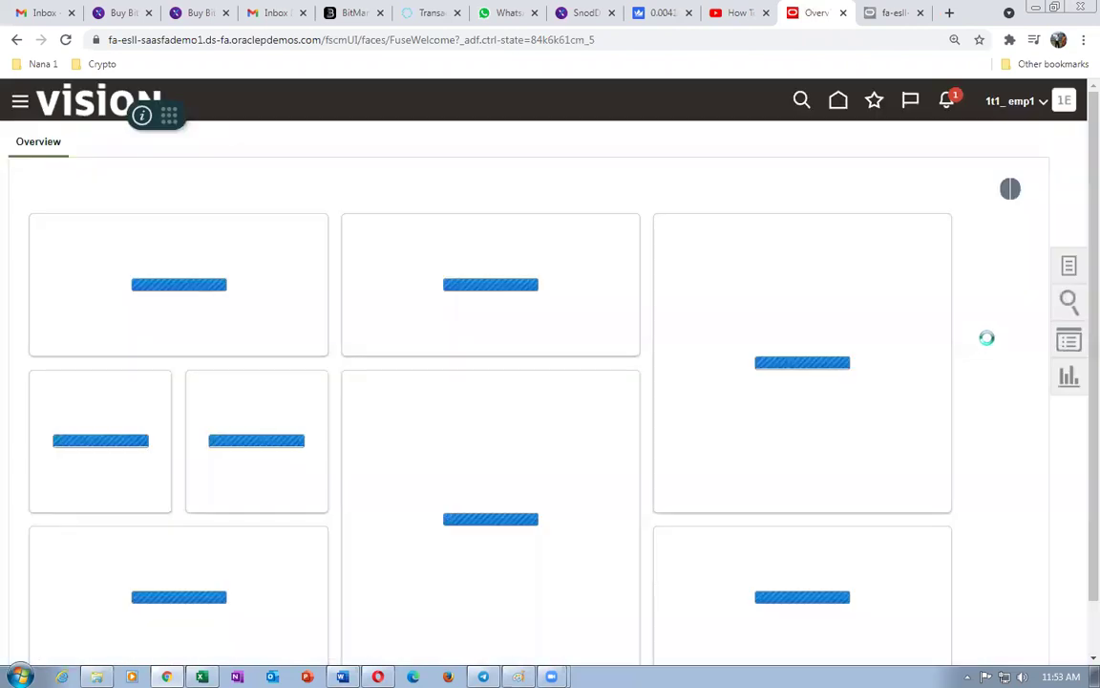
click(1068, 267)
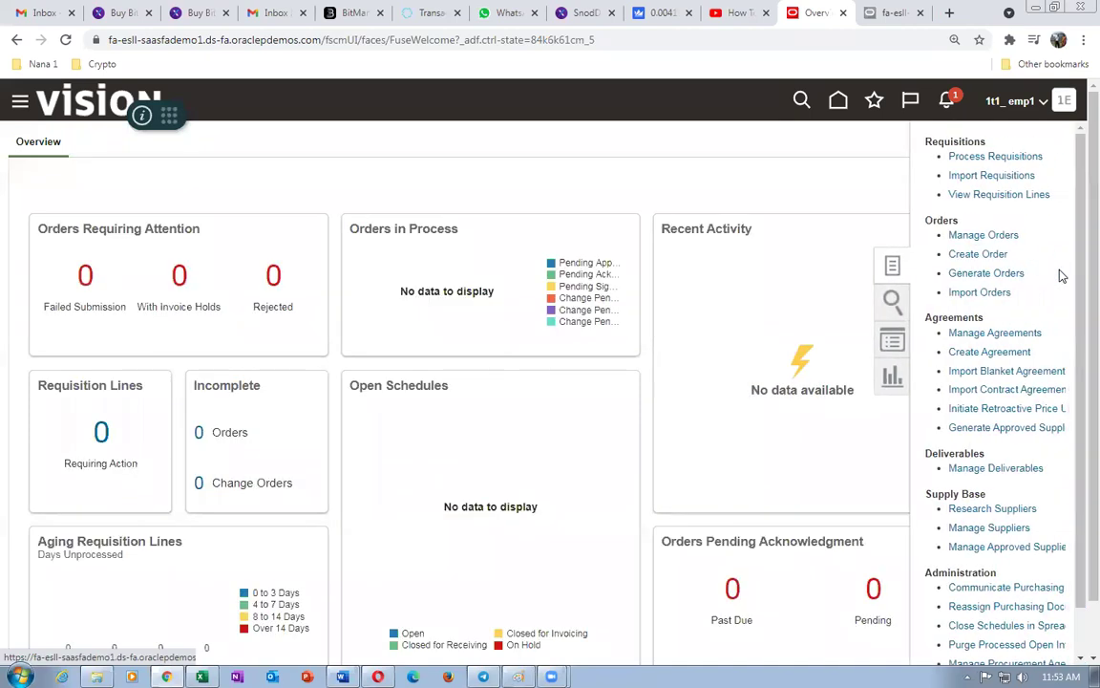
click(960, 254)
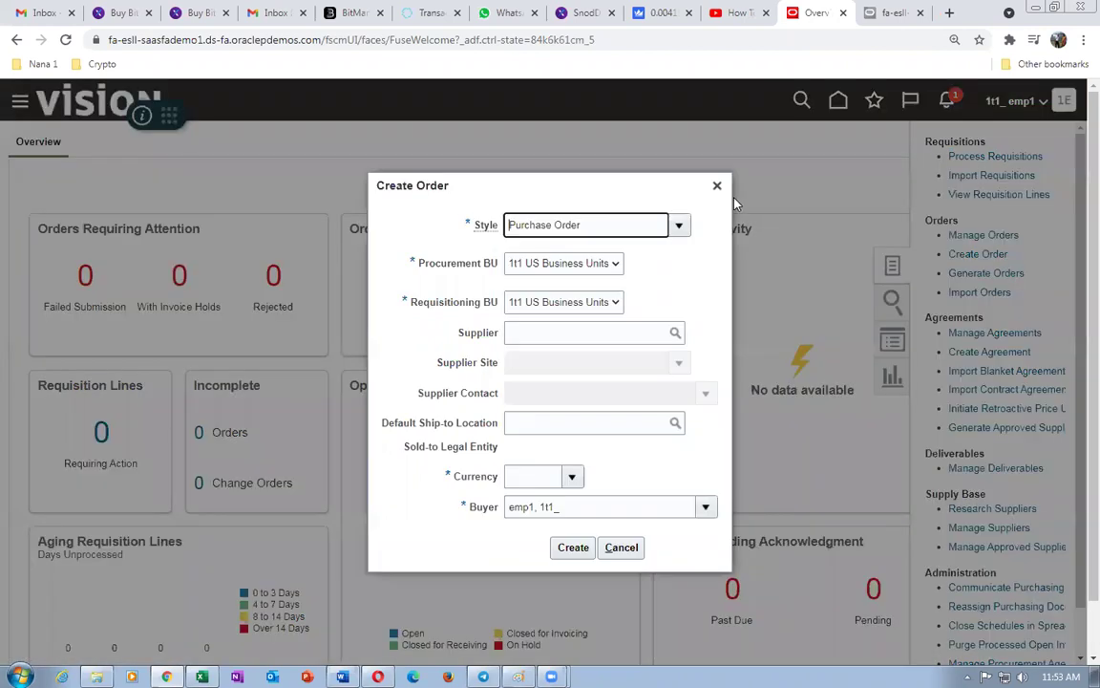
click(543, 331)
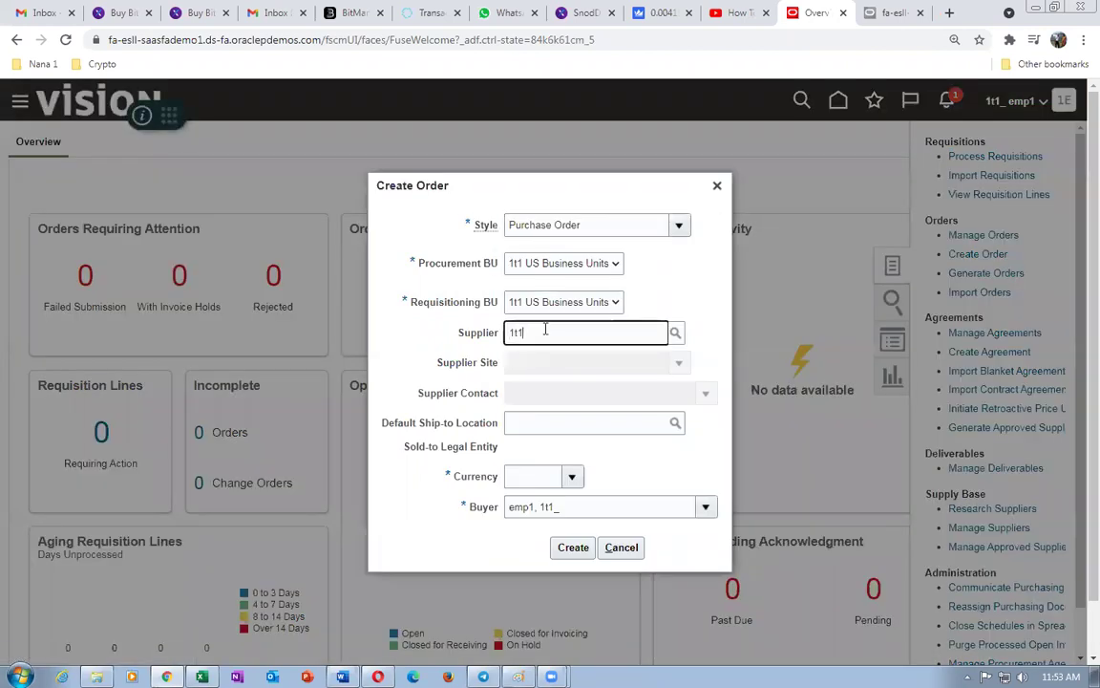
text(1t1)
click(482, 358)
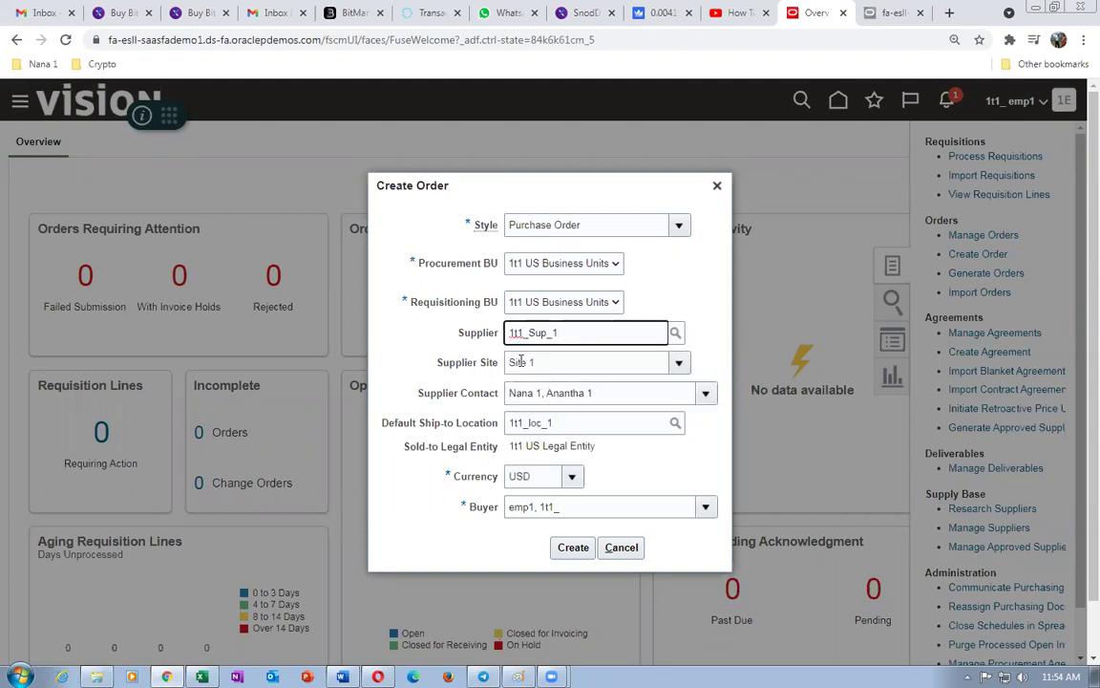
click(574, 548)
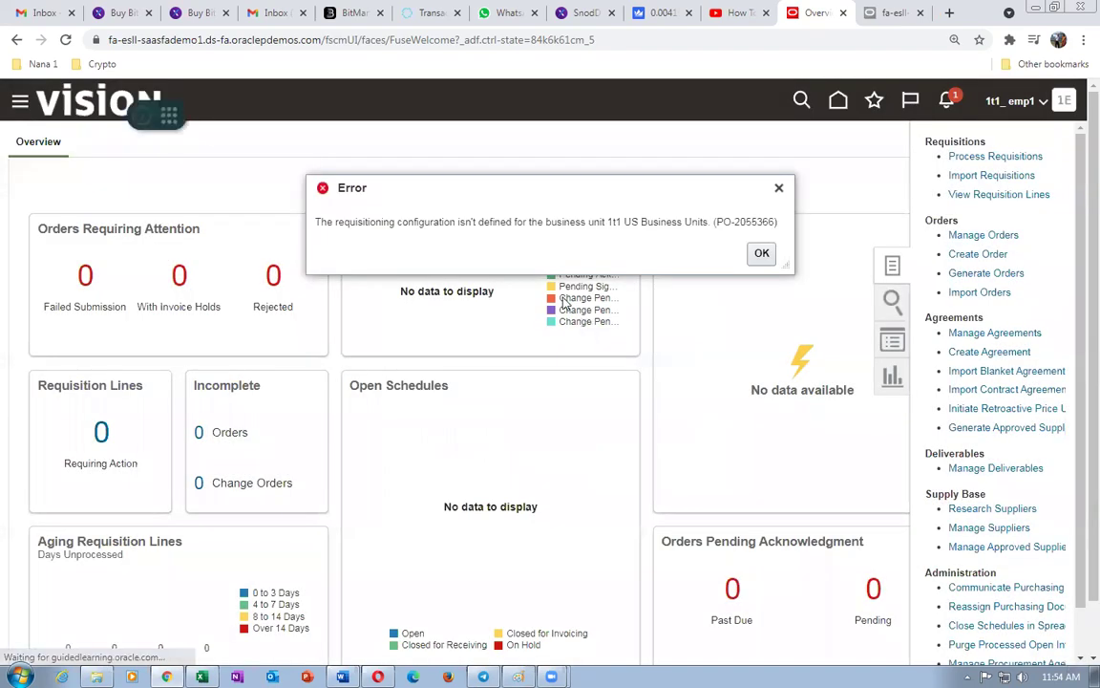
click(761, 253)
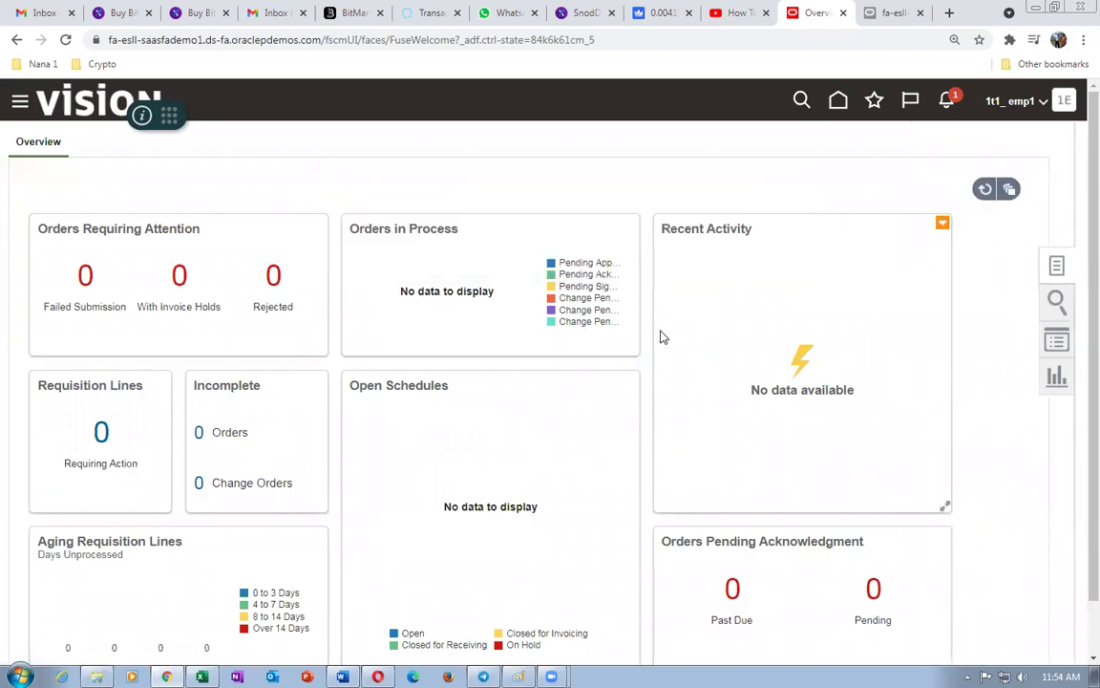
- In Setup and Maintenance, search tasks for conf%req%busi%funct%
click(1071, 107)
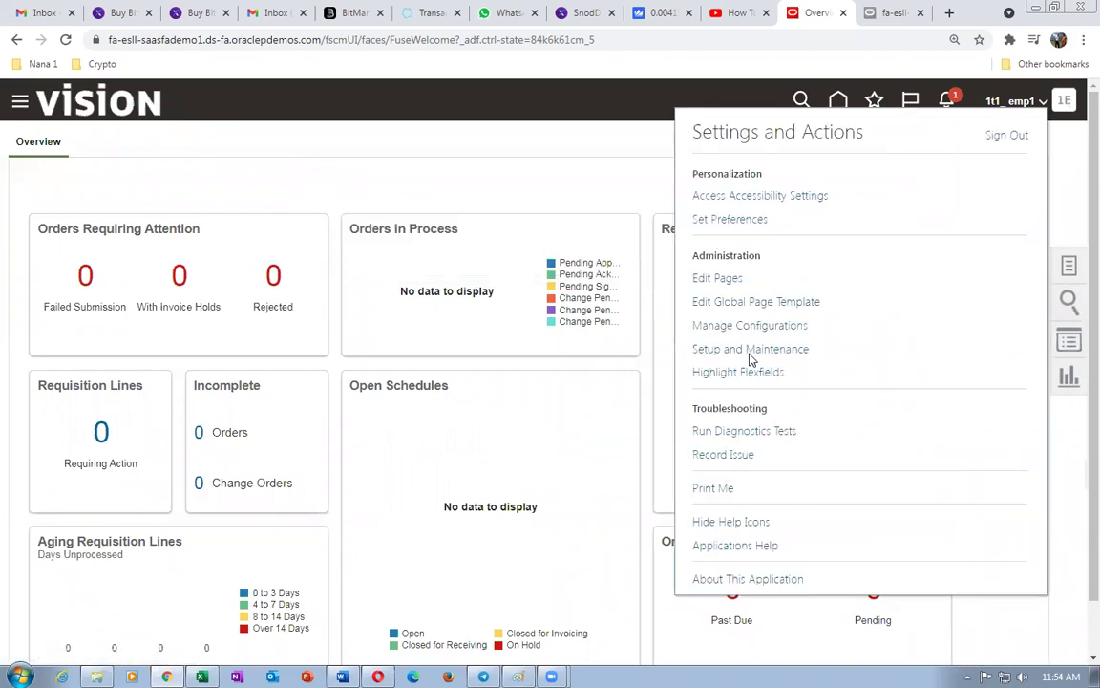
click(751, 351)
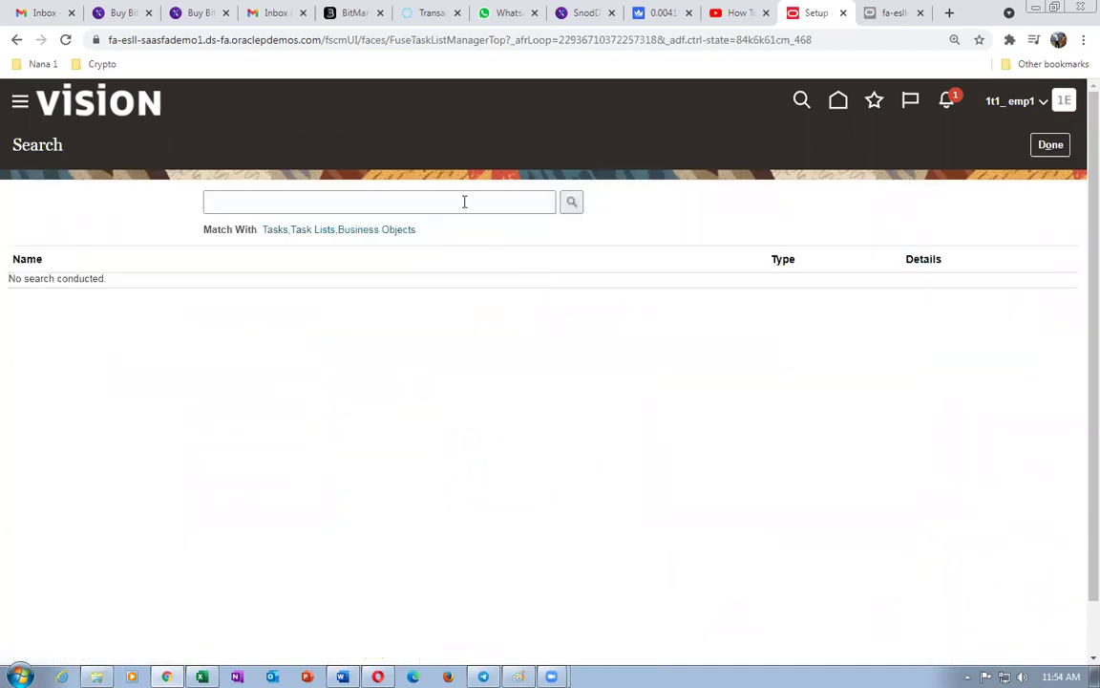
click(462, 201)
text(conf)
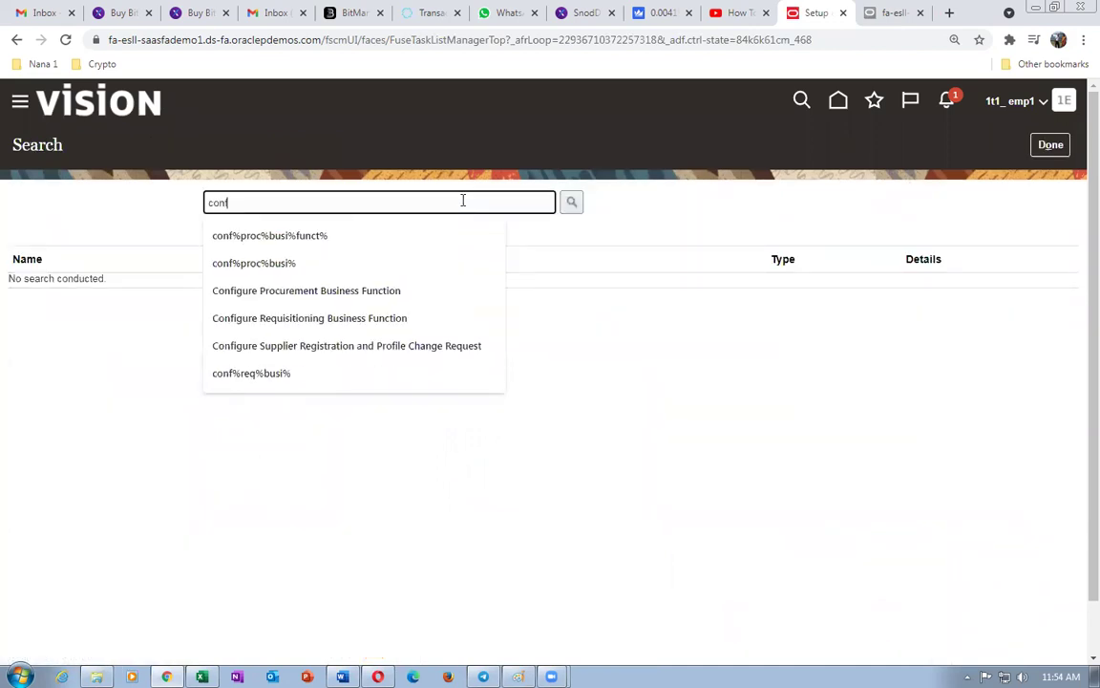
text(%req)
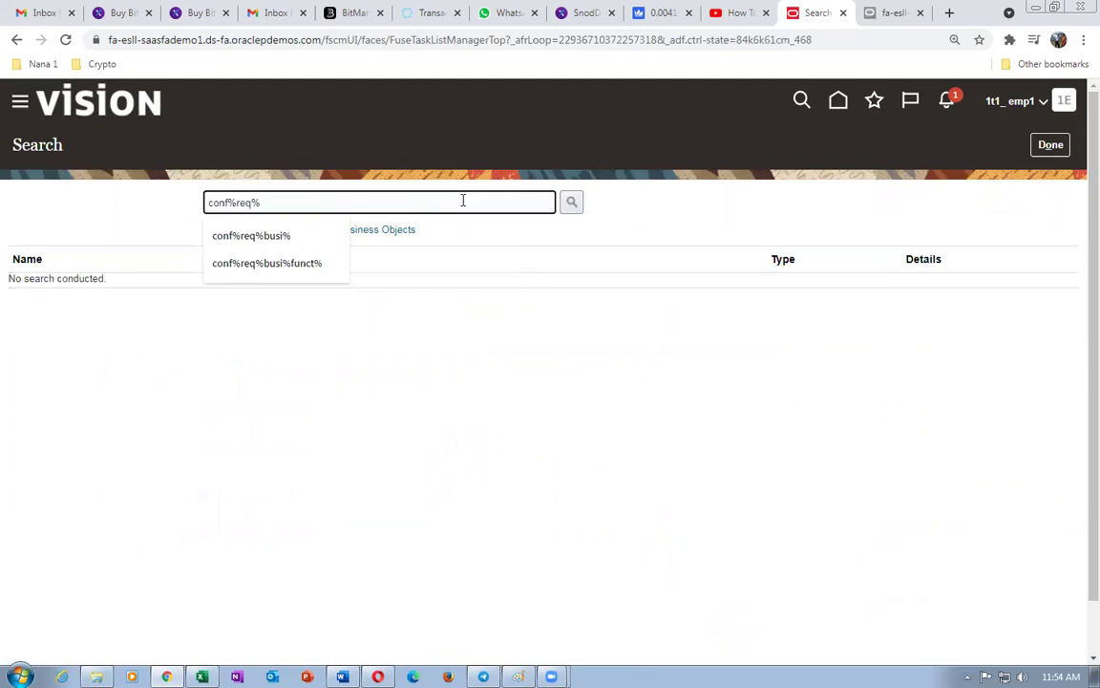
text(%busi%funct%)
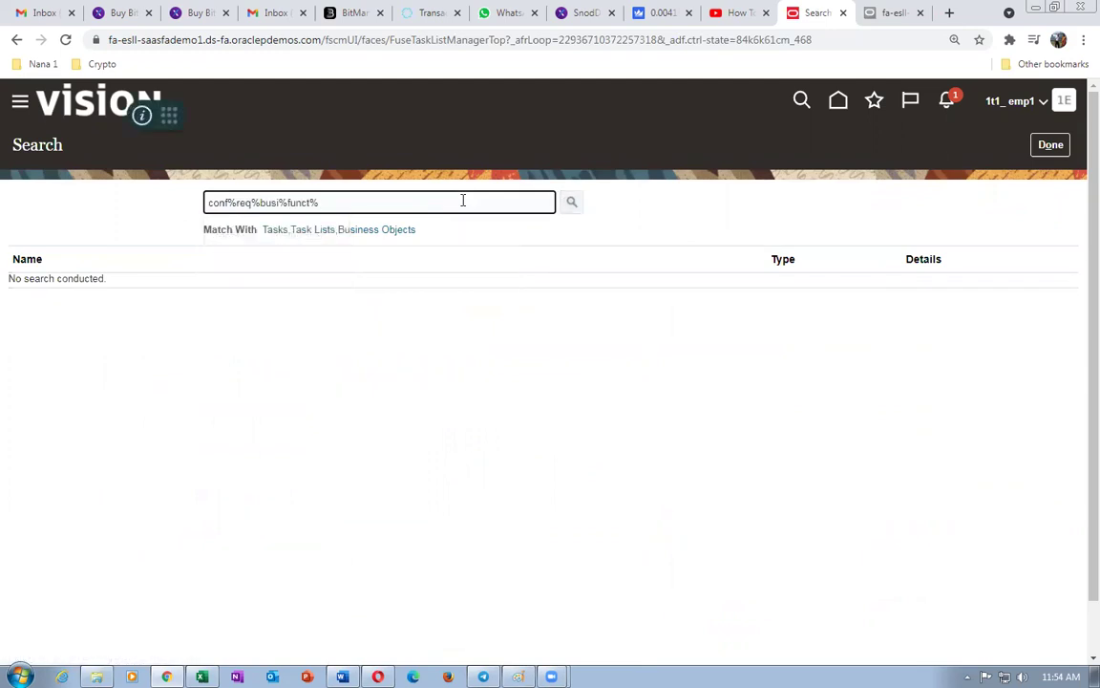
key(Return)
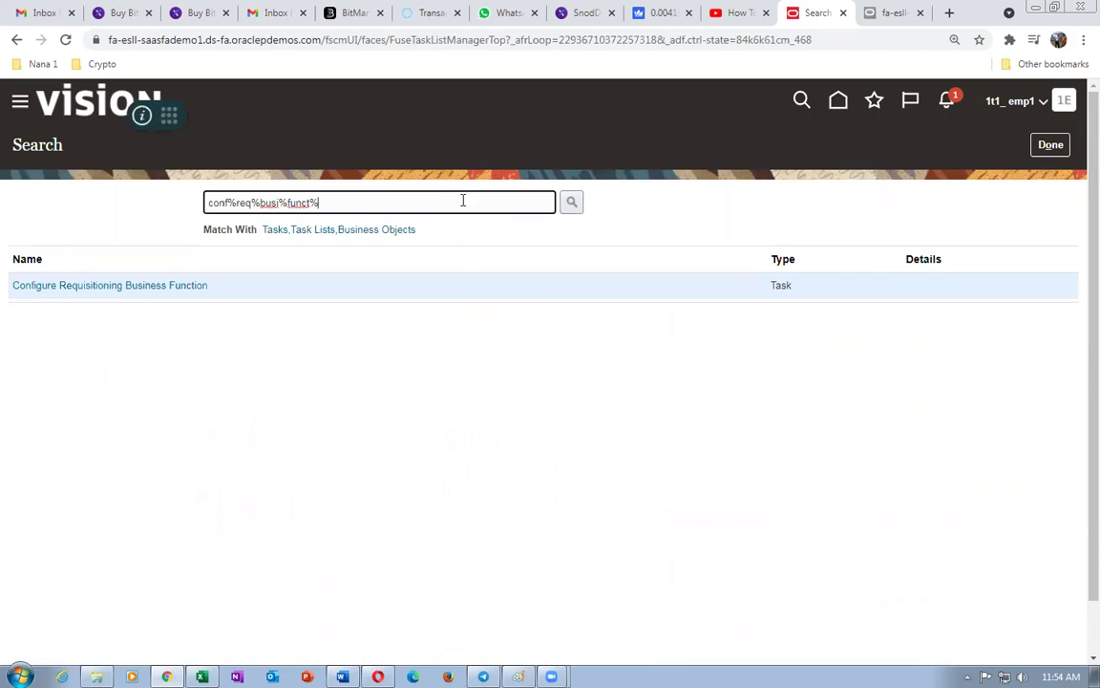
- Open Configure Requisitioning Business Function with 1t1 US Business Units as the requisitioning BU
click(122, 286)
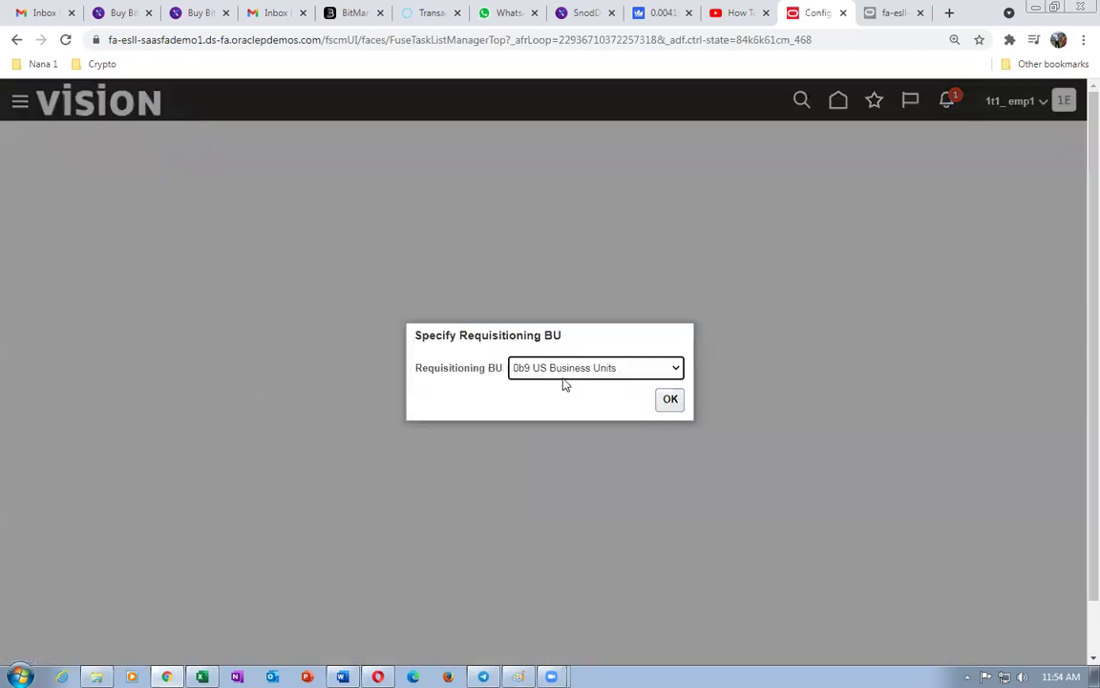
click(562, 370)
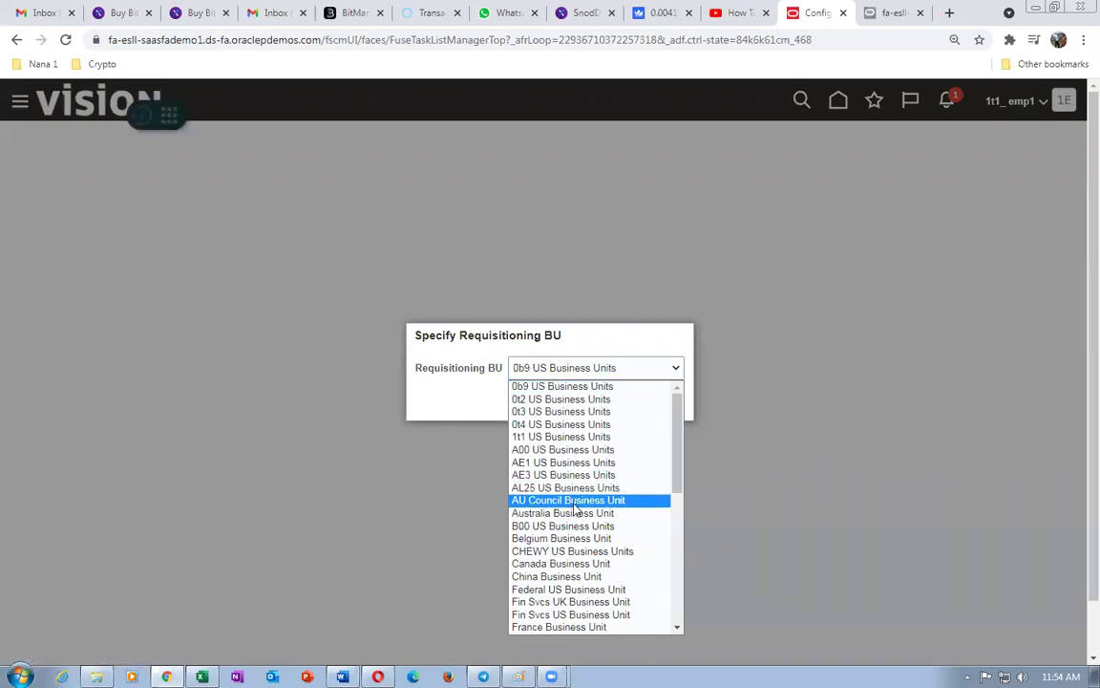
scroll(667, 518, down, 4)
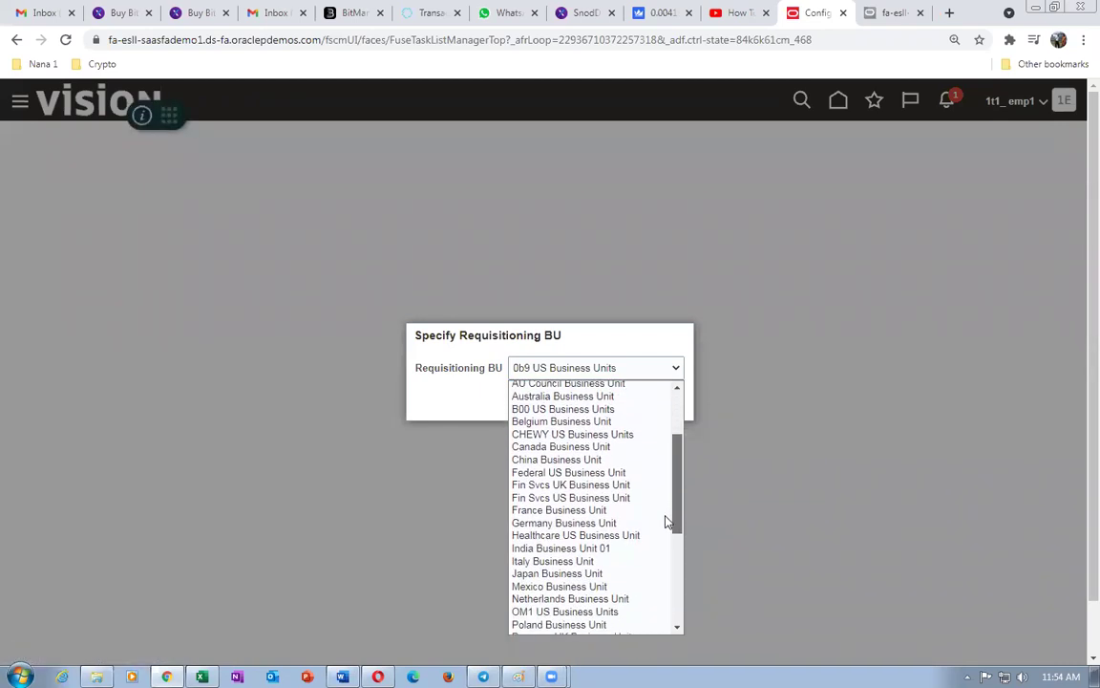
scroll(666, 533, down, 5)
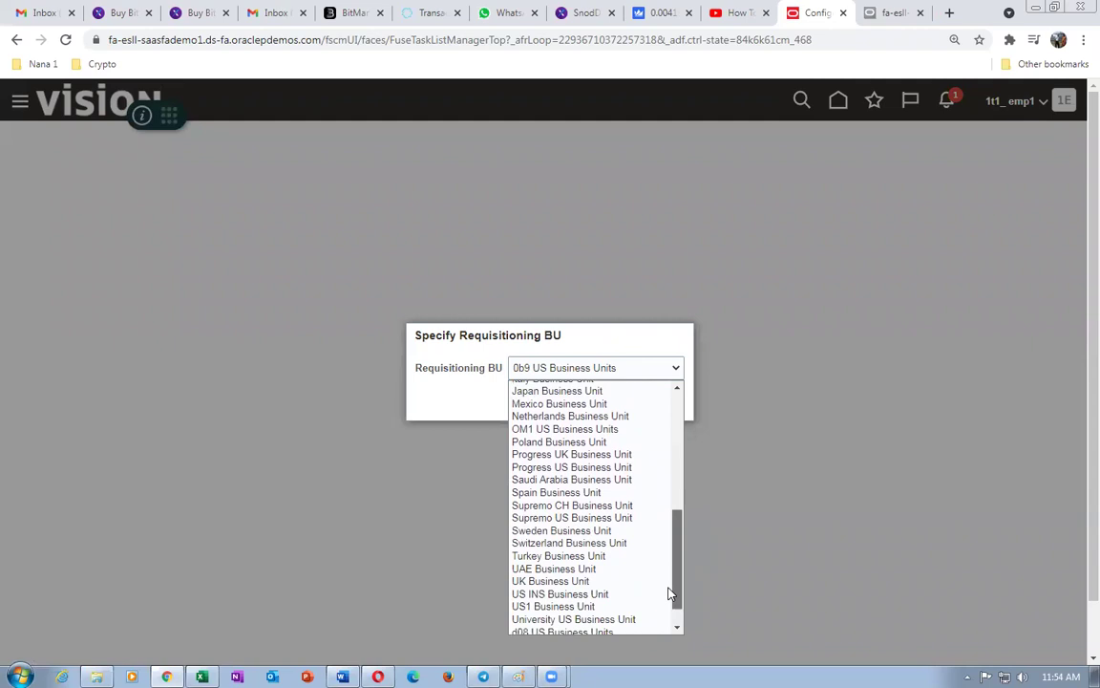
drag(672, 606, 671, 551)
scroll(662, 524, up, 5)
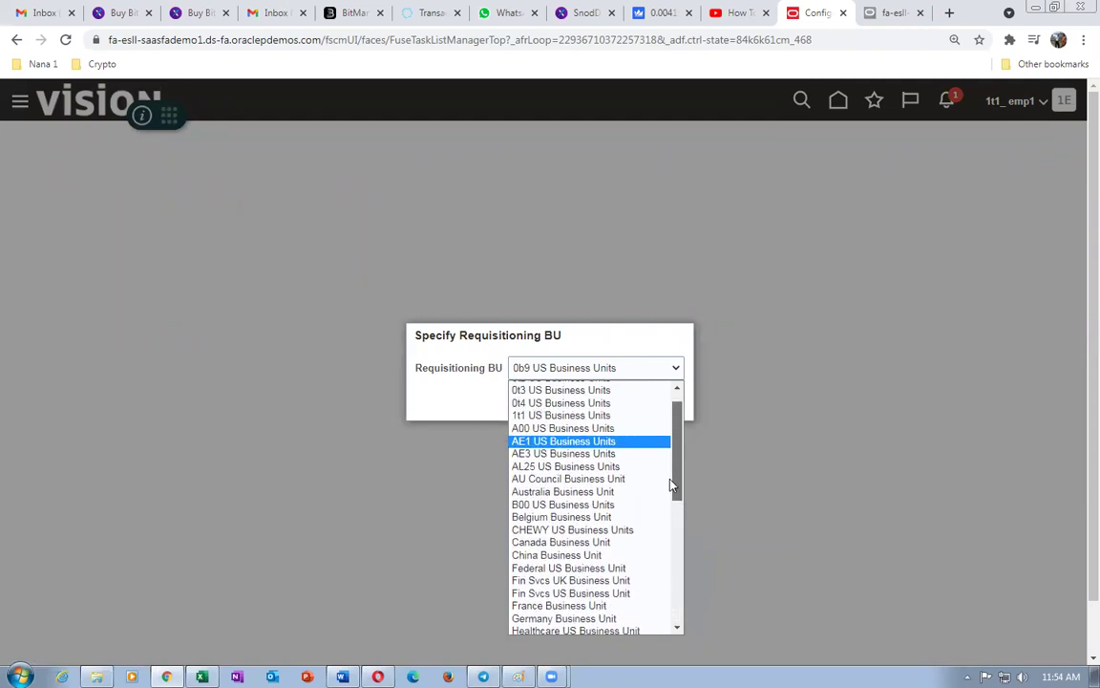
click(573, 420)
click(671, 398)
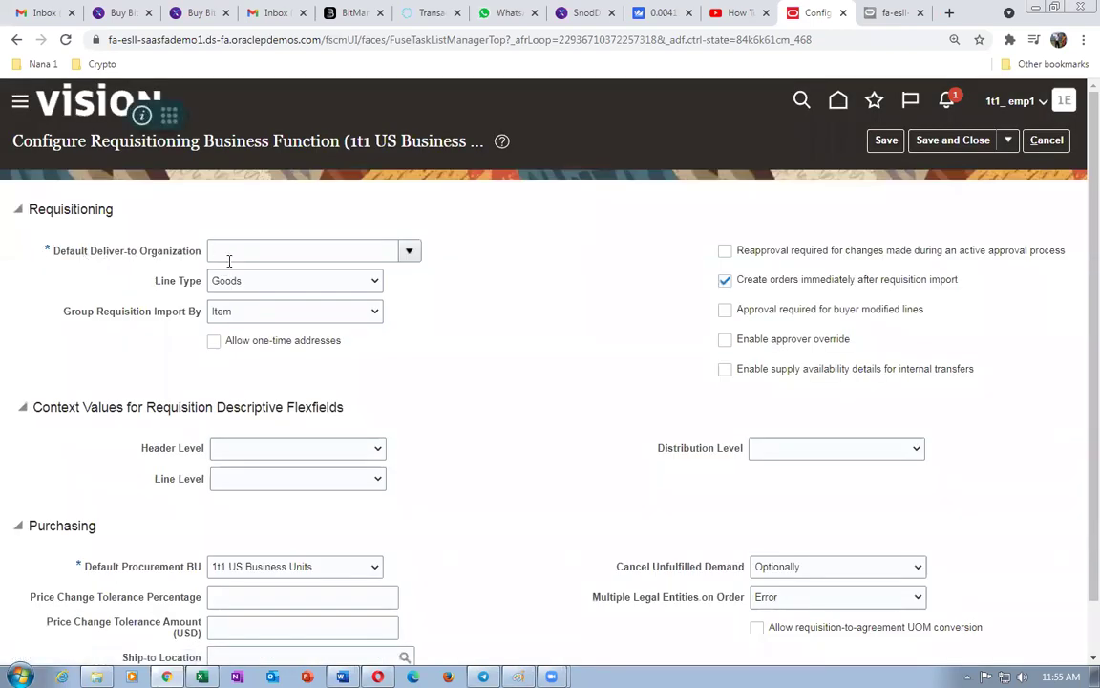
- Set default deliver-to organization to 1t1_master_org and ship-to location to 1t1_loc_1
click(229, 254)
click(409, 253)
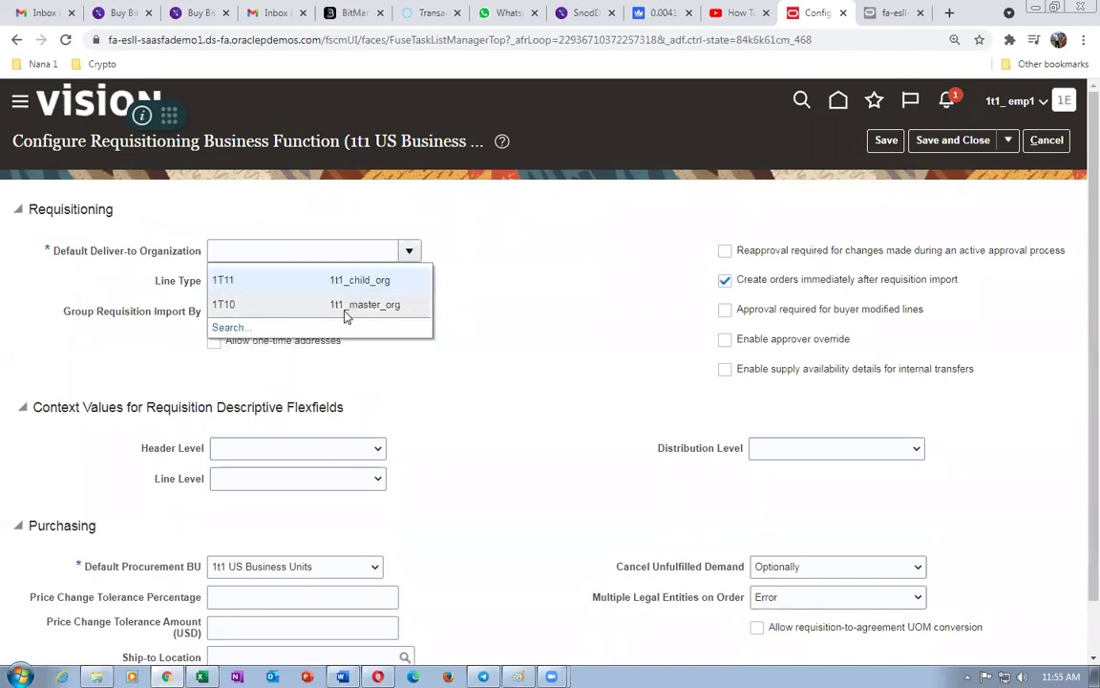
click(315, 304)
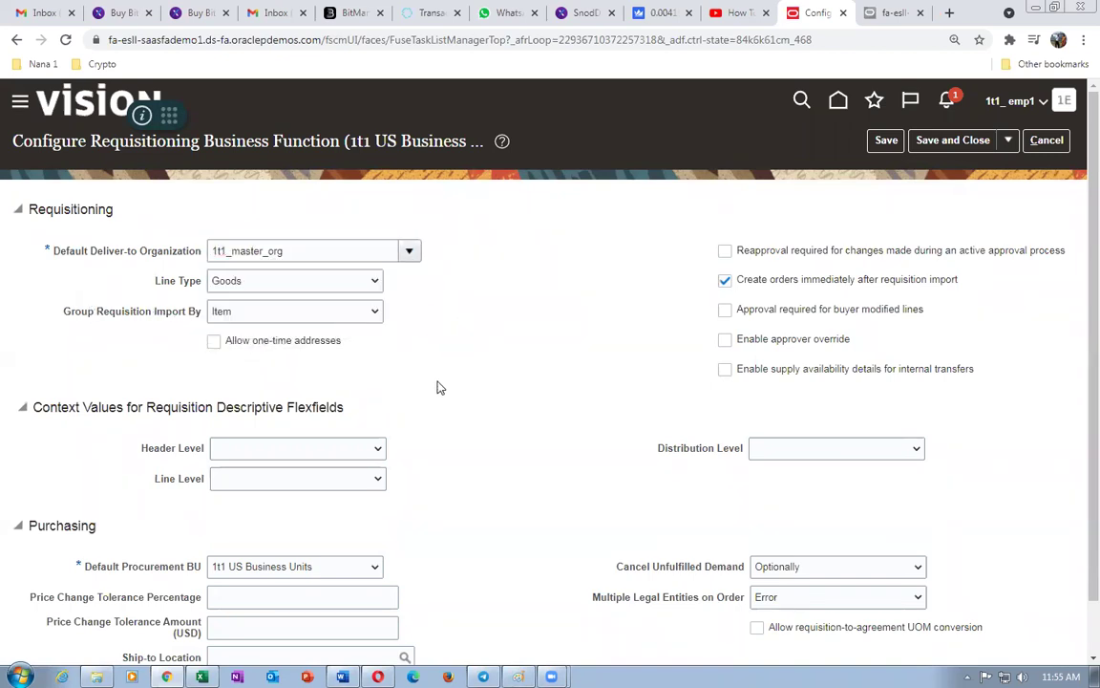
scroll(604, 374, down, 1)
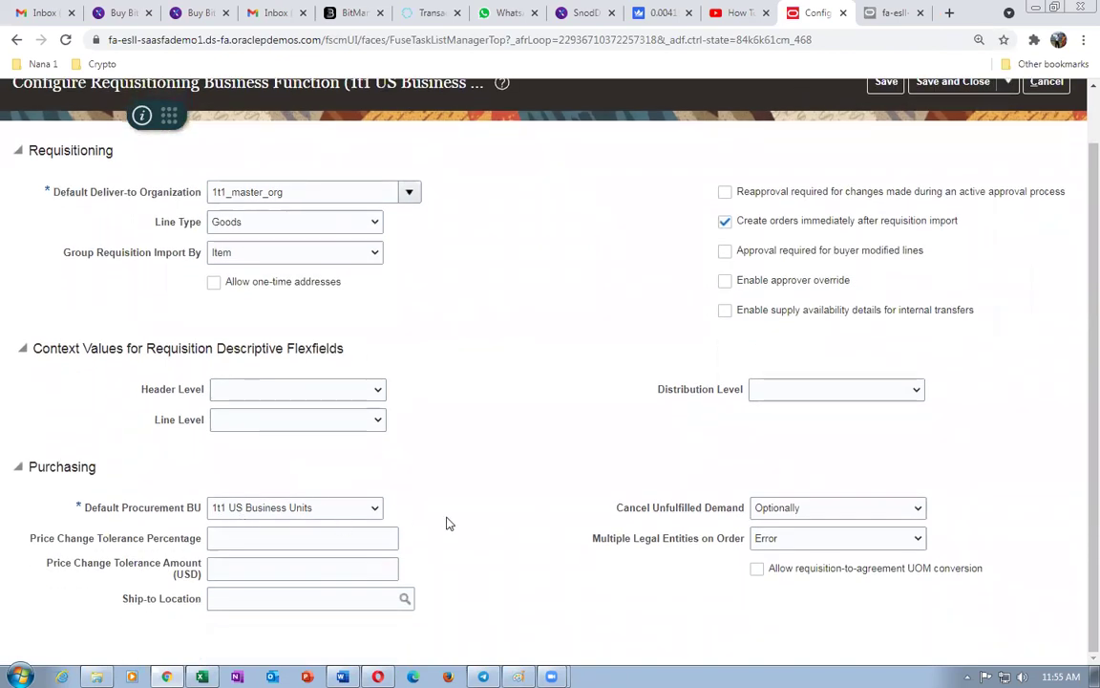
click(244, 596)
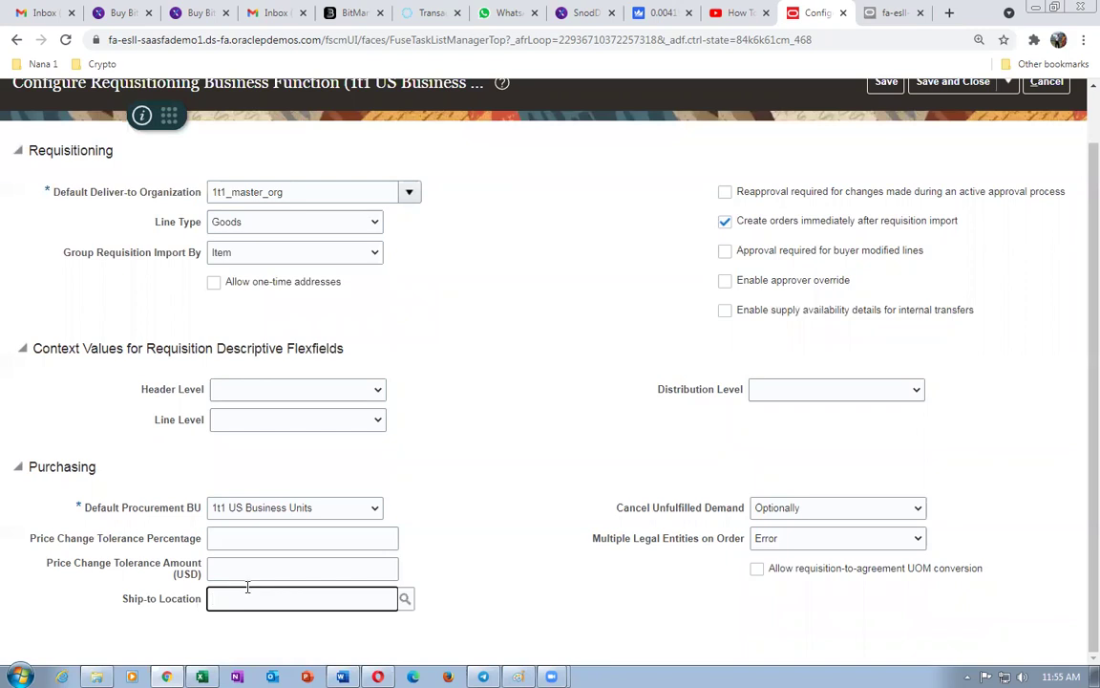
text(1t1_loc_1)
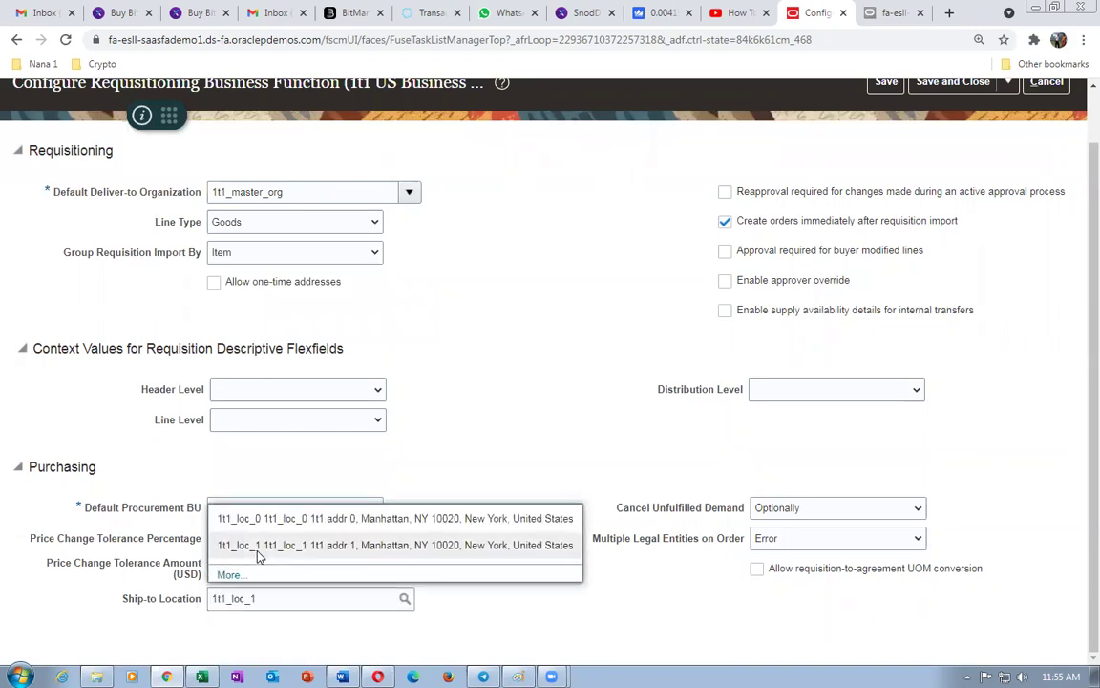
click(257, 546)
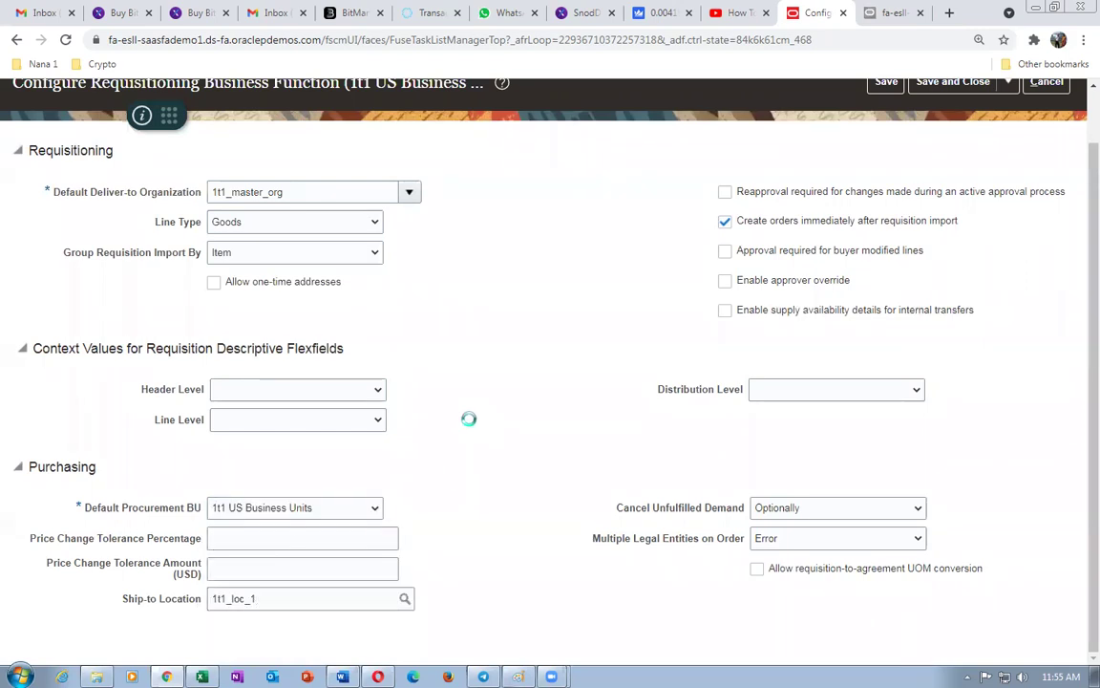
- Save the requisitioning configuration and acknowledge the confirmation
scroll(505, 410, up, 1)
click(886, 140)
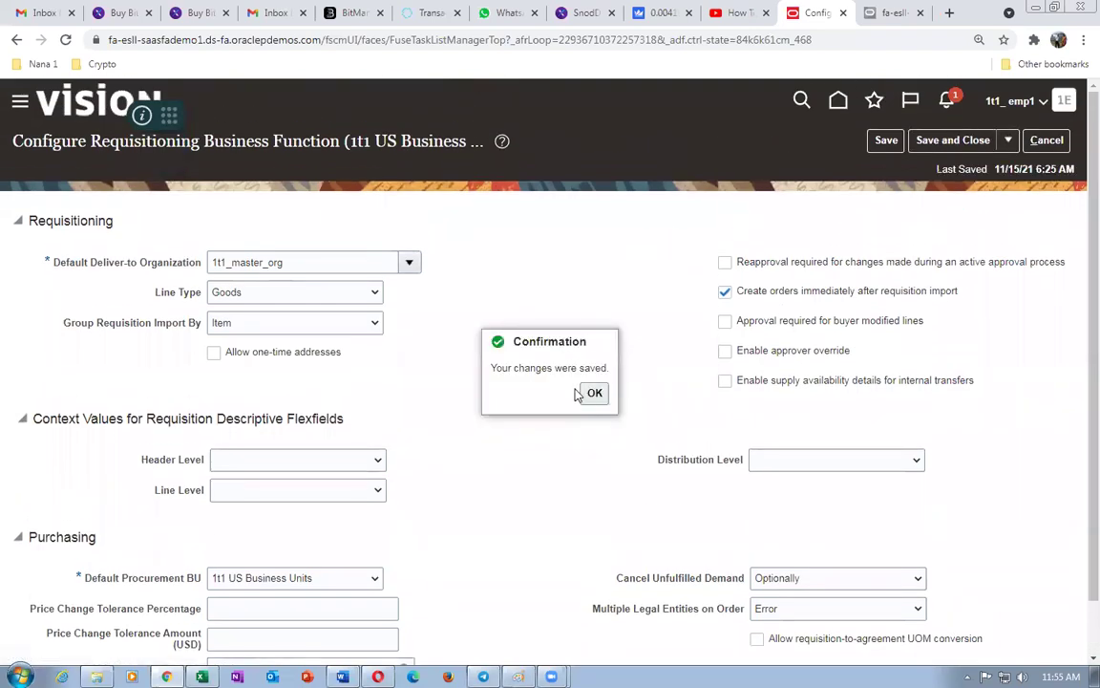
click(590, 395)
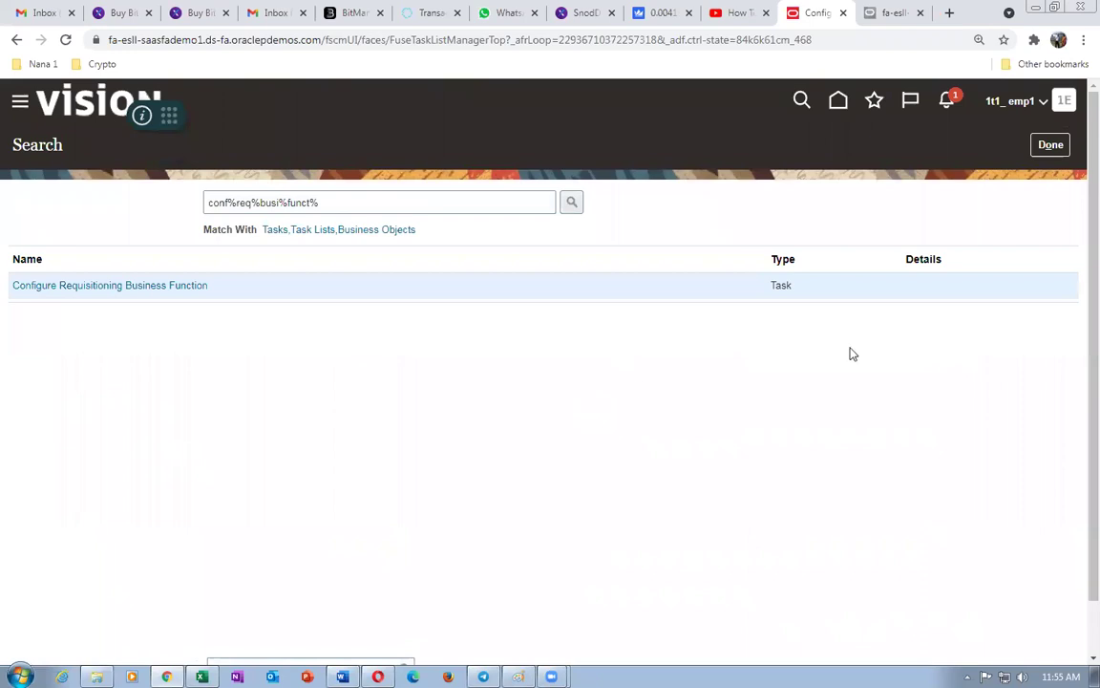
- Close the task search, sign out, and sign back in to Oracle Applications Cloud
click(1051, 145)
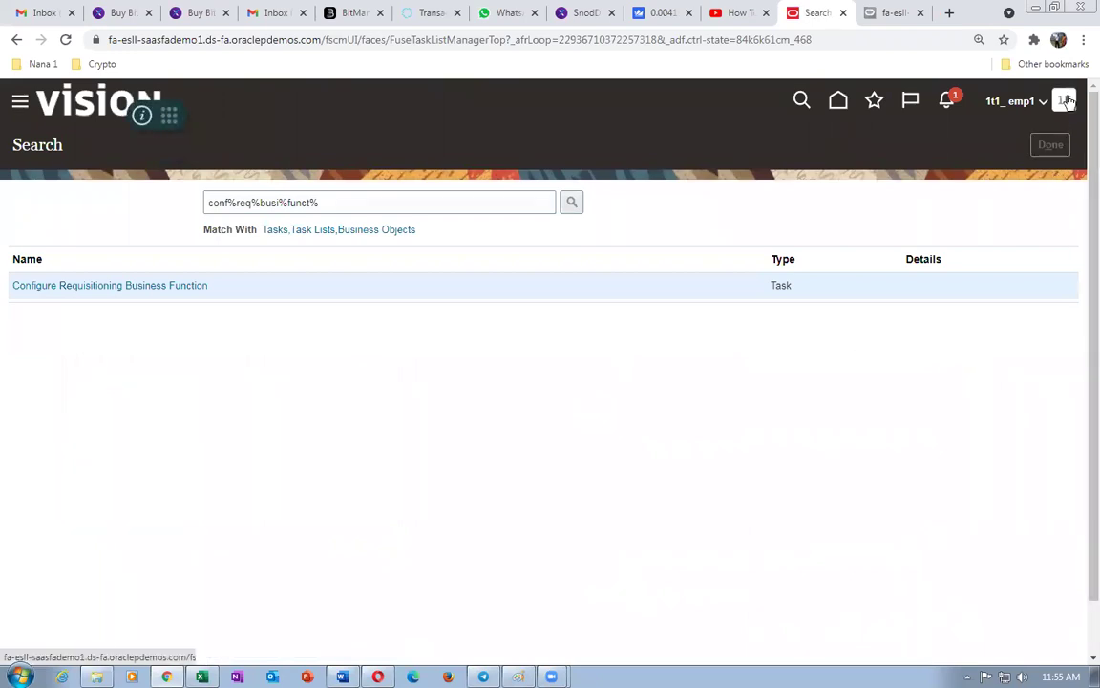
click(1066, 103)
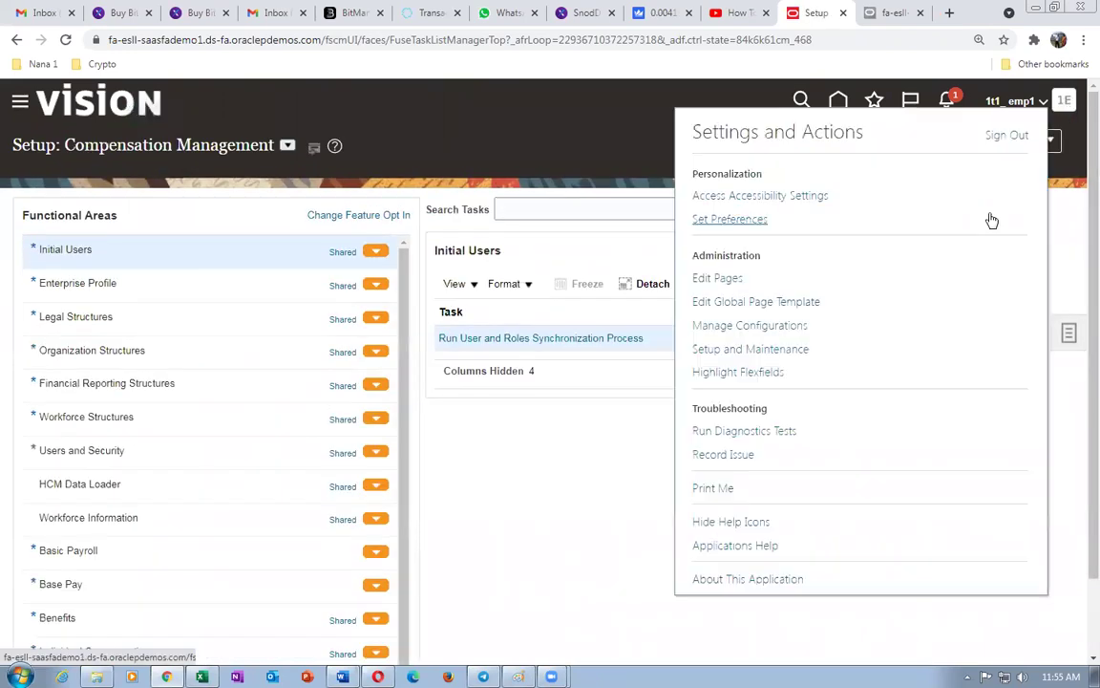
click(997, 140)
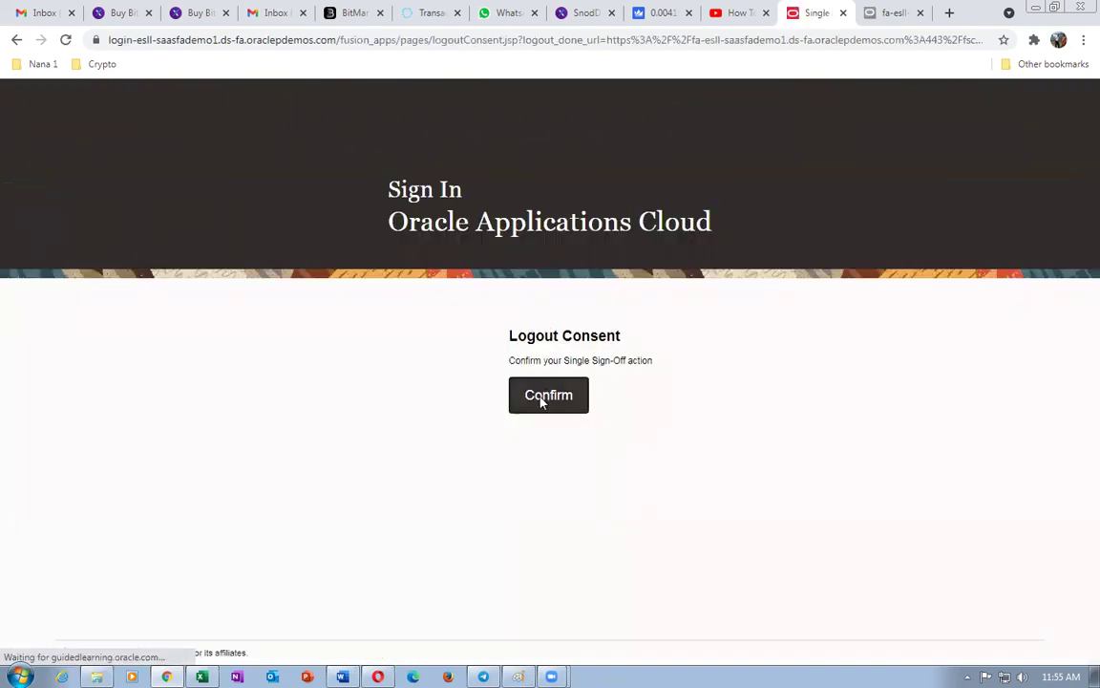
click(543, 400)
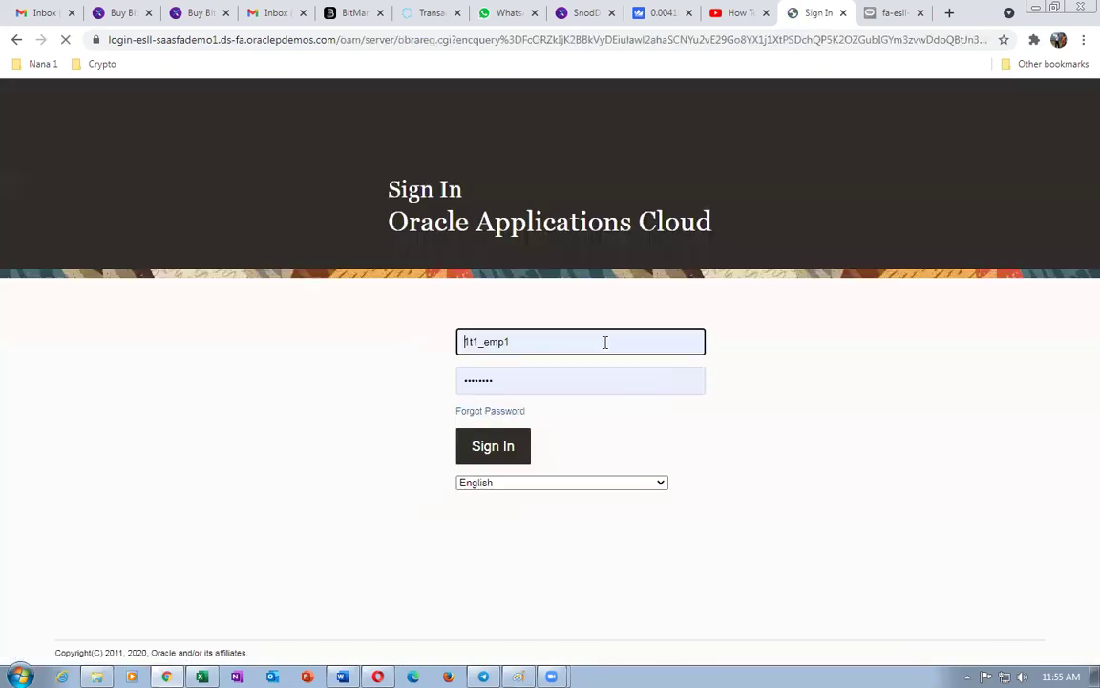
click(491, 454)
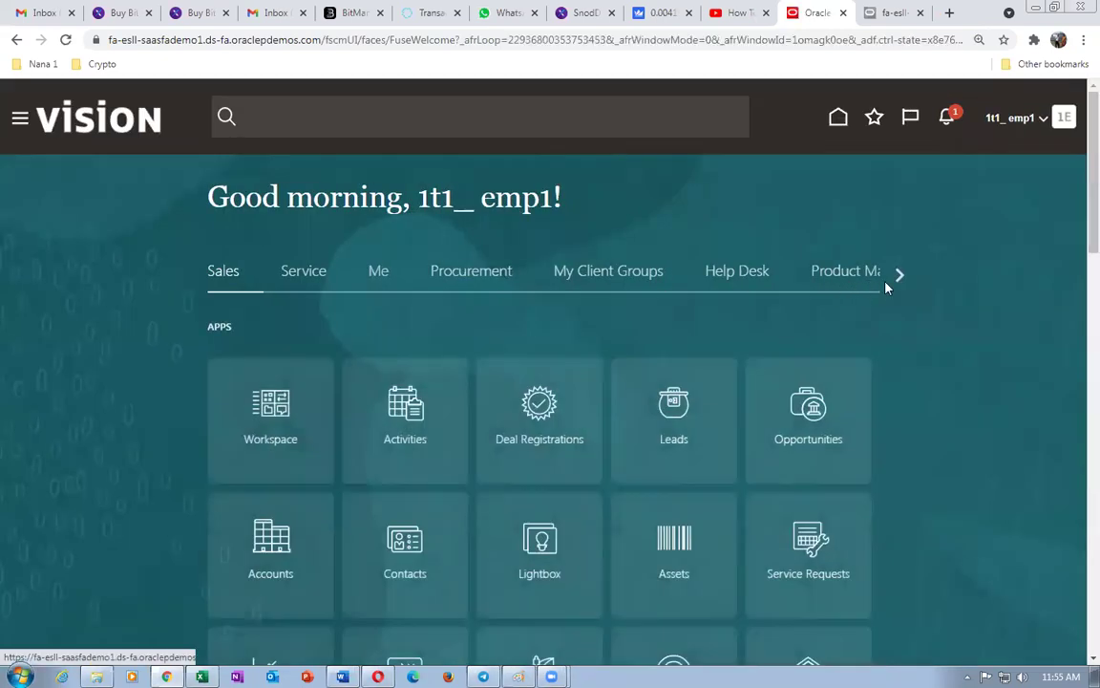
- Scroll the home page categories and open the Order Management apps group
click(900, 276)
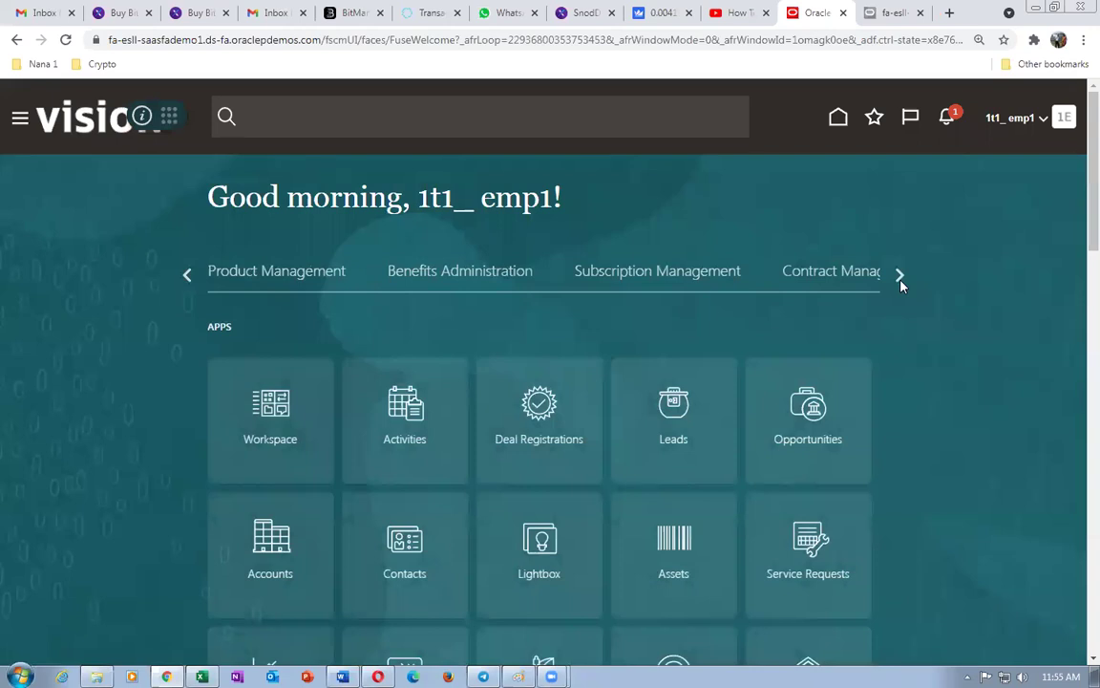
click(899, 276)
click(477, 275)
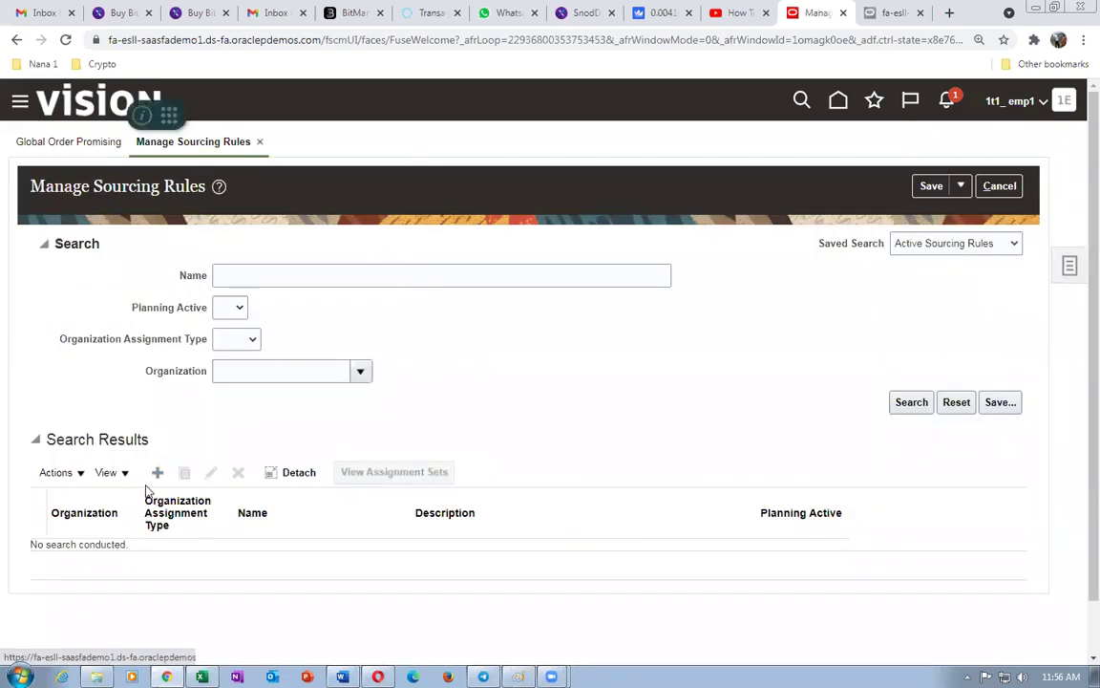
click(158, 472)
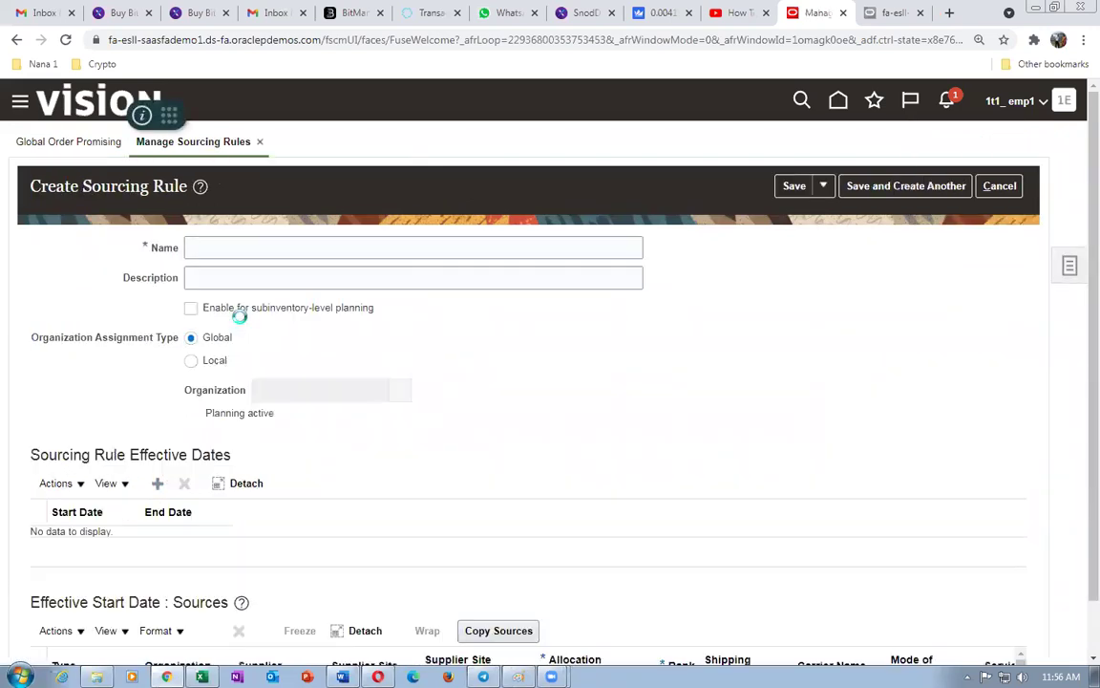
click(260, 247)
text(1t1_Global_Buy)
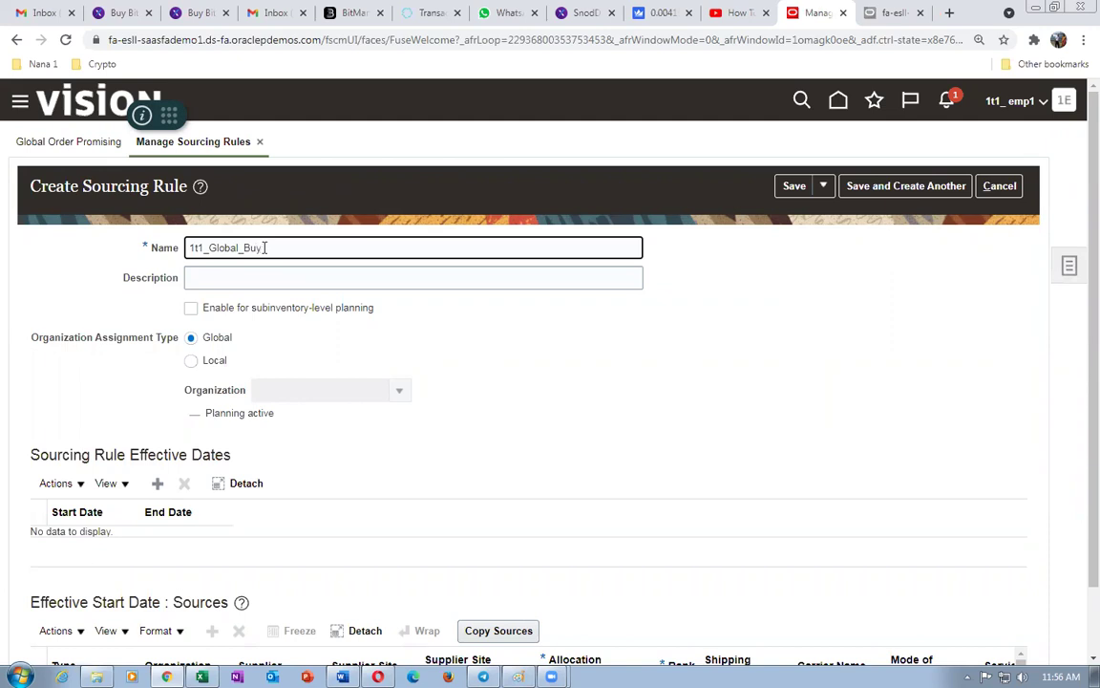
drag(264, 247, 44, 245)
key(ctrl+c)
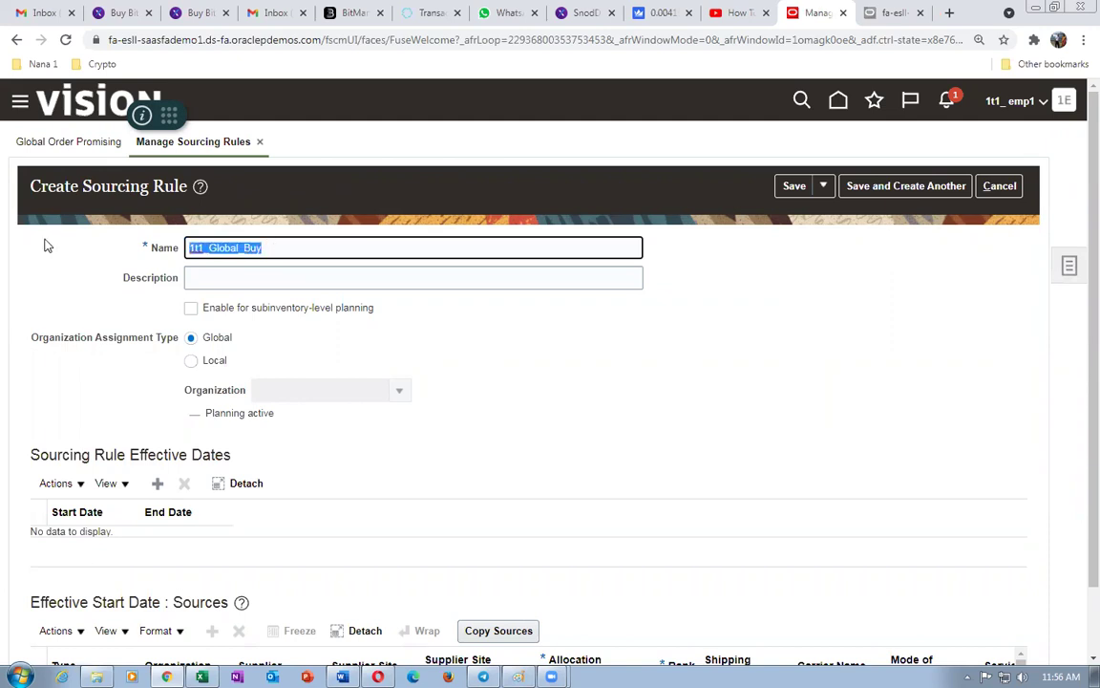
click(216, 274)
key(ctrl+v)
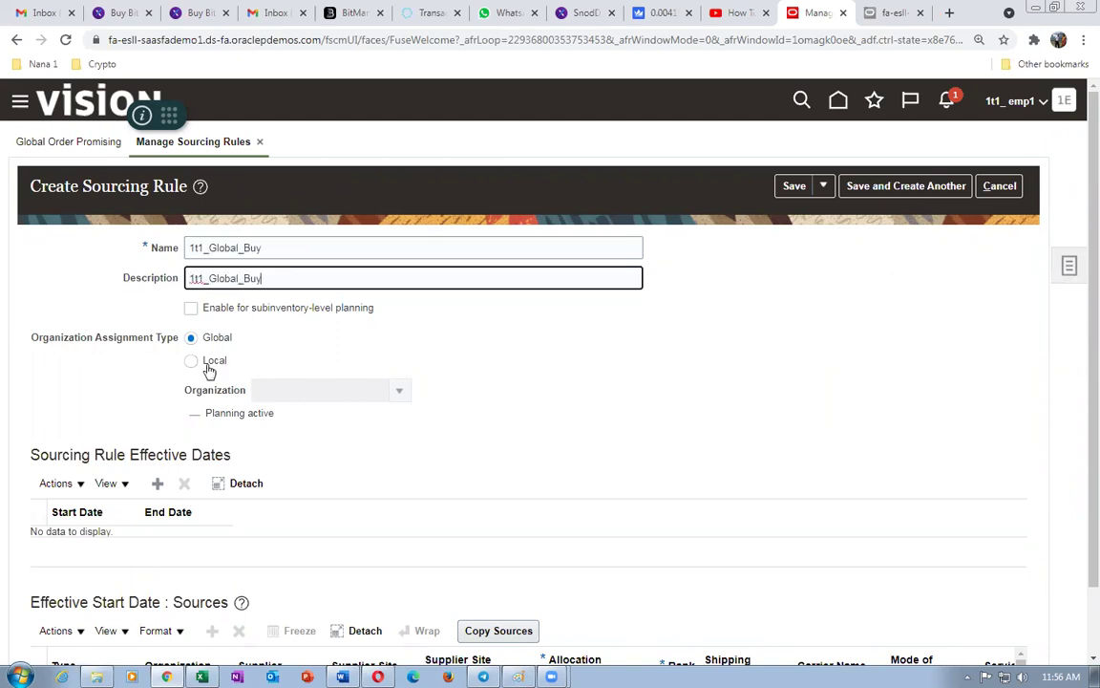
click(158, 484)
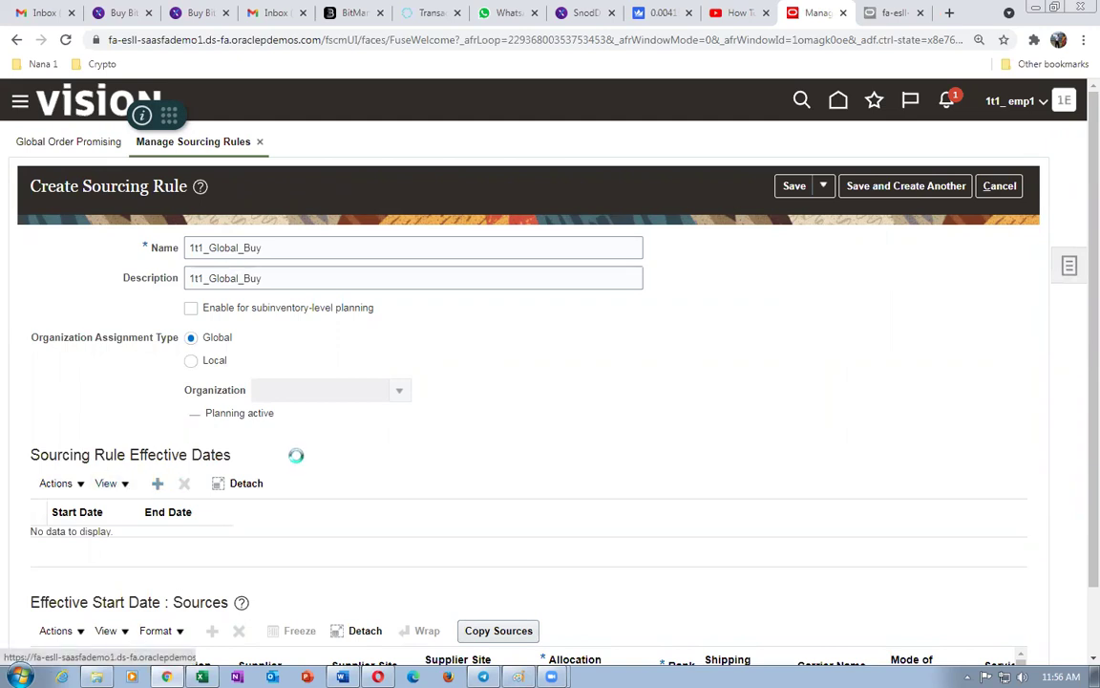
scroll(295, 496, down, 2)
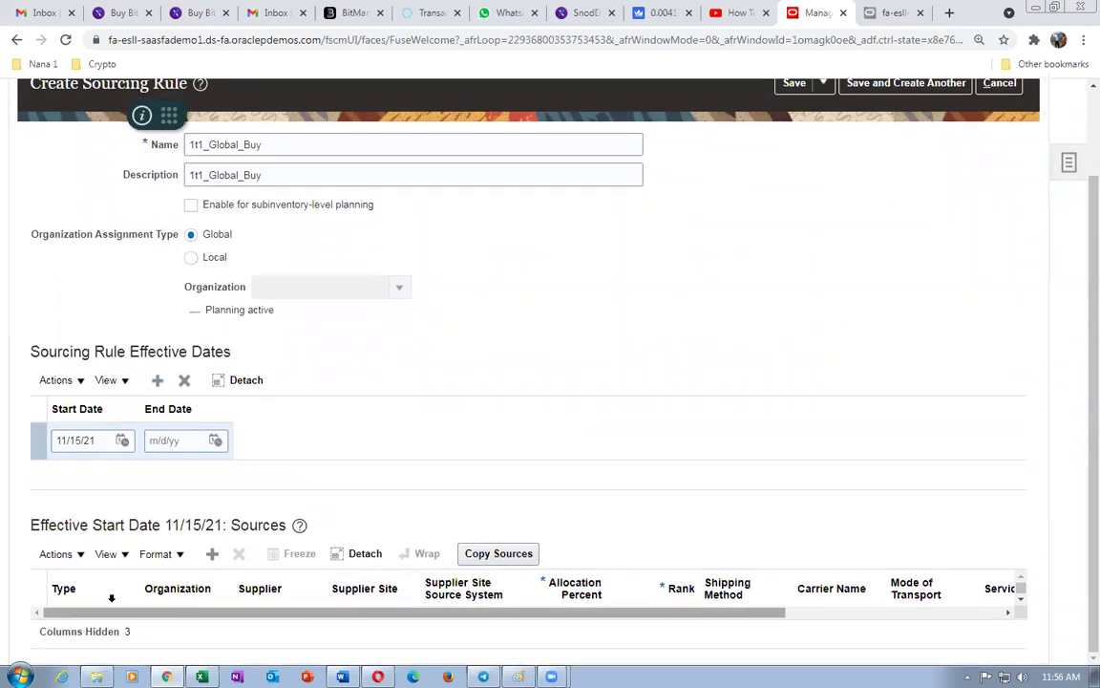
click(50, 554)
click(65, 583)
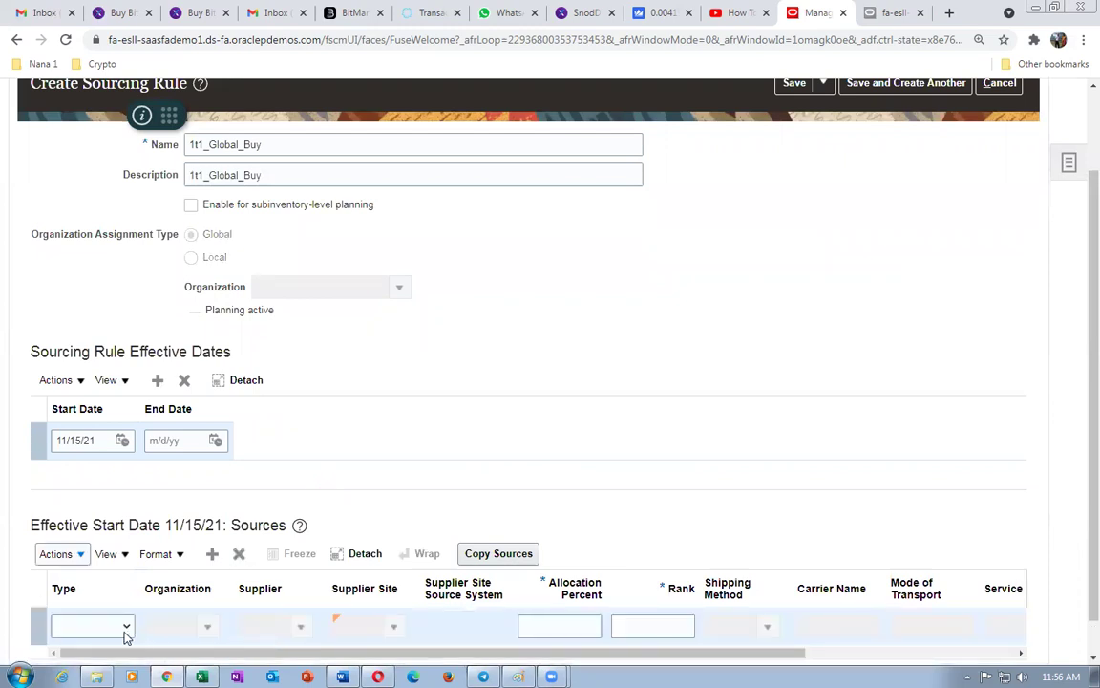
click(125, 633)
click(61, 606)
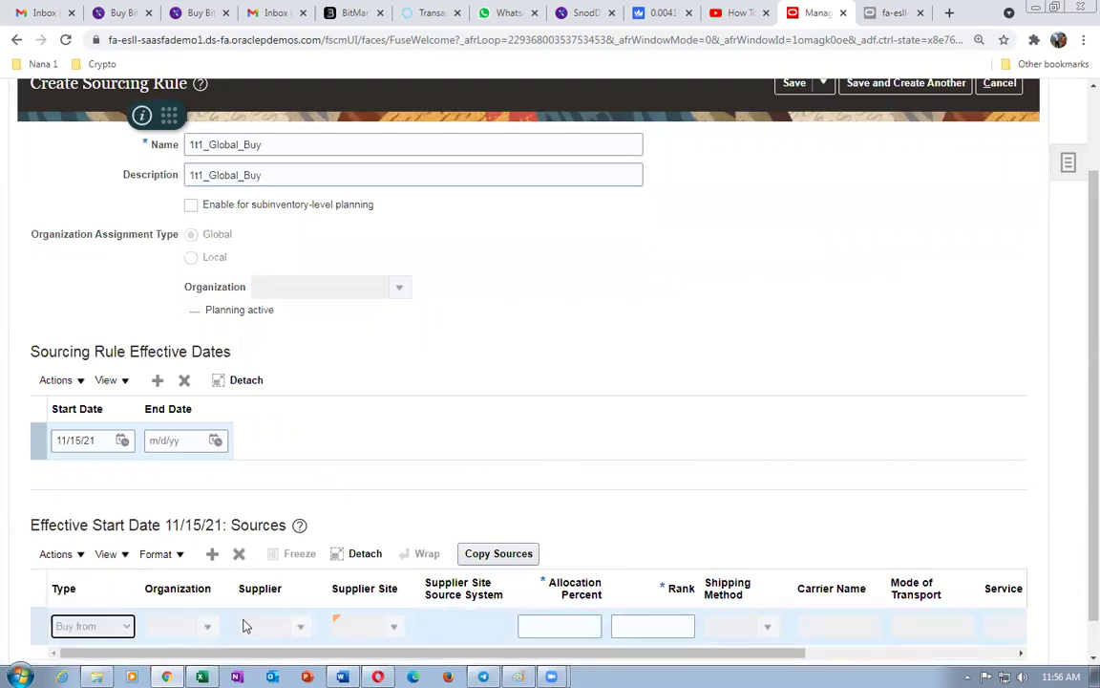
click(263, 627)
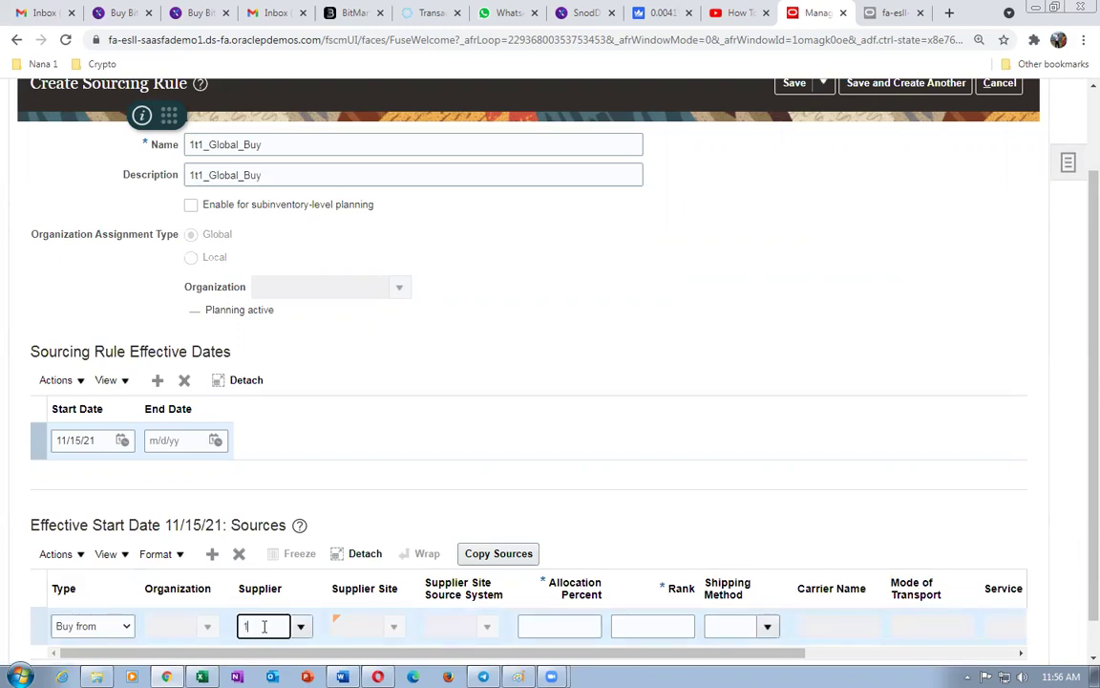
text(1t1)
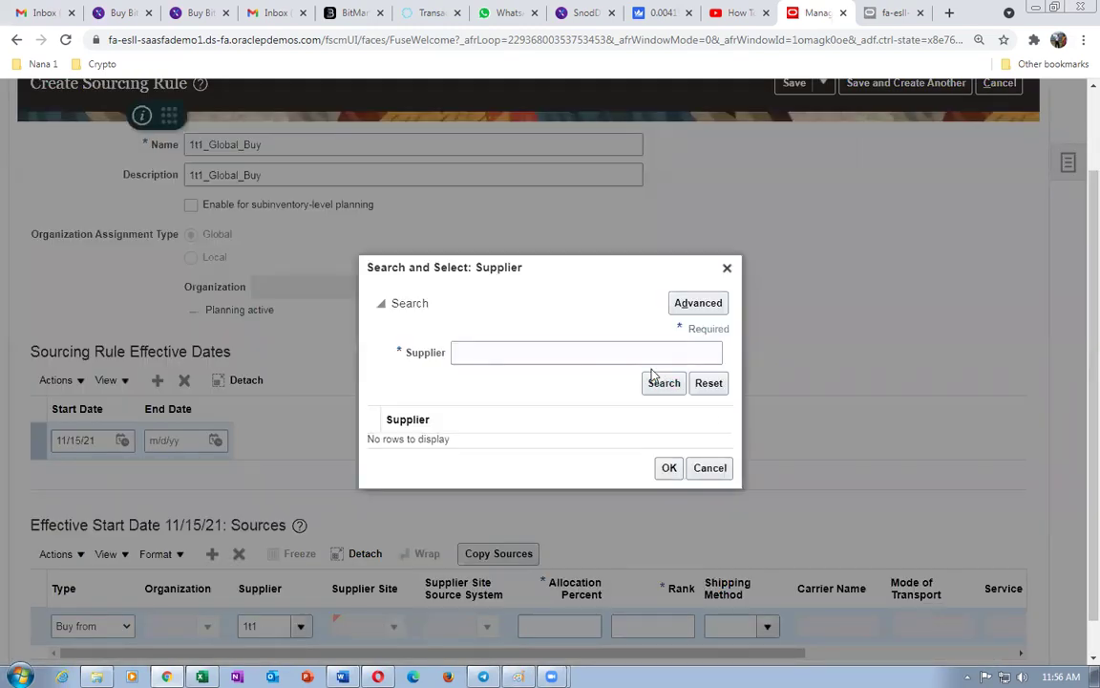
click(506, 354)
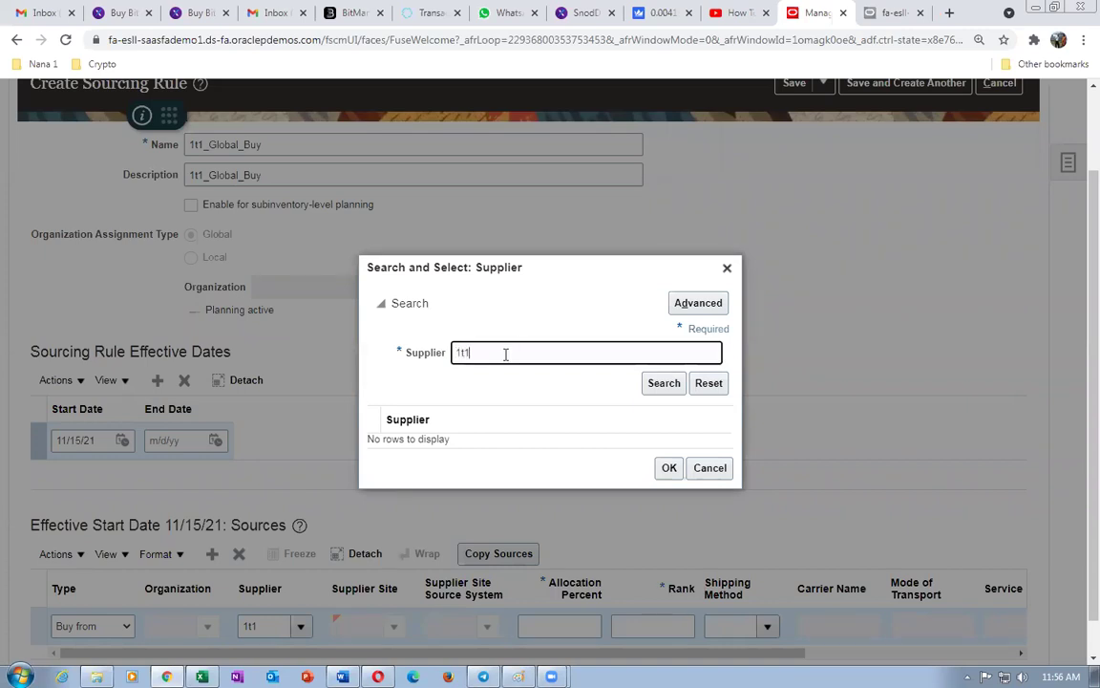
click(662, 387)
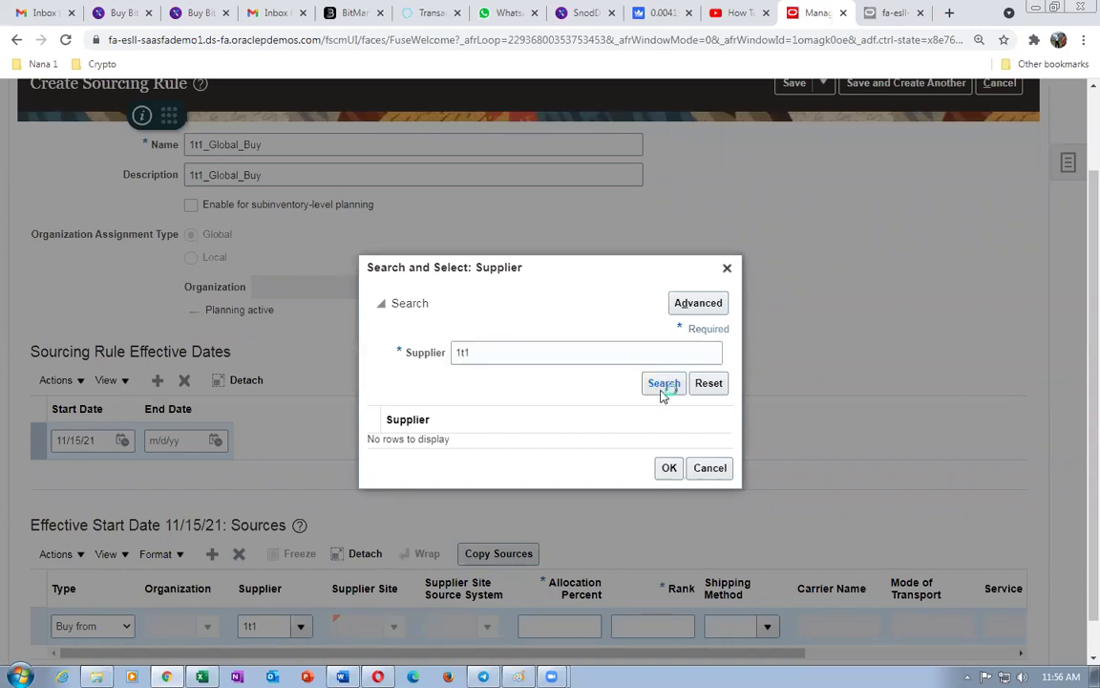
click(662, 393)
click(709, 468)
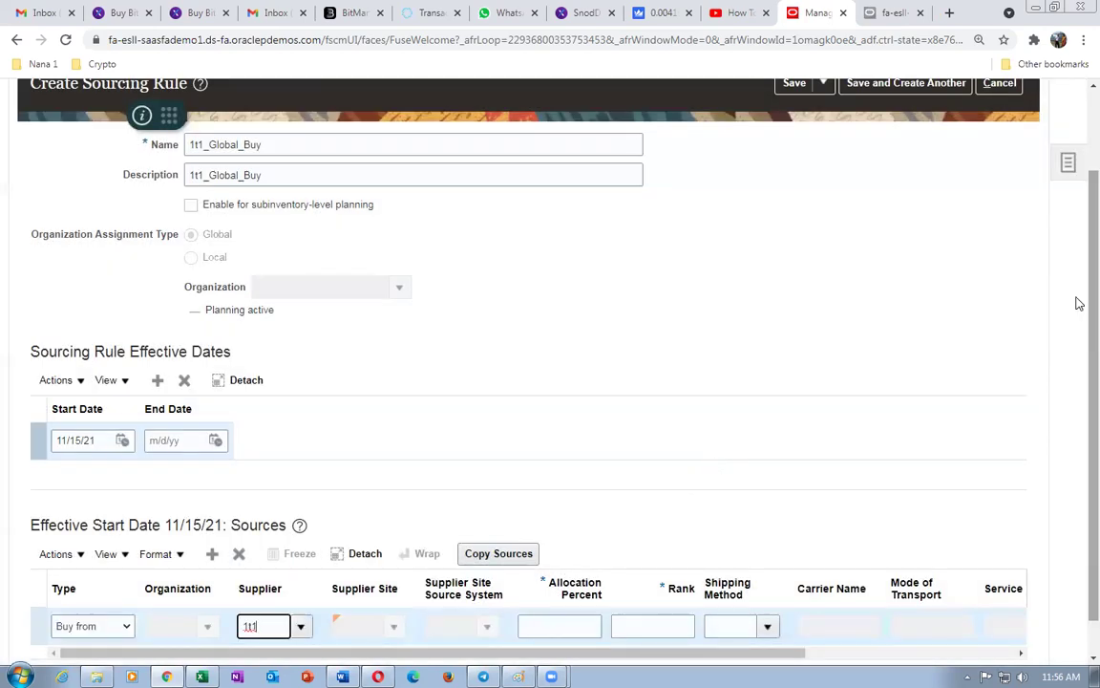
scroll(1077, 114, up, 1)
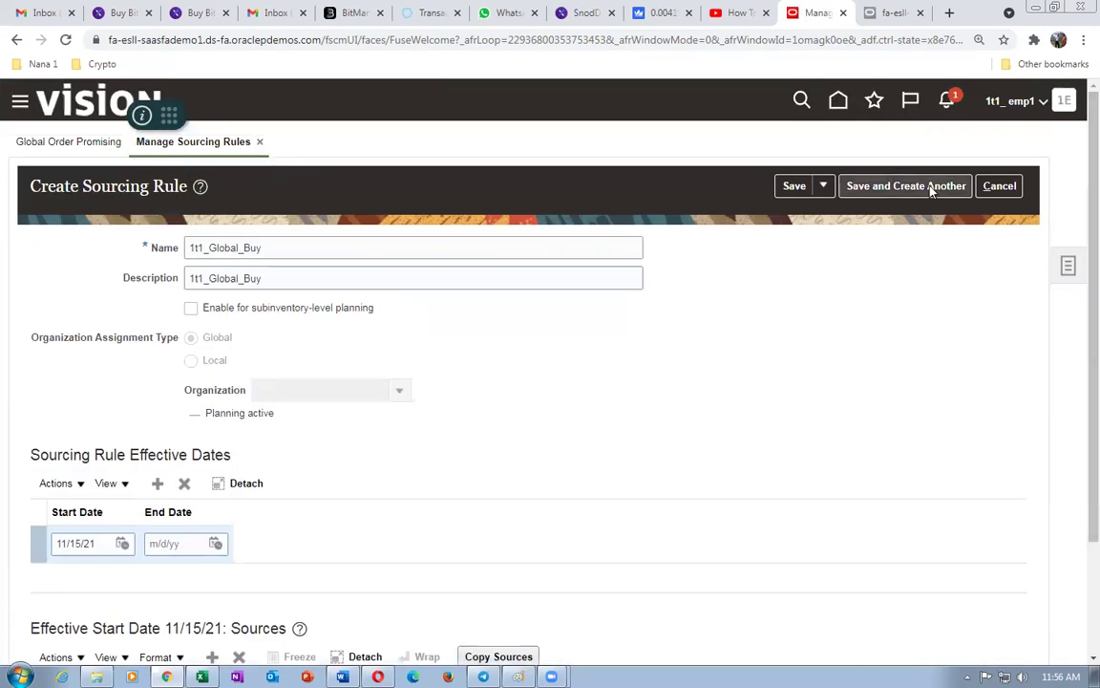
click(999, 185)
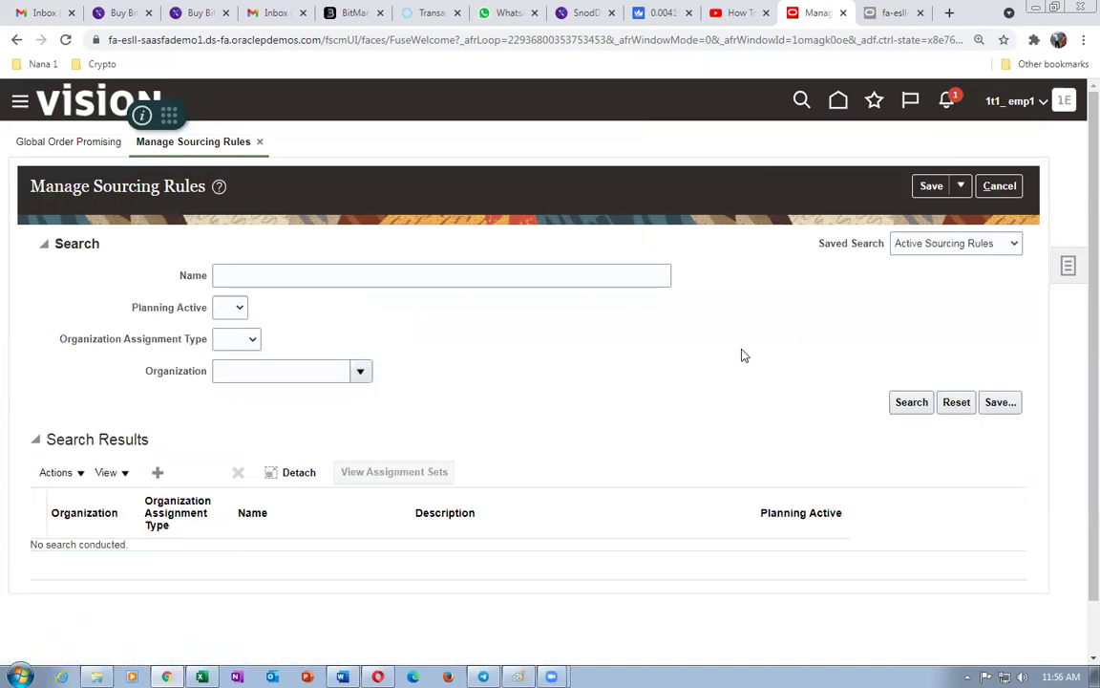
- Close sourcing rules, open Supply Chain Planning's Plan Inputs, and launch Collect Planning Data with source system OPS
click(999, 187)
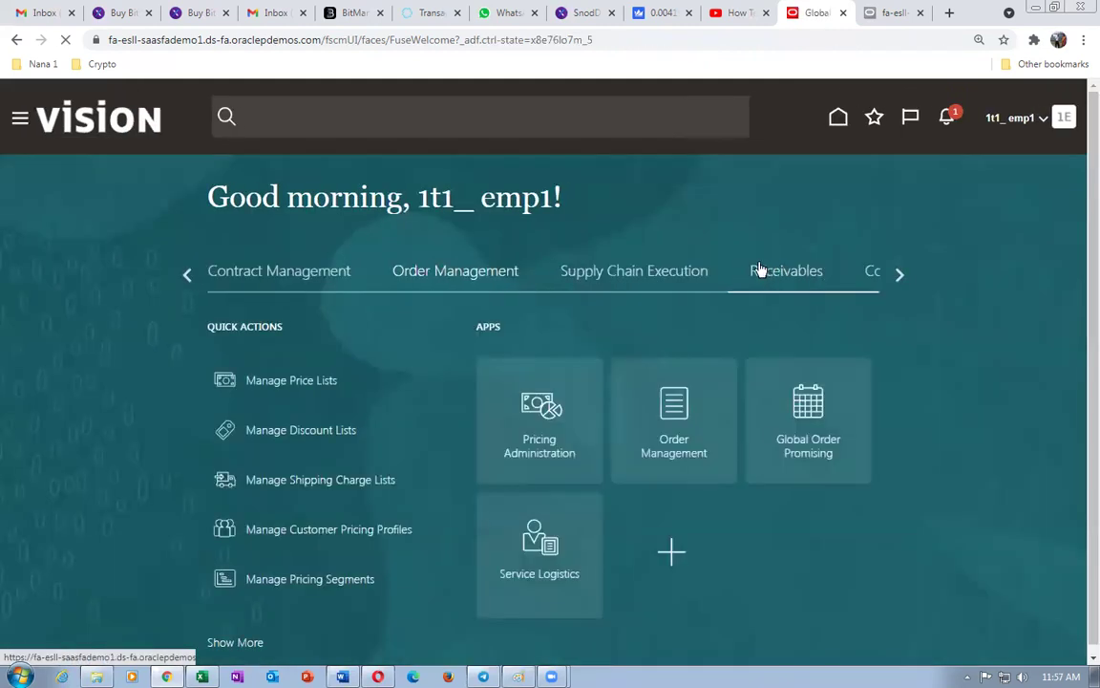
click(900, 276)
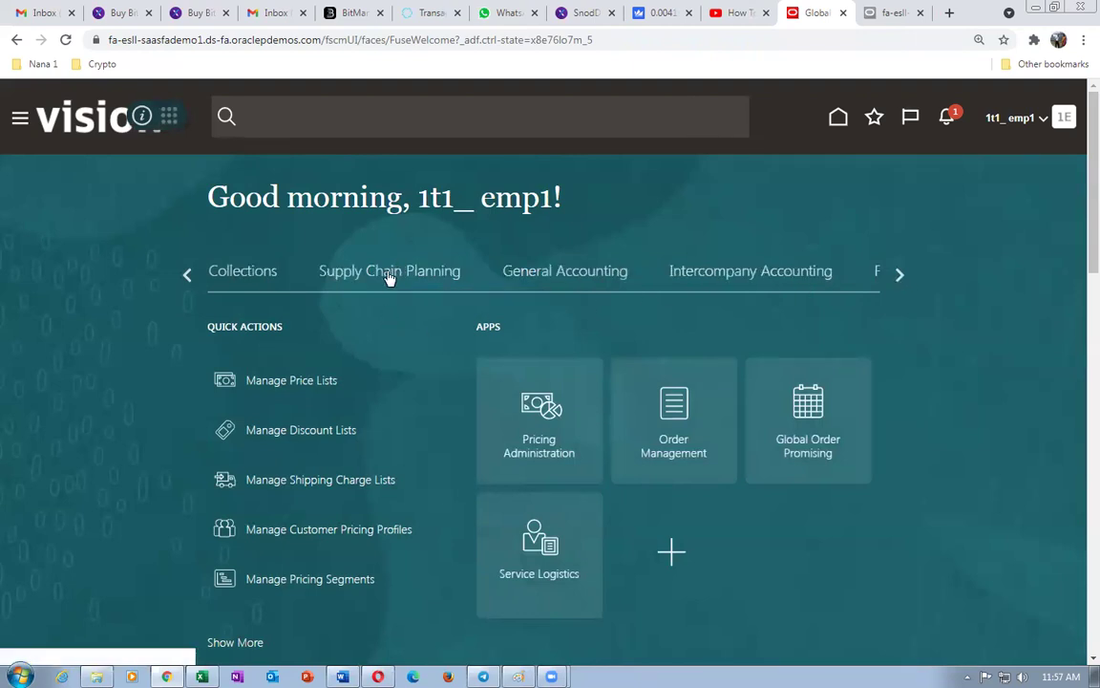
click(388, 277)
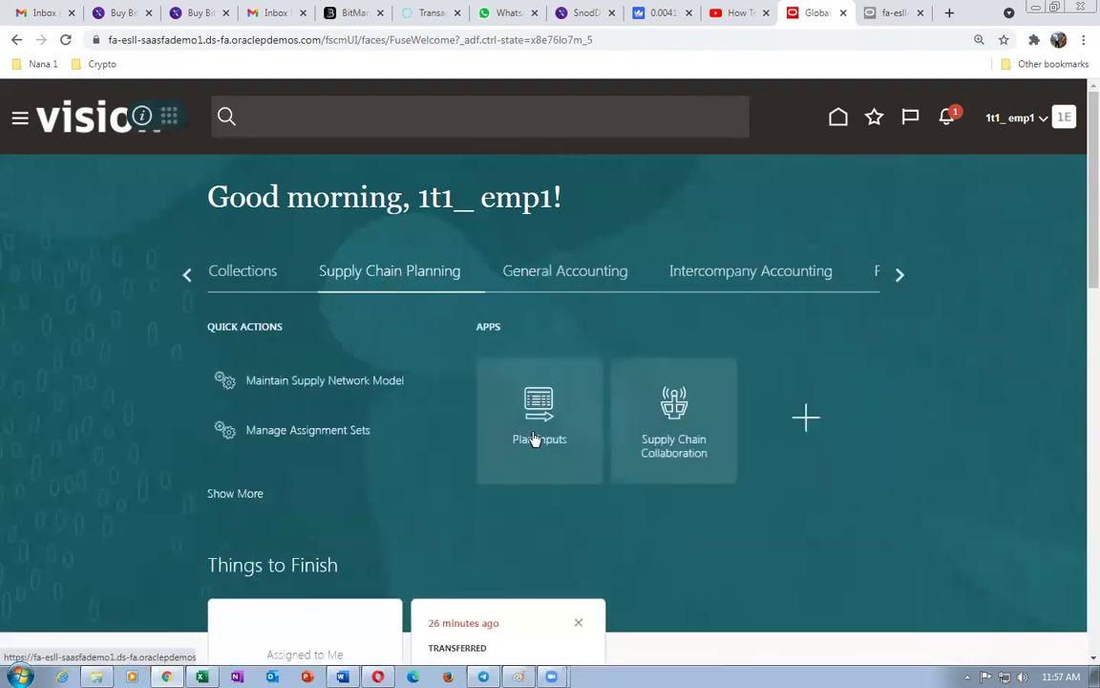
click(526, 438)
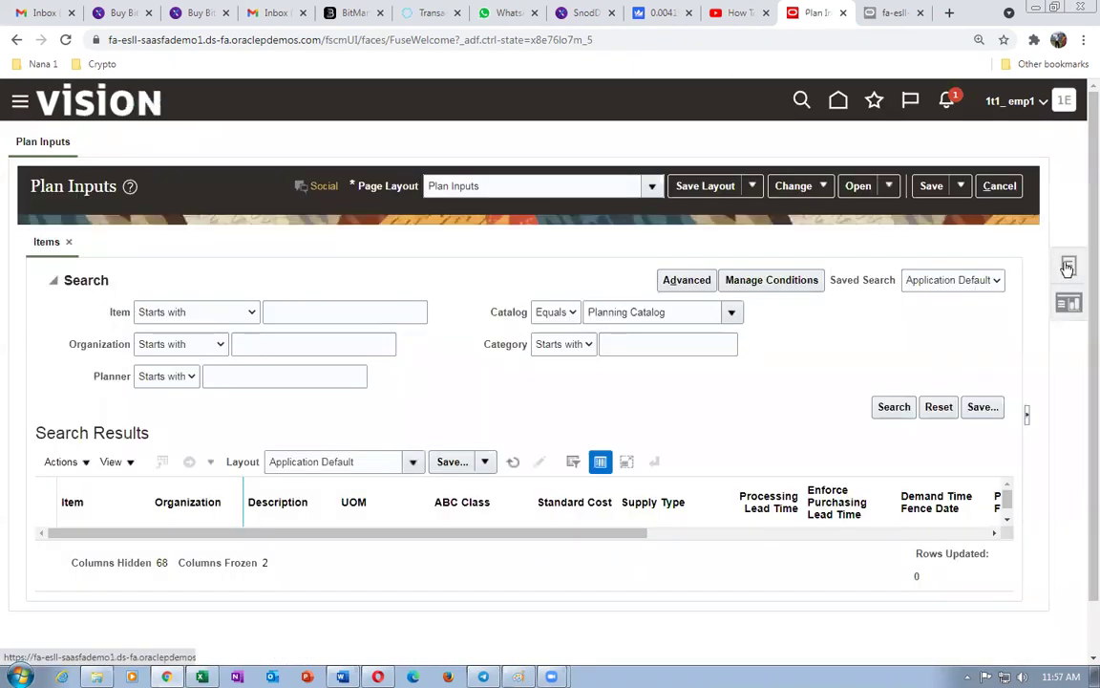
click(1068, 268)
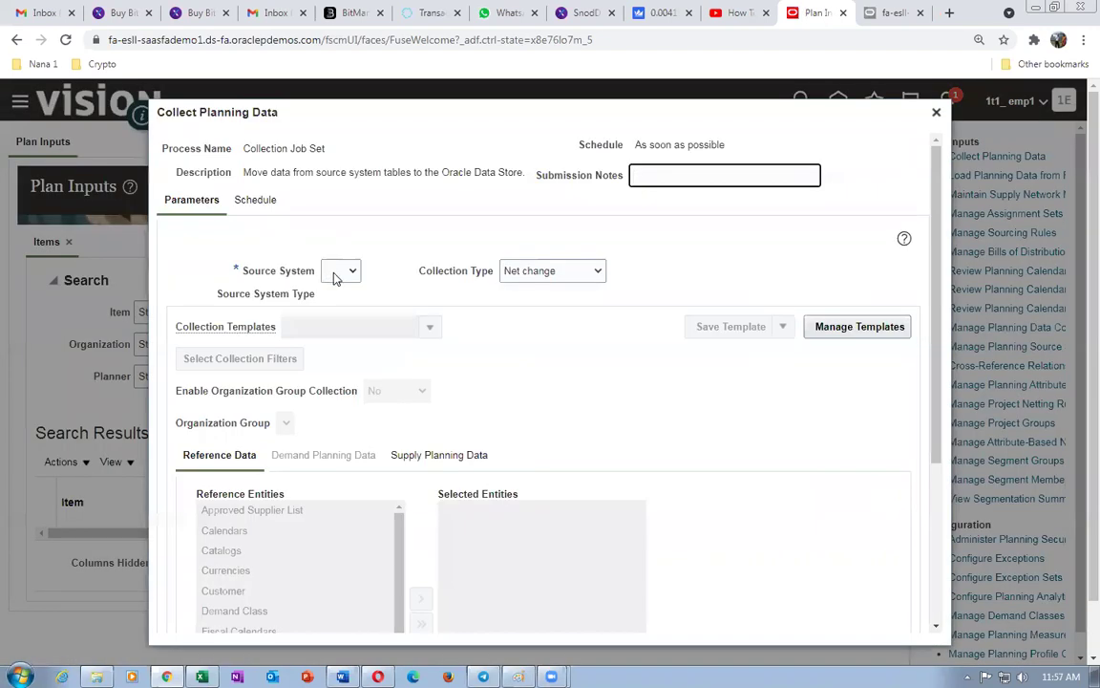
click(334, 277)
- Set up a Targeted collection from the OPS source system covering the Suppliers entity
click(334, 303)
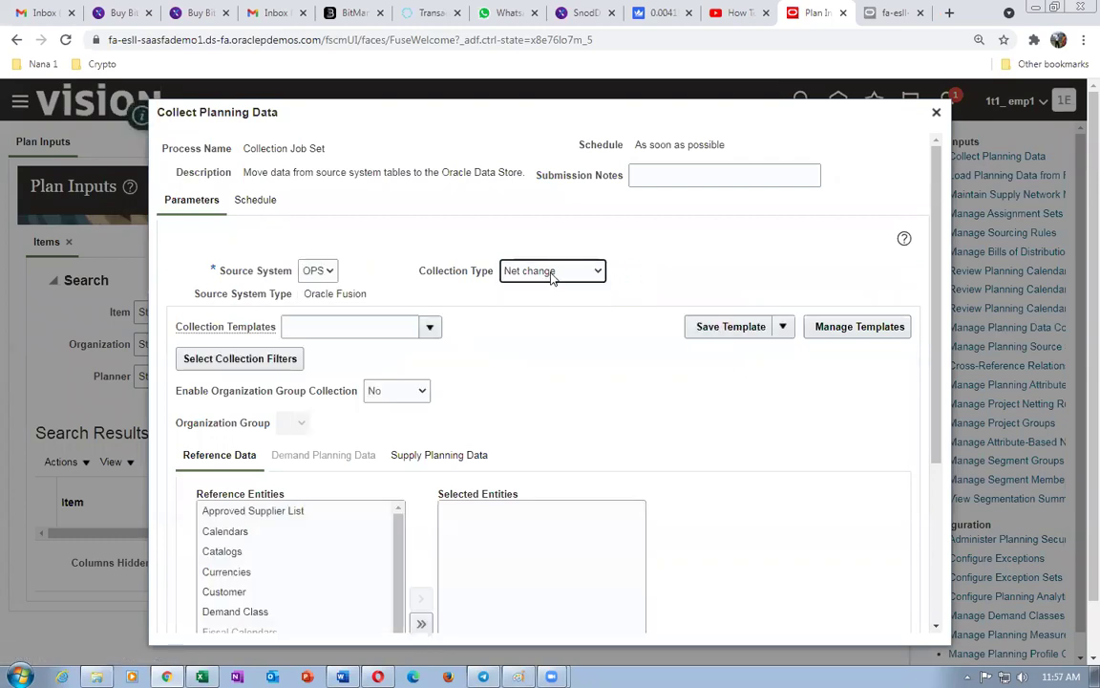
click(550, 273)
click(530, 287)
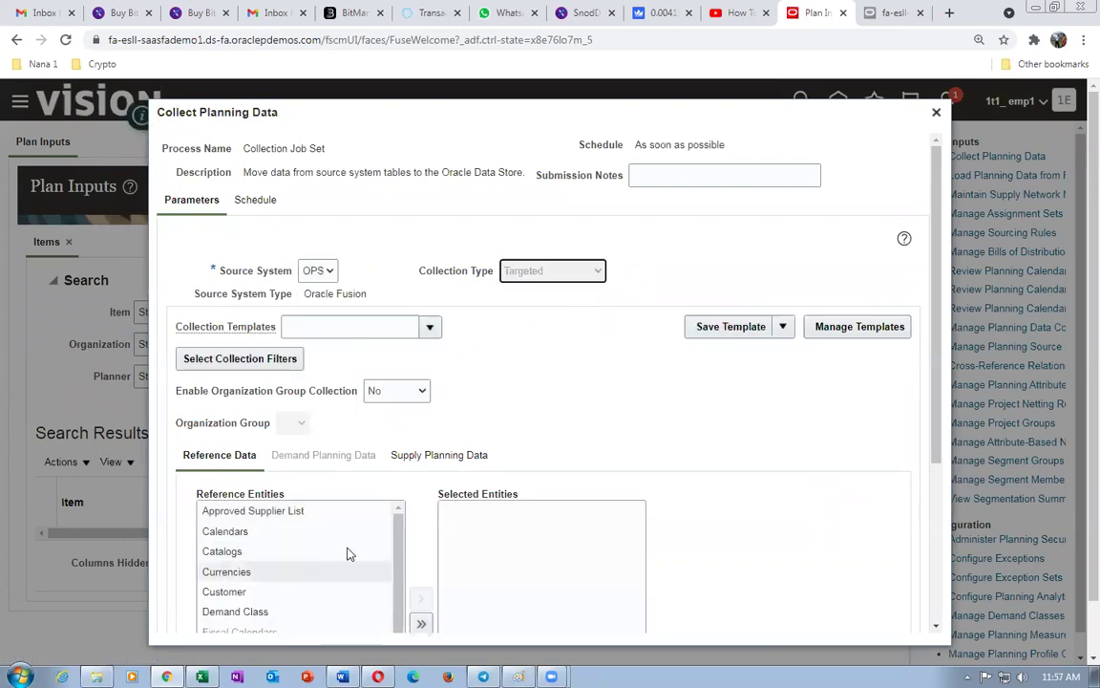
drag(936, 351, 962, 461)
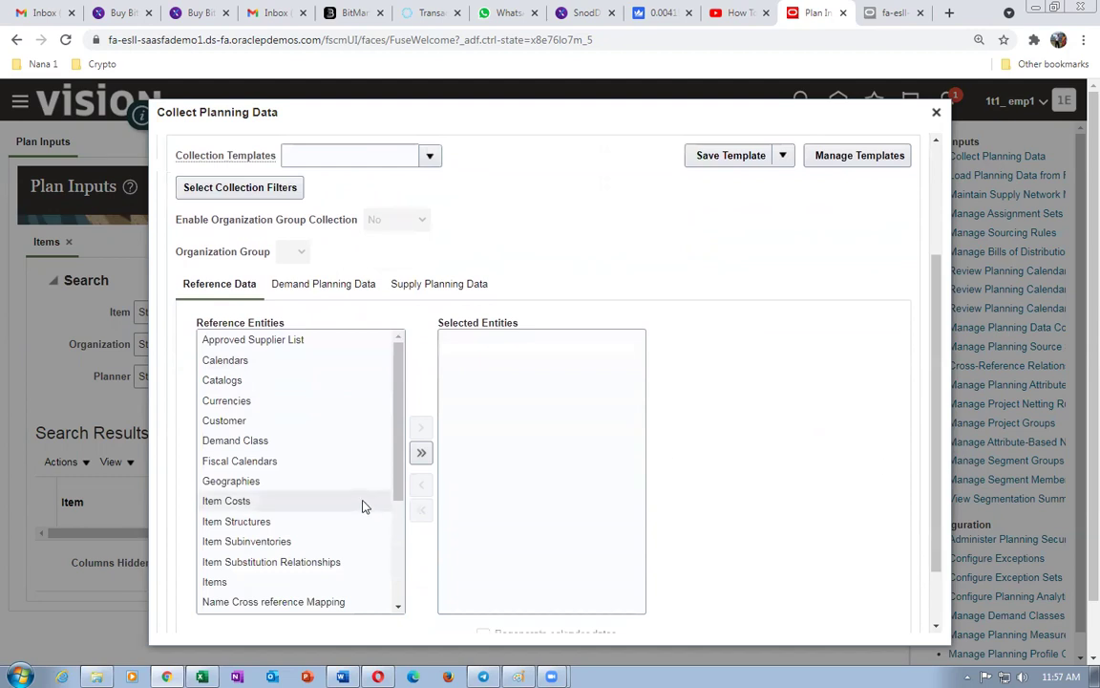
drag(398, 447, 406, 532)
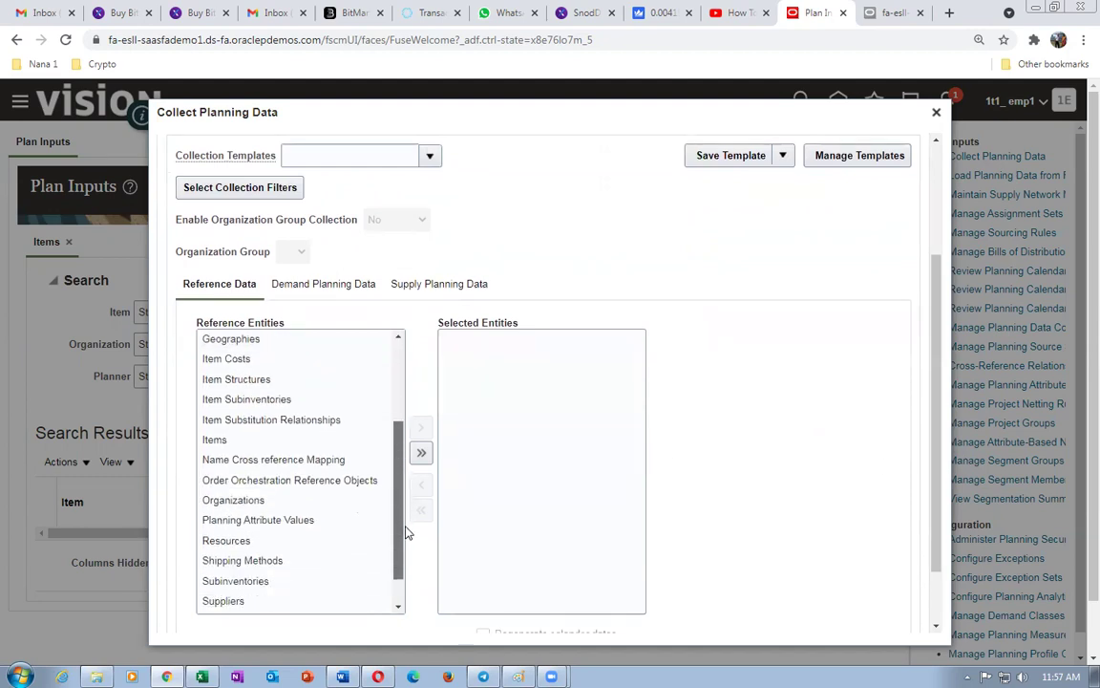
click(295, 599)
click(418, 436)
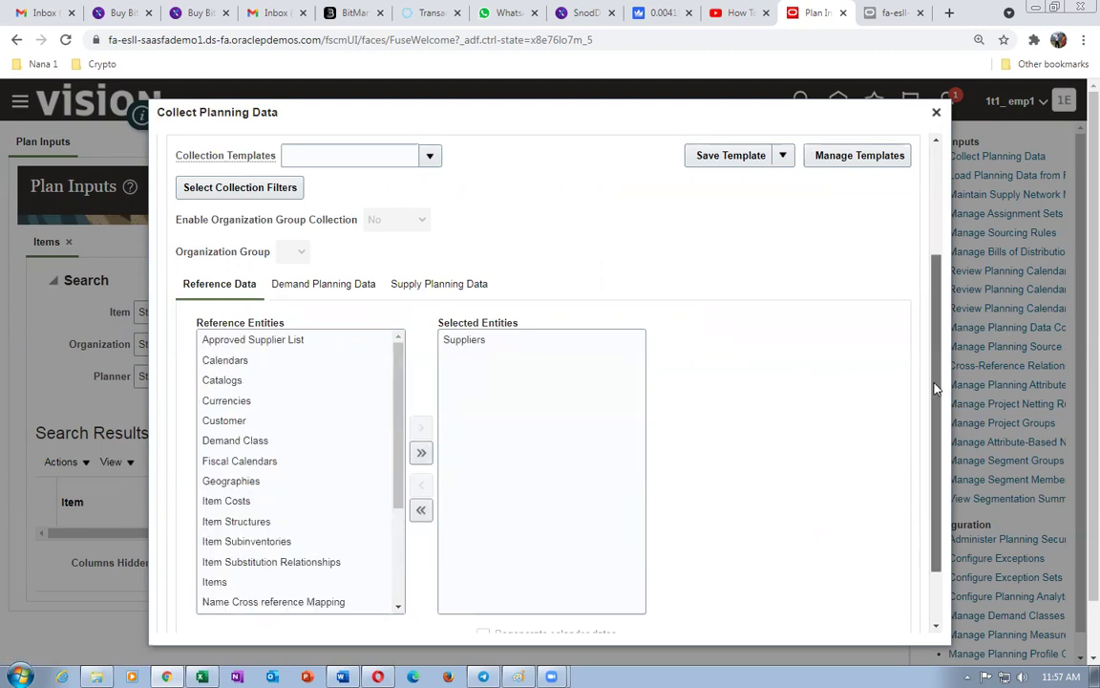
- Submit the collection as process 4097207 and dismiss the confirmation
drag(934, 380, 938, 425)
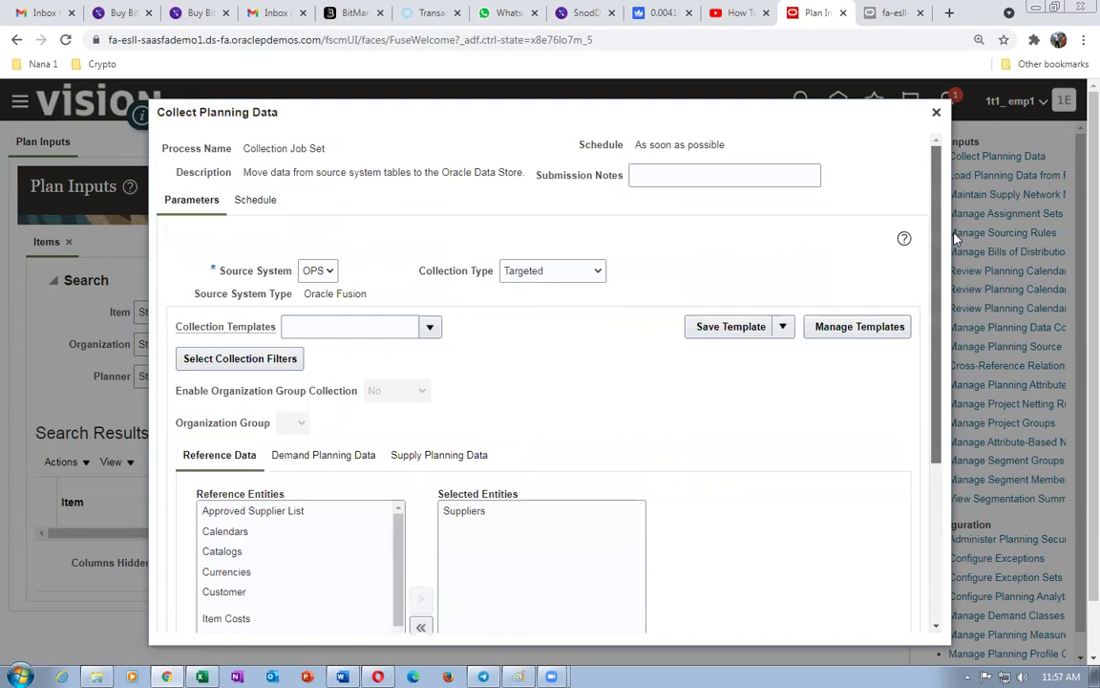
scroll(906, 396, down, 3)
click(850, 618)
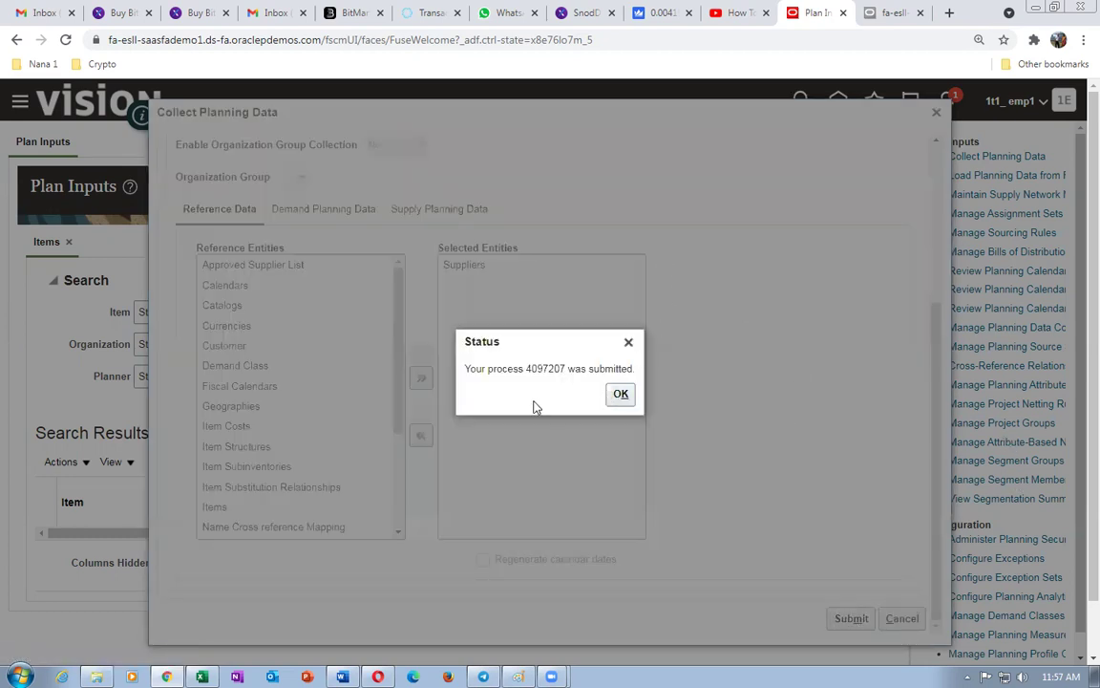
click(620, 396)
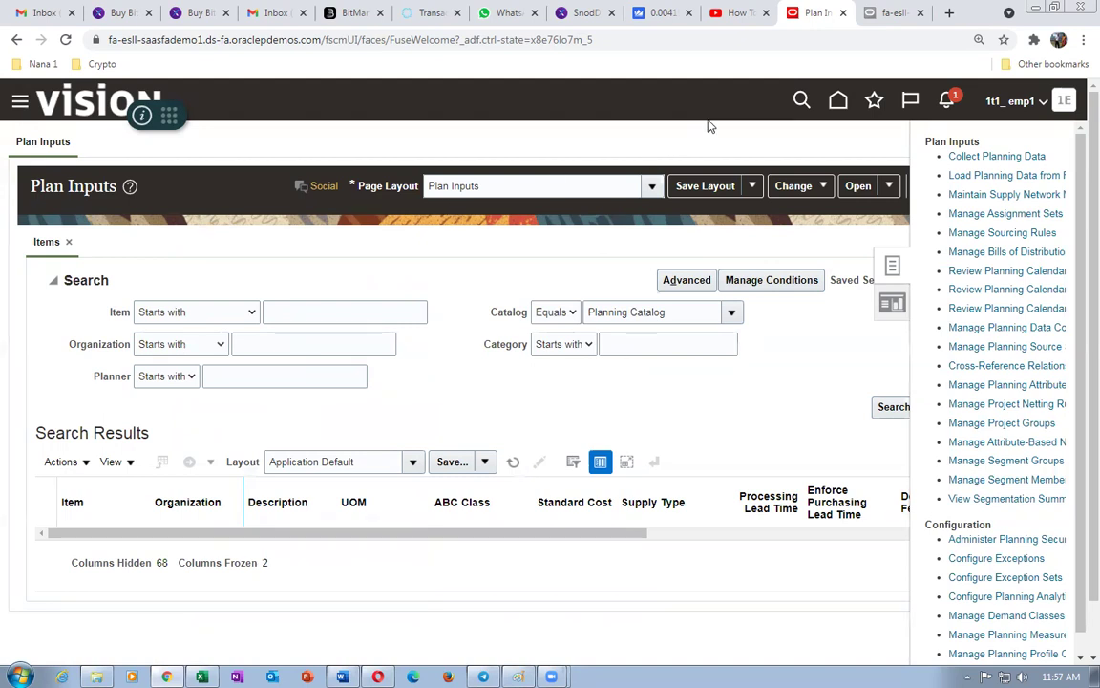
- Go from the home page to Scheduled Processes in the Tools group
click(838, 101)
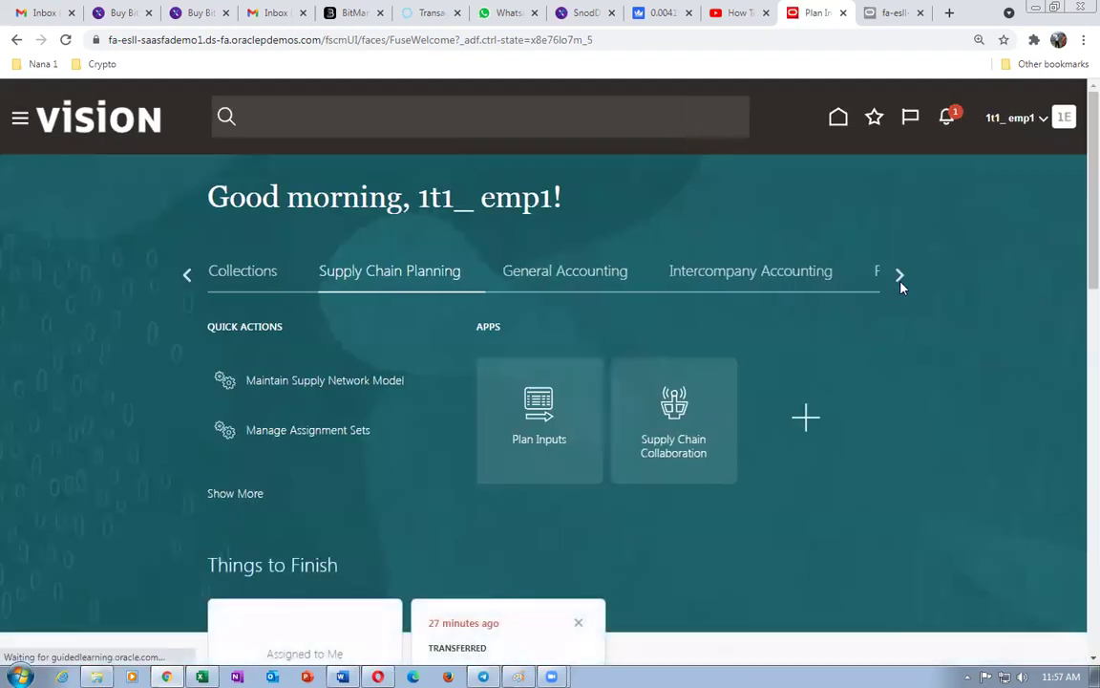
click(899, 278)
click(899, 277)
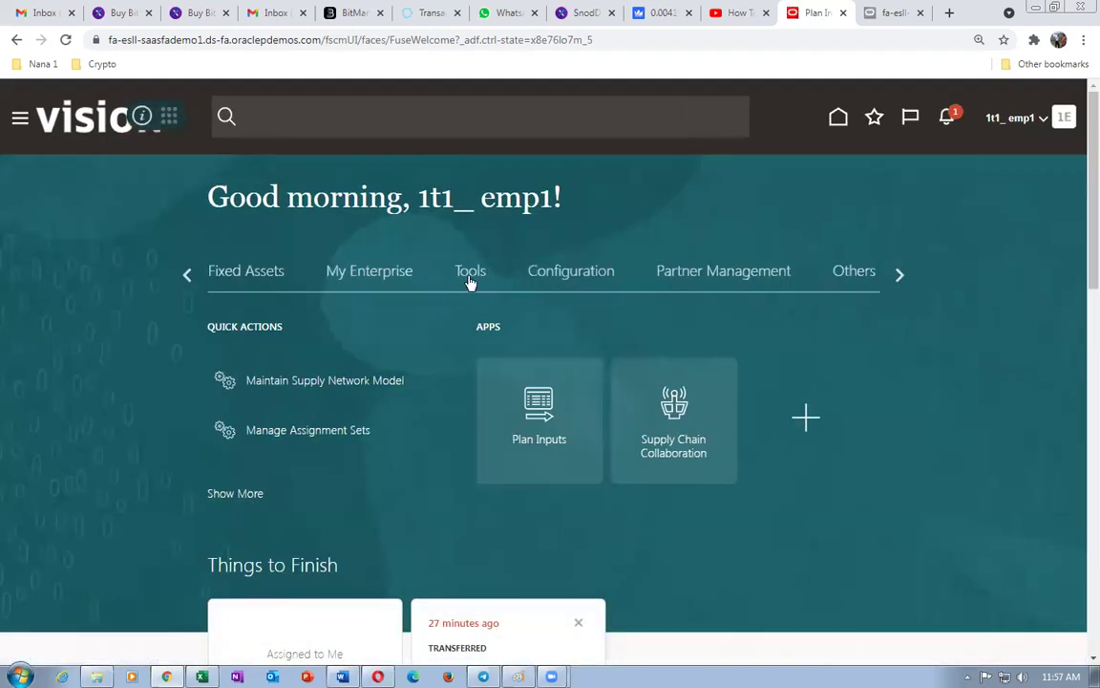
click(469, 277)
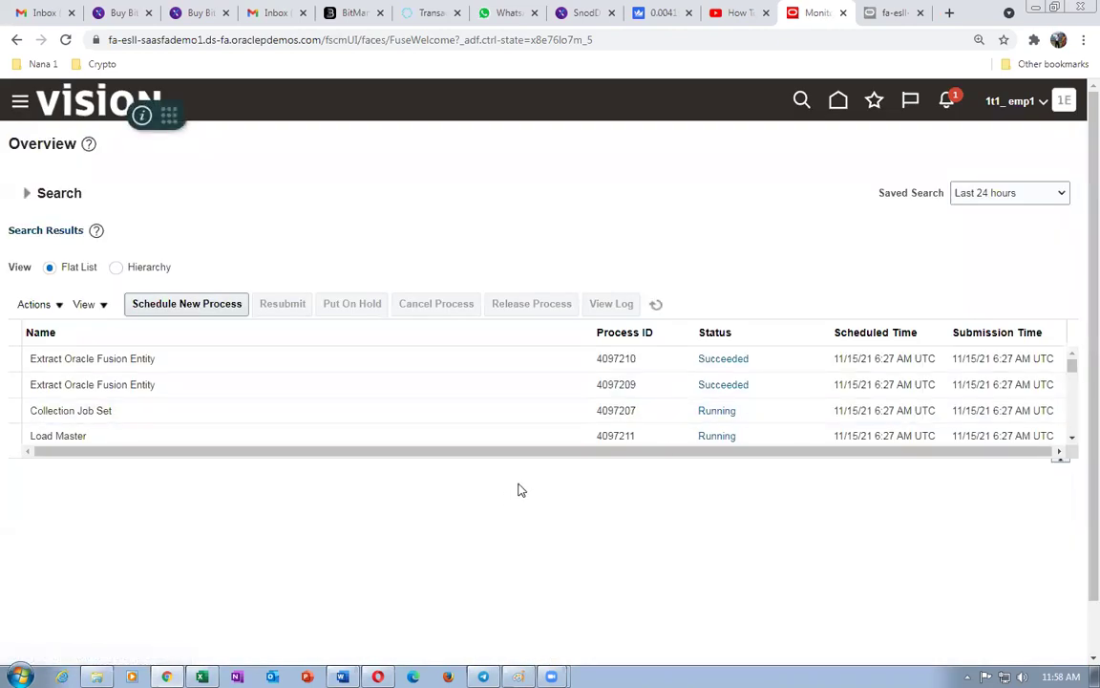
- Enlarge the results table and refresh until Collection Job Set 4097207 shows Load Master paused
click(520, 461)
drag(520, 490, 504, 577)
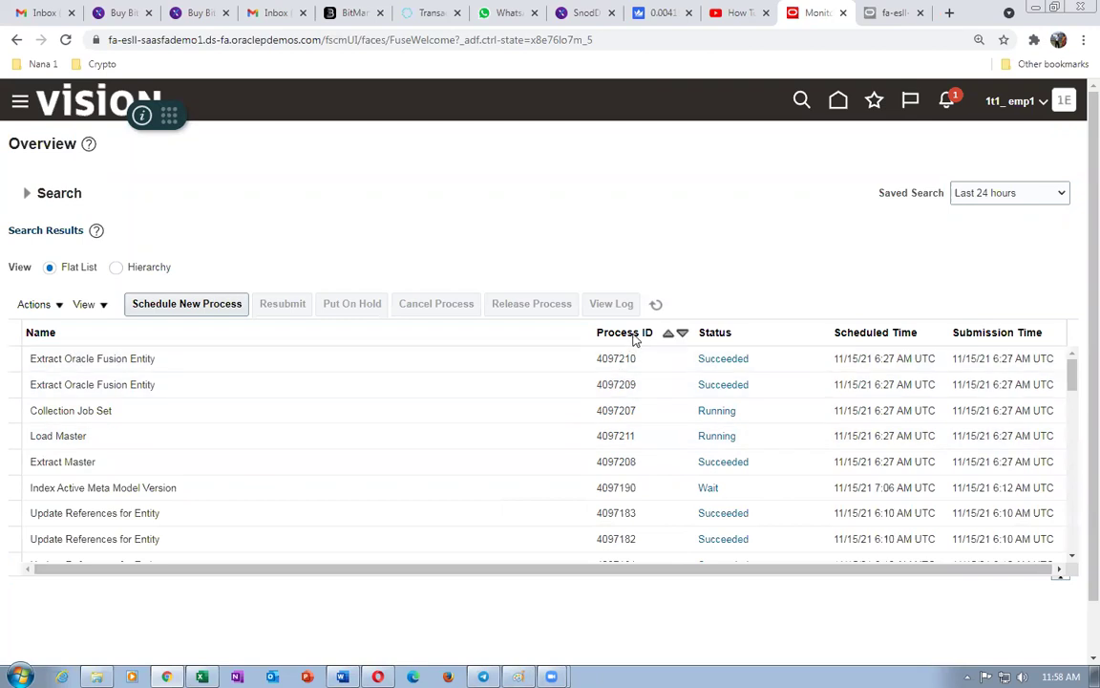
click(657, 305)
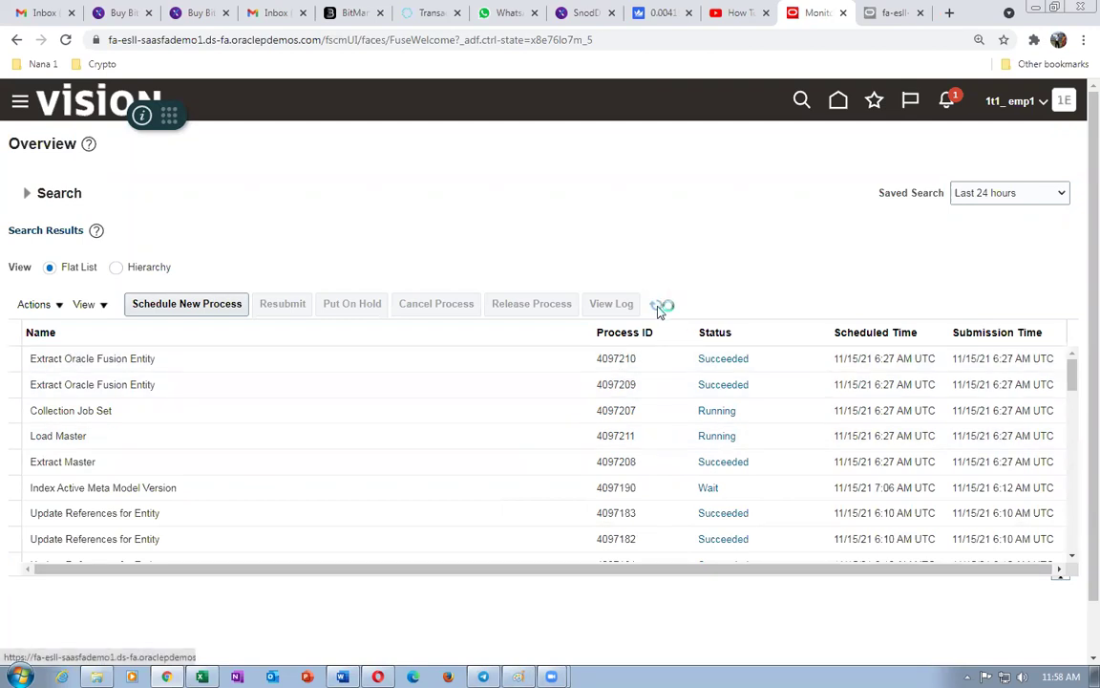
click(657, 308)
click(656, 308)
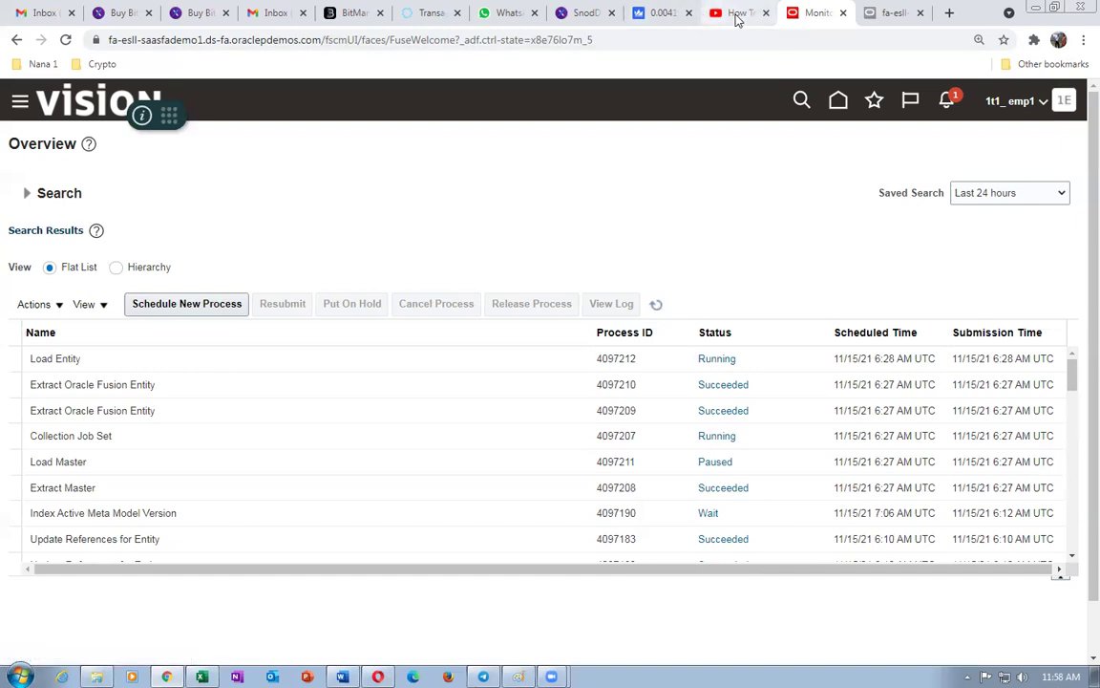
click(737, 13)
click(810, 14)
- Duplicate the scheduled processes tab and load the fa-esll-saasfademo1 site root in the copy
right_click(813, 13)
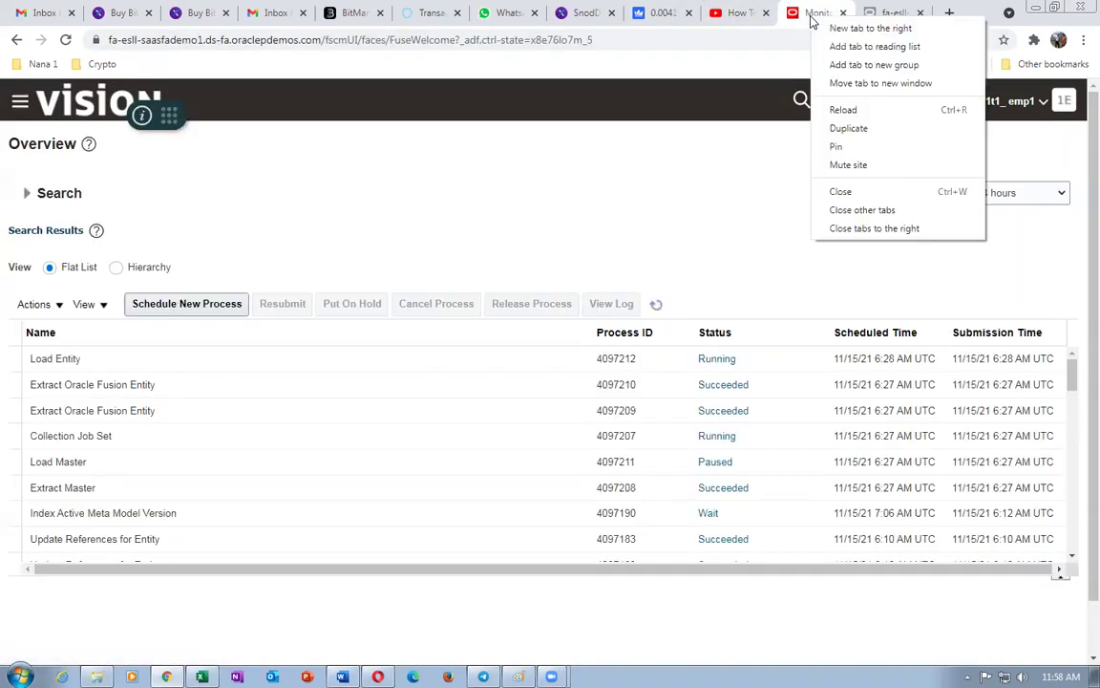
click(841, 129)
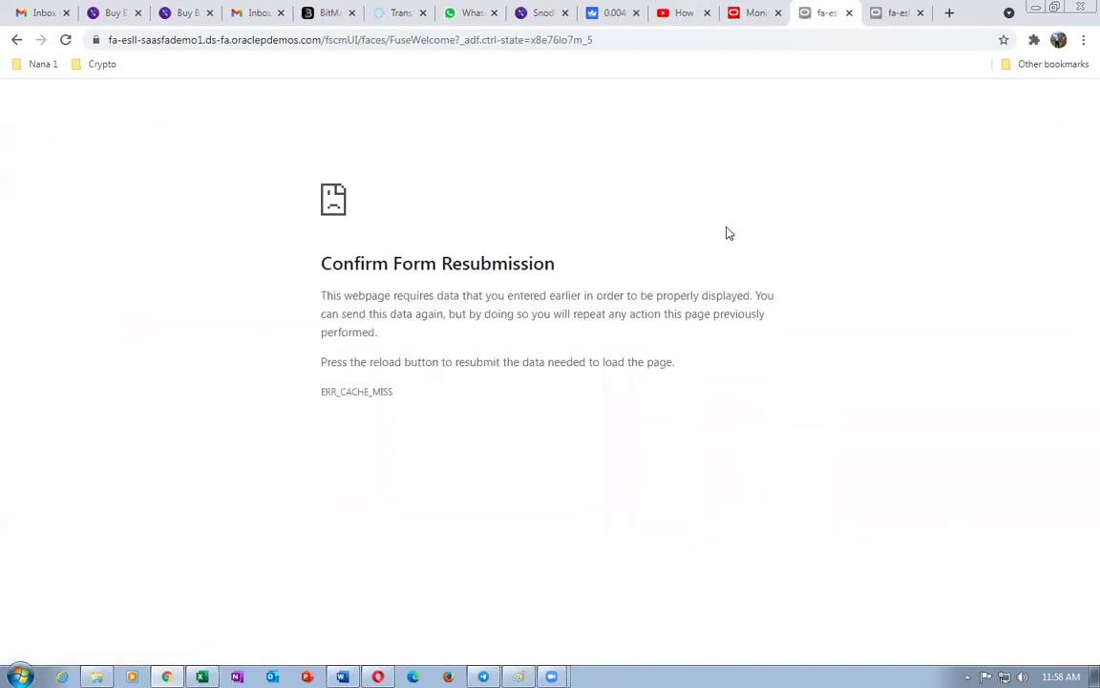
click(347, 45)
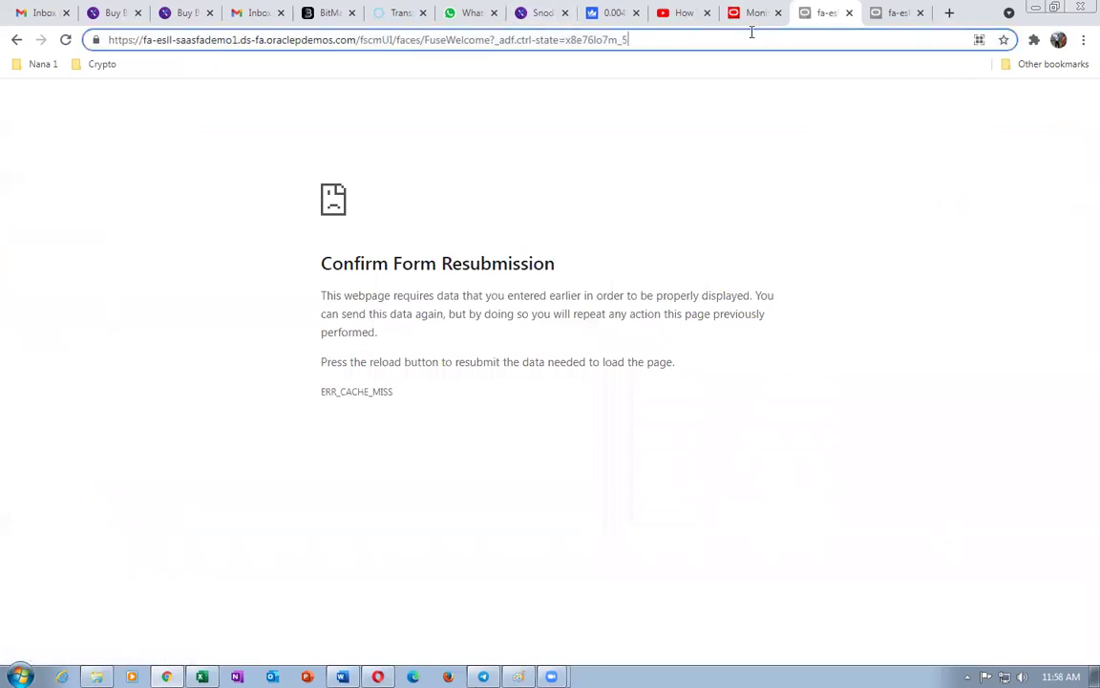
key(BackSpace)
key(BackSpace)
key(BackSpace)
key(BackSpace)
key(BackSpace)
key(BackSpace)
key(BackSpace)
key(BackSpace)
key(BackSpace)
key(BackSpace)
key(BackSpace)
key(BackSpace)
key(BackSpace)
key(BackSpace)
key(BackSpace)
key(BackSpace)
key(BackSpace)
key(BackSpace)
key(BackSpace)
key(BackSpace)
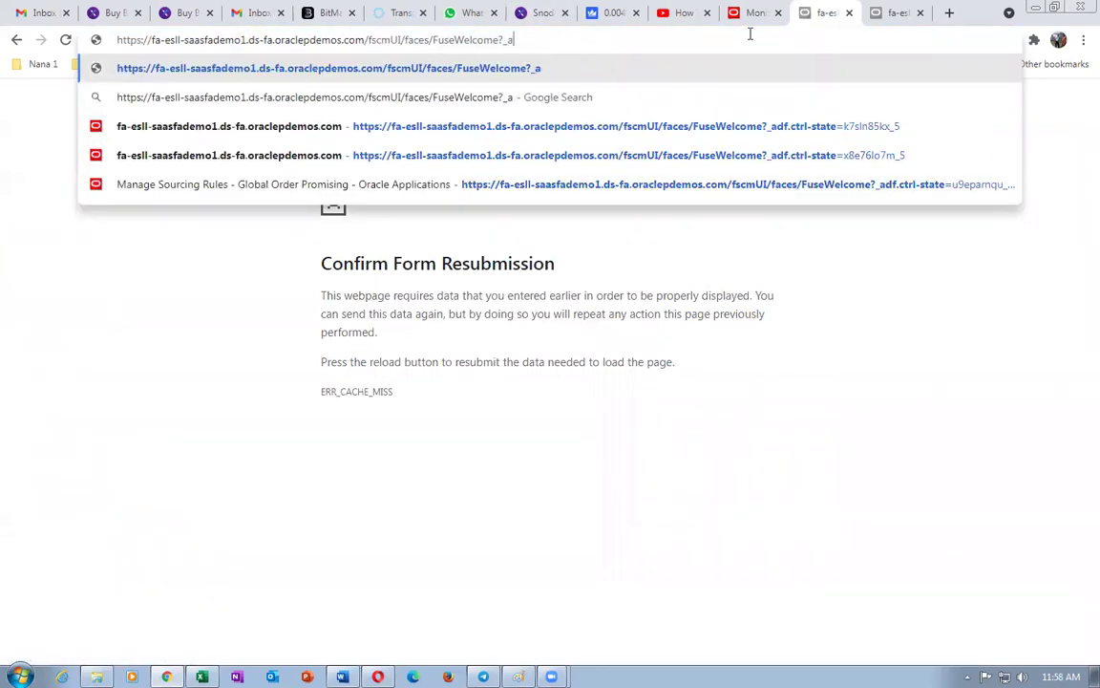
key(BackSpace)
key(BackSpace)
key(BackSpace)
key(BackSpace)
key(BackSpace)
key(BackSpace)
key(BackSpace)
key(BackSpace)
key(BackSpace)
key(BackSpace)
key(BackSpace)
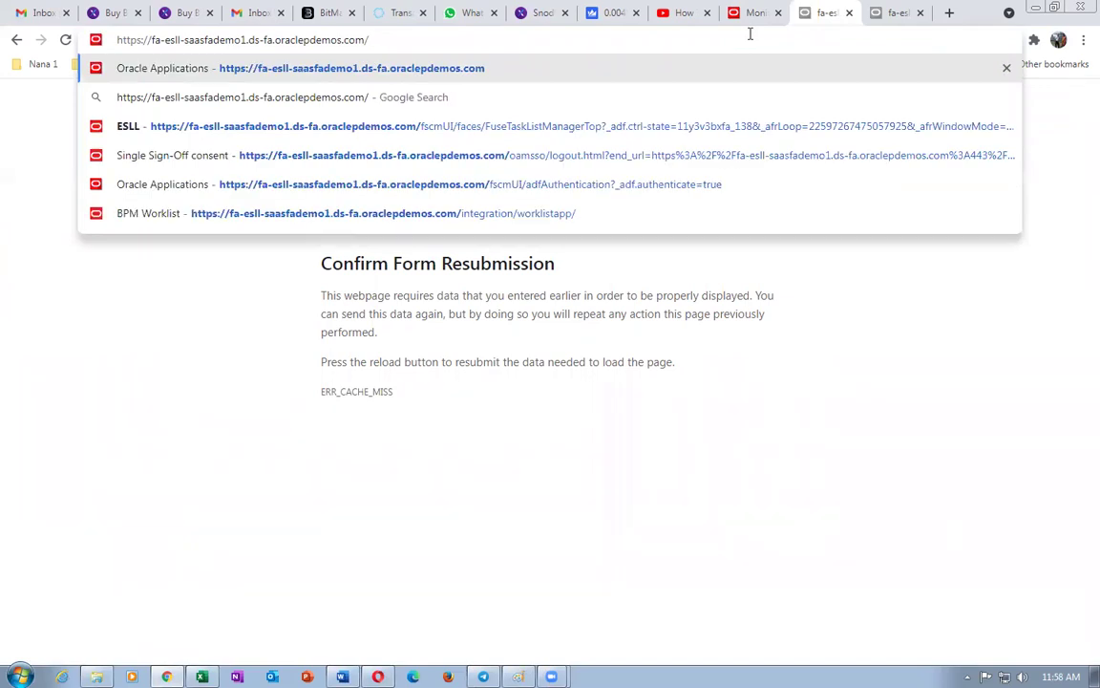
key(Return)
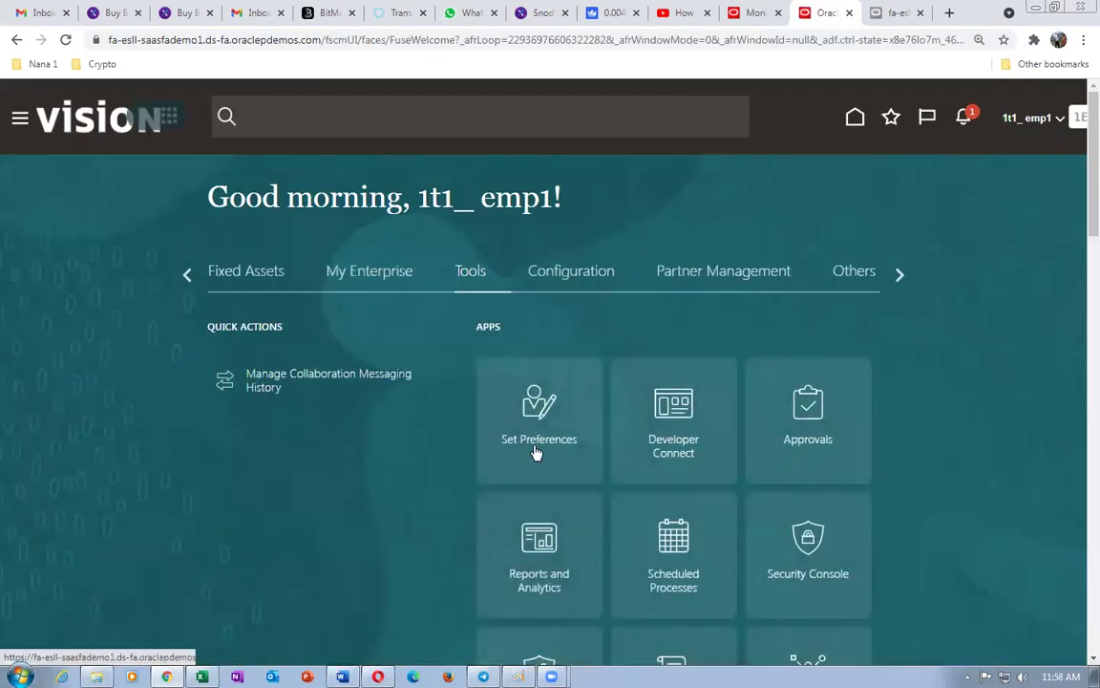
- Go to Order Management > Global Order Promising > Manage Sourcing Rules and begin a new sourcing rule
click(903, 278)
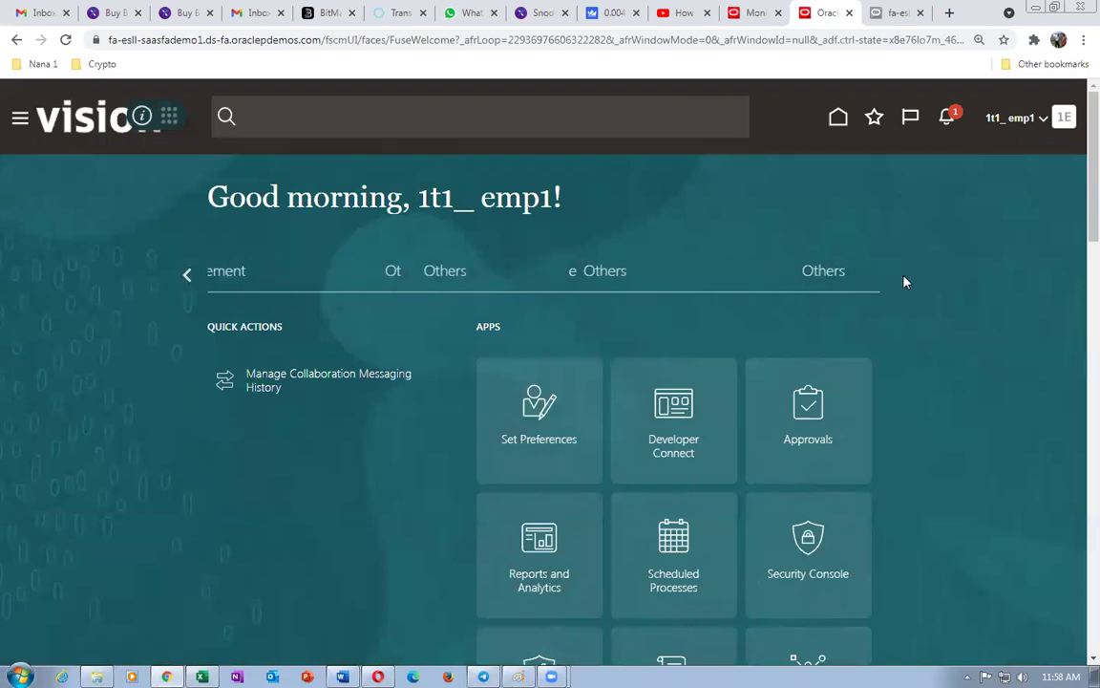
click(188, 280)
click(189, 280)
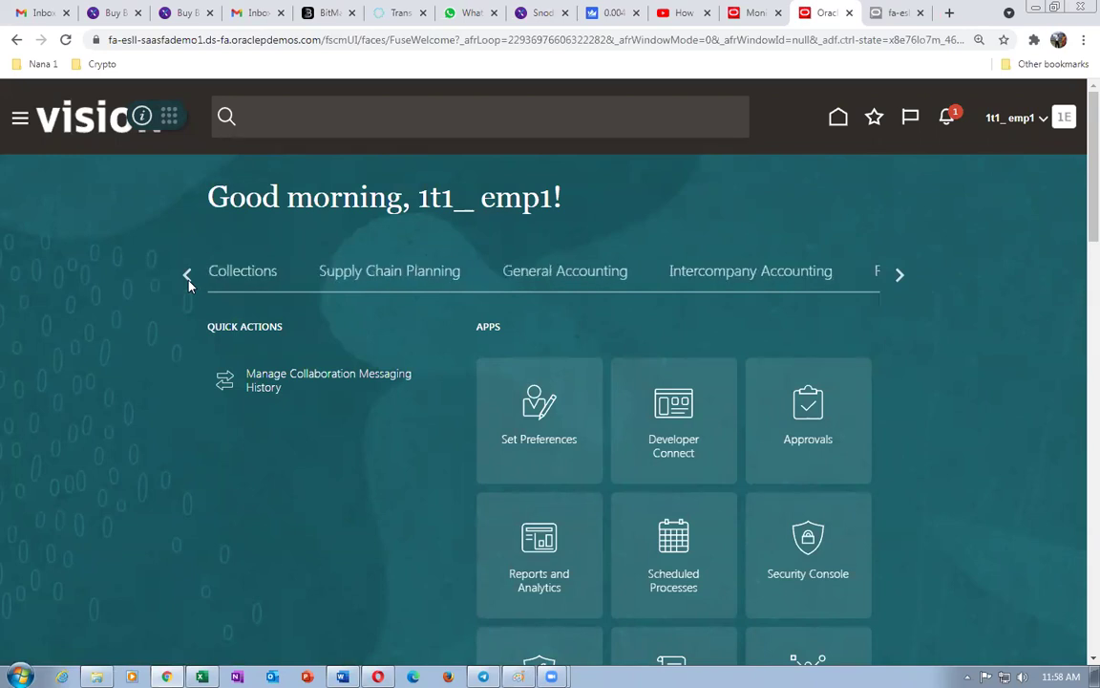
click(188, 280)
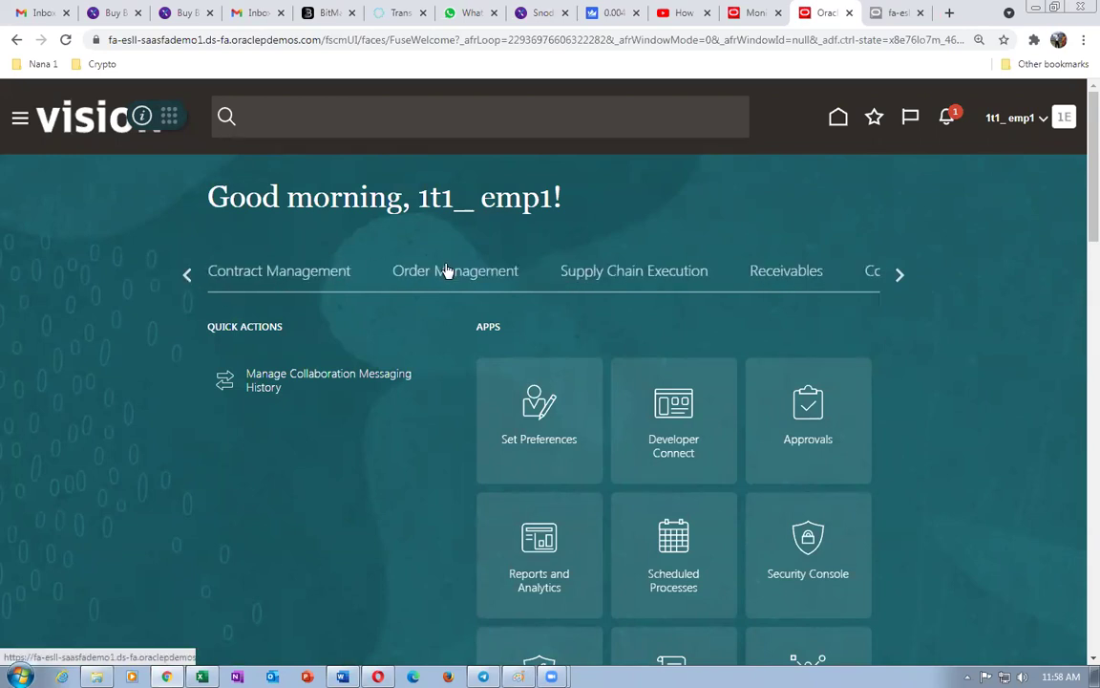
click(446, 271)
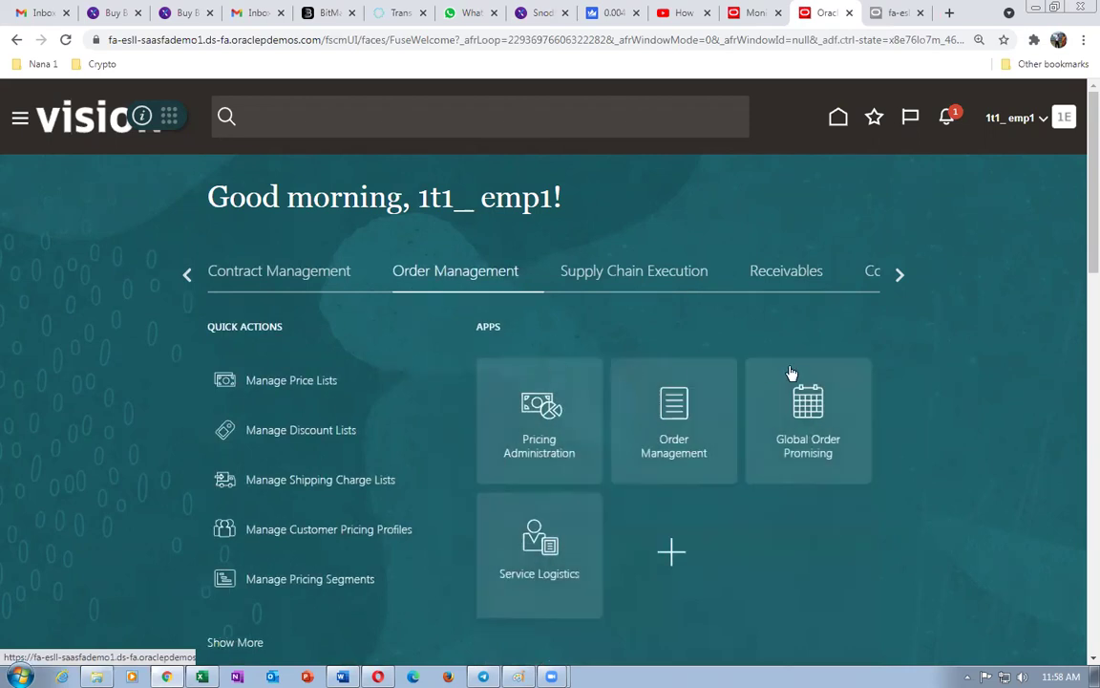
click(825, 422)
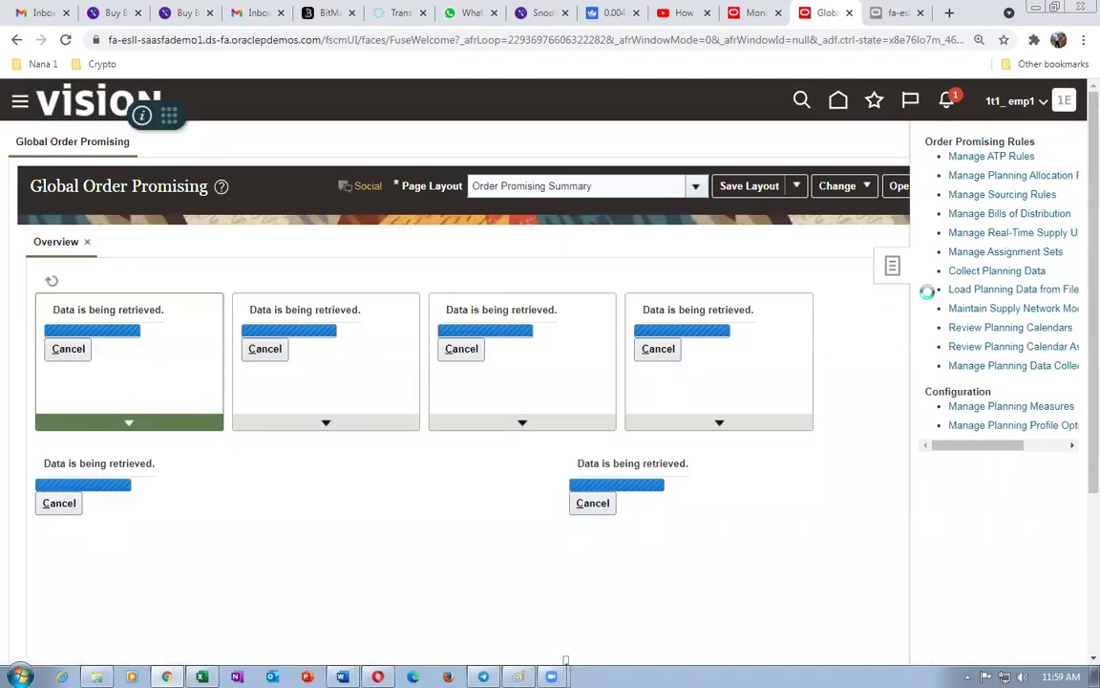
click(999, 195)
click(153, 471)
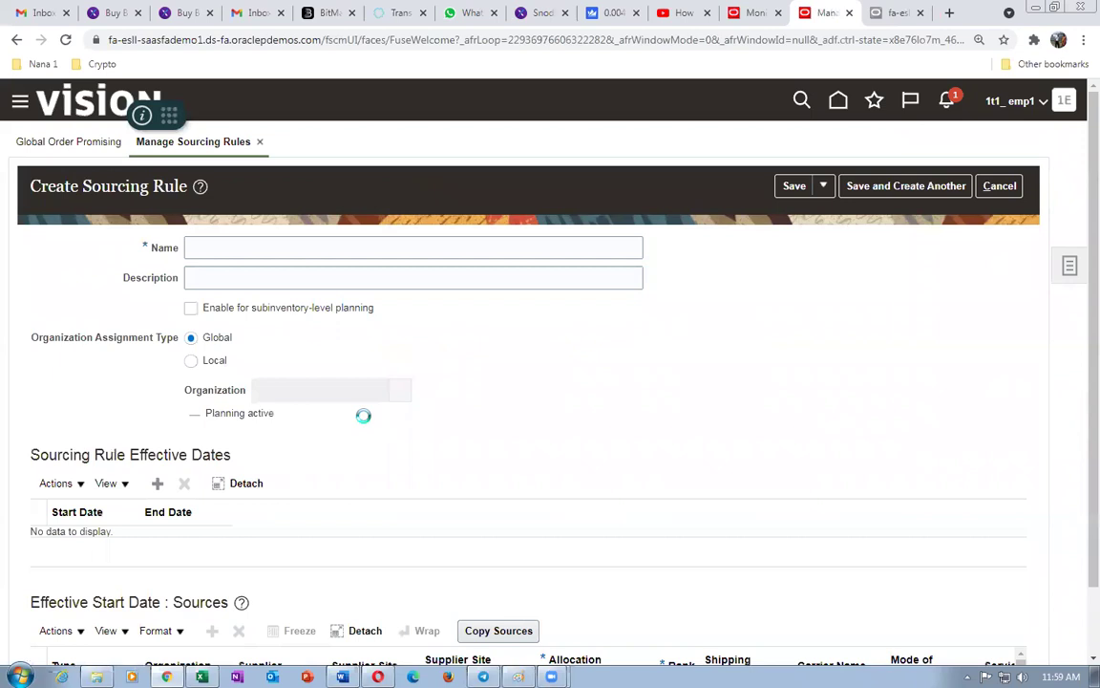
- Add an 11/15/21 effective date and a Buy from source with supplier 1t1_Sup_1
scroll(365, 424, down, 1)
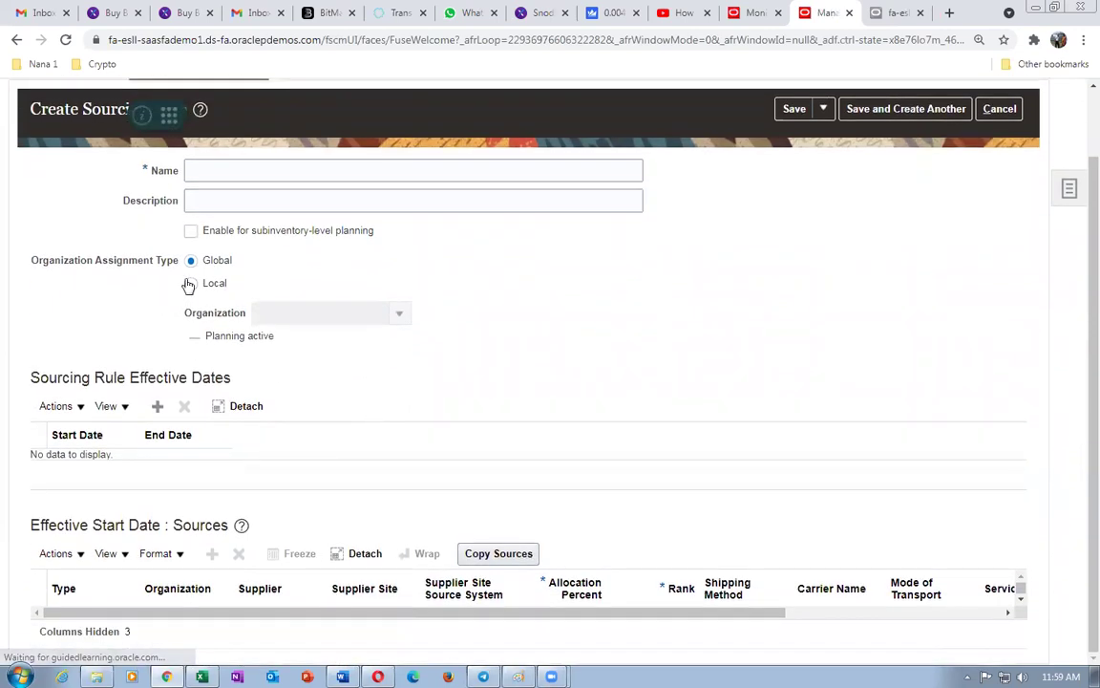
click(157, 406)
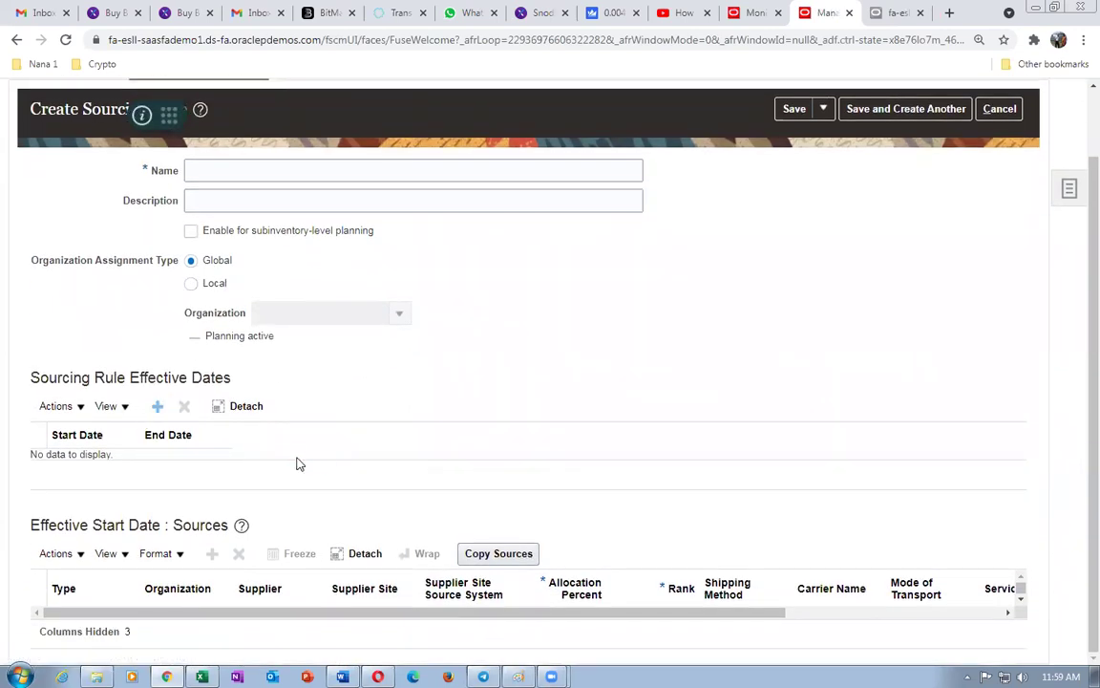
click(57, 580)
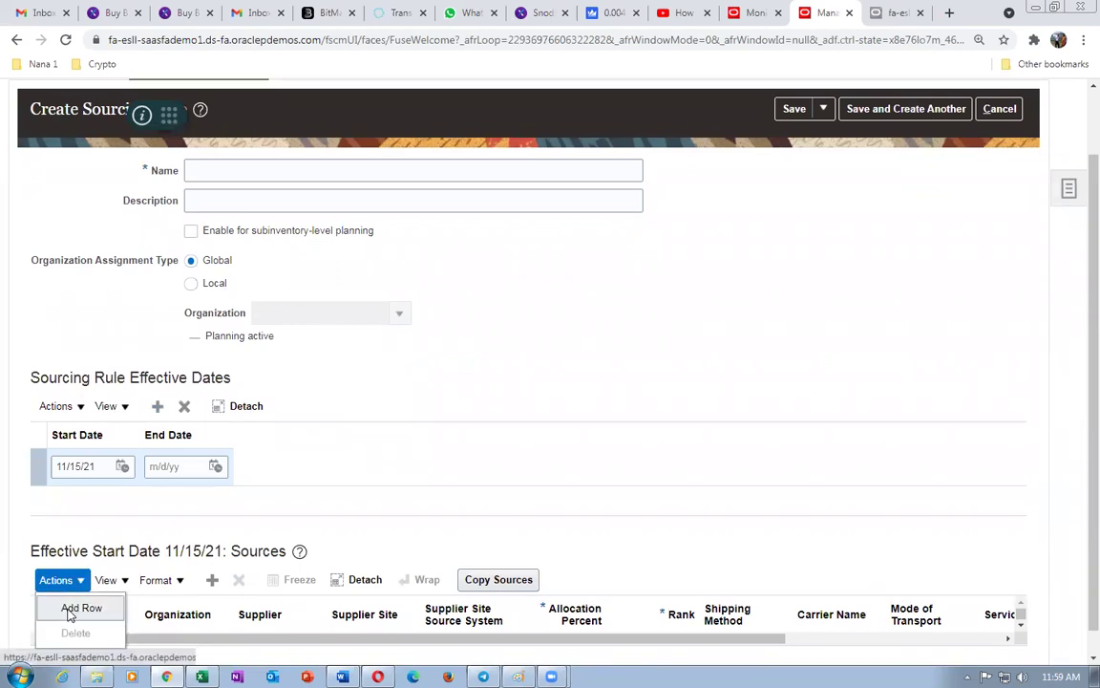
click(71, 605)
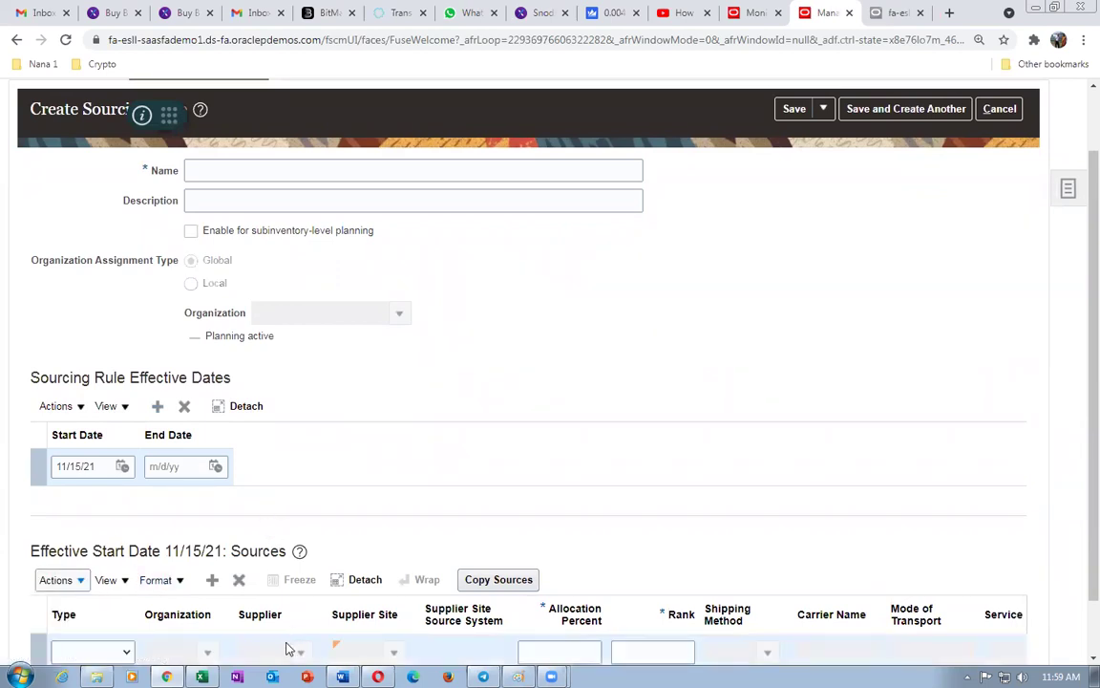
click(100, 652)
click(91, 631)
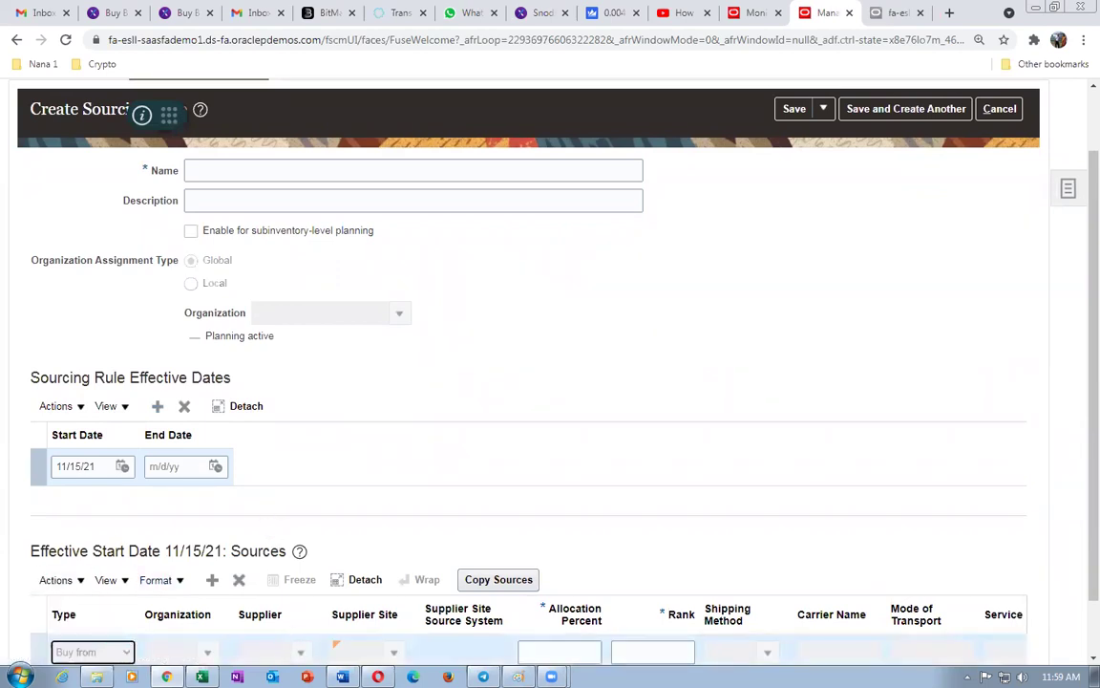
scroll(277, 573, down, 1)
click(282, 582)
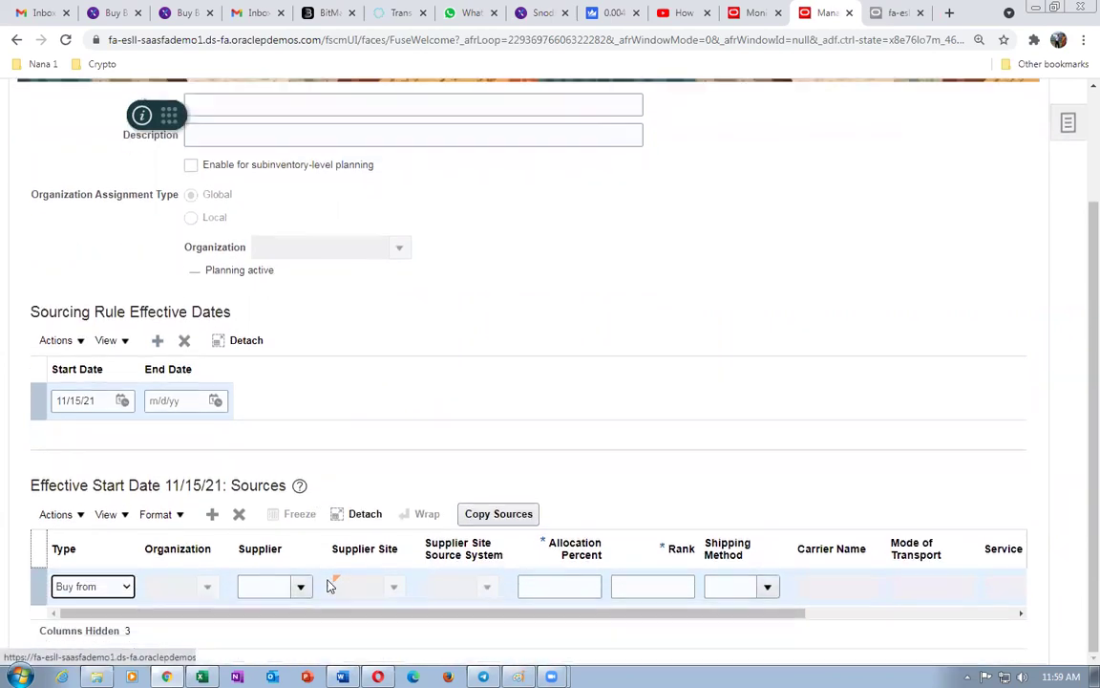
text(111)
key(Tab)
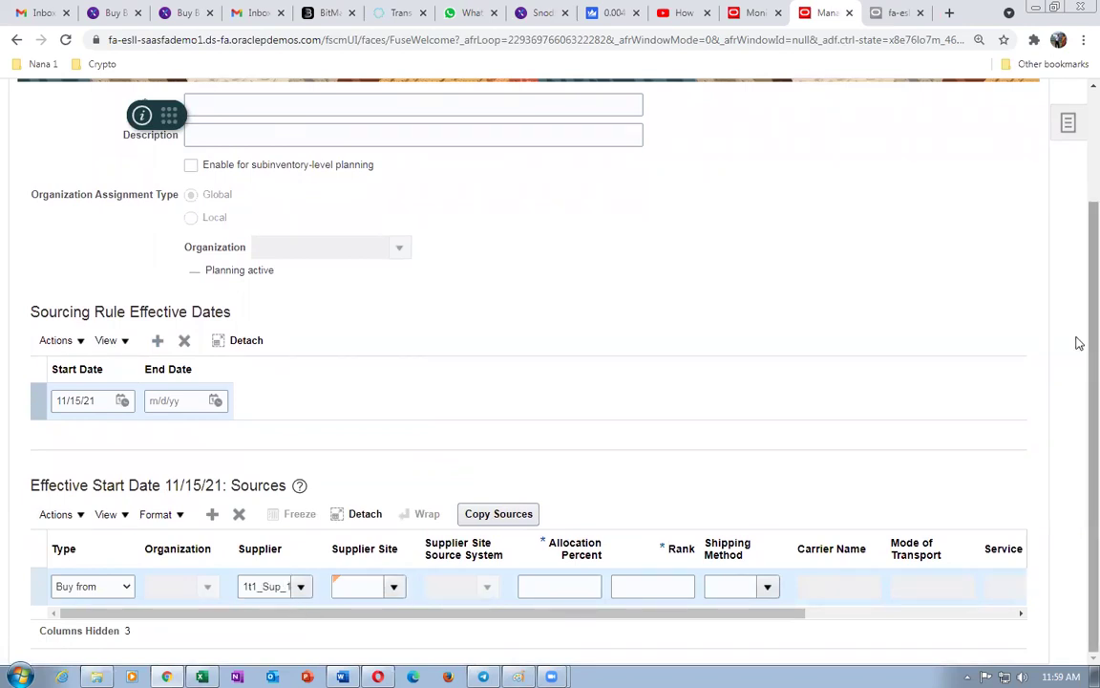
- Name the rule 1t1_Global_Buy and paste the same text as its description
drag(1077, 346, 1077, 240)
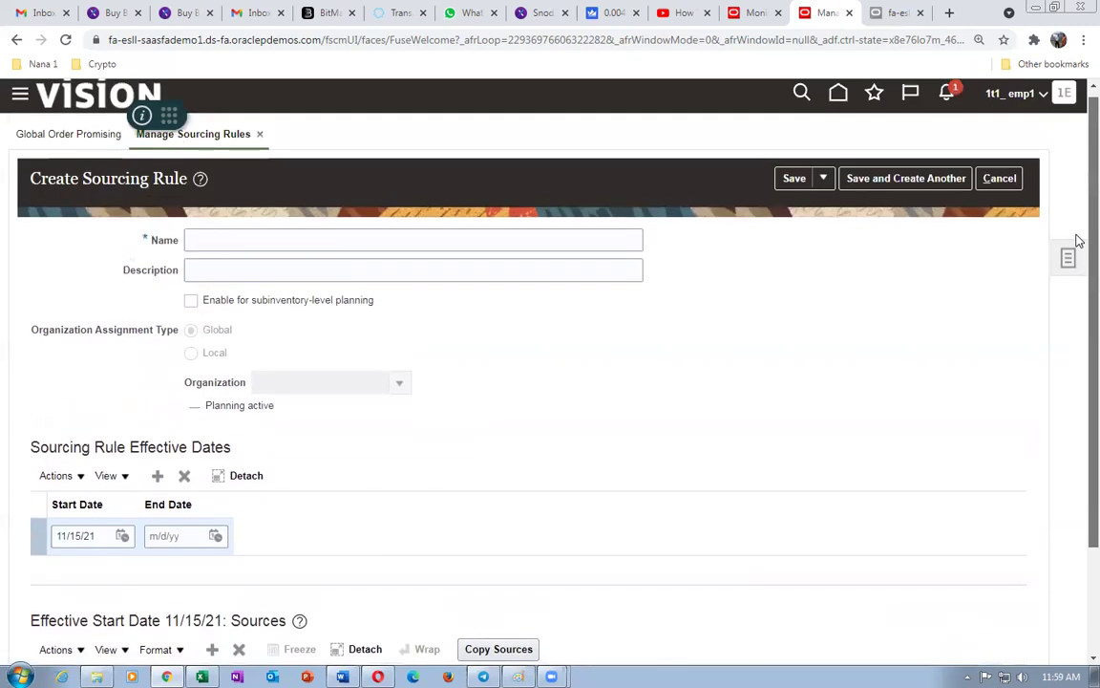
click(256, 240)
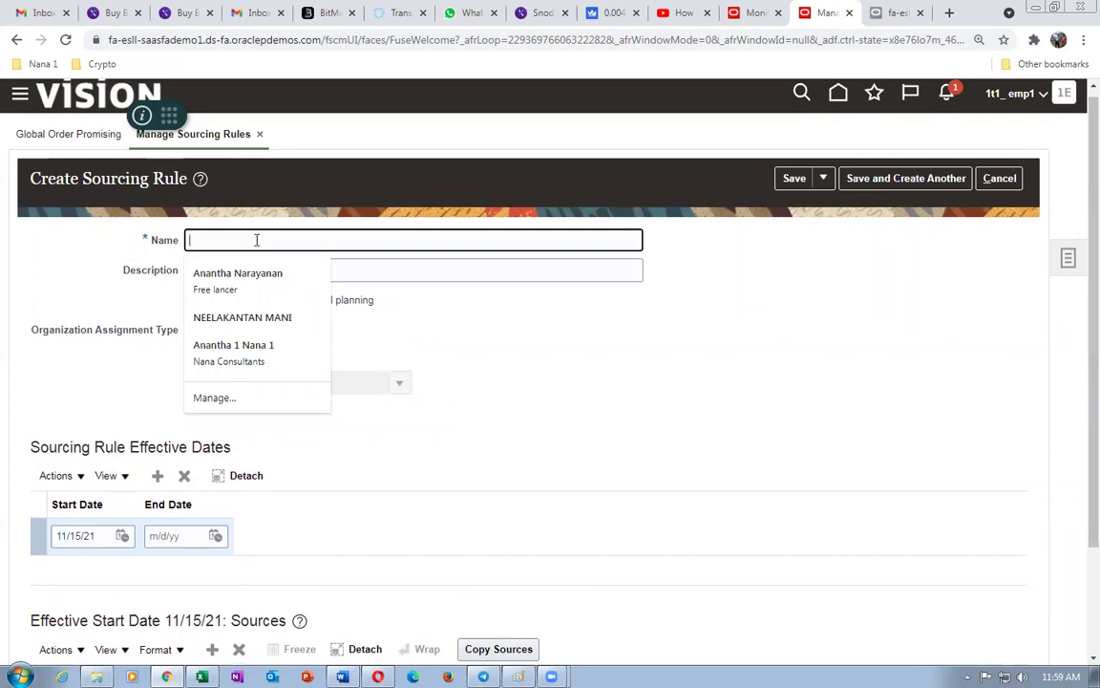
text(1t1_Global_Buy)
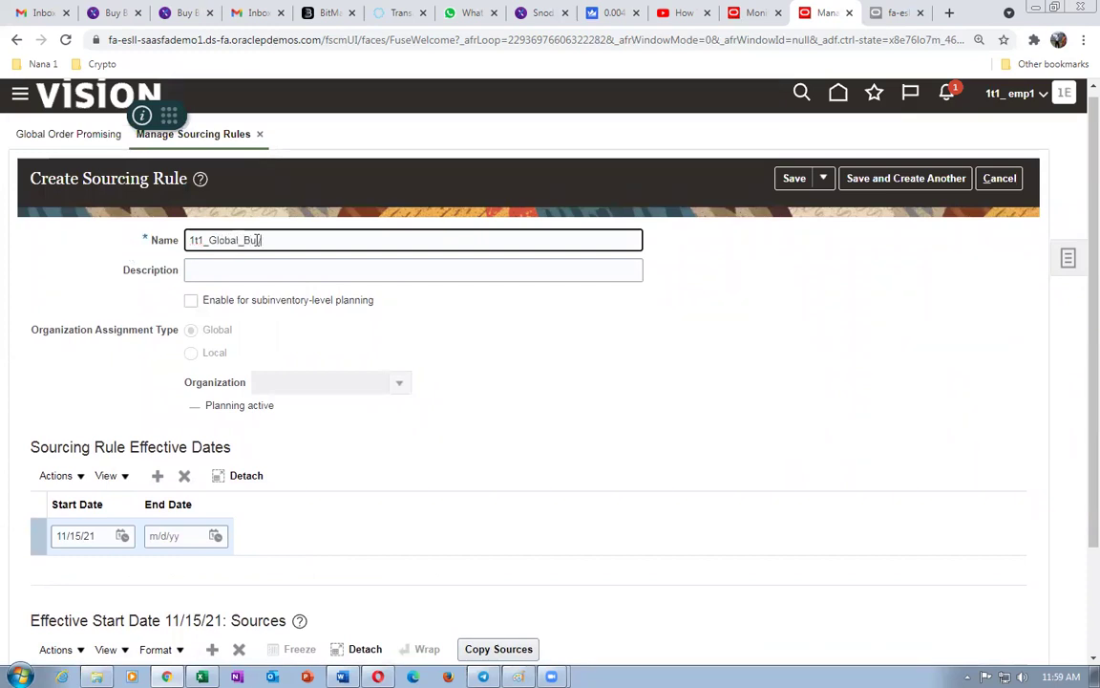
drag(301, 247, 162, 265)
key(ctrl+c)
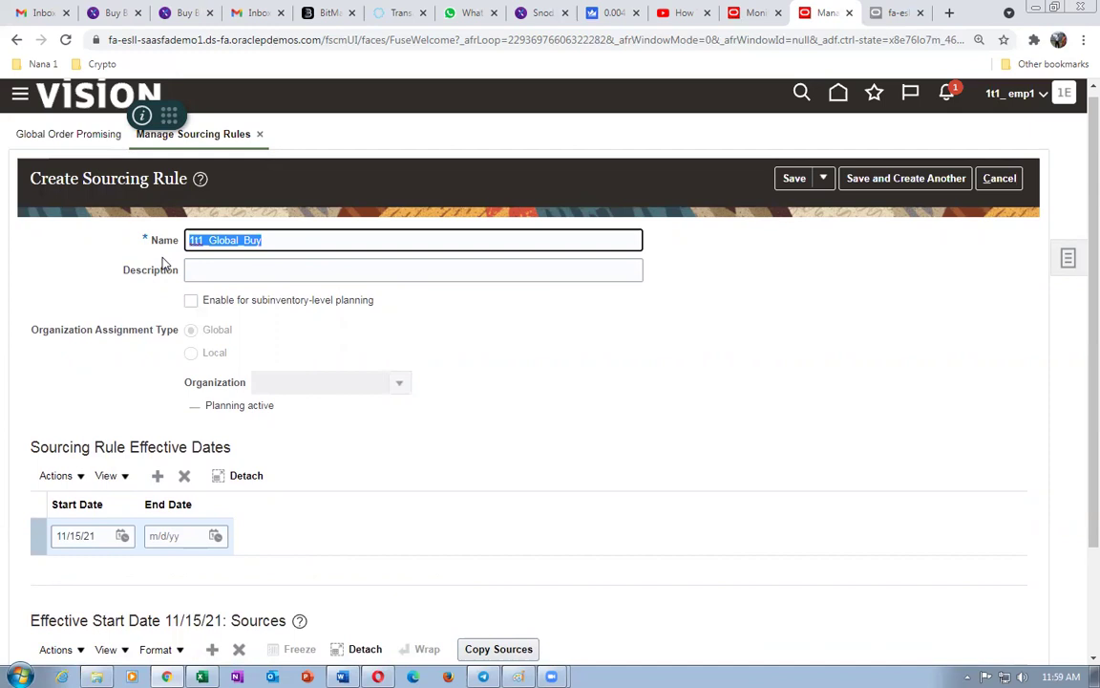
click(238, 277)
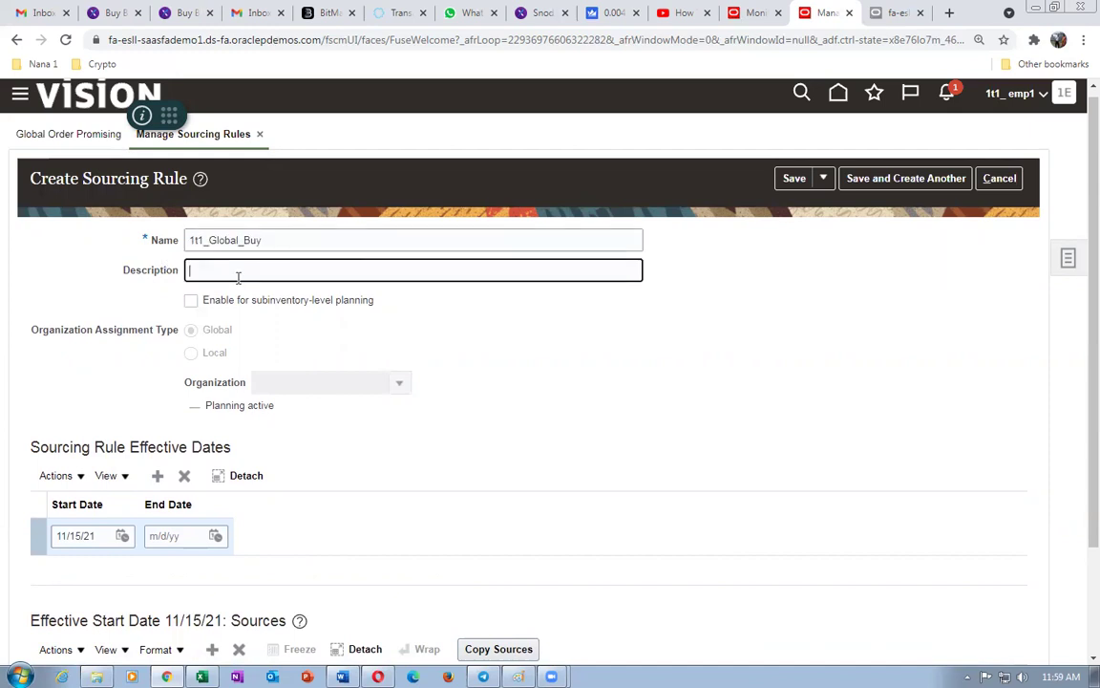
key(ctrl+v)
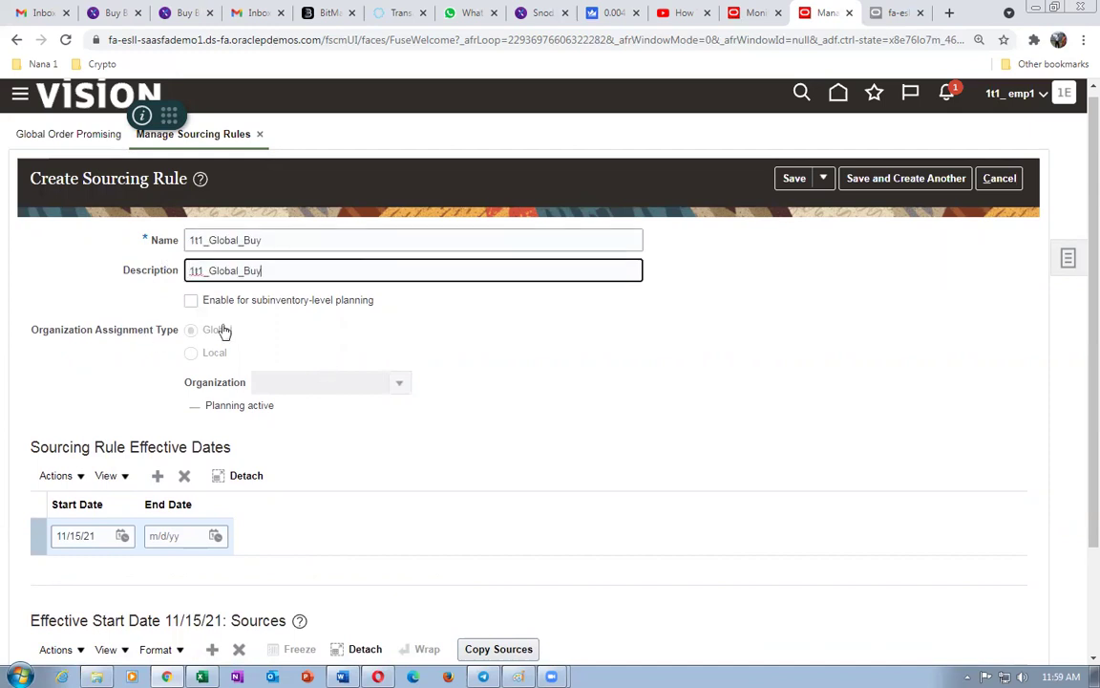
scroll(301, 461, down, 2)
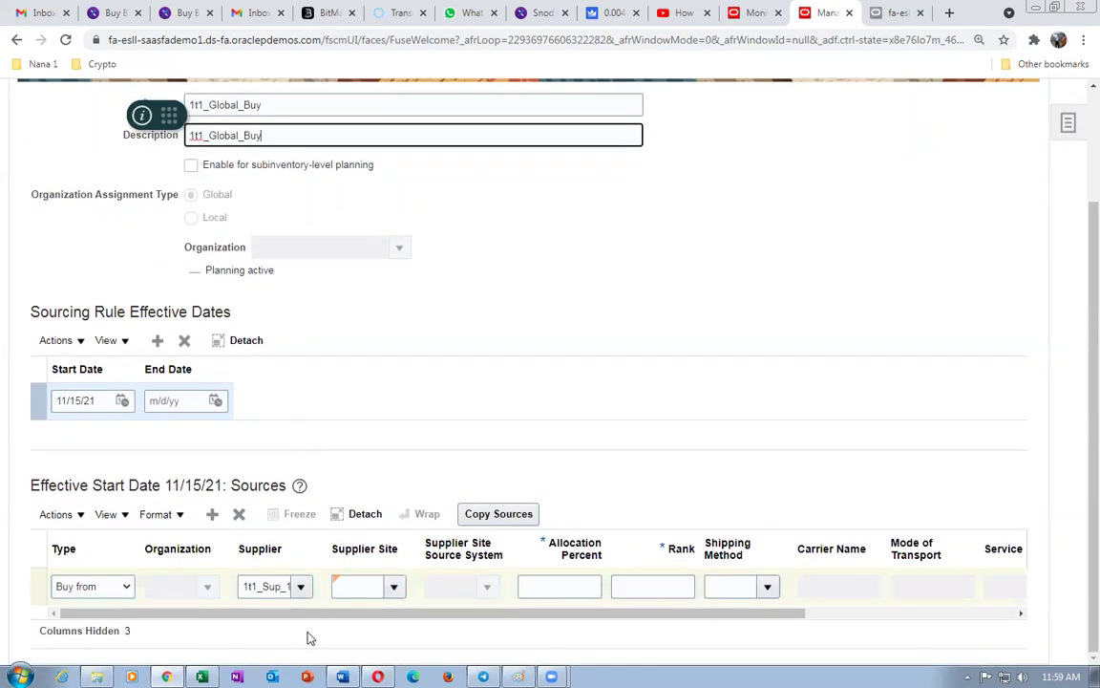
click(396, 587)
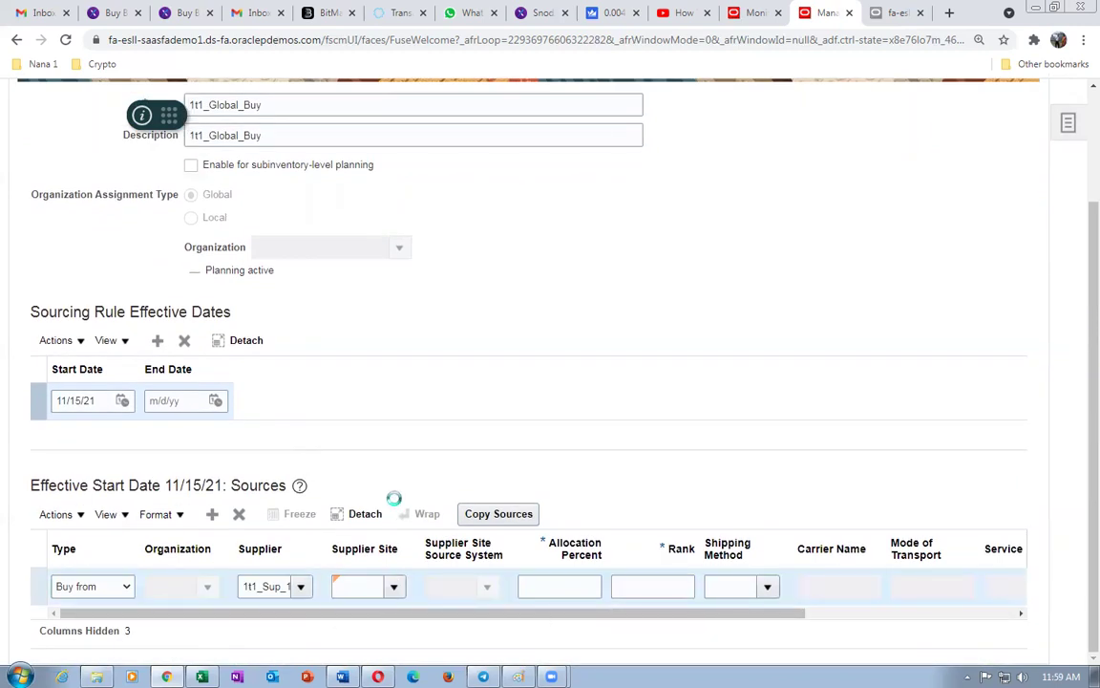
click(370, 615)
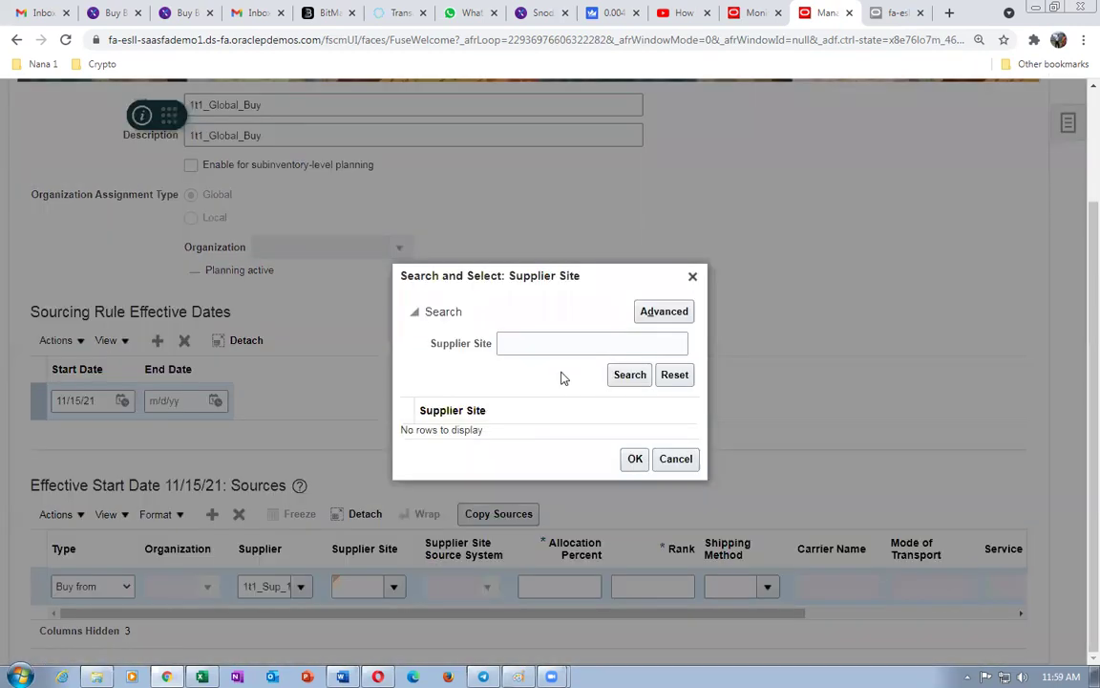
click(627, 377)
click(672, 459)
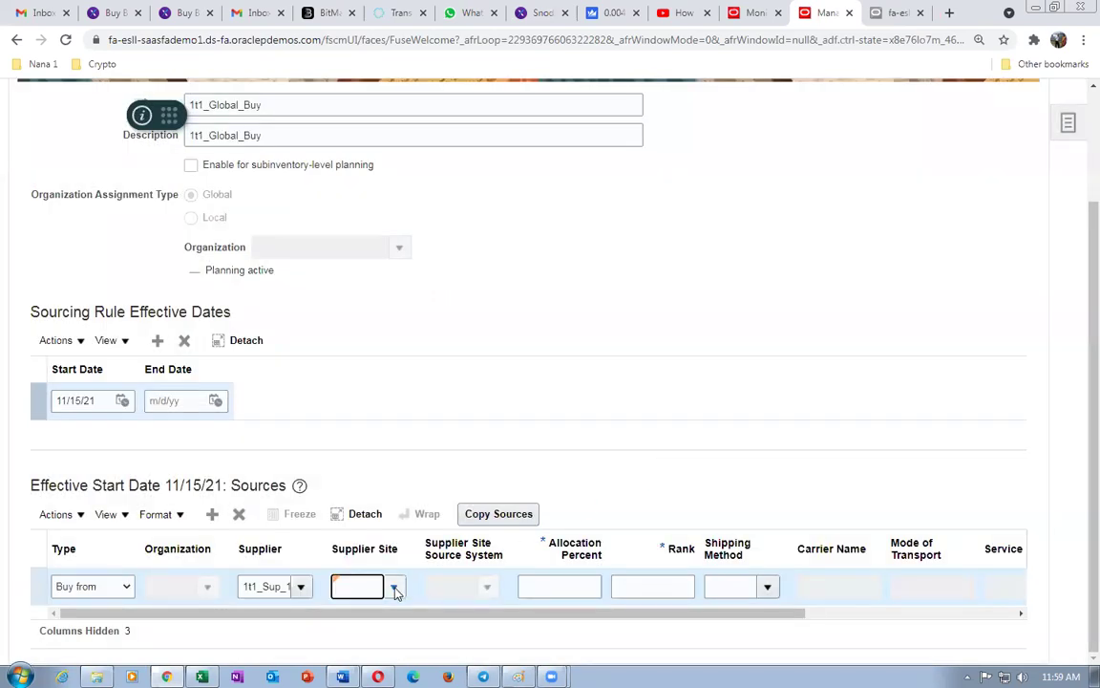
click(394, 587)
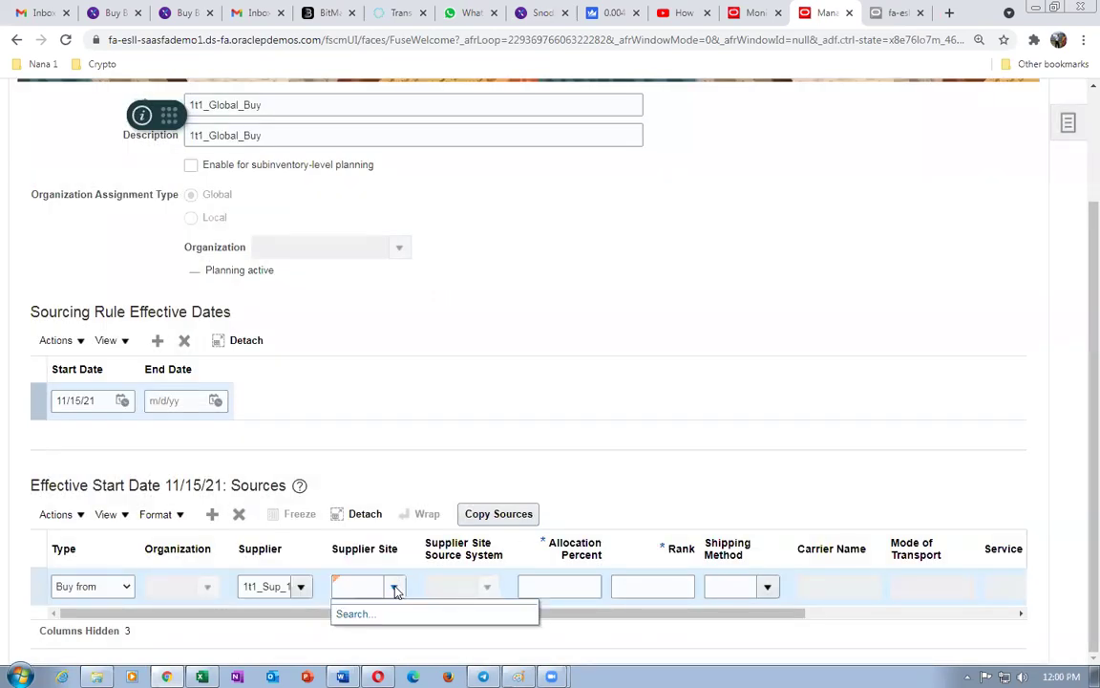
click(353, 616)
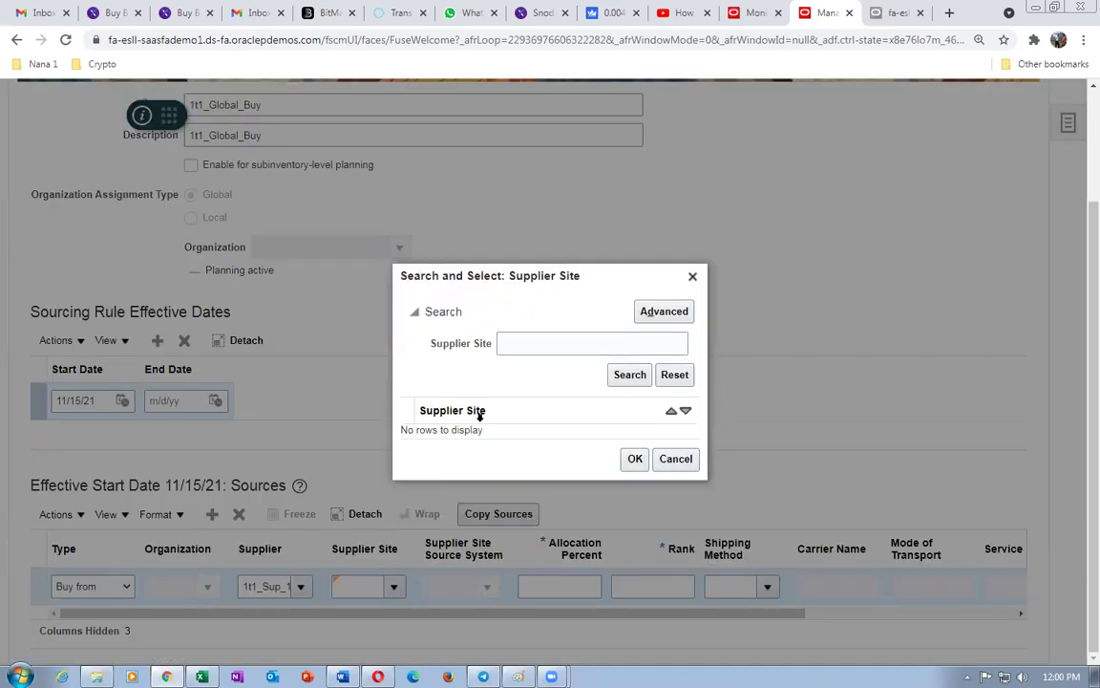
click(655, 315)
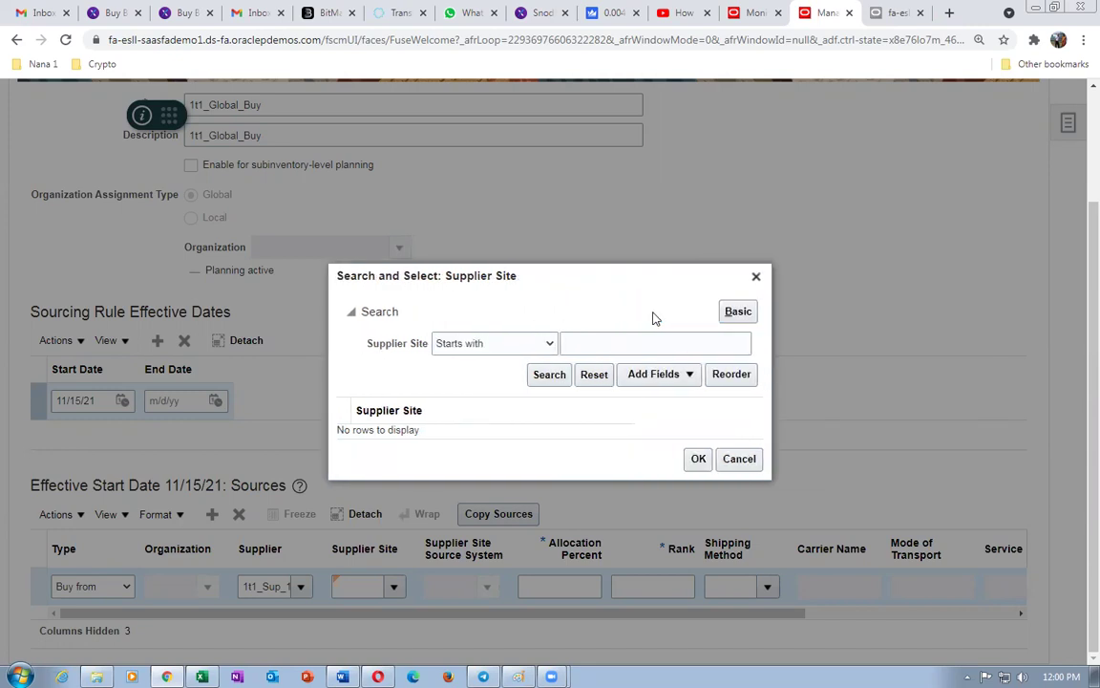
click(600, 345)
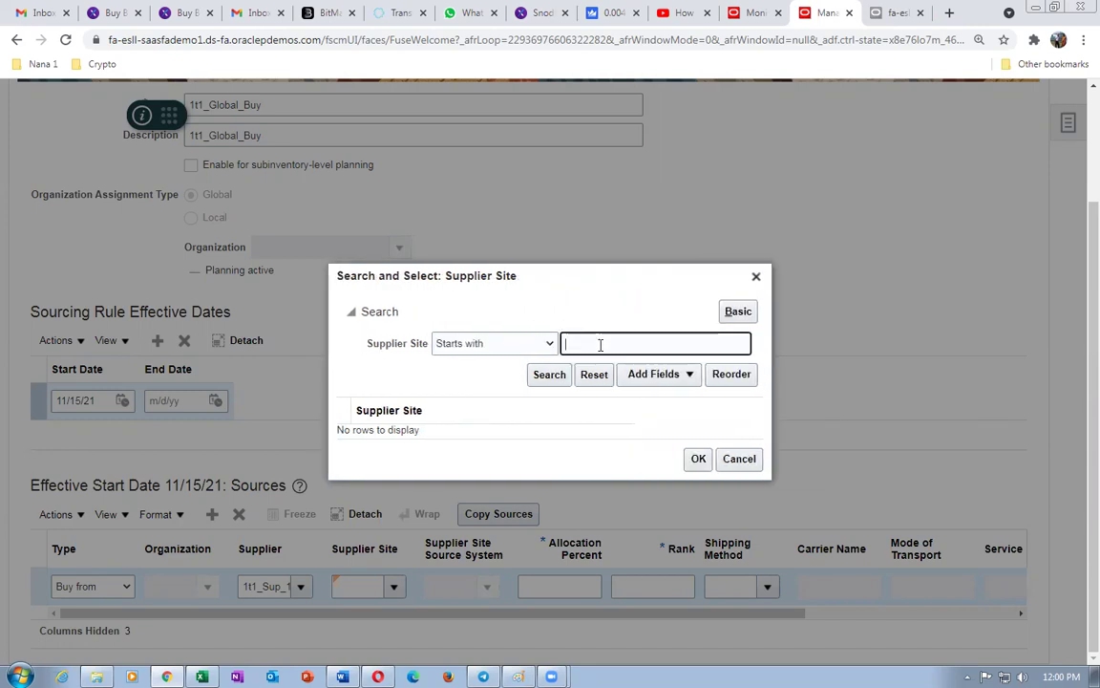
click(534, 376)
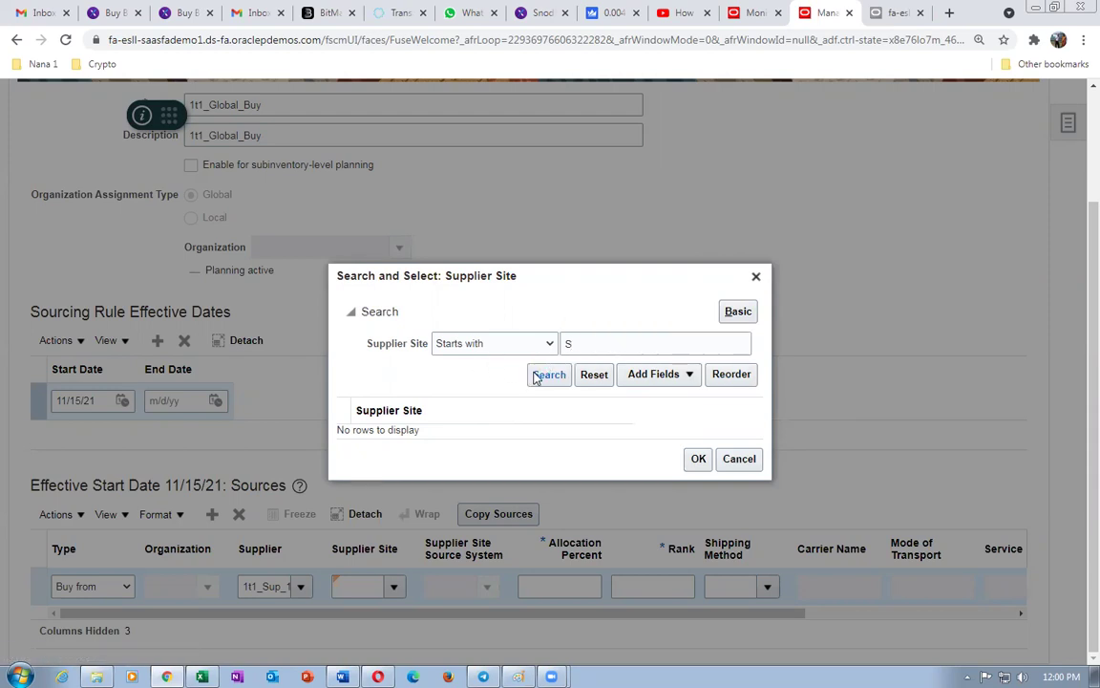
click(496, 344)
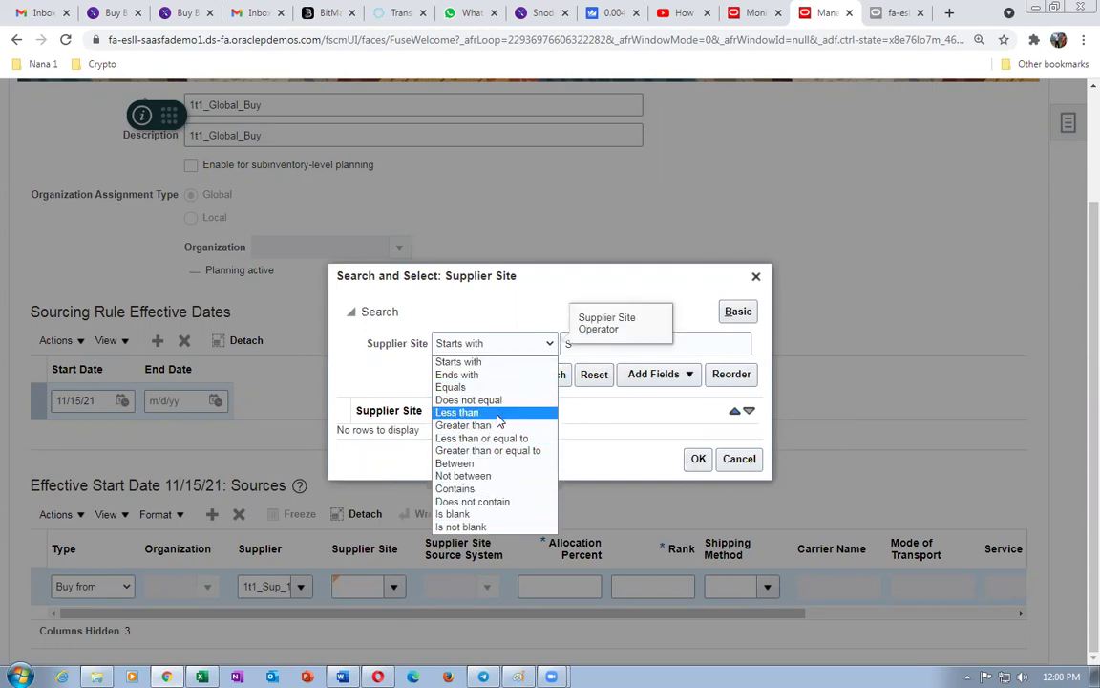
click(490, 488)
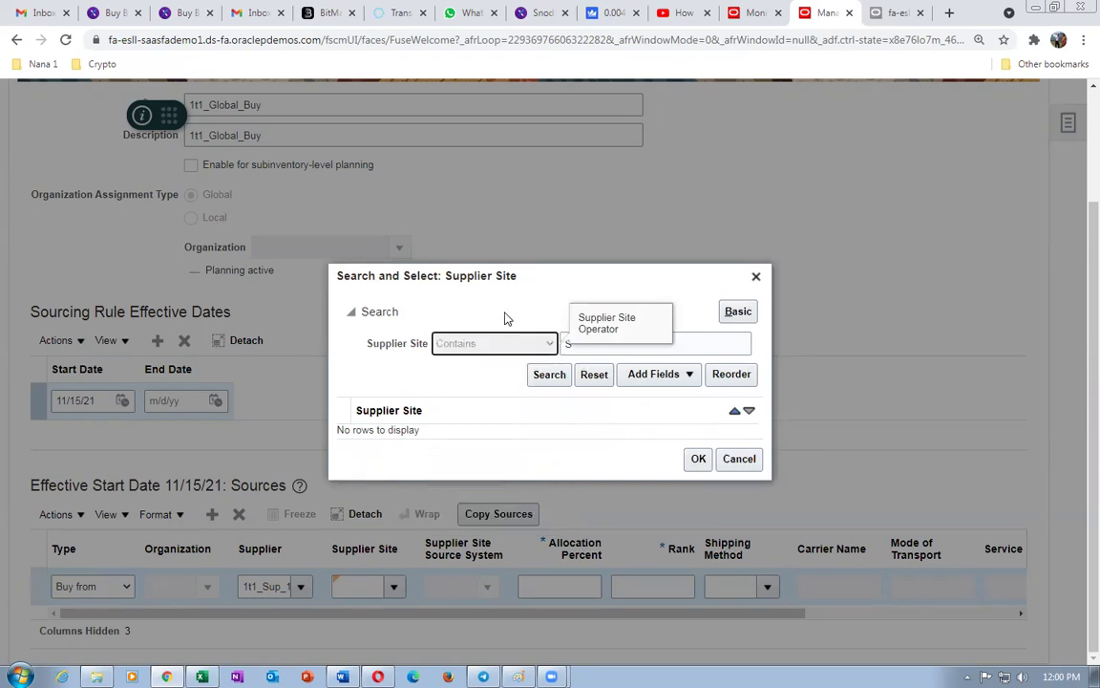
click(587, 345)
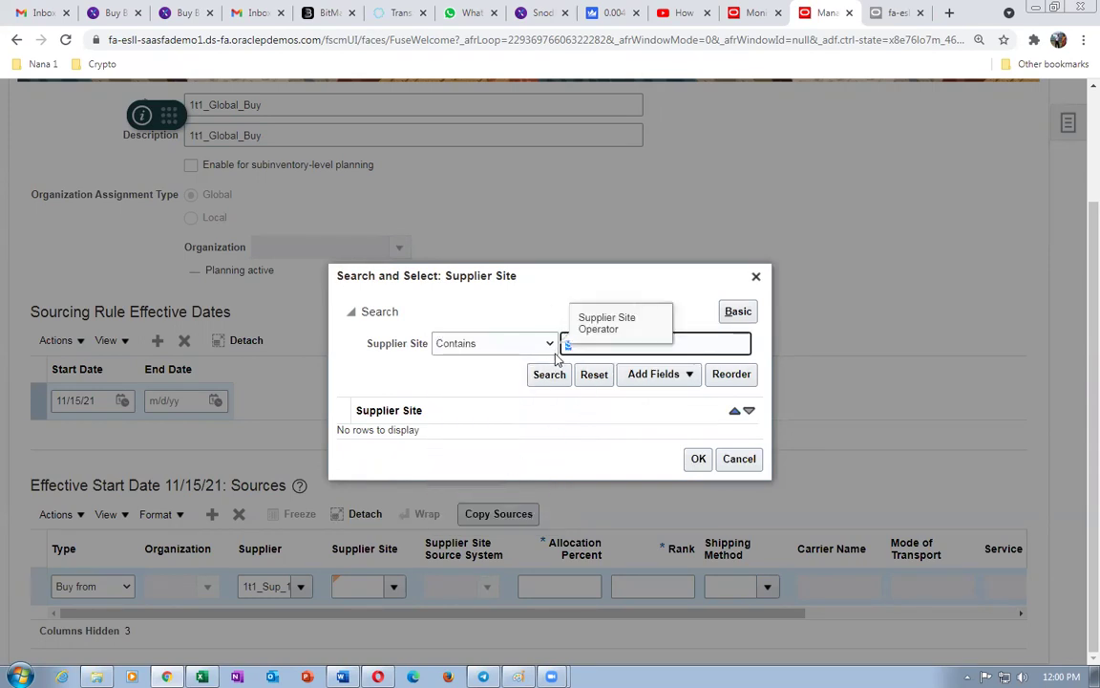
text(it)
click(538, 374)
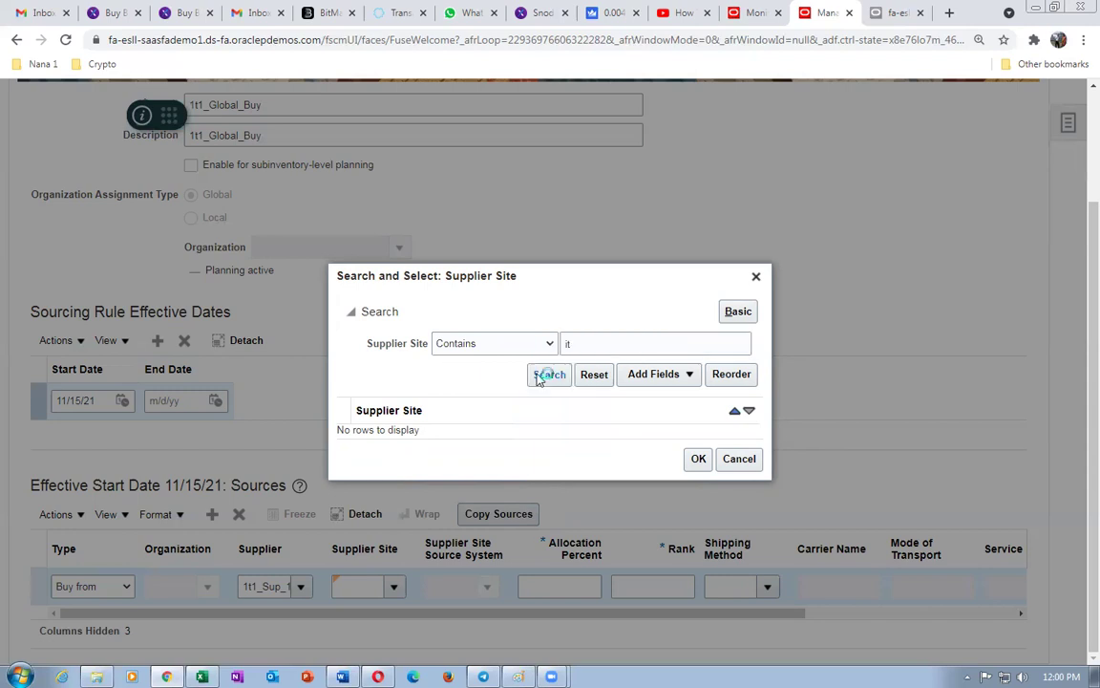
click(738, 459)
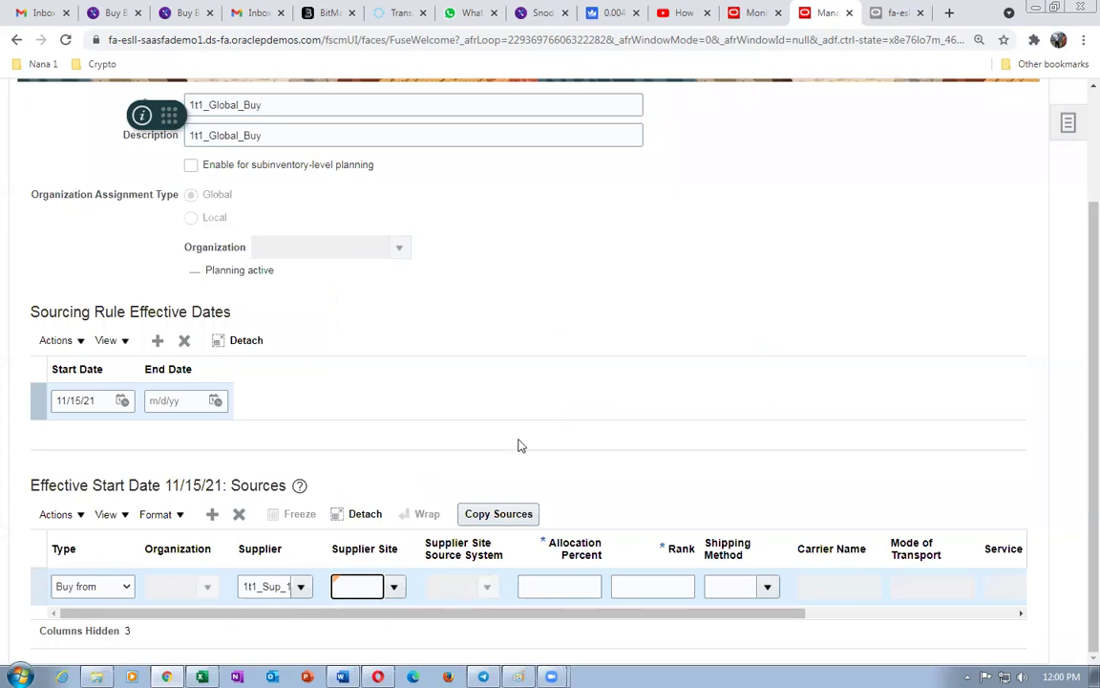
- Give the buy source 100 percent allocation and rank 1
click(569, 586)
text(100)
key(Tab)
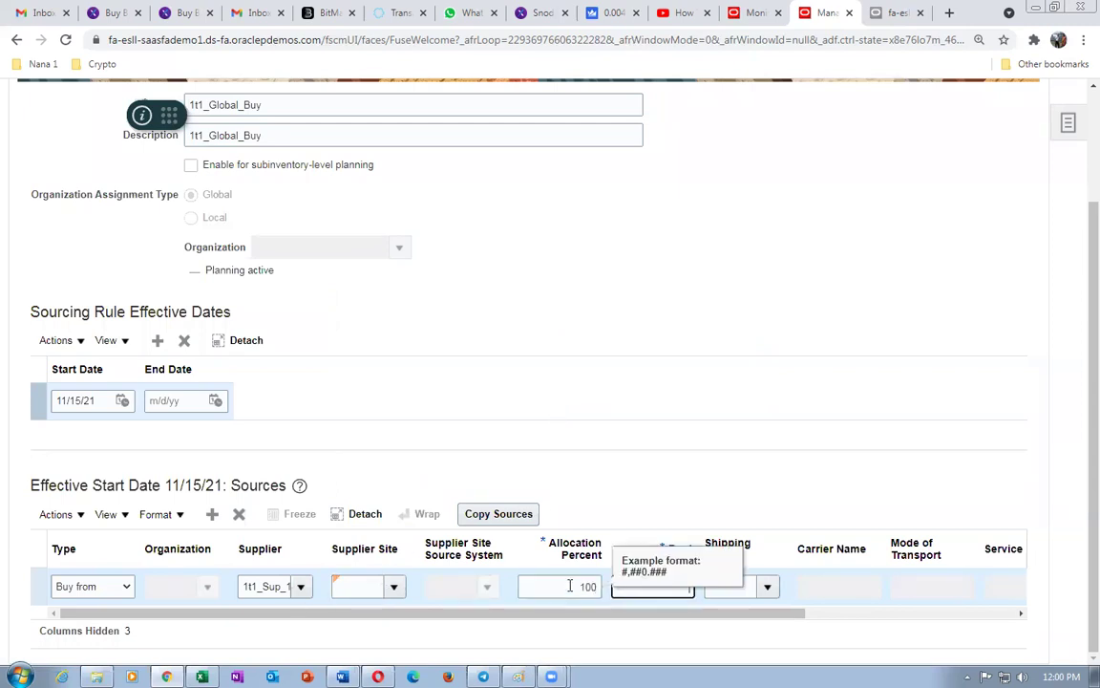
text(1)
key(Tab)
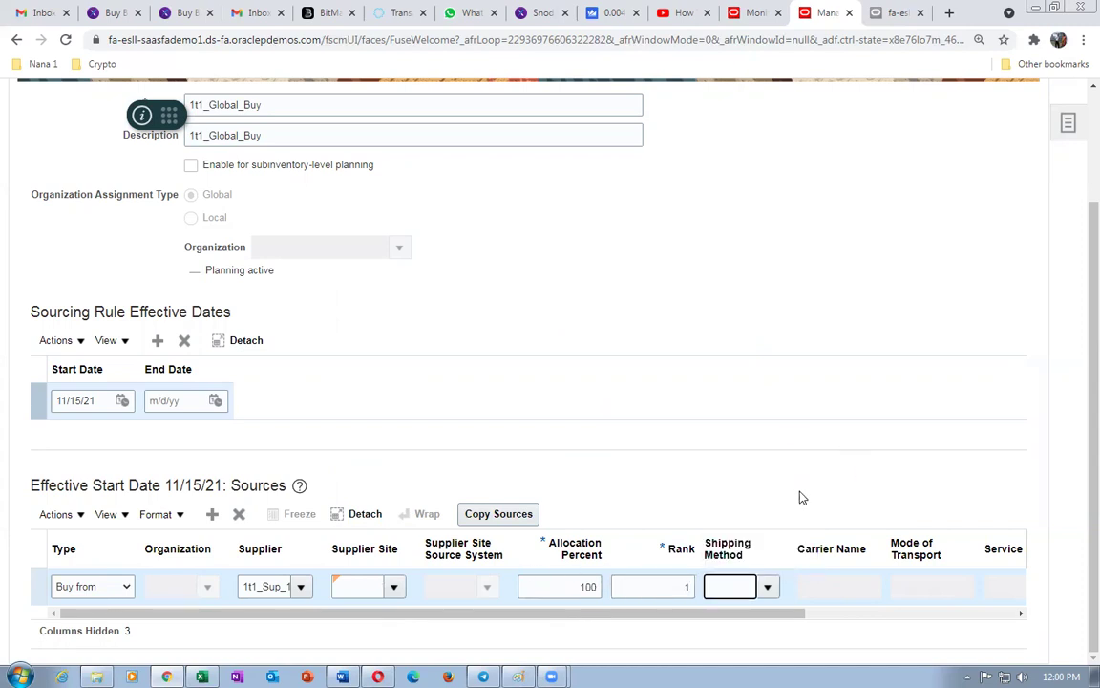
click(529, 428)
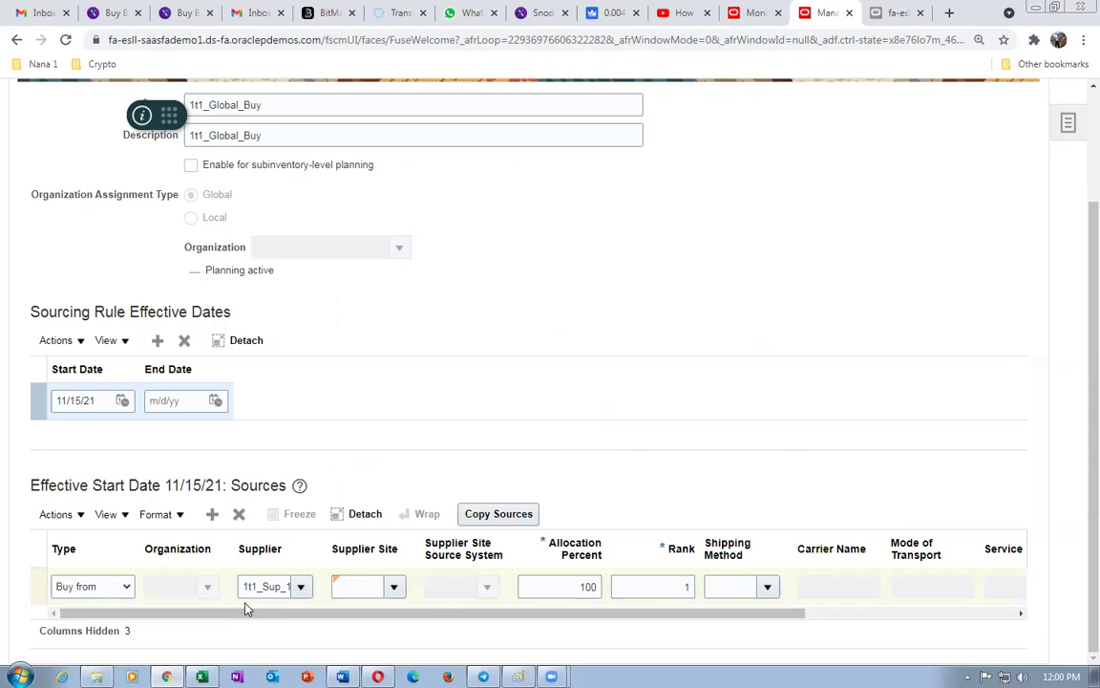
- Save and close the 1t1_Global_Buy rule and start another new sourcing rule
scroll(584, 410, up, 2)
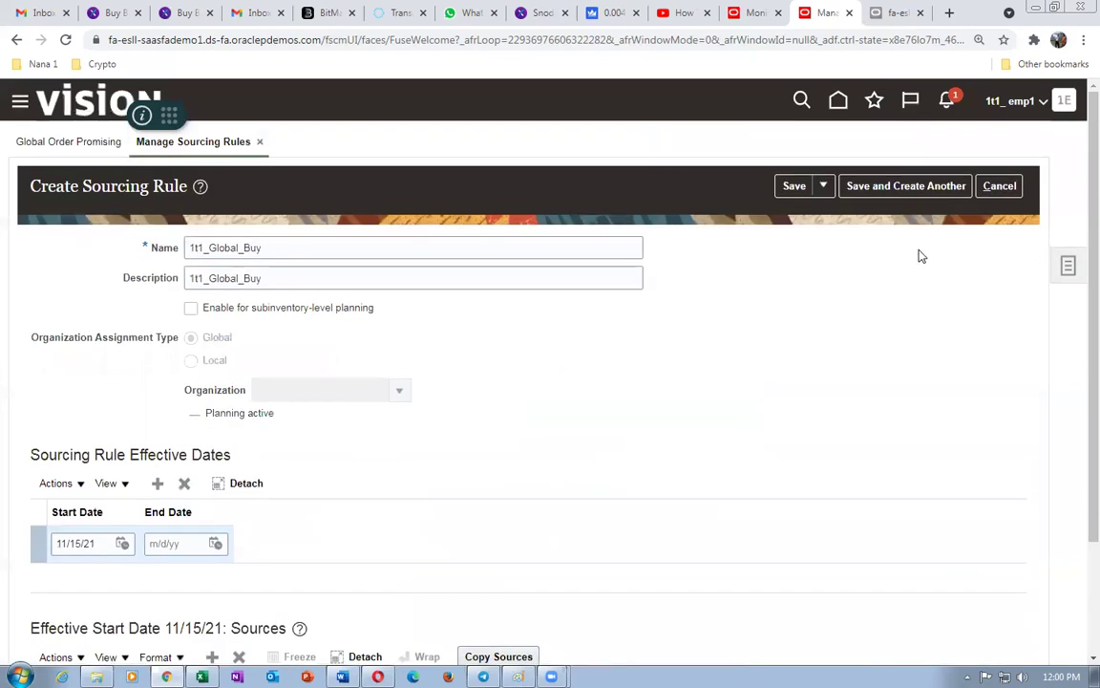
click(822, 187)
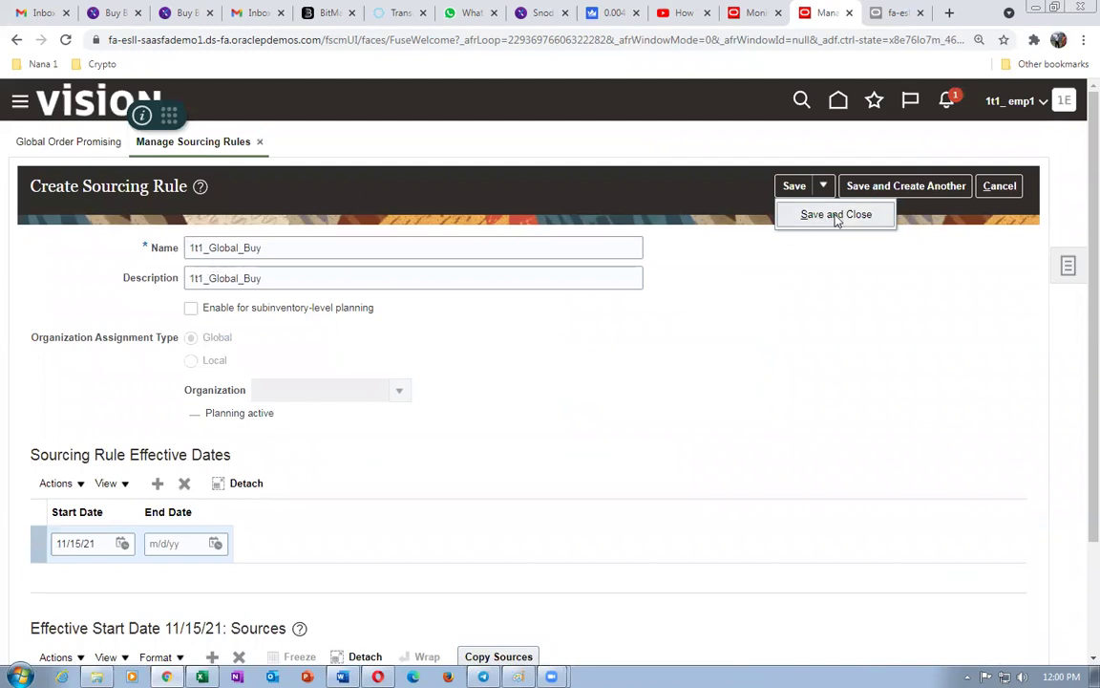
click(837, 216)
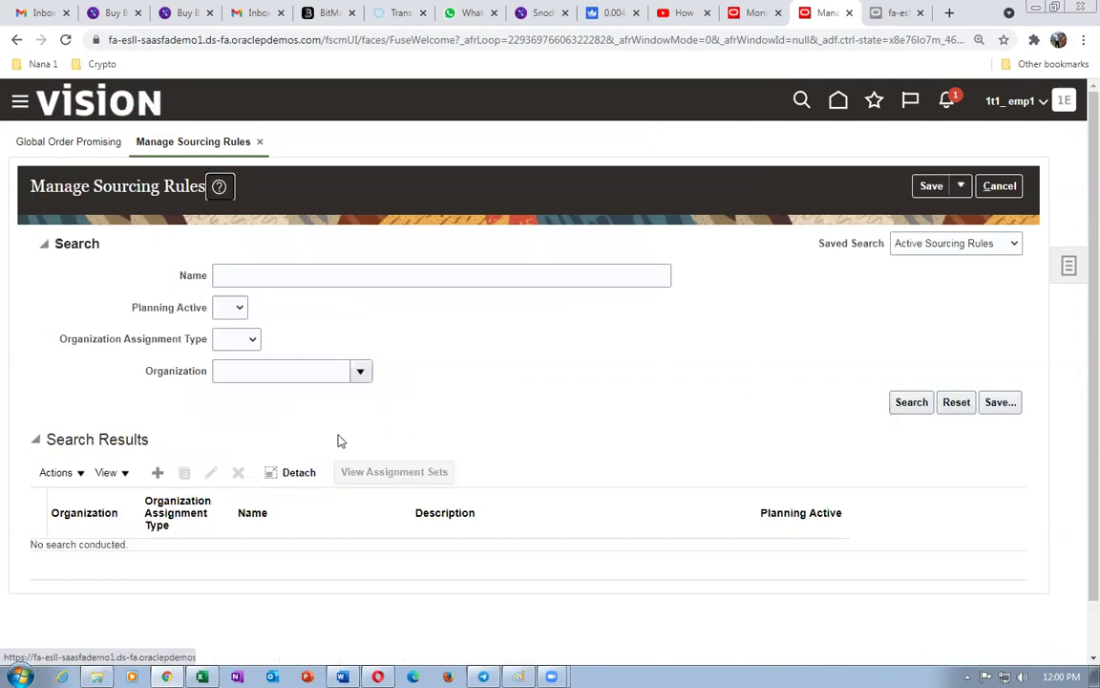
click(159, 474)
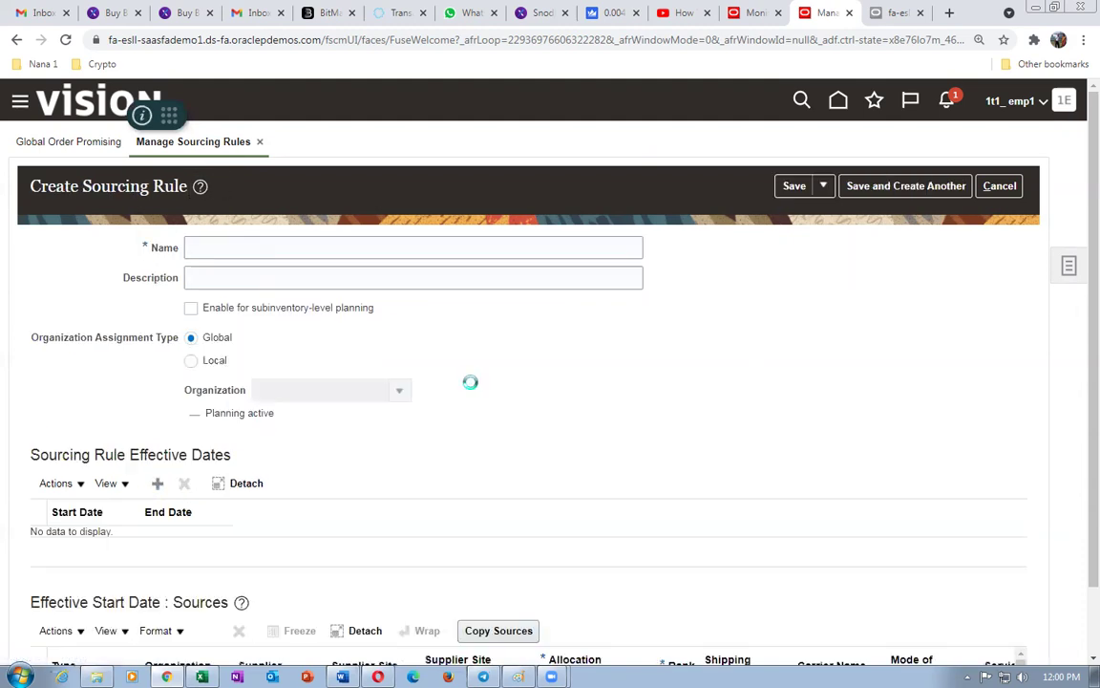
- Enter OM_Global_Ship as the rule name and copy it into the Description field
click(363, 248)
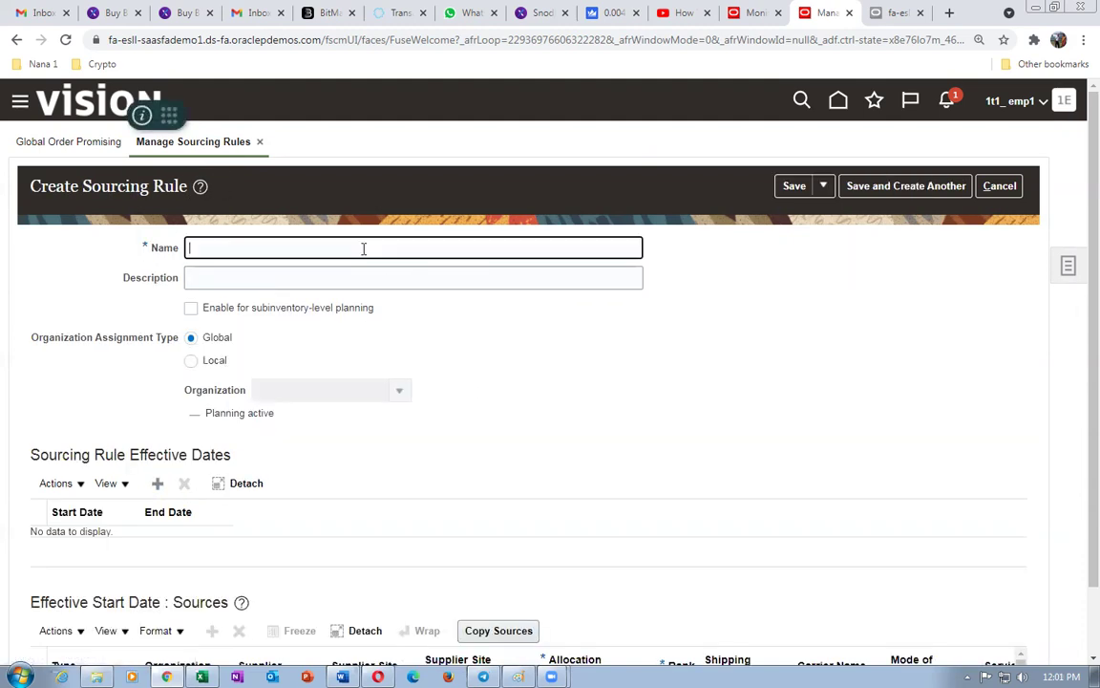
text(OM_Global_Ship)
drag(341, 245, 66, 265)
key(ctrl+c)
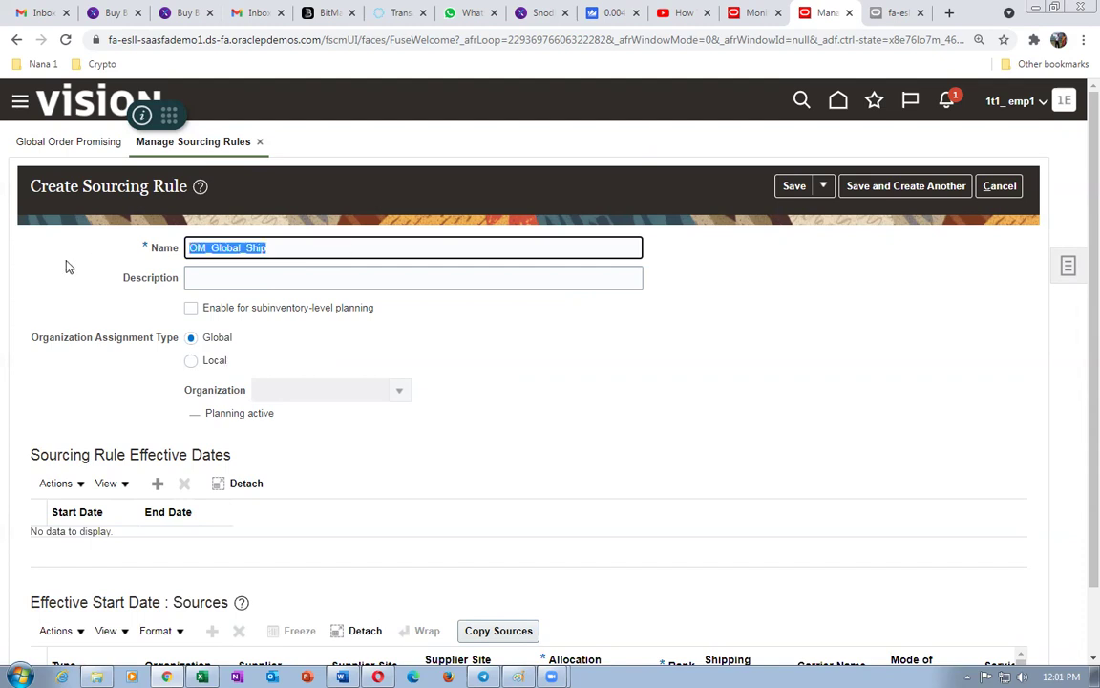
click(256, 276)
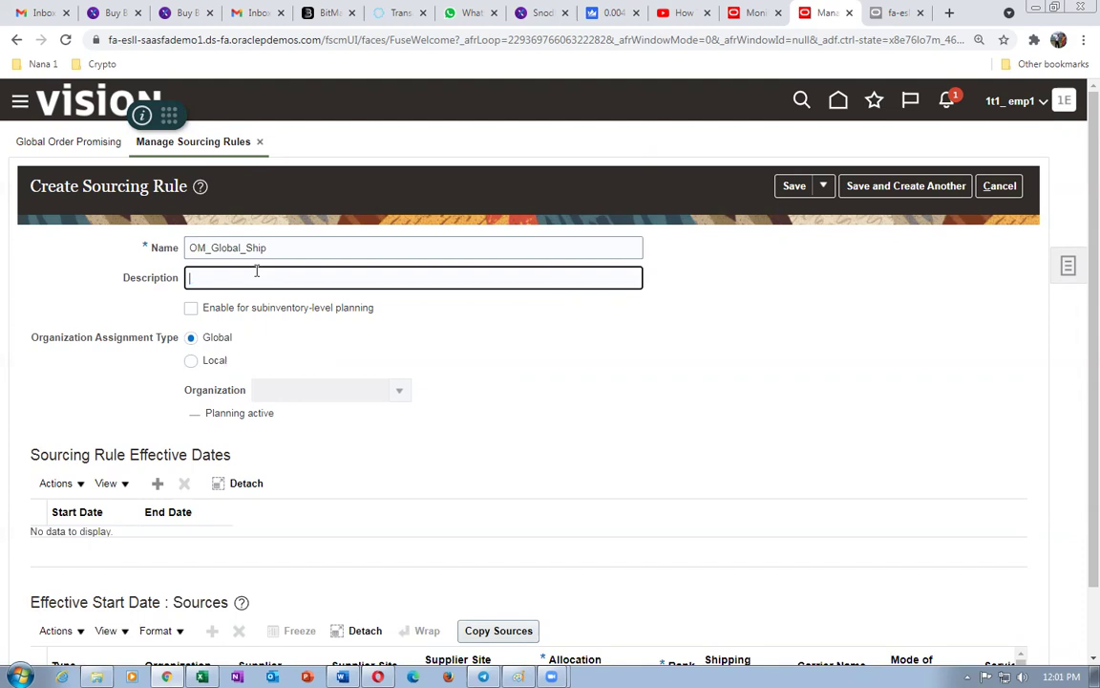
key(ctrl+v)
scroll(242, 432, down, 1)
- Add an 11/15/21 effective date and a Transfer from source for organization 1T11
click(158, 406)
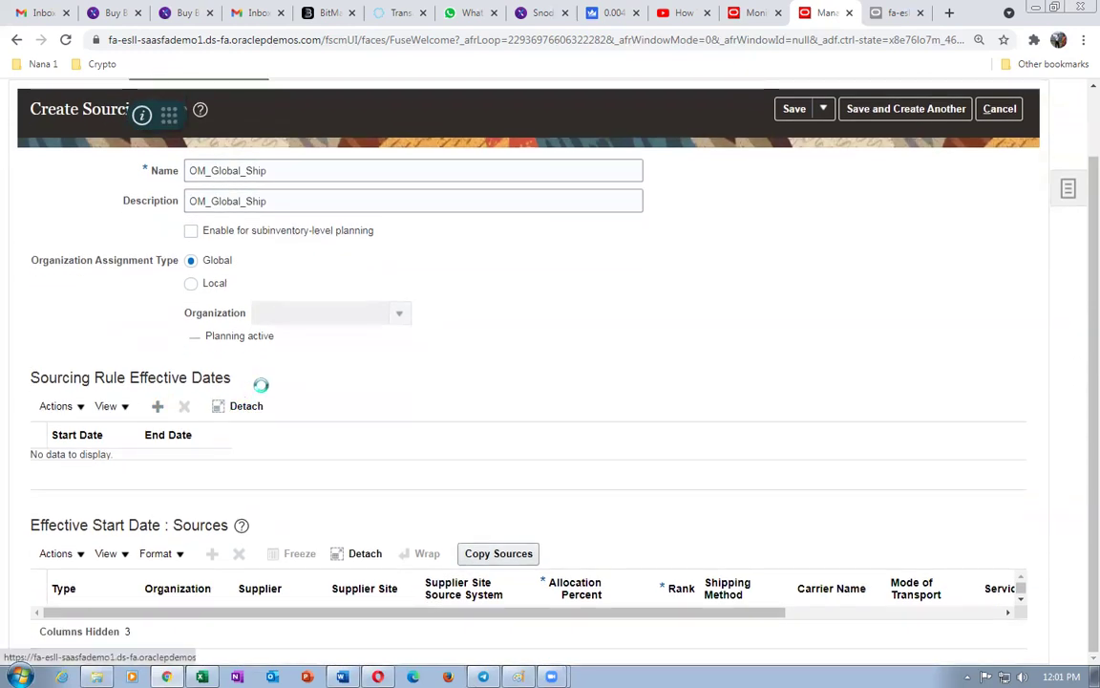
scroll(239, 392, down, 1)
click(55, 556)
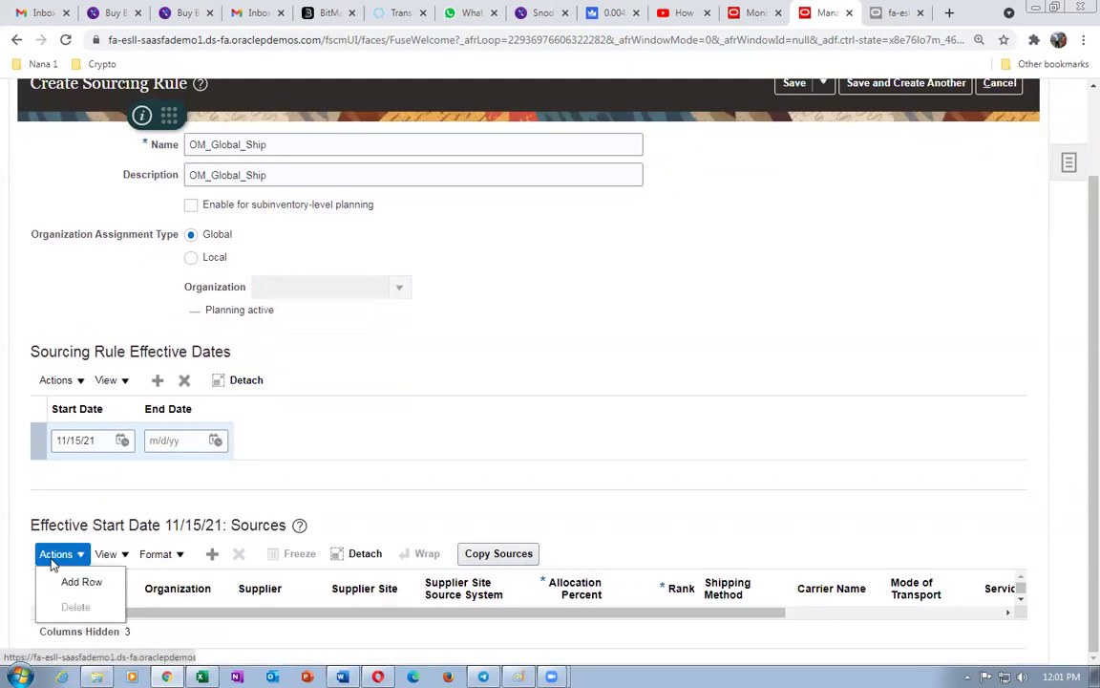
click(77, 582)
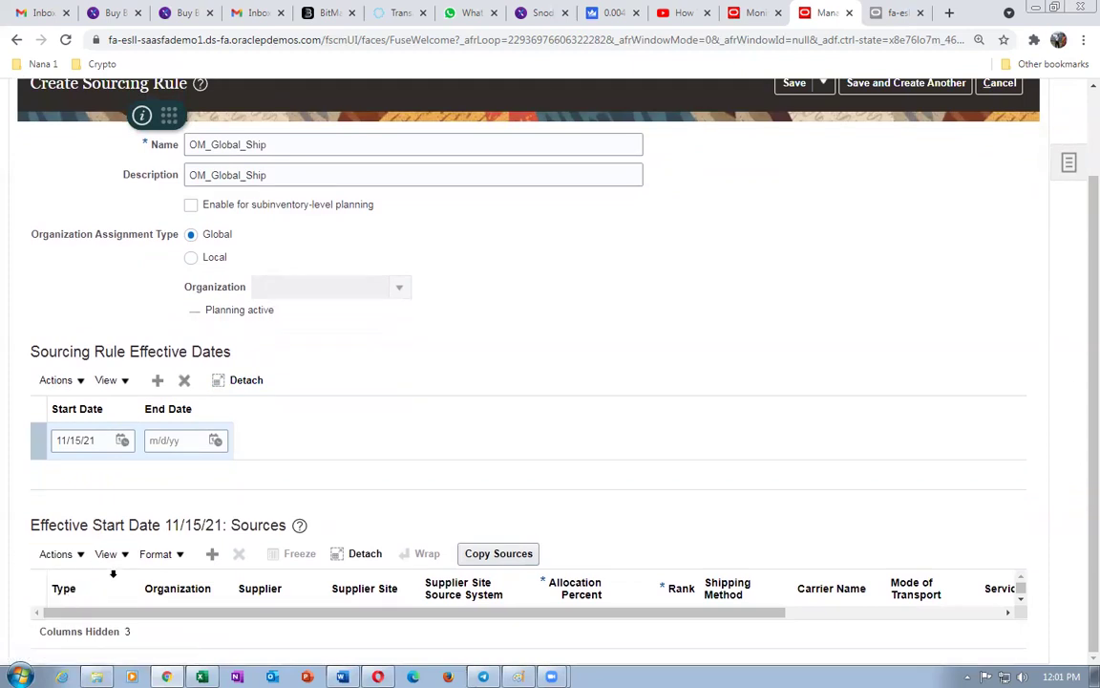
click(78, 626)
click(85, 595)
click(168, 624)
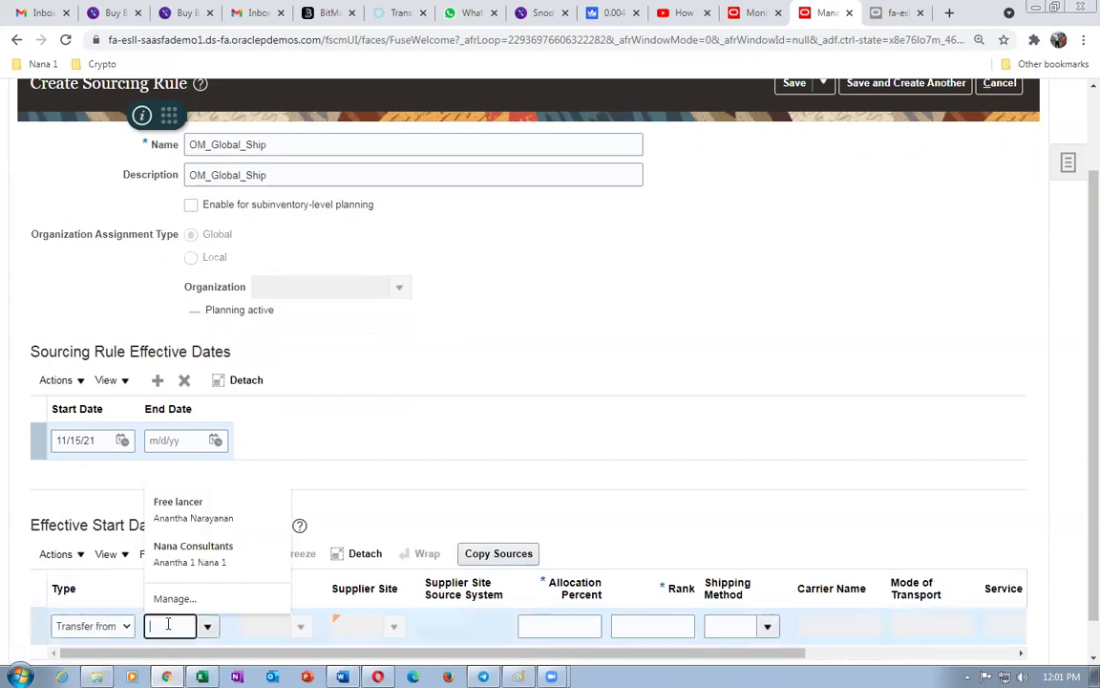
text(1T1)
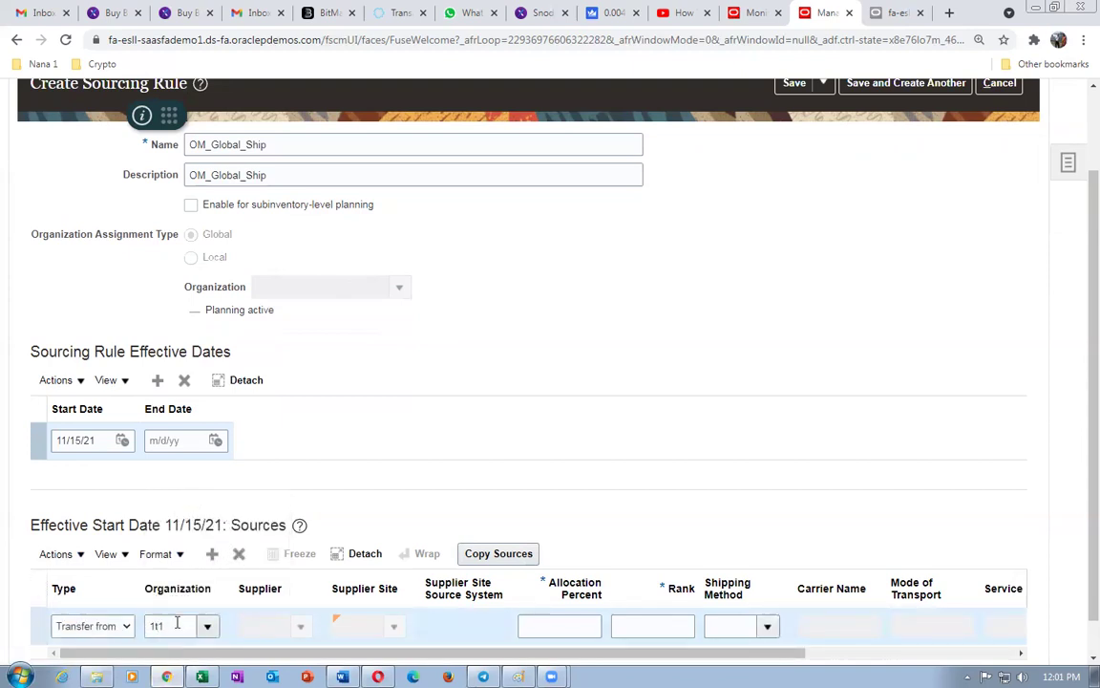
text(1)
- Give the 1T11 transfer source 100 percent allocation and rank 1
scroll(1079, 430, down, 2)
click(563, 587)
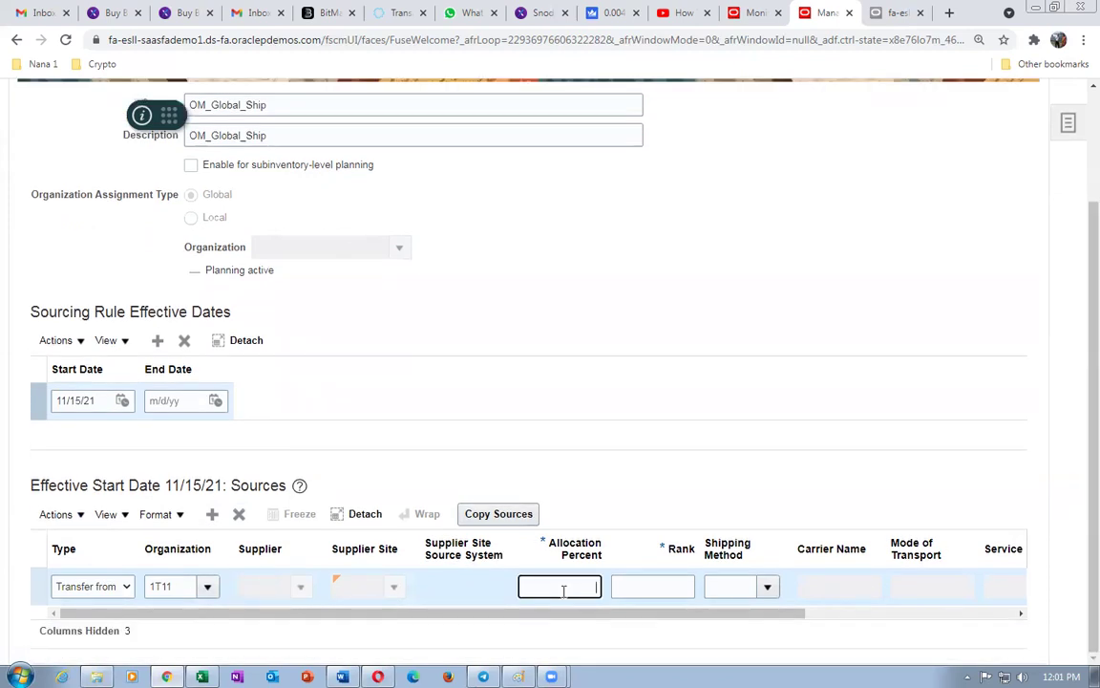
text(100)
key(Tab)
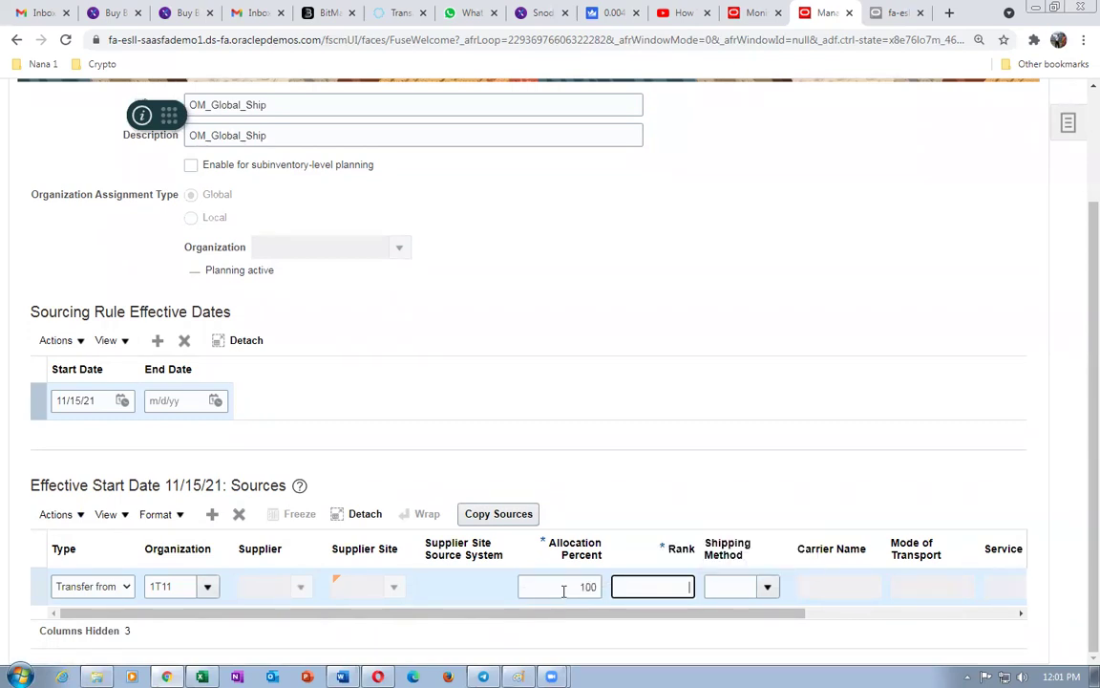
text(1)
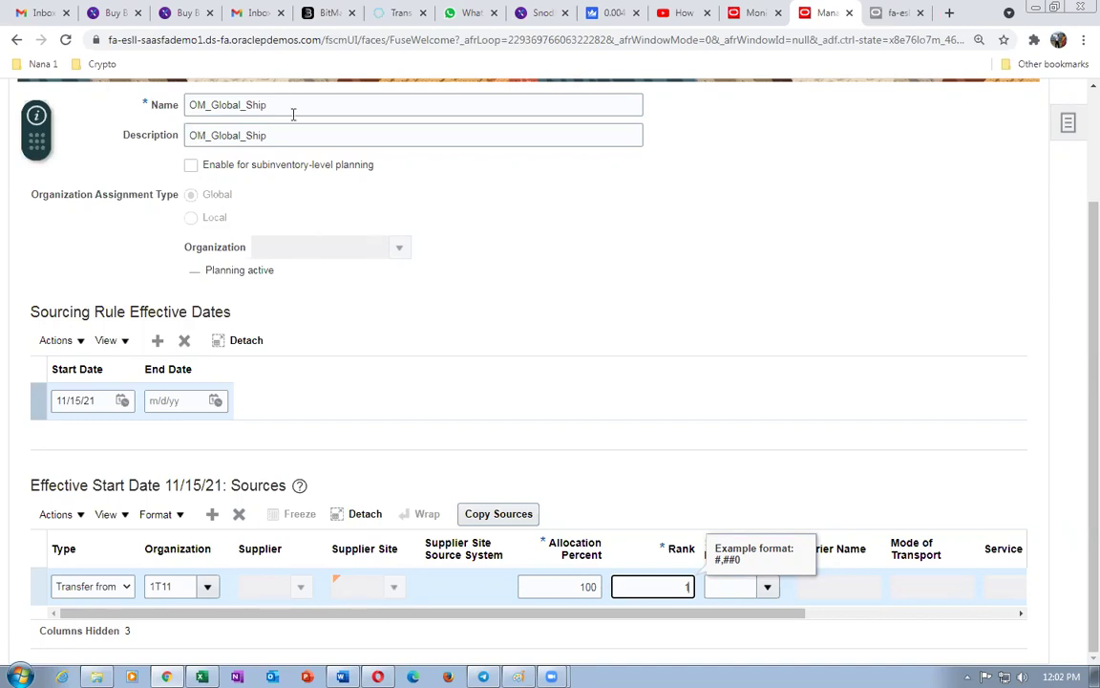
click(511, 272)
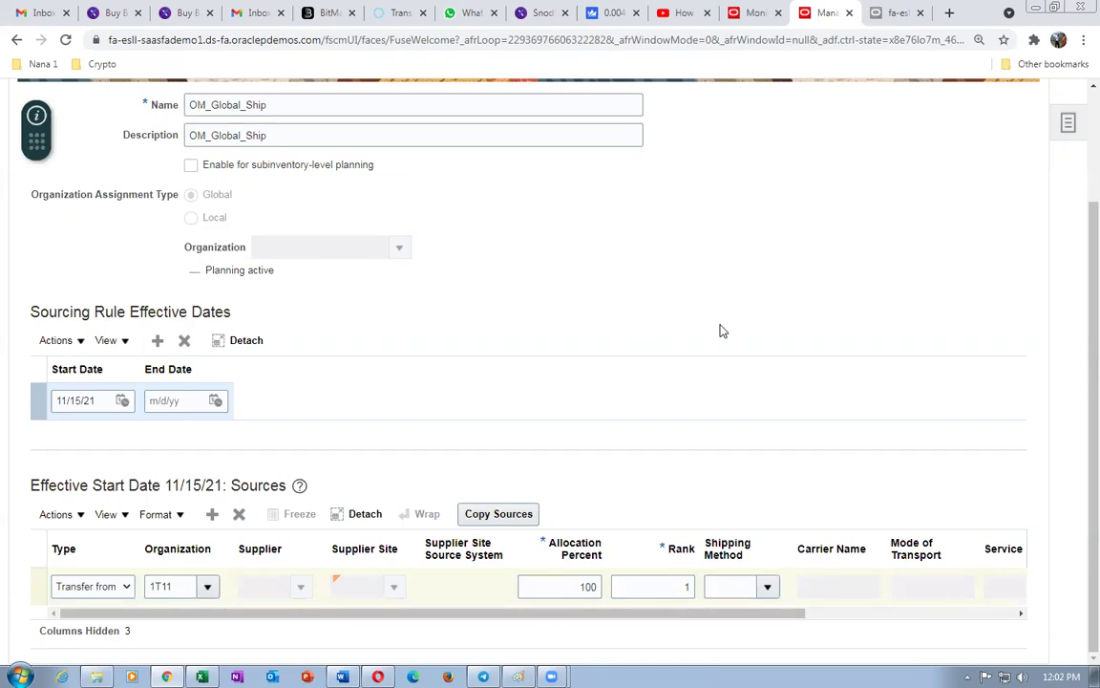
scroll(722, 331, up, 3)
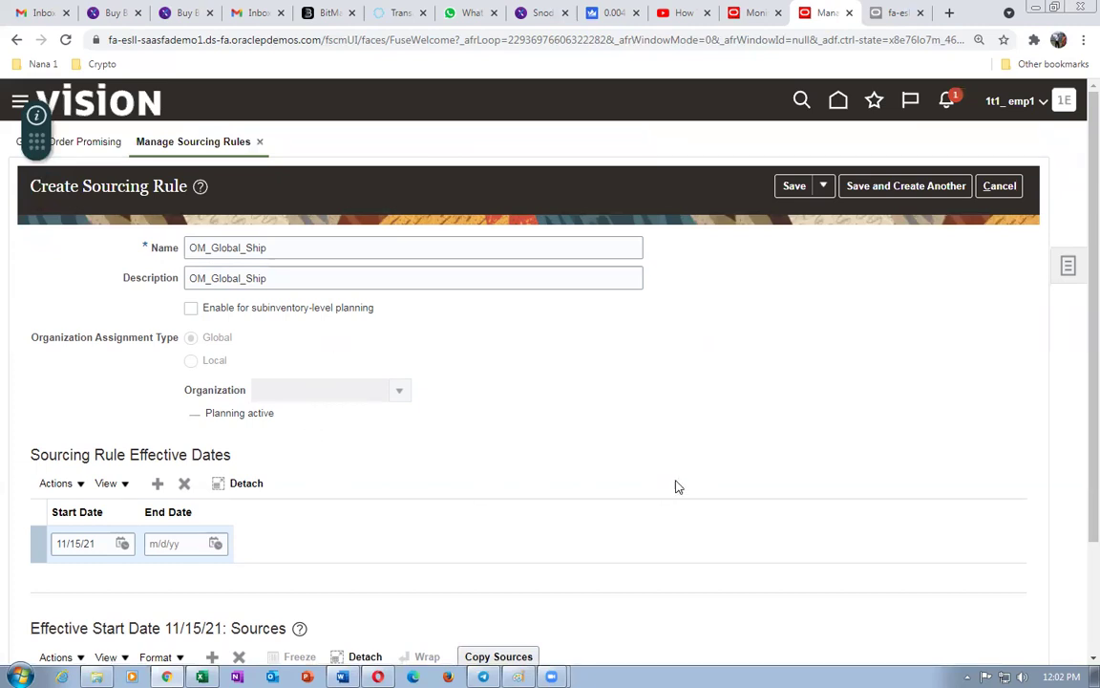
scroll(677, 483, down, 3)
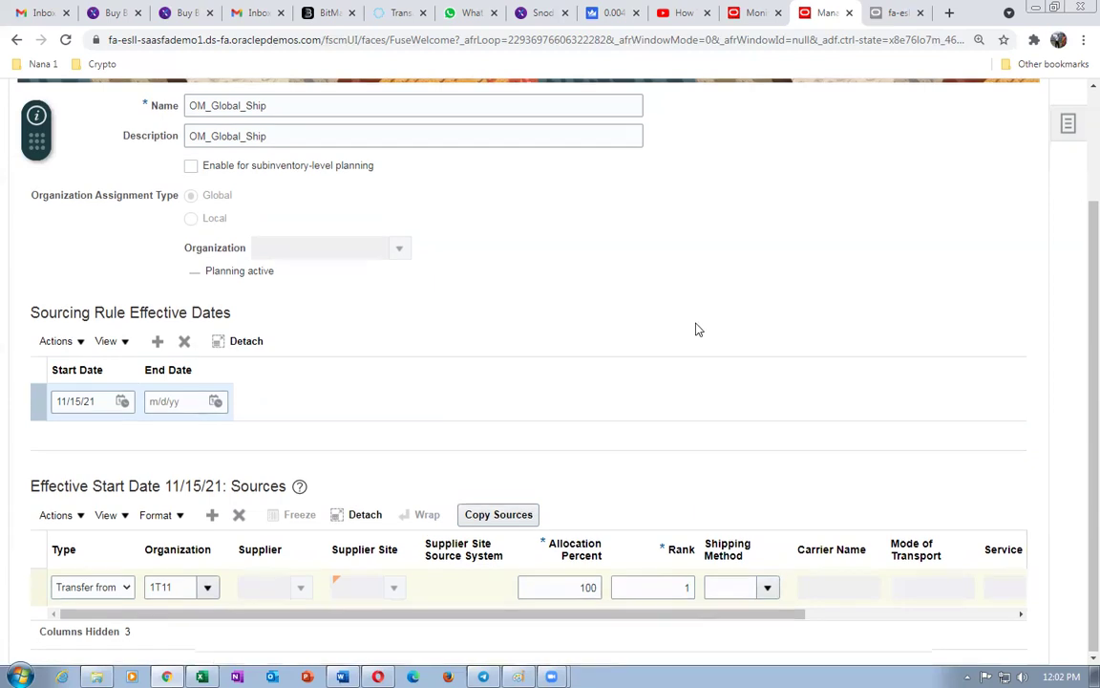
scroll(698, 328, up, 3)
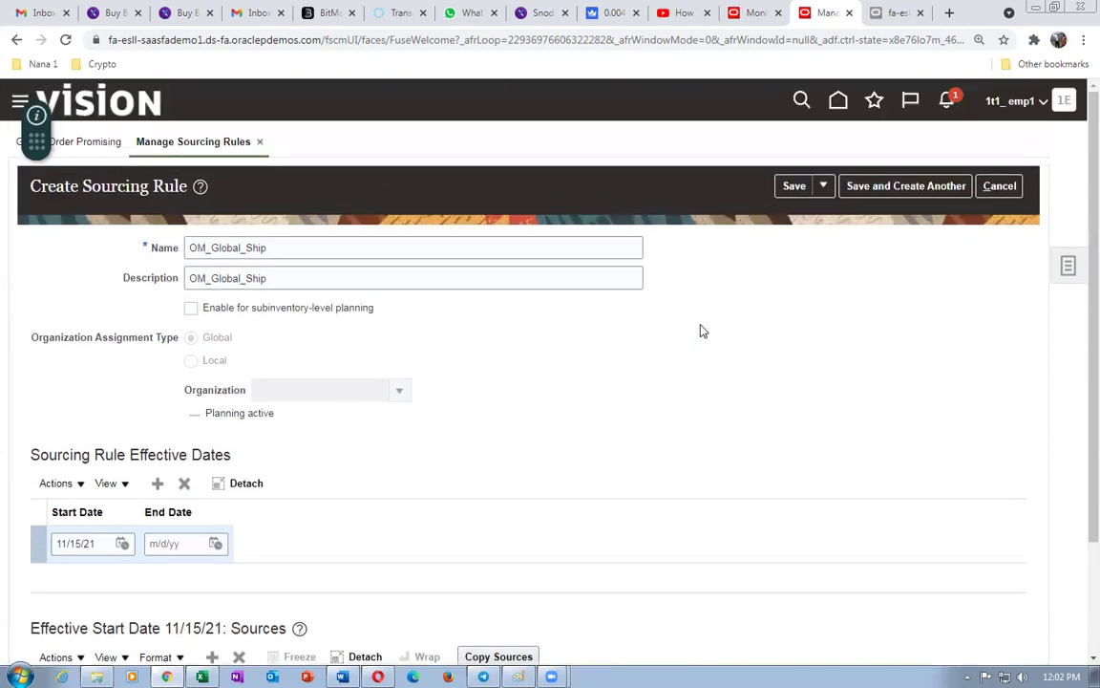
- Save and close OM_Global_Ship, then search for sourcing rules named 1t1
click(822, 186)
click(819, 213)
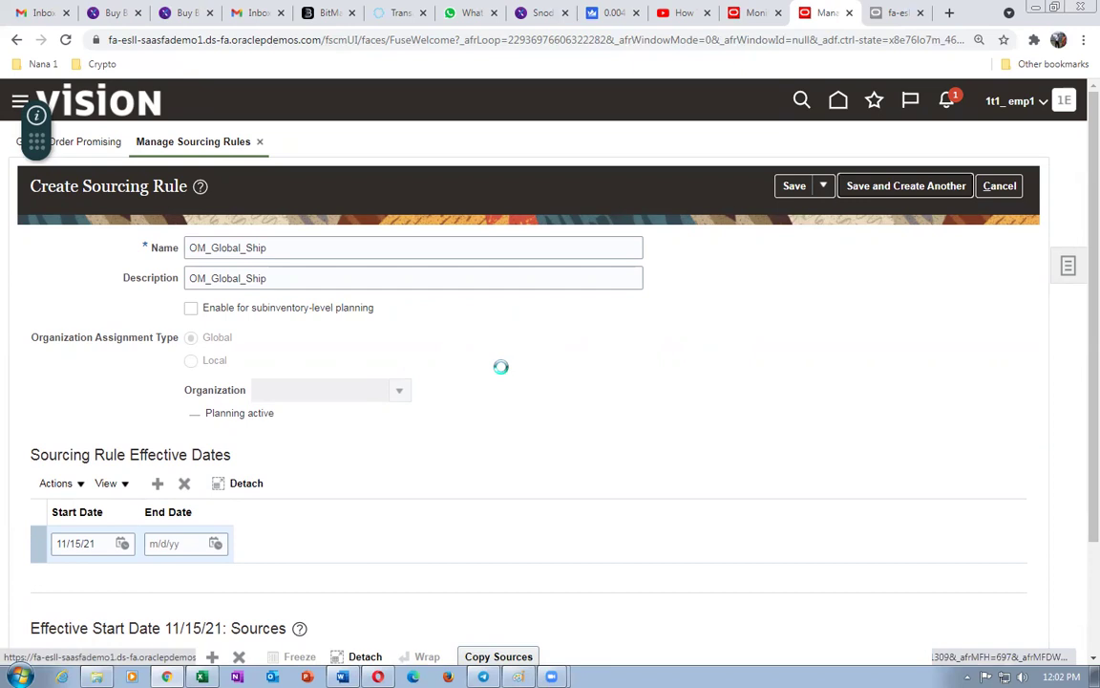
click(246, 275)
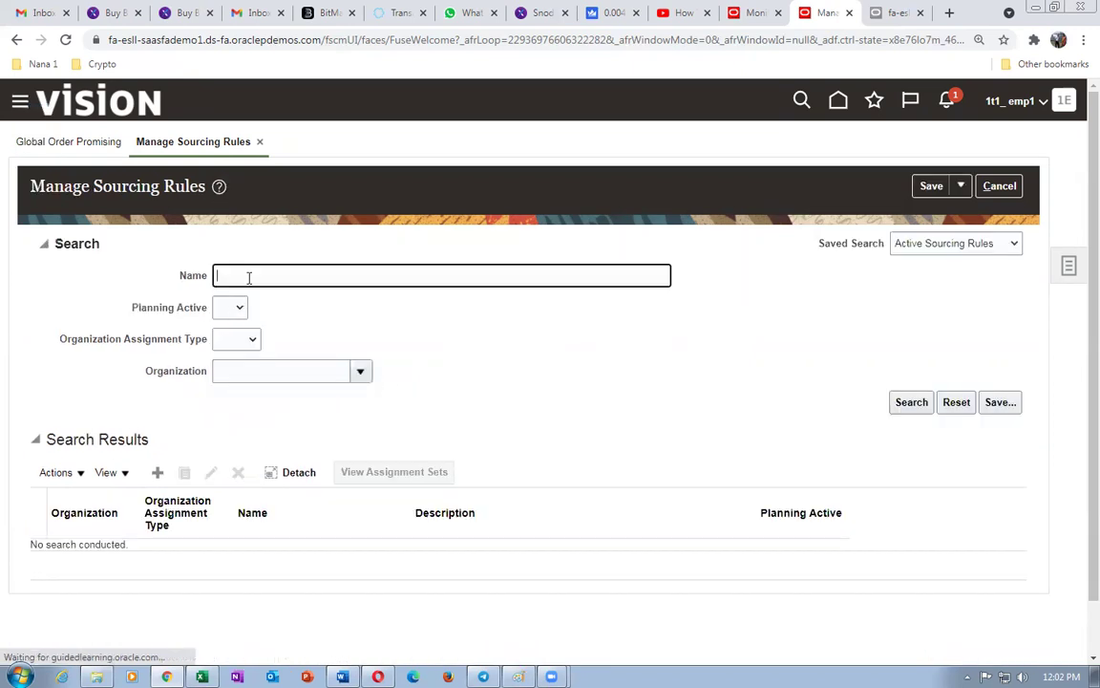
text(1t1)
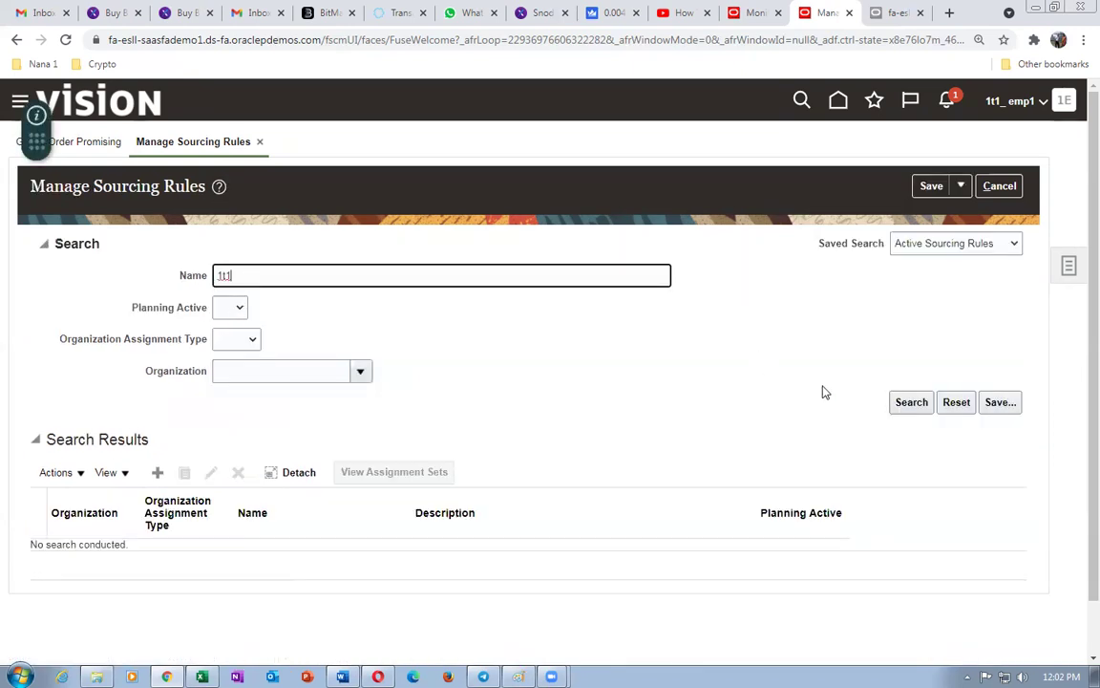
click(902, 402)
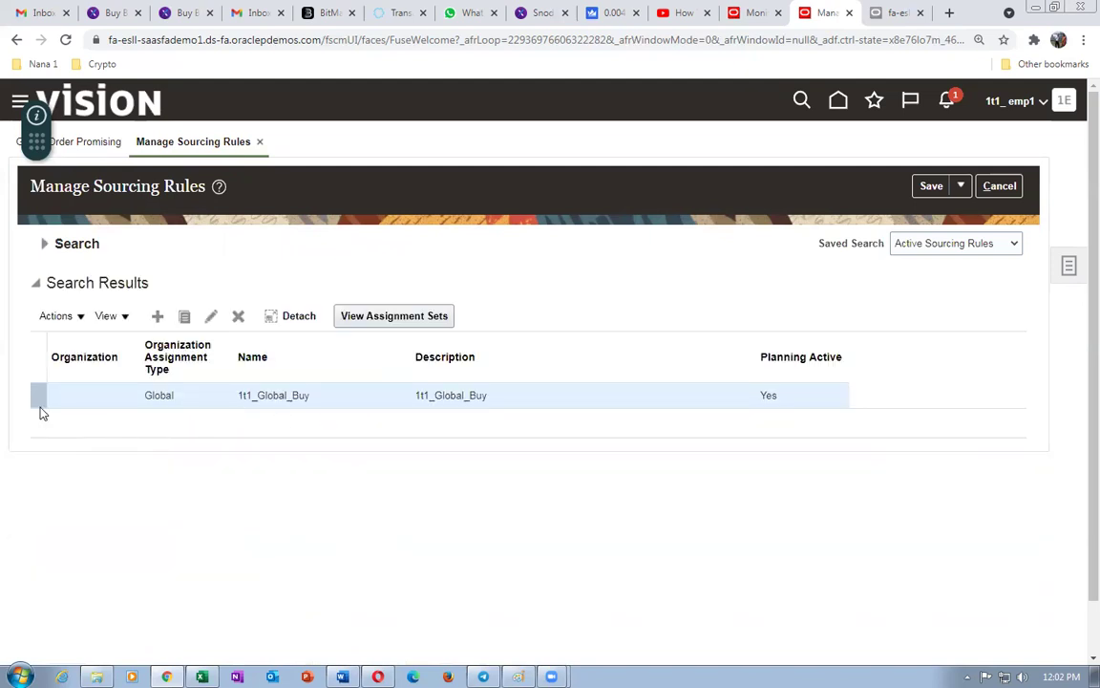
- Open 1t1_Global_Buy, browse its supplier site choices, and cancel without saving
click(207, 325)
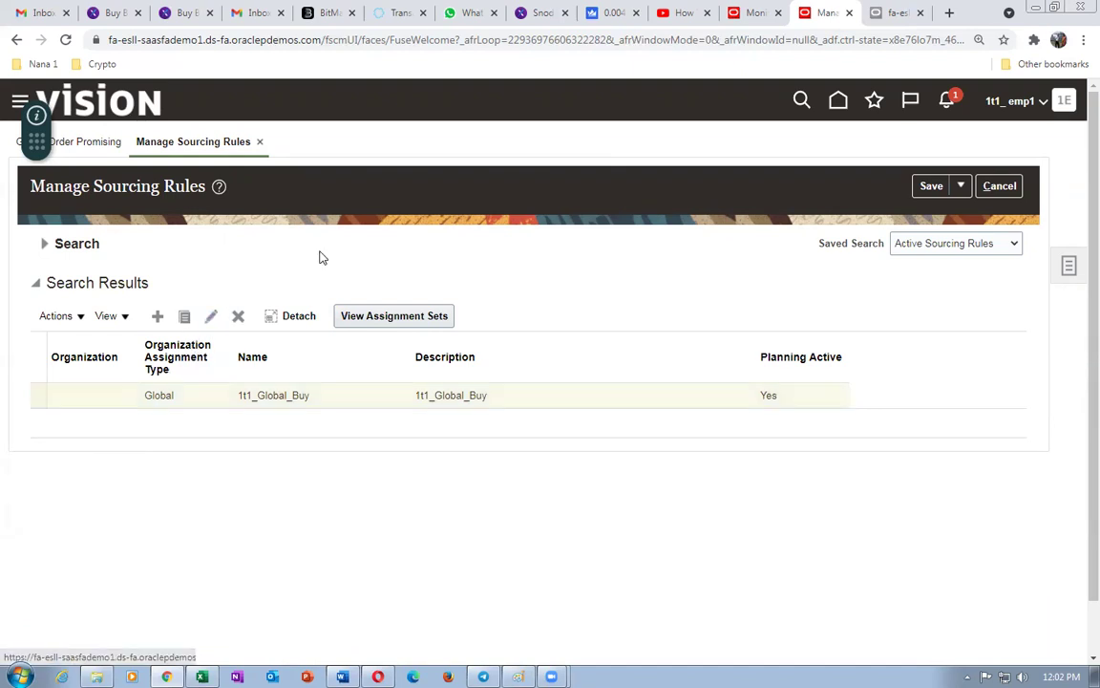
scroll(330, 396, down, 2)
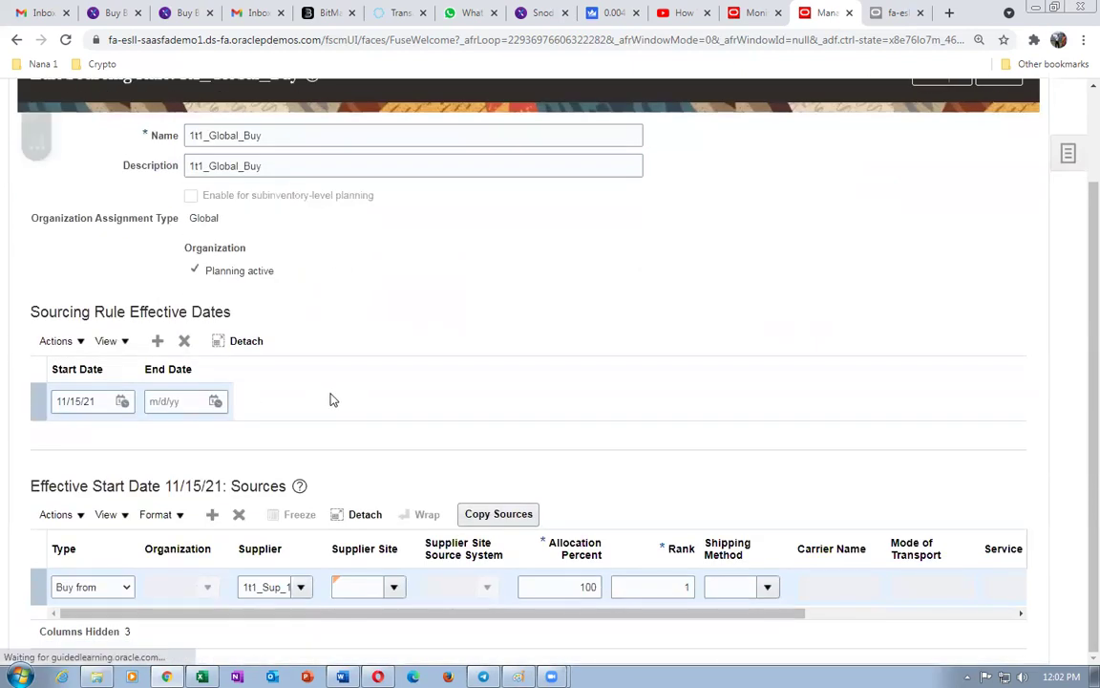
click(386, 586)
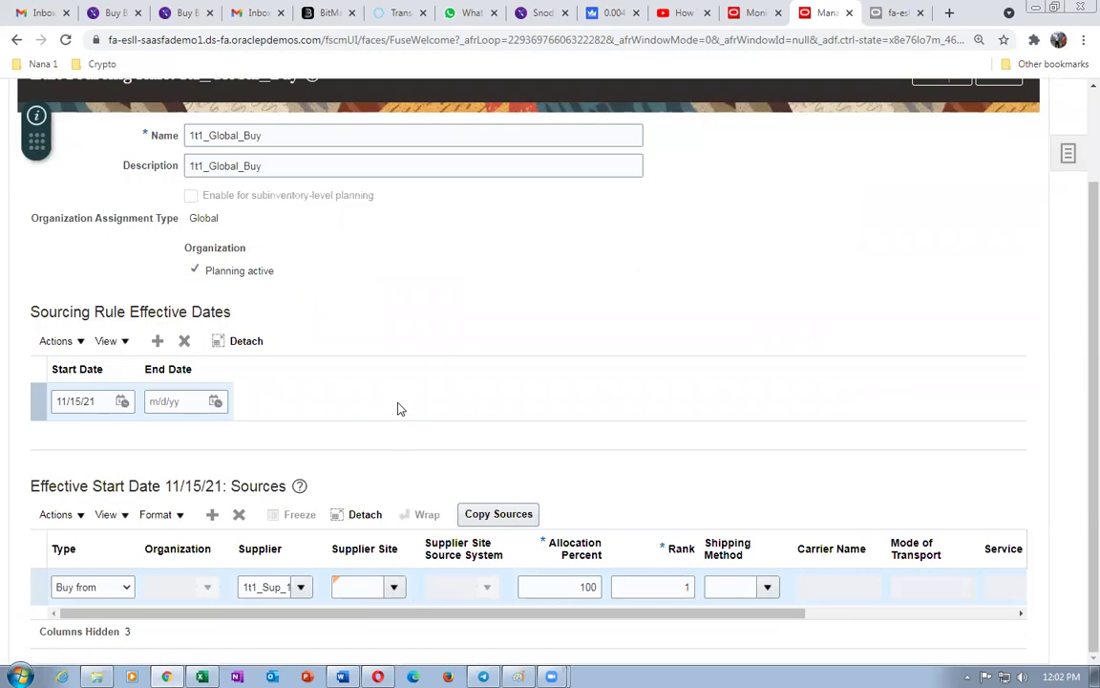
click(345, 616)
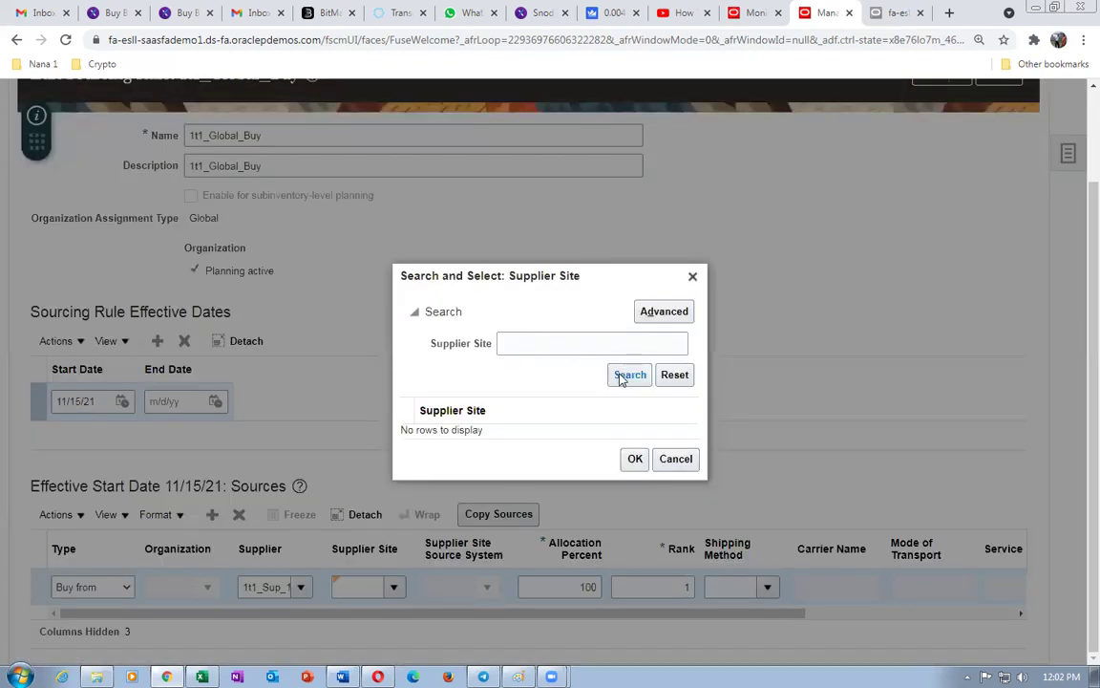
click(620, 376)
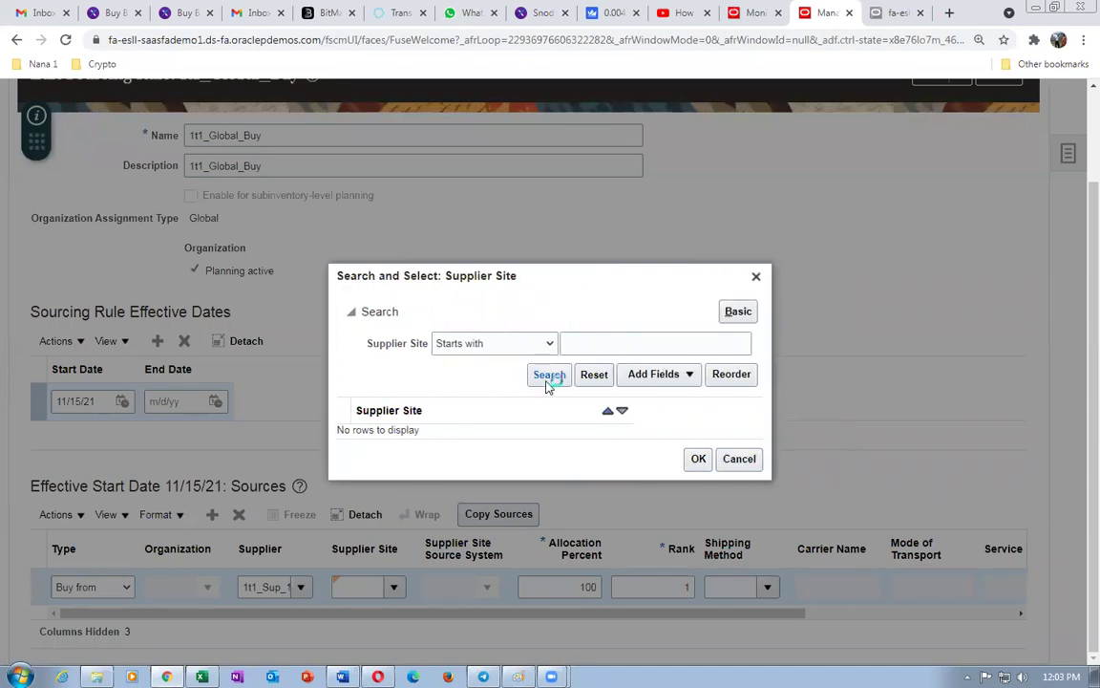
click(739, 458)
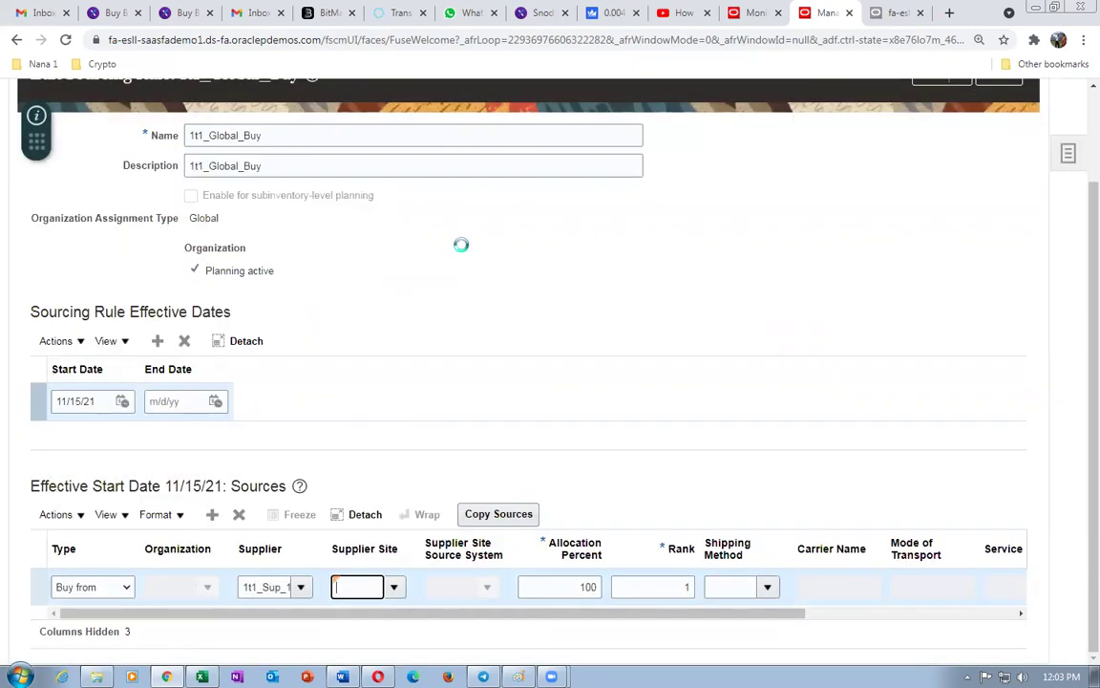
scroll(491, 356, up, 2)
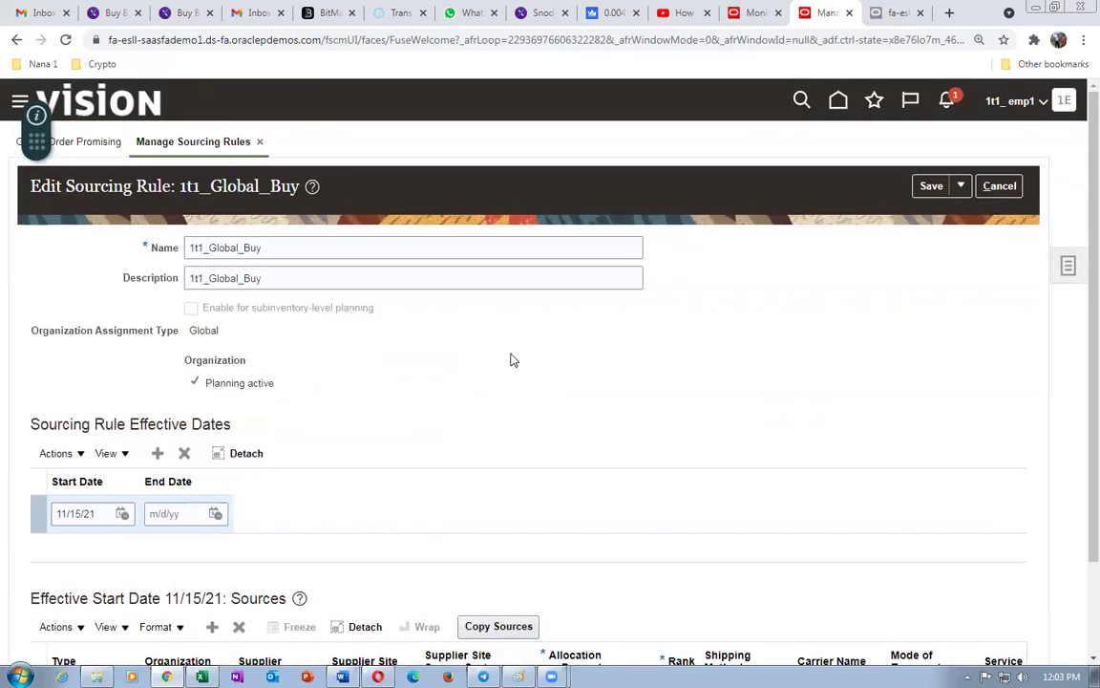
click(1000, 187)
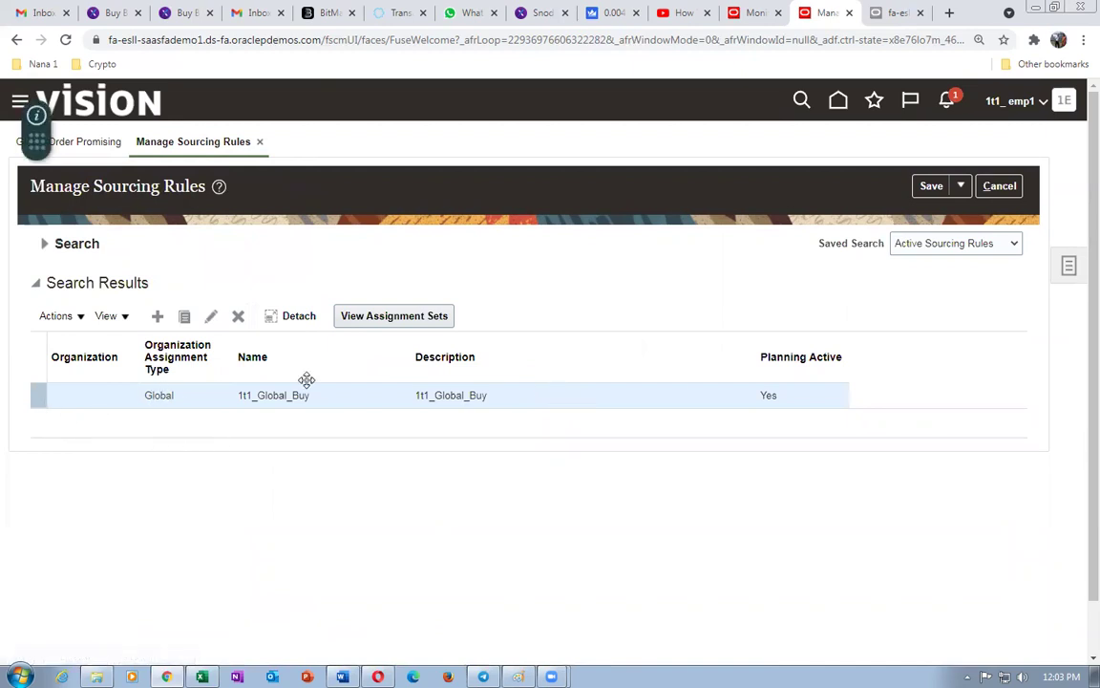
- Search for OM and review OM_Global_Ship's 1T11 transfer source at 100 percent, rank 1, then cancel
click(43, 245)
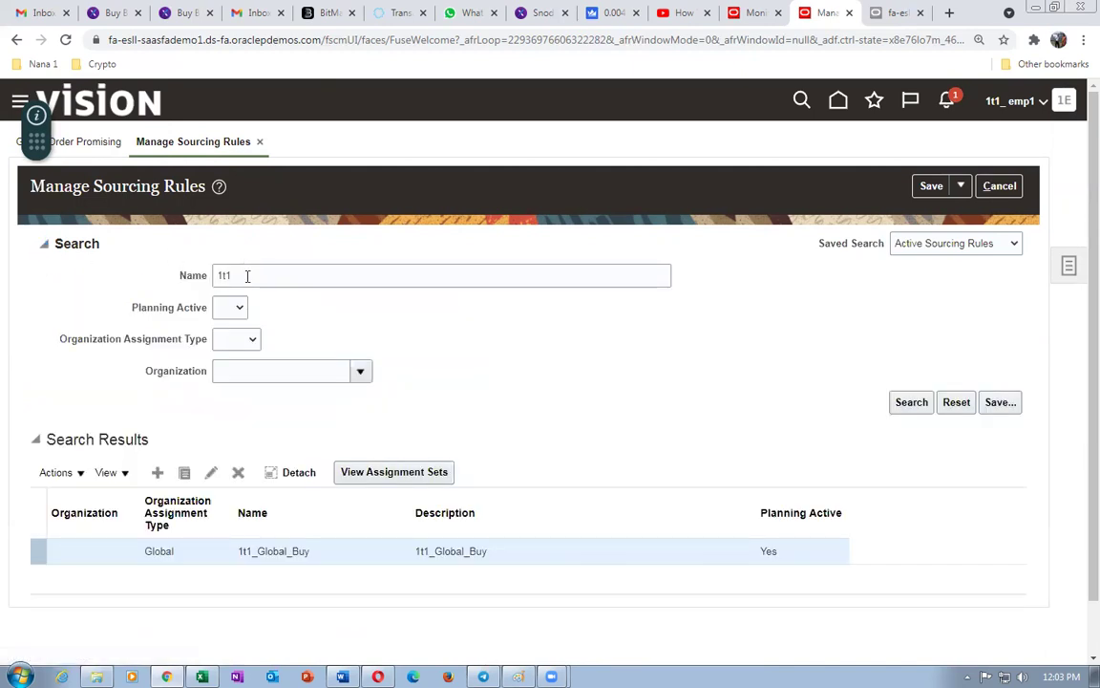
text(OM)
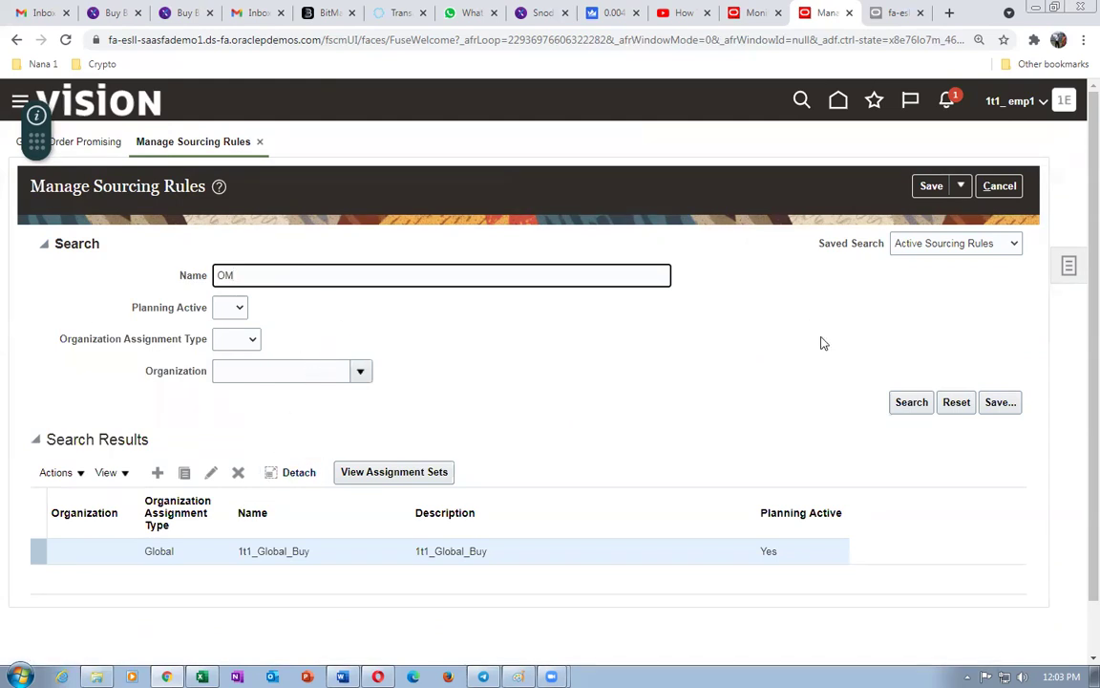
click(909, 401)
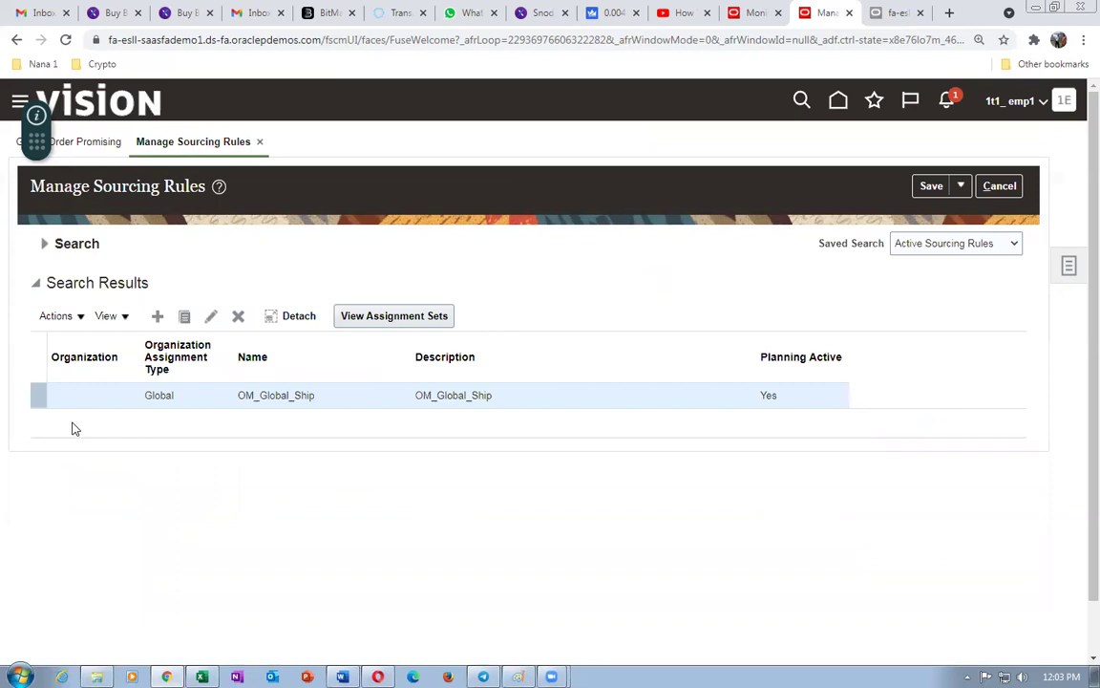
click(211, 315)
scroll(537, 490, down, 2)
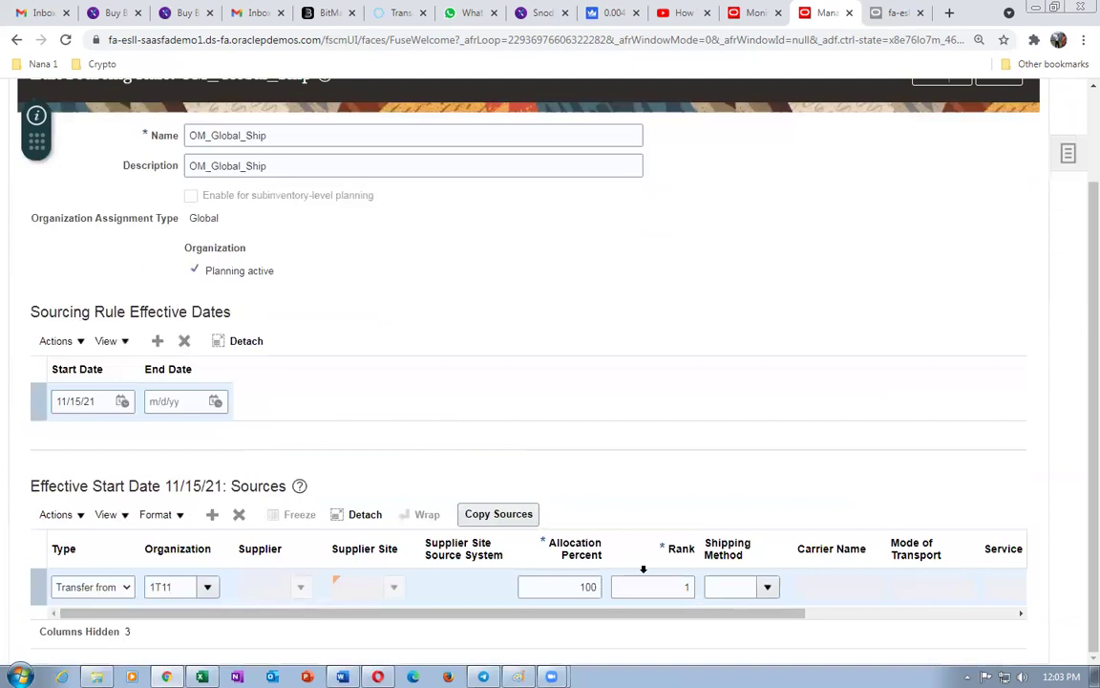
scroll(661, 456, up, 1)
scroll(664, 463, up, 1)
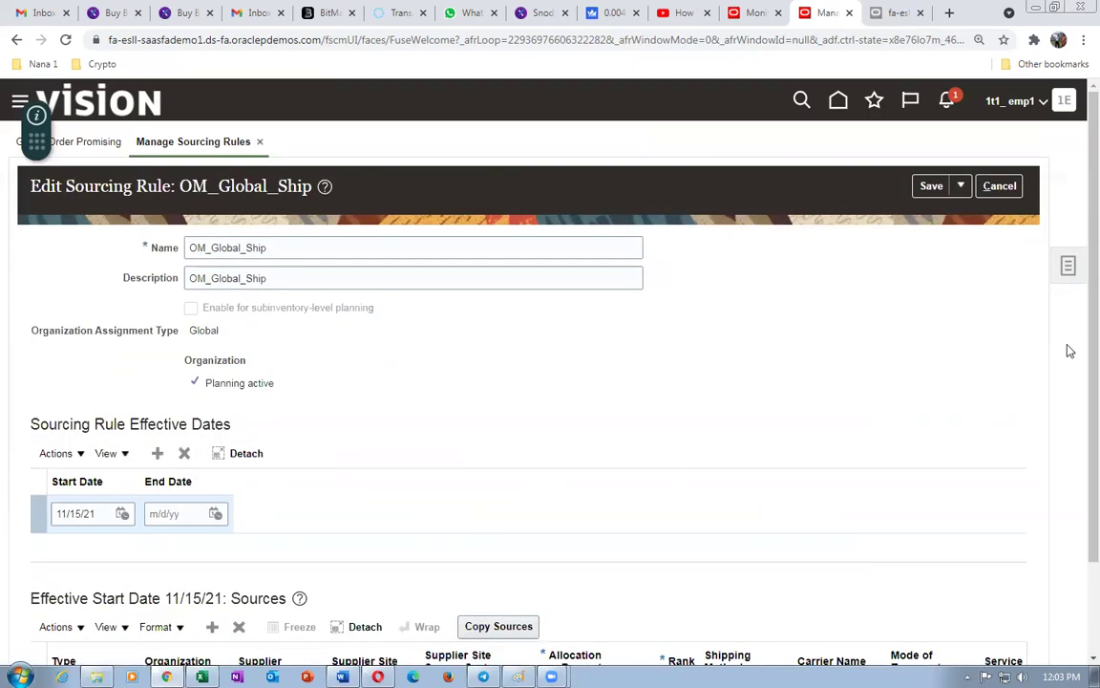
click(1001, 185)
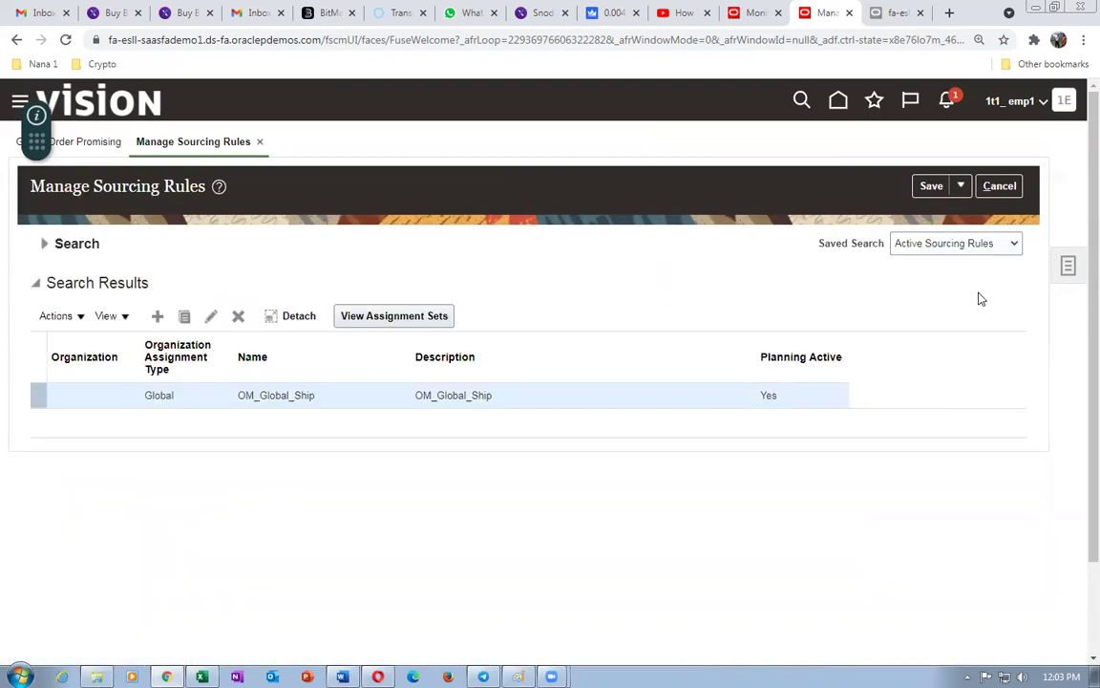
- Go from the Global Order Promising overview to the Manage Assignment Sets task
click(1003, 190)
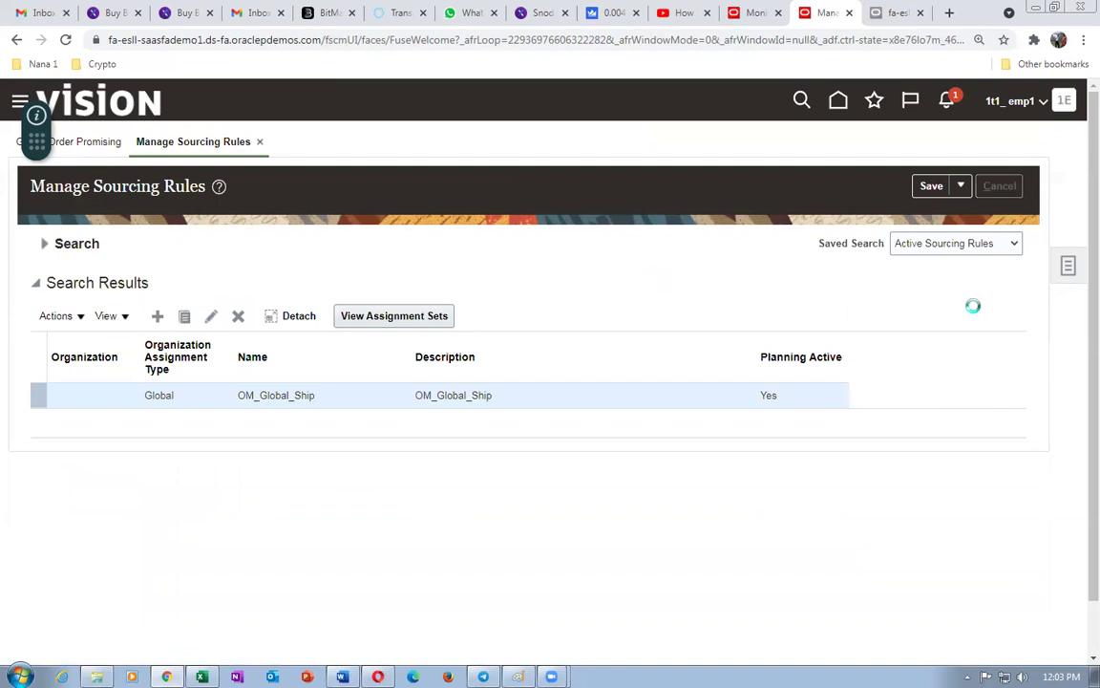
click(1067, 271)
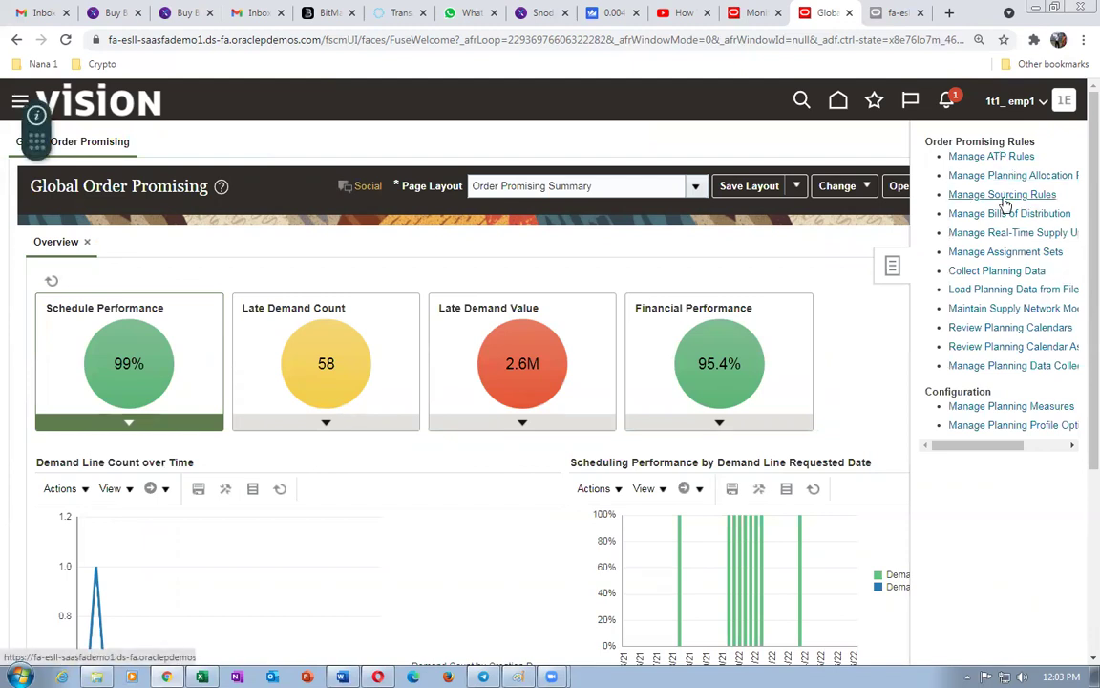
click(1001, 252)
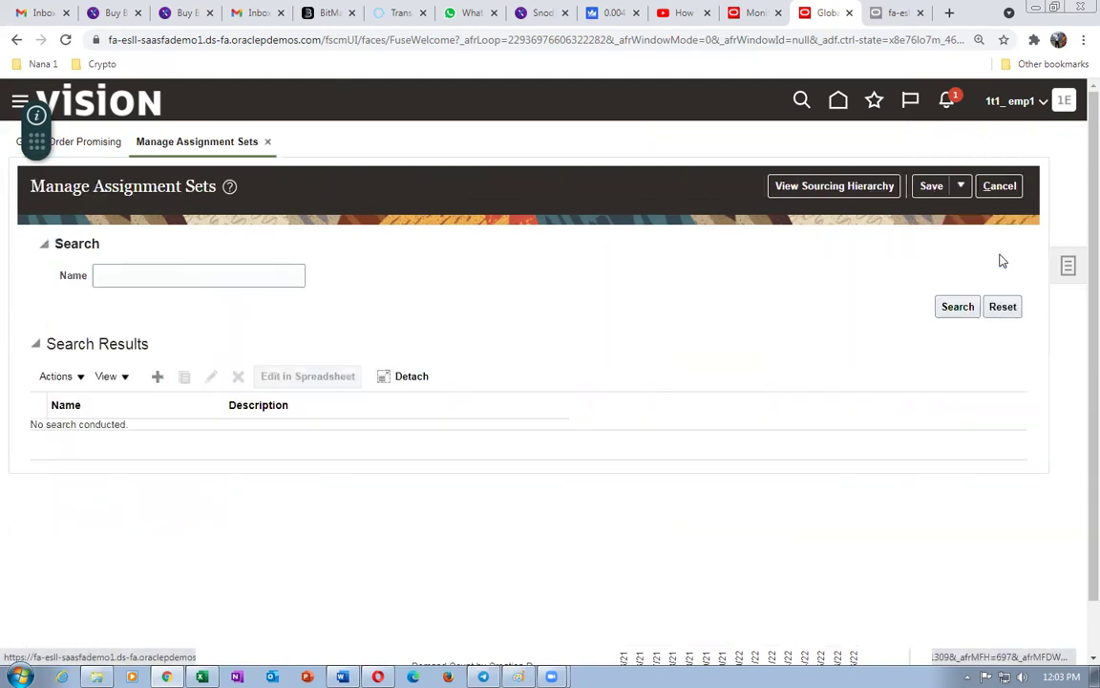
- Search assignment sets for 'Glo' and open GlobalOrderPromising for editing
click(156, 276)
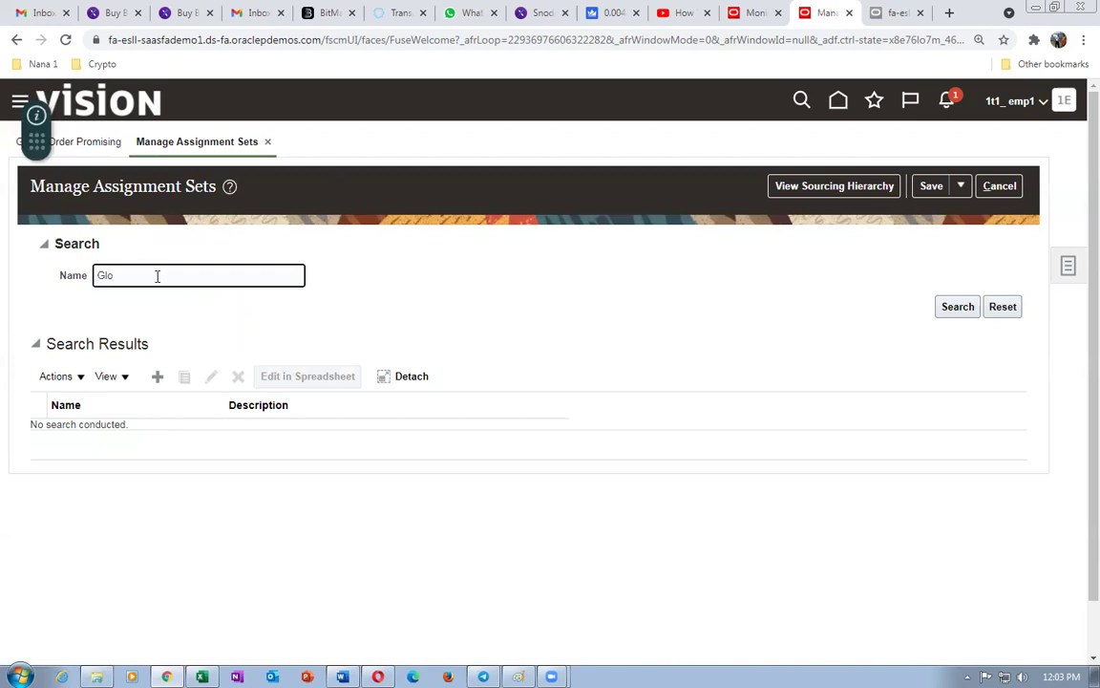
text(Glo)
key(Return)
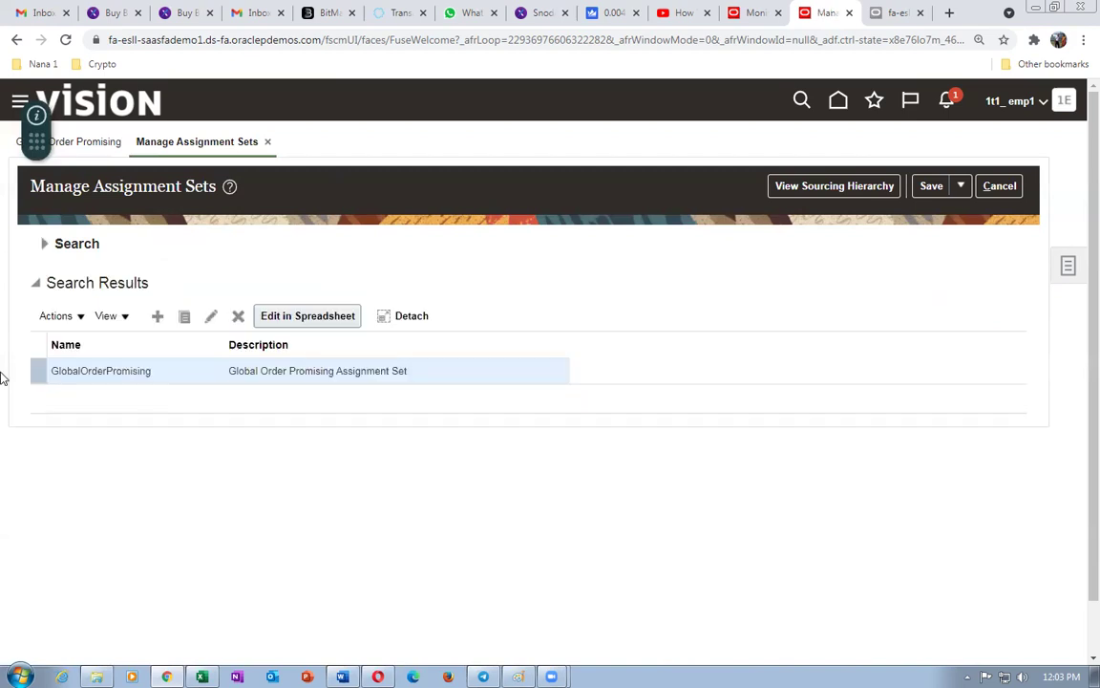
click(31, 378)
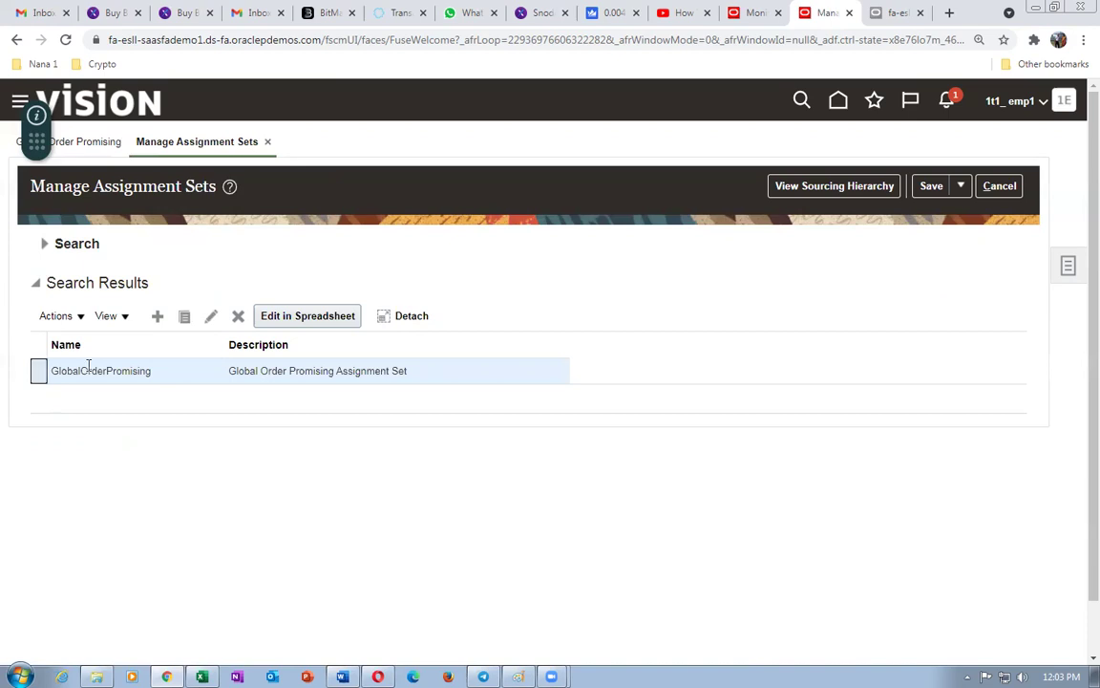
click(211, 319)
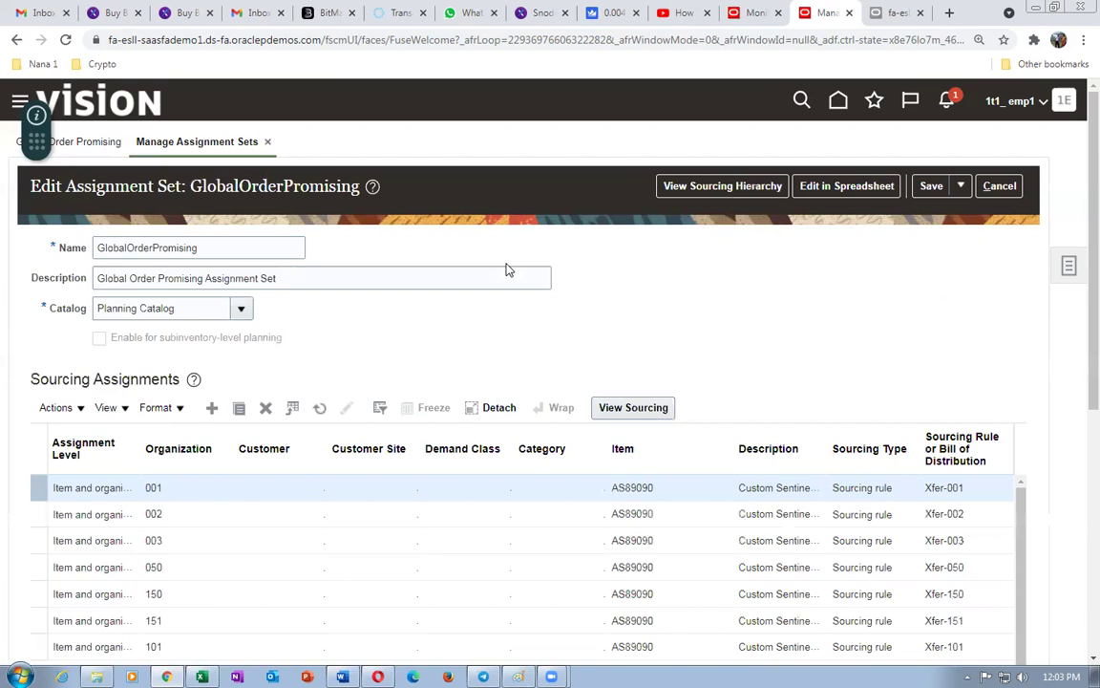
- Add an Item and organization row for organization 1T11 and item 1t1_B_to_B_Buy
click(211, 408)
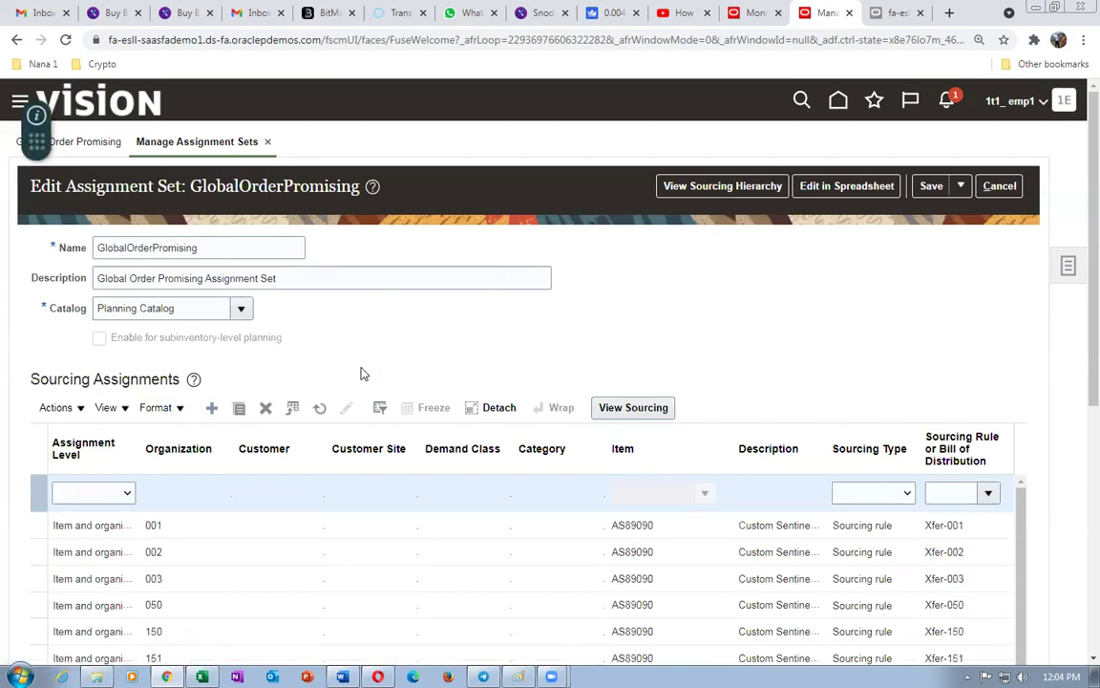
click(82, 495)
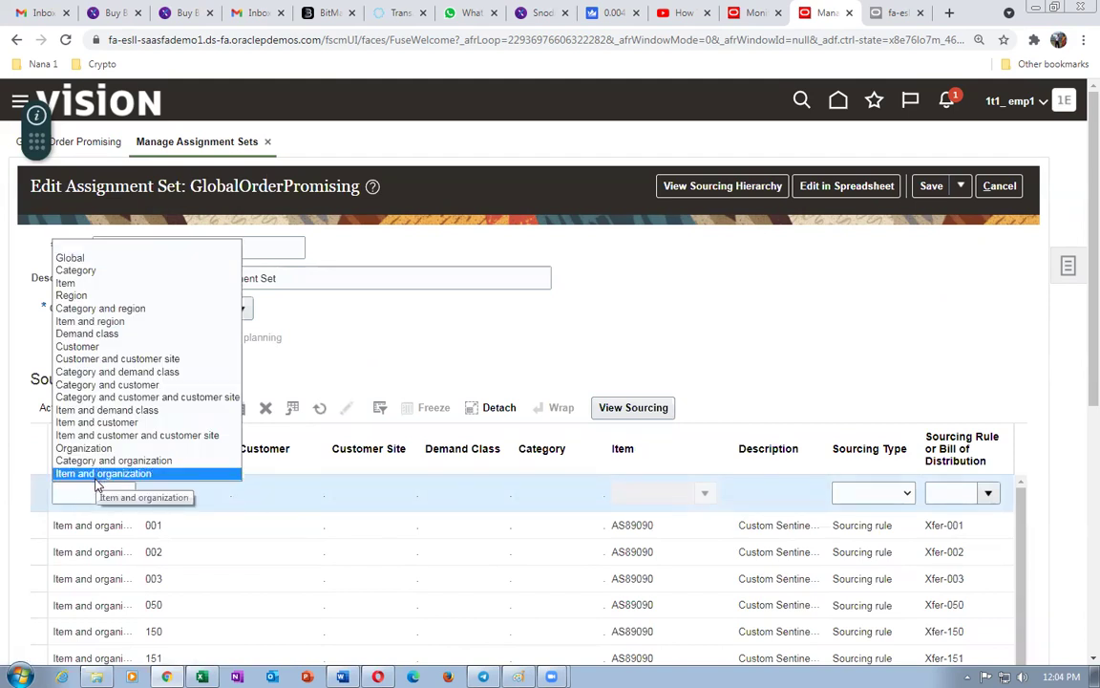
click(95, 478)
click(191, 492)
text(1t1)
key(Tab)
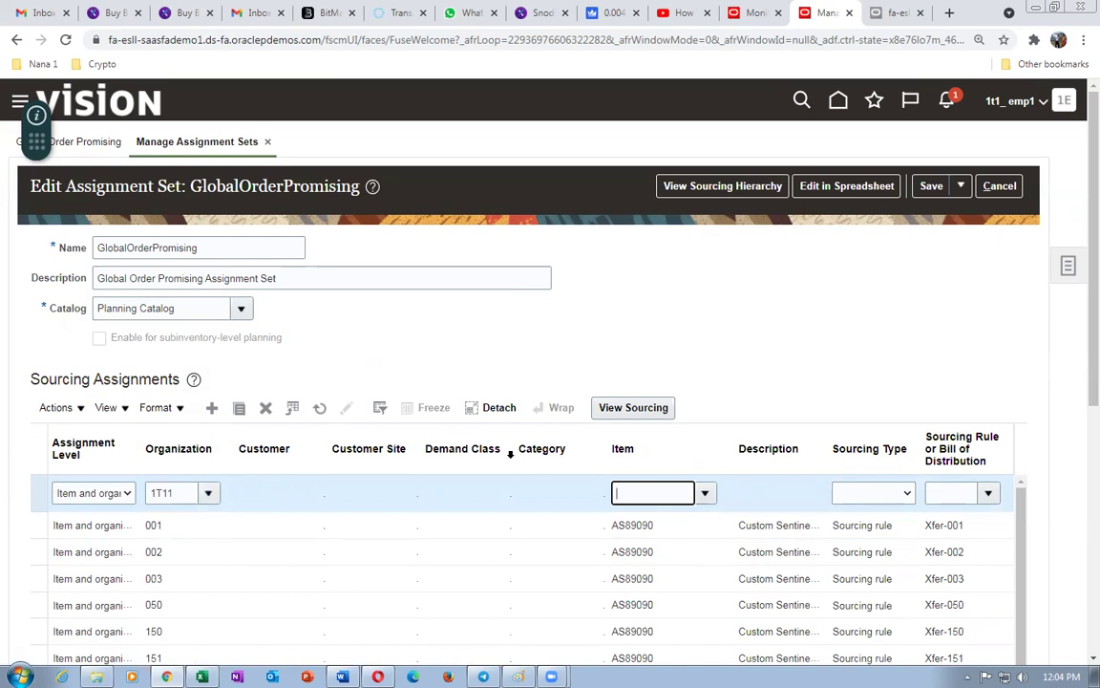
text(1t1)
key(Tab)
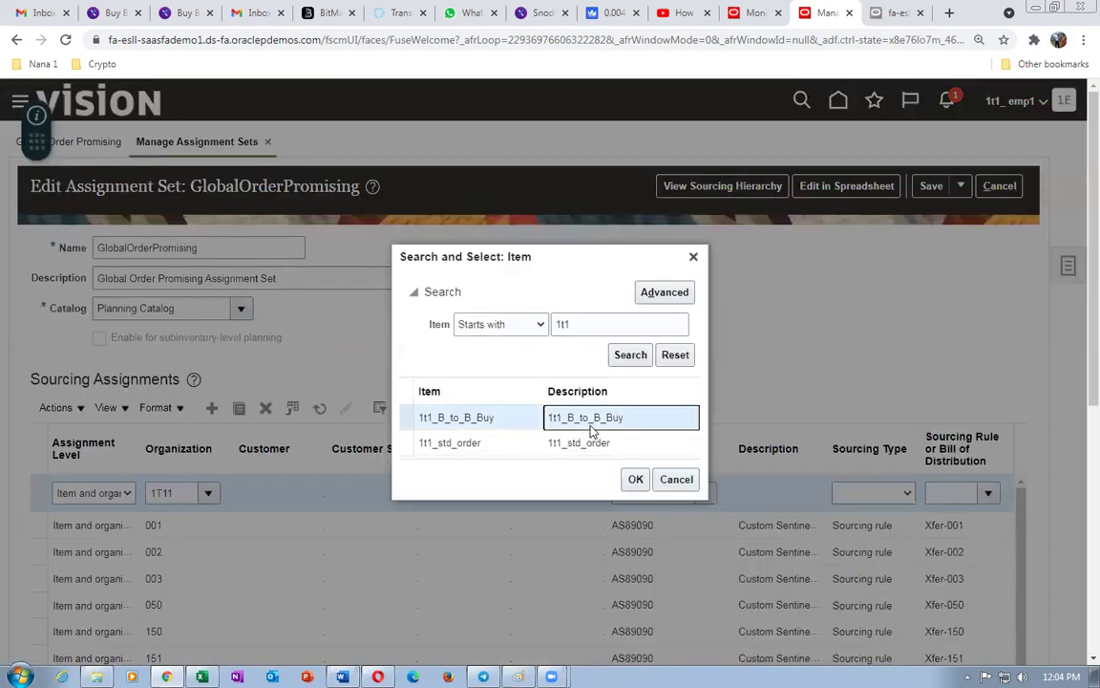
click(634, 479)
click(845, 495)
- Set the row's sourcing type to Sourcing rule with the 1t1_Global_Buy rule and save
click(845, 525)
click(935, 499)
text(1)
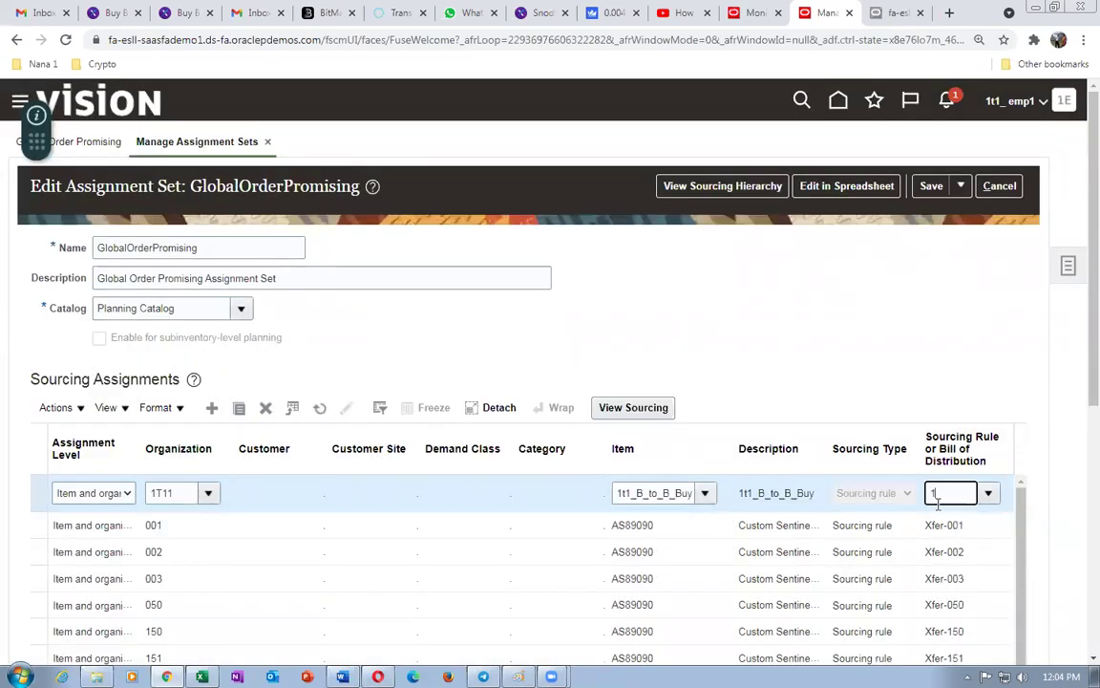
text(t1)
key(Tab)
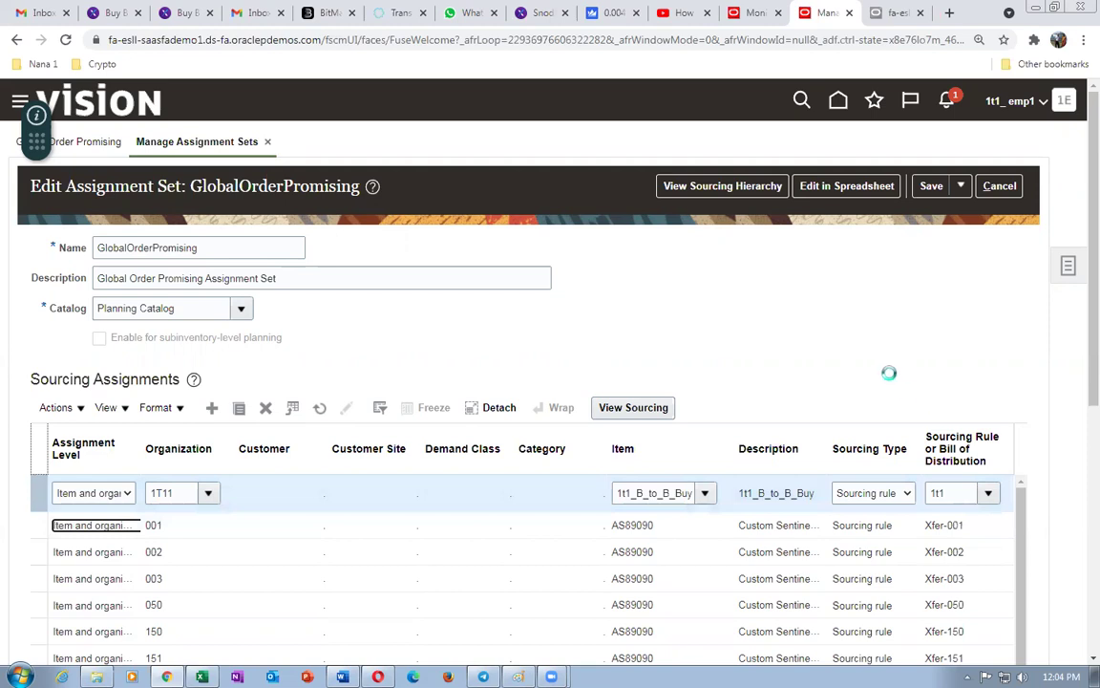
click(936, 491)
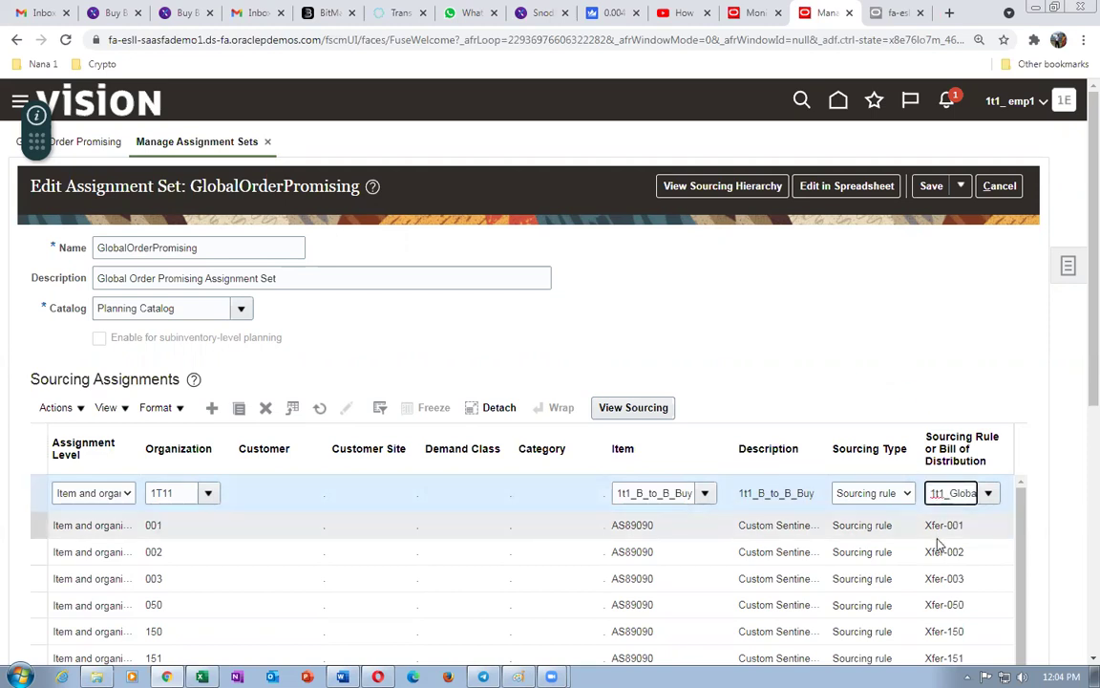
key(End)
click(938, 188)
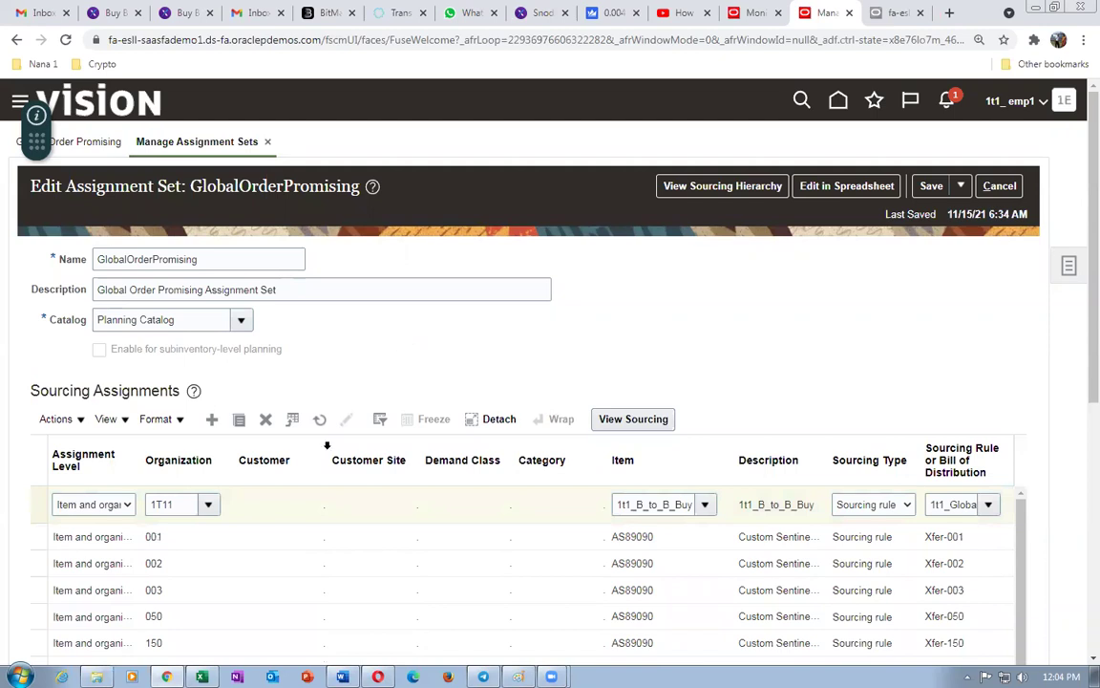
click(55, 419)
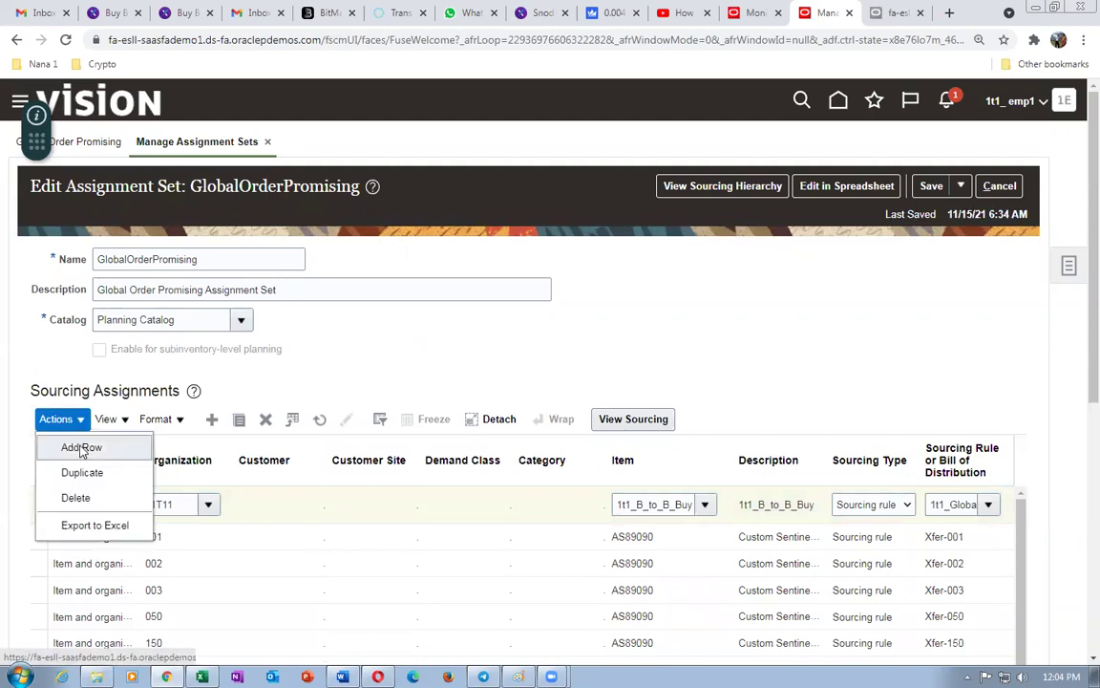
- Add a Global-level row with sourcing type Sourcing rule and the autocompleted OM rule
click(81, 445)
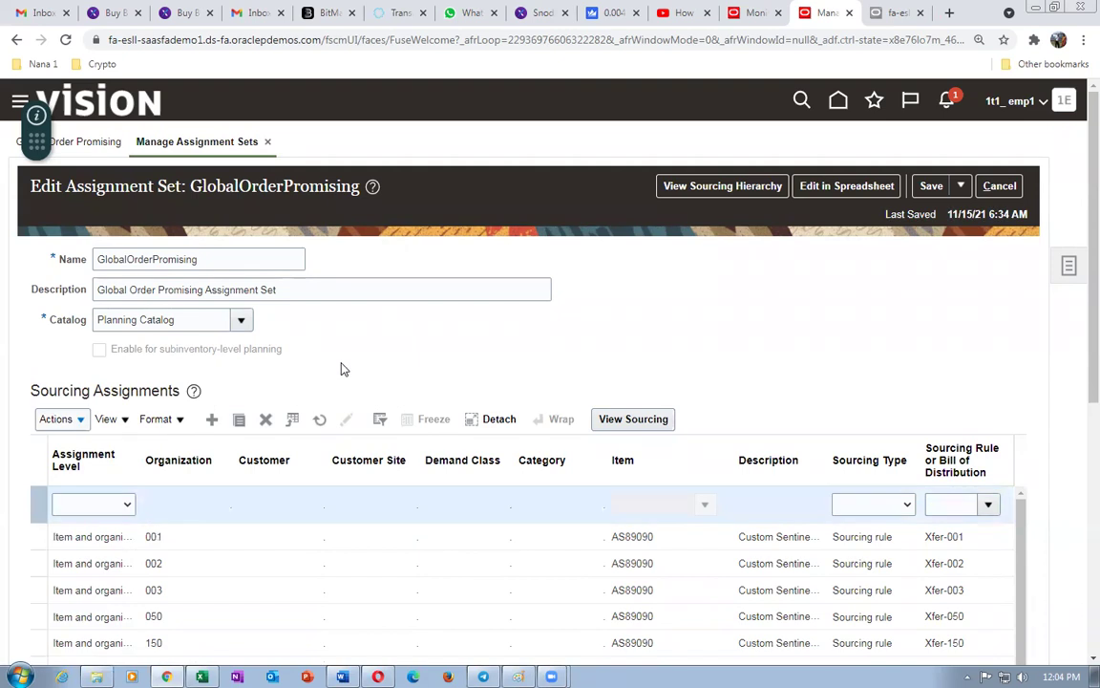
click(95, 503)
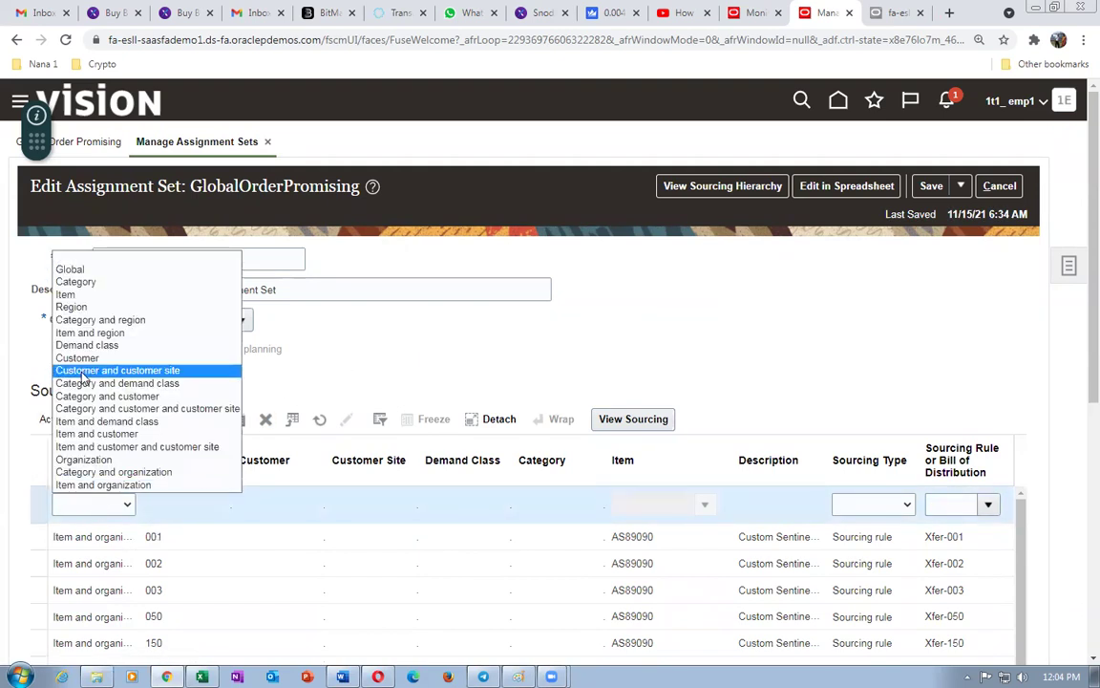
click(76, 268)
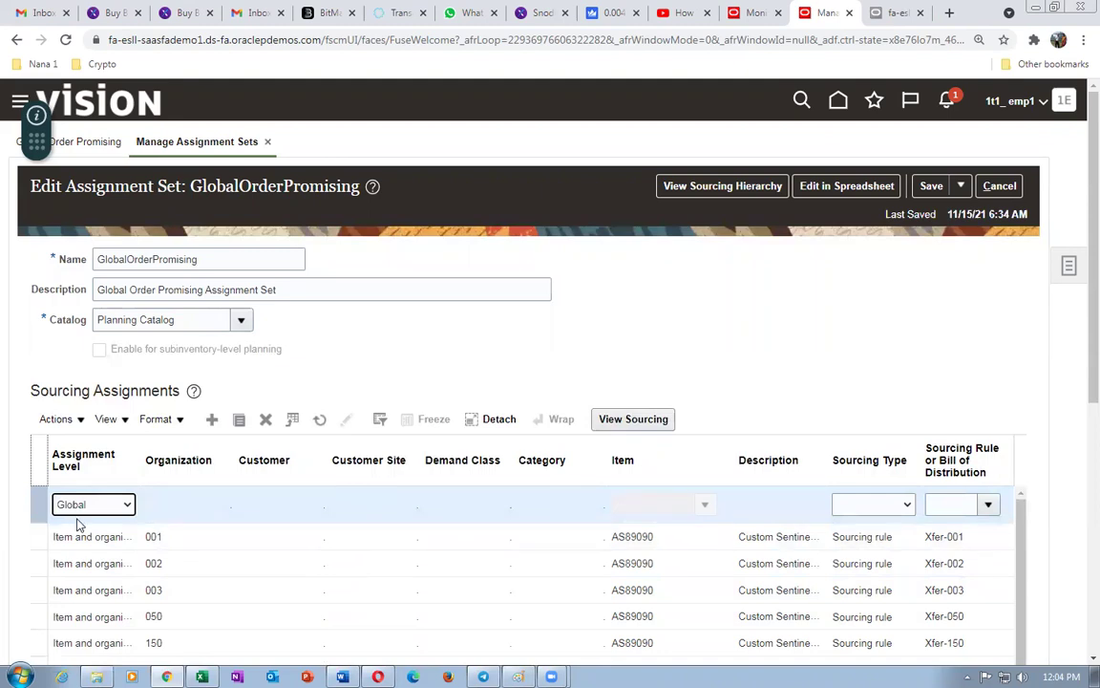
click(898, 500)
click(869, 533)
click(946, 509)
text(OM)
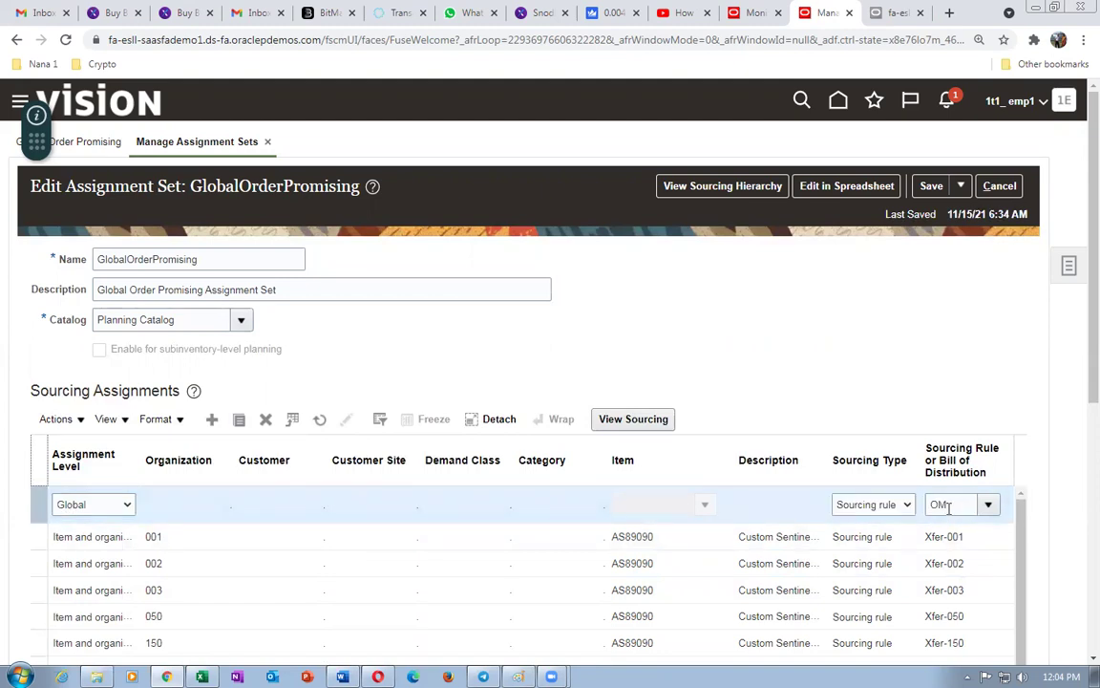
key(Tab)
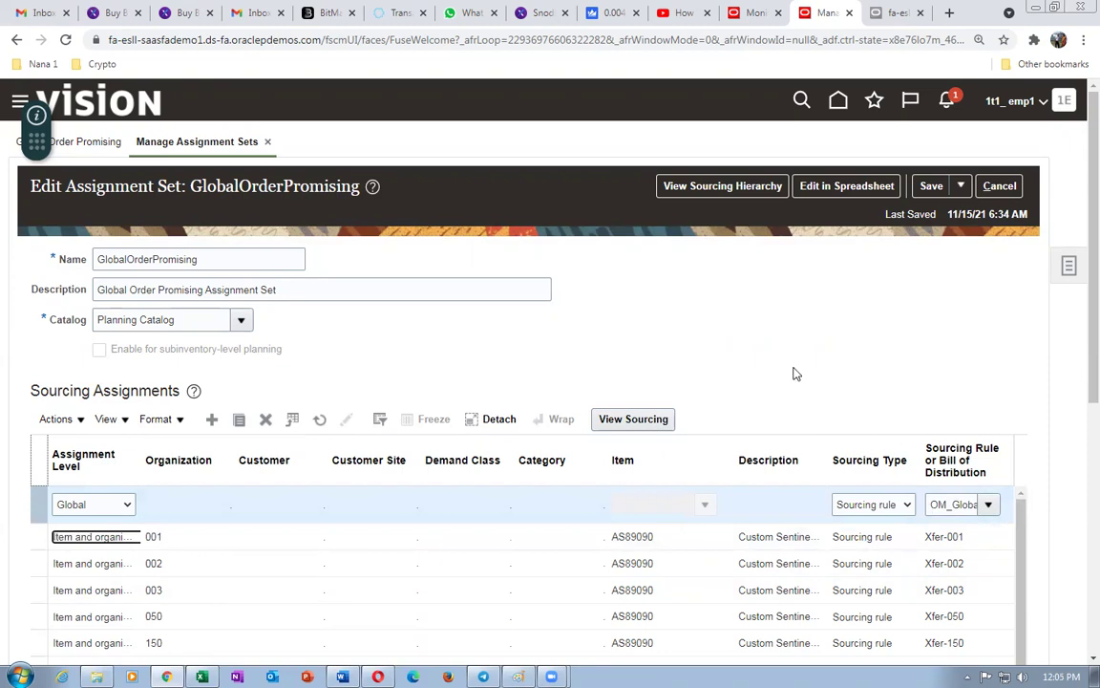
- Save, then re-enter the global row's sourcing rule as OM_Global_Ship
click(932, 185)
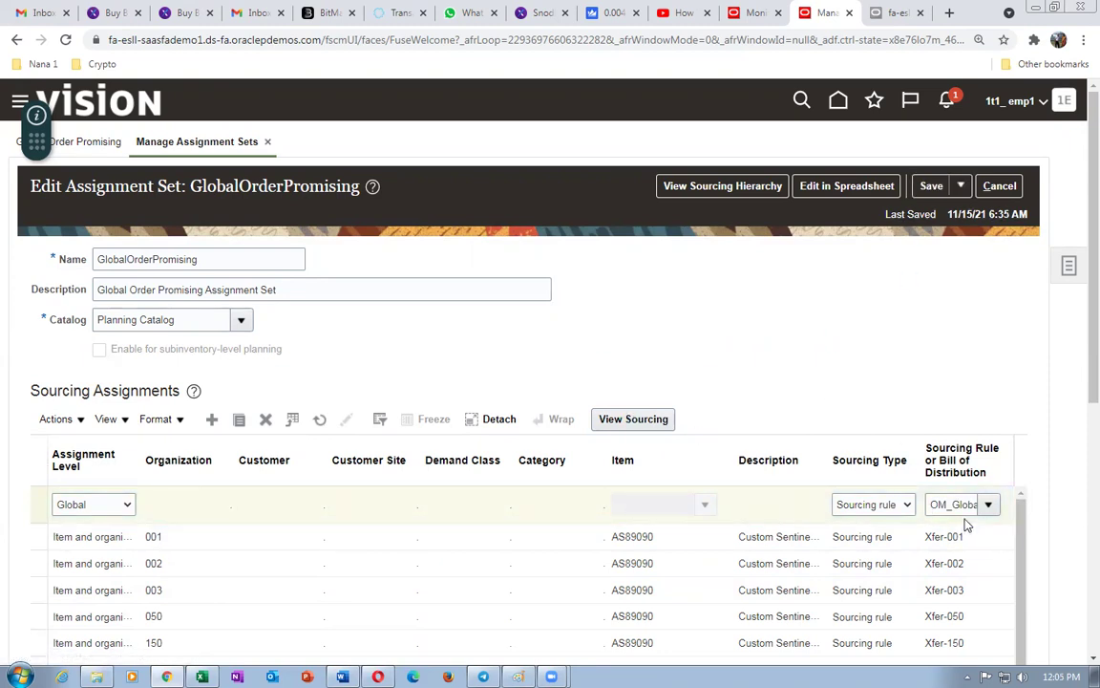
click(940, 504)
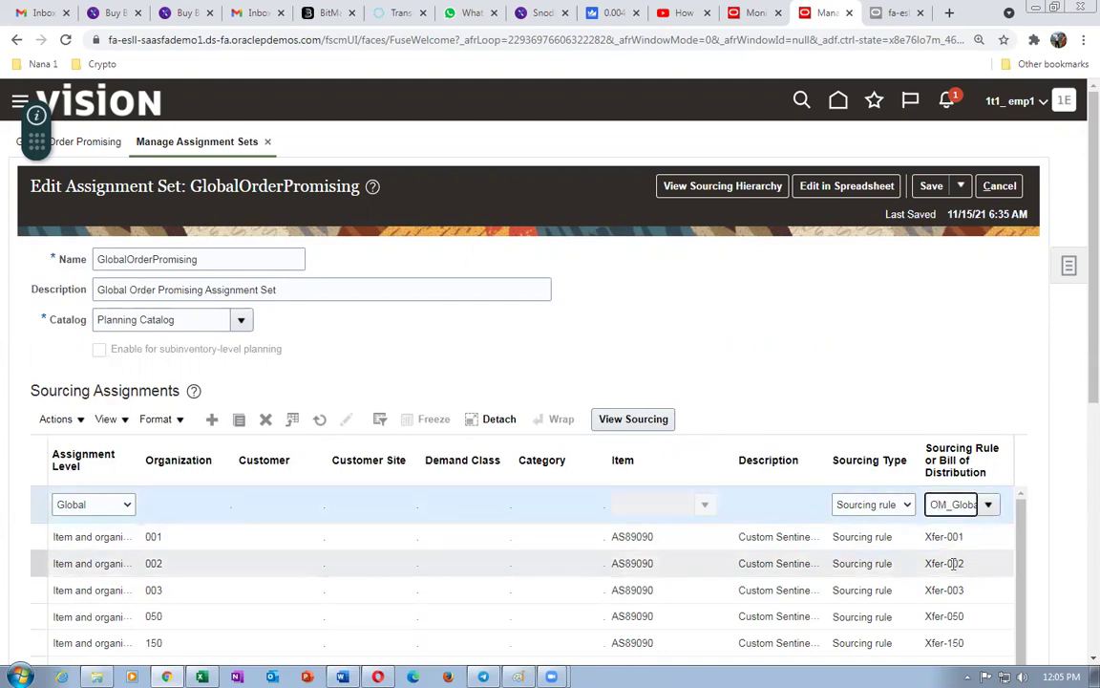
text(OM_Global_Ship)
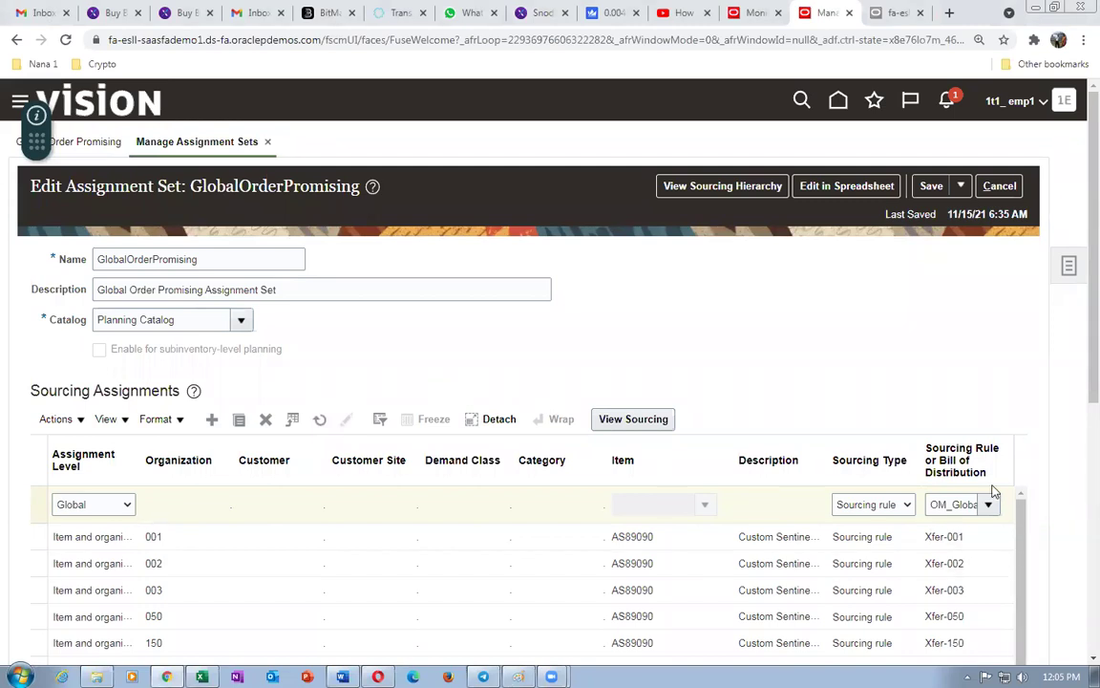
click(962, 187)
- Save and close the assignment set, then go to Plan Inputs' Collect Planning Data task
click(982, 214)
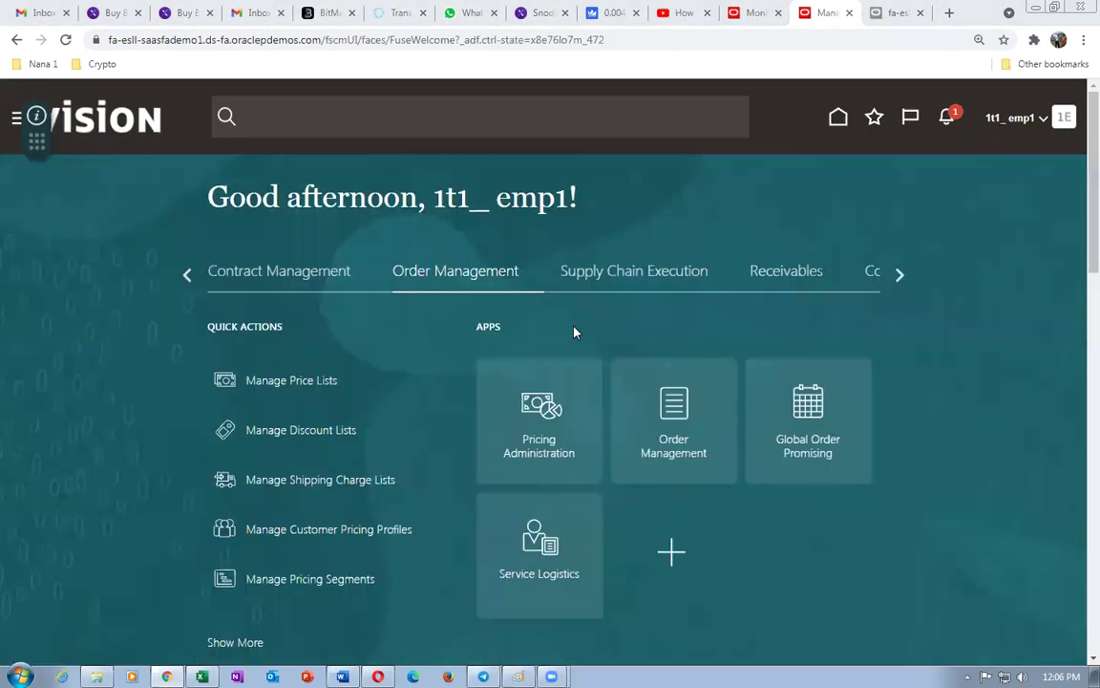
click(896, 278)
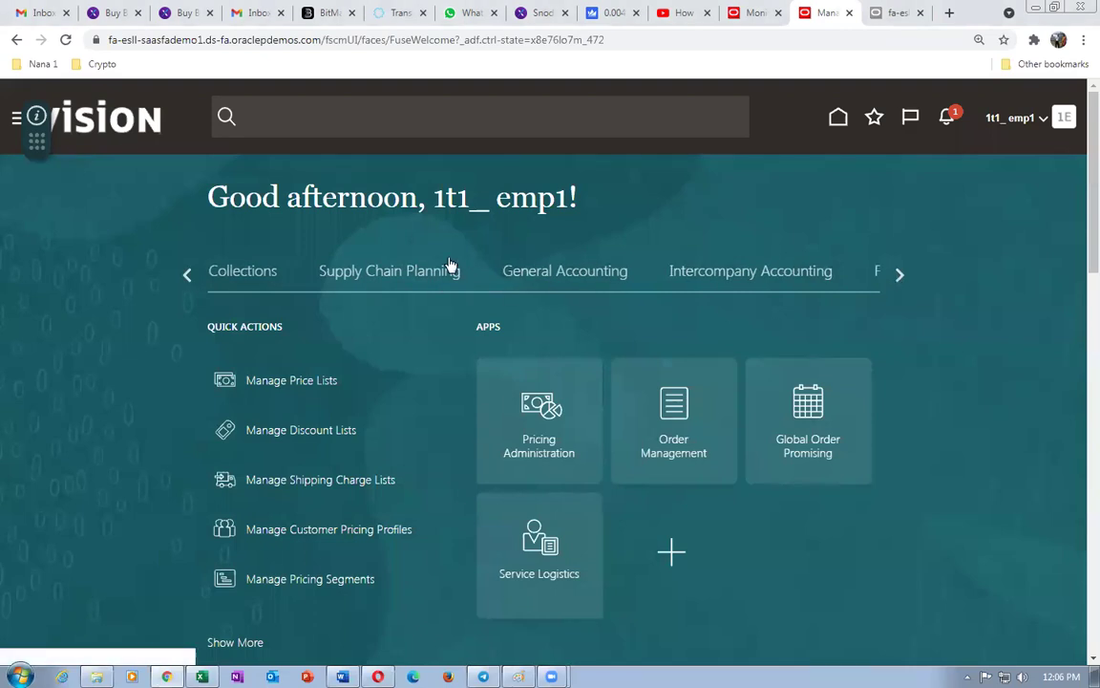
click(420, 271)
click(535, 433)
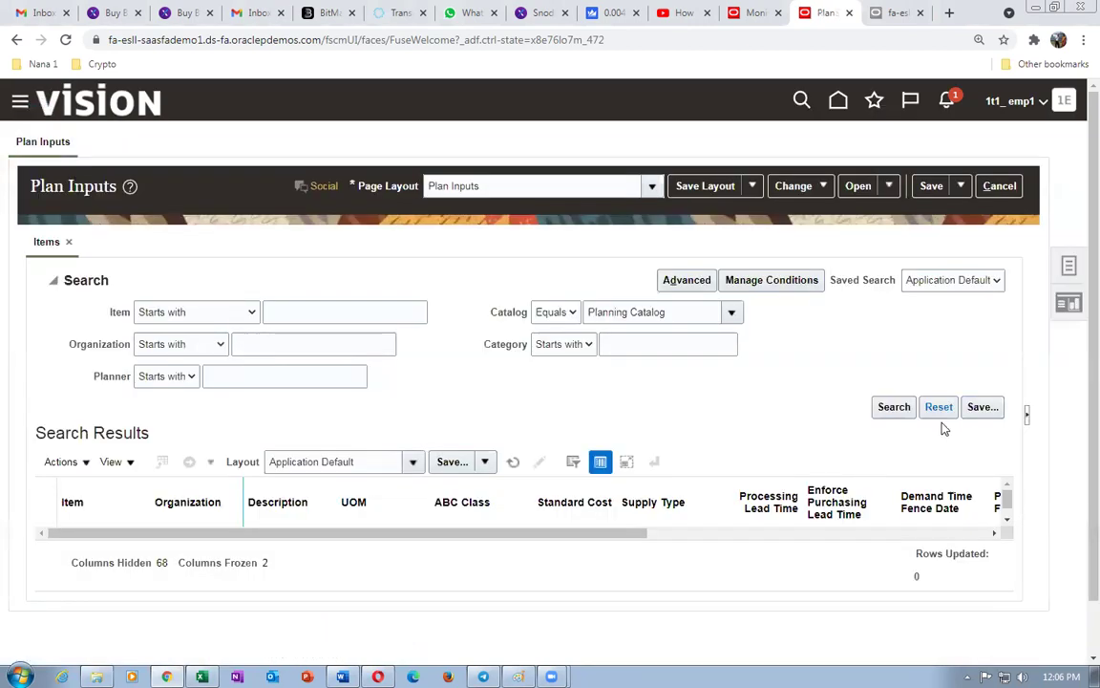
click(1069, 272)
click(972, 160)
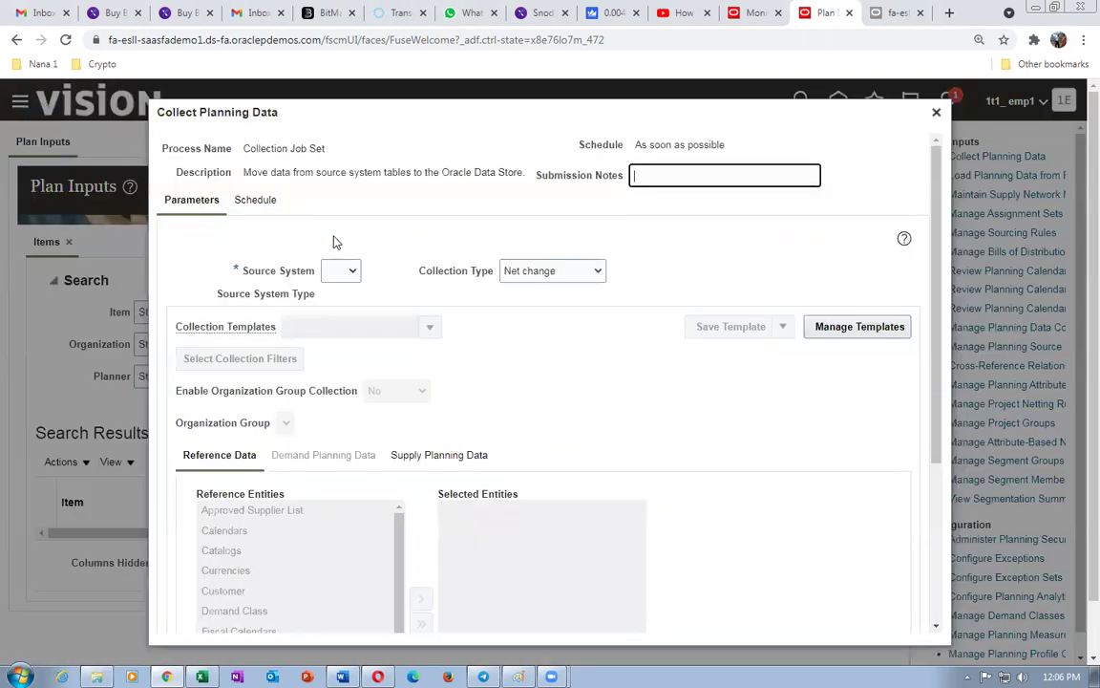
- Make it a targeted collection of Order Orchestration Reference Objects
click(341, 270)
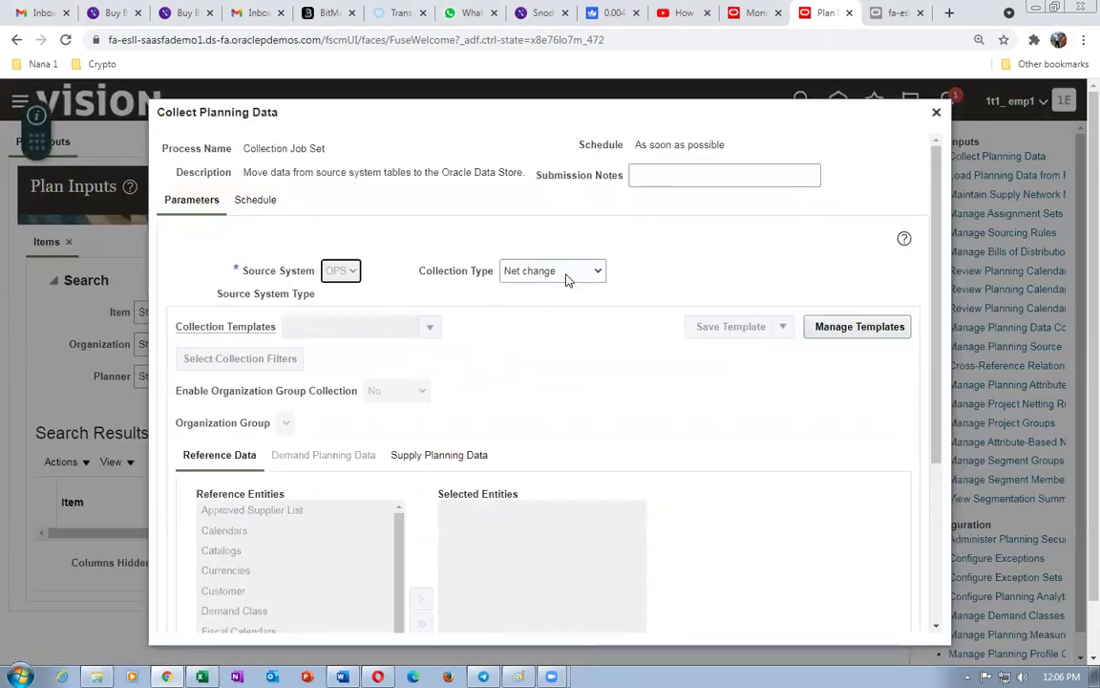
click(559, 275)
click(553, 288)
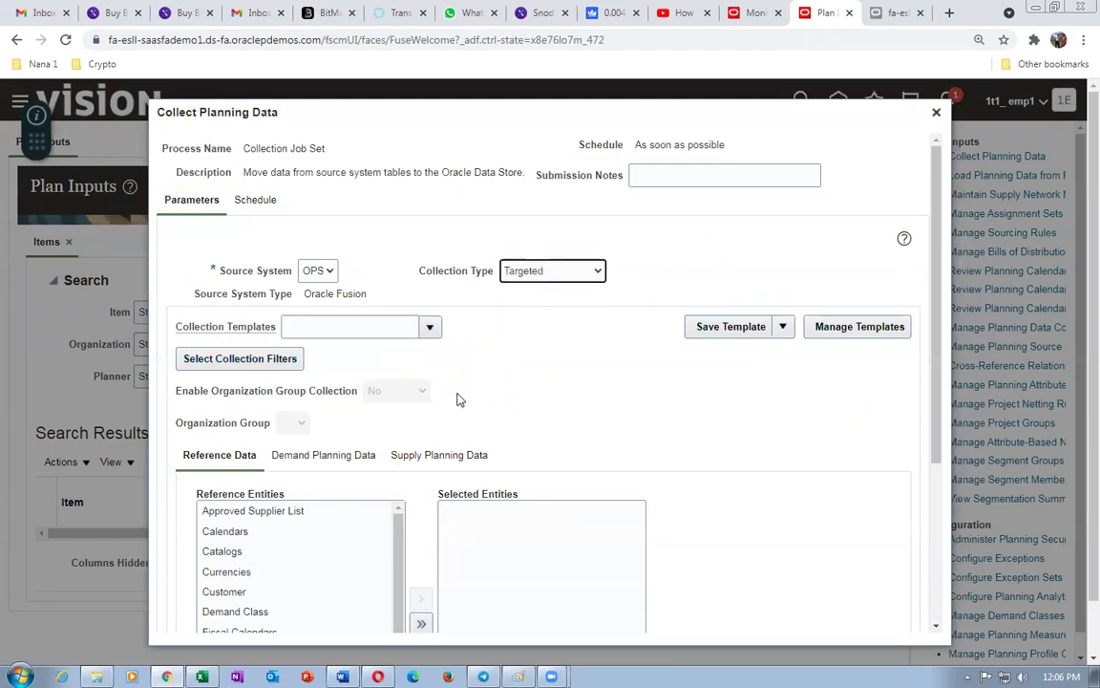
scroll(458, 401, down, 3)
drag(402, 412, 420, 478)
click(299, 450)
click(421, 368)
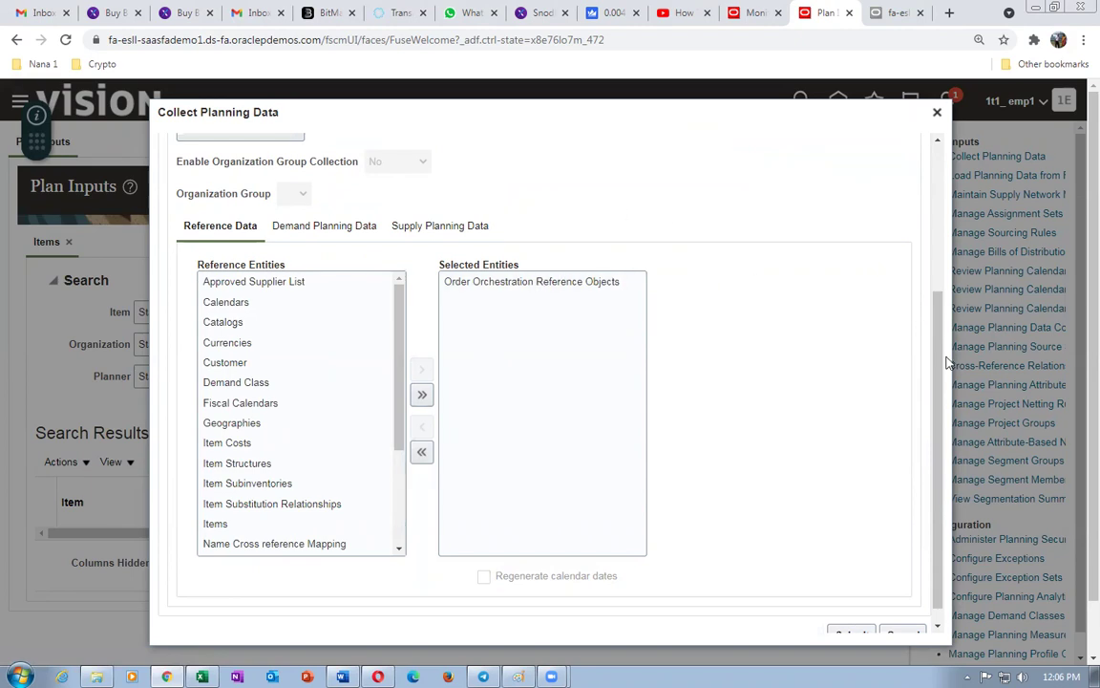
- Submit the planning data collection and acknowledge the process 4097236 confirmation
scroll(941, 361, down, 1)
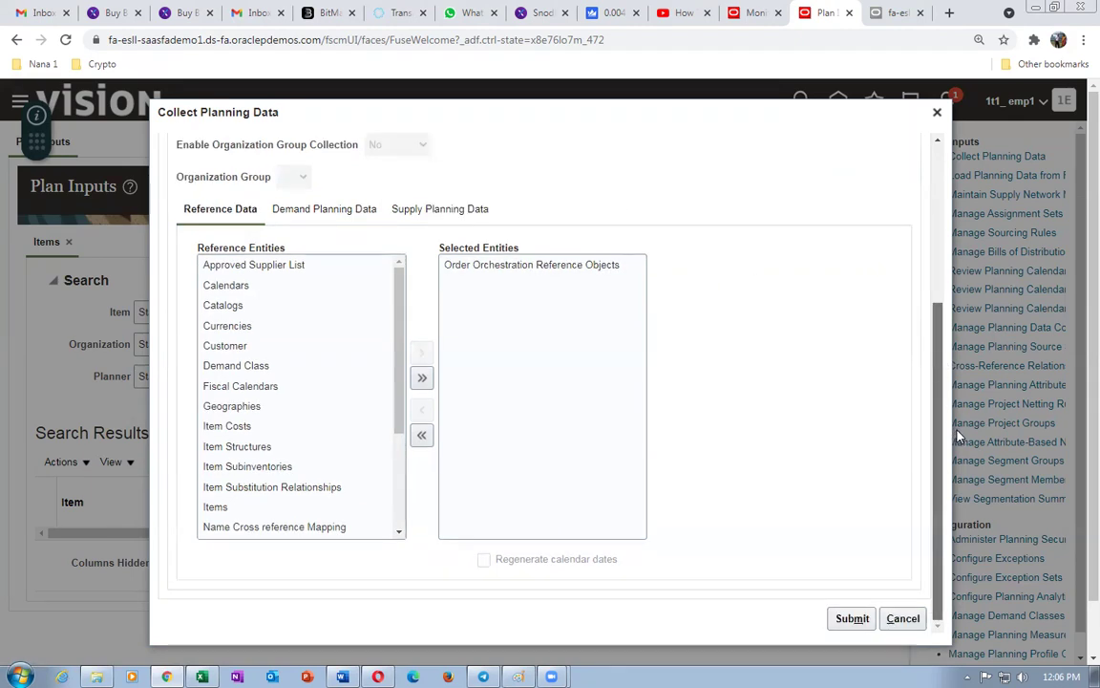
scroll(889, 196, up, 3)
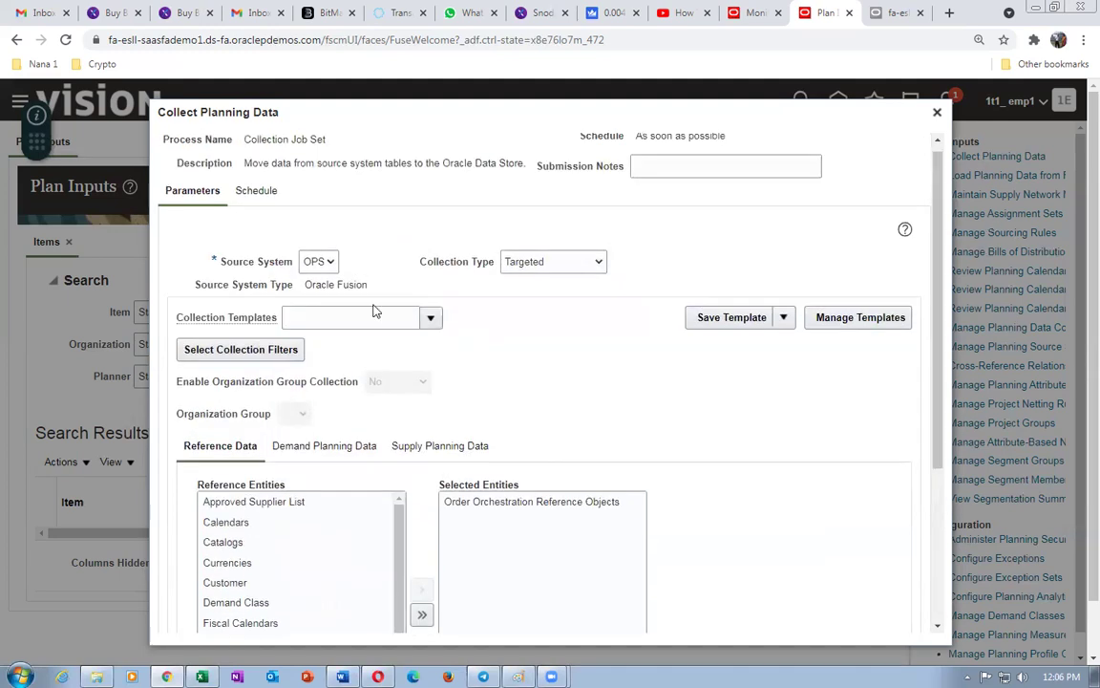
scroll(842, 243, down, 5)
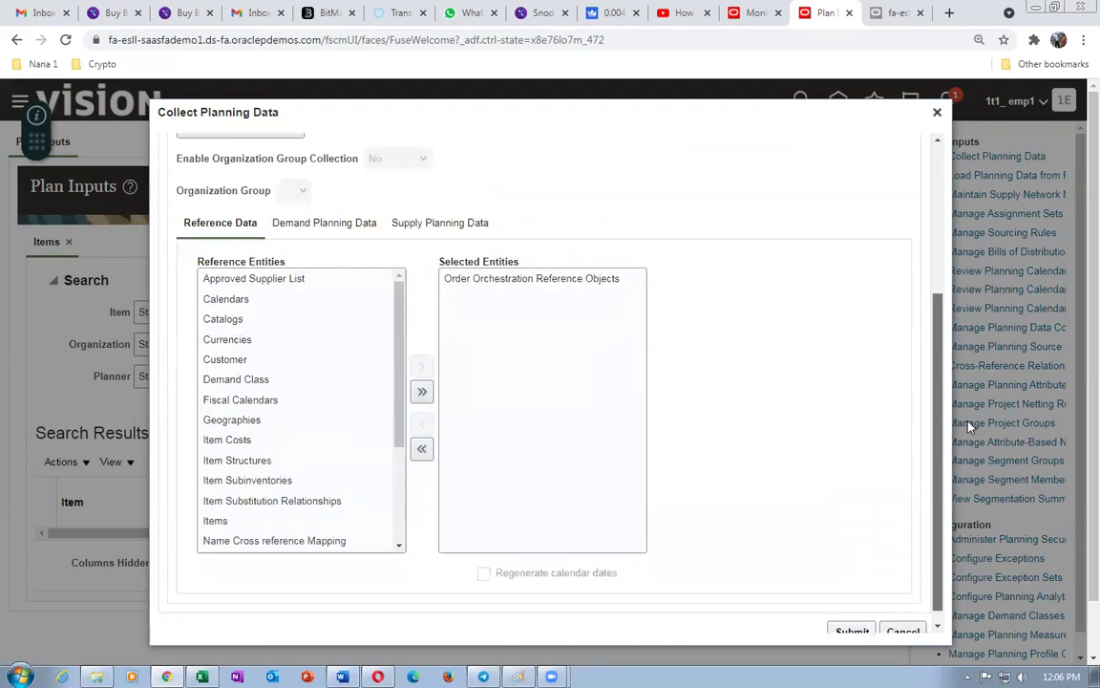
click(851, 617)
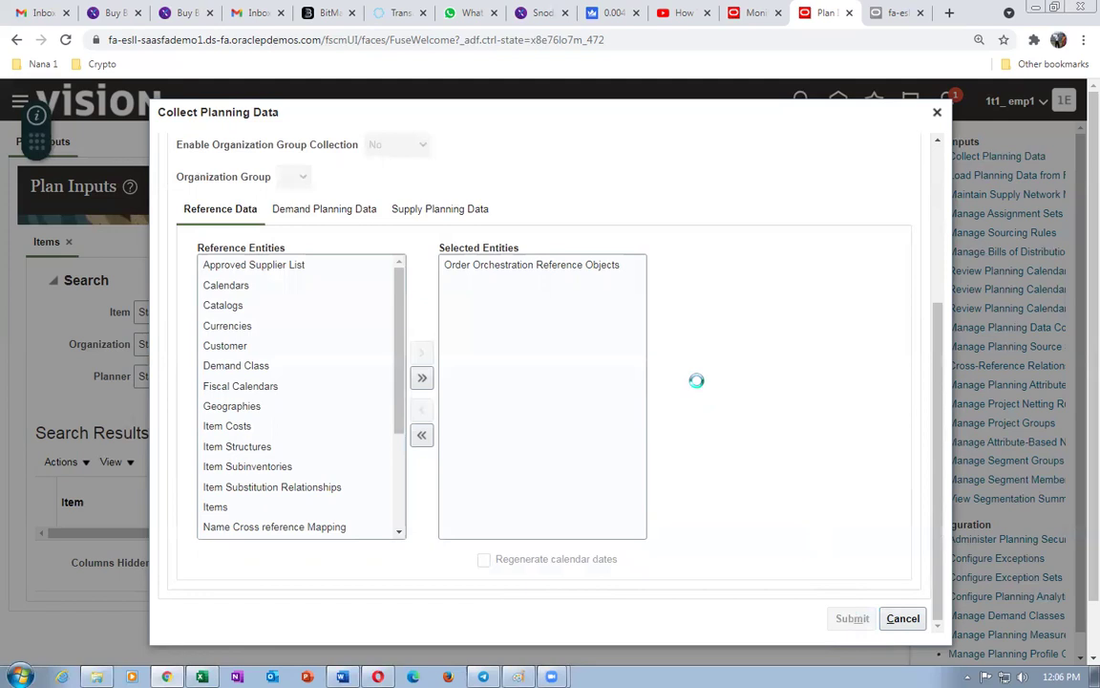
click(621, 393)
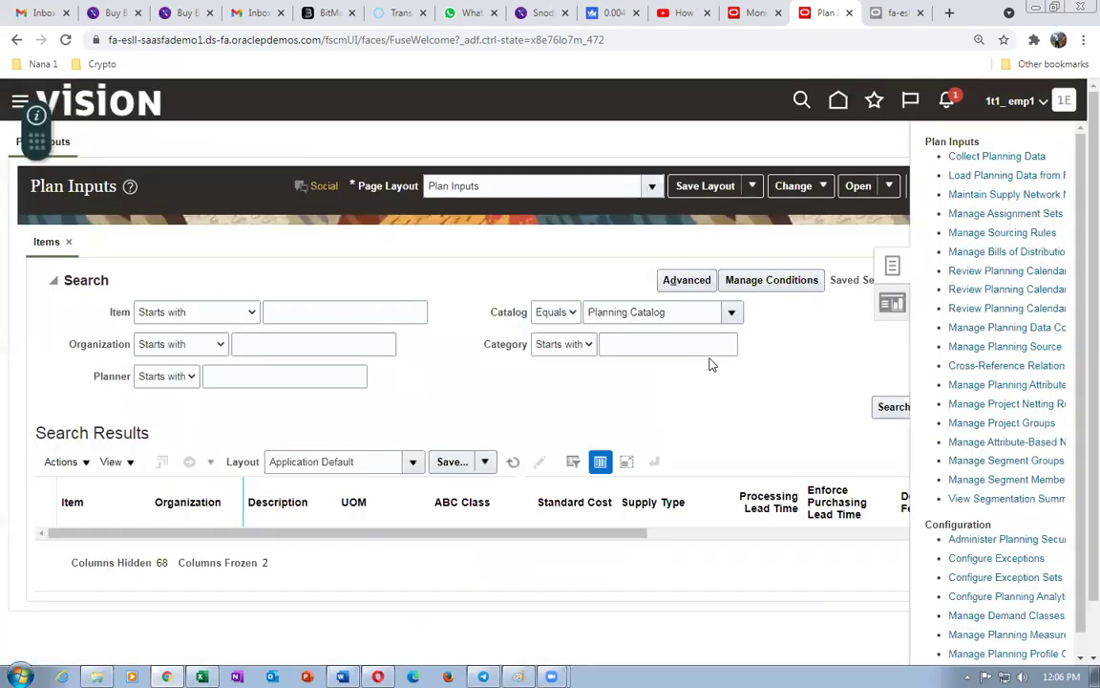
- Return home and open Scheduled Processes from the Tools work area
click(835, 115)
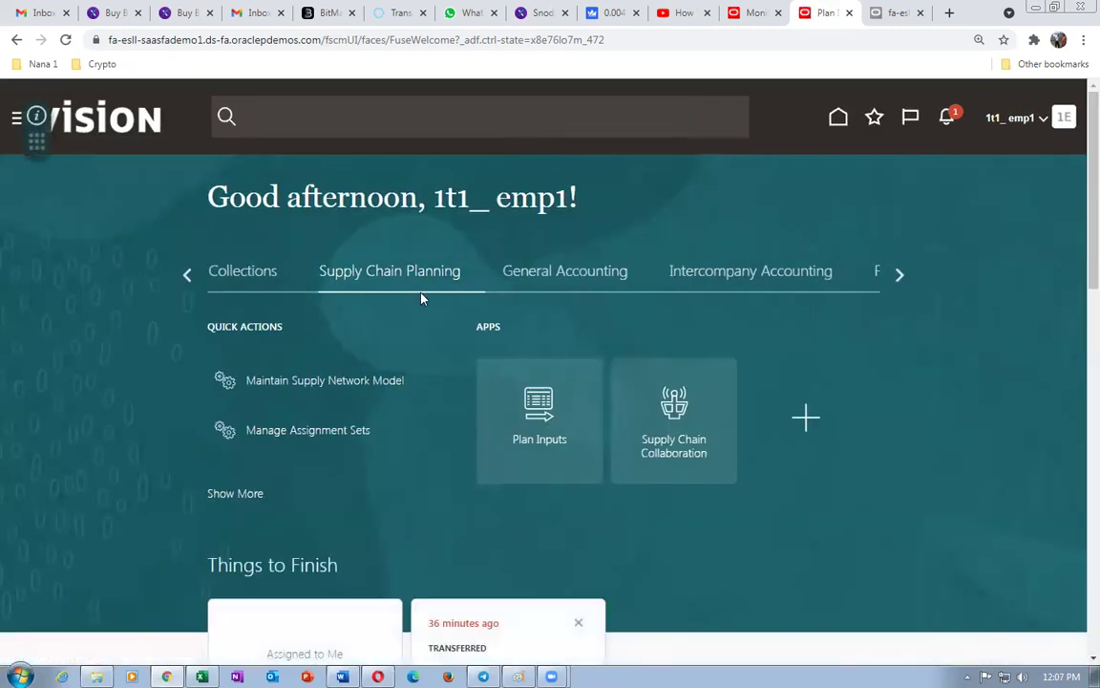
click(901, 273)
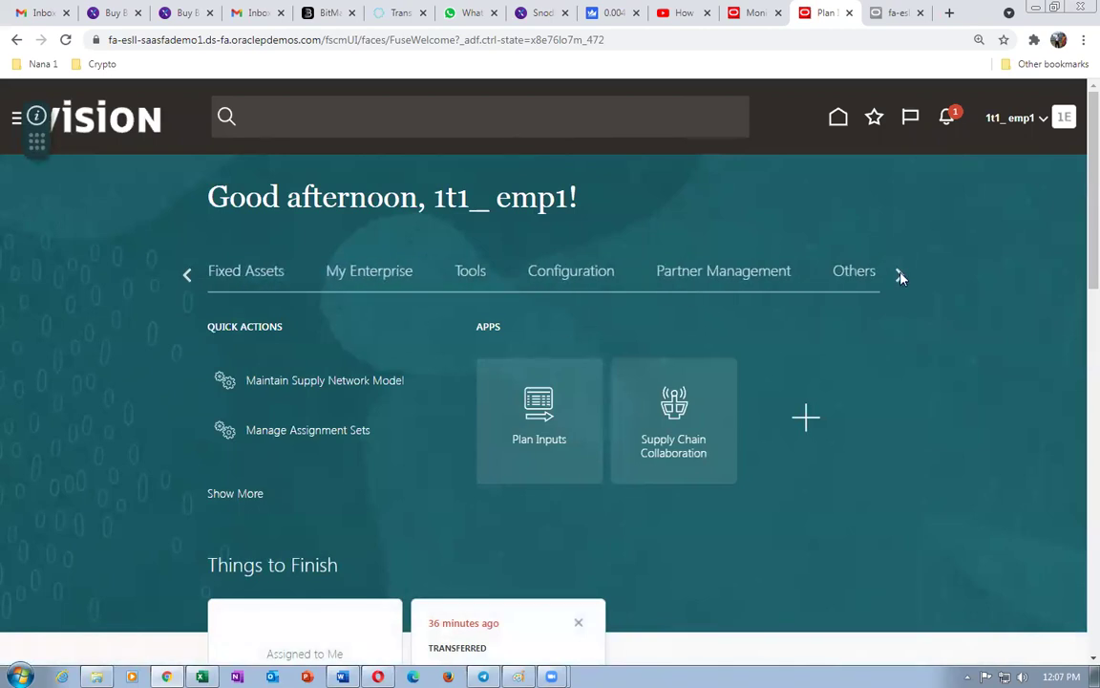
click(474, 274)
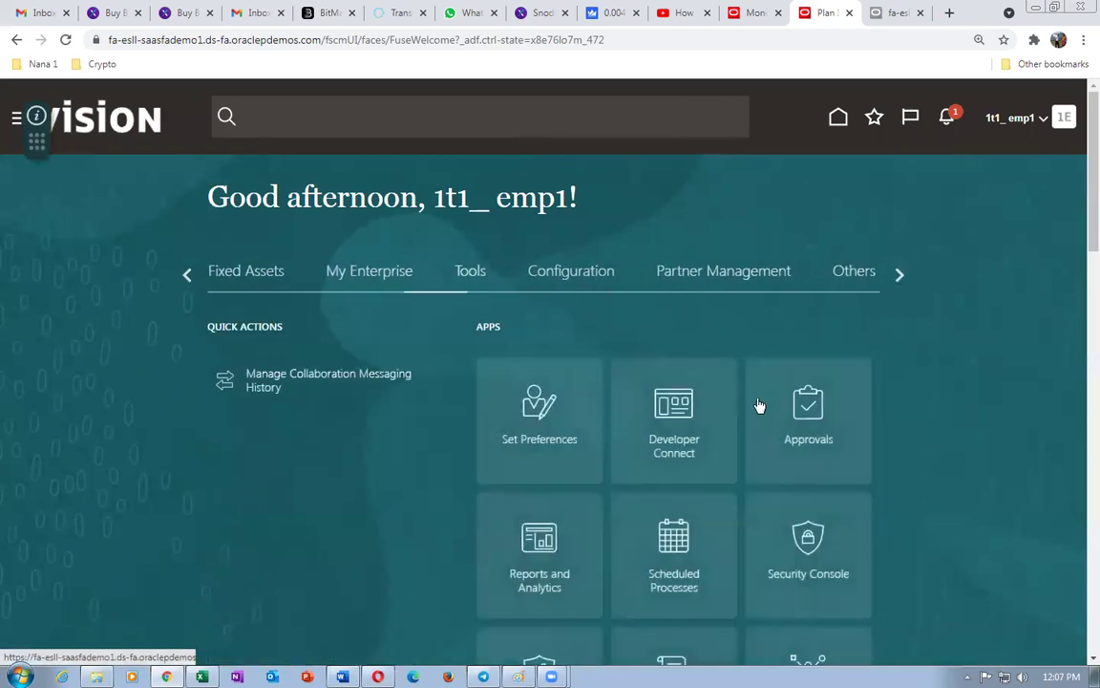
click(691, 559)
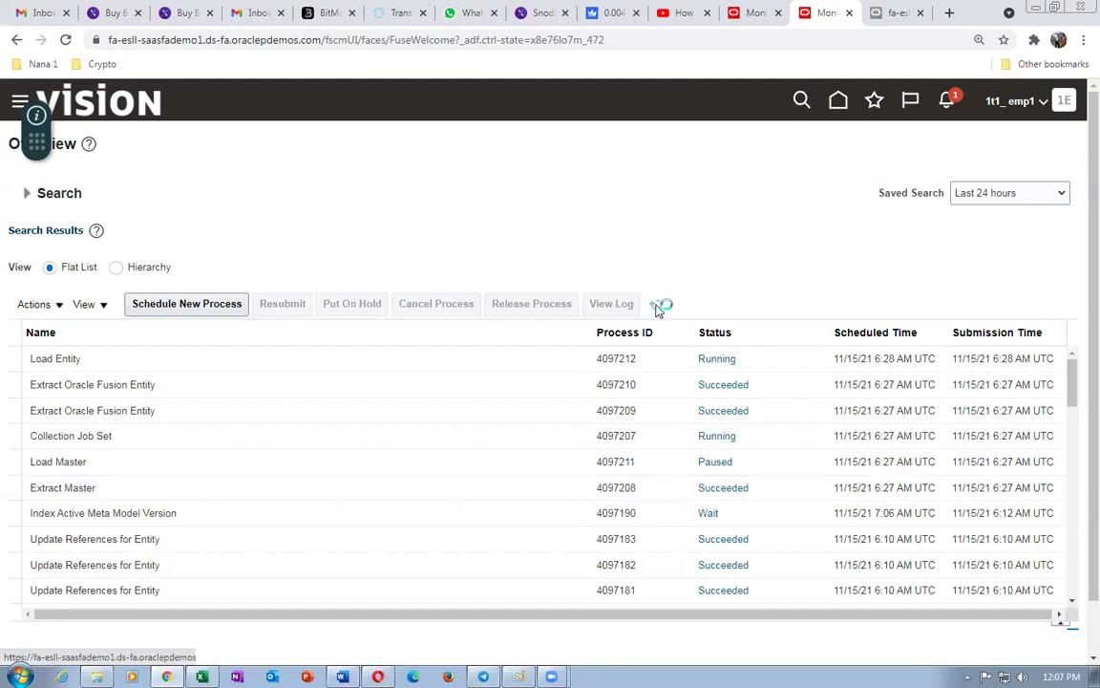
- Refresh until the Extract Oracle Fusion Entity jobs succeed, then switch to the other browser tab
click(655, 306)
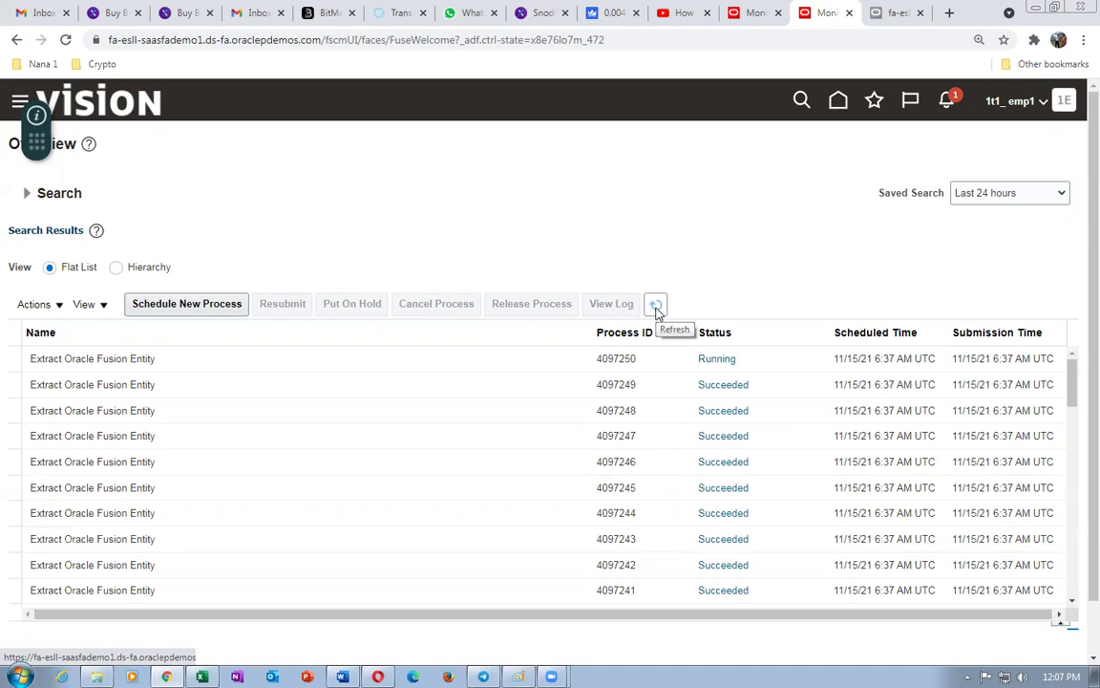
click(655, 306)
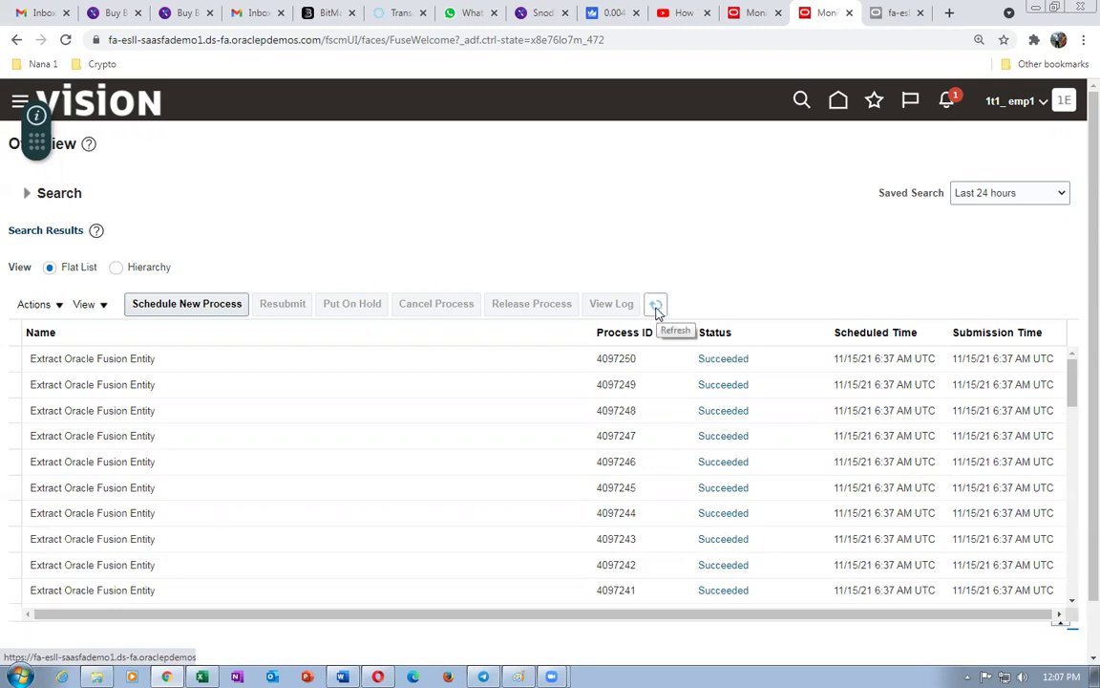
click(656, 308)
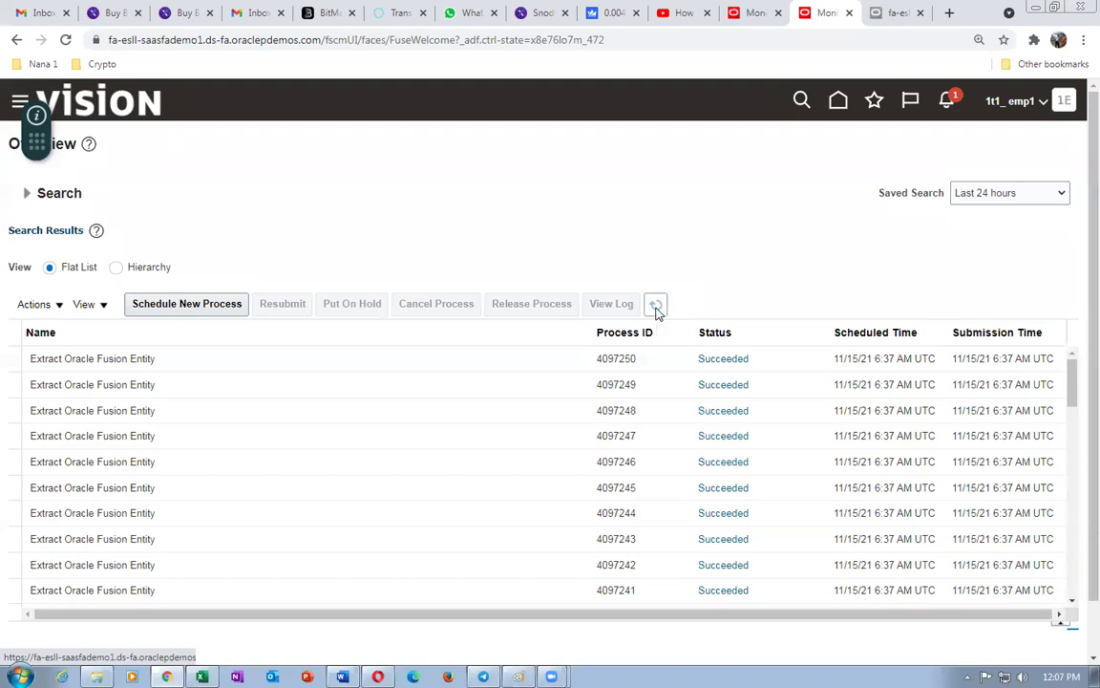
click(755, 13)
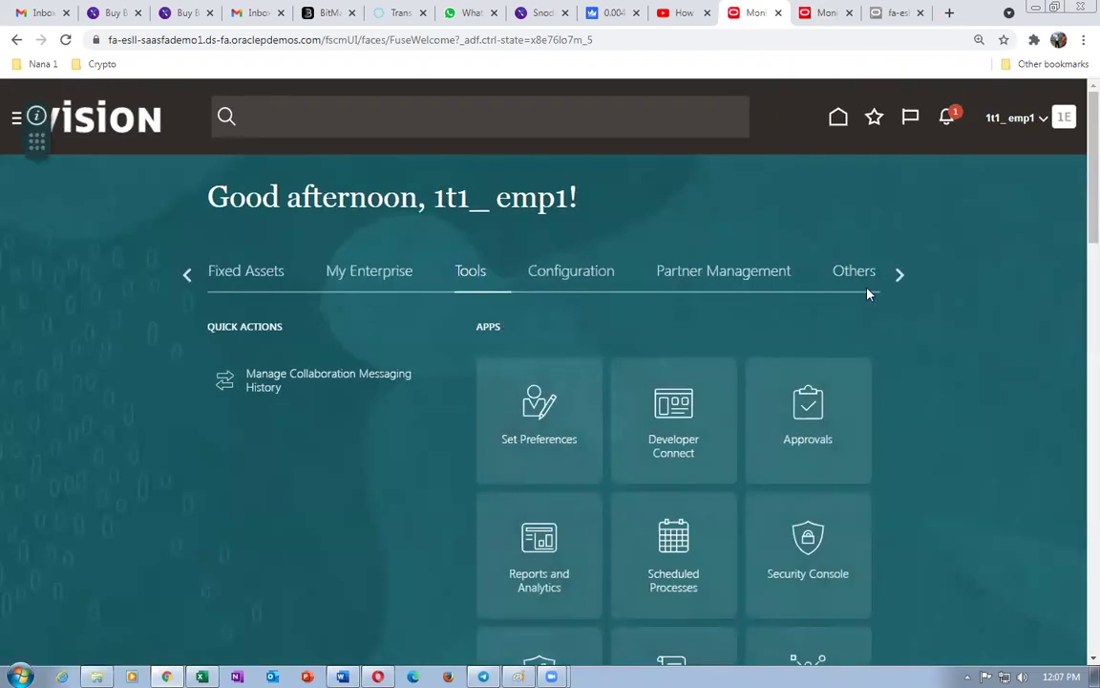
click(901, 276)
- Page back through the home page work areas to the Order Management apps
click(187, 276)
click(188, 276)
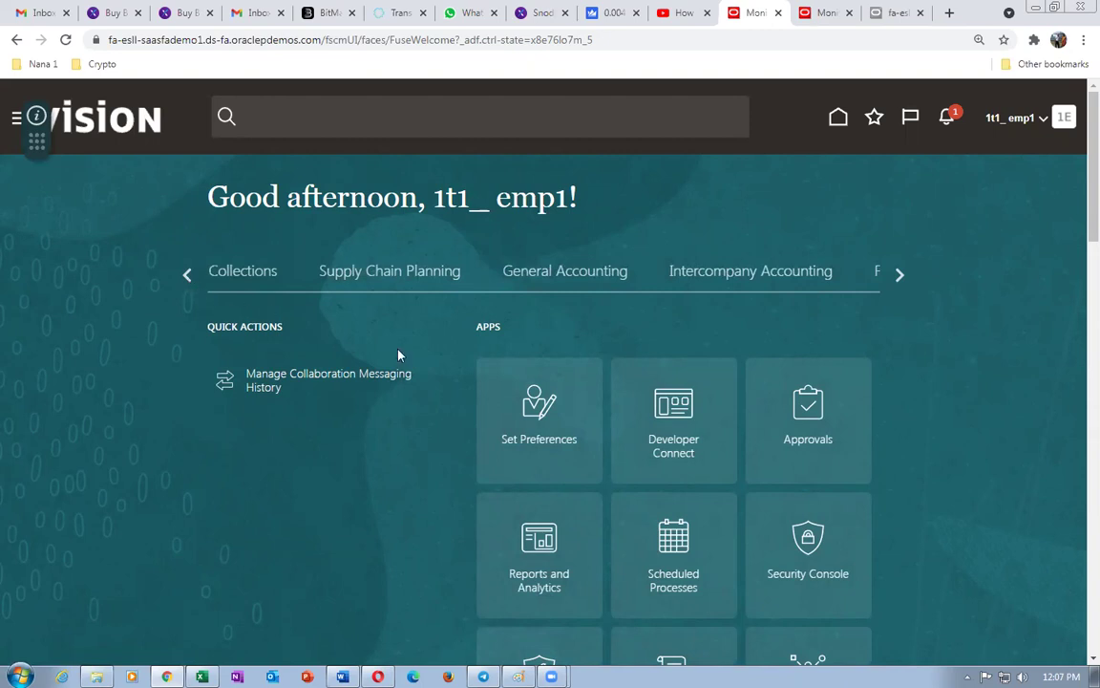
click(185, 276)
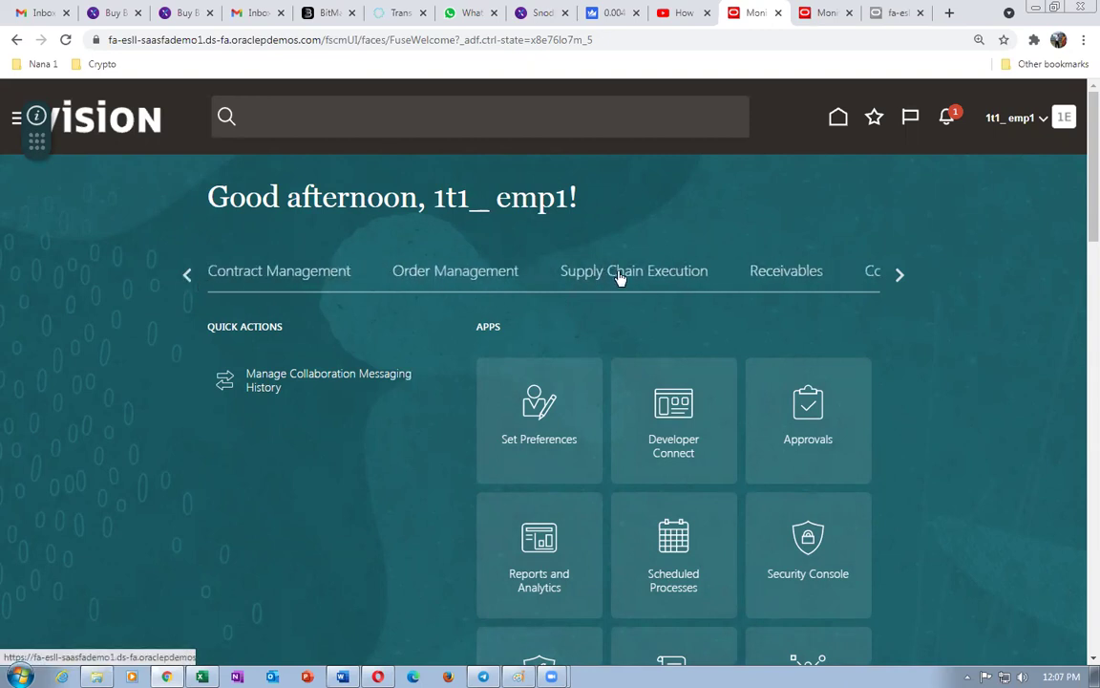
click(621, 277)
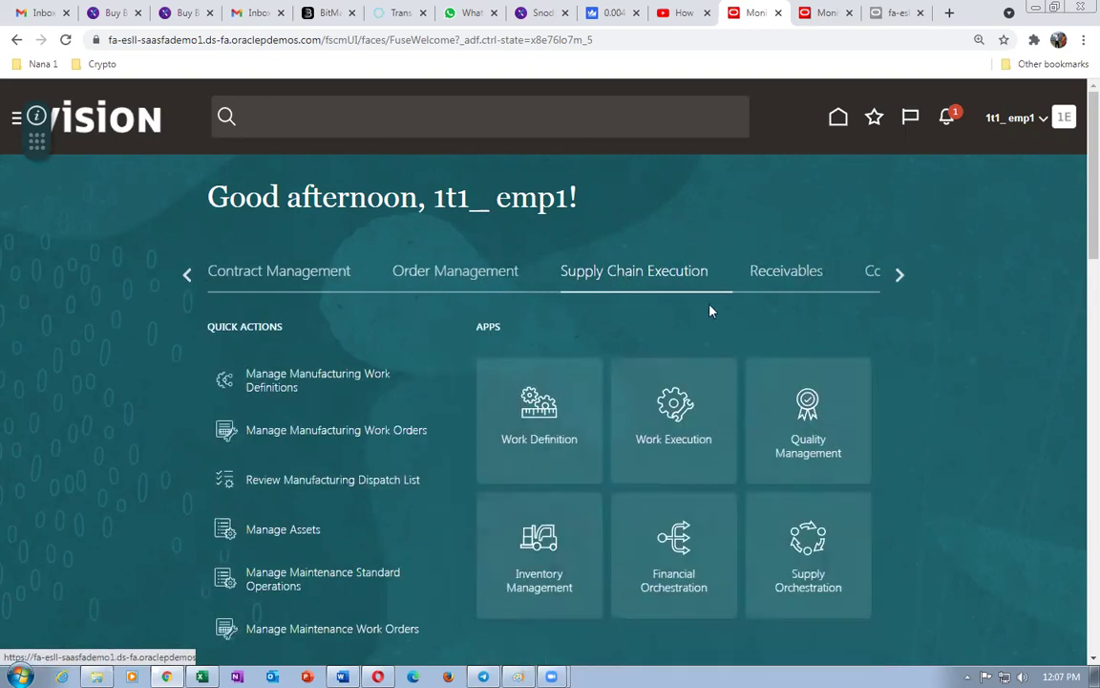
click(440, 275)
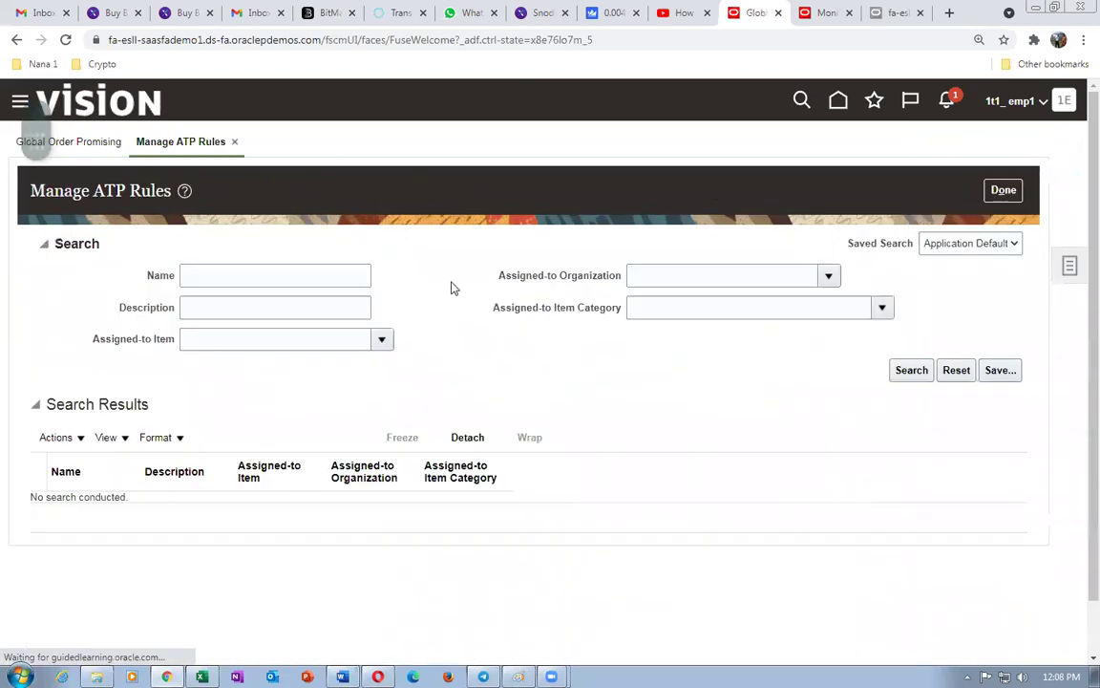
- Search ATP rules for '1t1' and open 1t1_SC_ATP_1's ATP Rule Assignment tab
click(239, 276)
text(1t1)
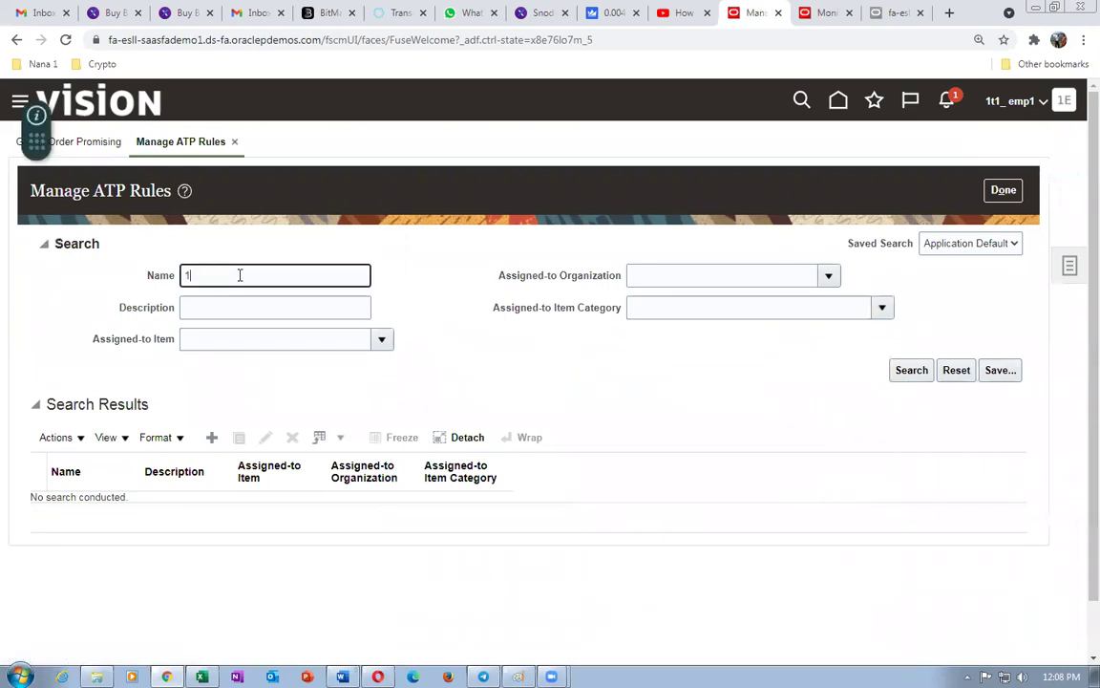
key(Return)
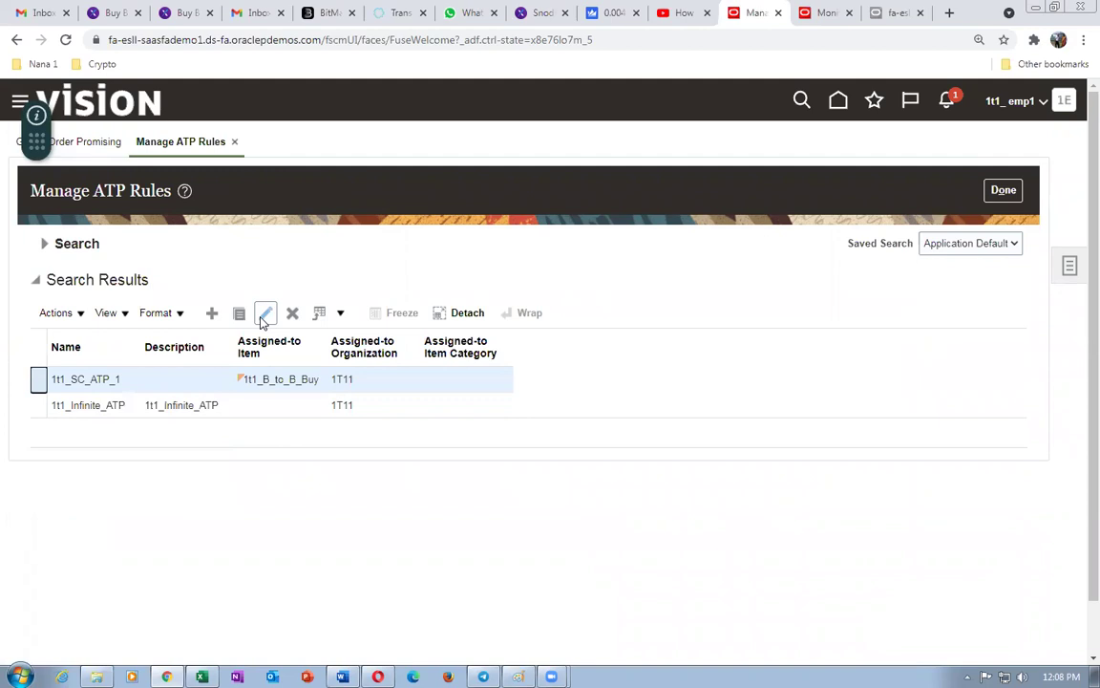
click(266, 312)
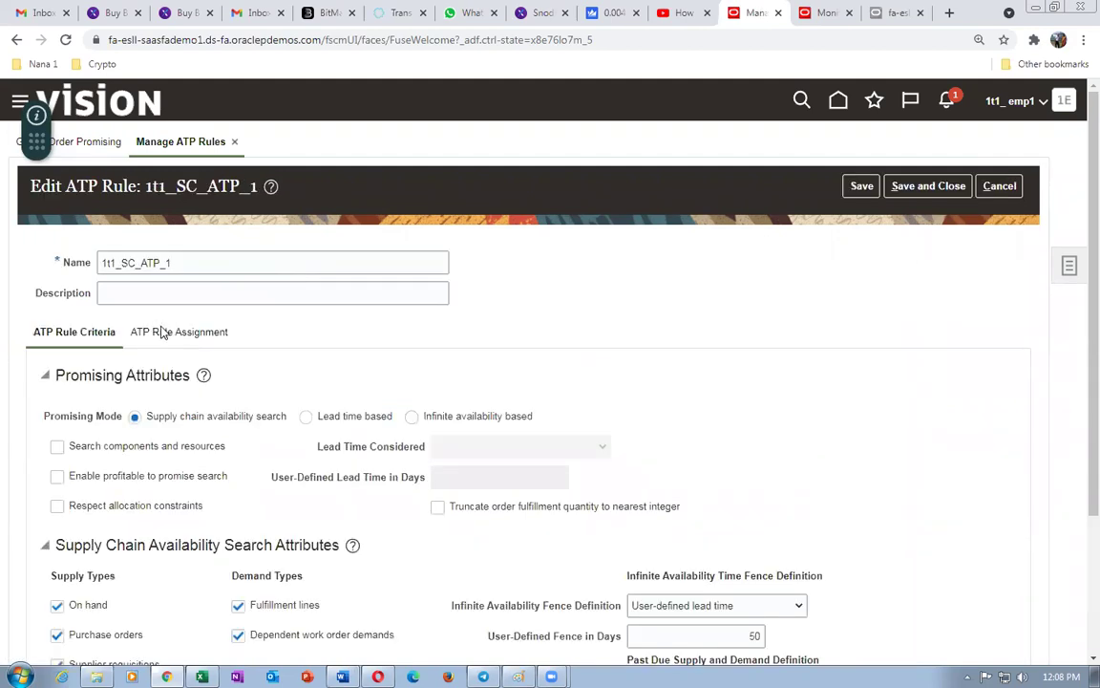
click(160, 334)
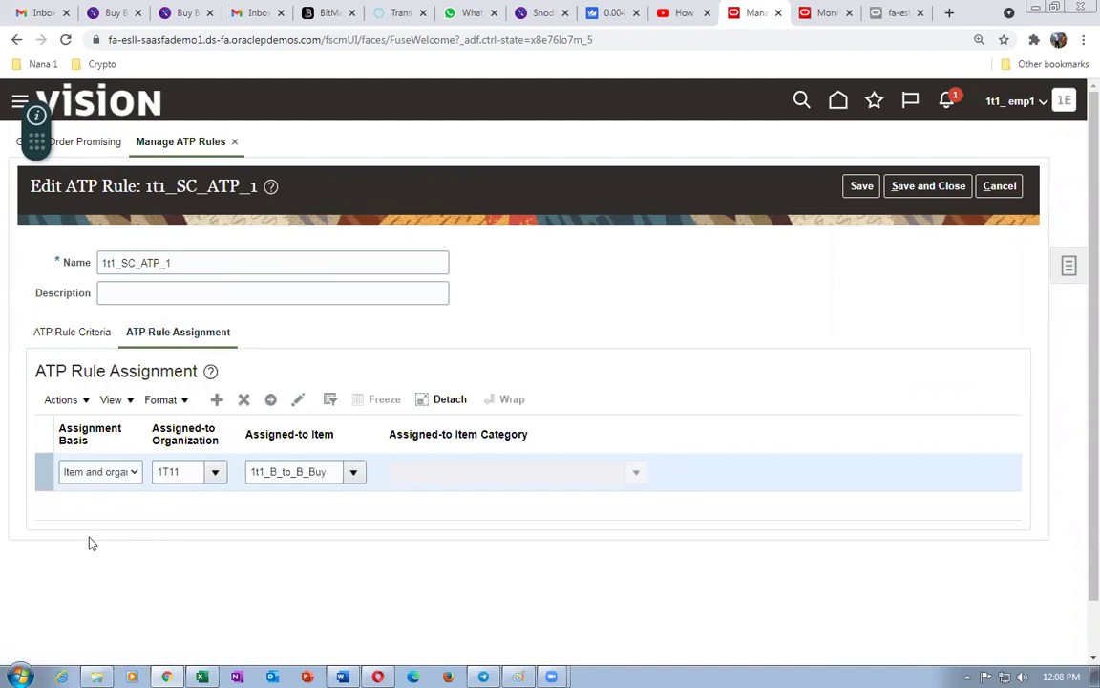
- Confirm the assignment basis is Item and organization, then cancel and finish without saving
click(86, 473)
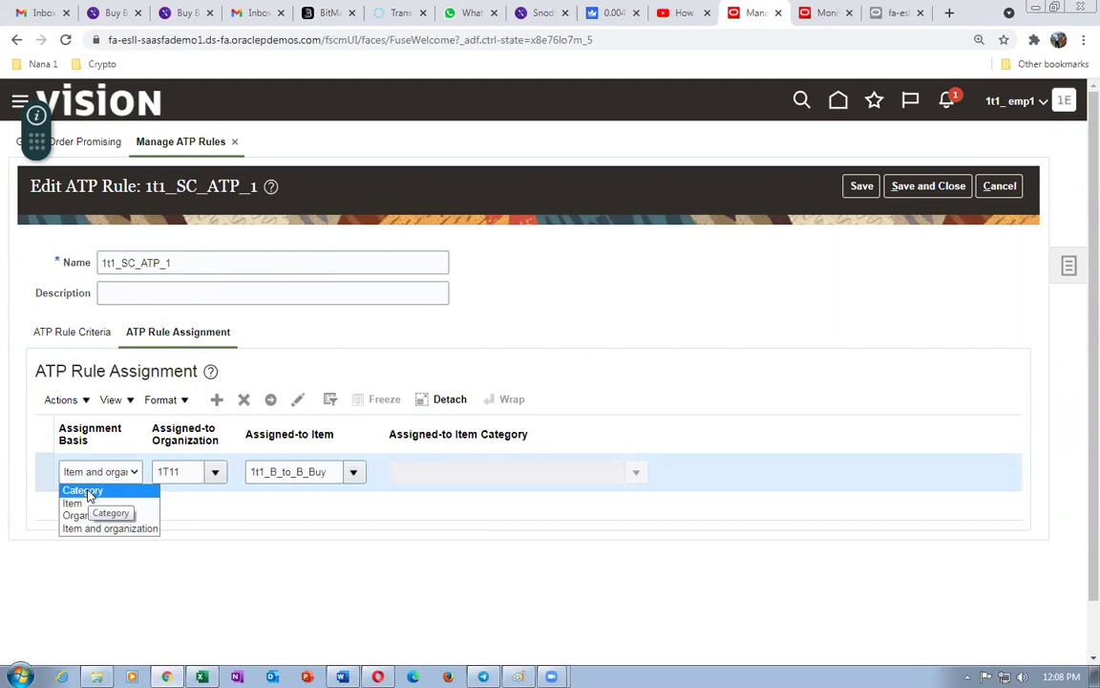
click(564, 313)
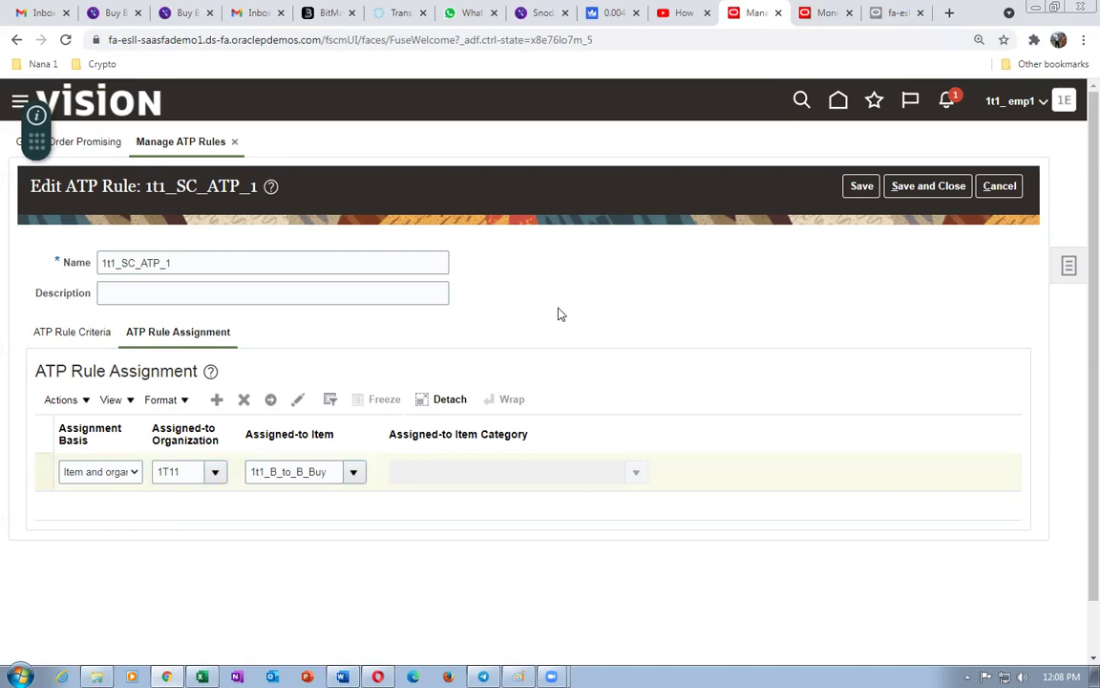
click(96, 472)
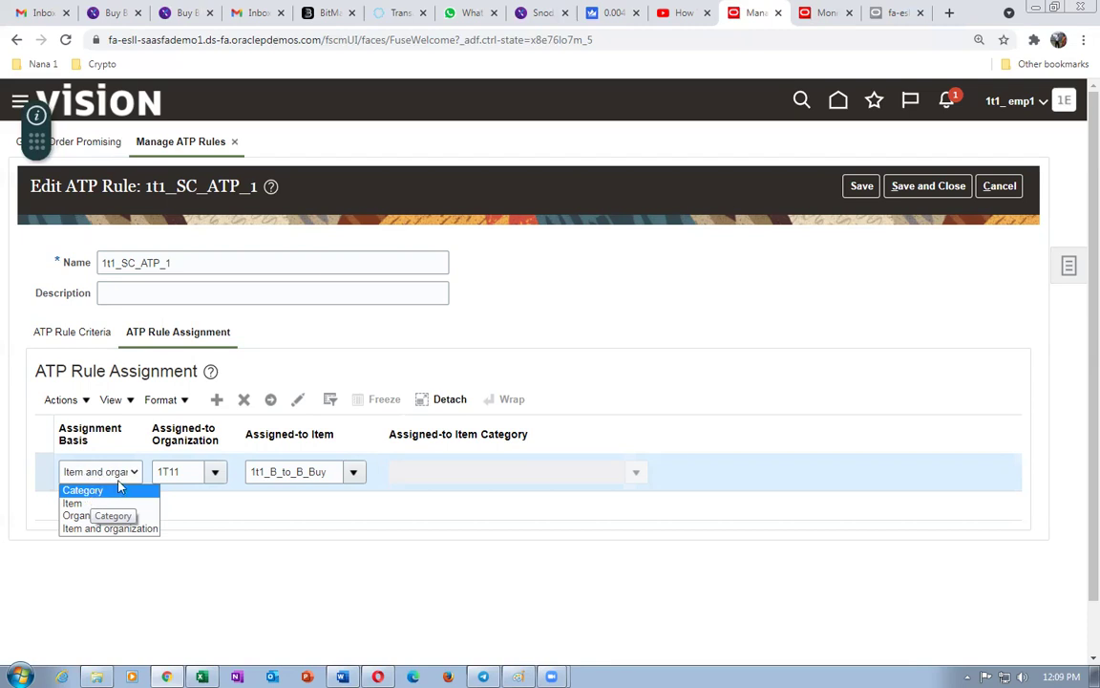
click(244, 615)
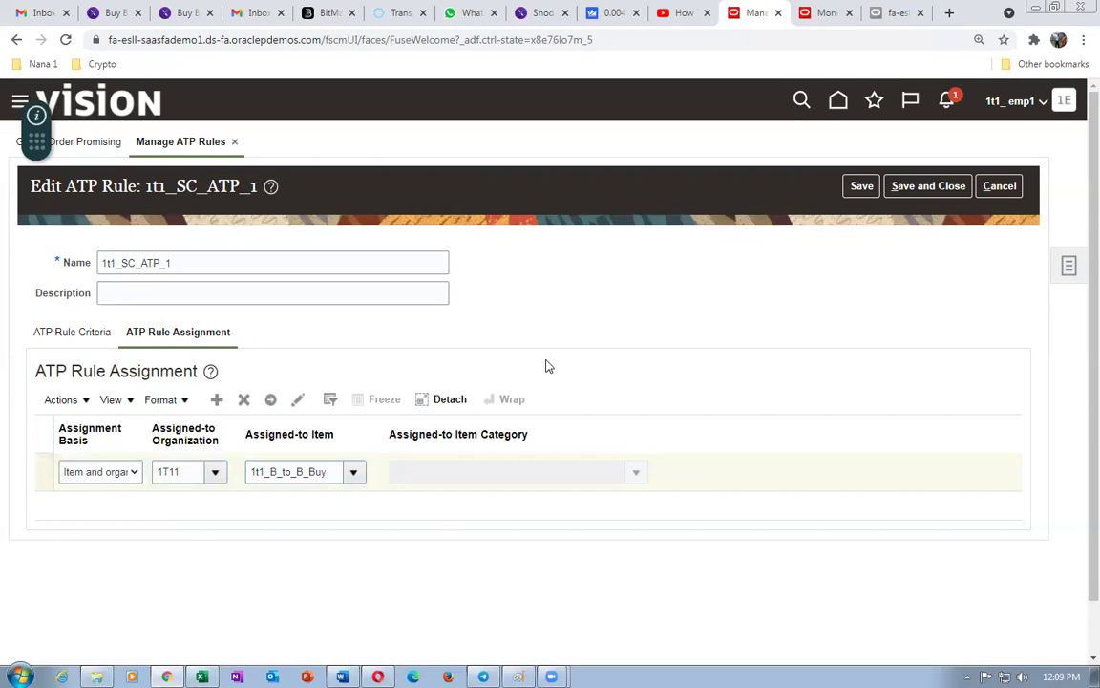
click(1009, 187)
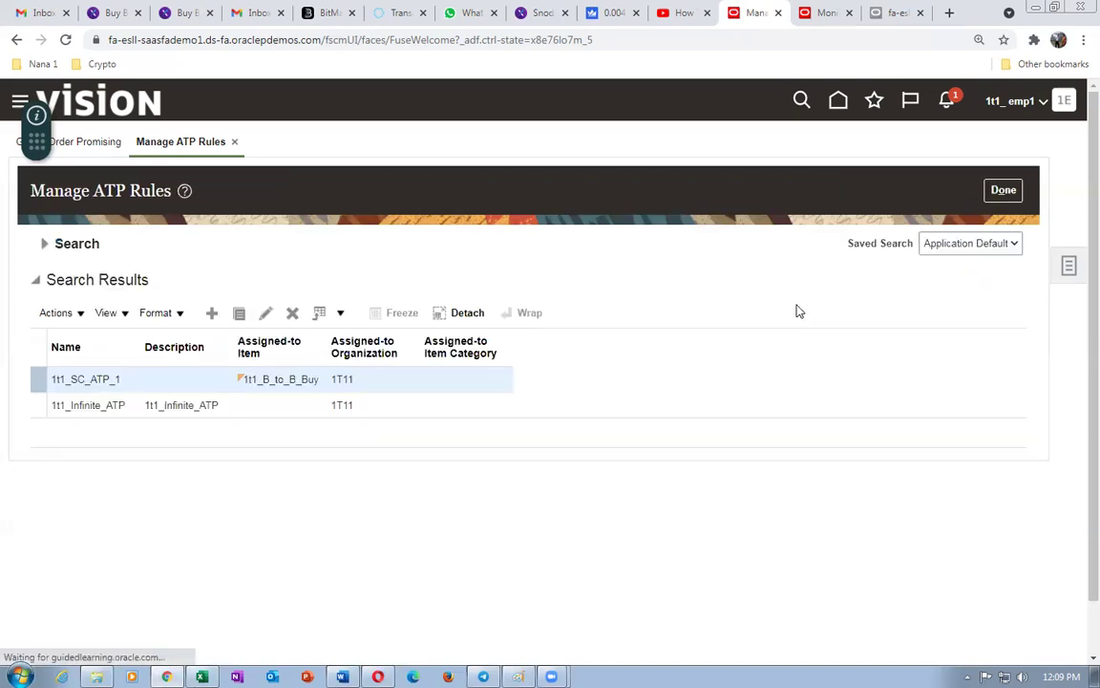
click(1003, 189)
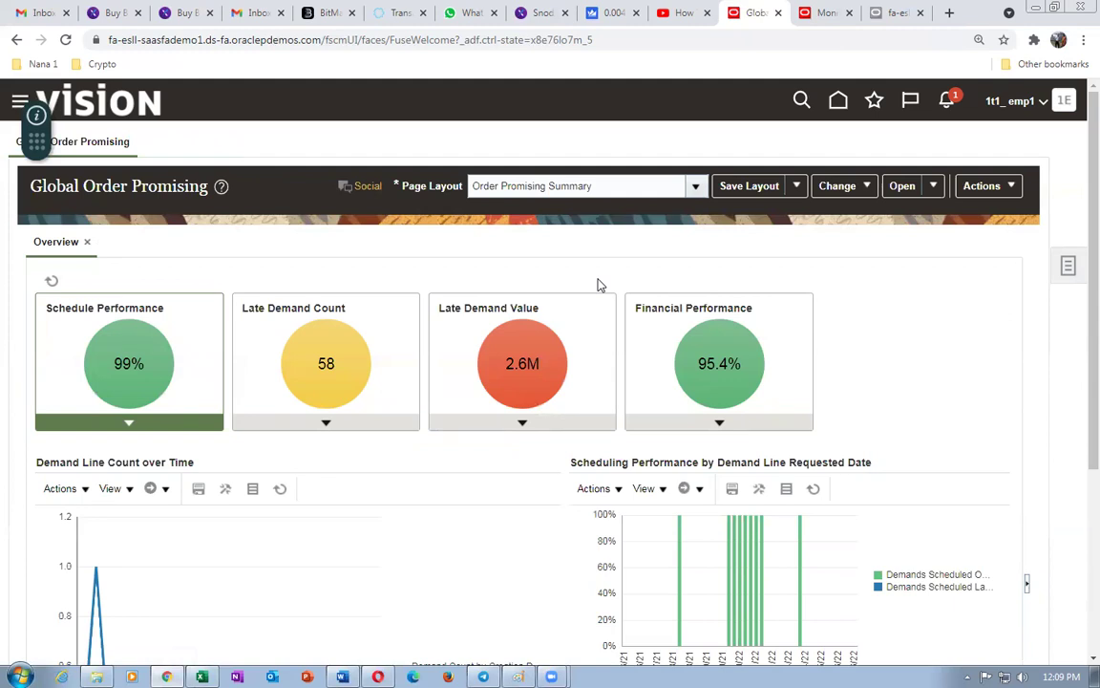
- On the Scheduled Processes tab, refresh repeatedly until Load Entity jobs 4097254–4097263 mostly finish
click(823, 12)
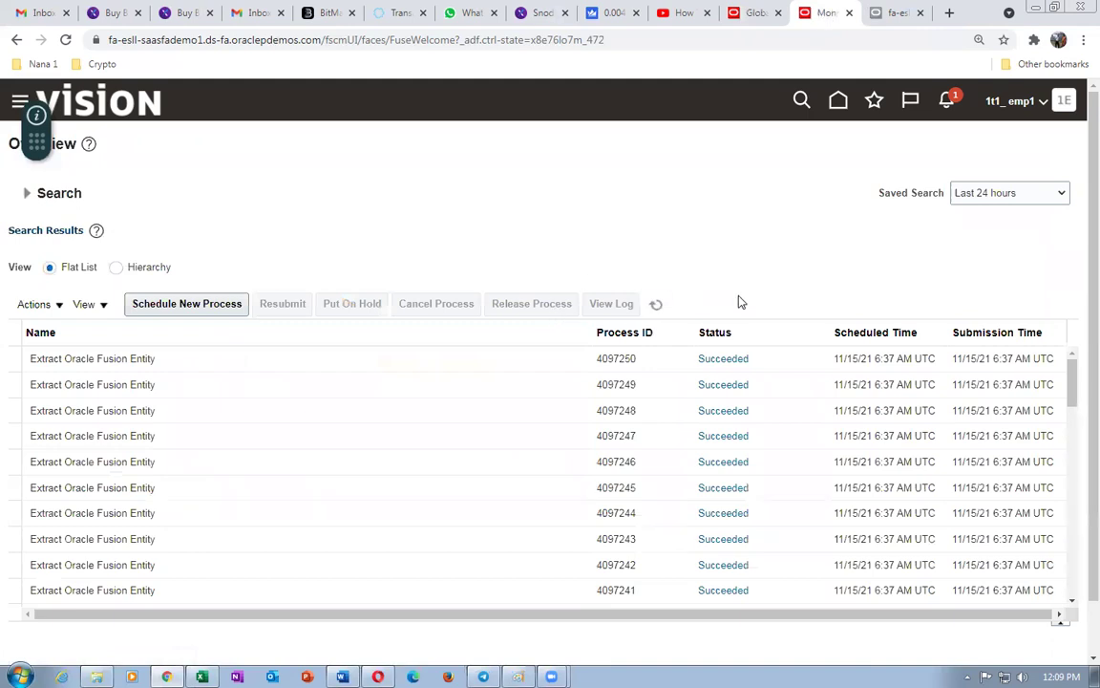
click(665, 308)
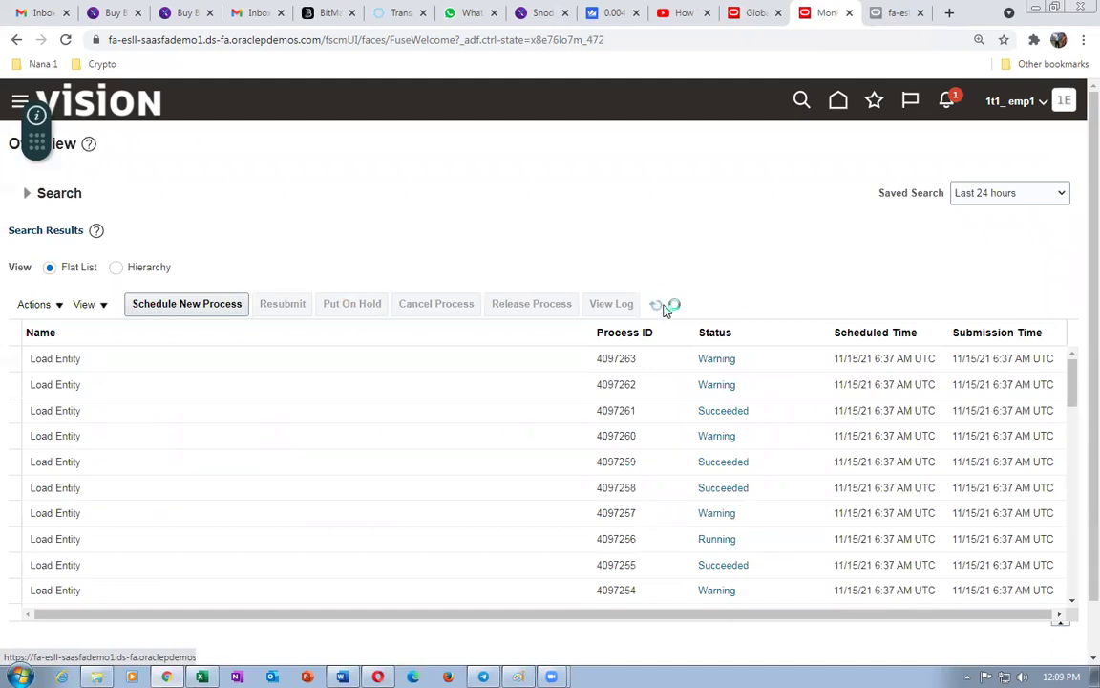
click(659, 305)
click(659, 306)
click(661, 305)
click(659, 305)
click(658, 306)
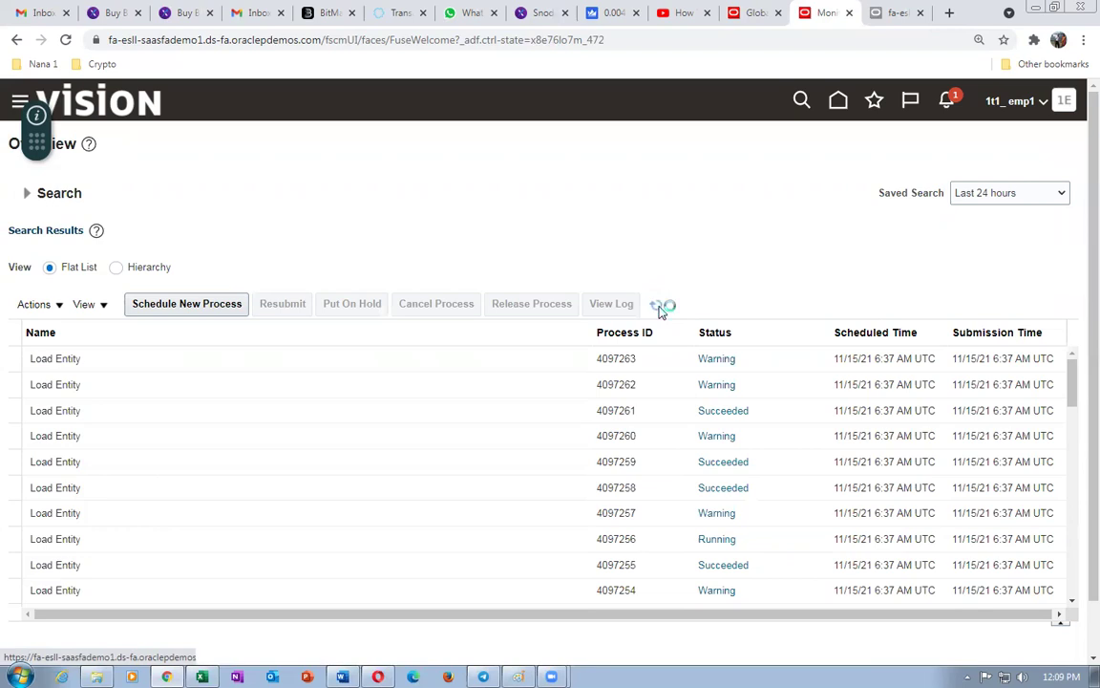
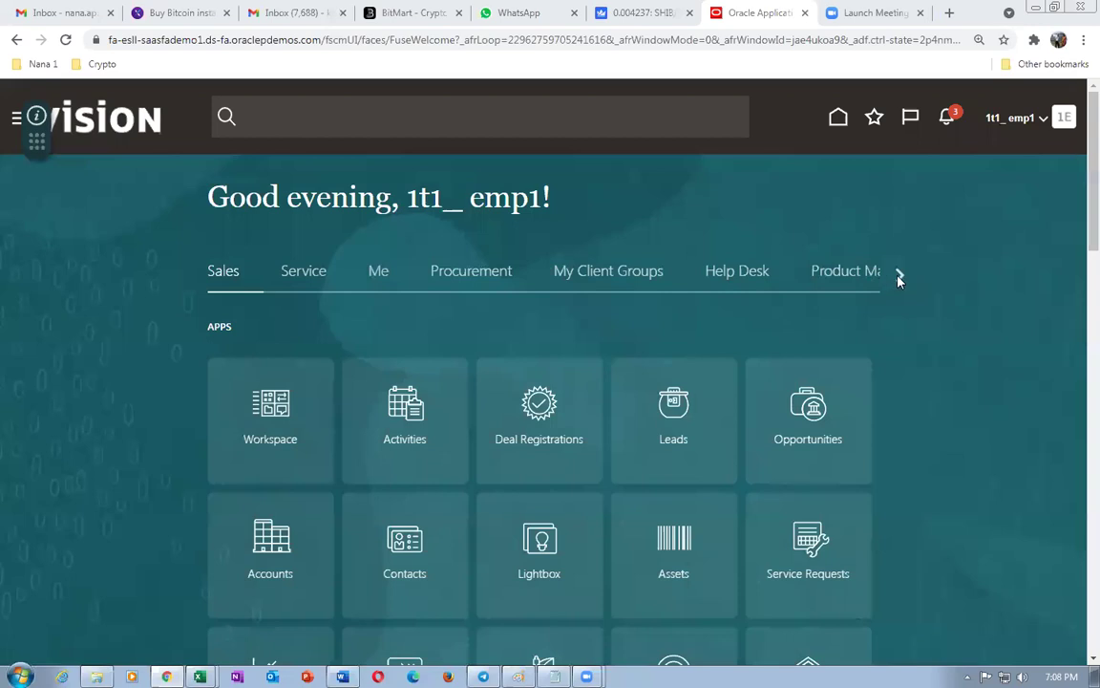
- Go to Order Management, open Global Order Promising, and show its task list
click(899, 276)
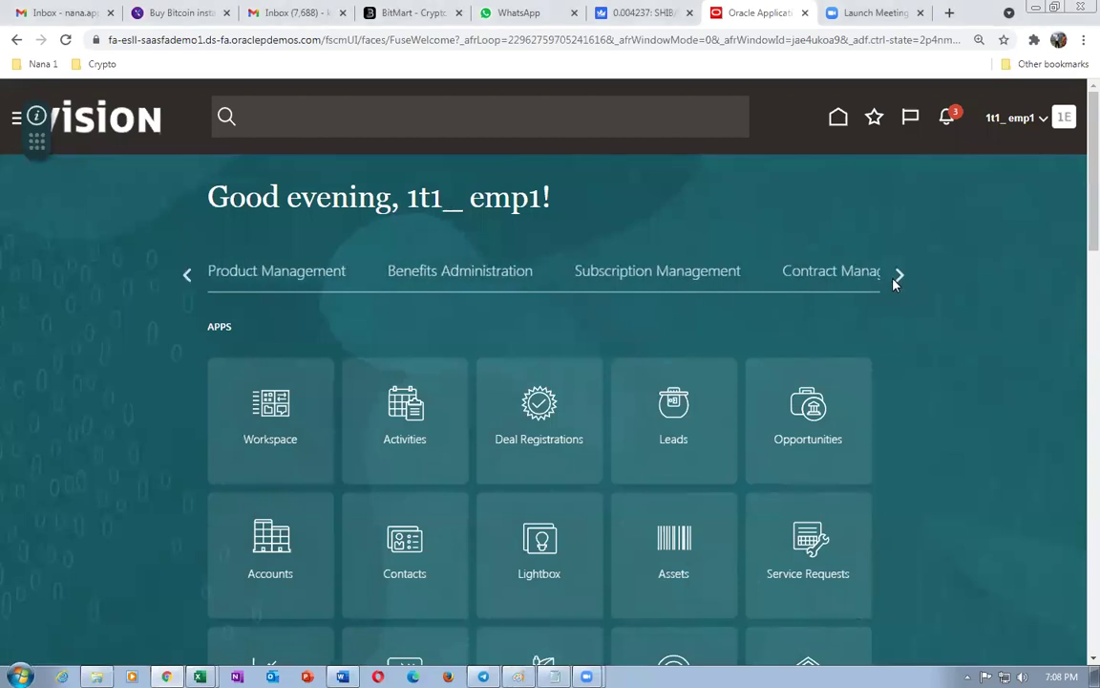
click(897, 278)
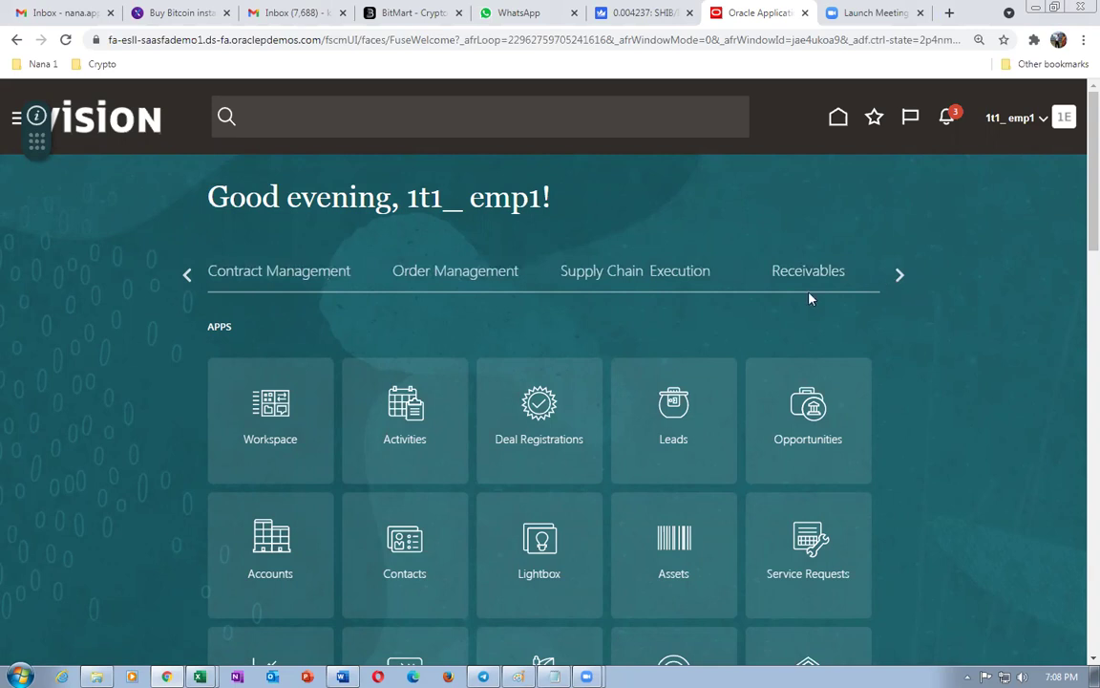
click(473, 278)
click(827, 453)
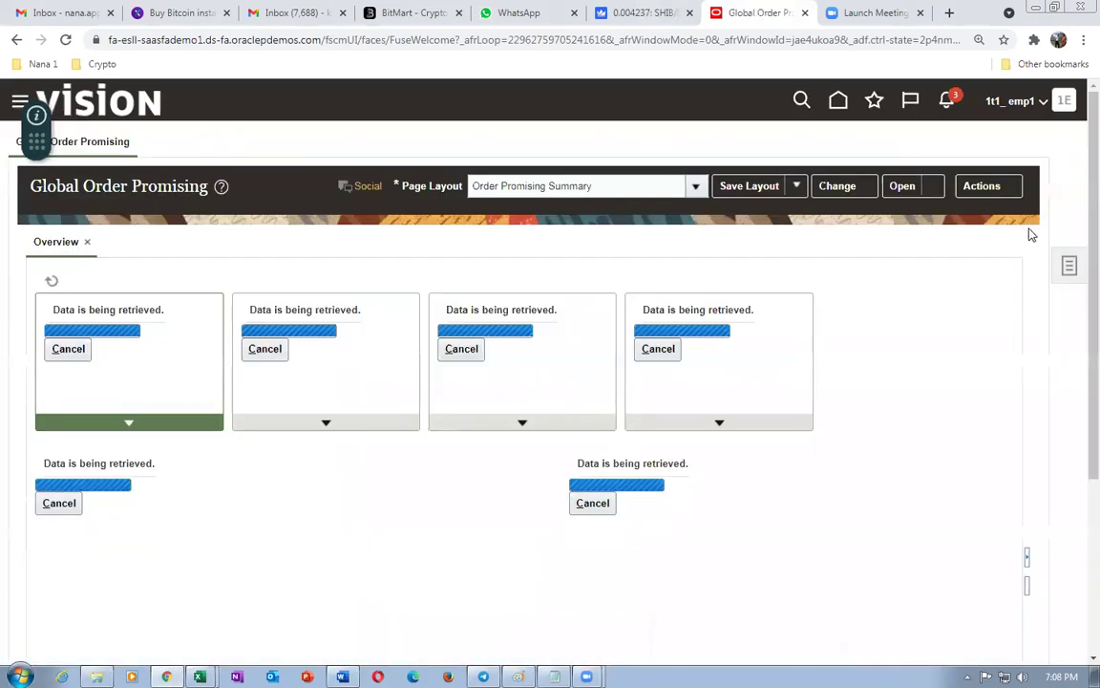
click(1069, 266)
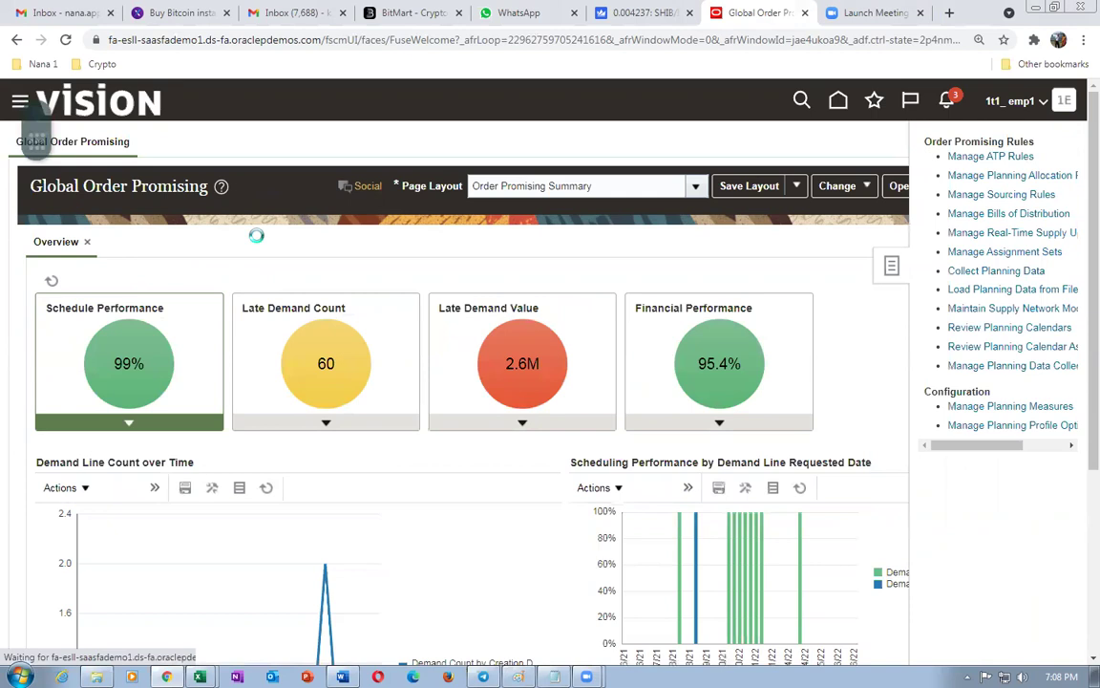
- Find sourcing rule 1t1_Global_Buy, inspect its Sources, then cancel without saving and return home
click(239, 273)
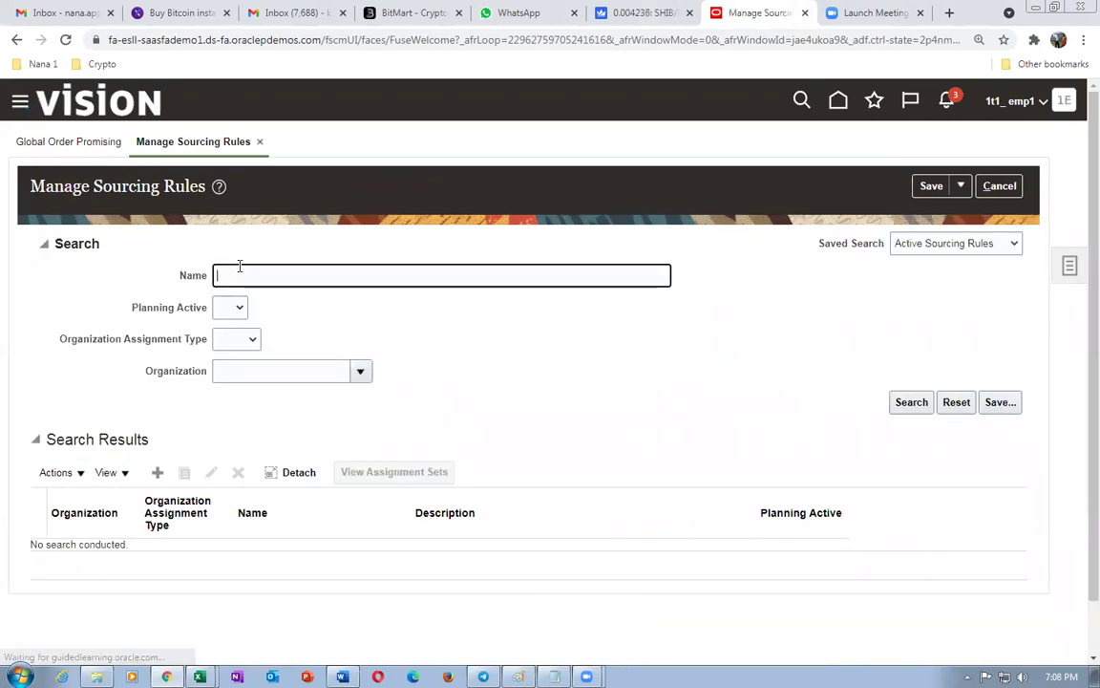
text(1t1)
key(Return)
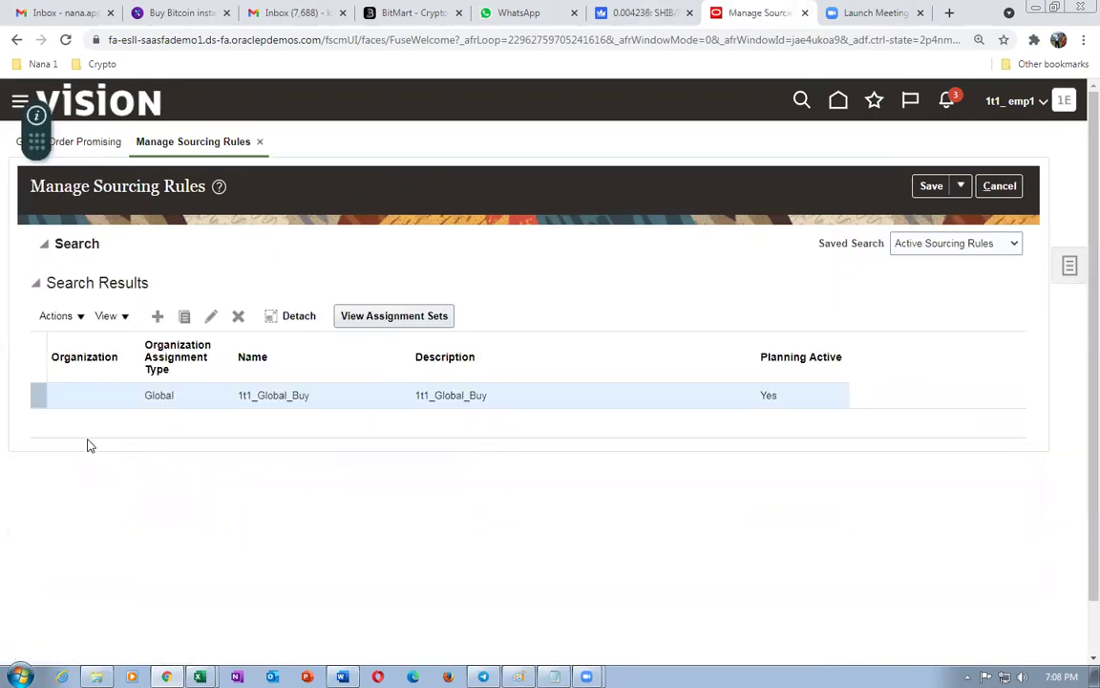
click(211, 316)
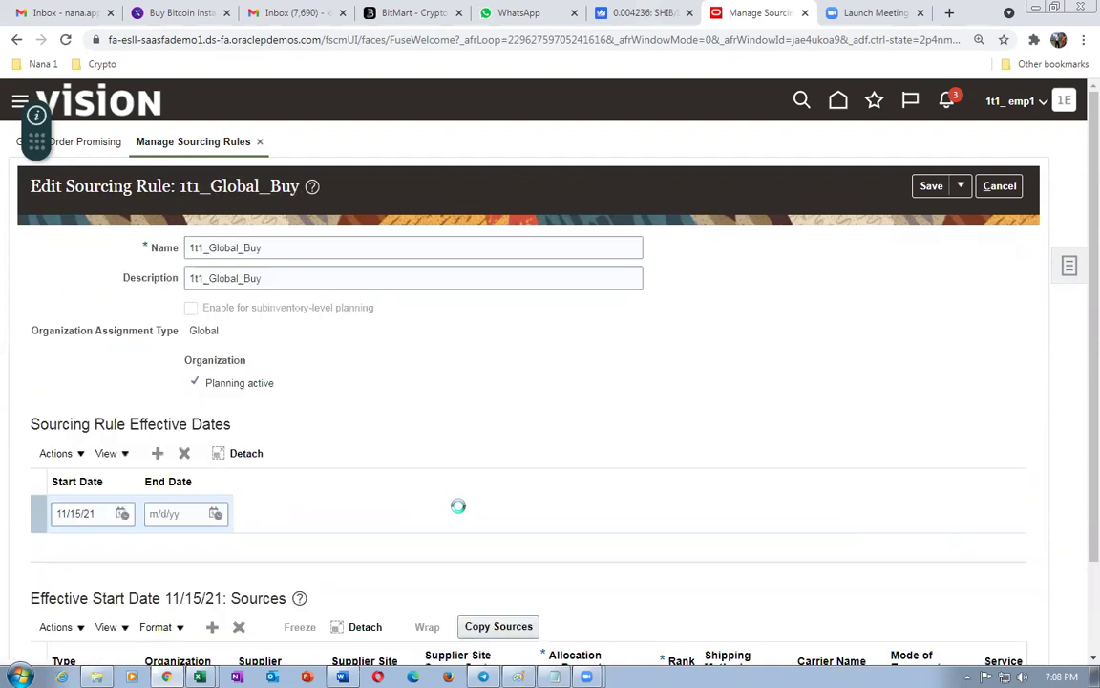
scroll(461, 514, down, 2)
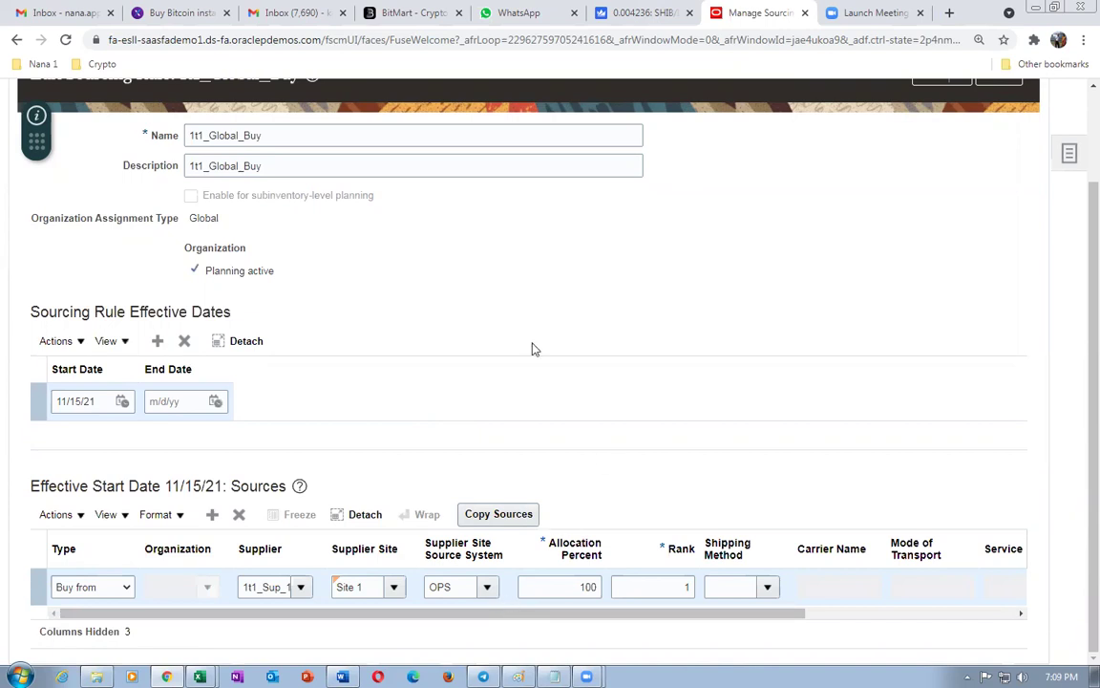
scroll(656, 347, up, 3)
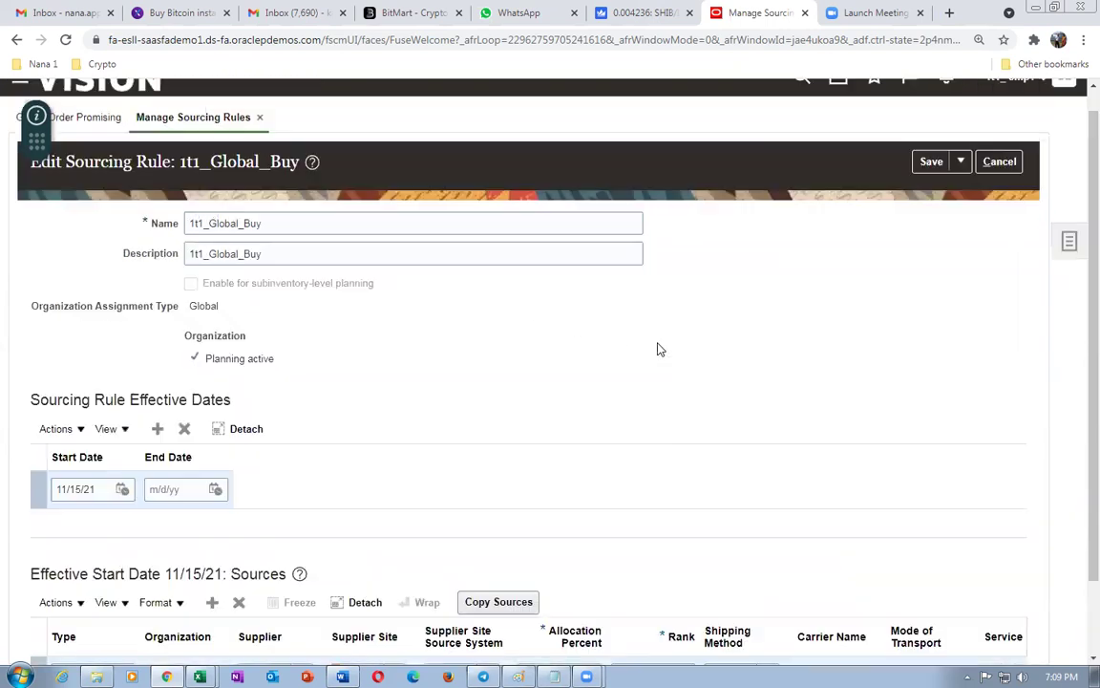
click(1010, 190)
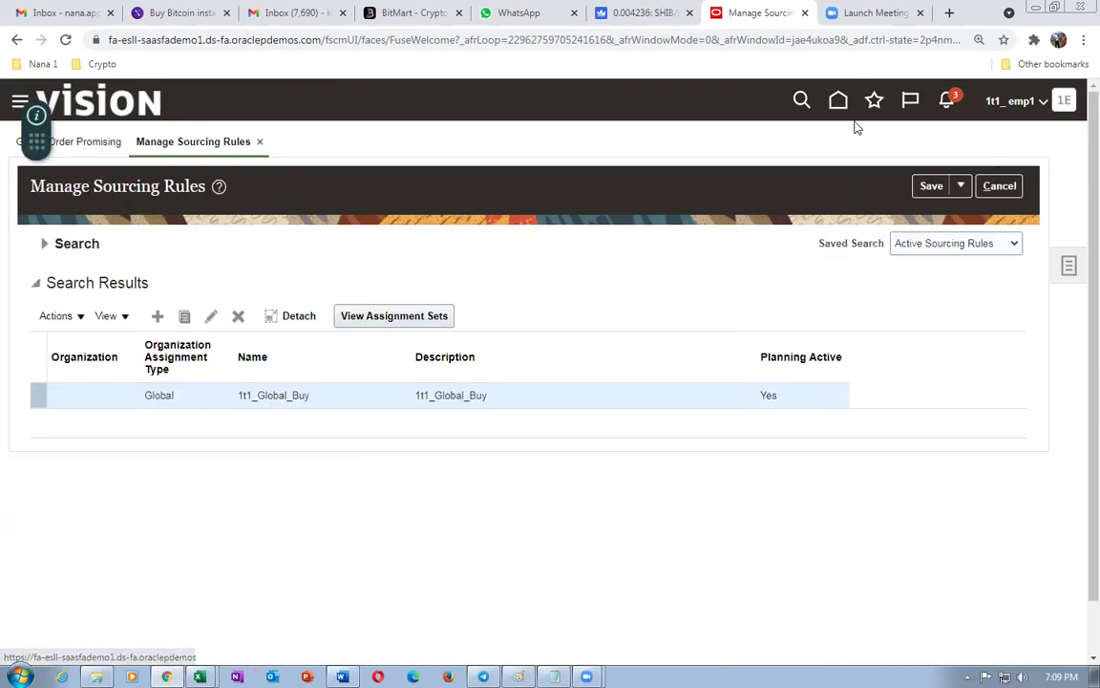
click(836, 101)
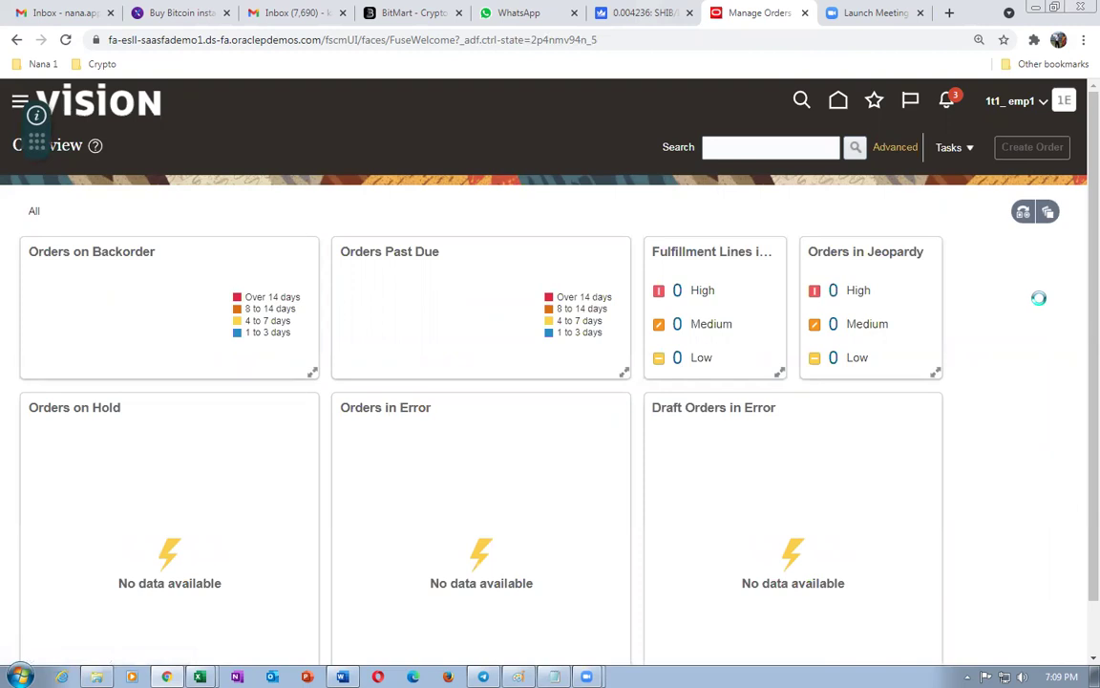
- Create a new sales order for the suggested 1t1 test customer
click(269, 251)
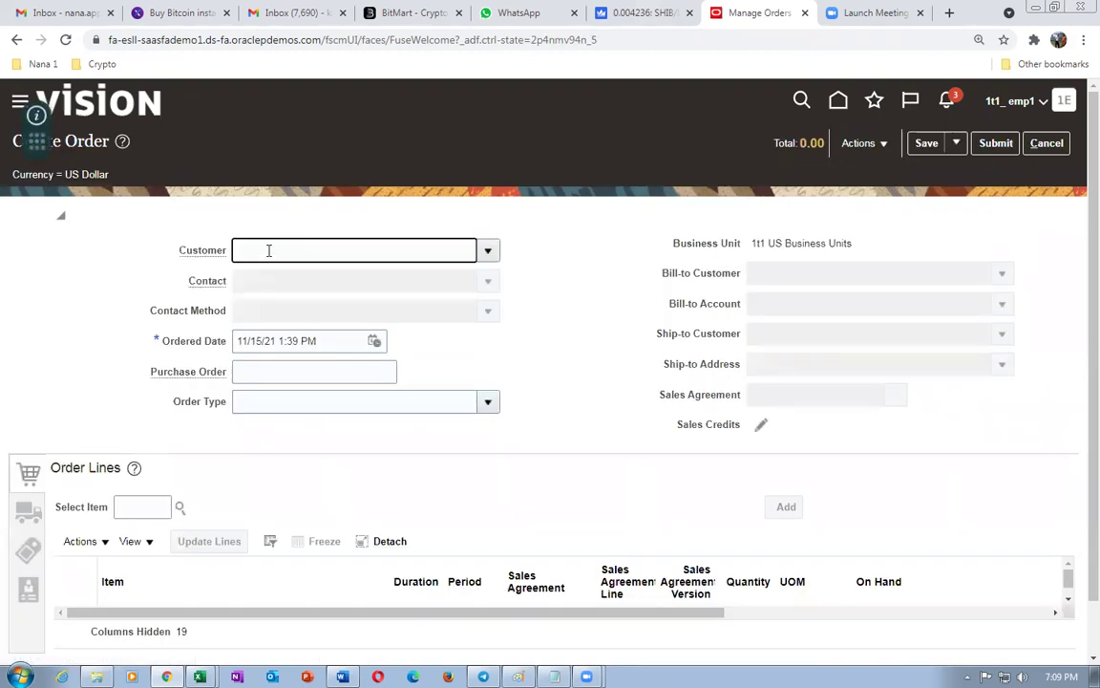
text(1t1)
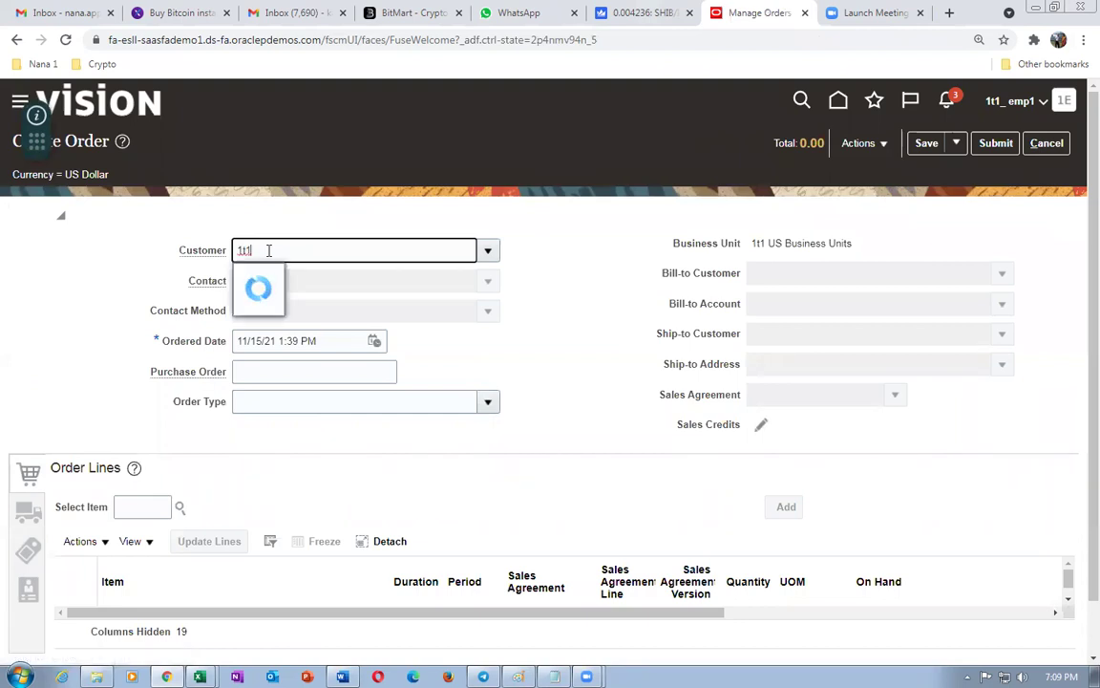
click(285, 277)
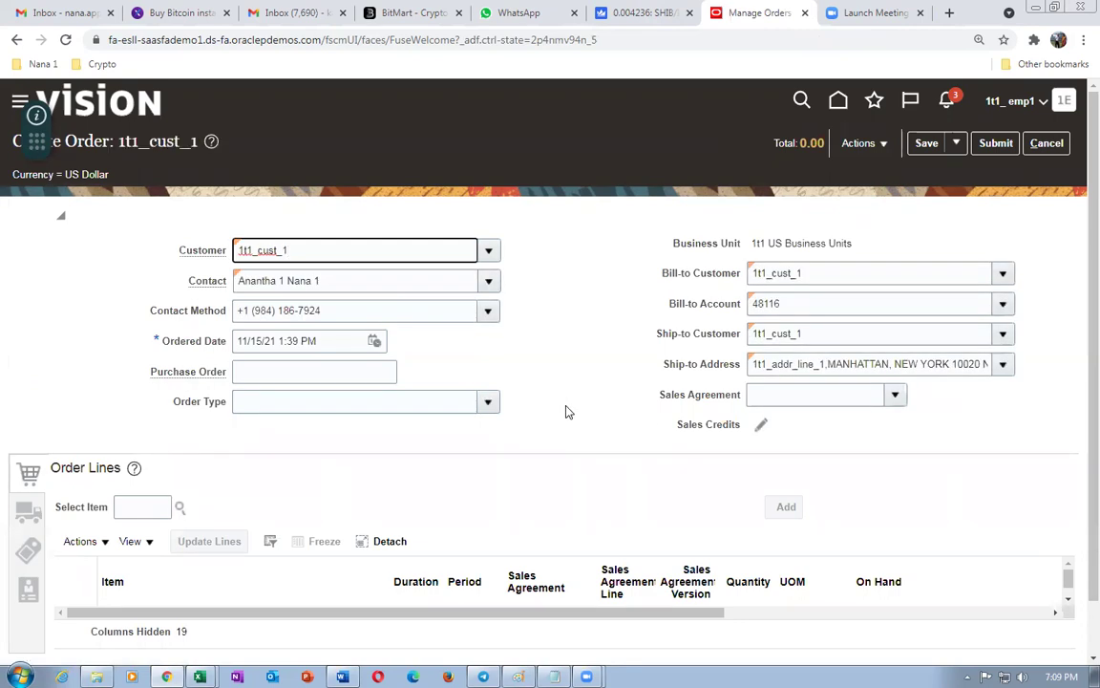
- Add an order line for item 1t1_B_to_B_Buy with quantity 15
click(131, 508)
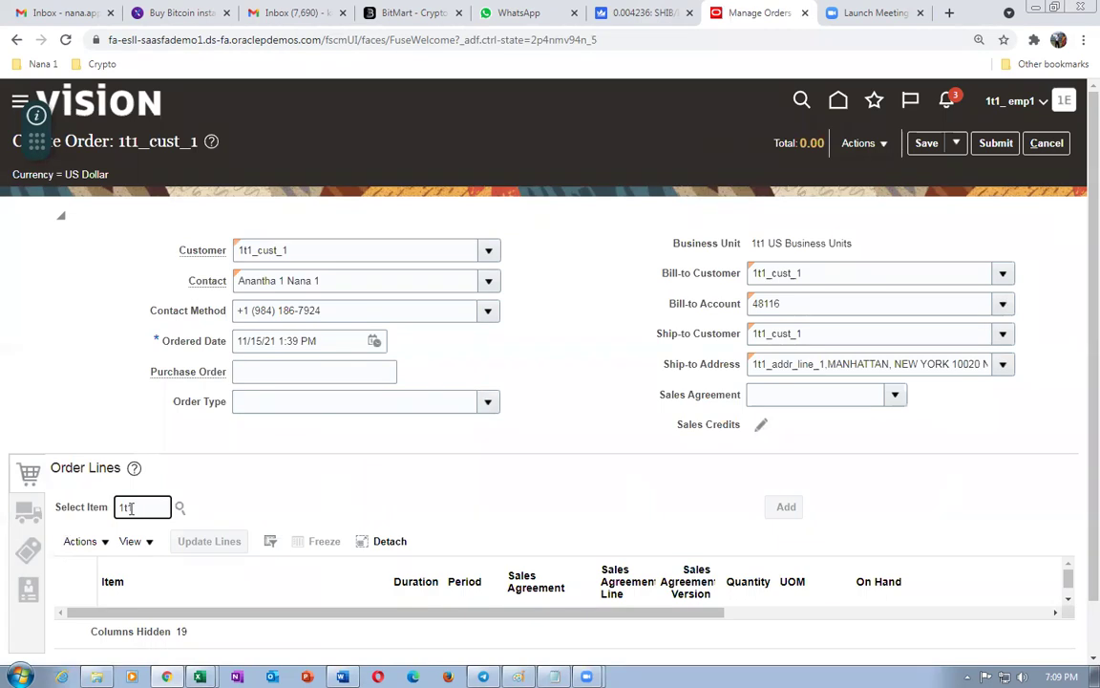
key(Tab)
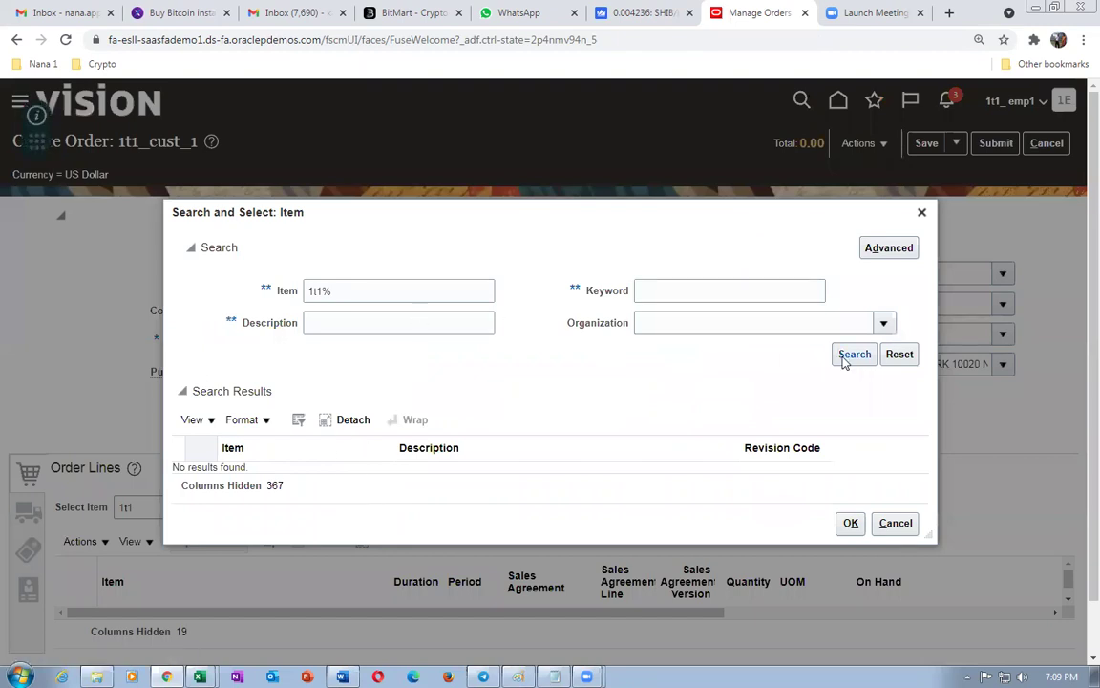
click(846, 358)
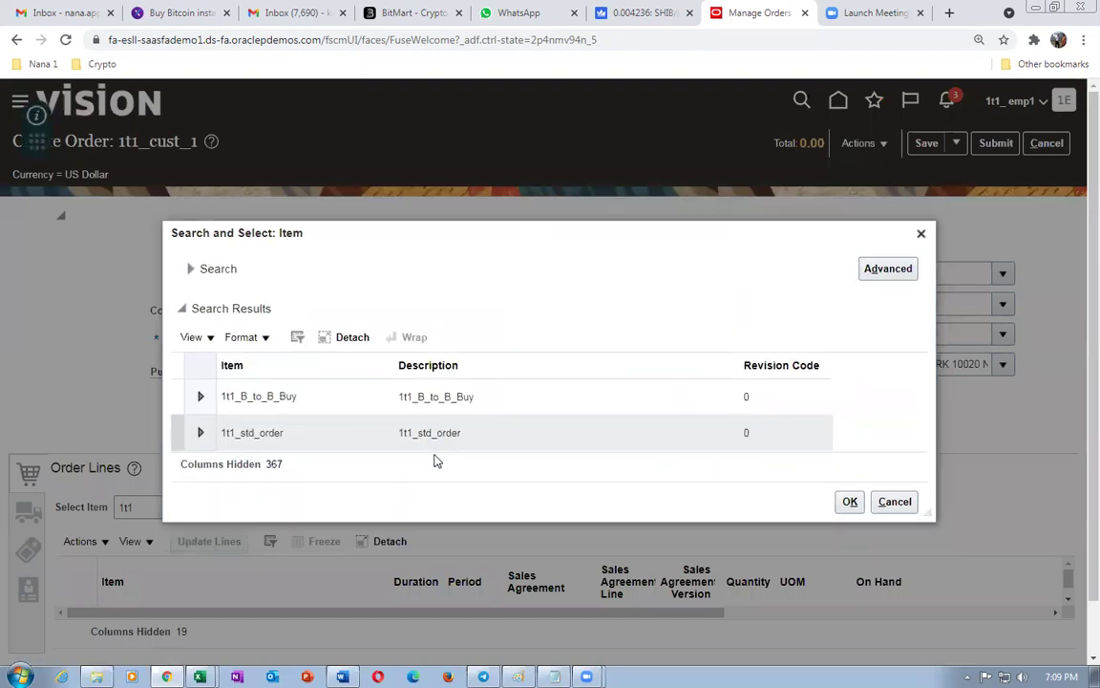
click(369, 396)
click(849, 501)
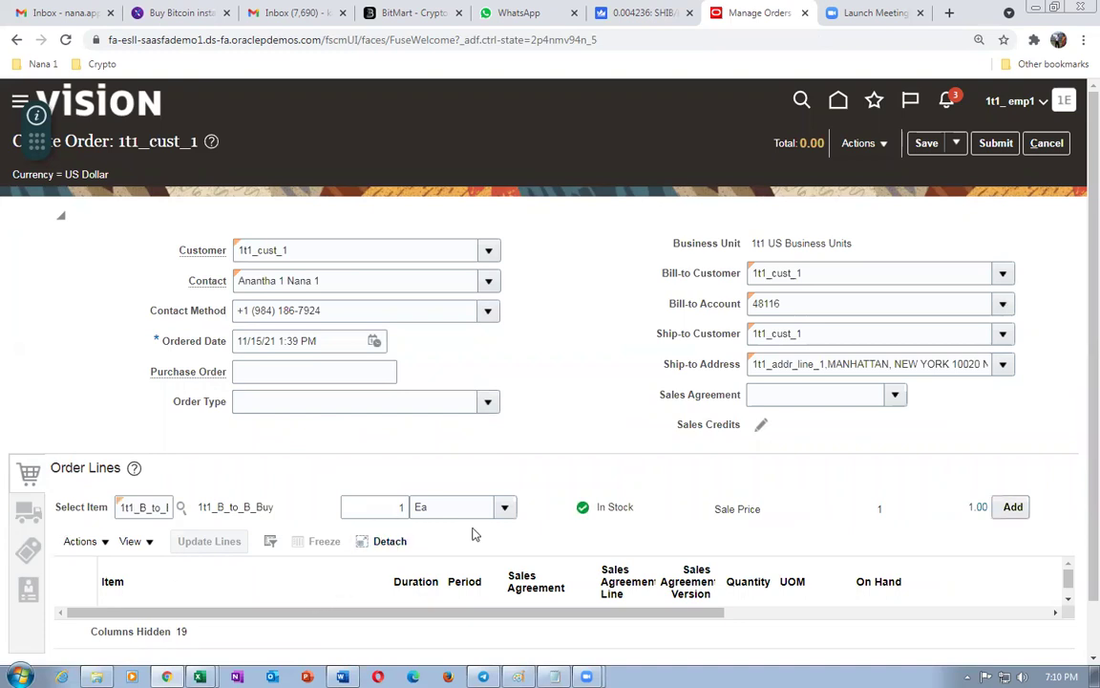
double_click(394, 507)
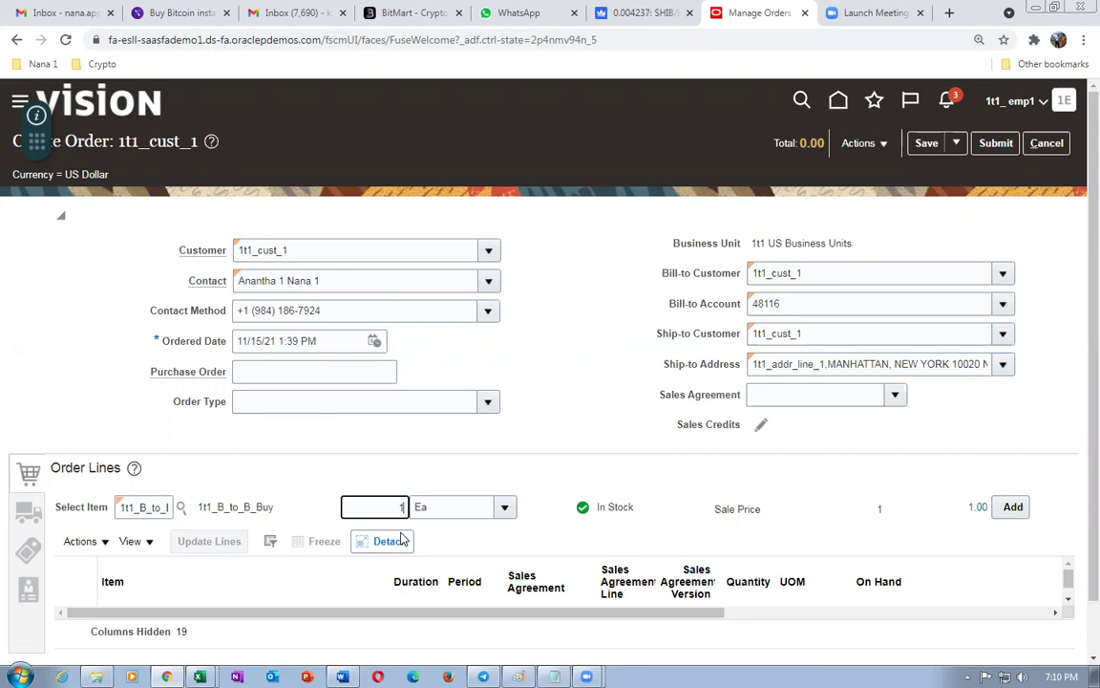
text(15)
key(Tab)
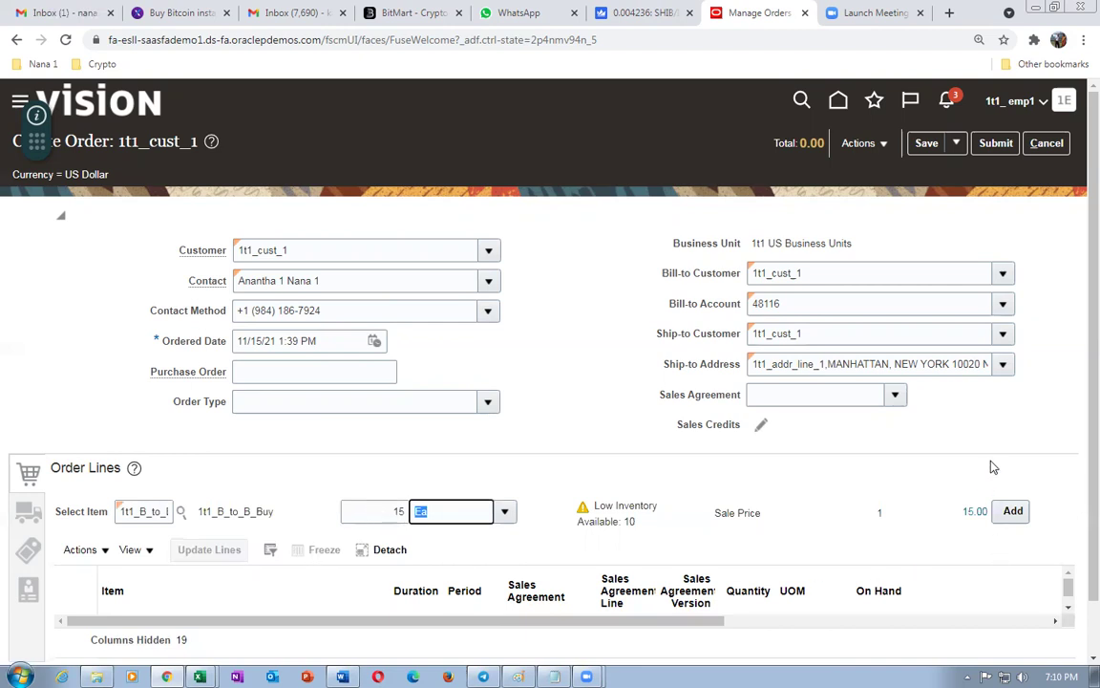
click(1013, 510)
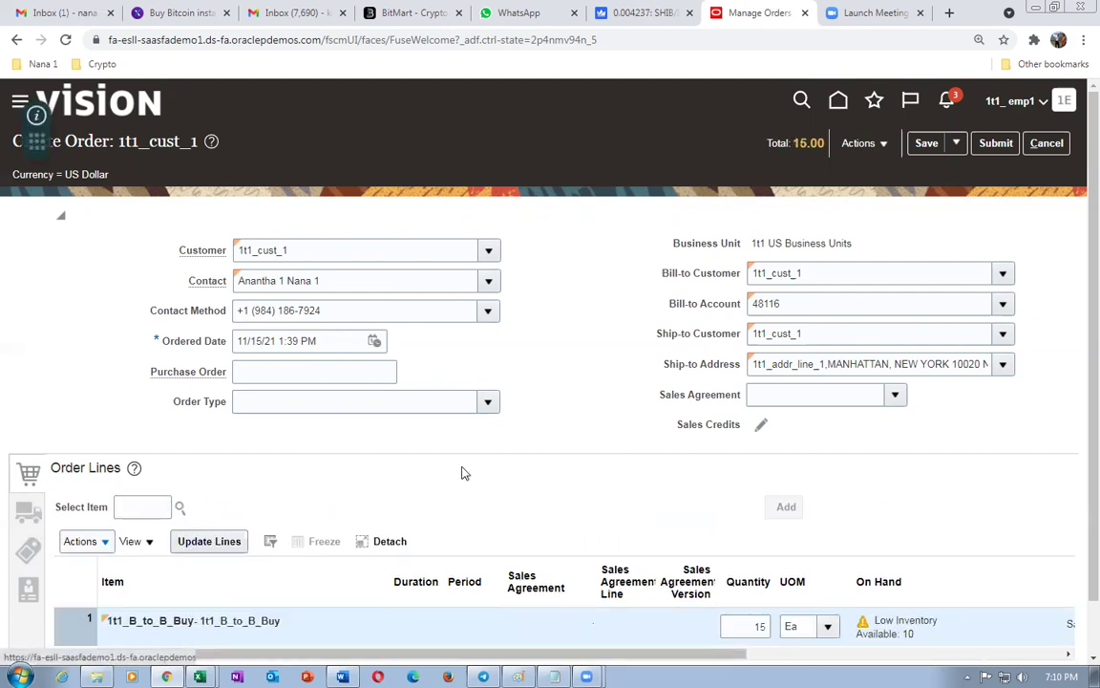
- Review the line's shipment and supply details, then submit the sales order
click(28, 509)
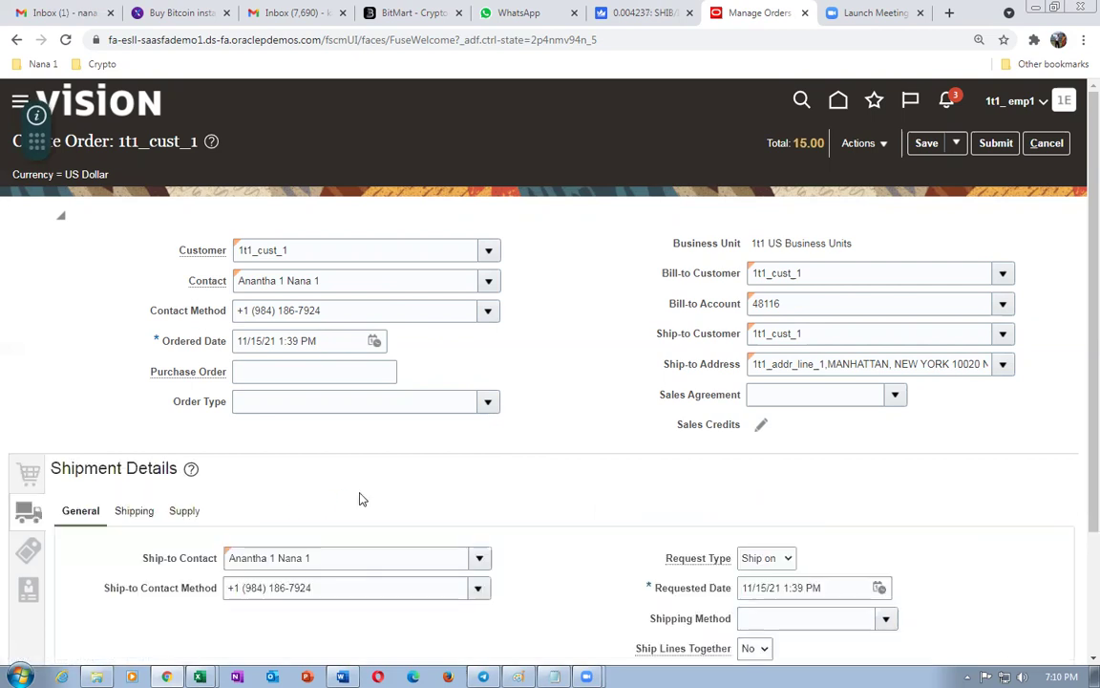
click(185, 511)
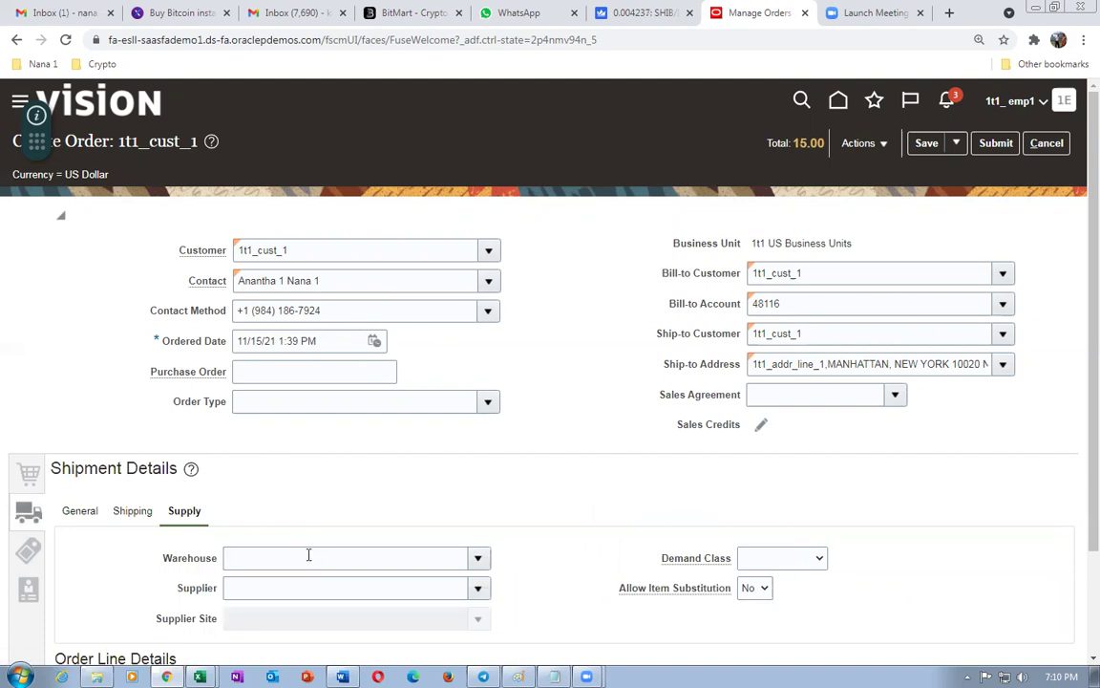
scroll(1079, 536, down, 2)
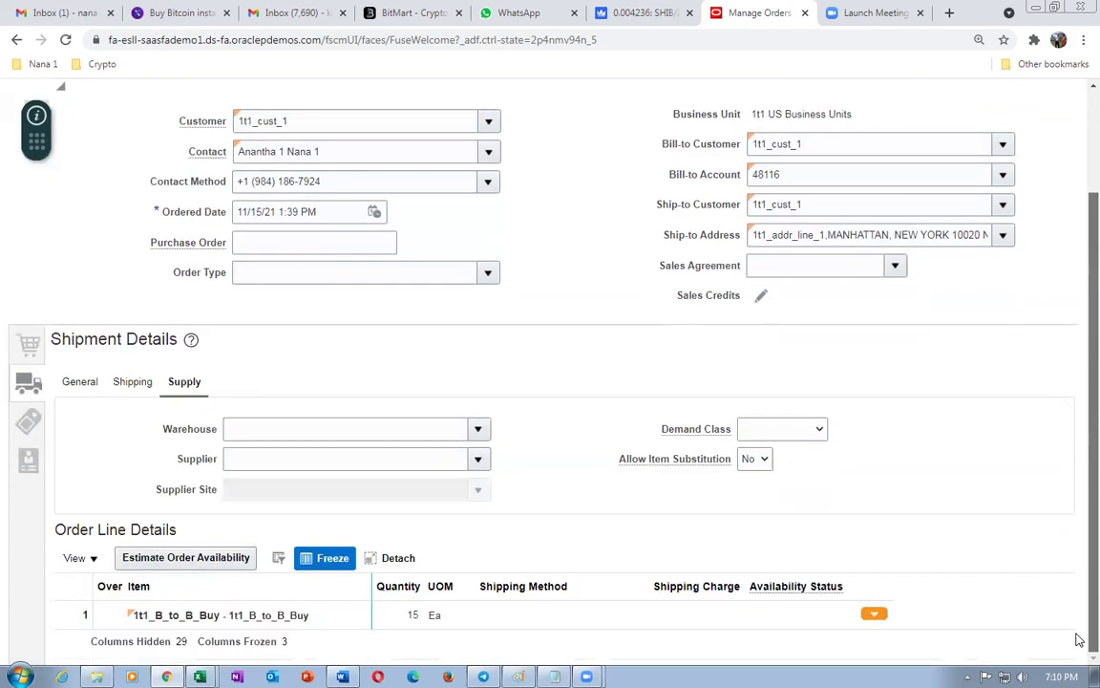
scroll(1078, 573, up, 2)
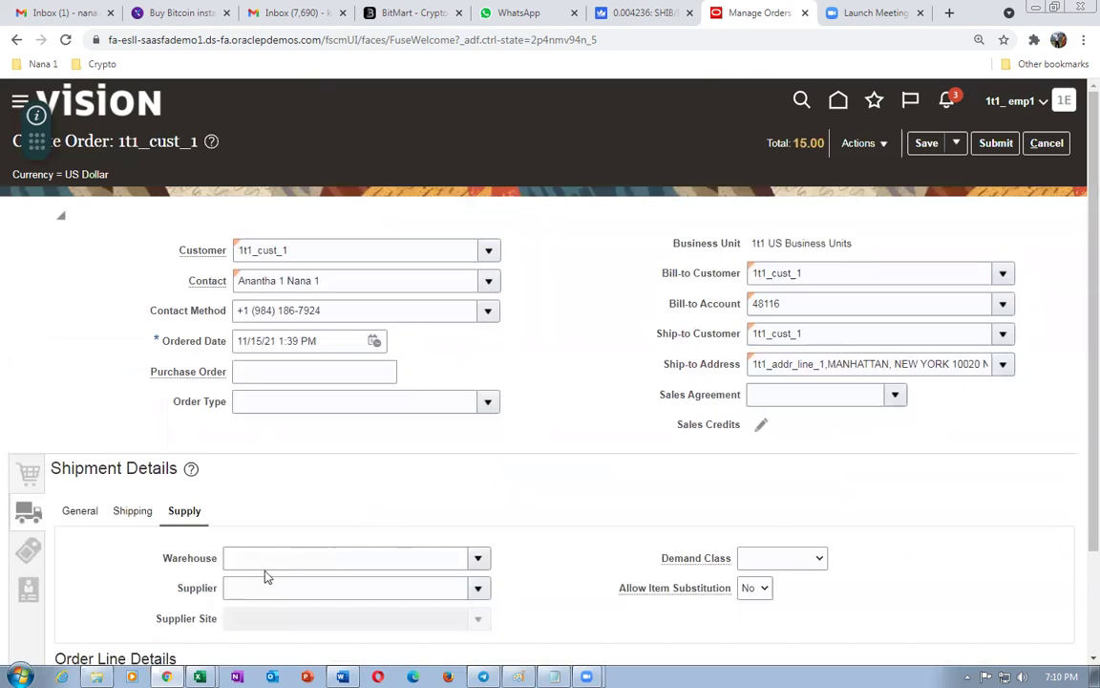
click(996, 143)
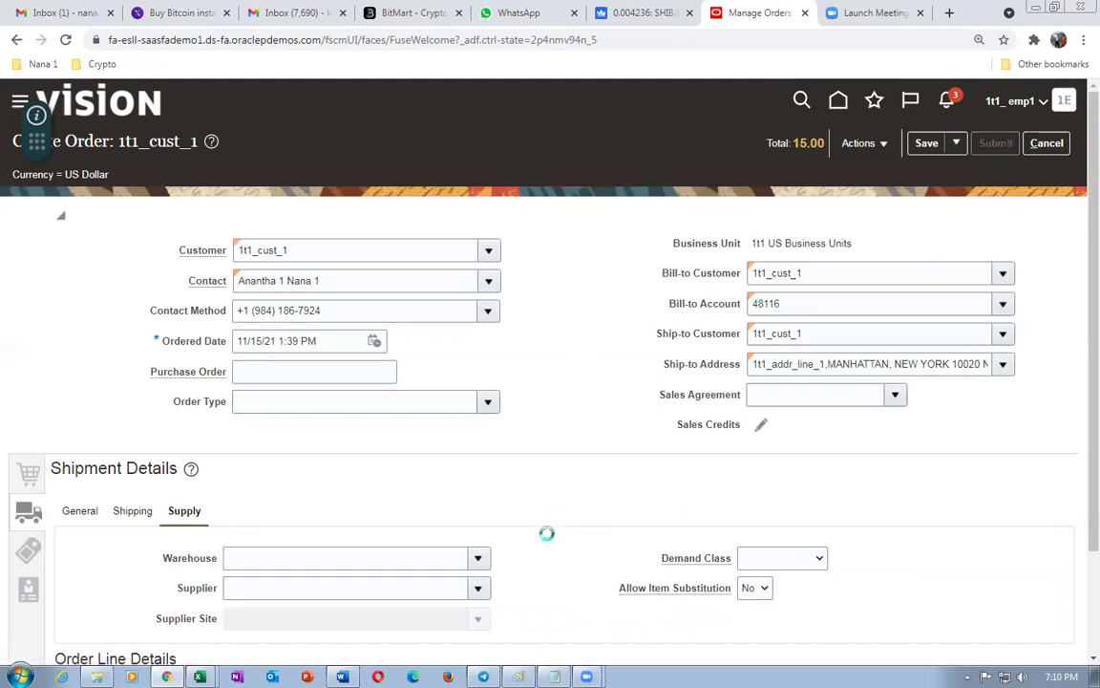
- Launch Notepad beside the browser for the order number and dismiss the submission confirmation
key(super)
text(n)
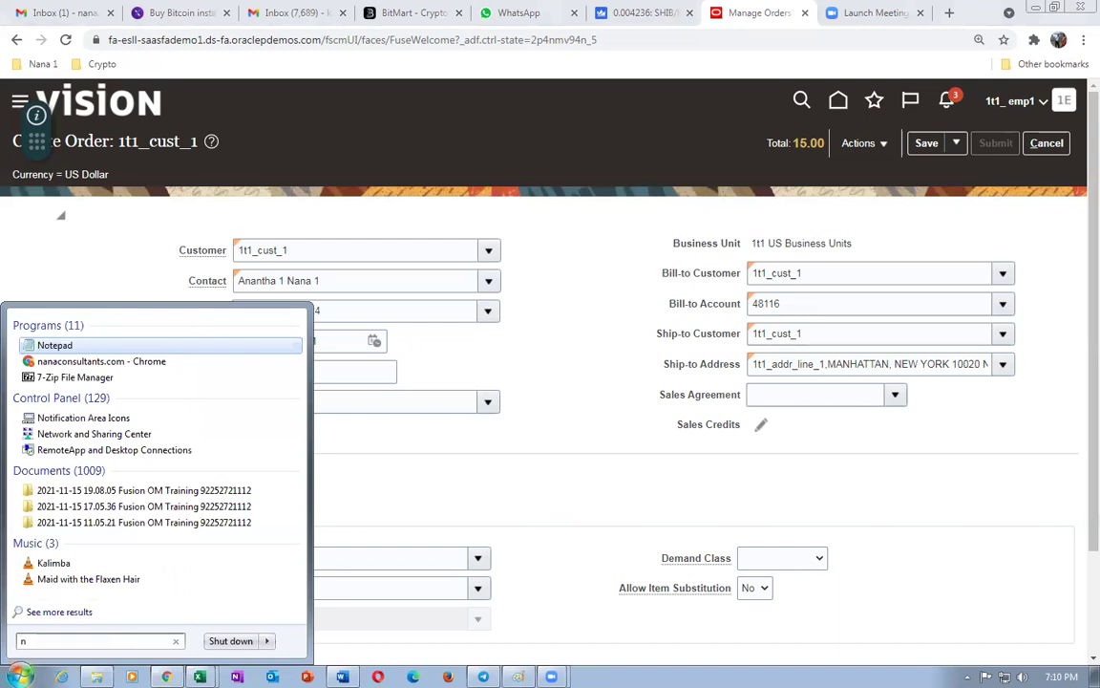
text(otepad)
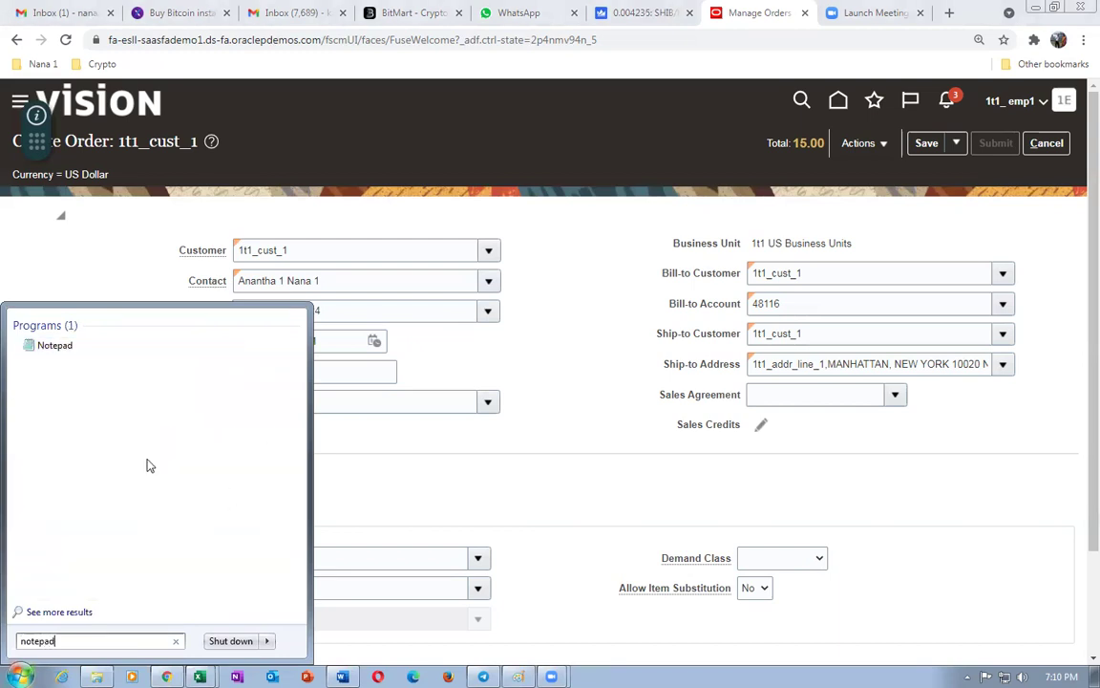
click(54, 347)
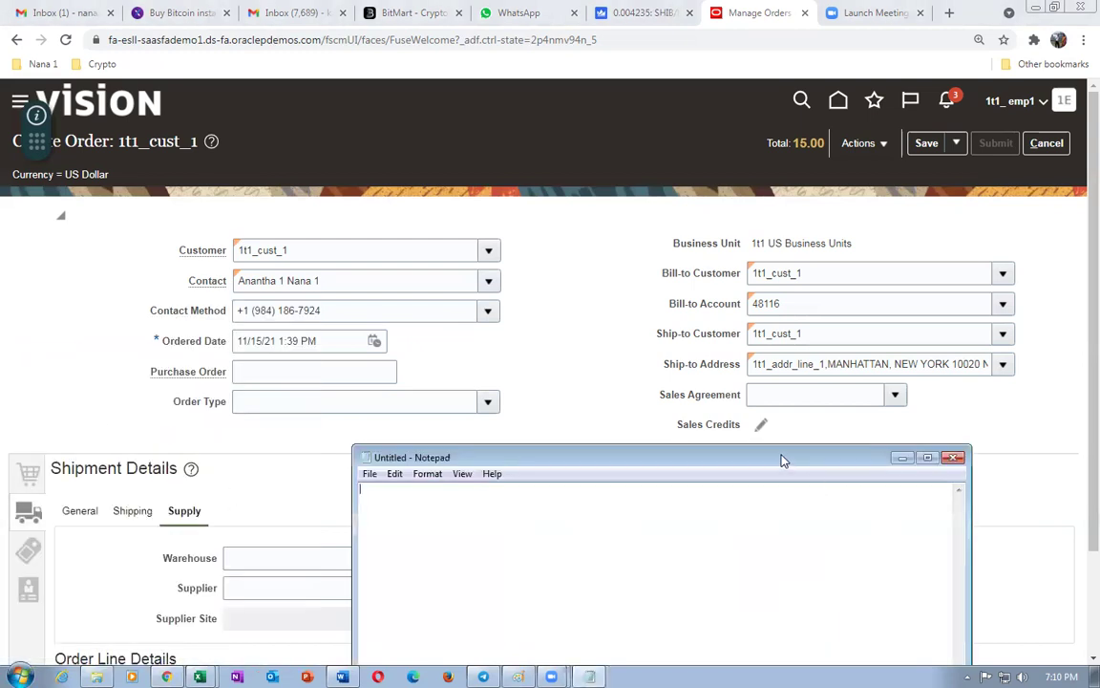
drag(782, 460, 1084, 472)
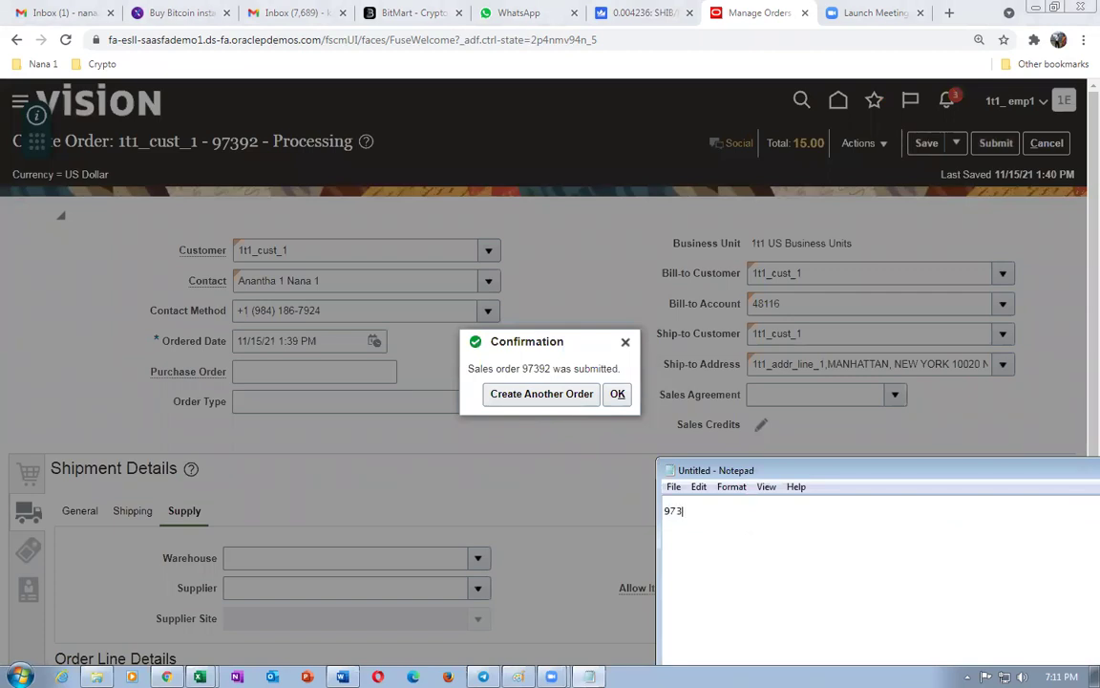
click(617, 394)
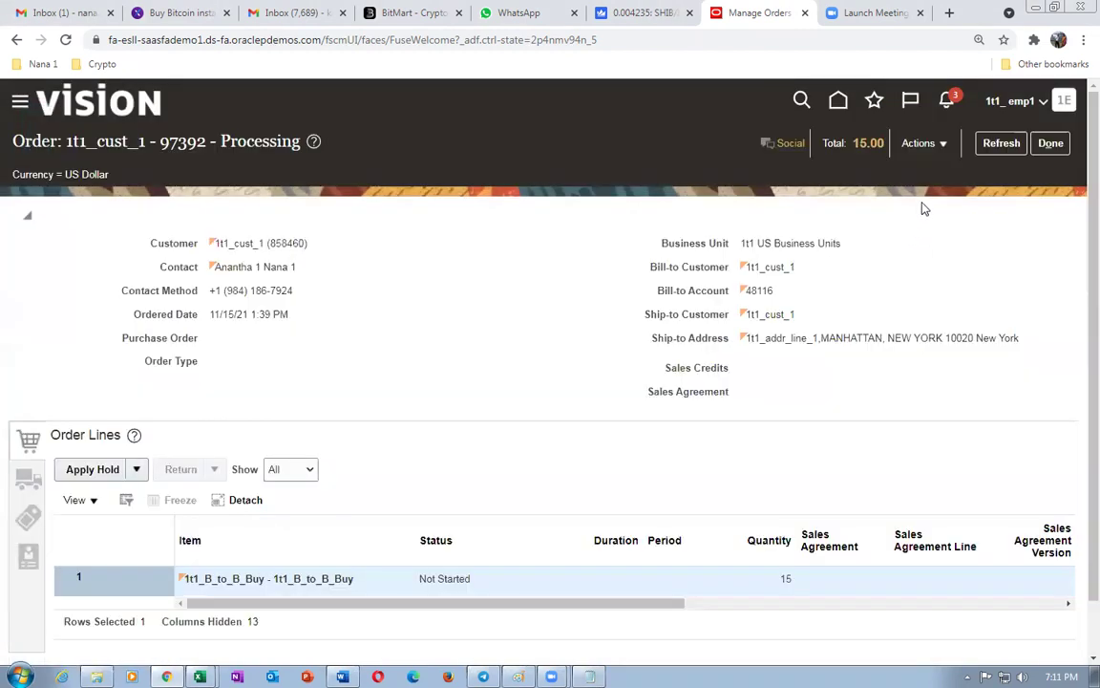
- Switch to the Fulfillment View and open the fulfillment line's orchestration process
click(919, 144)
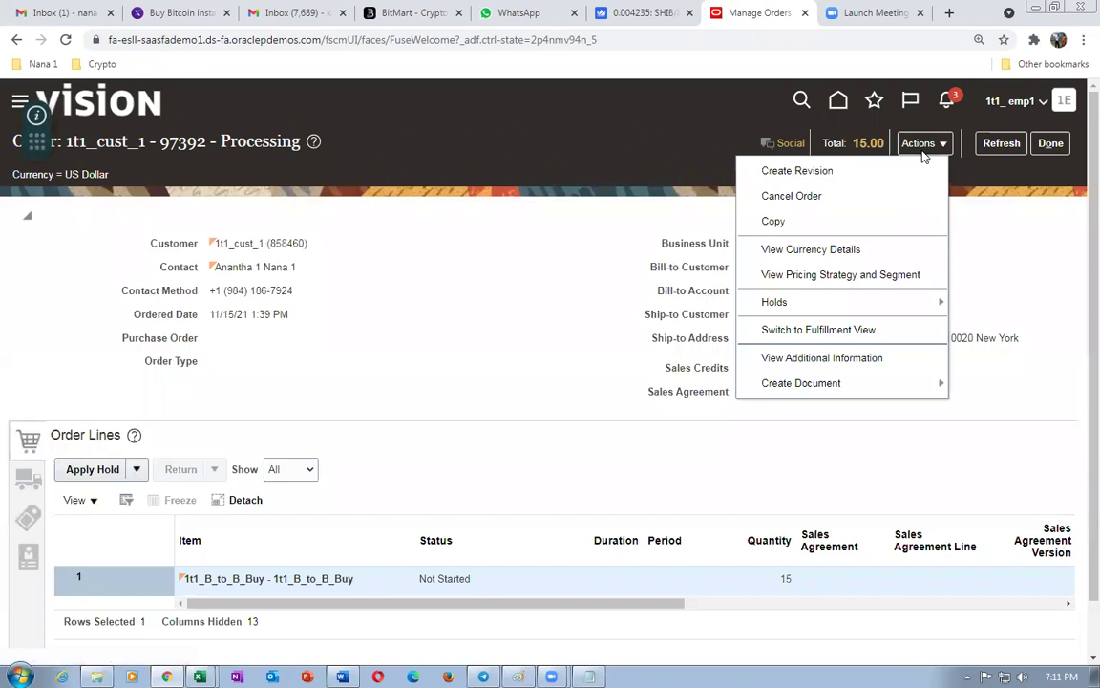
click(830, 332)
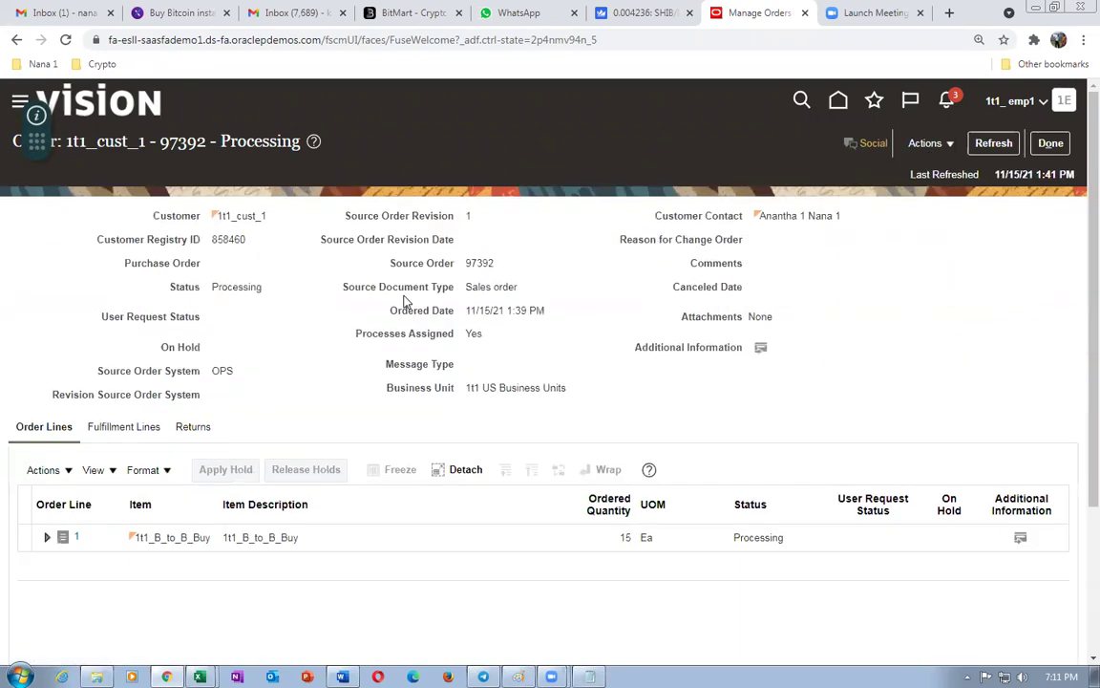
click(121, 427)
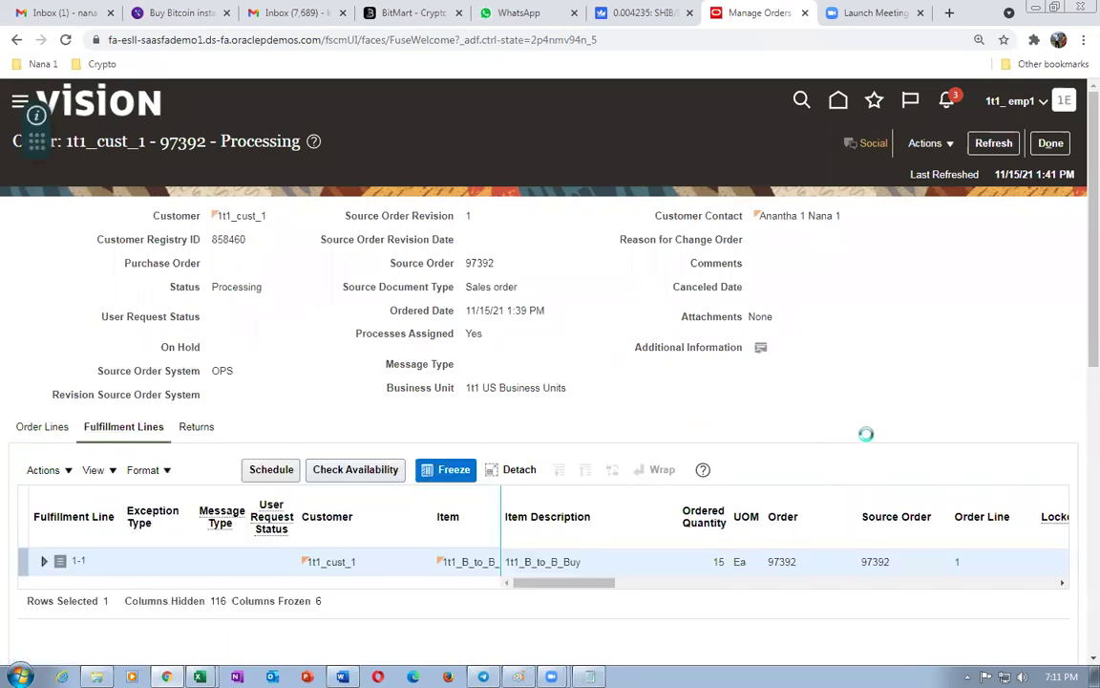
drag(577, 585, 754, 580)
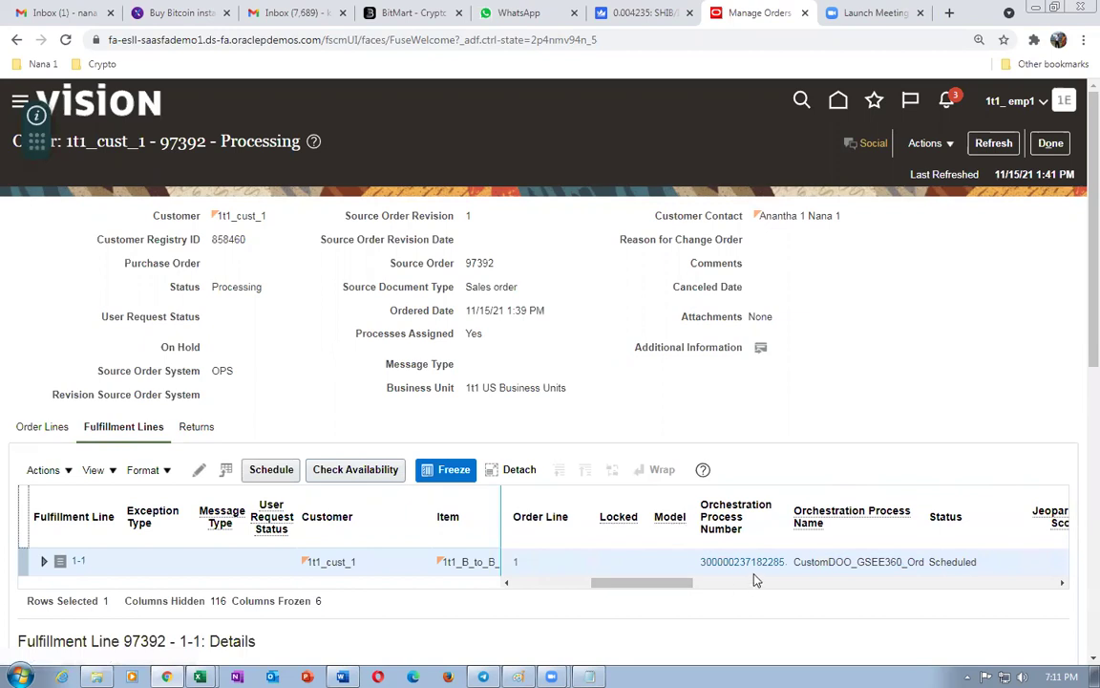
click(753, 563)
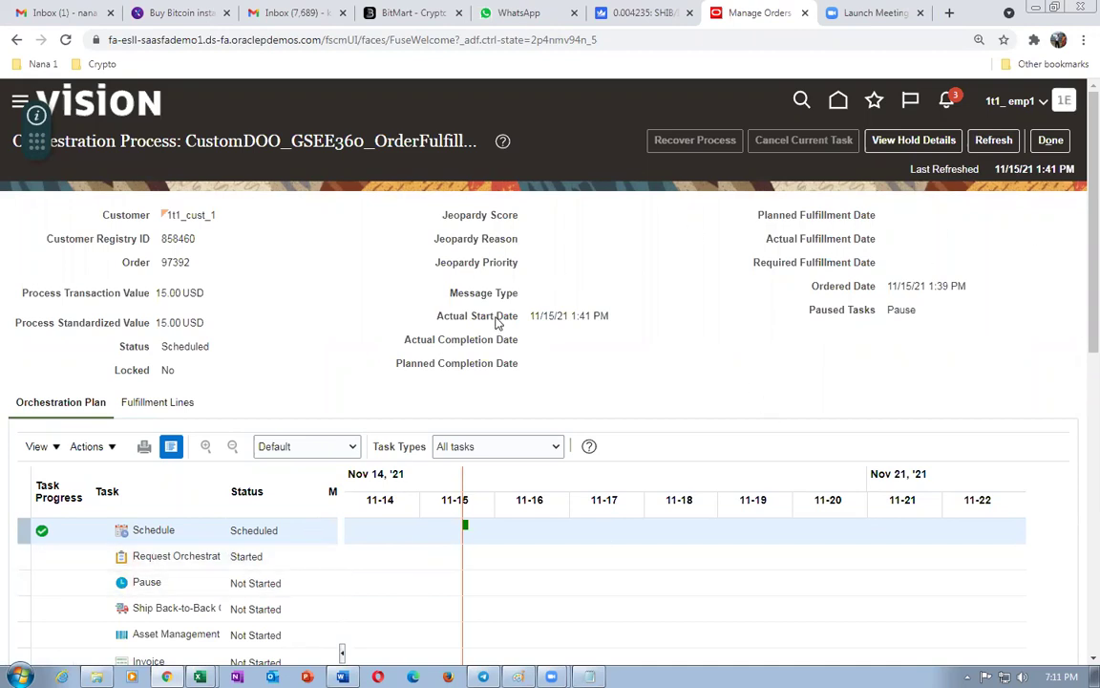
- Refresh the orchestration process twice until it shows Awaiting Shipping, then bring up the DOO search results
click(994, 141)
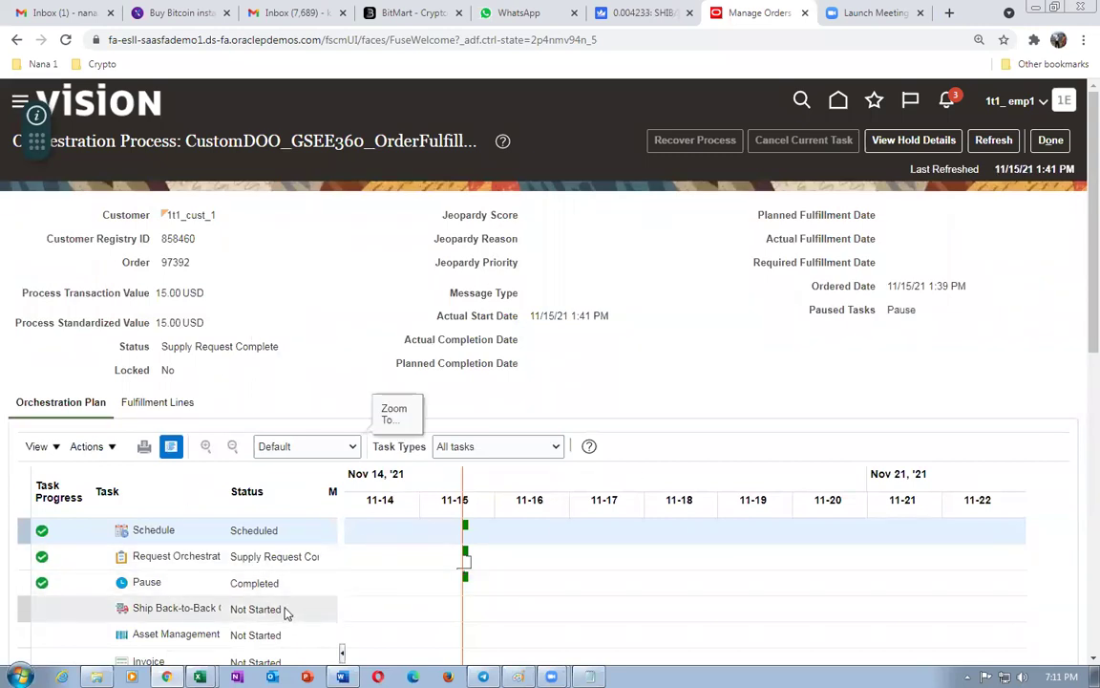
click(994, 140)
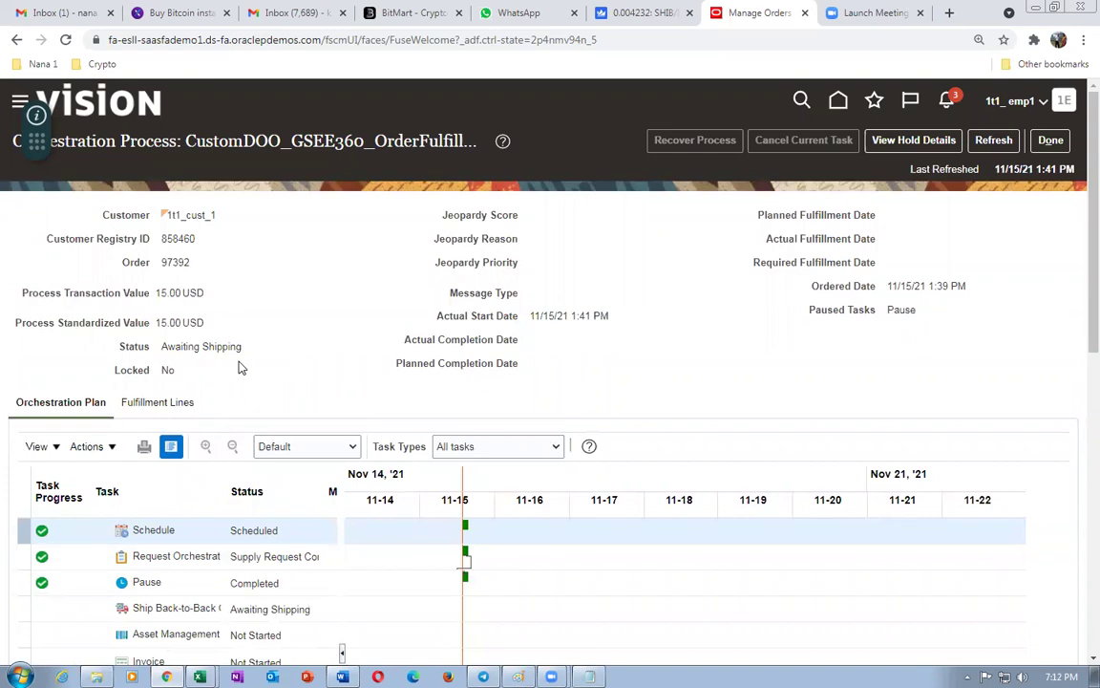
key(alt+Tab)
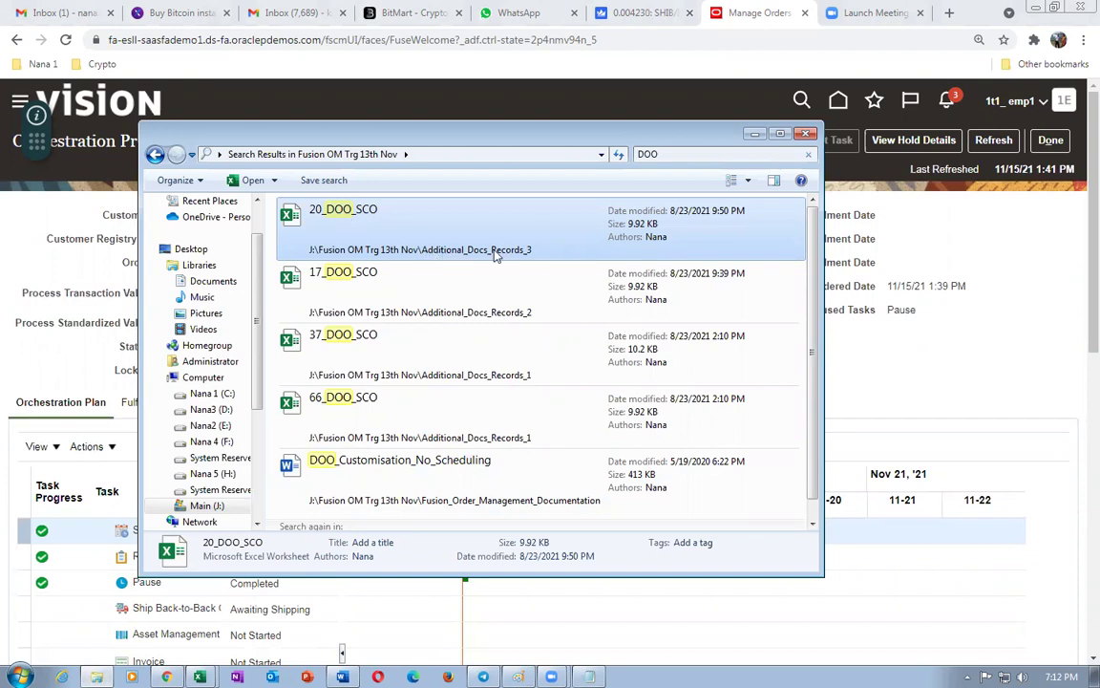
- Open the 20_DOO_SCO workbook and point out where SCO orchestration begins and ends
double_click(357, 229)
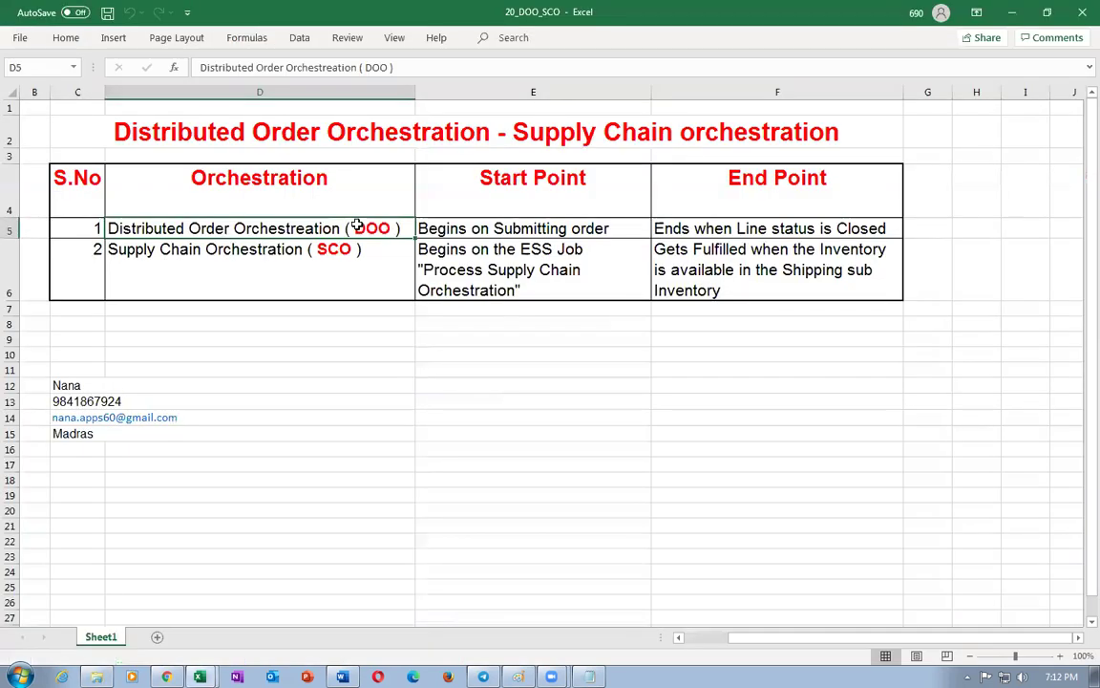
key(ctrl+c)
click(213, 269)
key(Escape)
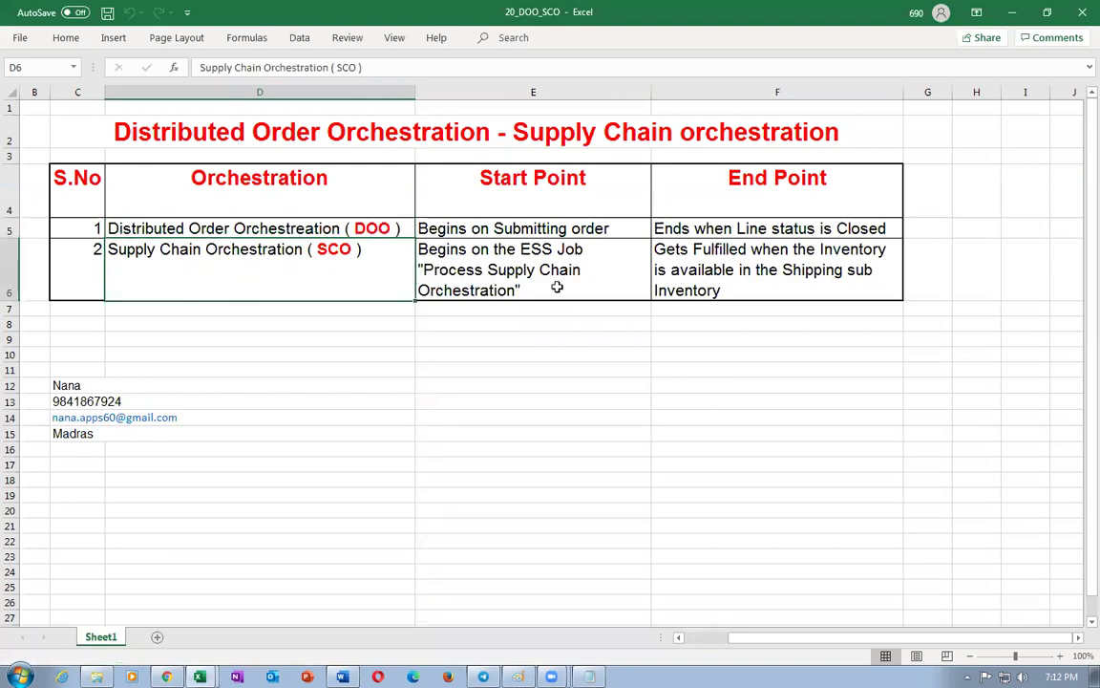
click(552, 274)
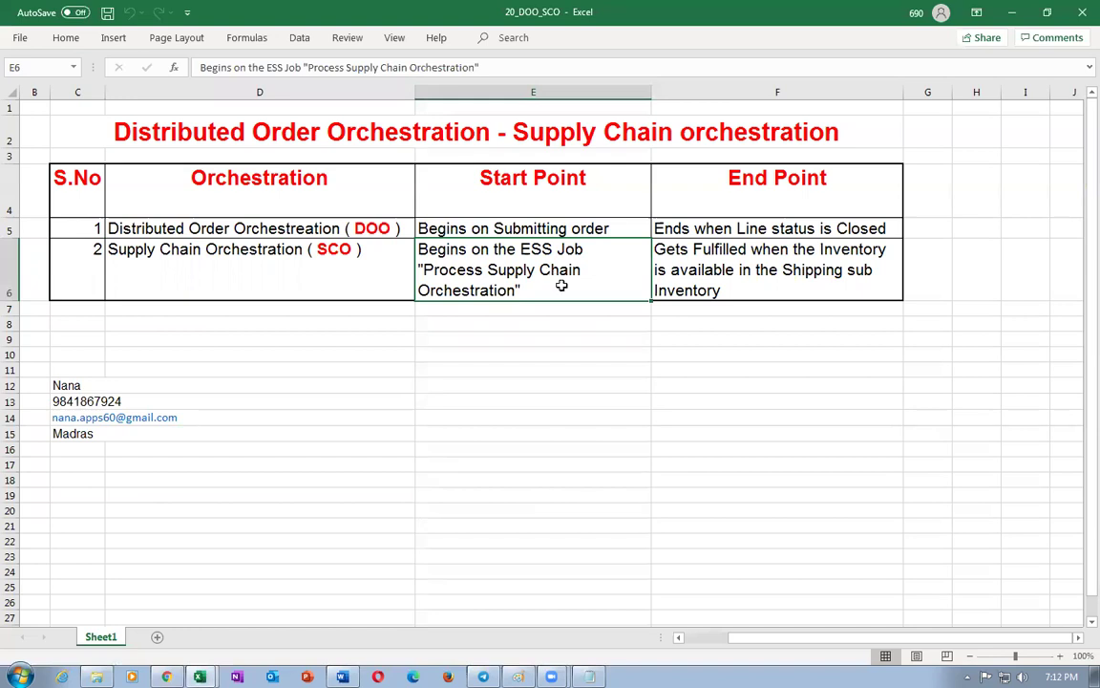
click(779, 269)
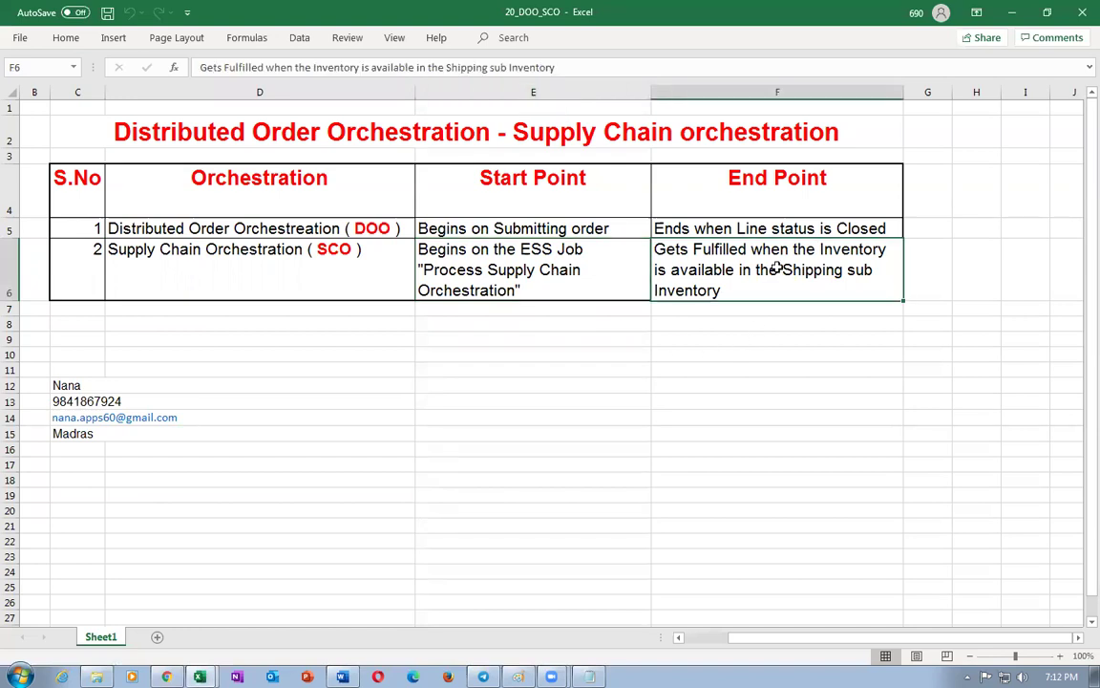
click(281, 270)
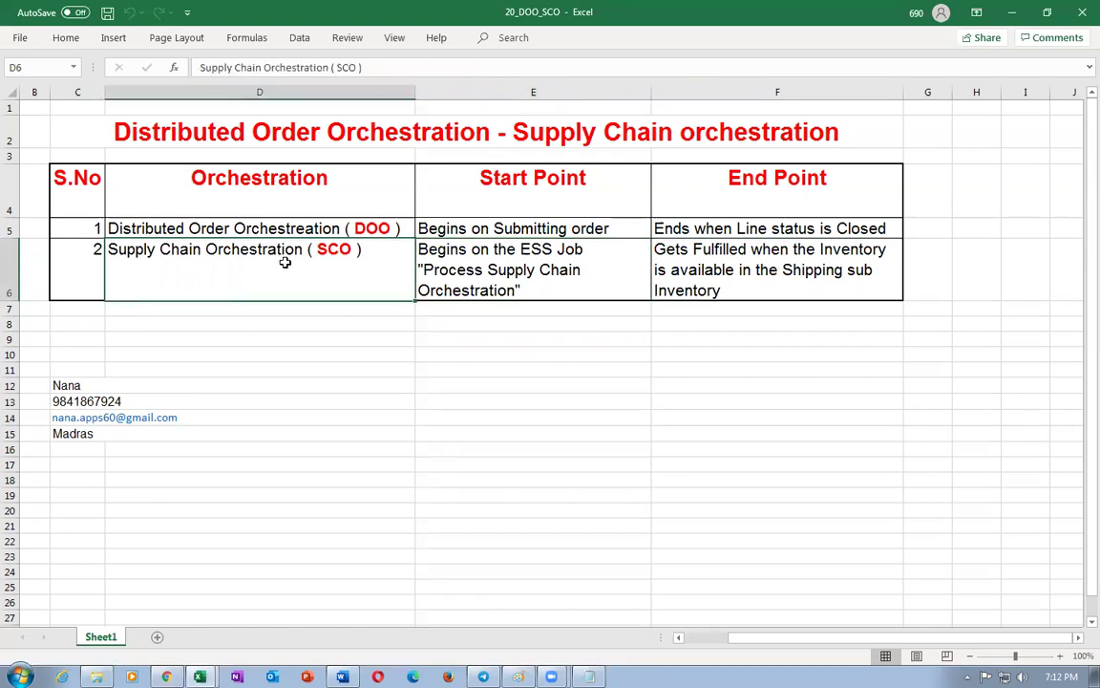
- Point out where DOO begins and ends and the ESS job starting SCO, then return to the order
click(280, 228)
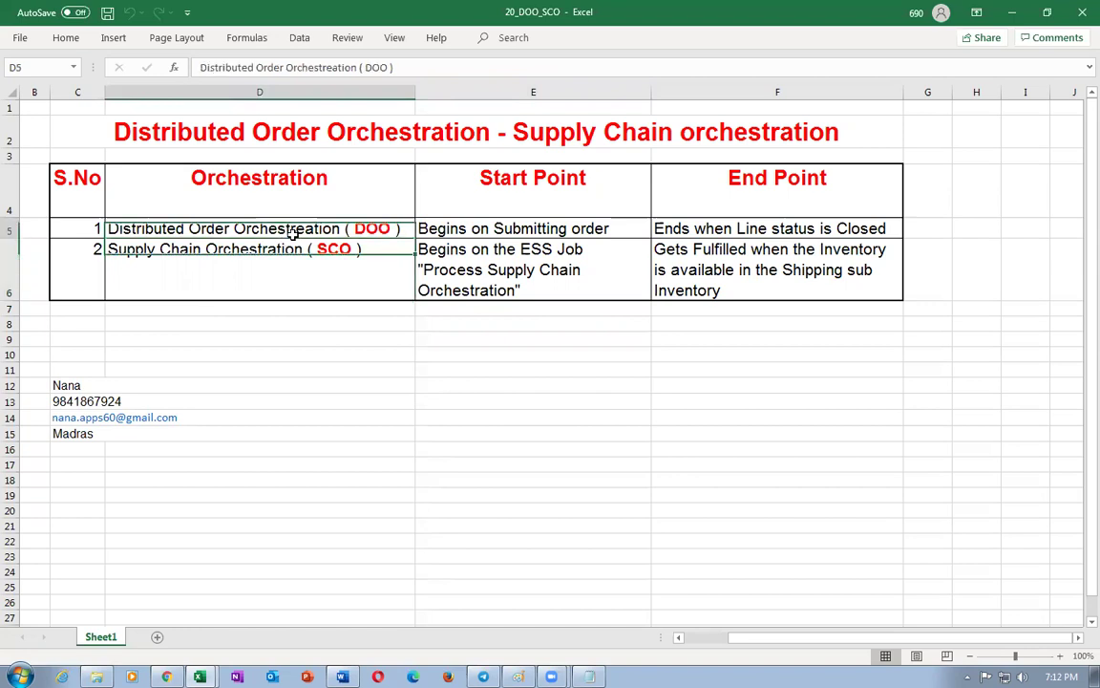
click(526, 229)
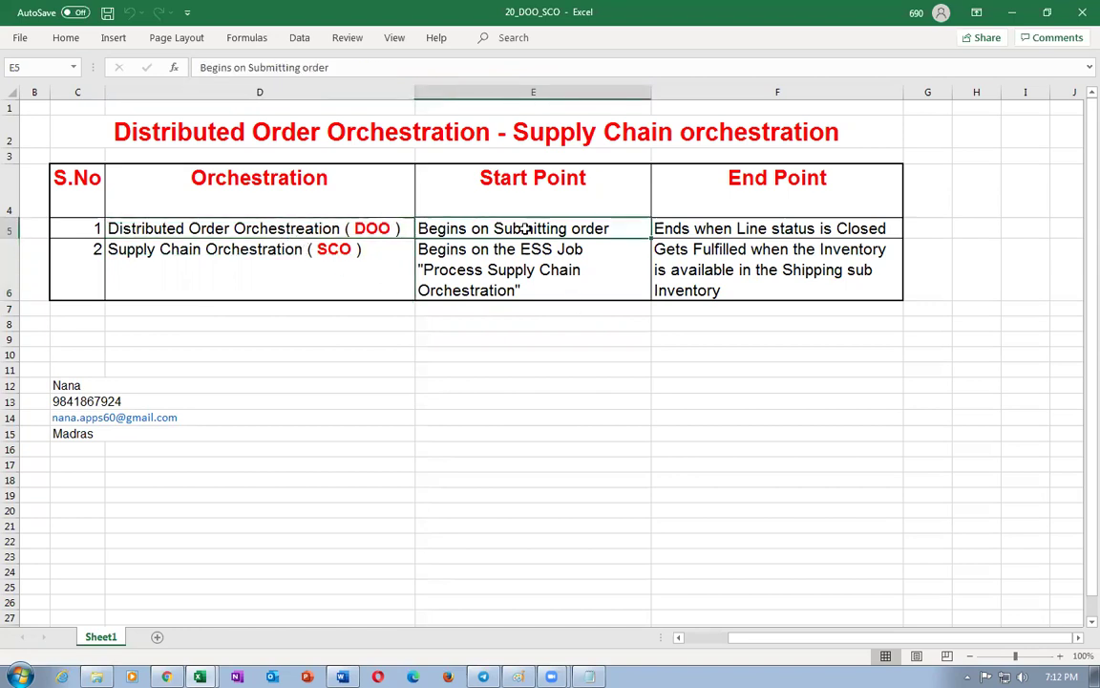
click(766, 229)
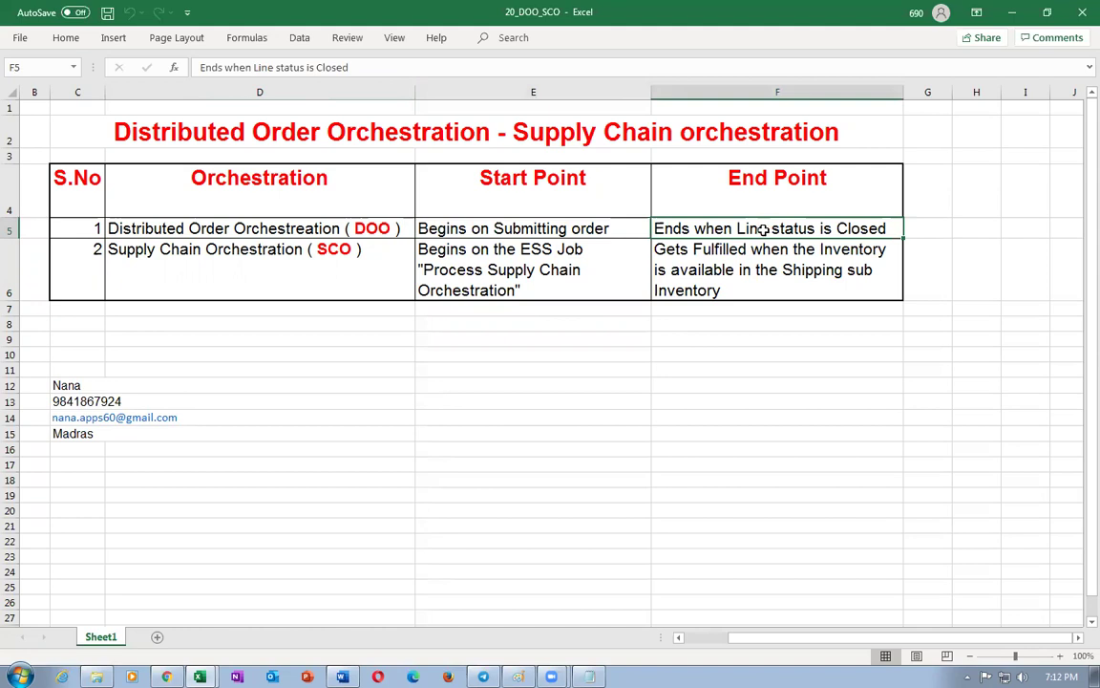
click(292, 282)
click(289, 231)
key(ctrl+5)
click(300, 260)
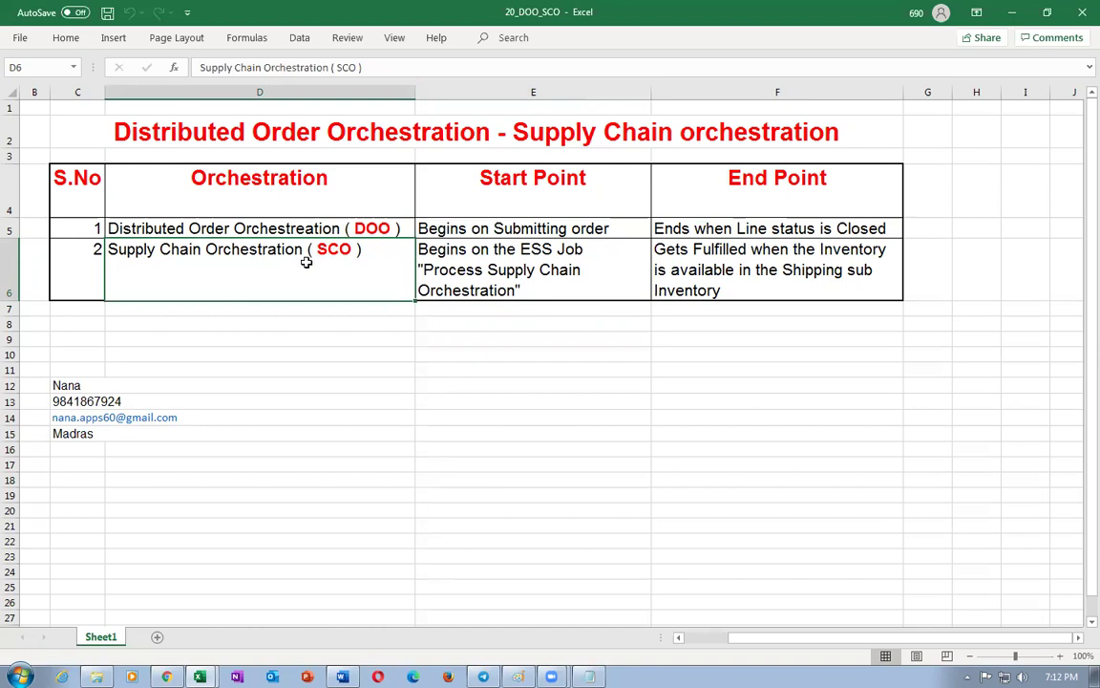
click(484, 269)
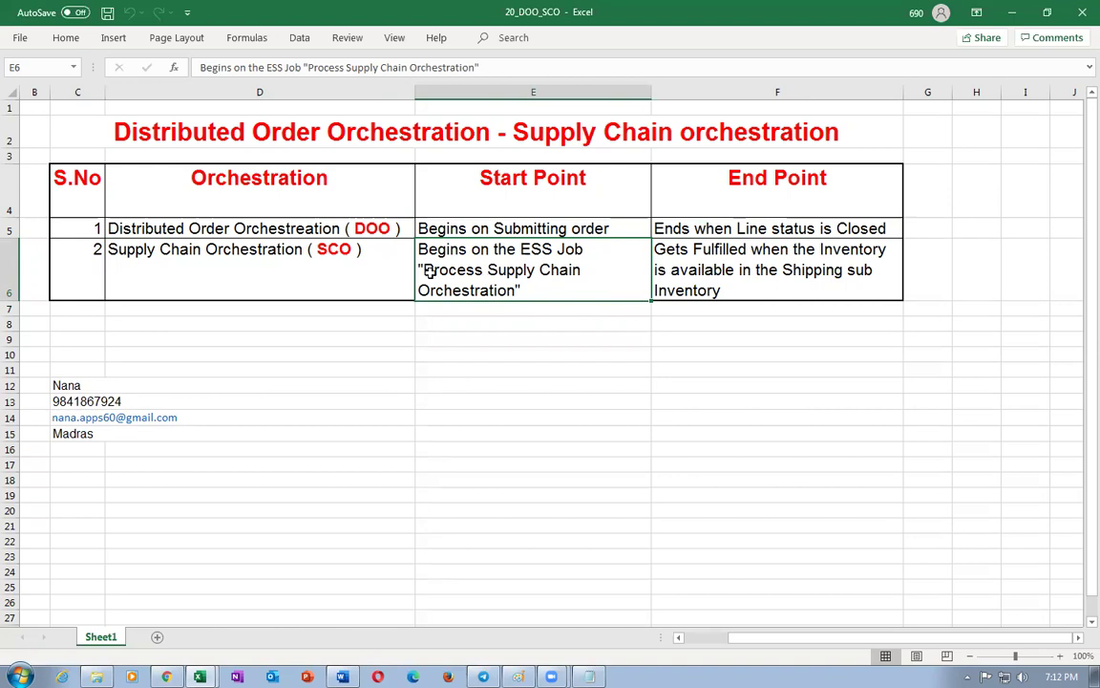
key(alt+Tab)
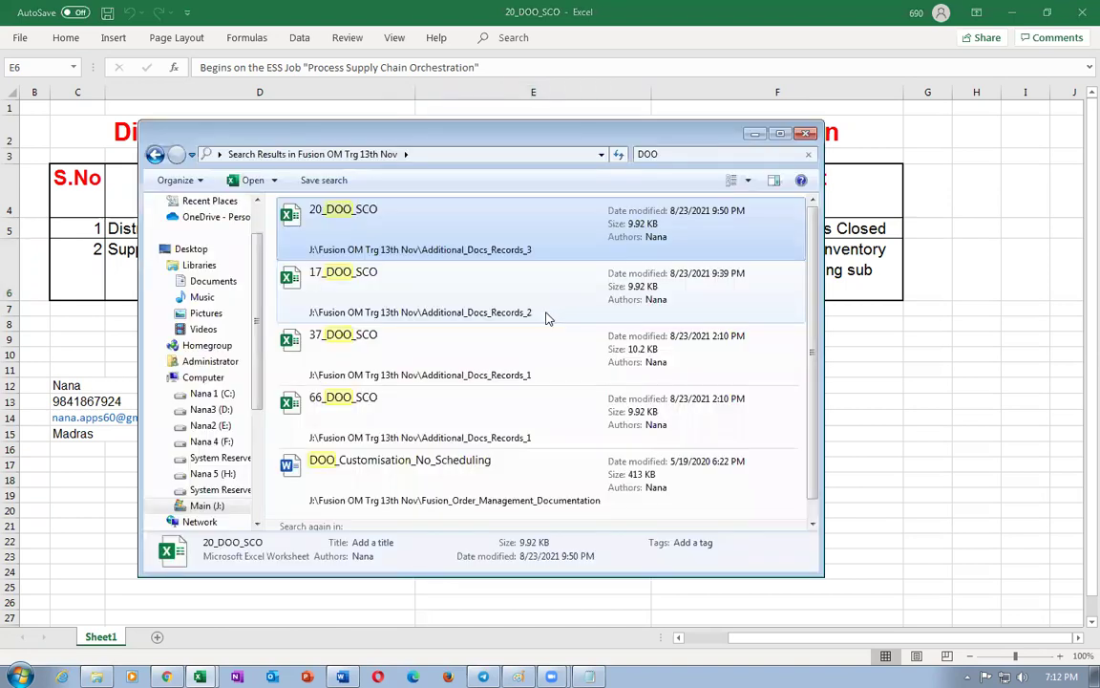
key(alt+Tab)
key(alt+Tab)
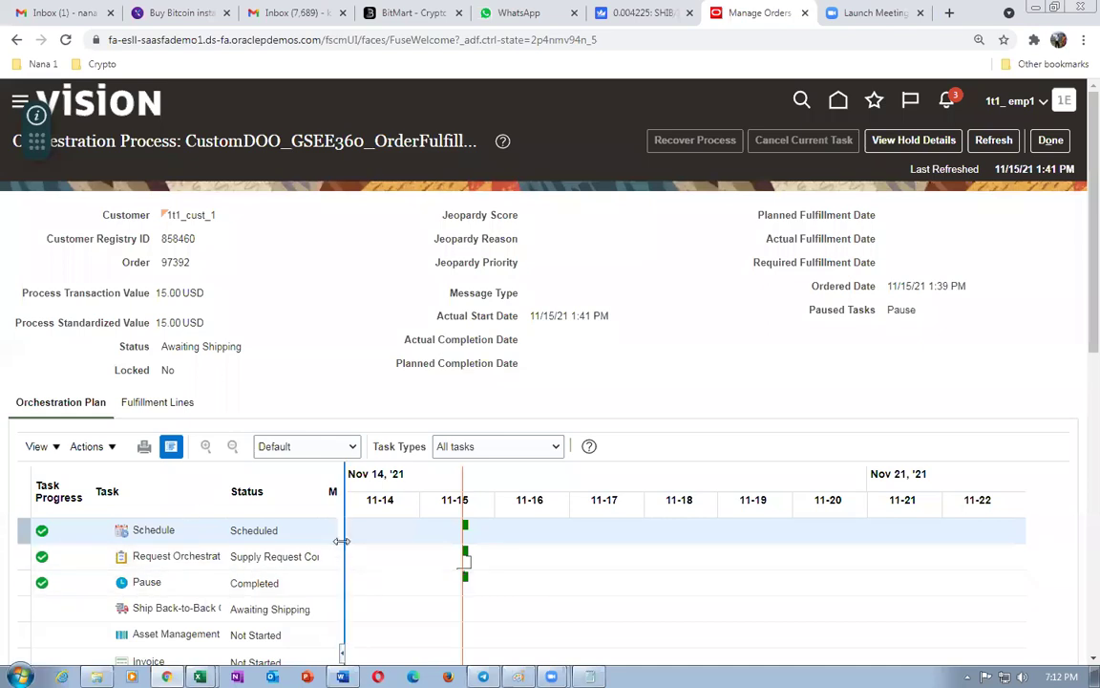
- Widen the task pane, show the fulfillment line's back-to-back supply details, and duplicate the browser tab
drag(344, 483, 373, 483)
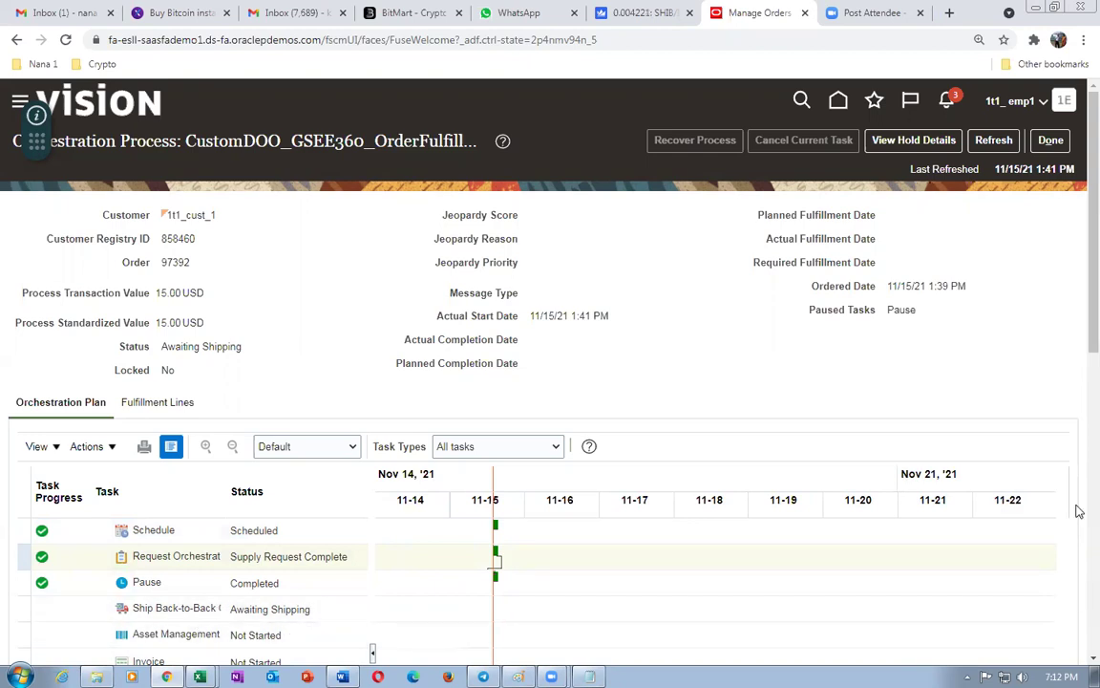
scroll(1079, 315, down, 2)
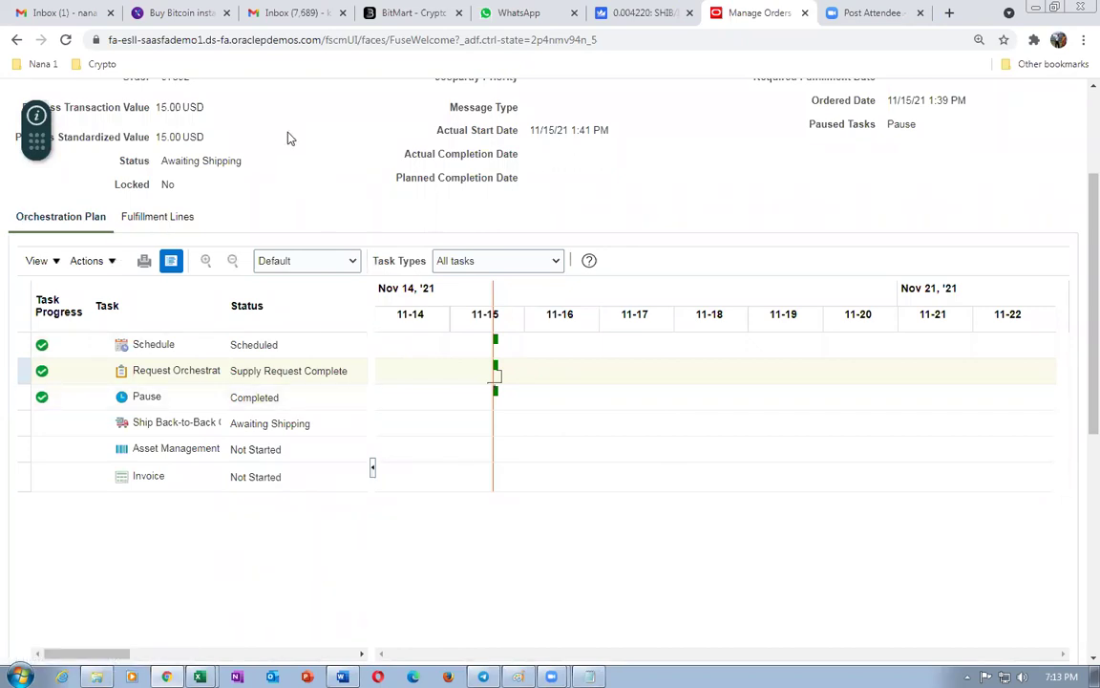
drag(191, 163, 207, 163)
click(167, 219)
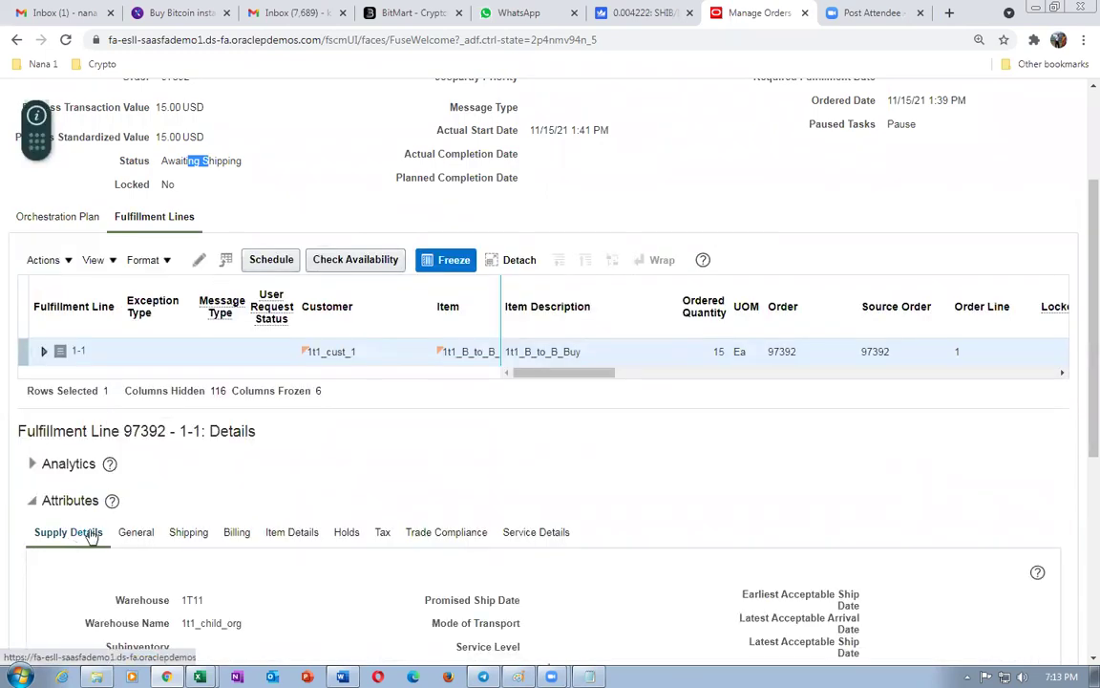
scroll(91, 532, down, 3)
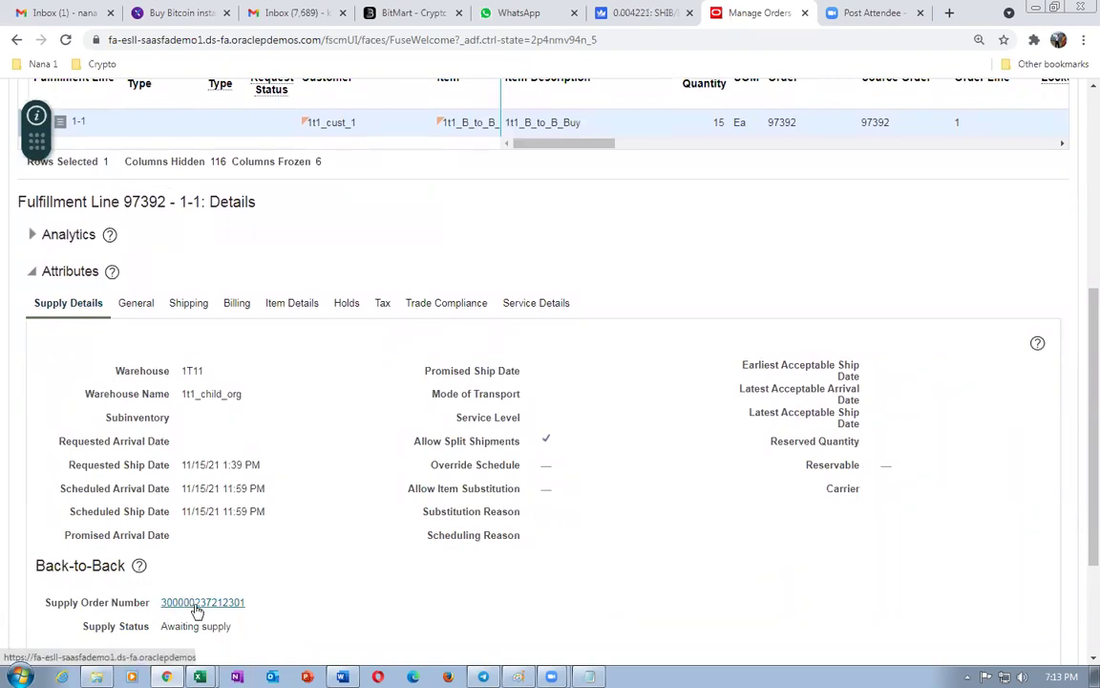
right_click(754, 15)
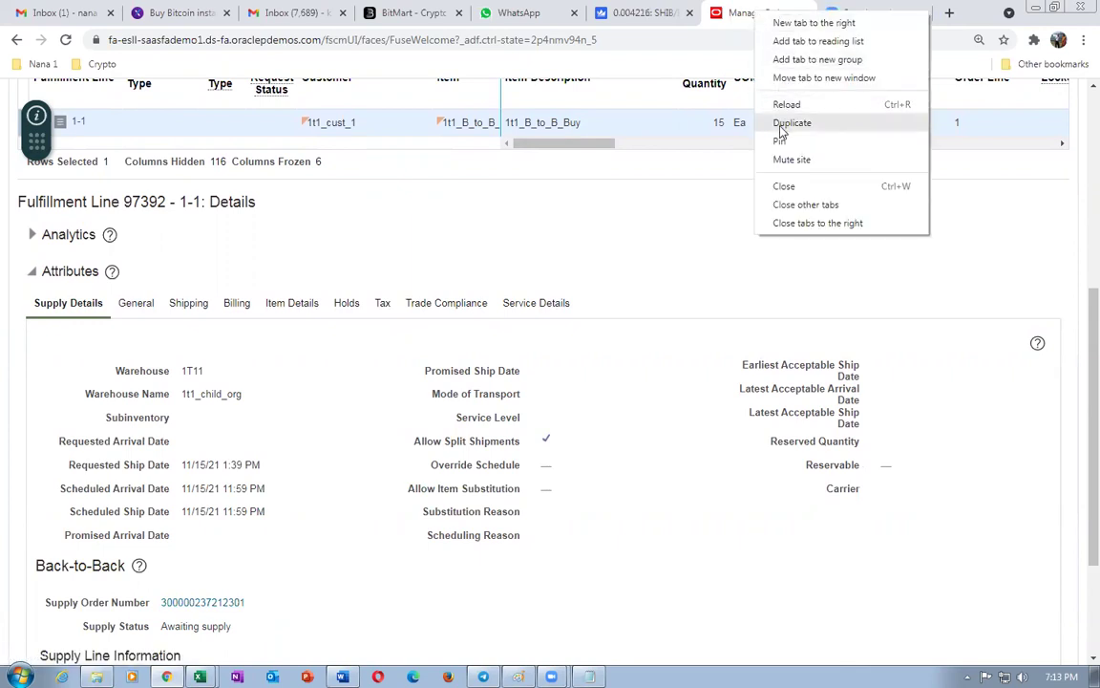
click(781, 126)
- Load the application home page in the duplicated tab
click(612, 38)
drag(613, 38, 683, 42)
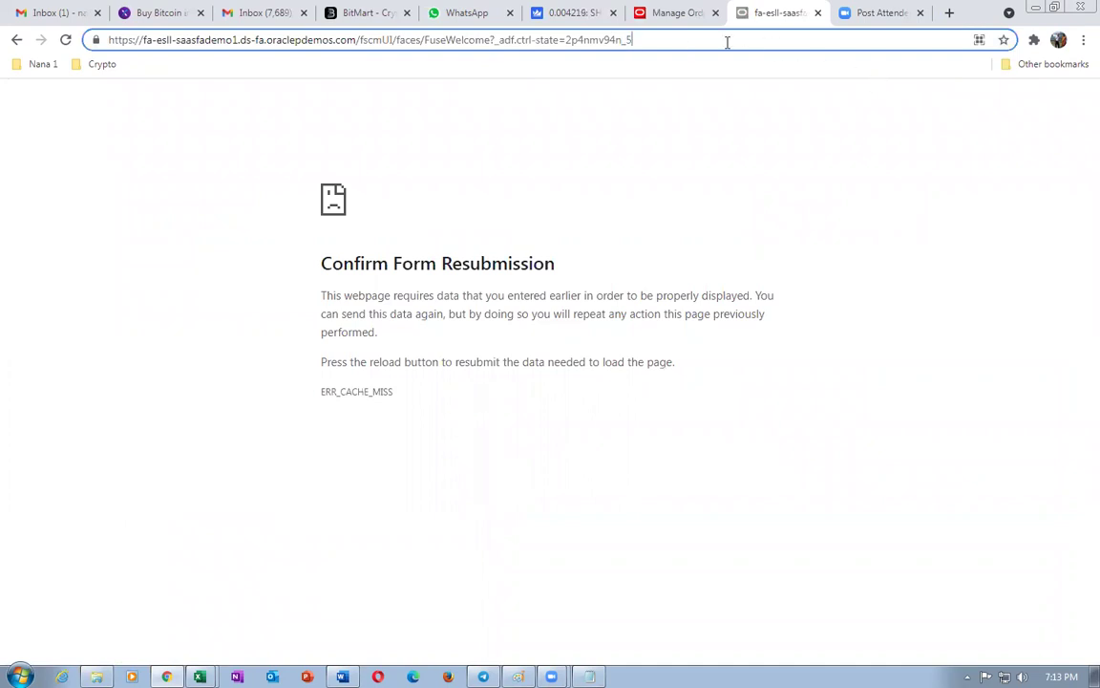
key(BackSpace)
key(BackSpace)
key(BackSpace)
key(BackSpace)
key(BackSpace)
key(BackSpace)
key(BackSpace)
key(BackSpace)
key(BackSpace)
key(BackSpace)
key(BackSpace)
key(BackSpace)
key(BackSpace)
key(BackSpace)
key(BackSpace)
key(BackSpace)
key(BackSpace)
key(BackSpace)
key(BackSpace)
key(BackSpace)
key(BackSpace)
key(BackSpace)
key(BackSpace)
key(BackSpace)
key(BackSpace)
key(BackSpace)
key(BackSpace)
key(BackSpace)
key(BackSpace)
key(BackSpace)
key(BackSpace)
key(BackSpace)
key(BackSpace)
key(BackSpace)
key(BackSpace)
key(BackSpace)
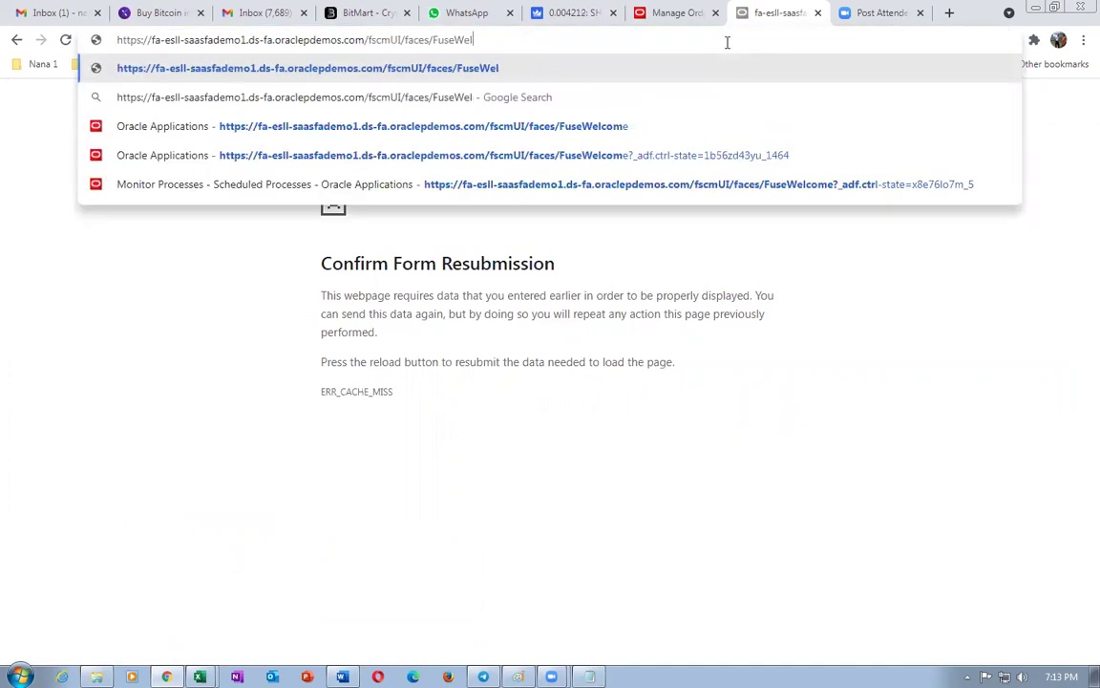
key(BackSpace)
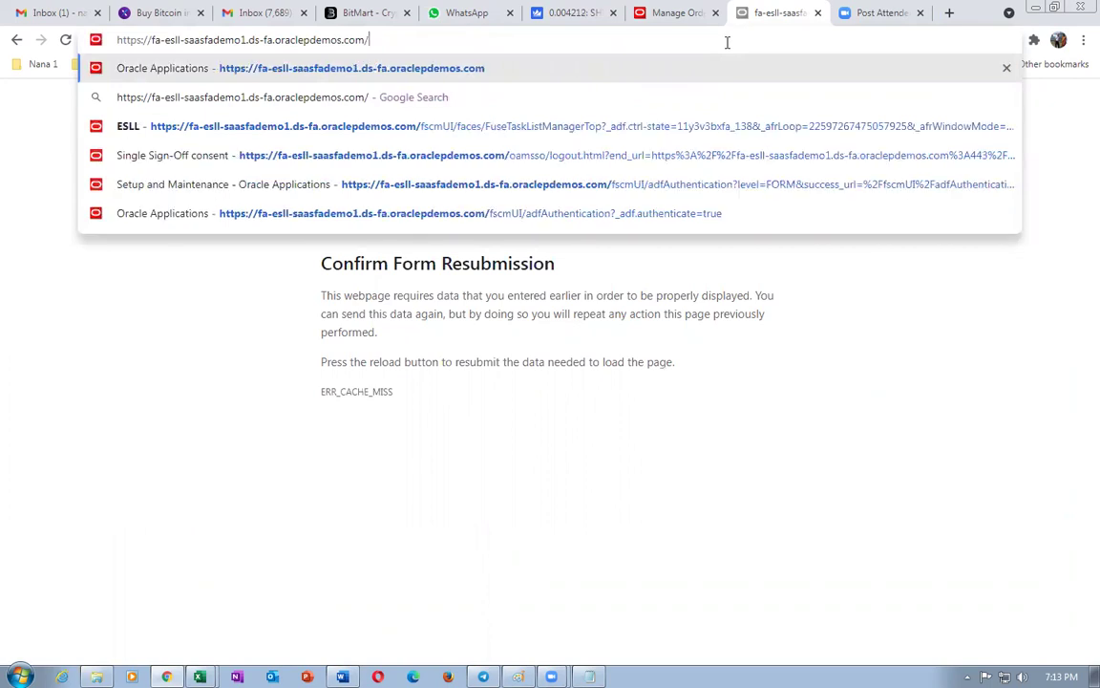
key(Return)
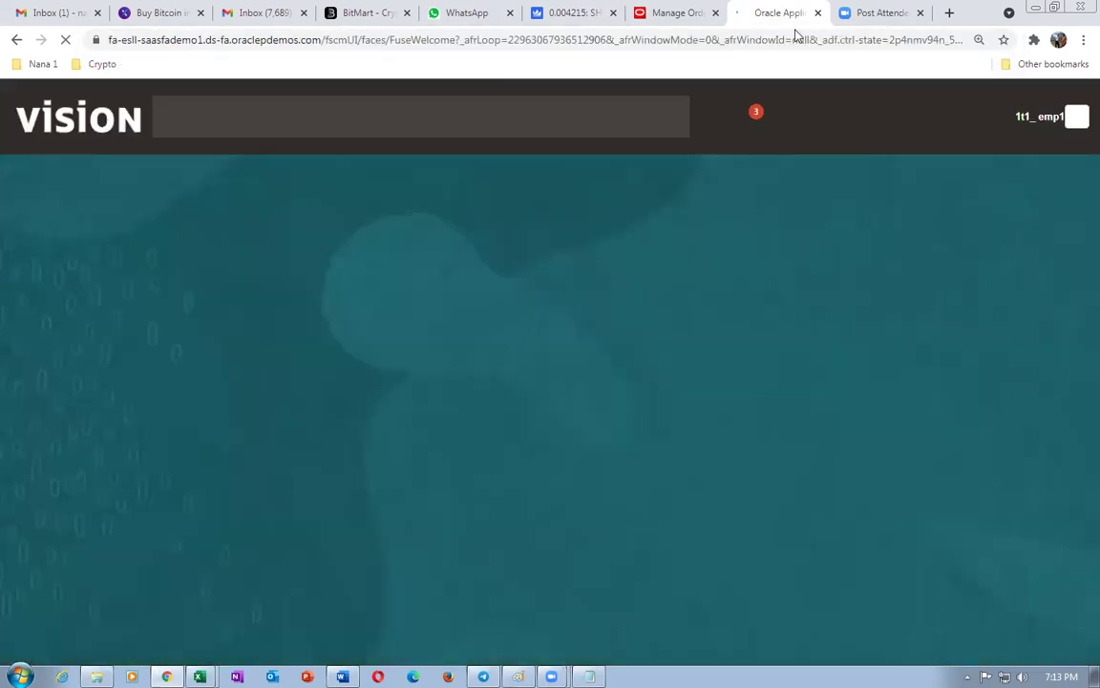
click(675, 11)
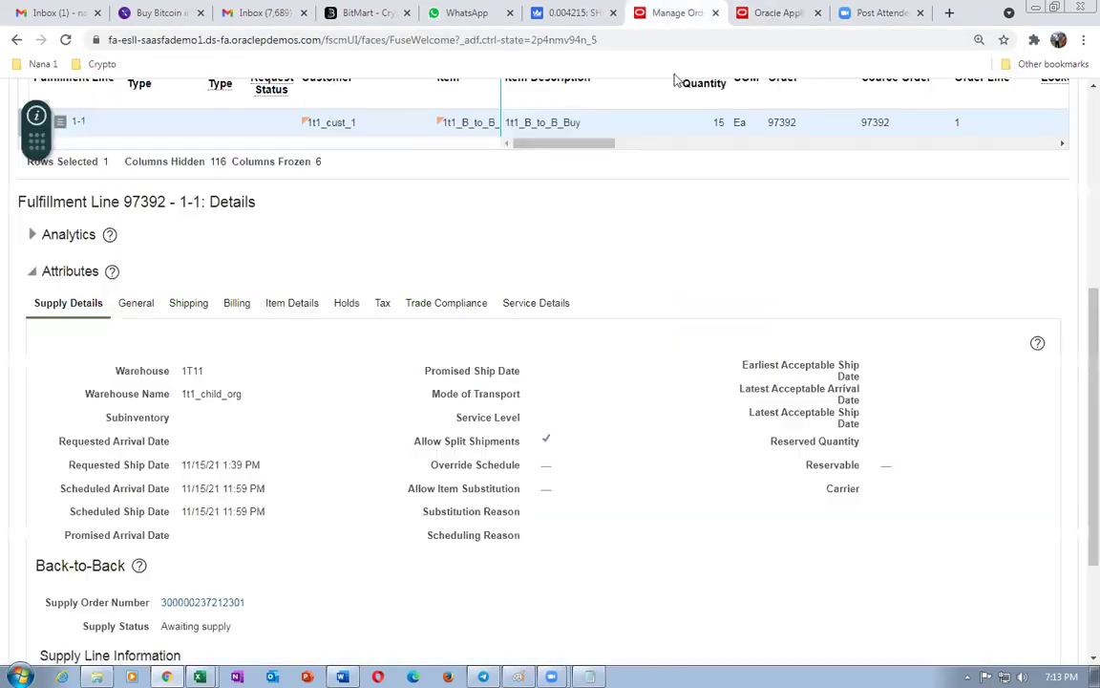
scroll(309, 369, up, 2)
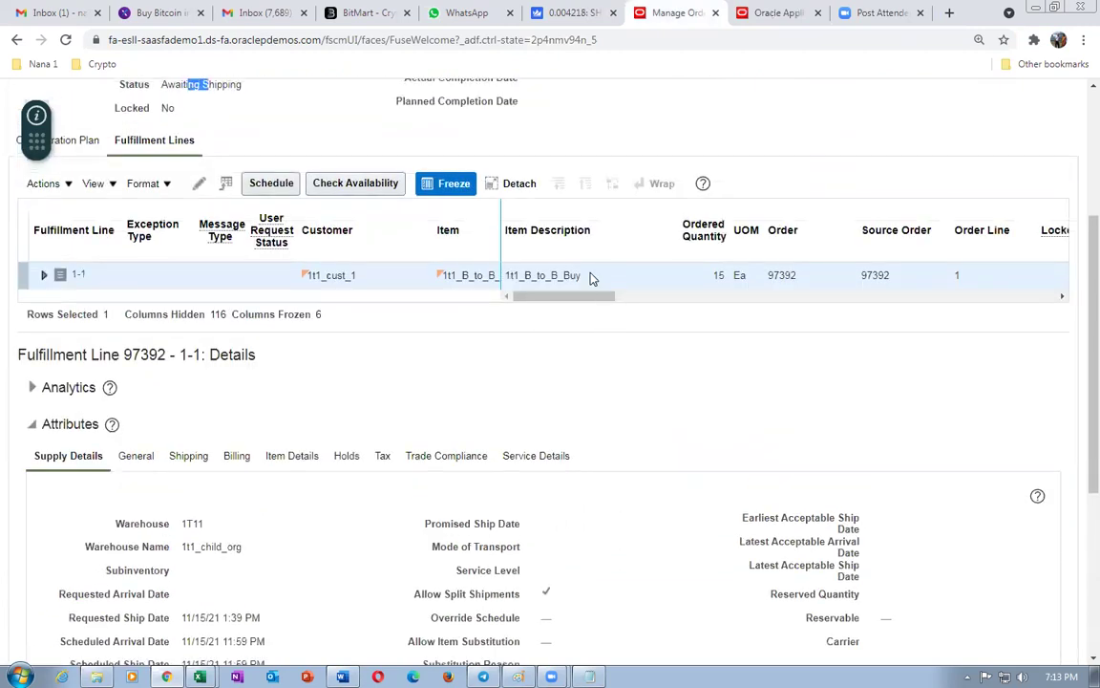
drag(572, 297, 496, 355)
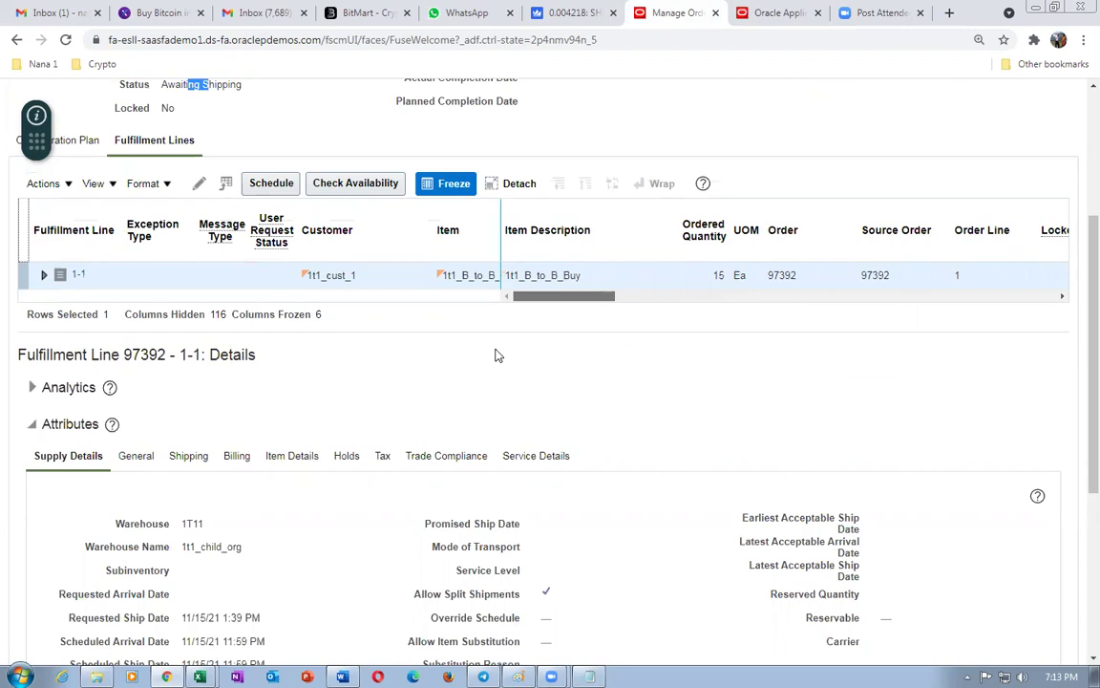
- Open Manage Supply Lines under Supply Chain Execution > Supply Orchestration
click(779, 13)
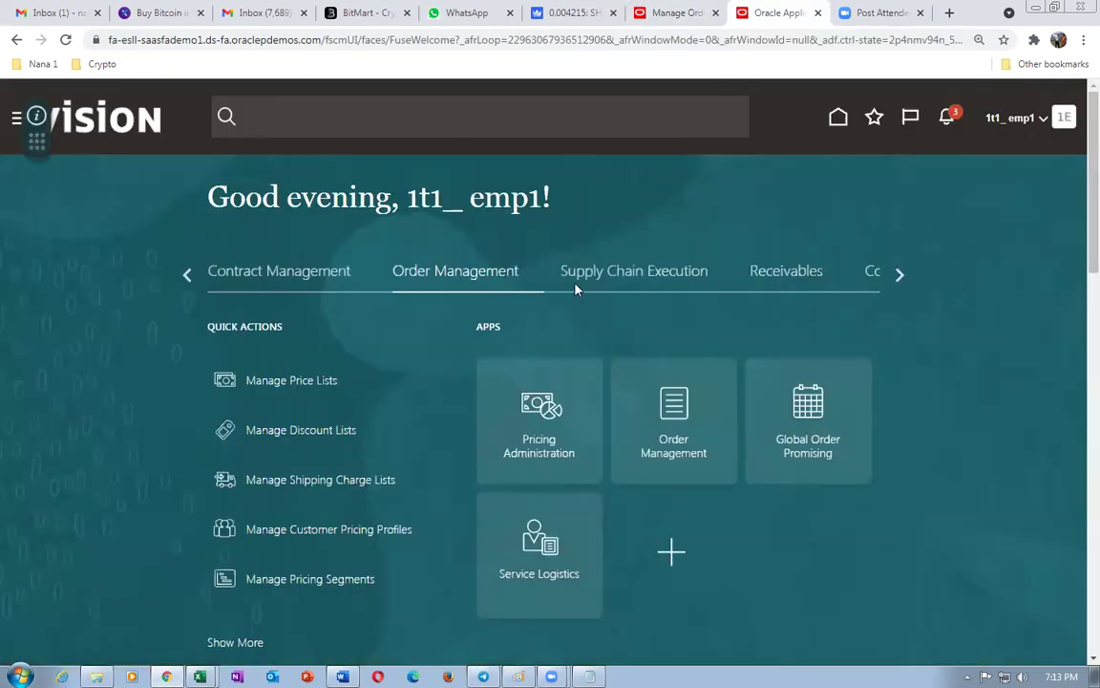
click(611, 274)
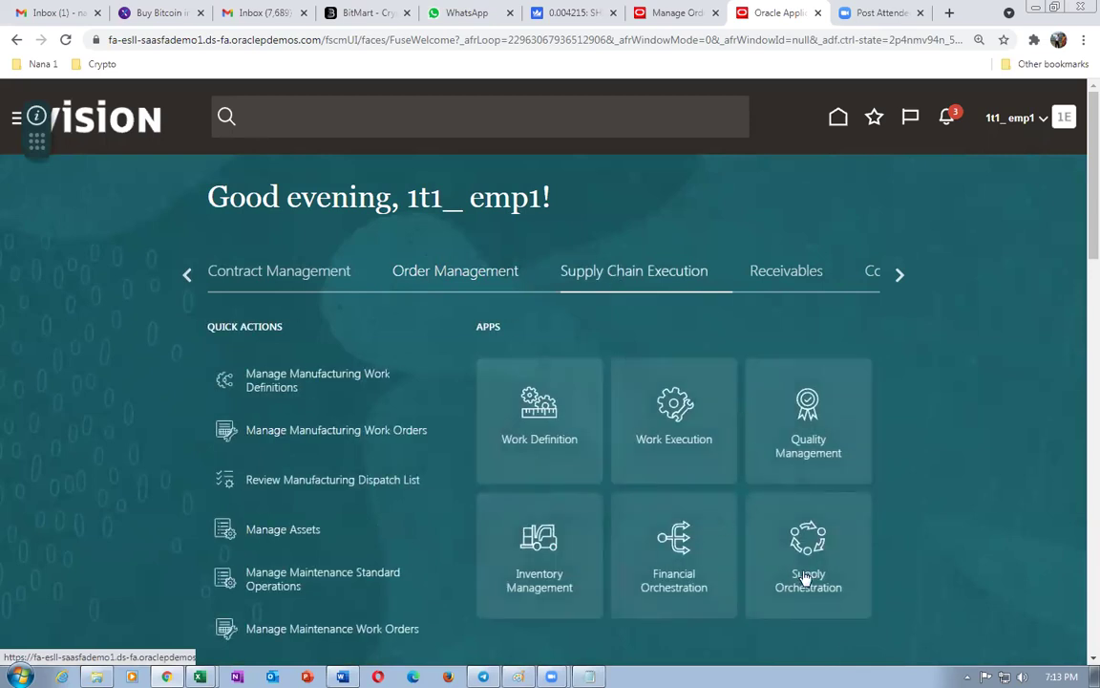
click(814, 580)
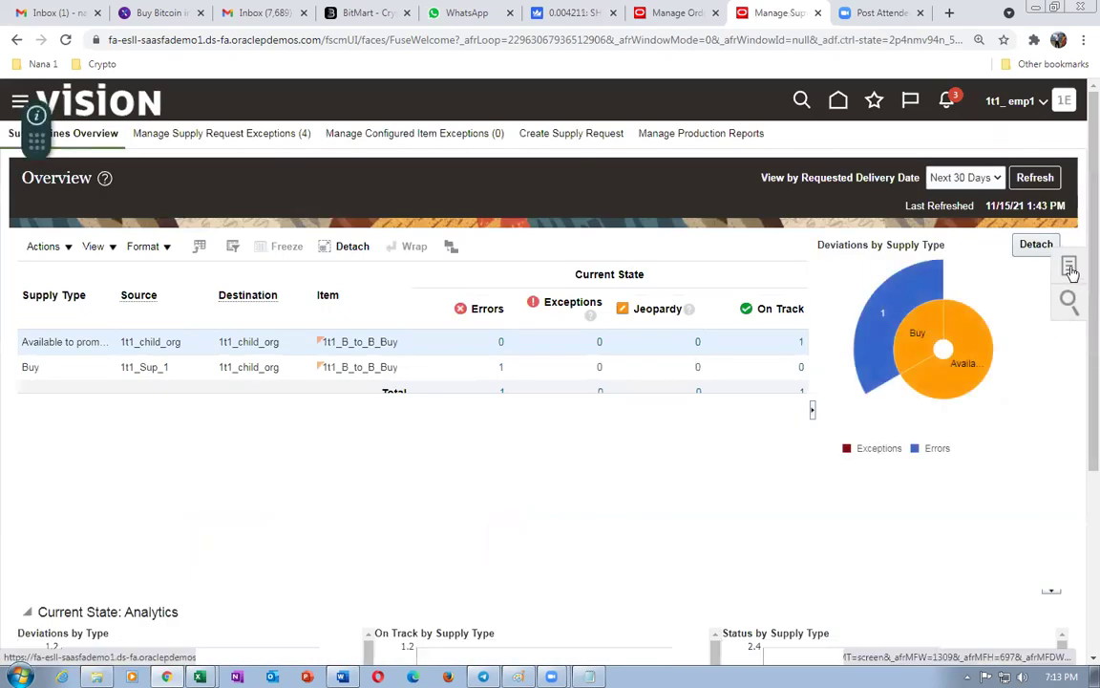
click(1070, 267)
click(978, 159)
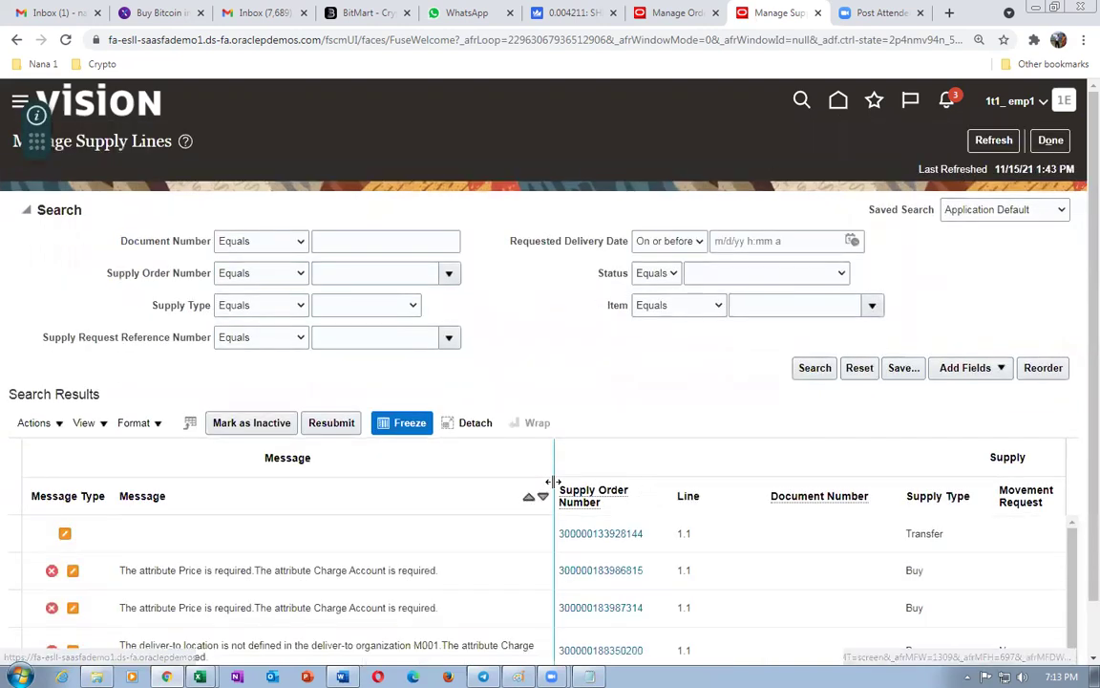
click(658, 304)
click(659, 322)
click(773, 305)
text(1t1)
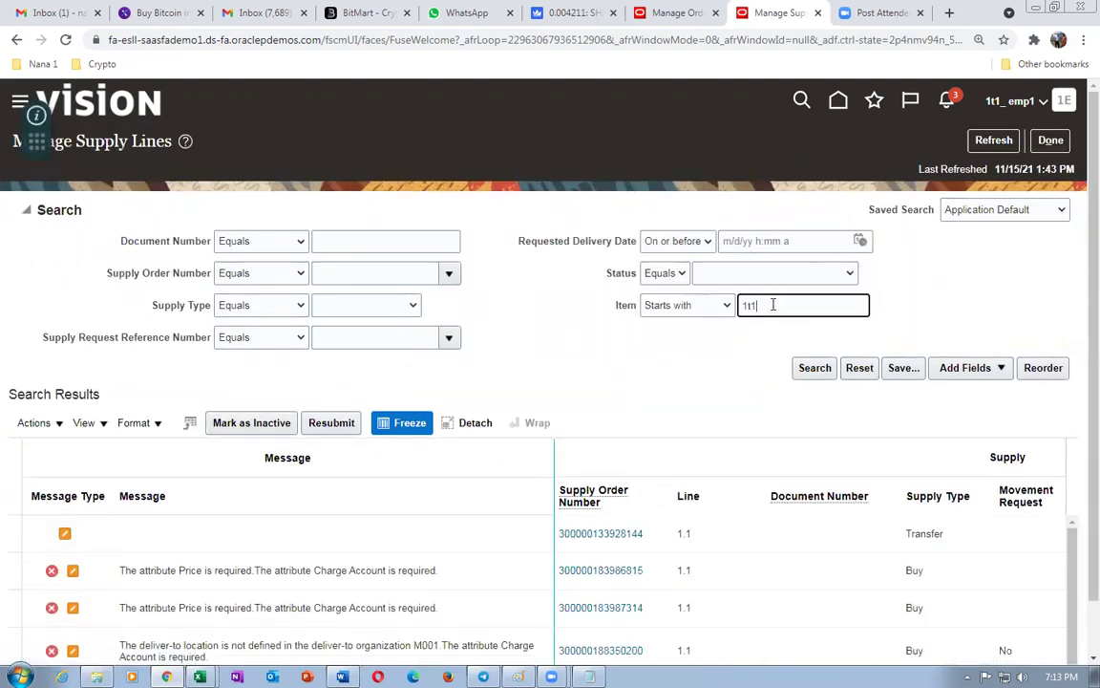
click(811, 368)
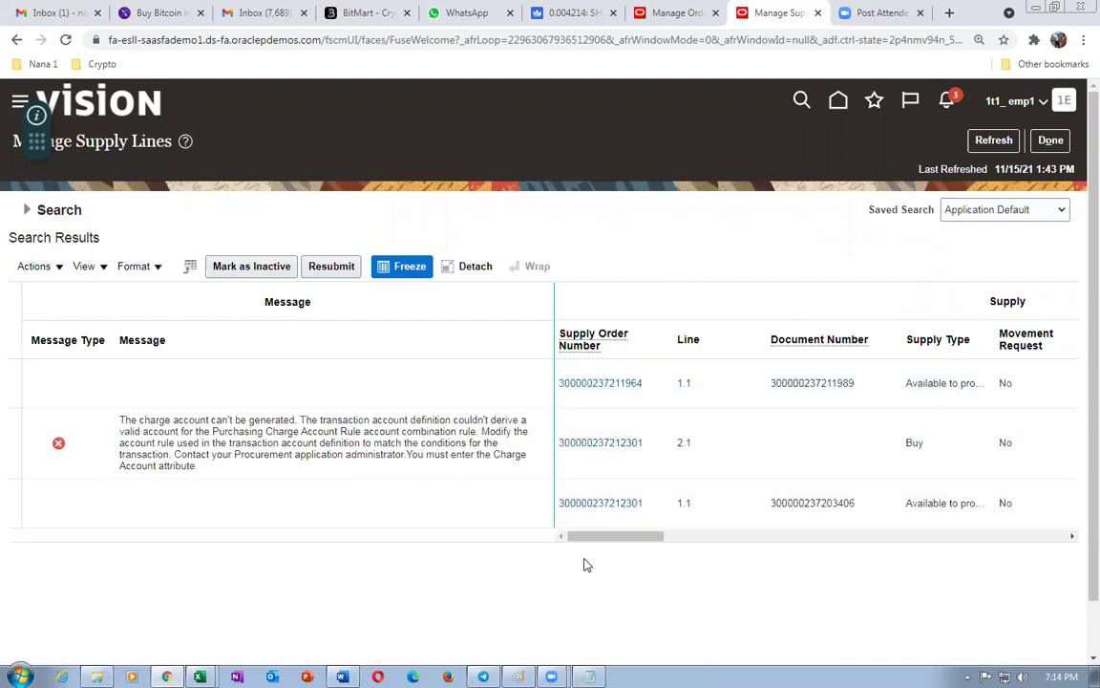
drag(584, 540, 529, 558)
mouse_move(633, 546)
mouse_down()
mouse_move(700, 532)
mouse_move(621, 550)
mouse_move(615, 537)
mouse_up()
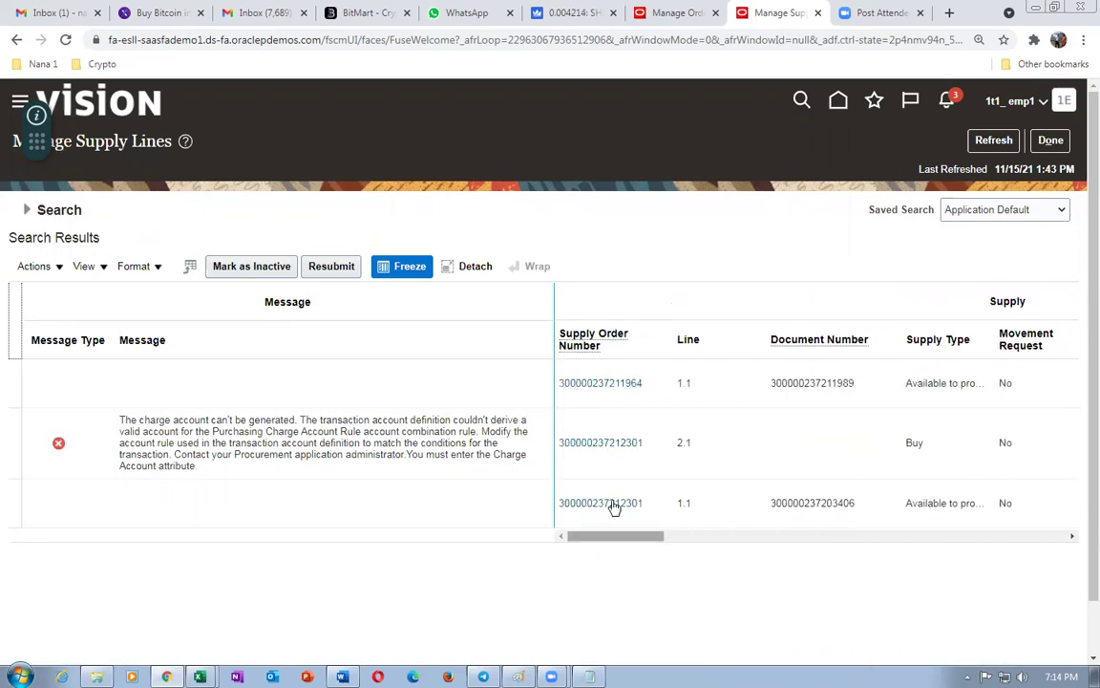
click(606, 449)
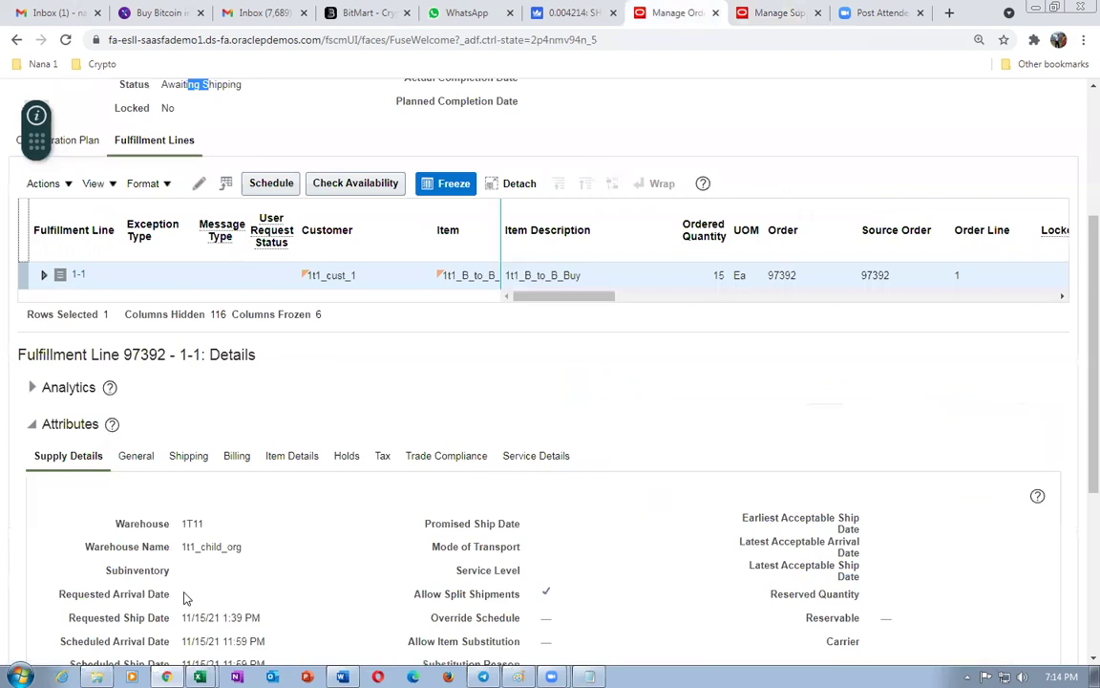
scroll(162, 482, down, 3)
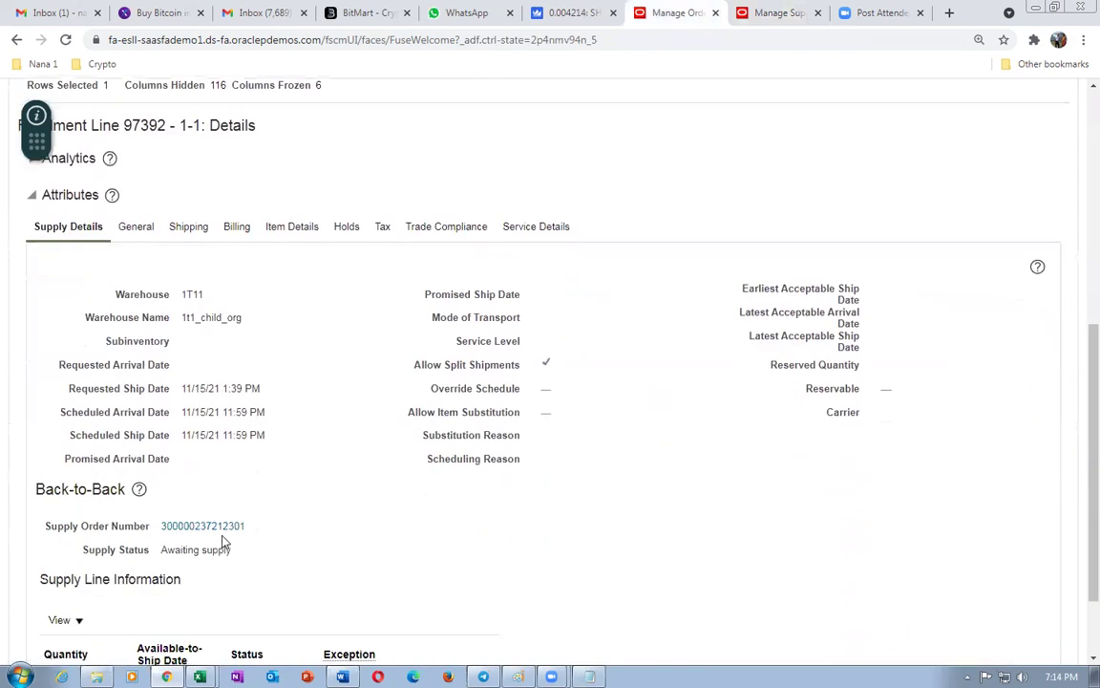
click(783, 15)
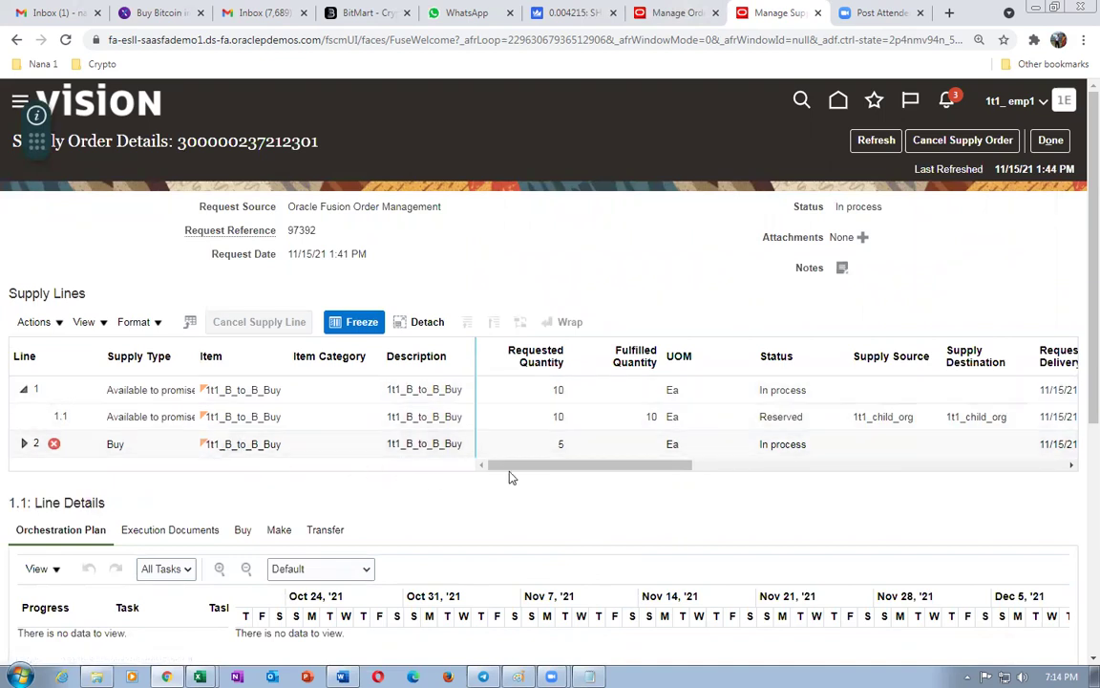
drag(513, 467, 525, 511)
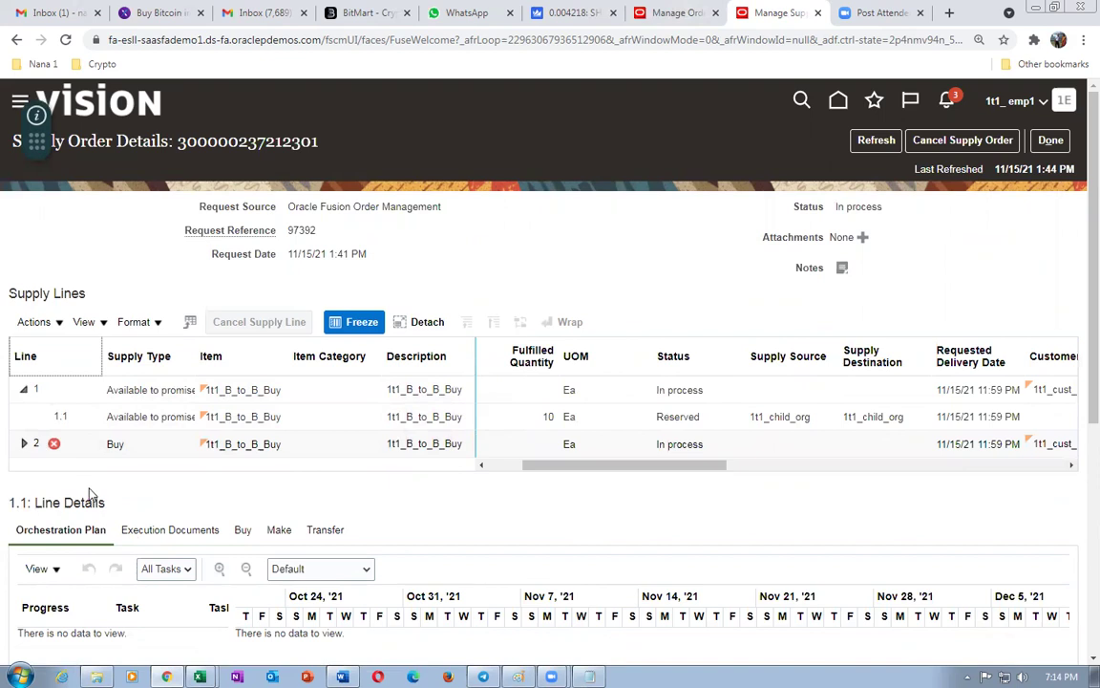
- Read Buy line 2's charge-account generation error, dismiss it, and view supply line 1.1
click(54, 448)
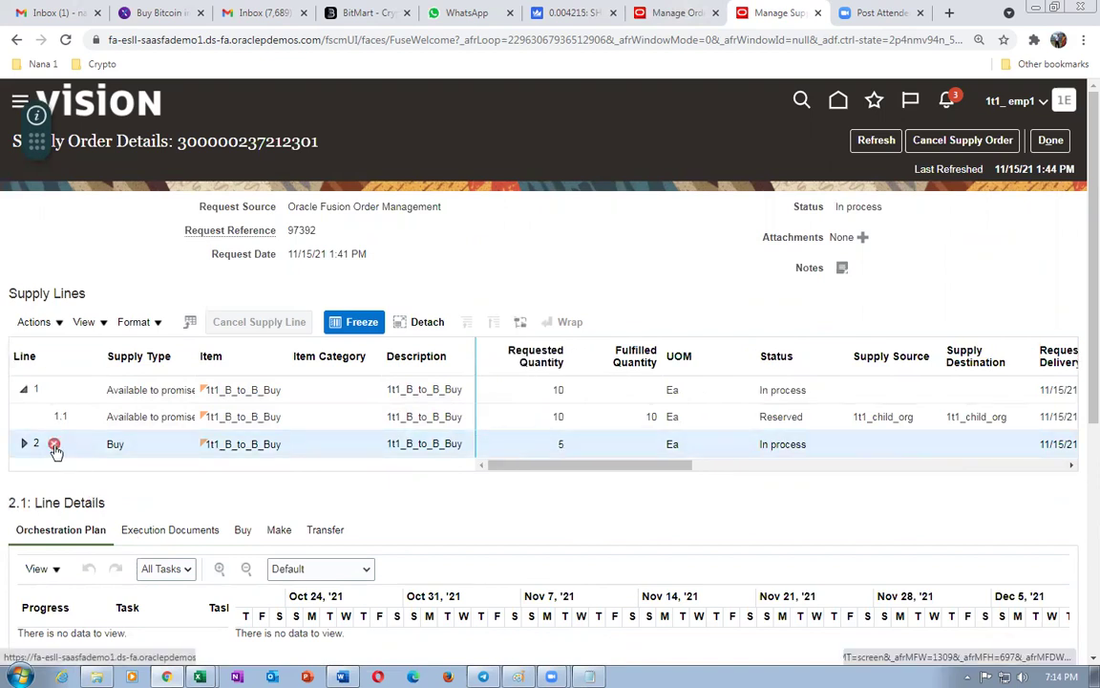
click(55, 448)
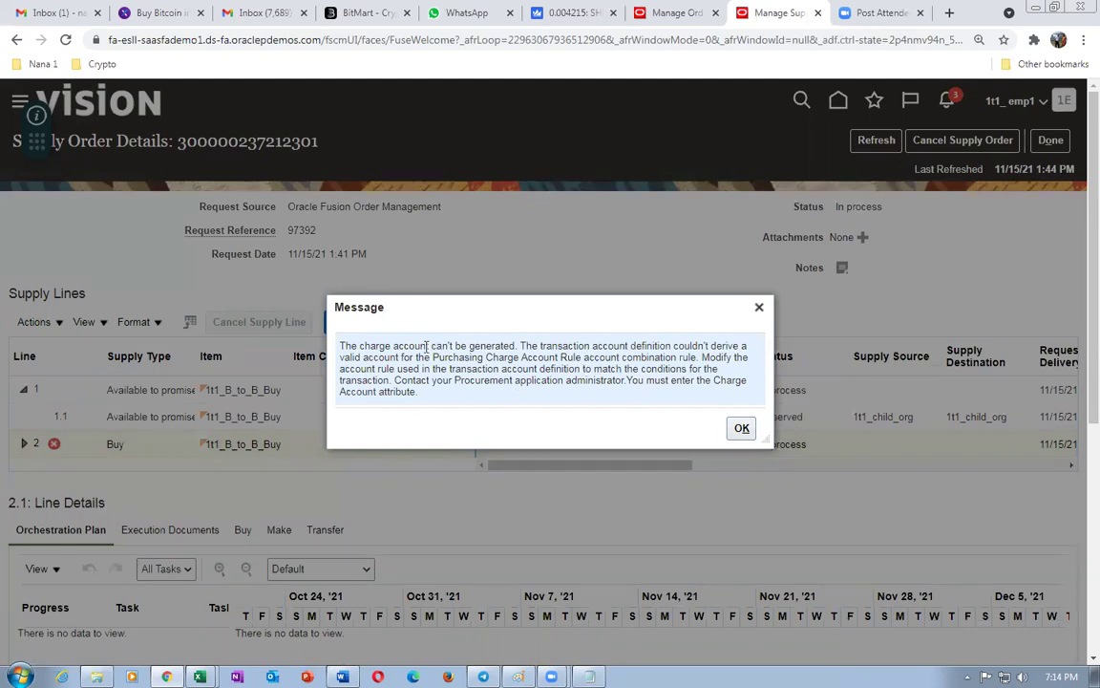
drag(417, 347, 431, 395)
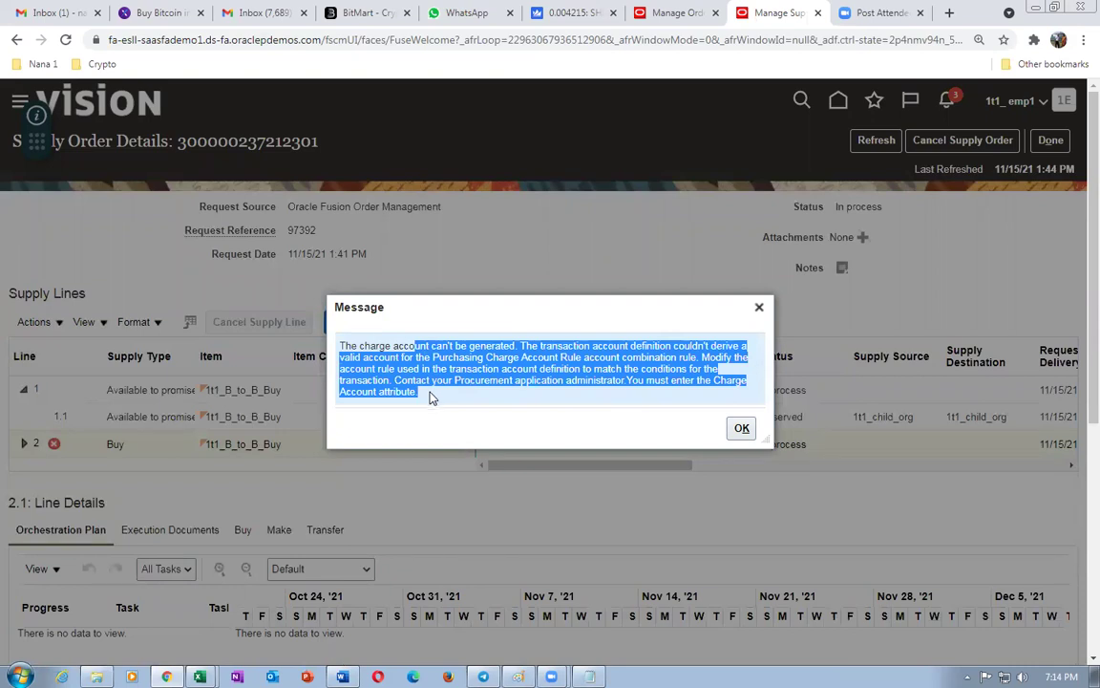
click(742, 428)
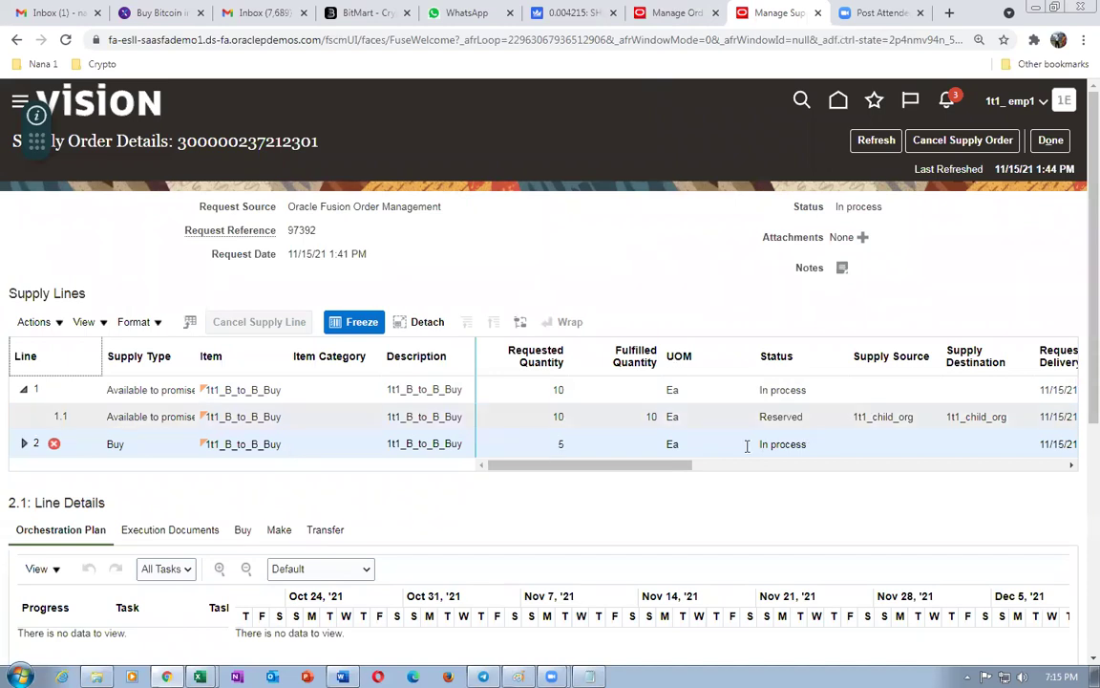
click(537, 423)
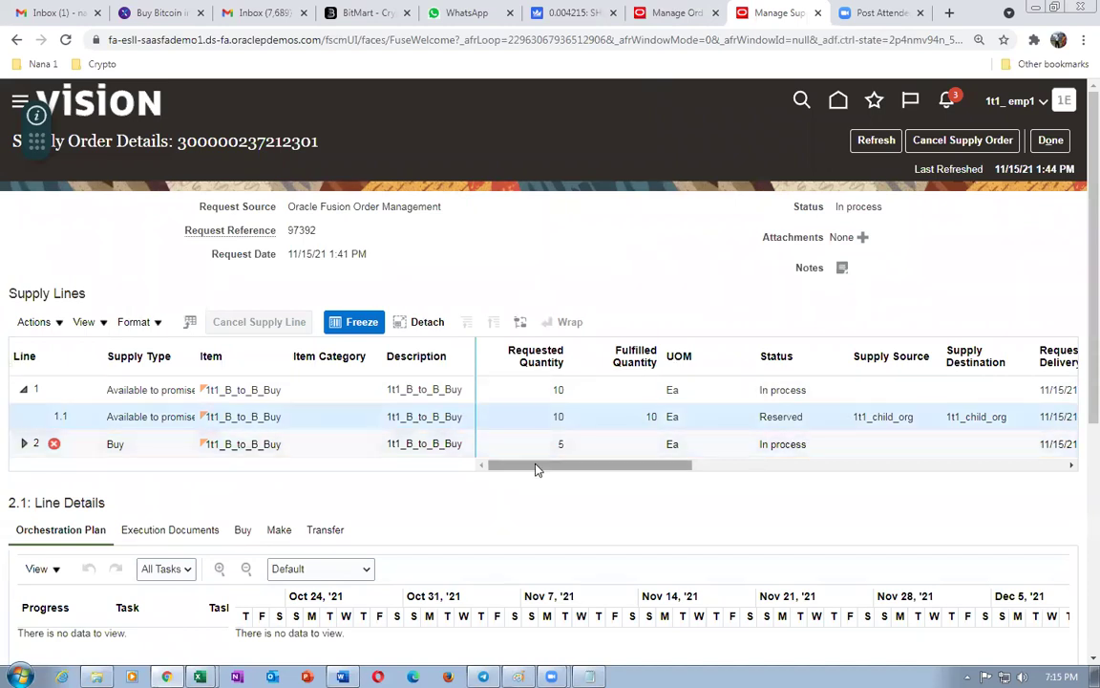
drag(623, 465, 564, 508)
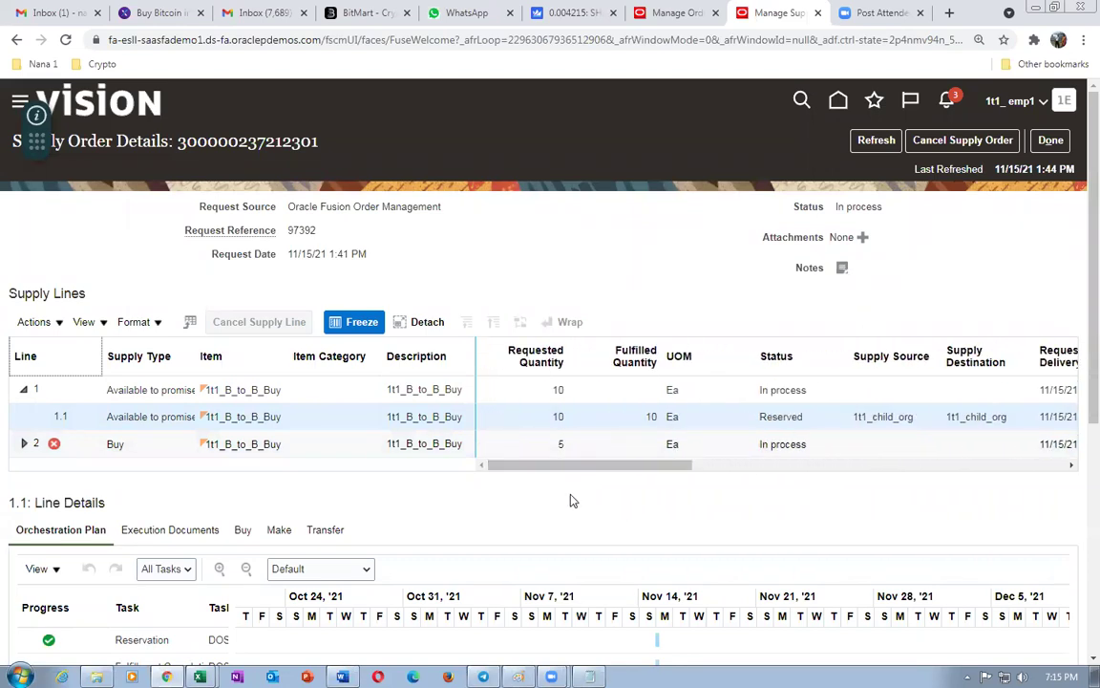
- Open the applications home in a new browser tab and go to Setup and Maintenance
right_click(797, 16)
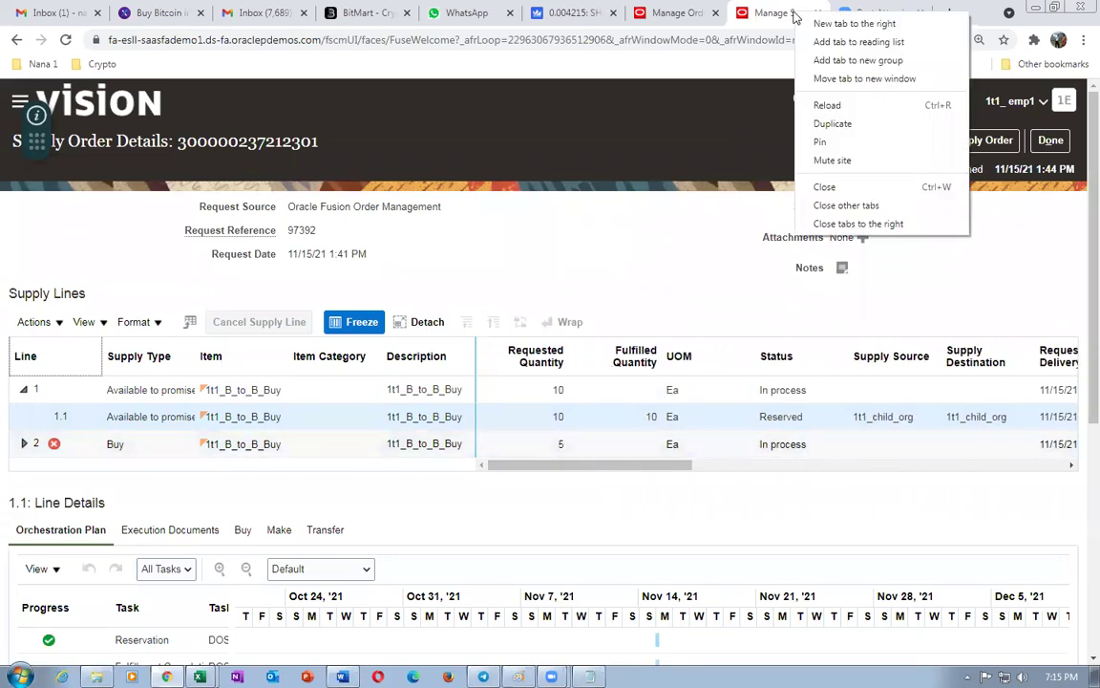
click(807, 107)
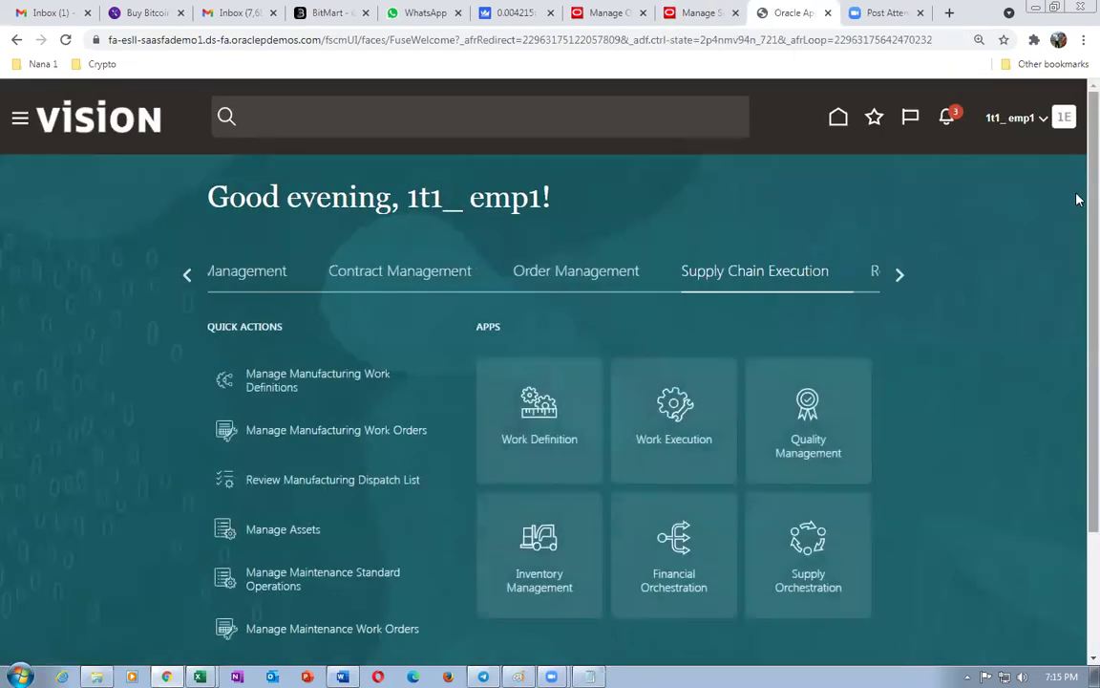
click(1065, 117)
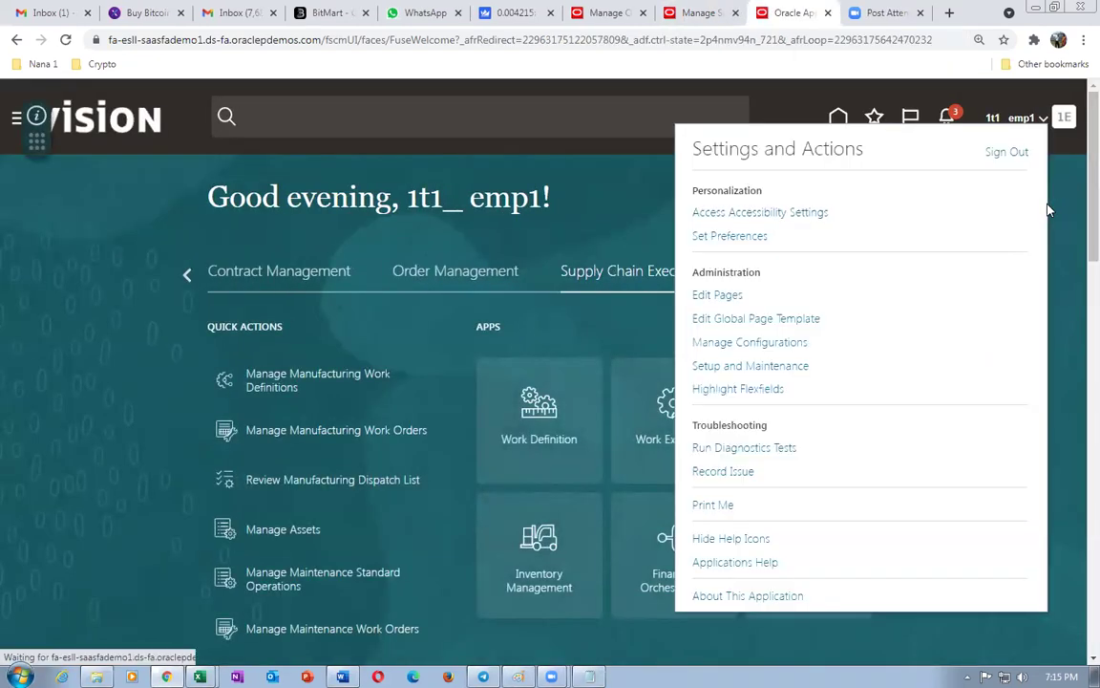
click(741, 367)
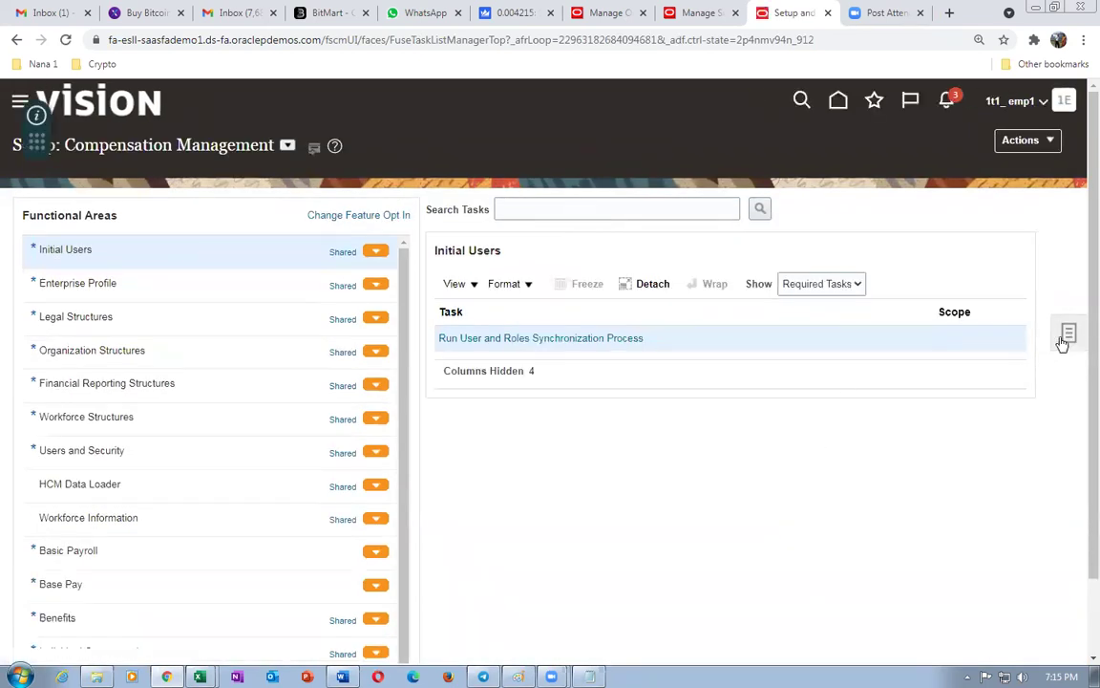
- Switch to Manufacturing and Supply Chain Materials Management, search tasks 'man%ma', and open Cost Accounting Manage Mapping Sets
click(287, 148)
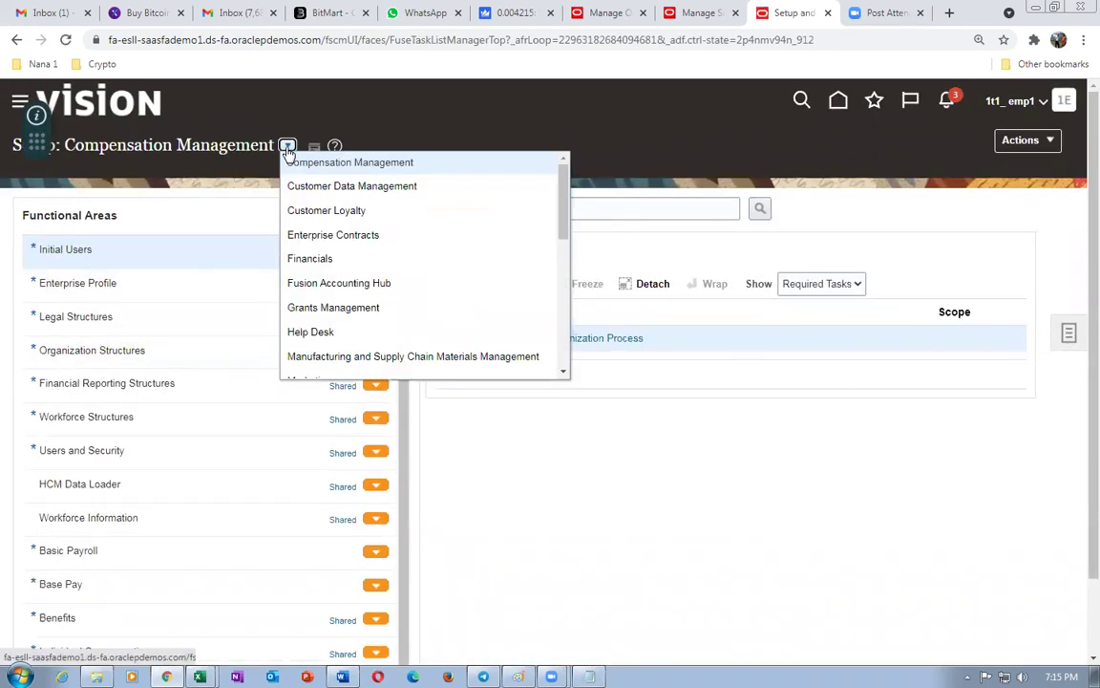
click(314, 354)
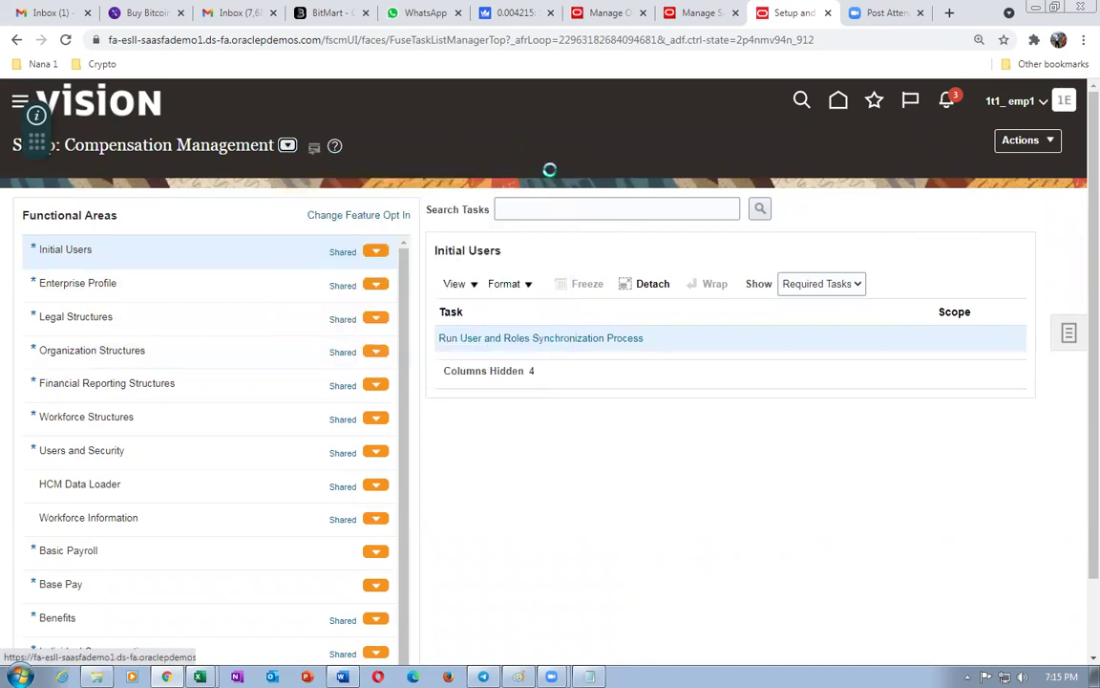
click(548, 211)
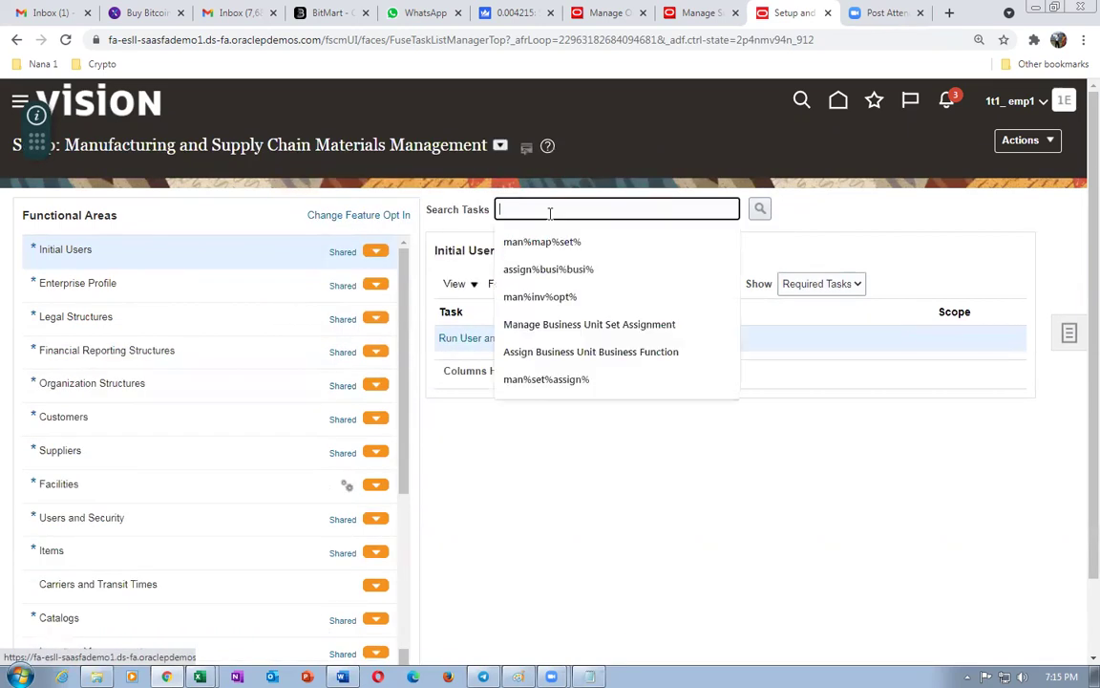
text(man%map%set%)
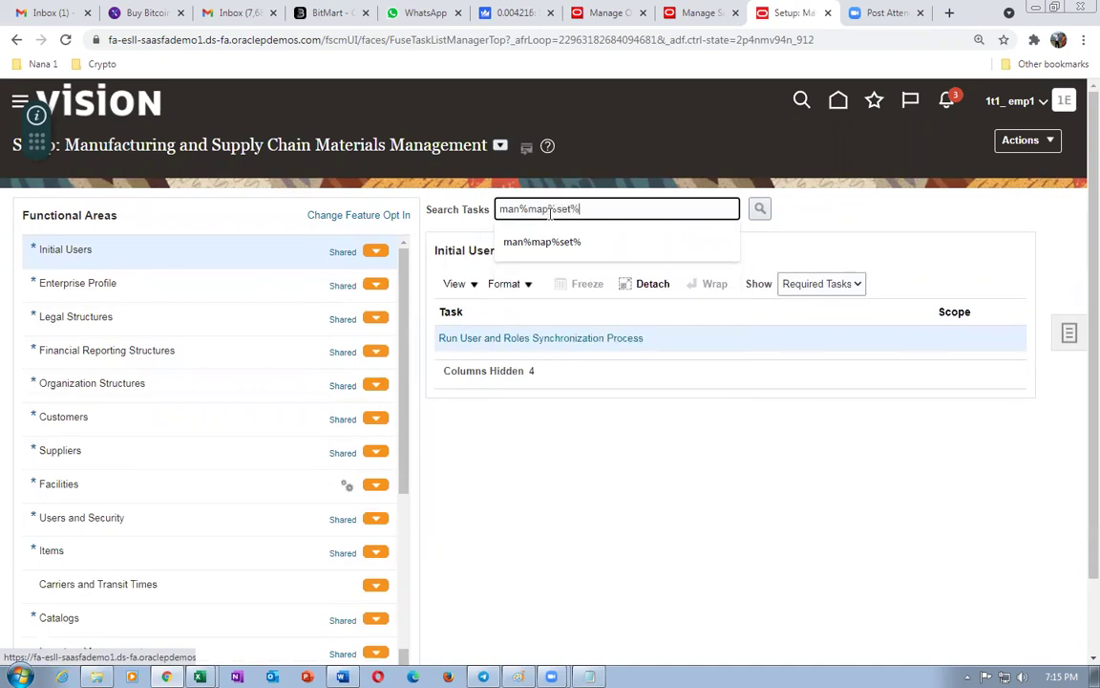
key(Return)
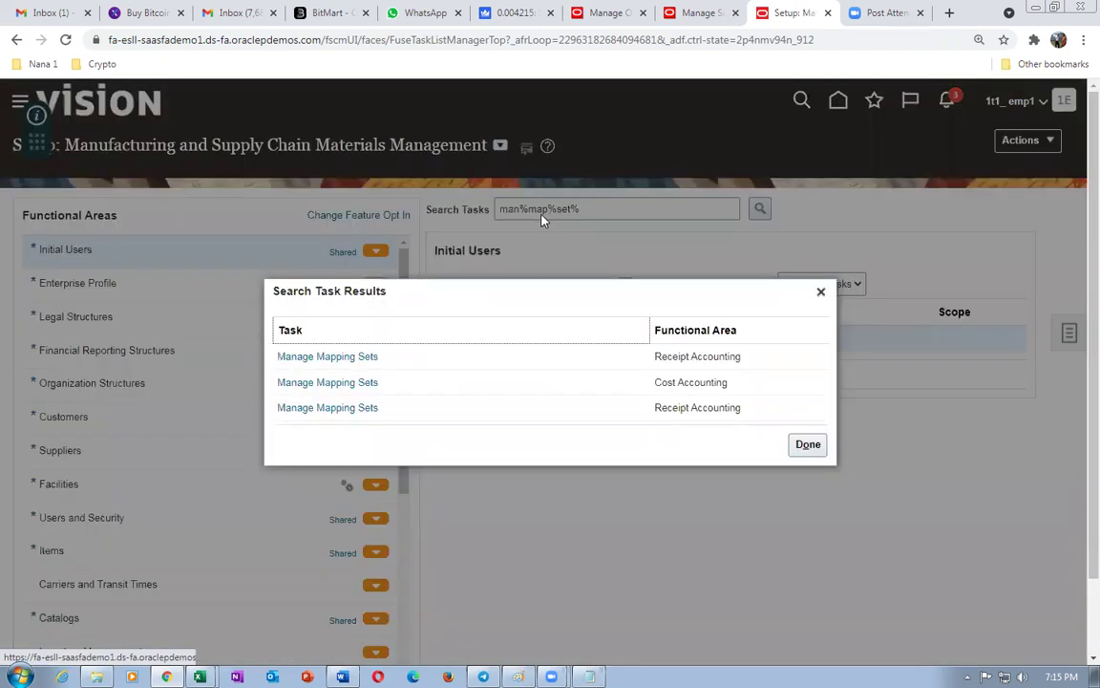
click(315, 383)
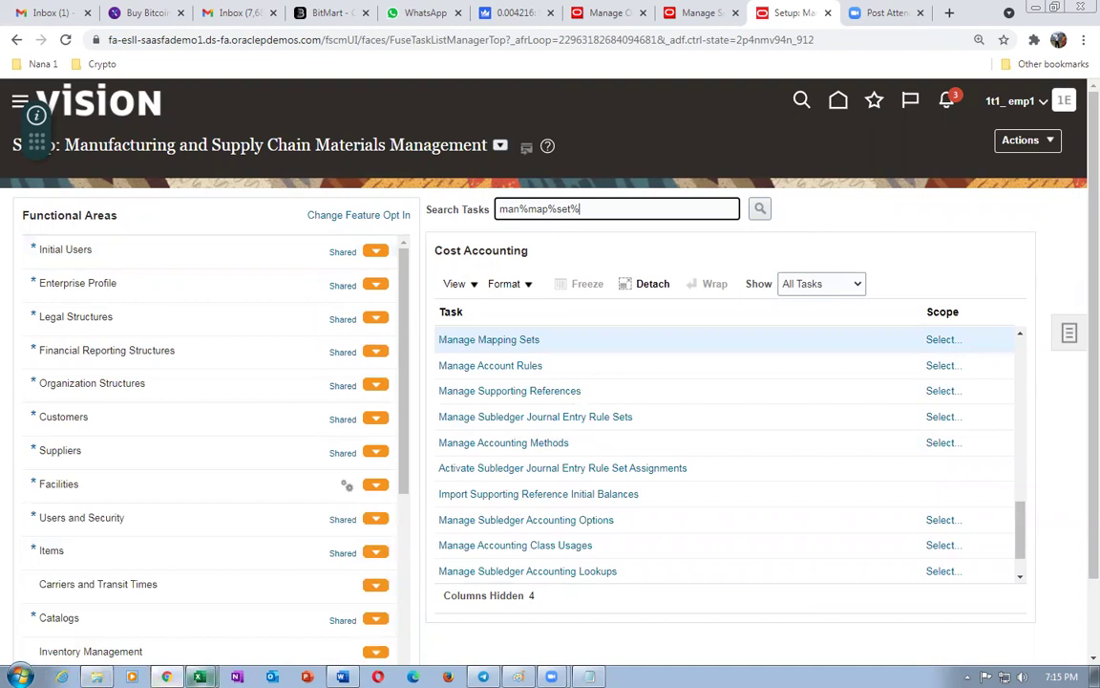
- Open the recently used worksheet workbook in Excel at its Natural Accounts sheet
mouse_move(199, 676)
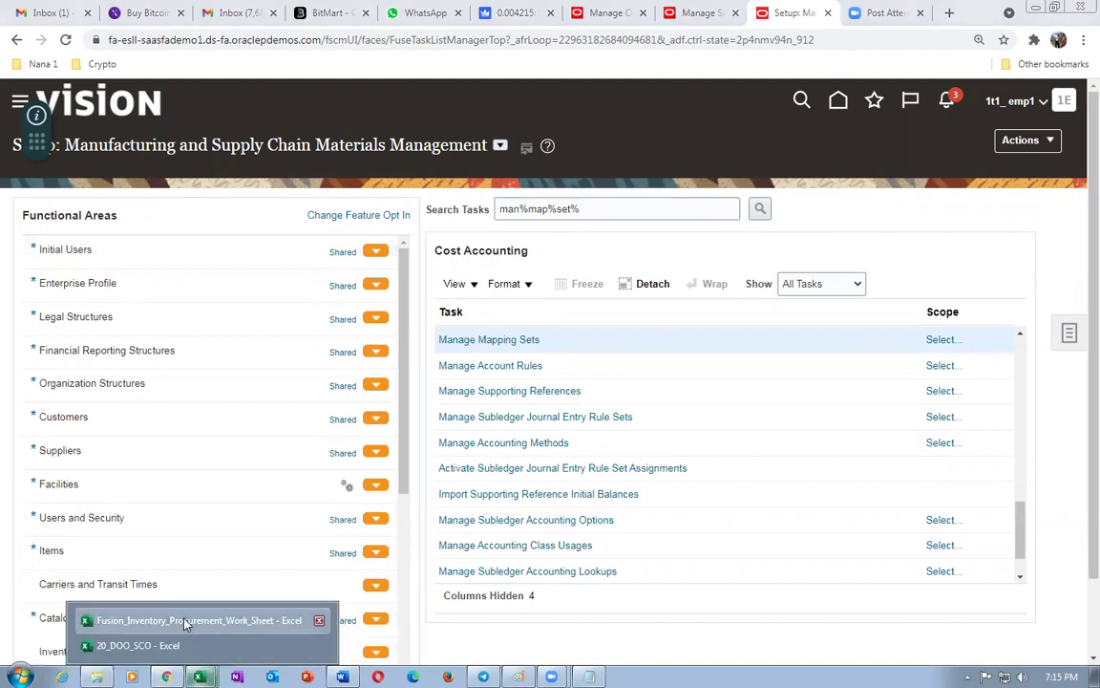
click(187, 622)
click(18, 39)
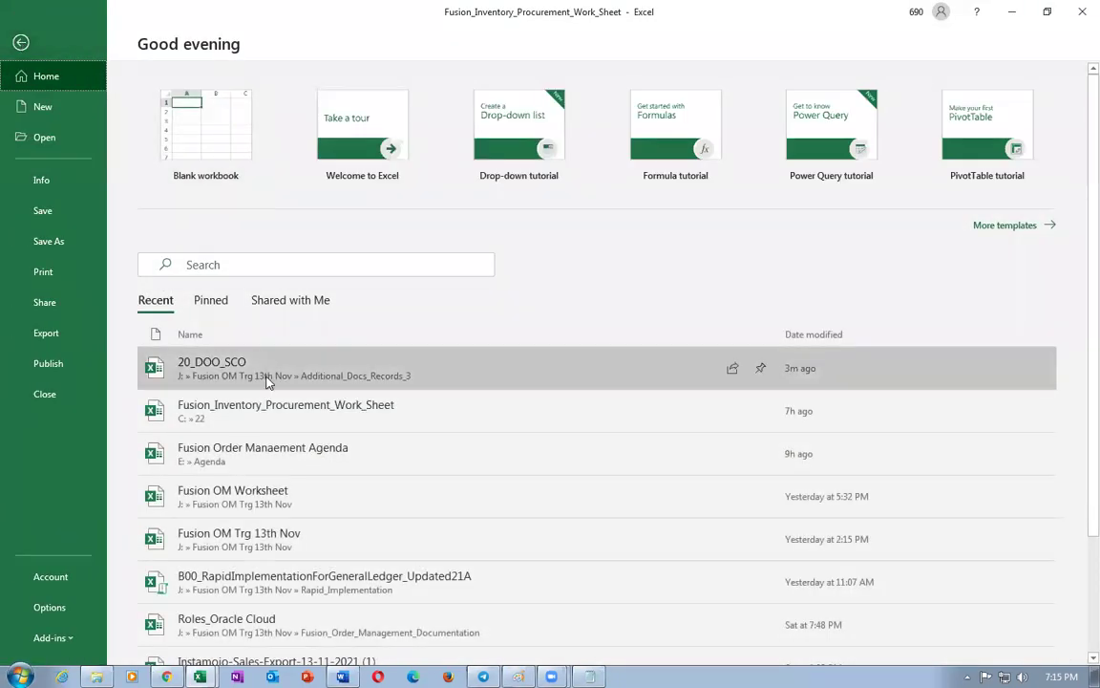
click(359, 584)
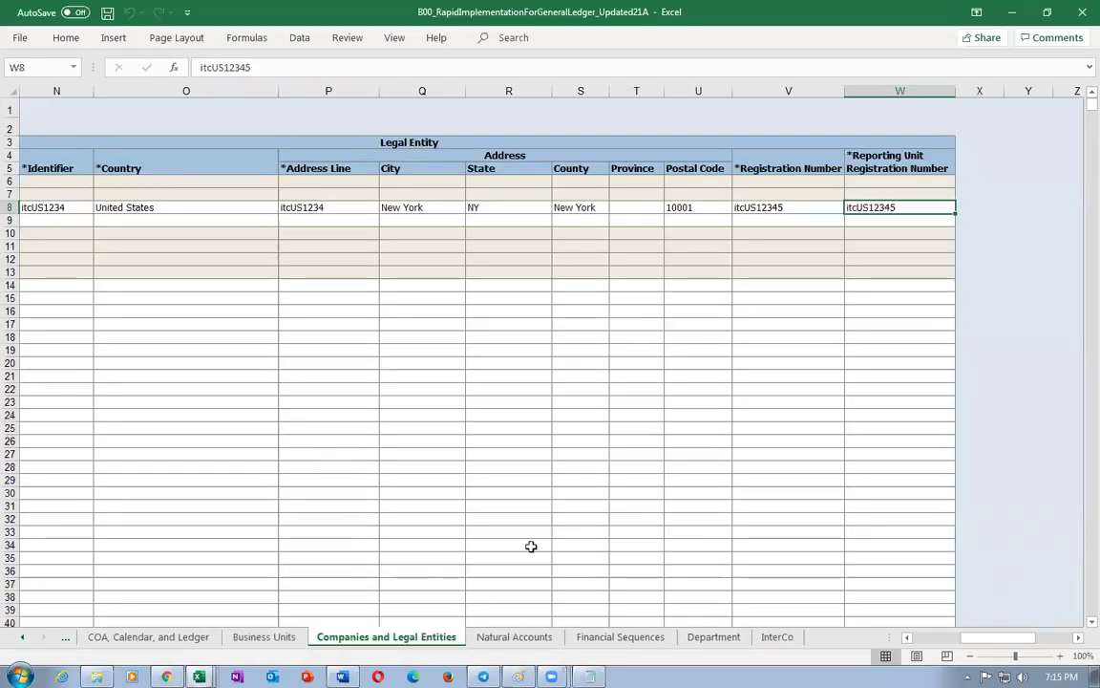
click(494, 643)
- Locate account 1410, Inventory Material Value, then return to the Oracle setup page
scroll(567, 451, up, 3)
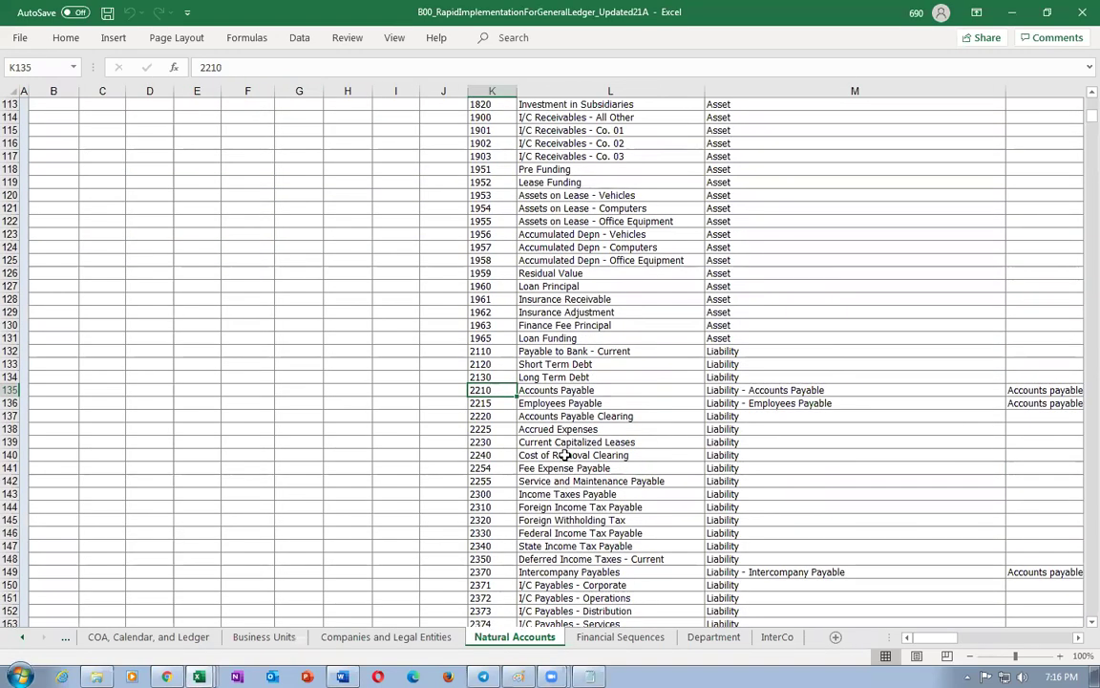
scroll(567, 455, up, 16)
scroll(571, 455, up, 9)
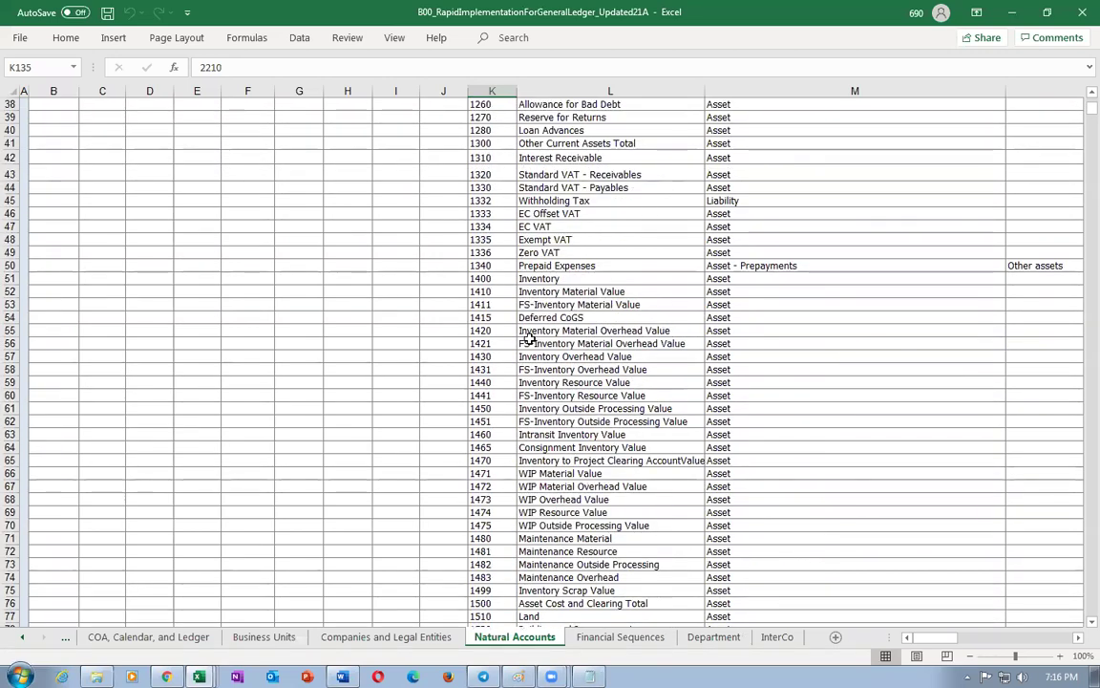
click(480, 291)
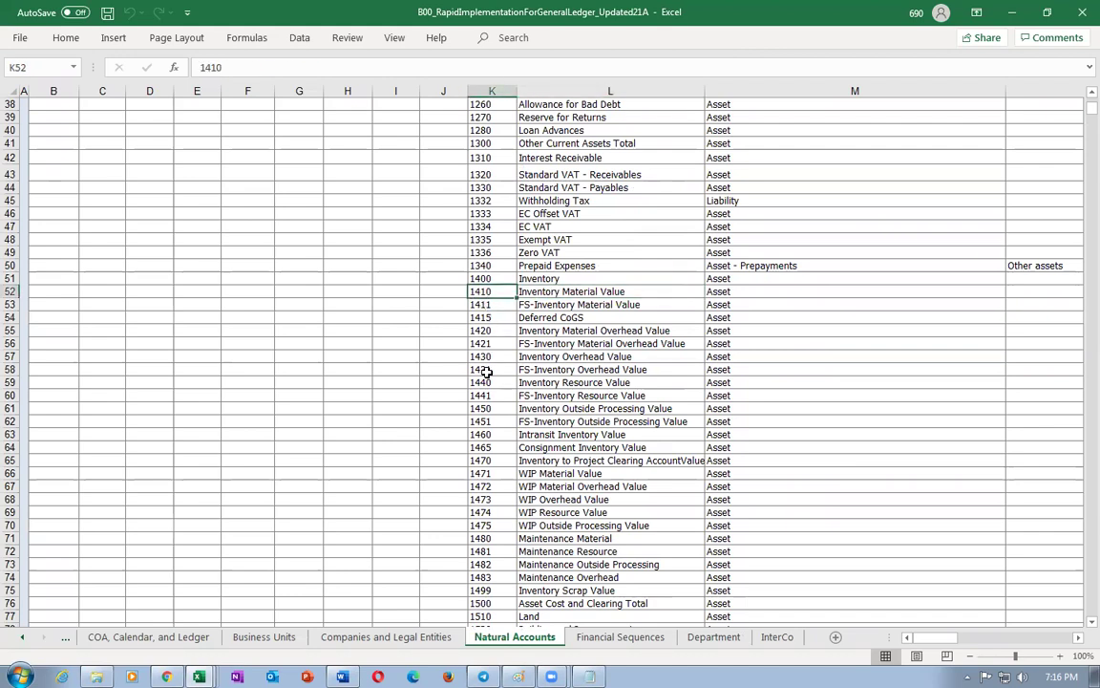
scroll(487, 373, up, 4)
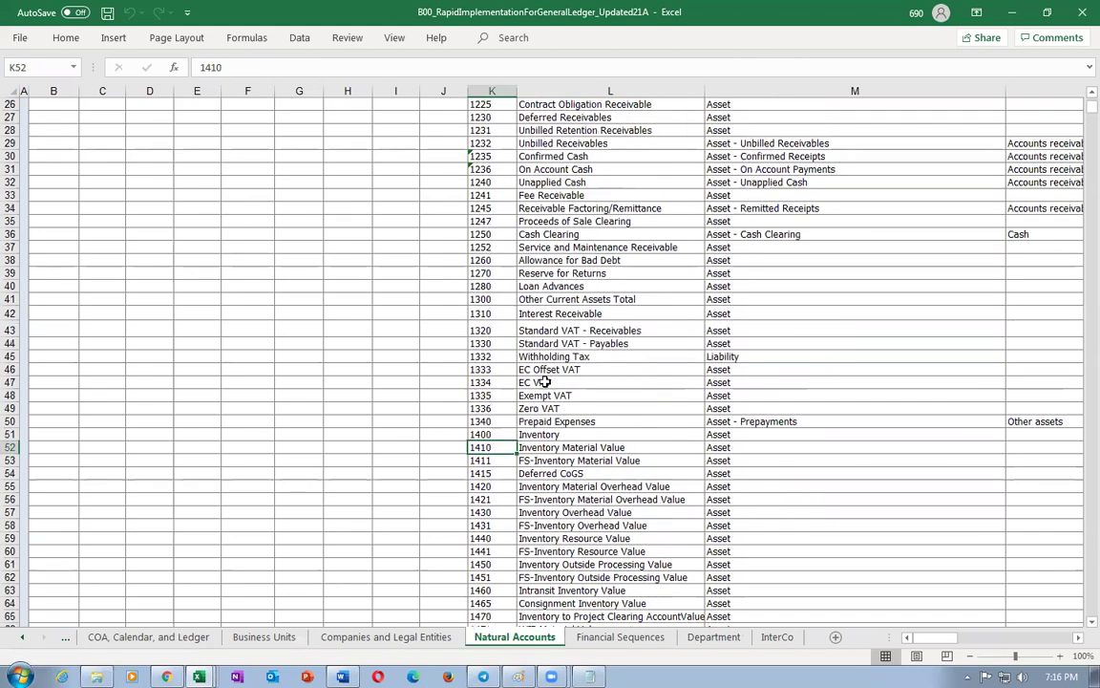
scroll(543, 362, up, 5)
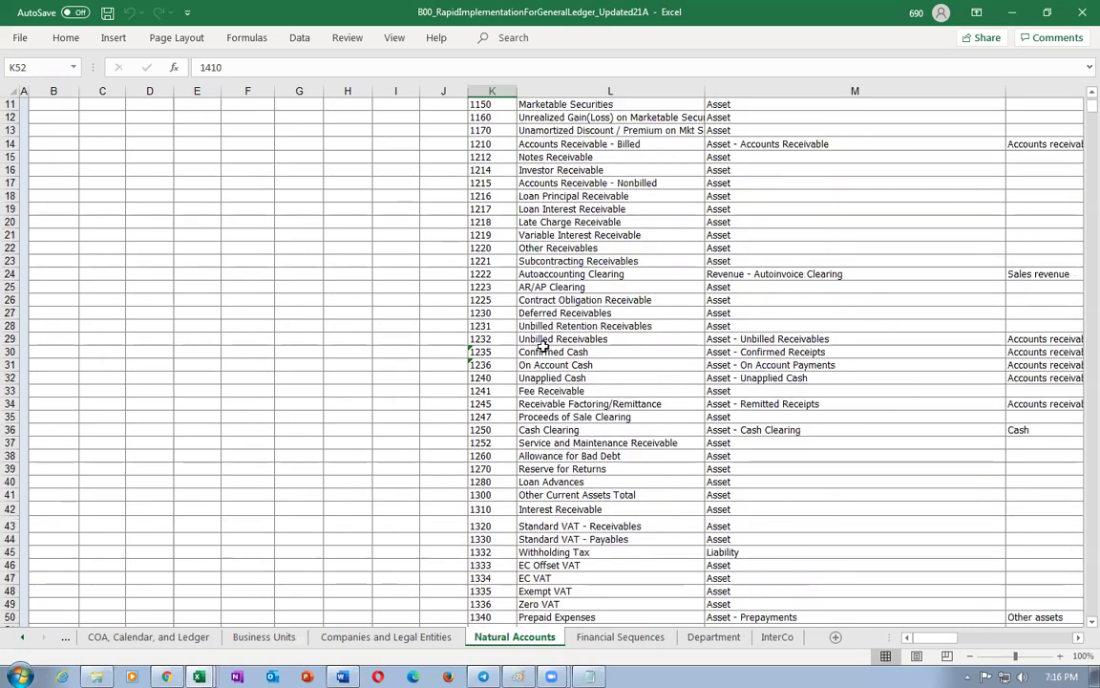
scroll(540, 347, up, 4)
scroll(545, 350, down, 4)
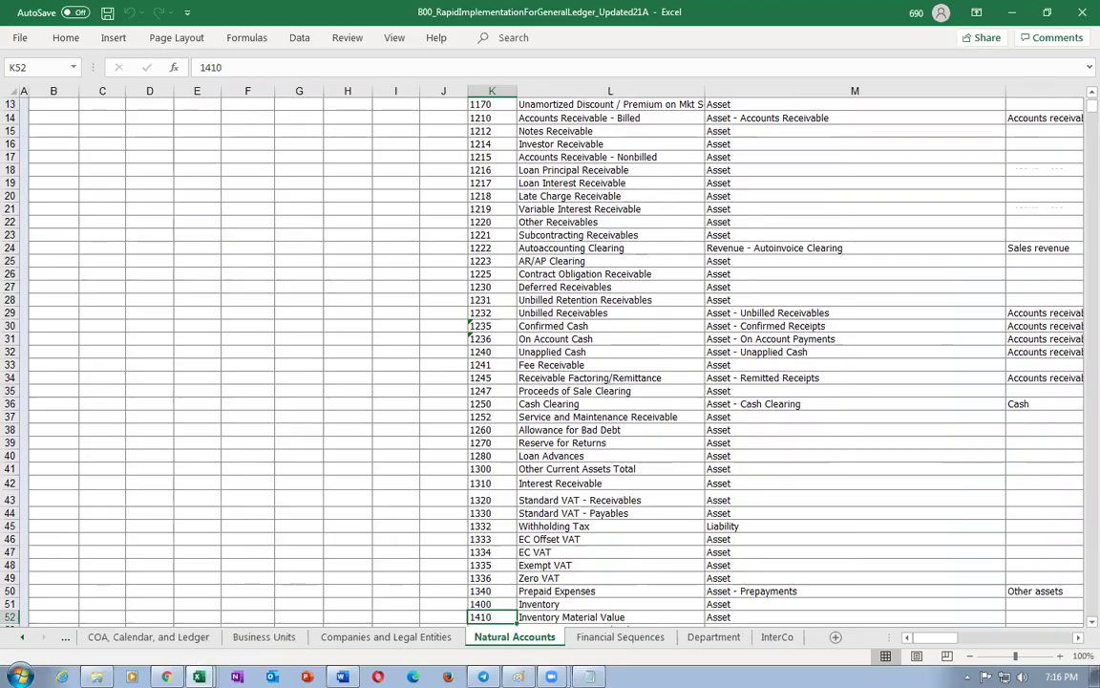
key(alt+Tab)
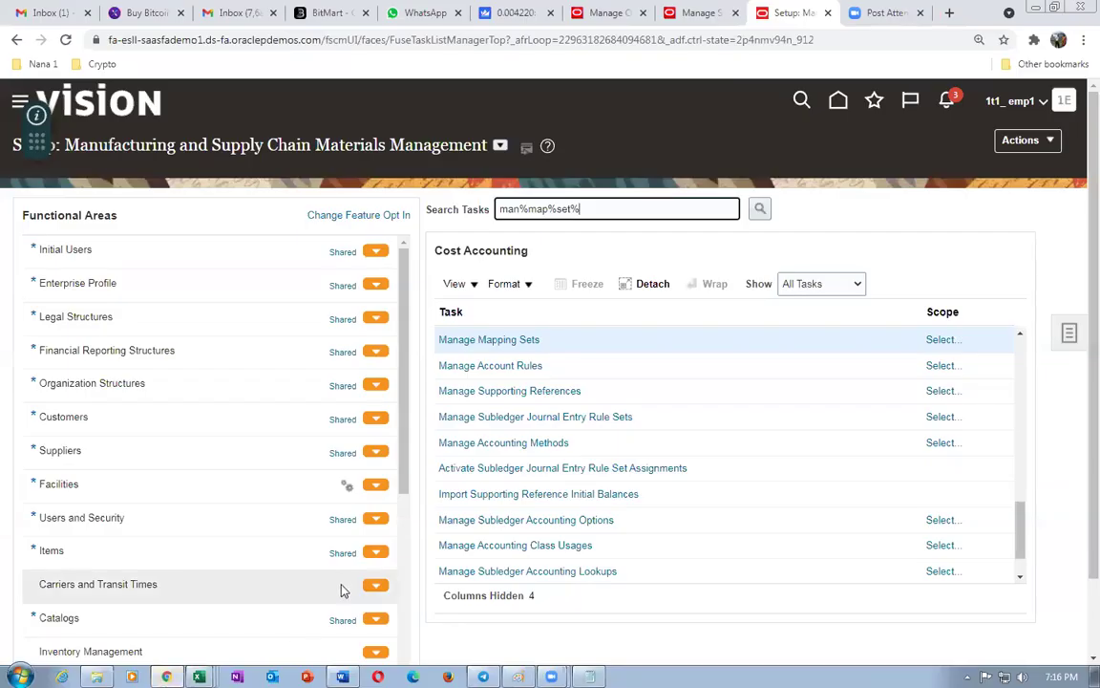
- Set the Manage Mapping Sets scope to the Cost Management subledger application and save
click(945, 342)
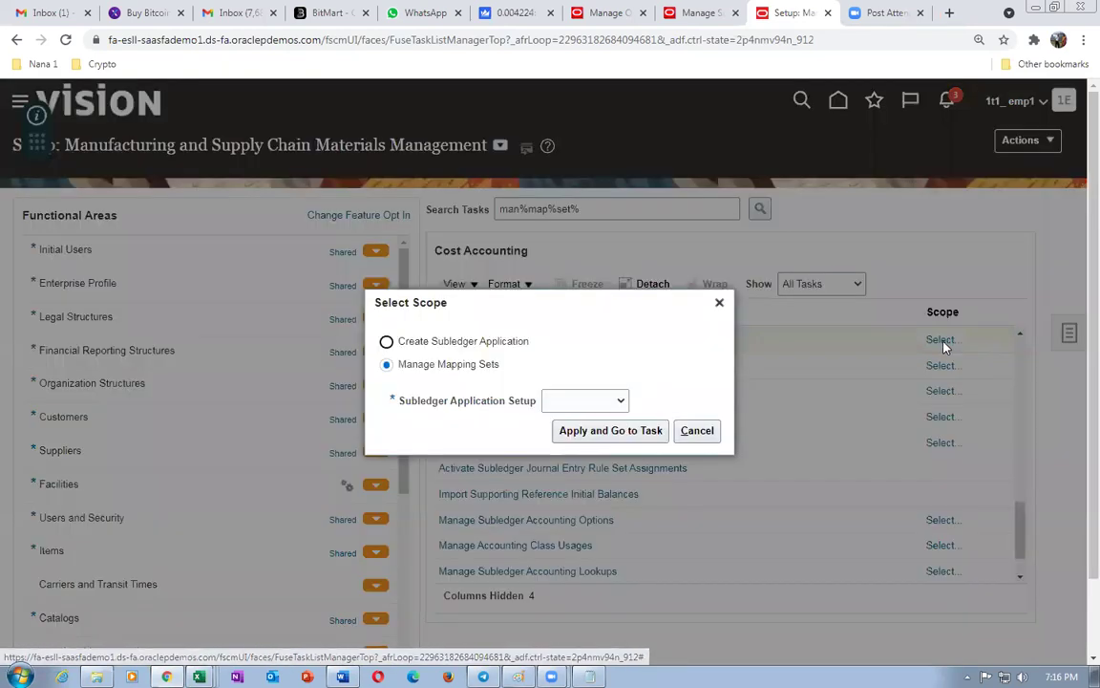
click(582, 401)
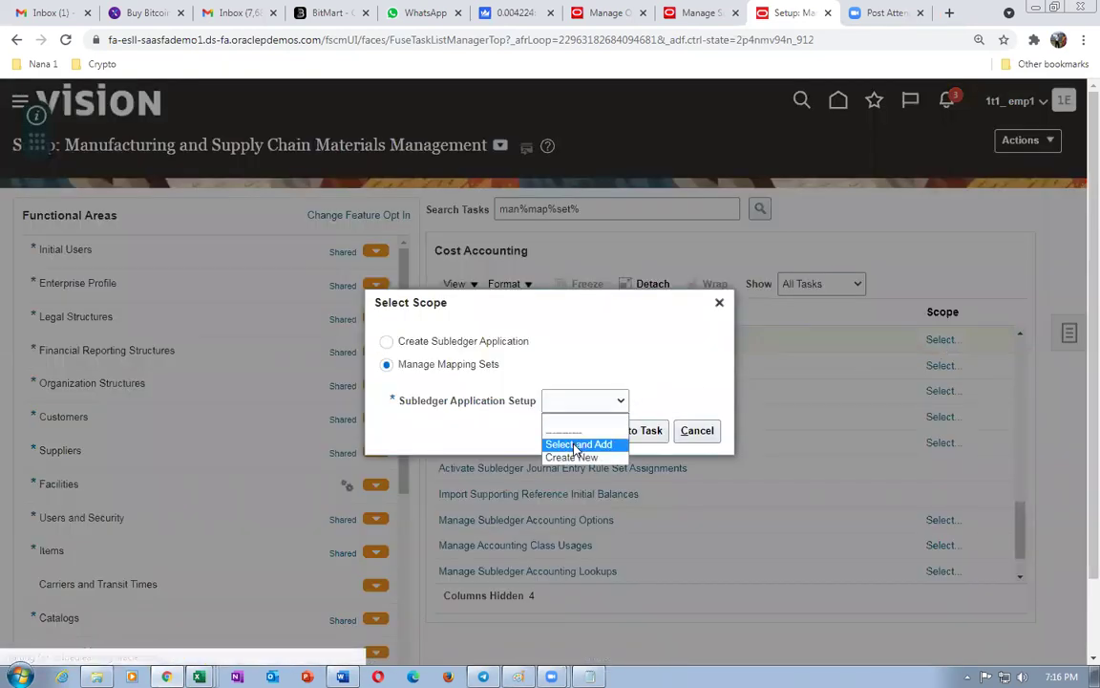
click(578, 442)
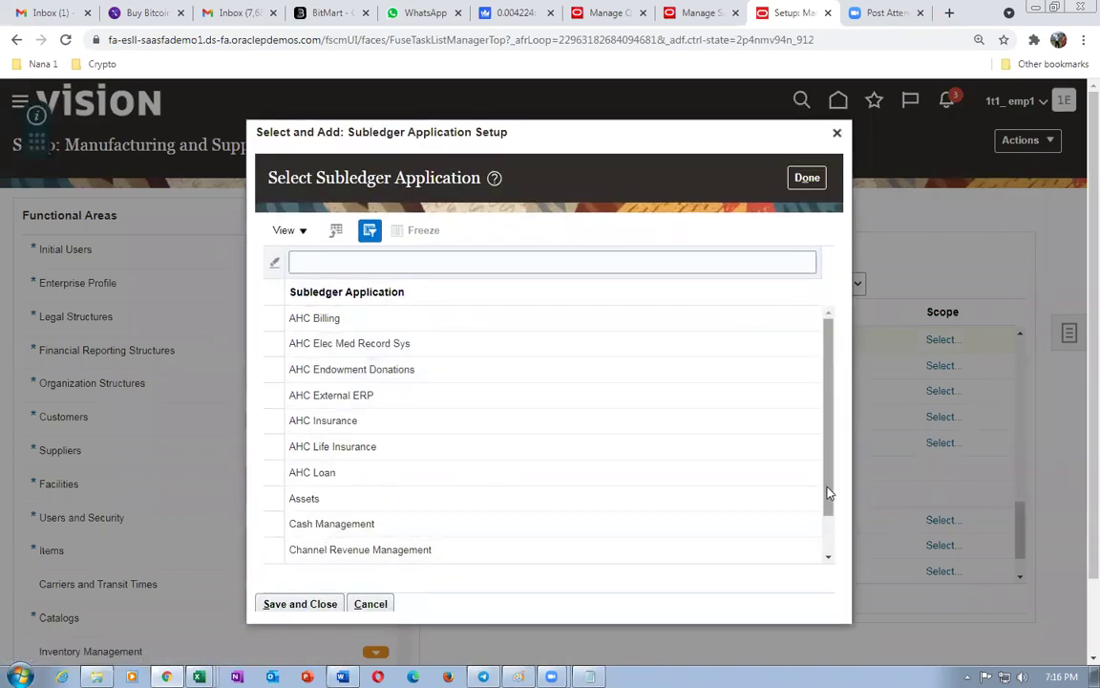
scroll(829, 492, down, 1)
click(380, 550)
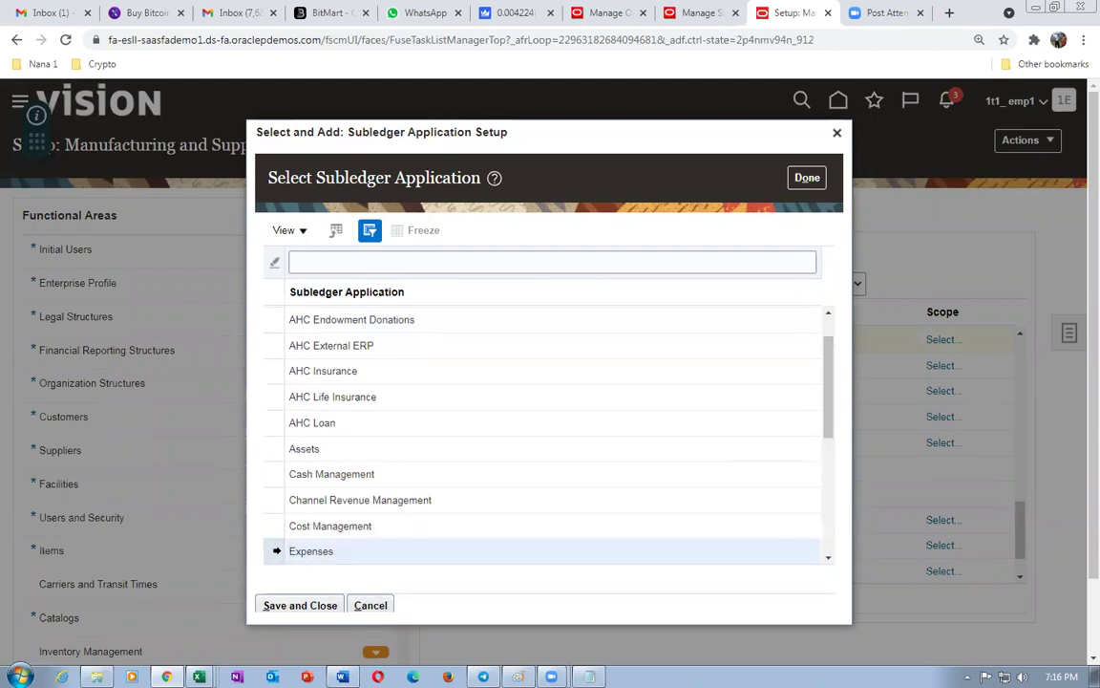
click(330, 525)
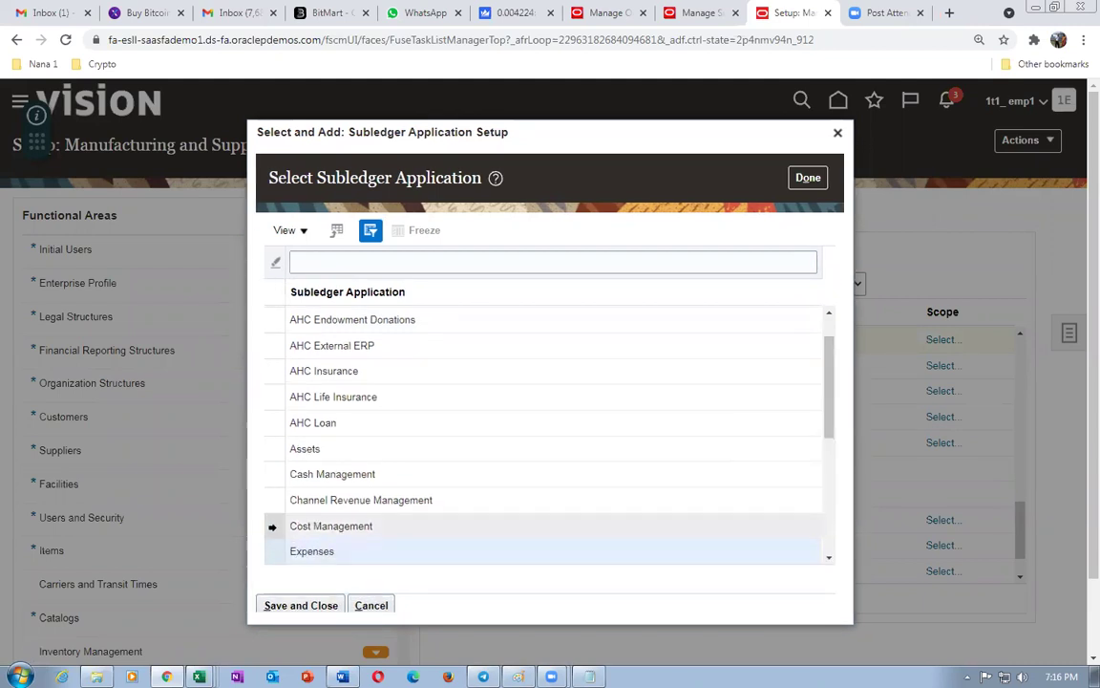
click(325, 611)
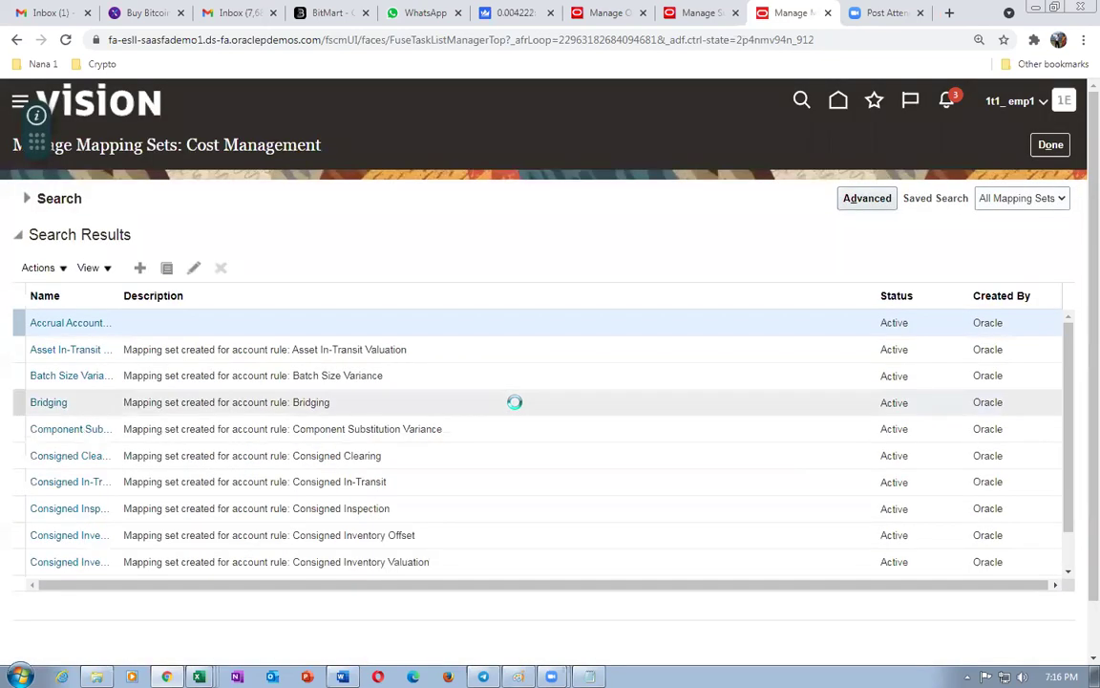
- Search mapping sets for 'mate' and open Material Account - Organization
click(29, 196)
click(224, 227)
text(material)
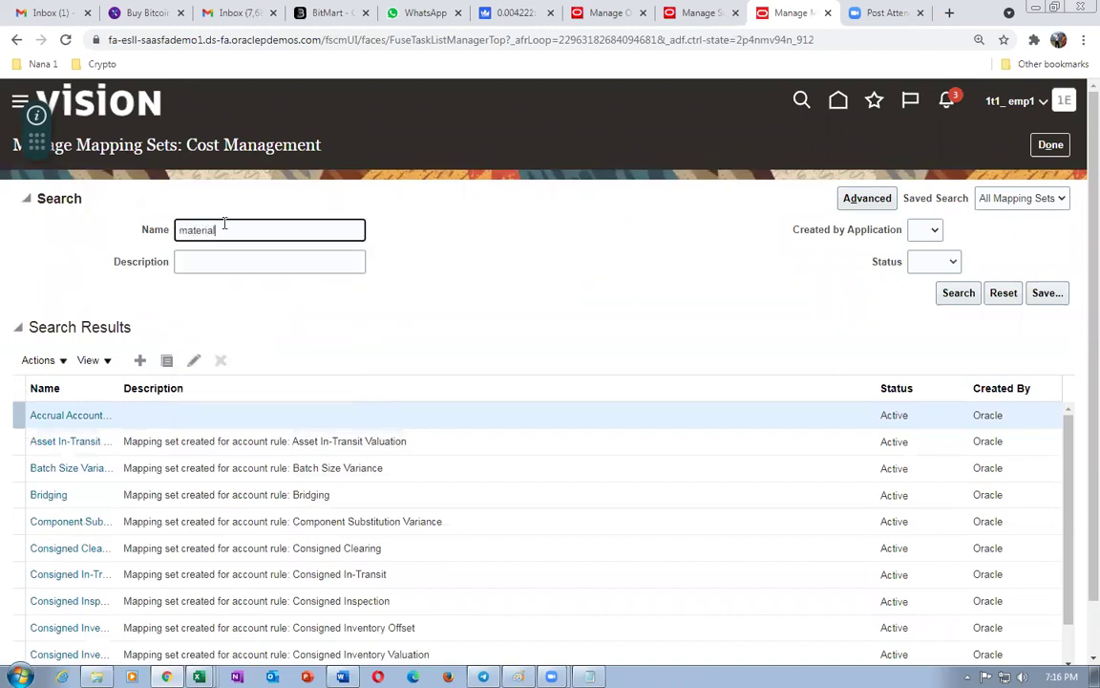
click(965, 294)
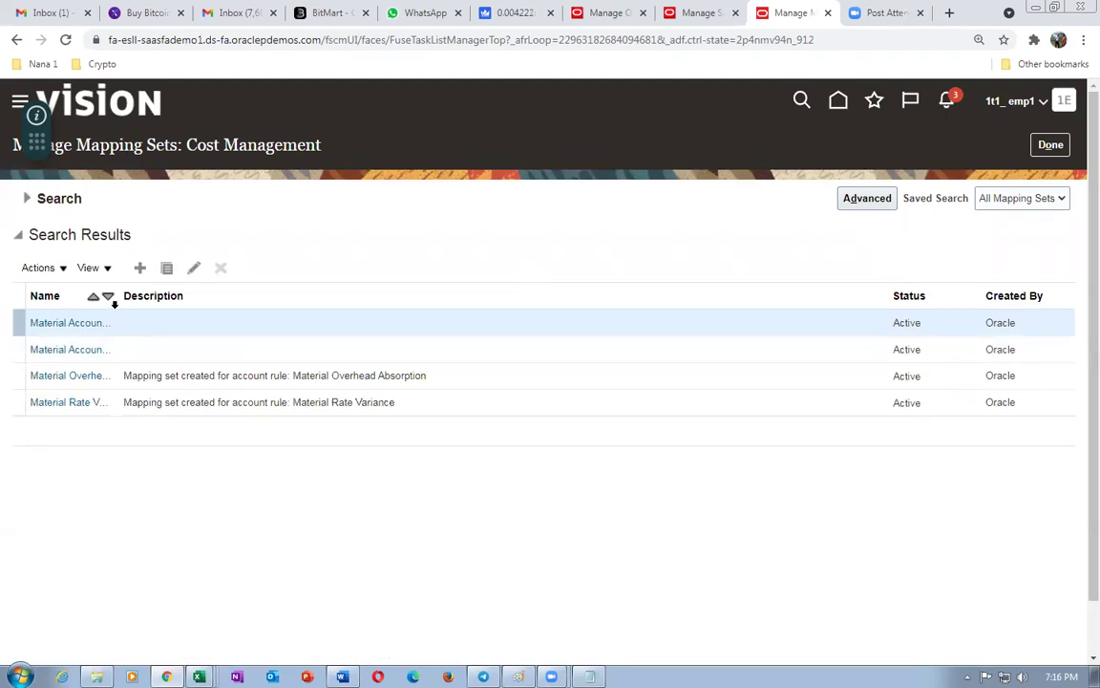
drag(118, 303, 239, 332)
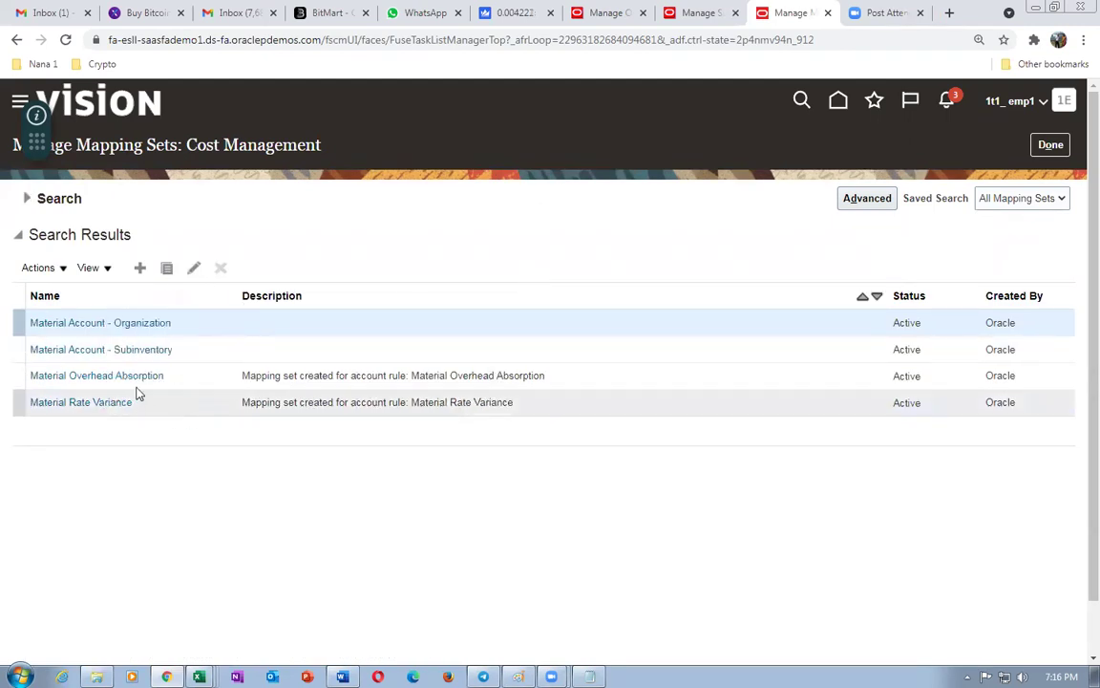
click(131, 327)
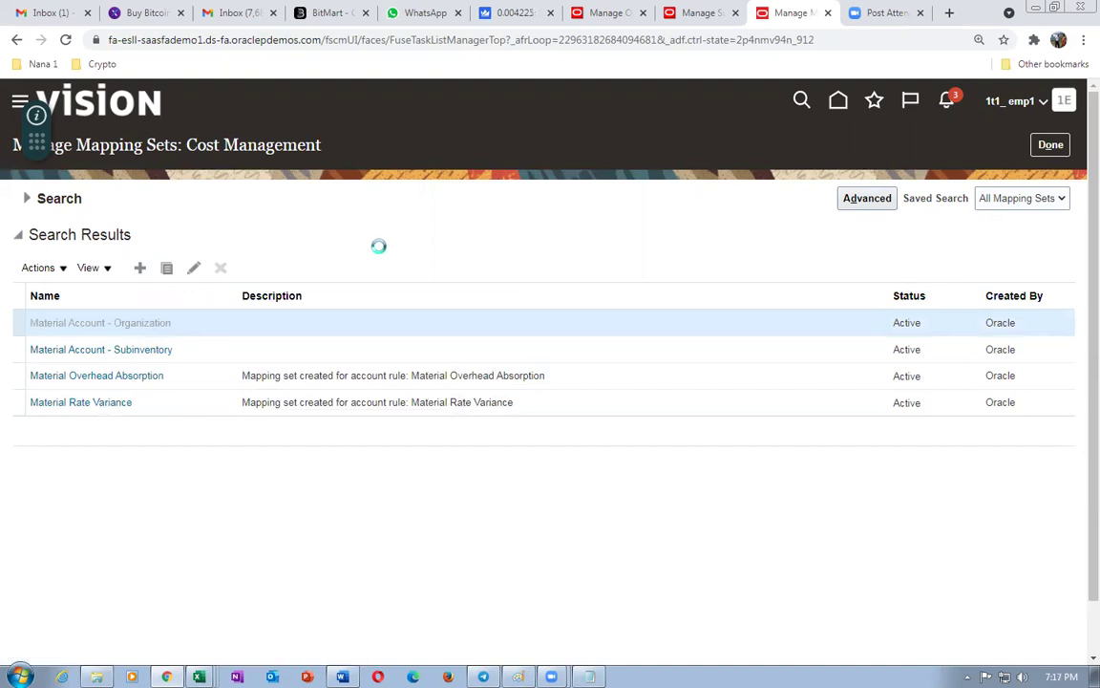
scroll(344, 341, down, 2)
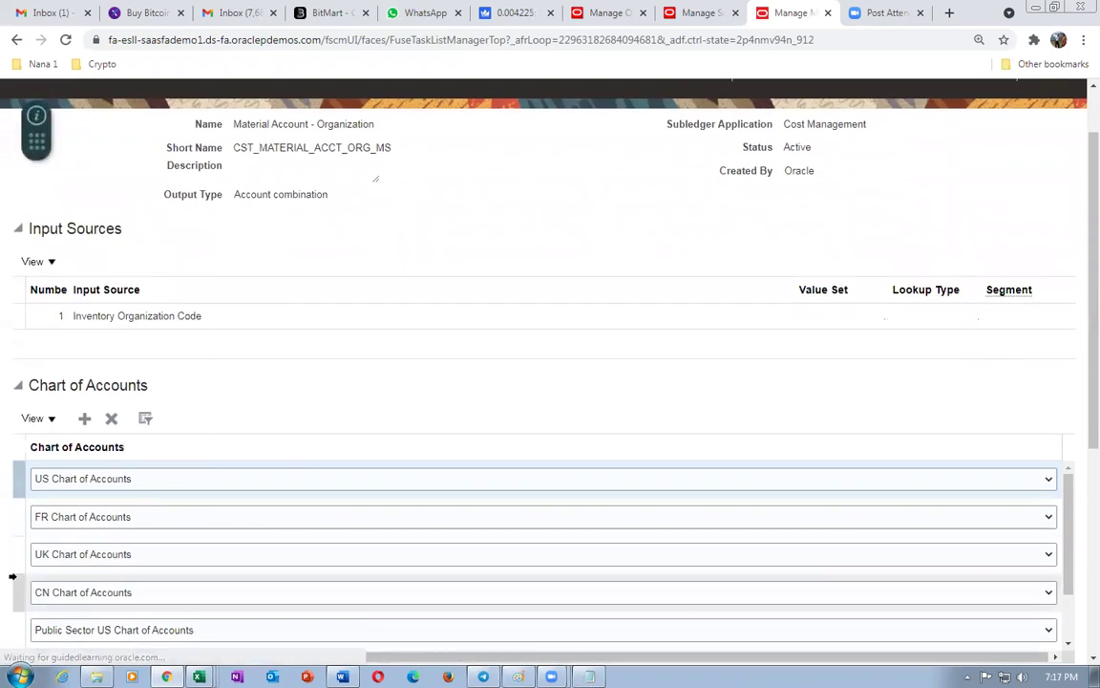
- Add a 1t1 US chart of accounts row and open the output account picker for its mapping
click(85, 420)
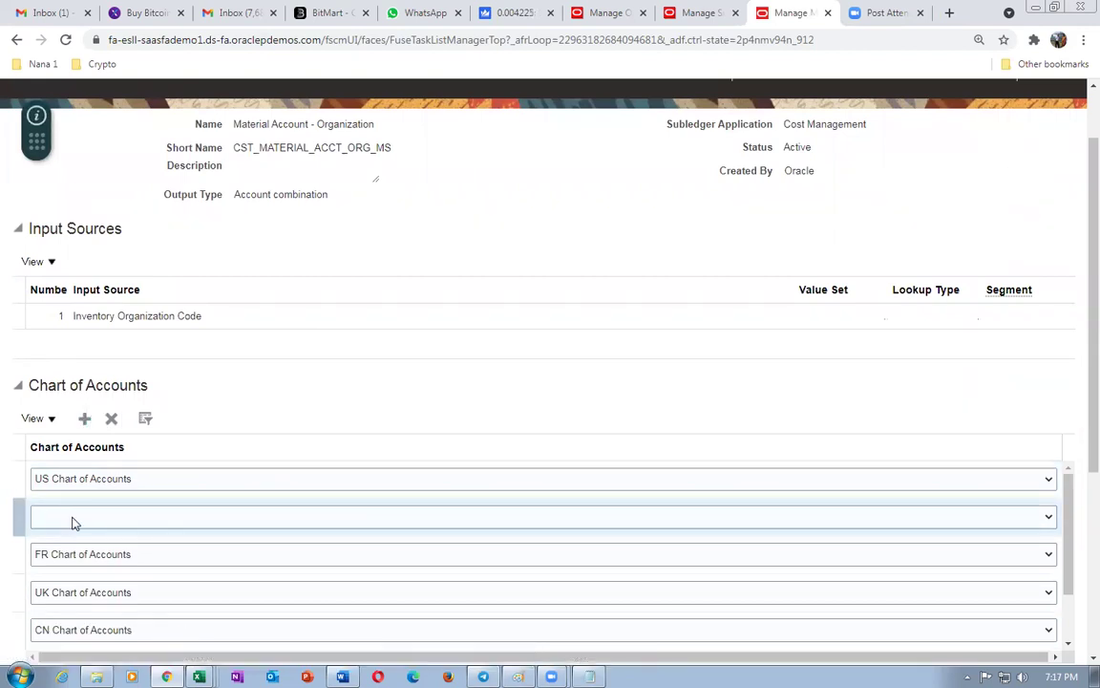
click(73, 521)
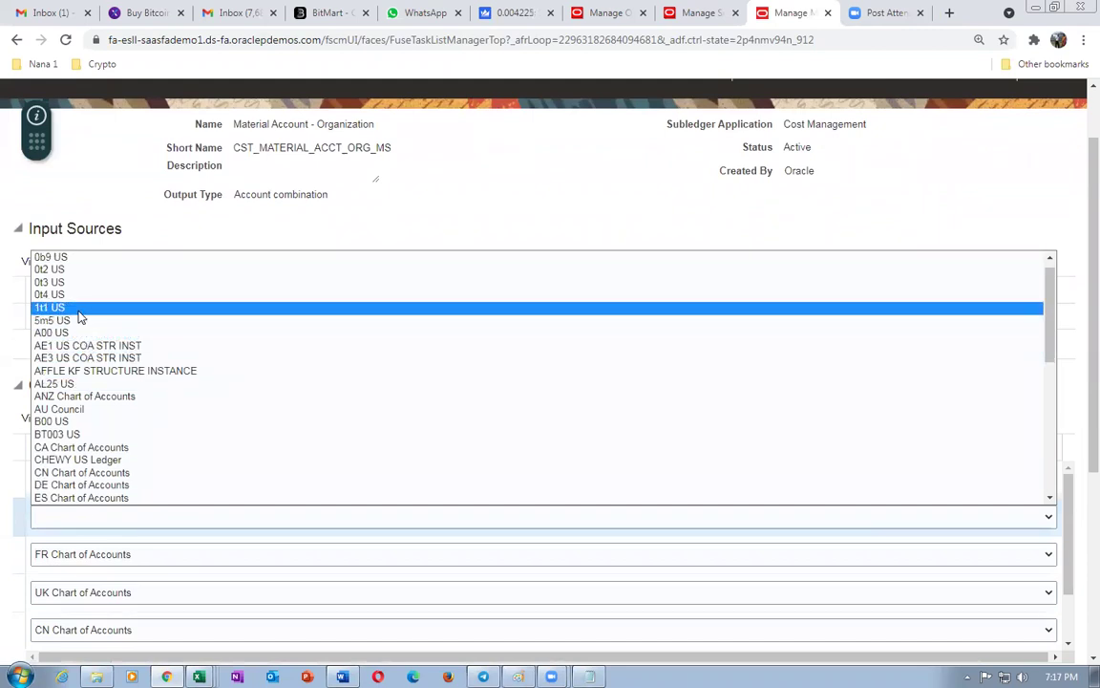
click(57, 308)
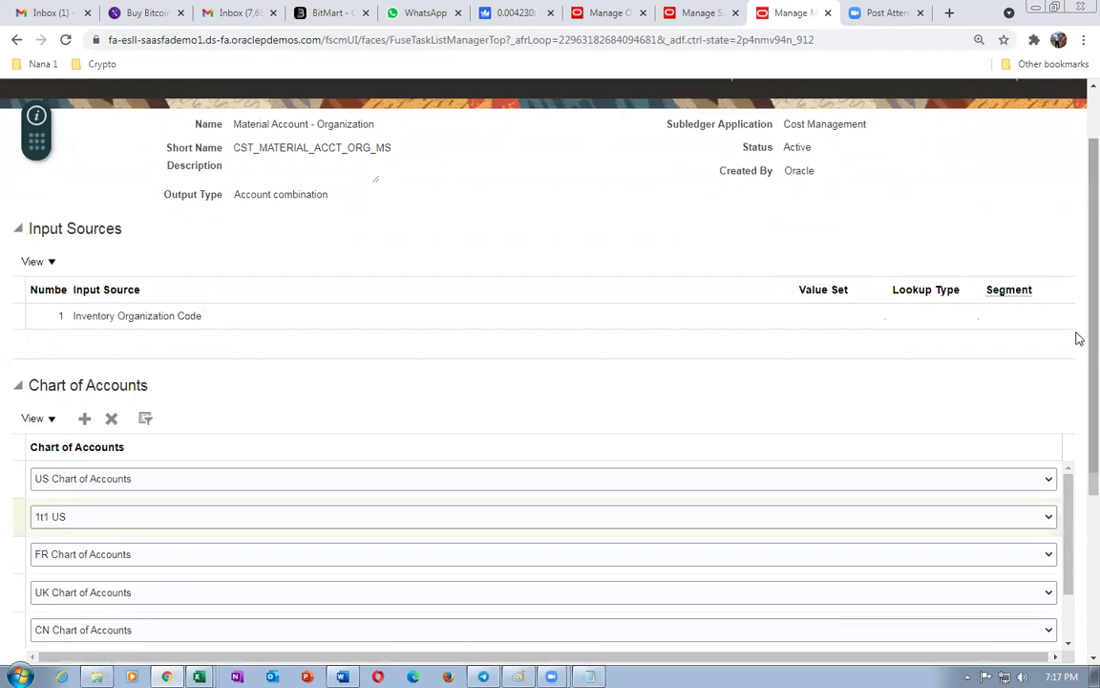
scroll(1079, 338, down, 3)
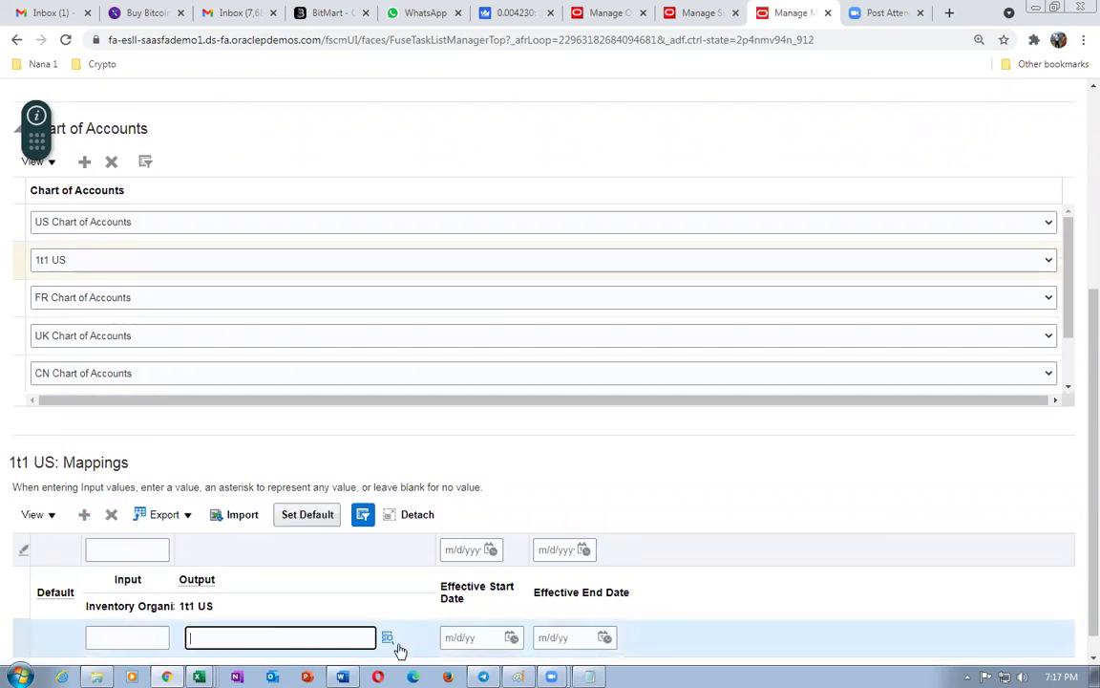
click(735, 484)
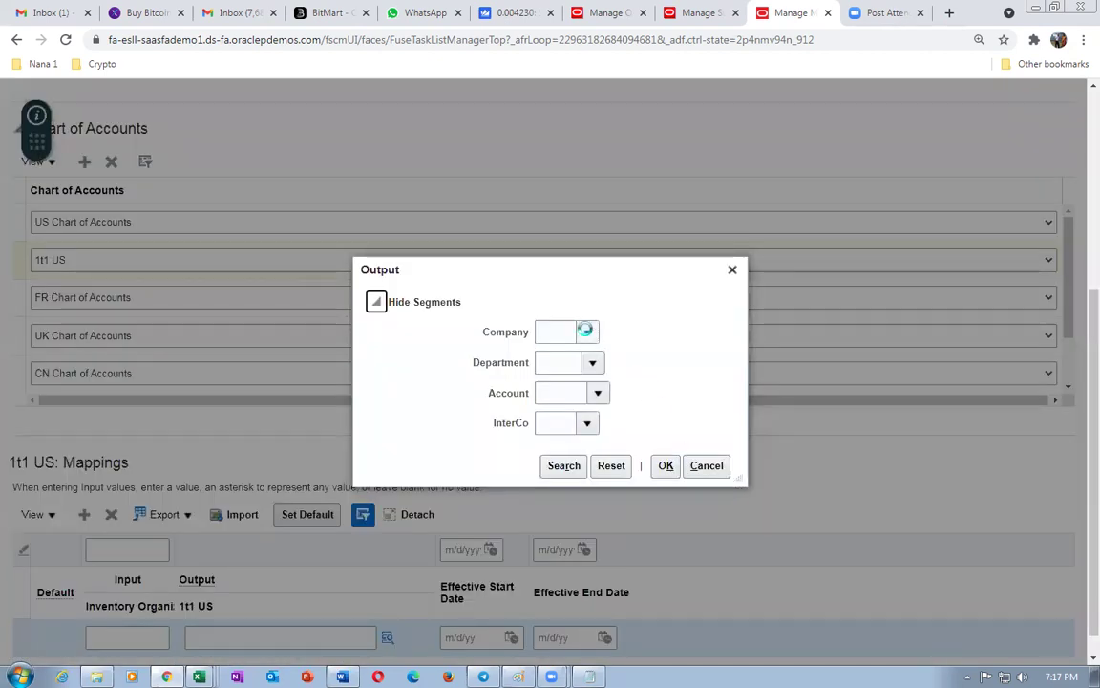
- Choose Company 01, Department 000, Account 1410 and InterCo 00 as the output combination
click(586, 332)
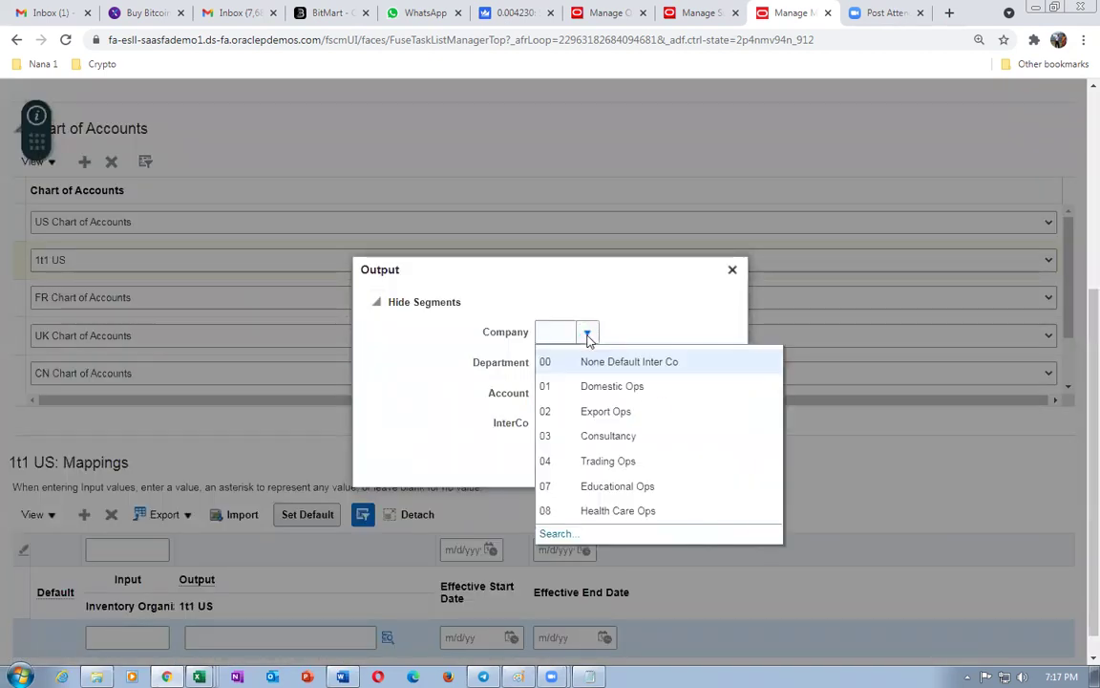
click(582, 387)
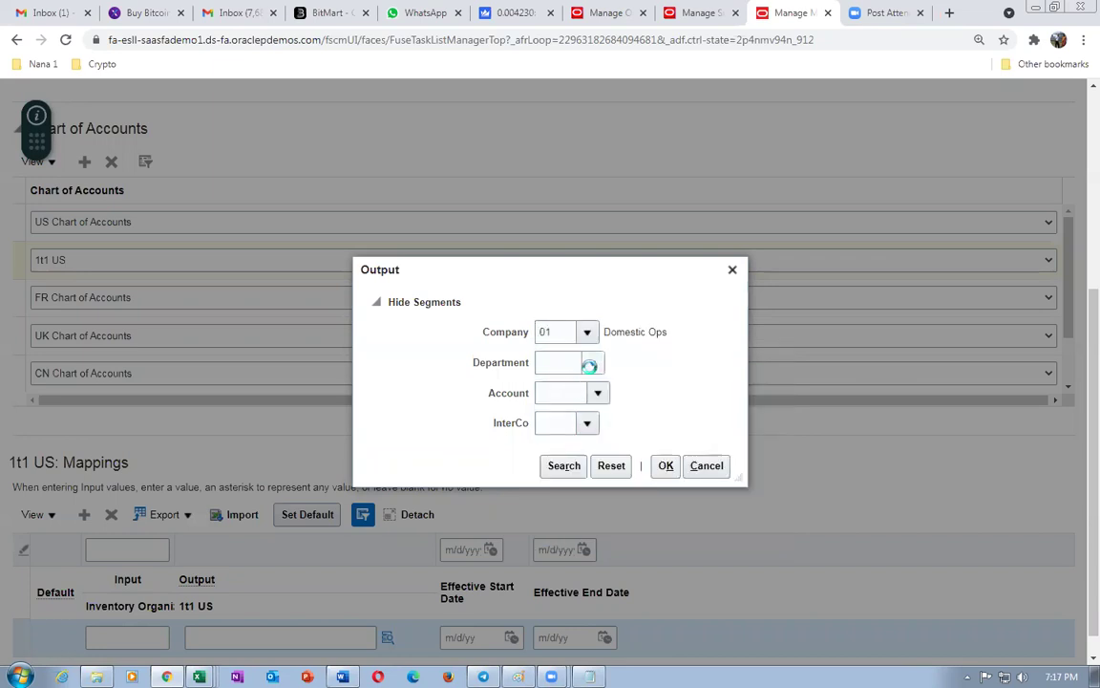
click(588, 364)
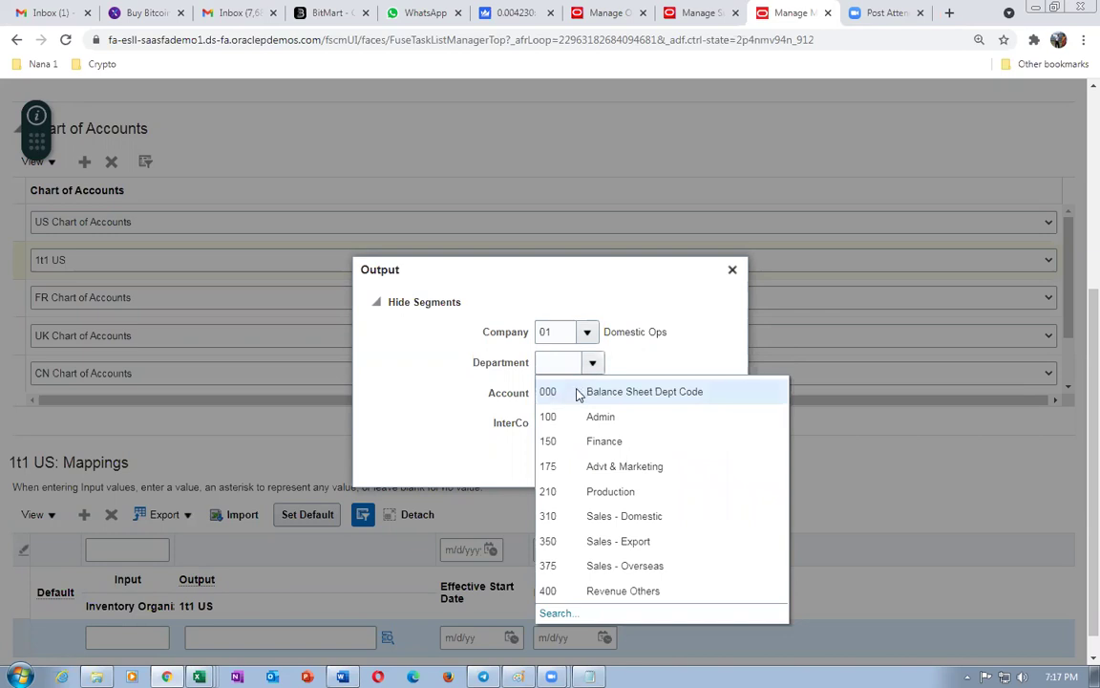
key(Escape)
click(554, 394)
text(1410)
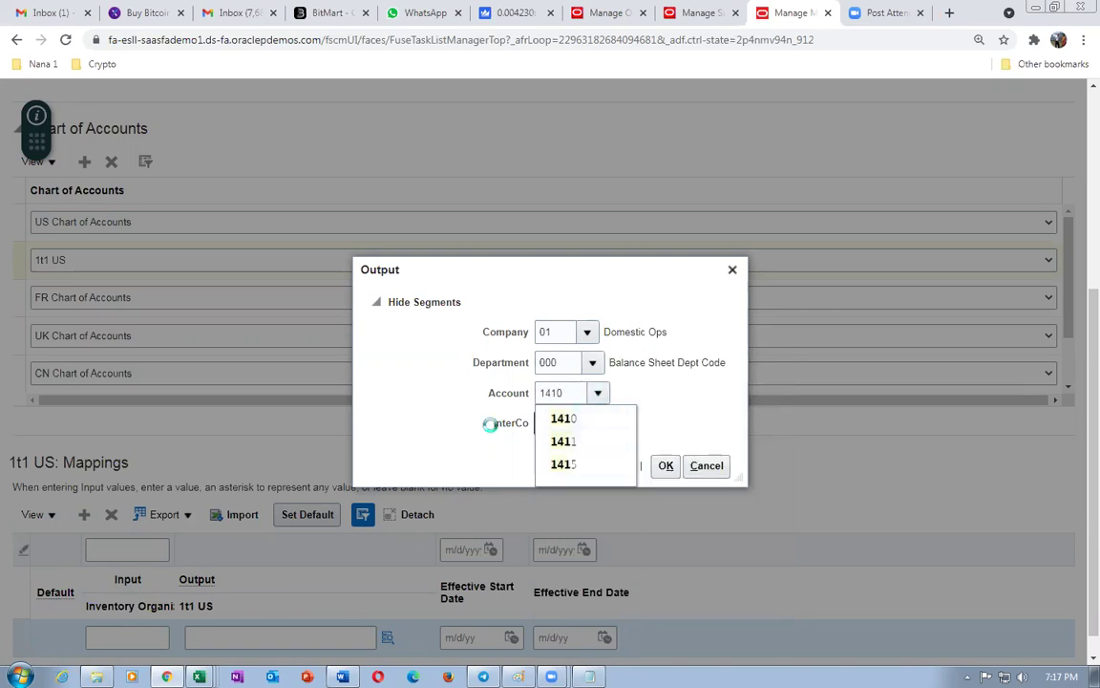
click(426, 426)
click(584, 424)
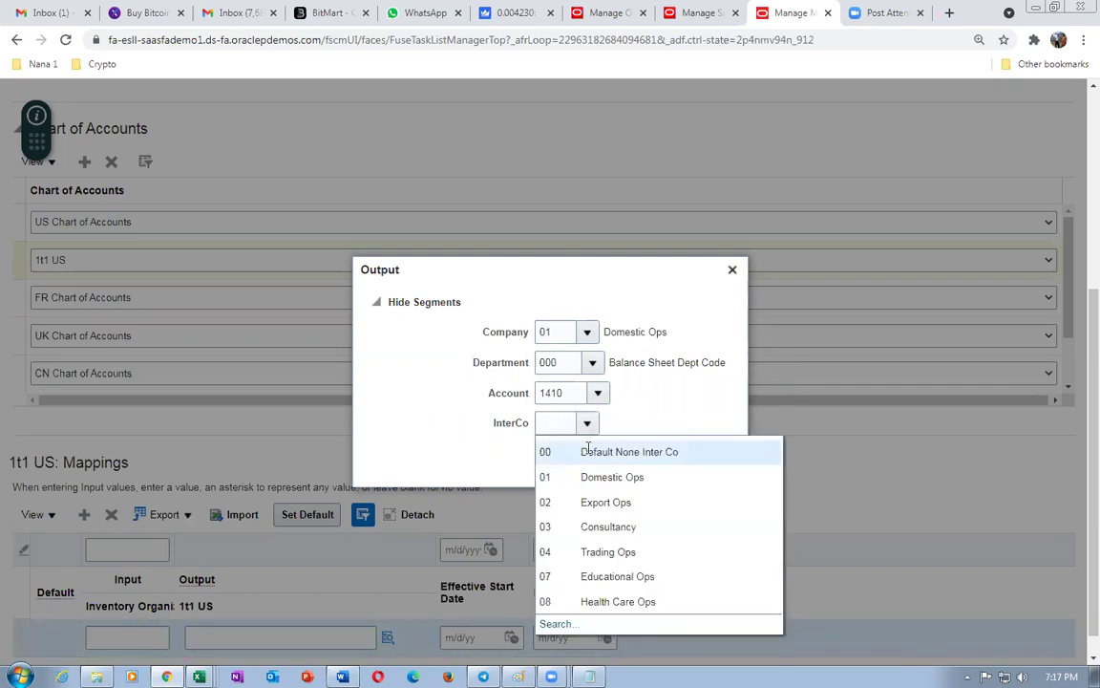
click(431, 458)
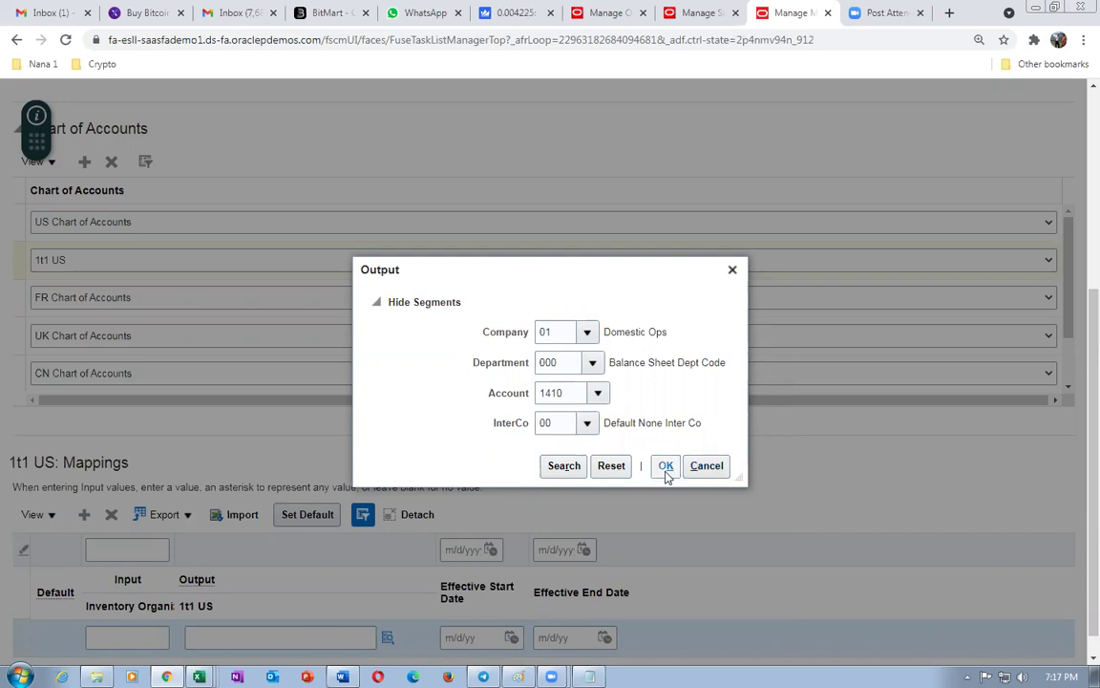
click(666, 467)
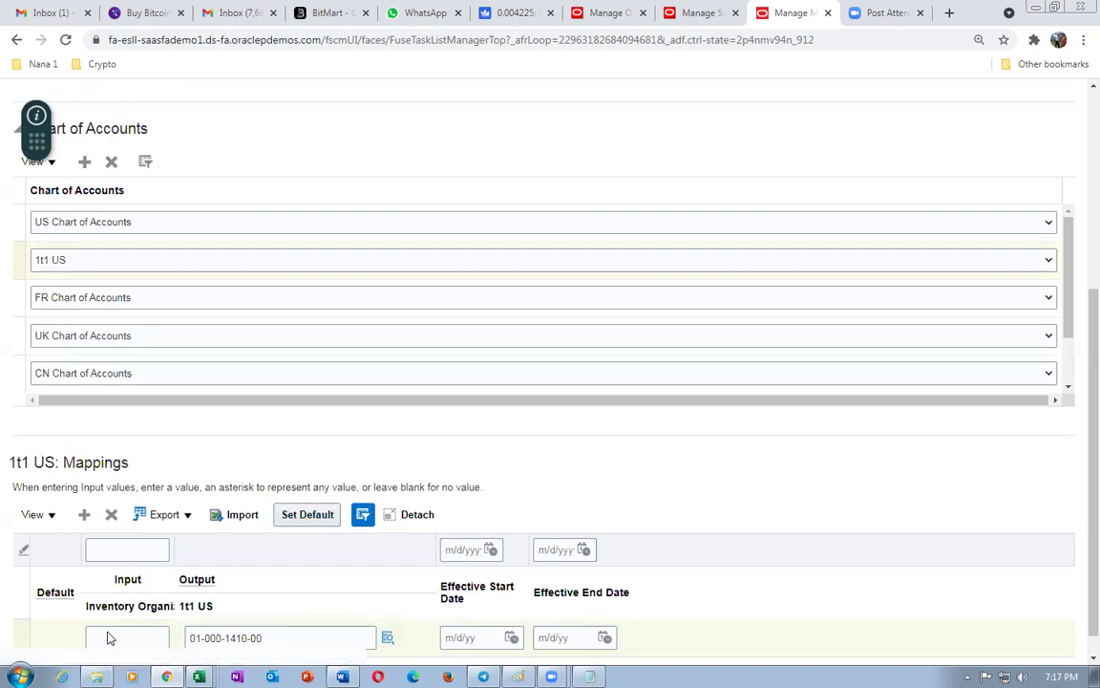
scroll(1075, 410, down, 1)
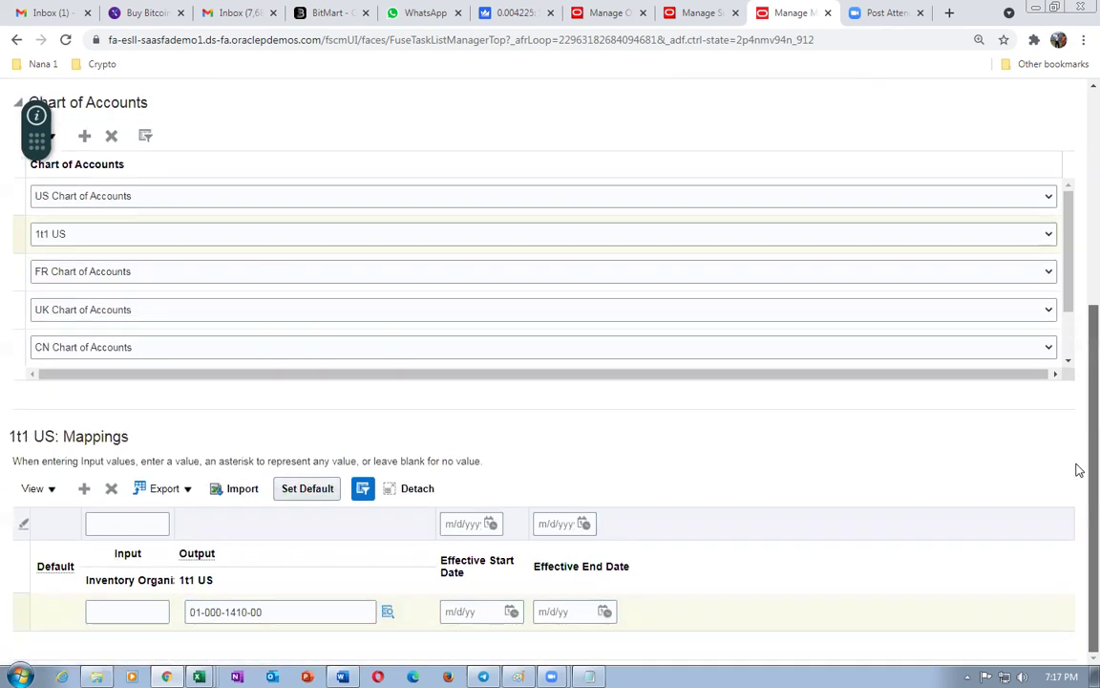
click(307, 489)
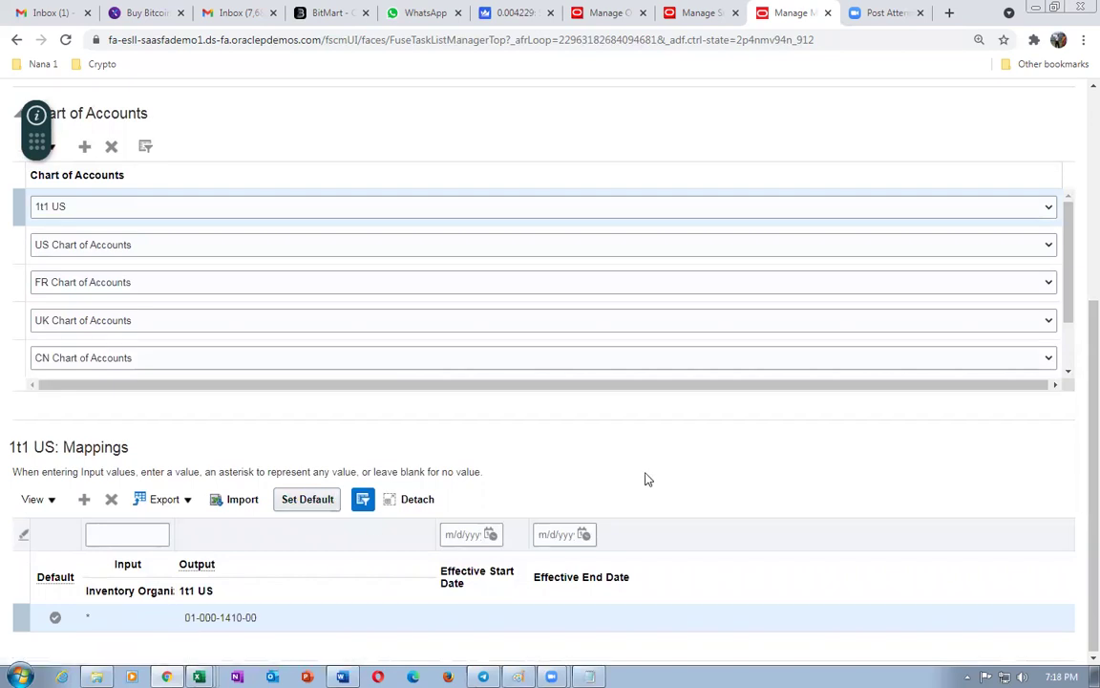
scroll(645, 482, up, 5)
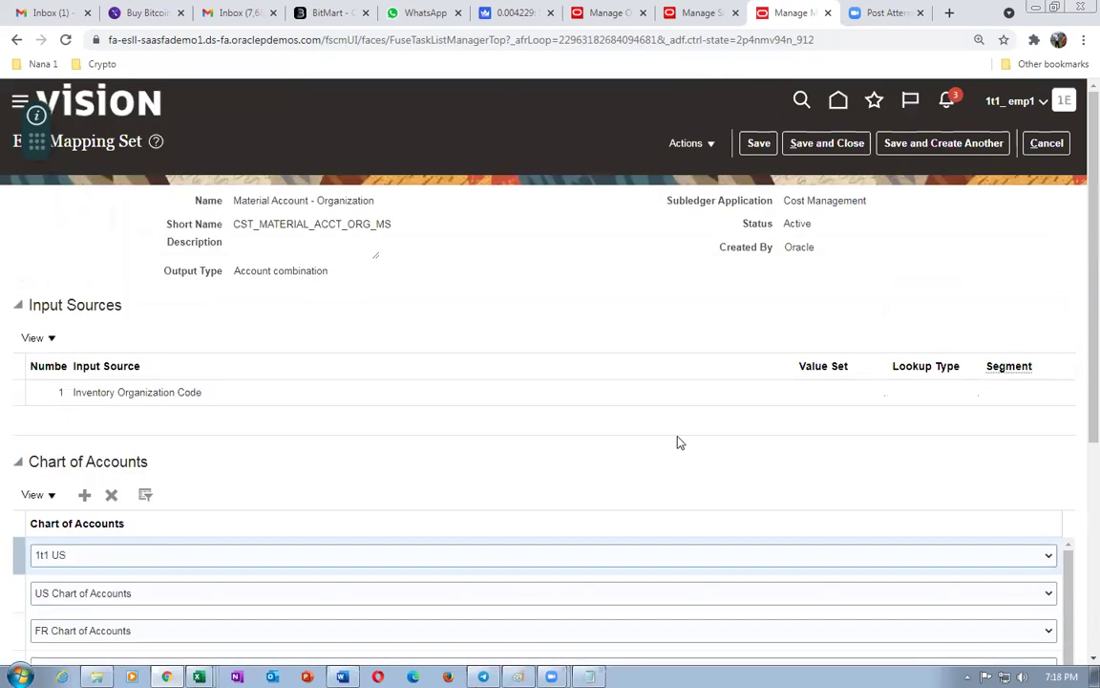
click(827, 143)
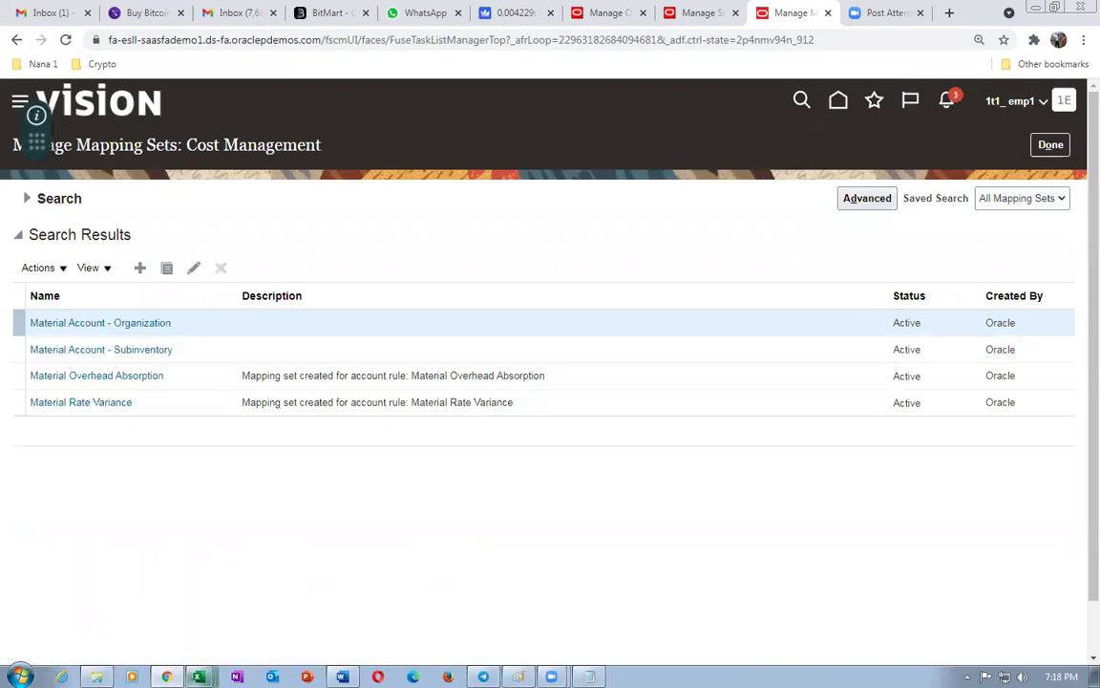
mouse_move(199, 676)
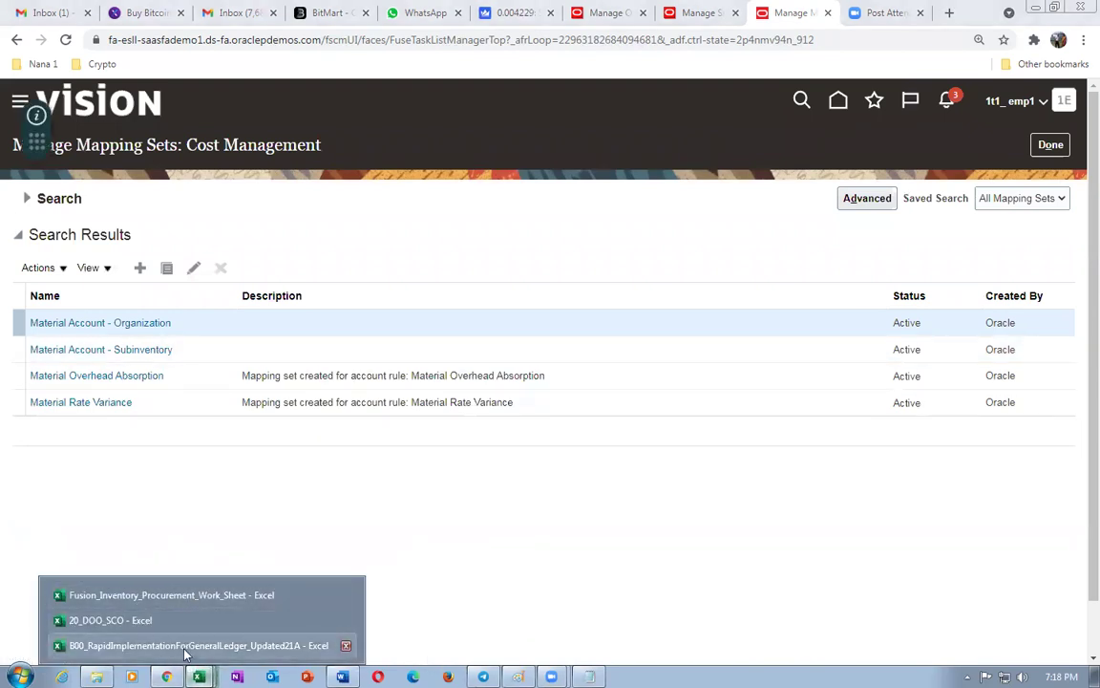
click(186, 644)
- Scroll the Natural Accounts sheet down to the liability accounts near row 135
click(605, 389)
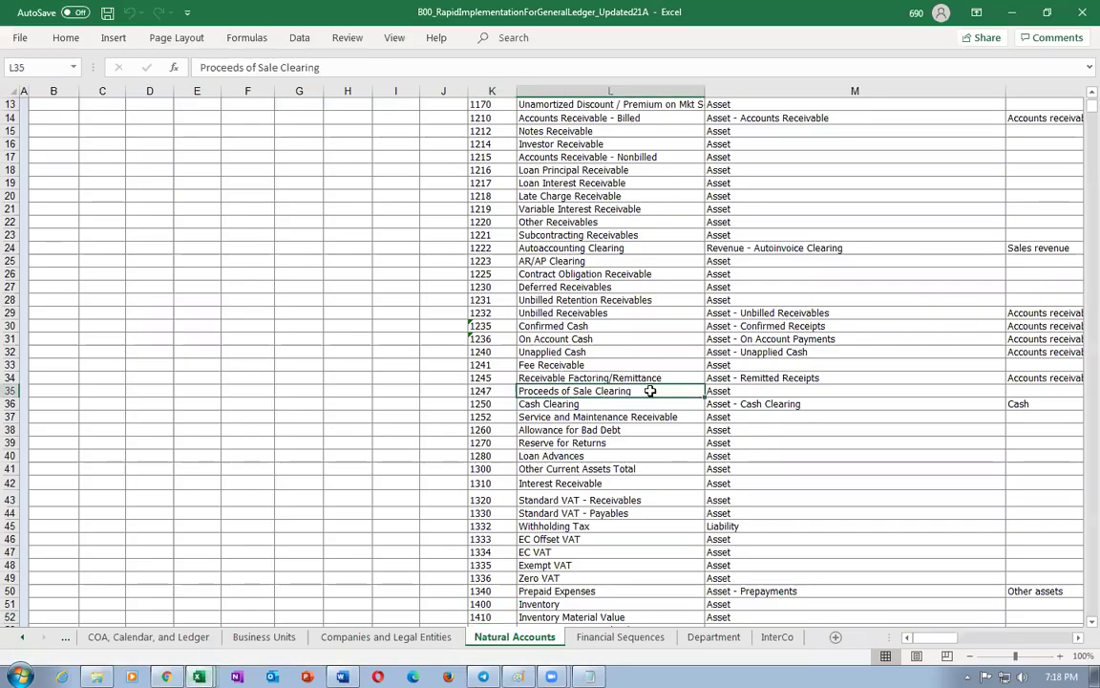
scroll(641, 390, down, 12)
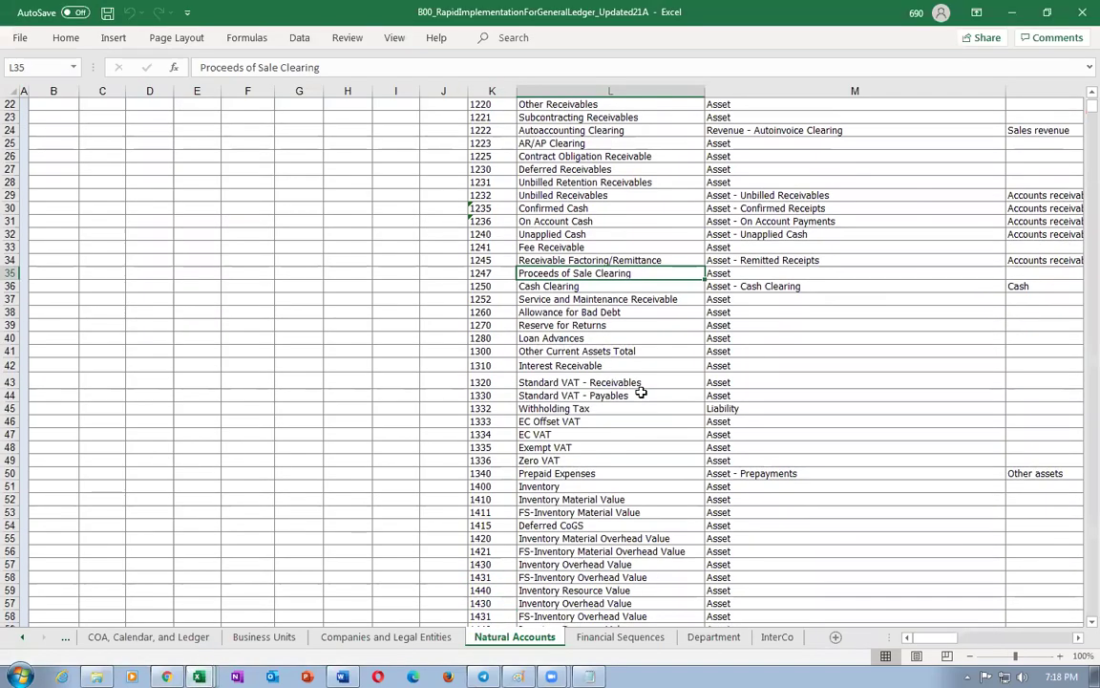
scroll(640, 393, down, 6)
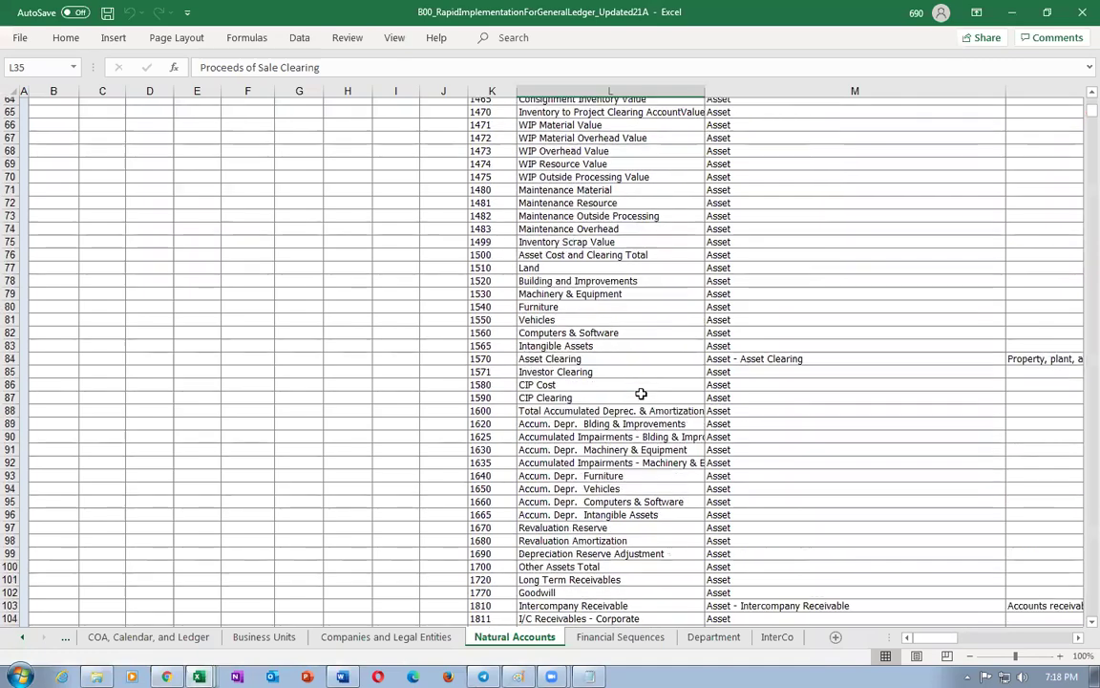
scroll(641, 392, down, 8)
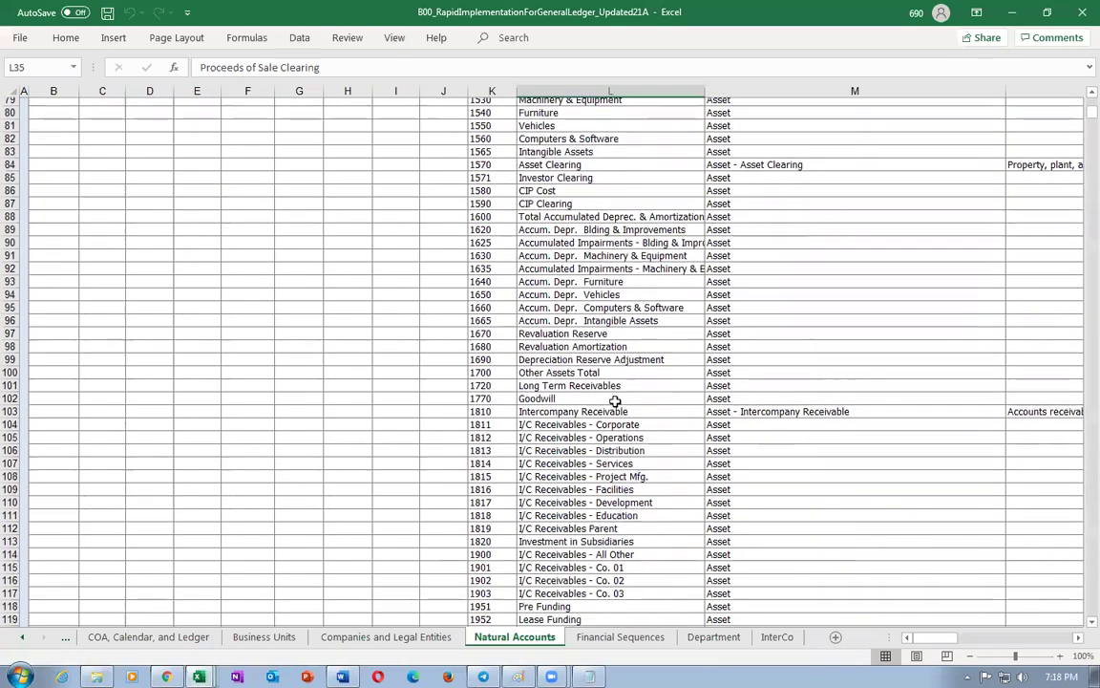
scroll(617, 402, down, 9)
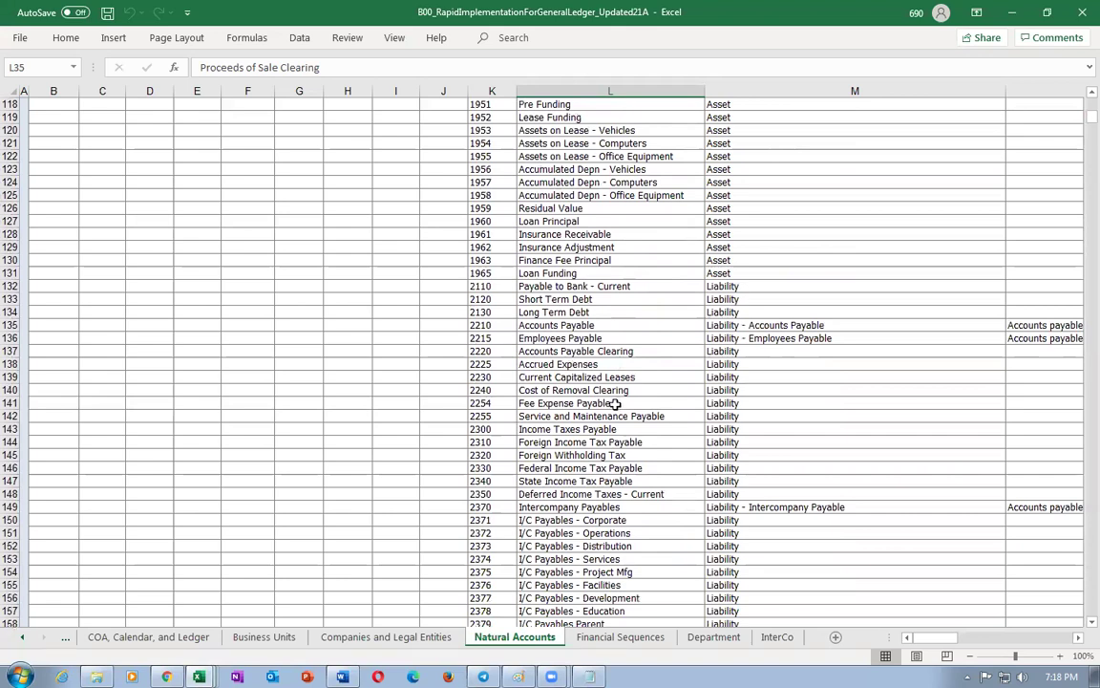
- Review accounts 2210 Accounts Payable and 2220 Accounts Payable Clearing by selecting their cells
click(546, 353)
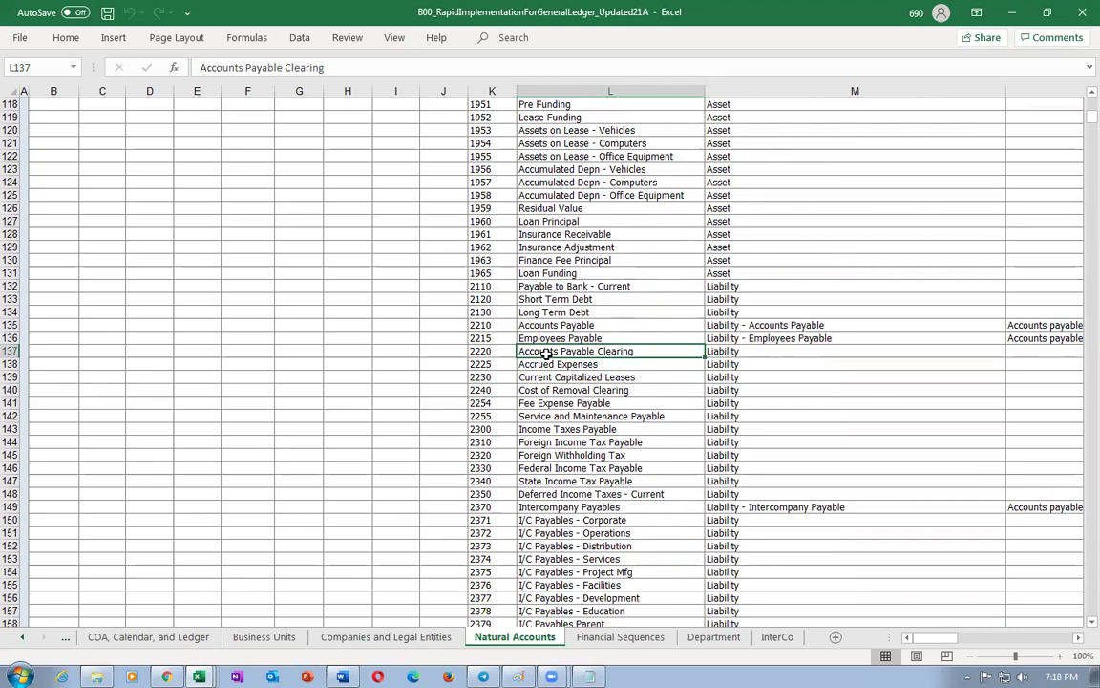
click(489, 326)
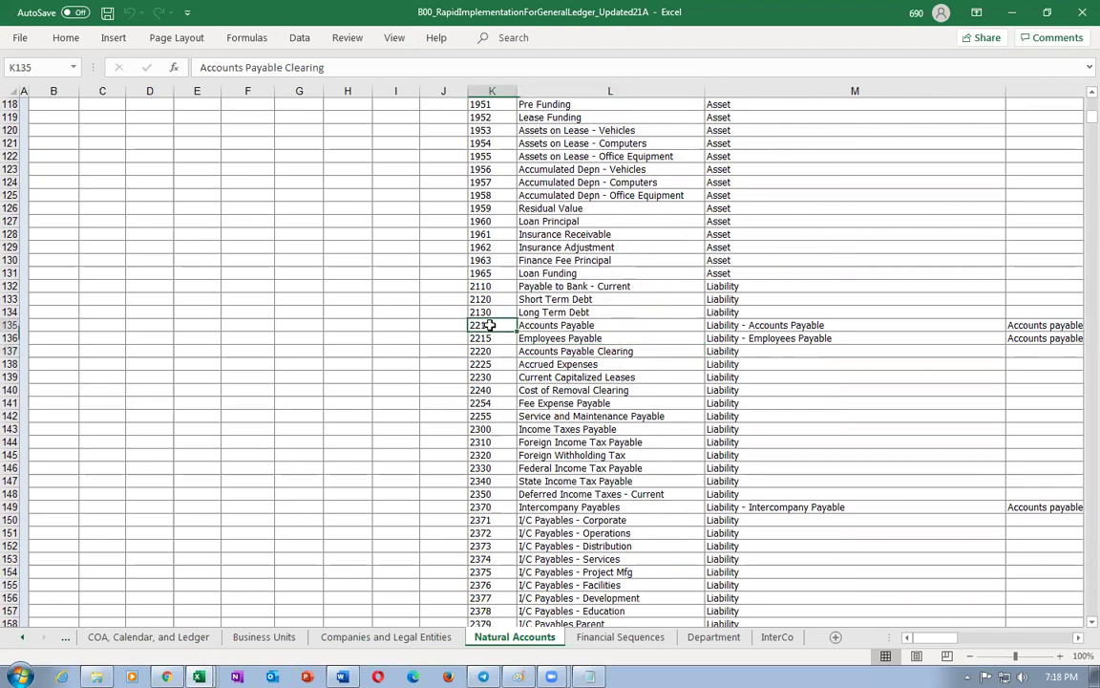
key(Right)
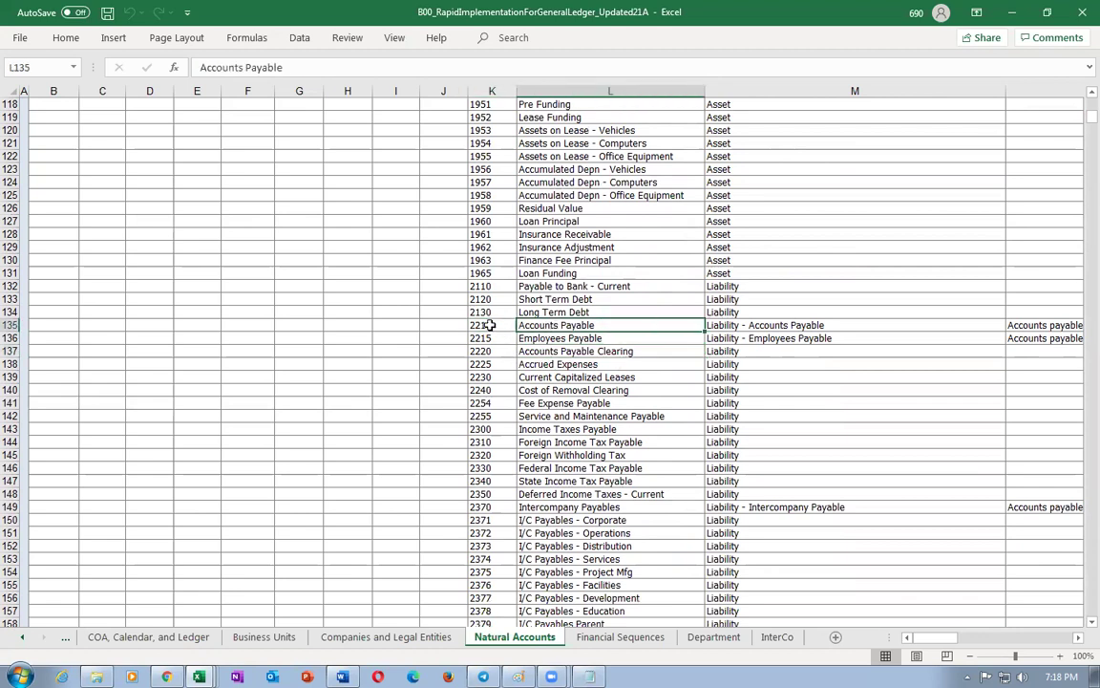
click(489, 326)
click(491, 352)
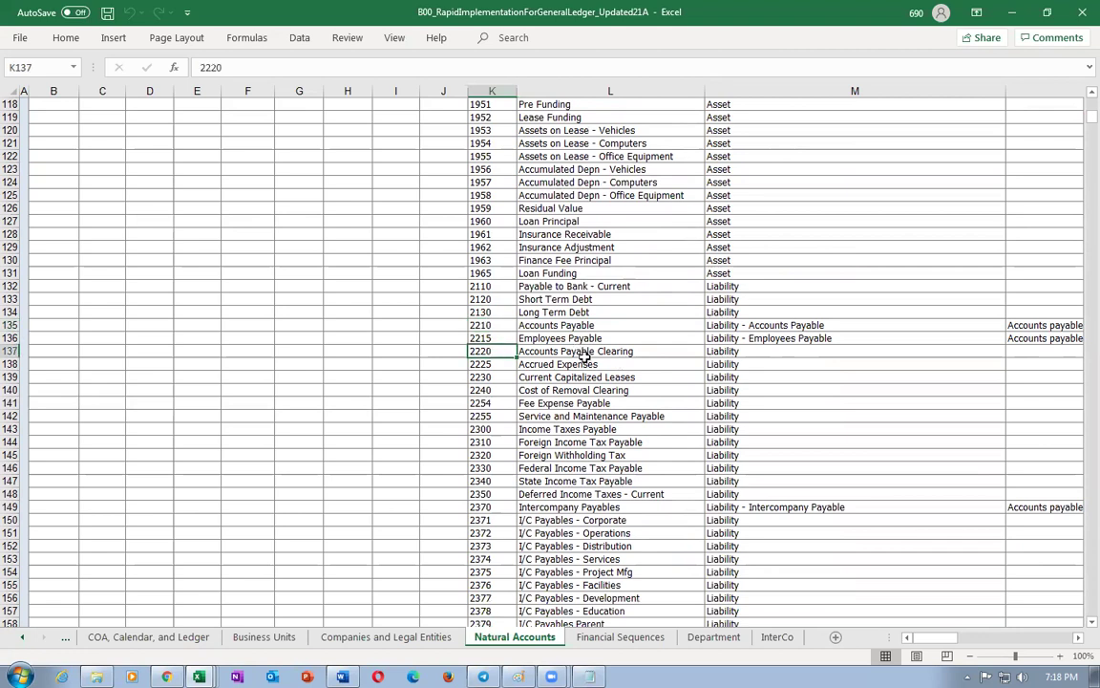
click(582, 352)
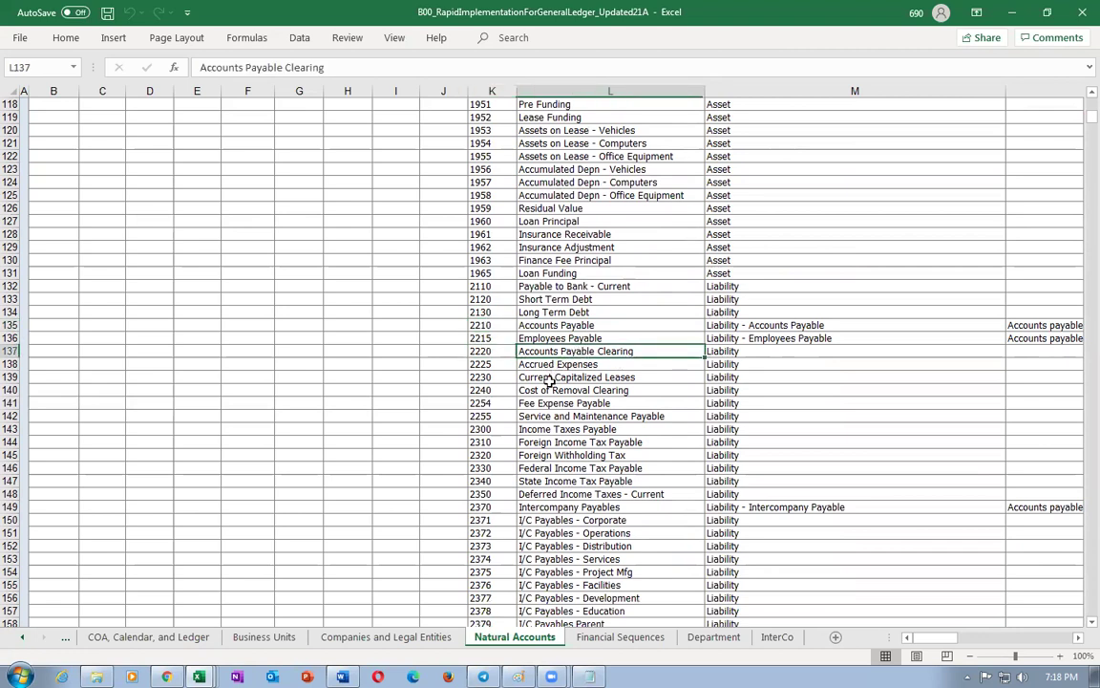
click(484, 352)
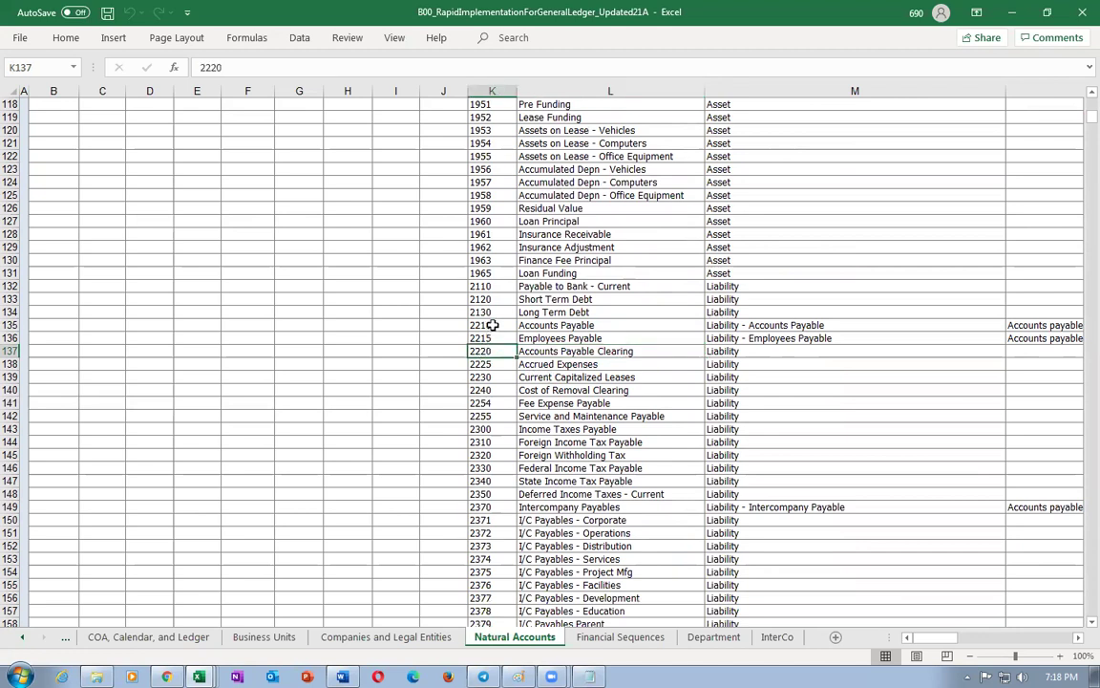
click(492, 326)
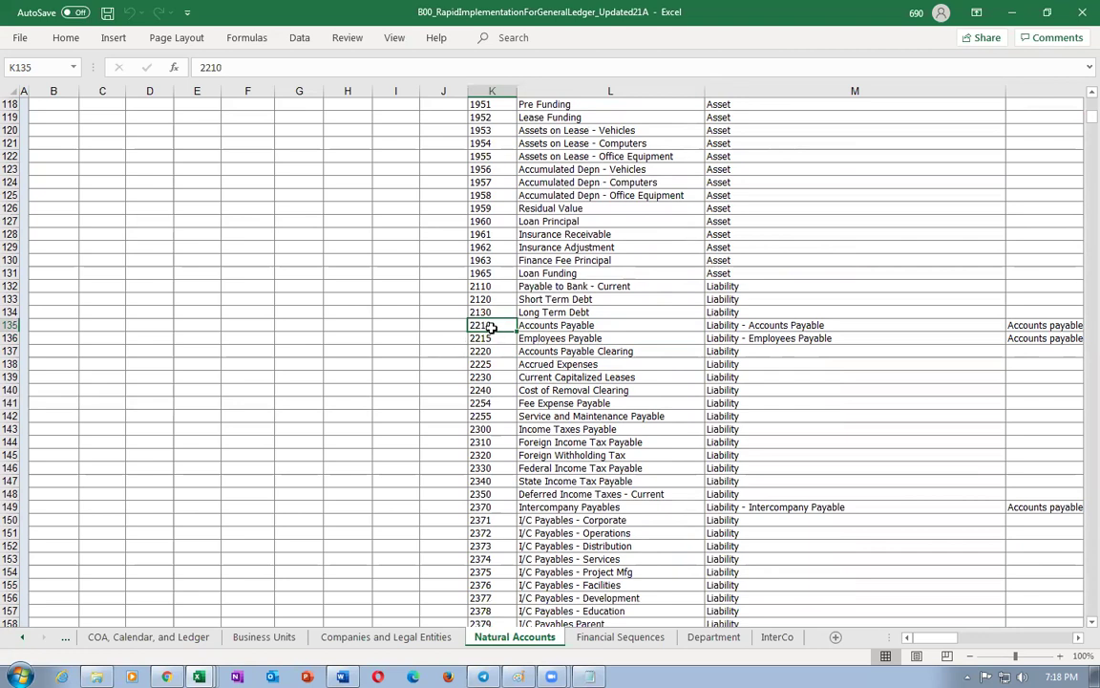
drag(492, 325, 558, 339)
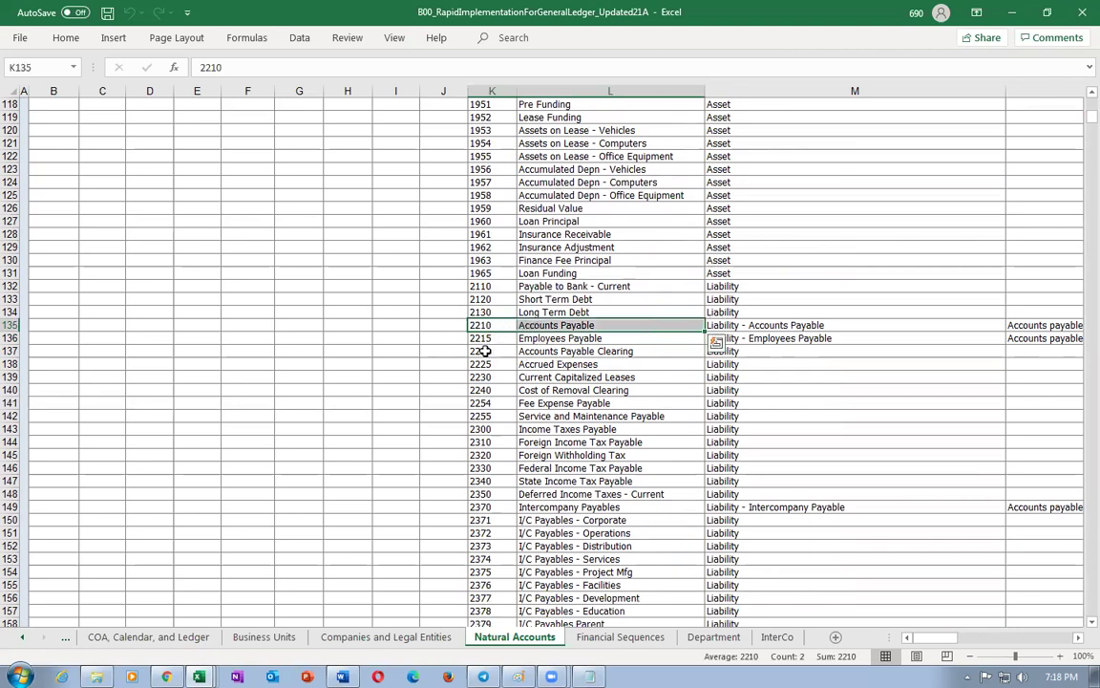
- Note account 2220, then search mapping sets for 'acc' and open Accrual Account - Organization
click(504, 351)
key(alt+Tab)
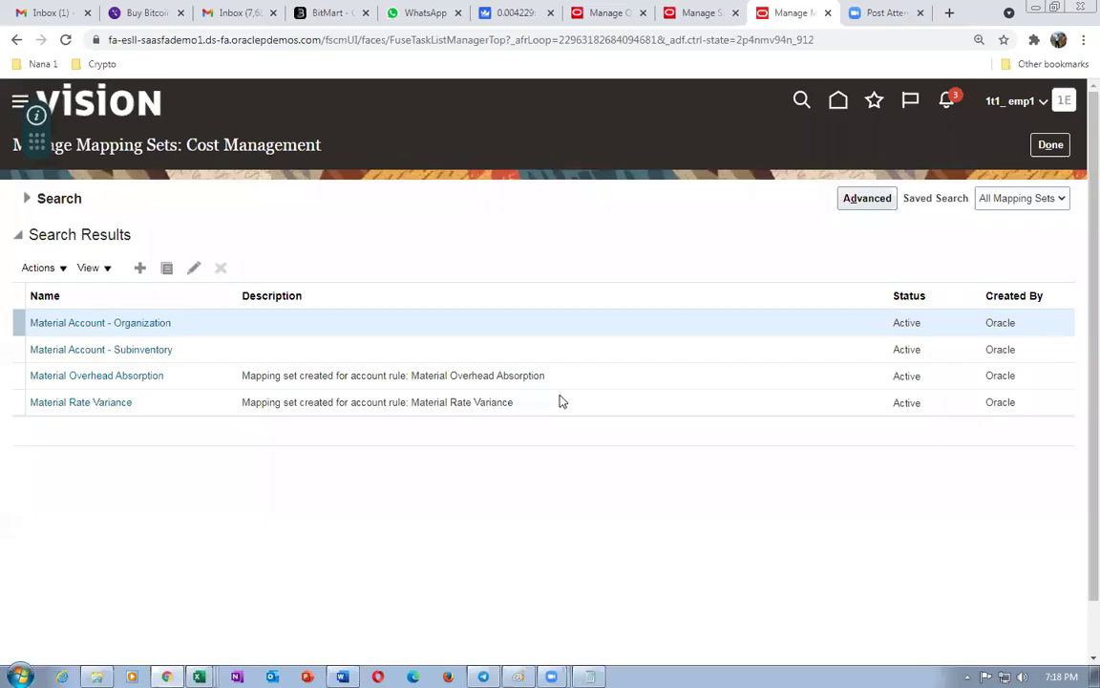
click(25, 200)
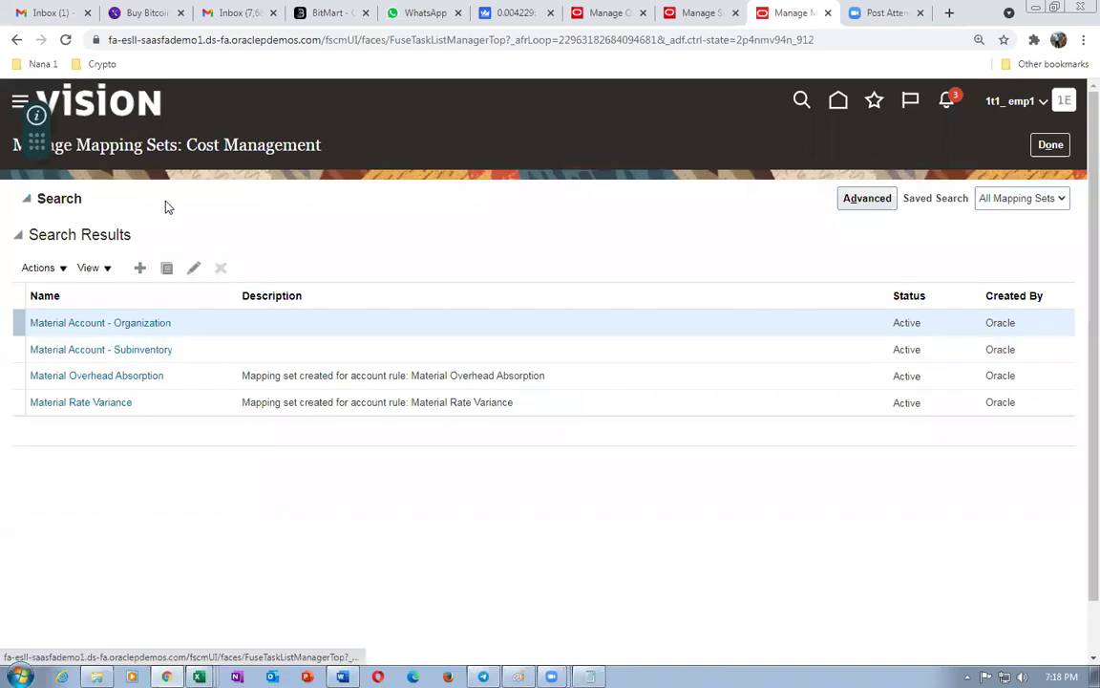
double_click(227, 235)
text(accrual)
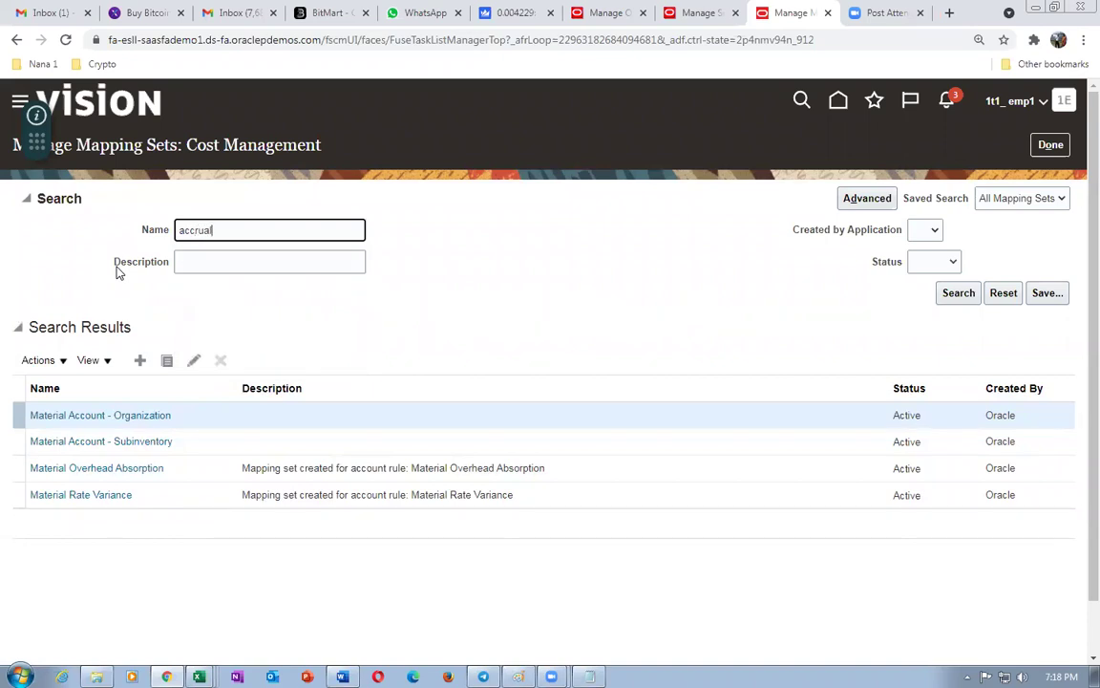
key(Return)
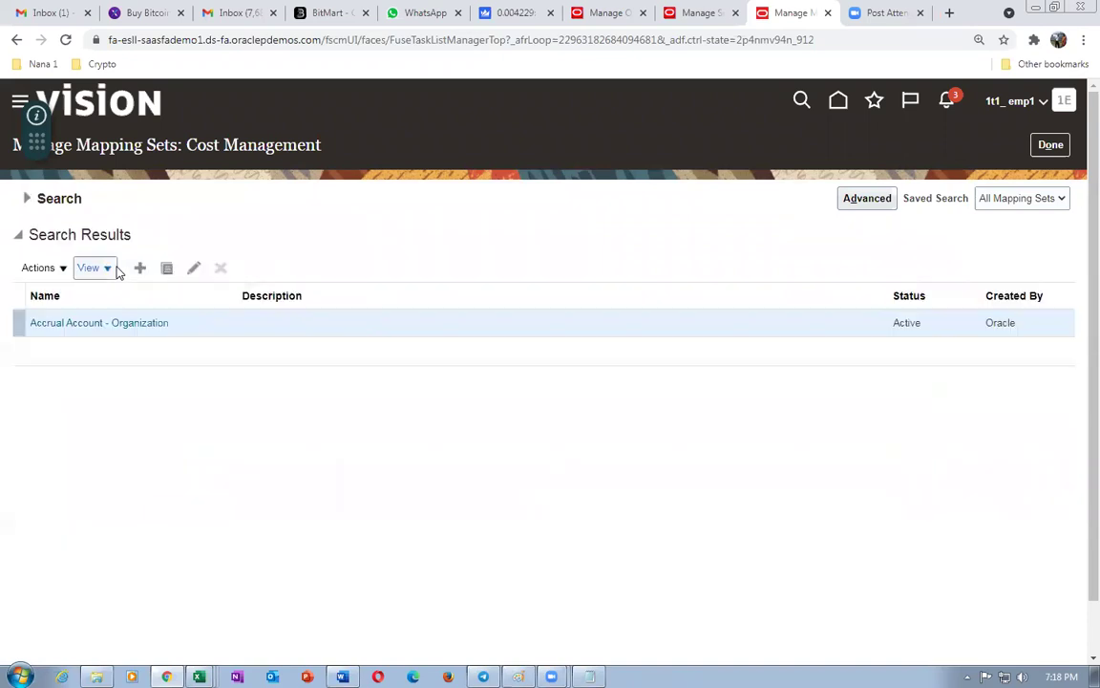
click(117, 329)
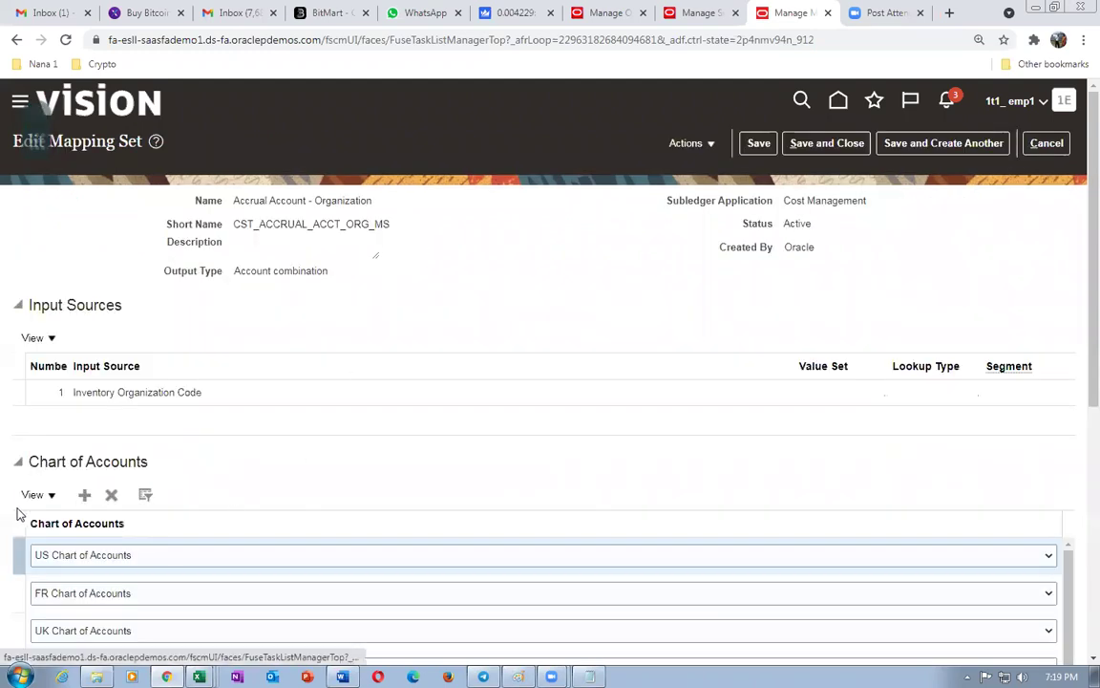
- Add a 1t1 US chart of accounts with a new mapping row, copying account 2220 from Excel
scroll(67, 382, down, 2)
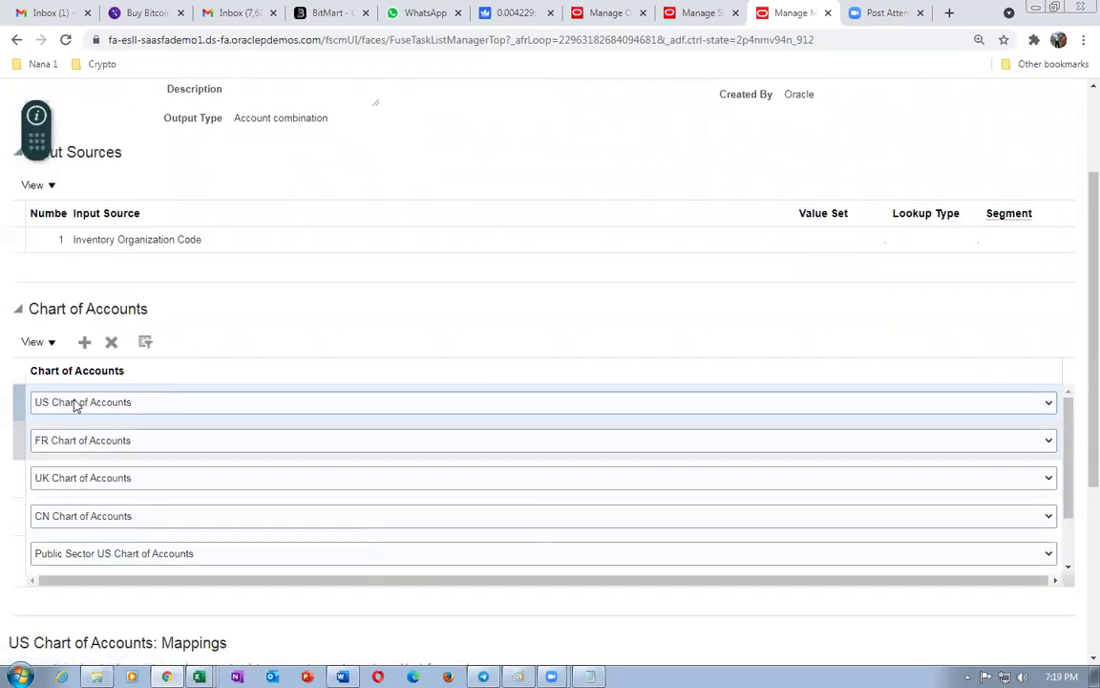
click(84, 343)
click(84, 447)
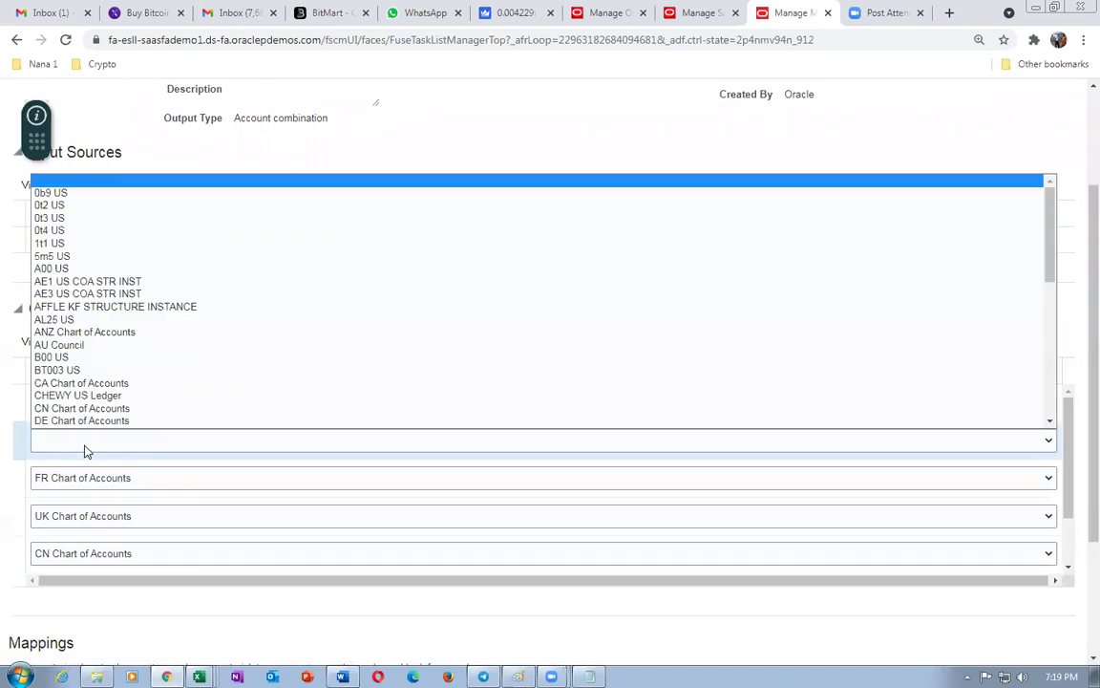
click(59, 244)
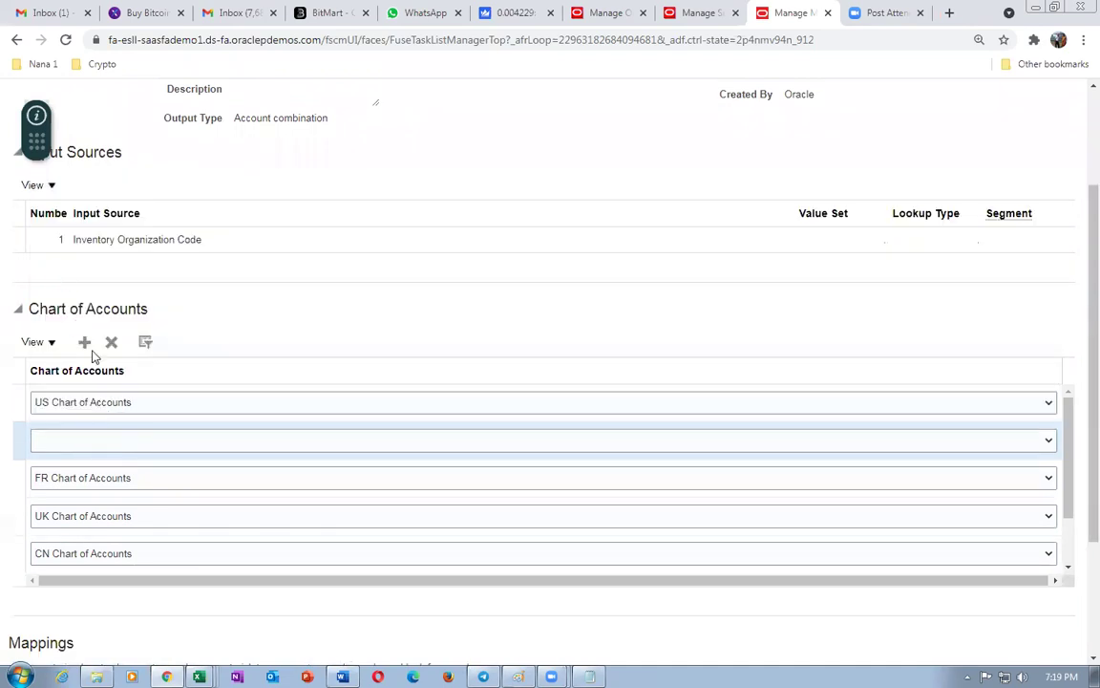
scroll(334, 330, down, 2)
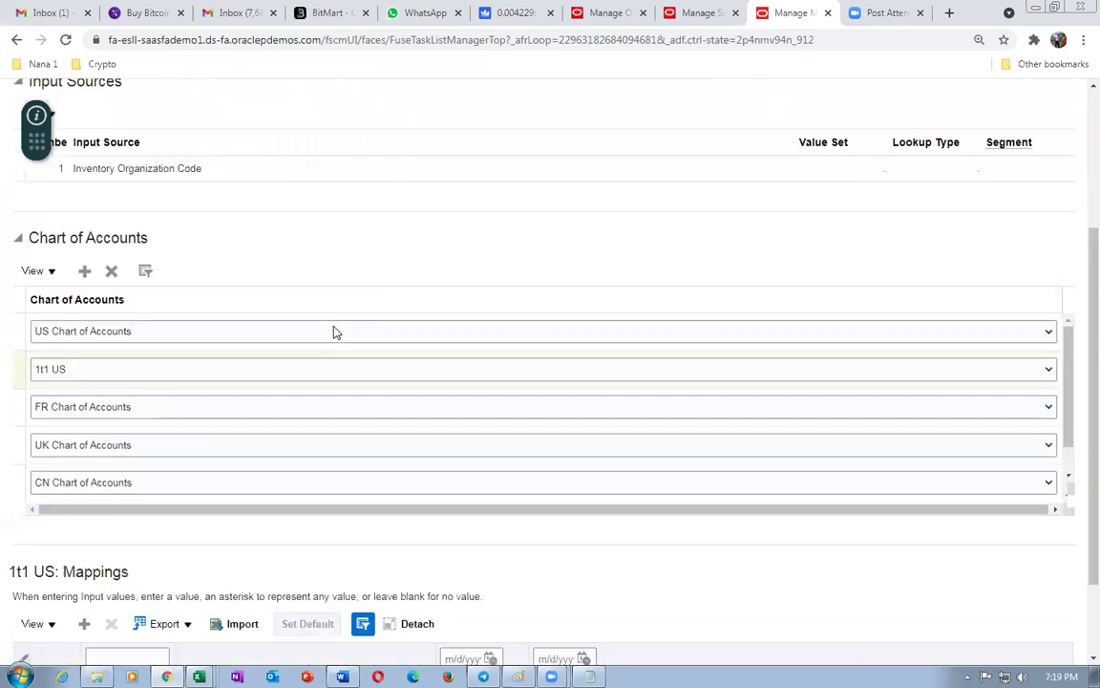
drag(16, 463, 58, 464)
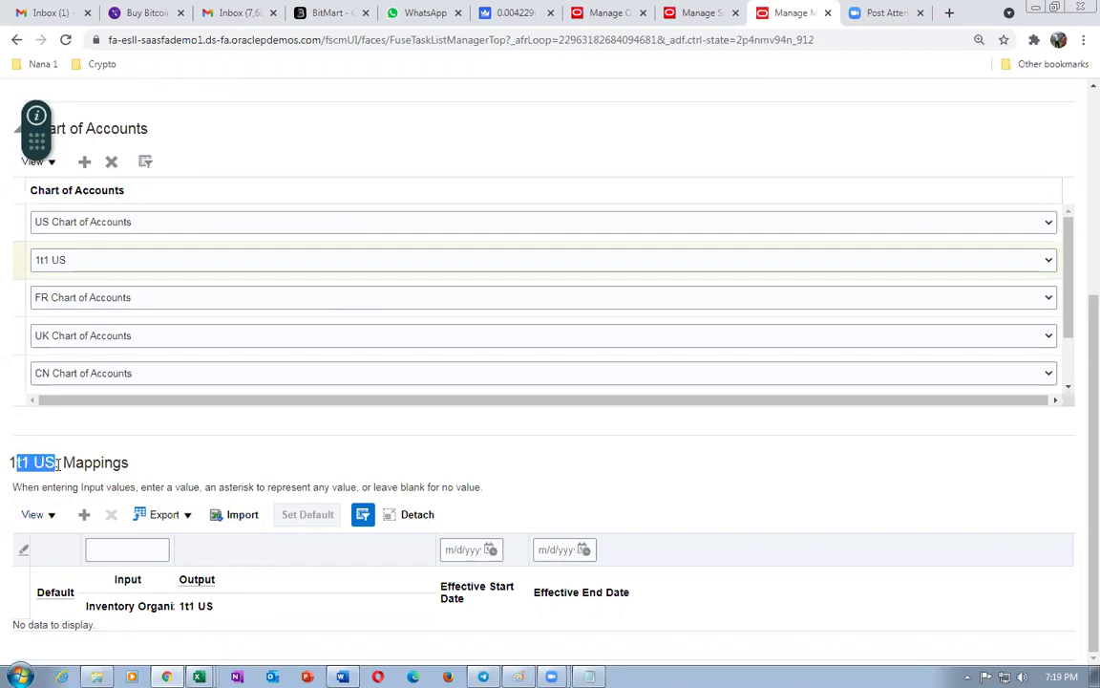
click(84, 515)
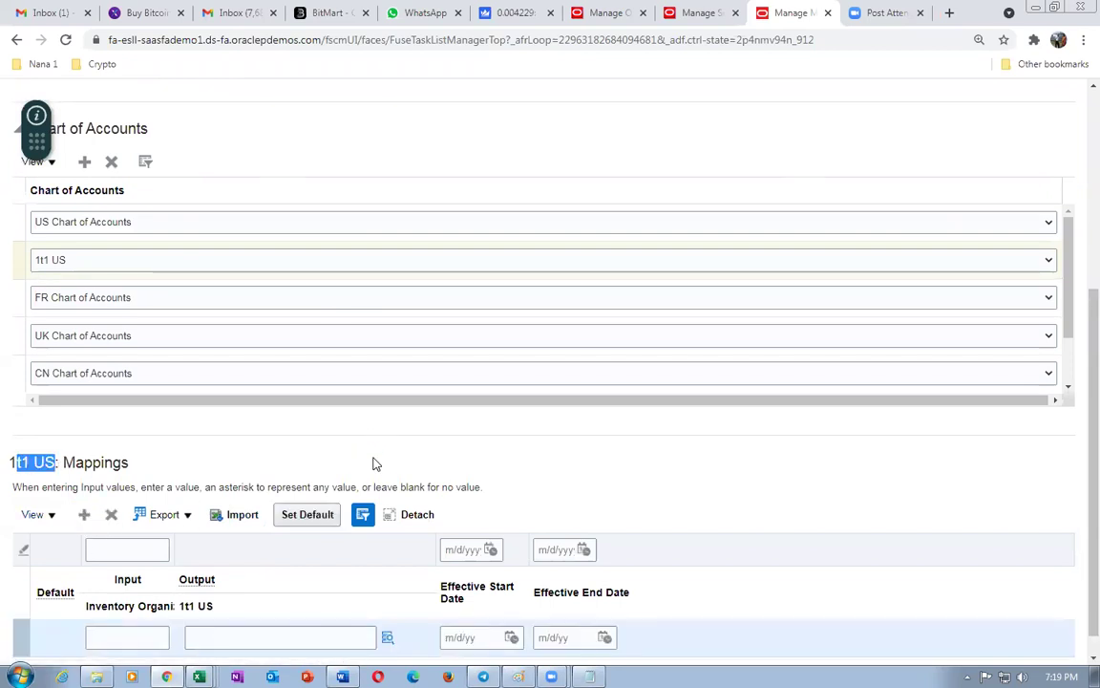
key(alt+Tab)
key(ctrl+c)
key(alt+Tab)
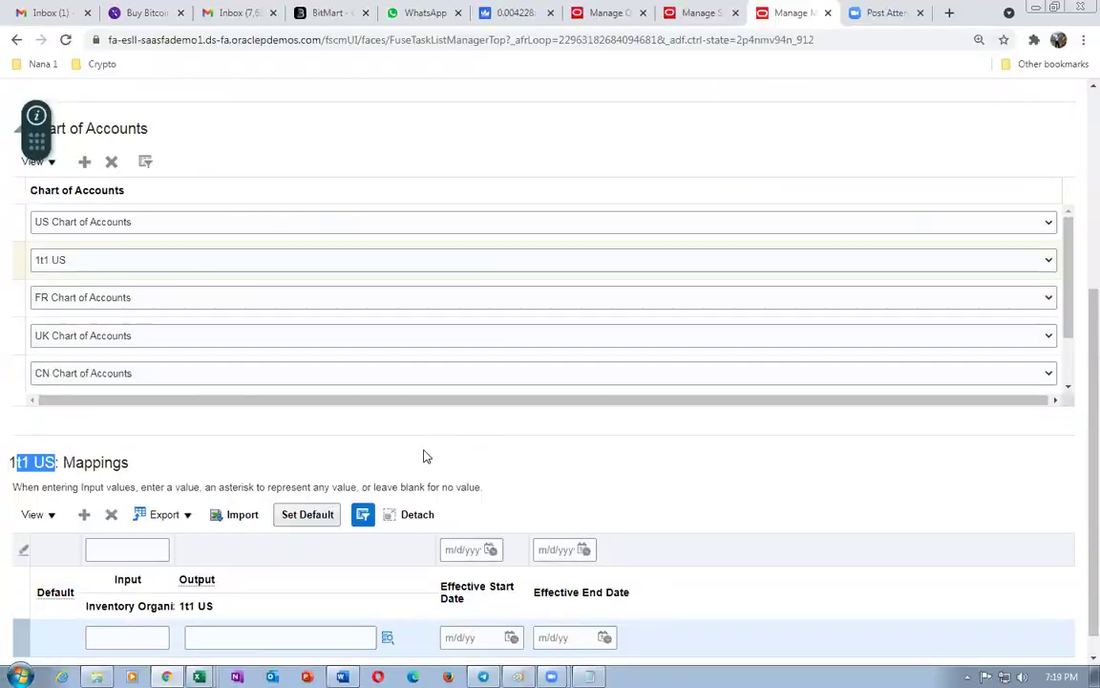
click(238, 641)
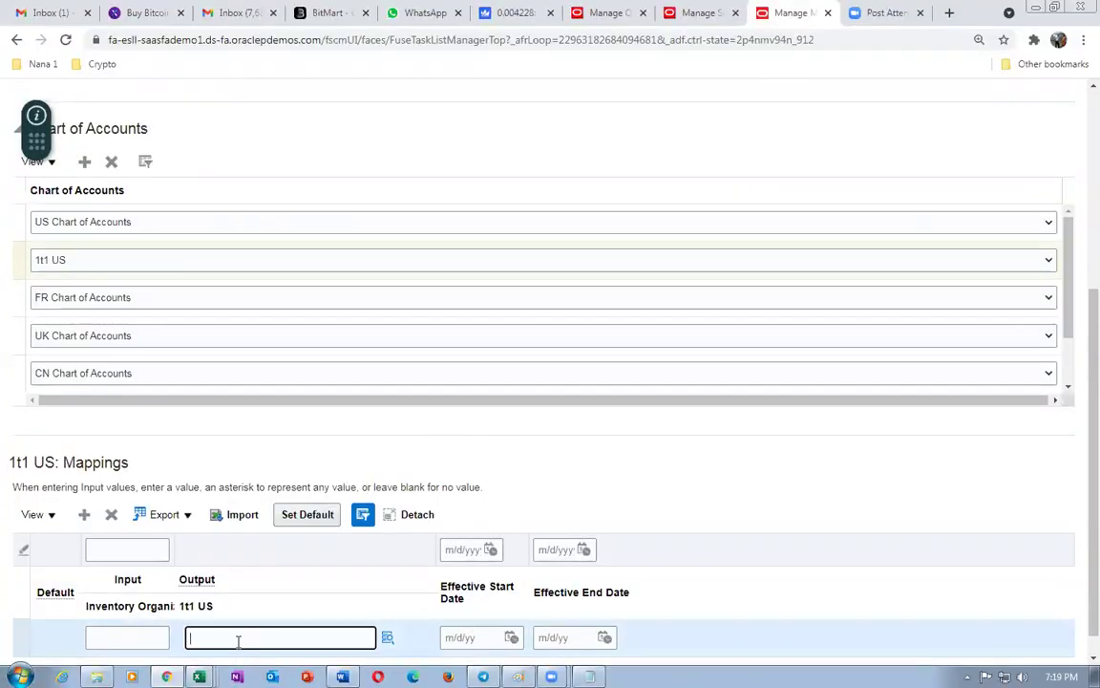
click(387, 638)
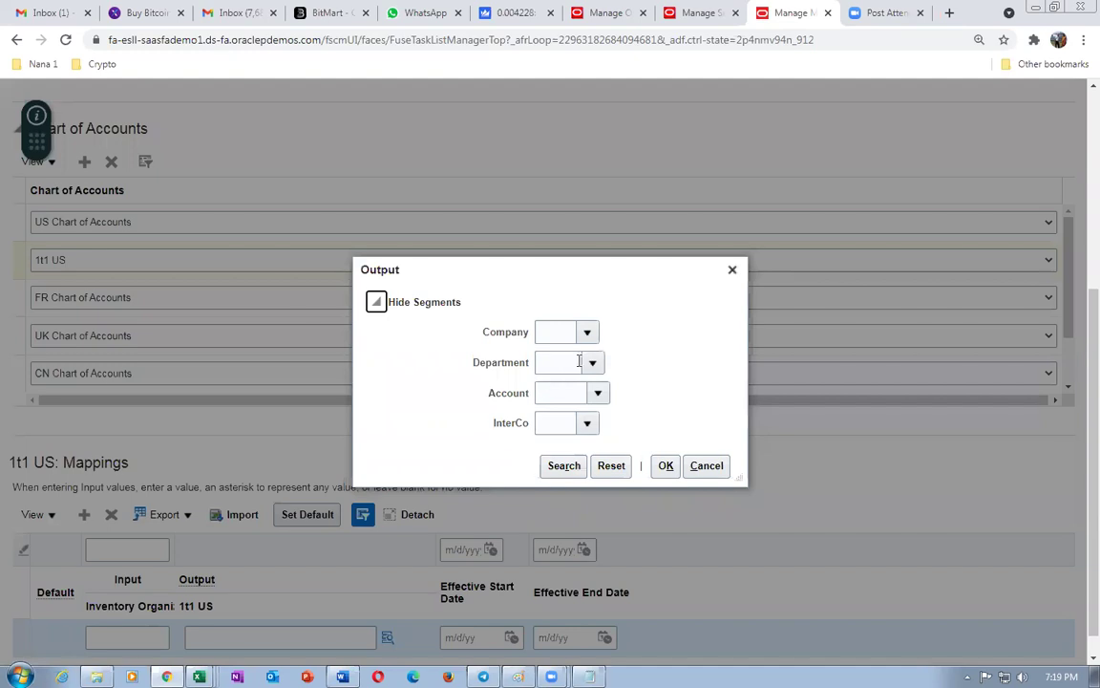
- Set the output combination to Company 01, Department 000, Account 2220, InterCo 00
click(586, 333)
click(563, 386)
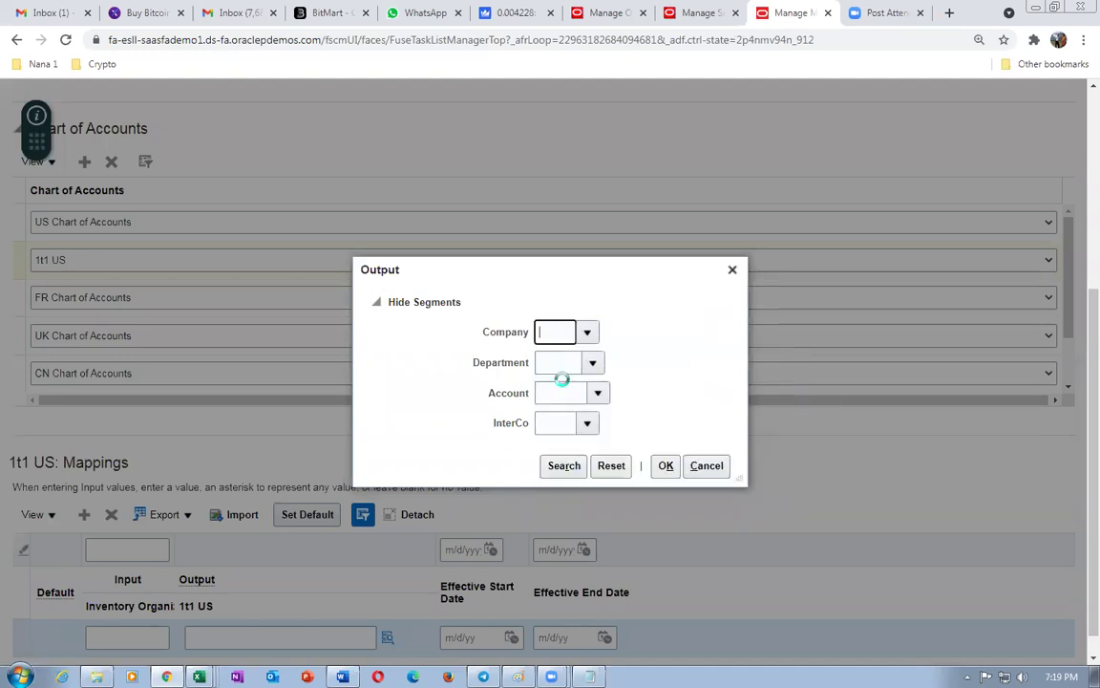
click(593, 364)
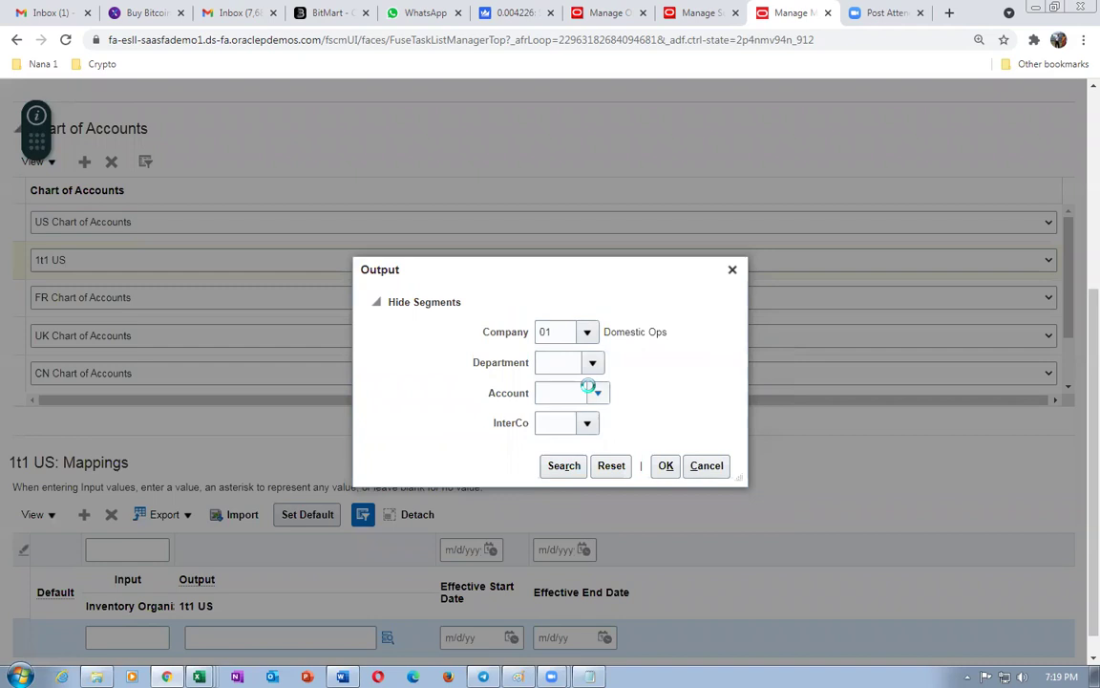
click(576, 402)
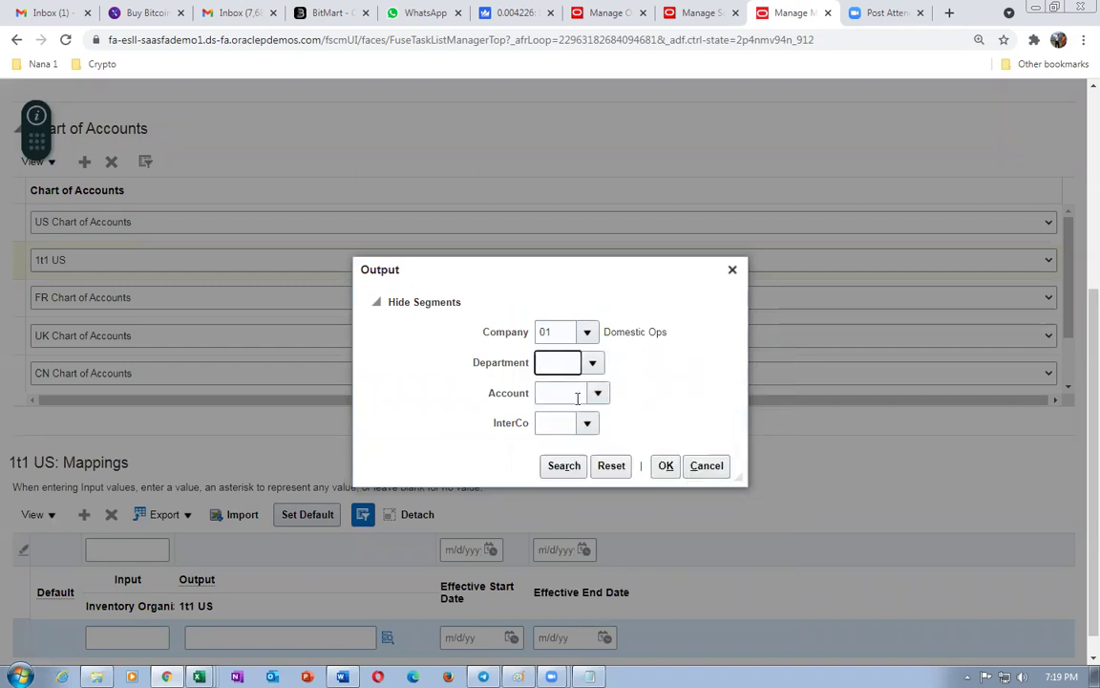
click(566, 393)
text(2220)
key(Tab)
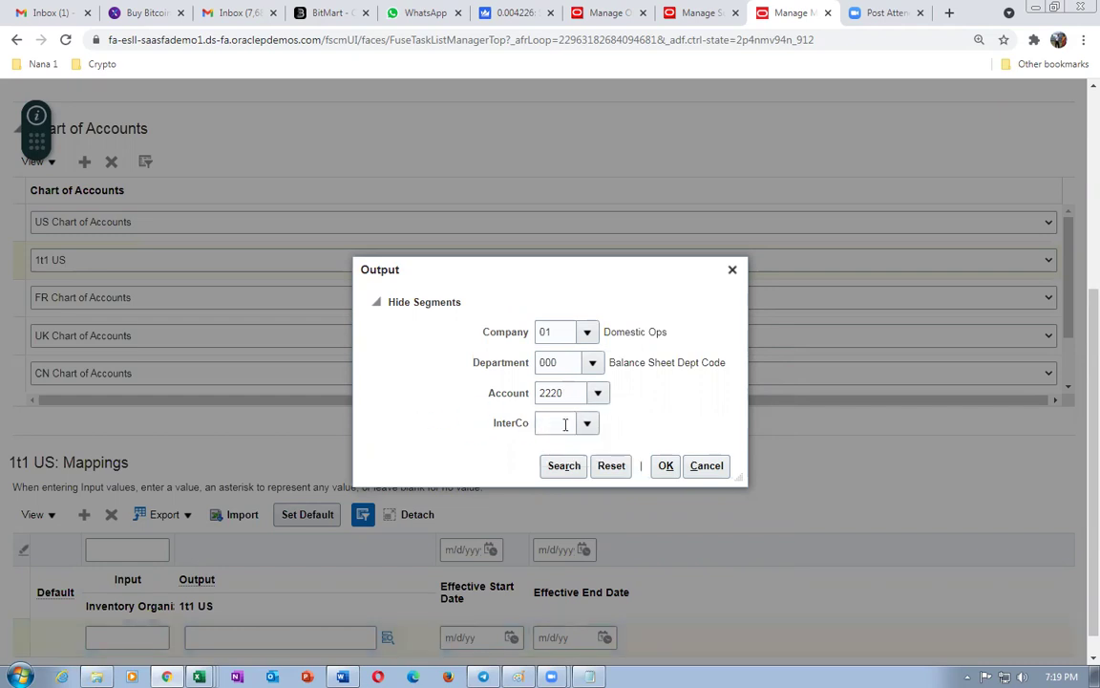
click(585, 427)
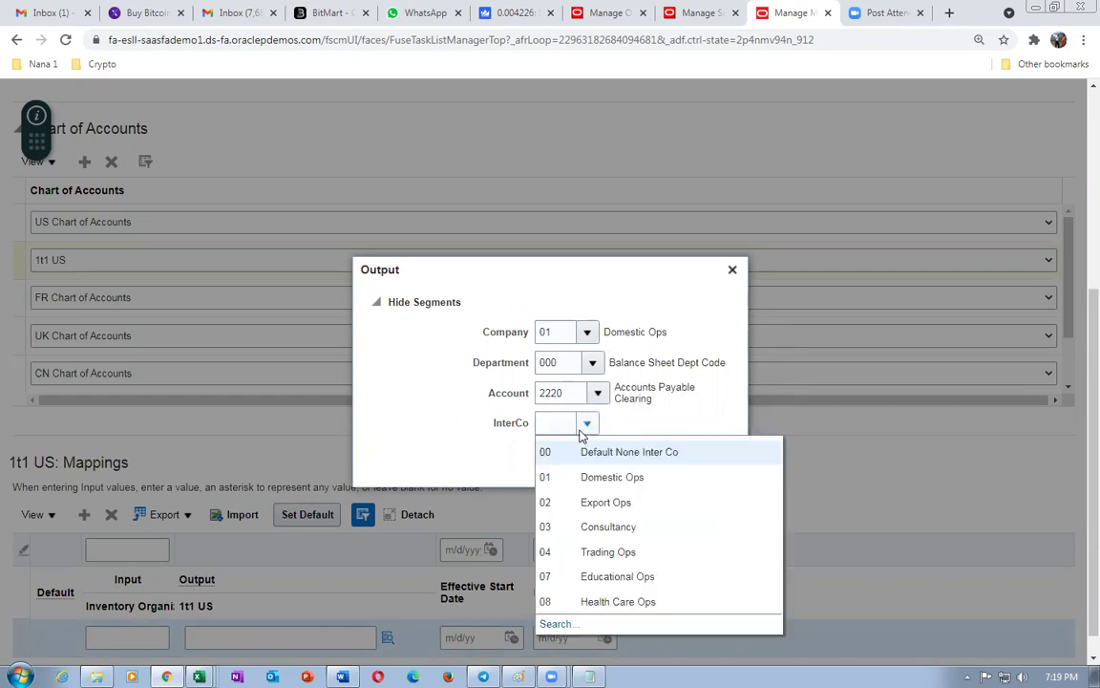
click(573, 453)
click(666, 467)
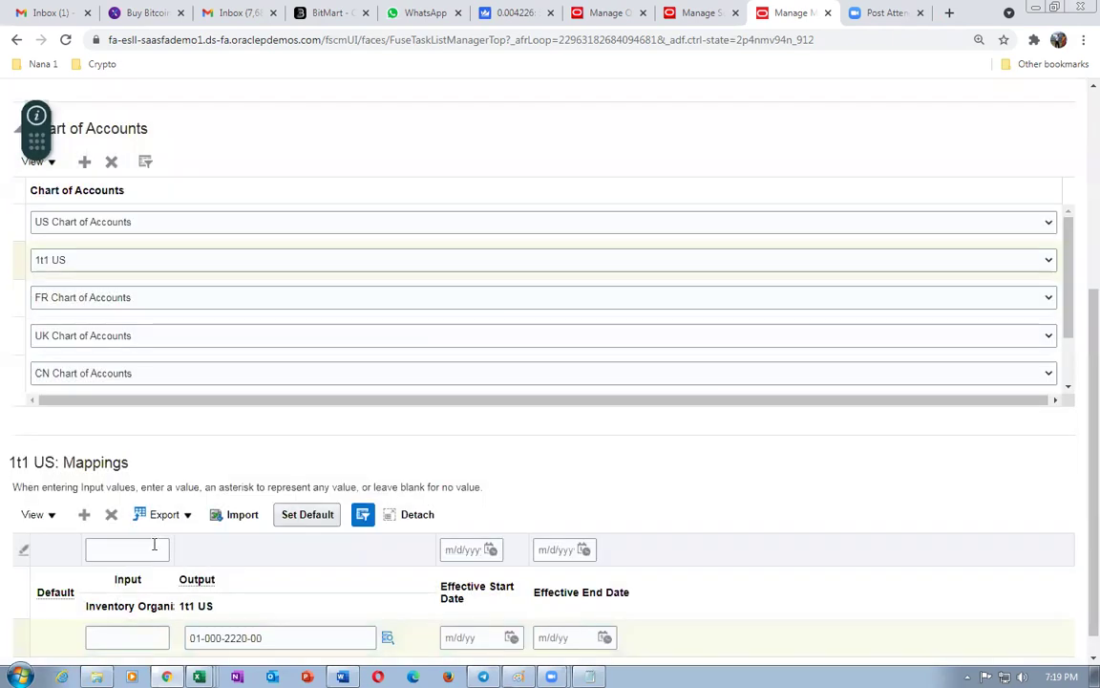
click(295, 518)
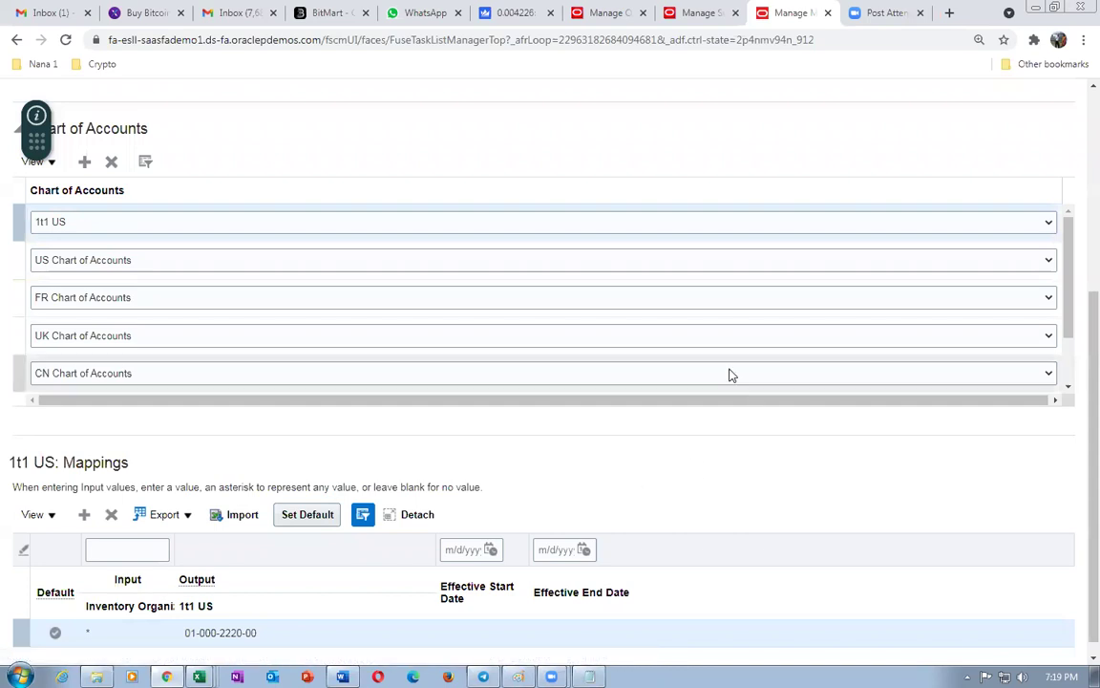
scroll(707, 339, up, 5)
click(846, 145)
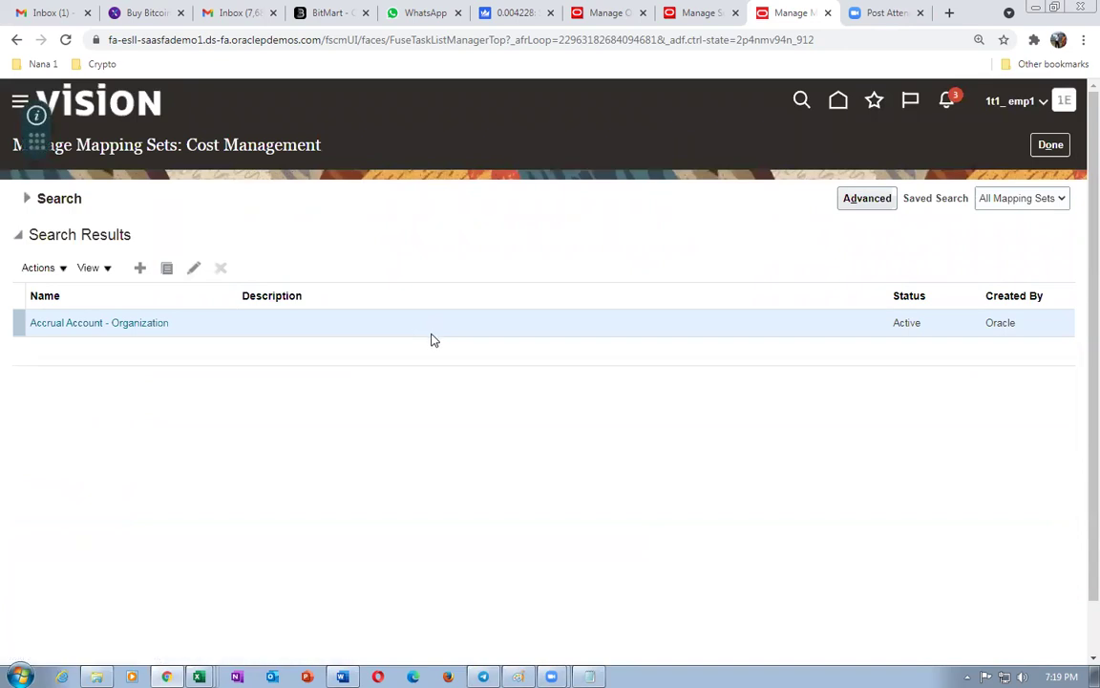
click(25, 199)
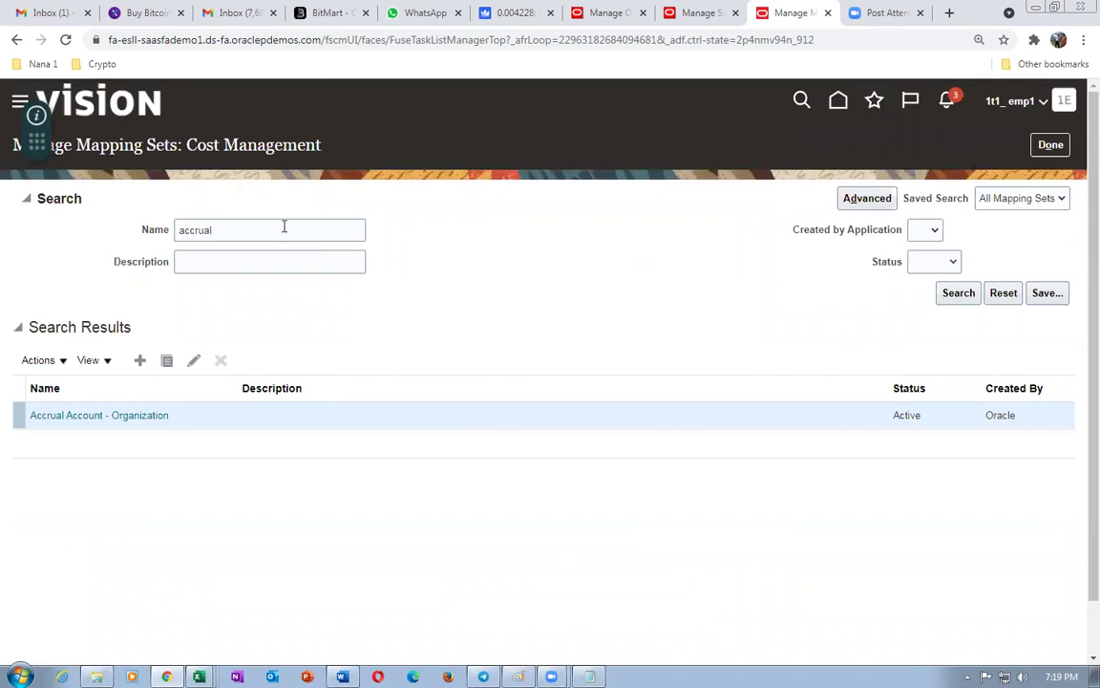
- Search mapping sets for 'Invoice' and open Invoice Price Variance Account - Organization
click(283, 227)
key(ctrl+a)
text(Invoice)
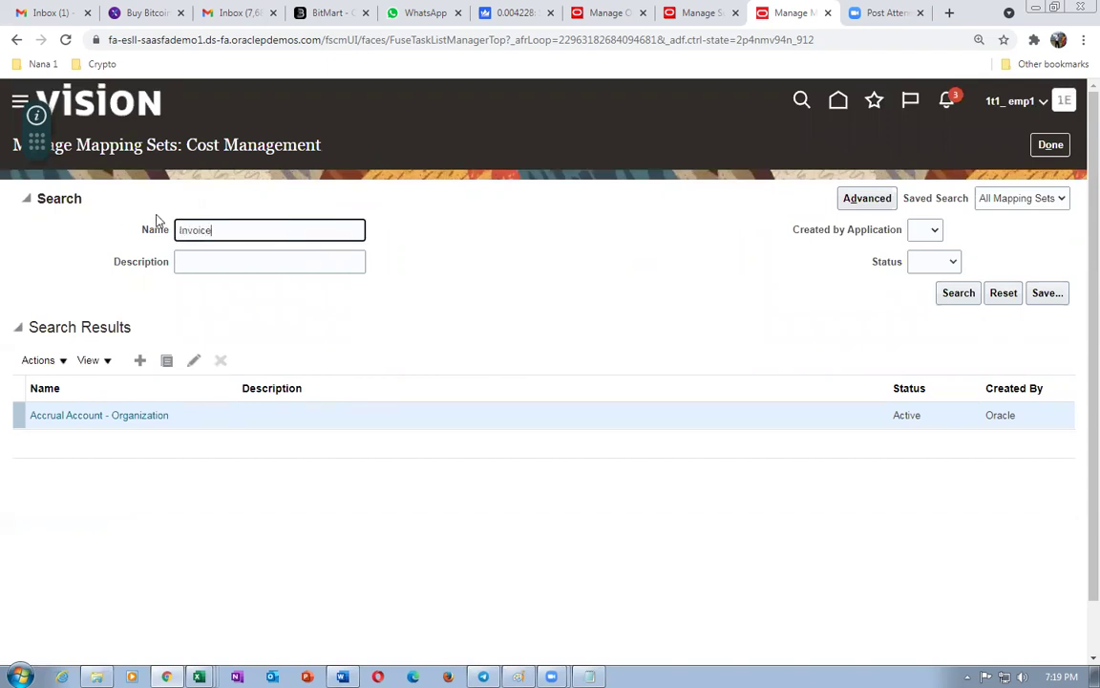
click(957, 293)
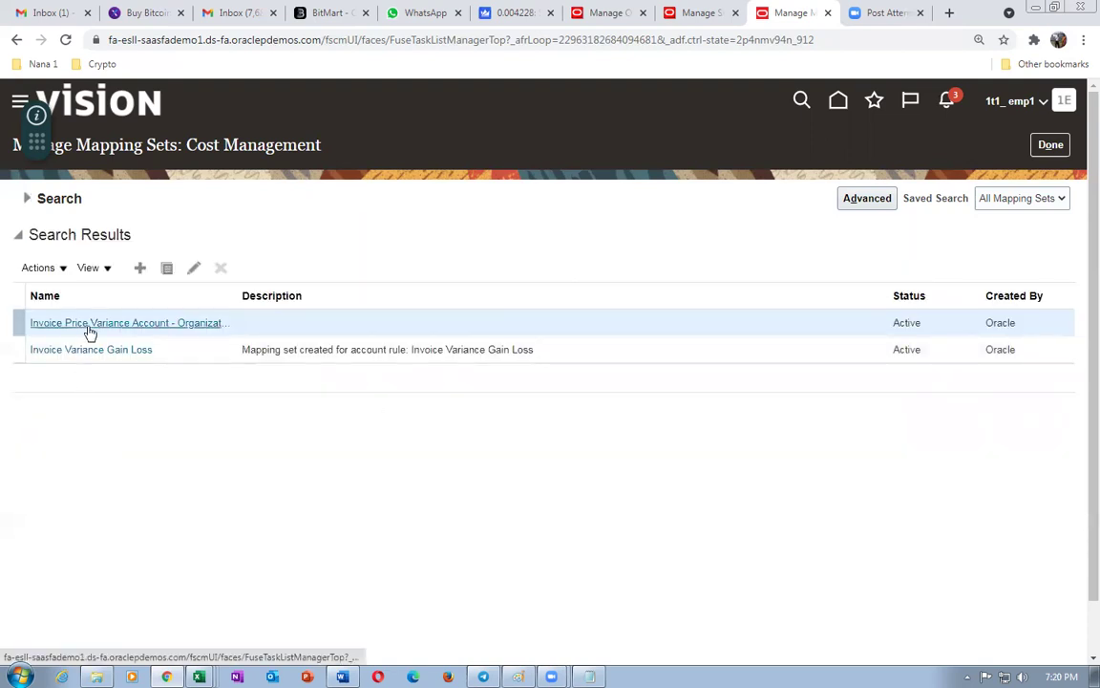
click(88, 325)
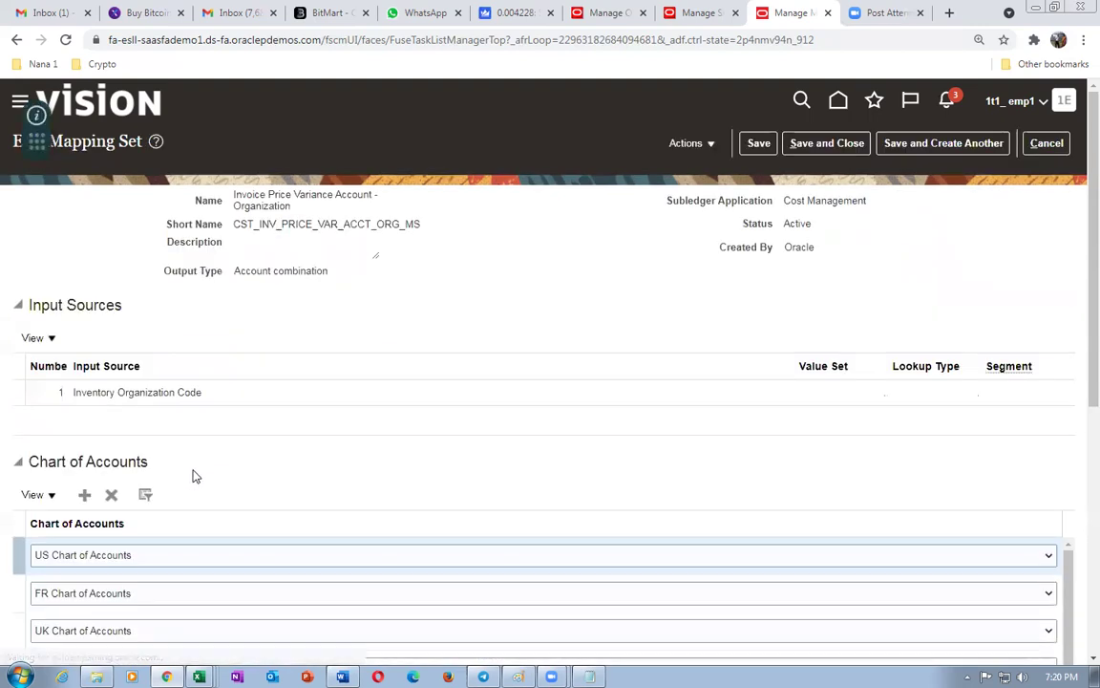
- Add the 1t1 US chart of accounts to the mapping set and start a blank mapping row
scroll(193, 475, down, 4)
click(84, 266)
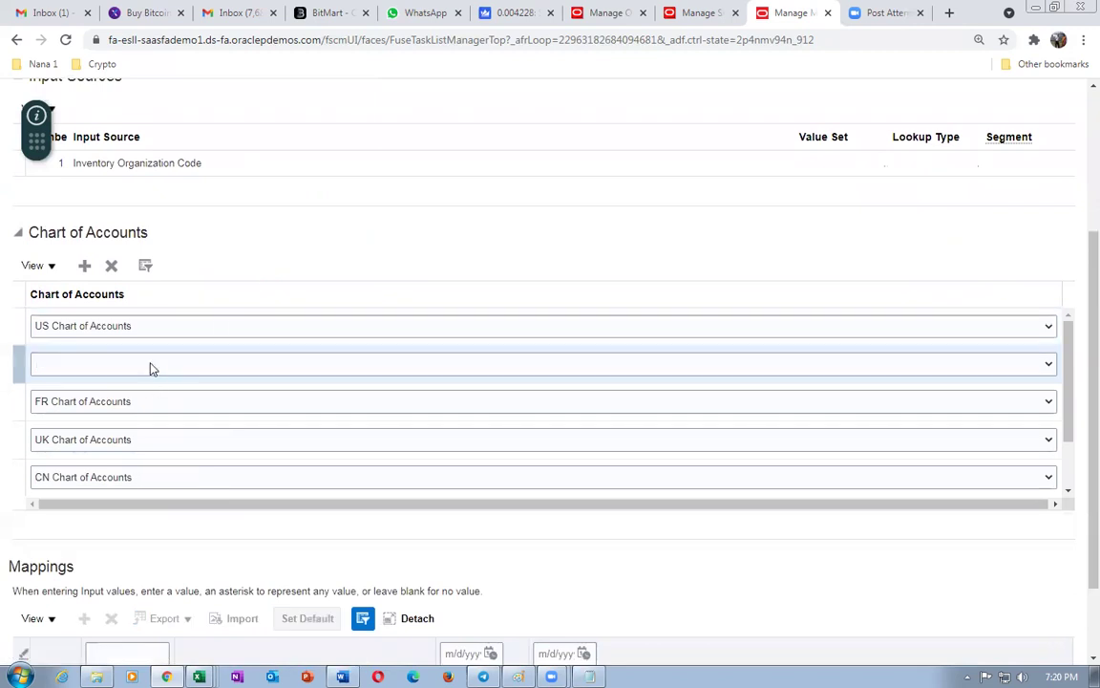
click(151, 364)
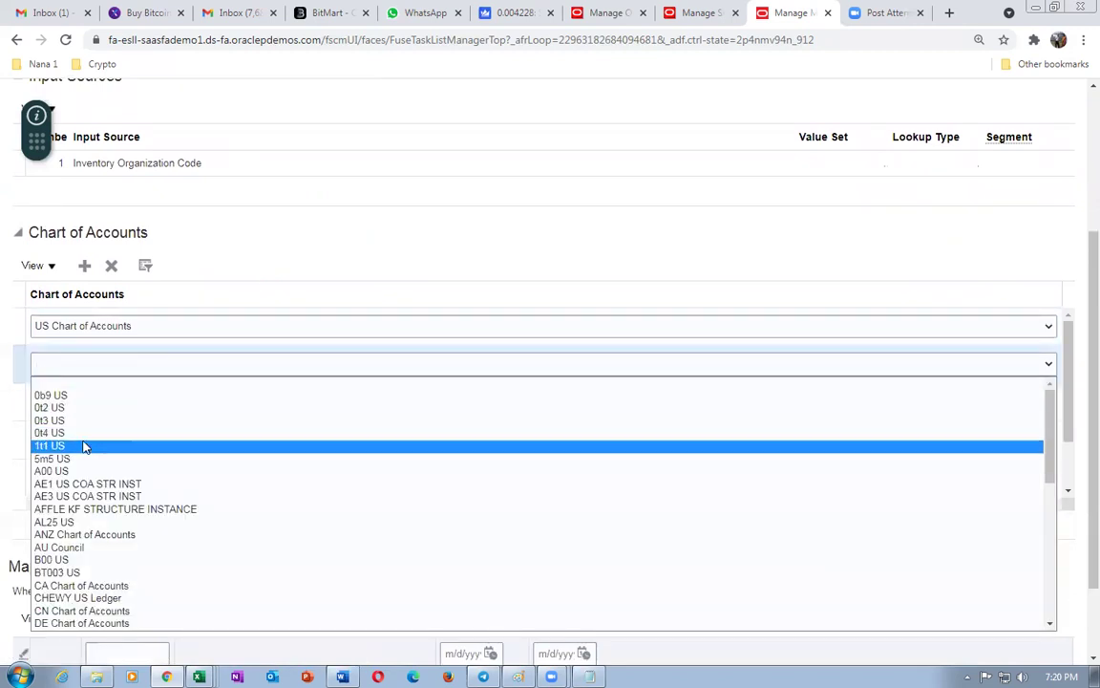
click(84, 445)
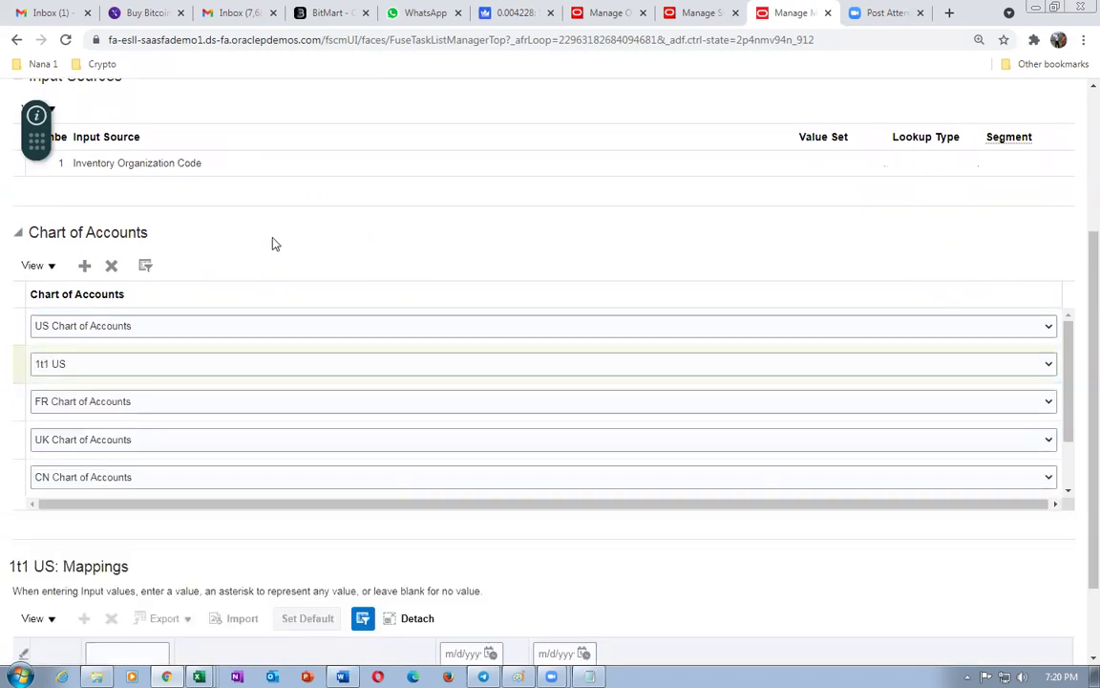
scroll(272, 246, down, 2)
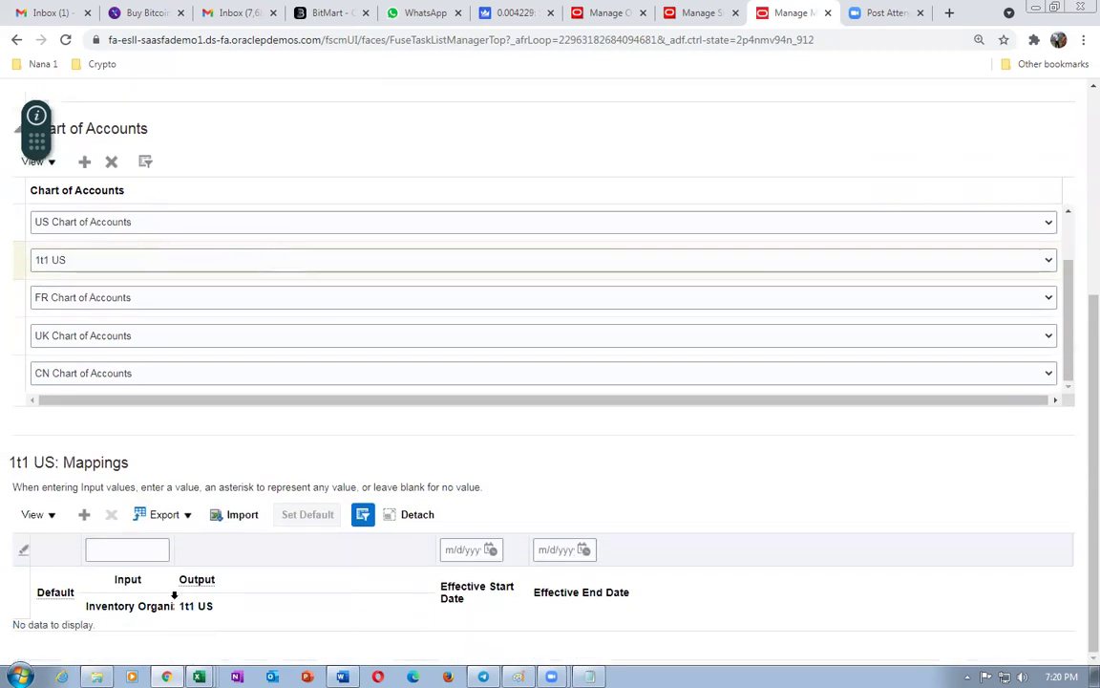
click(84, 516)
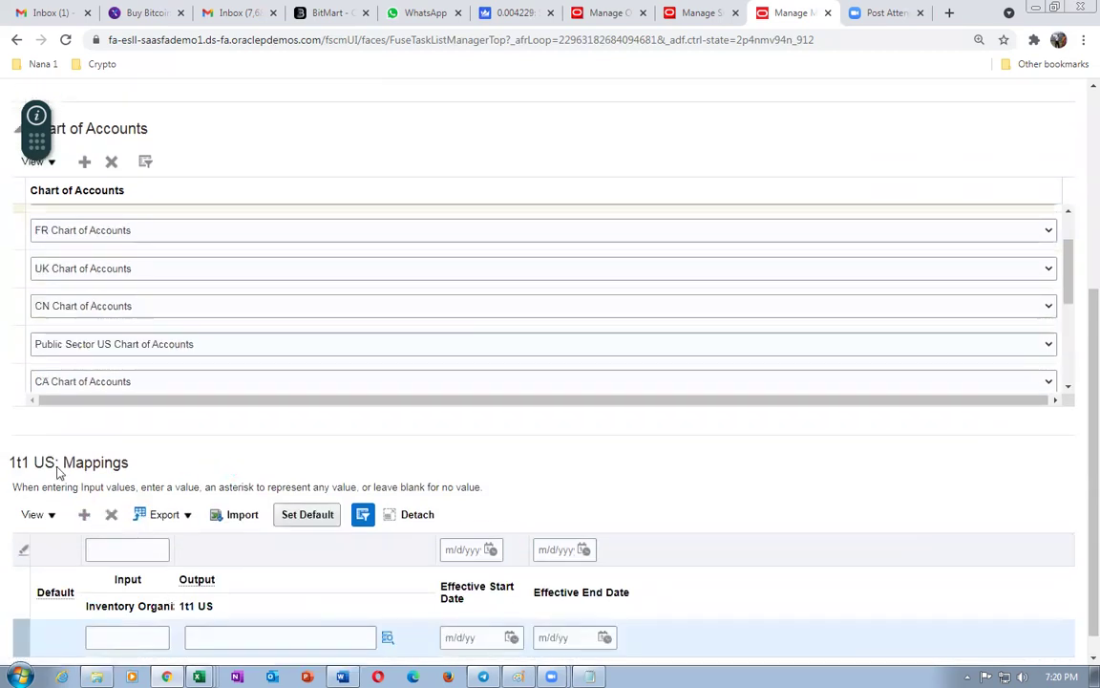
- Switch to the Excel Natural Accounts sheet and scroll to expense accounts 5000–5210
key(alt+Tab)
click(535, 476)
scroll(551, 569, down, 20)
scroll(556, 571, down, 15)
scroll(565, 573, down, 8)
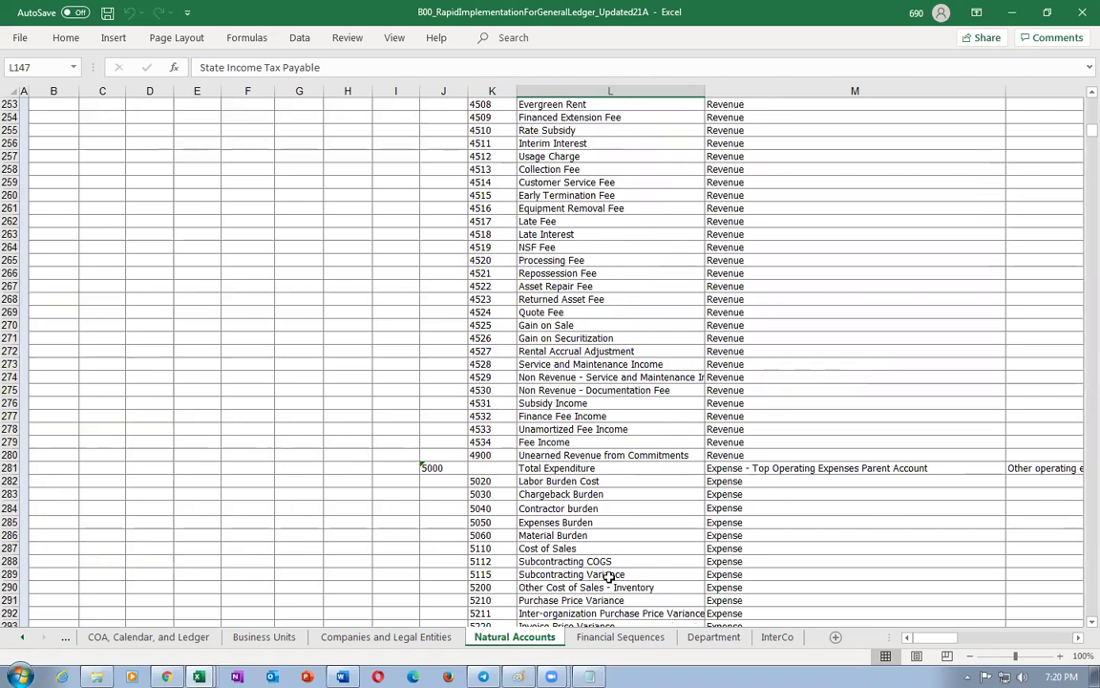
- Find and select account 5220 Invoice Price Variance in Excel, then return to Oracle
scroll(609, 576, down, 2)
click(565, 549)
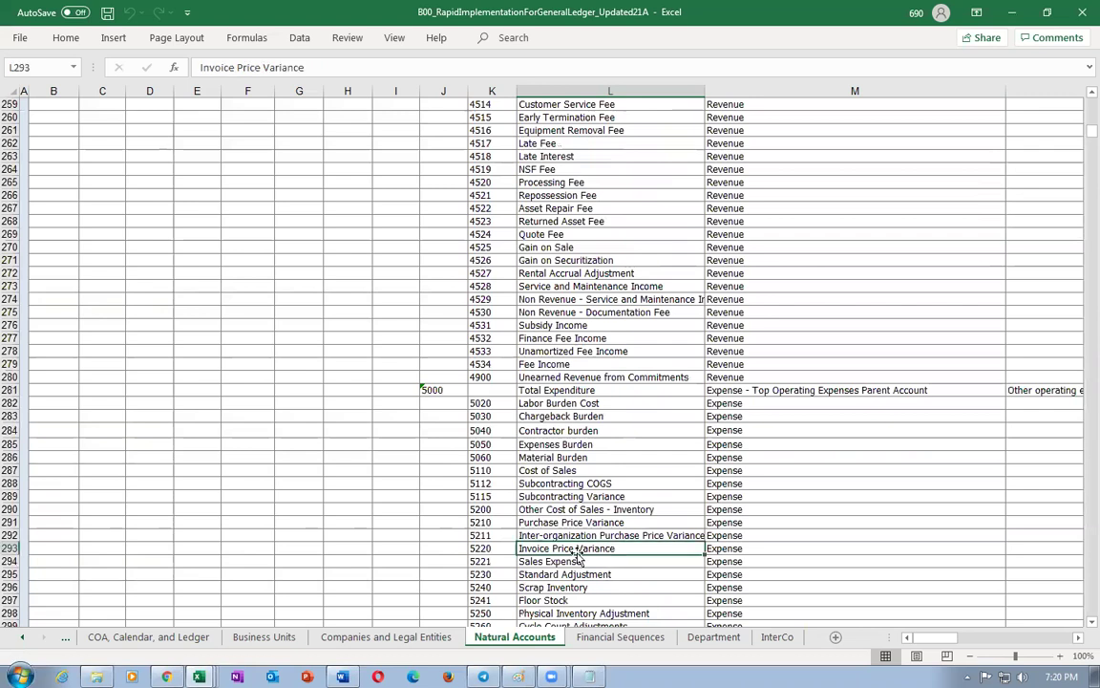
click(488, 547)
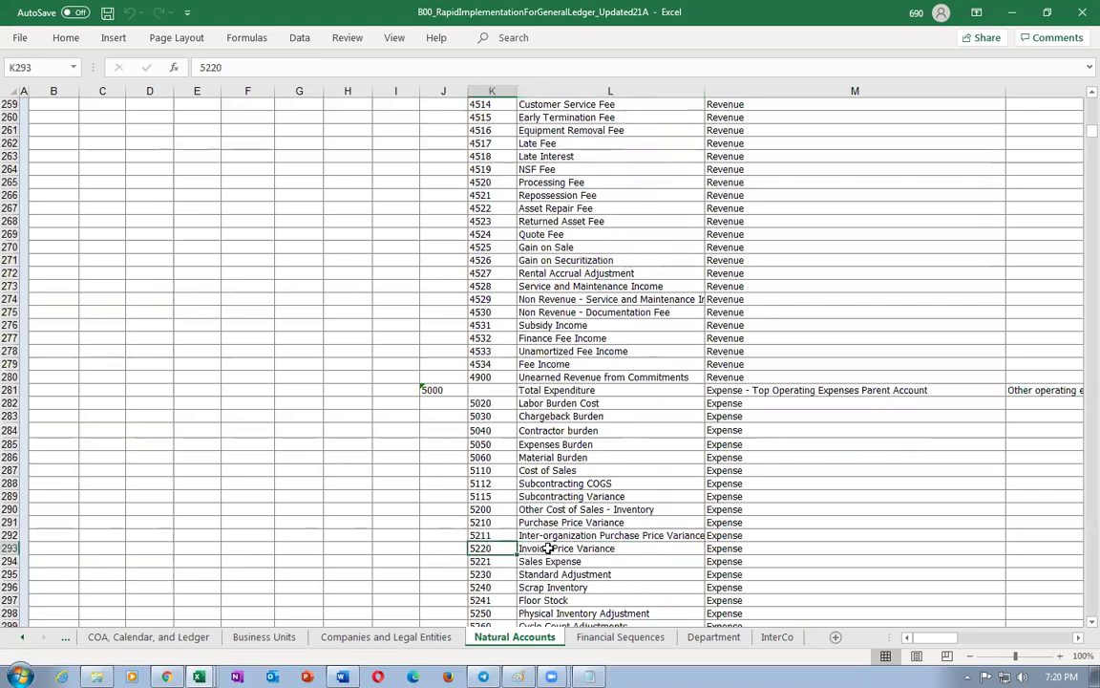
click(546, 549)
drag(485, 548, 526, 551)
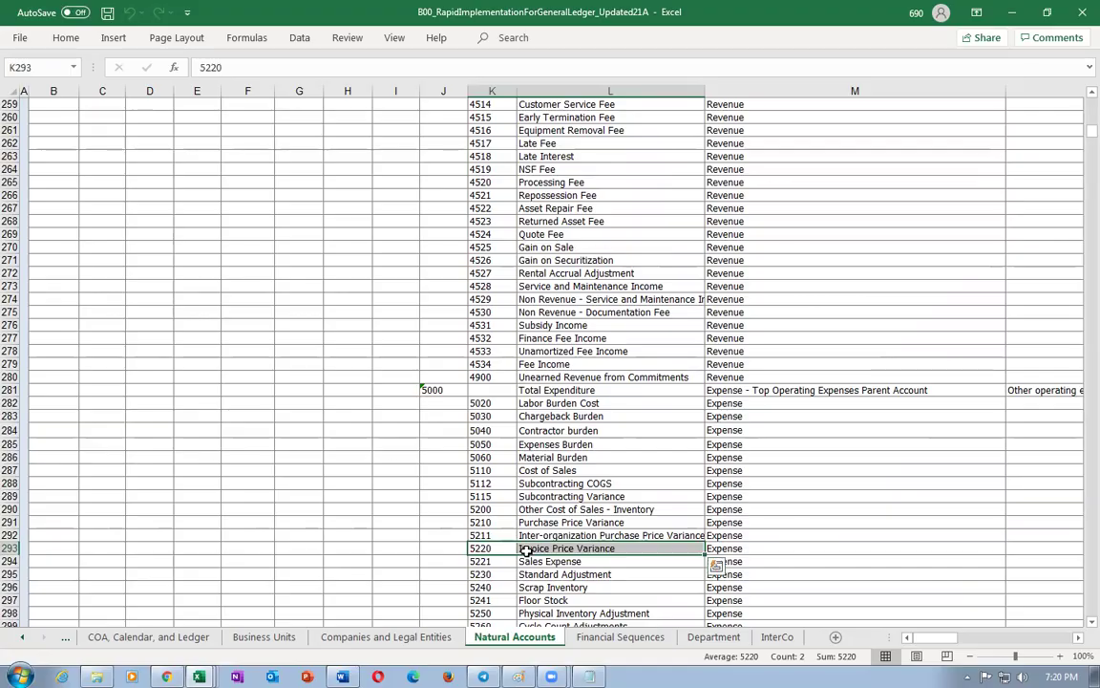
key(alt+Tab)
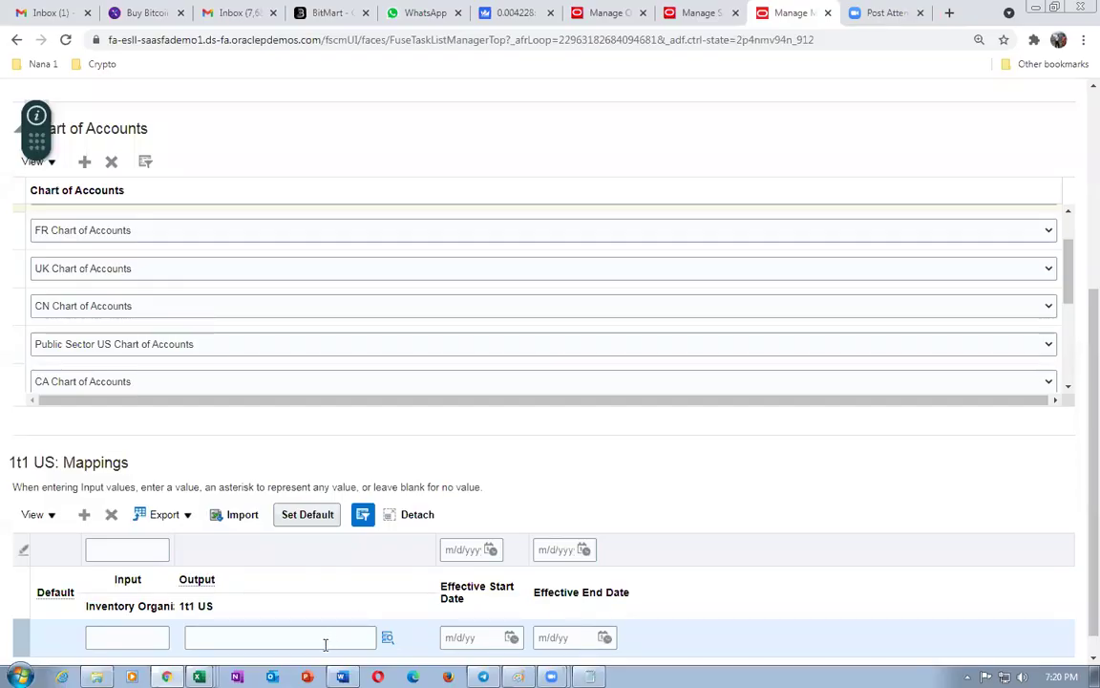
click(324, 642)
text(01-000-5220-)
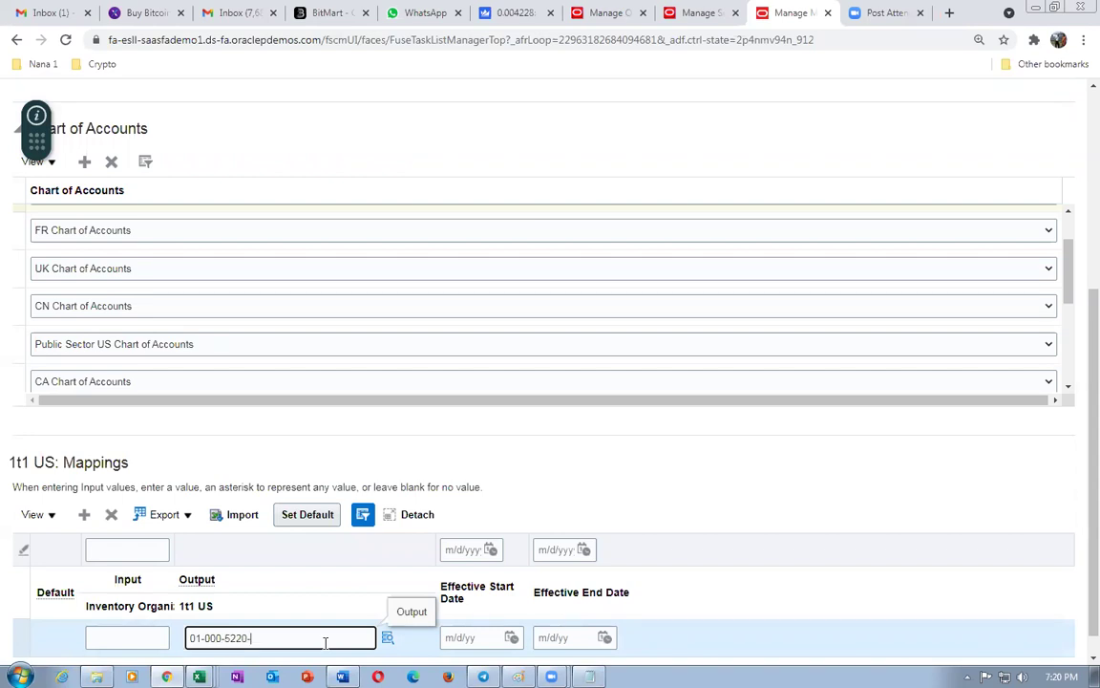
click(386, 638)
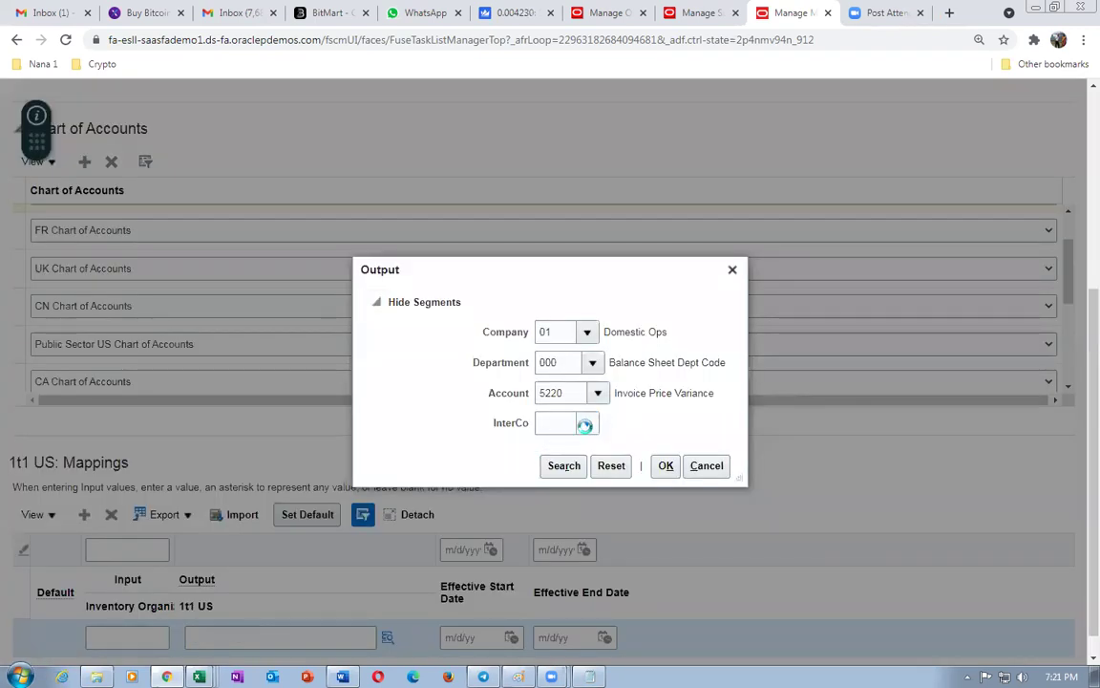
click(585, 425)
click(564, 457)
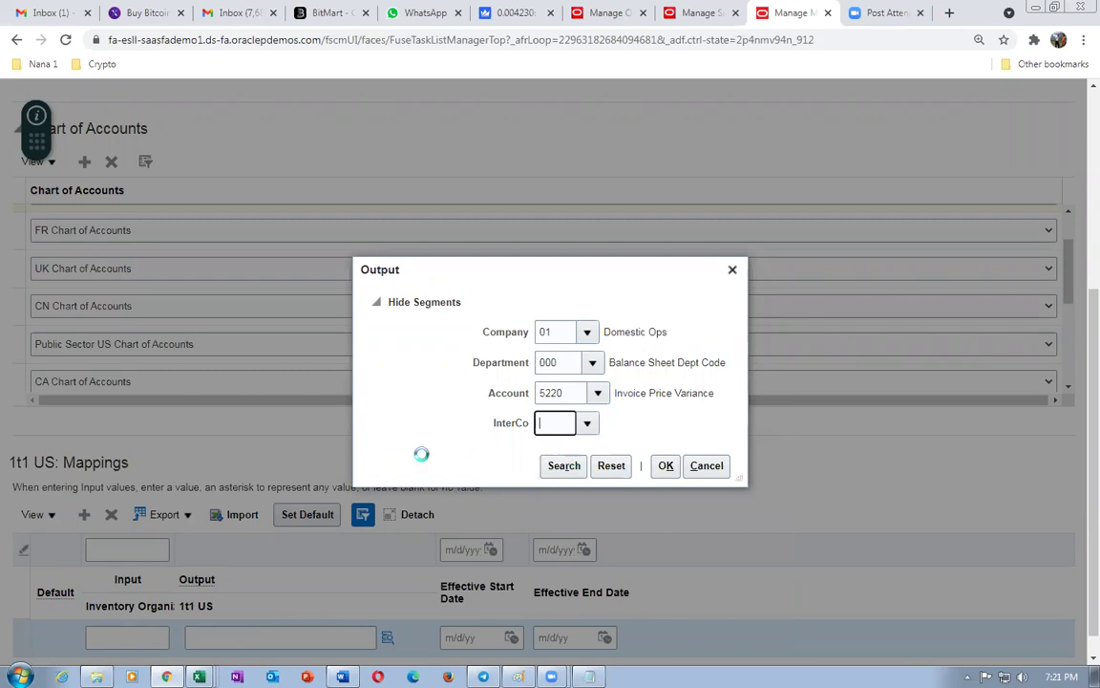
click(661, 467)
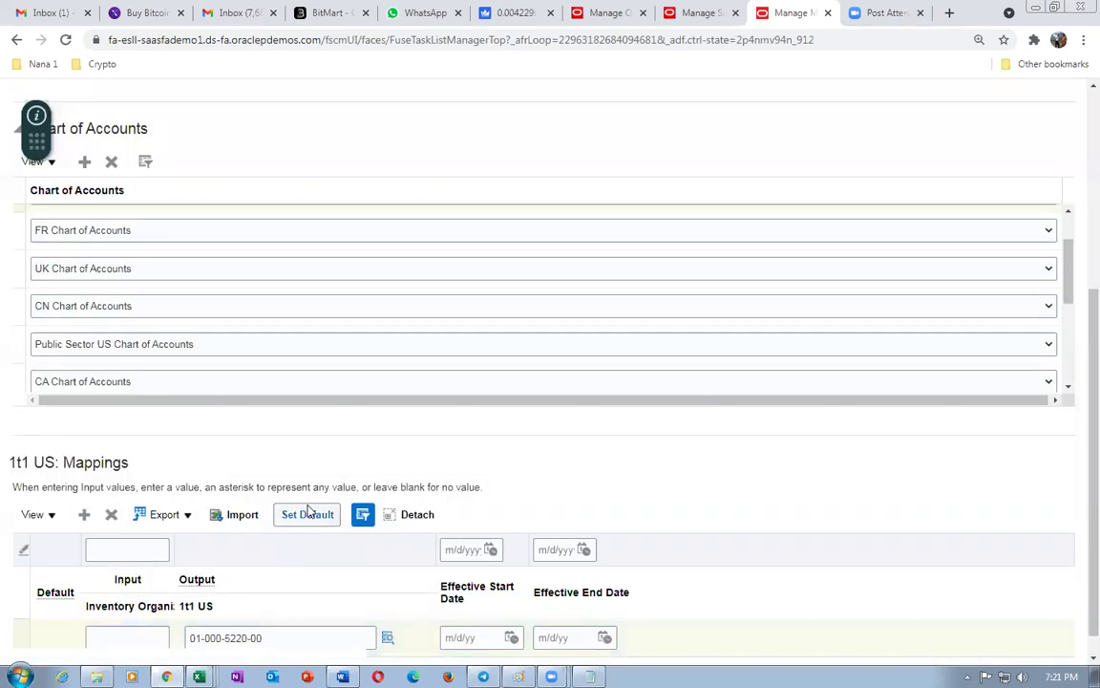
- Make this mapping the default for all inputs and save the mapping set
click(307, 514)
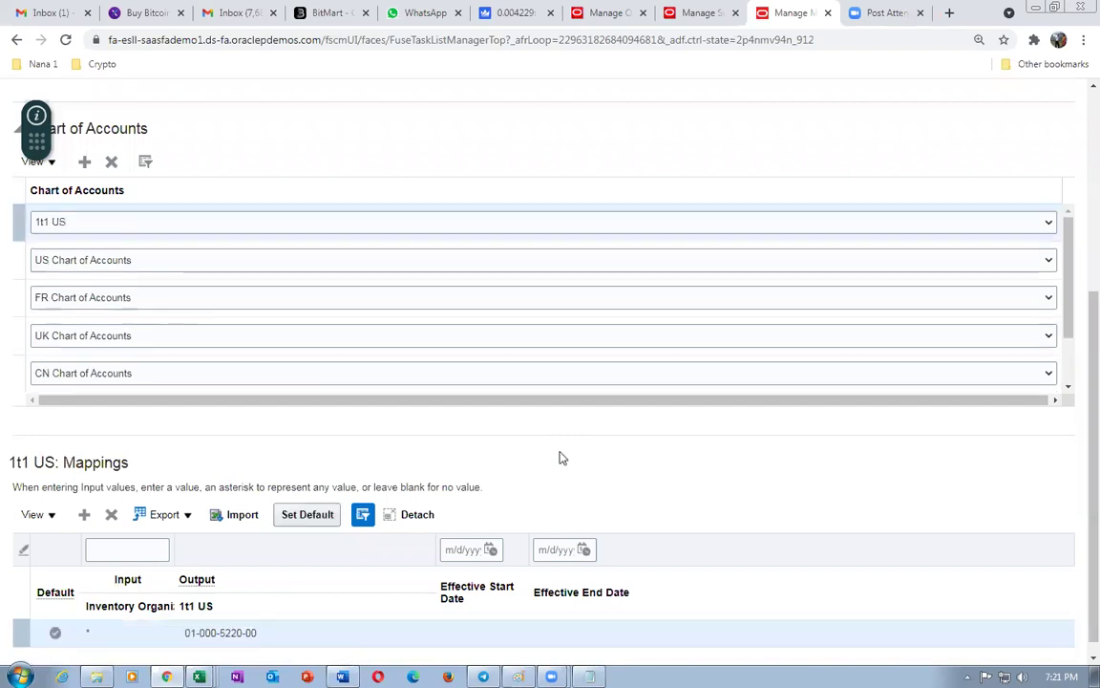
scroll(631, 452, up, 4)
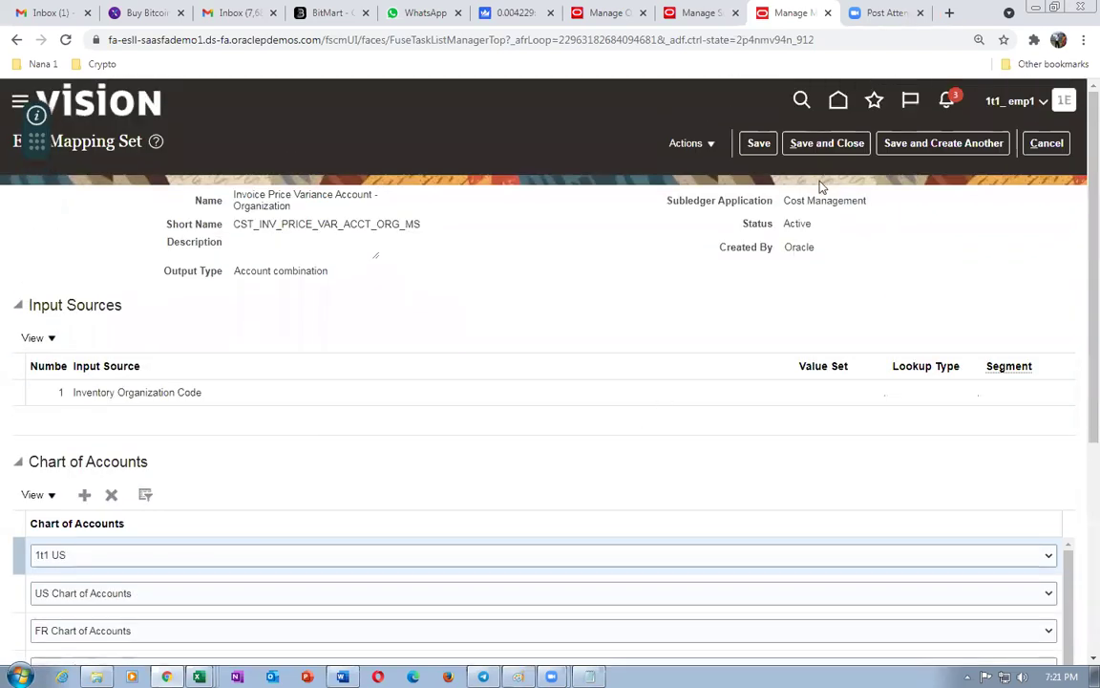
click(821, 145)
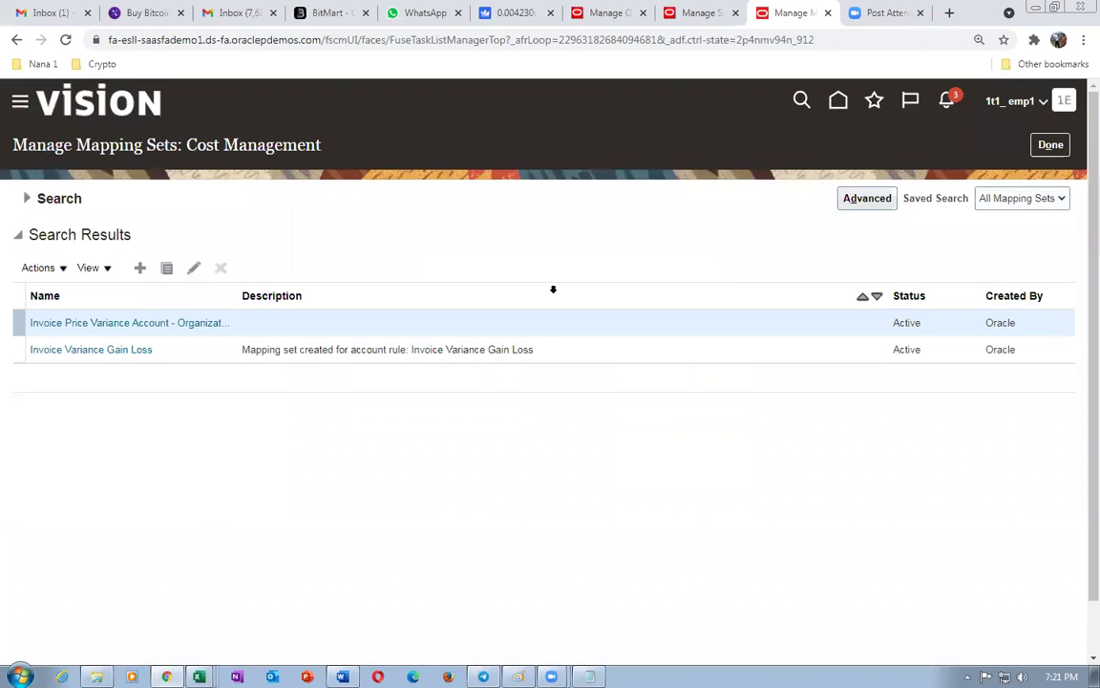
- Go to Manage Supply Lines and resubmit the failed Buy supply line 2.1
click(703, 13)
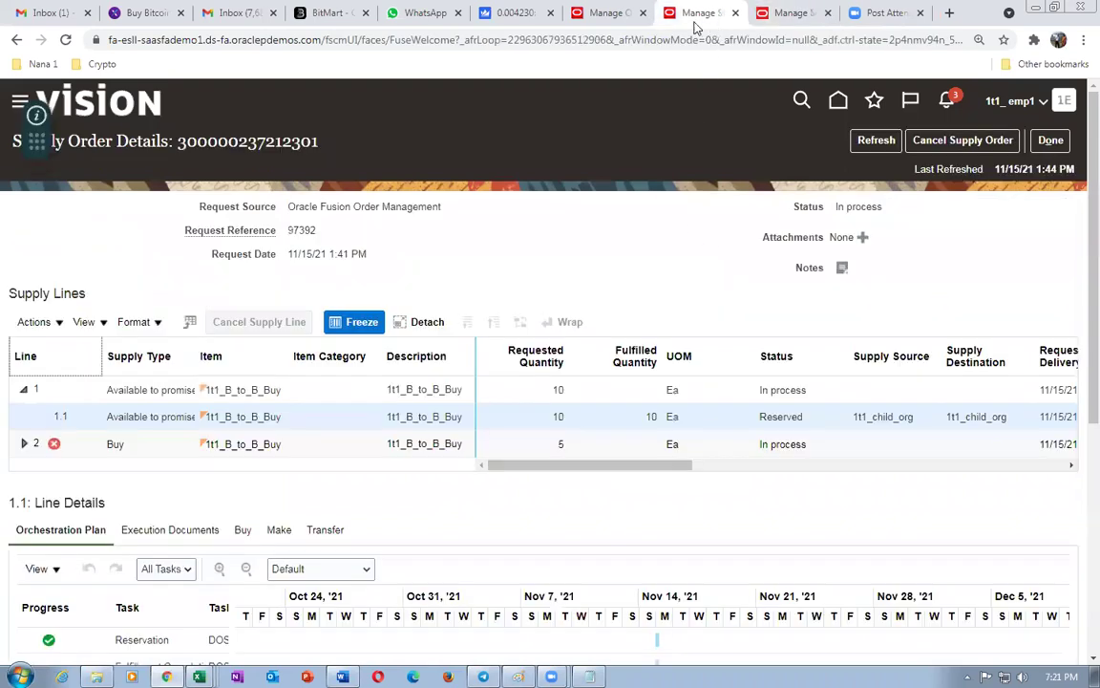
click(72, 452)
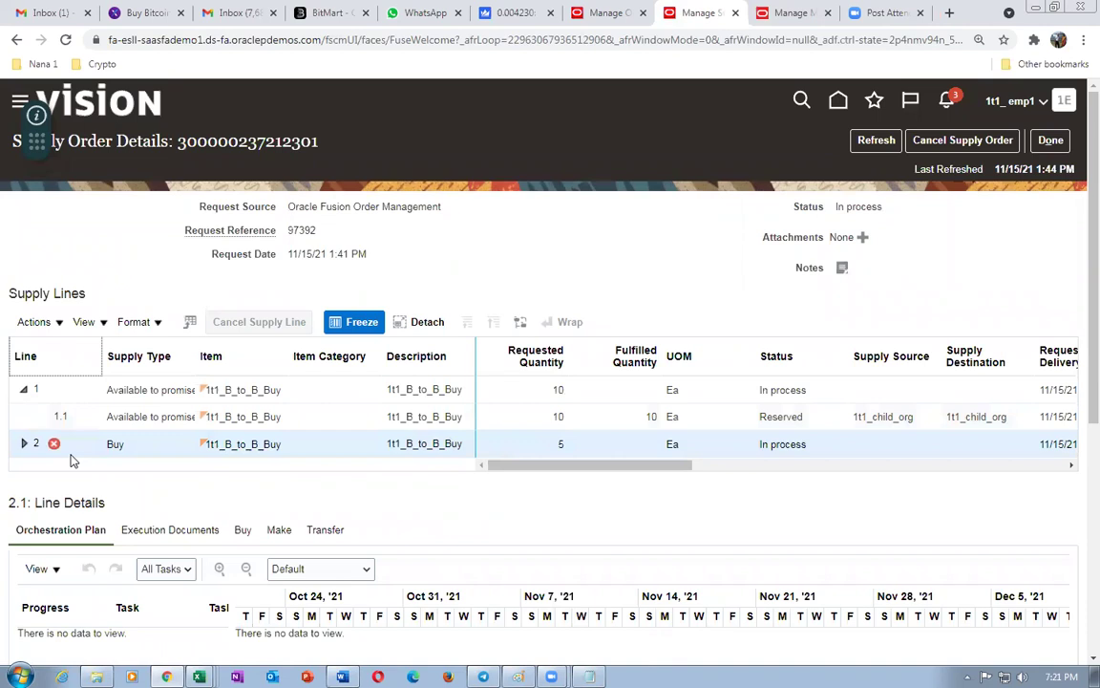
click(1050, 140)
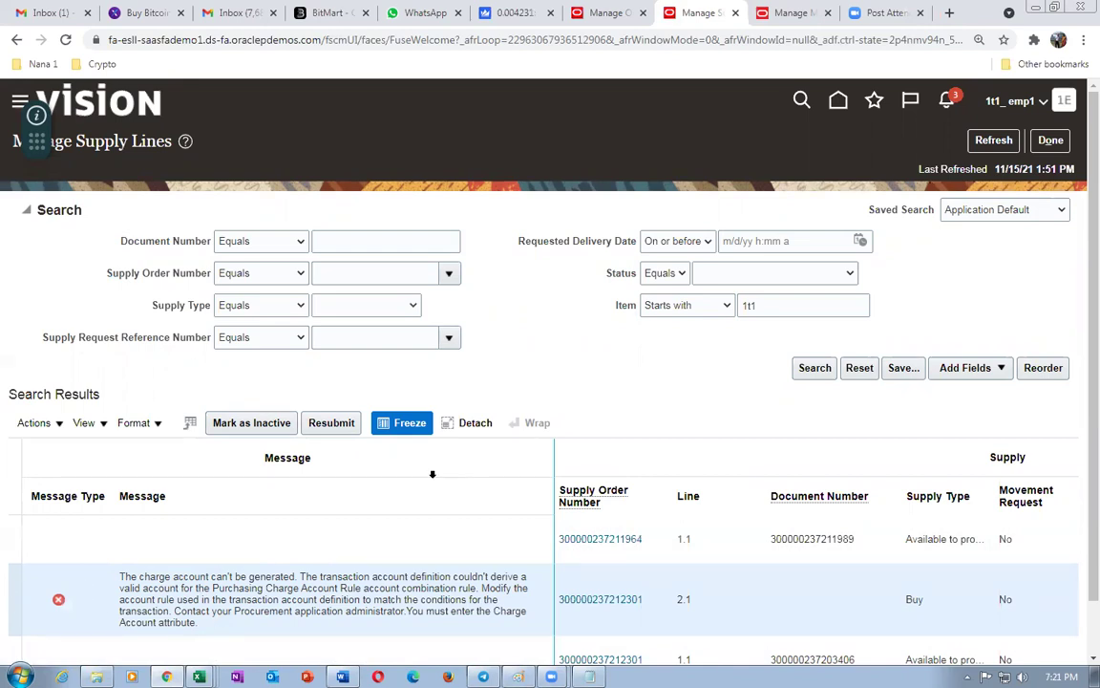
click(331, 423)
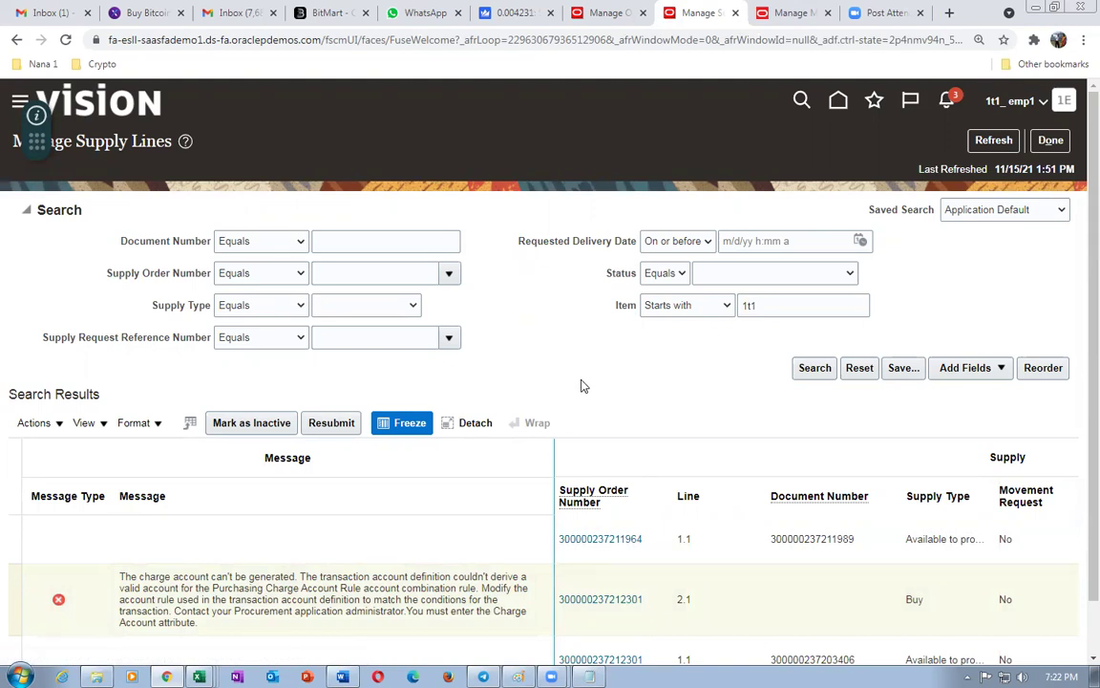
scroll(583, 389, down, 1)
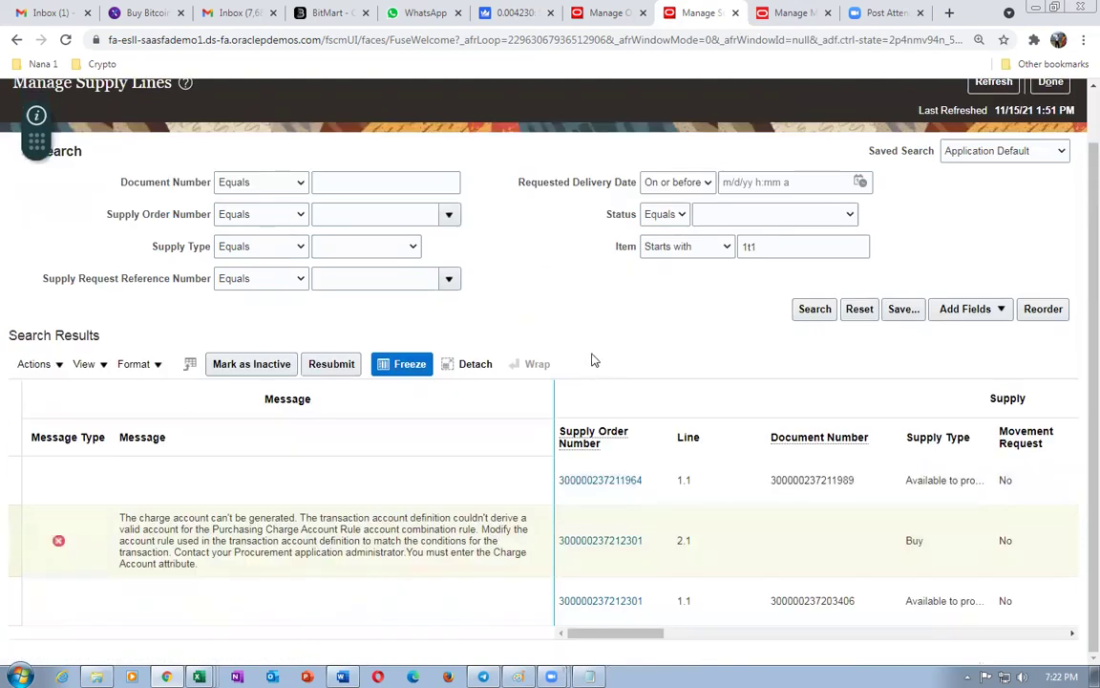
click(13, 530)
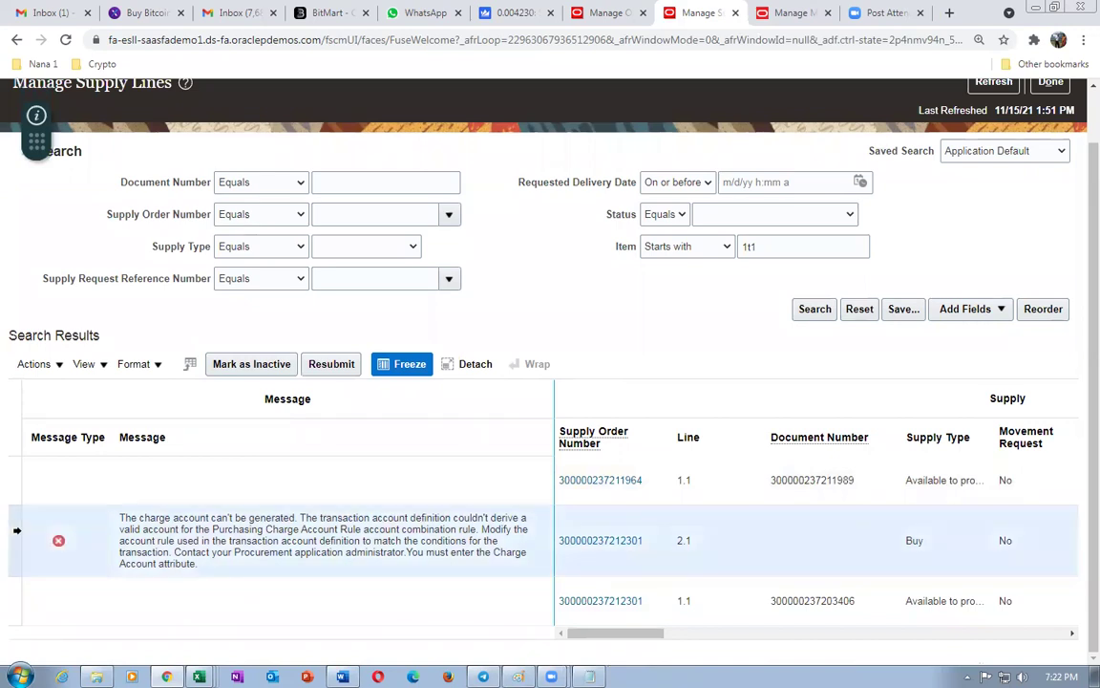
click(822, 317)
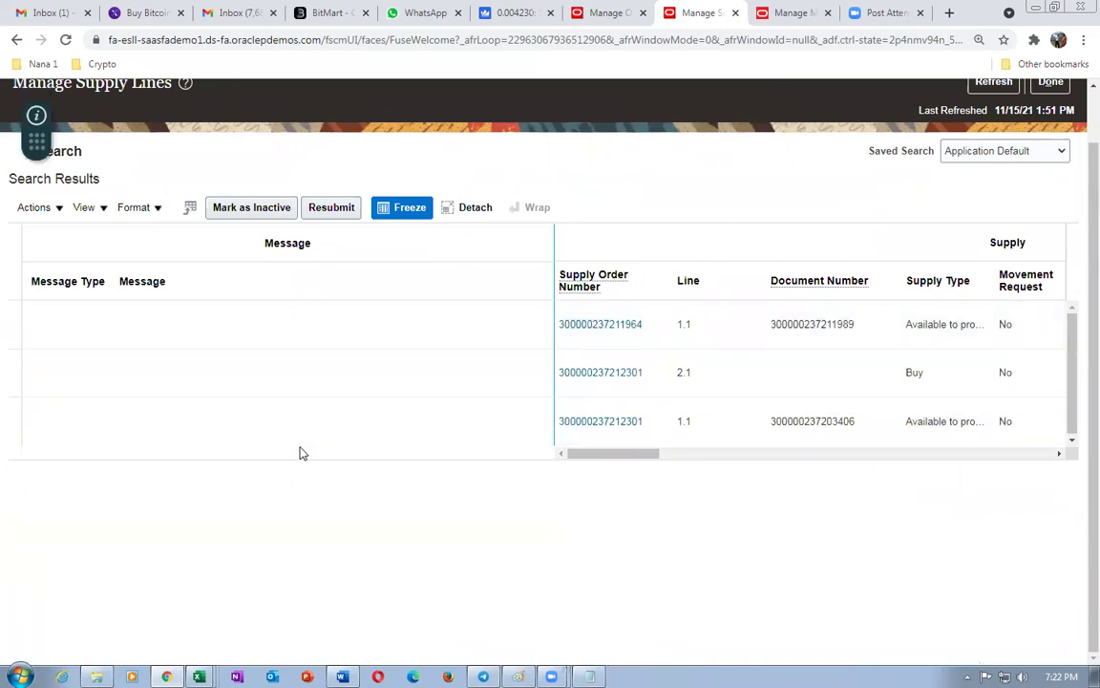
click(638, 422)
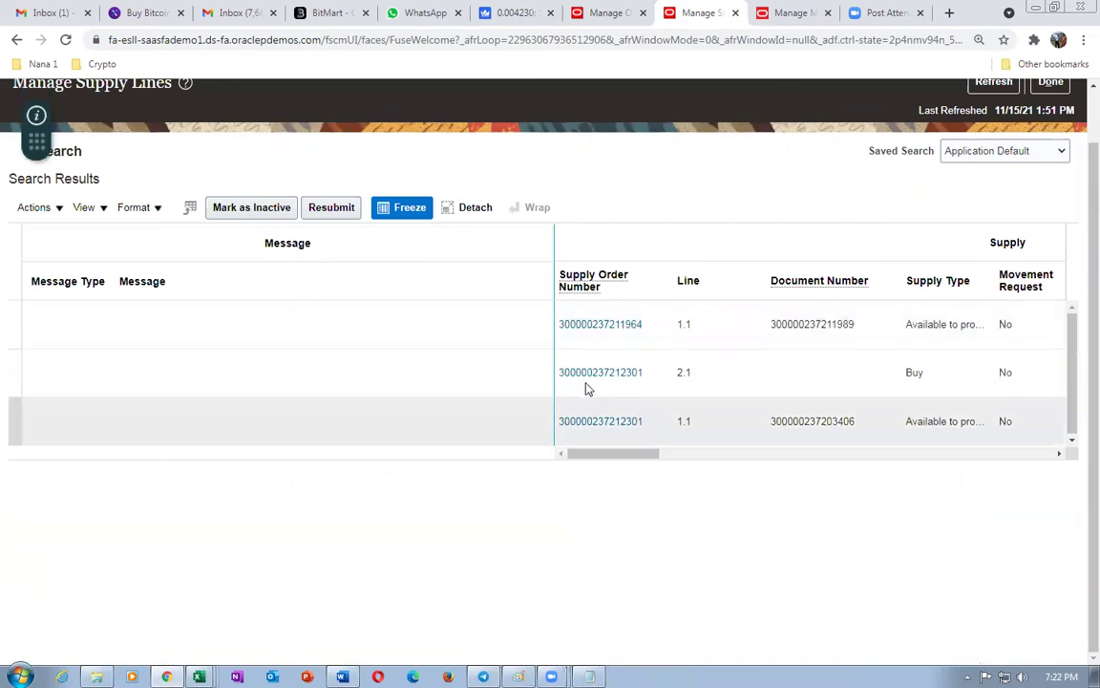
click(599, 374)
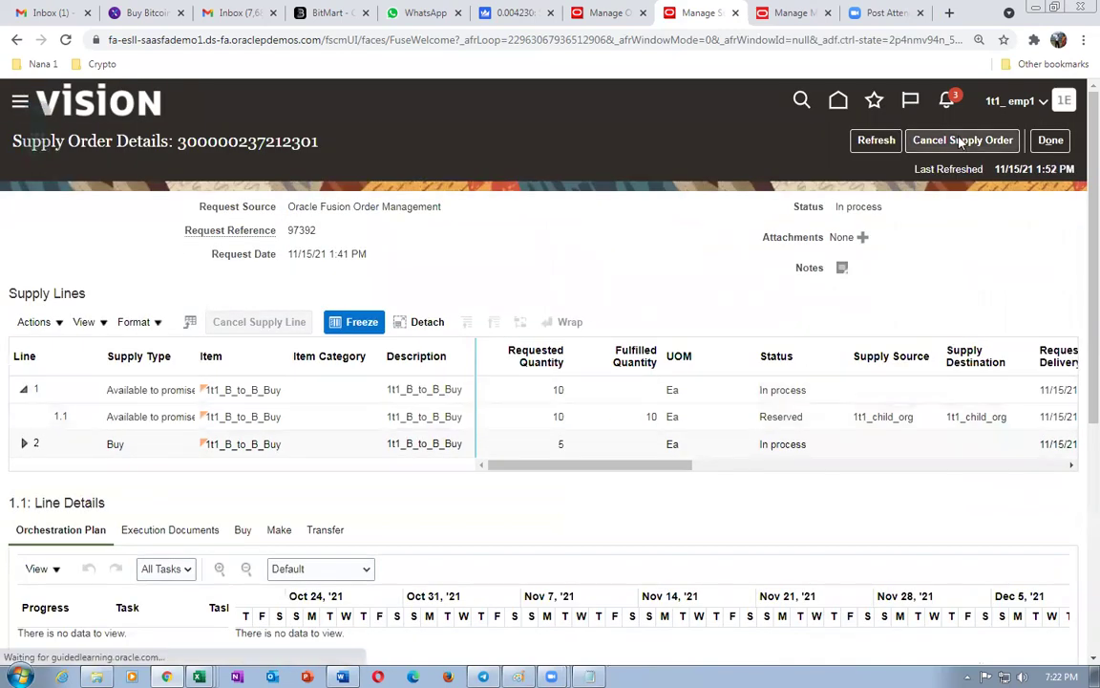
- Refresh the supply order and check line 2.1's Buy and Execution Documents until Requisition Created appears
click(876, 141)
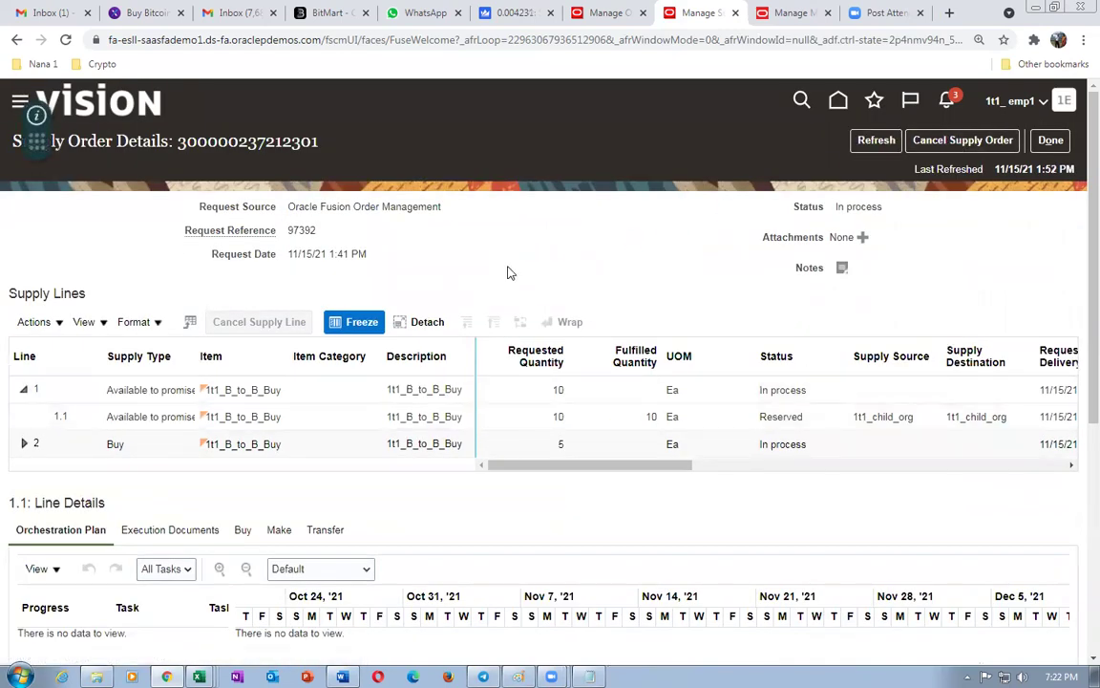
click(567, 418)
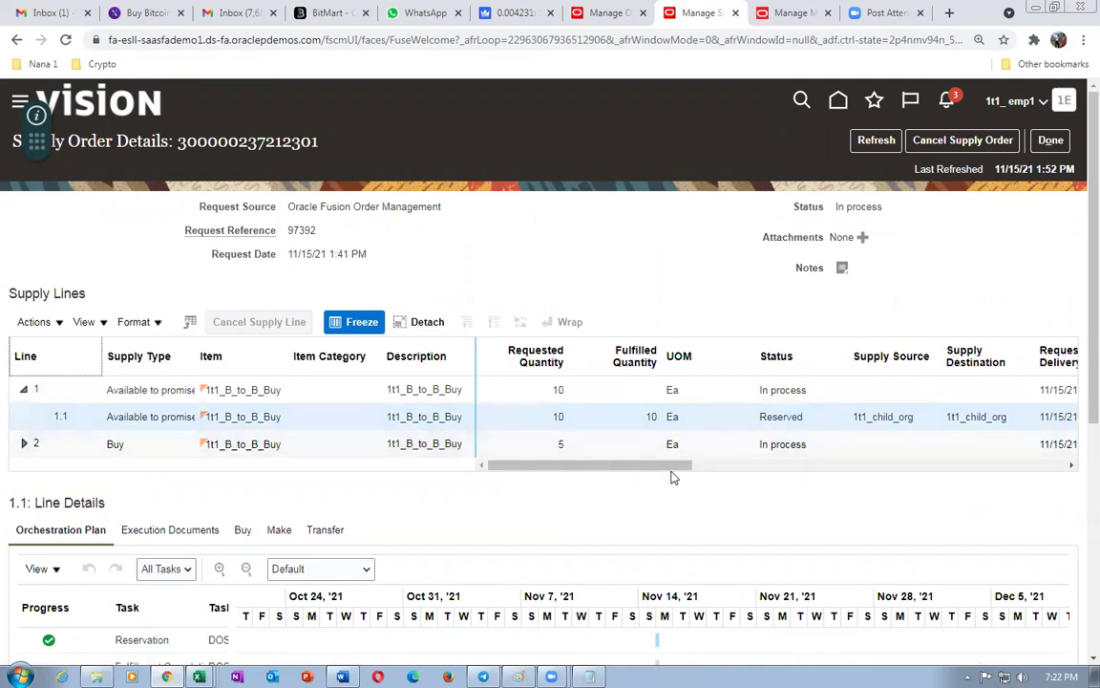
drag(664, 476, 689, 476)
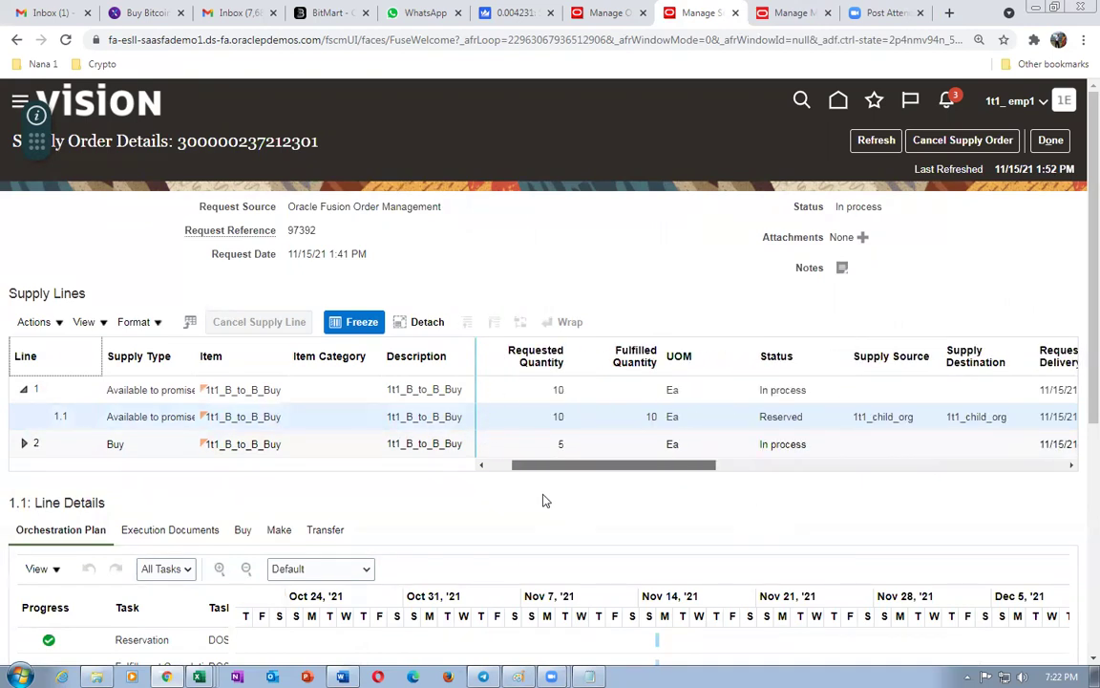
click(25, 445)
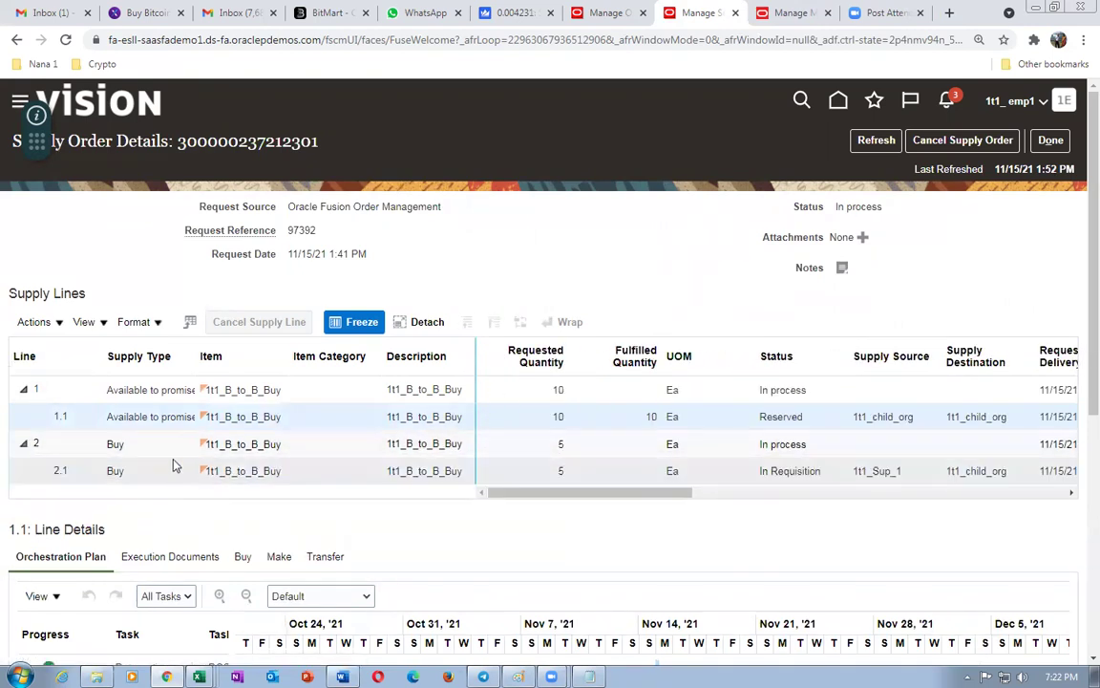
click(614, 473)
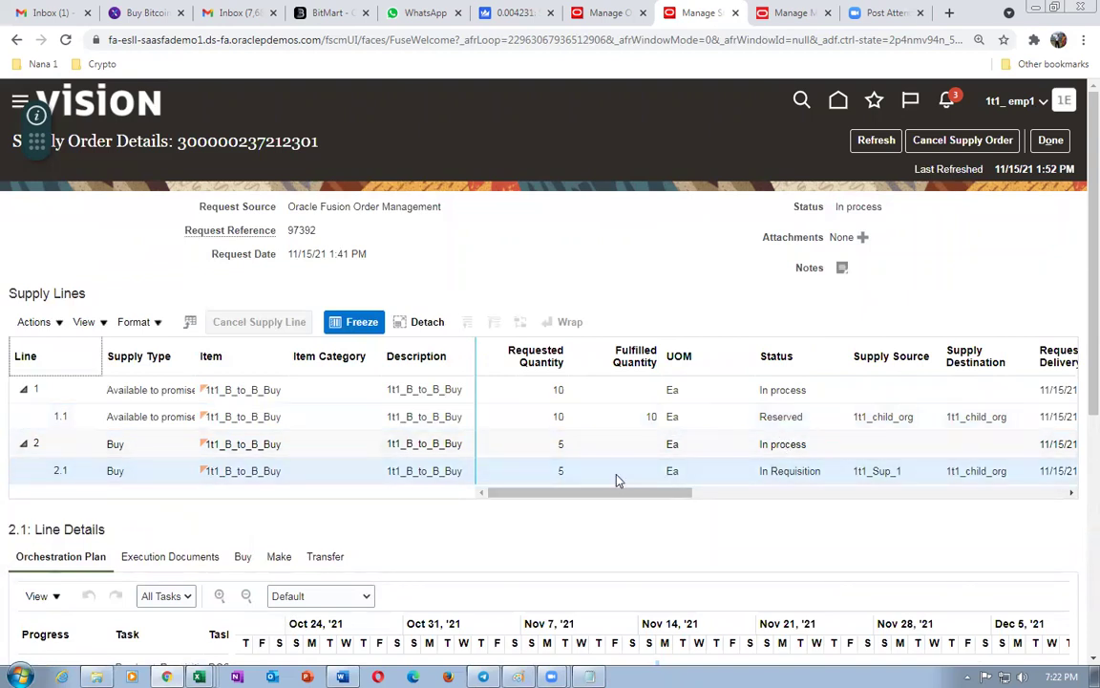
scroll(1077, 420, down, 2)
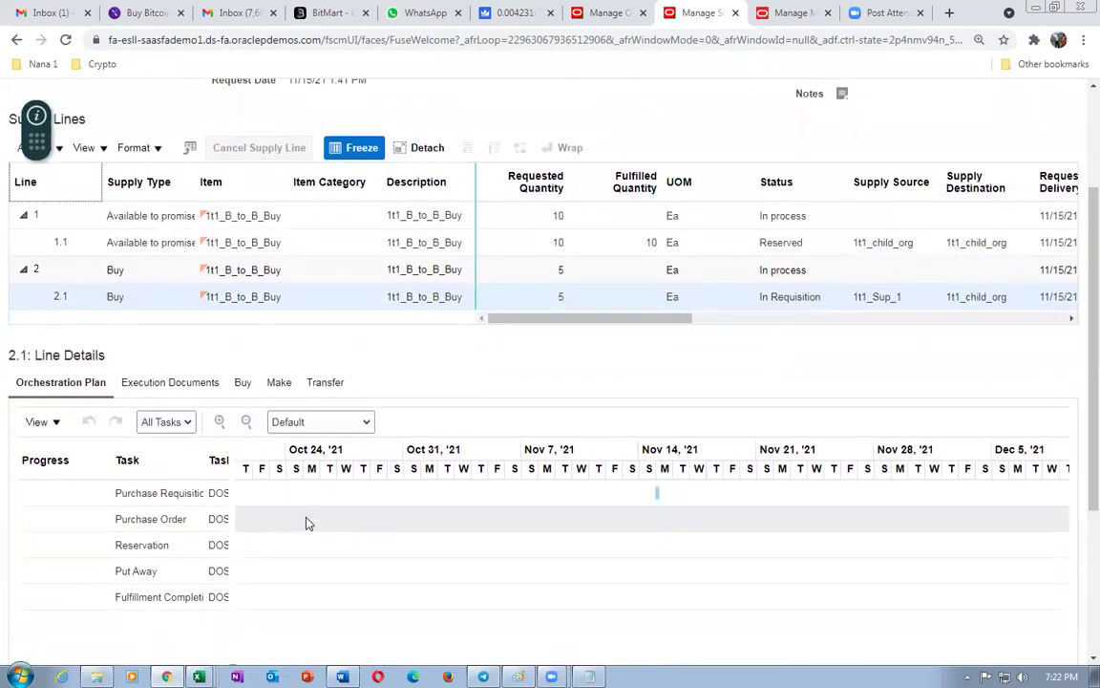
click(243, 386)
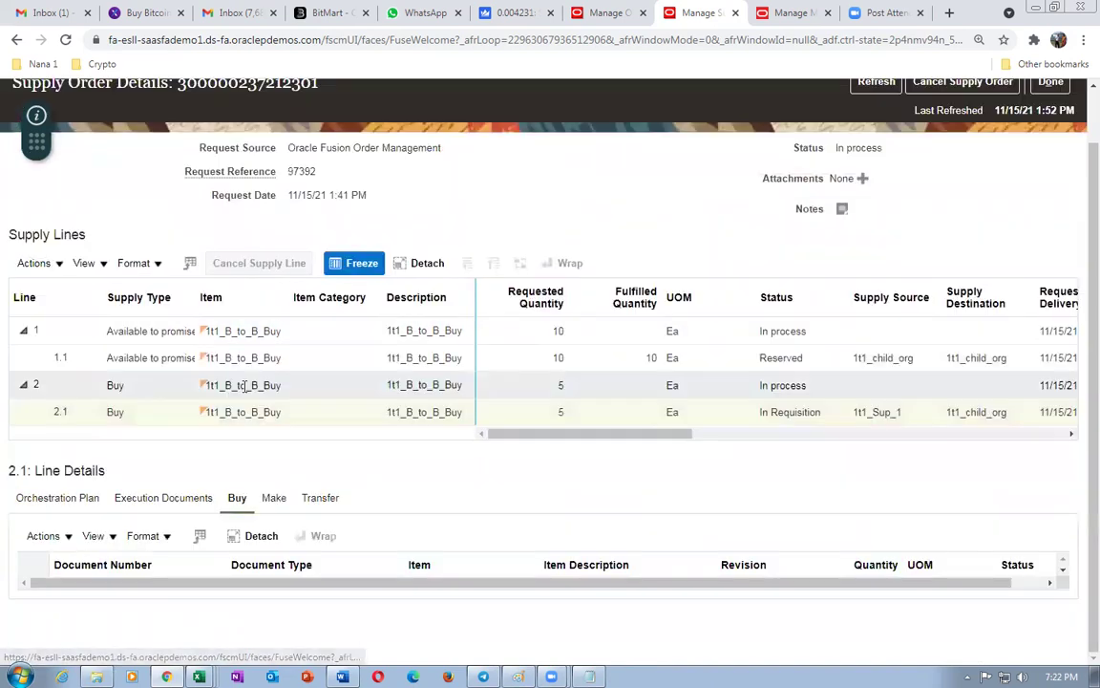
click(162, 500)
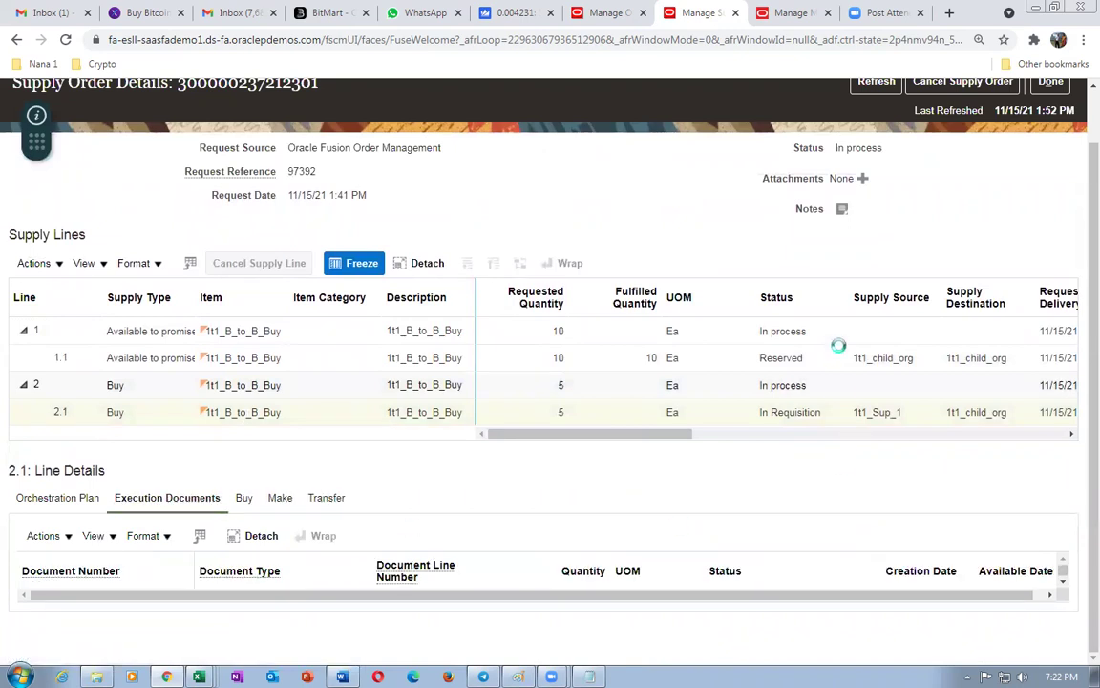
scroll(984, 252, up, 1)
click(875, 141)
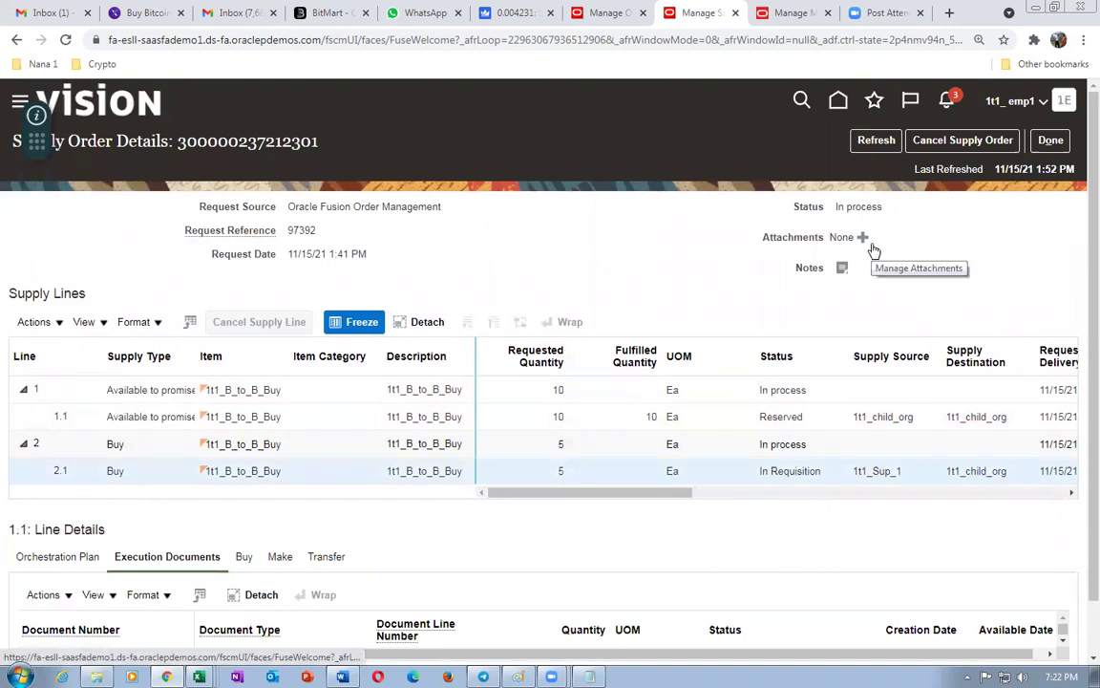
click(875, 140)
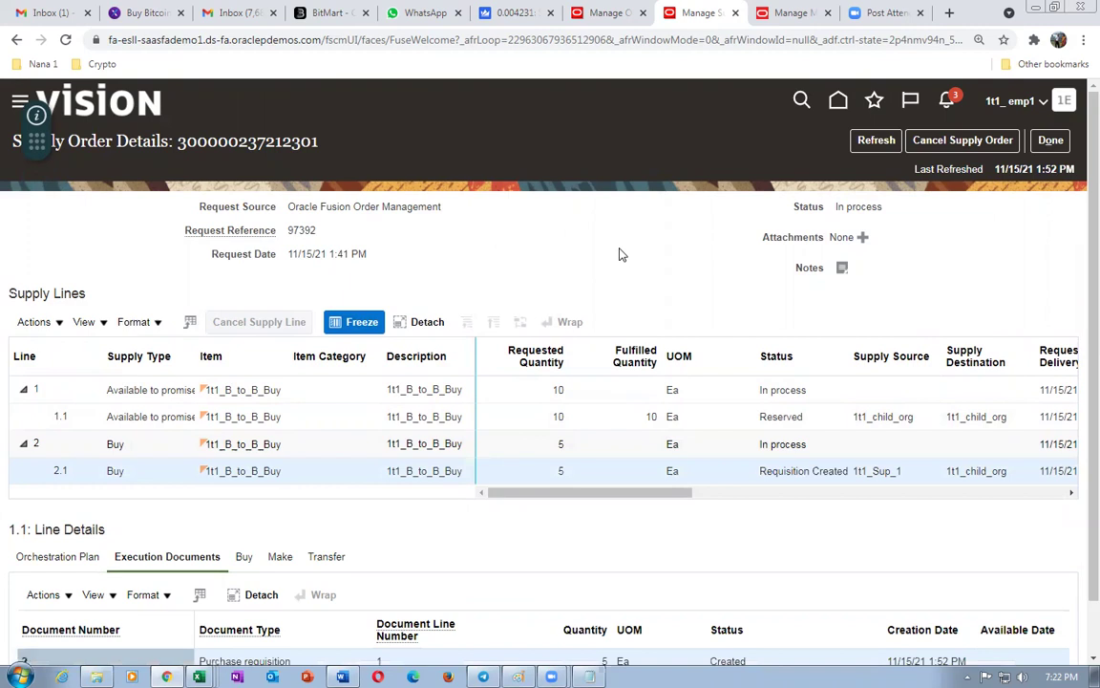
- Refresh and review line 2.1's Buy, Execution Documents and Orchestration Plan until it shows In Purchasing
click(875, 140)
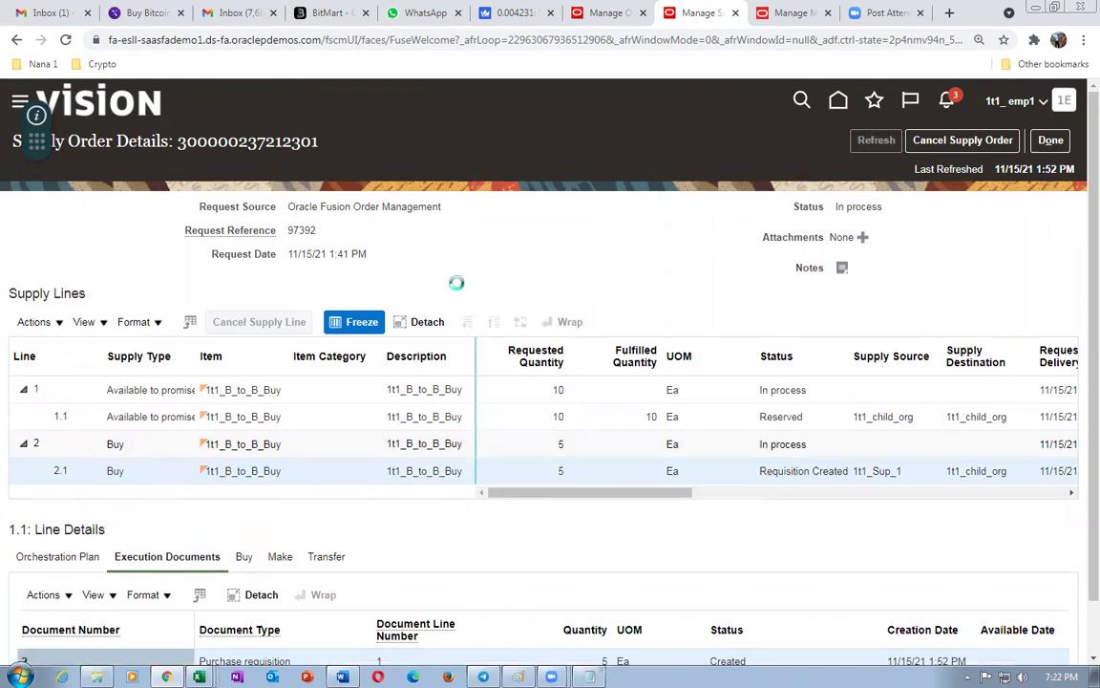
scroll(459, 288, down, 1)
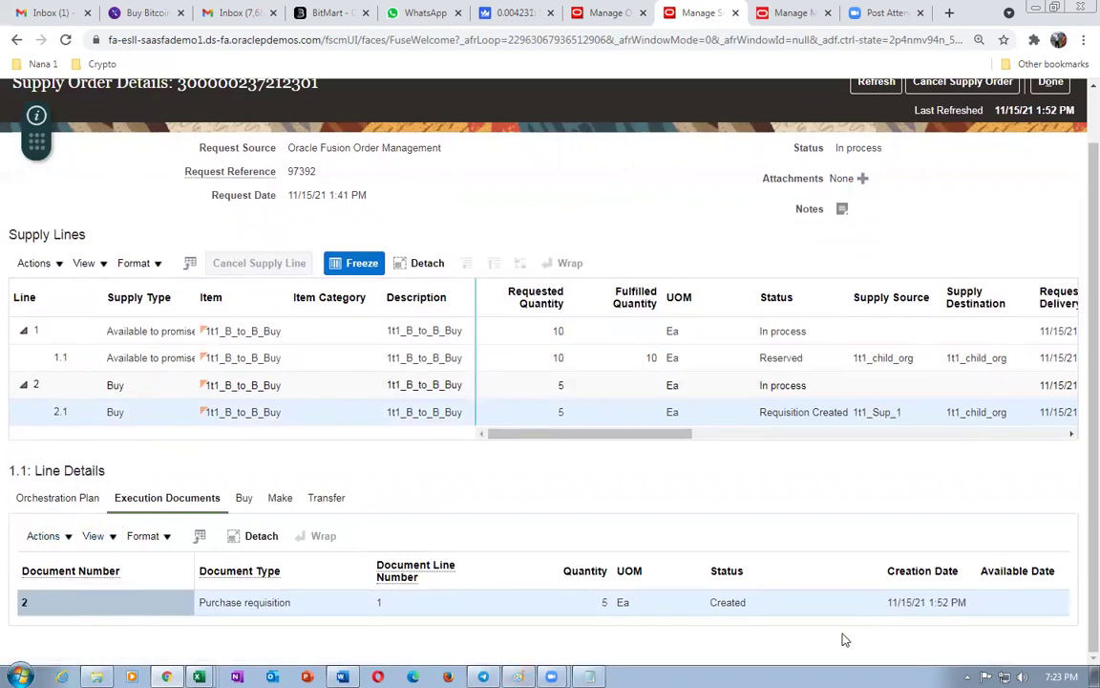
click(245, 500)
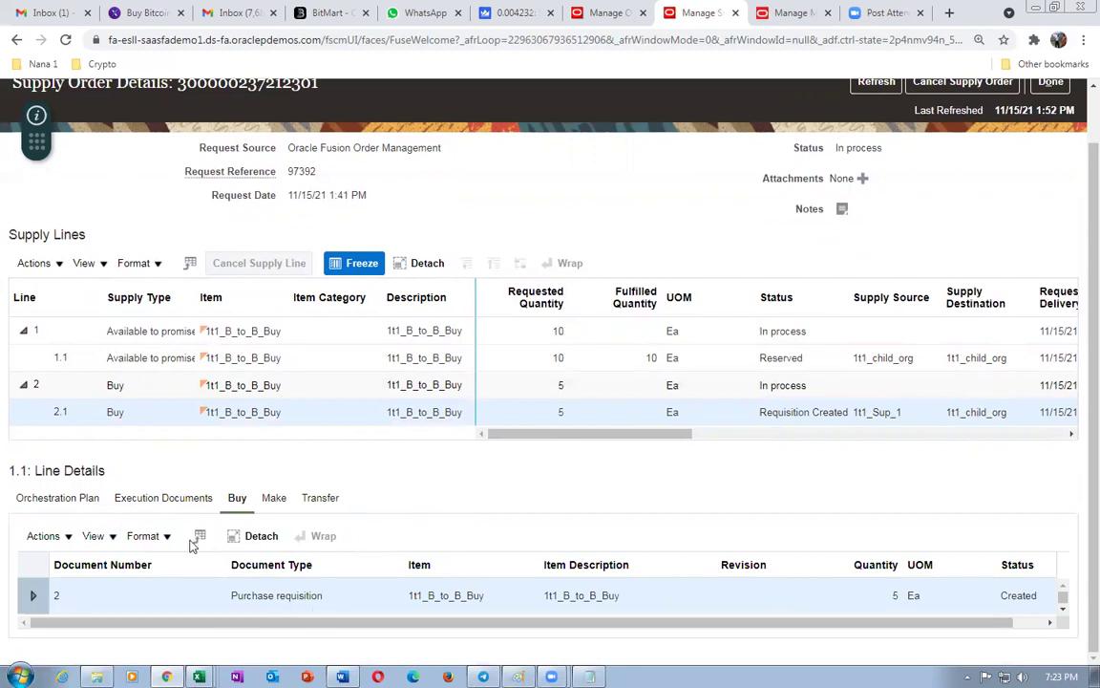
click(168, 503)
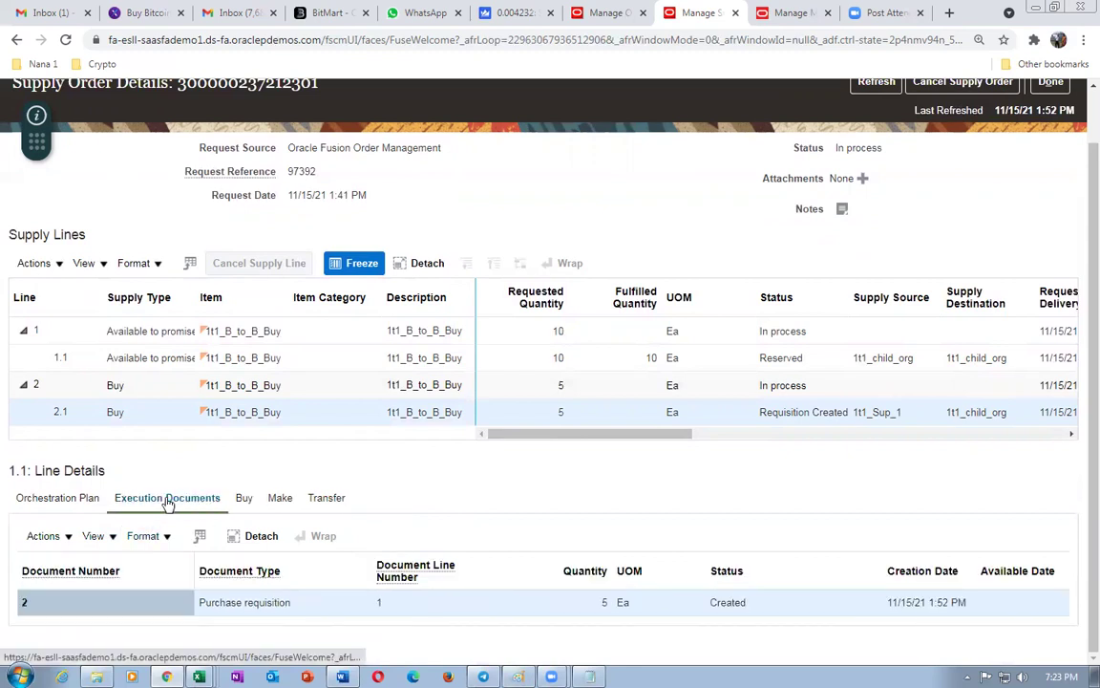
click(59, 500)
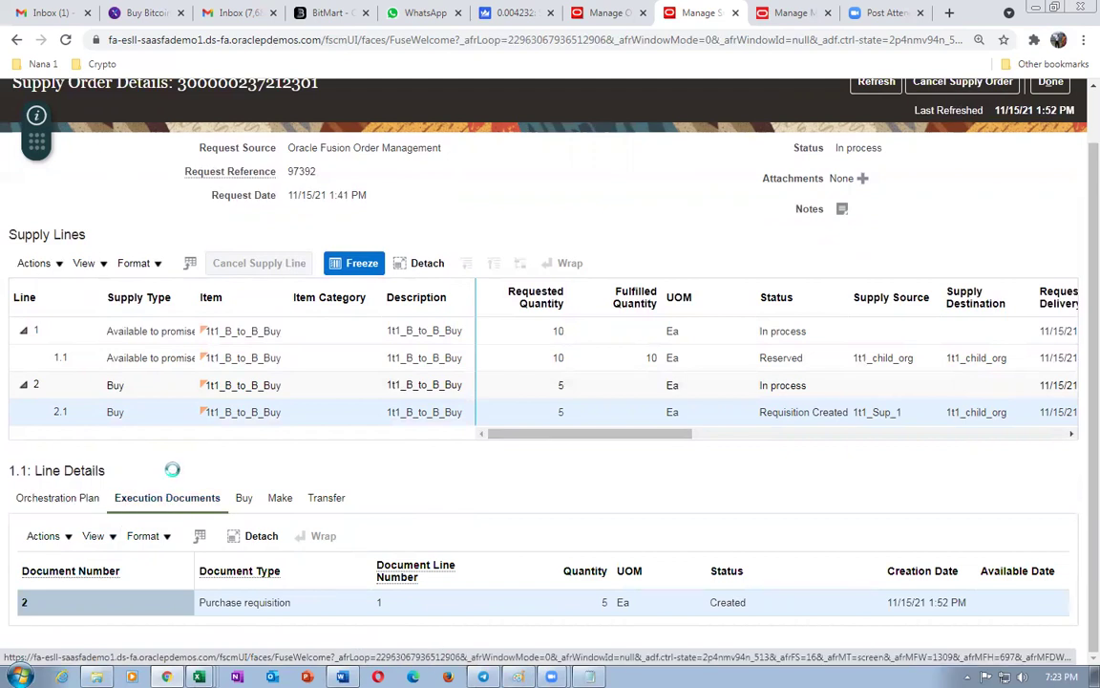
scroll(164, 487, down, 3)
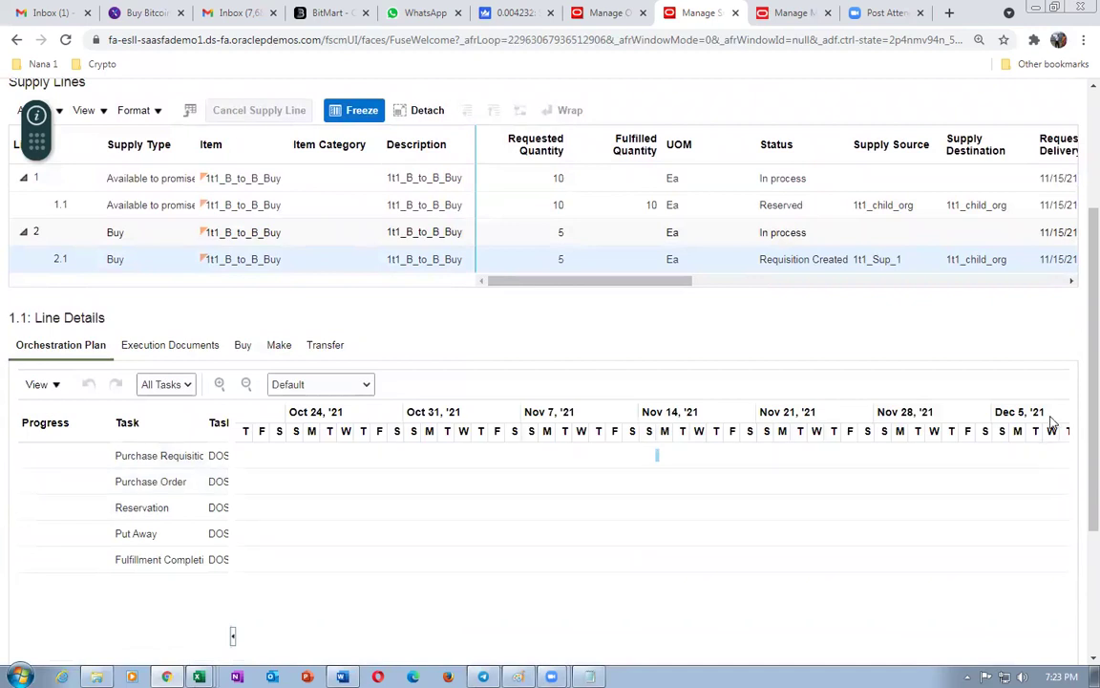
scroll(1076, 279, up, 4)
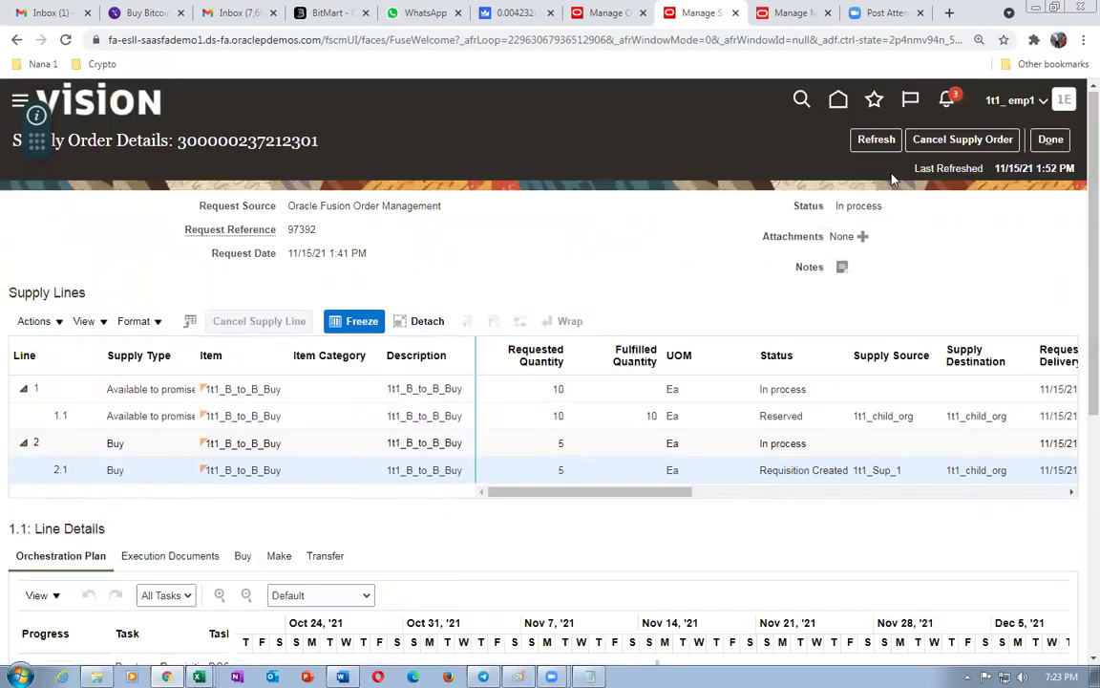
click(876, 139)
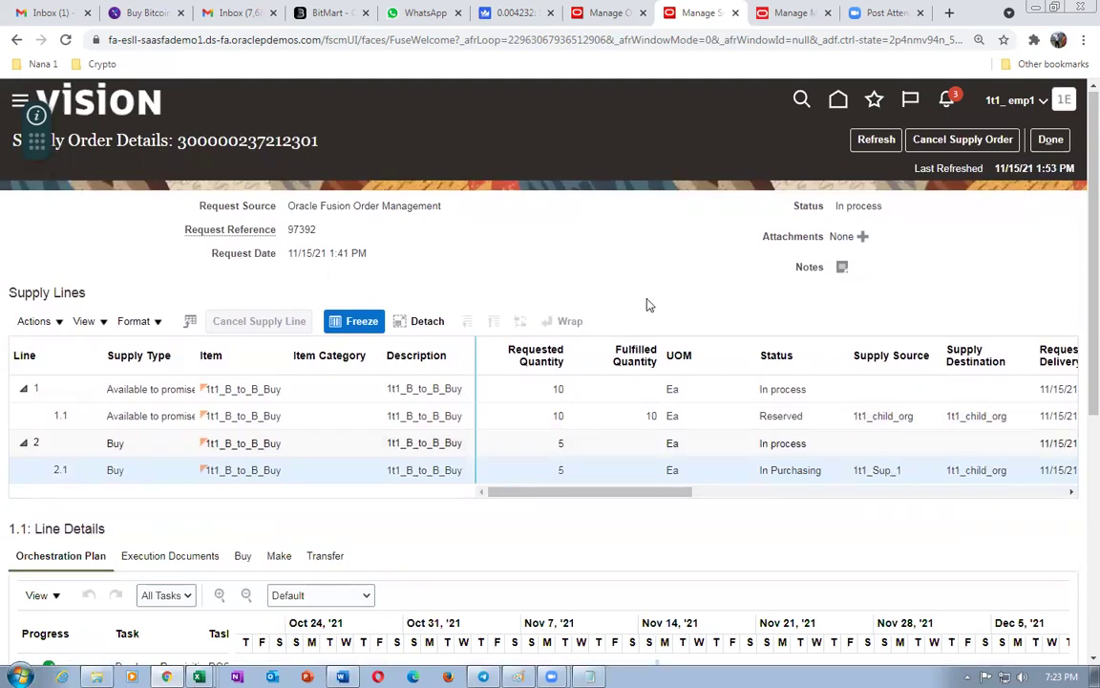
click(203, 40)
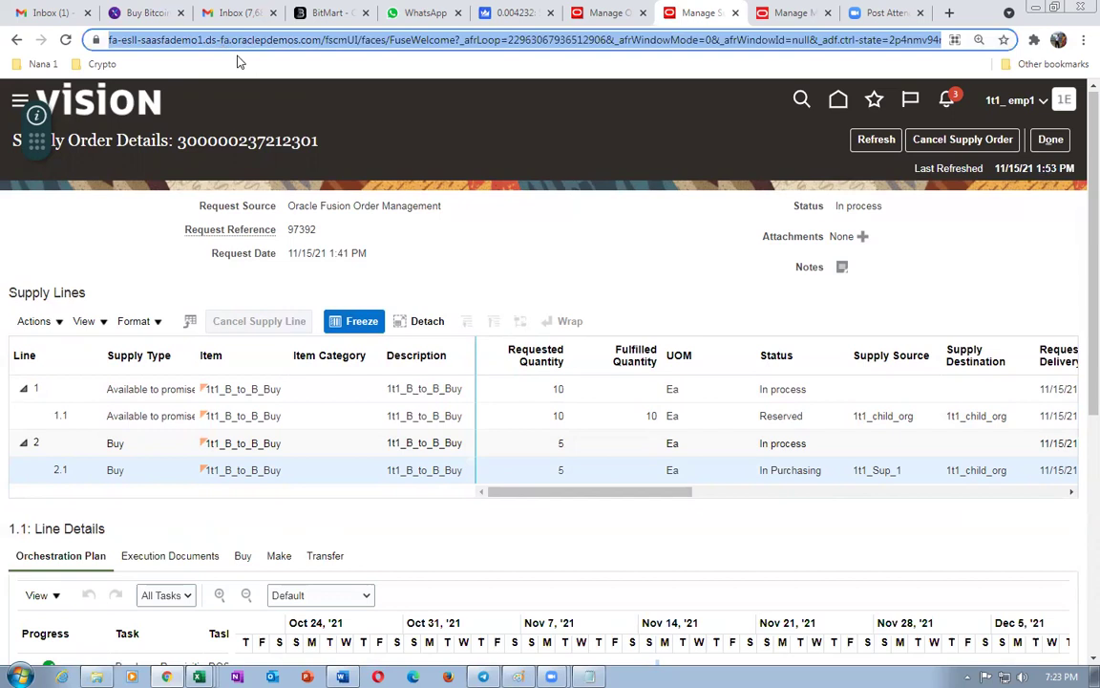
- Copy the Oracle page address and open it in the Opera browser
key(Home)
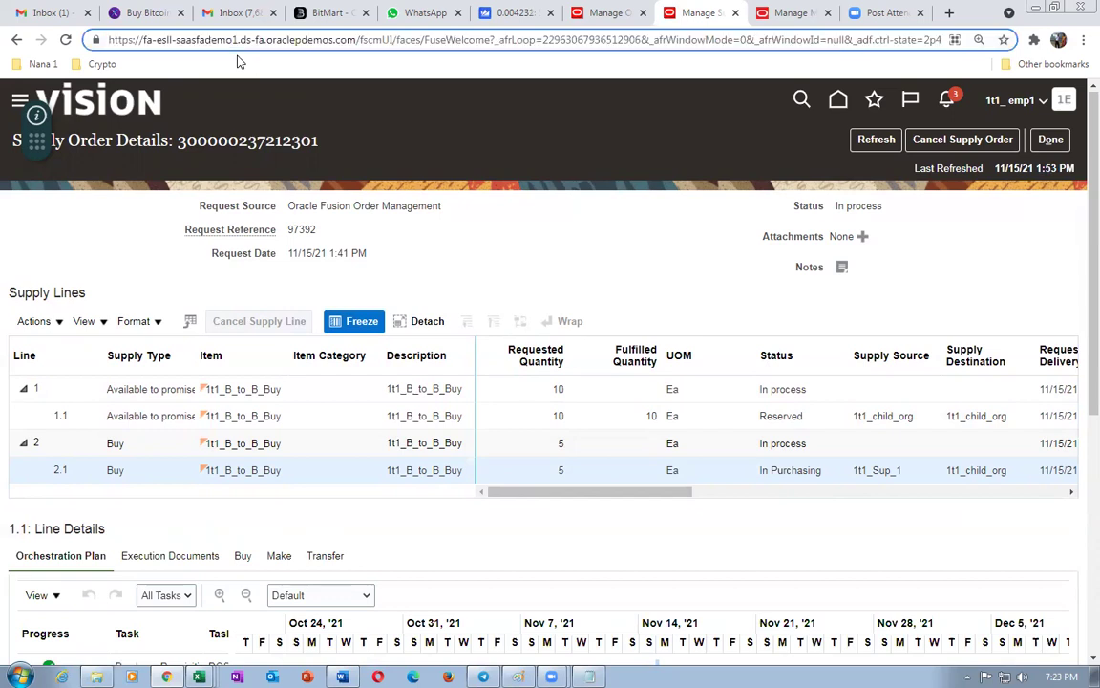
key(ctrl+shift+Right)
key(ctrl+shift+Right)
key(ctrl+shift+Right)
key(ctrl+shift+Right)
key(ctrl+shift+Right)
key(ctrl+shift+Right)
key(ctrl+shift+Right)
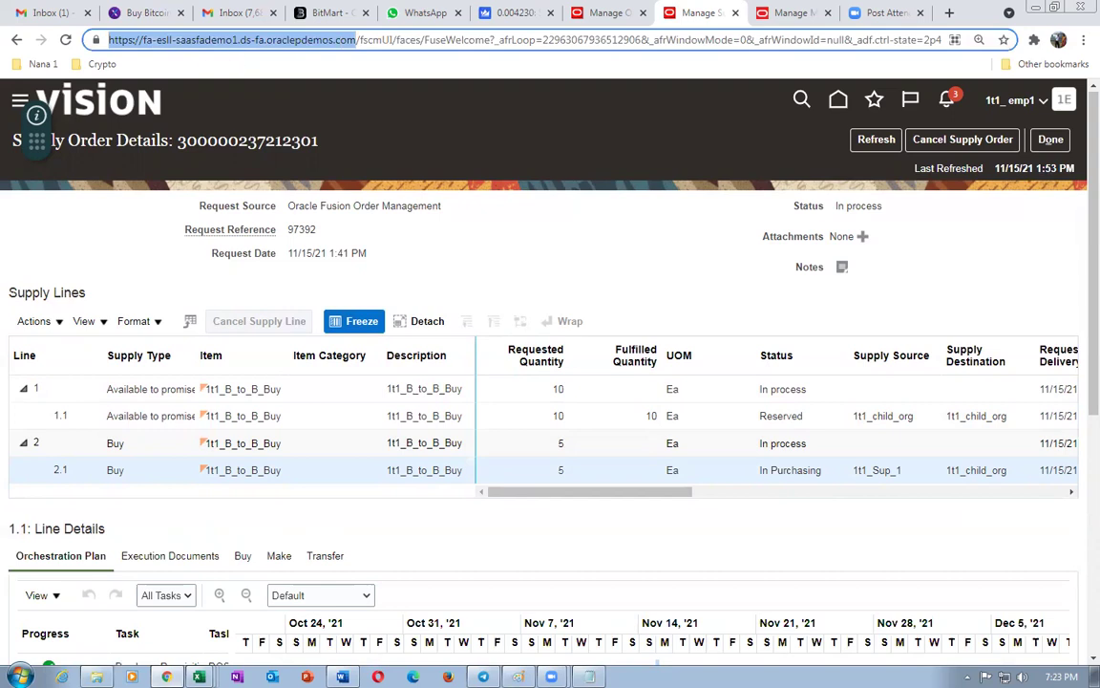
click(377, 459)
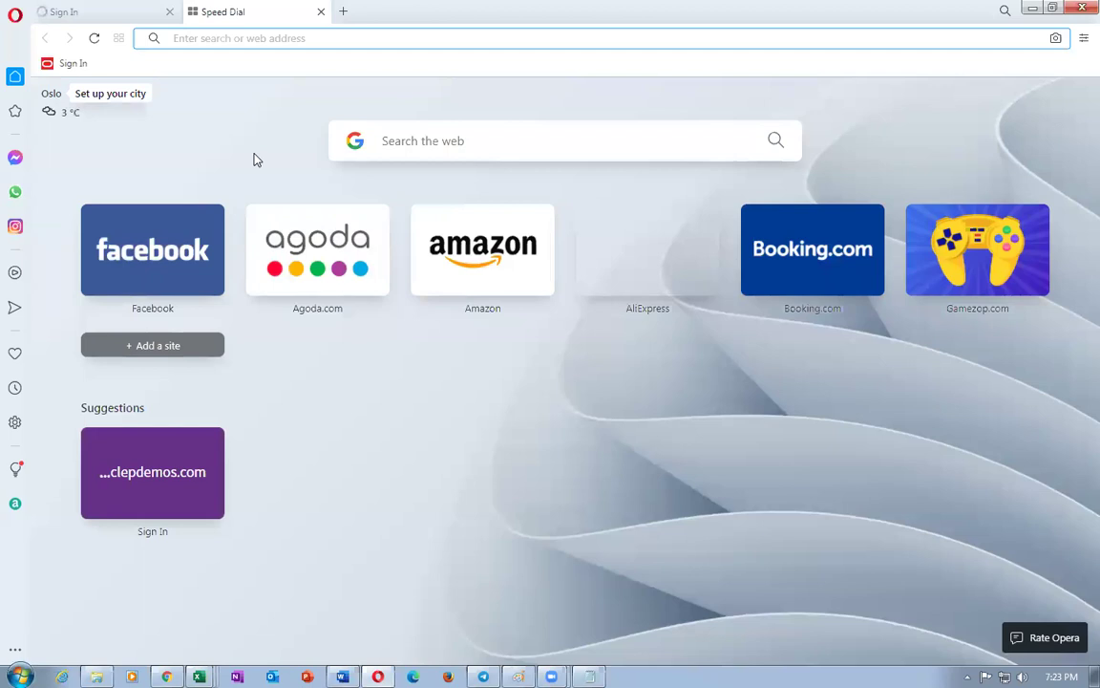
text(https://fa-esll-saasfademo1.ds-fa.oraclepdemos.com/)
key(Return)
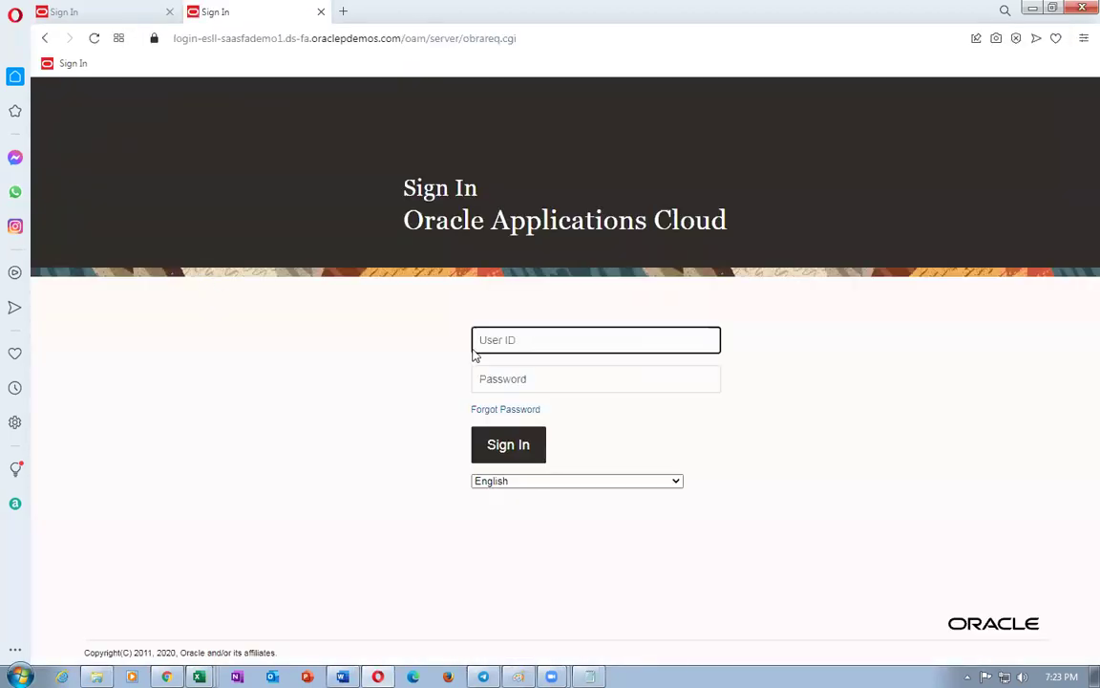
- Sign in with the user ID and password, open the Supplier Portal, then return to supply order details
click(530, 345)
text(a1)
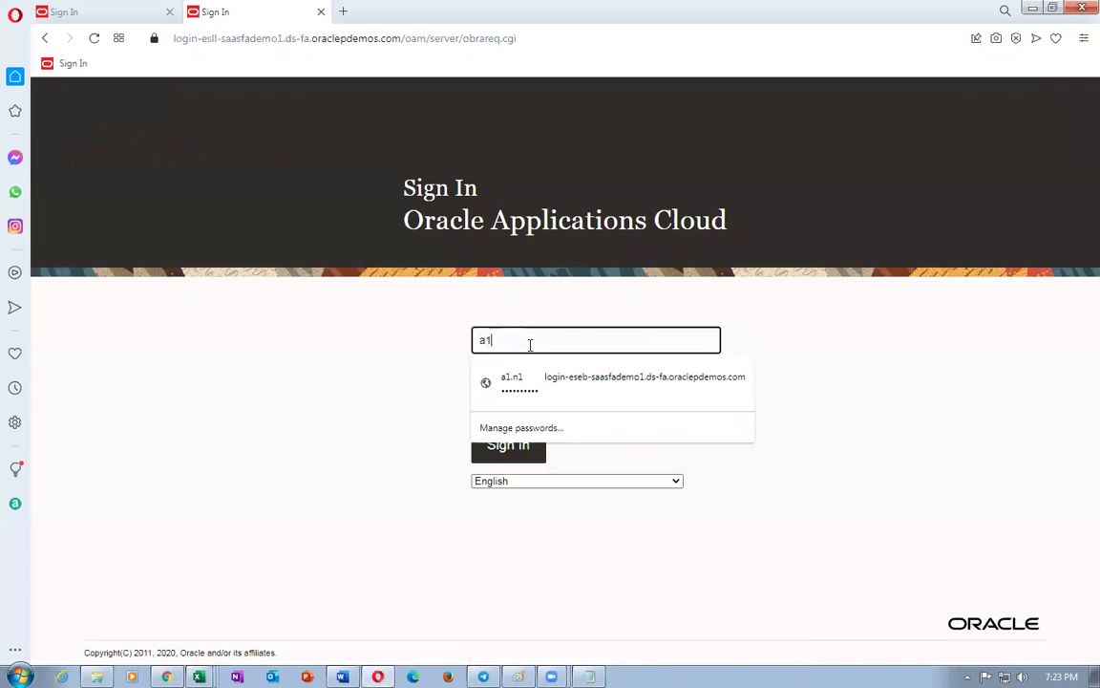
text(.n1)
key(Tab)
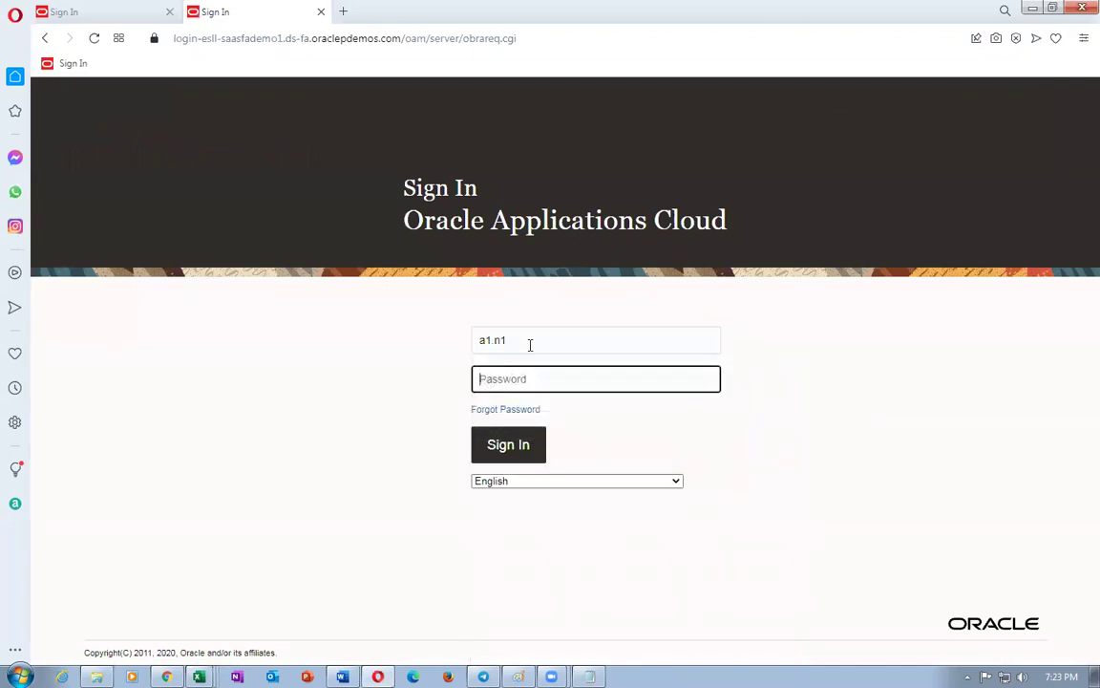
text(••)
click(515, 447)
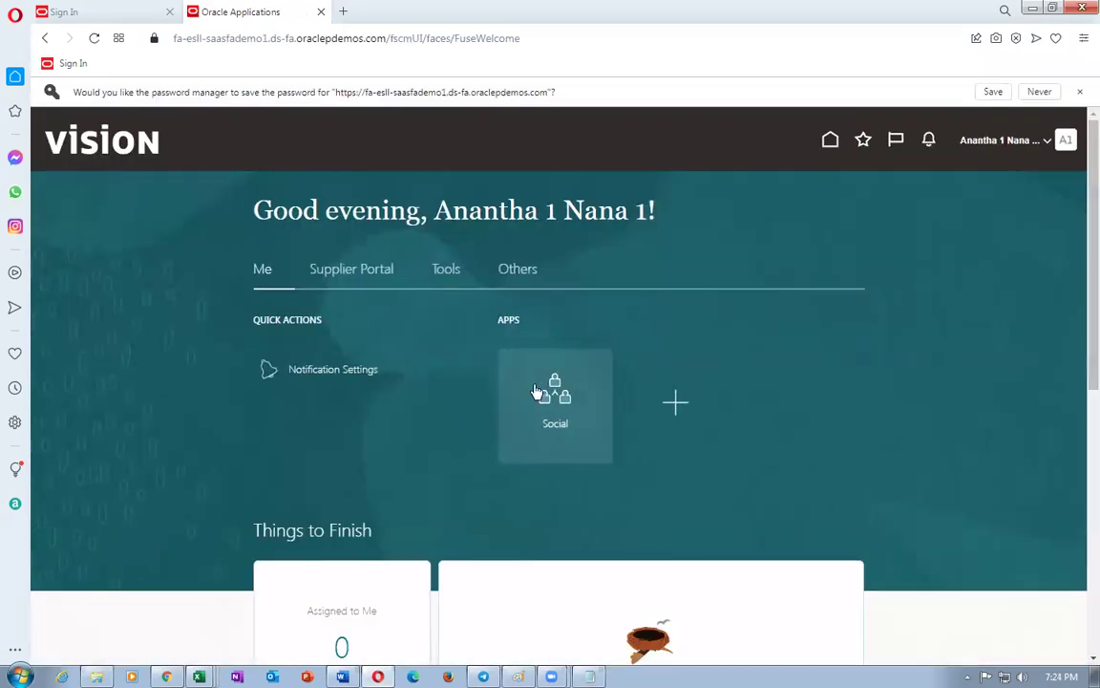
click(336, 274)
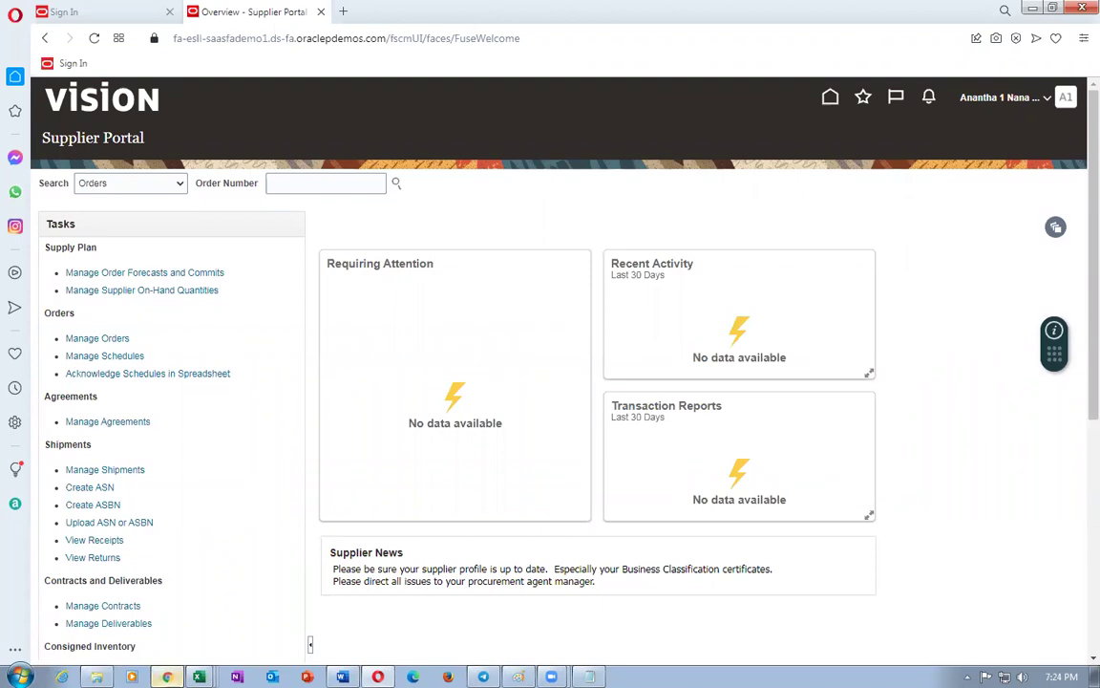
click(166, 676)
click(327, 420)
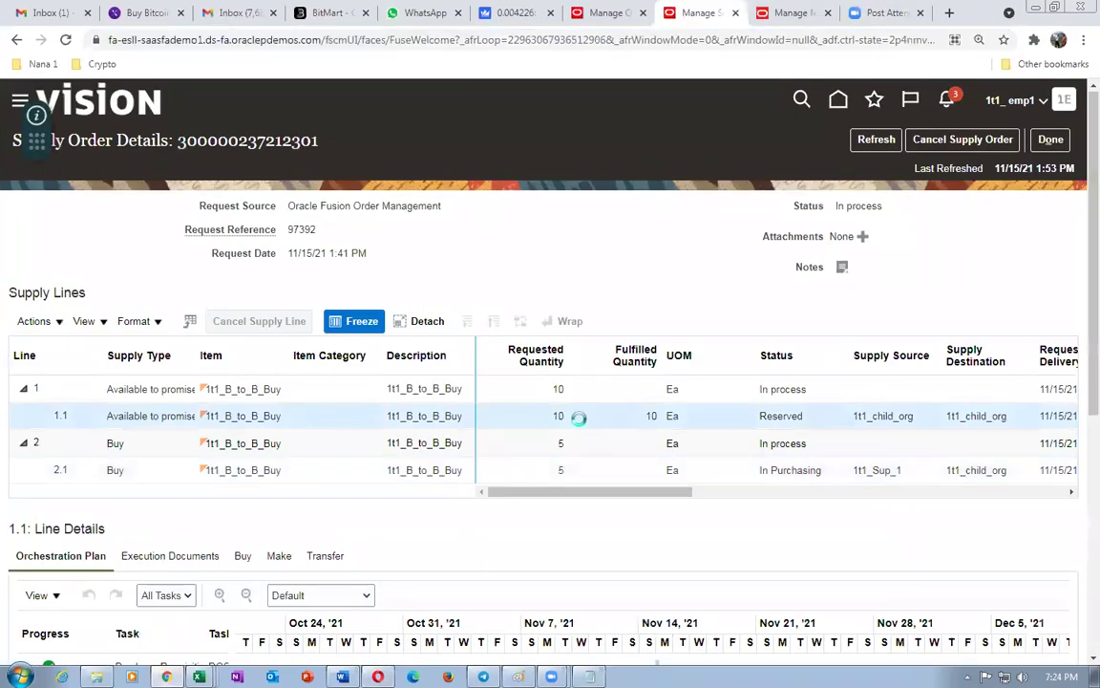
- Duplicate the supply order details tab and switch to the order fulfillment tab
right_click(720, 23)
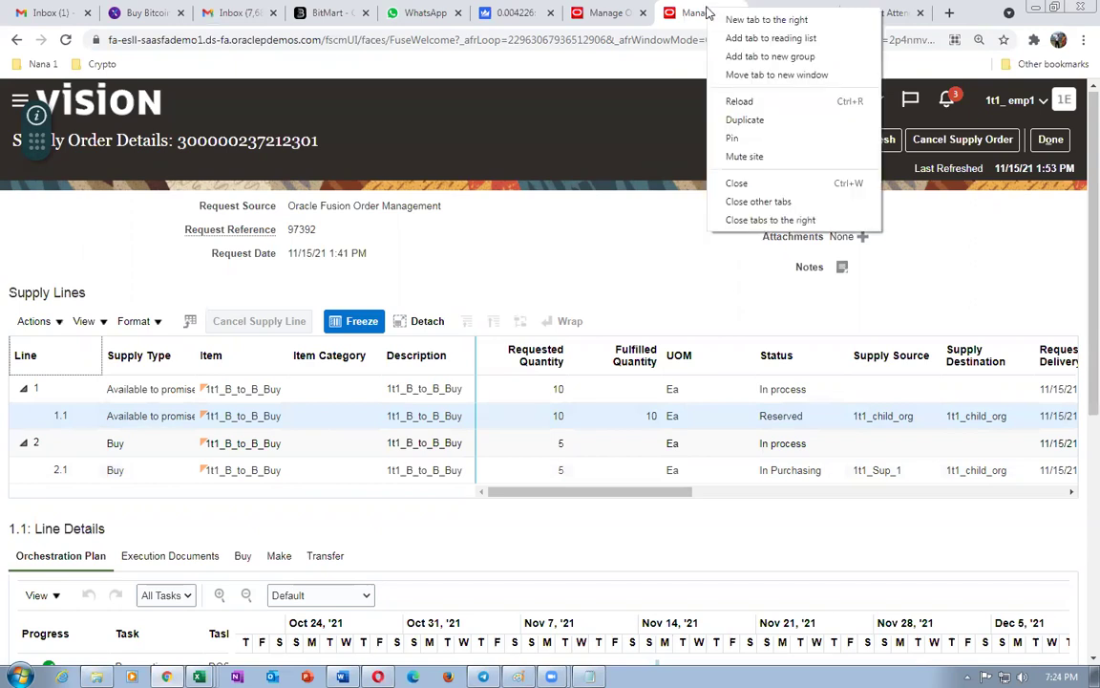
click(738, 119)
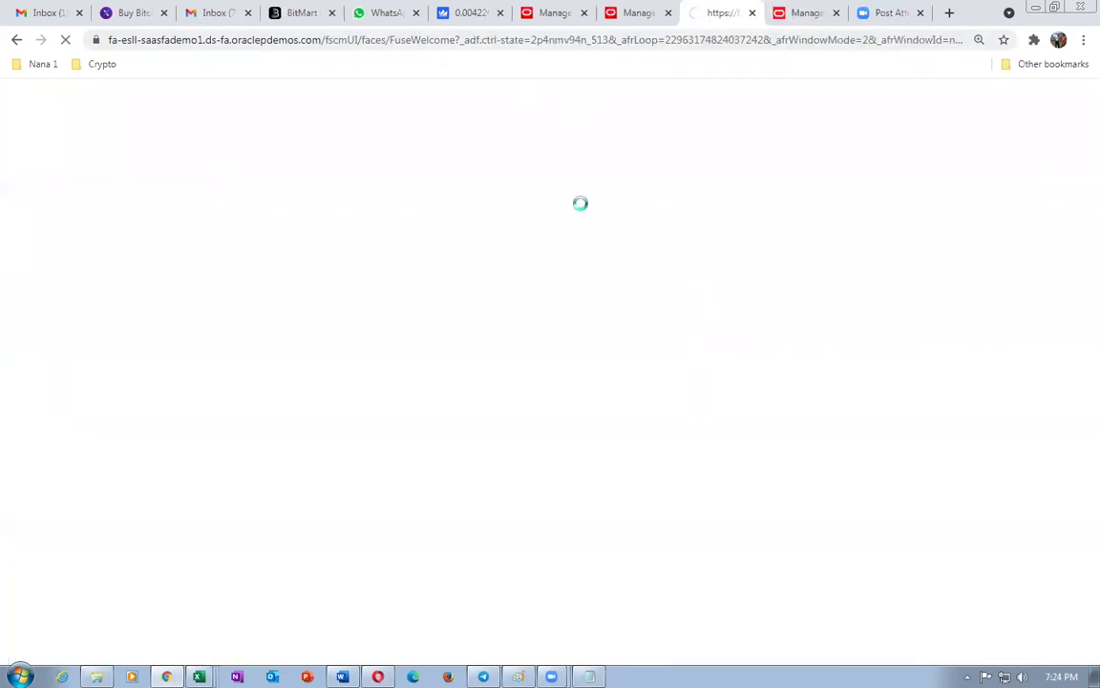
click(561, 13)
scroll(1047, 250, up, 5)
- Refresh and close the orchestration process, check the order number note, then show the mapping sets
click(993, 107)
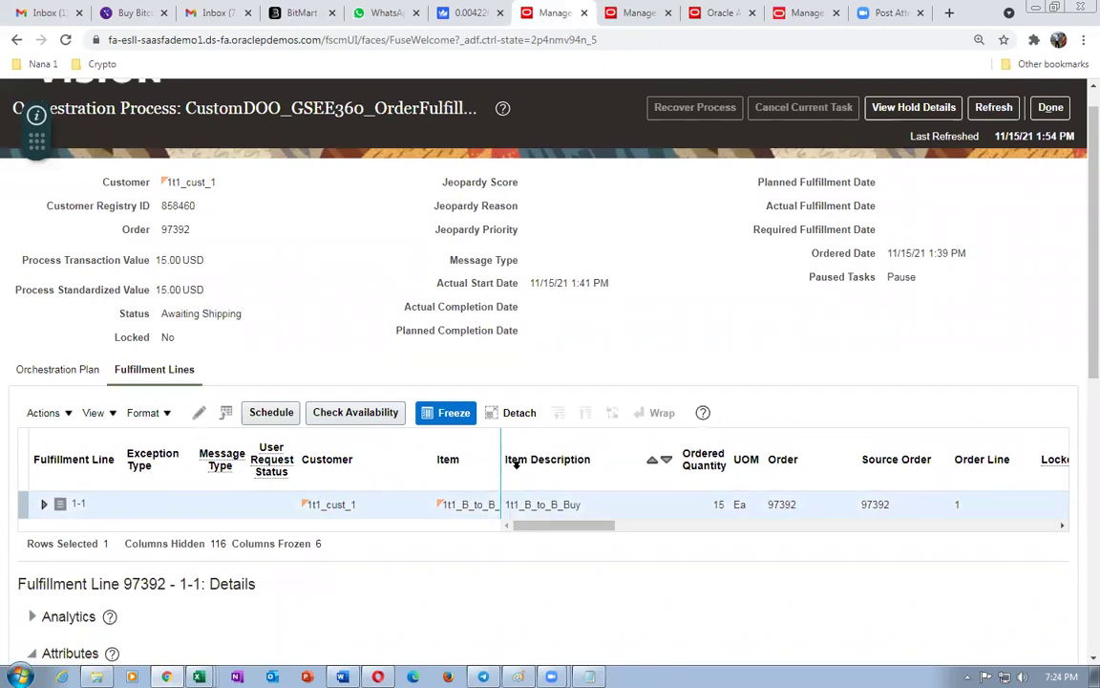
click(1050, 107)
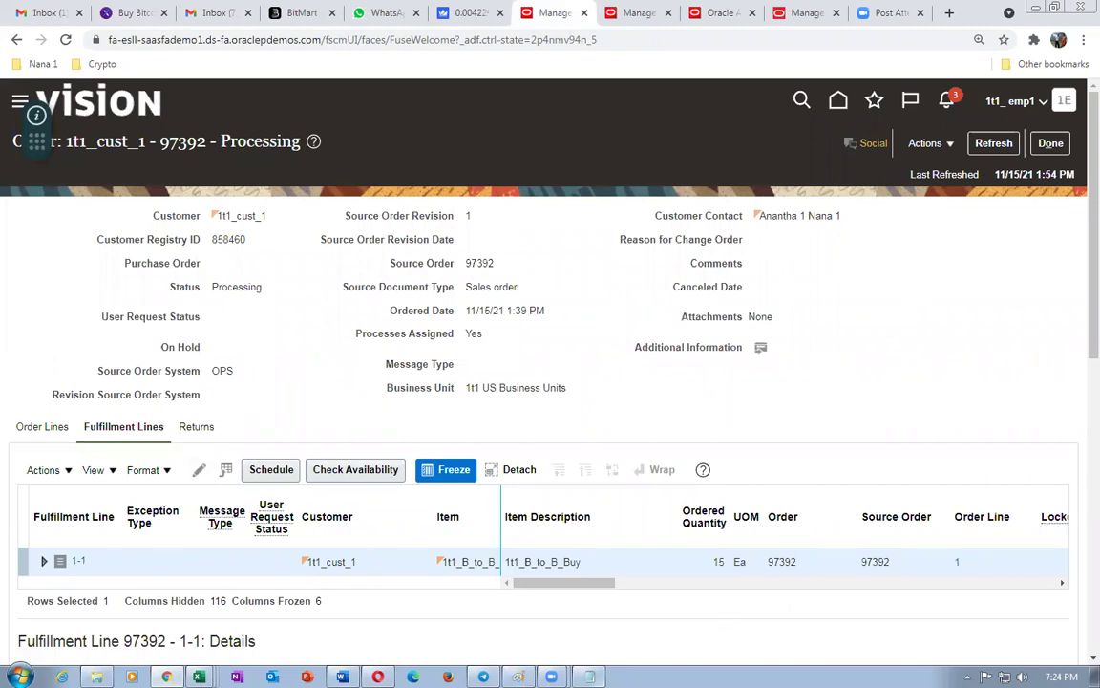
key(alt+Tab)
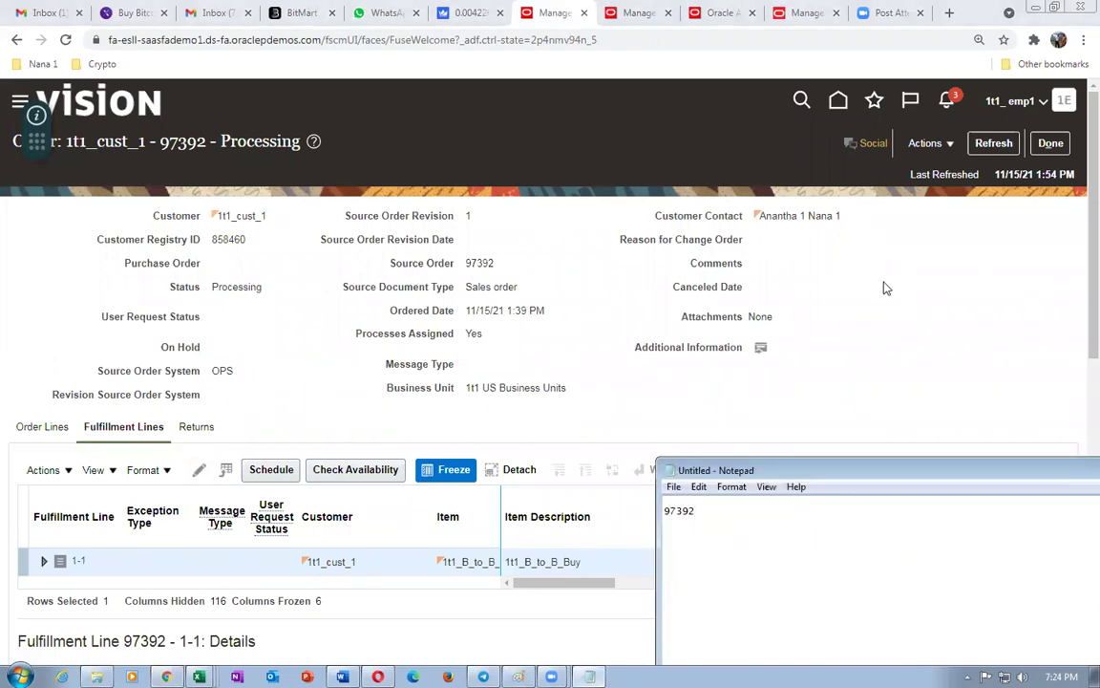
click(807, 12)
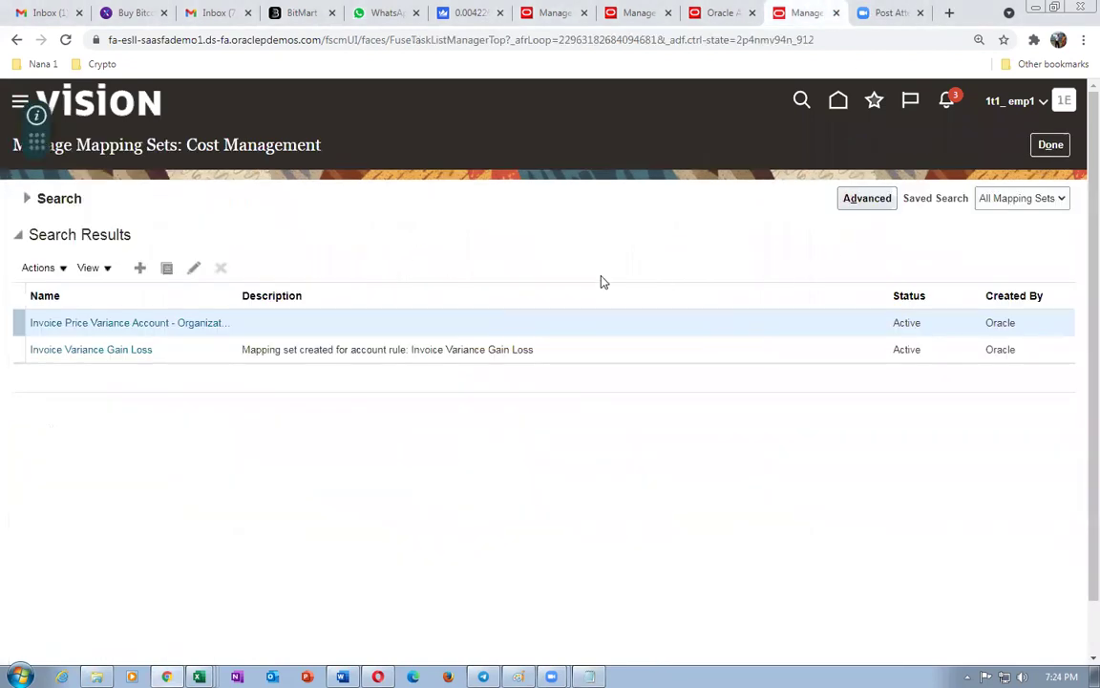
- Close the mapping sets and go to Inventory Management's Manage Shipment Lines task
click(1051, 145)
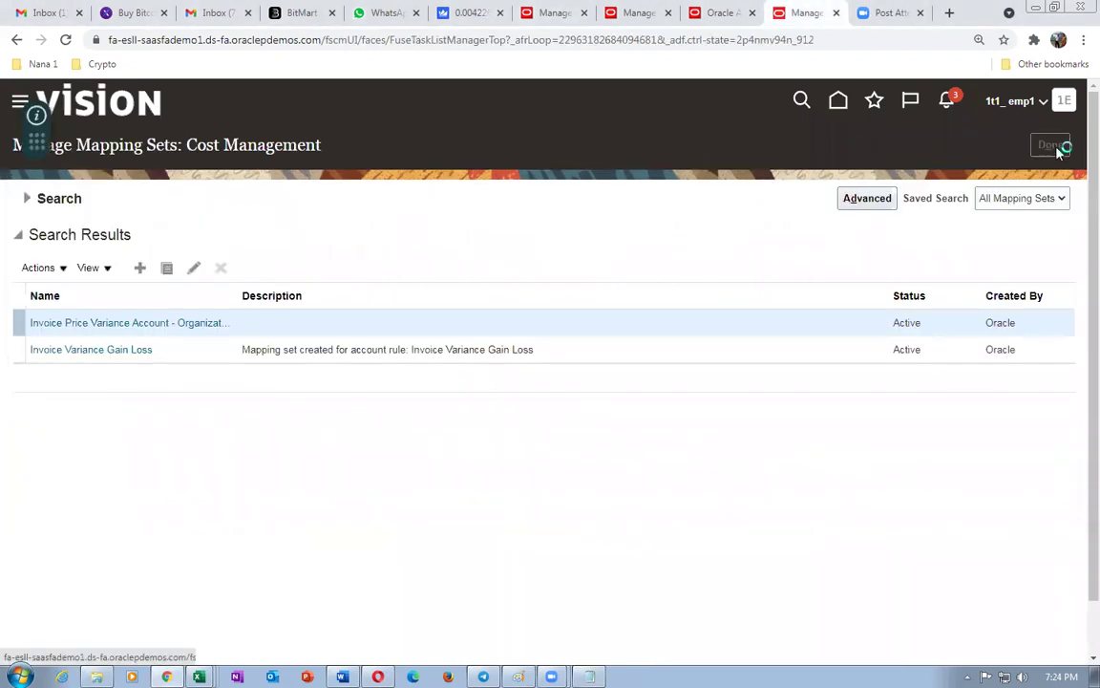
click(718, 12)
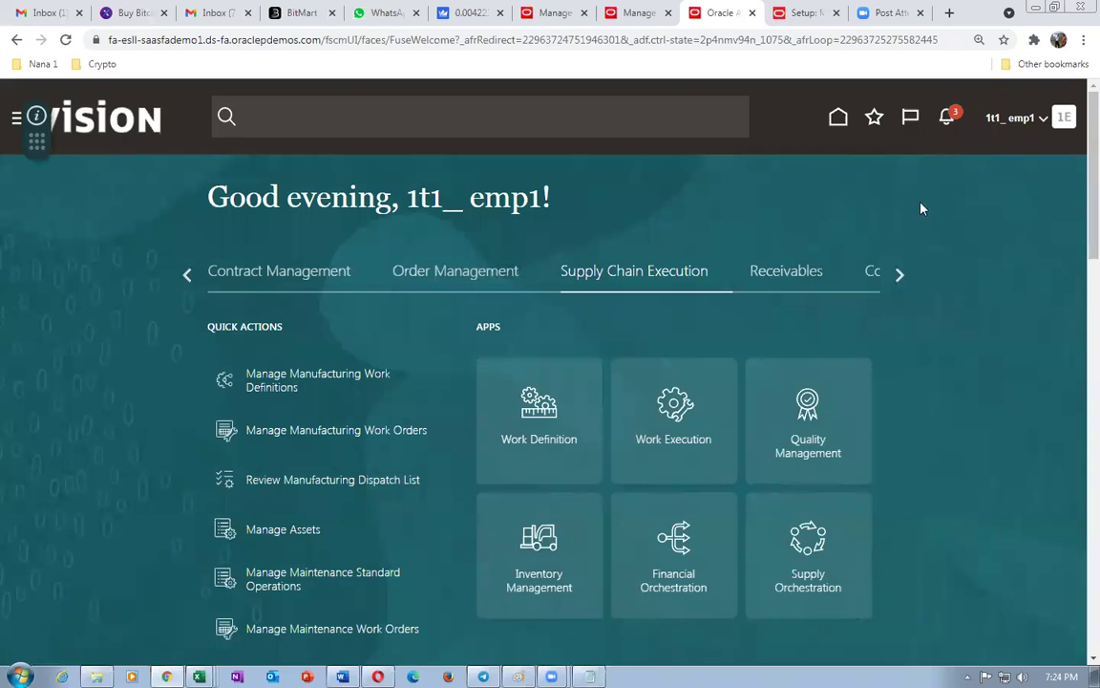
click(540, 588)
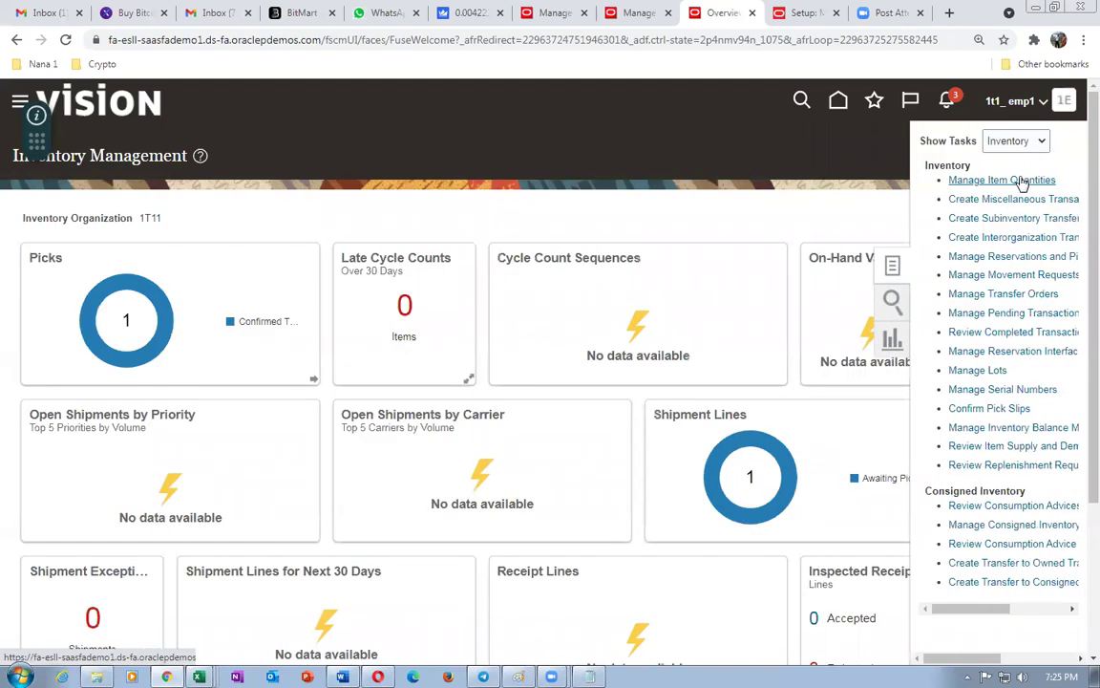
click(1014, 140)
click(1010, 185)
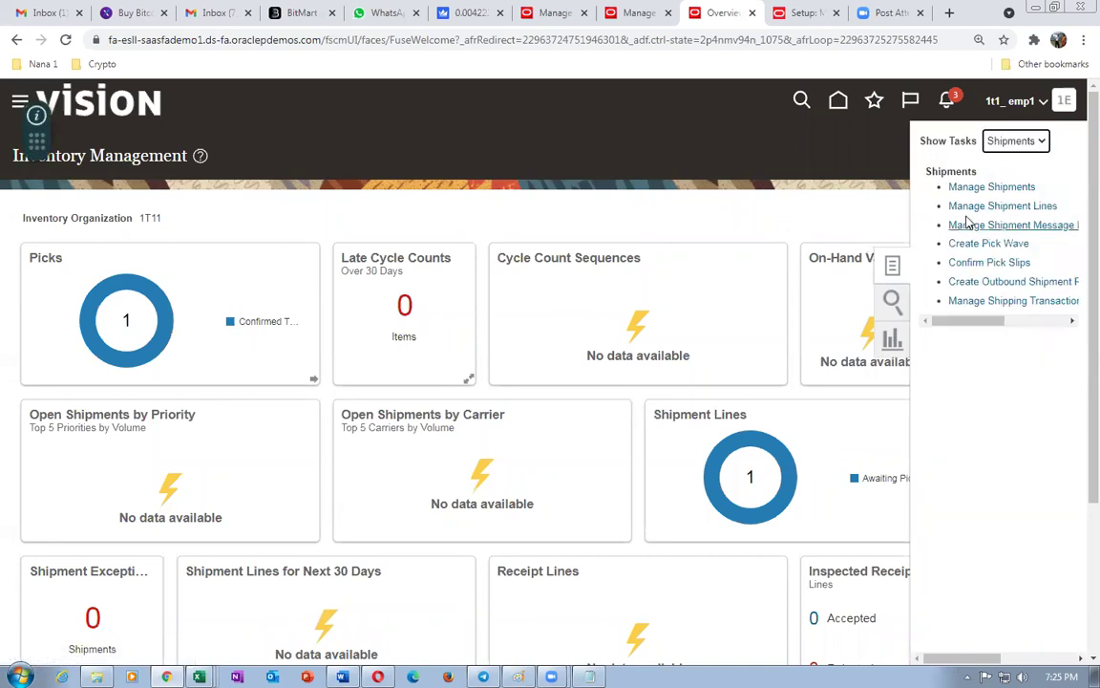
click(966, 205)
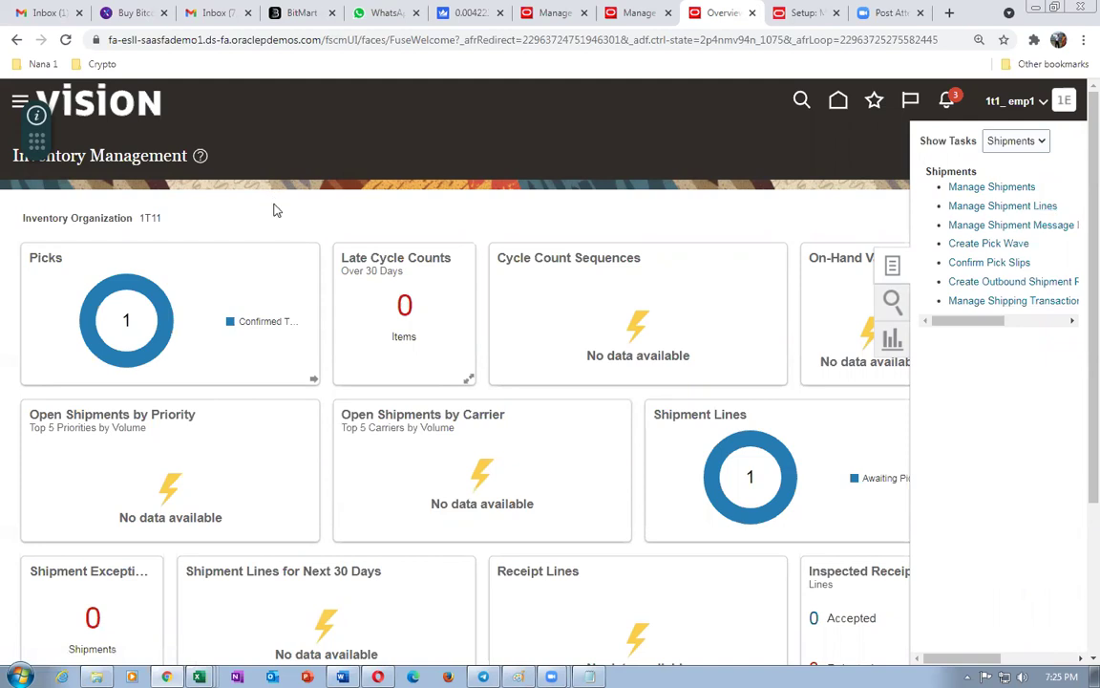
- Search shipment lines for sales order 97392
click(272, 278)
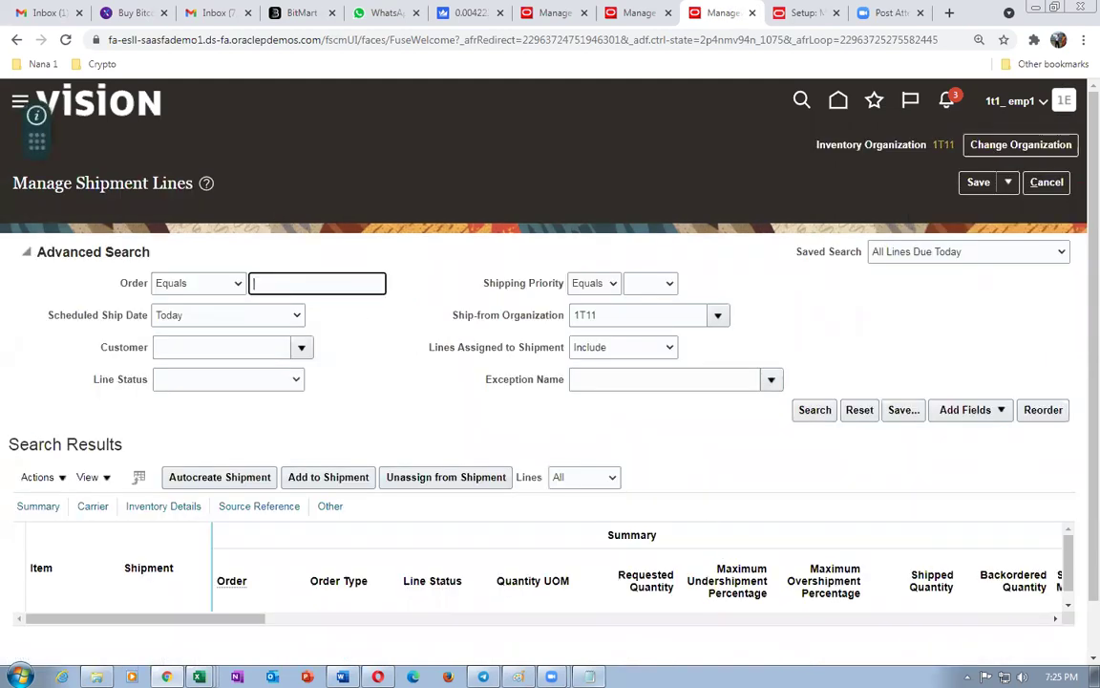
key(alt+Tab)
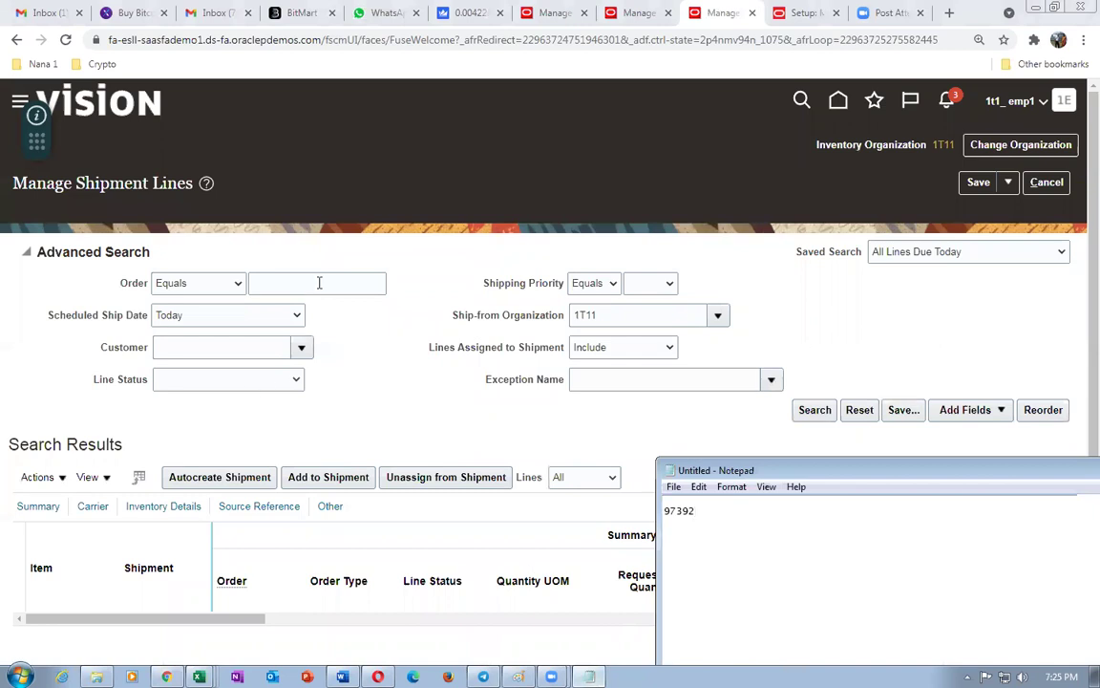
click(323, 282)
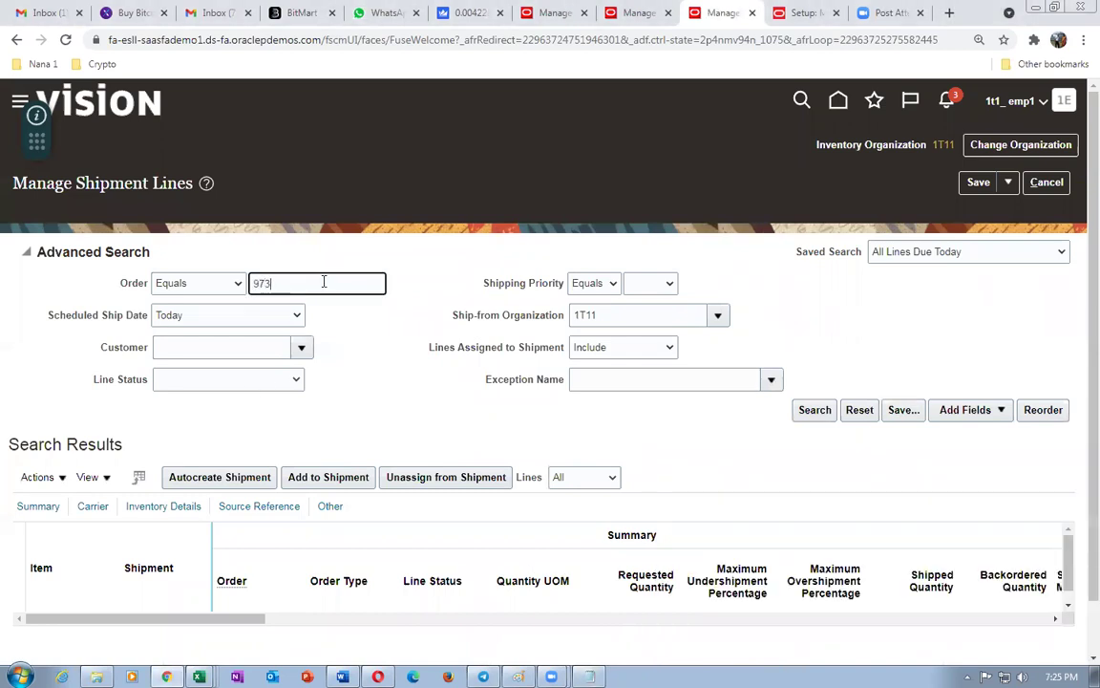
click(815, 409)
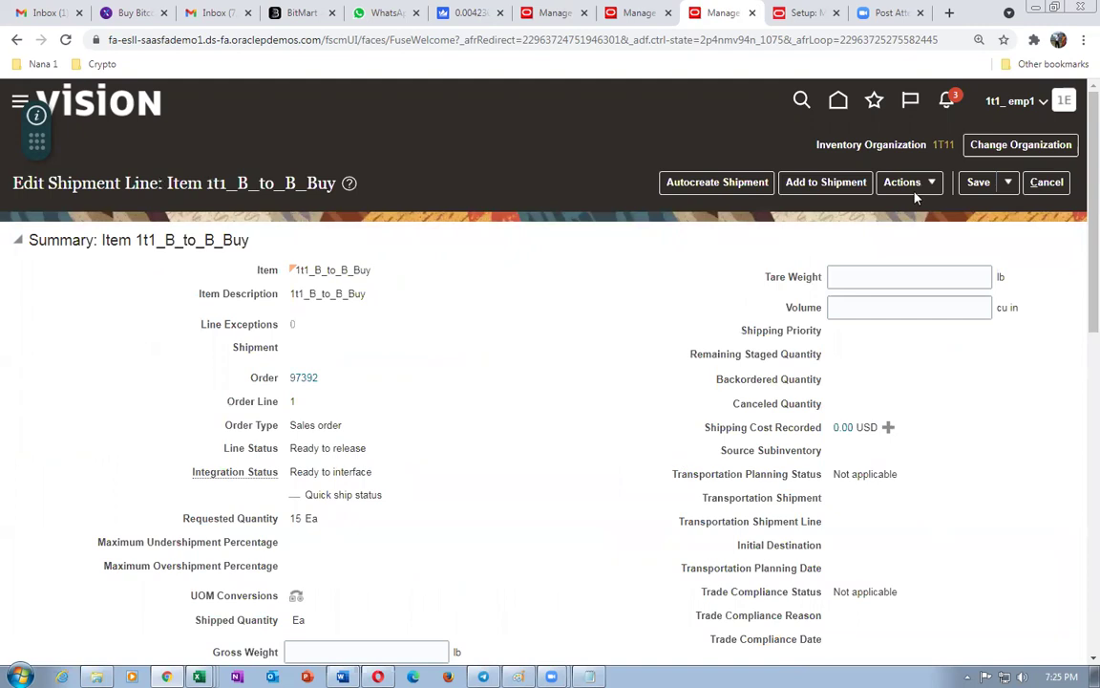
- Pick release the order's shipment line and save and close it
click(915, 190)
click(919, 212)
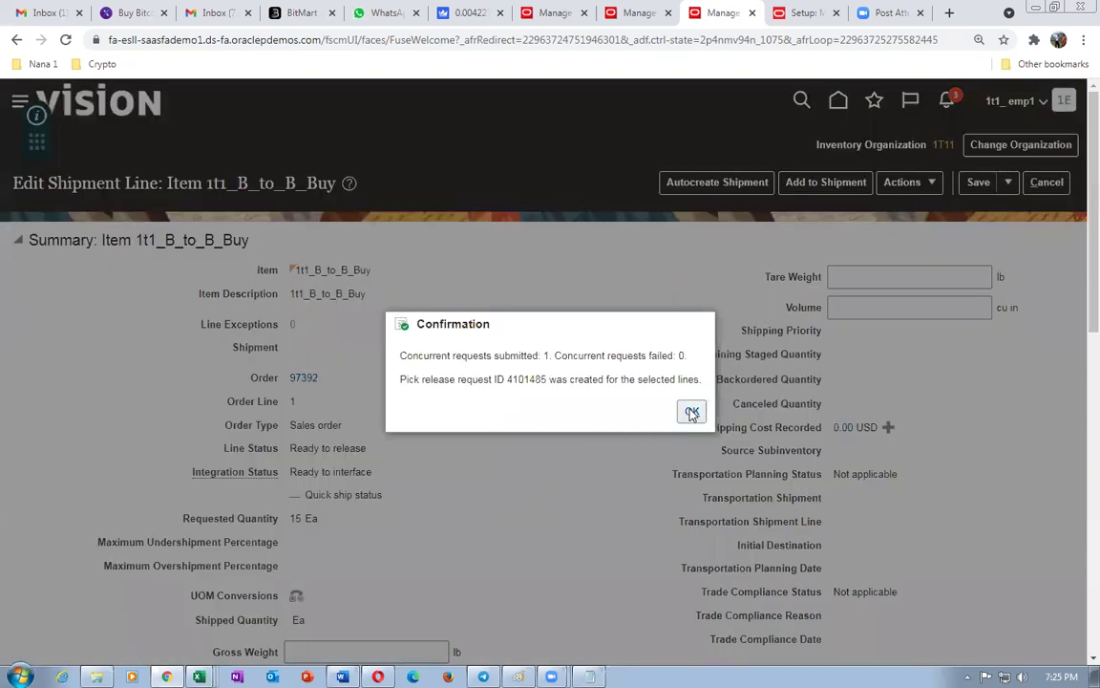
click(692, 412)
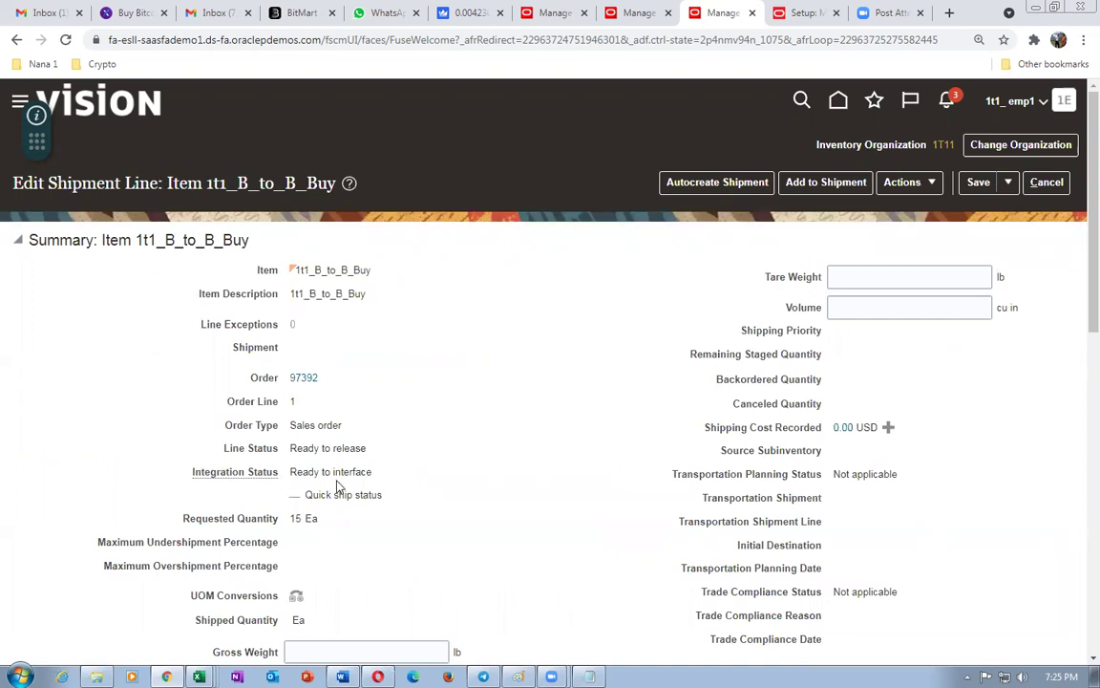
click(1007, 181)
click(1011, 210)
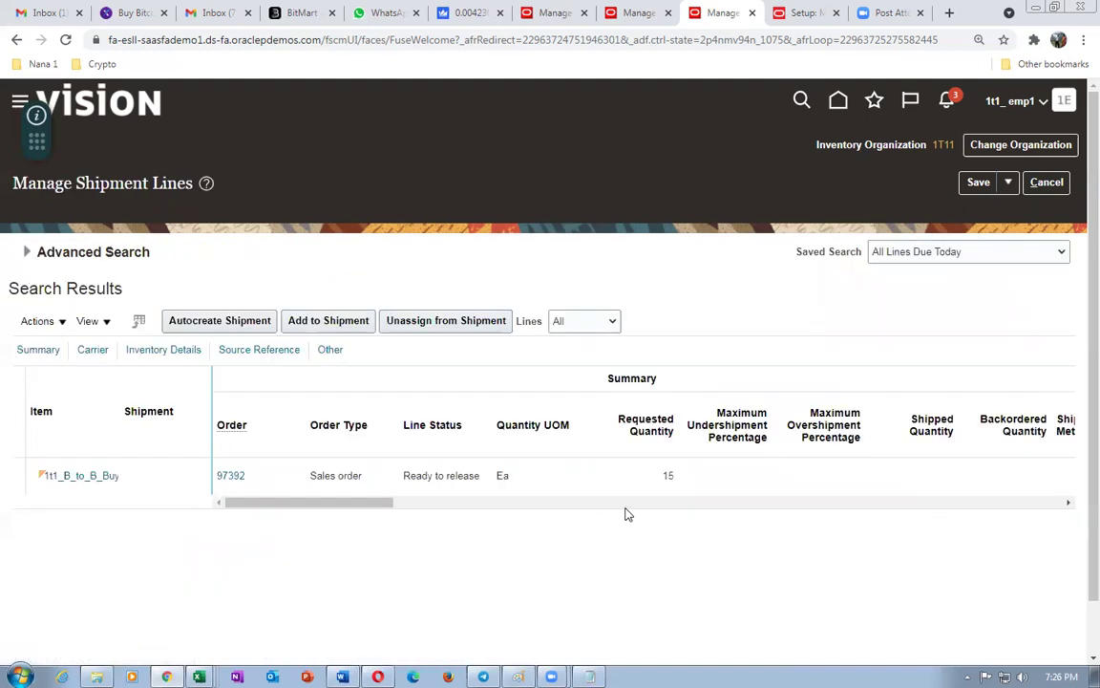
- Reopen the shipment line, confirm it reads Ready to release, and save and close again
click(28, 252)
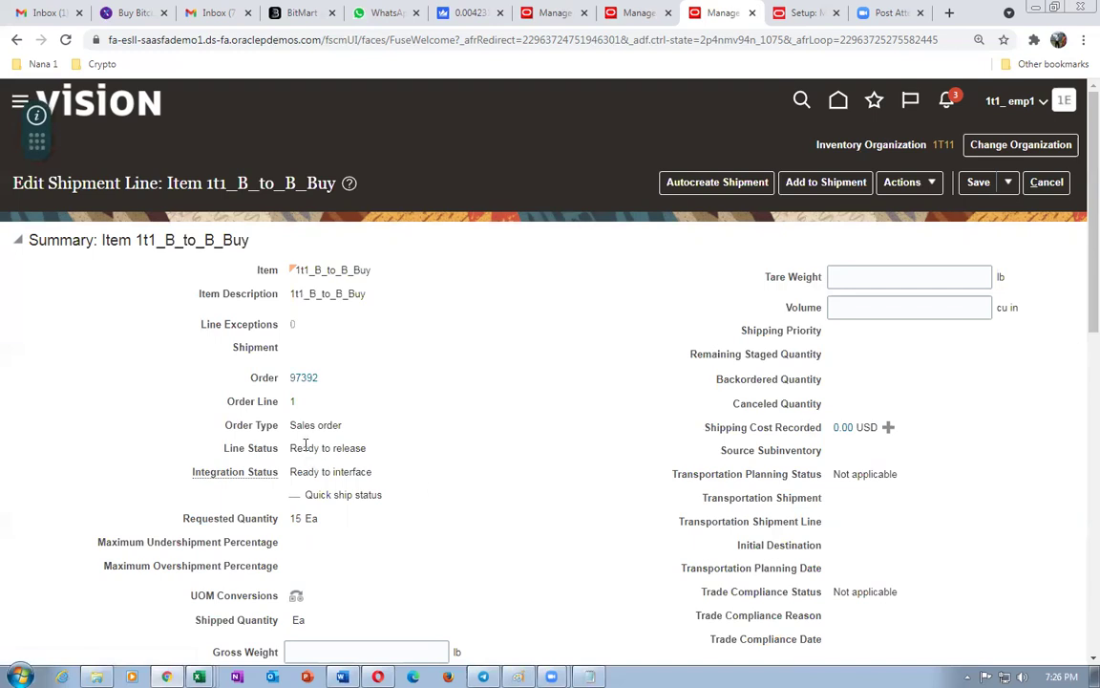
drag(339, 448, 302, 447)
click(1008, 182)
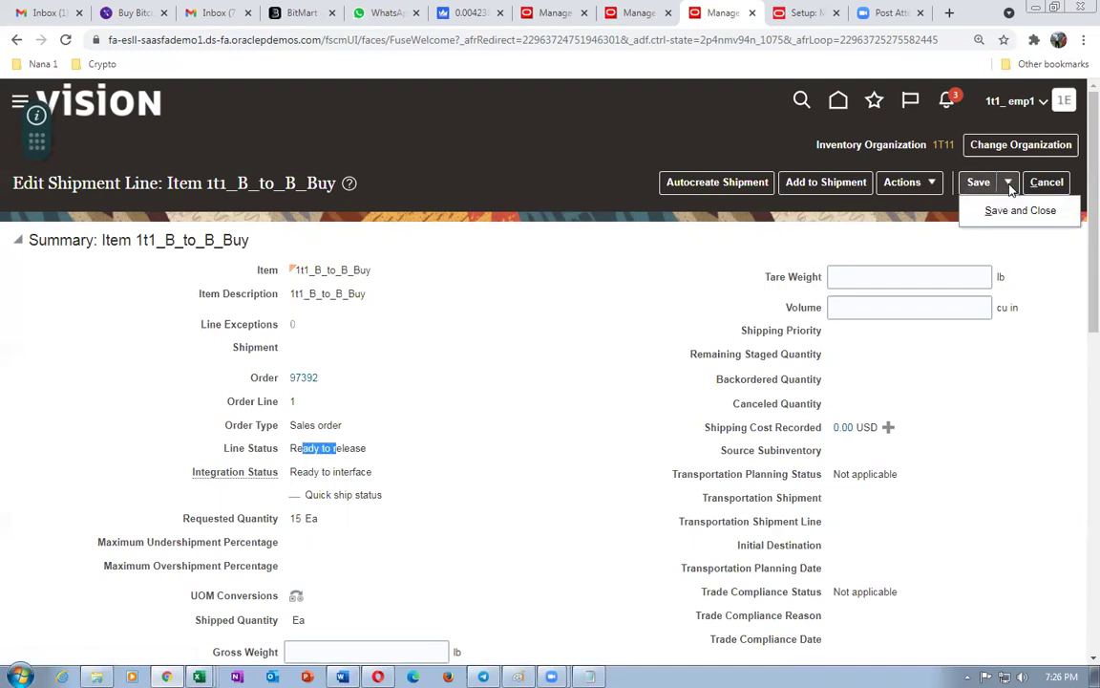
click(1004, 218)
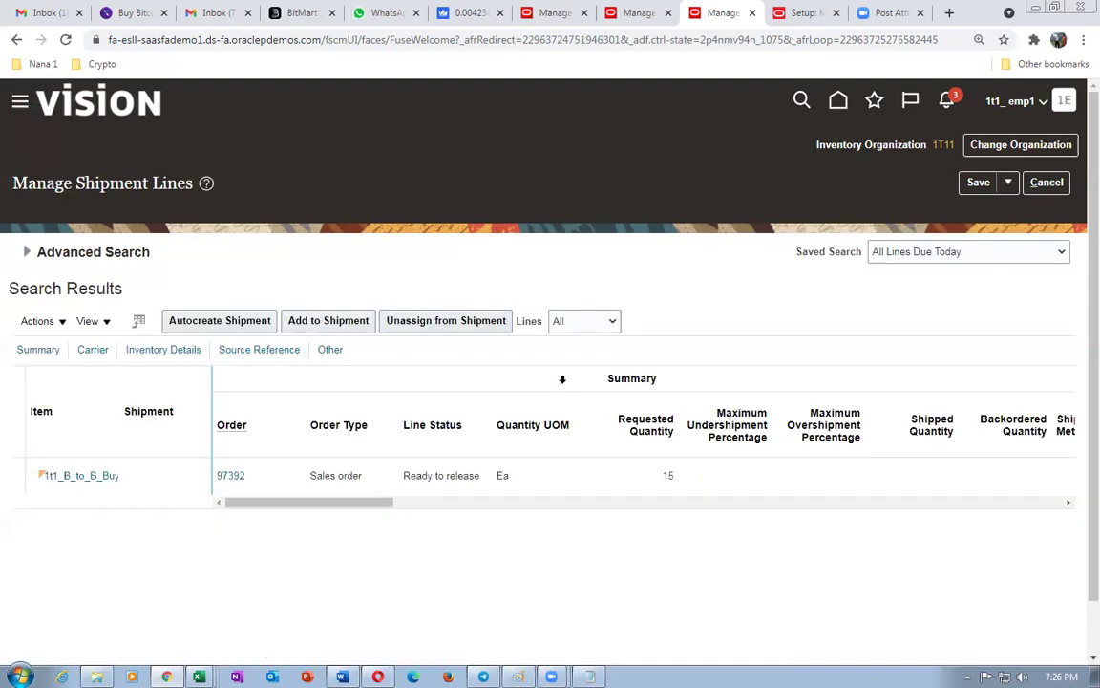
drag(246, 504, 229, 531)
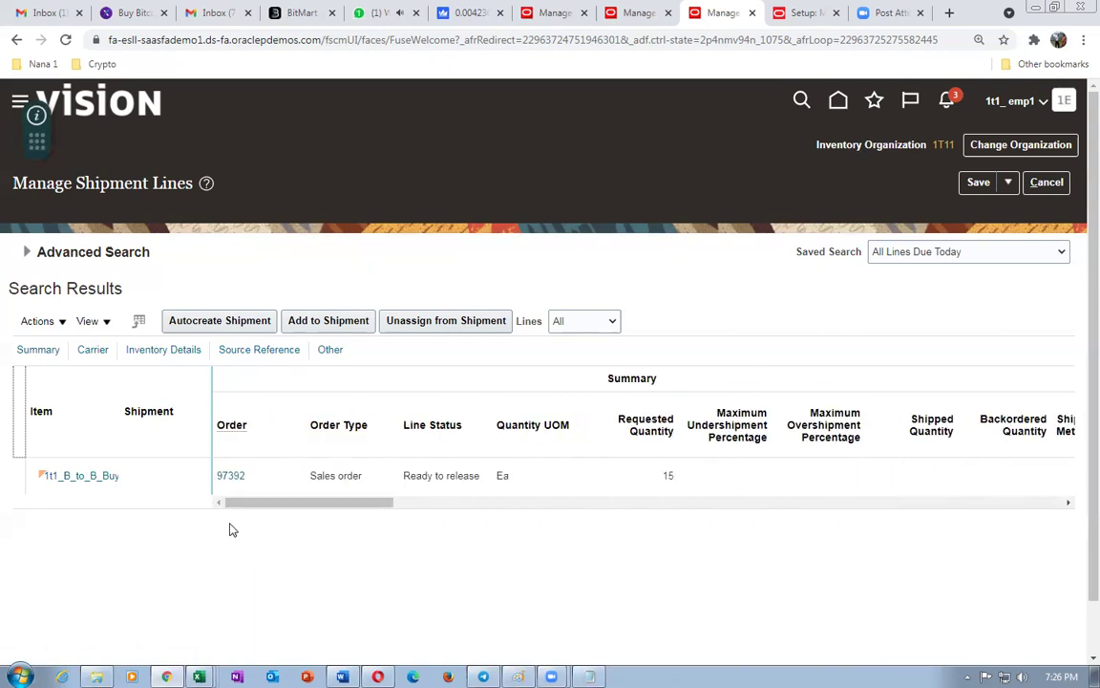
- Cycle through the setup, sales order, supply order and shipment lines tabs
click(380, 13)
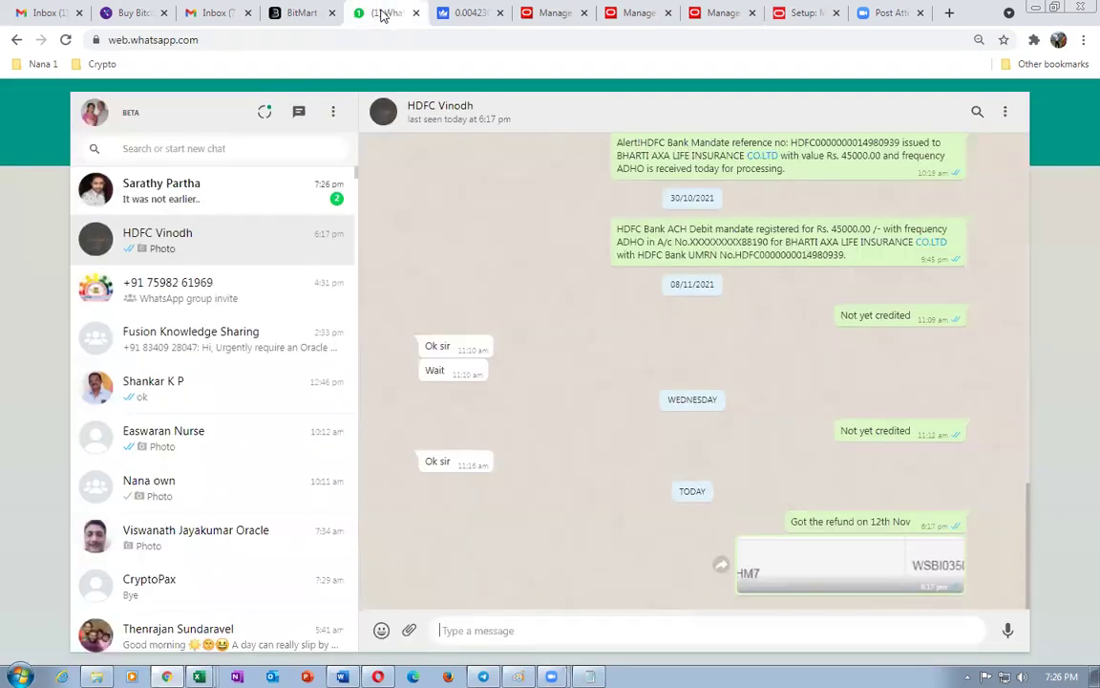
click(805, 13)
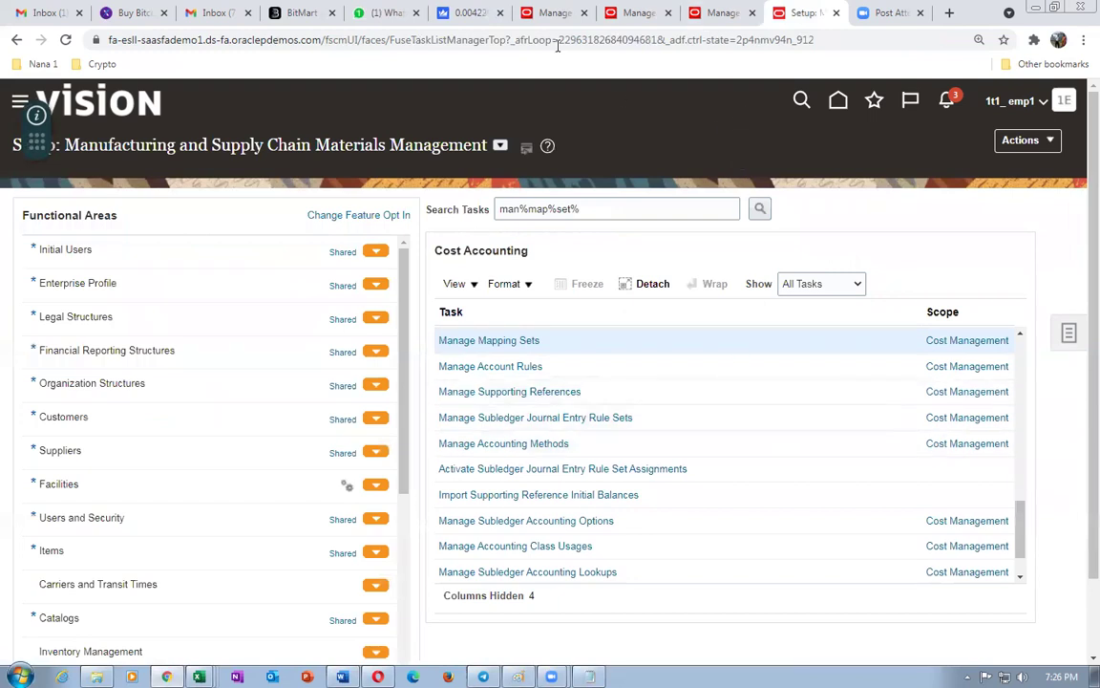
click(556, 13)
click(638, 12)
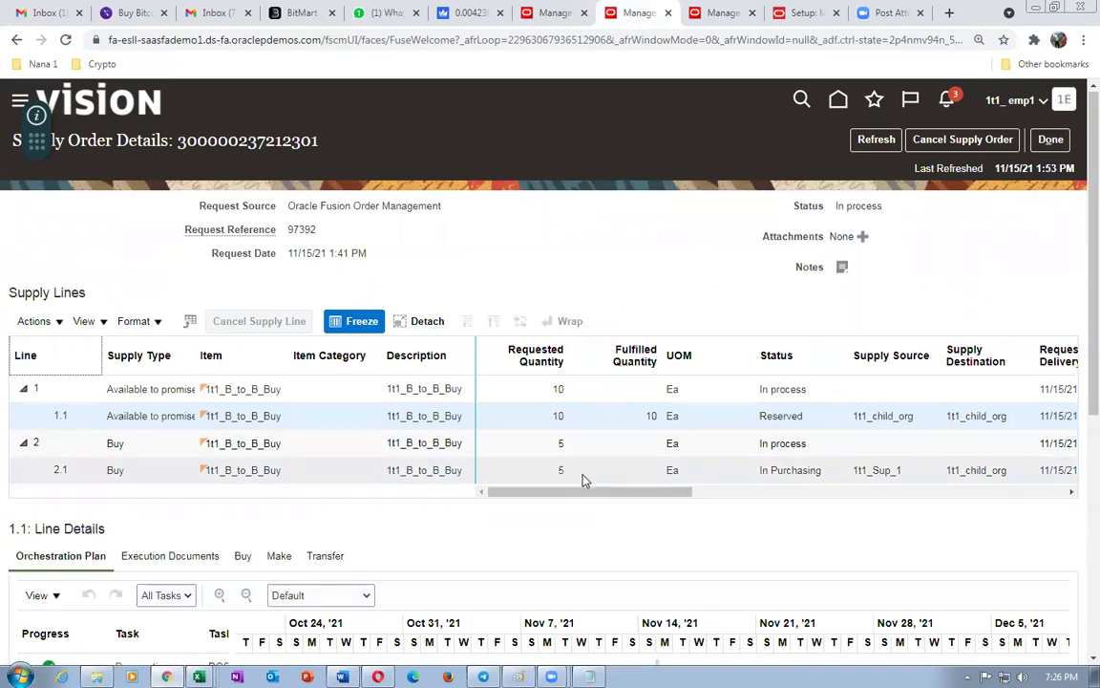
drag(585, 494, 616, 493)
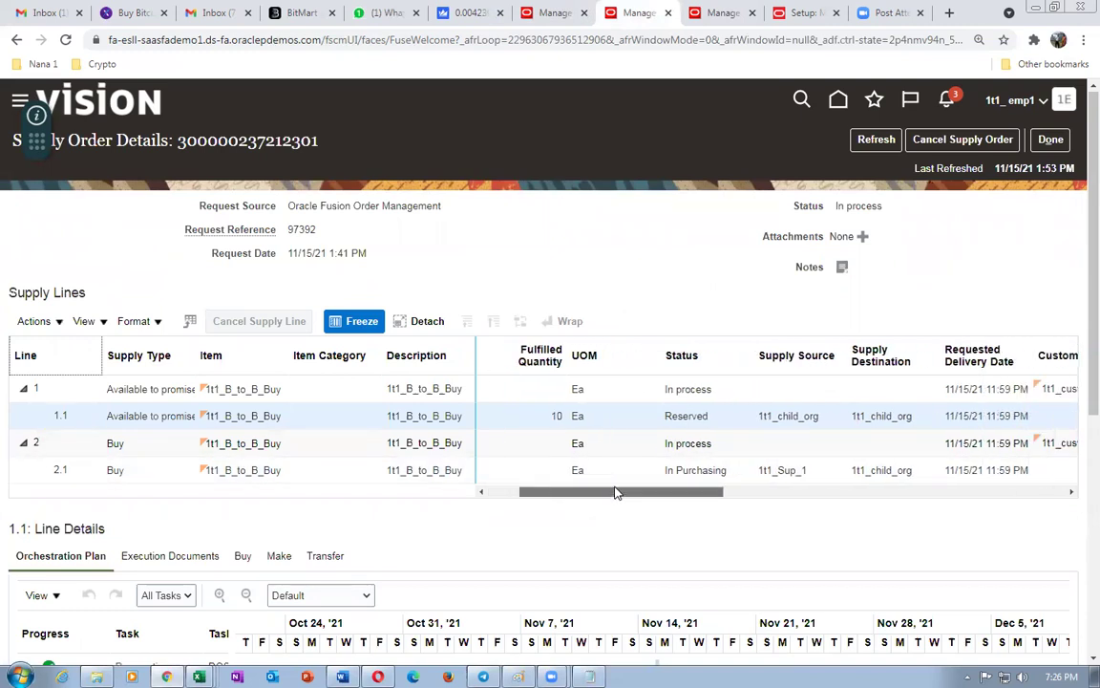
click(724, 13)
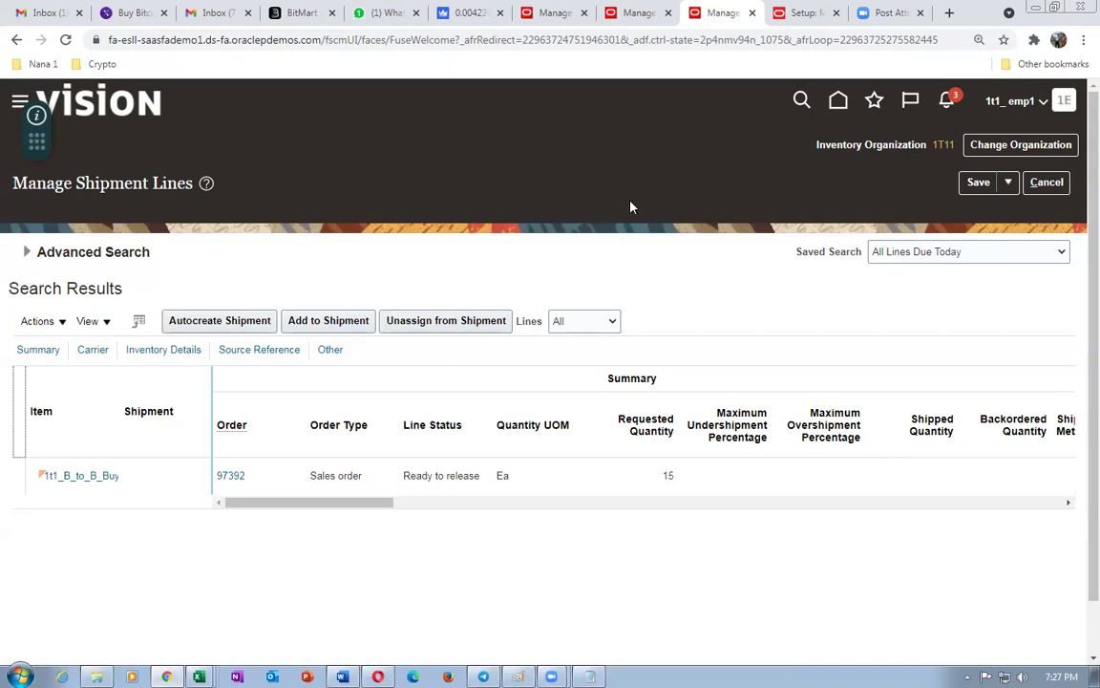
- Read the unread WhatsApp chat, then return to the order 97392 shipment lines
click(377, 12)
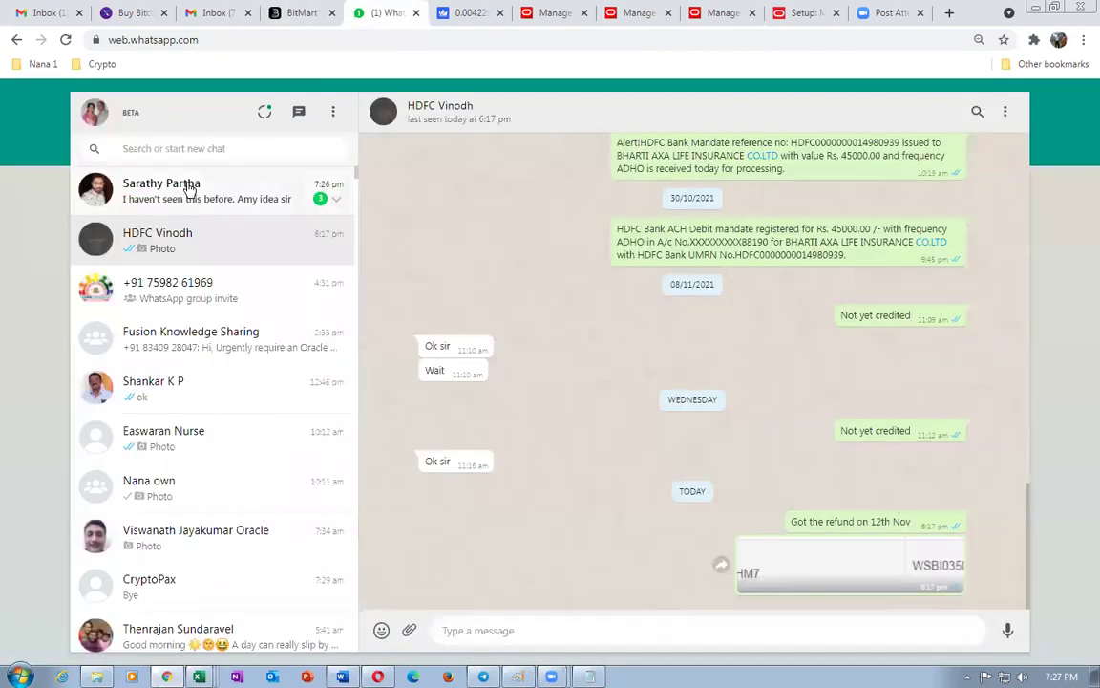
click(189, 190)
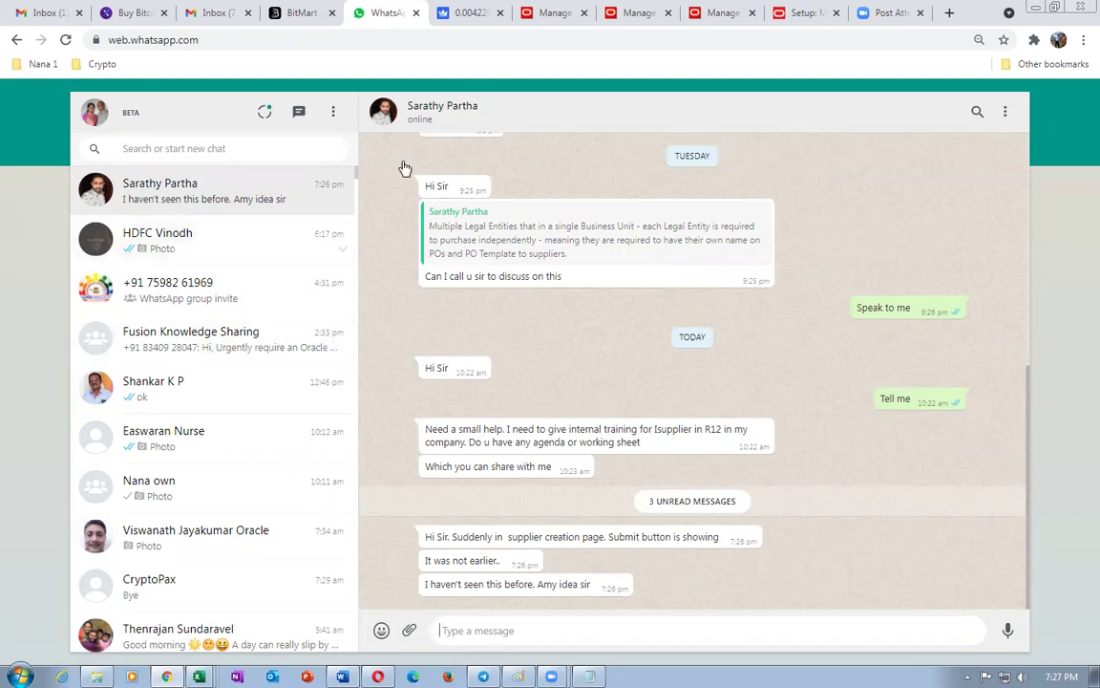
click(716, 13)
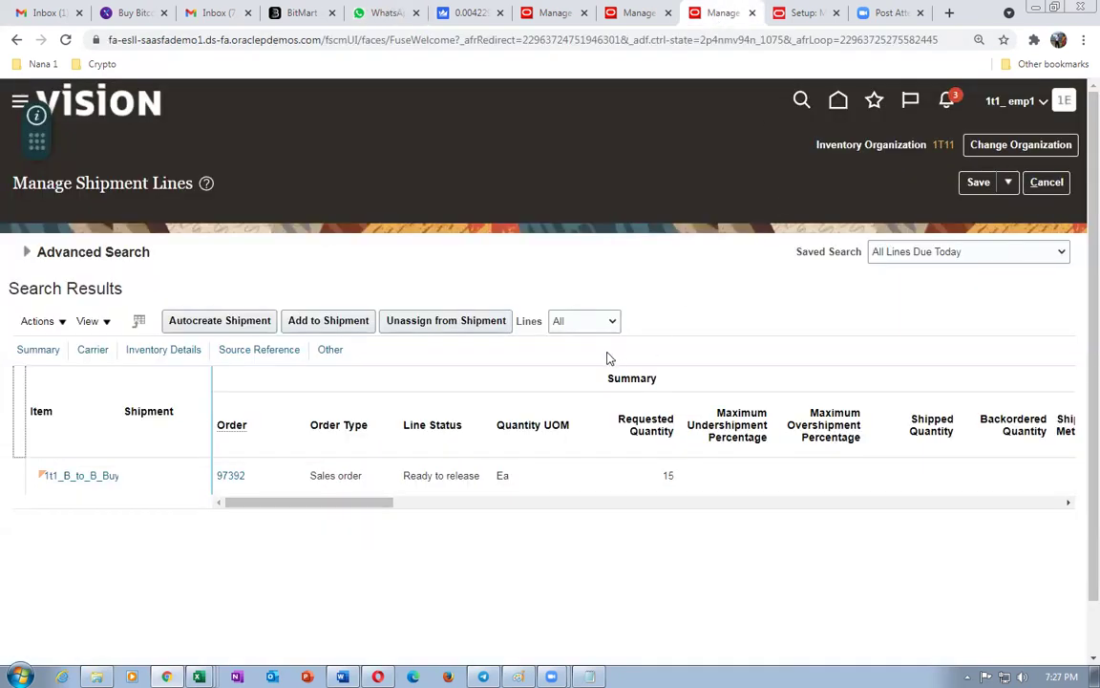
click(802, 14)
- Duplicate the Setup tab, then reach the Process Requisitions task under Procurement > Purchase Orders
right_click(800, 14)
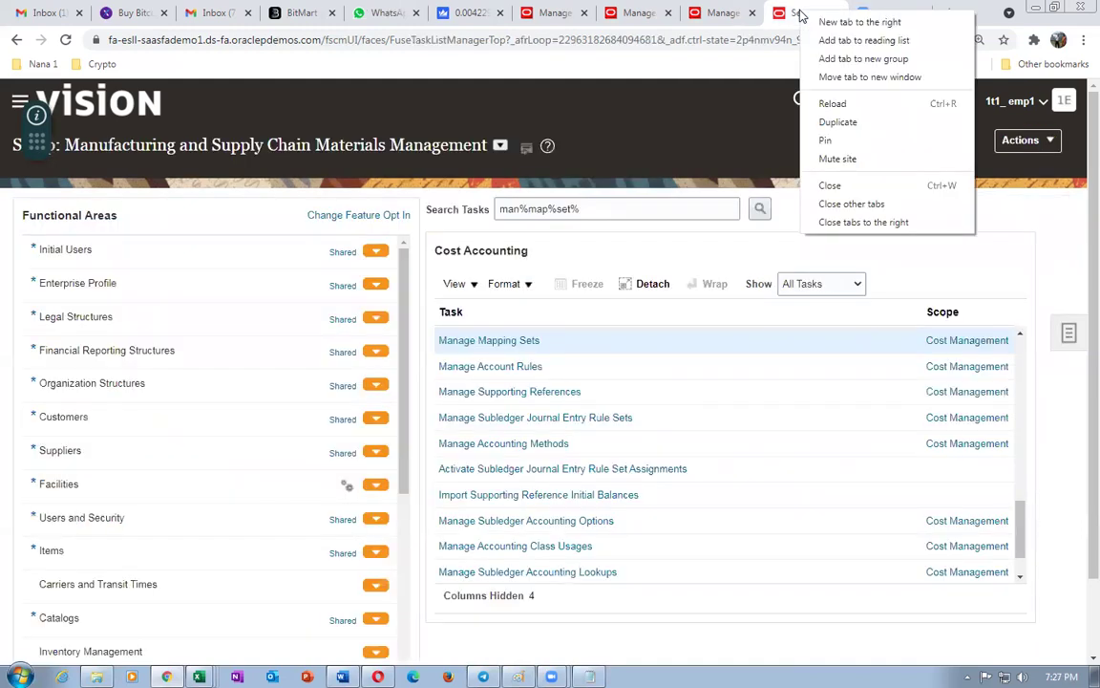
click(837, 124)
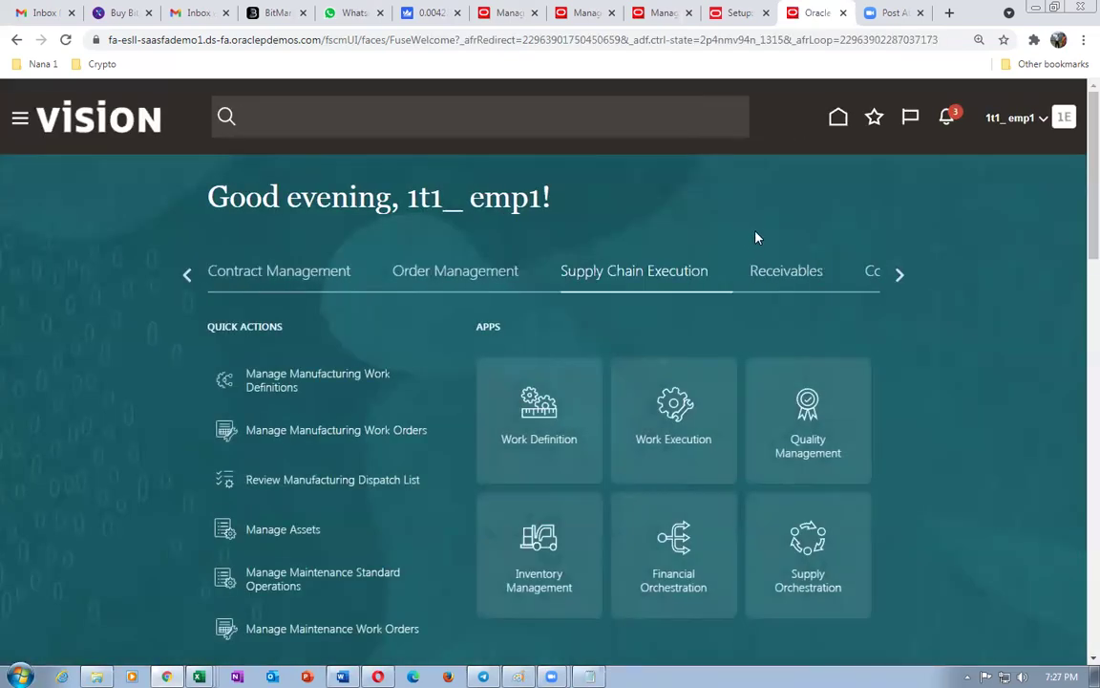
click(188, 276)
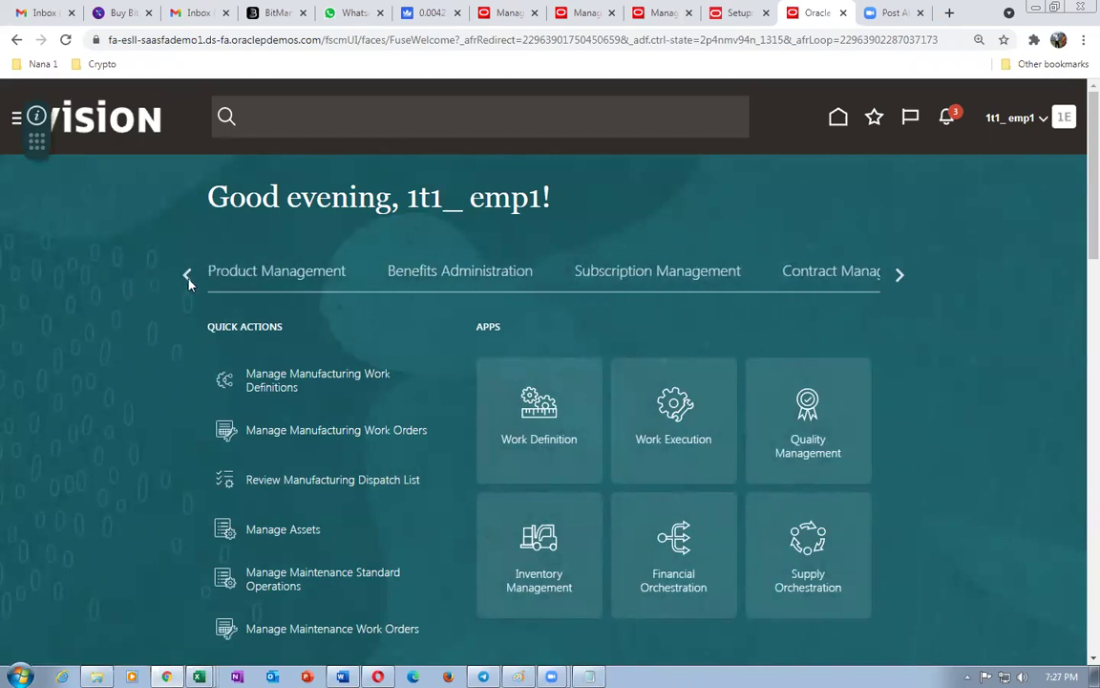
click(187, 277)
click(187, 277)
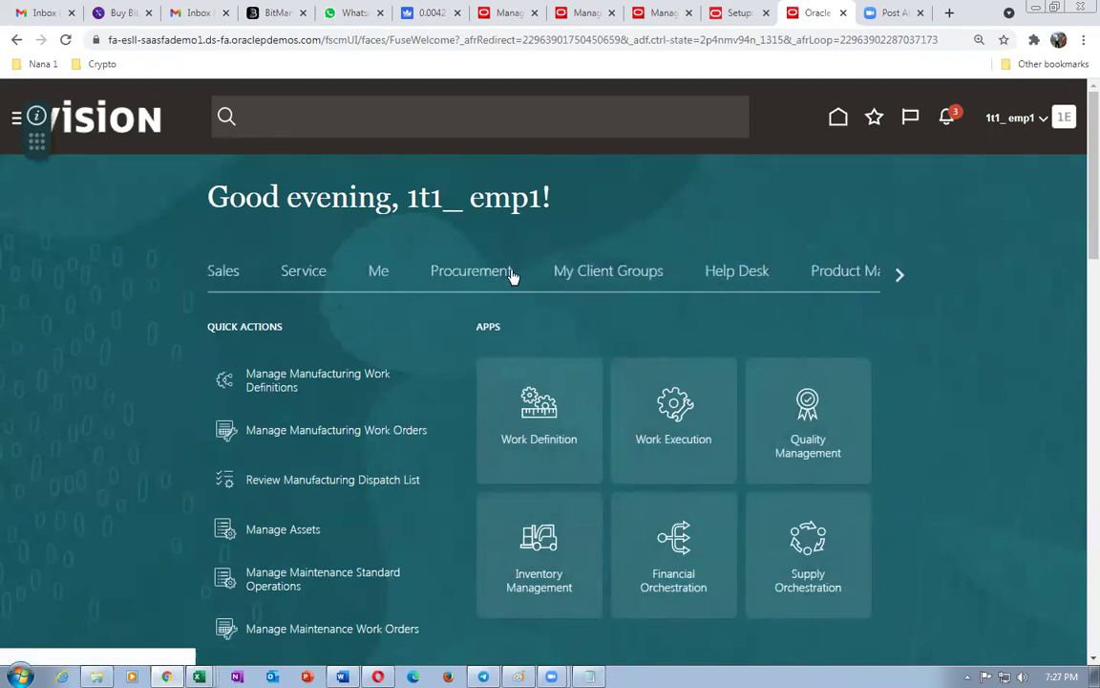
click(507, 275)
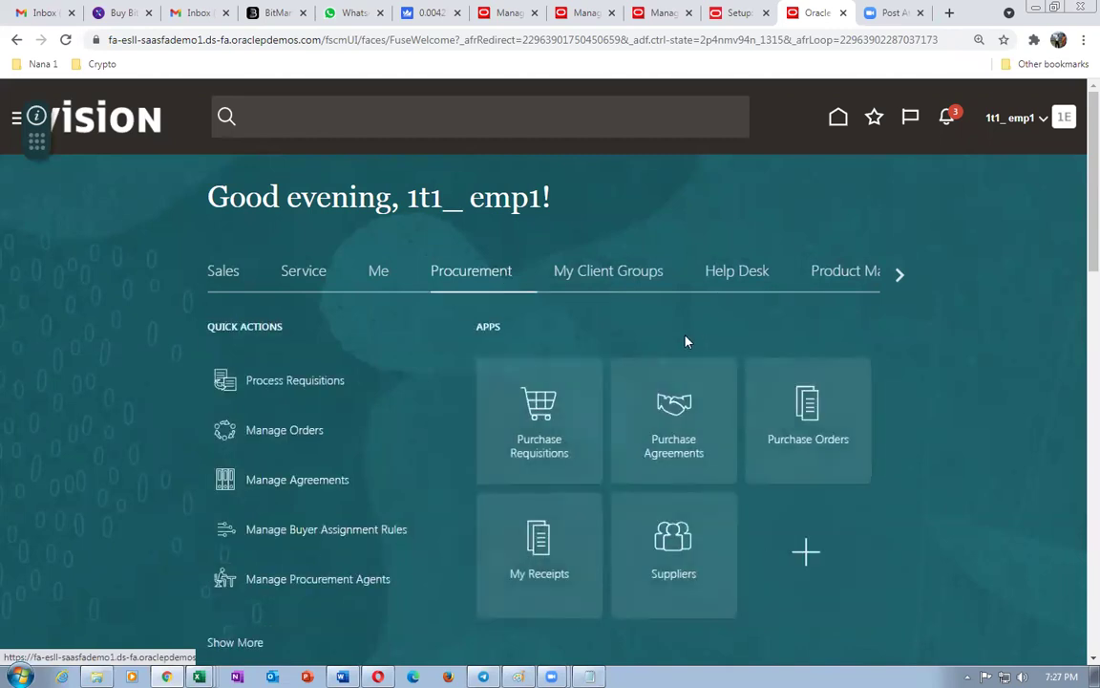
click(810, 417)
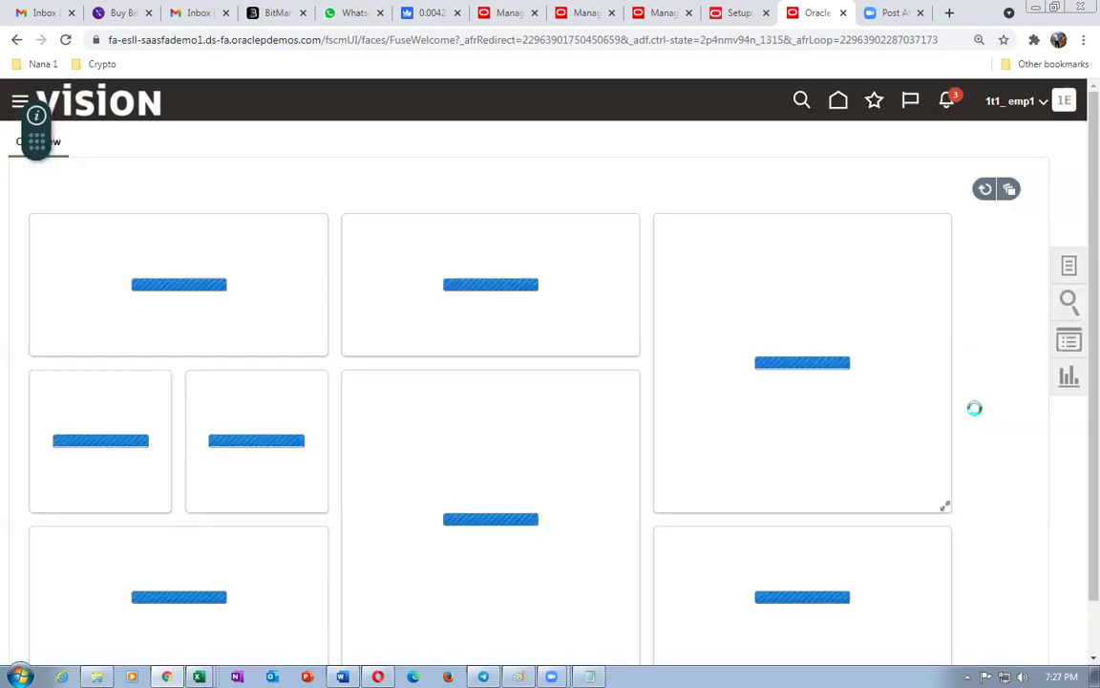
click(1070, 271)
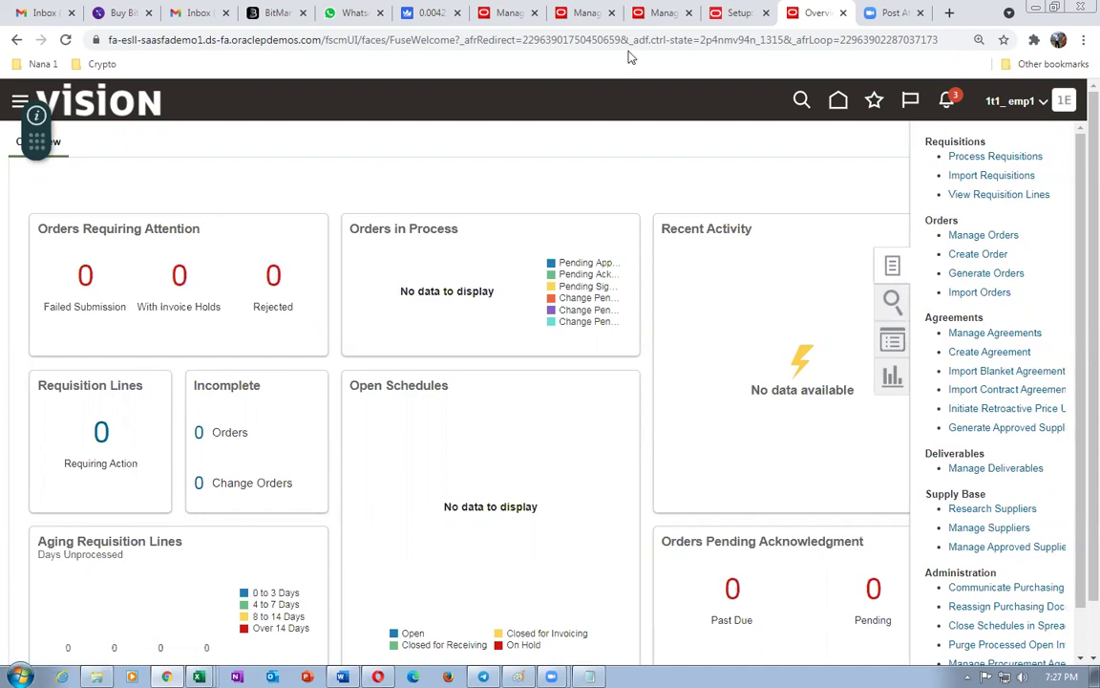
- Review the execution and buy documents for supply line 1.1 of order 97392
click(590, 14)
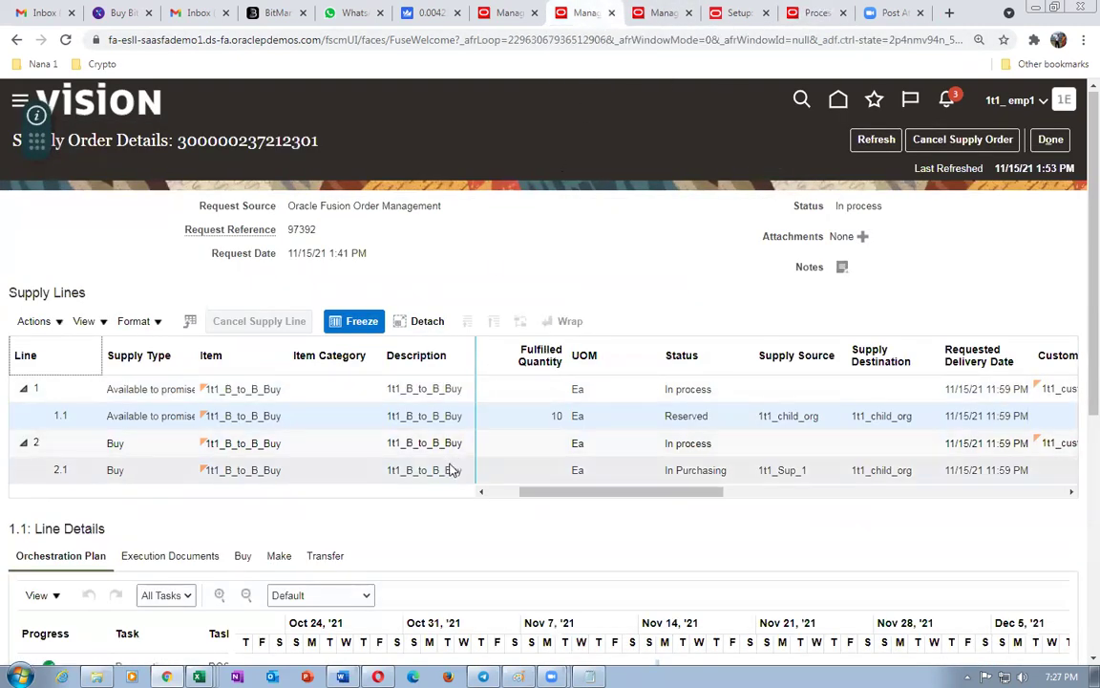
scroll(449, 467, down, 3)
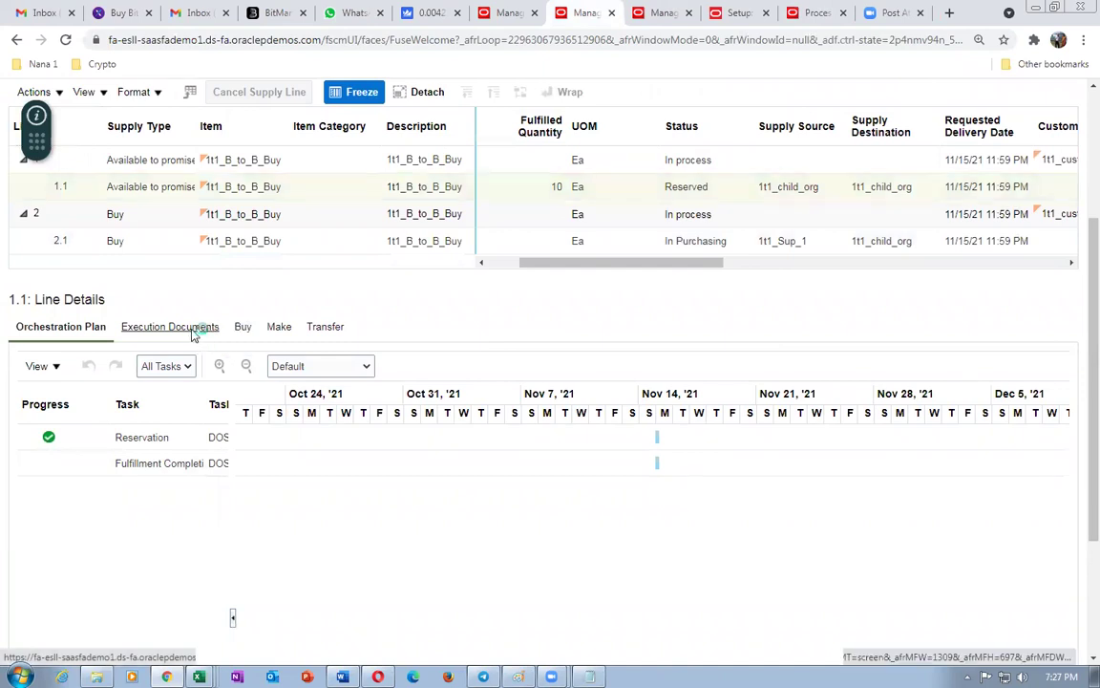
click(191, 328)
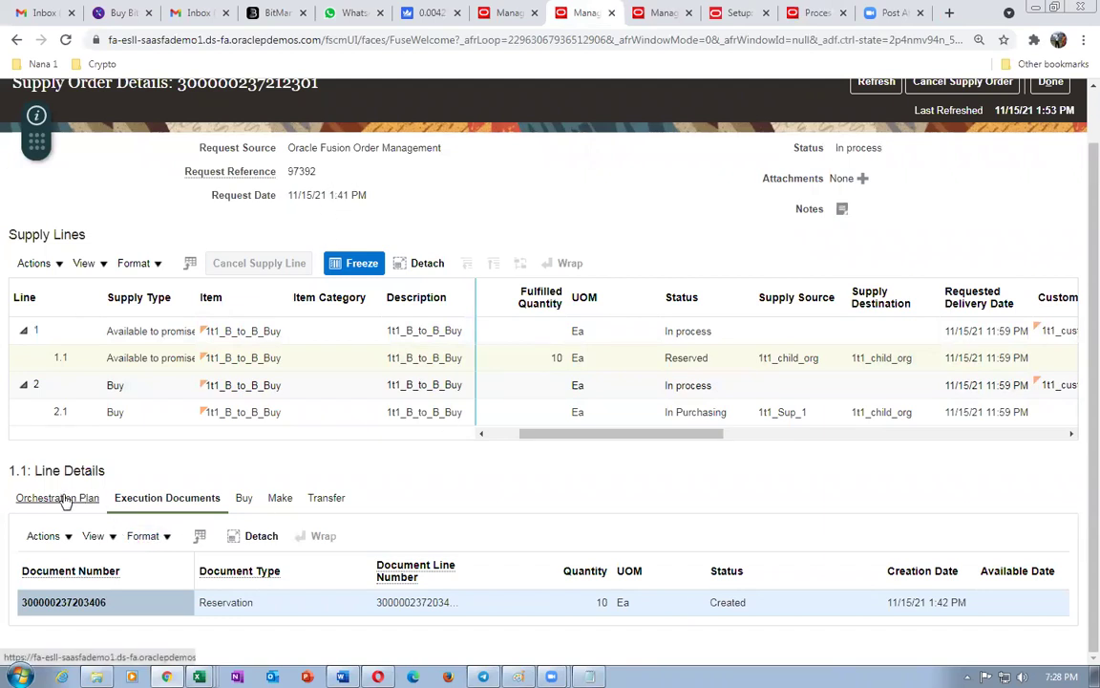
click(243, 499)
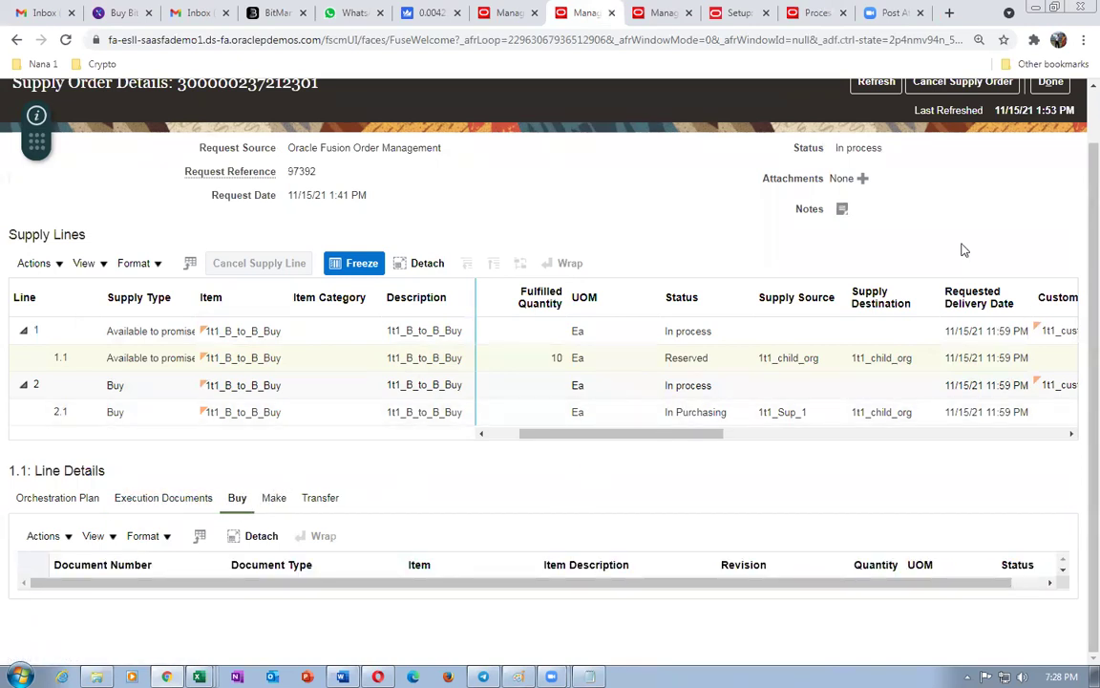
scroll(948, 274, up, 1)
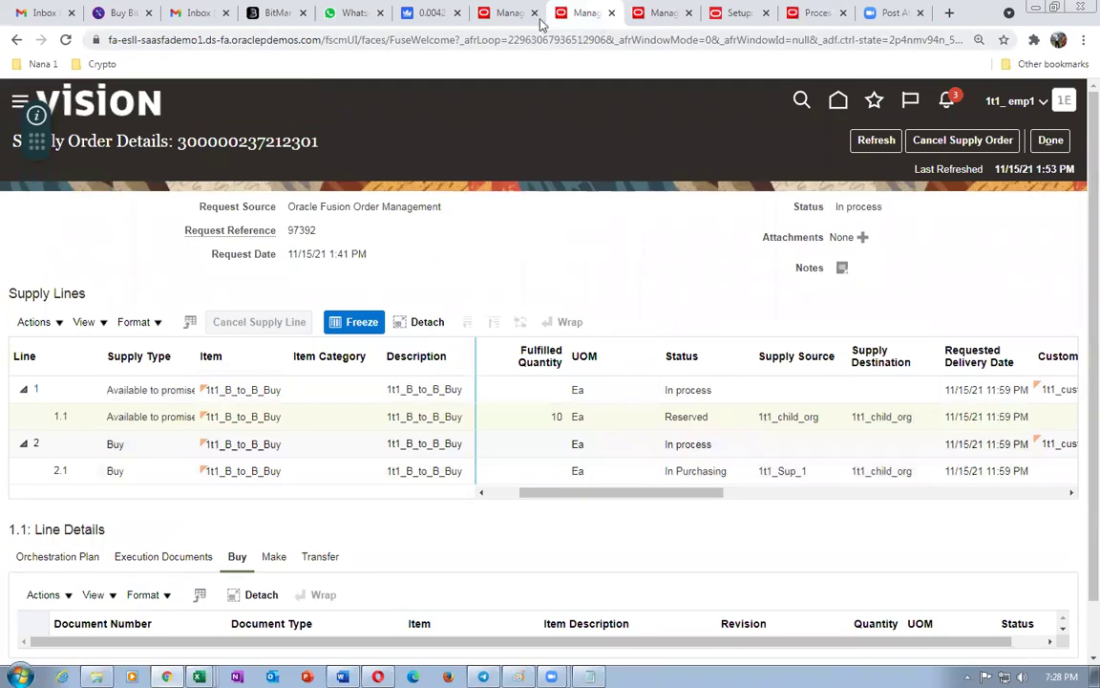
- Check the order 97392 processing and shipment pages, then refresh the supply order details
click(506, 12)
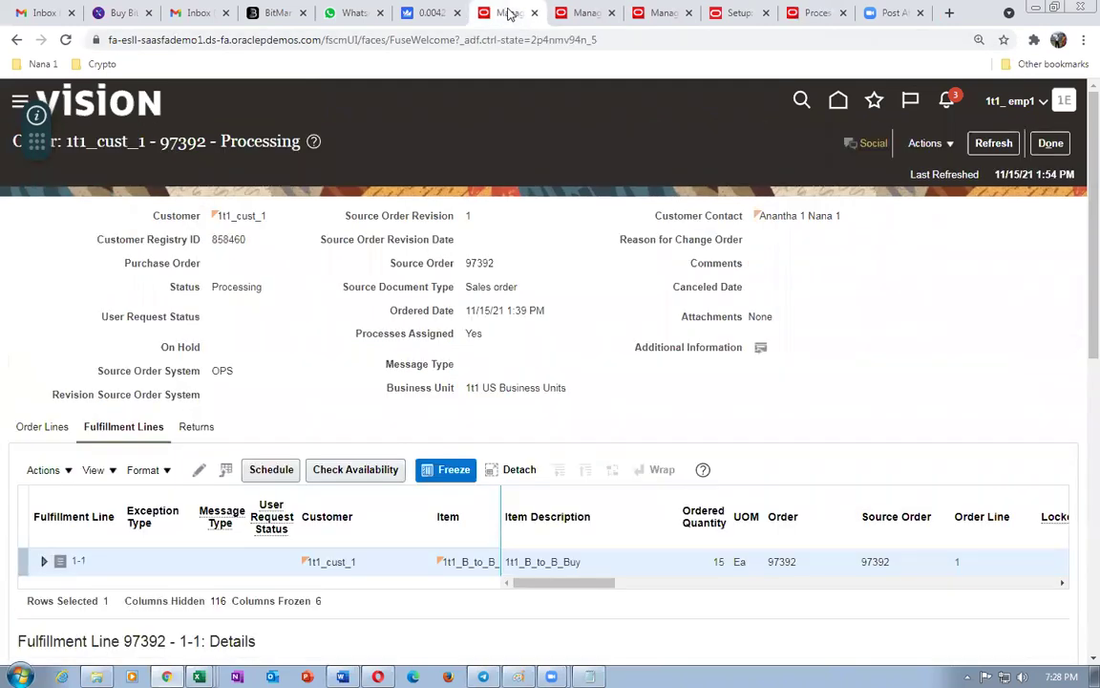
click(586, 13)
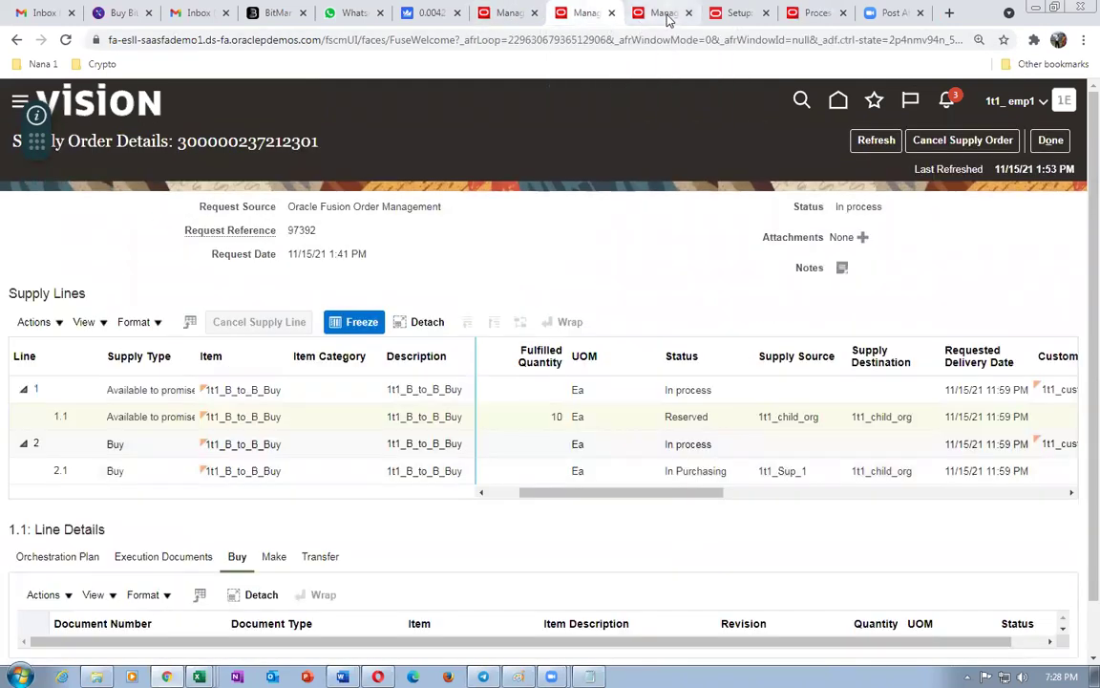
click(666, 14)
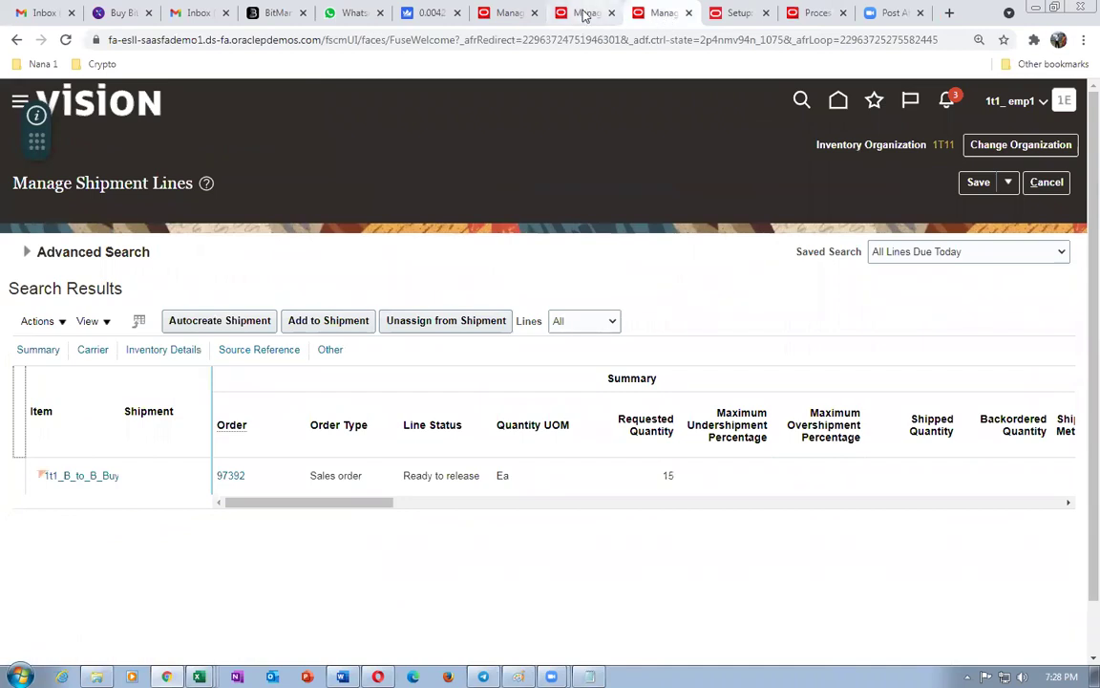
click(581, 14)
click(871, 142)
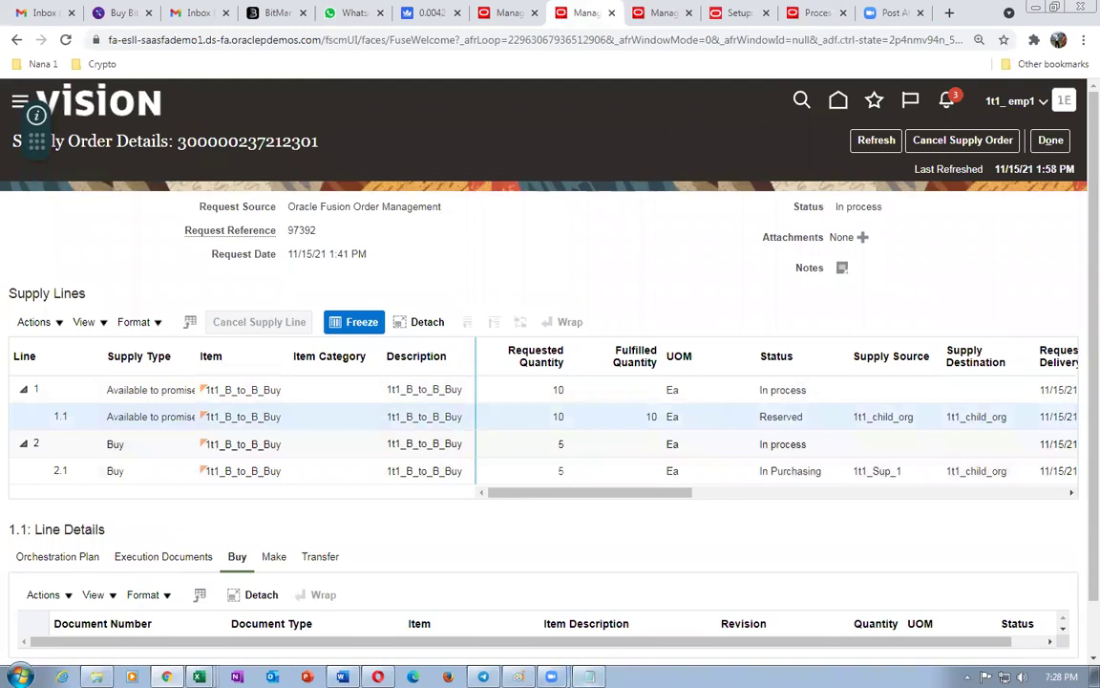
key(alt+Tab)
- Select buy line 2.1 and confirm its orchestration plan shows Purchase Requisition complete
click(243, 471)
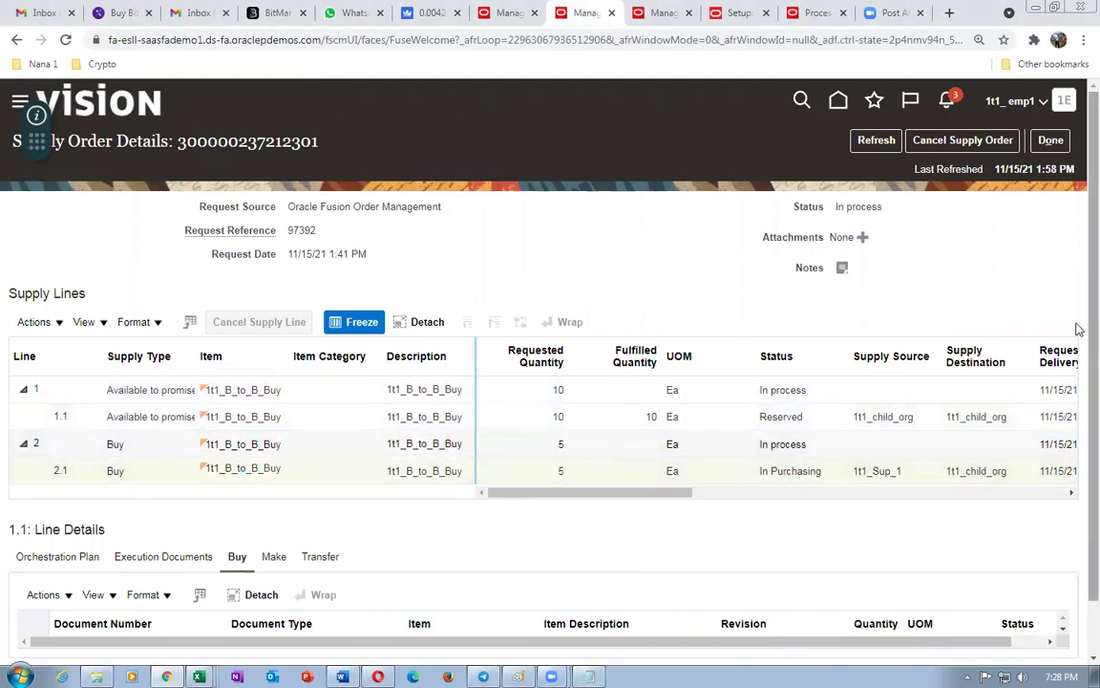
scroll(1077, 382, down, 1)
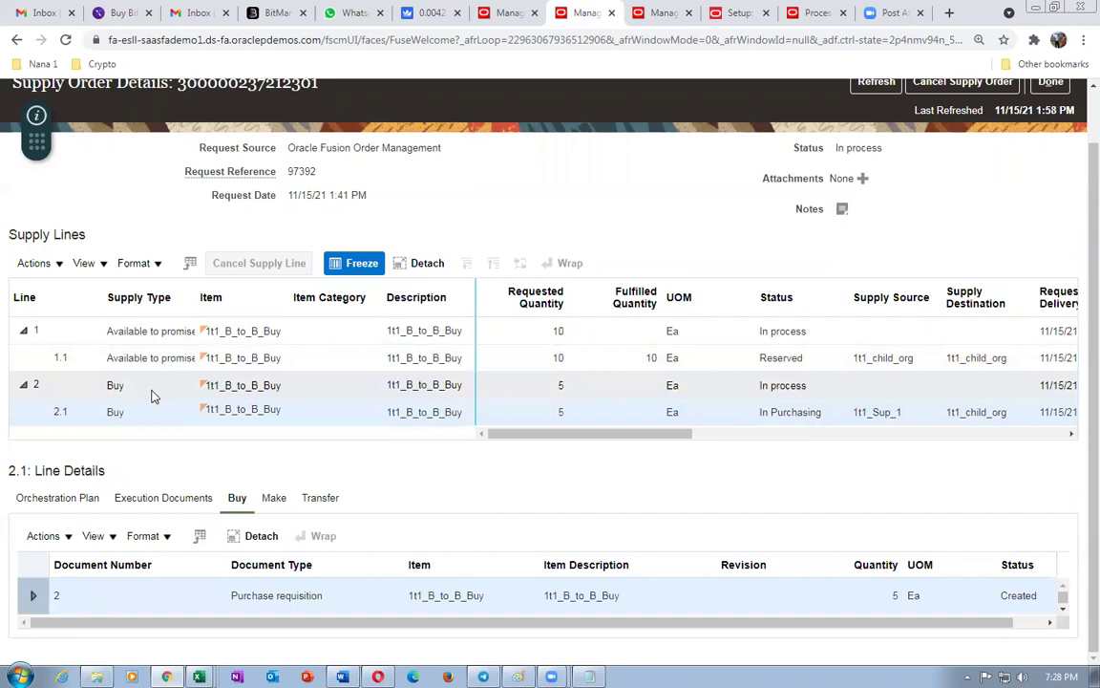
click(59, 500)
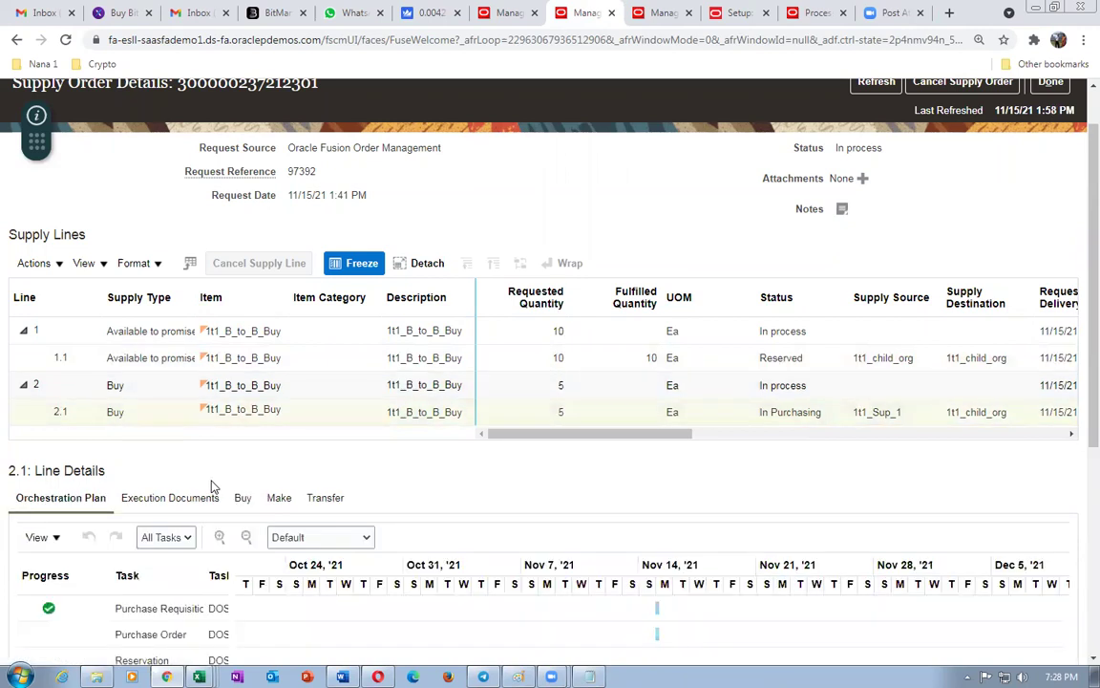
scroll(200, 496, down, 2)
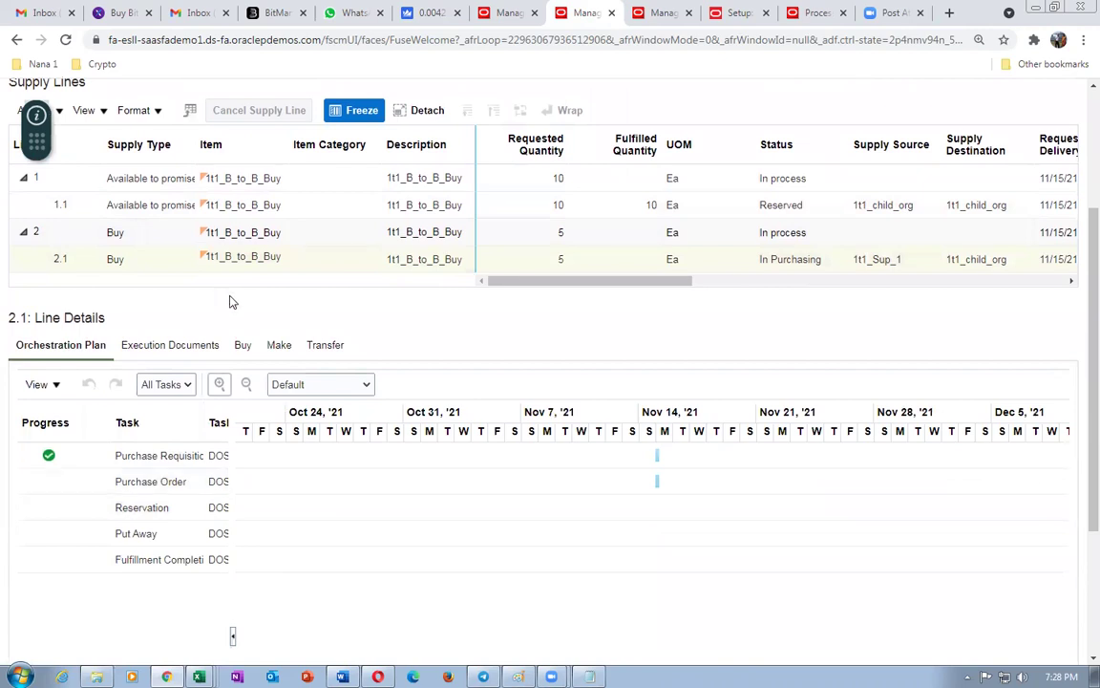
click(833, 14)
- Search for requisition 2 with the Buyer criterion cleared and review its line note
click(281, 326)
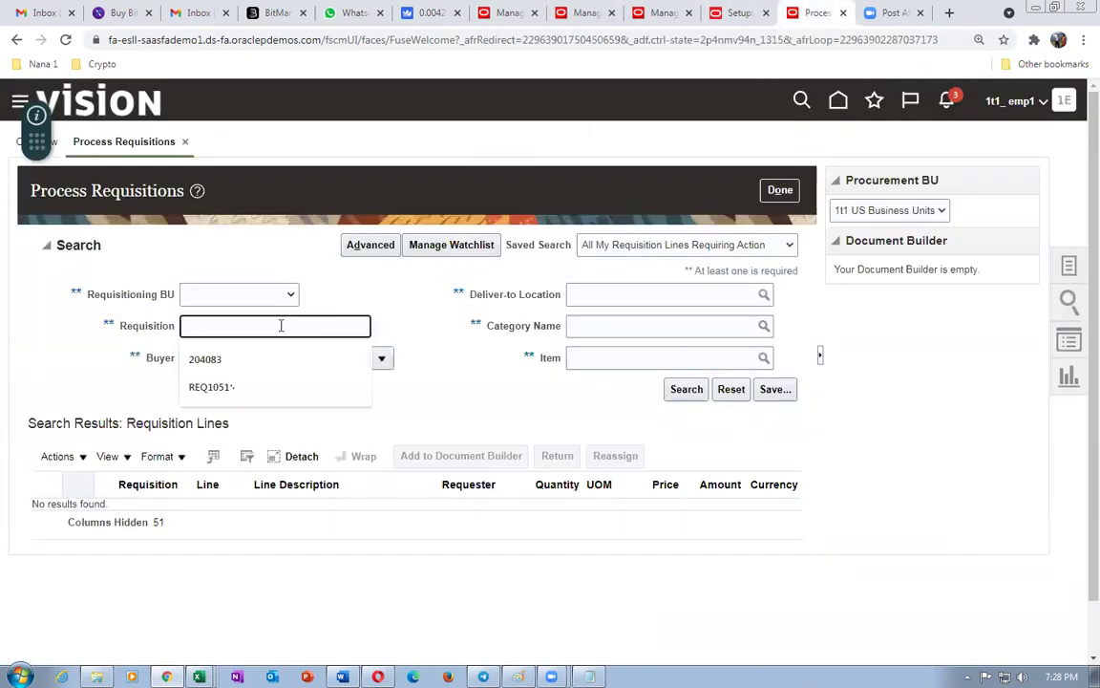
key(Tab)
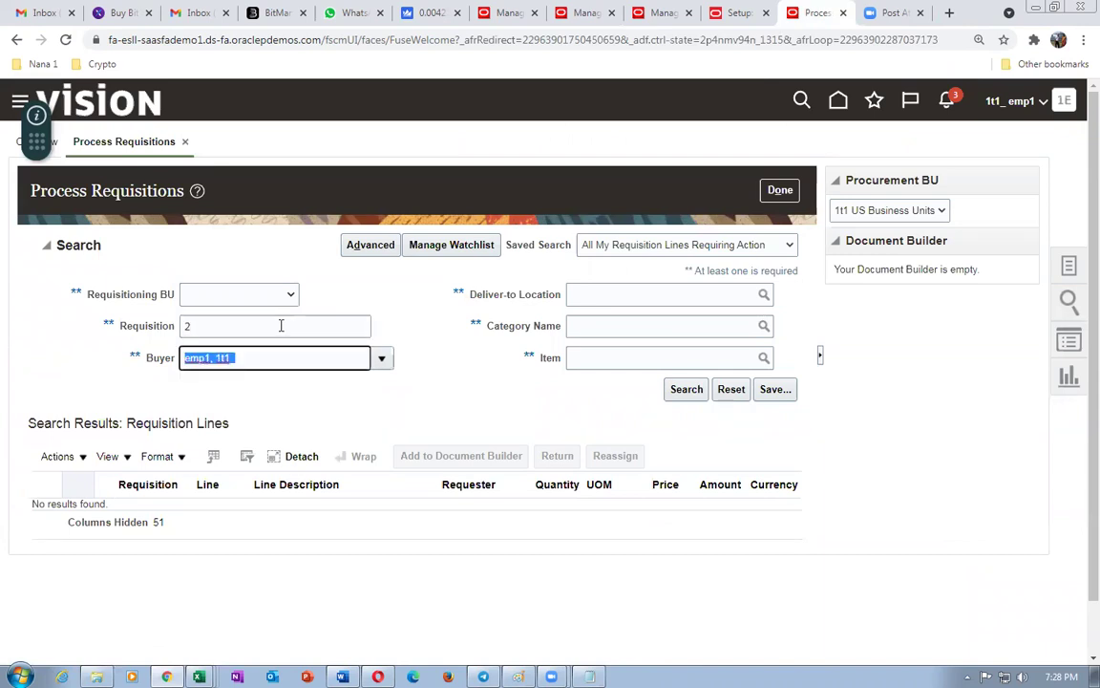
key(BackSpace)
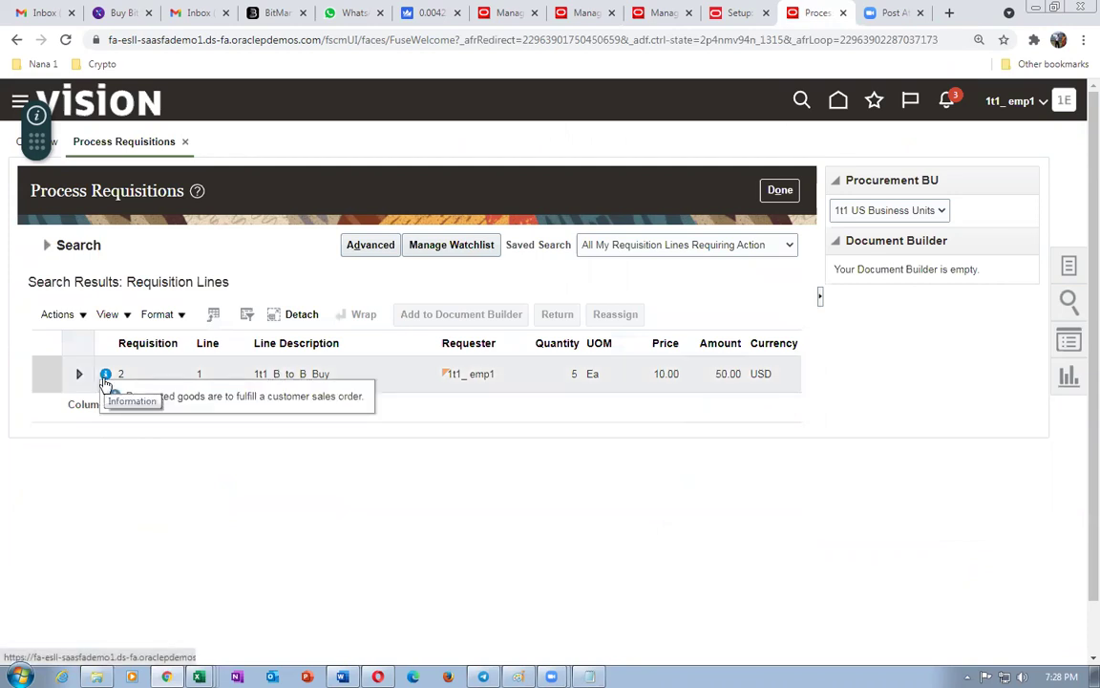
click(107, 375)
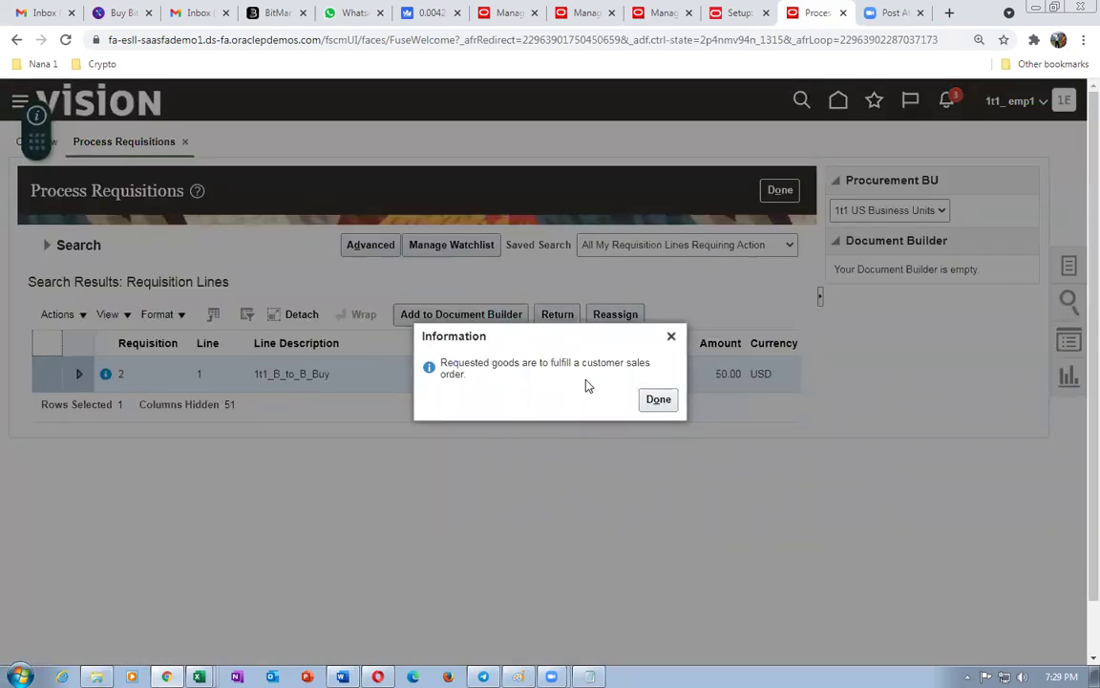
click(658, 400)
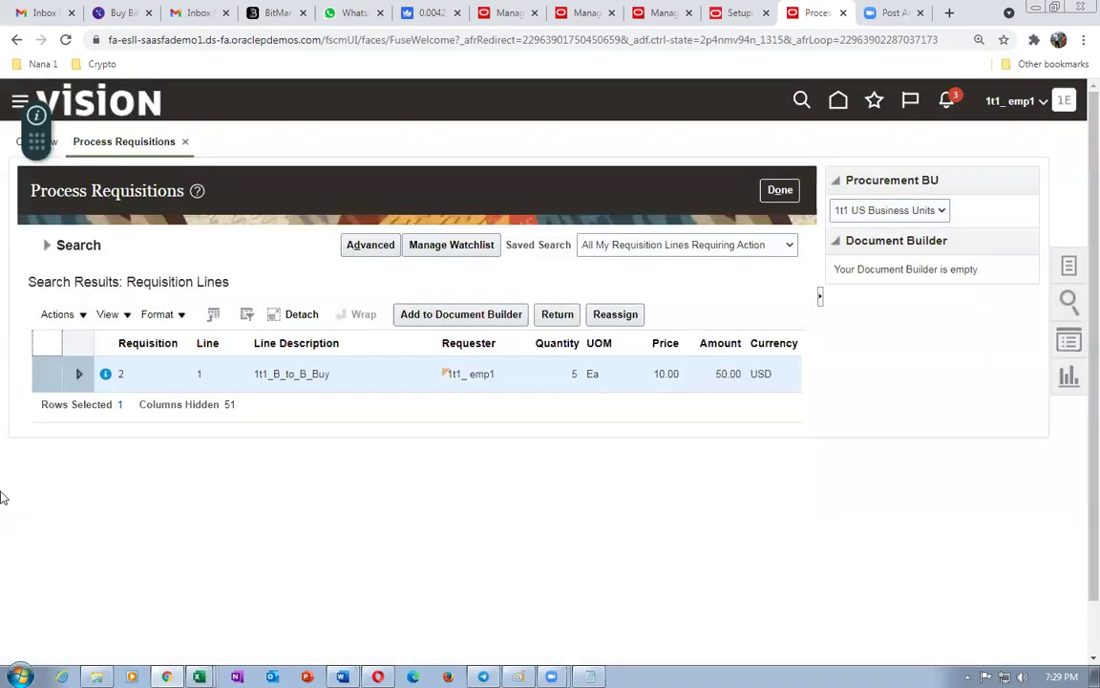
- Add requisition 2's line to Document Builder as a new purchase order and create it
click(413, 314)
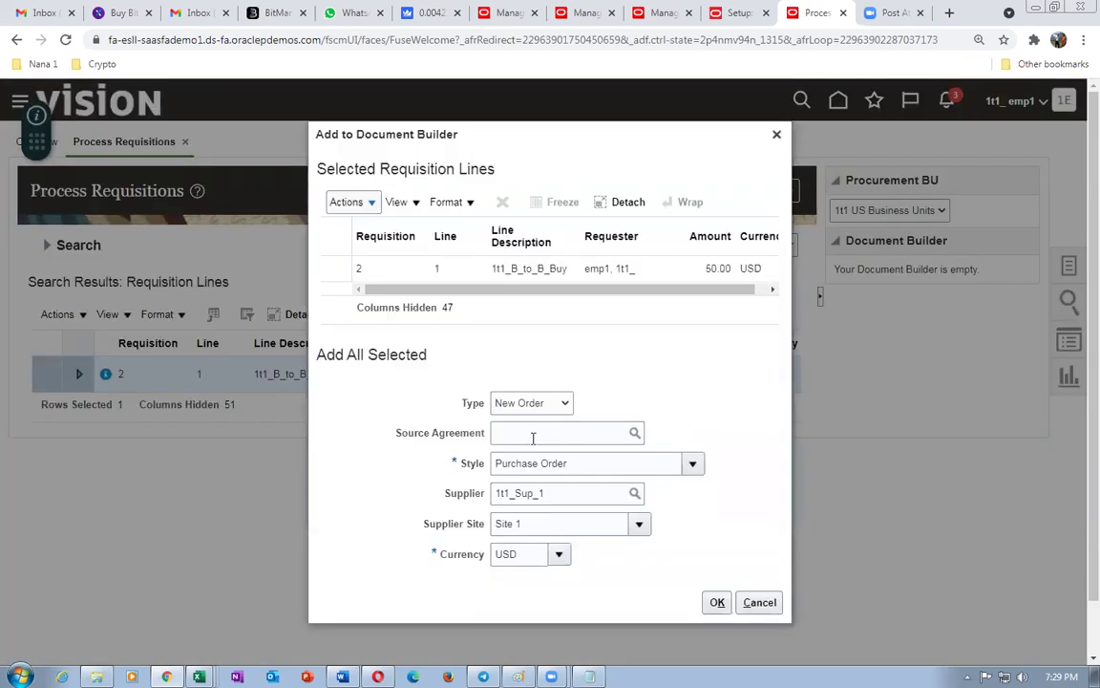
click(717, 602)
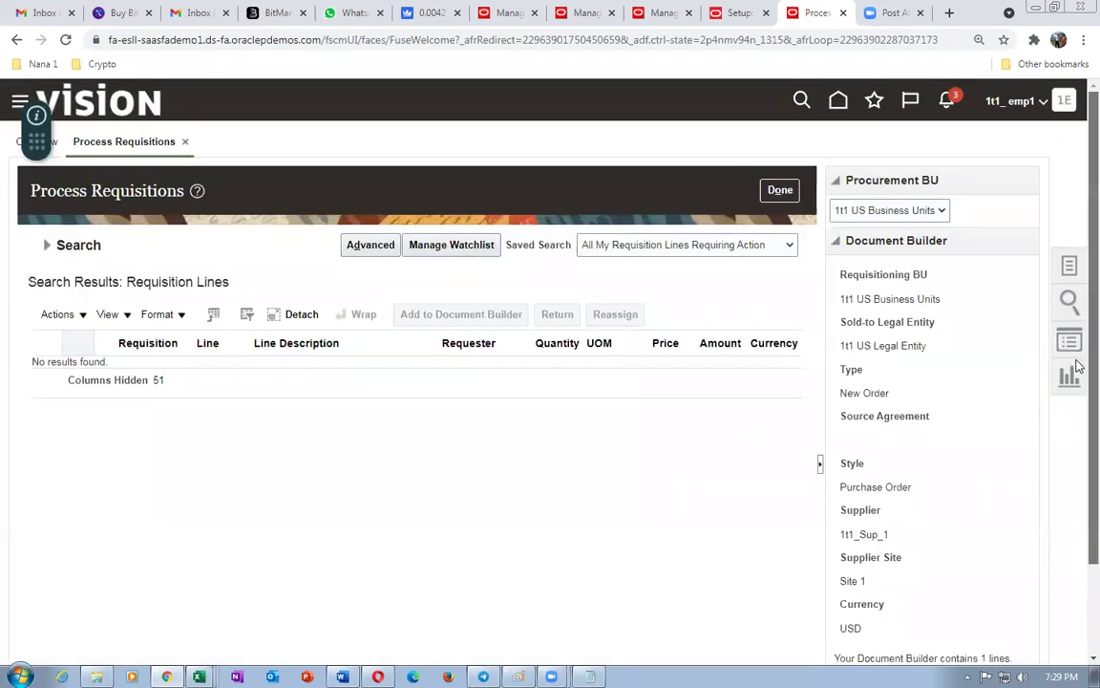
scroll(1077, 420, down, 2)
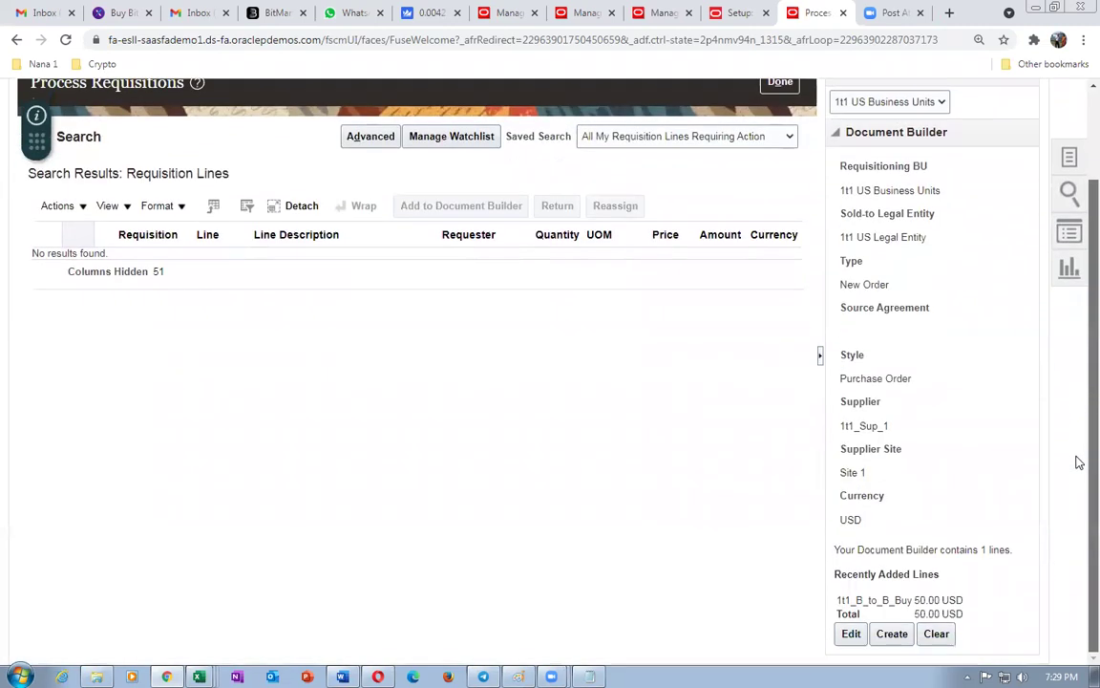
click(892, 633)
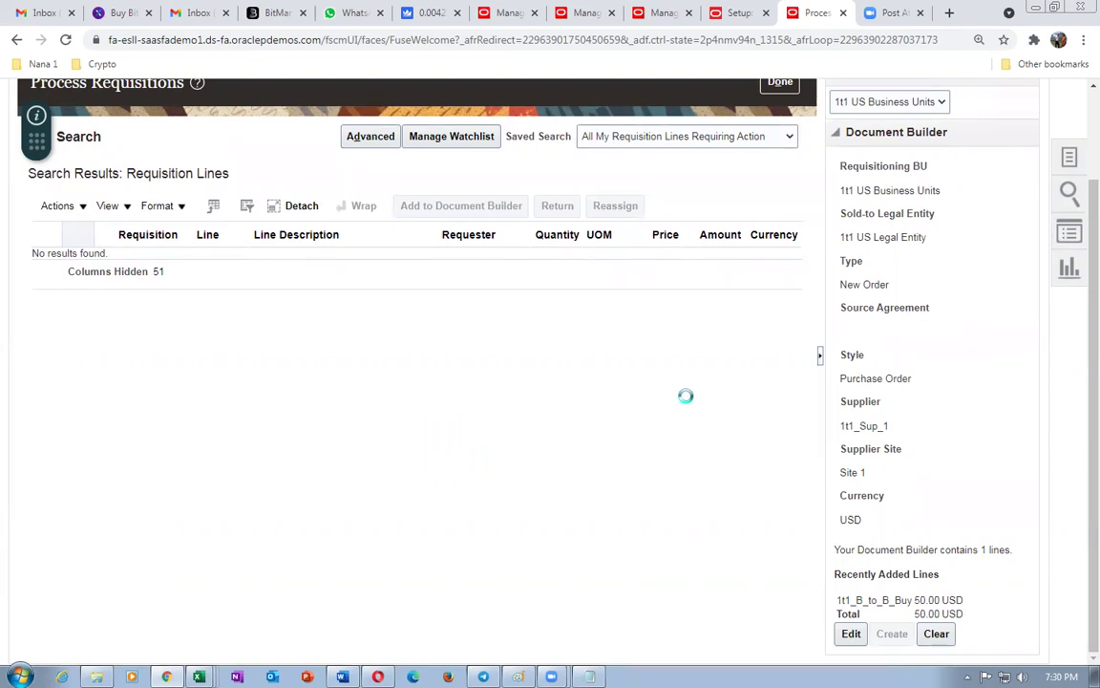
- Refresh sales order 97392 and check its order lines are still Processing
click(511, 14)
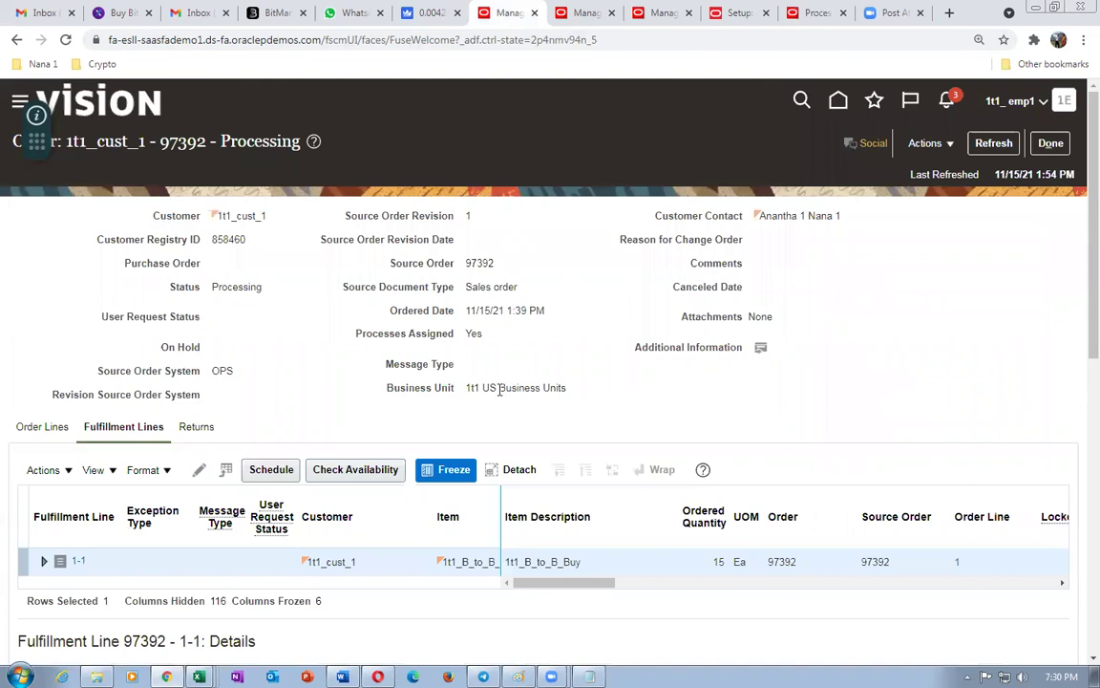
click(993, 144)
click(41, 439)
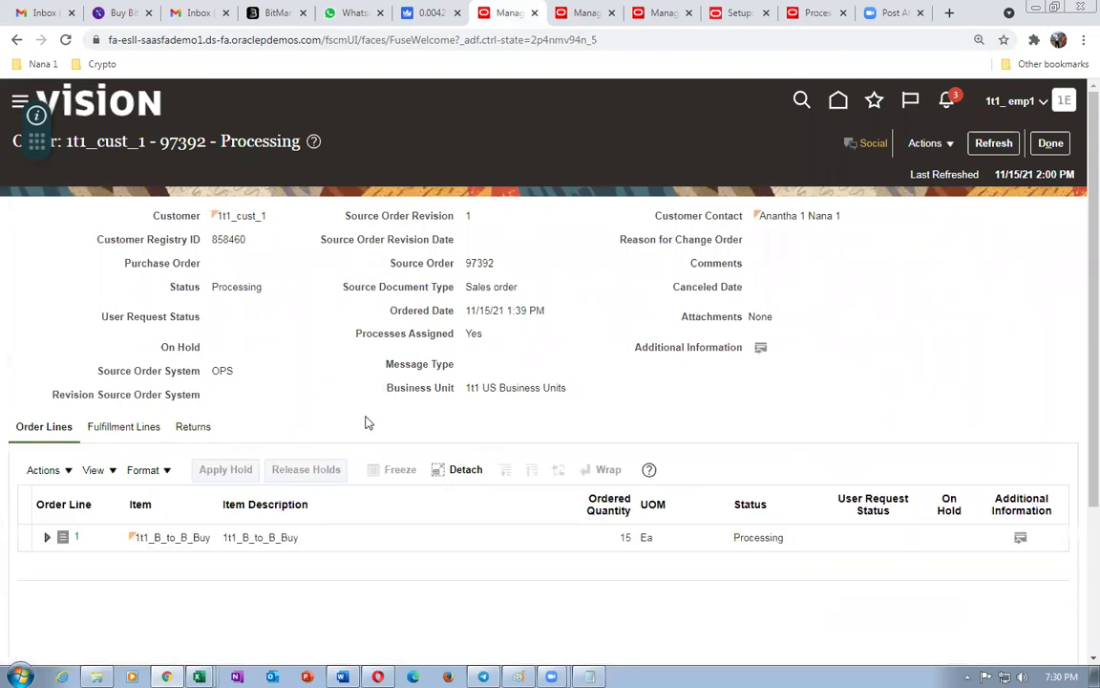
- Duplicate the Process Requisitions tab and go to Setup and Maintenance in the copy
click(812, 12)
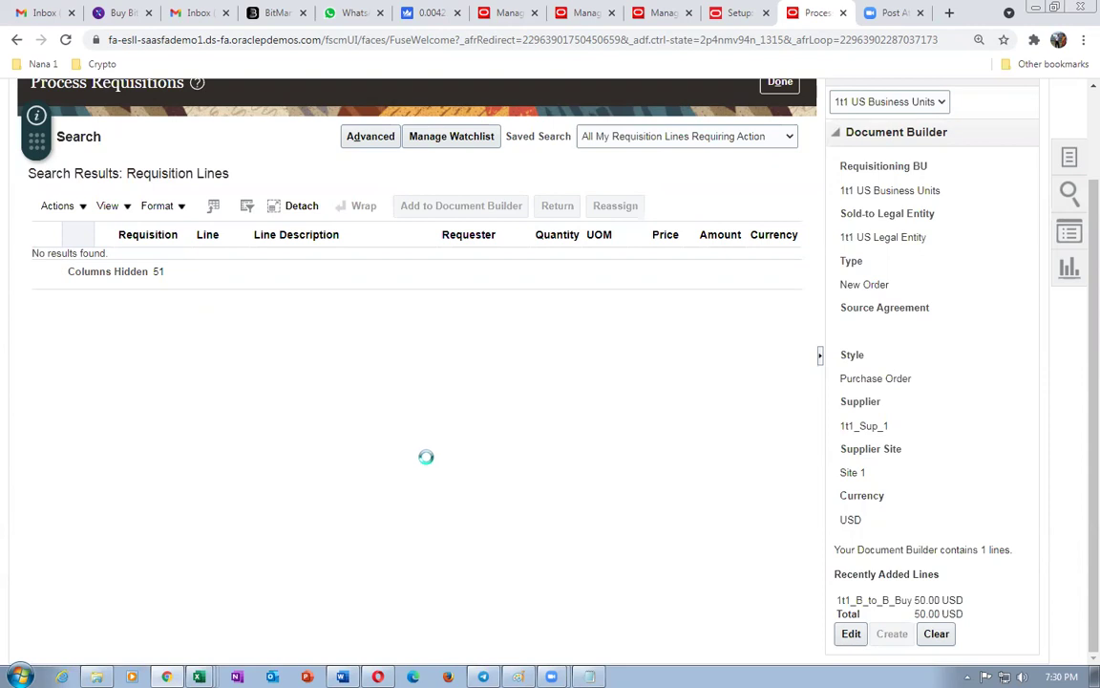
right_click(818, 13)
click(840, 120)
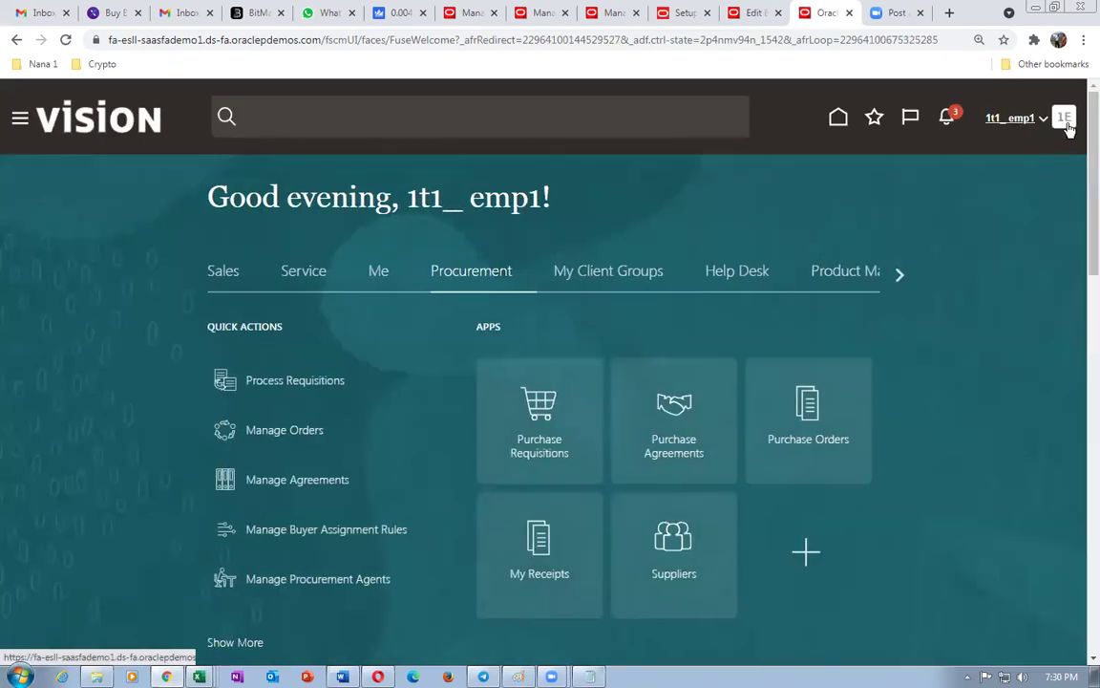
click(1064, 119)
click(716, 368)
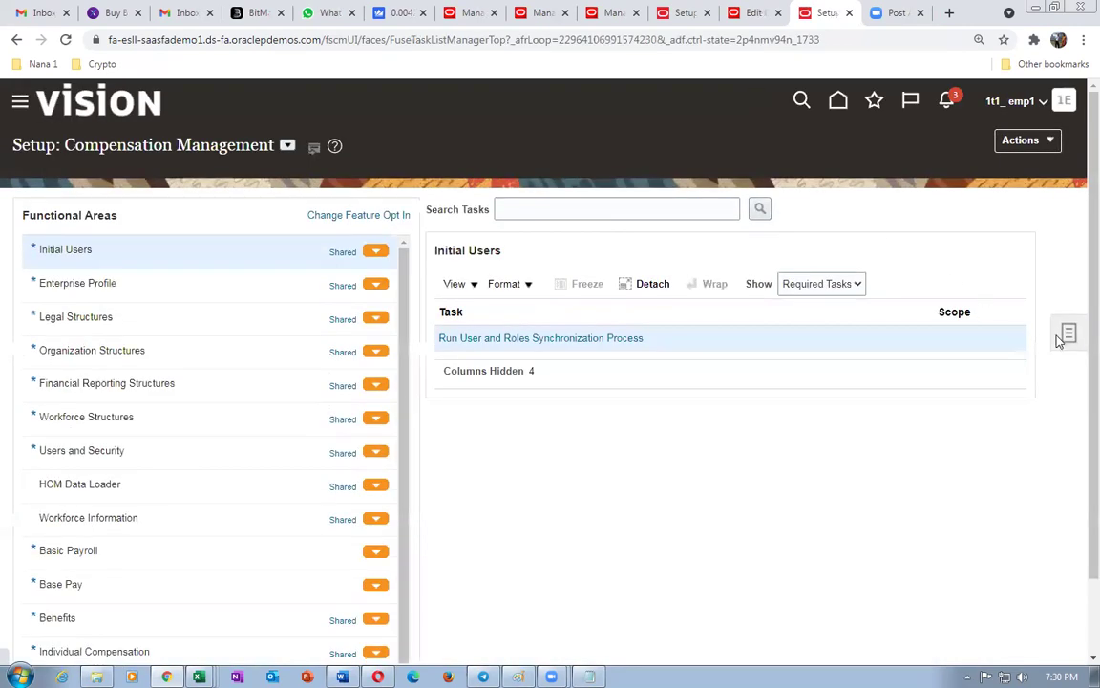
- Search setup tasks for 'man%doc%app%' and open Manage Purchasing Document Approvals
click(1068, 336)
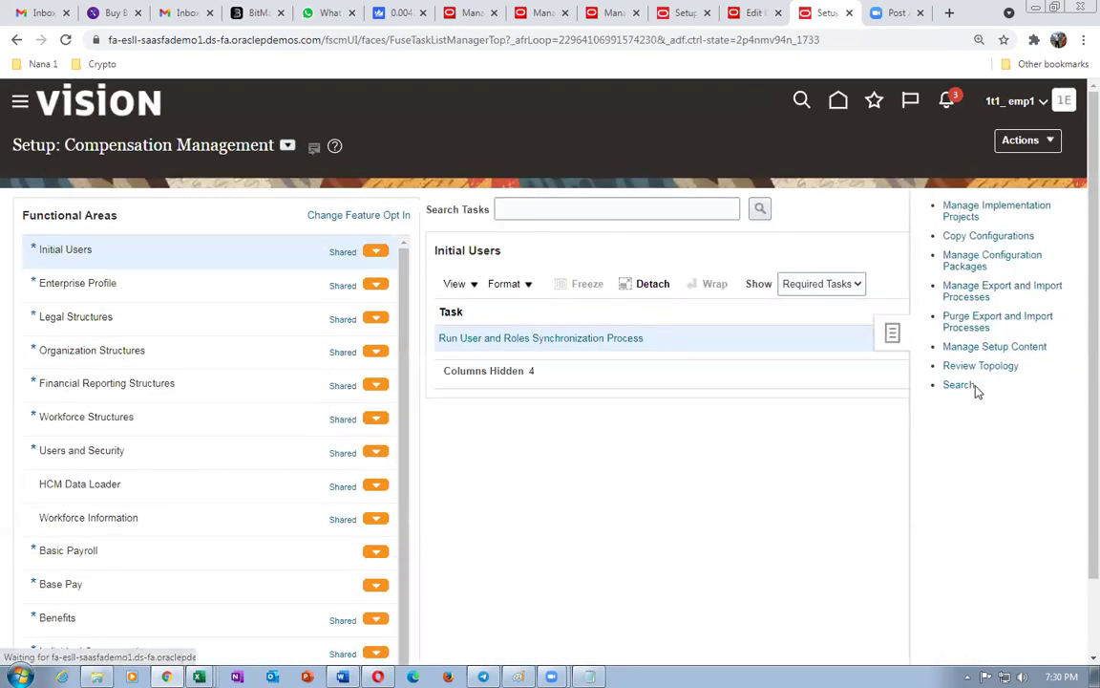
click(958, 385)
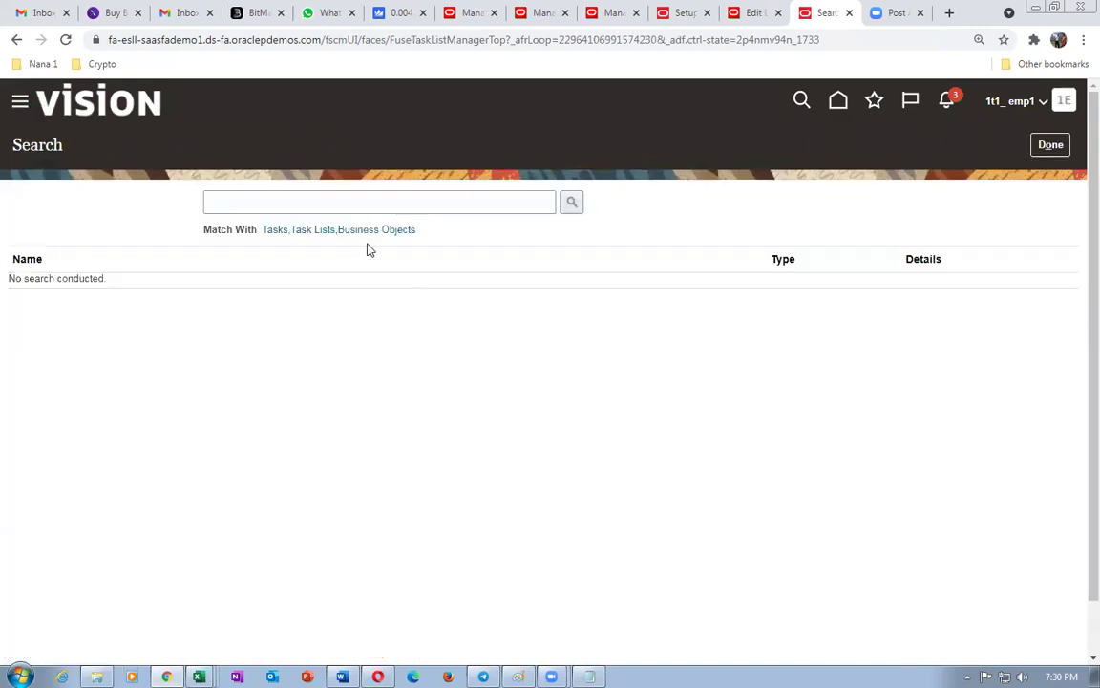
click(358, 206)
text(man)
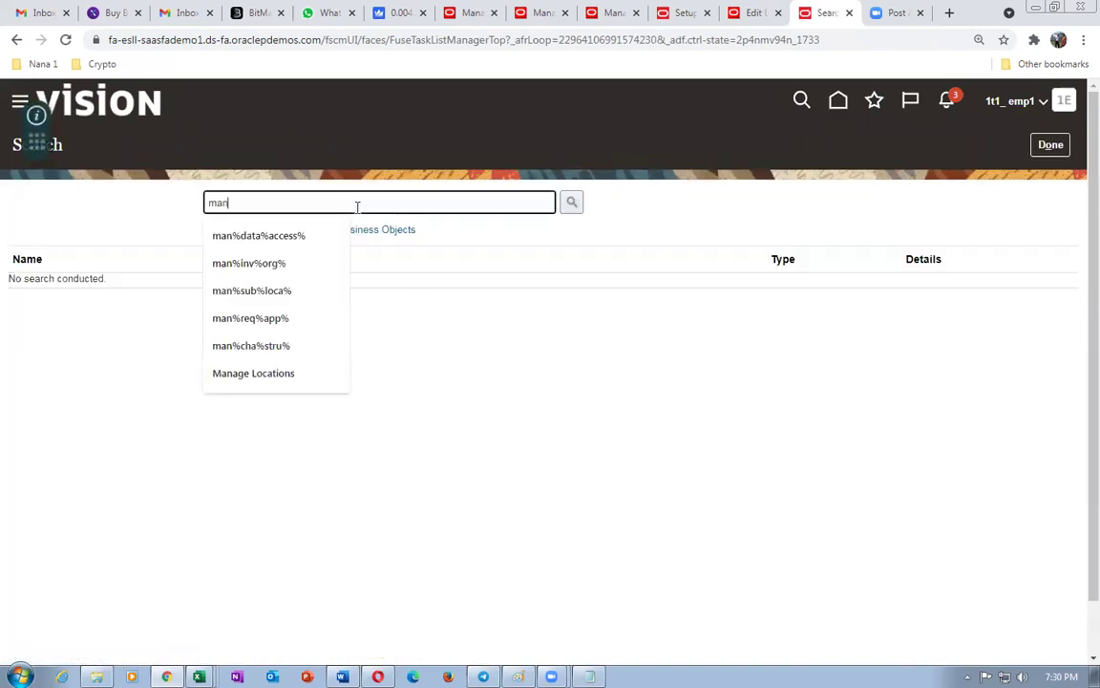
text(%doc%app%)
key(Return)
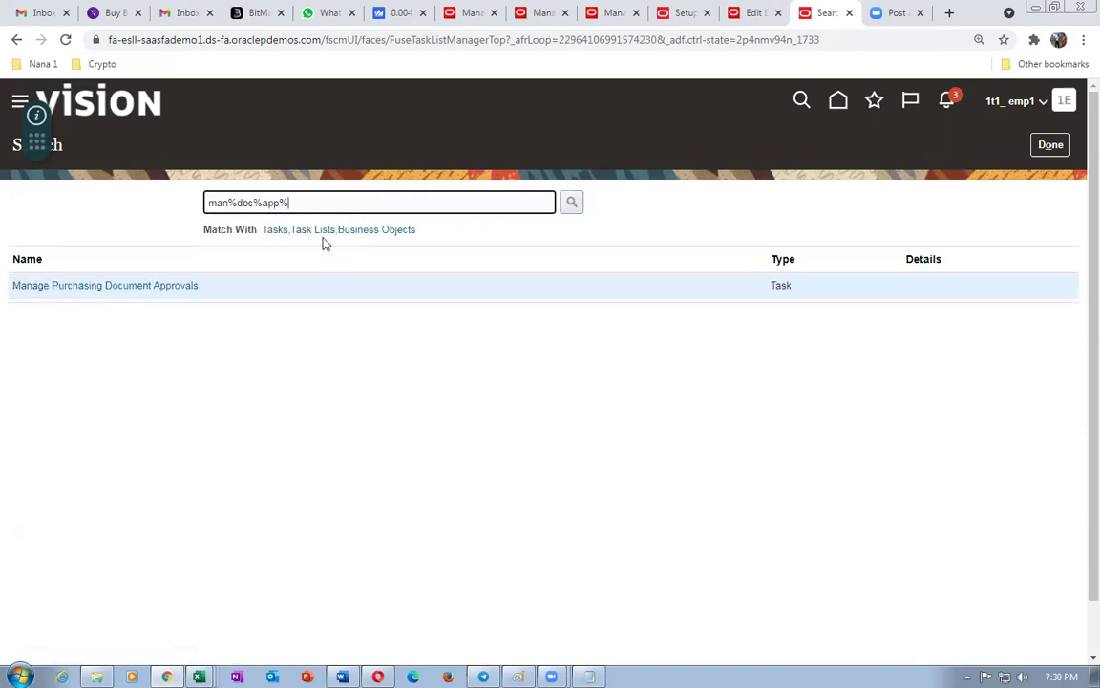
click(68, 288)
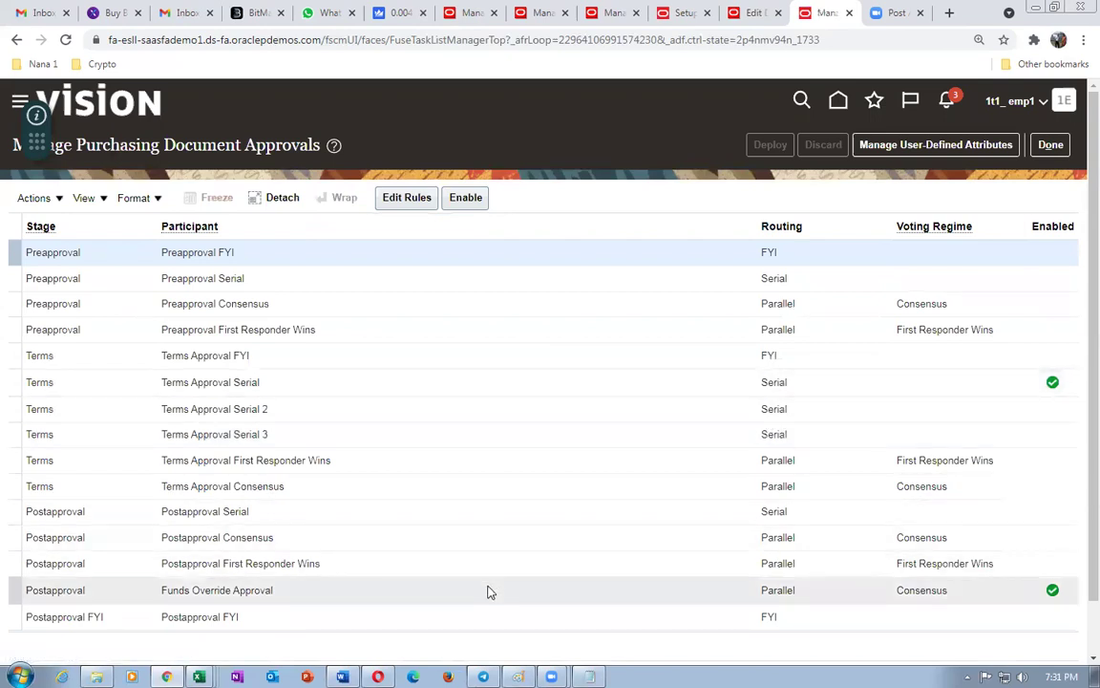
- Disable the Terms Approval Serial and Funds Override Approval participants
click(541, 386)
click(467, 201)
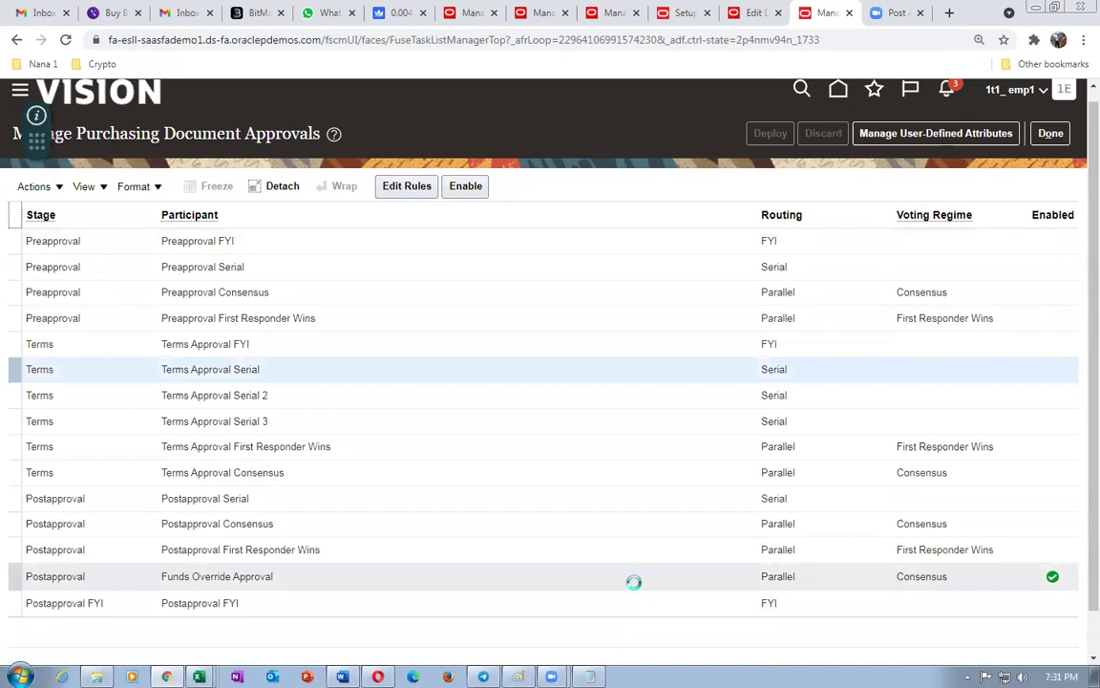
click(633, 582)
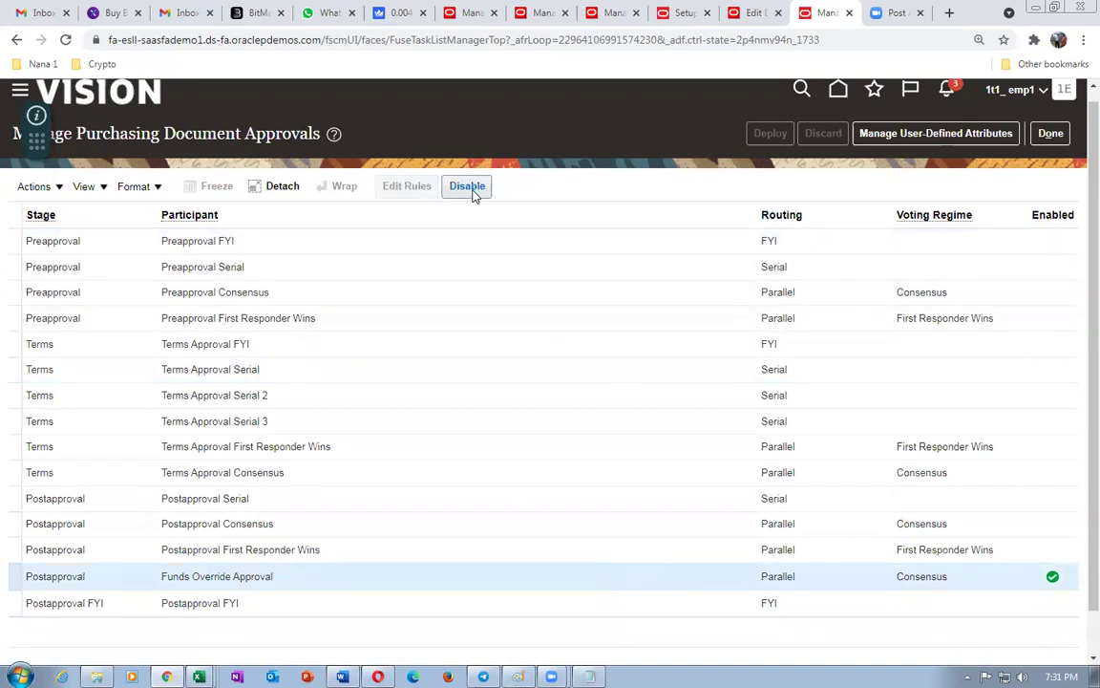
click(470, 188)
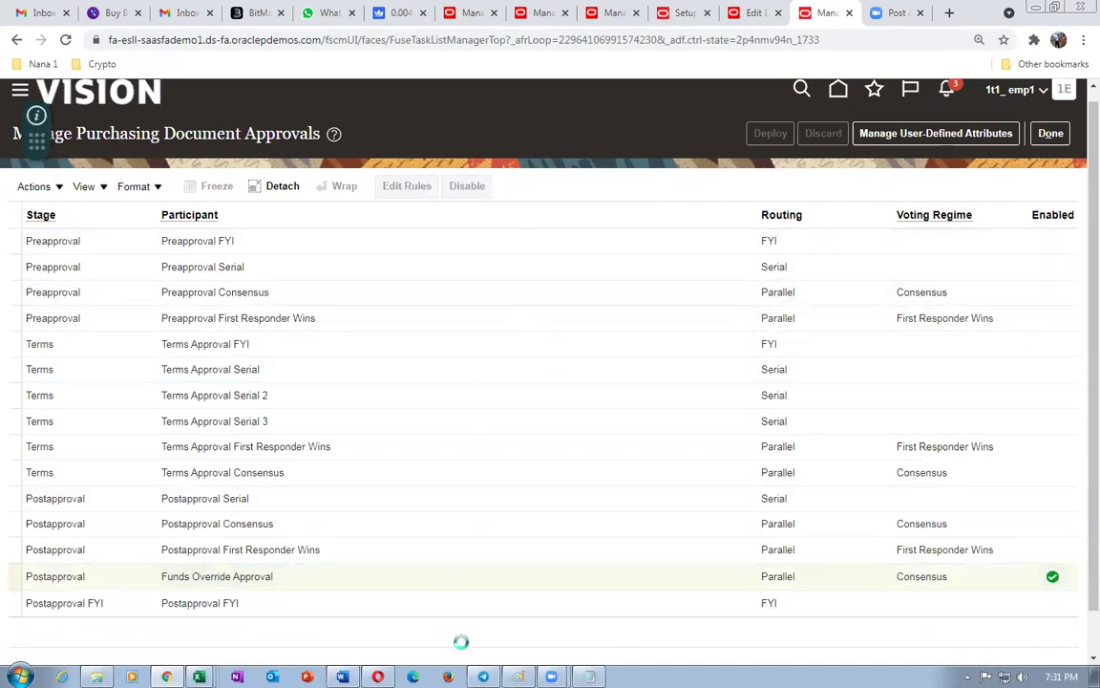
- Add an always-applies rule named 'automatic' to Postapproval Serial, with matching description
click(823, 495)
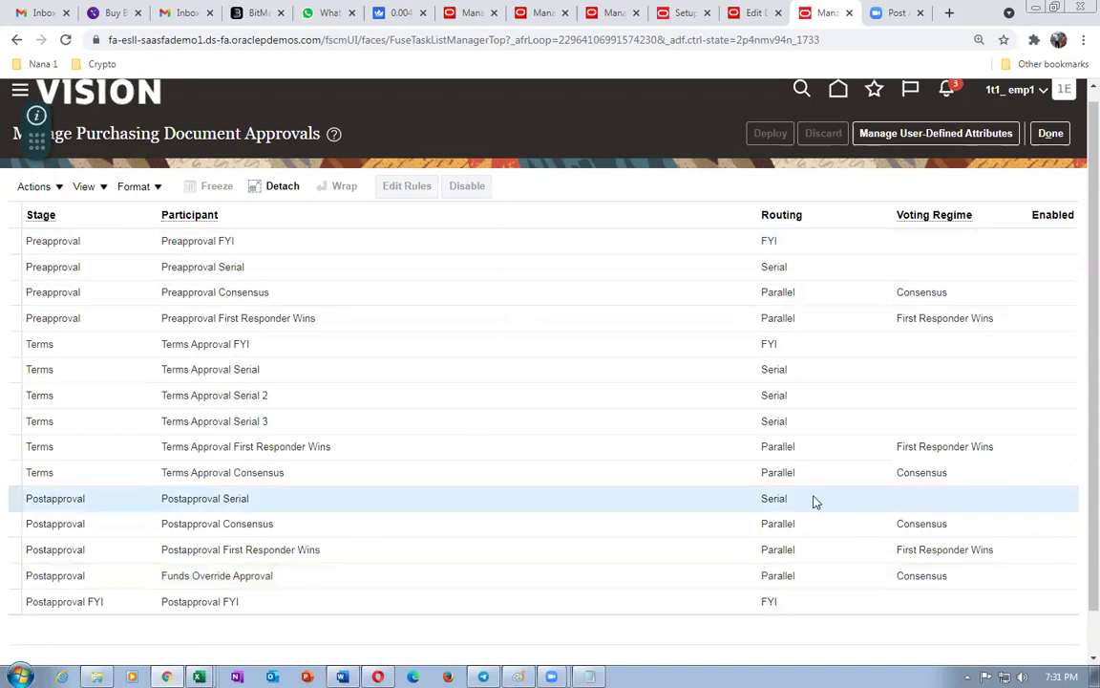
click(410, 187)
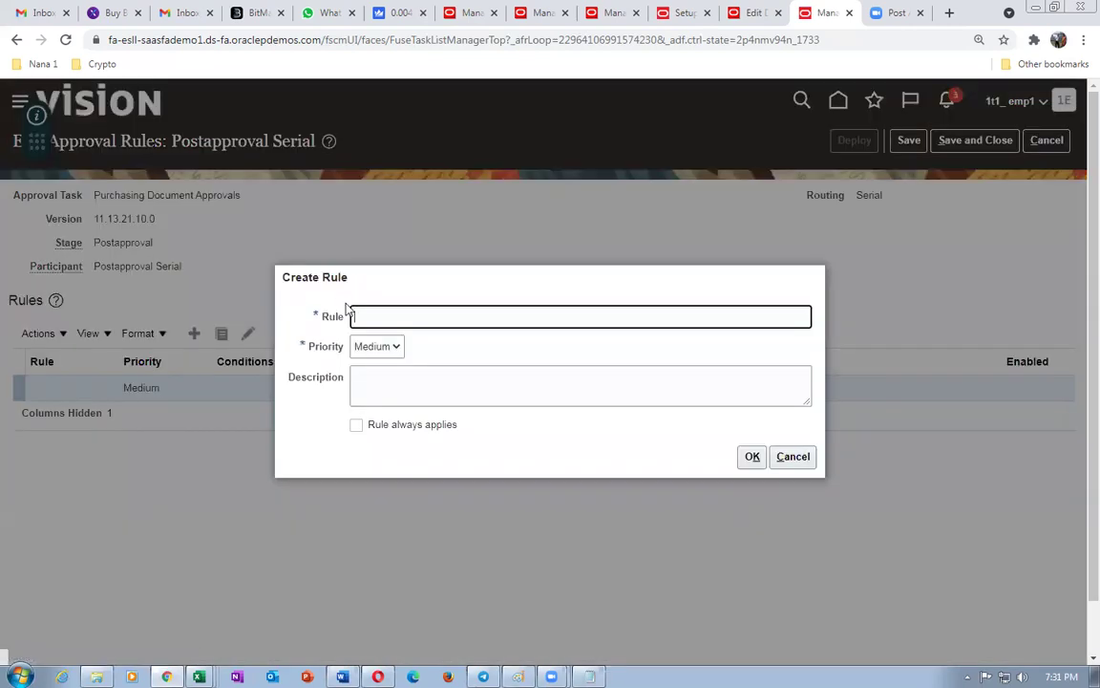
click(383, 316)
text(automatic)
drag(425, 317, 353, 317)
key(ctrl+c)
click(372, 379)
key(ctrl+v)
click(358, 426)
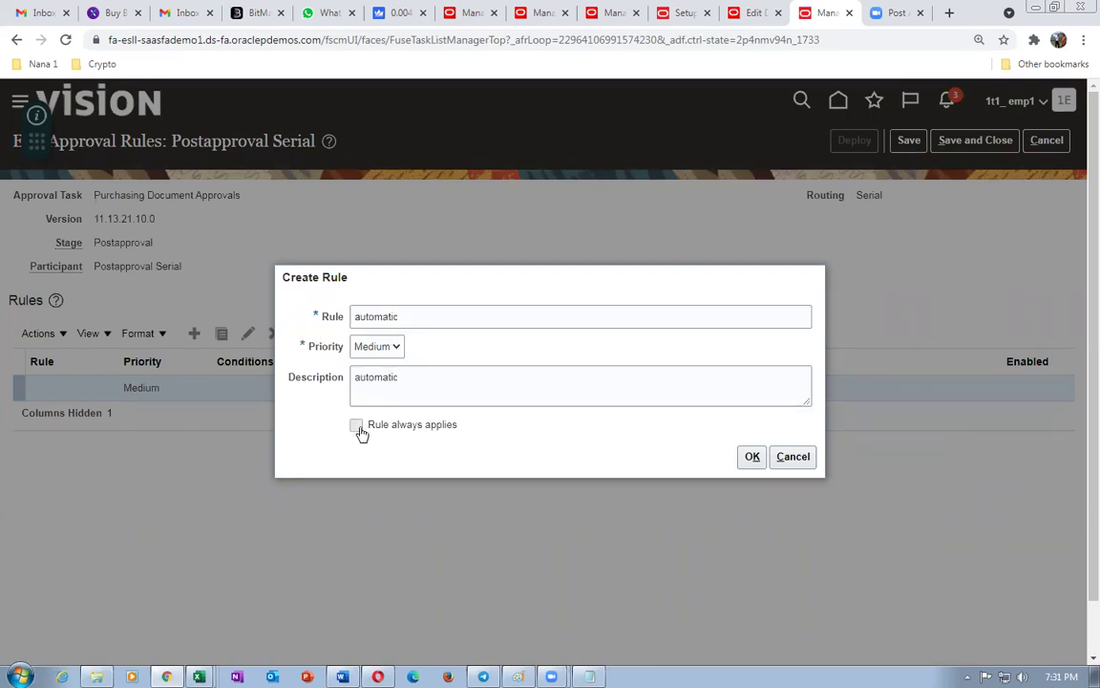
click(752, 456)
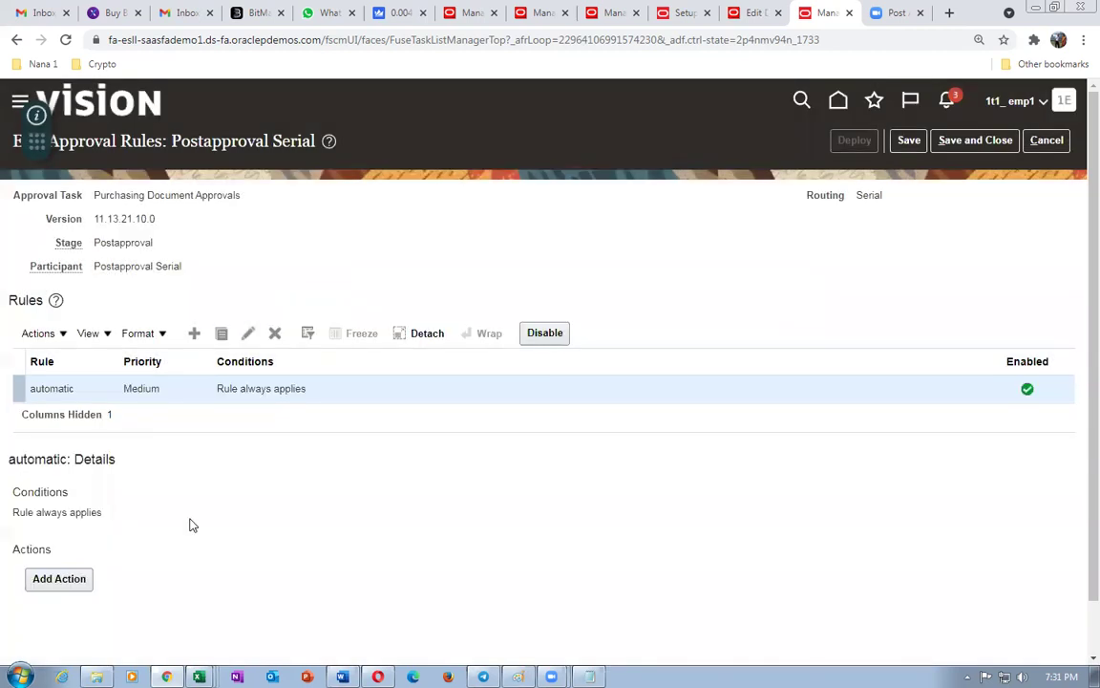
- Give the 'automatic' rule an Automatic action that approves
scroll(150, 542, down, 1)
click(60, 521)
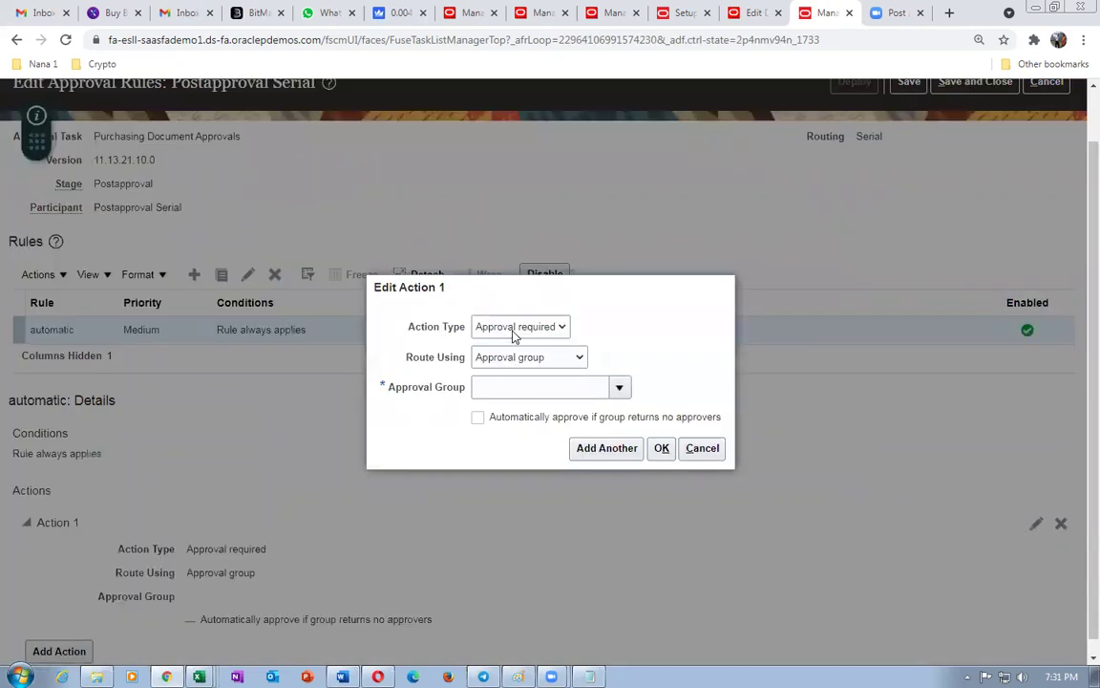
click(514, 334)
click(501, 358)
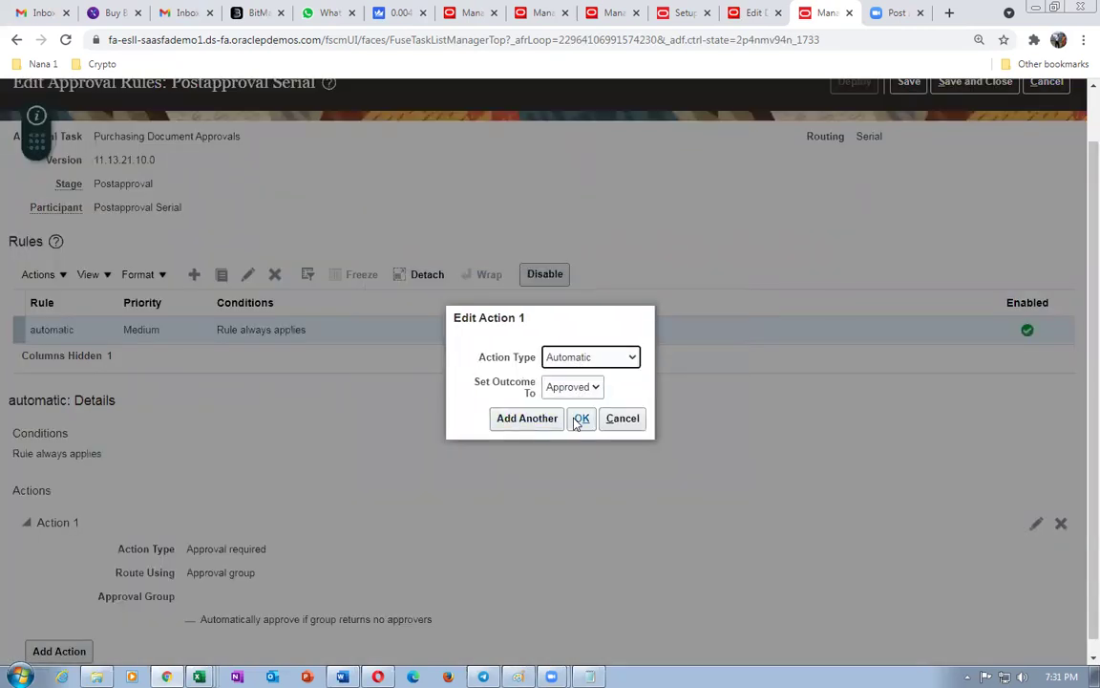
click(582, 418)
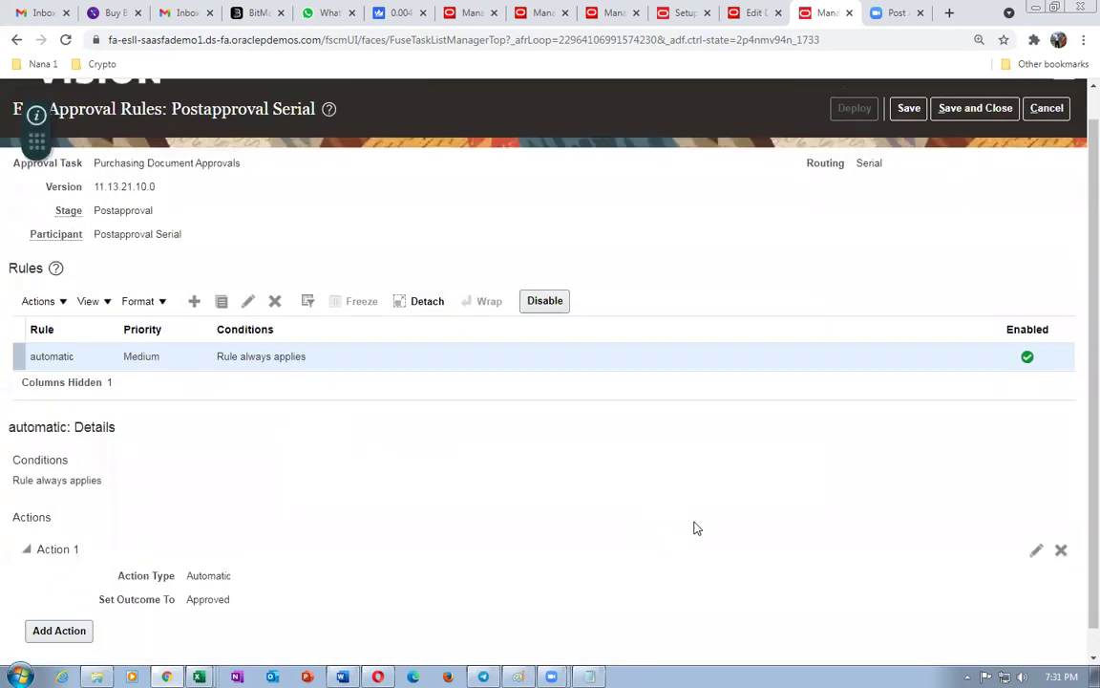
- Save and deploy the rule changes, then enable the Postapproval Serial participant
click(908, 140)
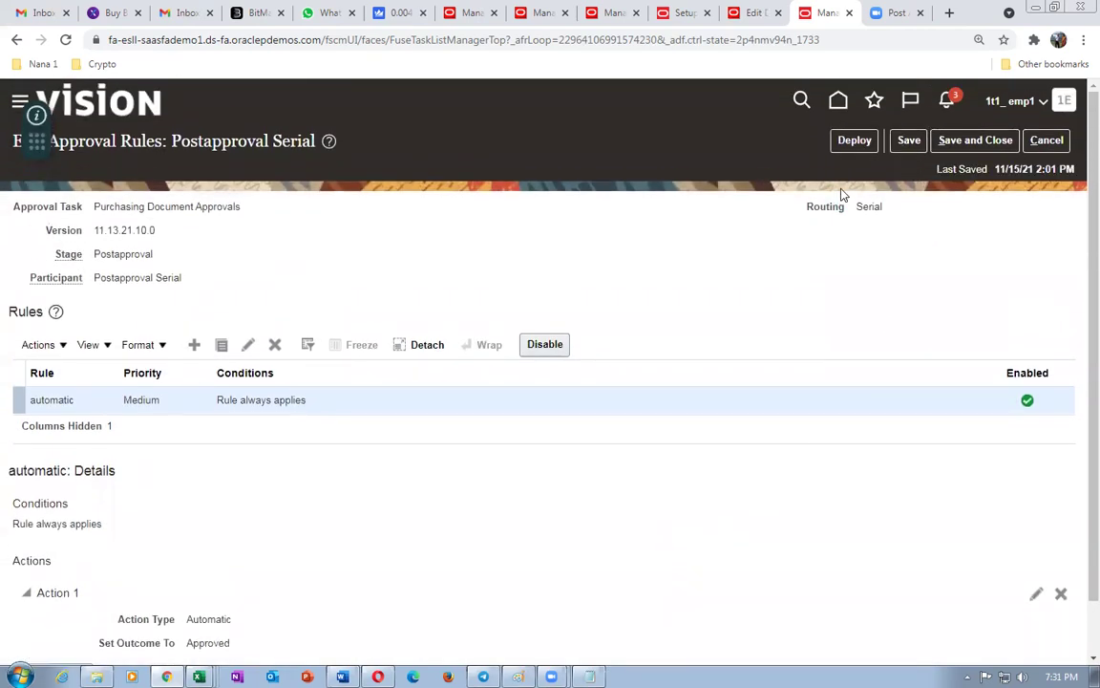
click(852, 140)
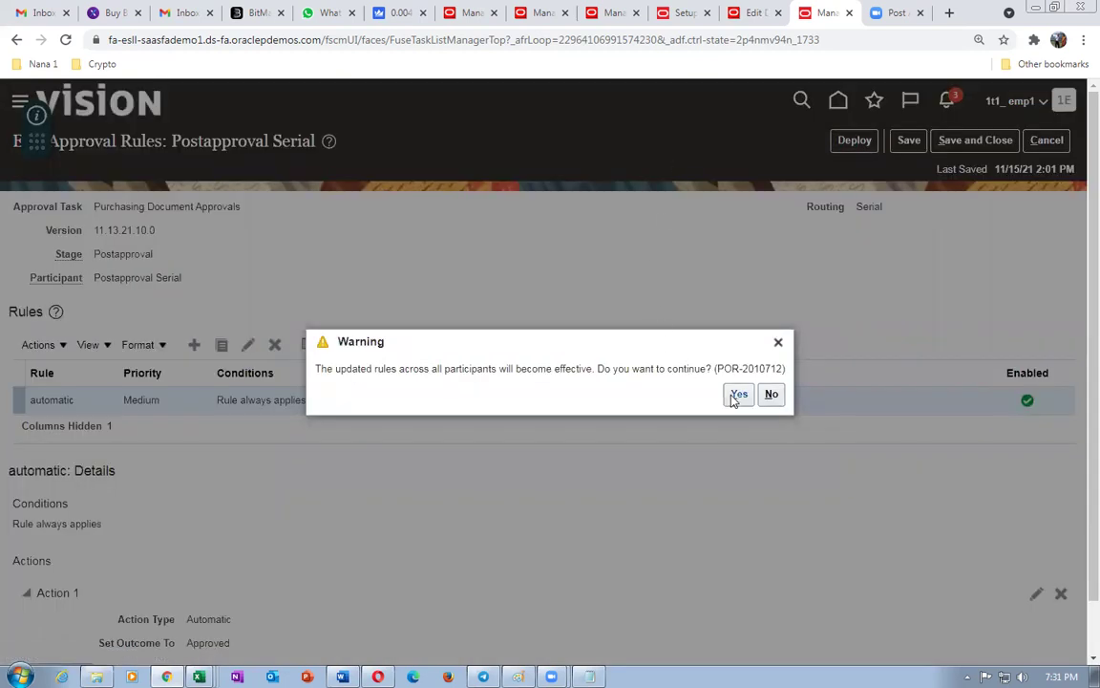
click(737, 396)
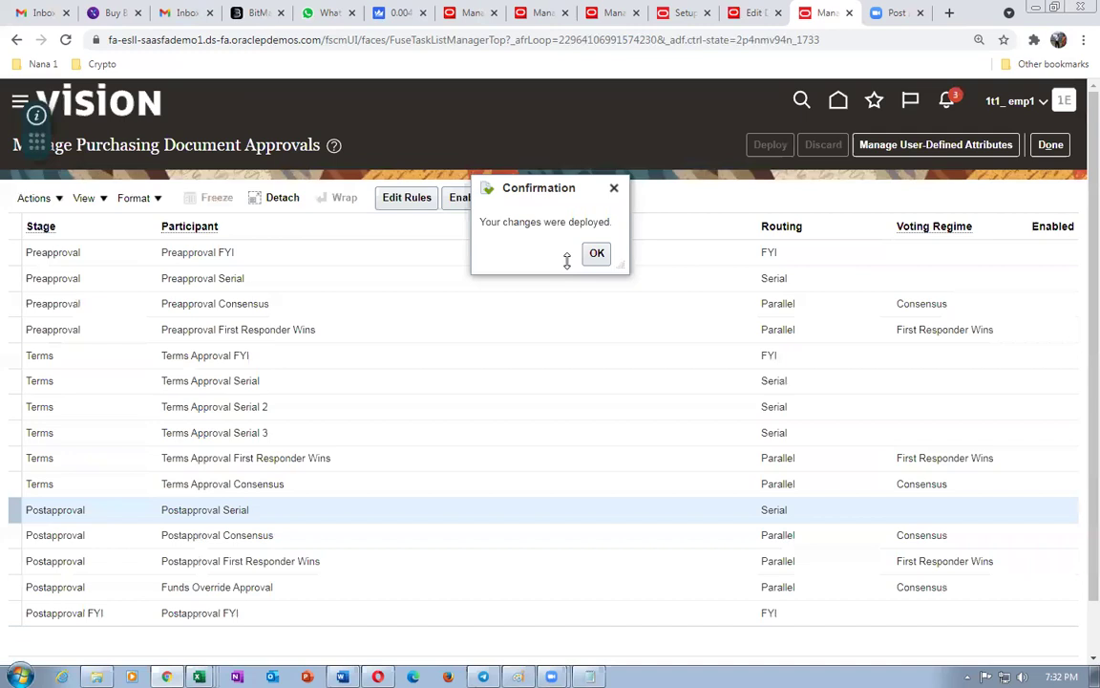
click(594, 254)
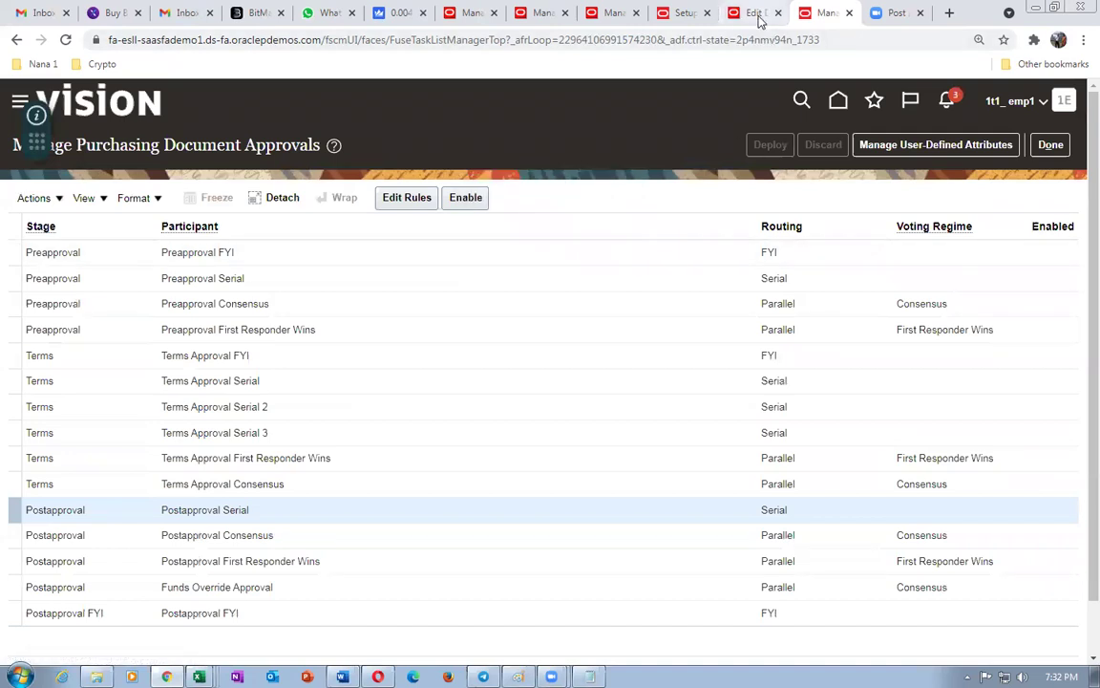
click(466, 198)
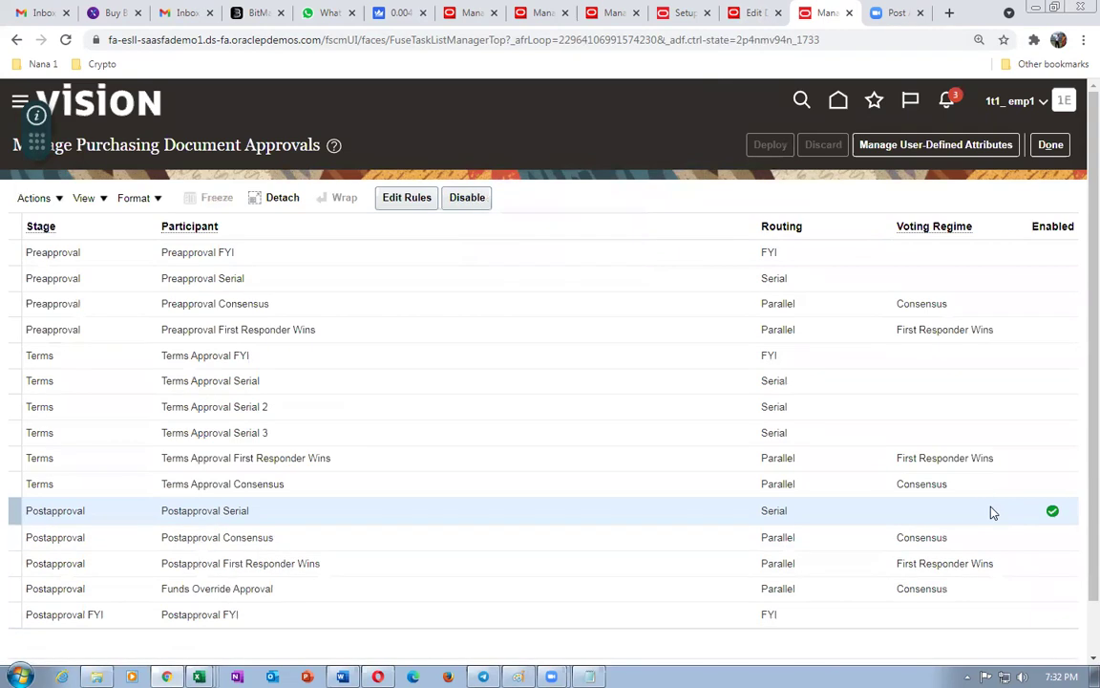
click(751, 13)
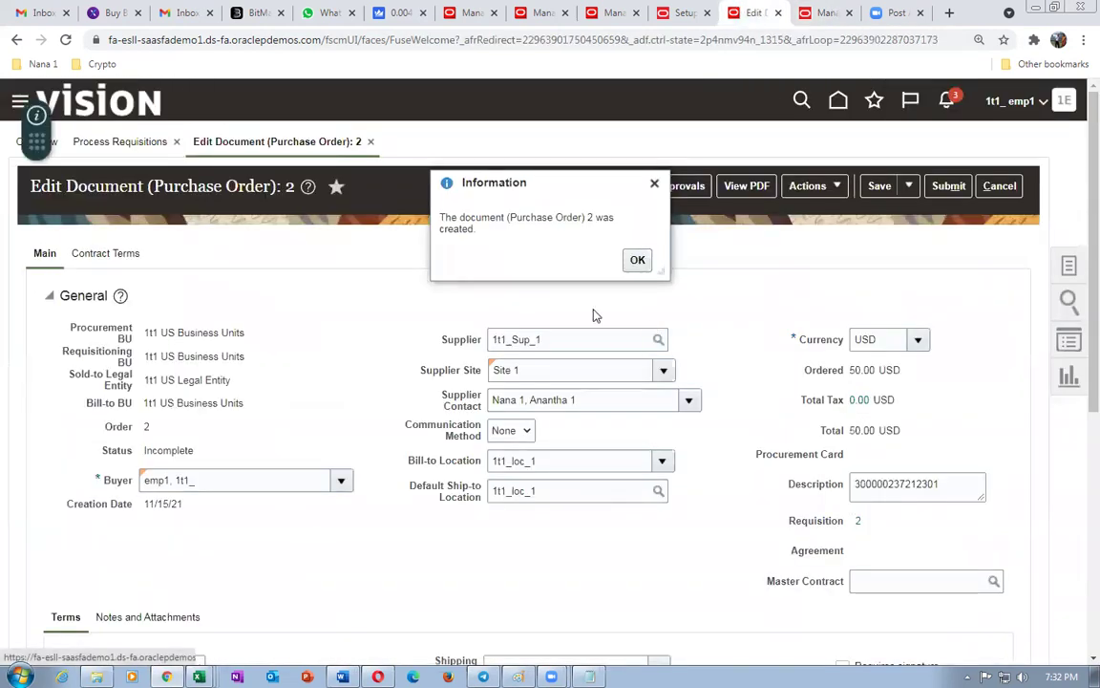
- Review schedule 1, the back-to-back line for order 97392, and save purchase order 2
click(634, 259)
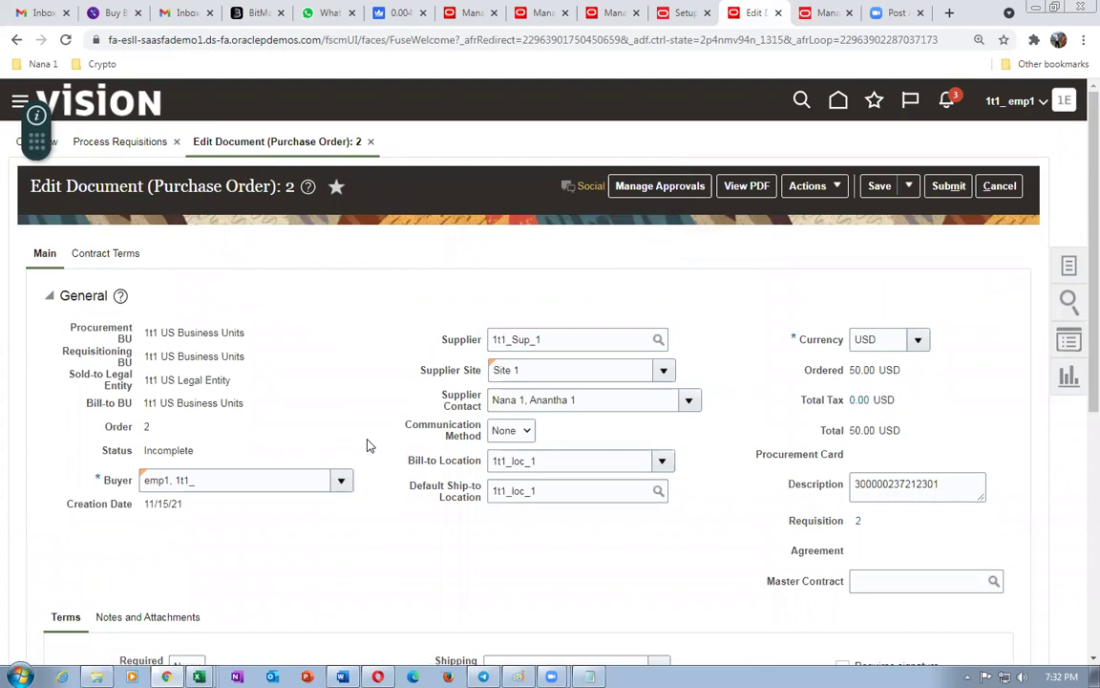
scroll(370, 442, down, 5)
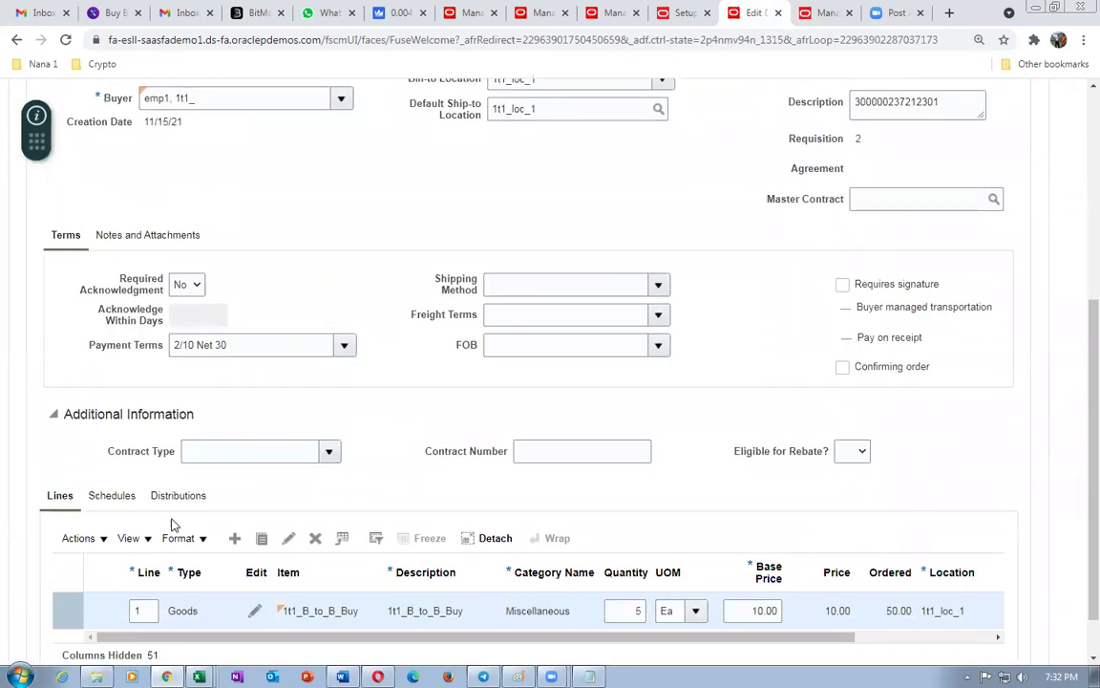
click(111, 495)
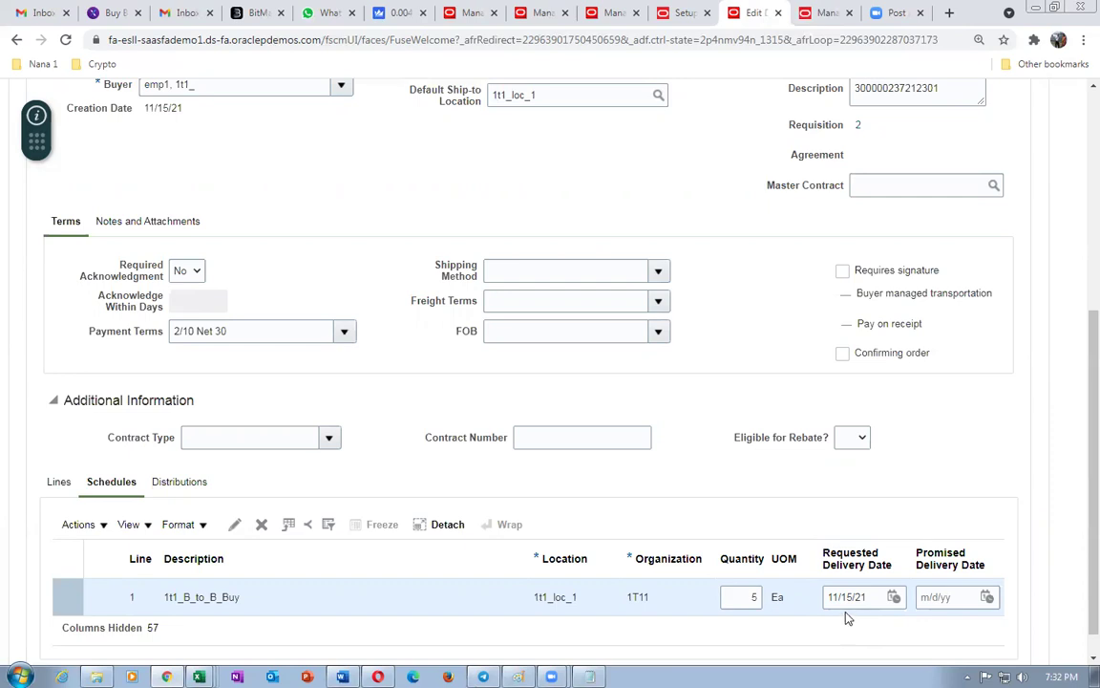
click(234, 525)
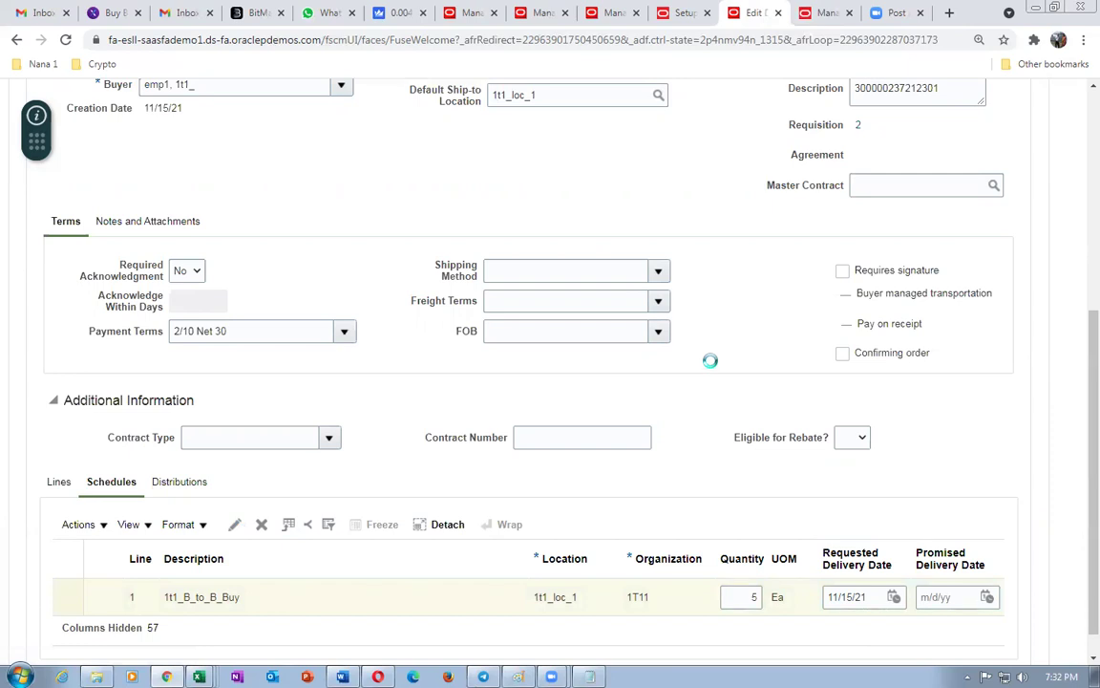
scroll(712, 367, down, 3)
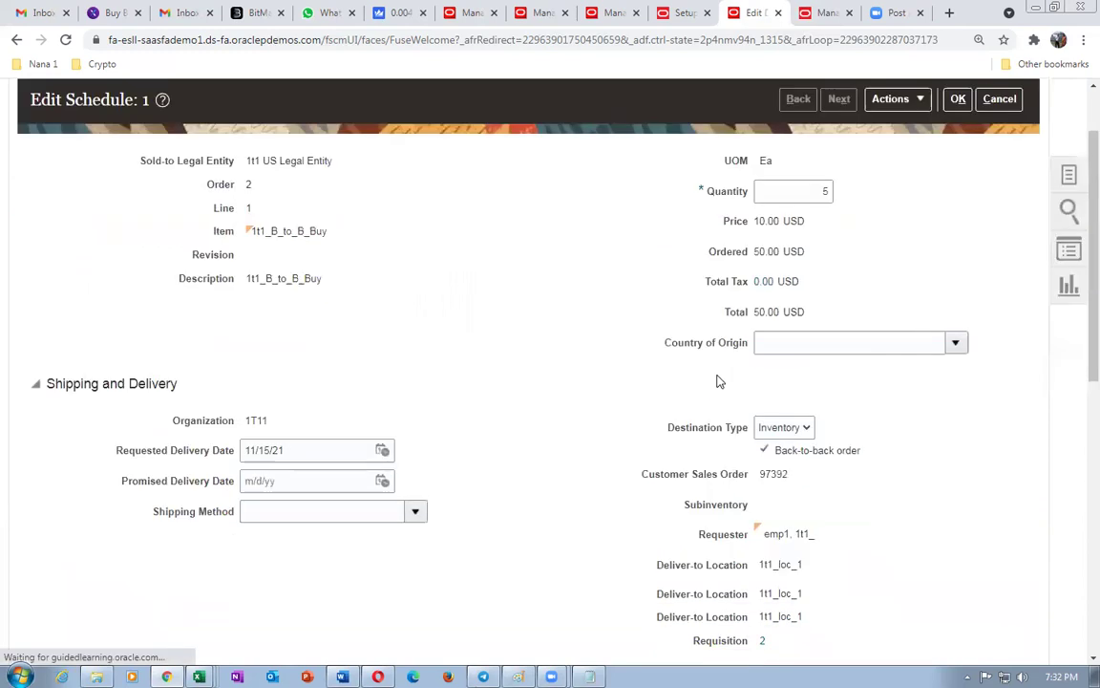
scroll(718, 382, down, 2)
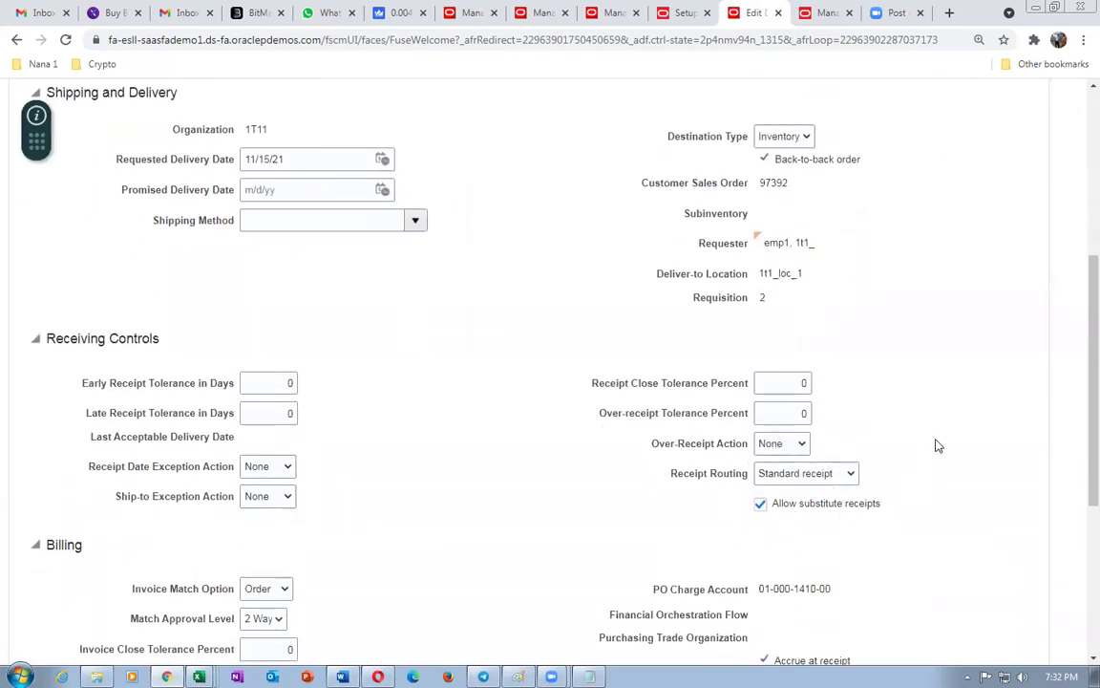
scroll(960, 430, up, 5)
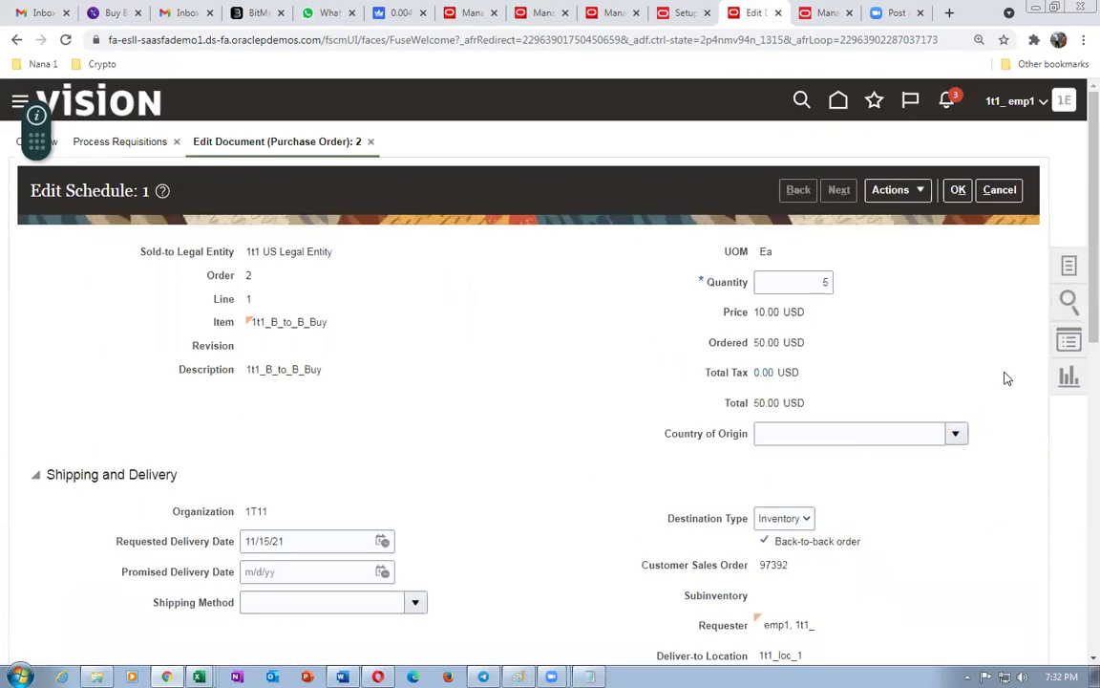
click(958, 190)
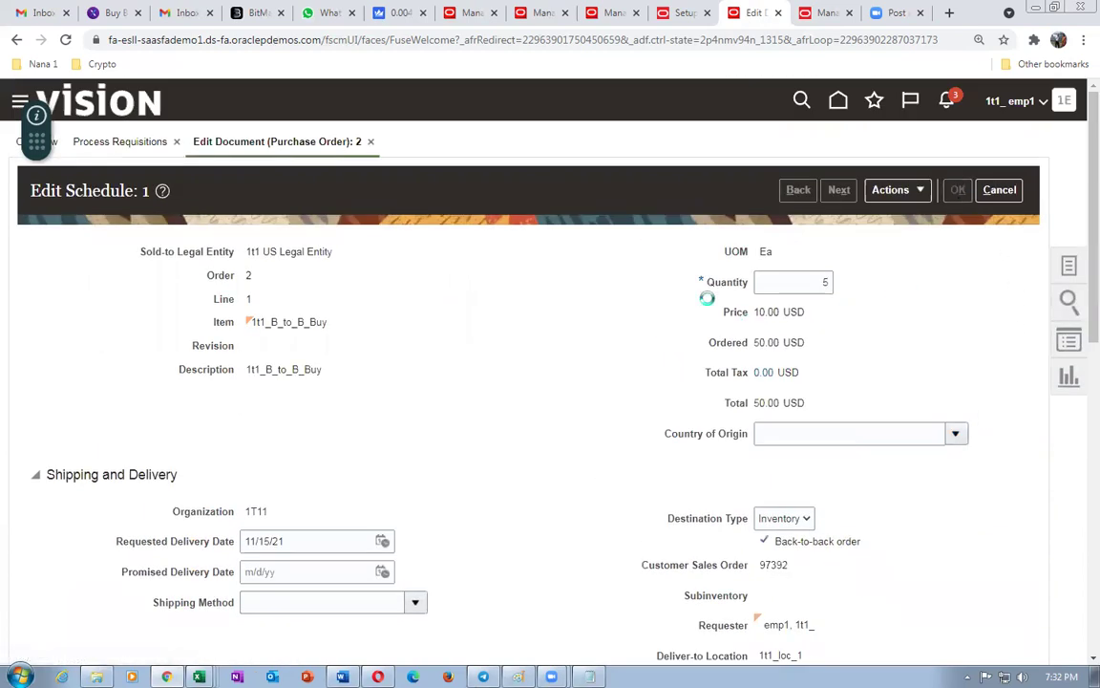
click(876, 185)
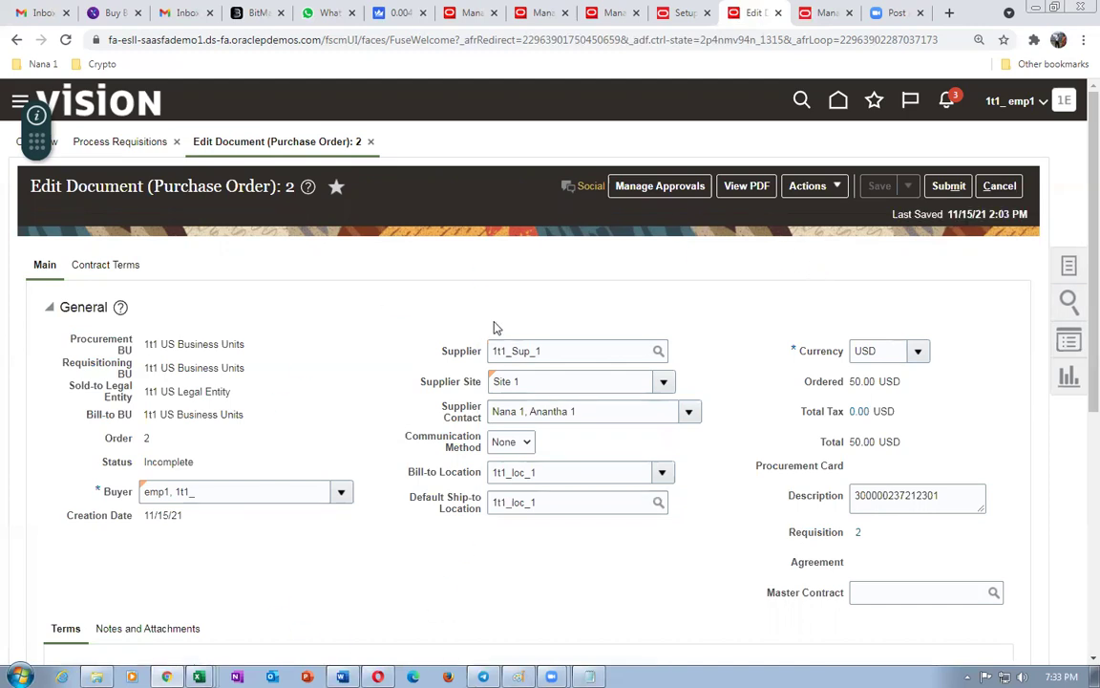
- Validate purchase order 2 with no errors found and bring up its Manage Approvals page
click(812, 185)
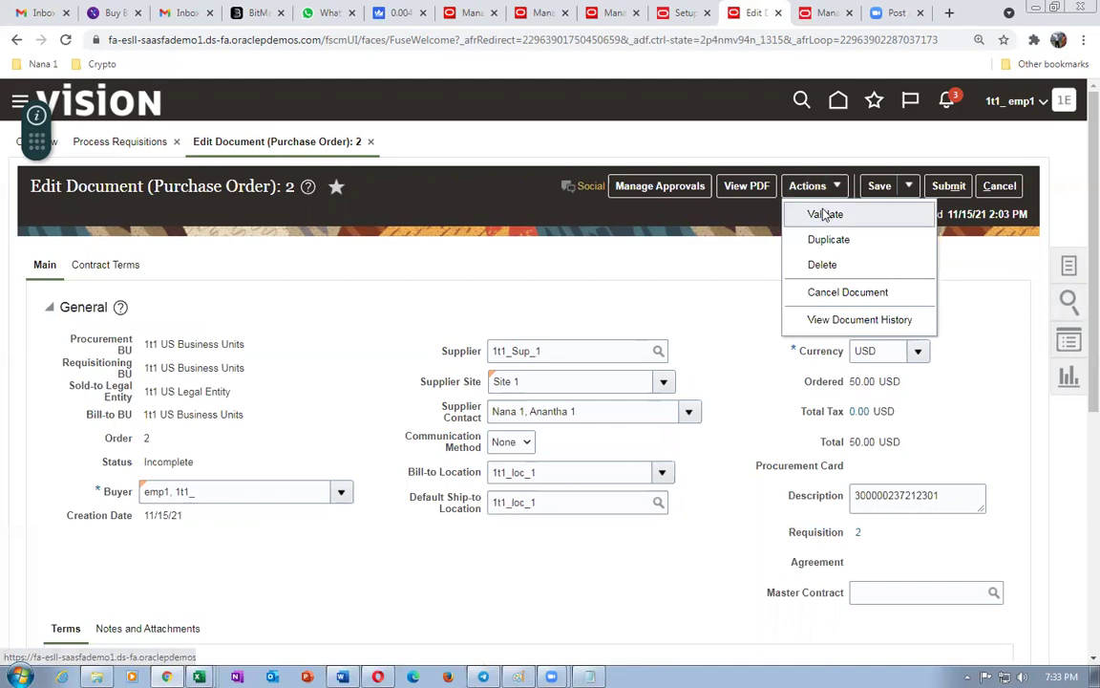
click(825, 214)
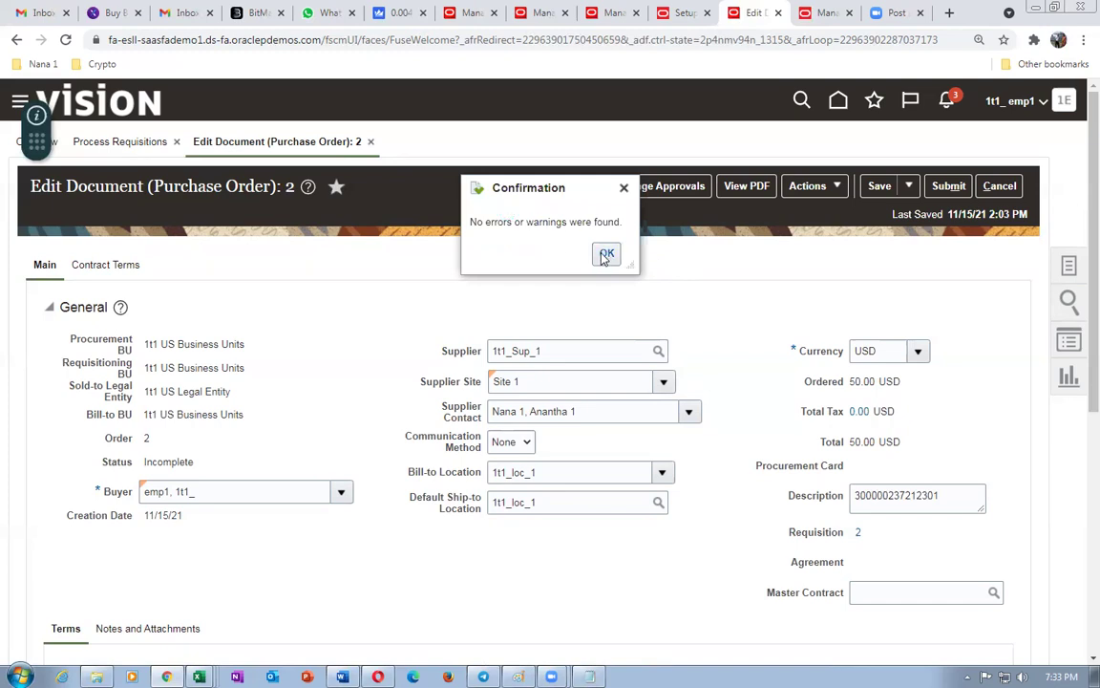
click(606, 252)
click(650, 187)
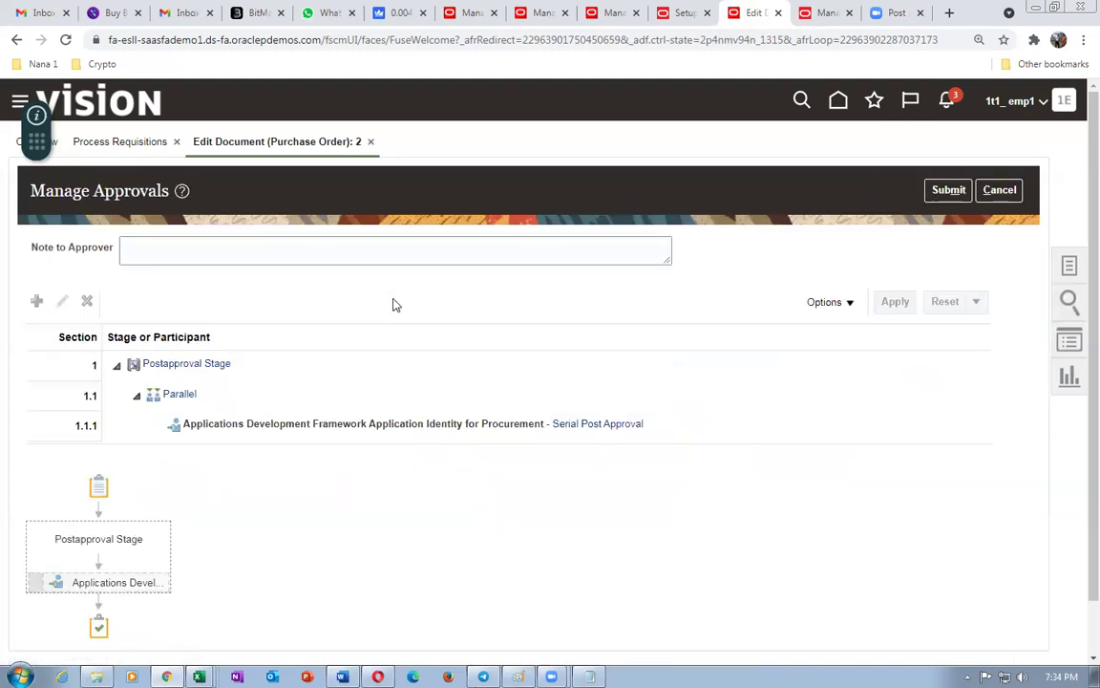
- Submit purchase order 2 for approval through the Postapproval Stage
click(963, 189)
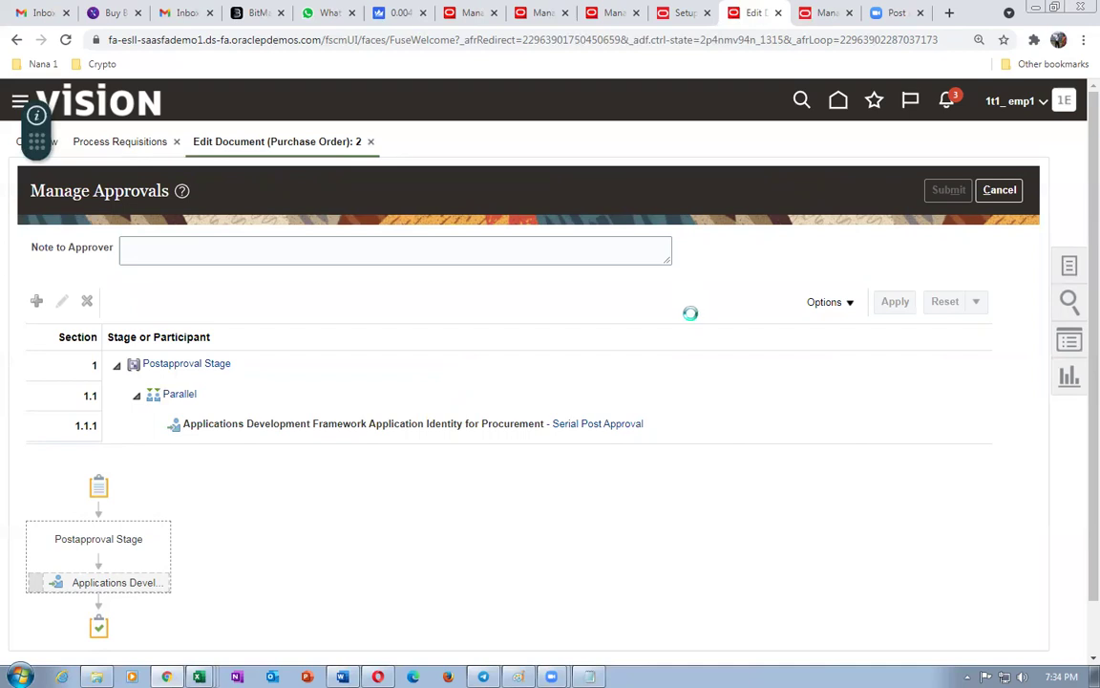
mouse_move(122, 576)
- Acknowledge the submission and refresh the supply order details for 97392
click(670, 253)
click(534, 13)
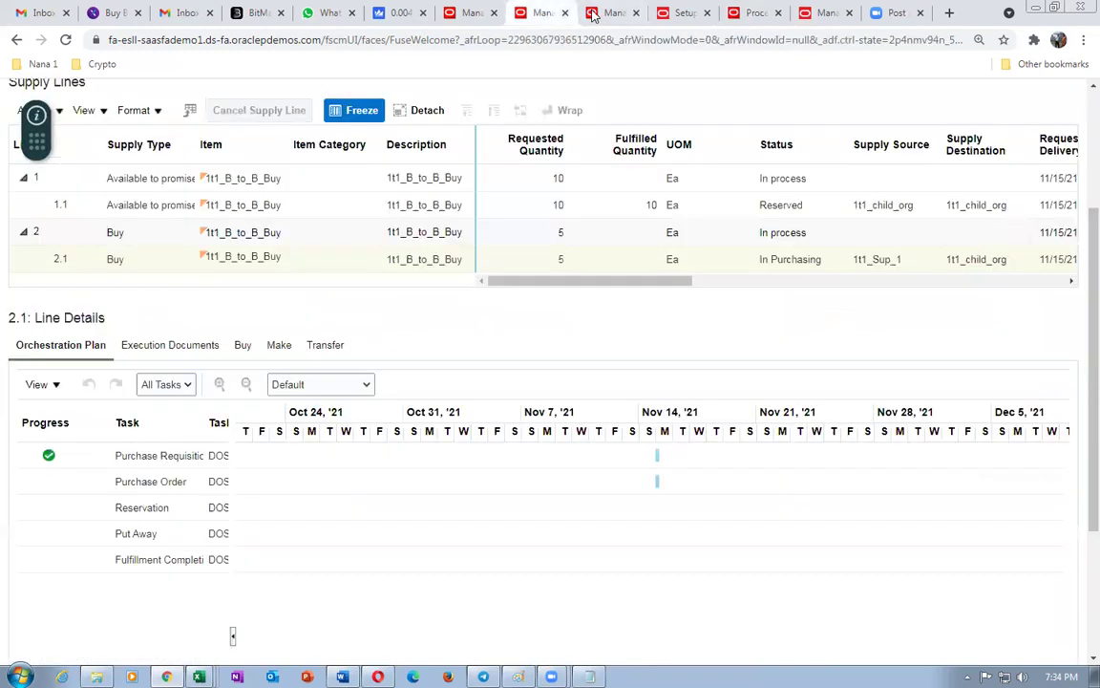
scroll(503, 405, up, 3)
scroll(504, 410, down, 3)
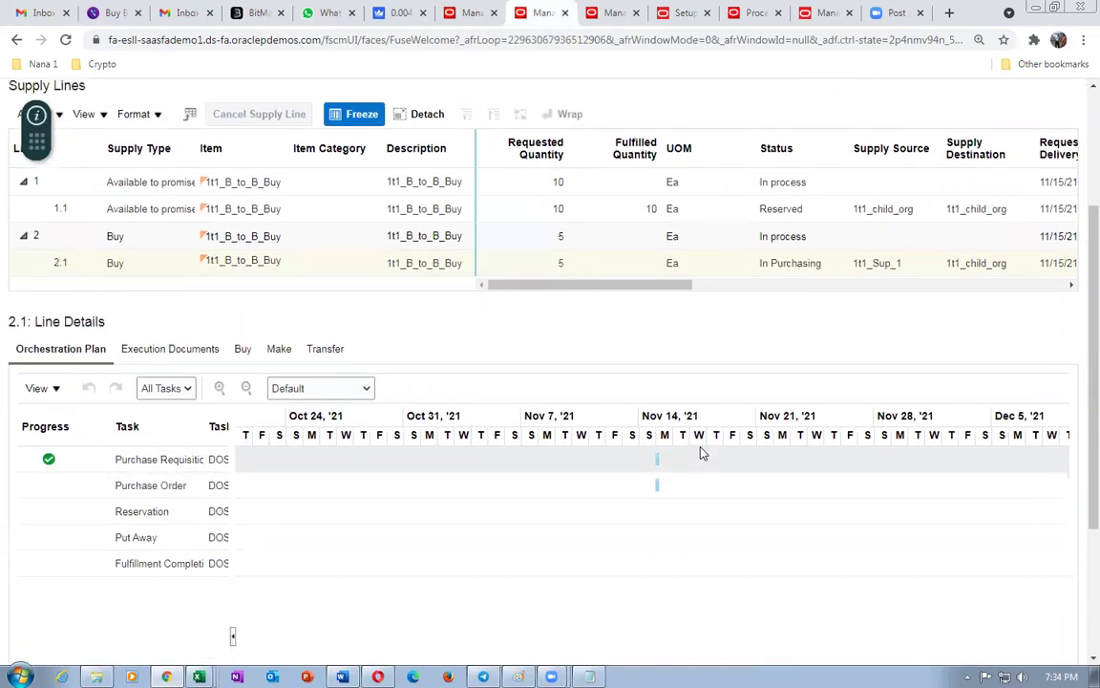
scroll(1013, 375, up, 3)
click(886, 140)
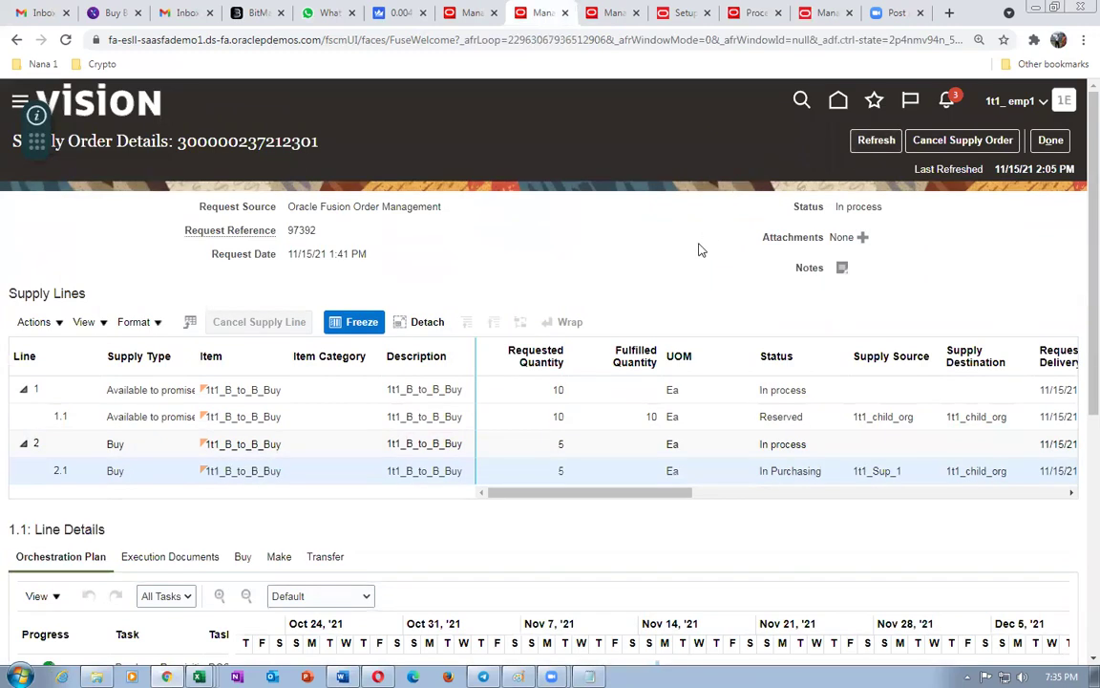
- Check the documents created for the supply line, then switch to the Supplier Portal window
scroll(379, 438, down, 3)
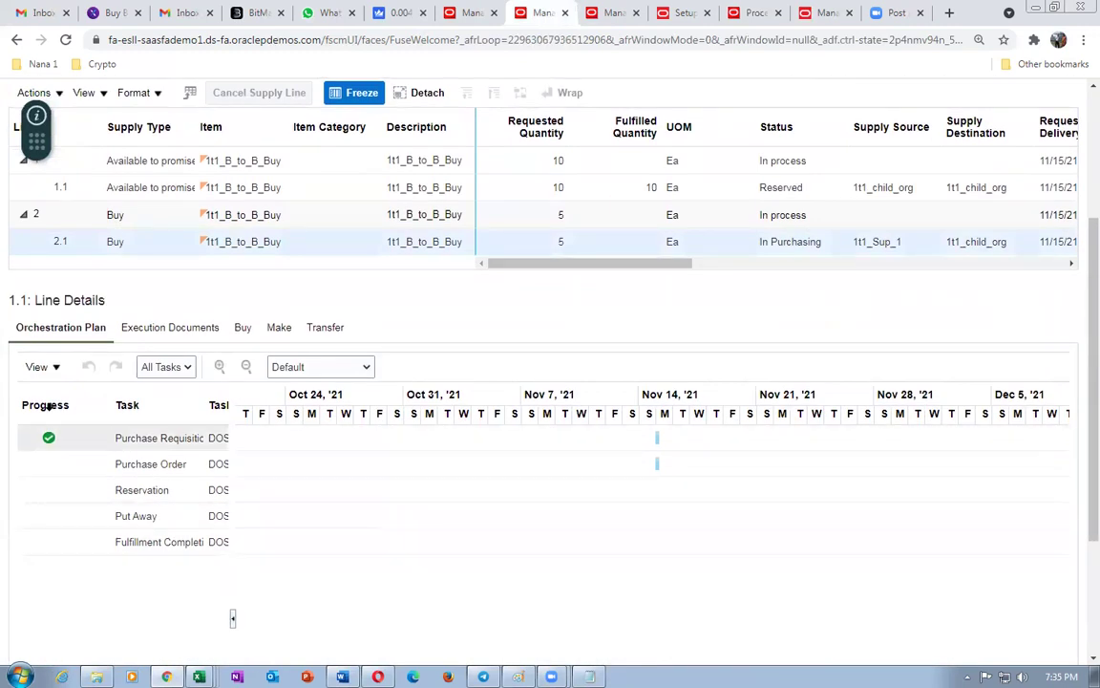
click(174, 330)
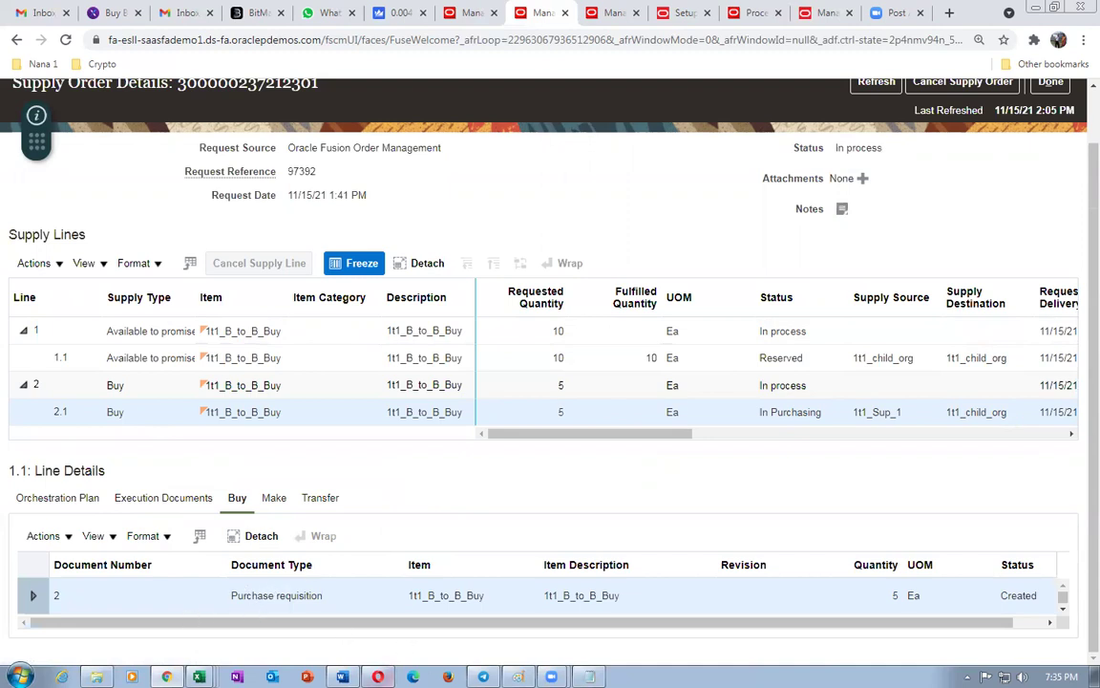
key(alt+Tab)
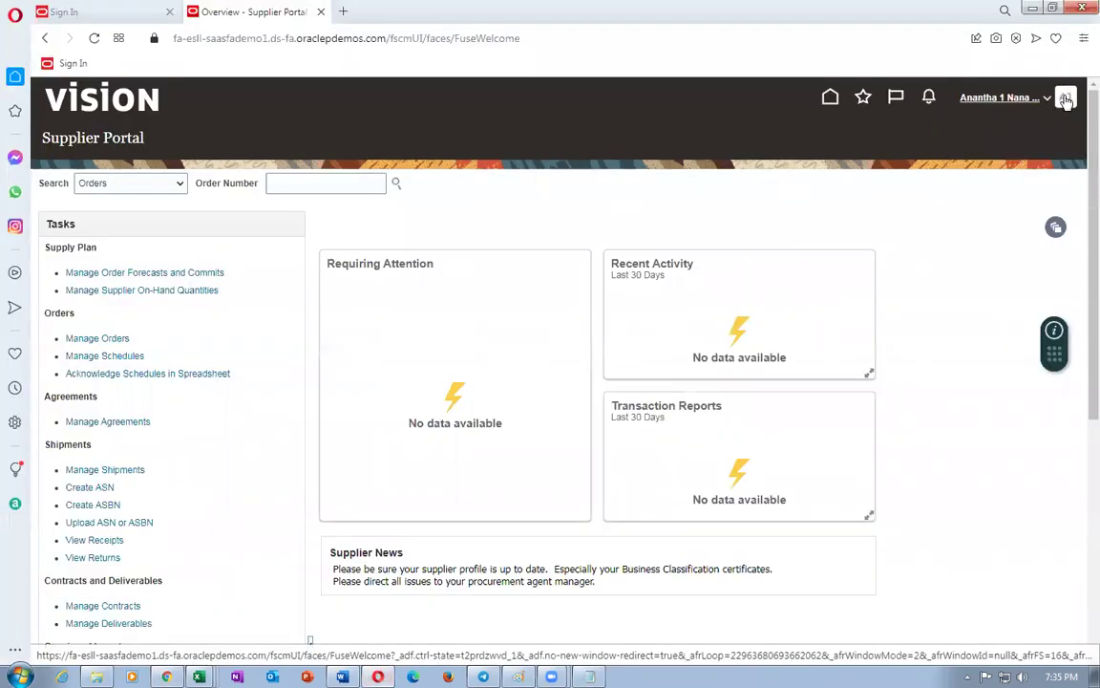
click(1001, 97)
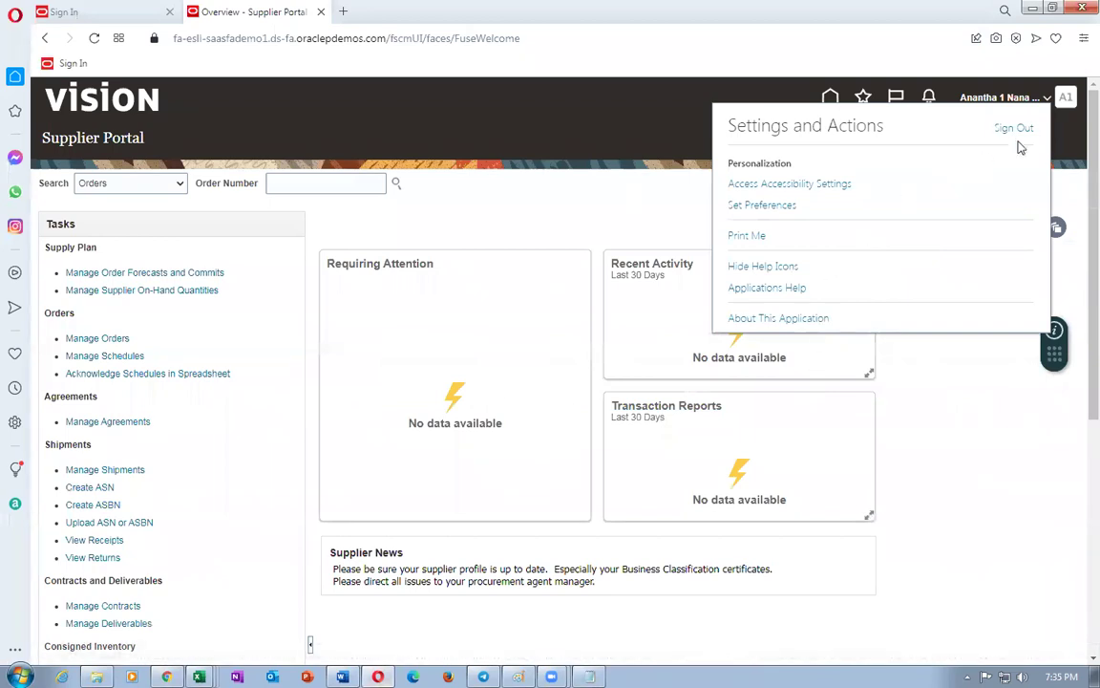
- Sign out of the Supplier Portal, sign back in as the saved supplier user, and return to Chrome
click(1025, 133)
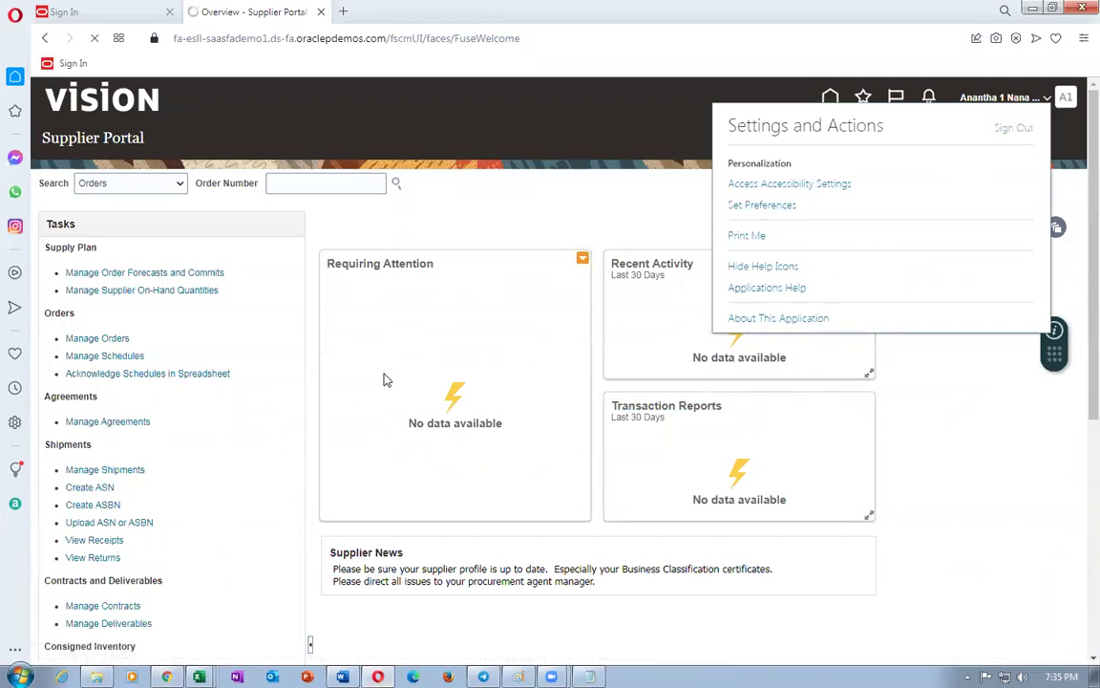
click(550, 391)
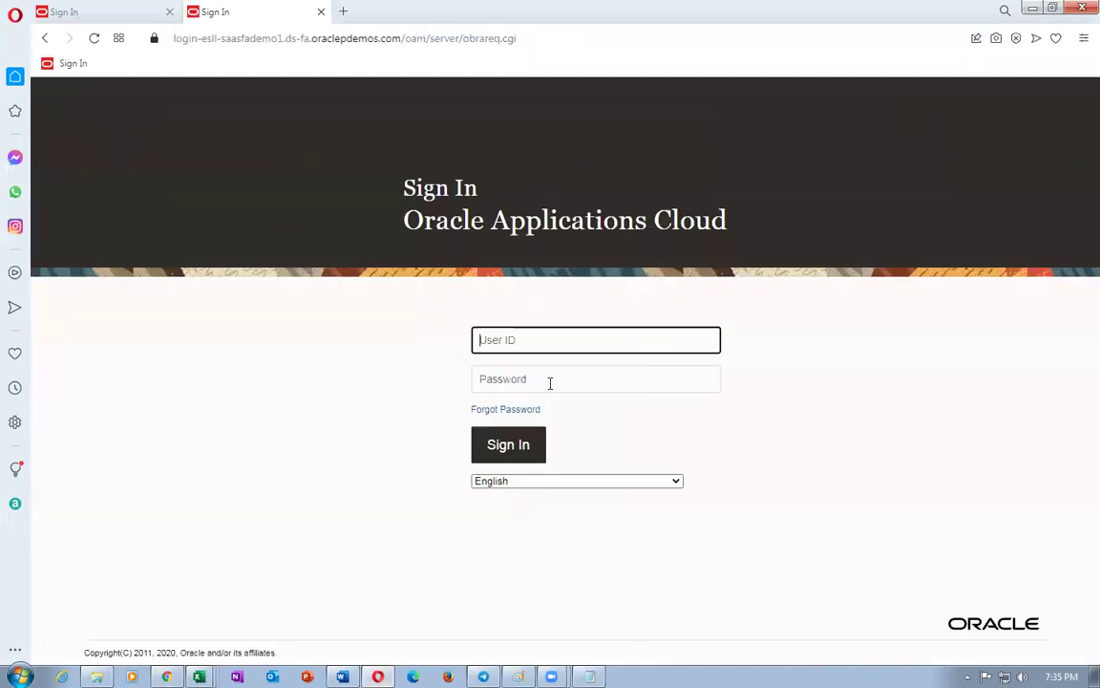
text(a1)
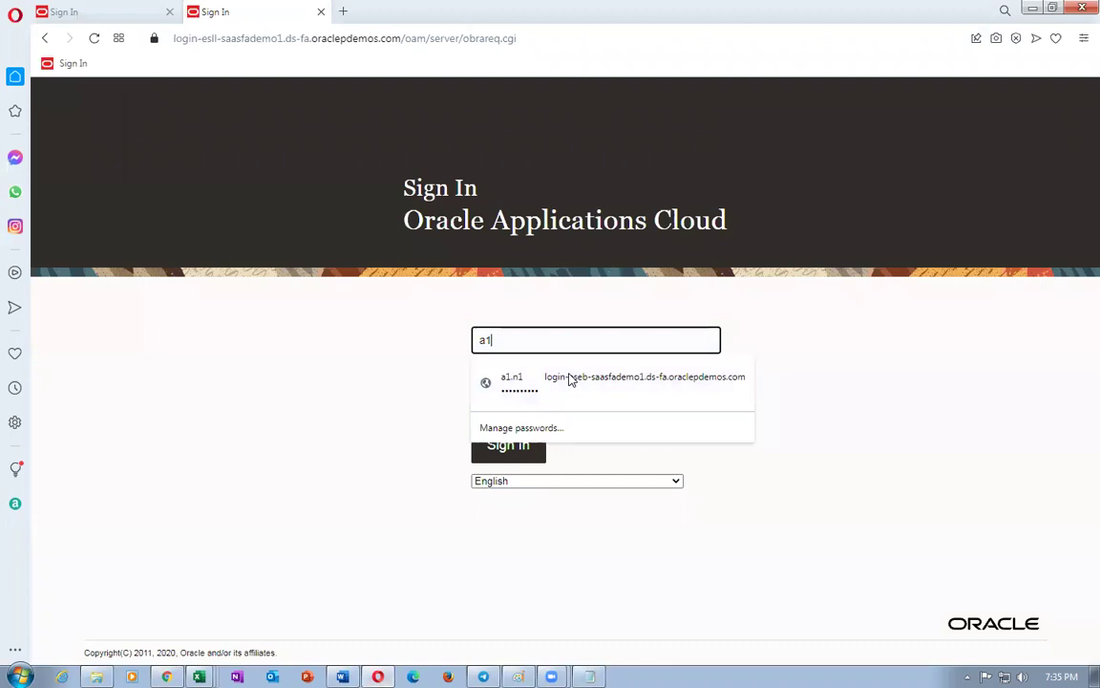
click(570, 379)
text(••)
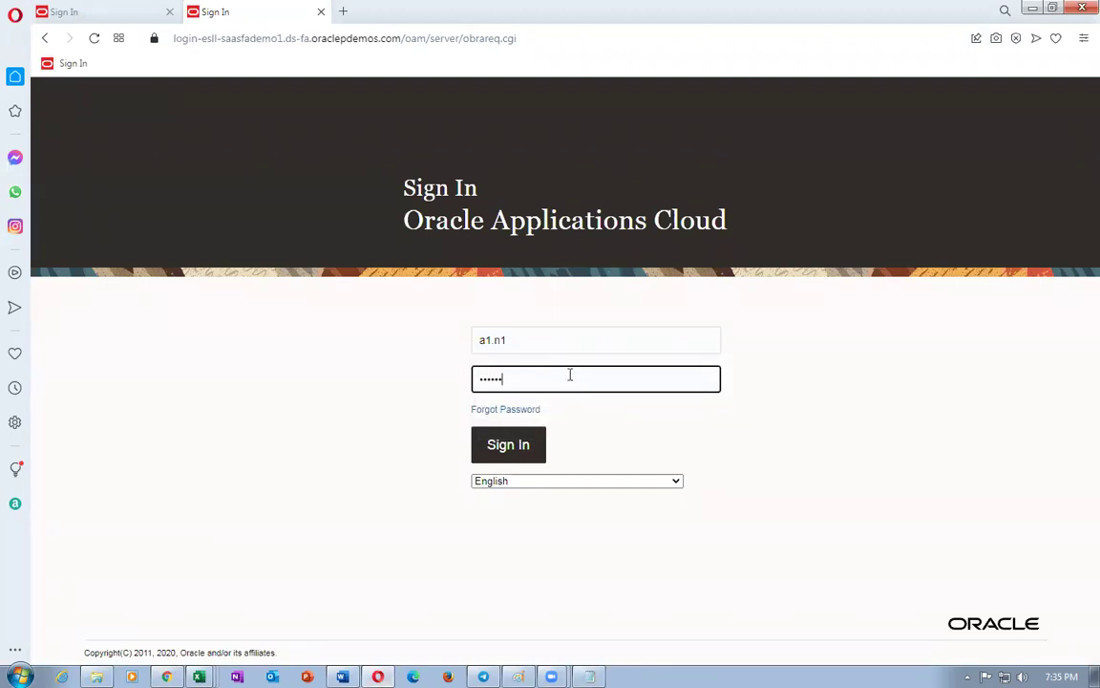
click(513, 445)
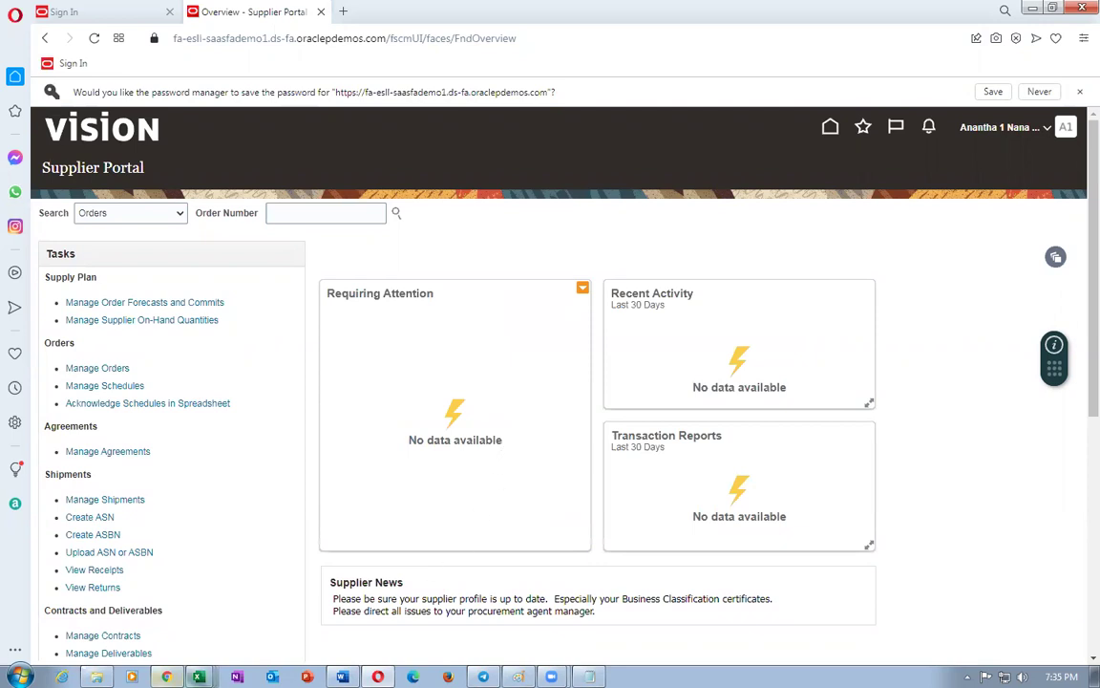
key(alt+Tab)
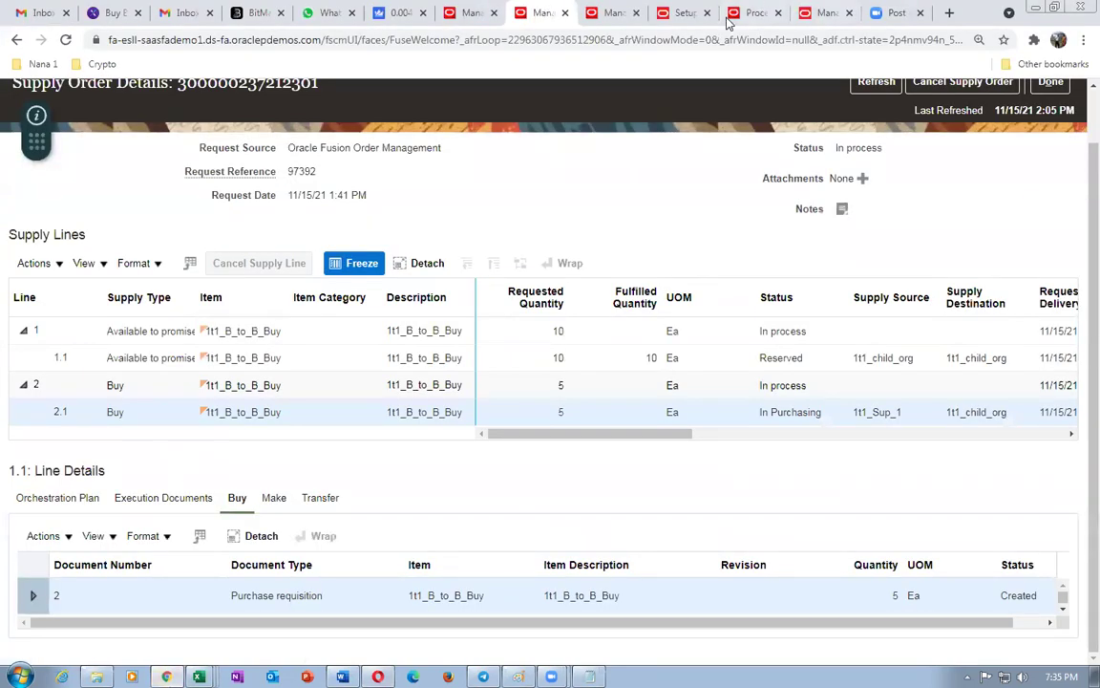
- Close the purchasing document approvals and requisition processing pages with Done
click(827, 13)
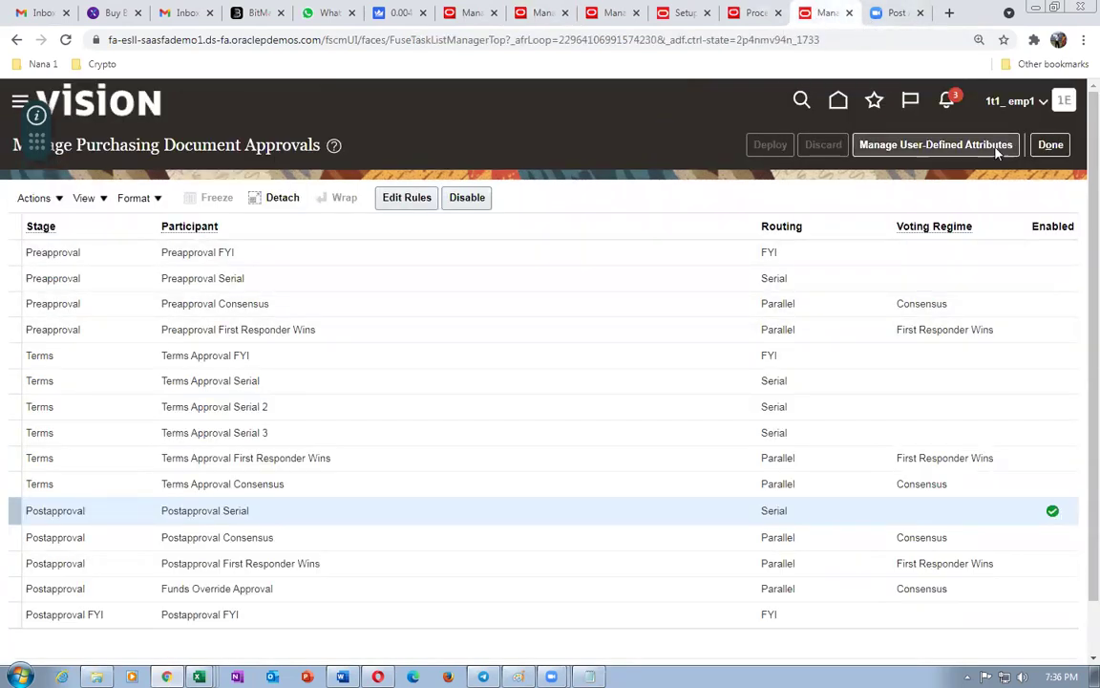
click(1050, 144)
click(754, 12)
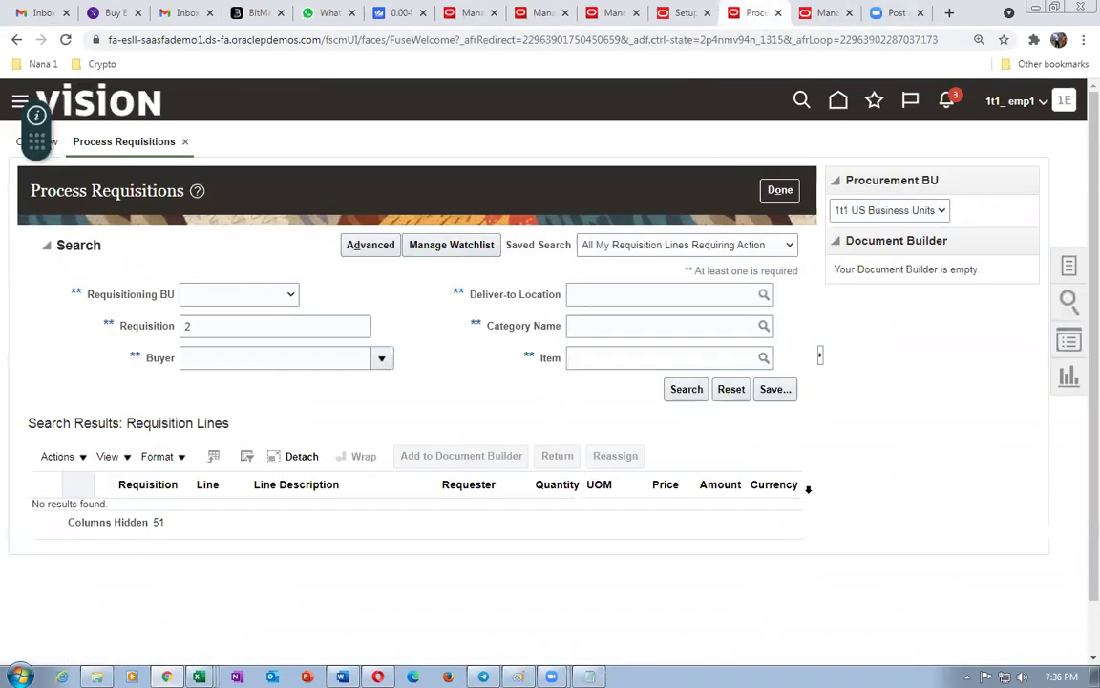
click(781, 191)
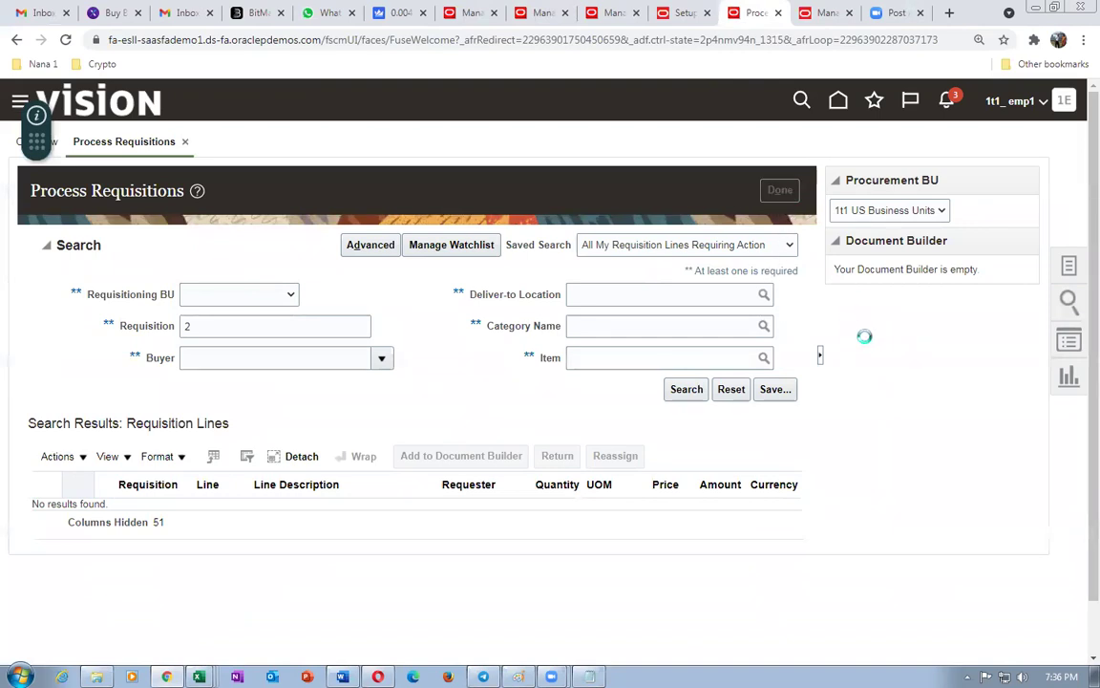
- Search Manage Orders for order number 2
click(1070, 273)
click(984, 235)
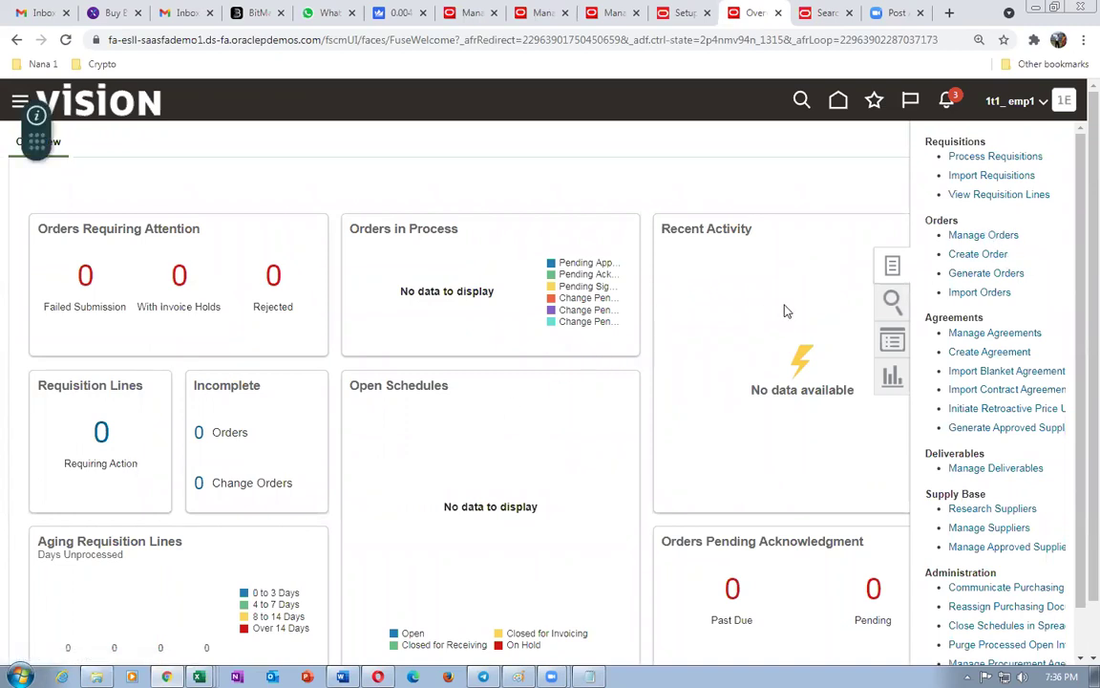
click(856, 342)
text(2)
key(Tab)
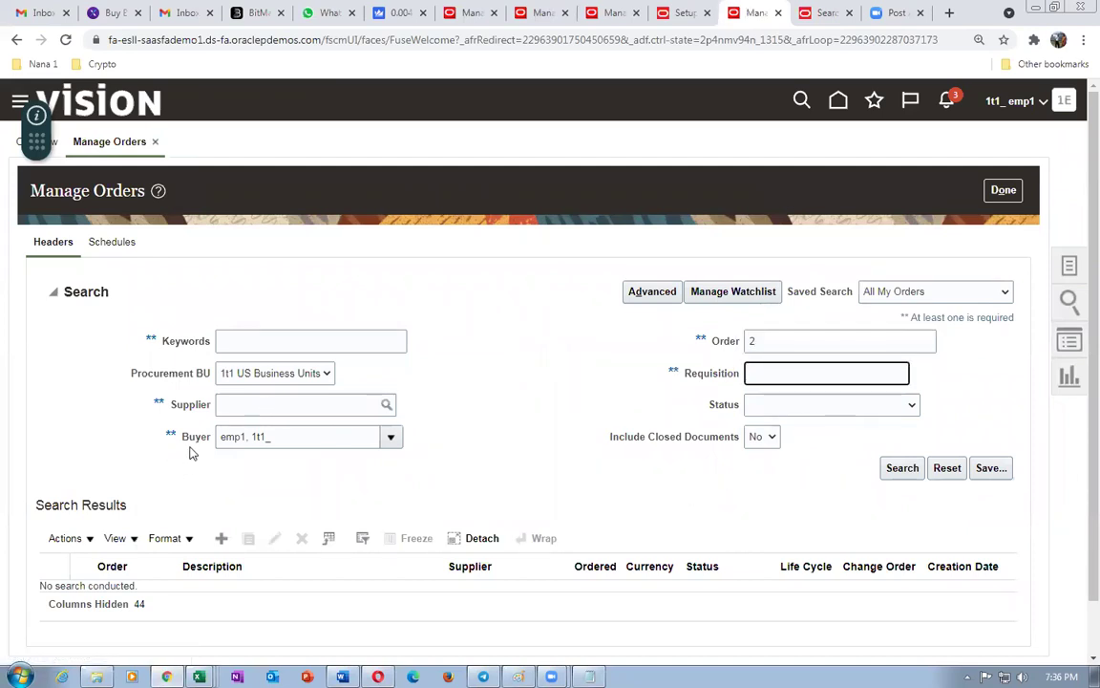
click(903, 469)
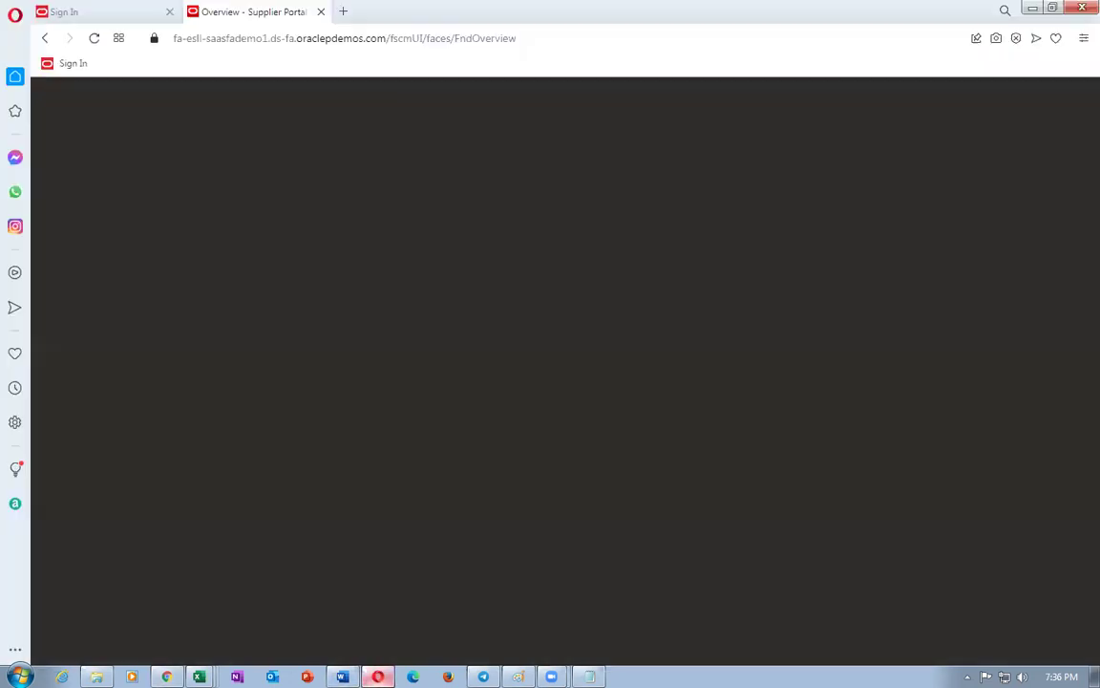
- Reopen the Supplier Portal overview from the Vision home page
key(alt+Tab)
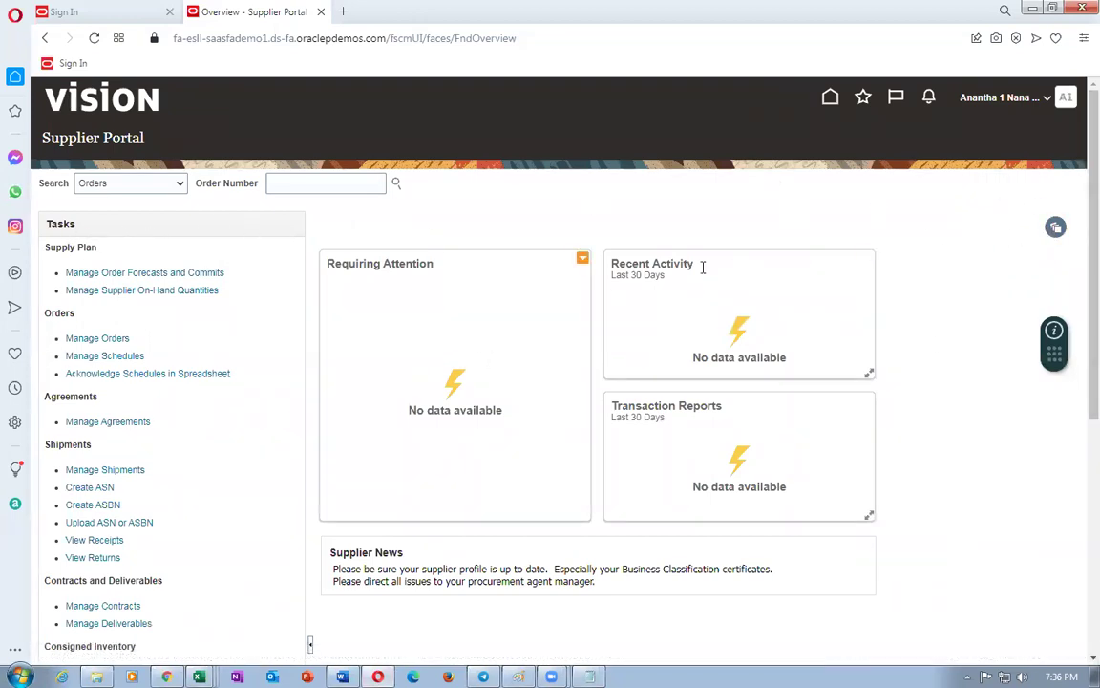
click(830, 100)
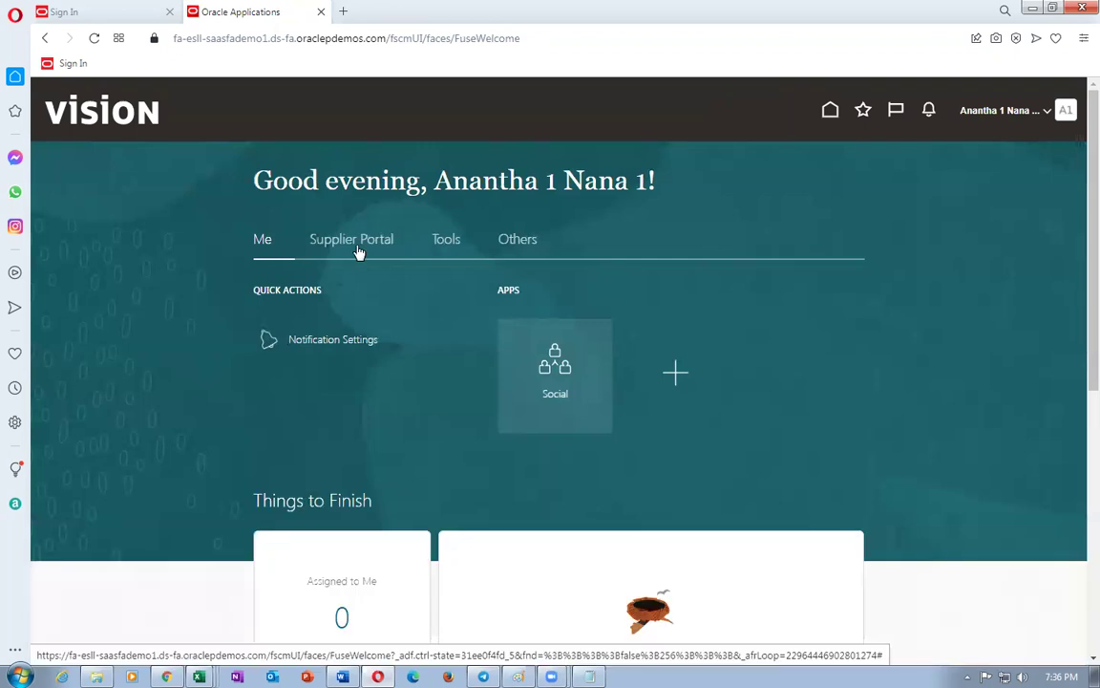
click(358, 245)
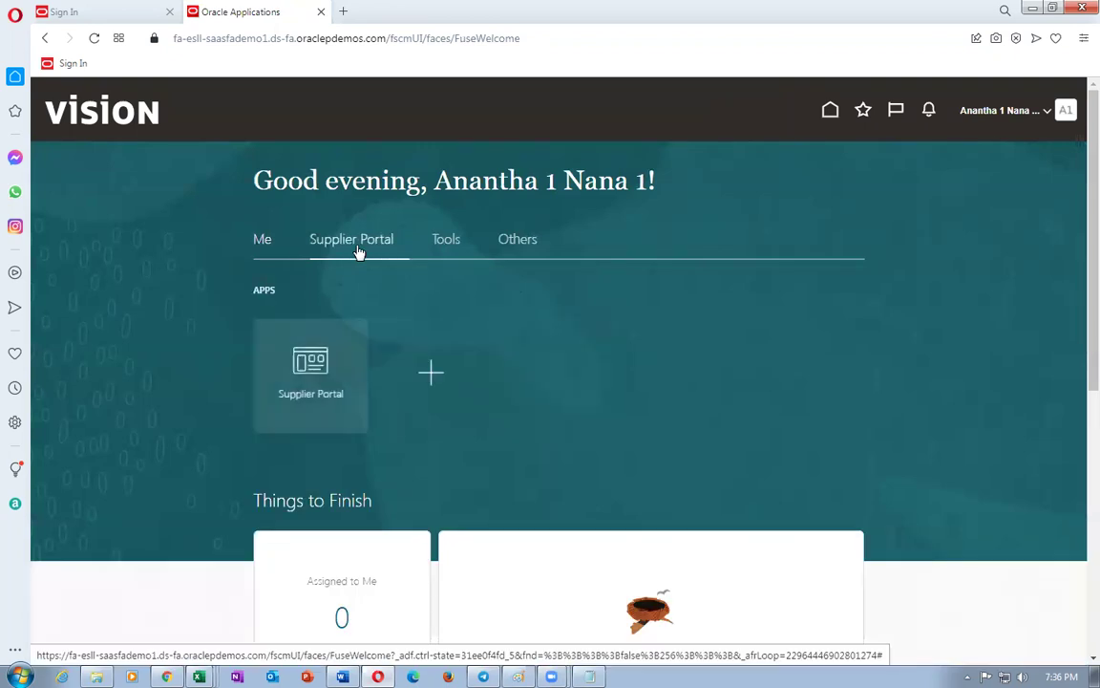
click(324, 401)
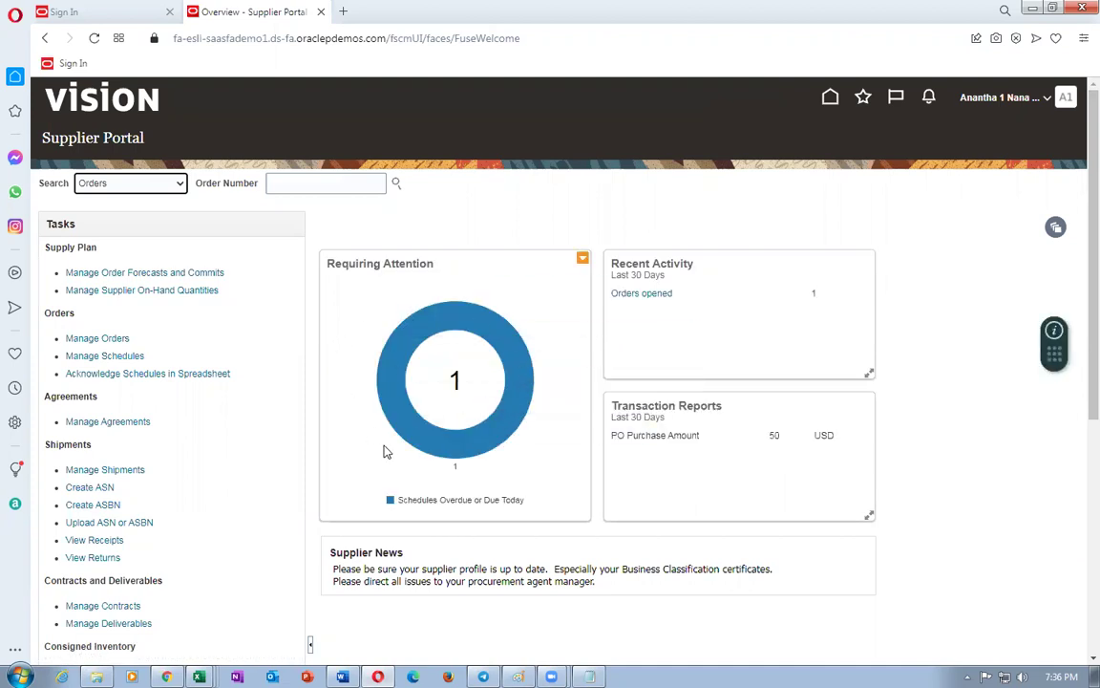
- Review purchase order 2 behind the overdue schedule, then start Create ASN
mouse_move(452, 449)
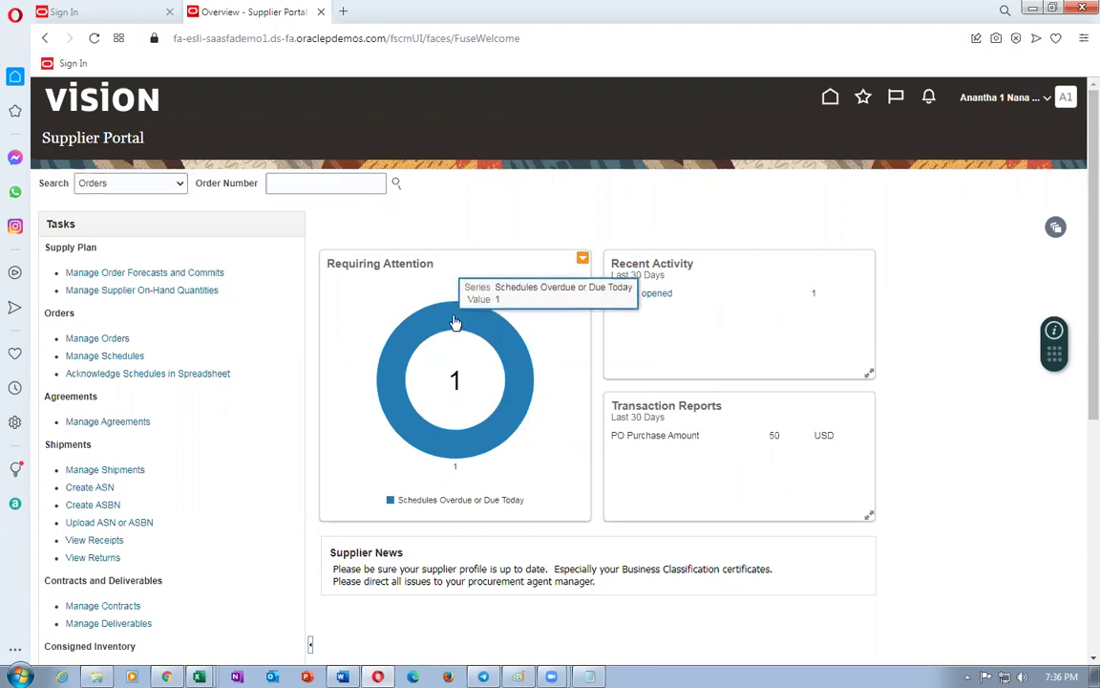
click(459, 322)
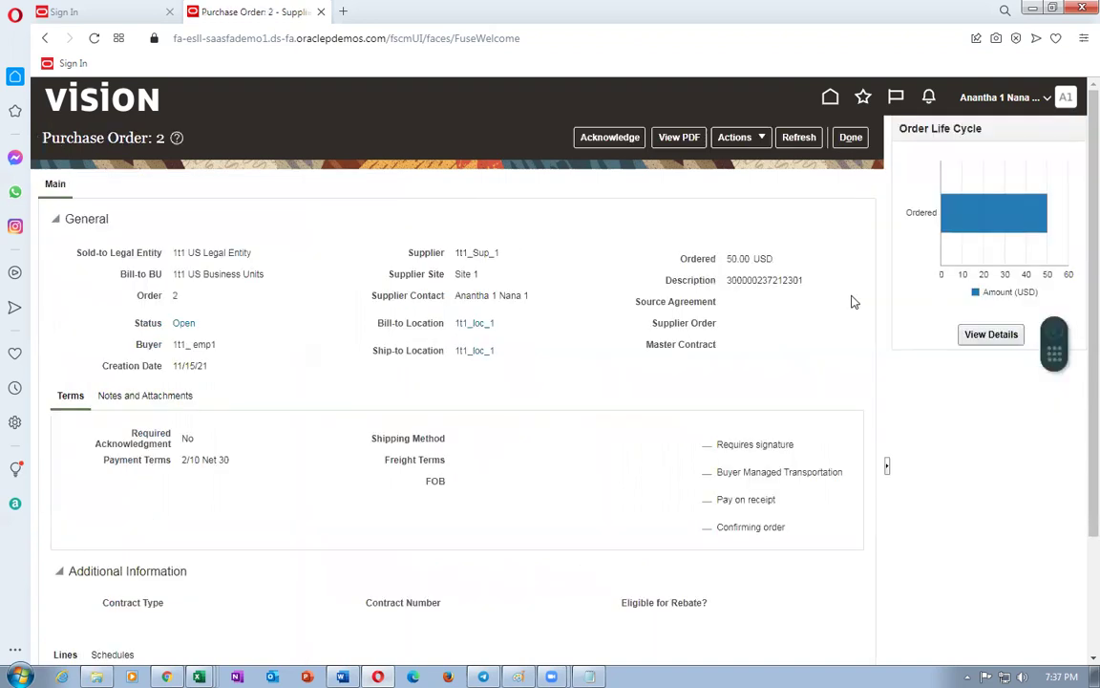
click(851, 137)
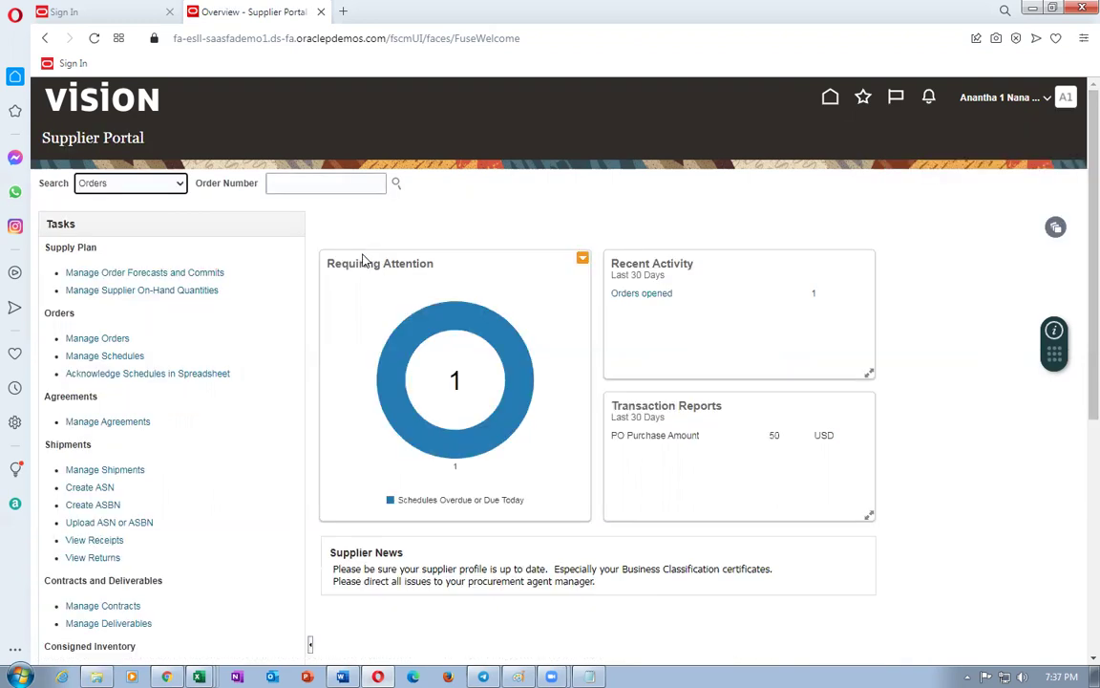
scroll(139, 439, down, 3)
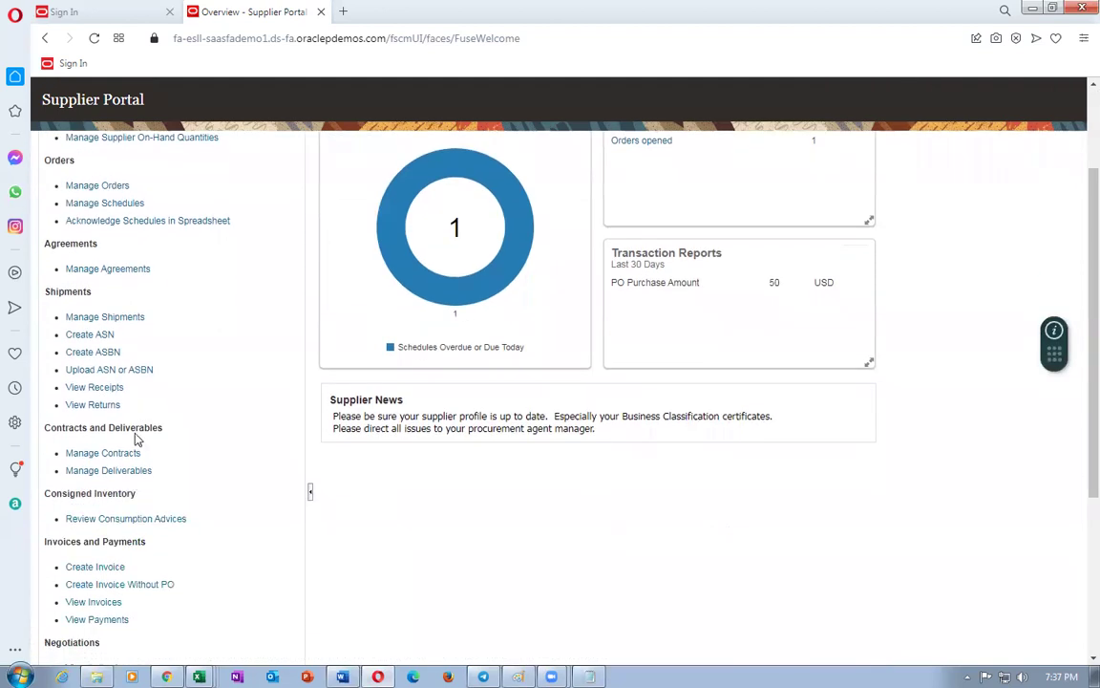
click(92, 335)
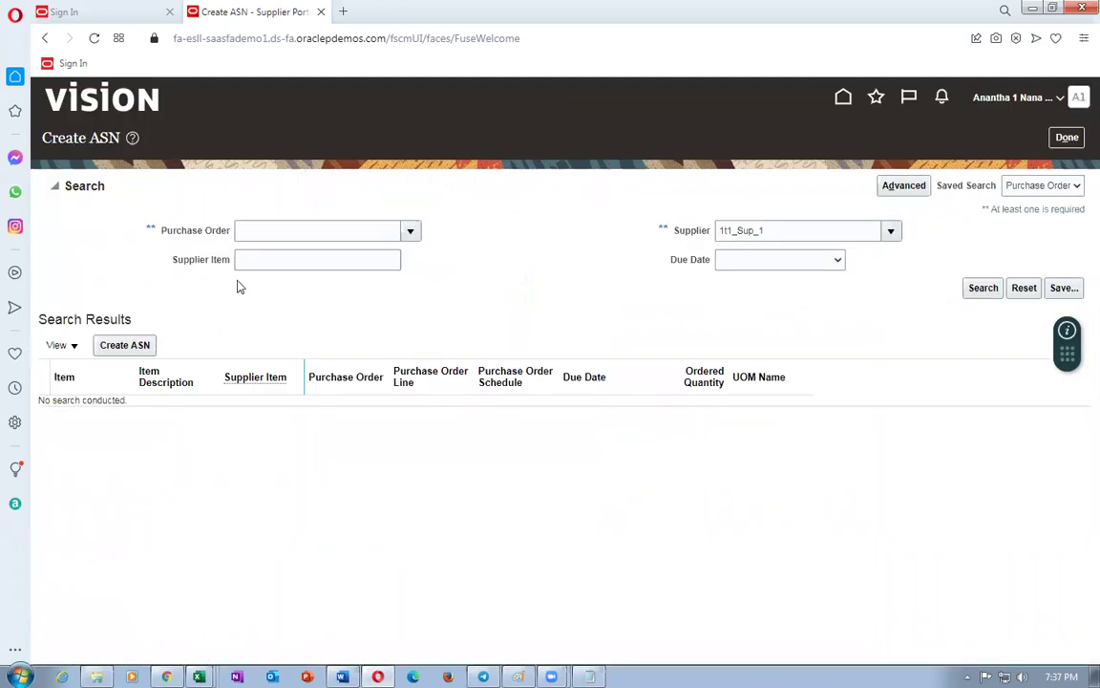
- Search for purchase order 2, select its schedule line and create an ASN for it
click(273, 234)
text(2)
key(Tab)
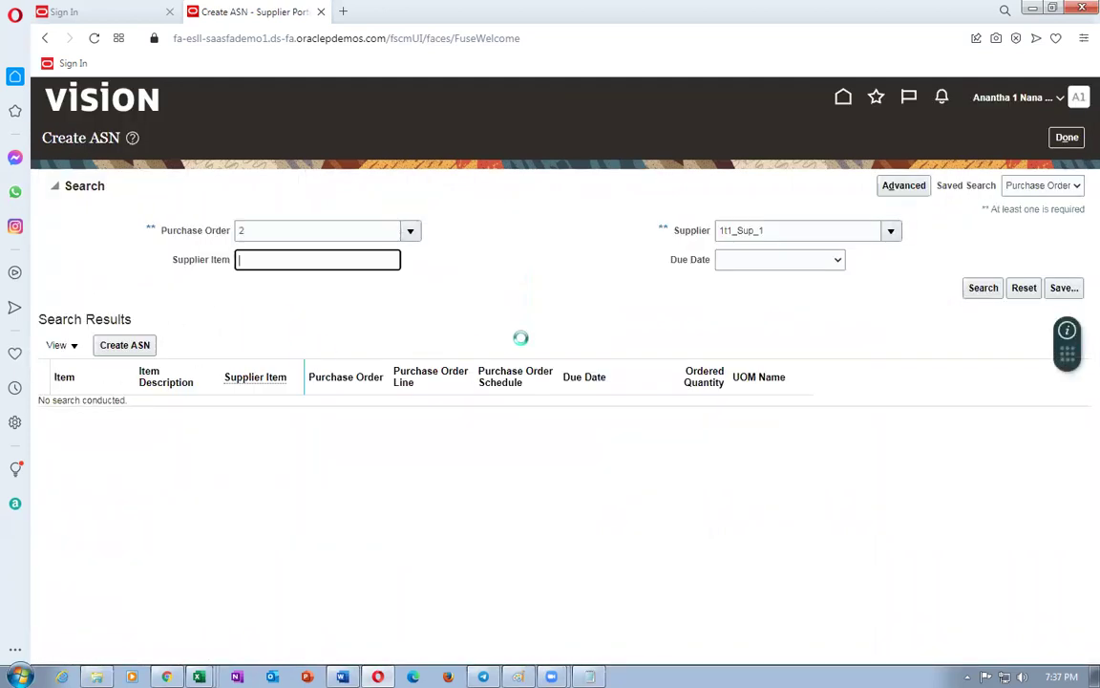
click(983, 287)
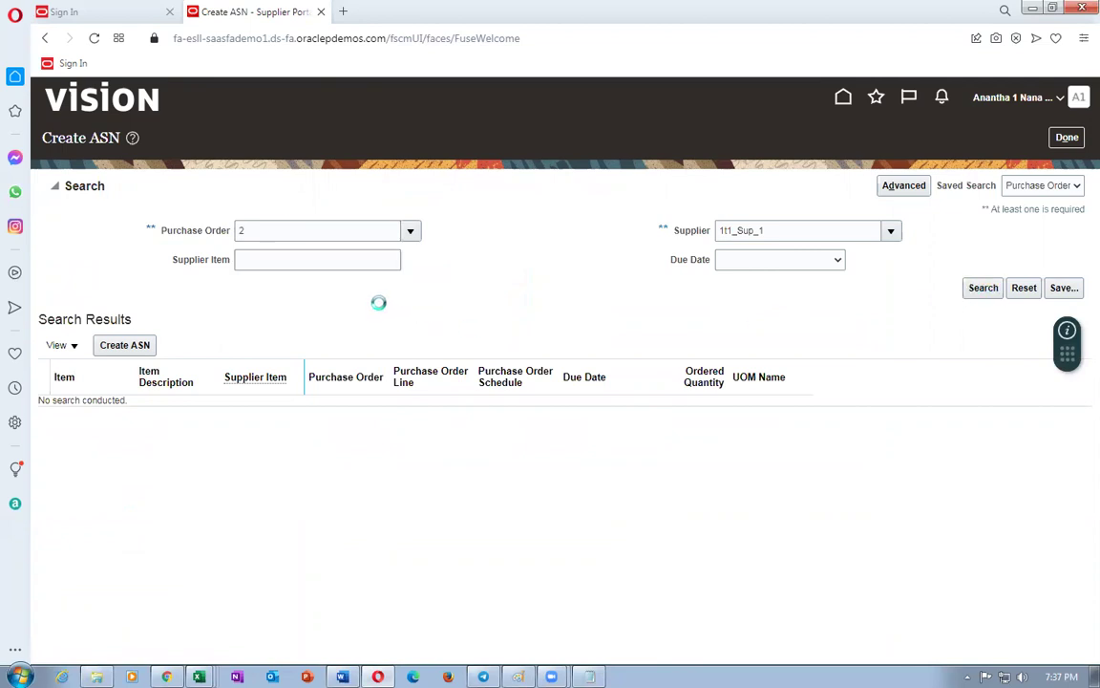
click(35, 298)
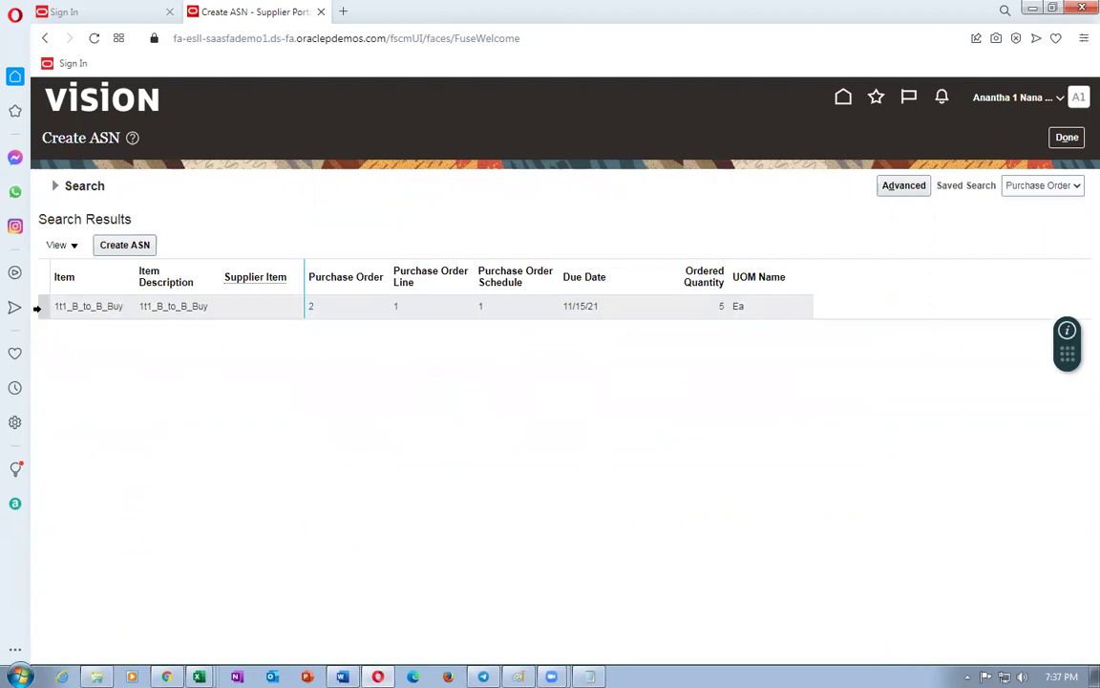
click(124, 246)
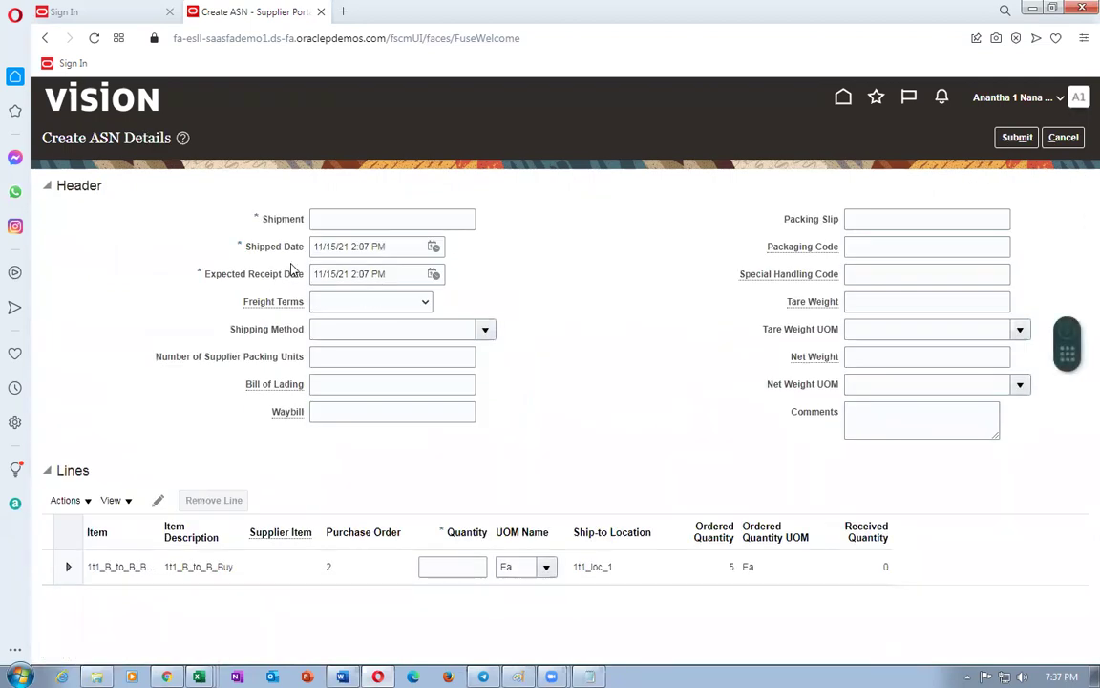
- Enter the shipment number, Buyer pays freight terms and shipping method 1t1_DHL
click(345, 221)
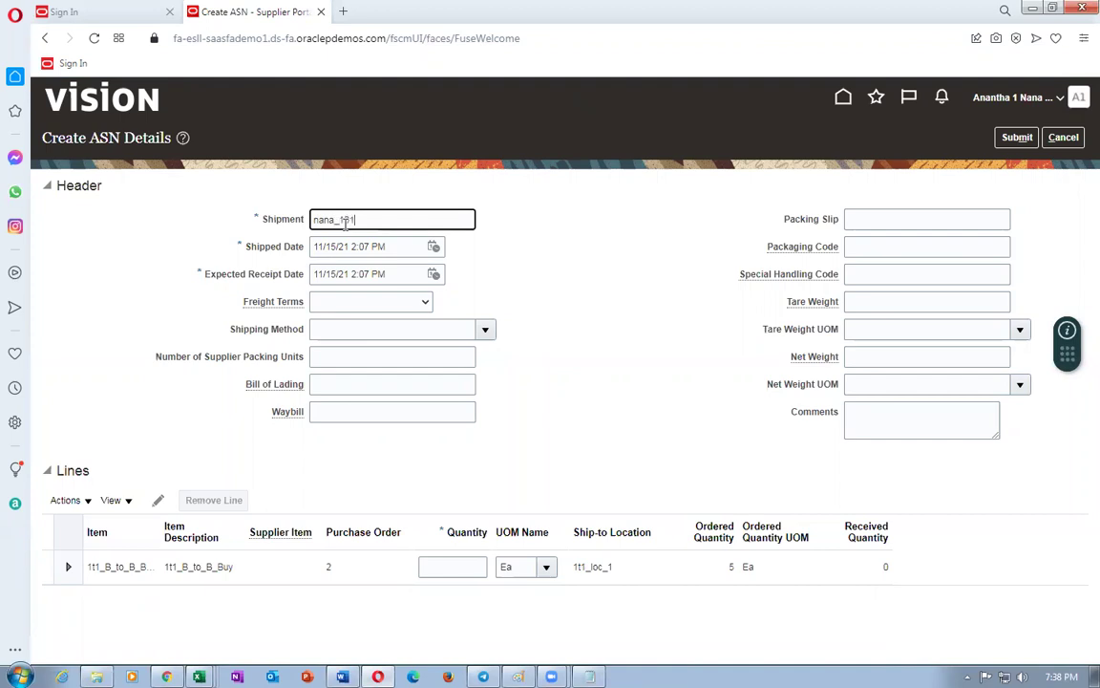
click(371, 304)
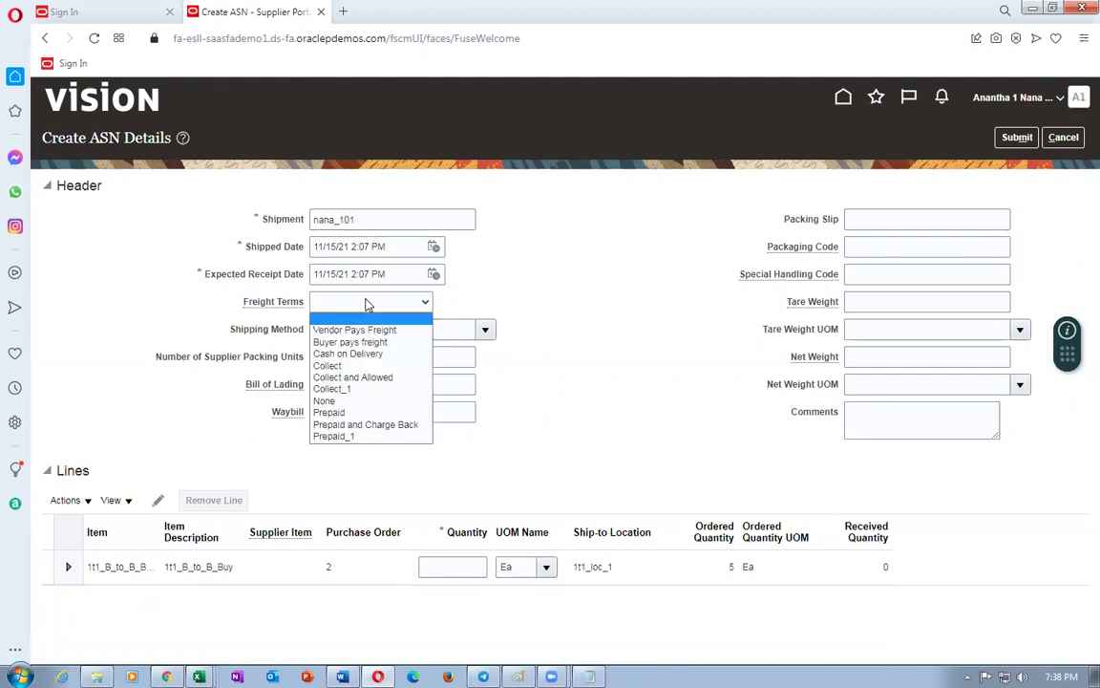
click(372, 345)
click(358, 334)
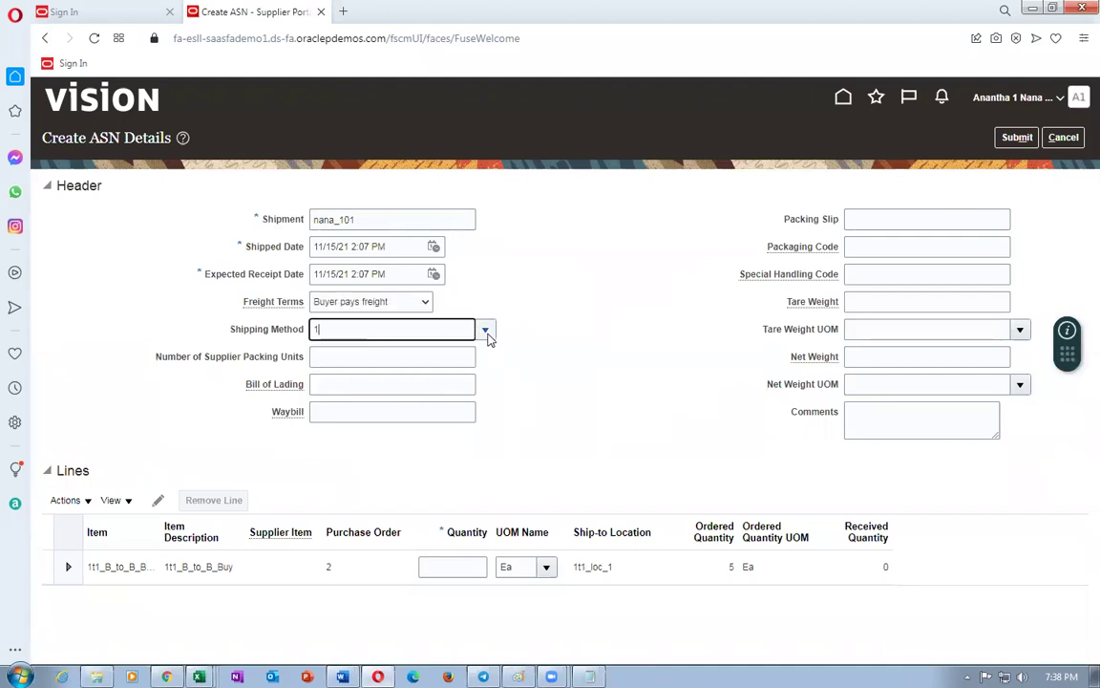
text(1t1)
key(Tab)
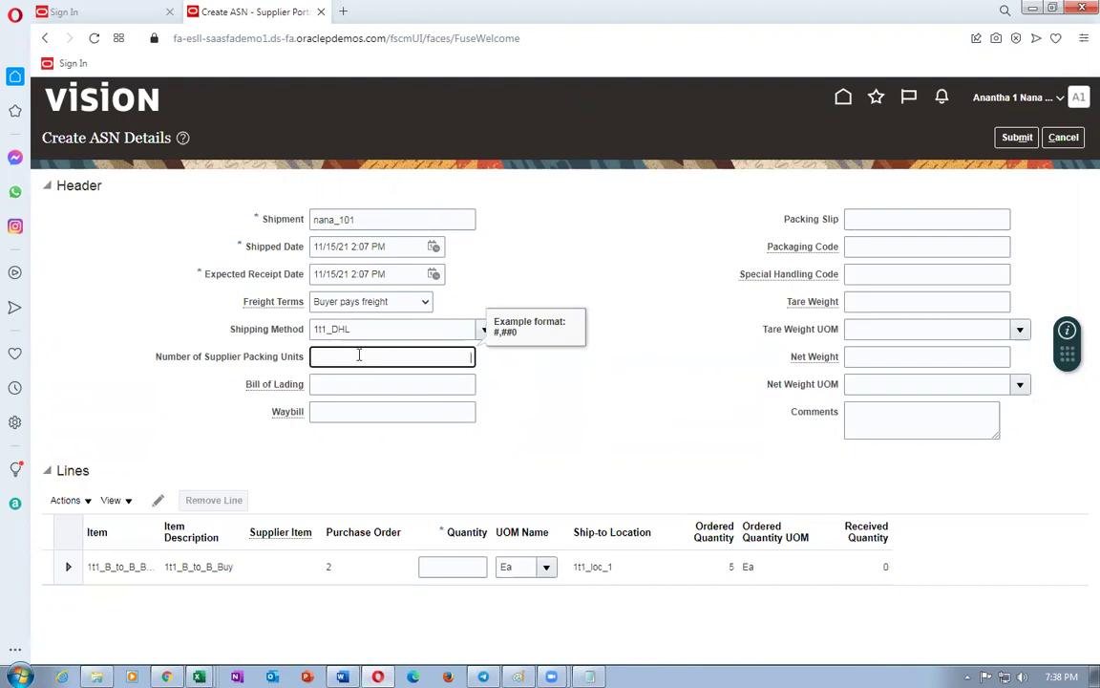
- Fill in bill of lading, waybill 685678, packing slip 57546, packaging code and tare weight 2
click(349, 386)
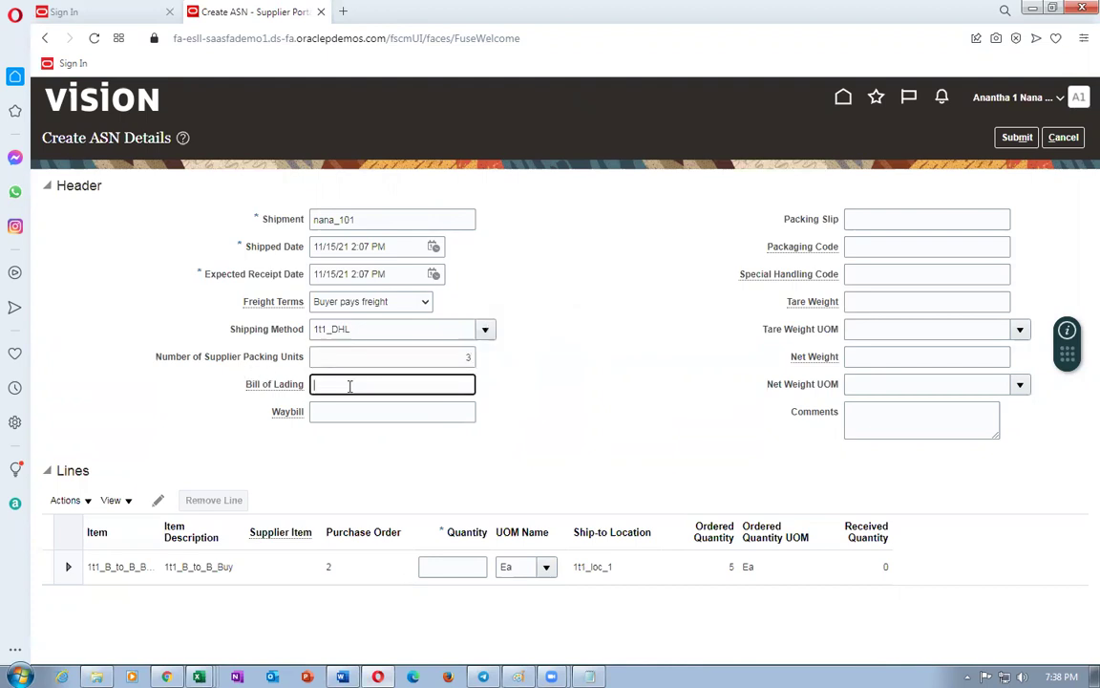
click(336, 413)
text(685678)
click(872, 220)
text(57546)
click(872, 248)
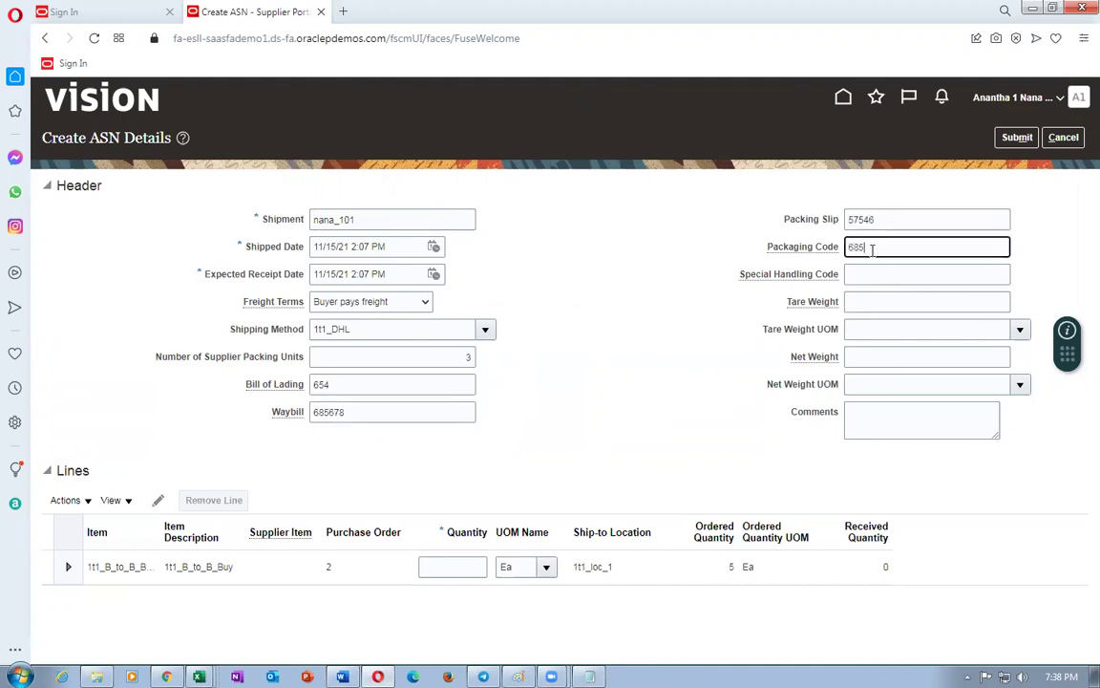
click(862, 301)
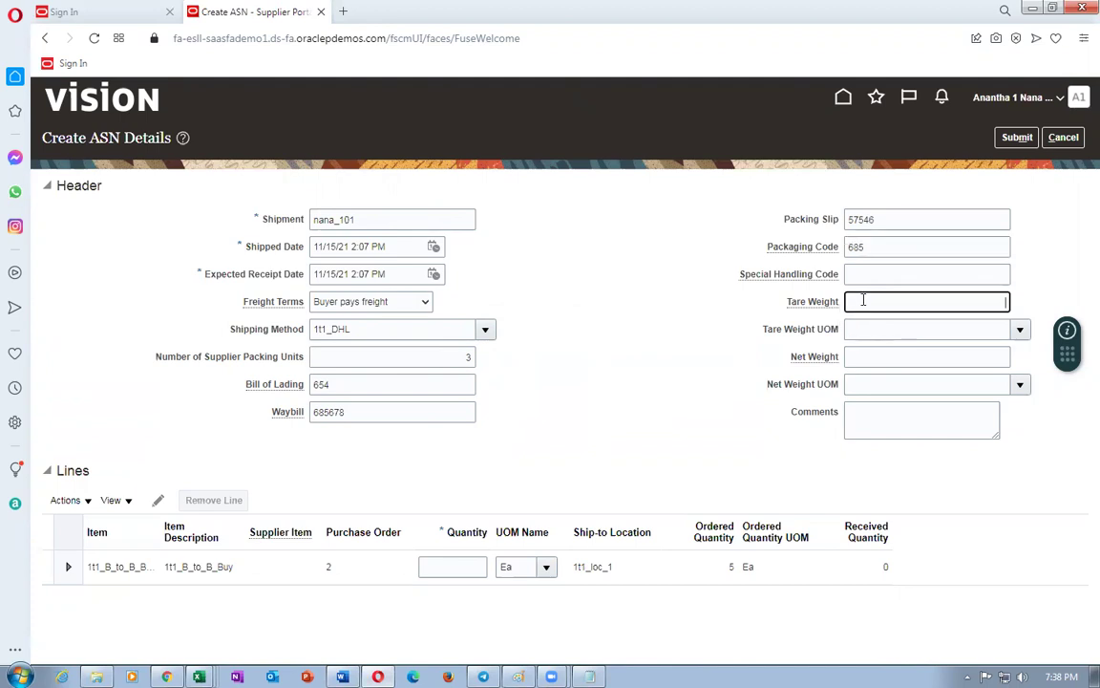
text(2)
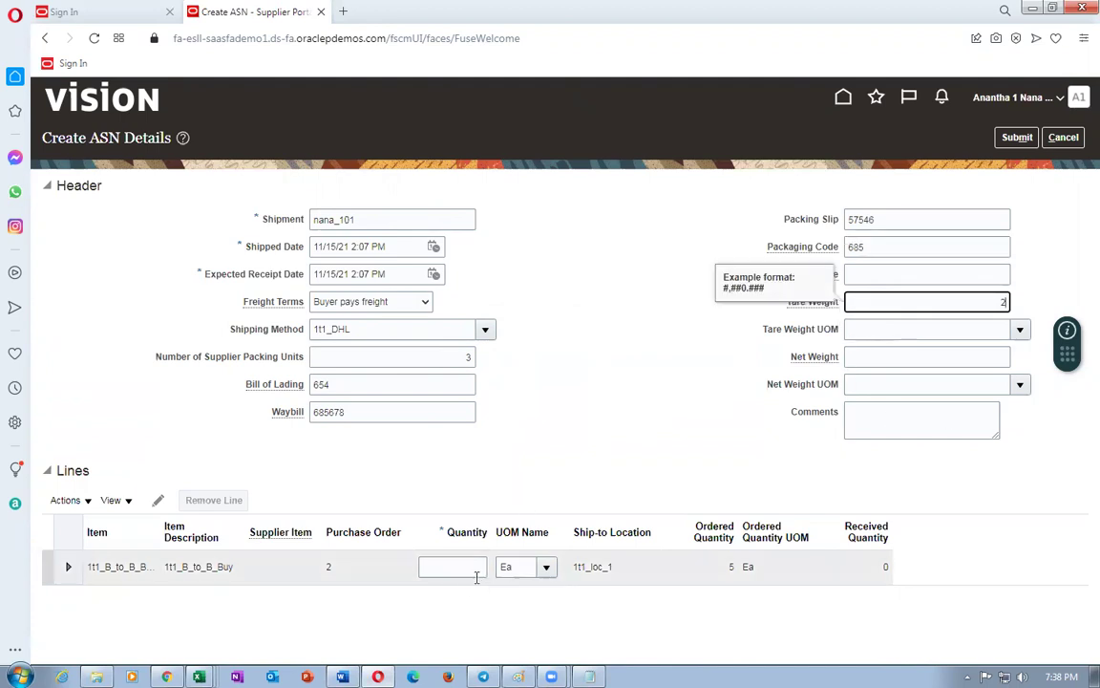
- Set the ship quantity to 5 and submit the ASN
click(456, 566)
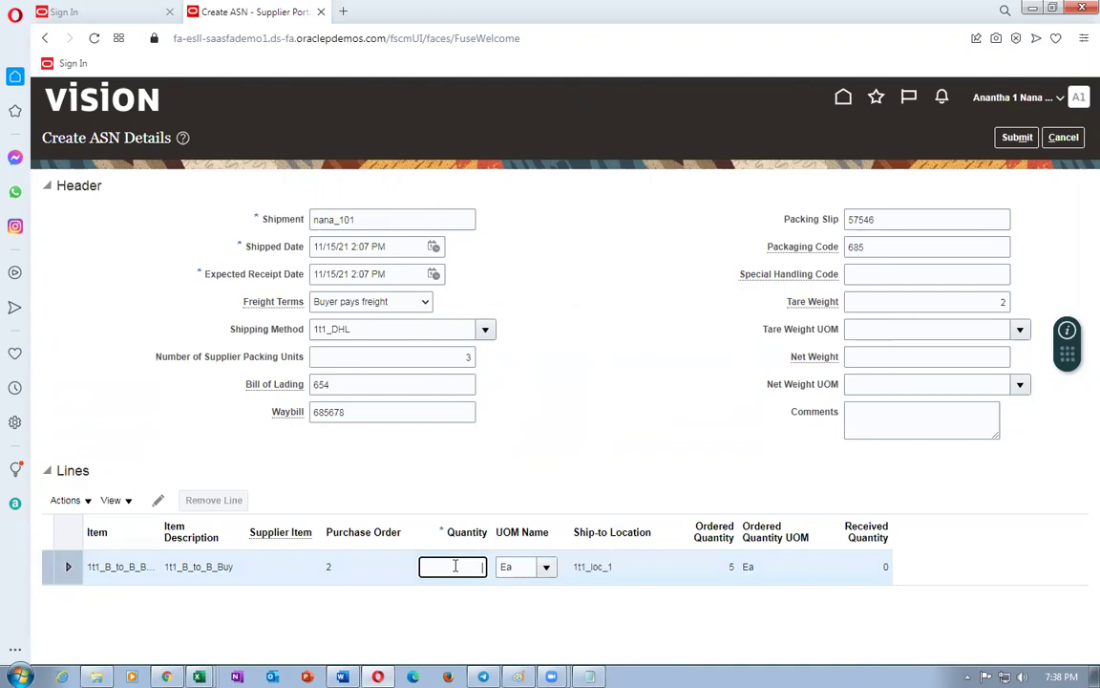
text(5)
key(Tab)
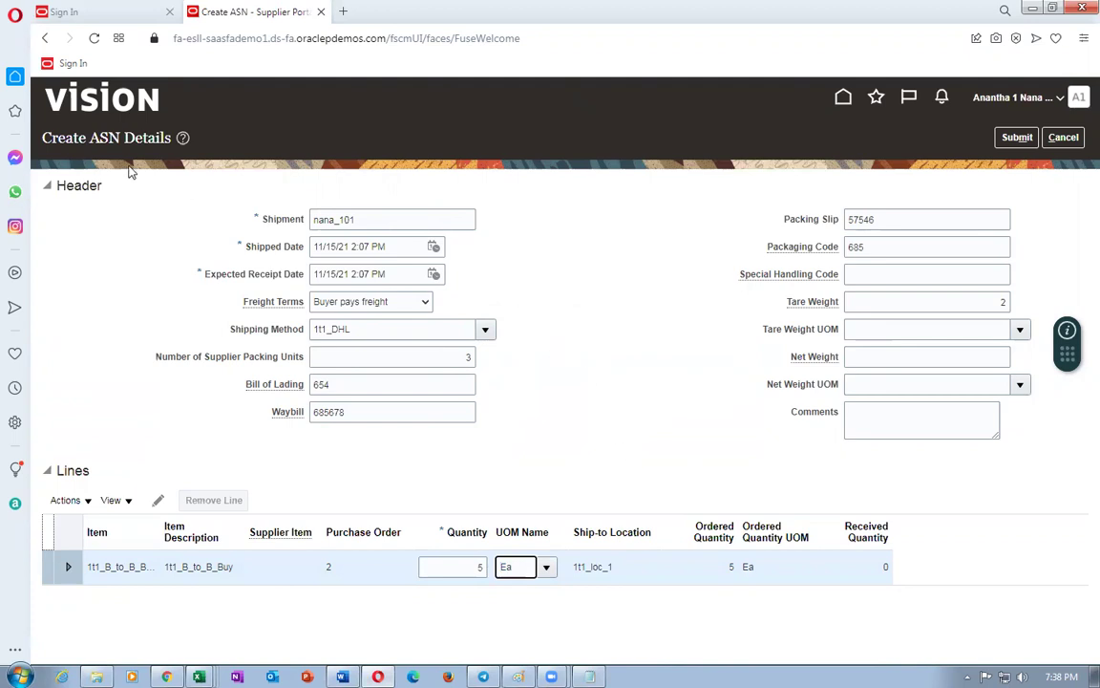
drag(438, 219, 308, 241)
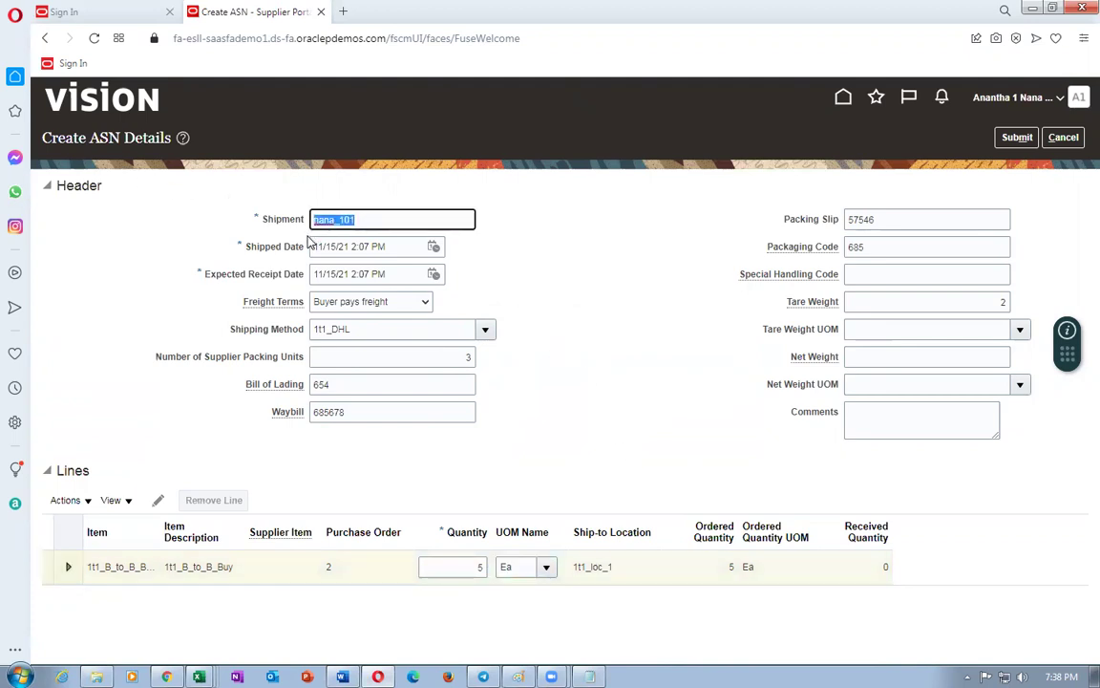
click(1016, 137)
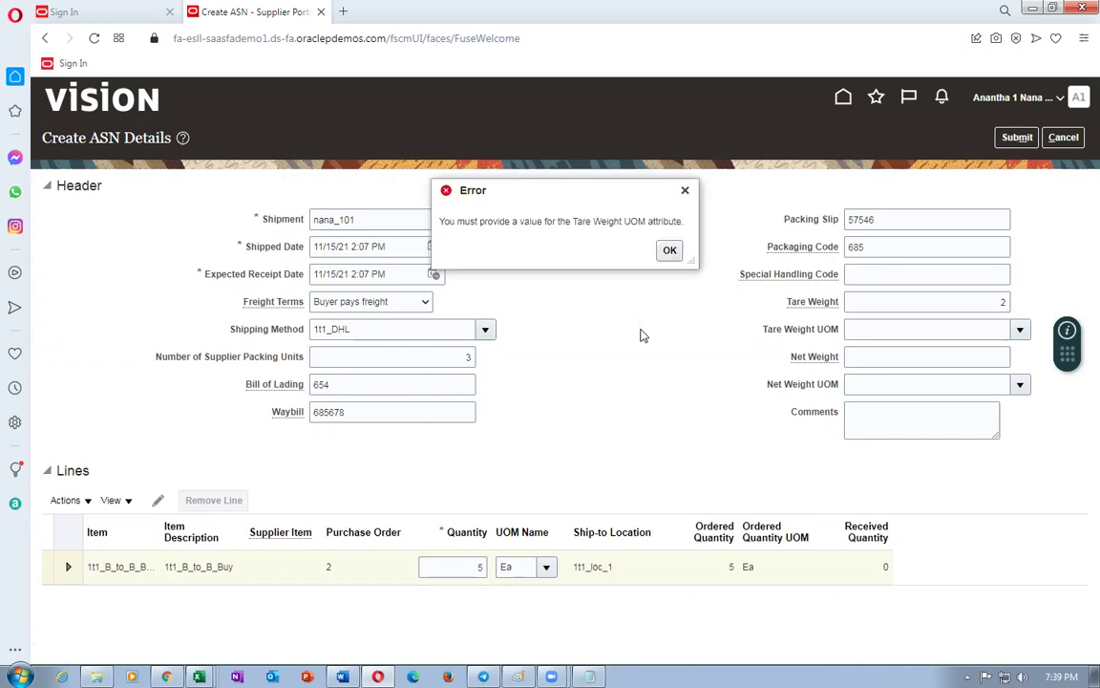
- Dismiss the missing Tare Weight UOM error and browse the unit of measure list
click(670, 252)
click(916, 334)
click(1020, 329)
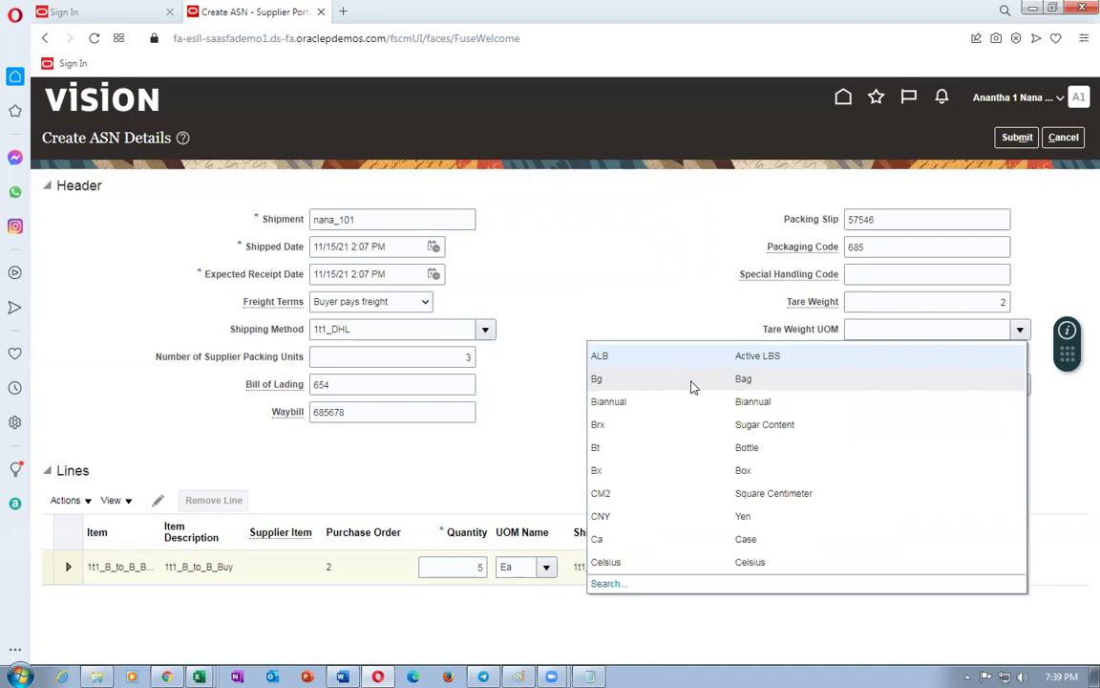
click(868, 304)
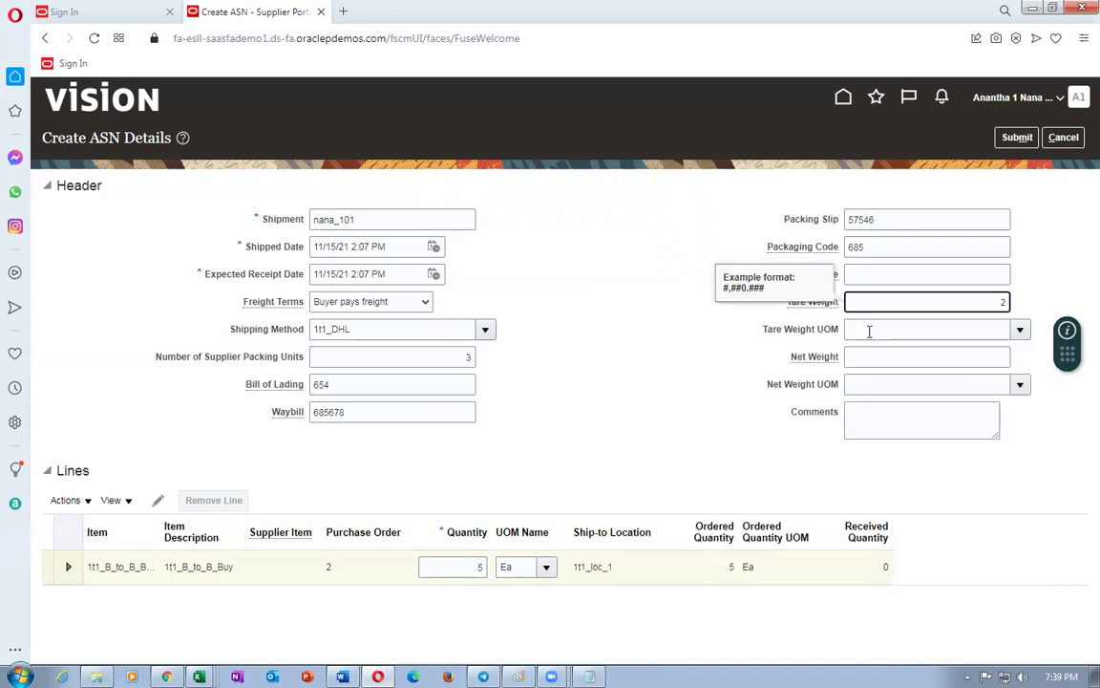
click(869, 332)
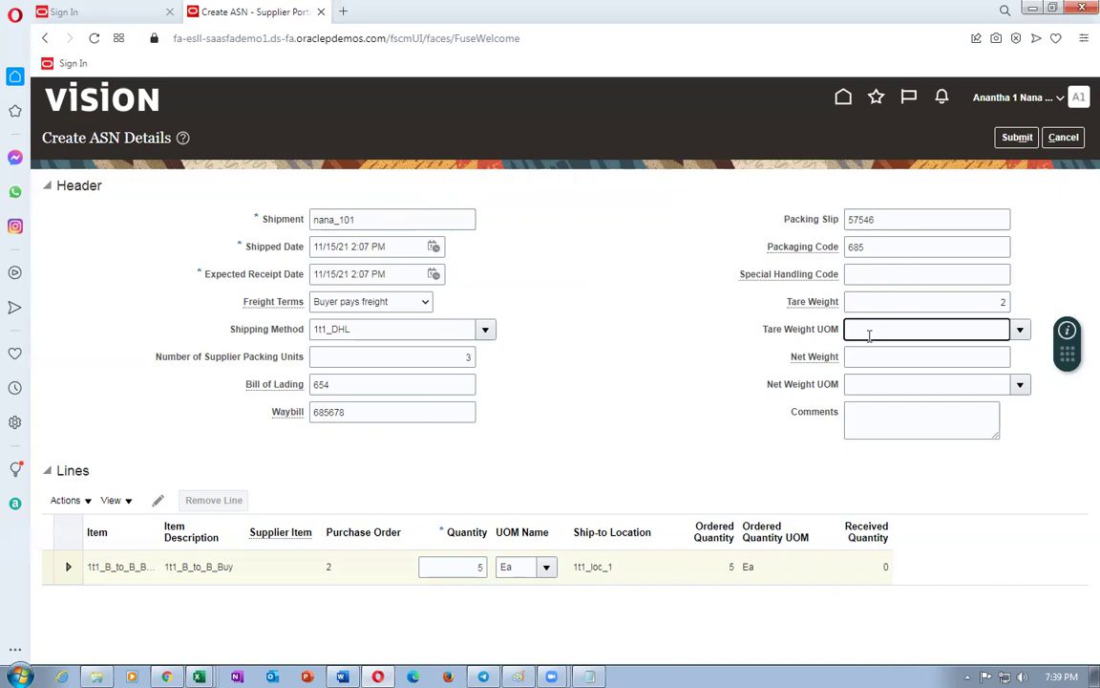
- Search units for 'k', set kg as the tare weight UOM and resubmit the ASN
text(Ki)
key(Tab)
click(512, 331)
text(k)
click(712, 387)
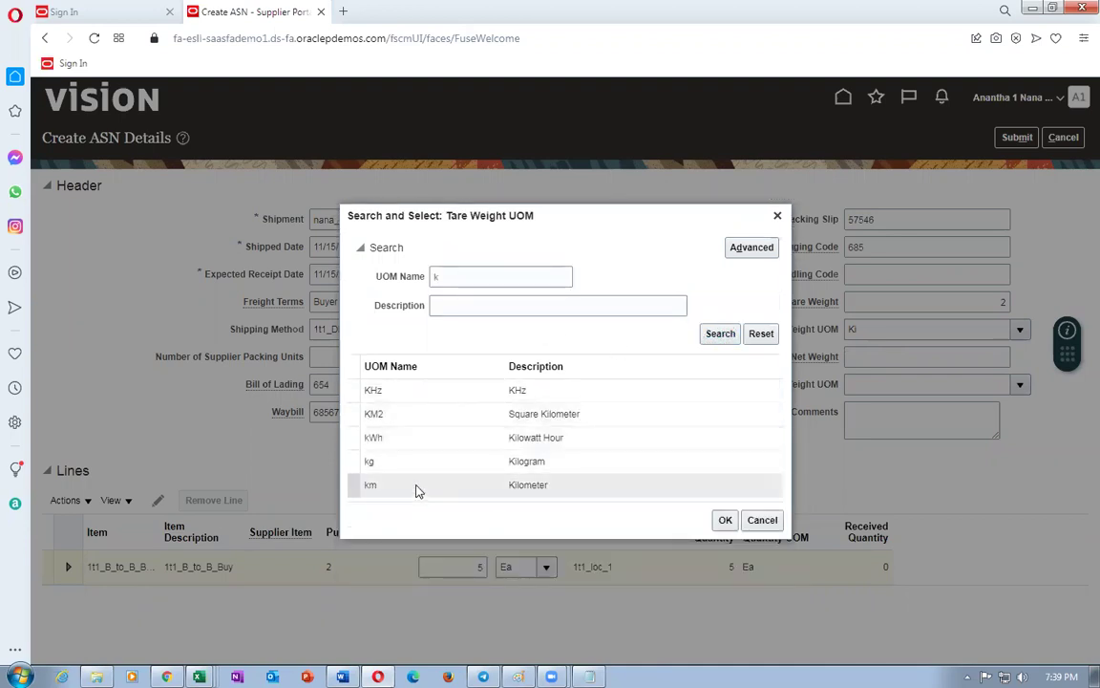
click(496, 462)
click(725, 520)
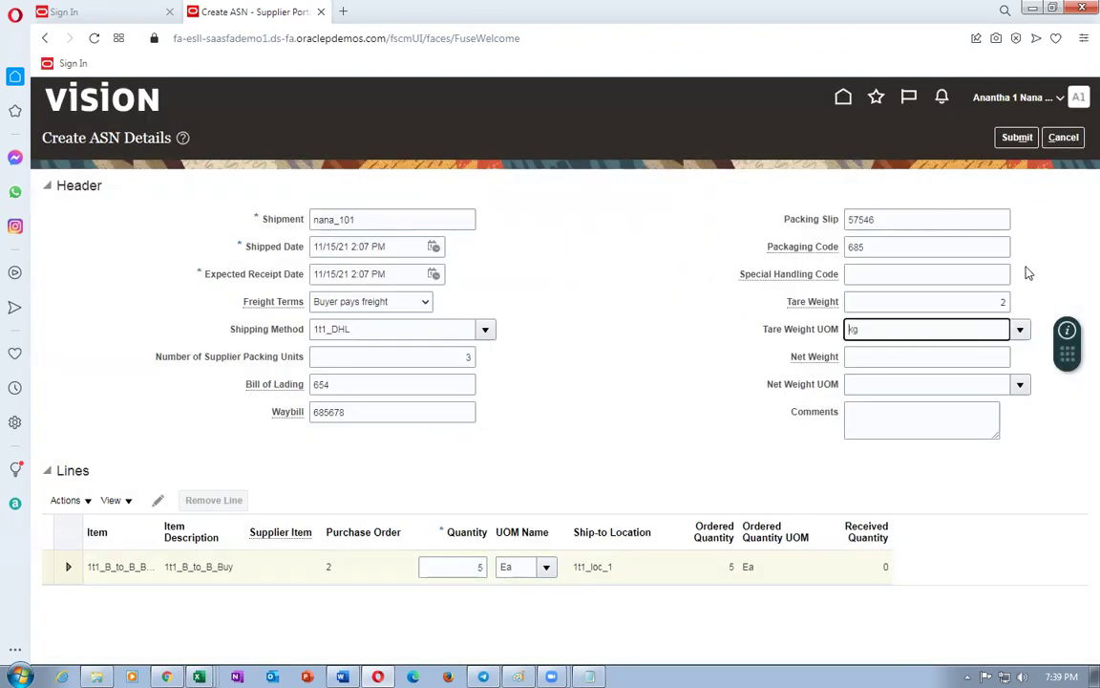
click(1018, 136)
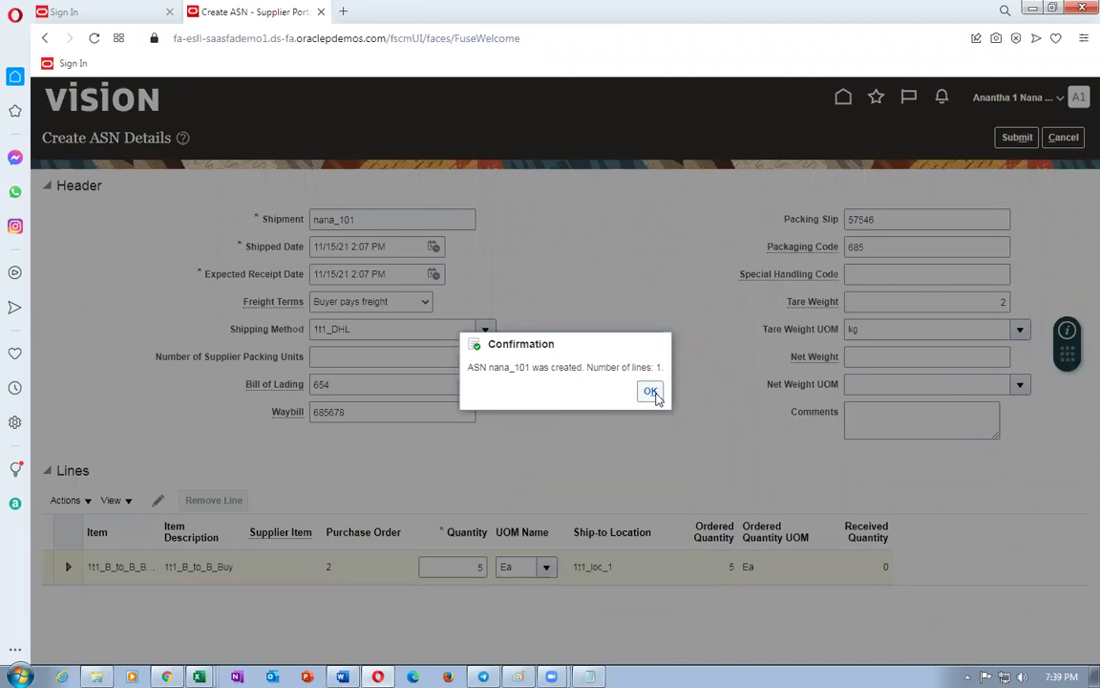
- Acknowledge the ASN nana_101 creation message and close the purchase orders list
click(650, 392)
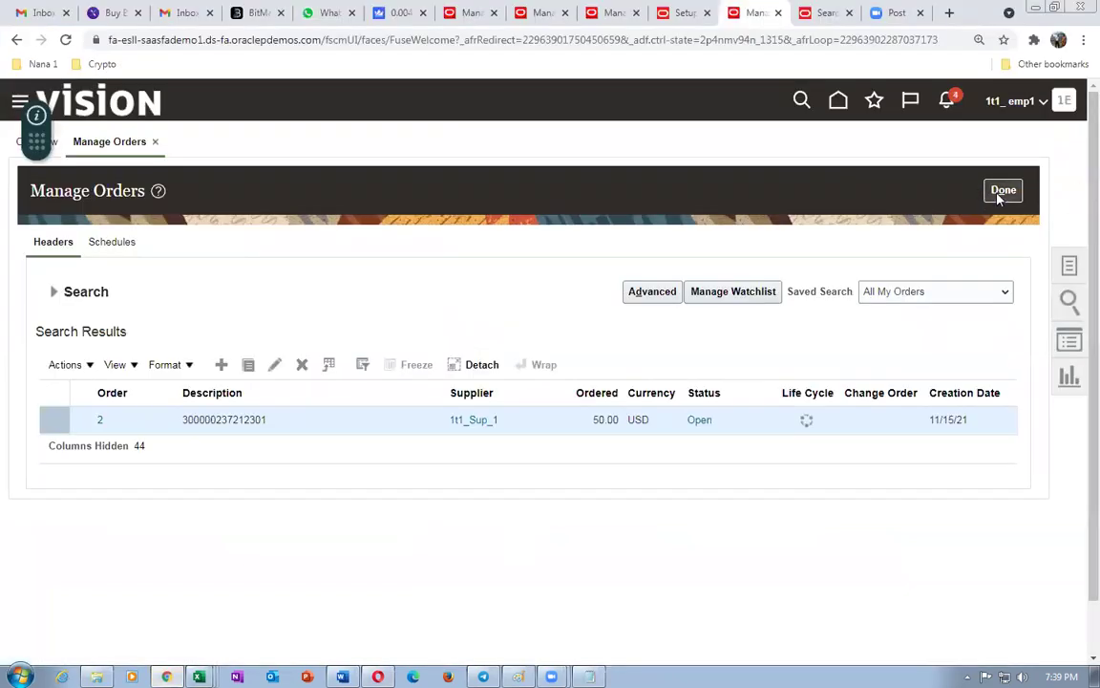
click(1002, 191)
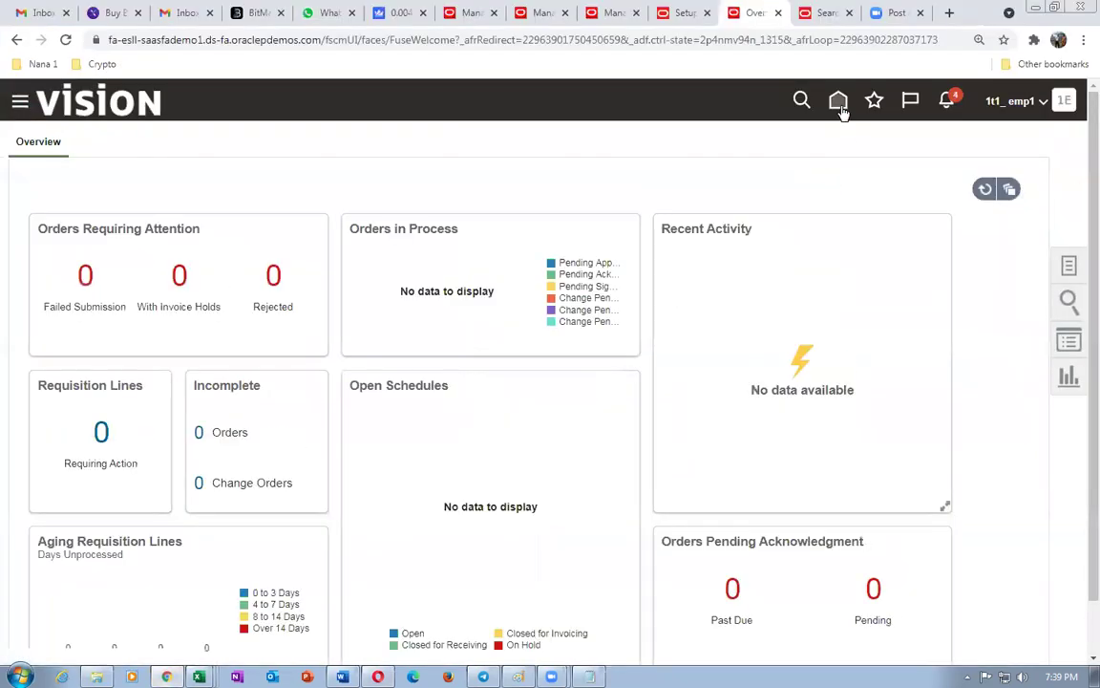
- Return to sales order 97392 and show its fulfillment lines
click(839, 105)
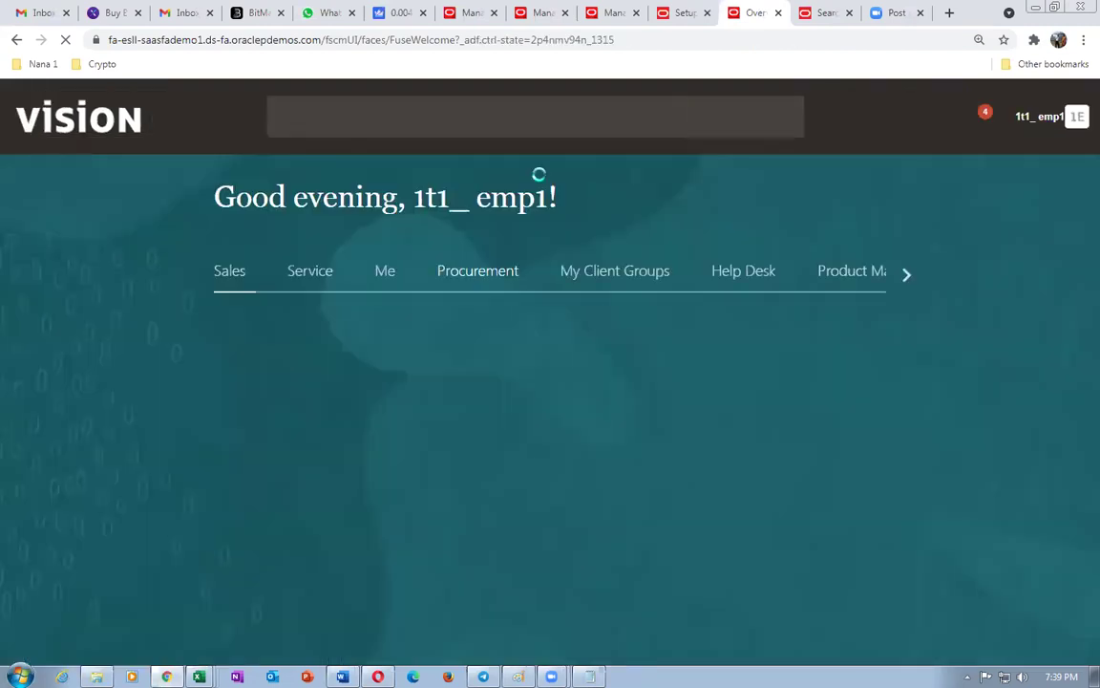
click(902, 279)
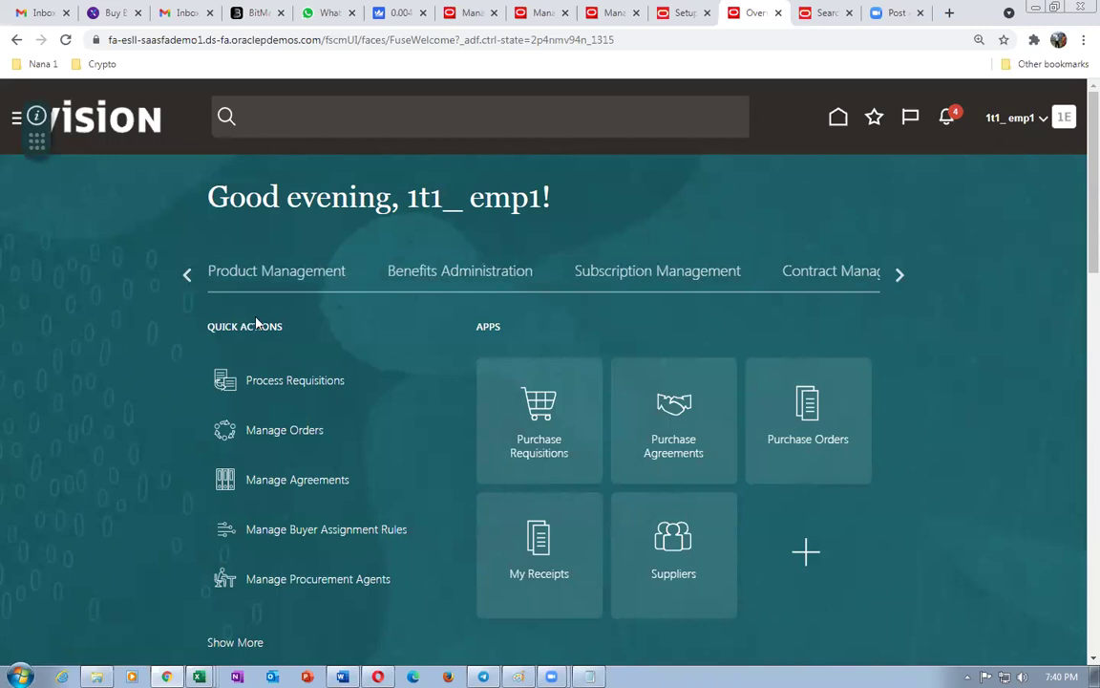
click(465, 12)
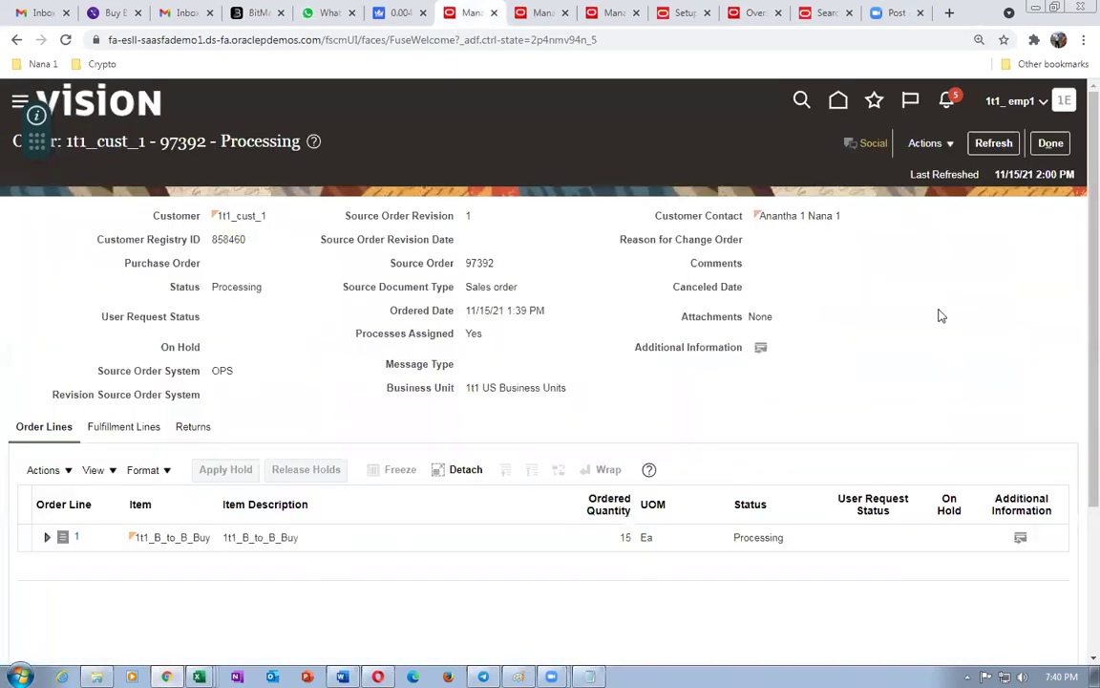
click(117, 432)
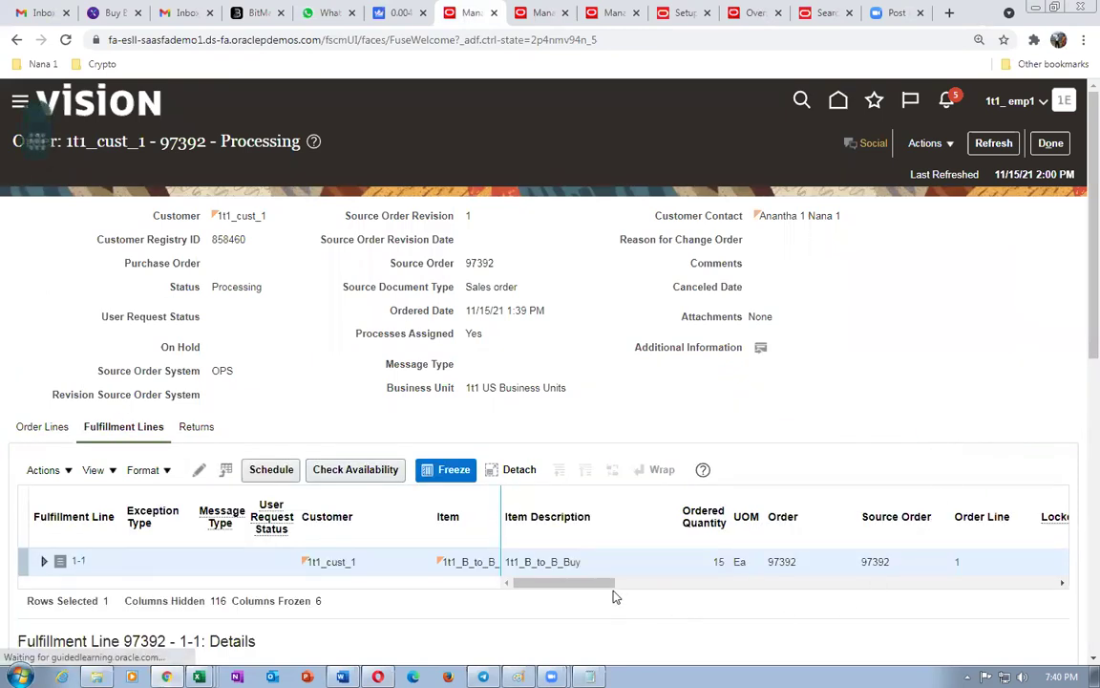
- Confirm fulfillment line 97392's supply status reads Goods partially available
drag(585, 592, 644, 594)
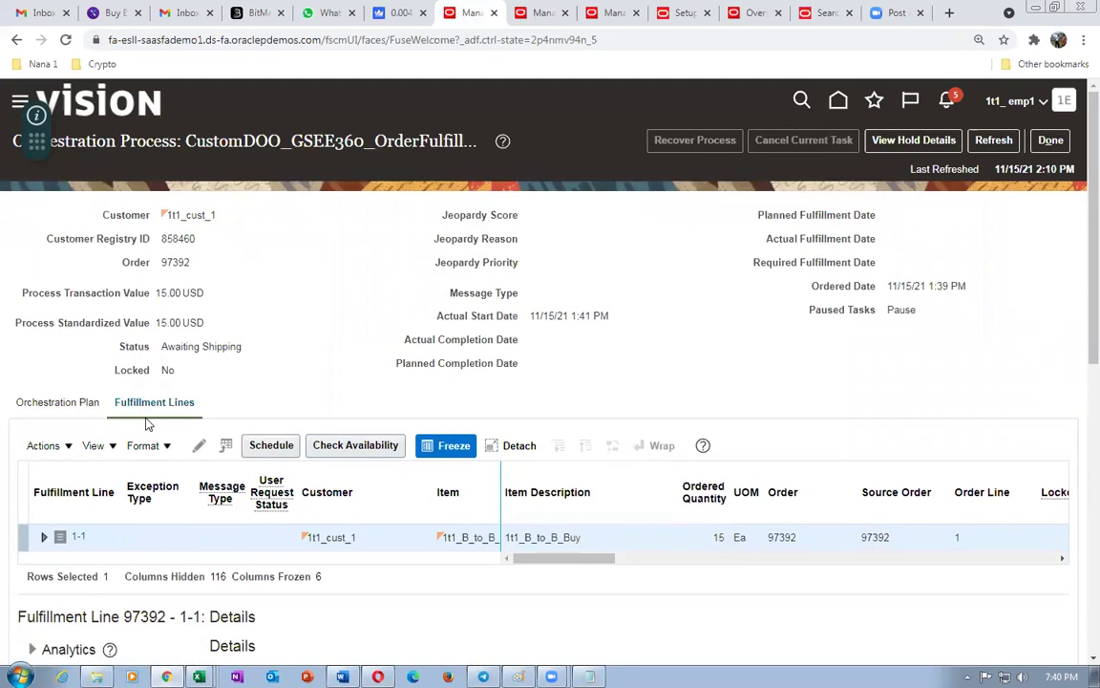
scroll(143, 363, down, 3)
scroll(95, 494, down, 4)
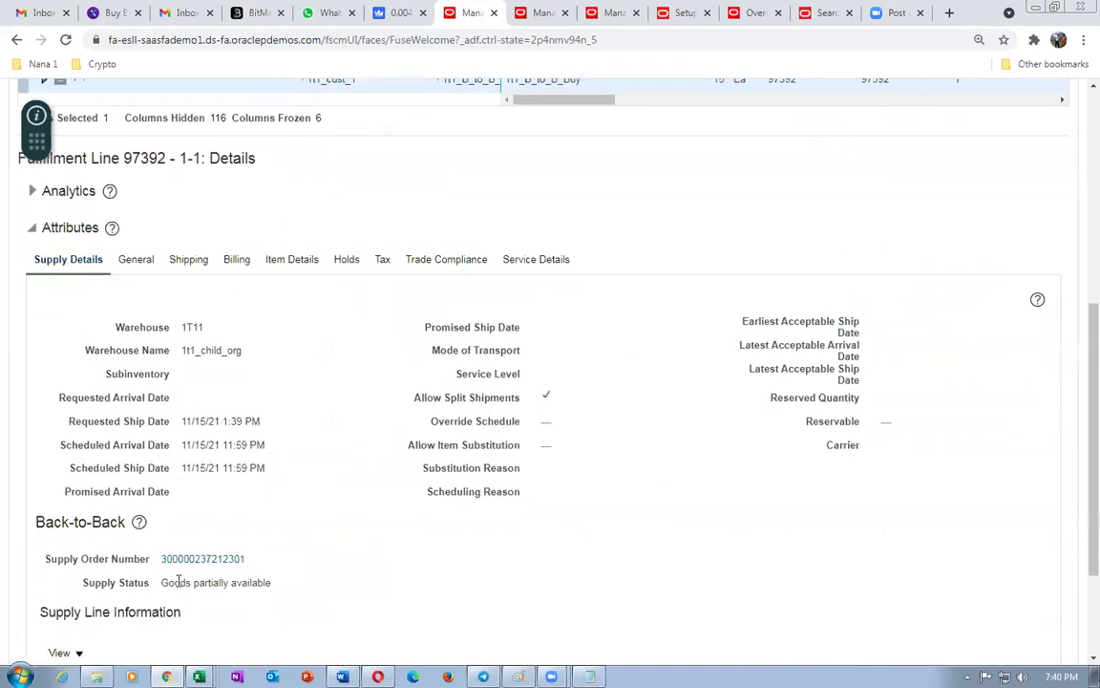
drag(167, 580, 253, 577)
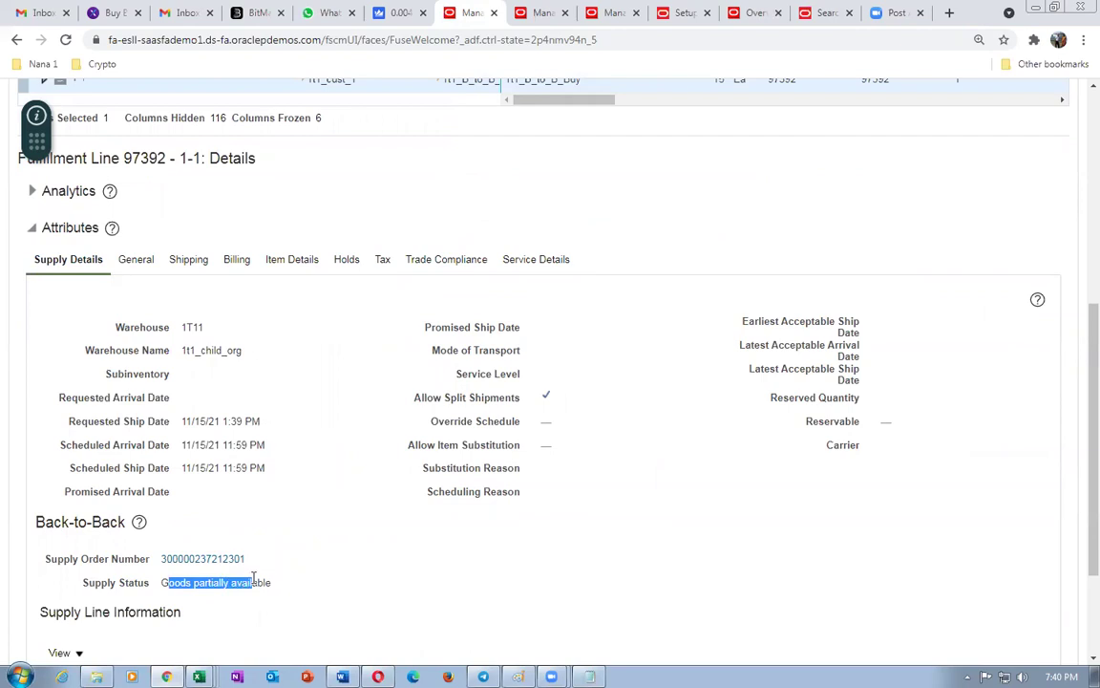
click(367, 579)
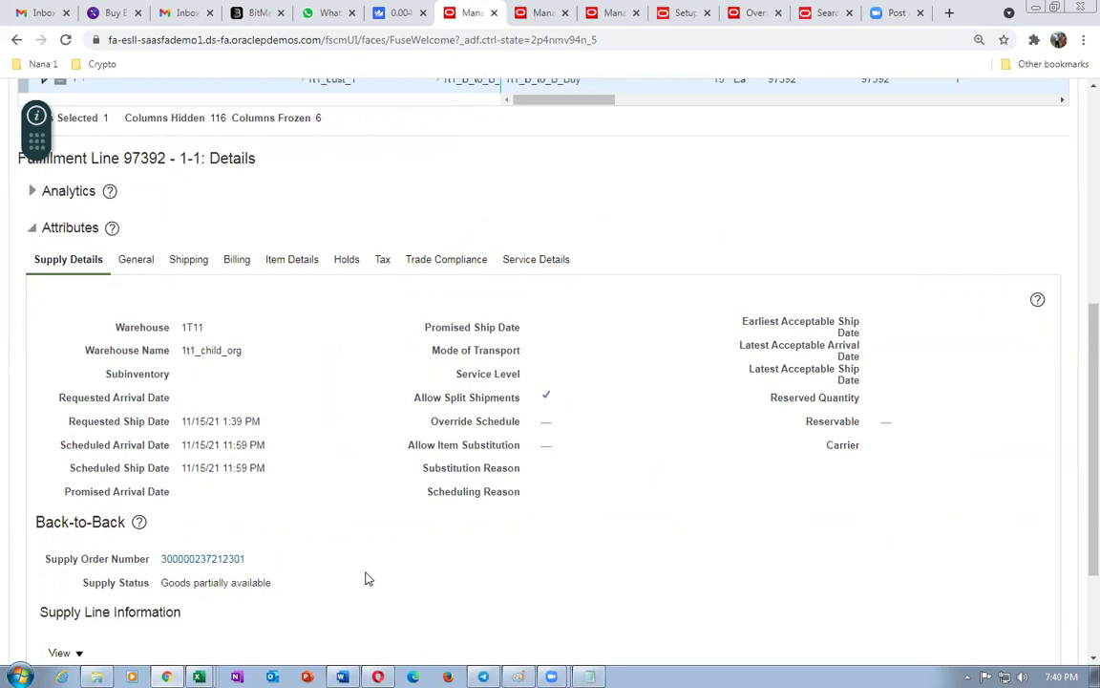
click(825, 12)
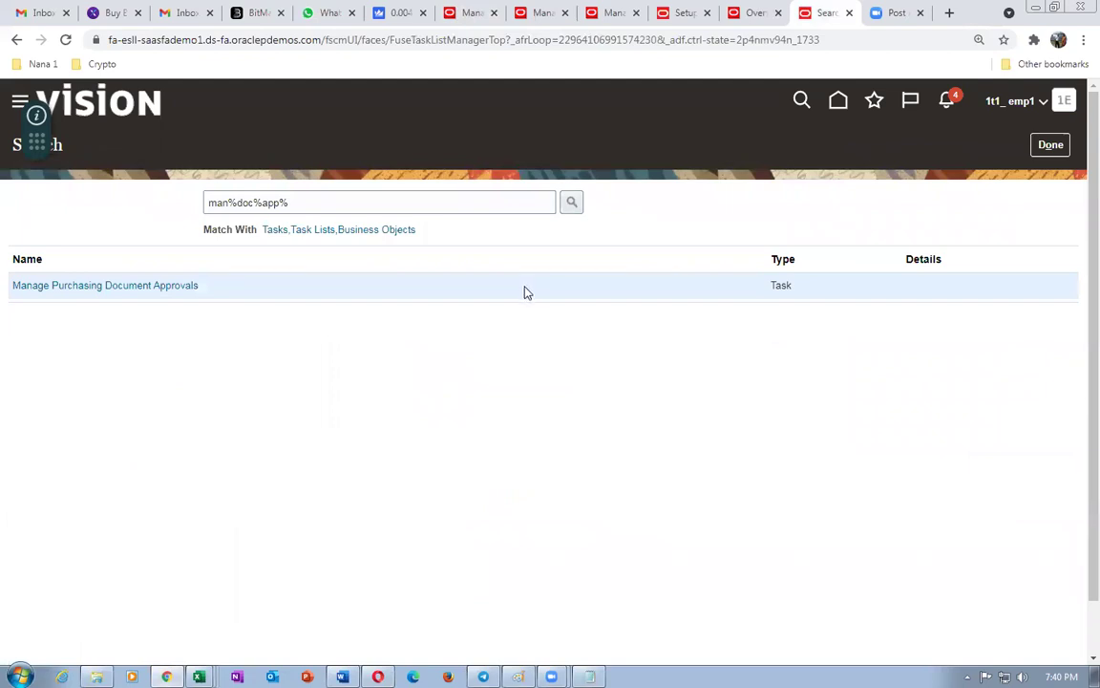
- Open Supply Chain Execution > Inventory Management for 1T11 and list its Receipts tasks
click(754, 13)
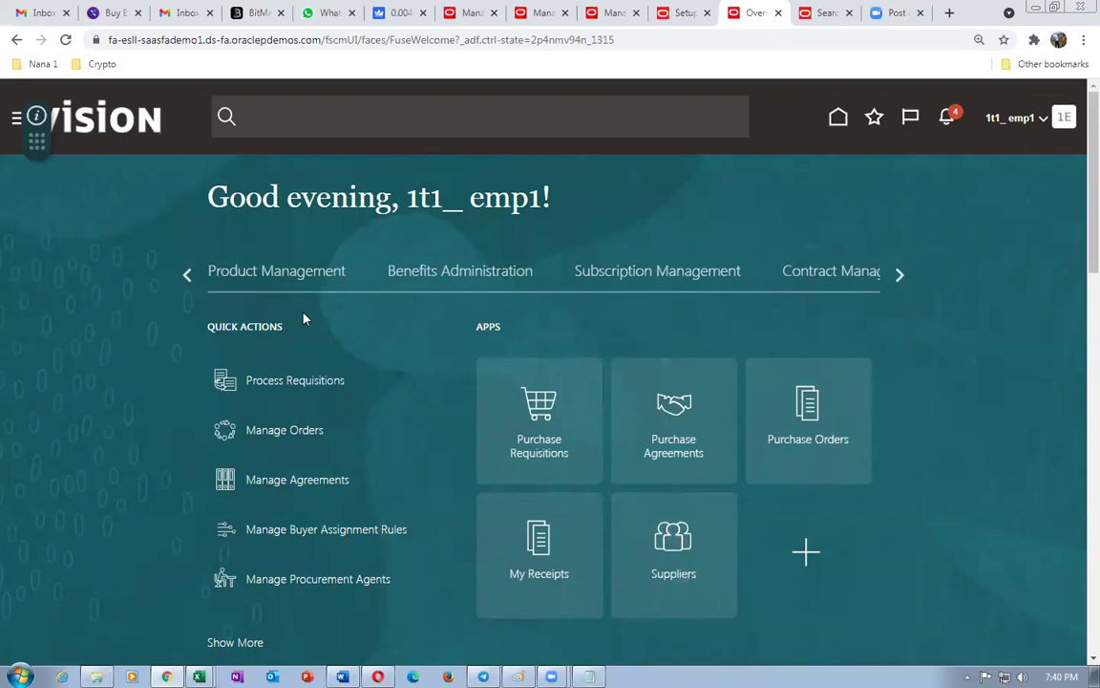
click(900, 277)
click(900, 277)
click(631, 284)
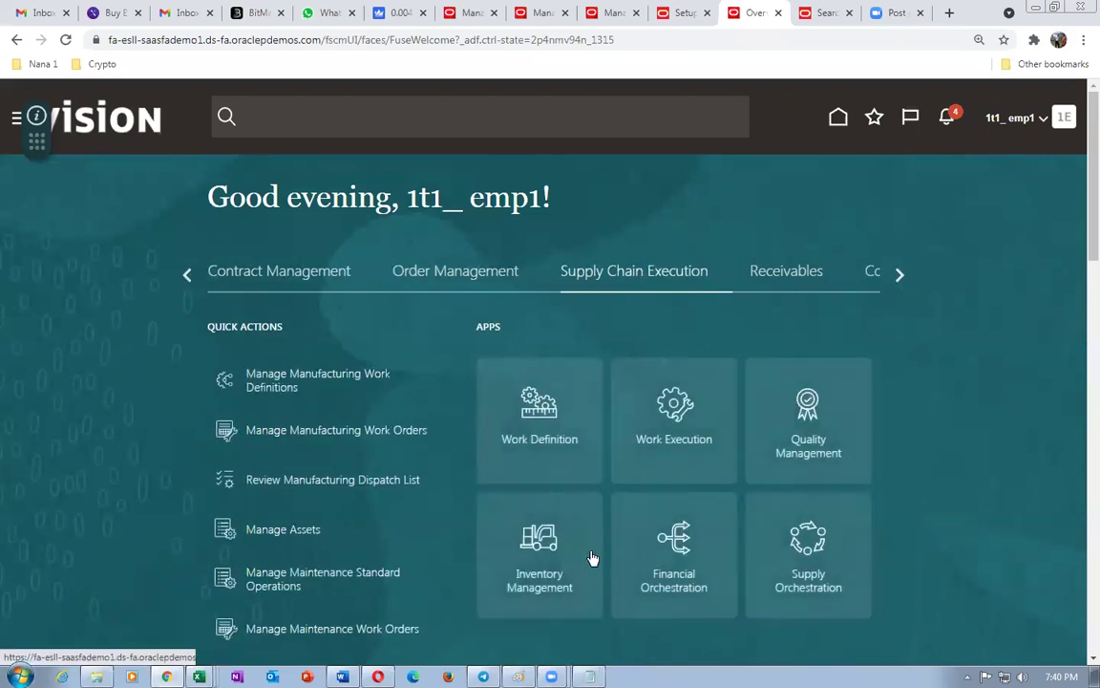
click(559, 562)
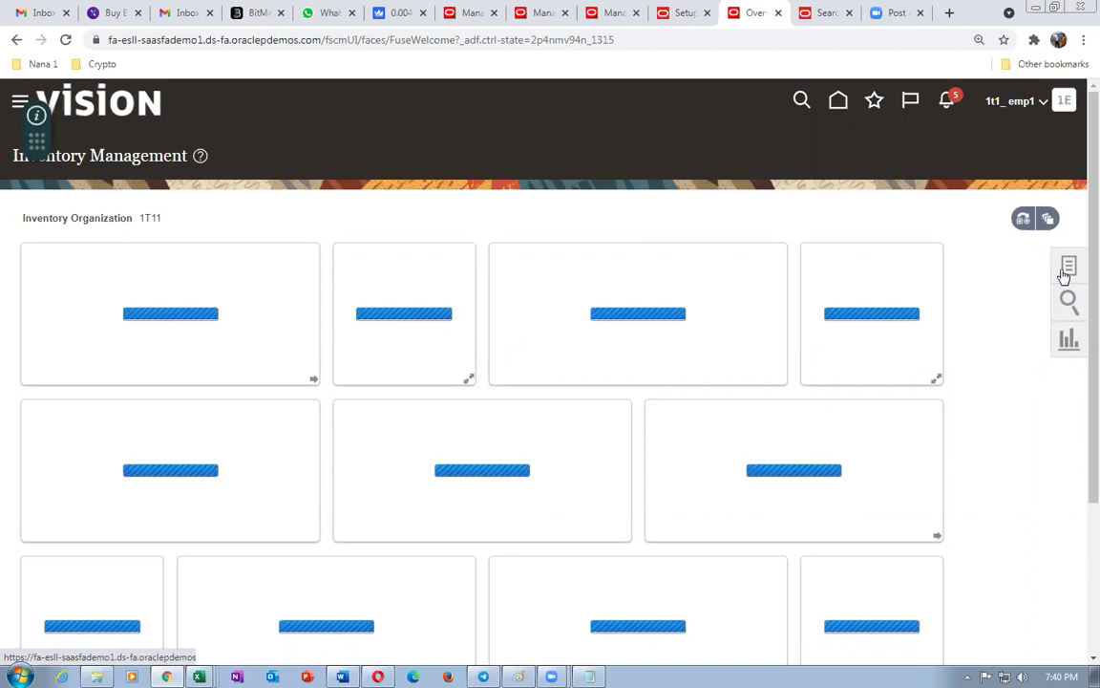
click(1067, 268)
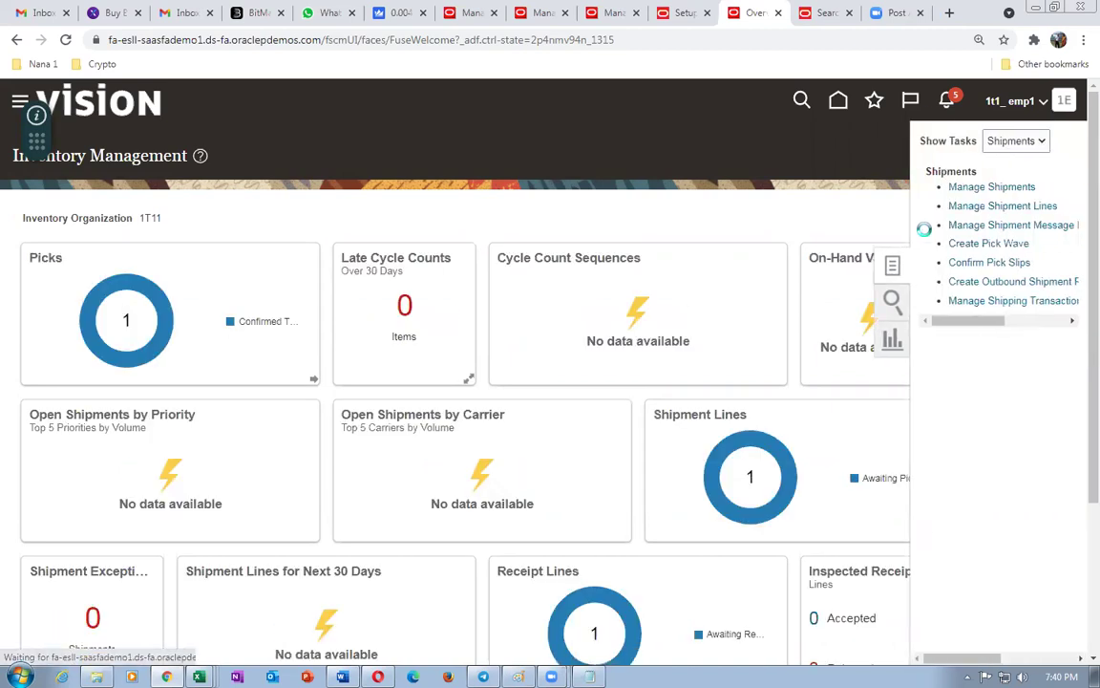
click(1028, 142)
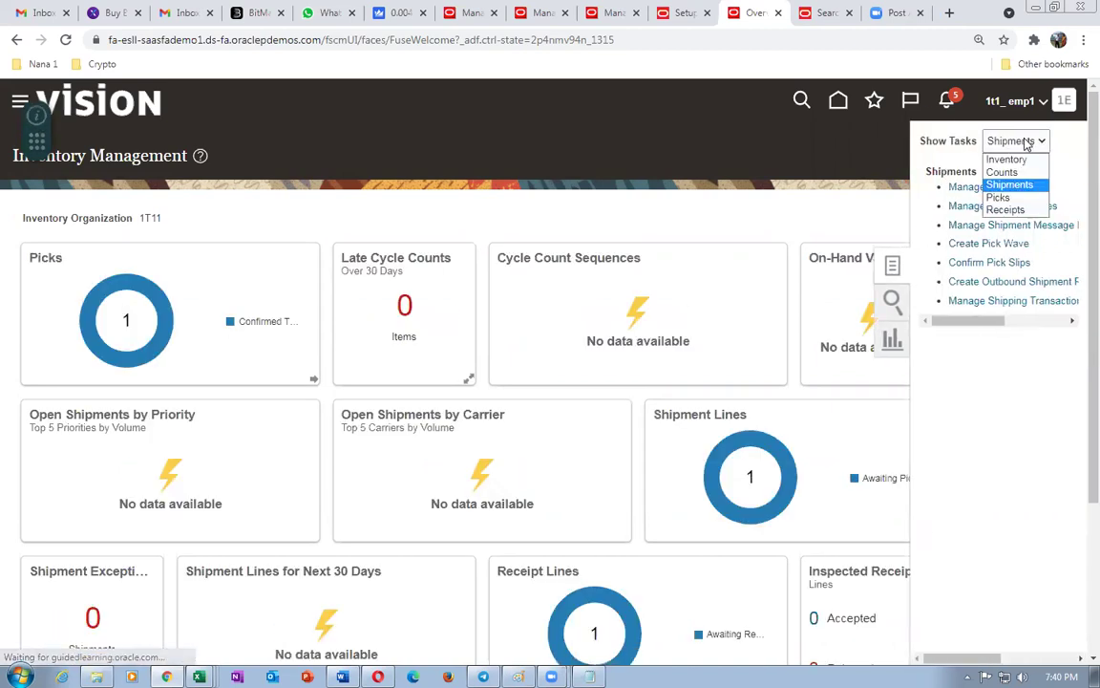
click(1009, 209)
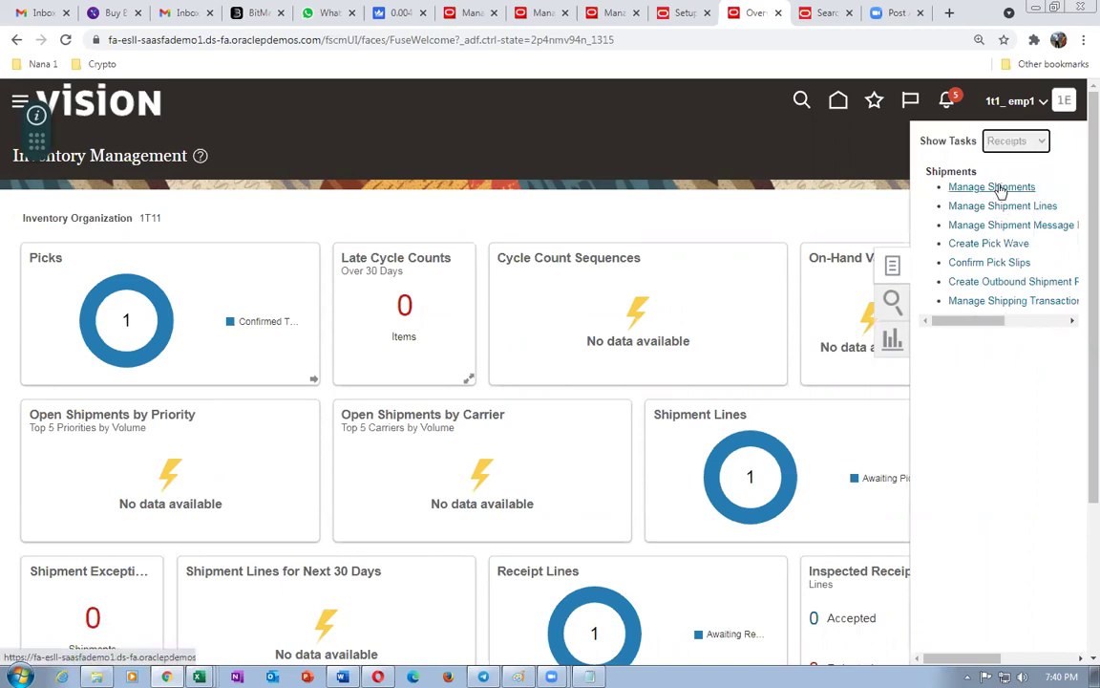
- Find ASN nana_101's expected shipment and receive its 5 Ea of 1t1_B_to_B_Buy
click(994, 177)
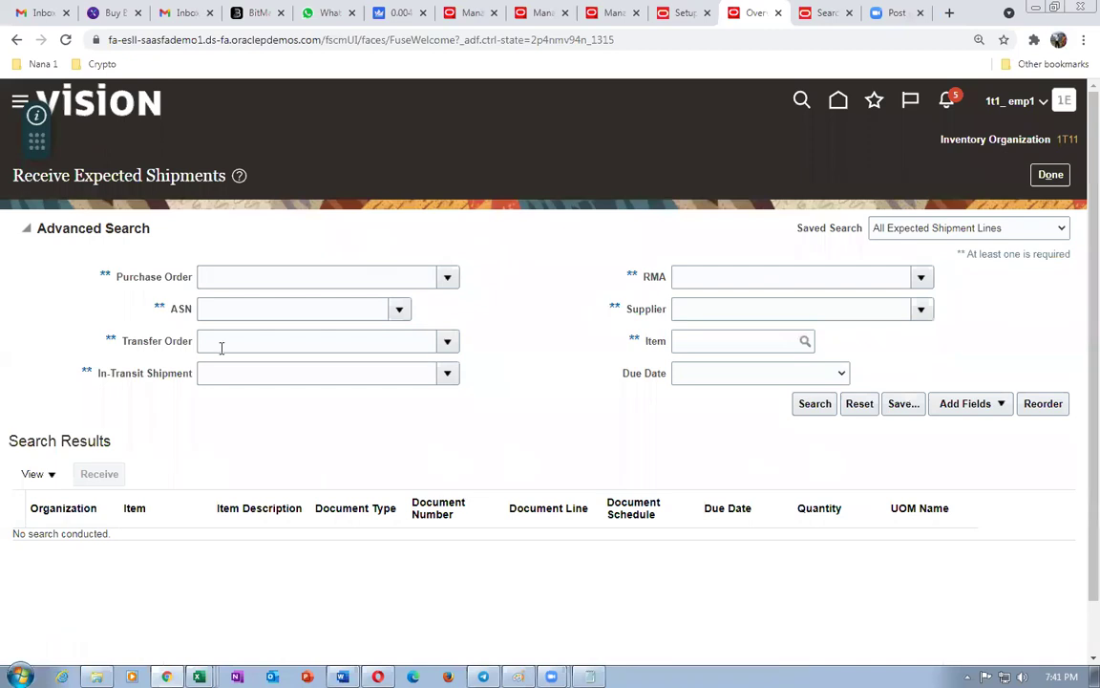
click(216, 307)
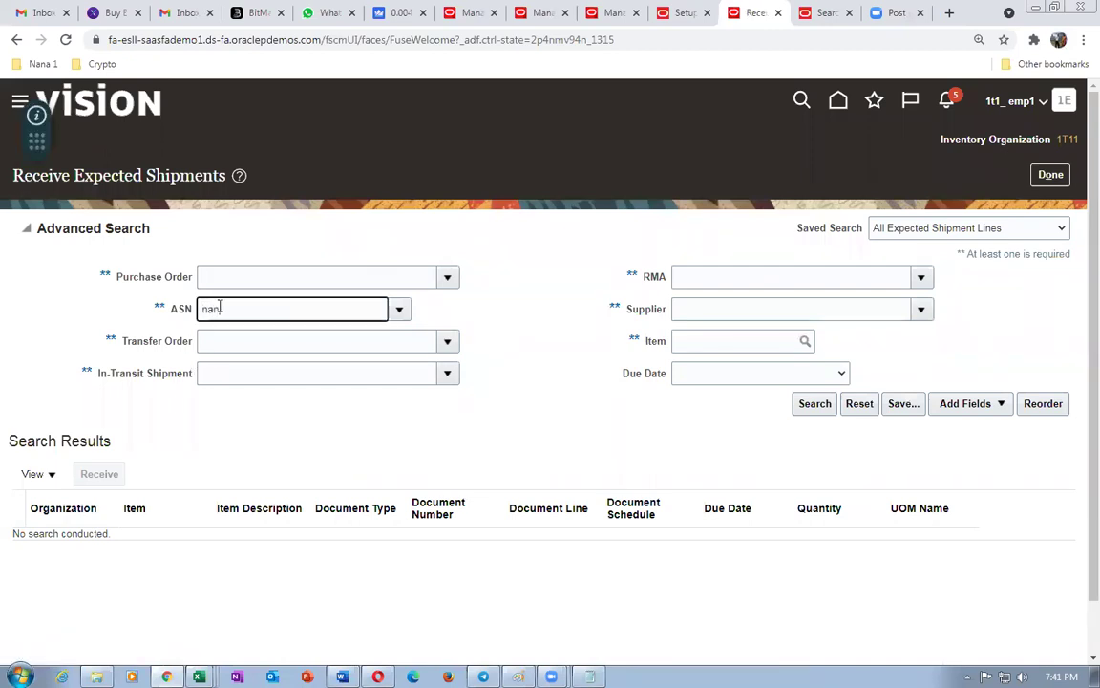
key(Tab)
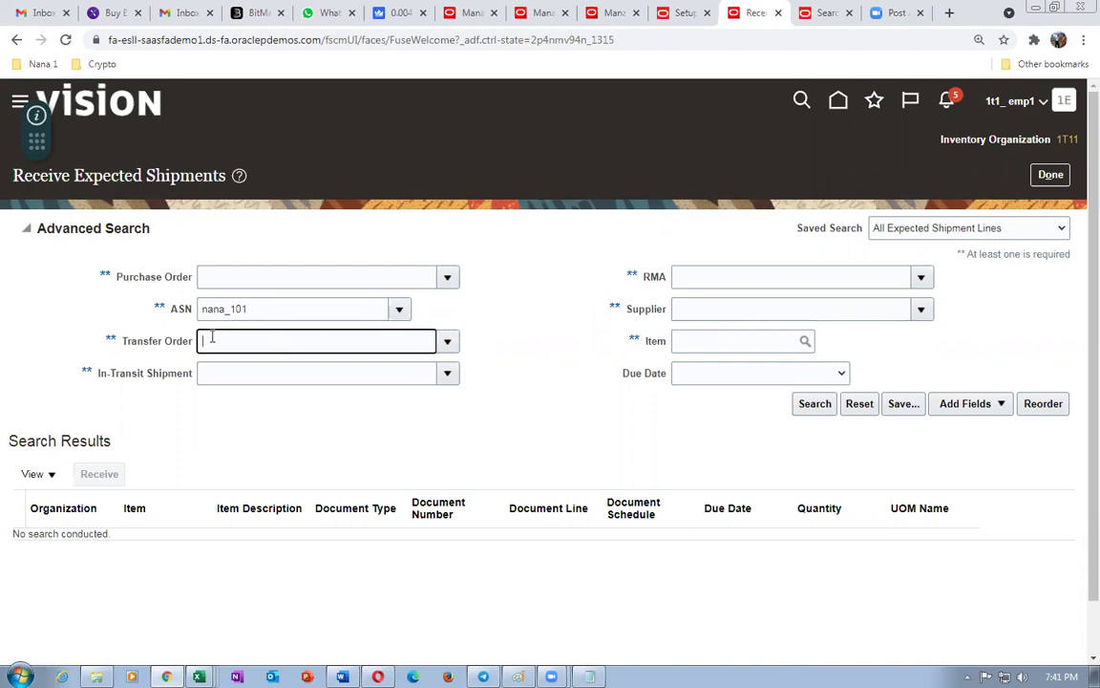
click(811, 403)
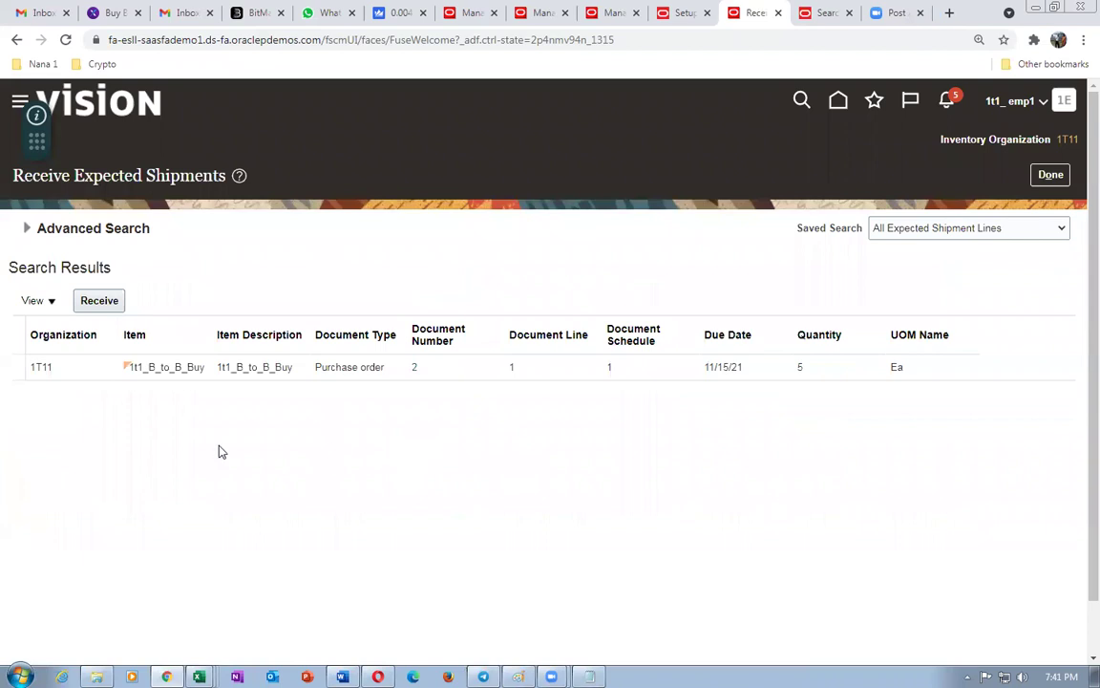
click(18, 369)
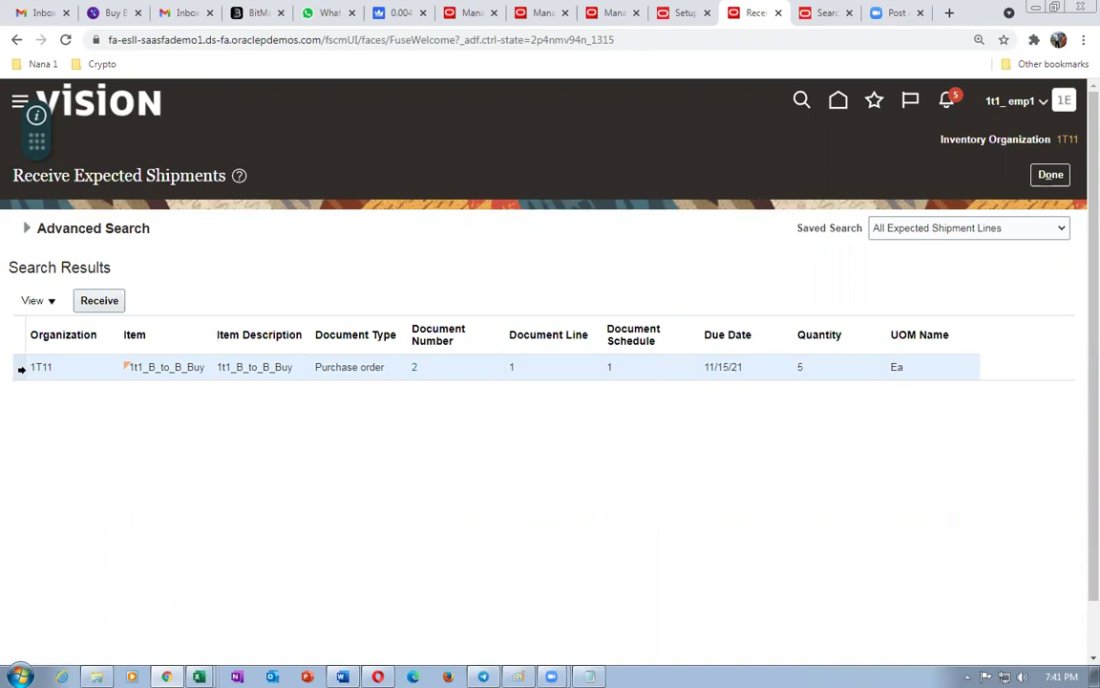
click(99, 300)
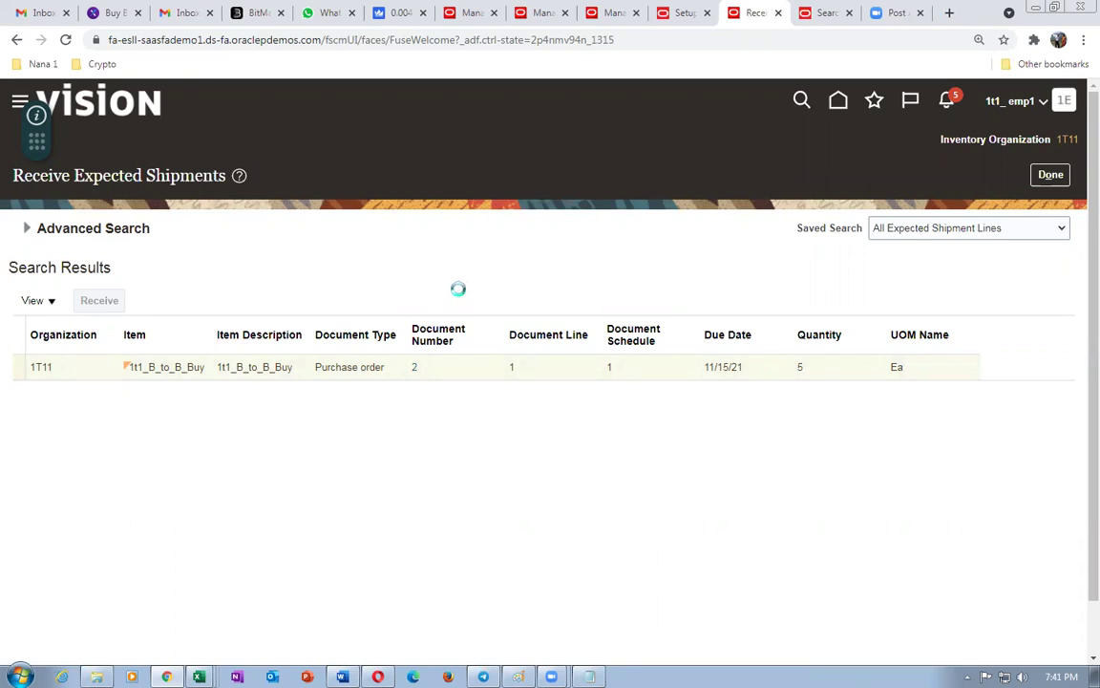
click(339, 313)
key(Tab)
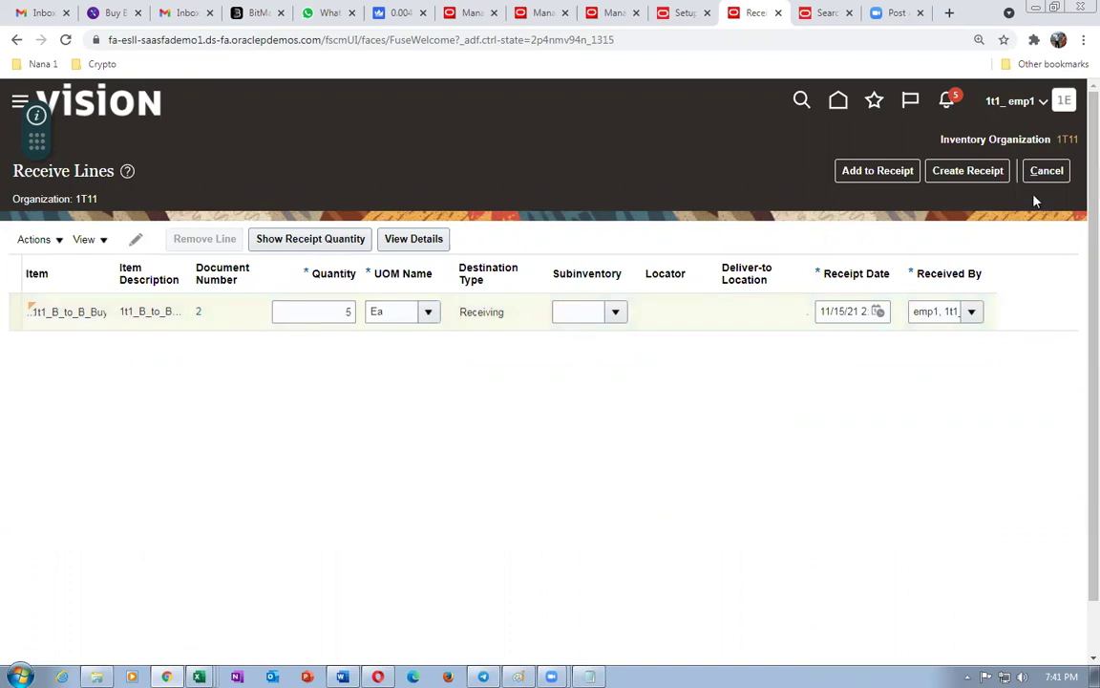
click(989, 177)
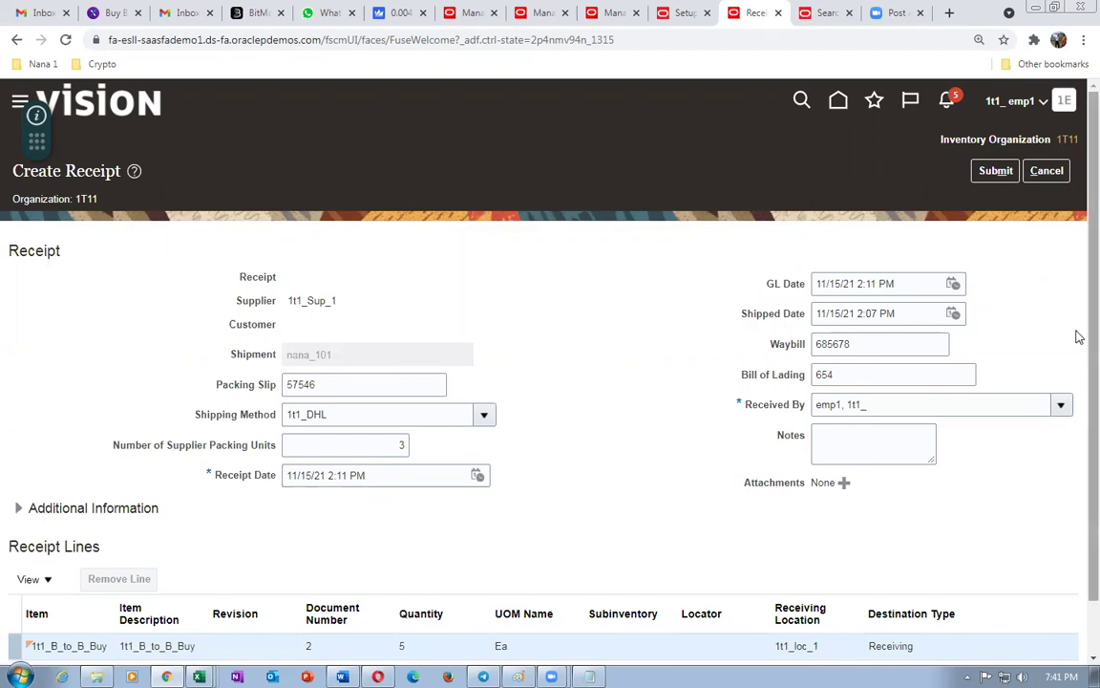
- Submit the receipt, noting receipt number 2002, and leave the expected shipments page
scroll(1078, 382, down, 1)
scroll(1078, 319, up, 1)
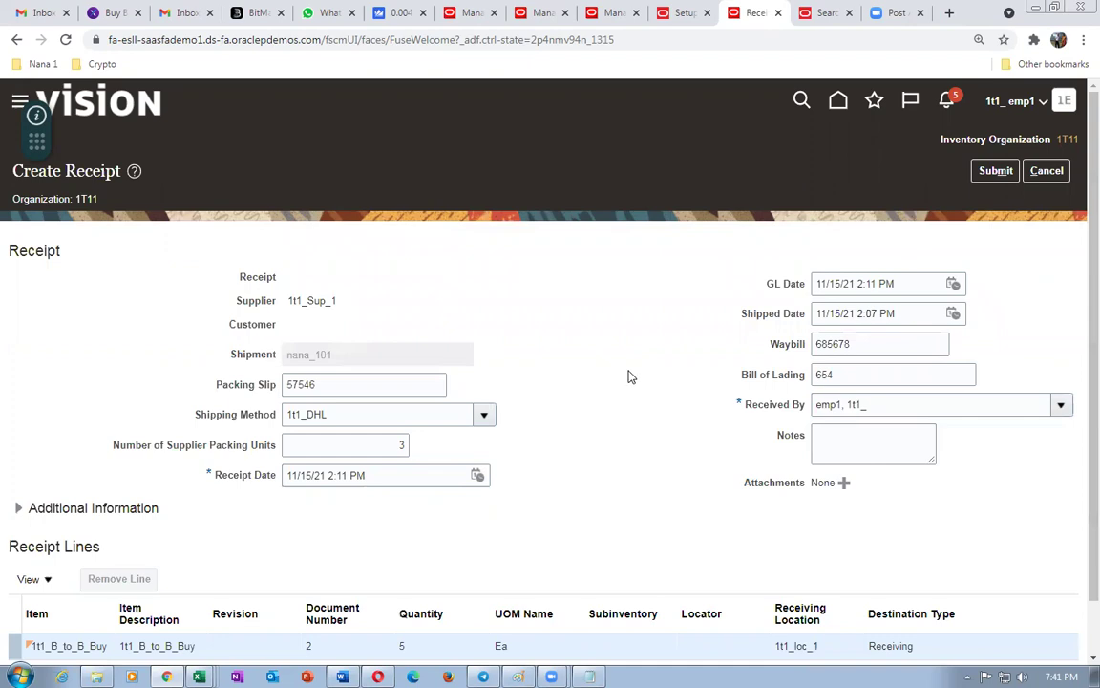
click(996, 173)
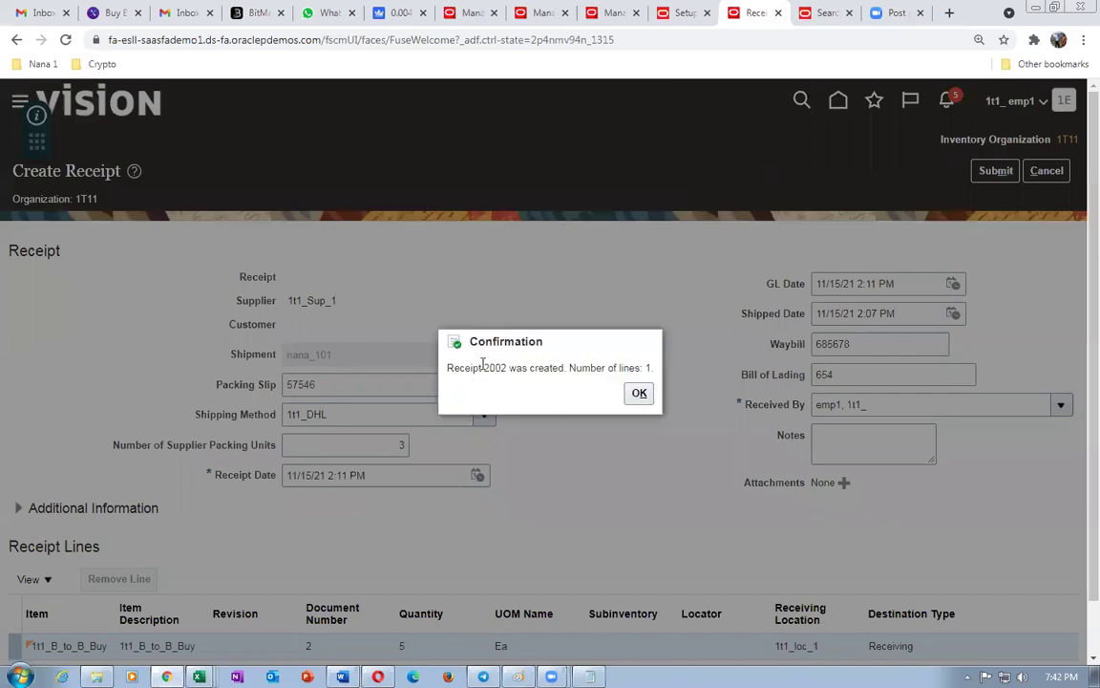
drag(476, 367, 521, 371)
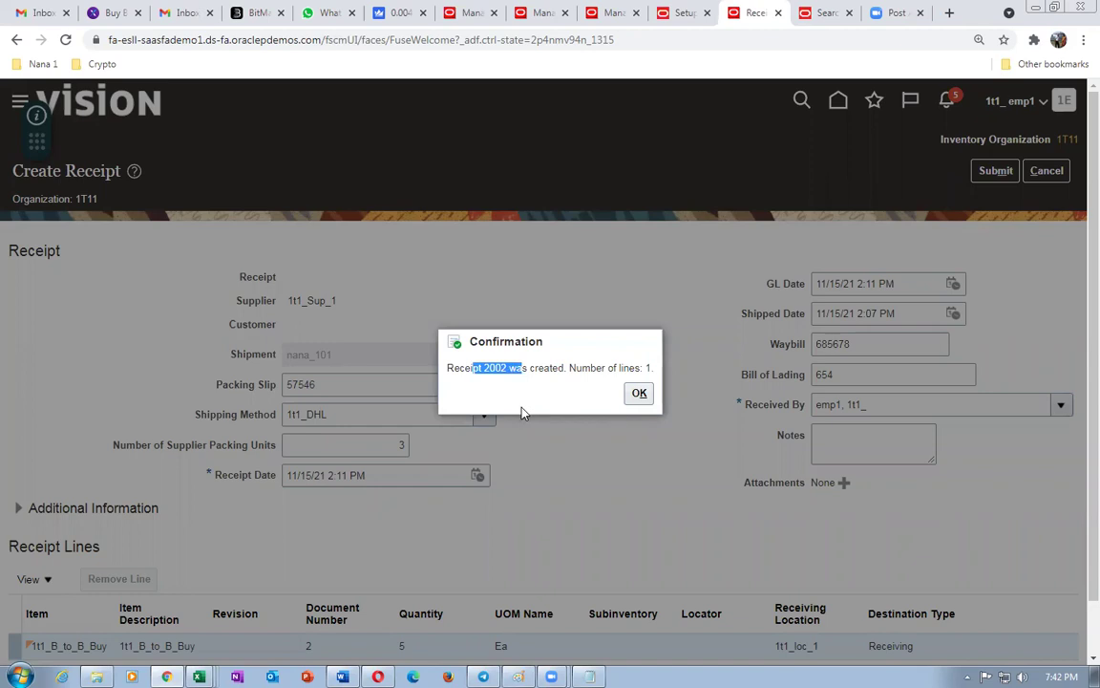
click(639, 393)
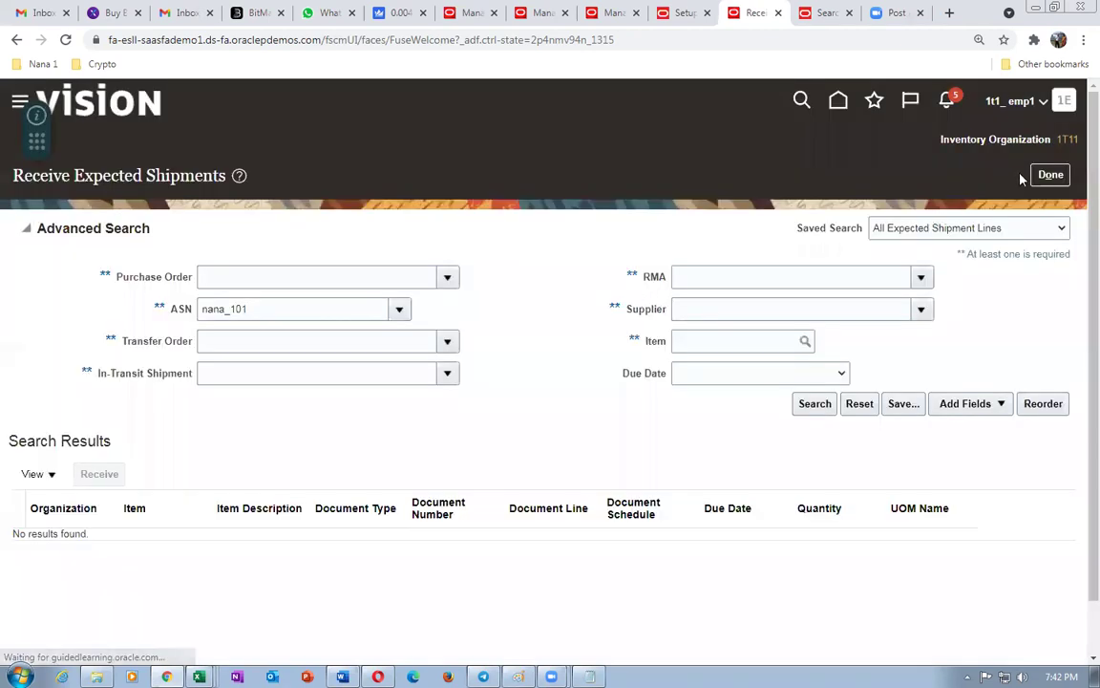
click(1050, 174)
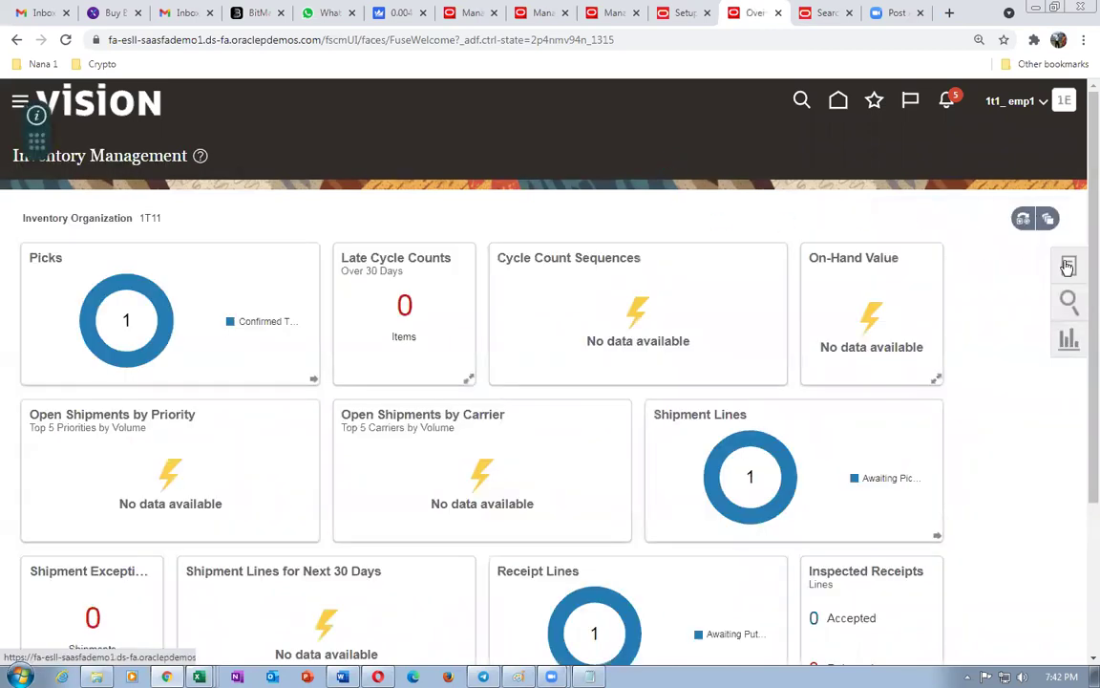
- Search Put Away Receipts for receipt 2002 and start putting away its received line
click(1067, 266)
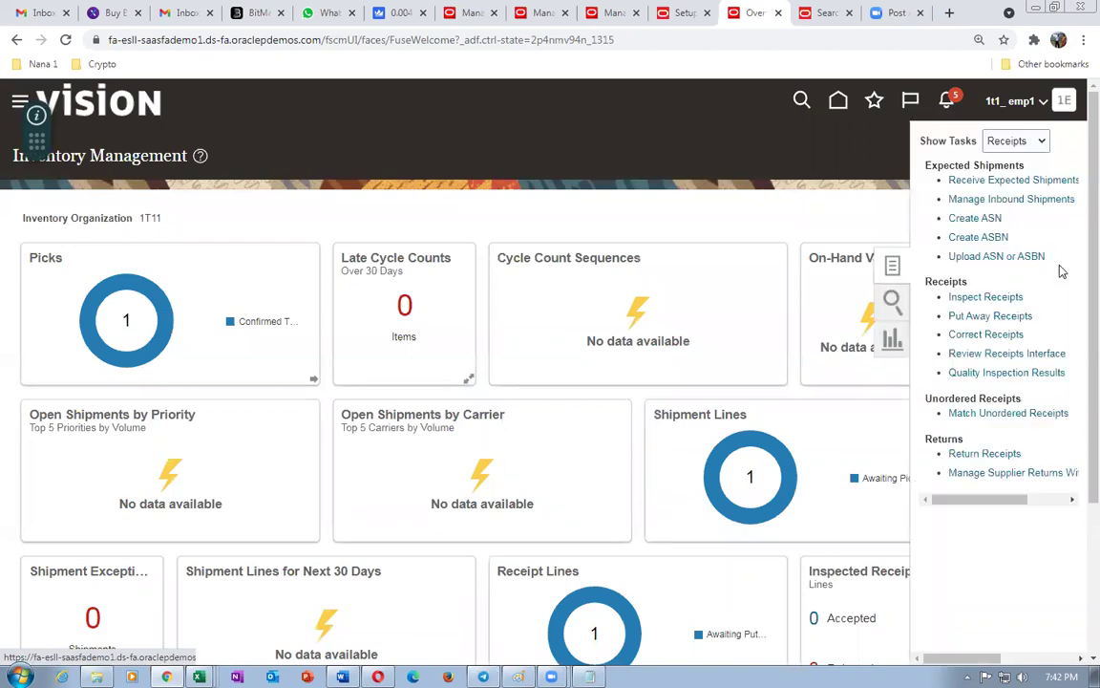
click(976, 315)
click(261, 277)
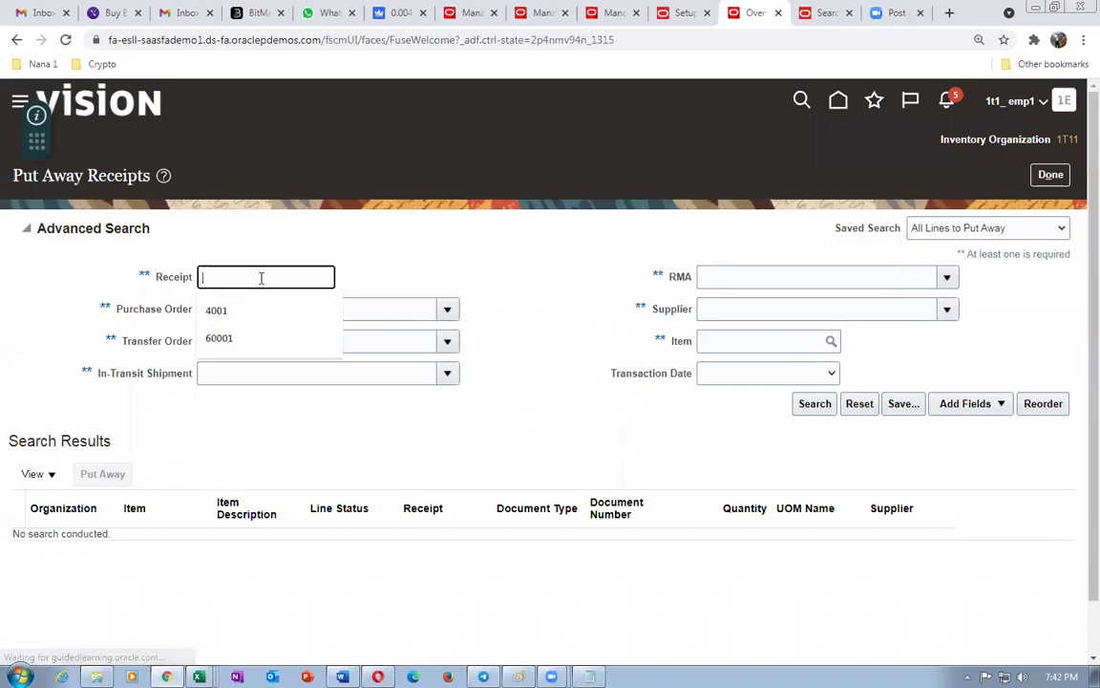
text(2002)
key(Tab)
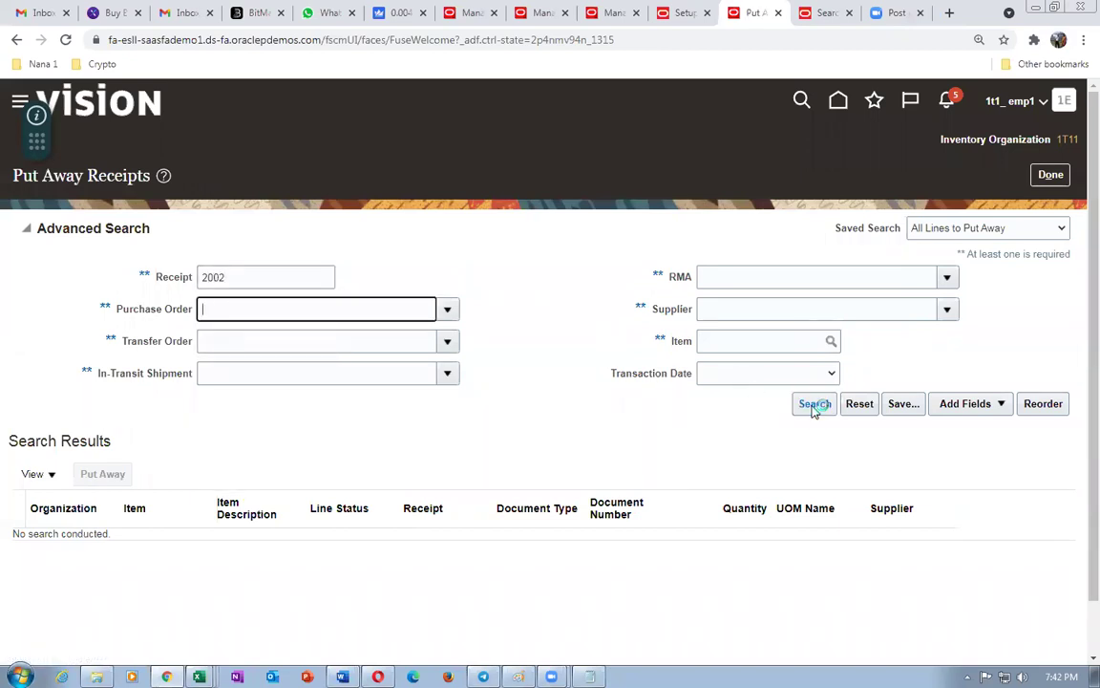
key(Return)
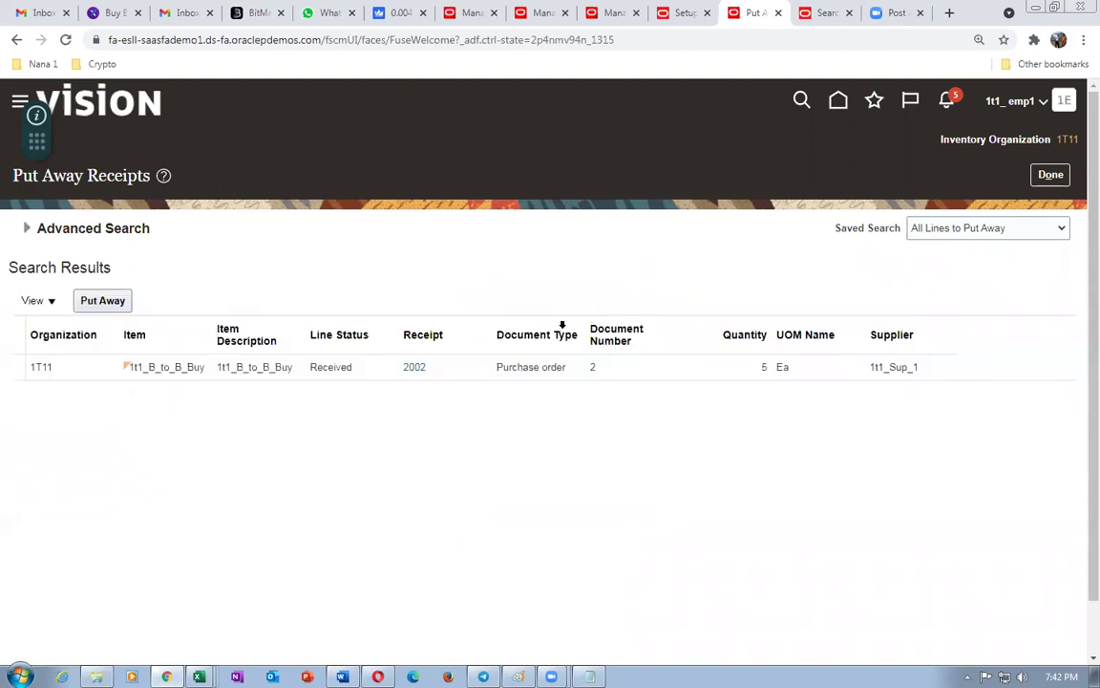
click(13, 372)
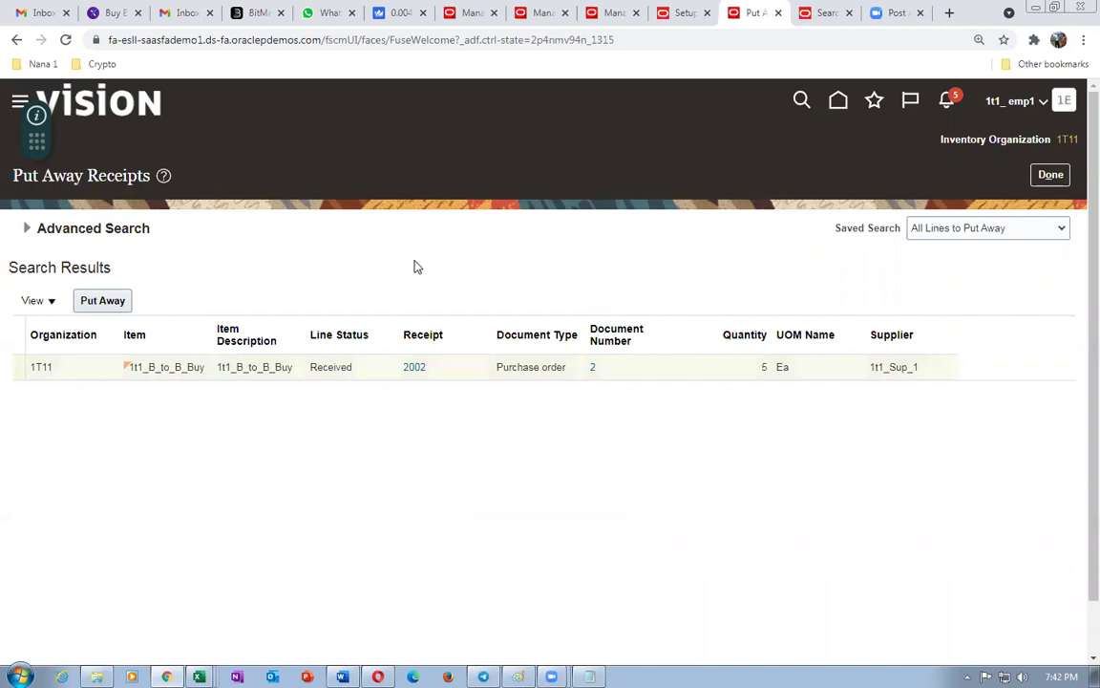
click(103, 300)
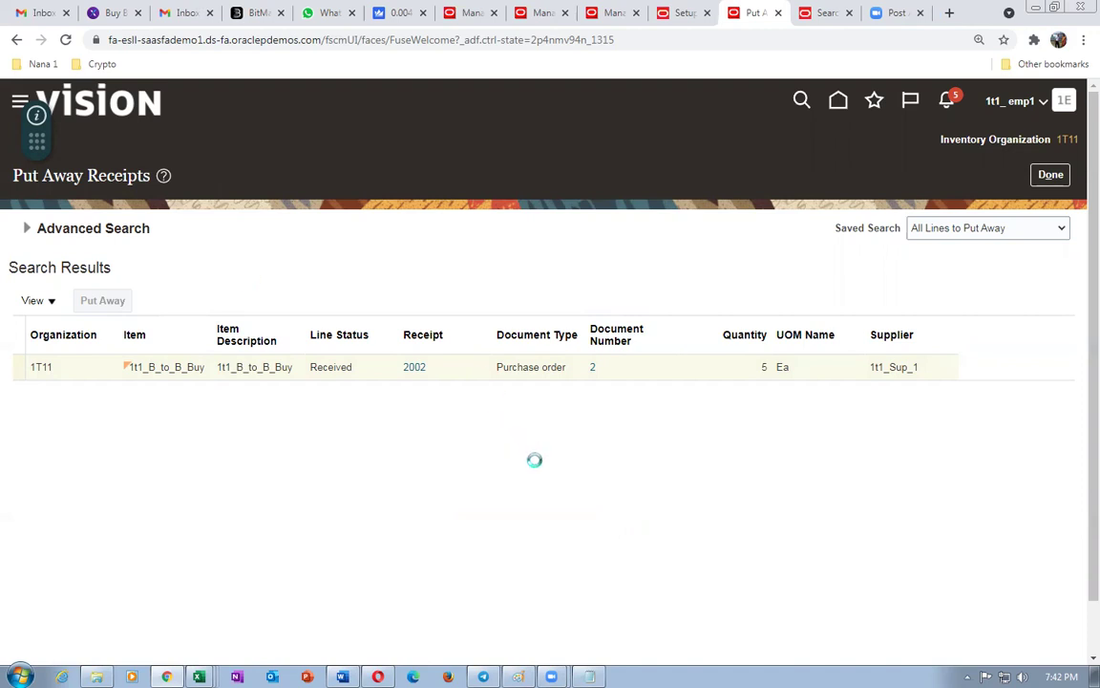
- Put away receipt 2002's 5 Ea into subinventory FGS and return to 97392's supply details
click(760, 313)
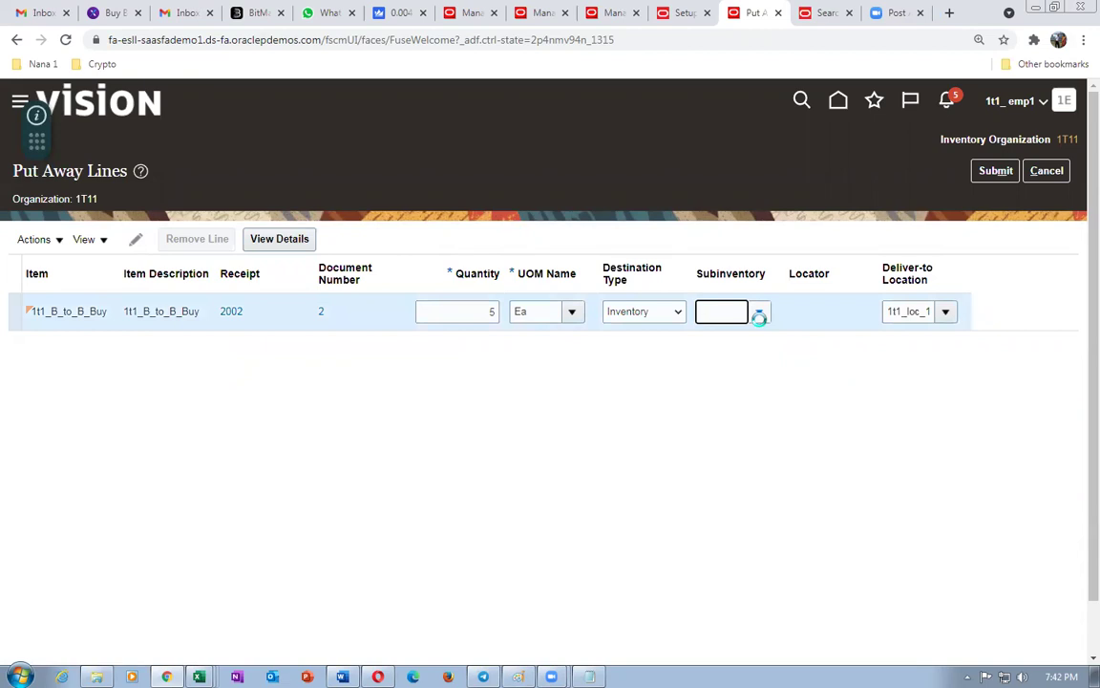
click(751, 346)
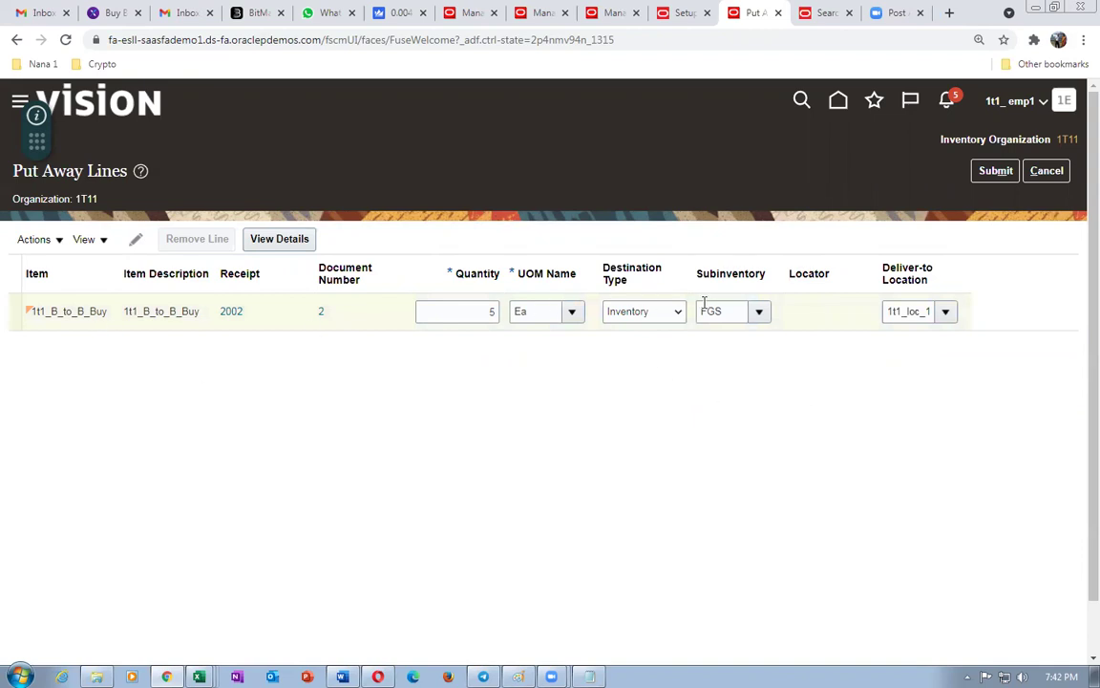
click(996, 170)
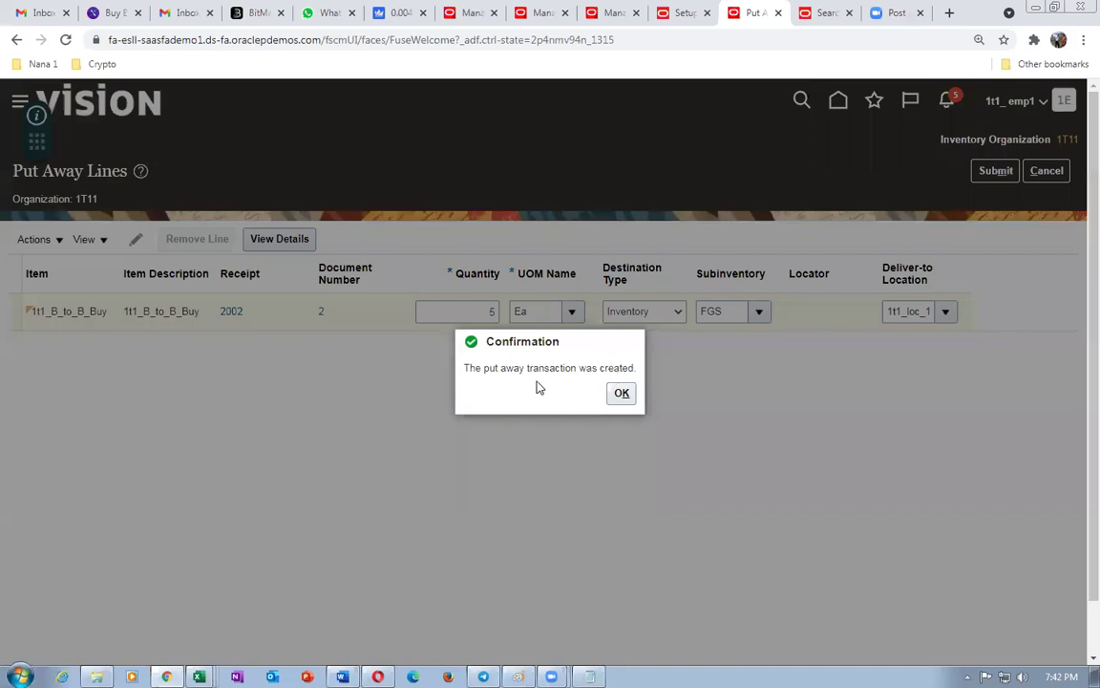
click(622, 393)
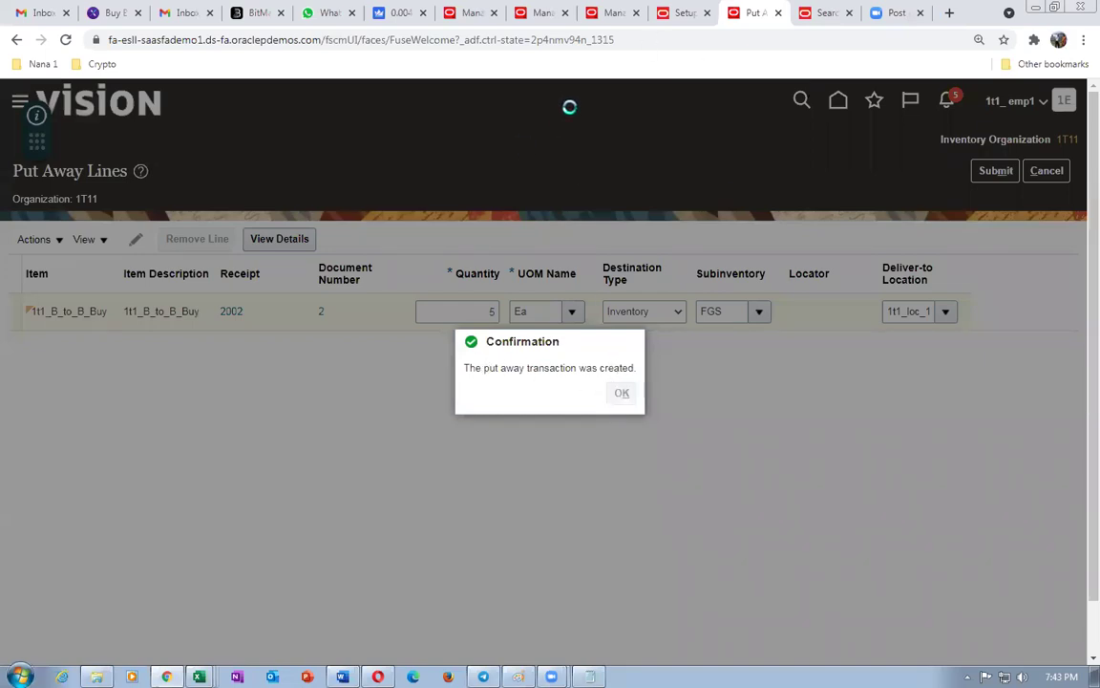
click(541, 13)
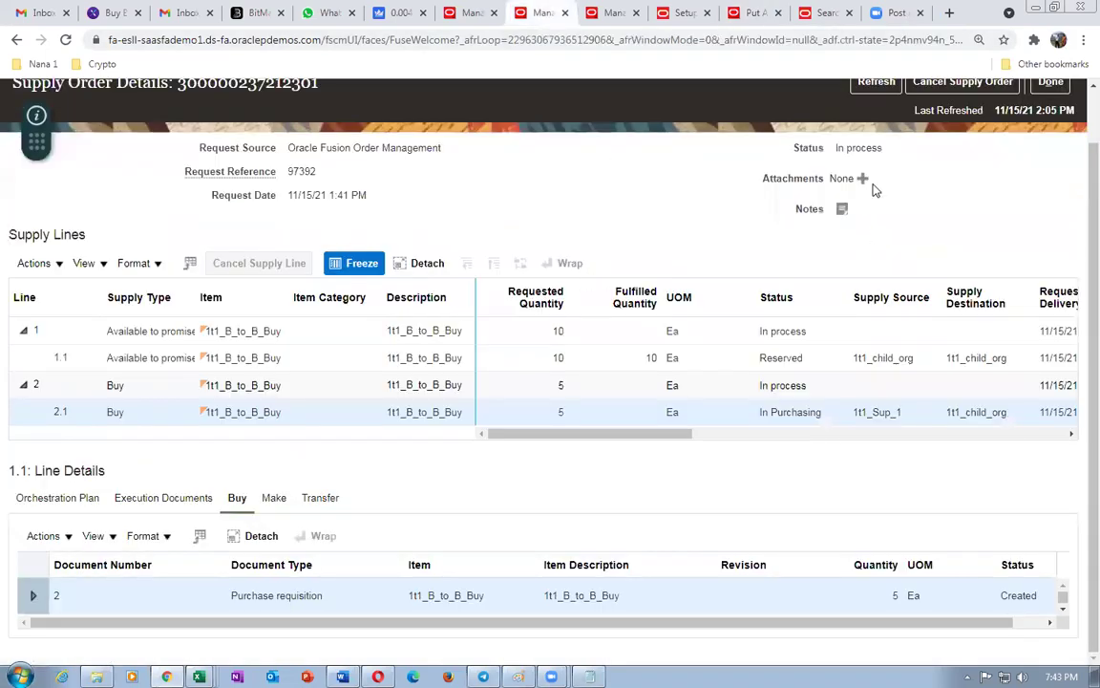
- Refresh Supply Order Details so buy line 2.1 shows Inventory Available with 5 Ea fulfilled
scroll(873, 198, up, 1)
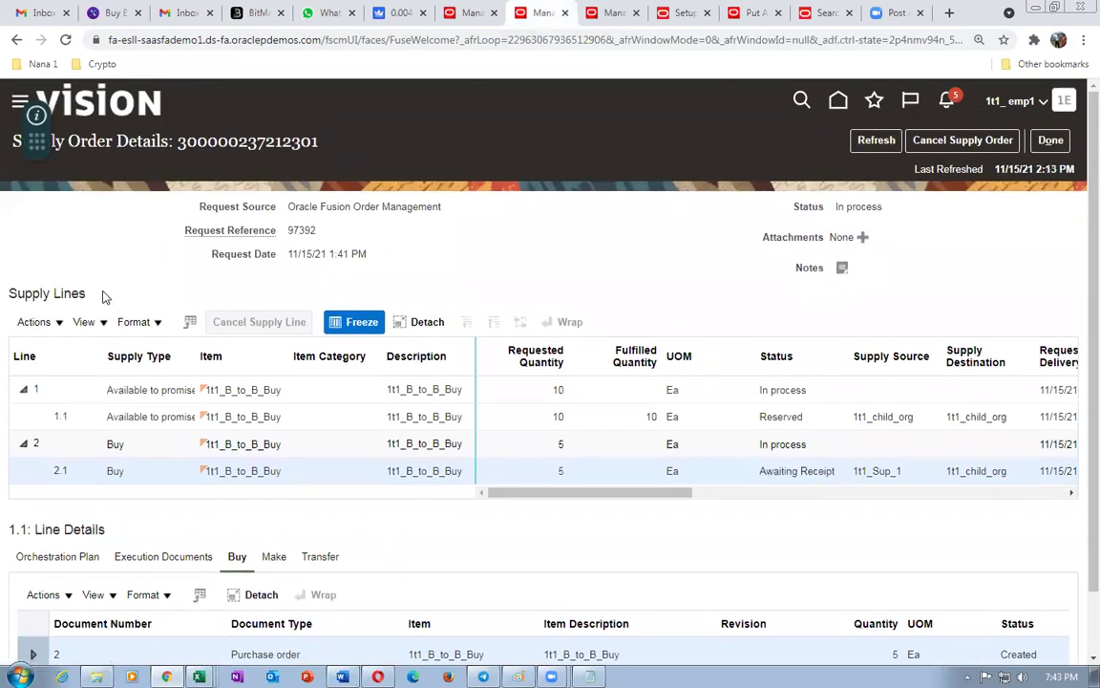
scroll(108, 308, down, 1)
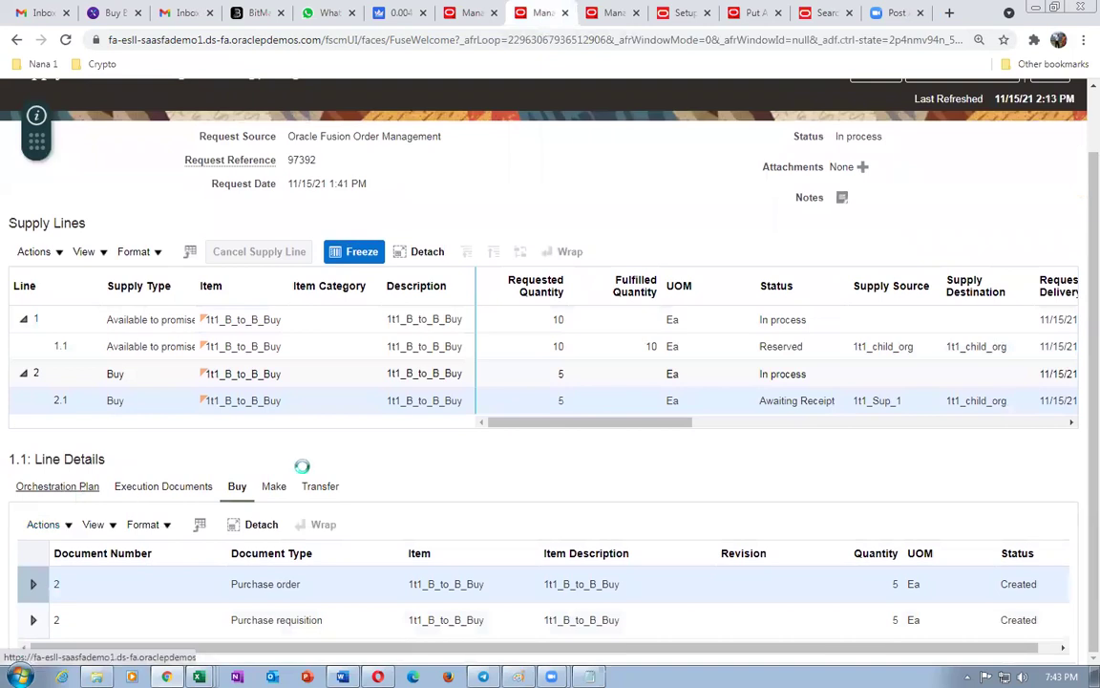
scroll(302, 470, down, 2)
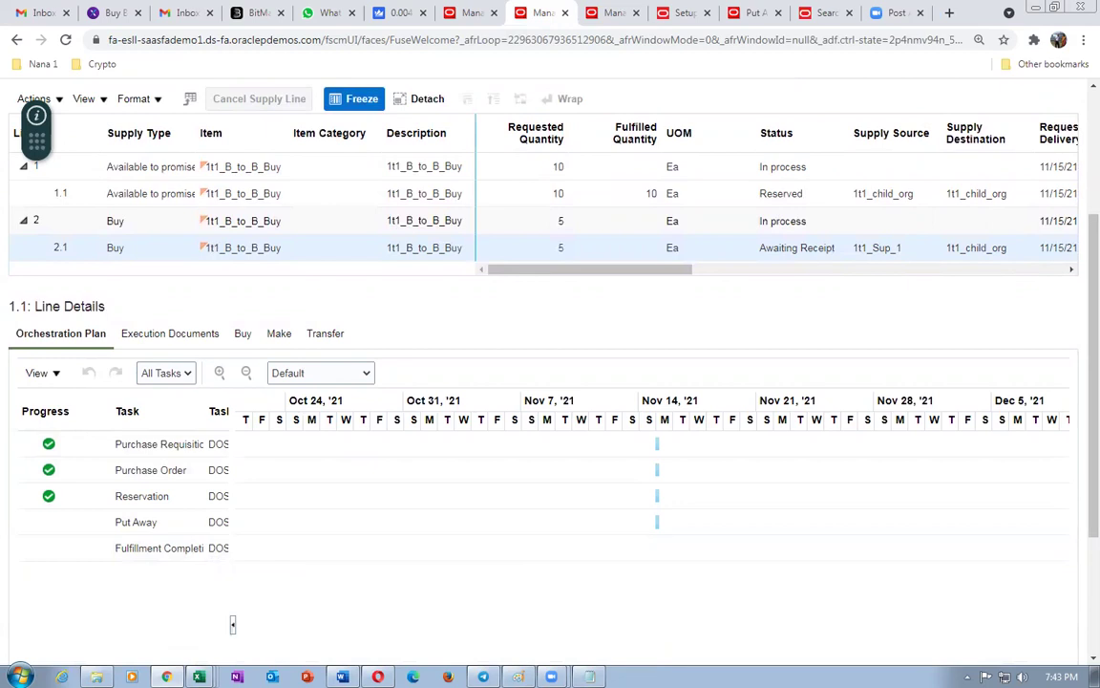
key(alt+Tab)
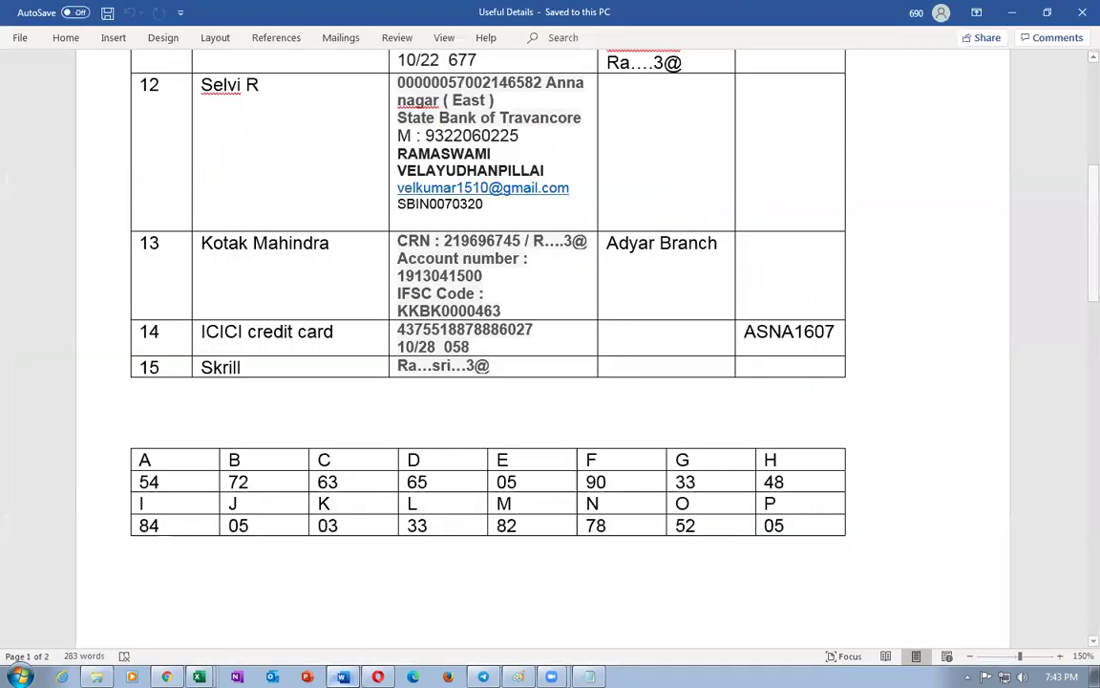
key(alt+Tab)
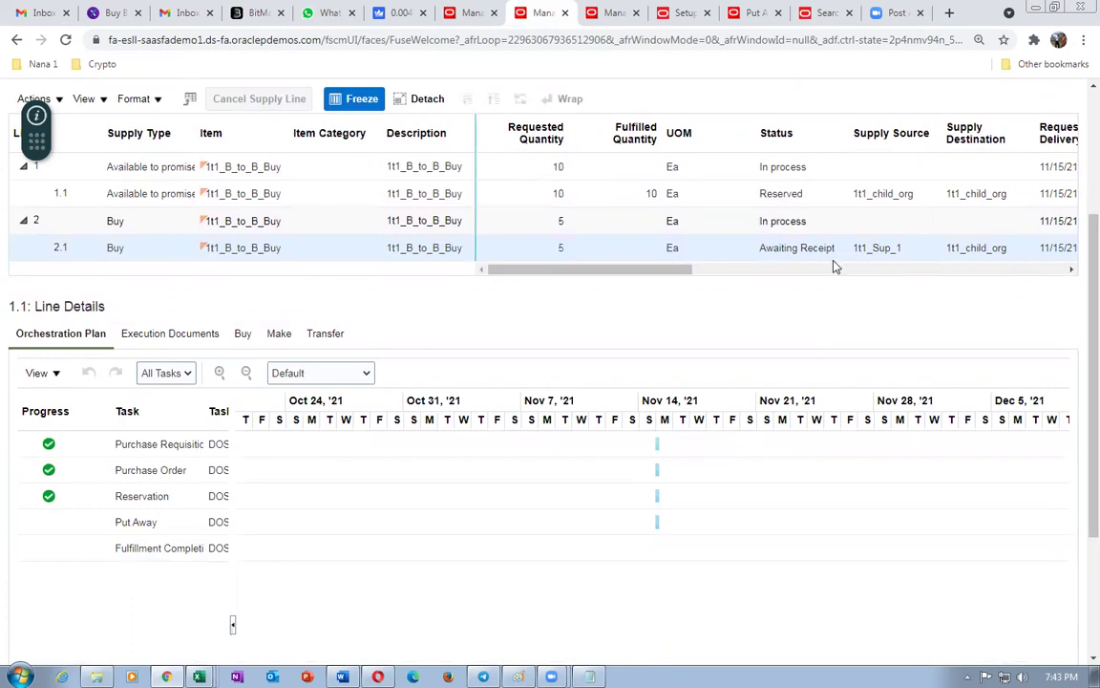
scroll(854, 310, up, 3)
click(877, 140)
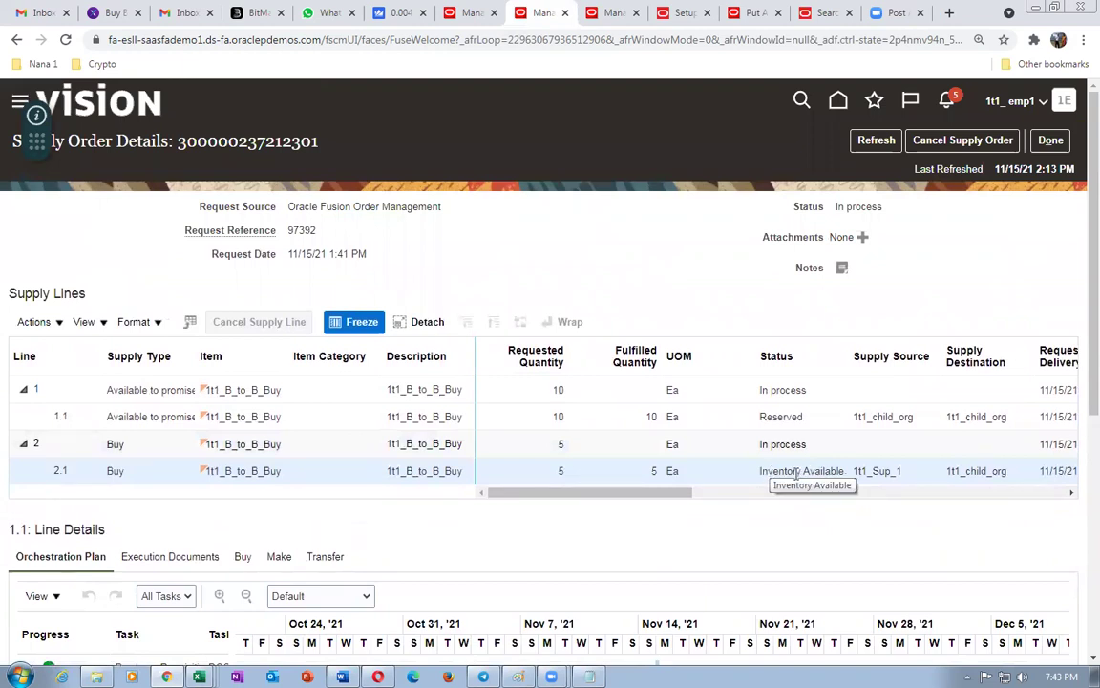
- Refresh order 97392's orchestration process and confirm back-to-back supply reads Goods available
click(468, 13)
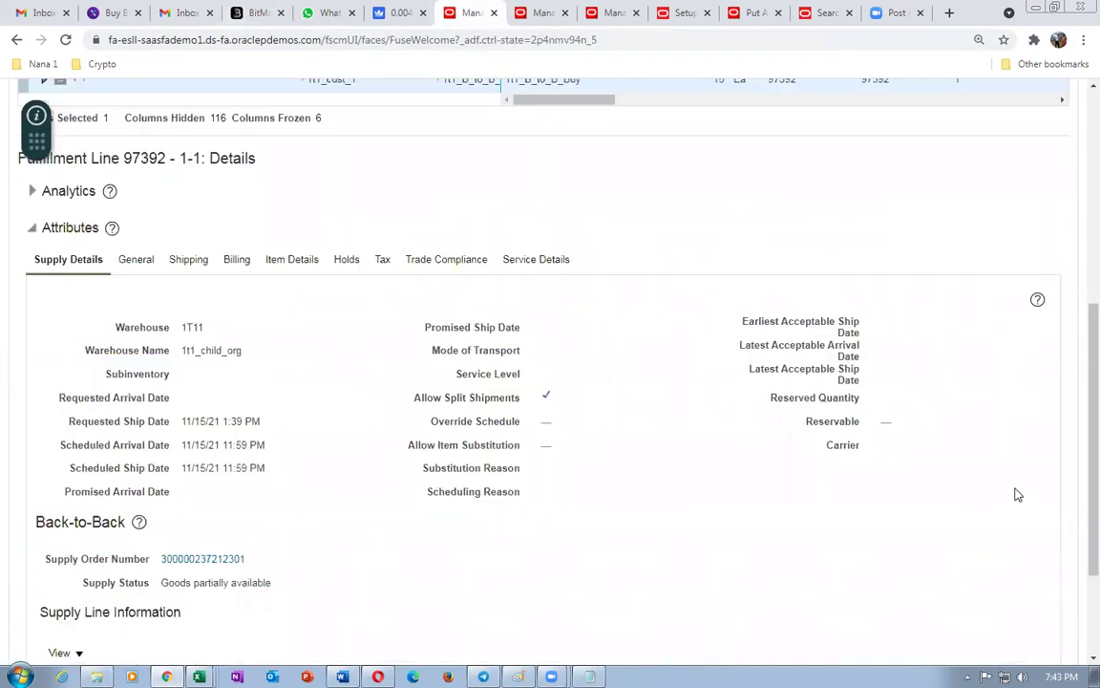
drag(1077, 405, 1077, 185)
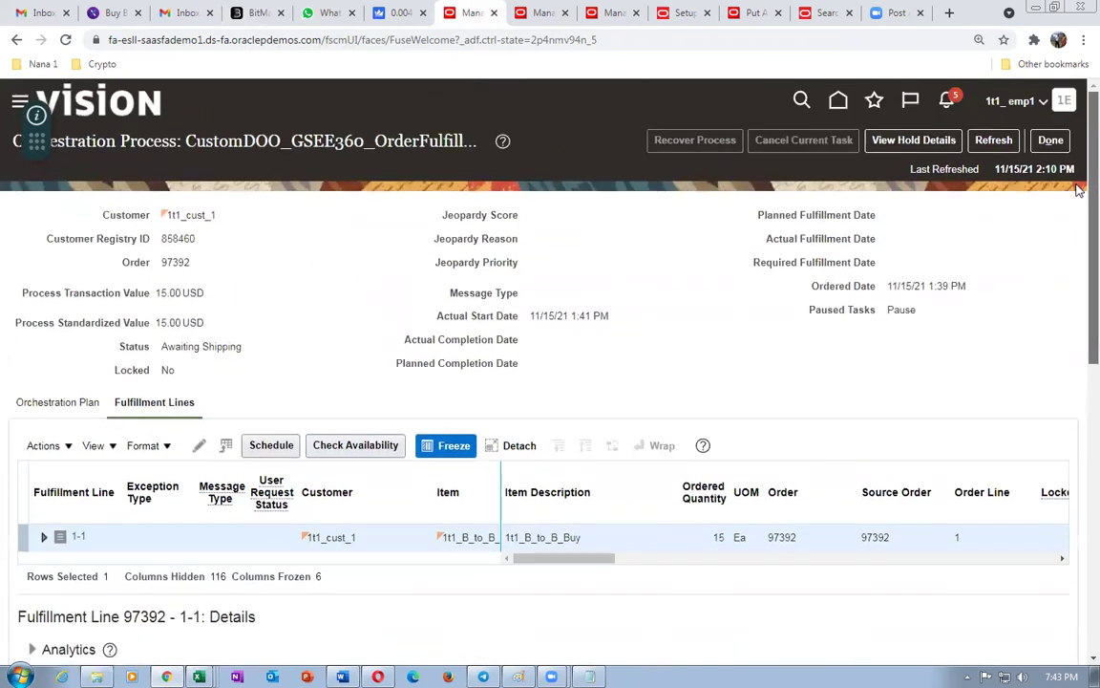
click(1001, 147)
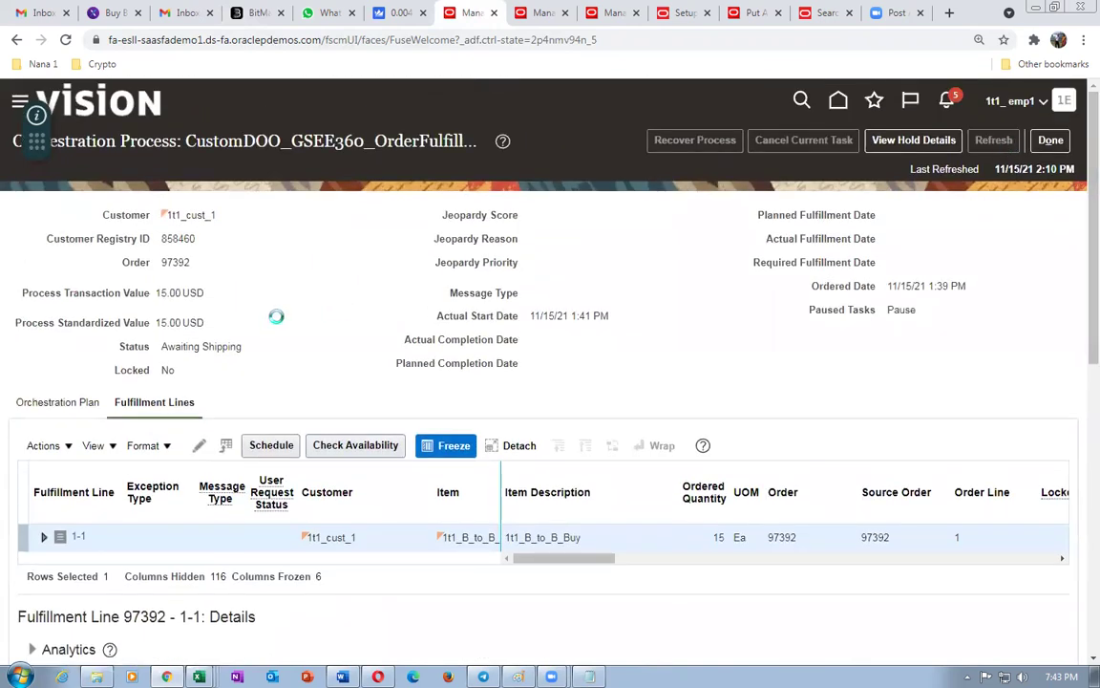
scroll(279, 326, down, 6)
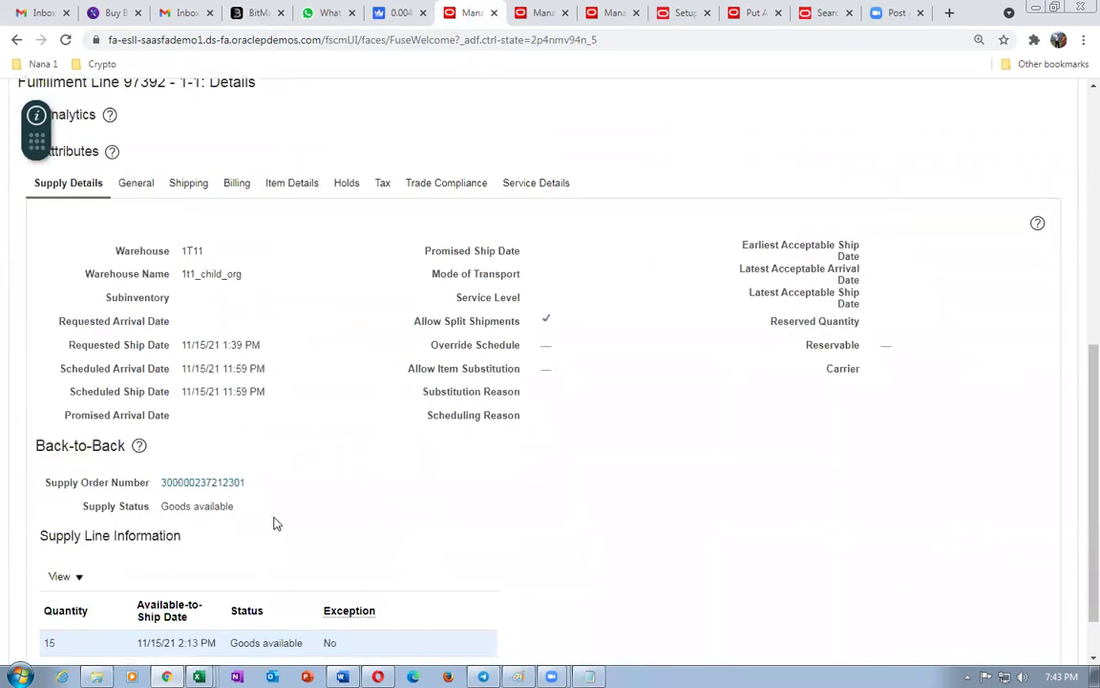
- Bring up Manage Shipment Lines, showing order 97392 Ready to release for 15 Ea
click(541, 13)
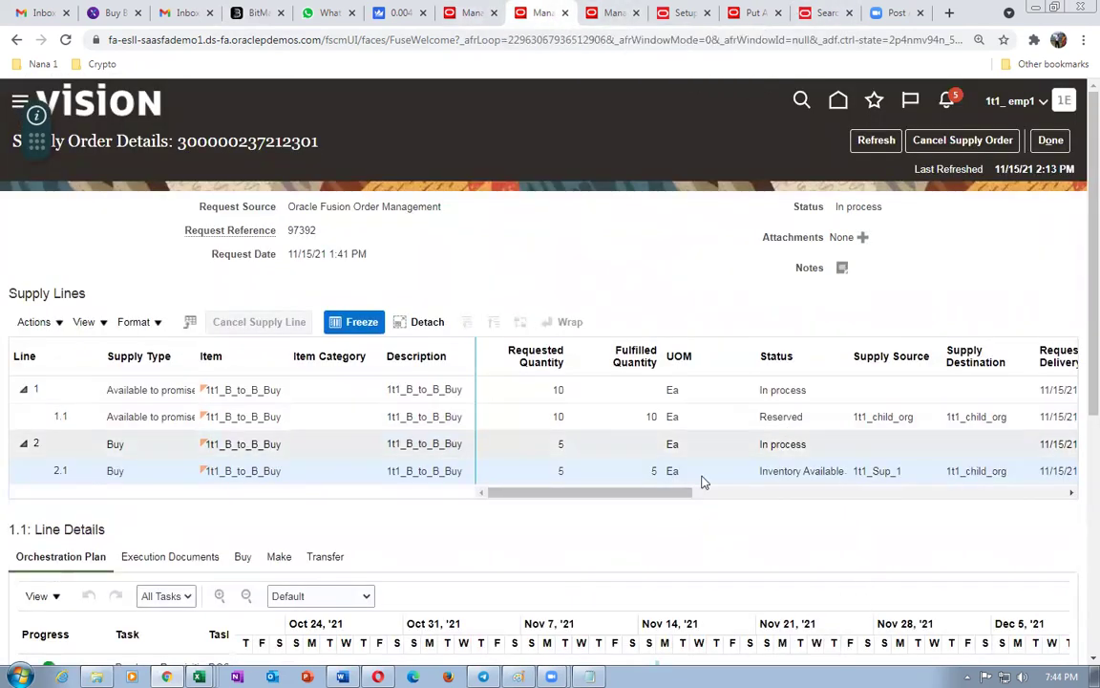
drag(667, 493, 620, 515)
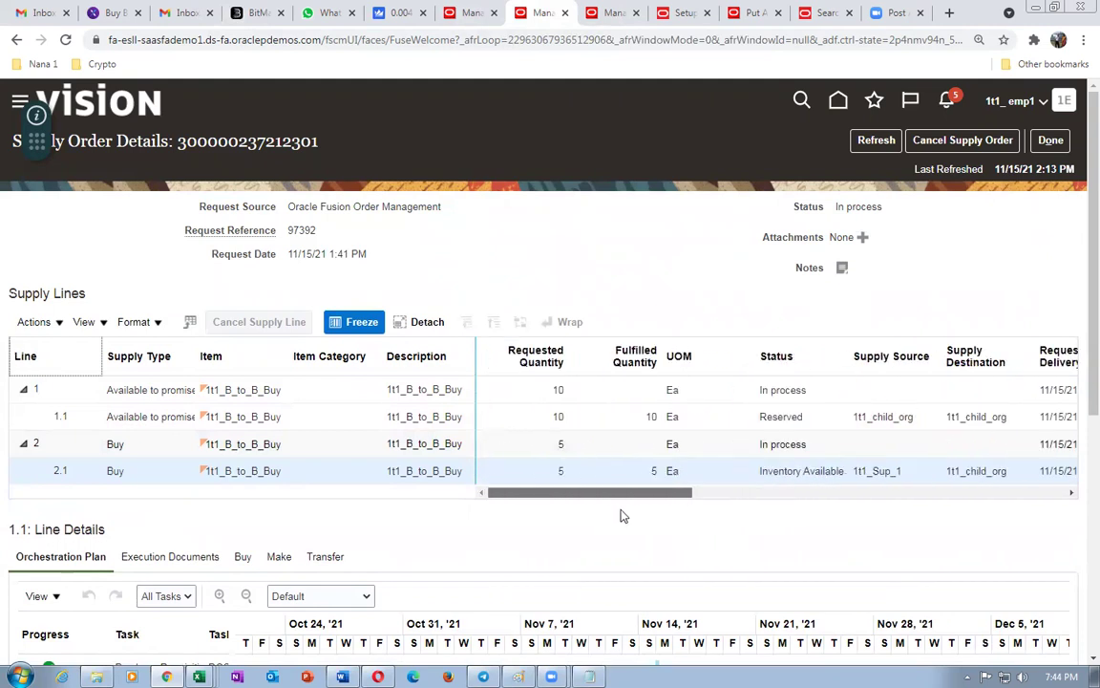
click(611, 13)
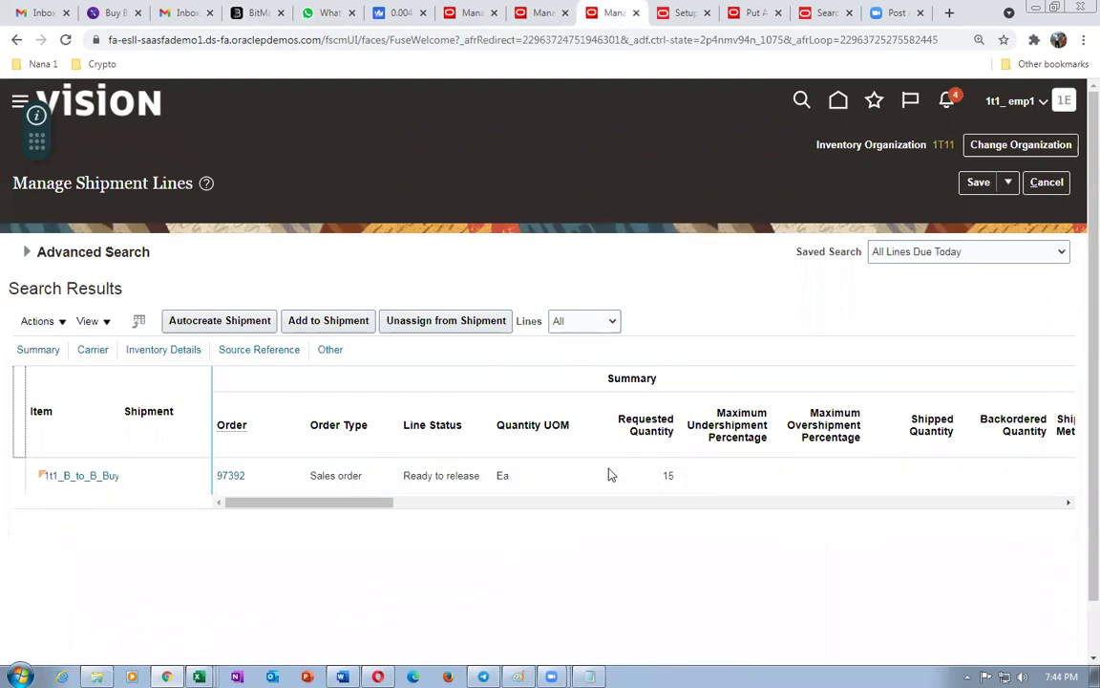
- Search shipment lines for order 97392 and pick release its line
click(26, 252)
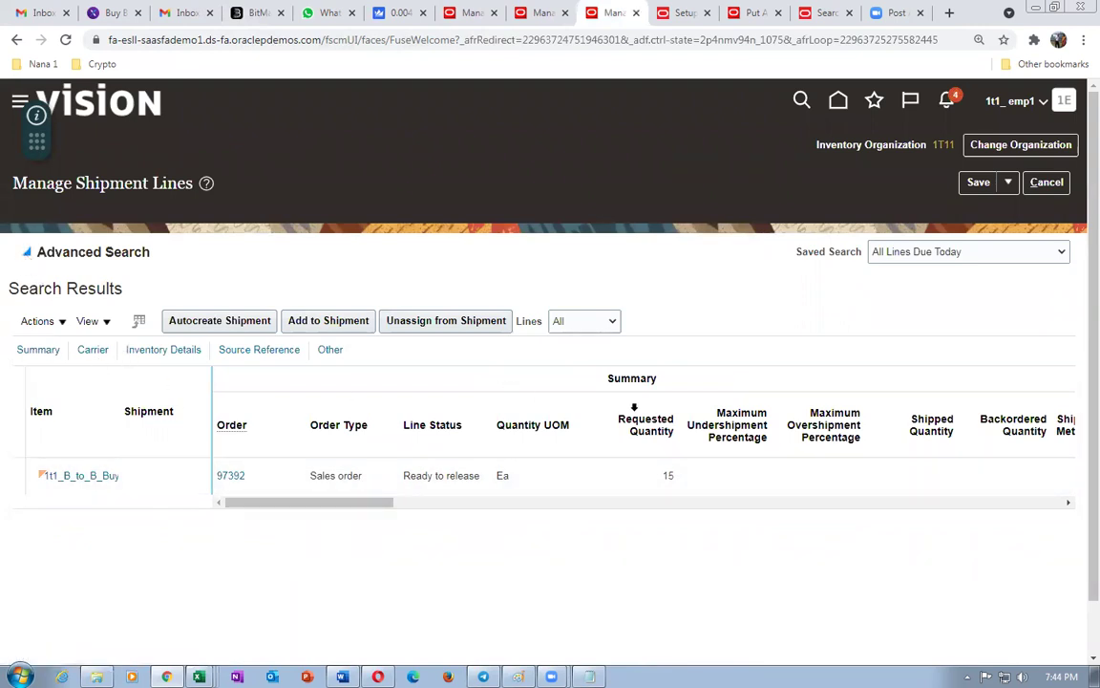
click(813, 413)
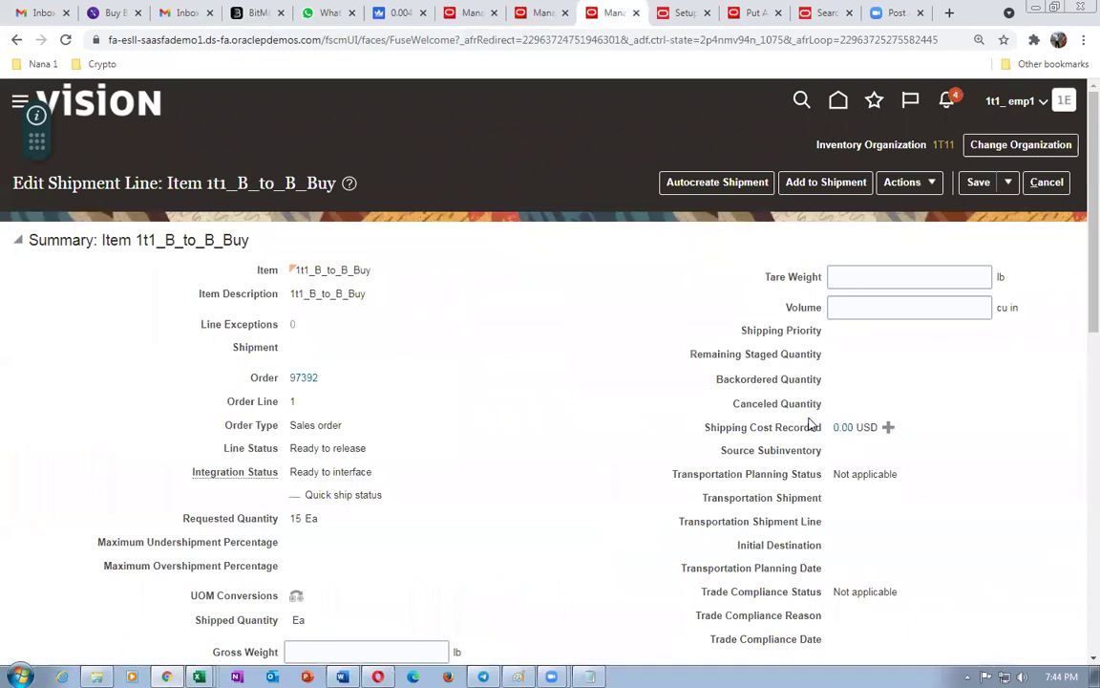
click(912, 183)
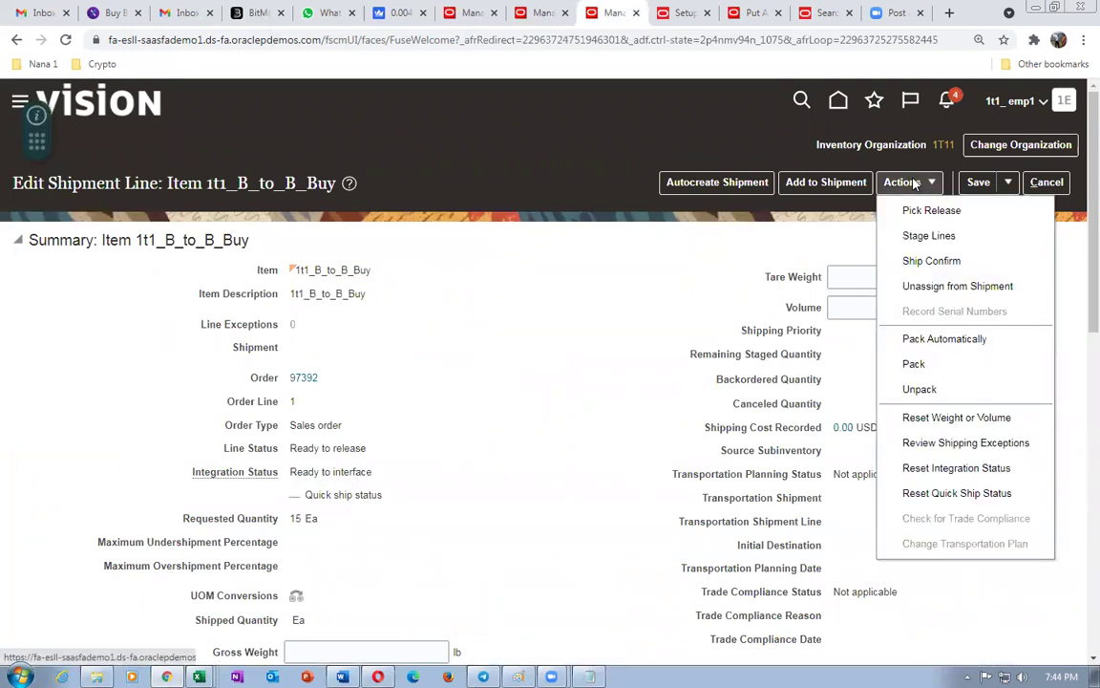
click(908, 209)
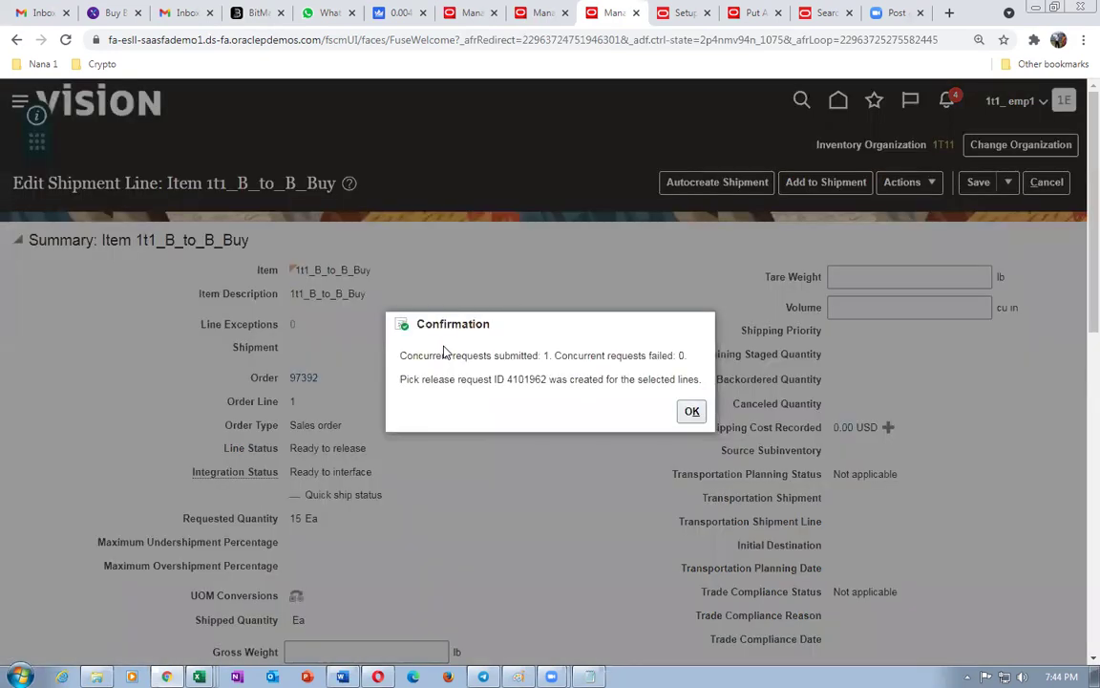
click(691, 414)
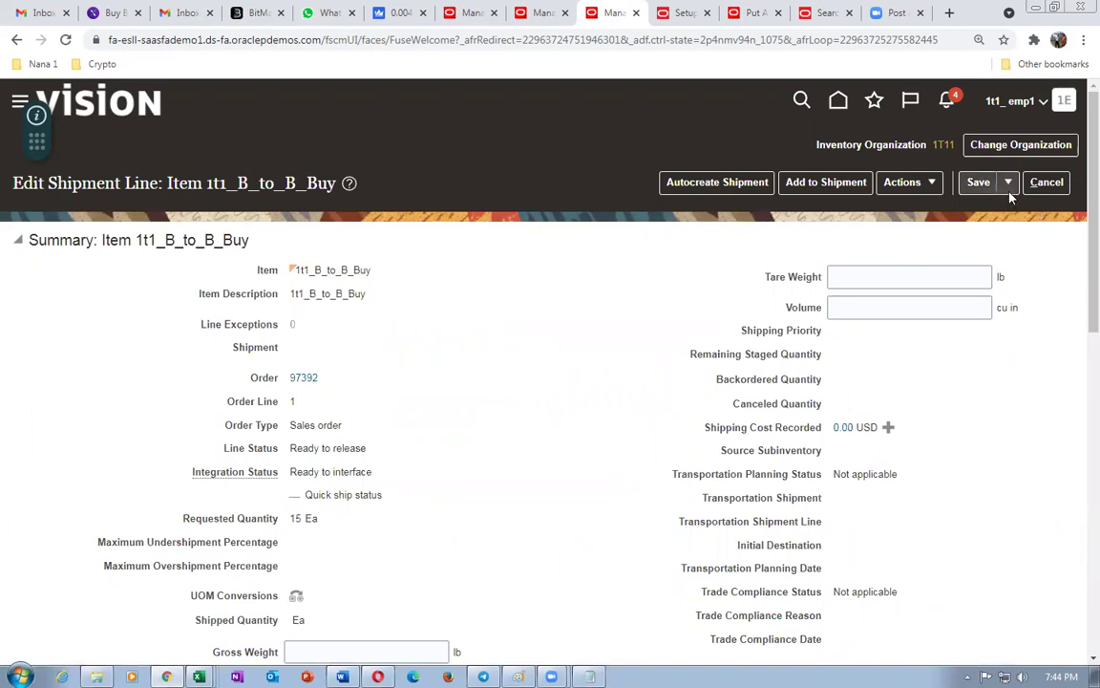
- Save the shipment line and search order 97392 again, now on shipment 68195 with status Open
click(1009, 187)
click(1012, 208)
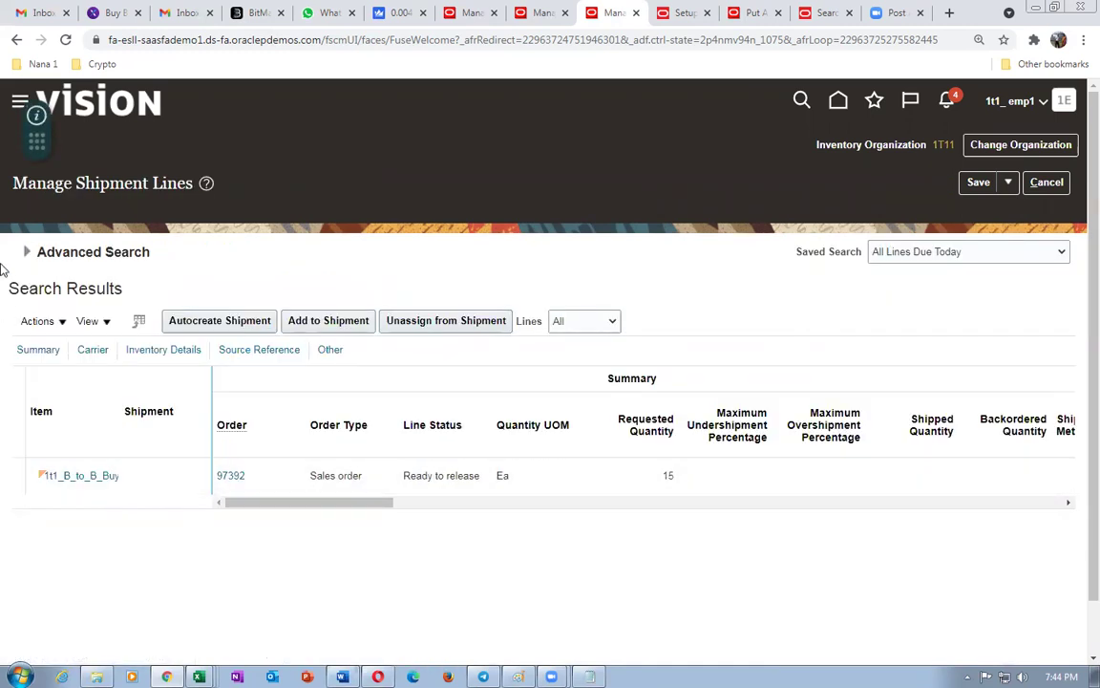
click(26, 251)
click(815, 410)
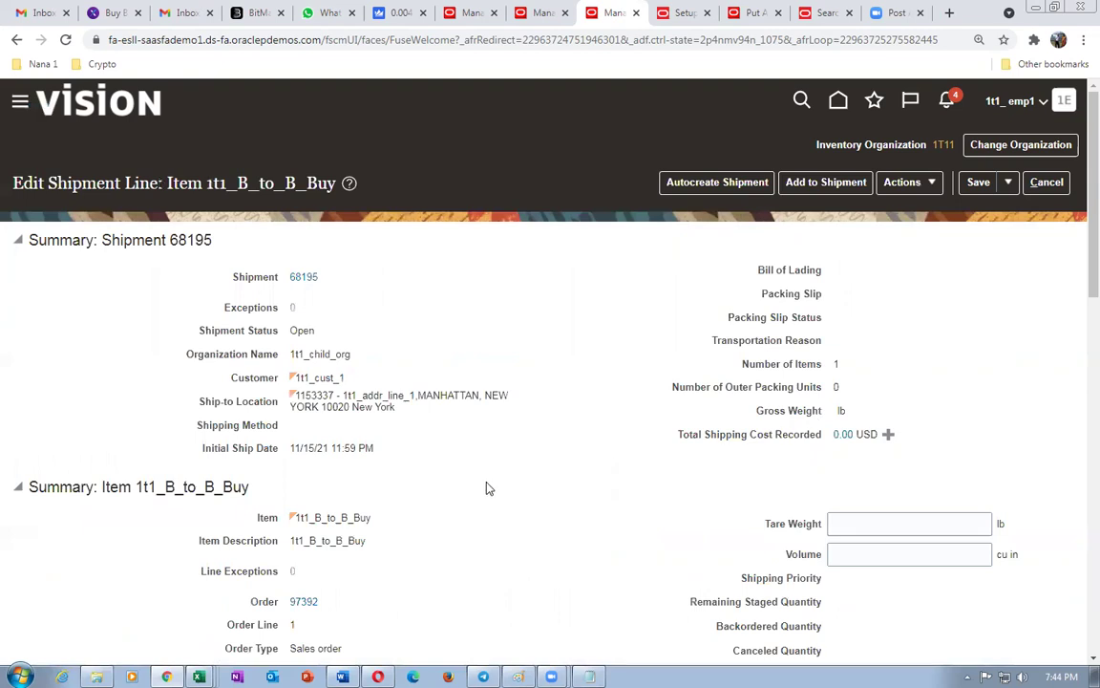
- Save and close order 97392's Staged shipment line
scroll(487, 484, down, 1)
drag(291, 594, 309, 591)
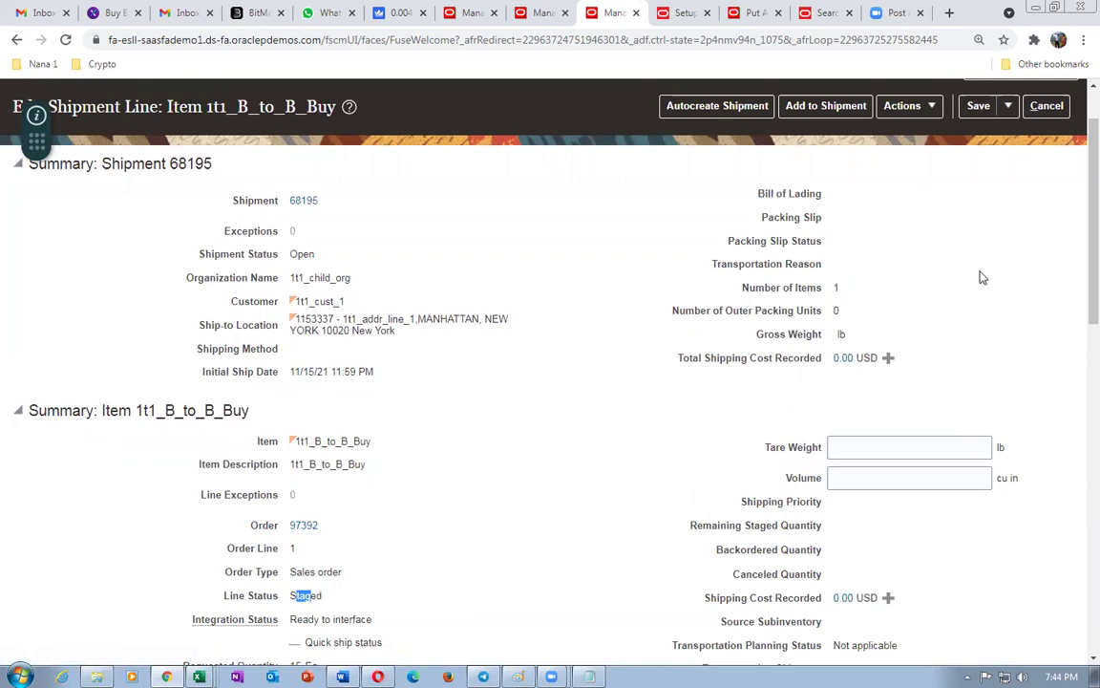
click(1007, 106)
click(1006, 135)
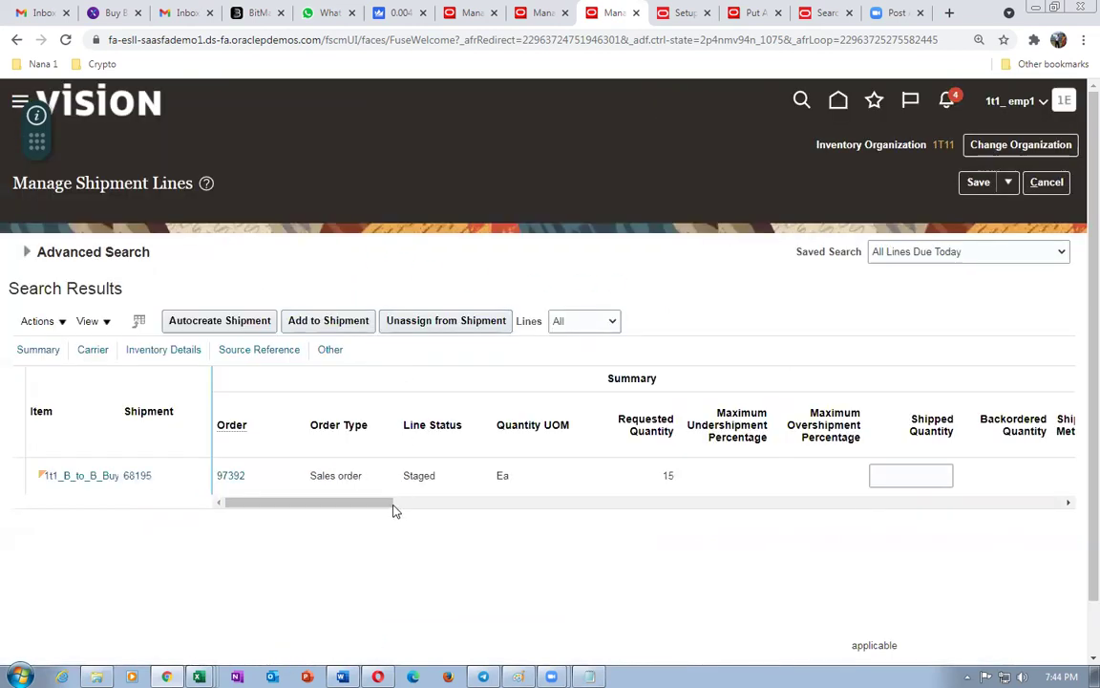
- Ship-confirm shipment 68195, accepting the warning, so 15 Ea ship with 0 backordered
click(139, 476)
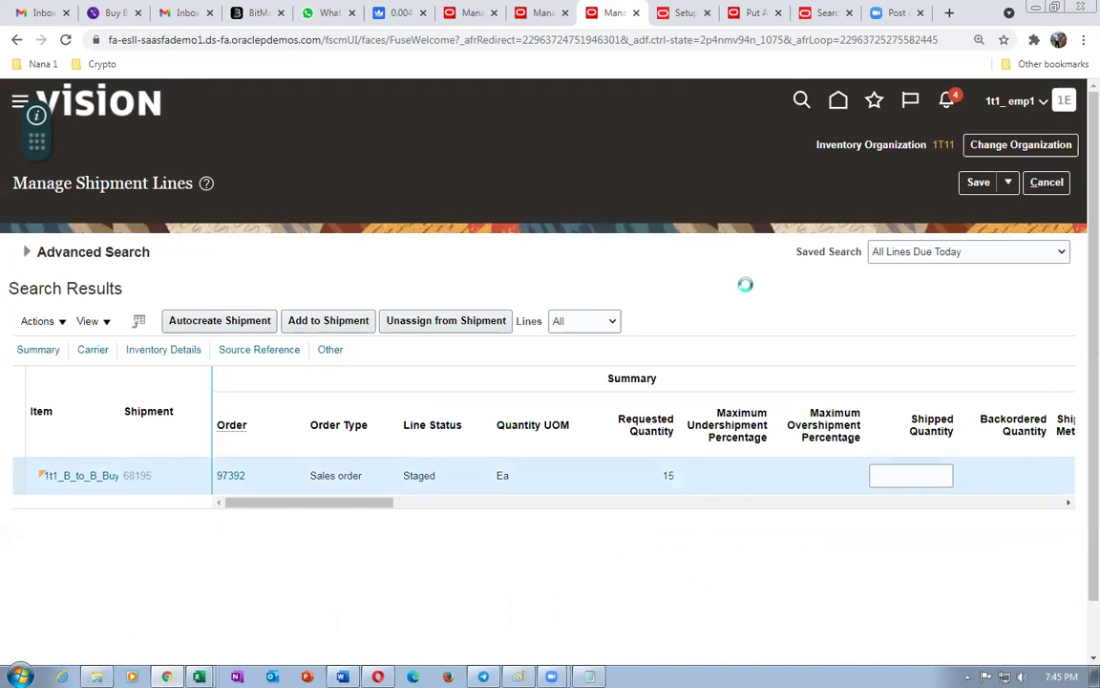
click(844, 170)
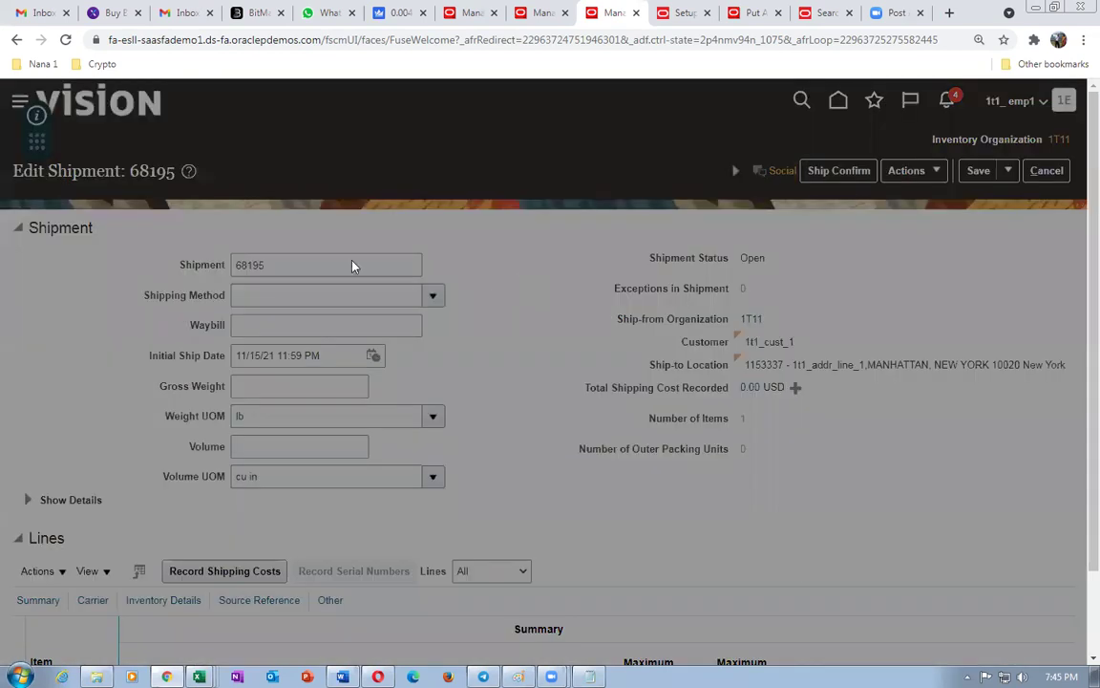
click(787, 422)
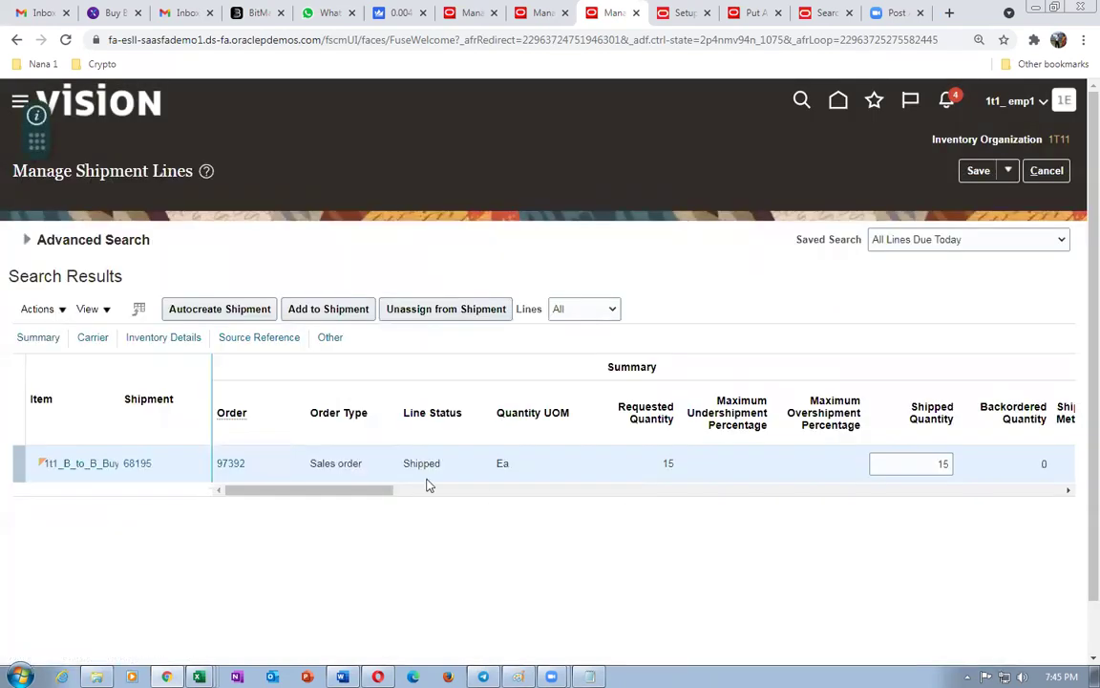
click(1057, 172)
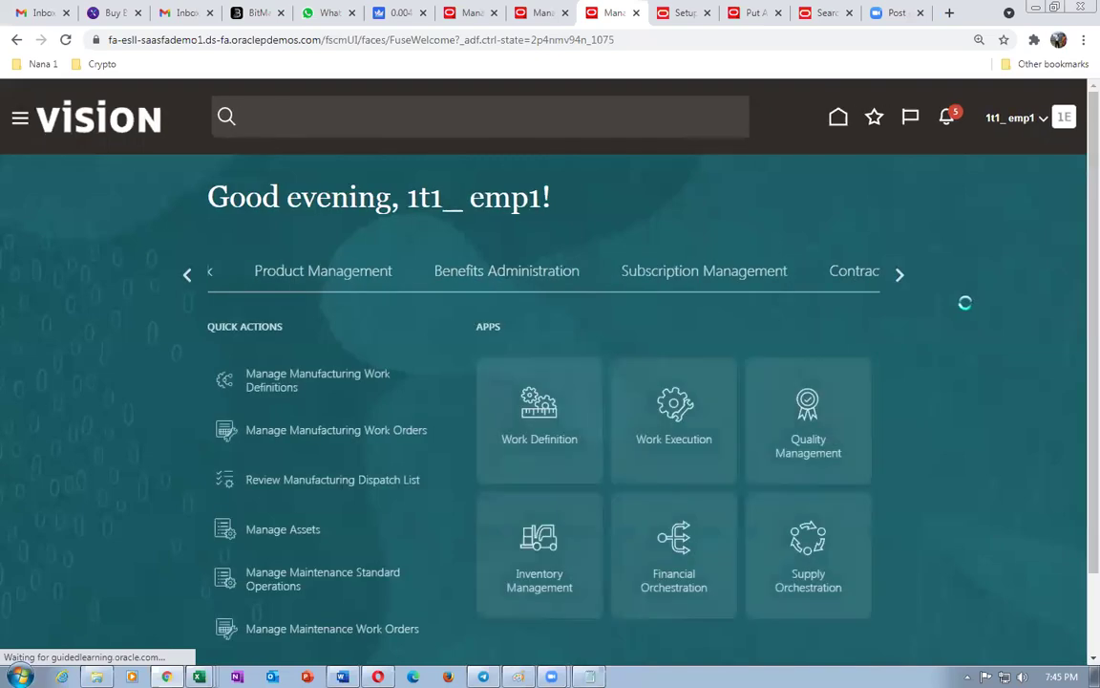
- Refresh the Scheduled Processes list under Tools, then return to order 97392's orchestration process
click(901, 276)
click(901, 276)
click(901, 276)
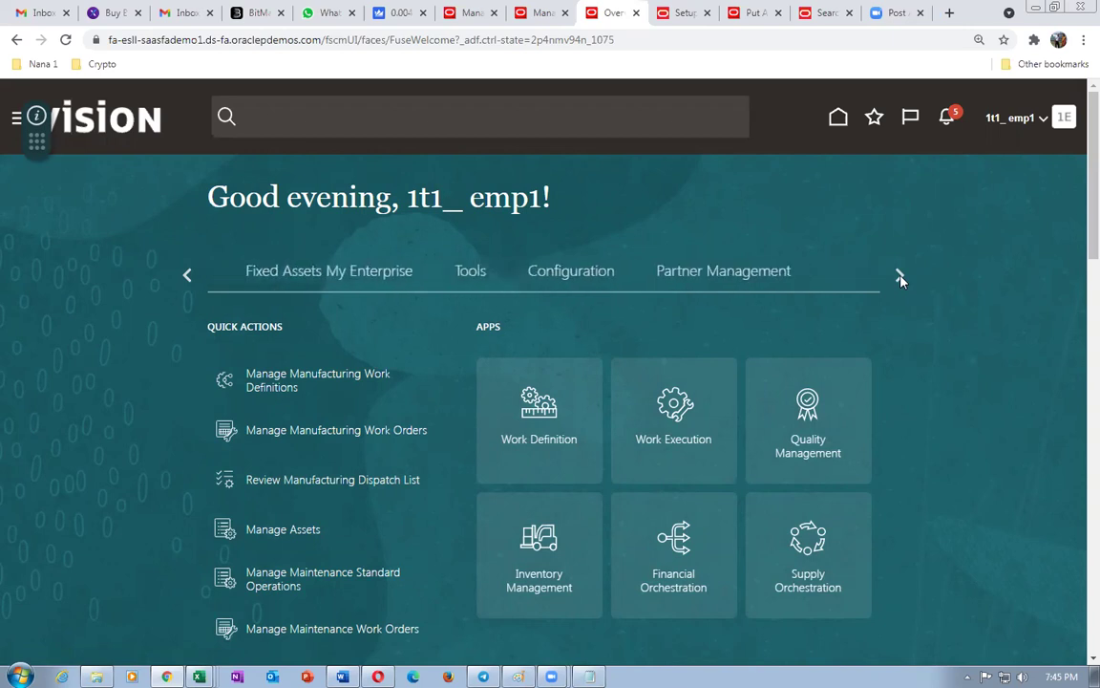
click(472, 275)
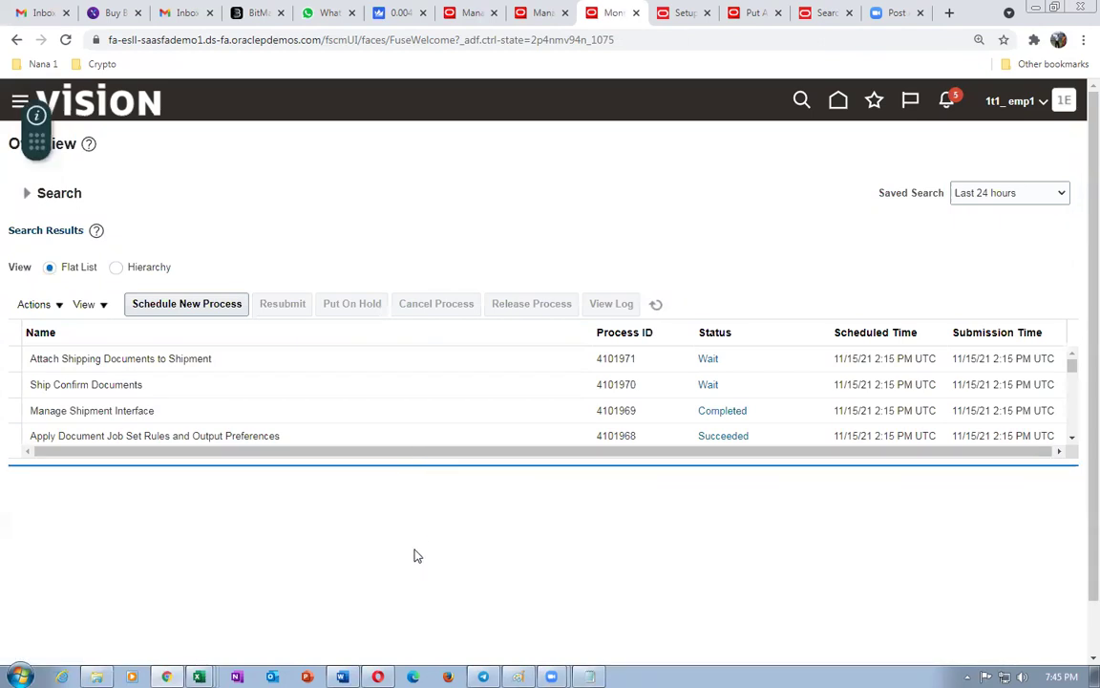
click(656, 303)
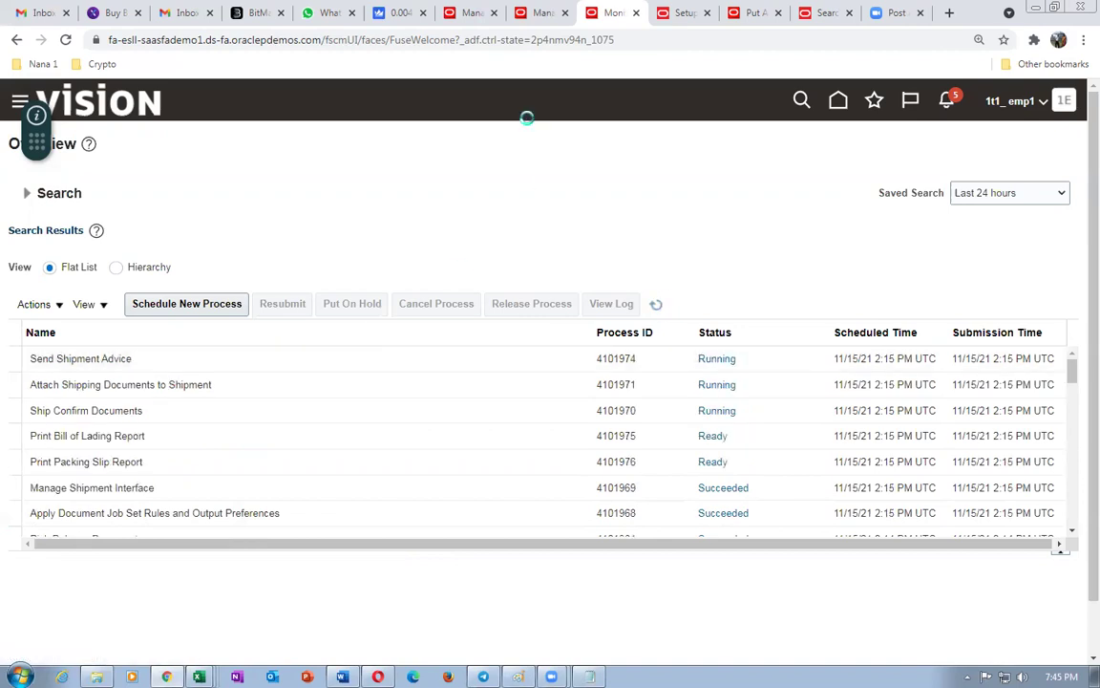
click(473, 13)
scroll(309, 440, up, 5)
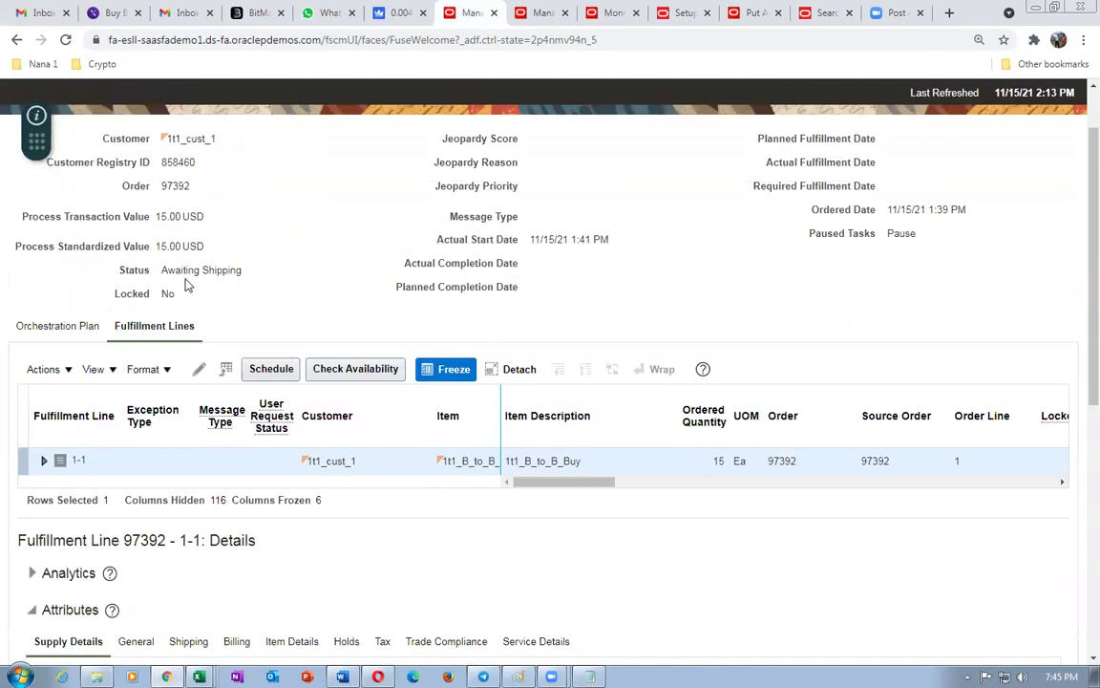
- Refresh order 97392's orchestration process twice and view the Orchestration Plan tasks
scroll(859, 430, up, 1)
click(994, 140)
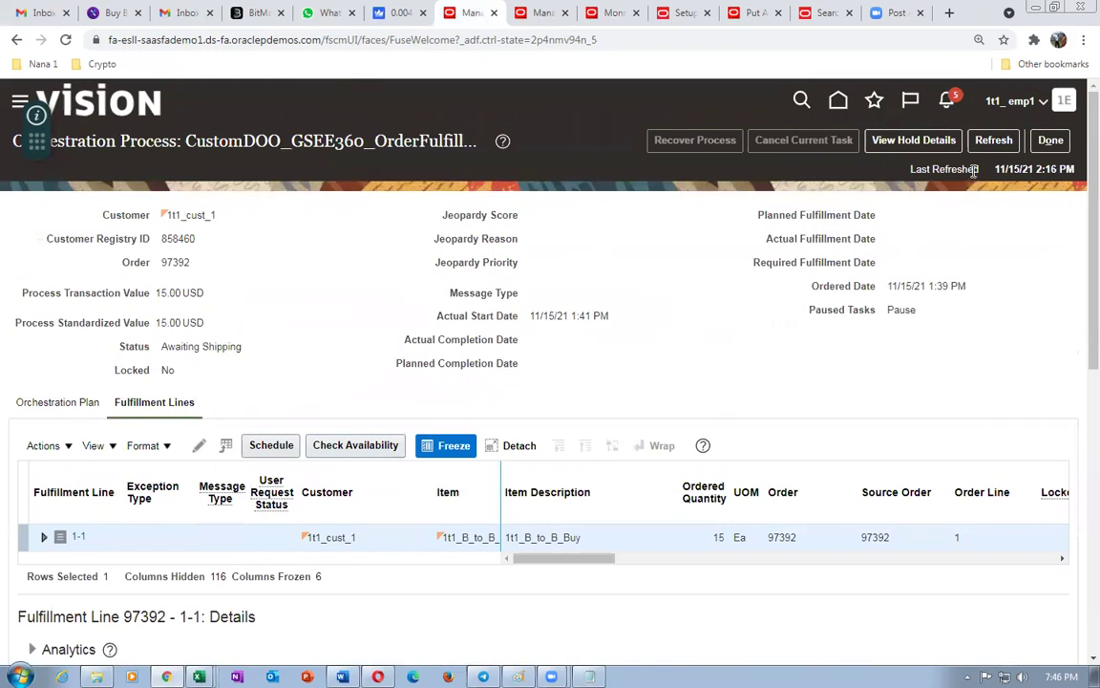
click(994, 141)
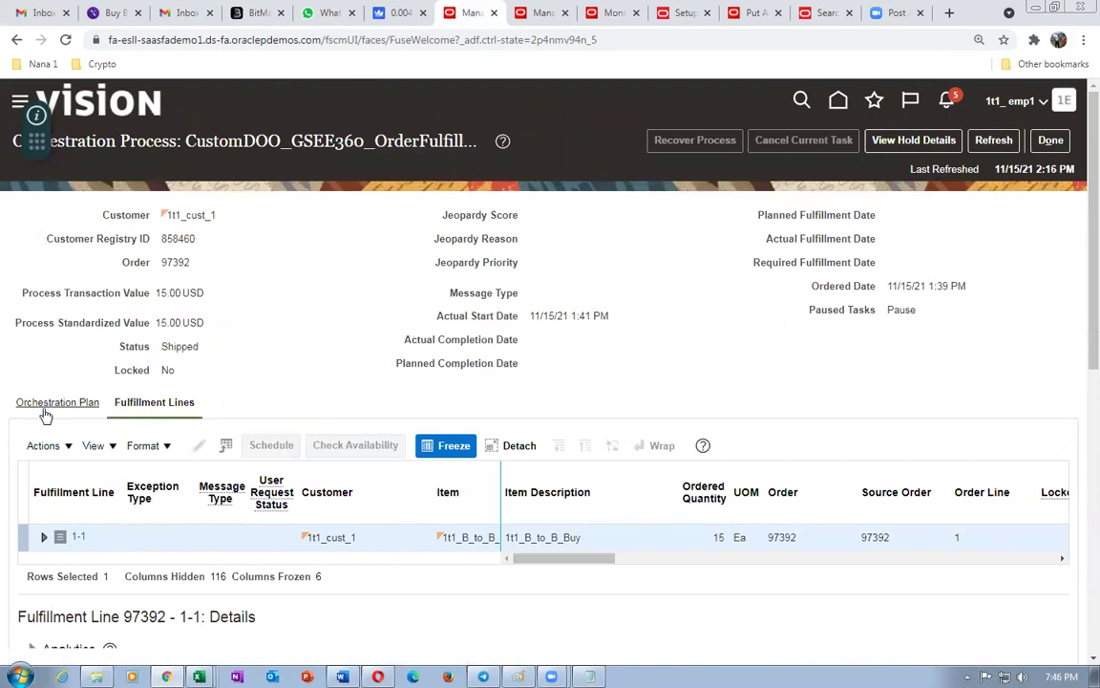
click(83, 405)
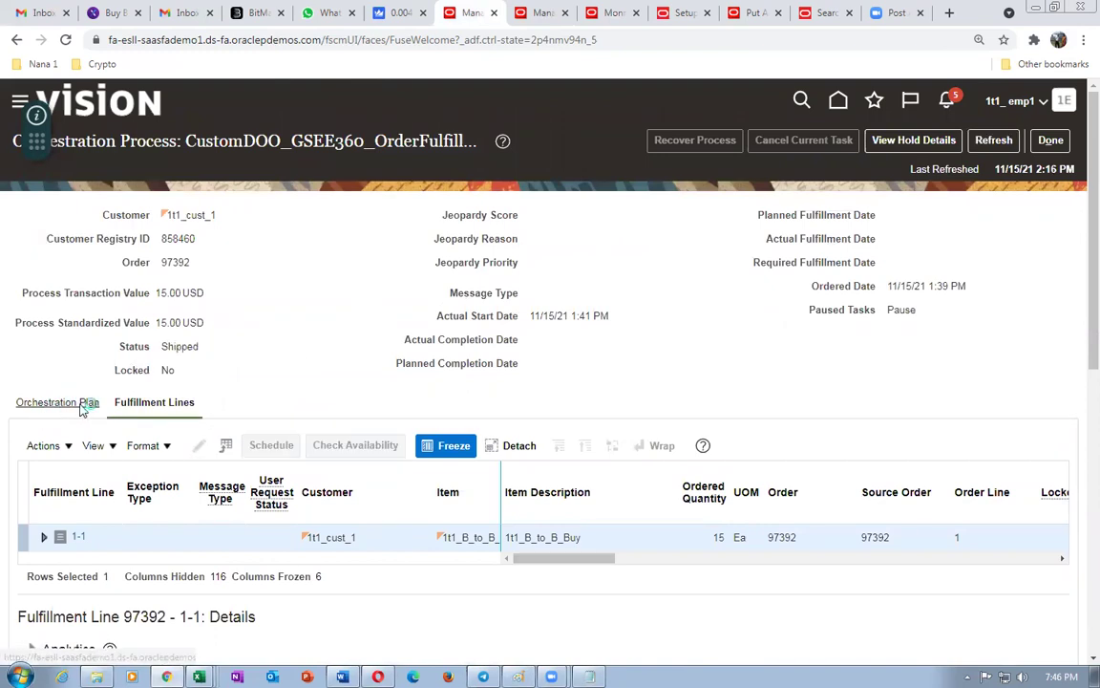
scroll(253, 392, down, 1)
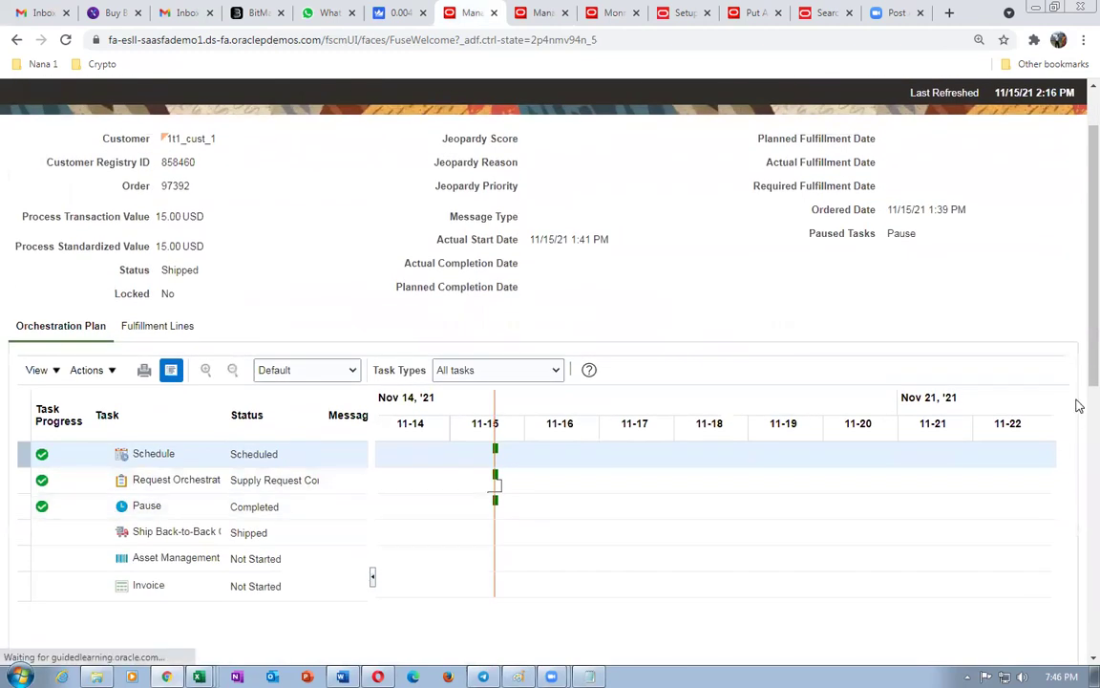
scroll(1078, 406, up, 1)
- Refresh the orchestration plan until the process status reads Shipped
click(993, 141)
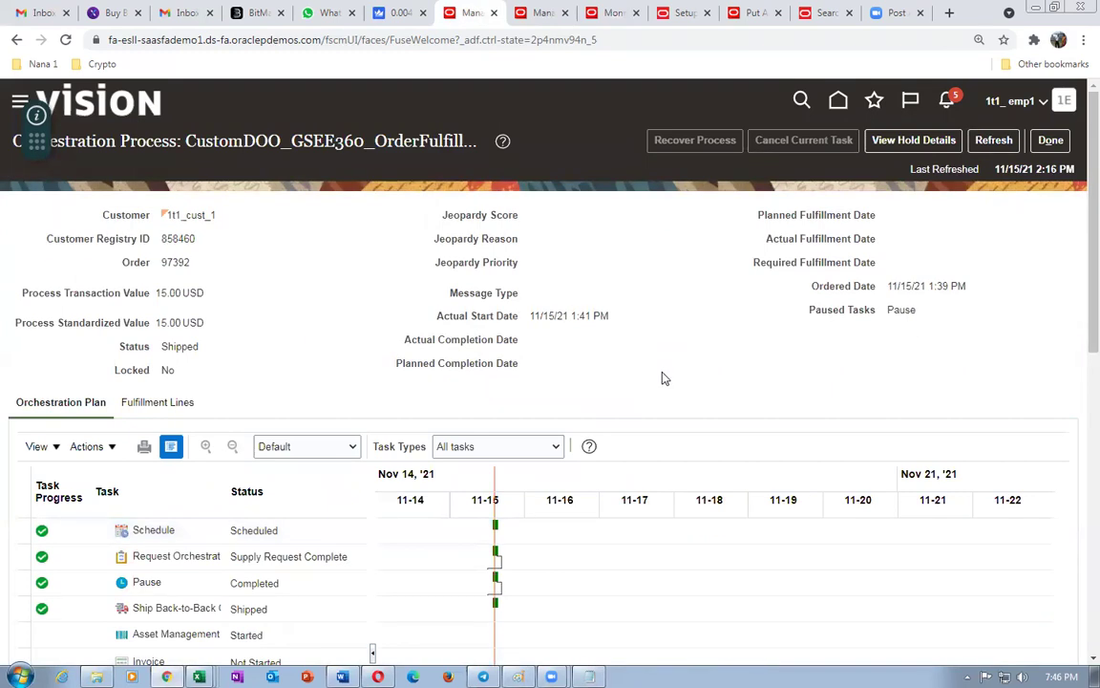
scroll(666, 382, down, 1)
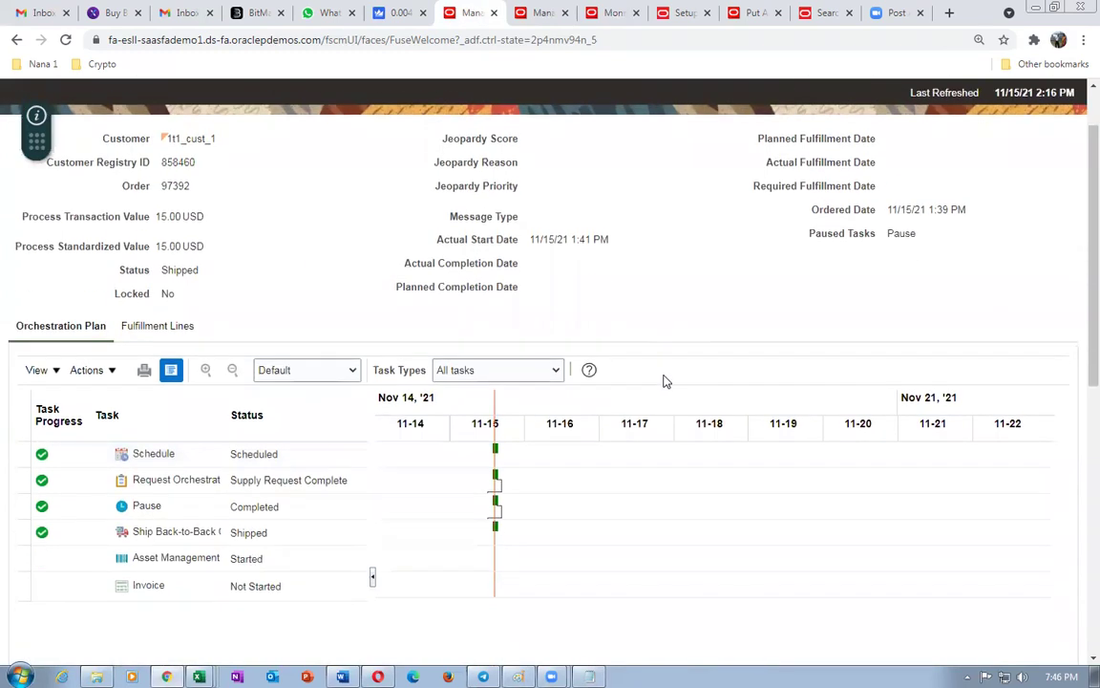
scroll(1078, 294, up, 1)
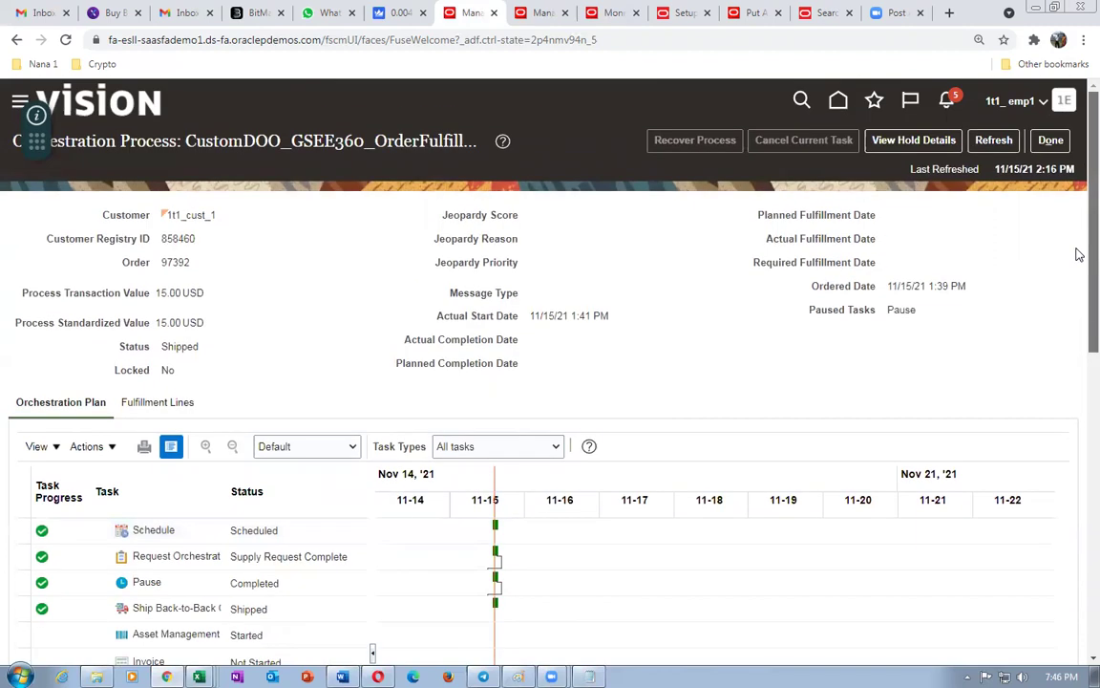
click(994, 140)
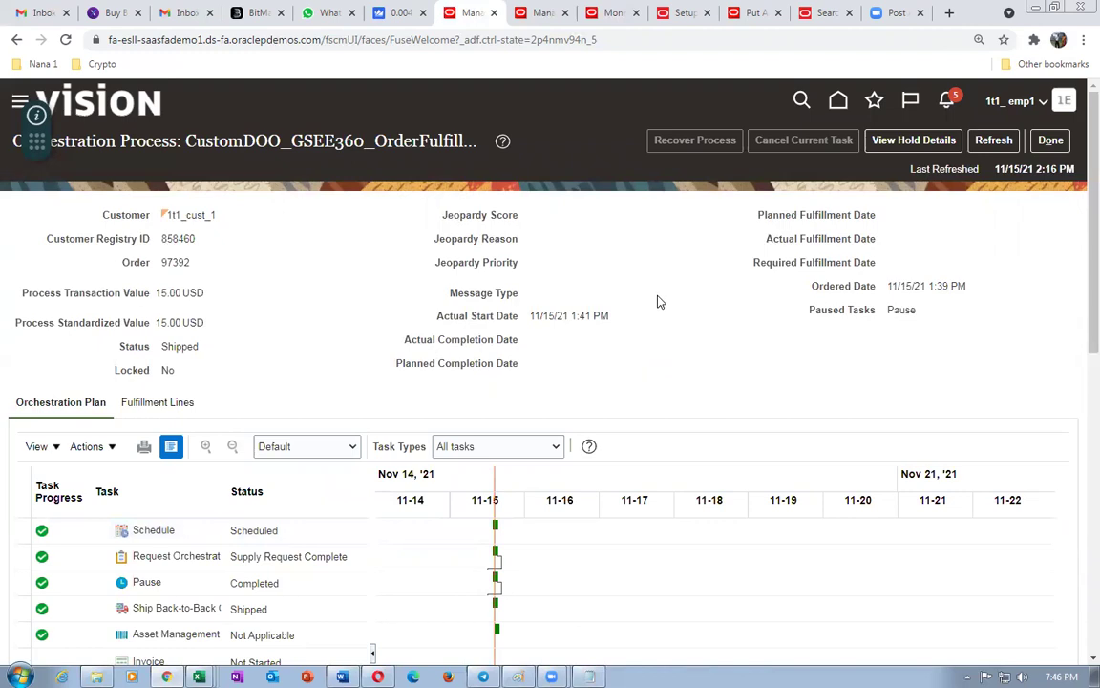
scroll(657, 301, down, 2)
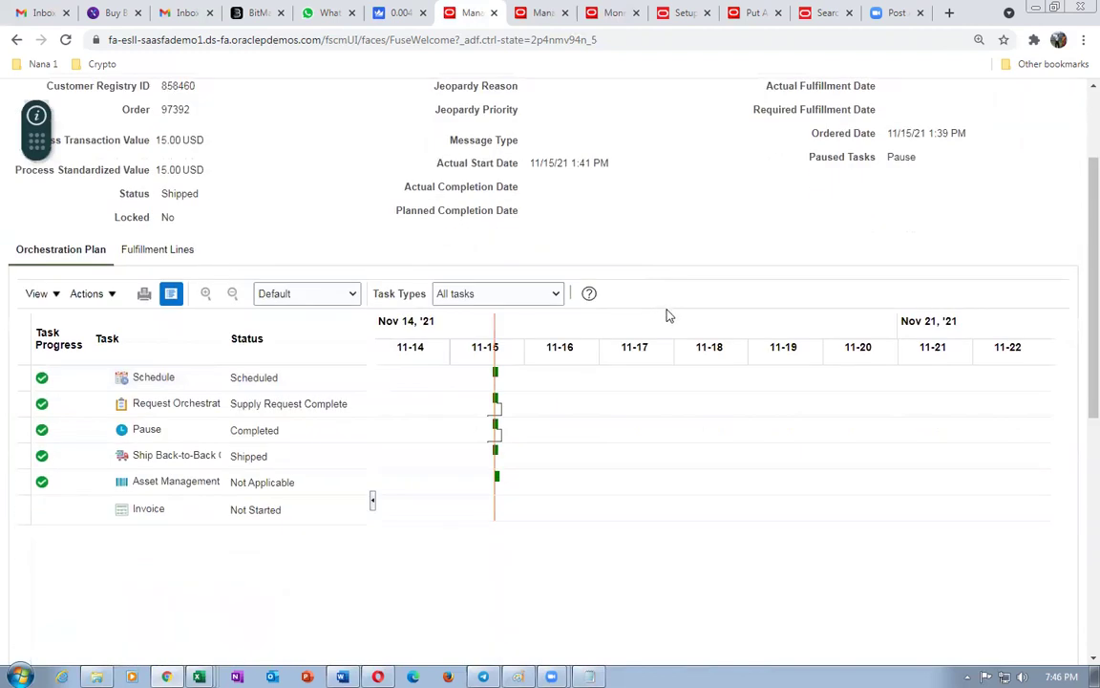
scroll(668, 315, up, 2)
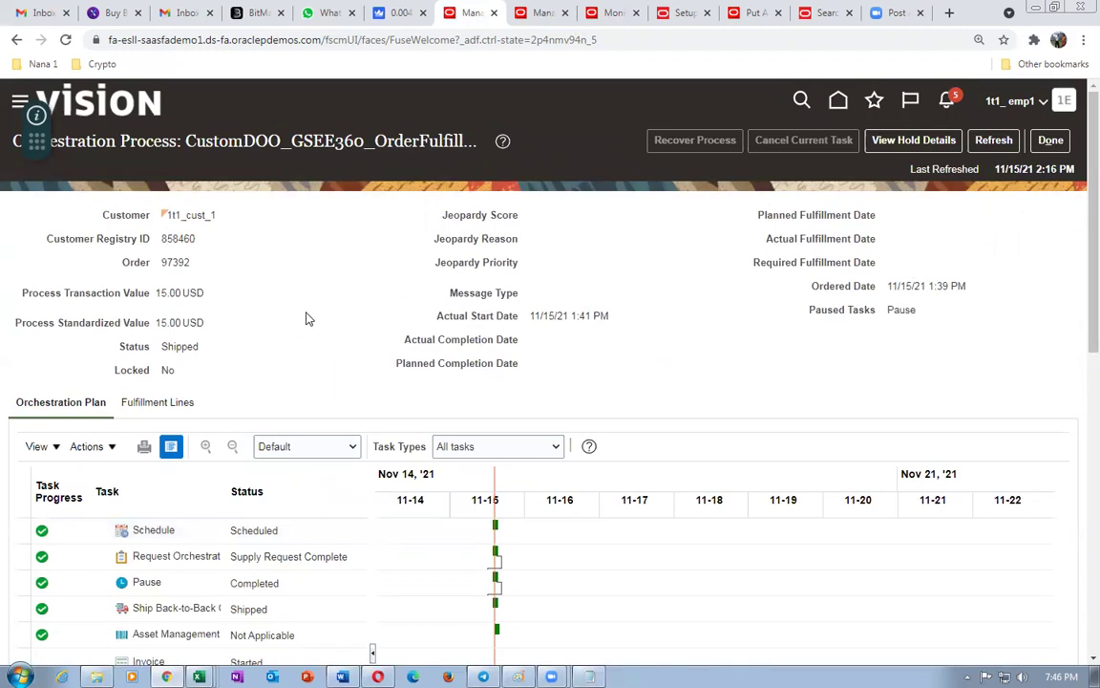
scroll(315, 320, down, 2)
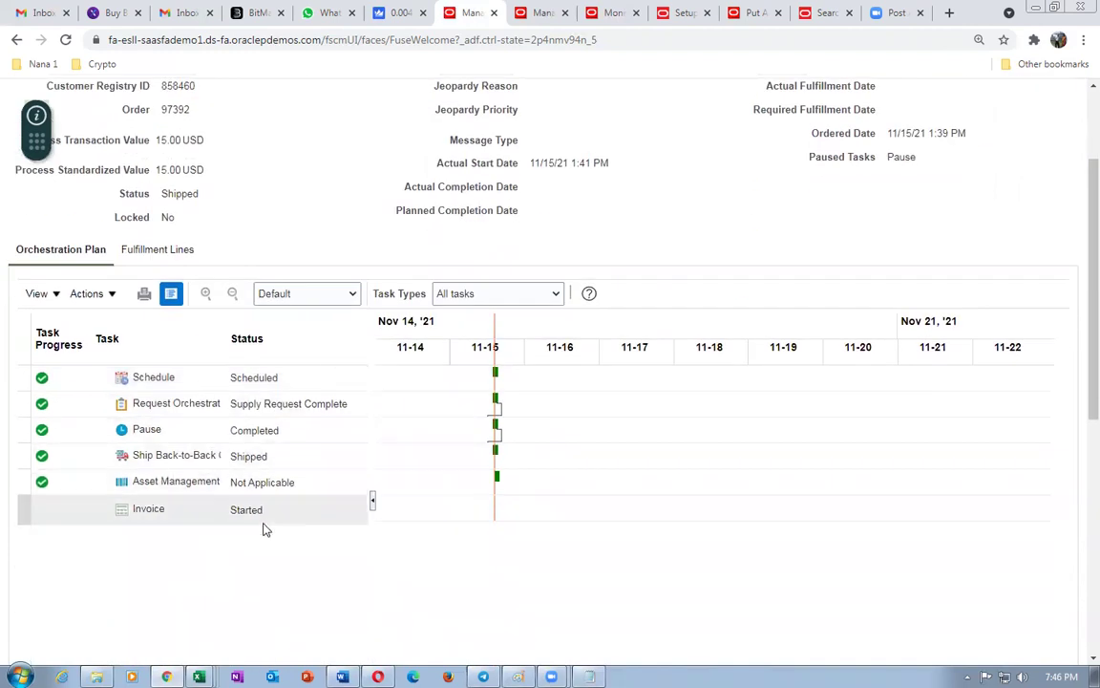
scroll(1074, 392, up, 2)
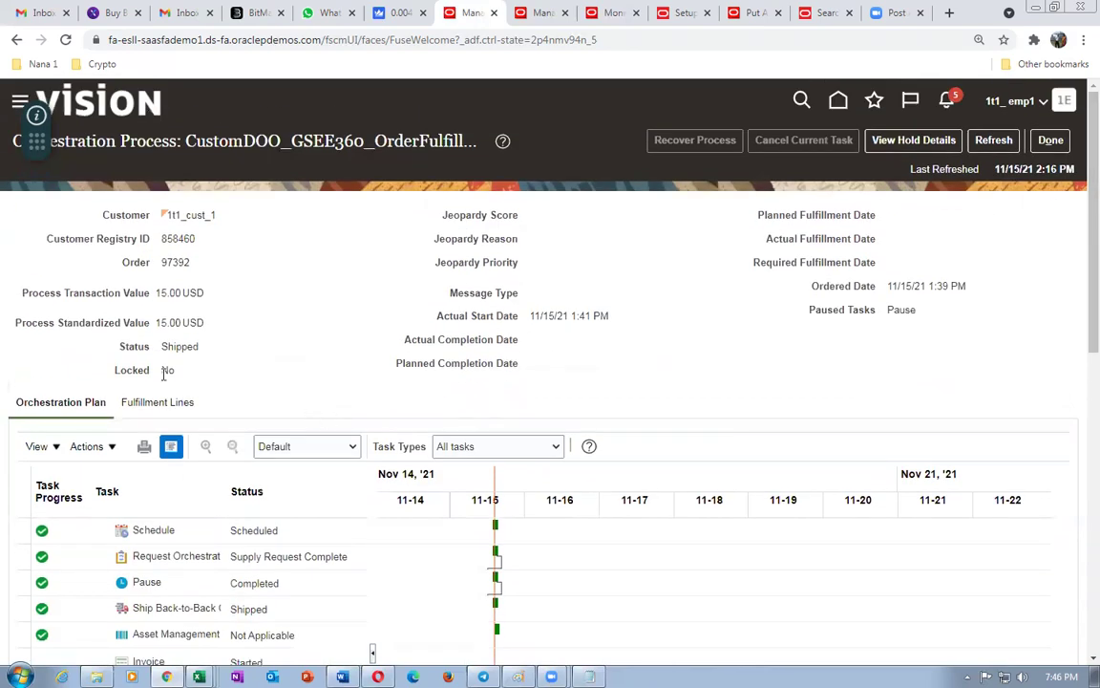
drag(164, 347, 189, 347)
- Keep refreshing until the status changes from Shipped to Awaiting Billing
click(998, 142)
click(996, 143)
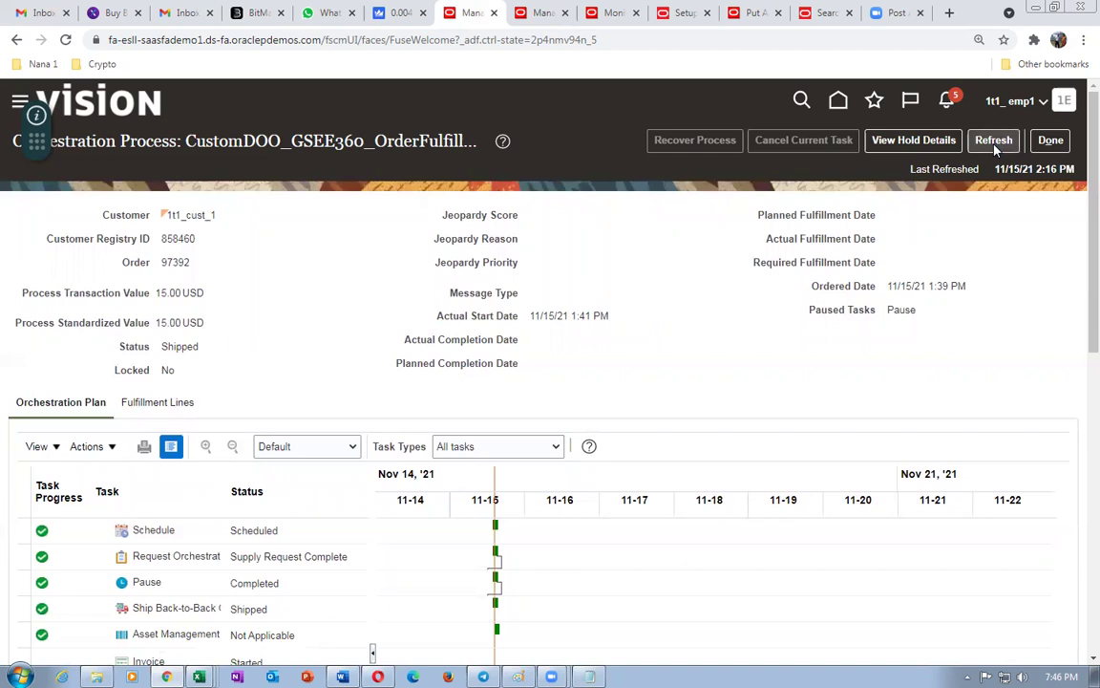
click(996, 145)
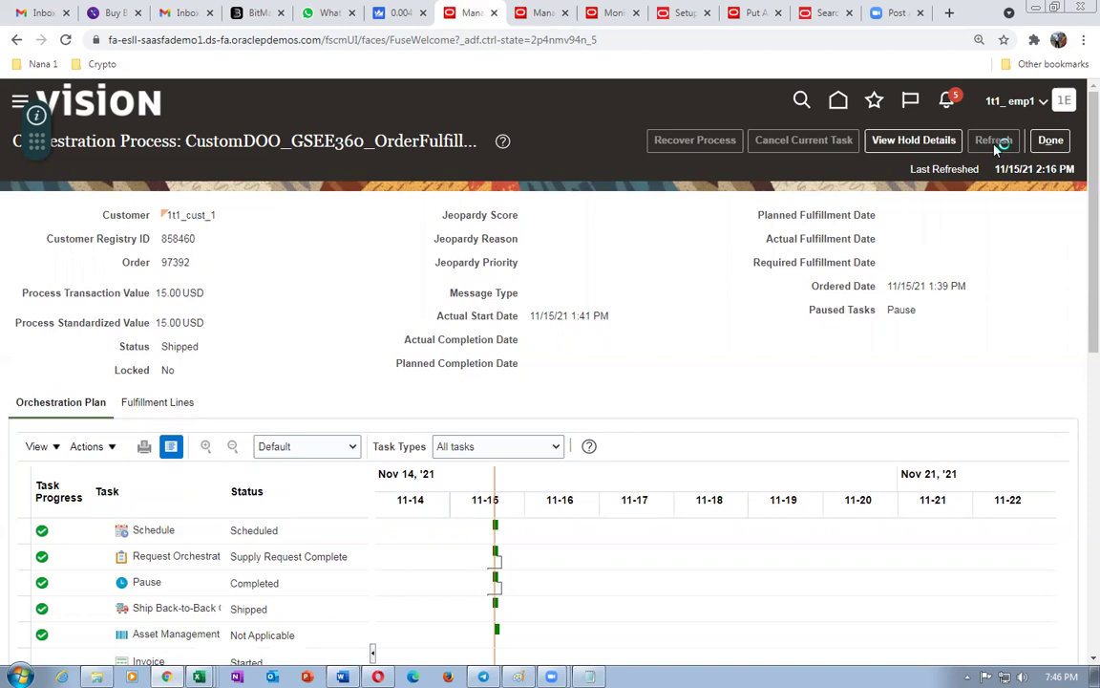
click(996, 145)
click(996, 146)
click(996, 145)
scroll(371, 650, down, 3)
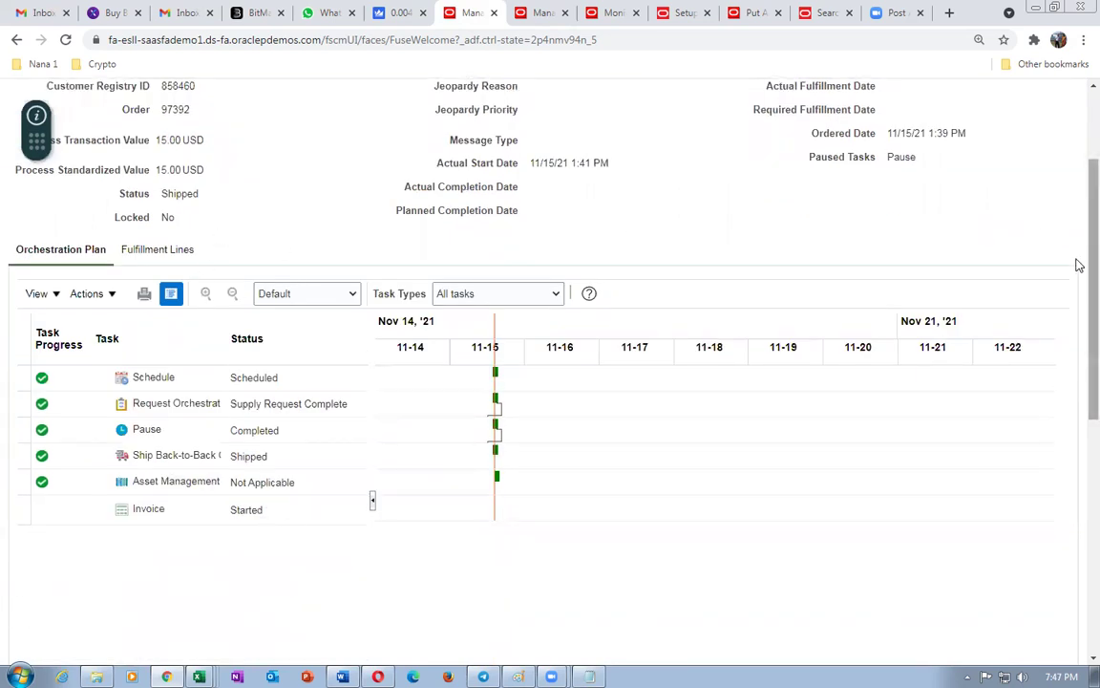
scroll(1078, 271, up, 3)
click(996, 140)
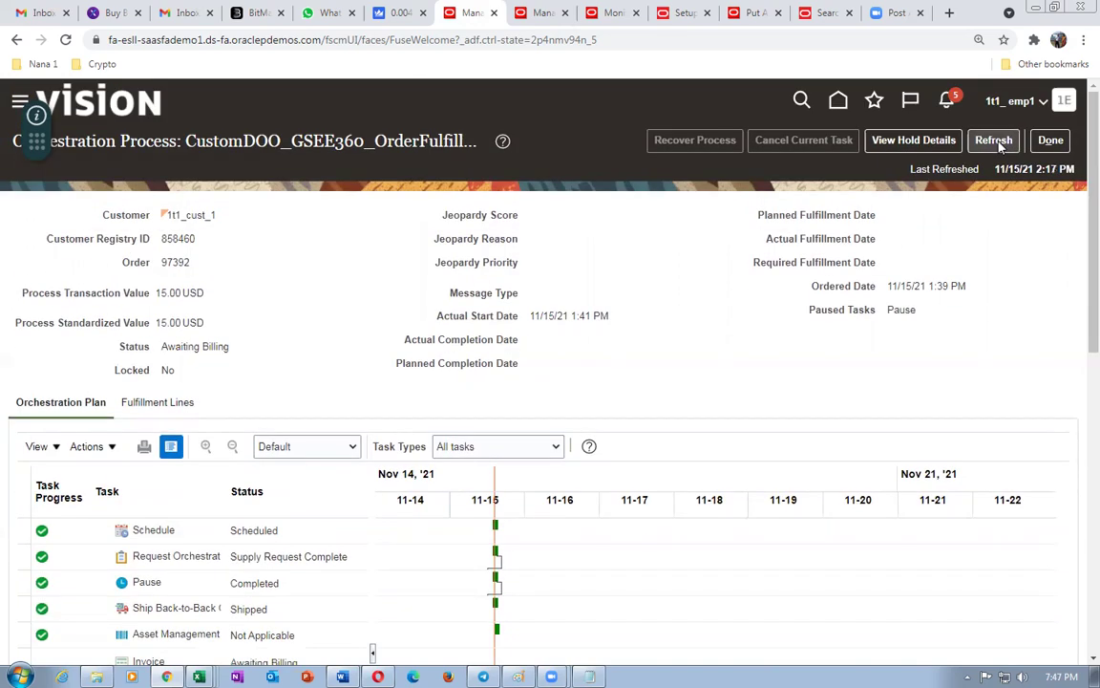
click(997, 142)
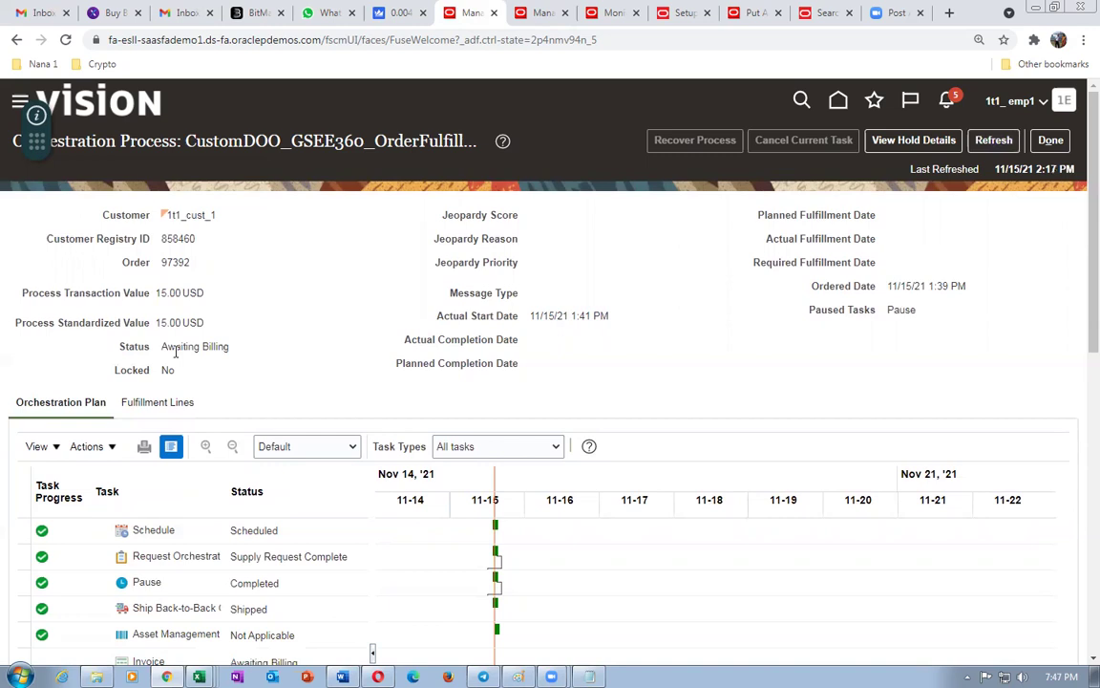
drag(173, 348, 216, 349)
click(269, 376)
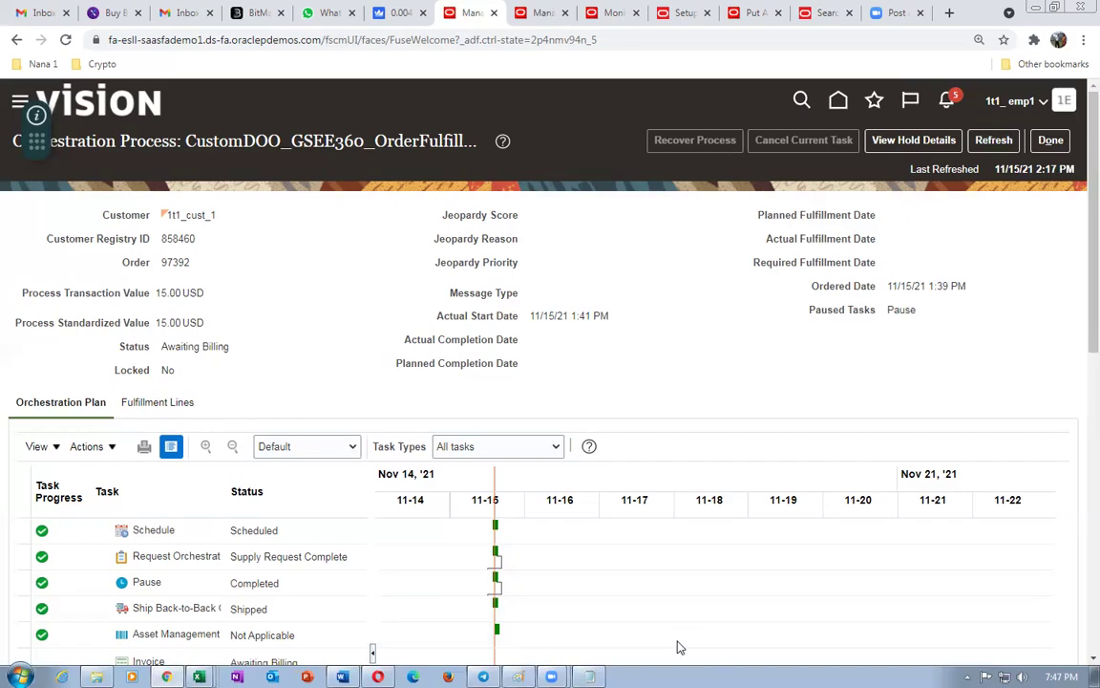